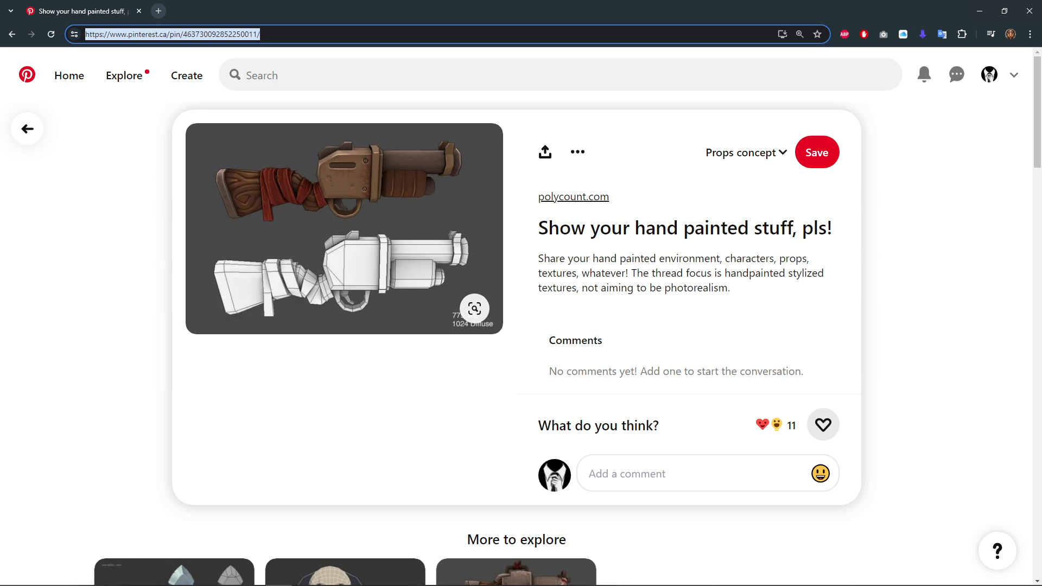
# - Switch to Krita, add a new paint layer and outline the shotgun's barrel with straight lines
pyautogui.hotkey('alt', 'Tab')
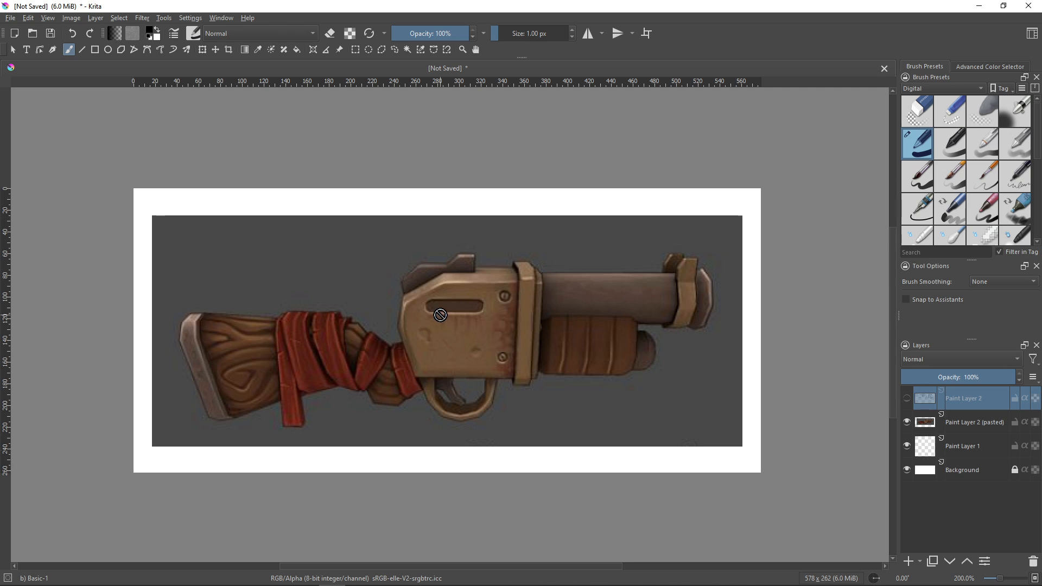
pyautogui.click(909, 561)
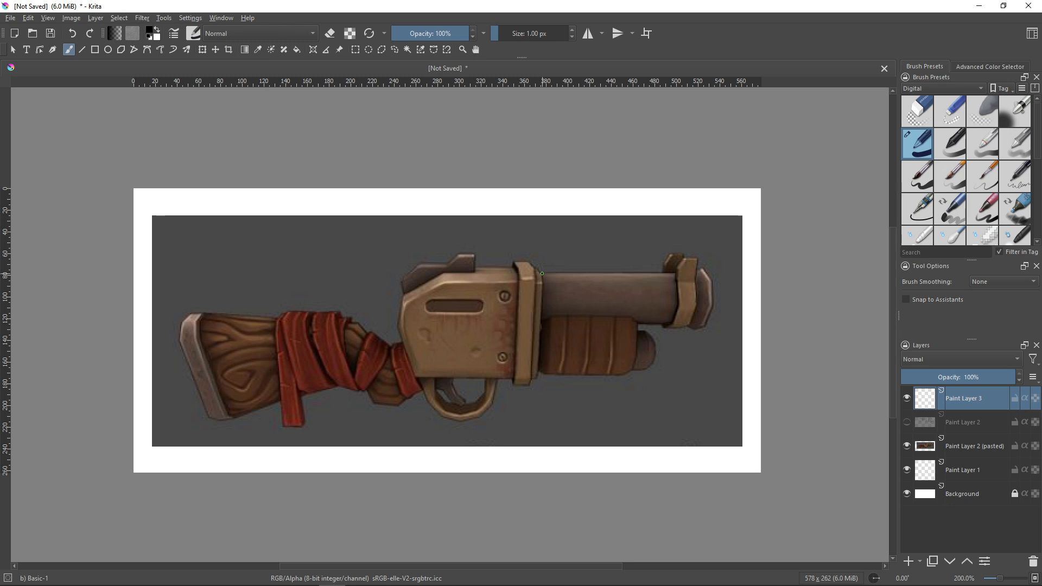
pyautogui.click(81, 49)
pyautogui.moveTo(542, 273); pyautogui.dragTo(682, 323)
pyautogui.moveTo(682, 323); pyautogui.dragTo(542, 323)
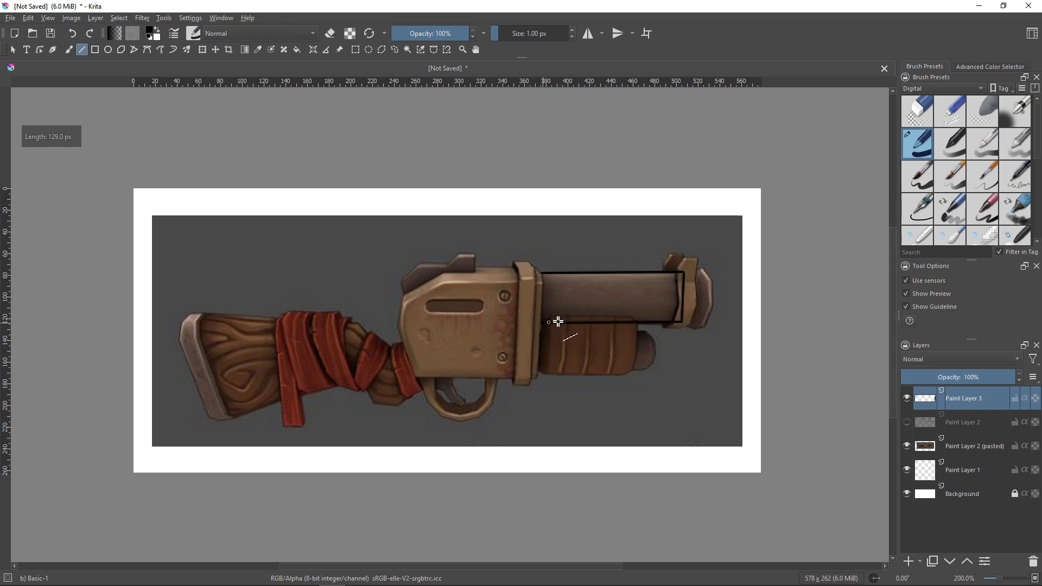
# - Outline the flared muzzle with straight lines and draw two lengthwise edges from it back along the barrel
pyautogui.moveTo(683, 273); pyautogui.dragTo(711, 285)
pyautogui.moveTo(711, 284); pyautogui.dragTo(703, 328)
pyautogui.moveTo(703, 328); pyautogui.dragTo(681, 326)
pyautogui.moveTo(710, 281); pyautogui.dragTo(683, 290)
pyautogui.moveTo(682, 289); pyautogui.dragTo(539, 288)
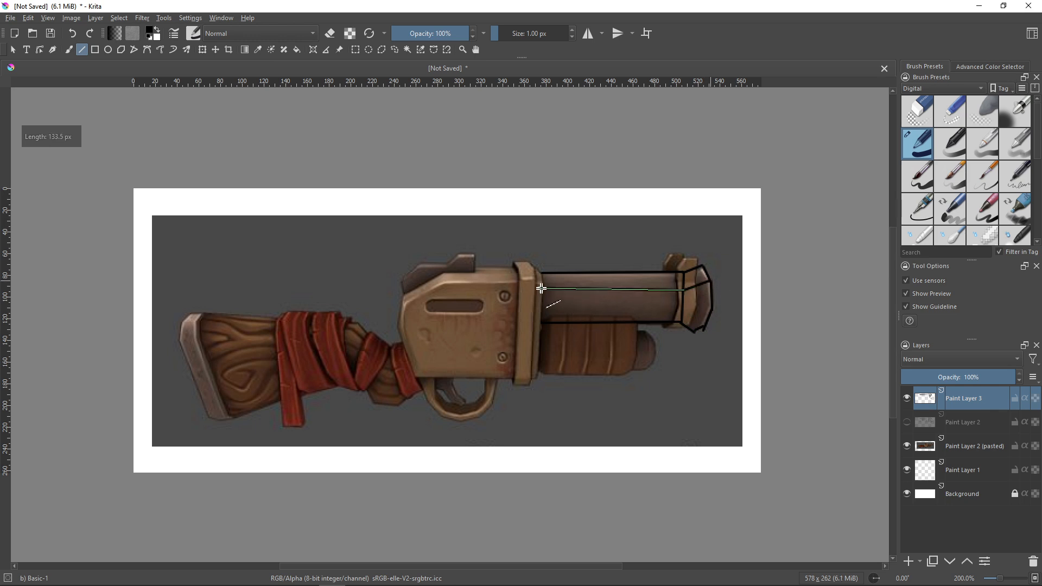
pyautogui.moveTo(714, 311); pyautogui.dragTo(540, 306)
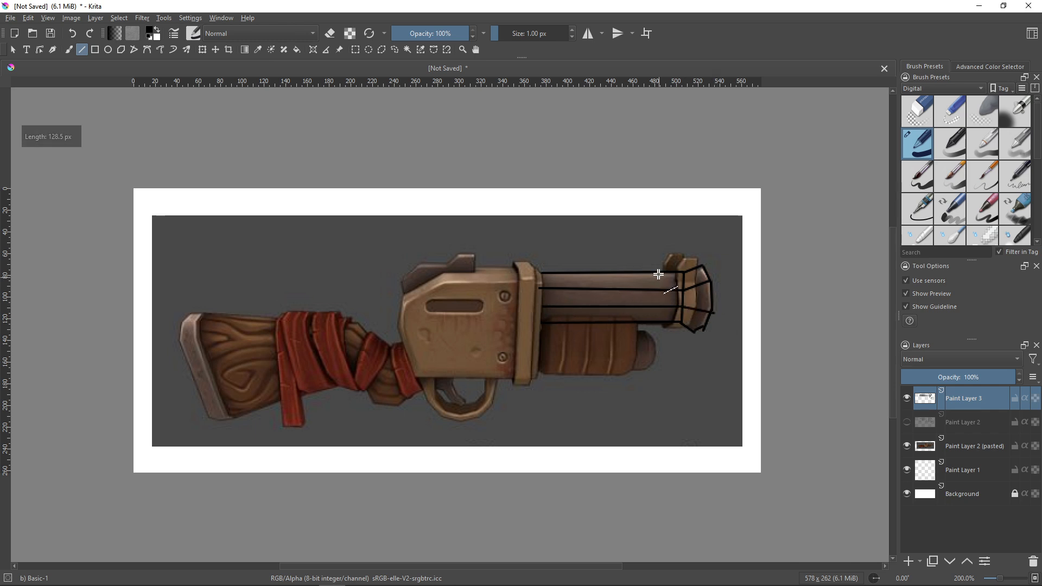
# - Draw two bent cross-section lines over the barrel, one near the muzzle and one farther back
pyautogui.moveTo(659, 272); pyautogui.dragTo(665, 292)
pyautogui.moveTo(664, 292); pyautogui.dragTo(665, 308)
pyautogui.moveTo(665, 308); pyautogui.dragTo(663, 324)
pyautogui.moveTo(583, 275); pyautogui.dragTo(591, 291)
pyautogui.moveTo(591, 291); pyautogui.dragTo(585, 323)
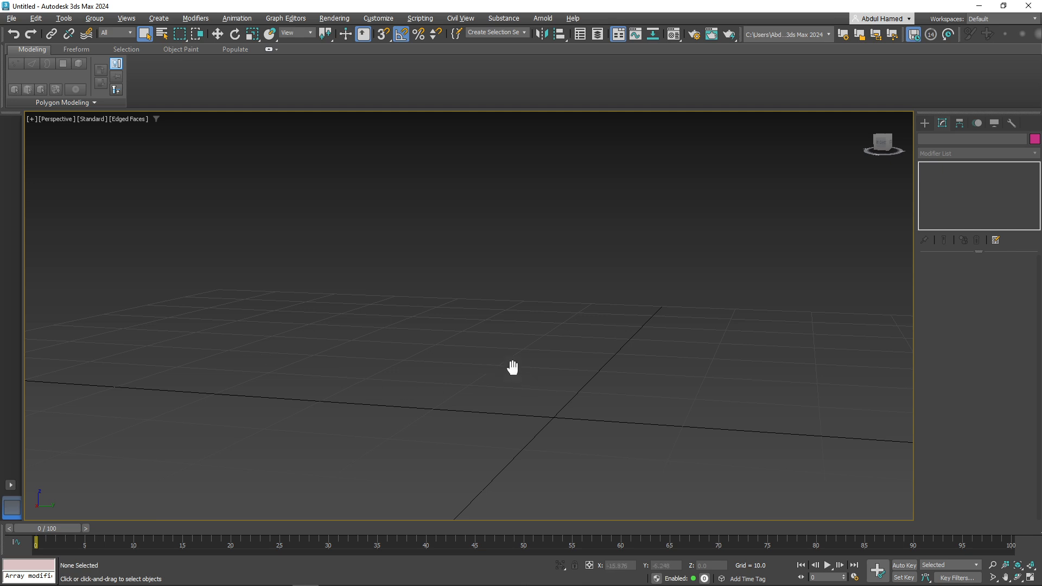
# - Switch to 3ds Max and create a cylinder at the grid's center, about 11.3 in radius and 27.9 high
pyautogui.keyDown('alt'); pyautogui.moveTo(513, 367); pyautogui.dragTo(488, 326, button='middle'); pyautogui.keyUp('alt')
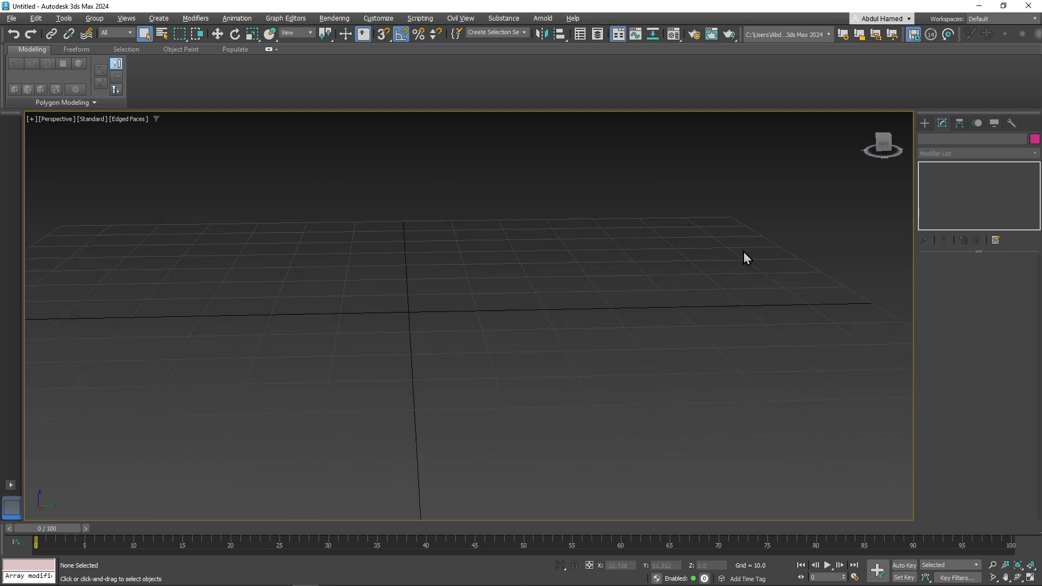
pyautogui.click(924, 123)
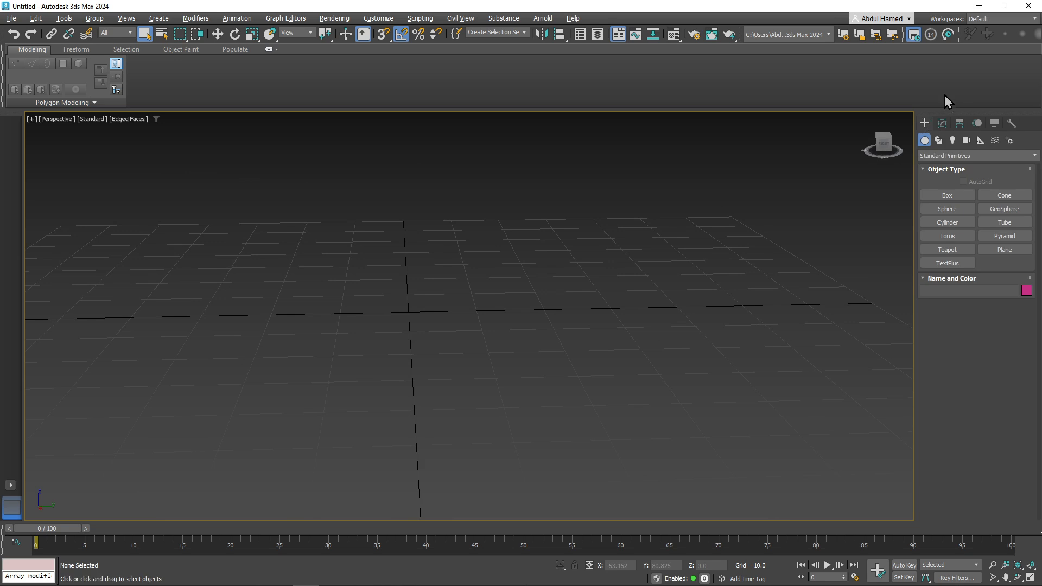
pyautogui.click(955, 224)
pyautogui.moveTo(407, 309); pyautogui.dragTo(437, 335)
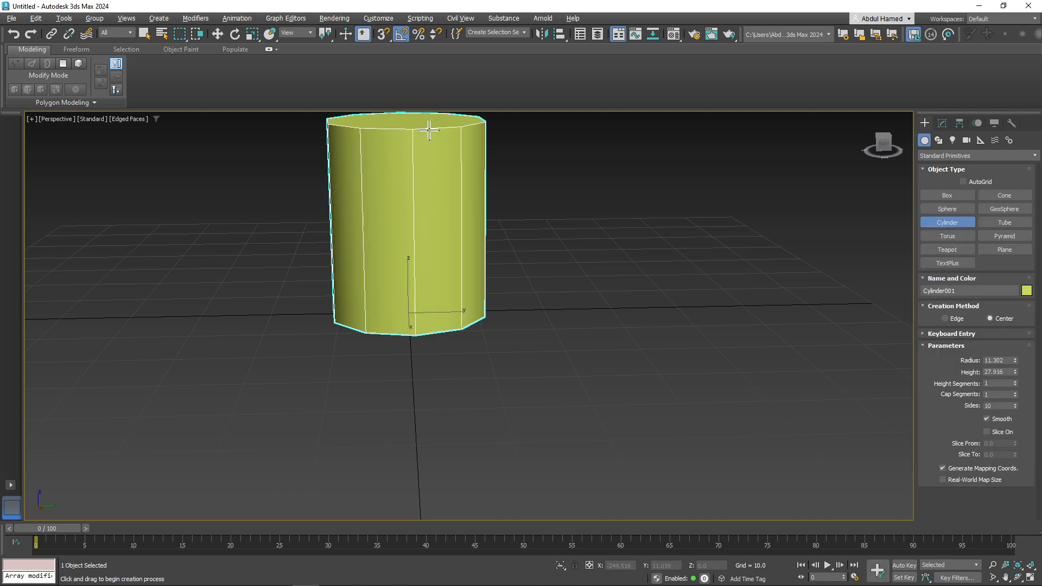
pyautogui.click(430, 125)
pyautogui.scroll(-5, 530, 291)
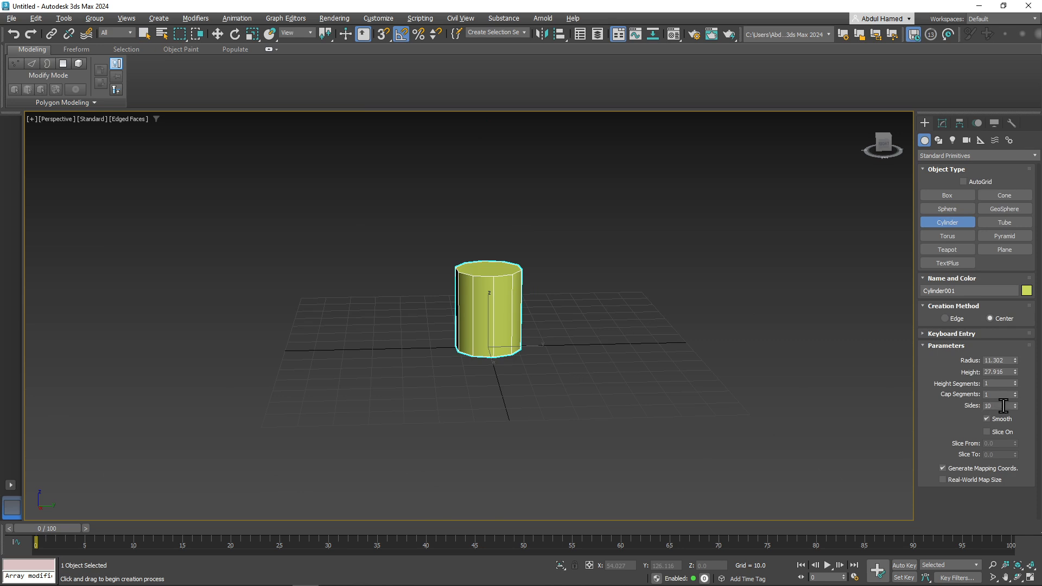
# - Set the cylinder's number of sides to 8
pyautogui.moveTo(996, 406); pyautogui.dragTo(955, 405)
pyautogui.write('8')
pyautogui.press('Return')
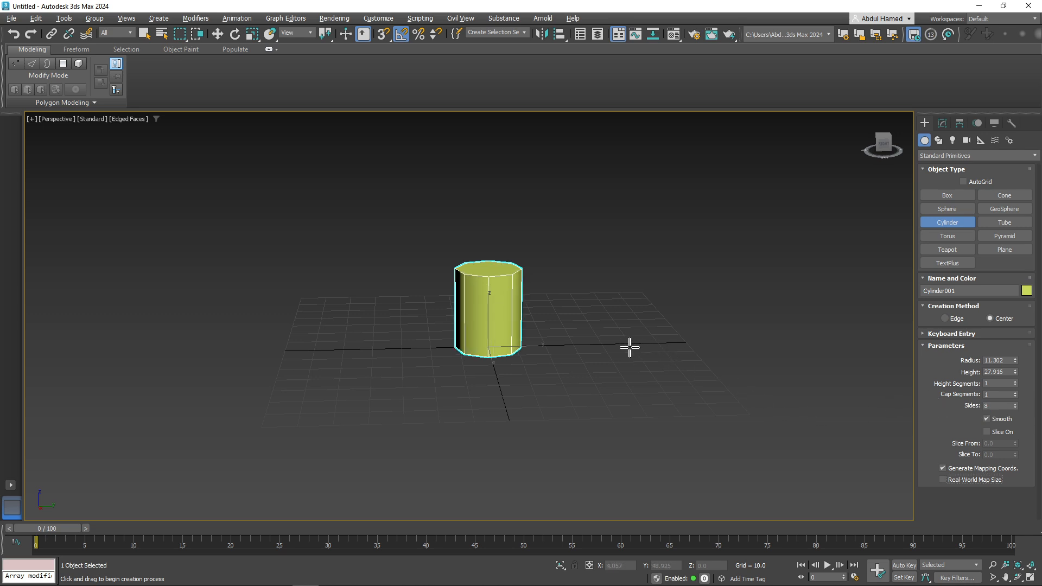
# - Rotate the cylinder -90 degrees about the X axis so that it lies horizontally on the grid
pyautogui.keyDown('alt'); pyautogui.moveTo(629, 347); pyautogui.dragTo(578, 439, button='middle'); pyautogui.keyUp('alt')
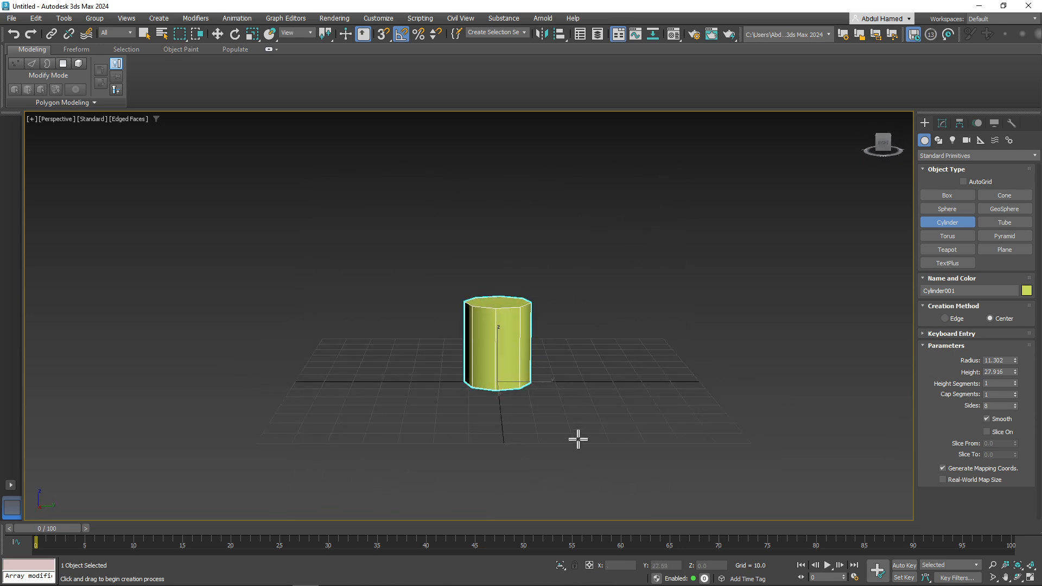
pyautogui.press('e')
pyautogui.moveTo(522, 351); pyautogui.dragTo(542, 357)
pyautogui.hotkey('ctrl', 'z')
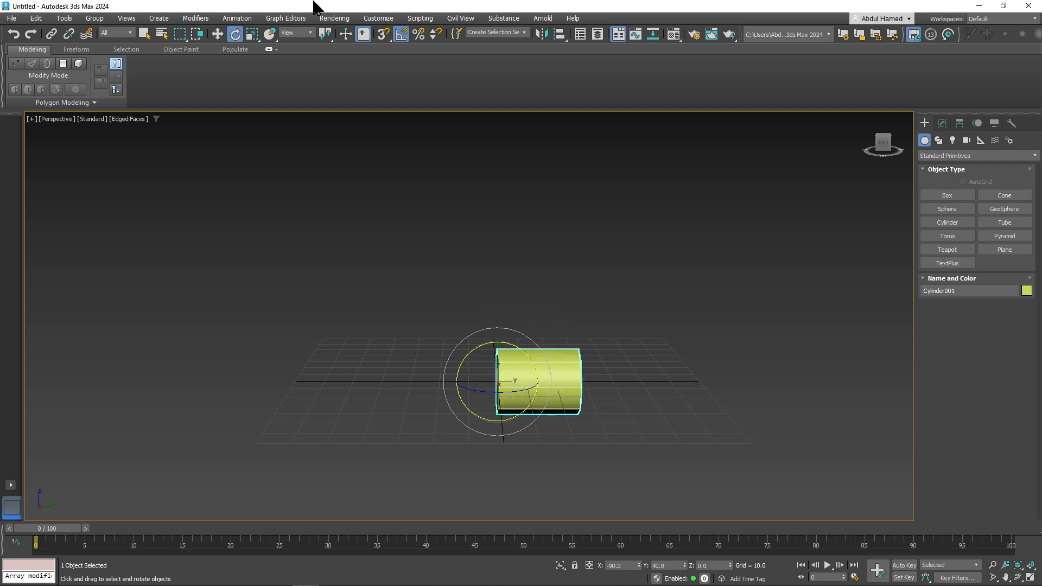
pyautogui.click(404, 35)
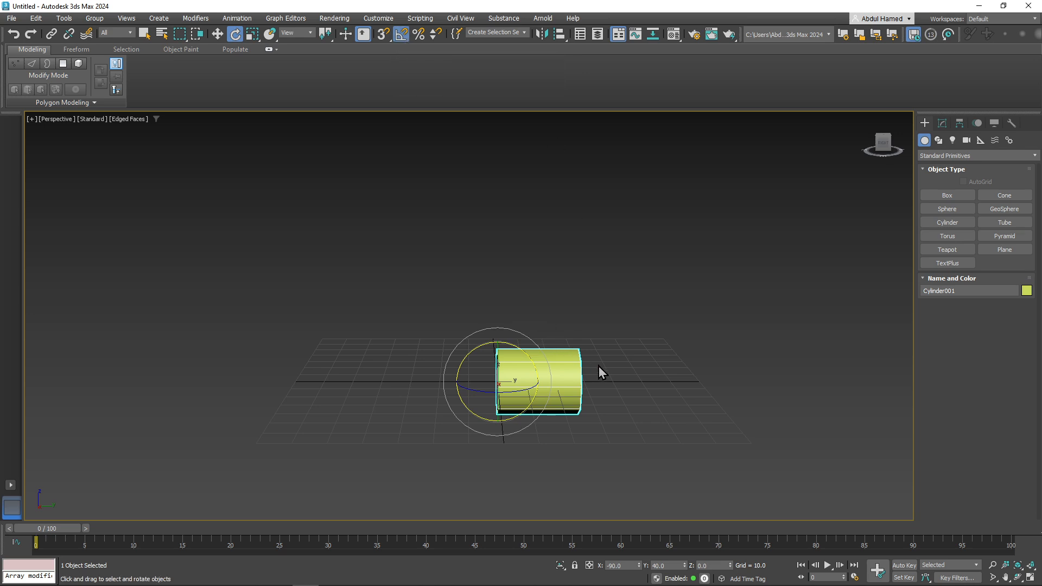
# - Stretch the cylinder along its length to about 247 percent
pyautogui.press('r')
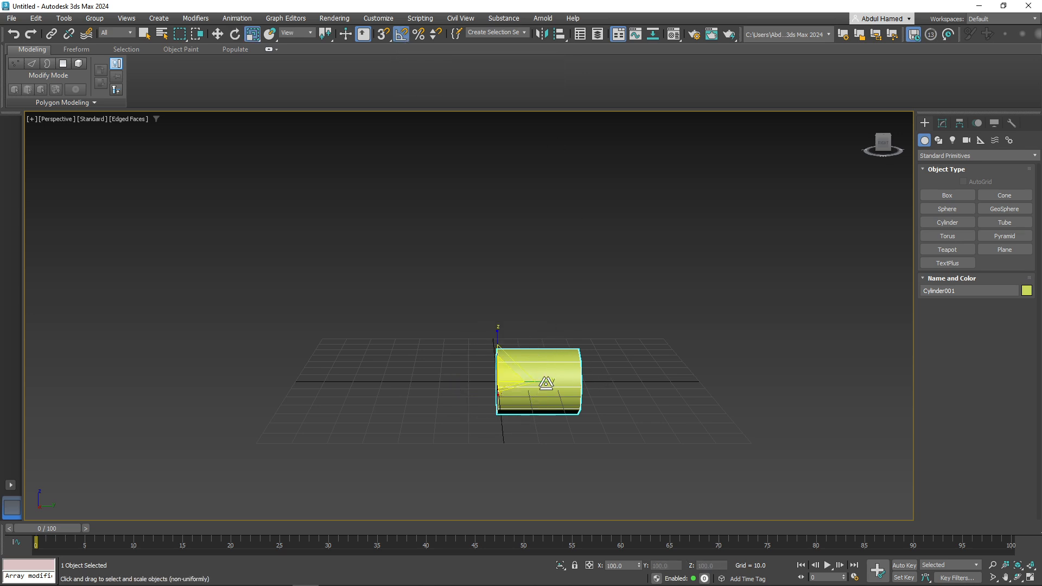
pyautogui.moveTo(541, 388); pyautogui.dragTo(607, 390)
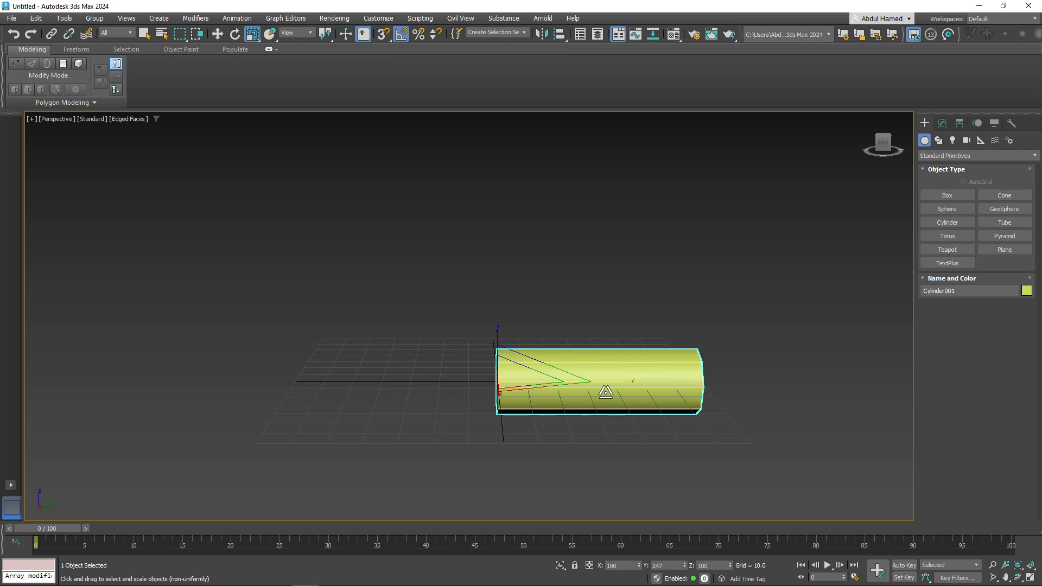
pyautogui.press('r')
pyautogui.moveTo(630, 378); pyautogui.dragTo(531, 312, button='middle')
pyautogui.scroll(6, 504, 318)
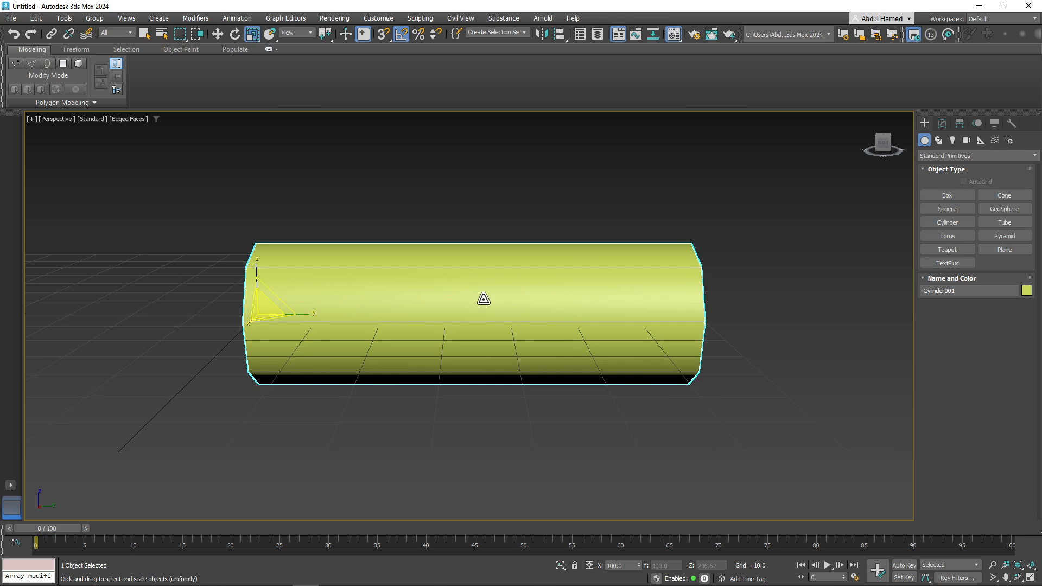
# - Assign the gray 07 - Default sample material to the cylinder and choose Standard (Legacy) as its material type
pyautogui.press('m')
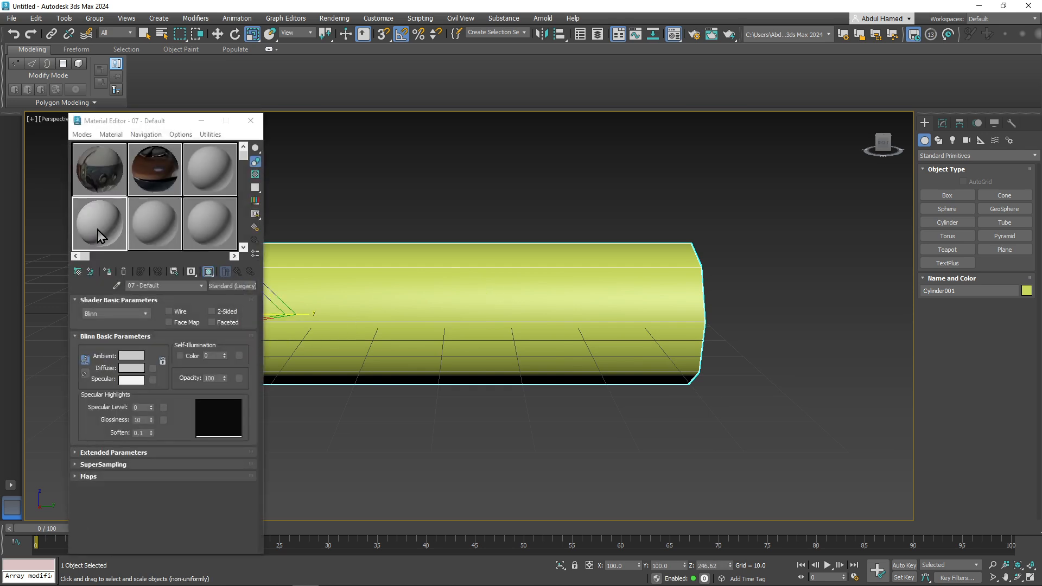
pyautogui.moveTo(103, 237); pyautogui.dragTo(391, 291)
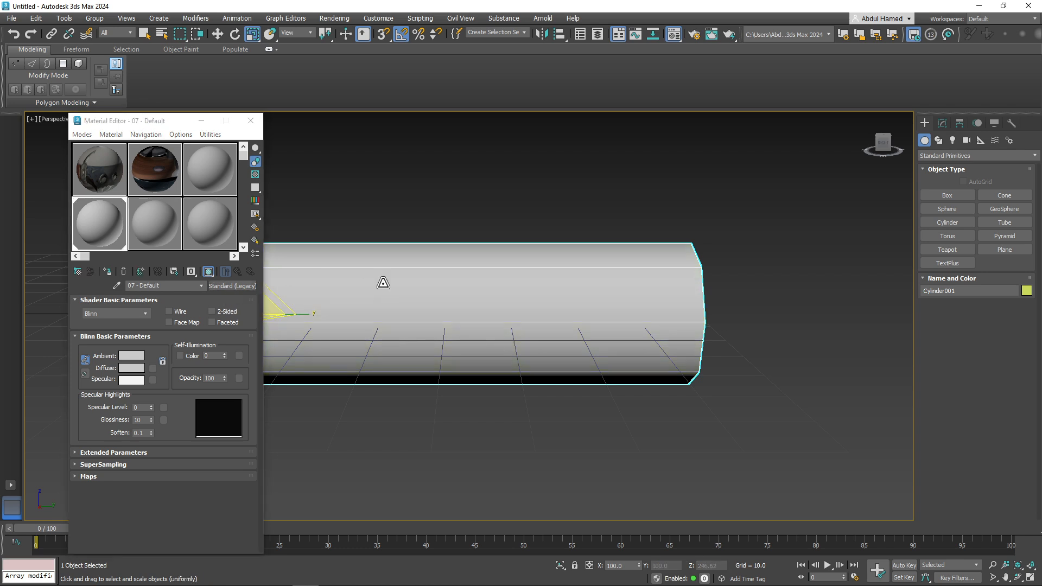
pyautogui.click(234, 287)
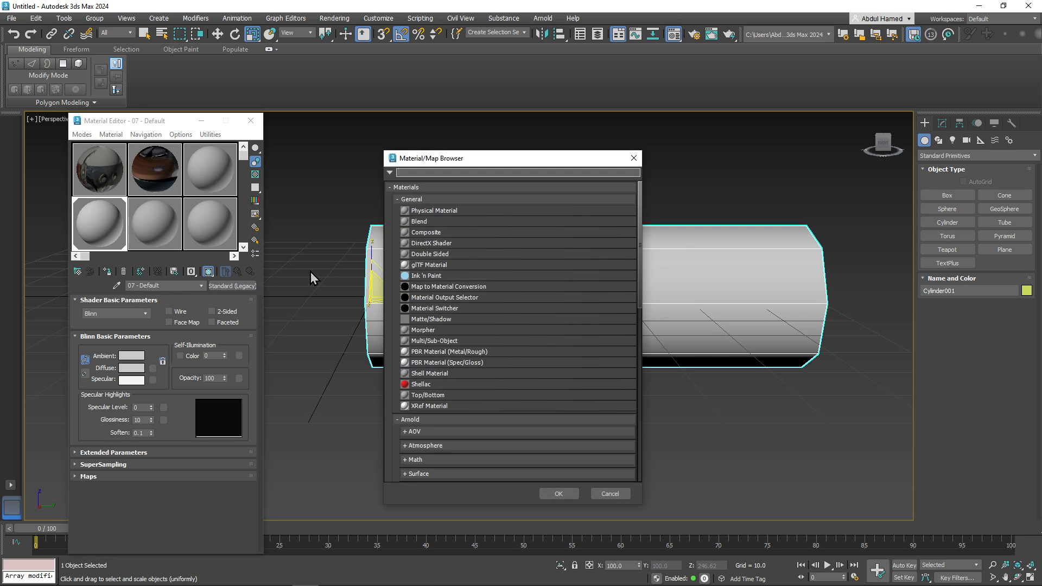
pyautogui.click(391, 173)
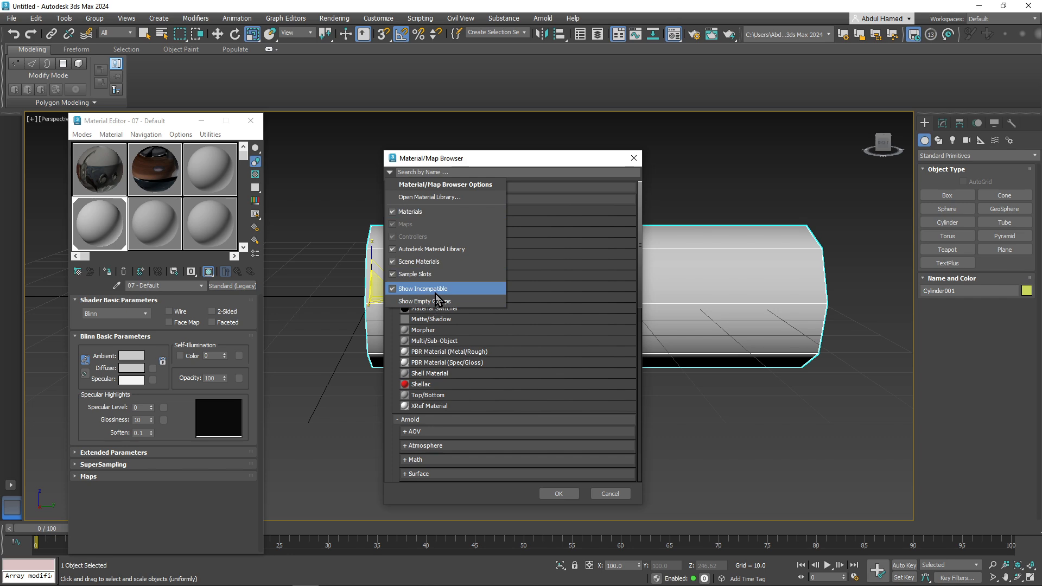
pyautogui.click(529, 173)
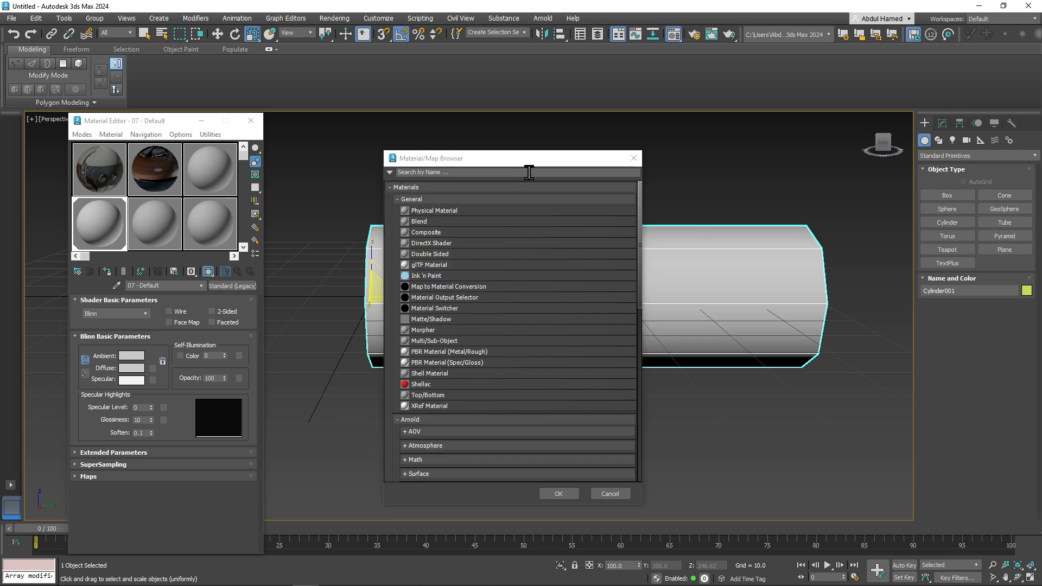
pyautogui.click(528, 174)
pyautogui.write('s')
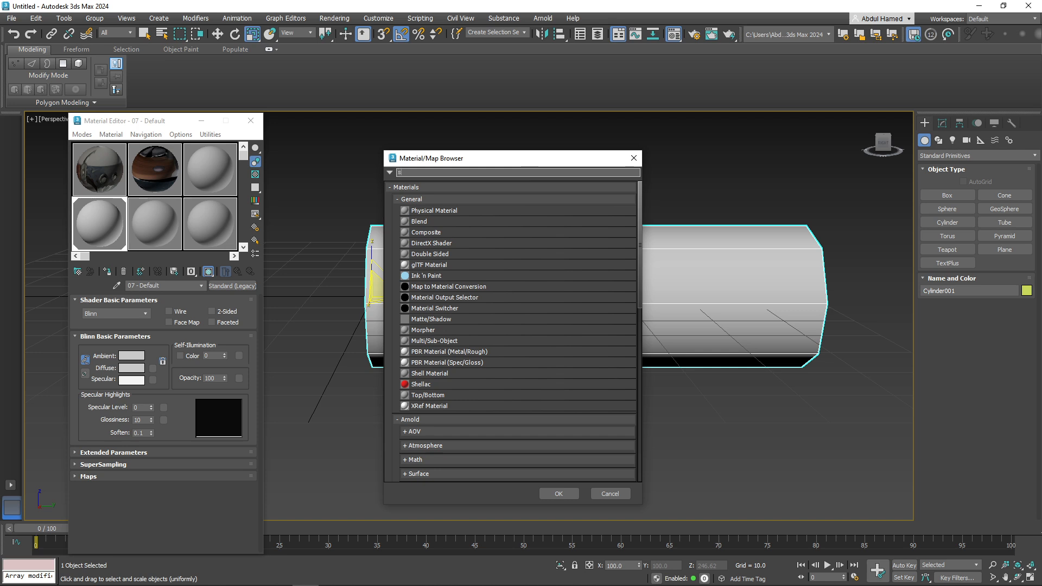
pyautogui.write('tandar')
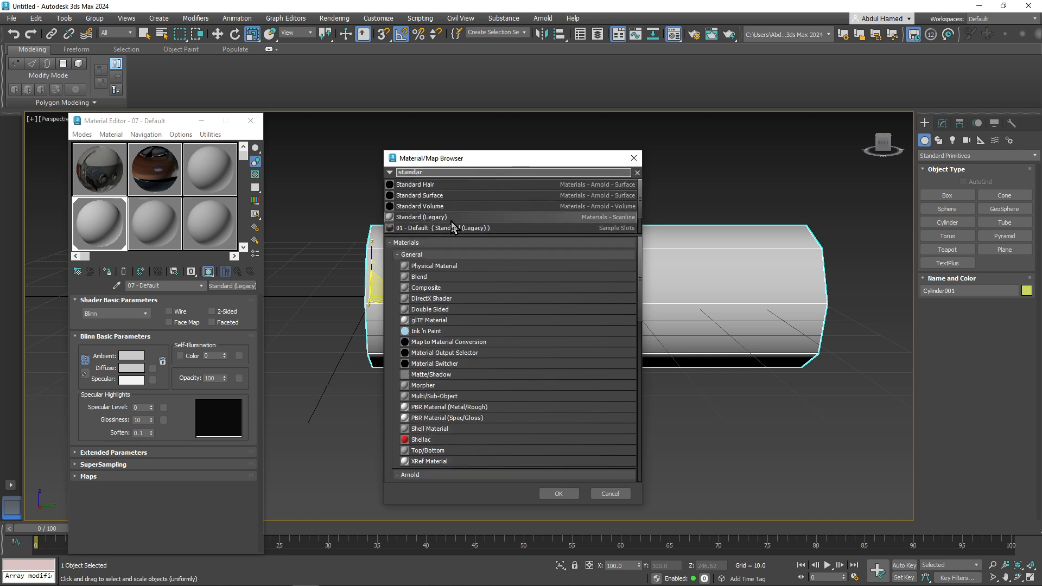
pyautogui.click(437, 217)
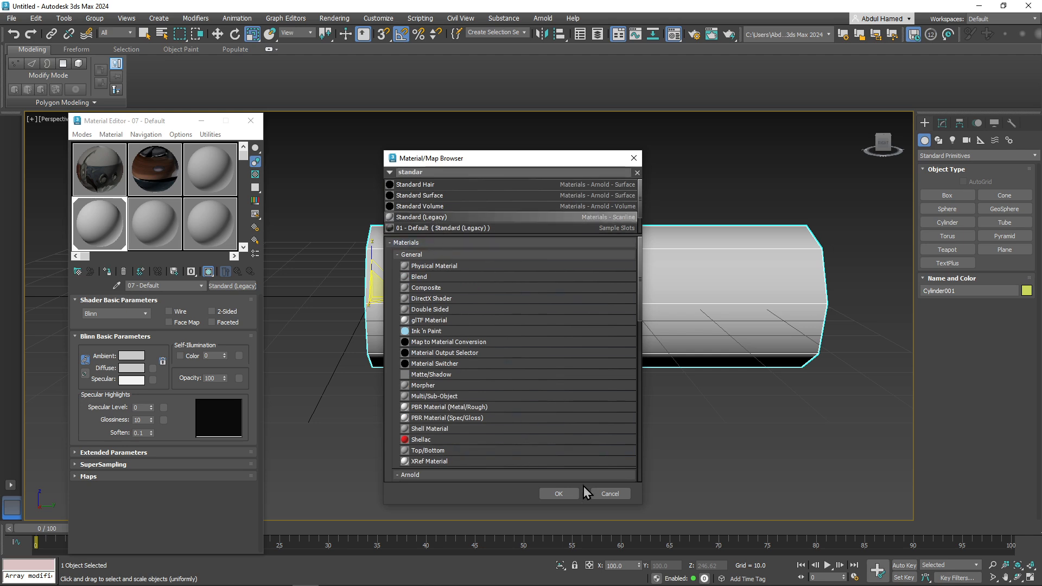
pyautogui.click(561, 497)
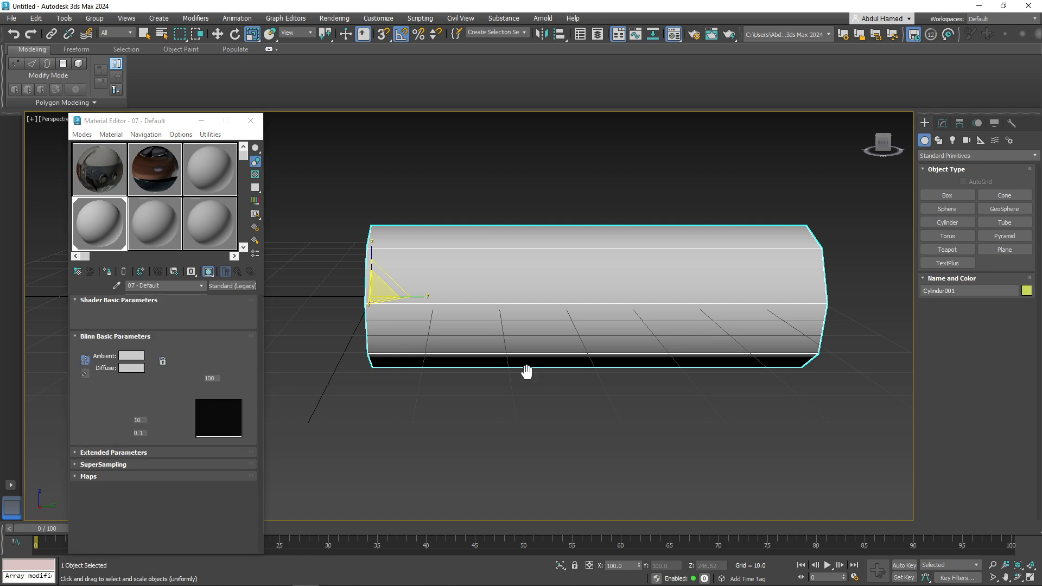
# - Set the cylinder's object color to black and close the Material Editor
pyautogui.moveTo(526, 373); pyautogui.dragTo(478, 371, button='middle')
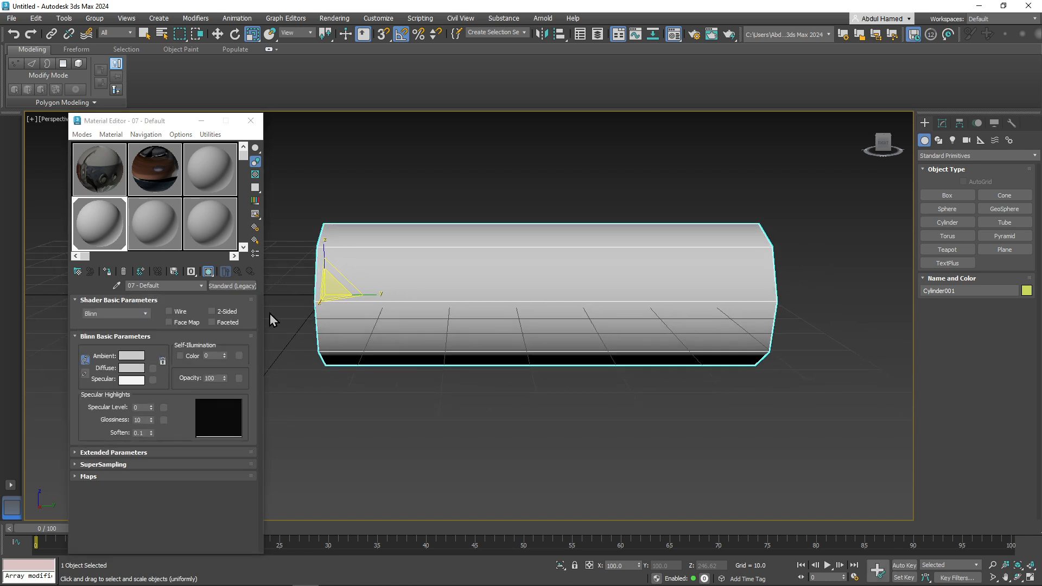
pyautogui.click(942, 123)
pyautogui.moveTo(810, 271); pyautogui.dragTo(725, 259, button='middle')
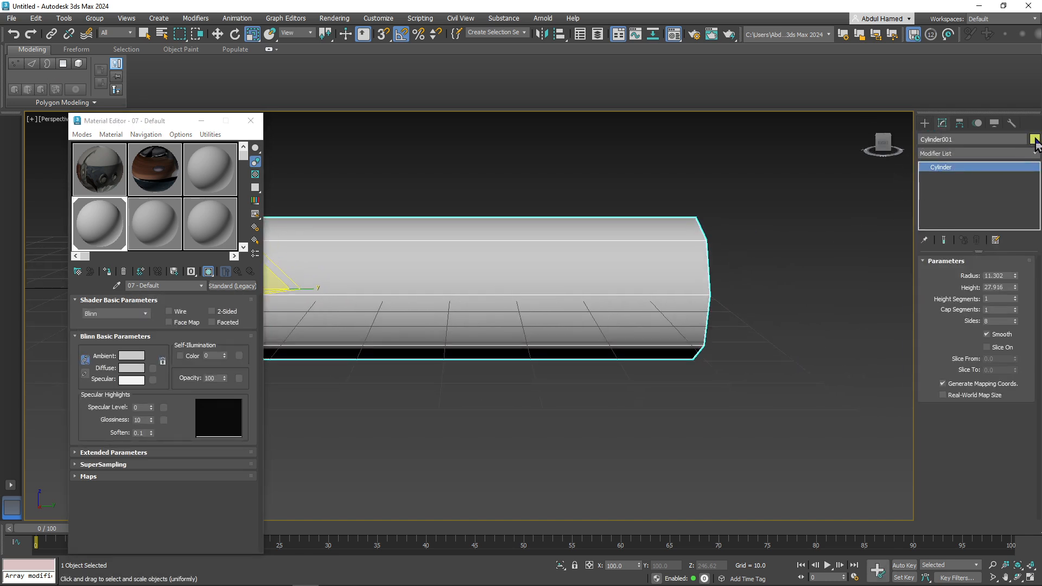
pyautogui.click(1035, 139)
pyautogui.click(580, 316)
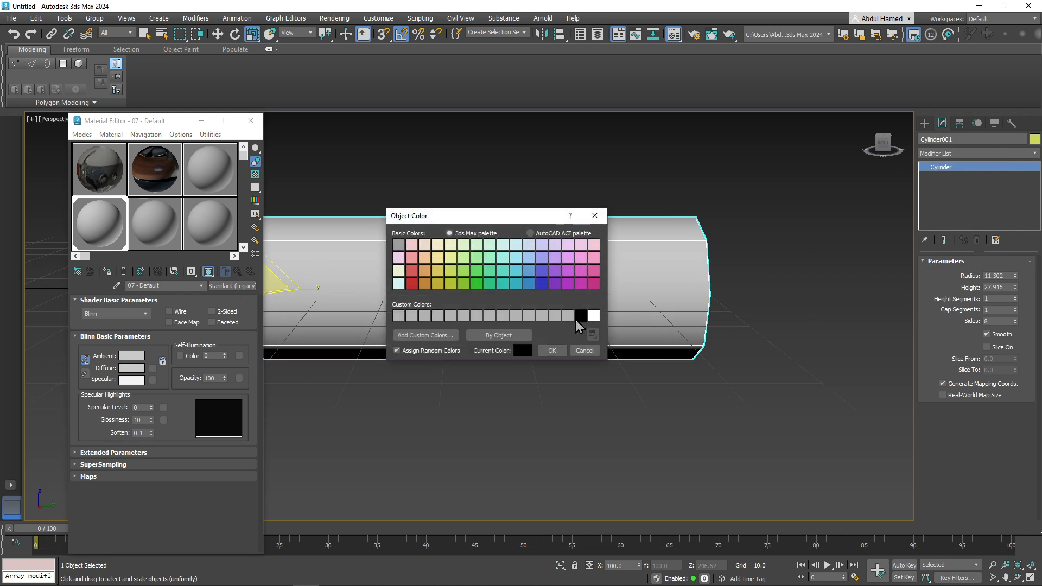
pyautogui.click(552, 351)
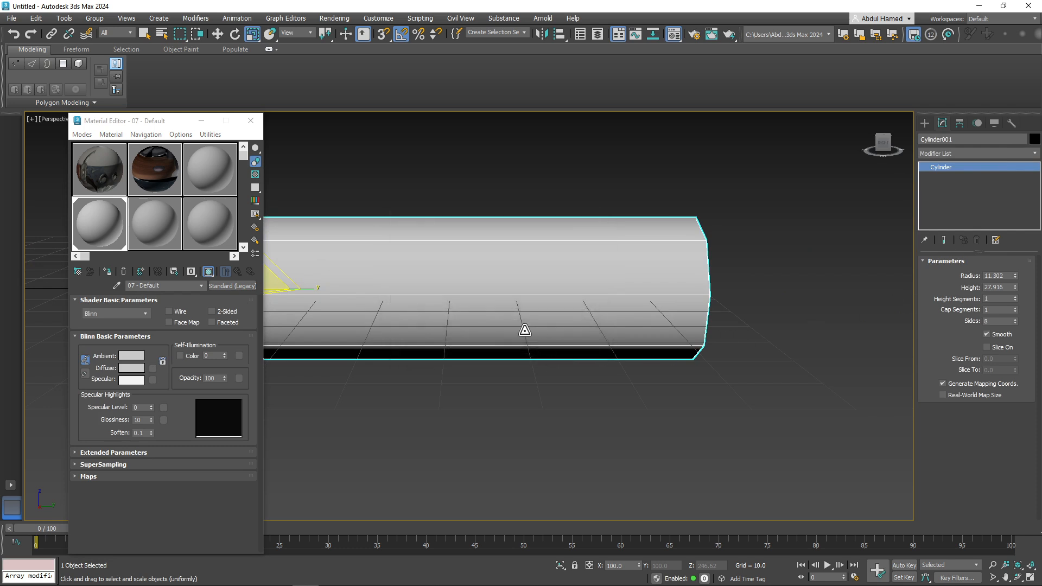
pyautogui.click(250, 121)
# - Inspect the barrel cylinder from its end, reselect it and raise its number of sides to 9
pyautogui.keyDown('alt'); pyautogui.moveTo(559, 284); pyautogui.dragTo(632, 286, button='middle'); pyautogui.keyUp('alt')
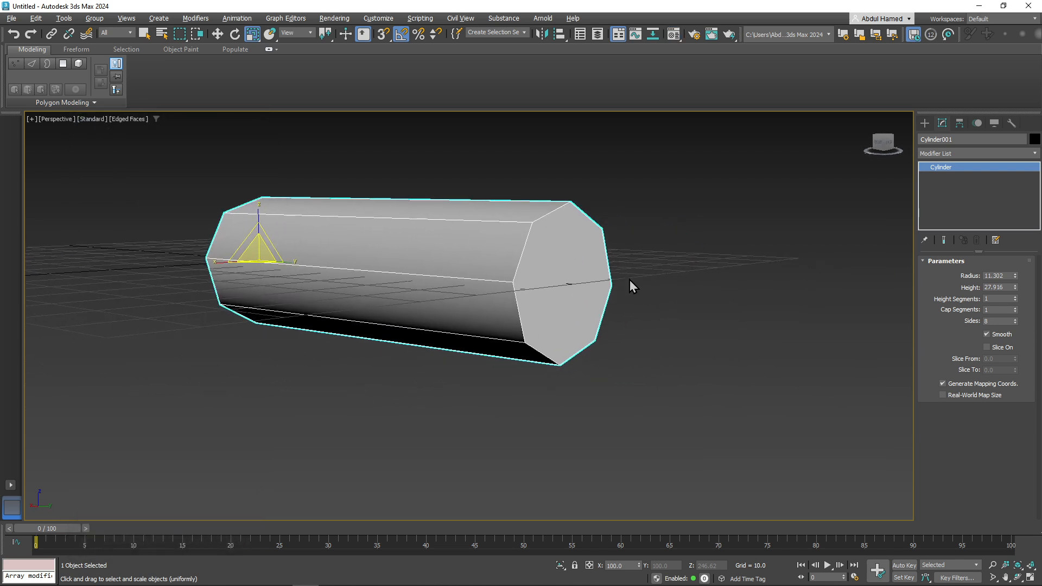
pyautogui.click(396, 324)
pyautogui.scroll(5, 397, 336)
pyautogui.press('z')
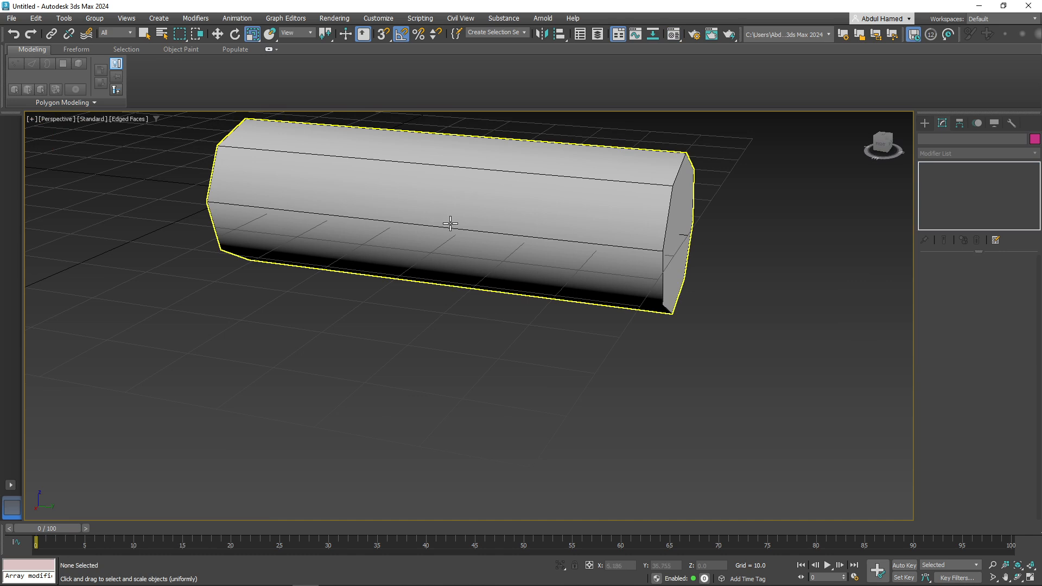
pyautogui.scroll(-5, 579, 240)
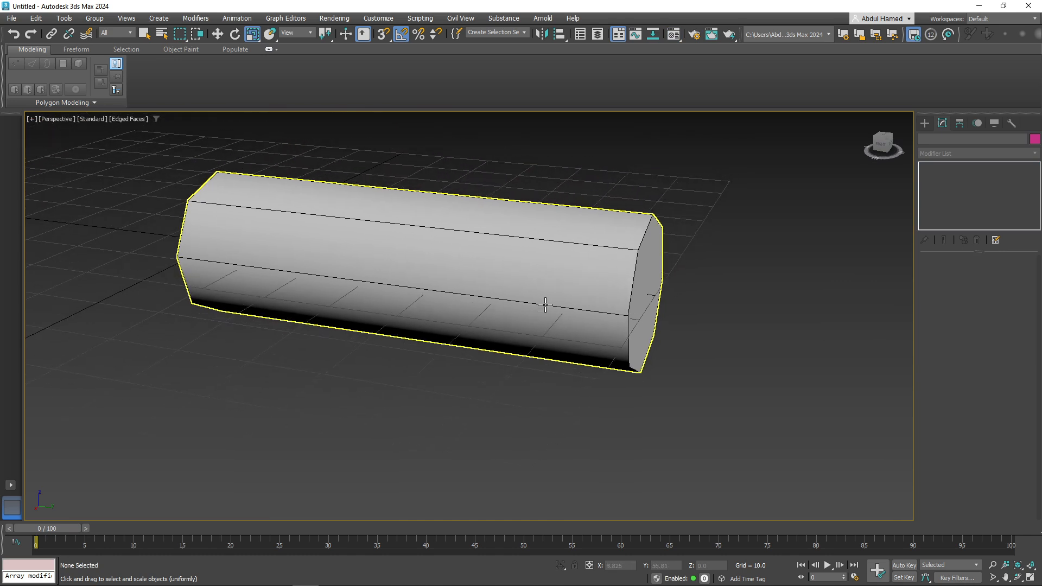
pyautogui.keyDown('alt'); pyautogui.moveTo(631, 333); pyautogui.dragTo(578, 320, button='middle'); pyautogui.keyUp('alt')
pyautogui.click(580, 320)
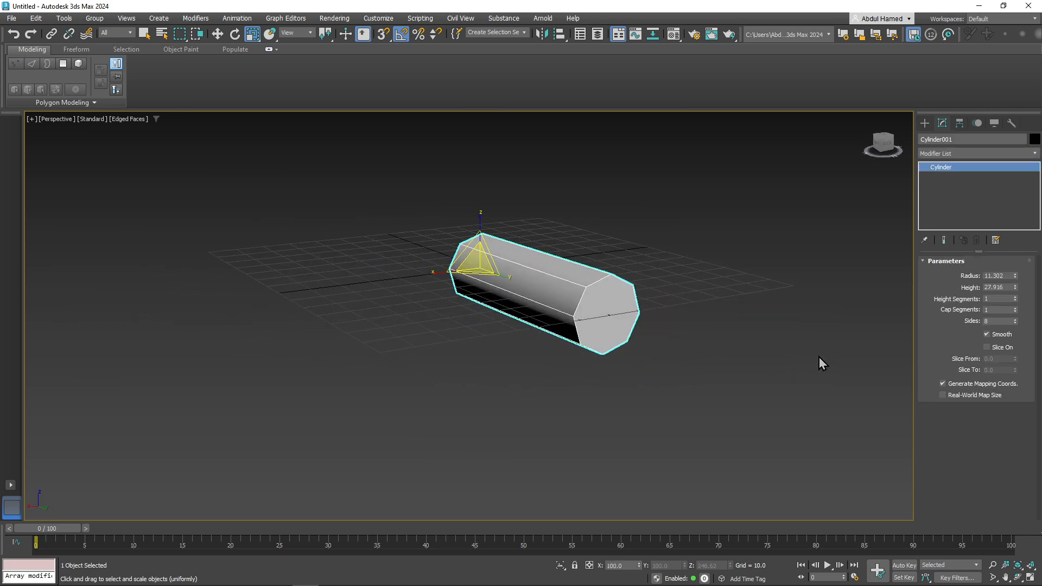
pyautogui.click(1015, 320)
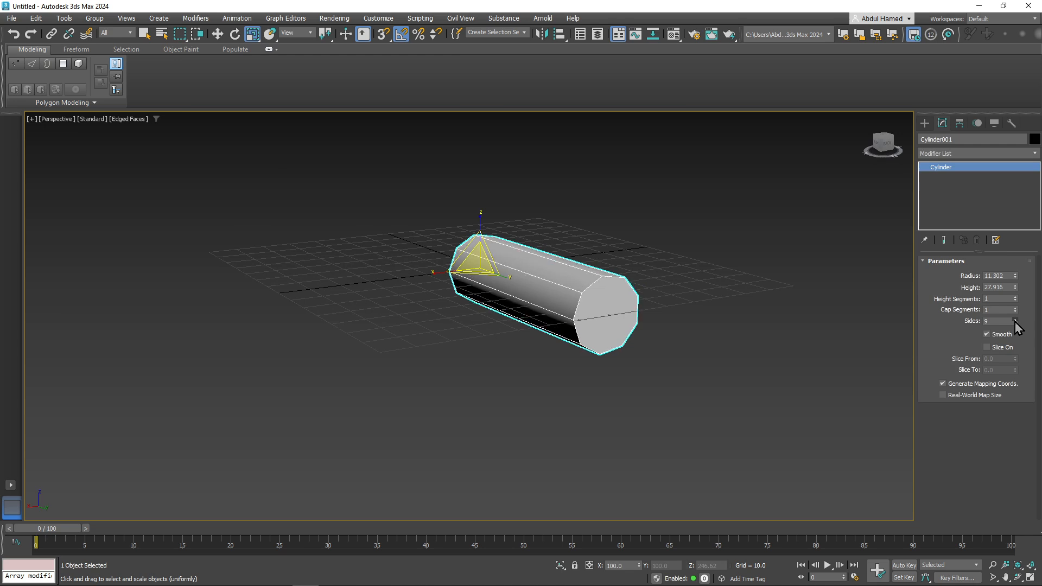
# - Set the barrel cylinder's number of sides to 10
pyautogui.click(1015, 320)
pyautogui.moveTo(723, 360); pyautogui.dragTo(581, 321, button='middle')
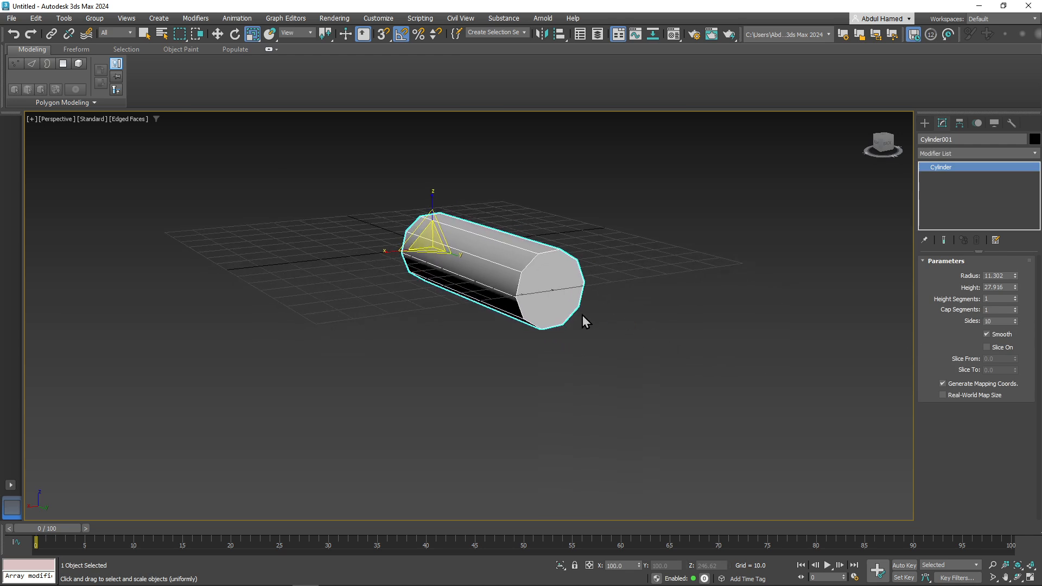
pyautogui.keyDown('alt'); pyautogui.moveTo(515, 315); pyautogui.dragTo(579, 337, button='middle'); pyautogui.keyUp('alt')
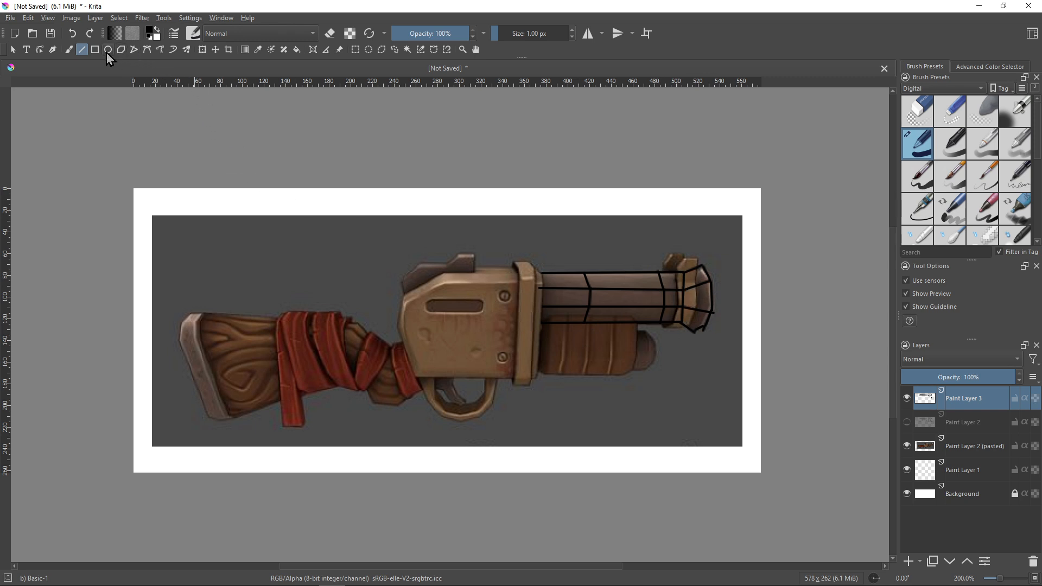
# - Switch to Krita and outline the reference's barrel and flared muzzle with freehand brush loops
pyautogui.click(68, 50)
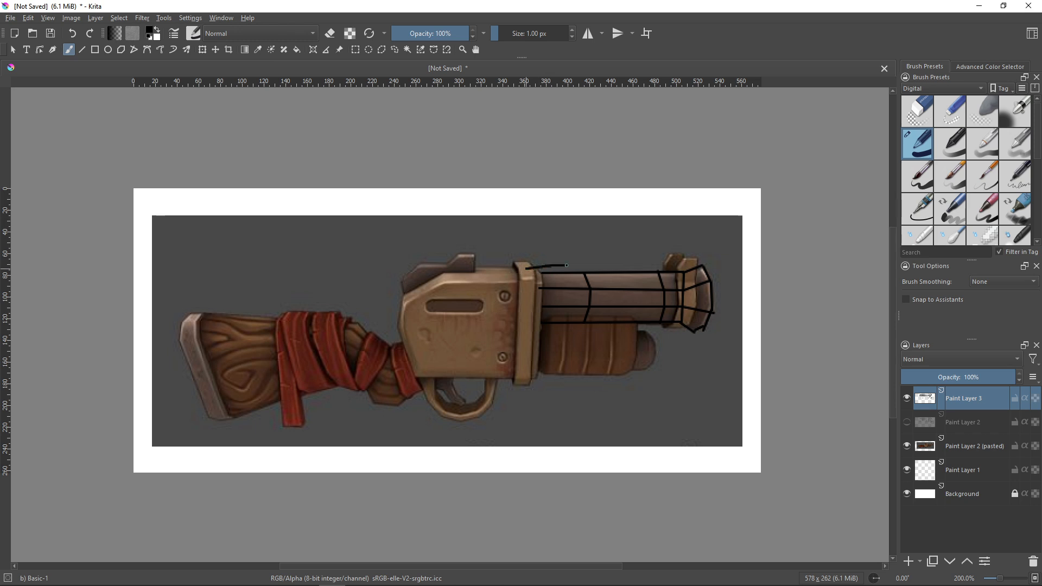
pyautogui.moveTo(683, 318); pyautogui.dragTo(582, 340)
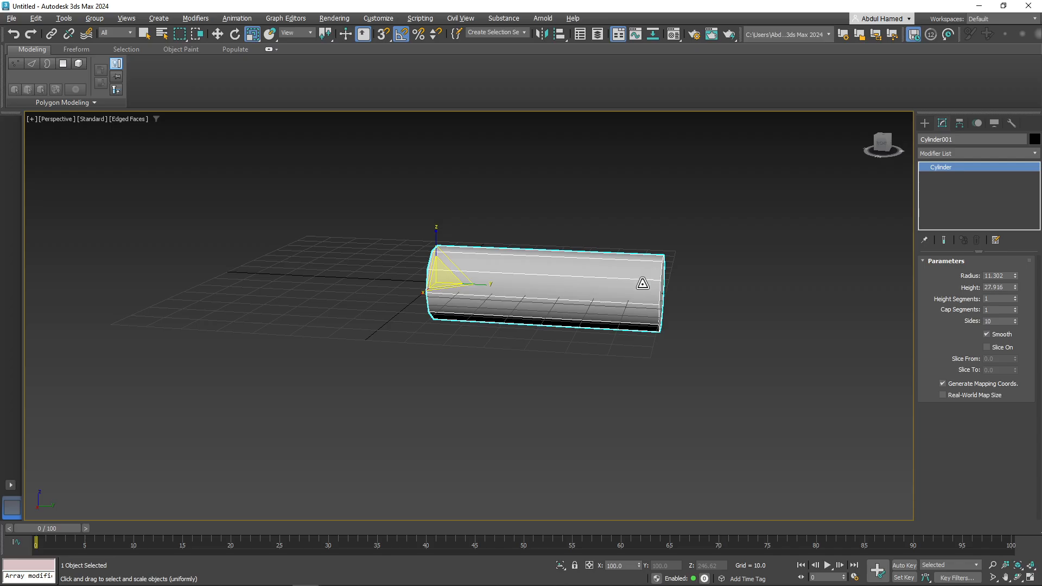
# - Switch to 3ds Max, convert the 10-sided cylinder to an Editable Poly and expand its sub-object levels
pyautogui.moveTo(636, 278); pyautogui.dragTo(591, 321)
pyautogui.moveTo(592, 322); pyautogui.dragTo(550, 313, button='middle')
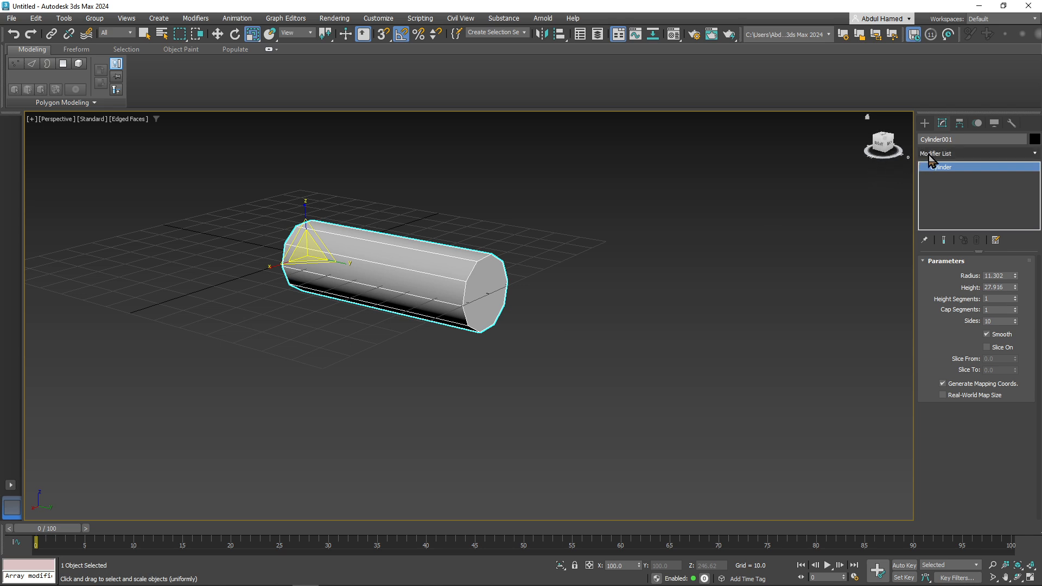
pyautogui.rightClick(944, 166)
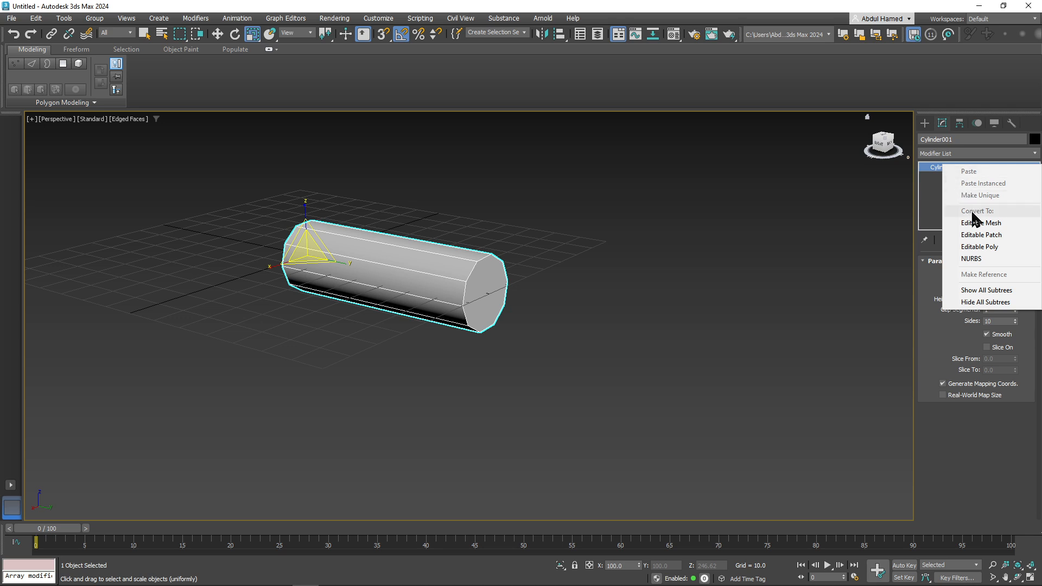
pyautogui.click(974, 247)
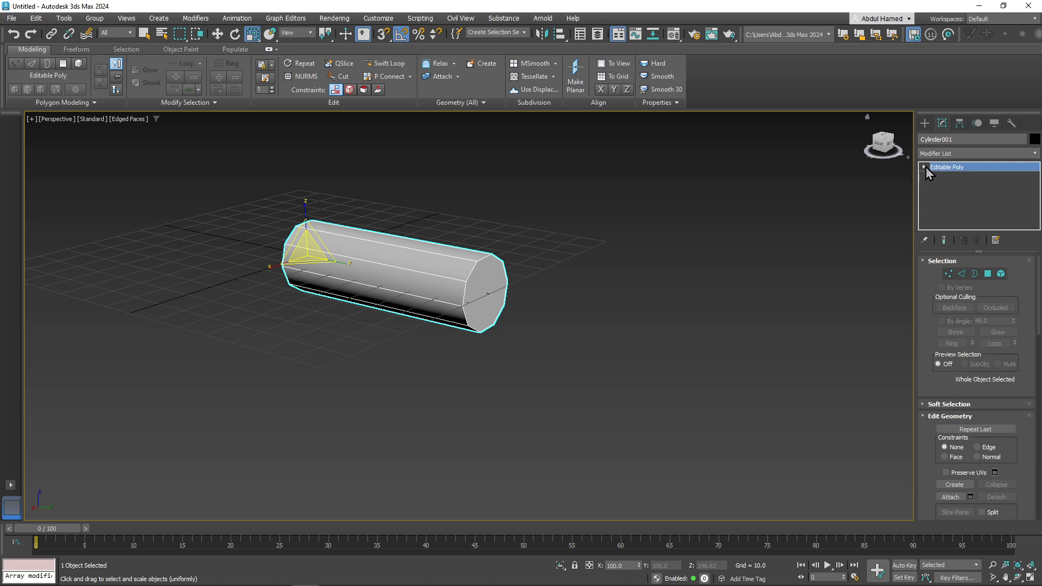
pyautogui.click(924, 167)
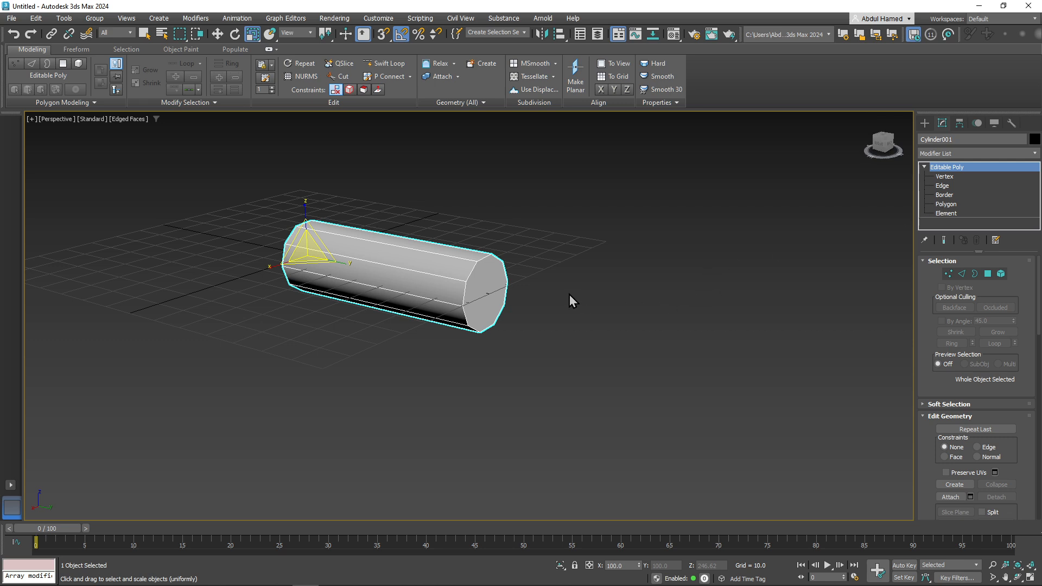
# - Extrude the barrel's front end polygon a short distance and scale it up uniformly into a flared muzzle
pyautogui.moveTo(543, 298); pyautogui.dragTo(506, 286, button='middle')
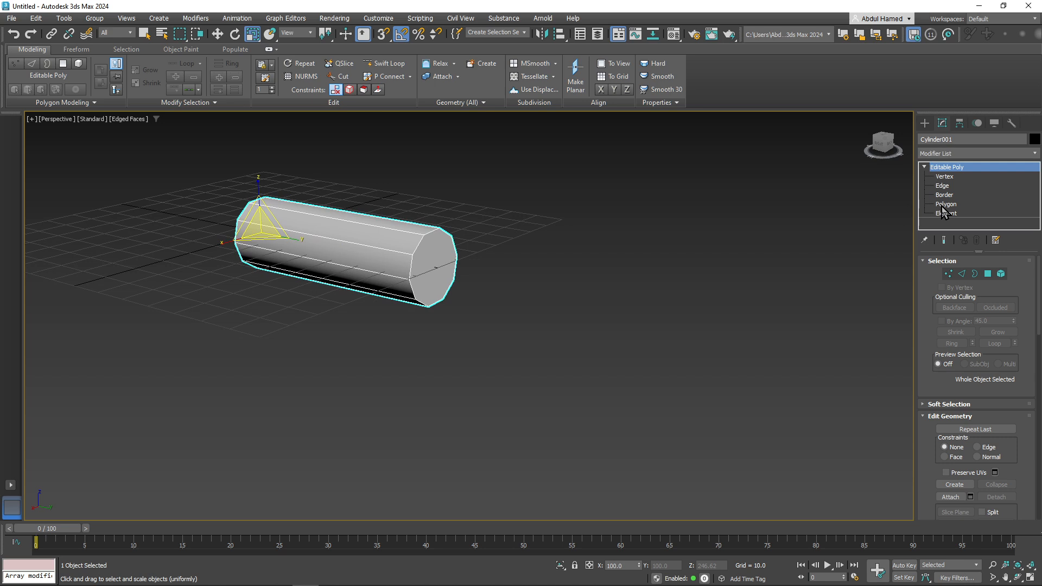
pyautogui.click(944, 205)
pyautogui.click(448, 265)
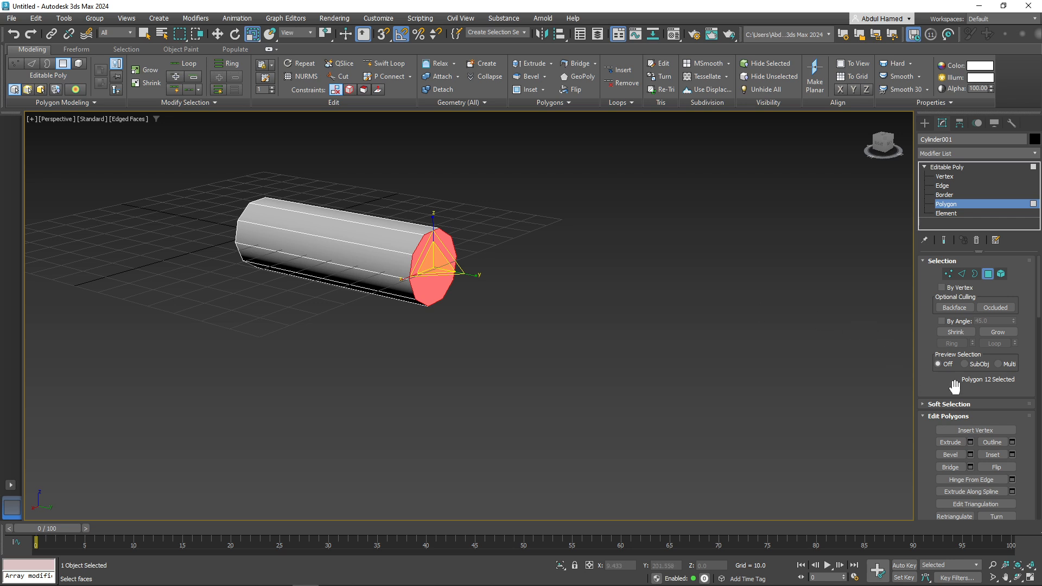
pyautogui.click(971, 442)
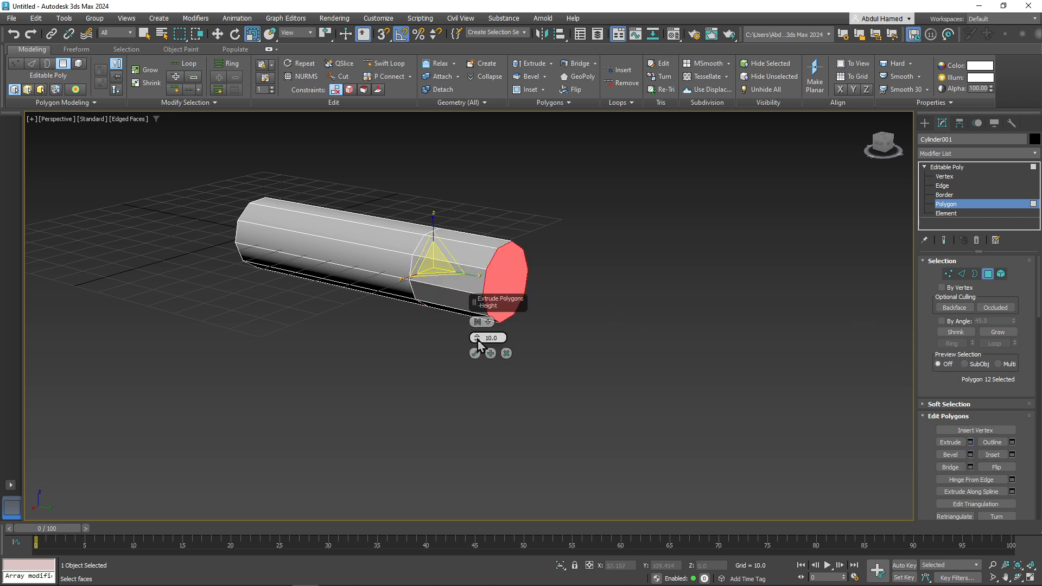
pyautogui.moveTo(478, 337); pyautogui.dragTo(482, 375)
pyautogui.click(474, 354)
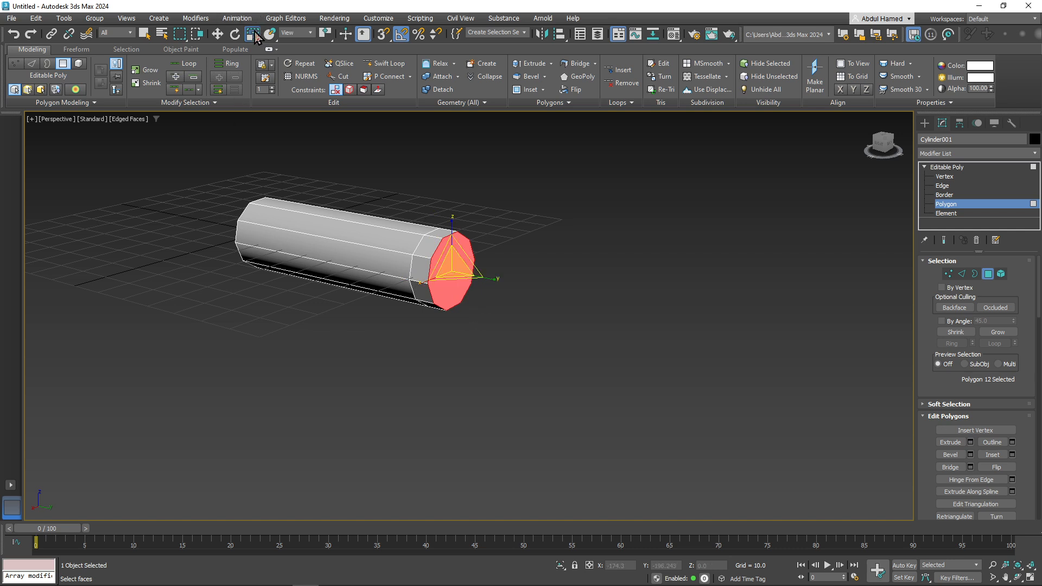
pyautogui.moveTo(442, 255); pyautogui.dragTo(433, 248)
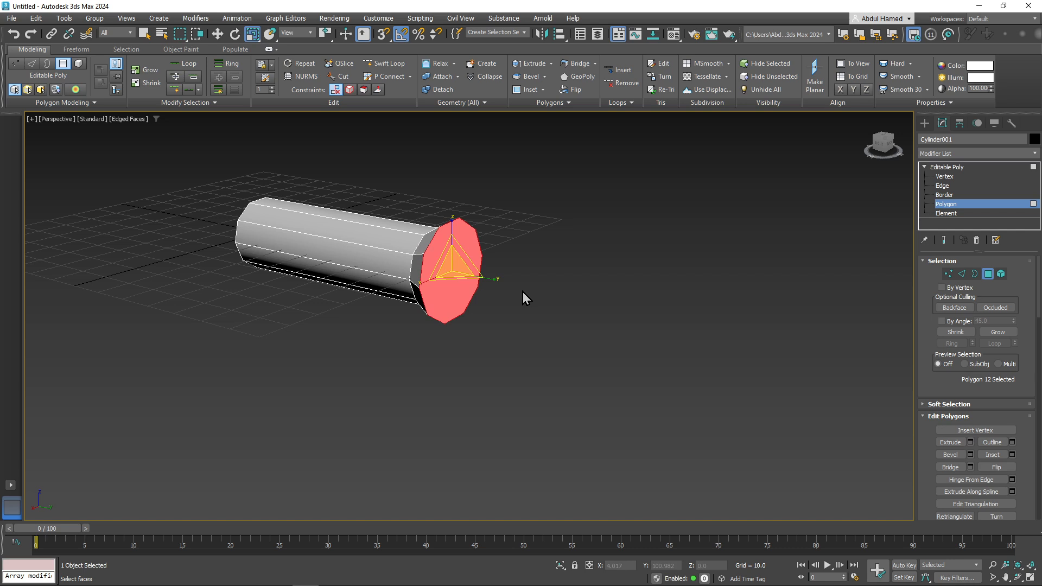
pyautogui.click(522, 292)
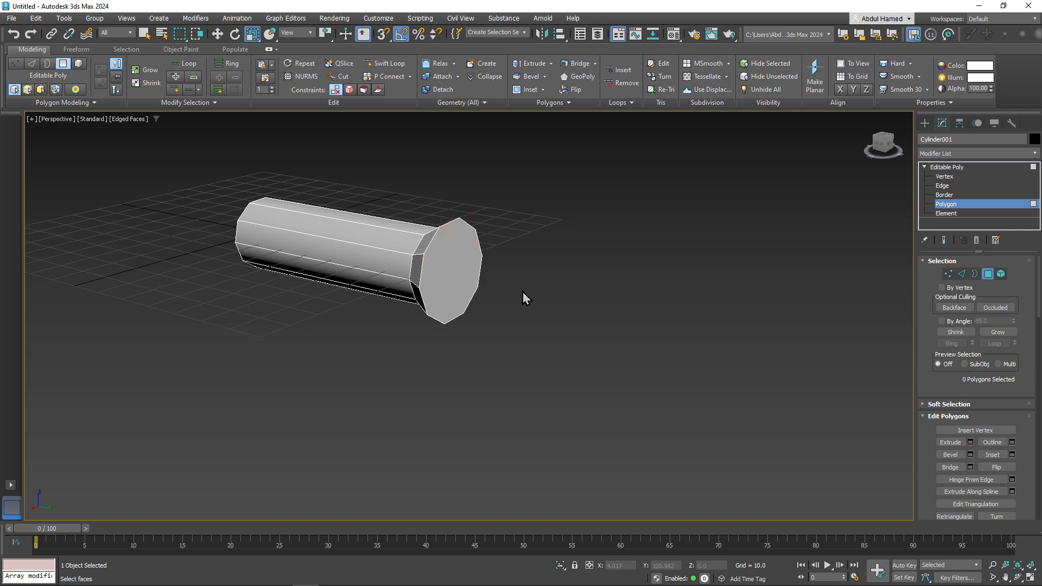
# - Delete the end cap polygons at the muzzle and at the rear so the barrel is open at both ends
pyautogui.click(471, 277)
pyautogui.press('Delete')
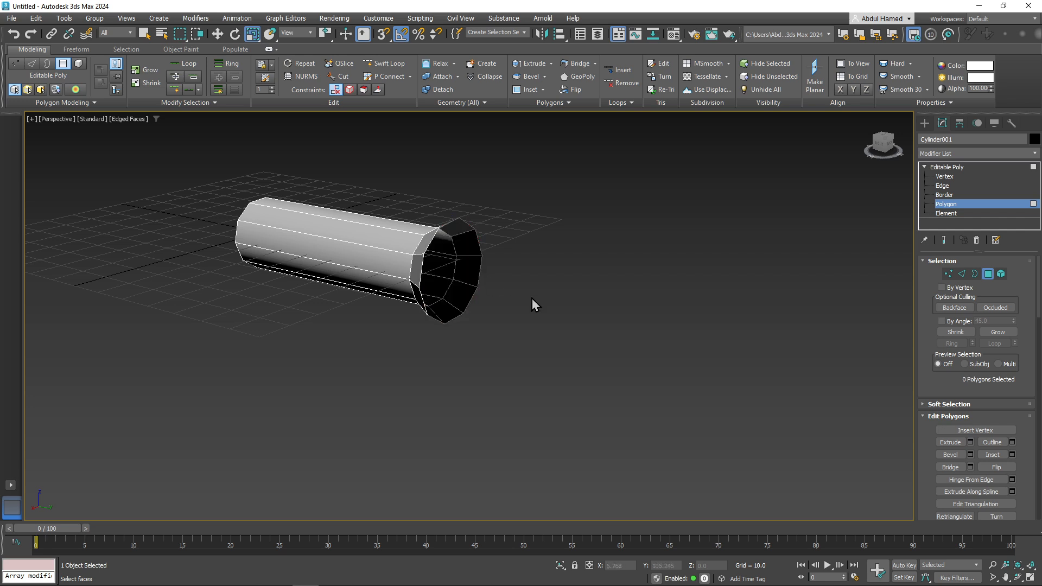
pyautogui.keyDown('alt'); pyautogui.moveTo(531, 298); pyautogui.dragTo(624, 301, button='middle'); pyautogui.keyUp('alt')
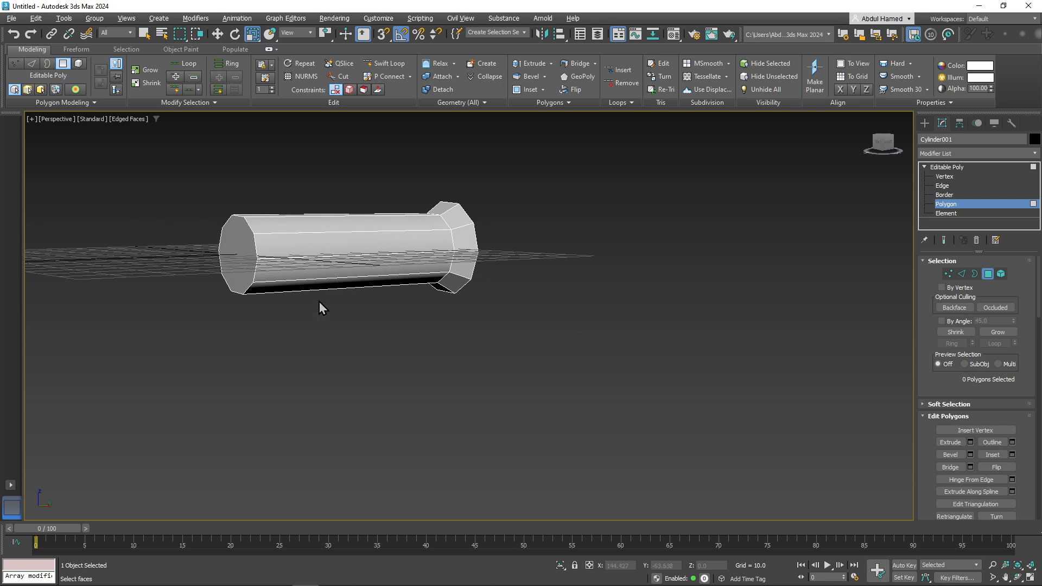
pyautogui.click(253, 259)
pyautogui.press('Delete')
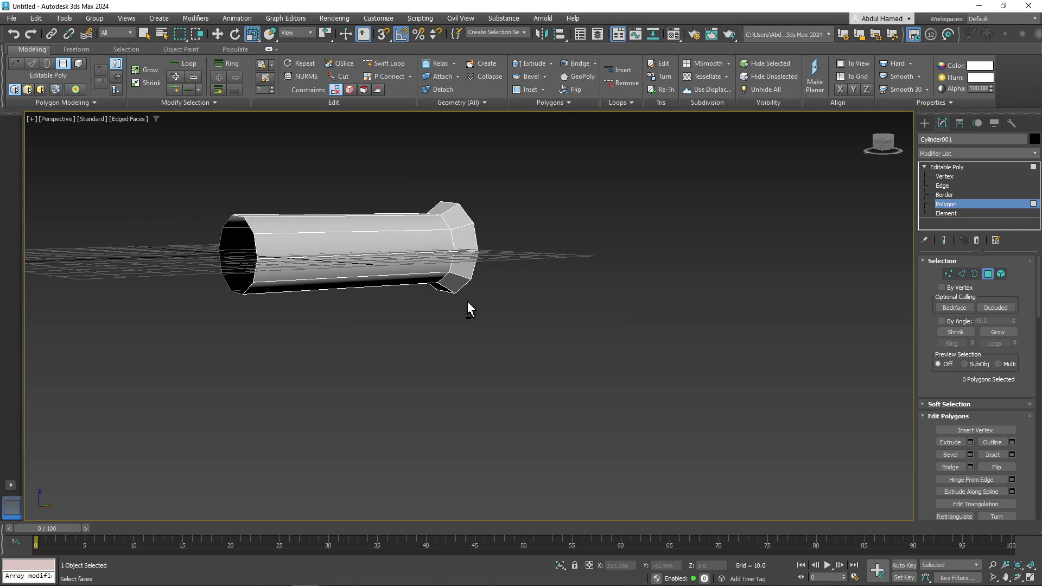
pyautogui.keyDown('alt'); pyautogui.moveTo(468, 307); pyautogui.dragTo(417, 317, button='middle'); pyautogui.keyUp('alt')
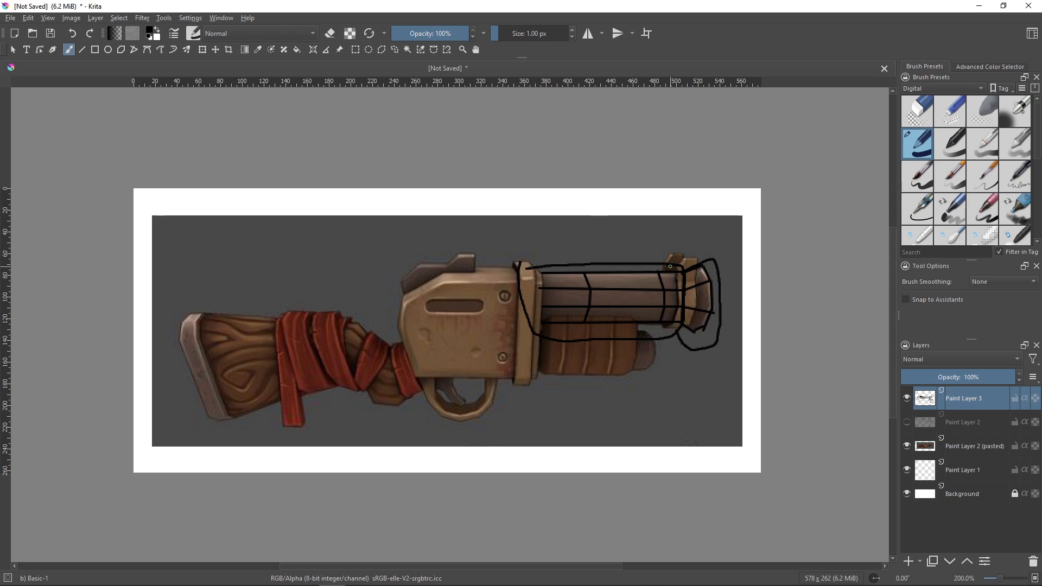
# - Switch to Krita, hide Paint Layer 3 and examine the rim of the muzzle in the reference image
pyautogui.scroll(2, 727, 283)
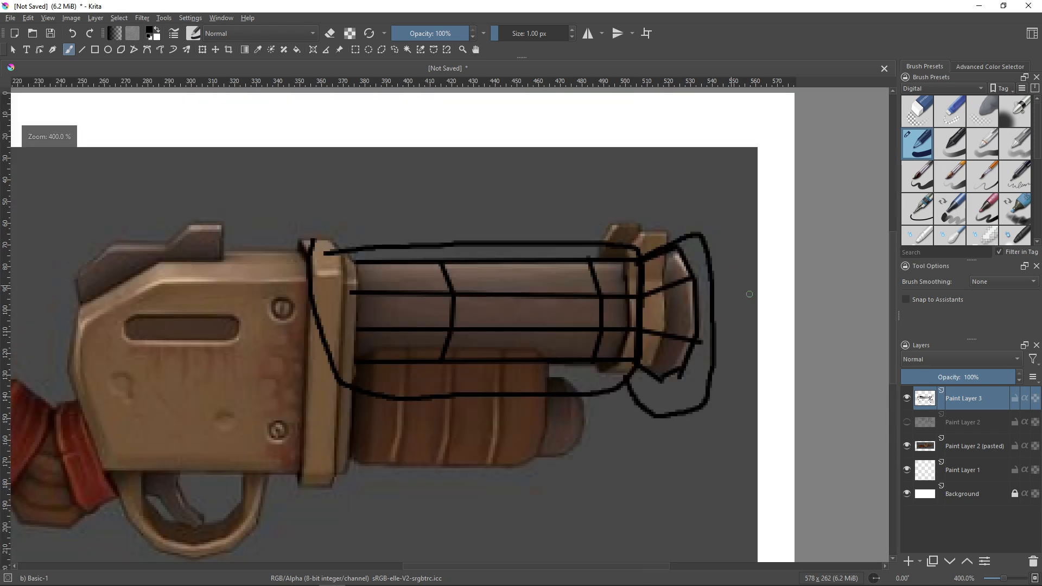
pyautogui.click(906, 398)
pyautogui.moveTo(734, 358); pyautogui.dragTo(563, 310, button='middle')
pyautogui.scroll(3, 551, 254)
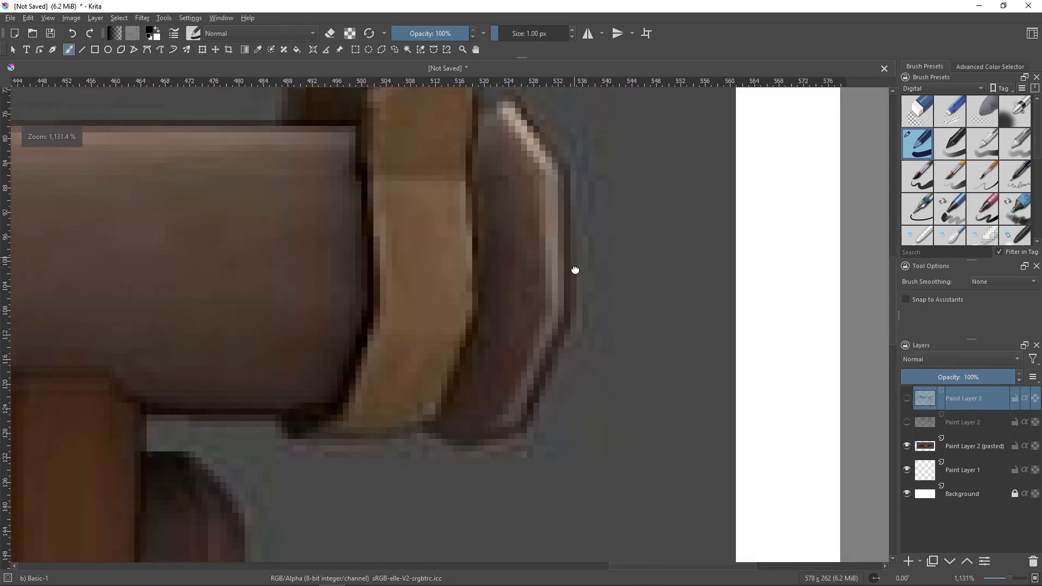
pyautogui.moveTo(575, 270); pyautogui.dragTo(579, 303, button='middle')
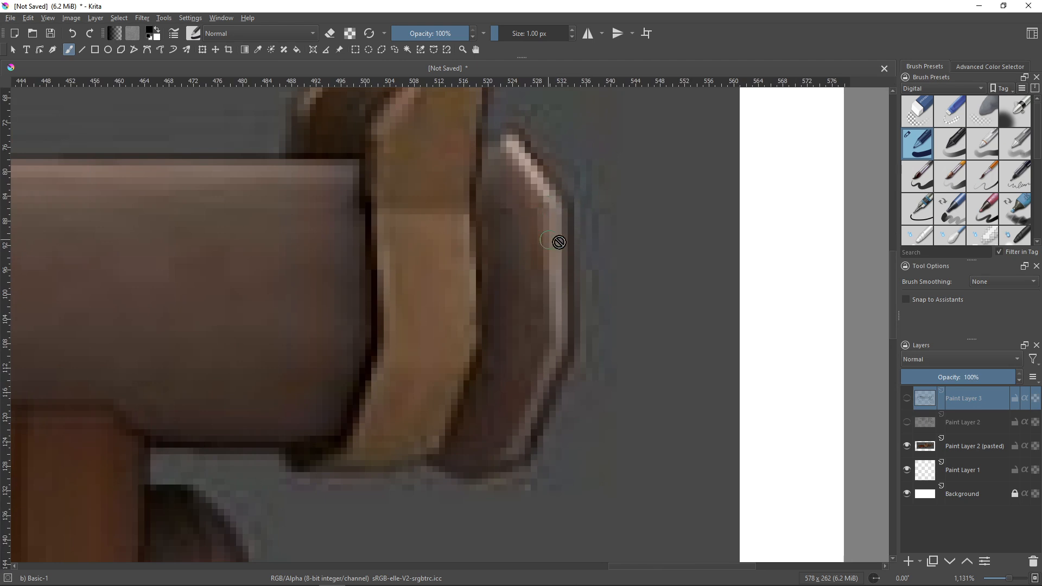
pyautogui.scroll(-3, 560, 207)
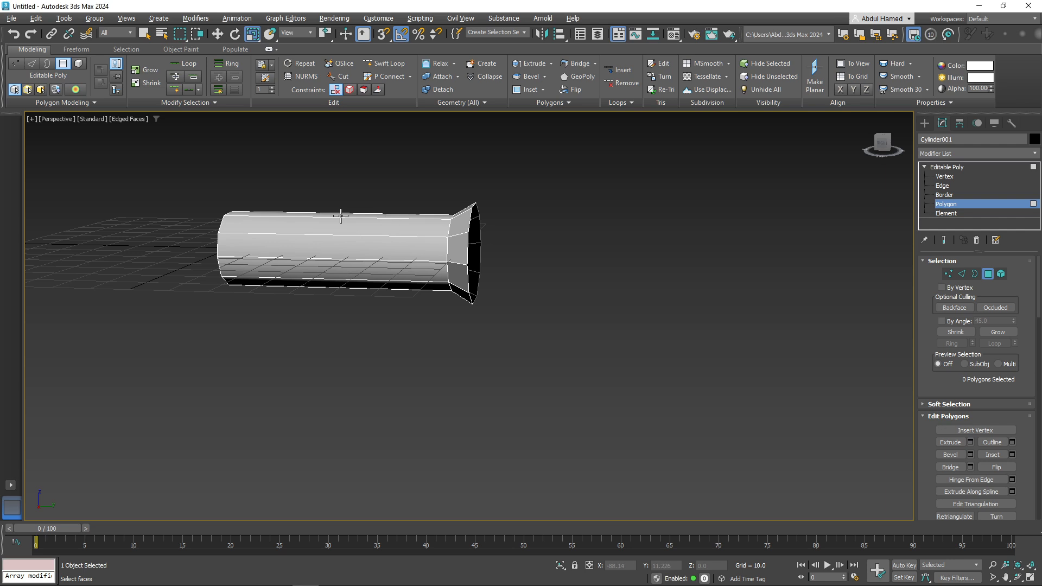
# - Switch to 3ds Max and extend the muzzle's open edge loop about 1.4 units forward along Y as a narrow rim
pyautogui.moveTo(458, 241); pyautogui.dragTo(474, 249, button='middle')
pyautogui.scroll(5, 500, 237)
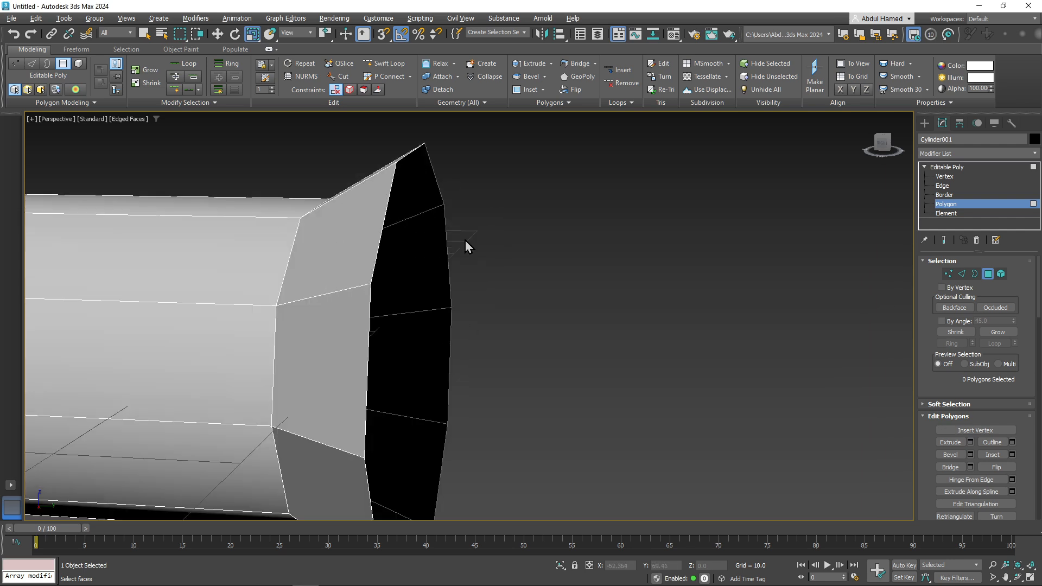
pyautogui.scroll(-2, 464, 240)
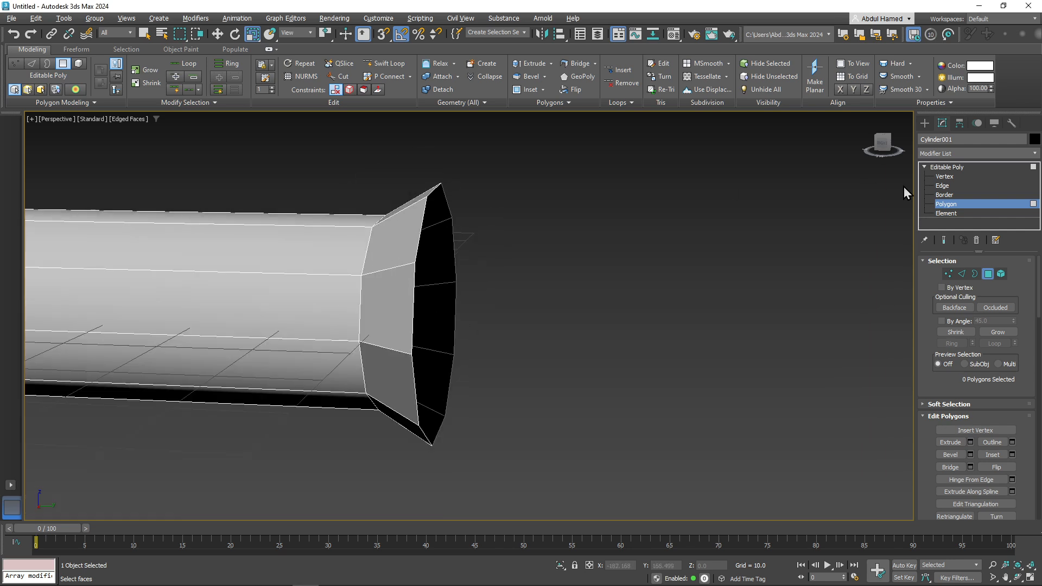
pyautogui.click(942, 186)
pyautogui.doubleClick(421, 233)
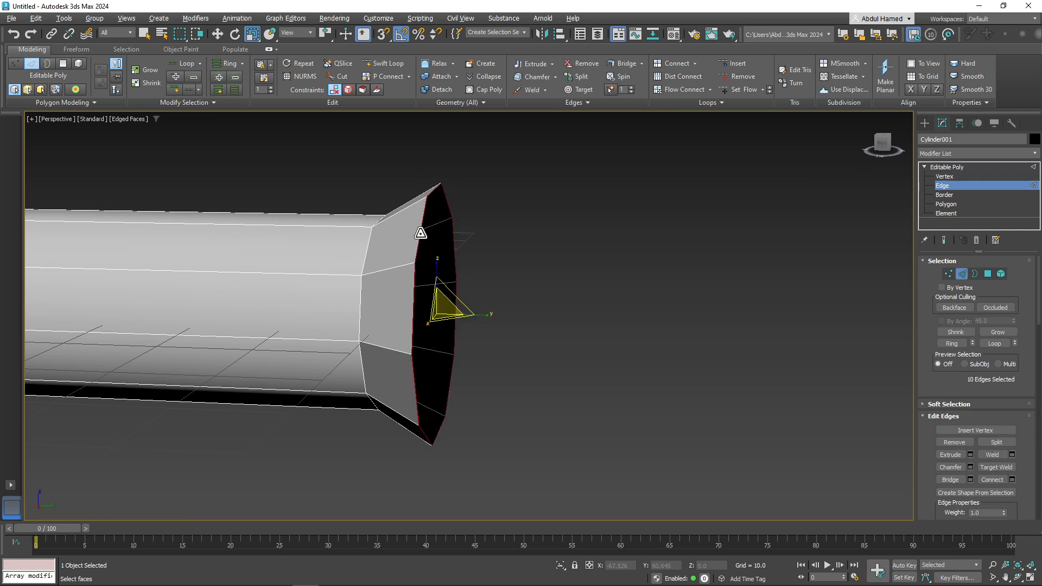
pyautogui.keyDown('alt'); pyautogui.moveTo(462, 261); pyautogui.dragTo(459, 210, button='middle'); pyautogui.keyUp('alt')
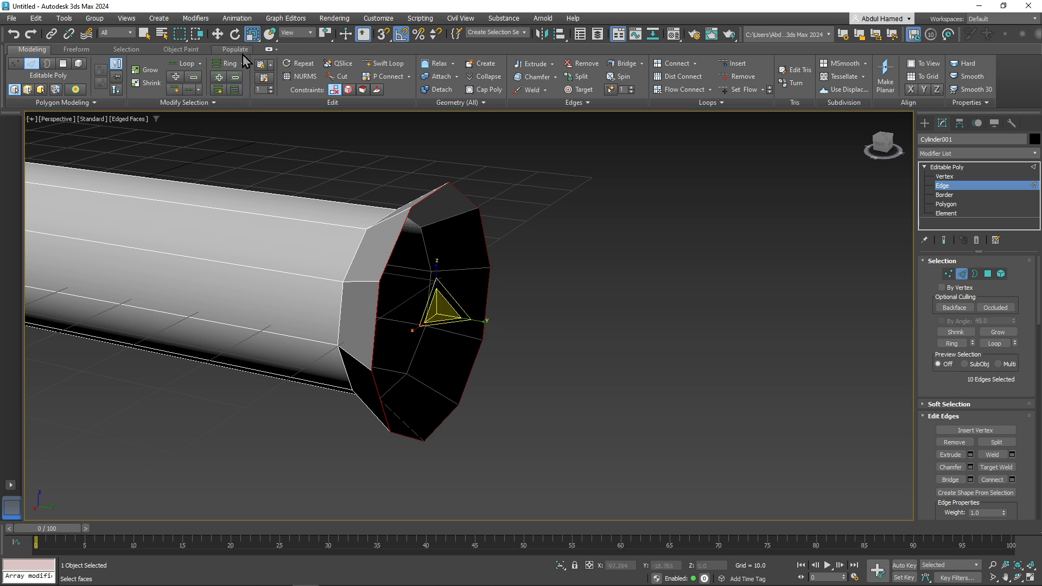
pyautogui.click(218, 34)
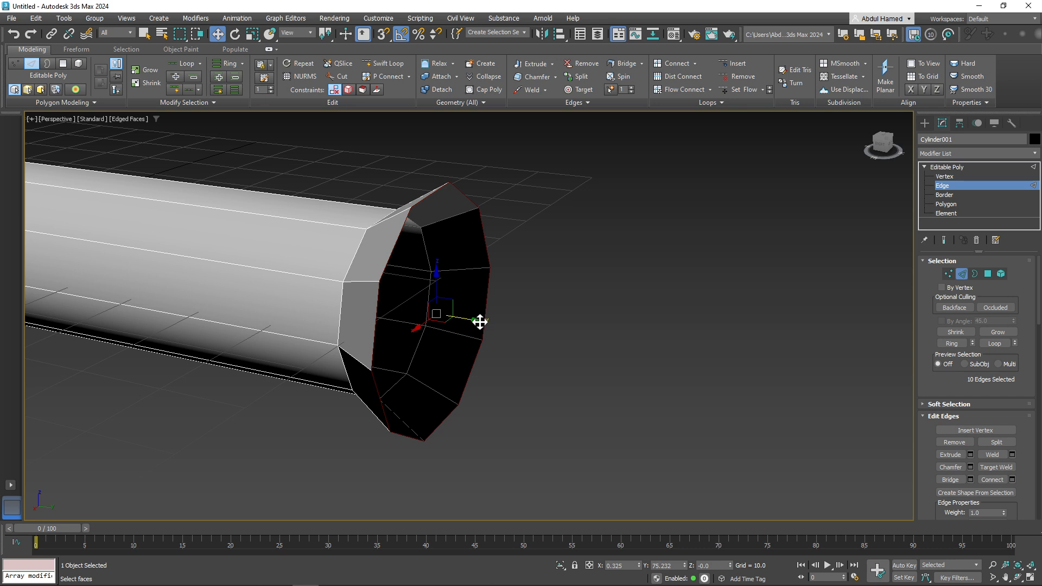
pyautogui.keyDown('shift'); pyautogui.moveTo(477, 321); pyautogui.dragTo(490, 329); pyautogui.keyUp('shift')
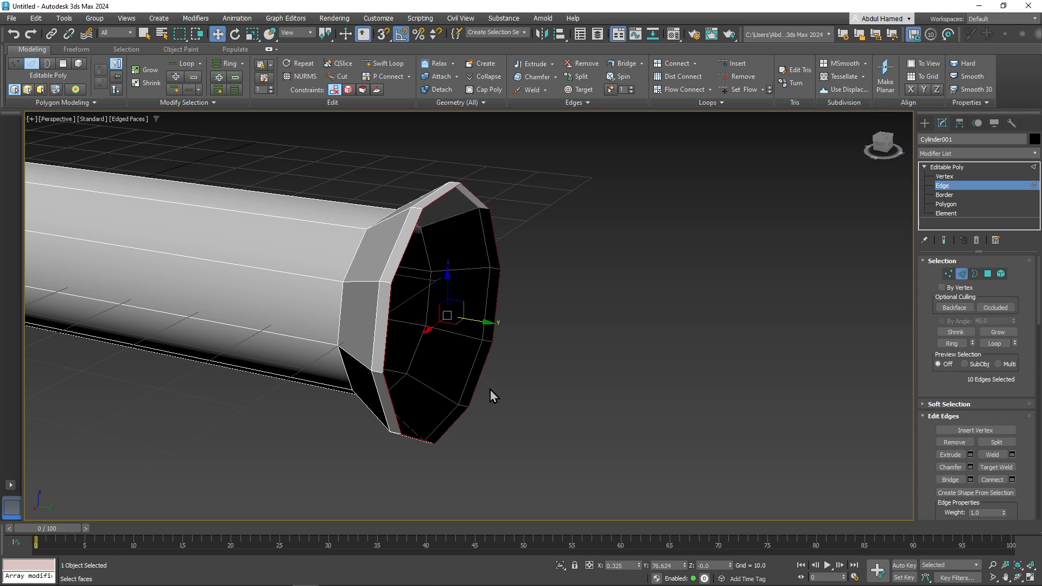
pyautogui.keyDown('alt'); pyautogui.moveTo(489, 370); pyautogui.dragTo(524, 363, button='middle'); pyautogui.keyUp('alt')
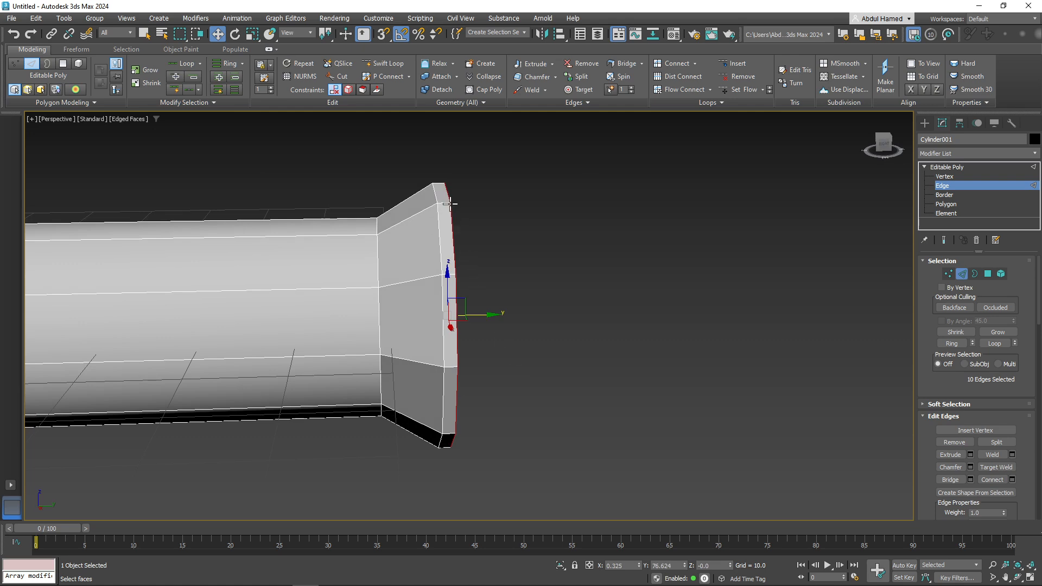
pyautogui.keyDown('alt'); pyautogui.moveTo(454, 254); pyautogui.dragTo(511, 298, button='middle'); pyautogui.keyUp('alt')
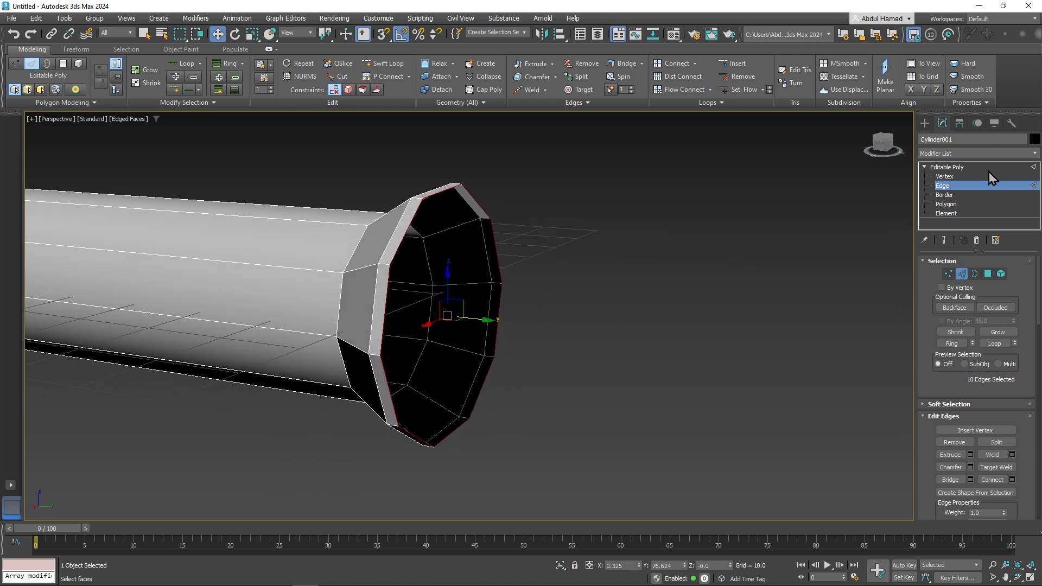
# - Leave edge editing and apply a Shell modifier with an inner amount of 1.09 to thicken the hollow barrel's wall
pyautogui.click(969, 168)
pyautogui.keyDown('alt'); pyautogui.moveTo(583, 312); pyautogui.dragTo(590, 253, button='middle'); pyautogui.keyUp('alt')
pyautogui.scroll(-4, 473, 258)
pyautogui.keyDown('alt'); pyautogui.moveTo(500, 281); pyautogui.dragTo(496, 240, button='middle'); pyautogui.keyUp('alt')
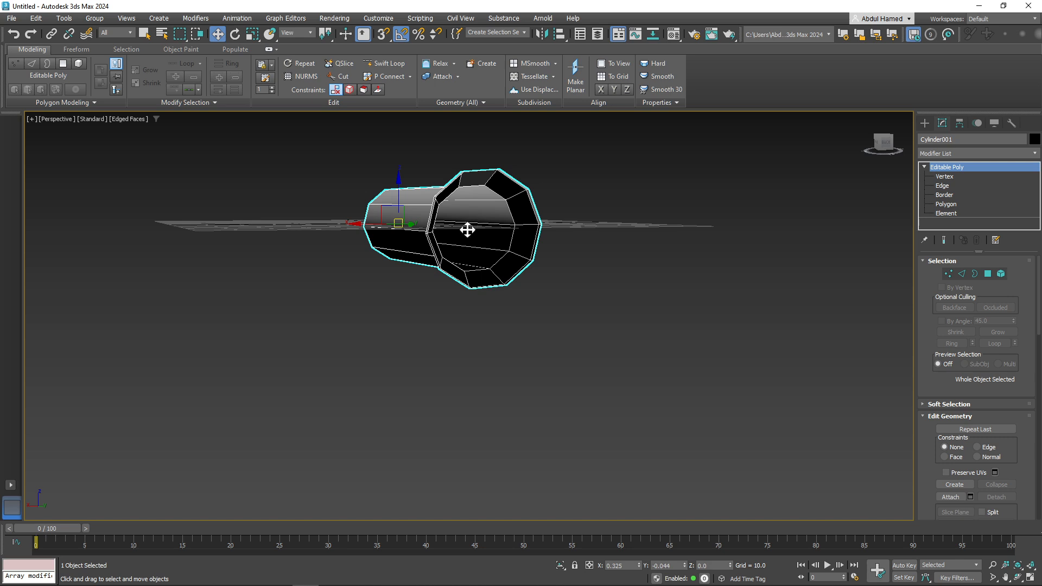
pyautogui.scroll(2, 491, 228)
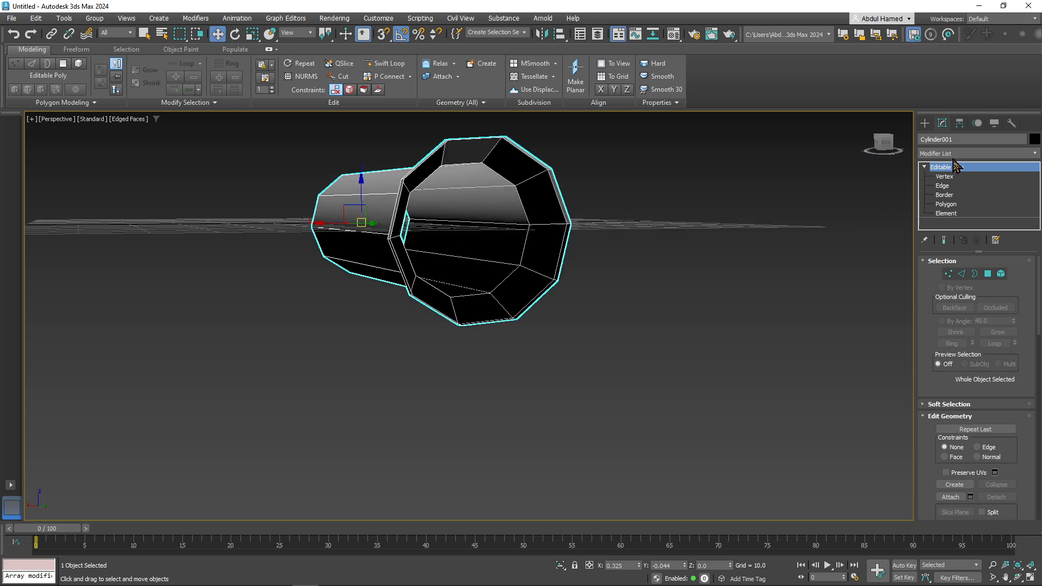
pyautogui.click(924, 167)
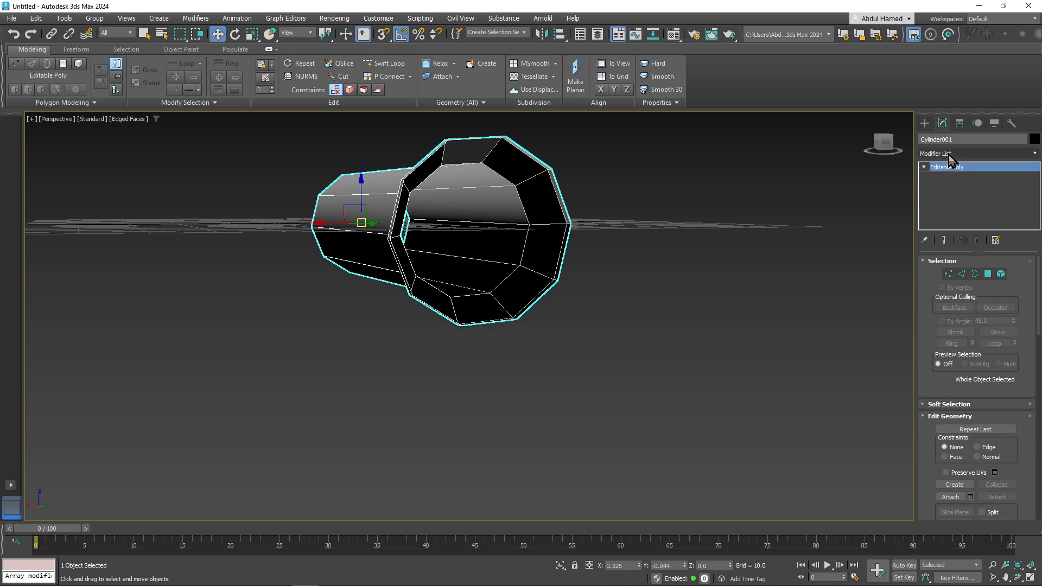
pyautogui.click(949, 155)
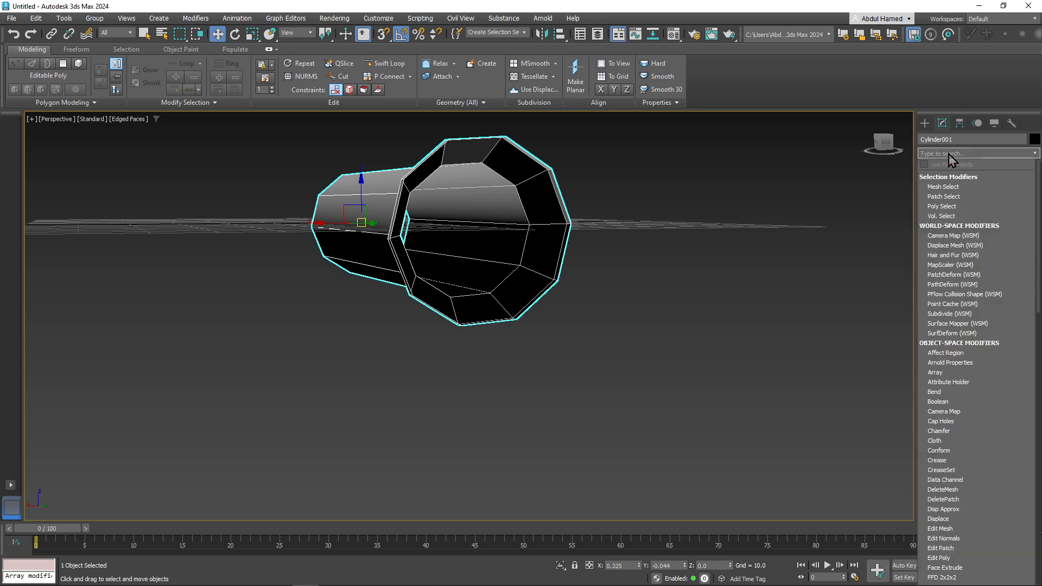
pyautogui.write('s')
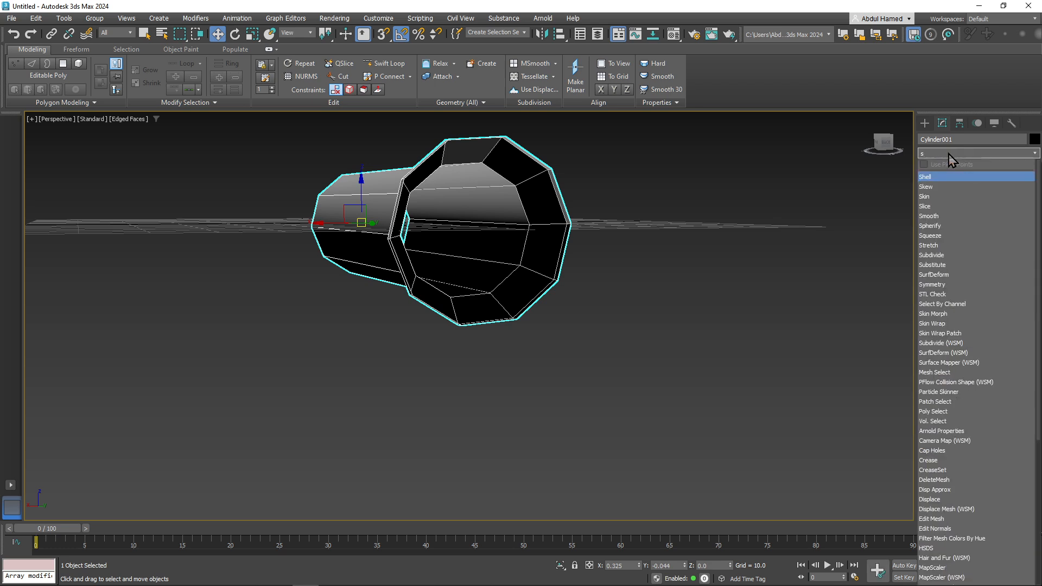
pyautogui.press('Return')
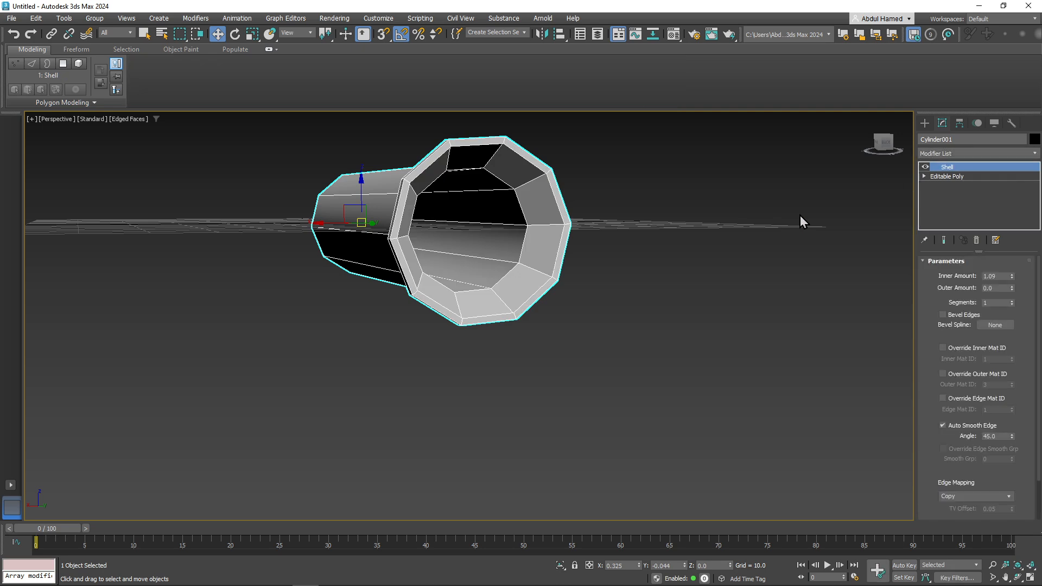
pyautogui.keyDown('alt'); pyautogui.moveTo(533, 295); pyautogui.dragTo(624, 309, button='middle'); pyautogui.keyUp('alt')
pyautogui.keyDown('alt'); pyautogui.moveTo(506, 317); pyautogui.dragTo(524, 351, button='middle'); pyautogui.keyUp('alt')
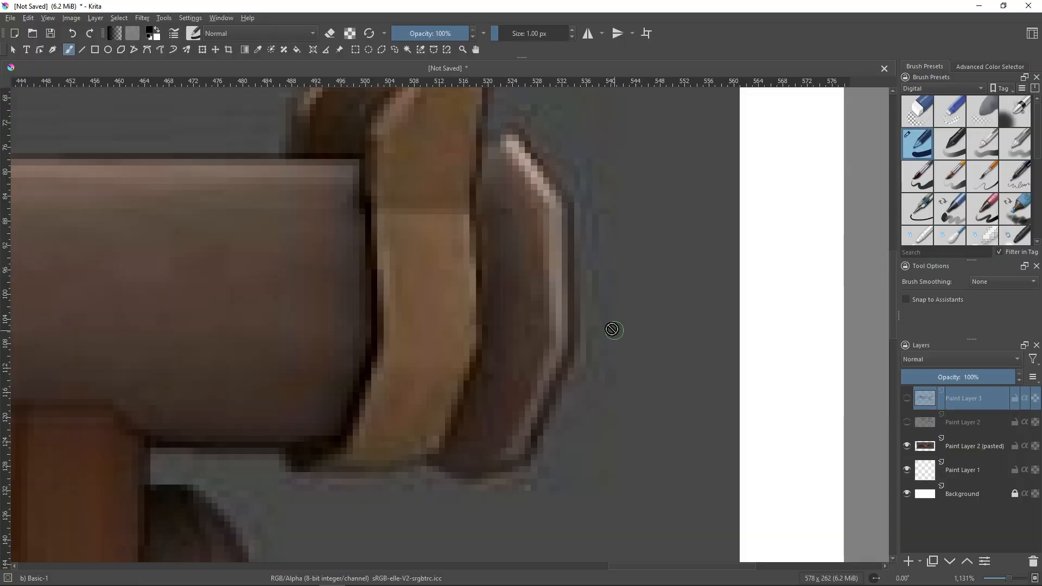
# - Switch to Krita and add a new paint layer above Paint Layer 3 for sketching over the shotgun reference
pyautogui.scroll(-5, 612, 320)
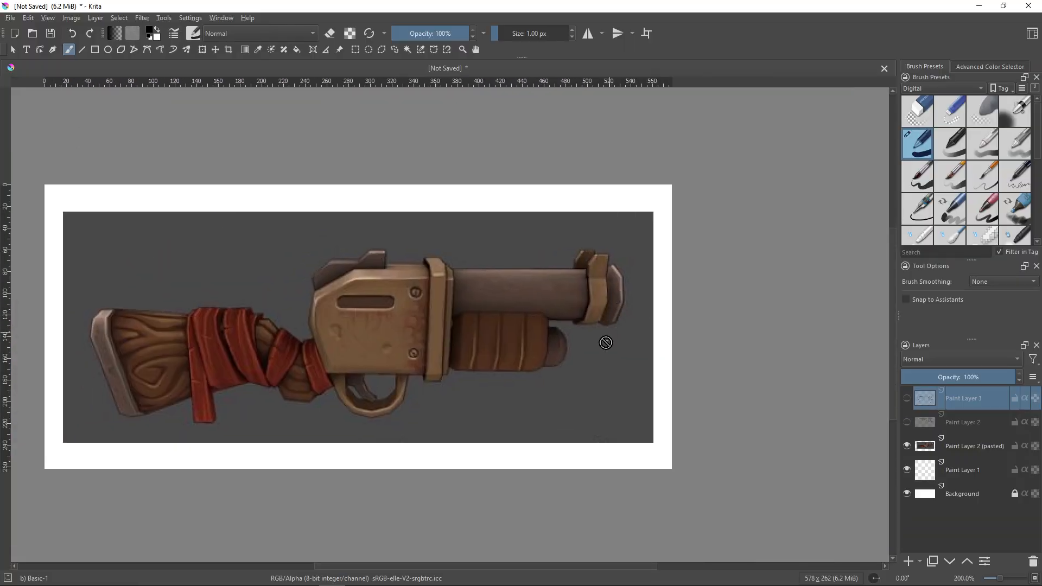
pyautogui.click(575, 348)
pyautogui.scroll(2, 499, 348)
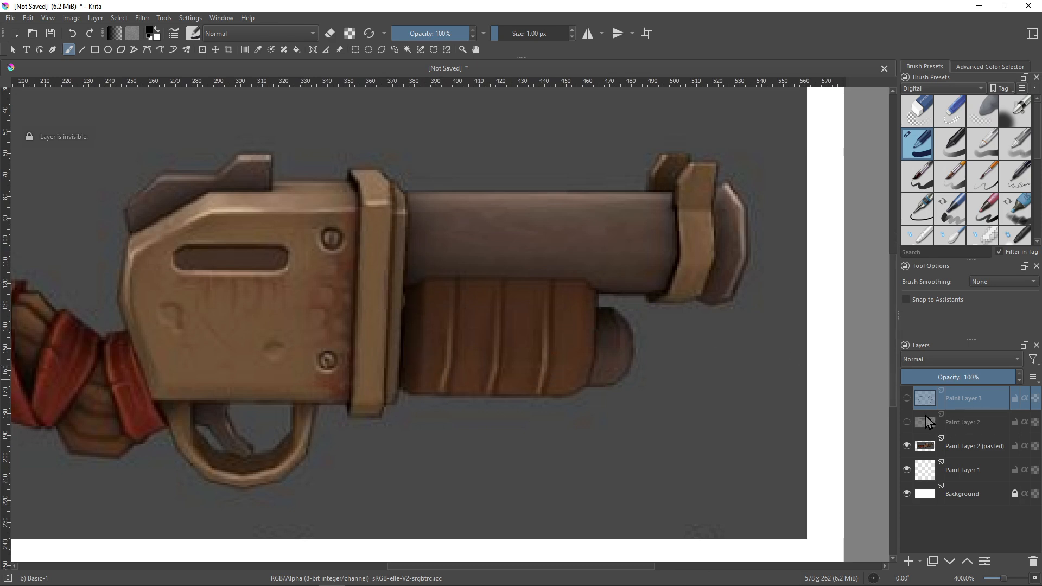
pyautogui.click(908, 561)
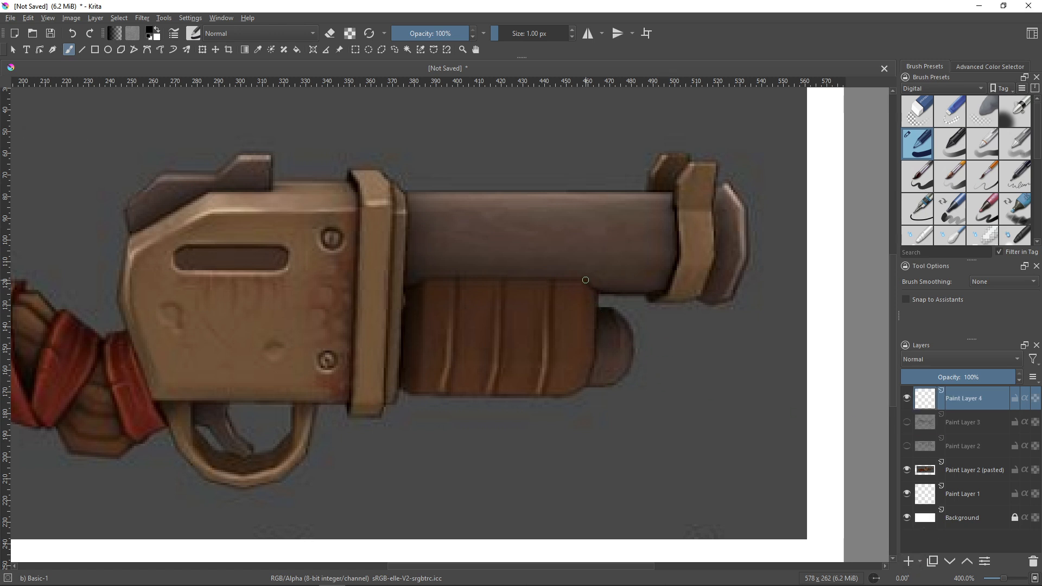
# - Sketch the fore-grip's outline with a lengthwise line and three cross lines over the reference, and mark the muzzle rim with short strokes
pyautogui.moveTo(585, 280); pyautogui.dragTo(583, 348)
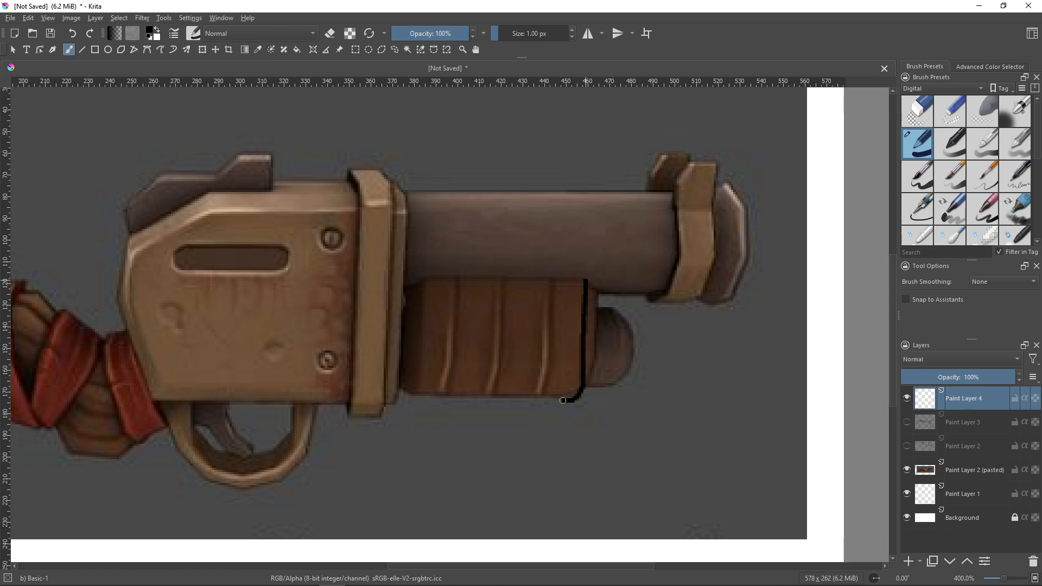
pyautogui.moveTo(563, 401)
pyautogui.mouseDown()
pyautogui.moveTo(442, 403)
pyautogui.moveTo(420, 311)
pyautogui.moveTo(427, 278)
pyautogui.mouseUp()
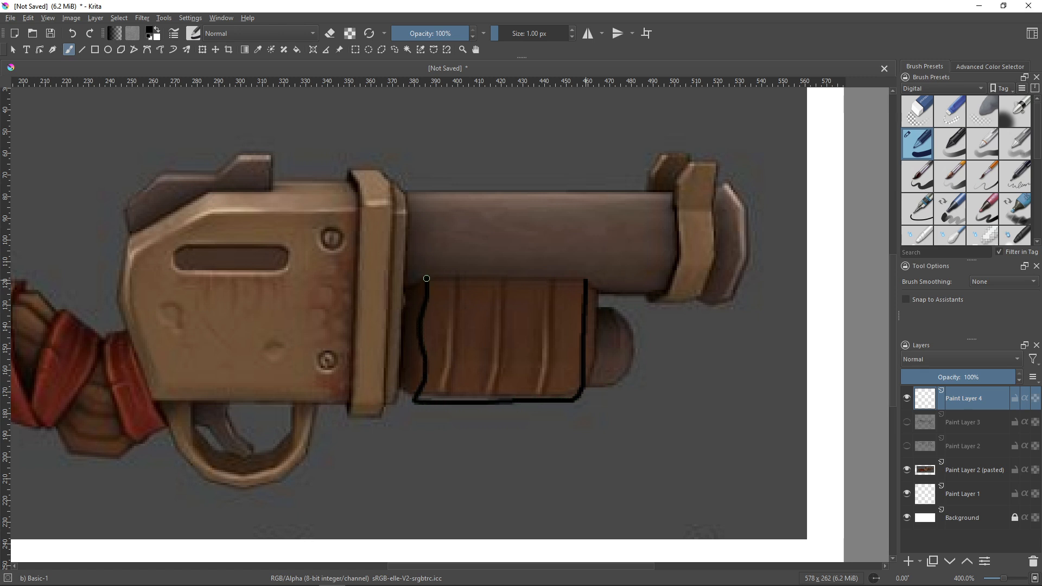
pyautogui.moveTo(421, 320)
pyautogui.mouseDown()
pyautogui.moveTo(583, 323)
pyautogui.moveTo(564, 341)
pyautogui.moveTo(546, 402)
pyautogui.mouseUp()
pyautogui.moveTo(510, 320); pyautogui.dragTo(503, 398)
pyautogui.moveTo(460, 318); pyautogui.dragTo(451, 400)
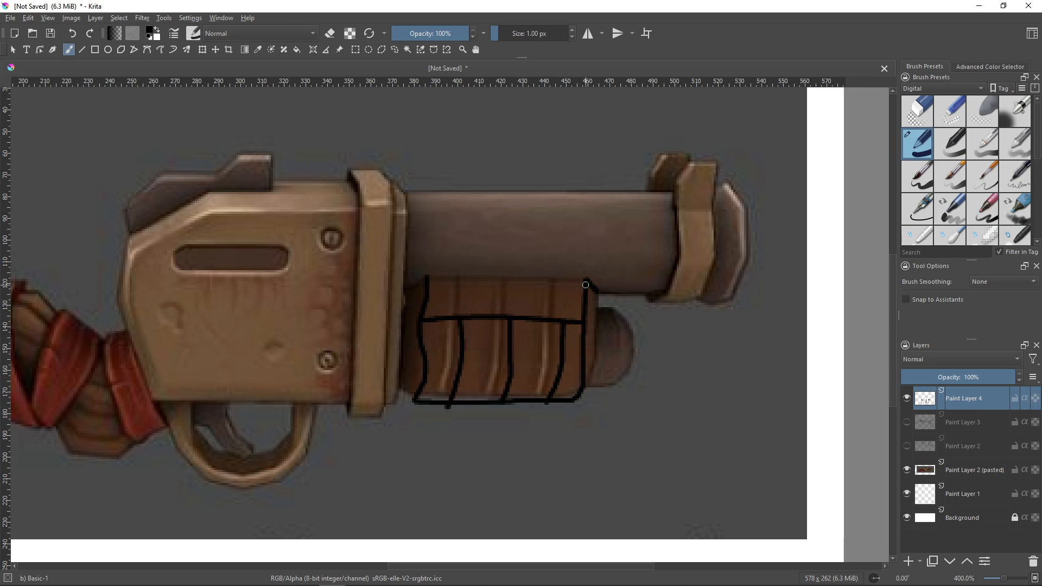
pyautogui.moveTo(588, 281); pyautogui.dragTo(442, 285)
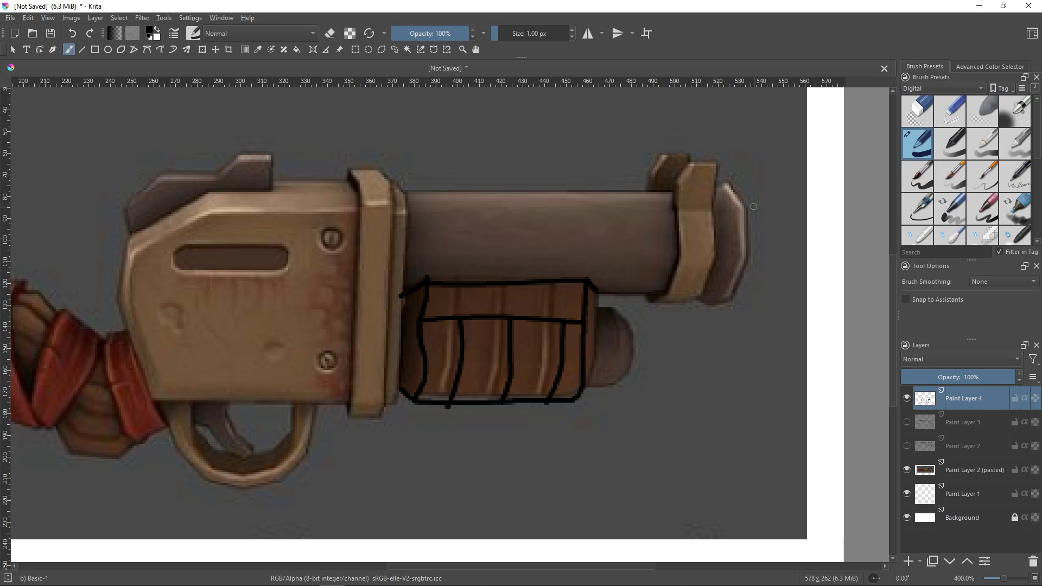
pyautogui.moveTo(747, 207)
pyautogui.mouseDown()
pyautogui.moveTo(751, 237)
pyautogui.moveTo(738, 216)
pyautogui.moveTo(740, 240)
pyautogui.mouseUp()
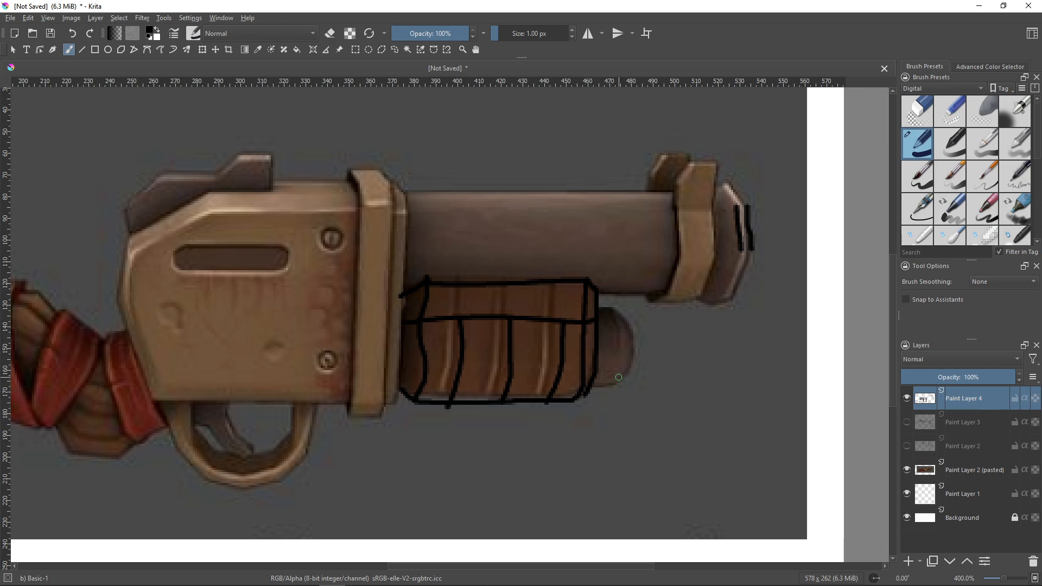
# - Switch to 3ds Max and create an upright 10-sided cylinder beside the barrel, about 10.3 in radius and 25.6 in height
pyautogui.click(979, 7)
pyautogui.keyDown('alt'); pyautogui.moveTo(614, 320); pyautogui.dragTo(812, 223, button='middle'); pyautogui.keyUp('alt')
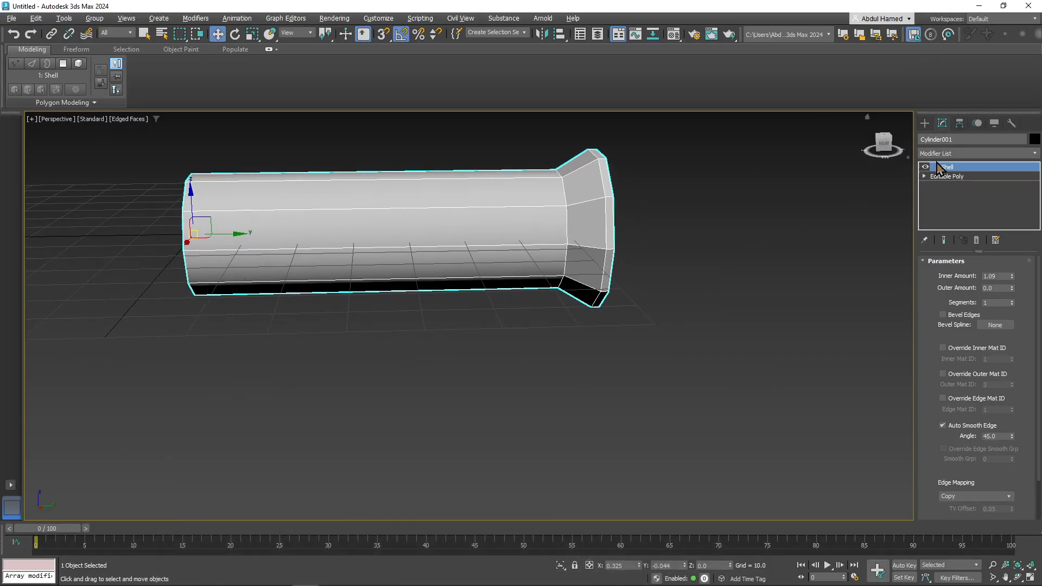
pyautogui.click(894, 186)
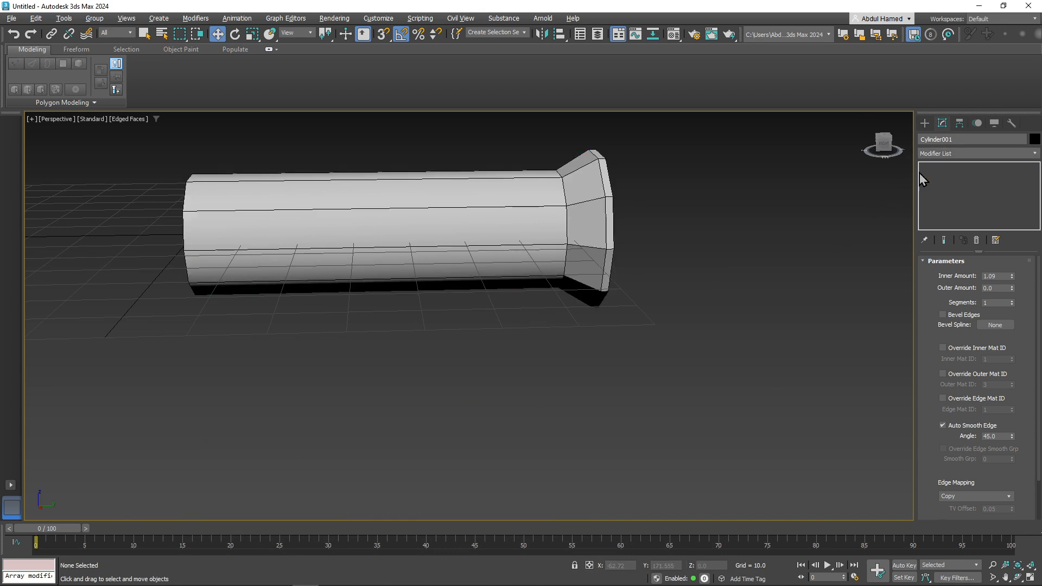
pyautogui.click(925, 124)
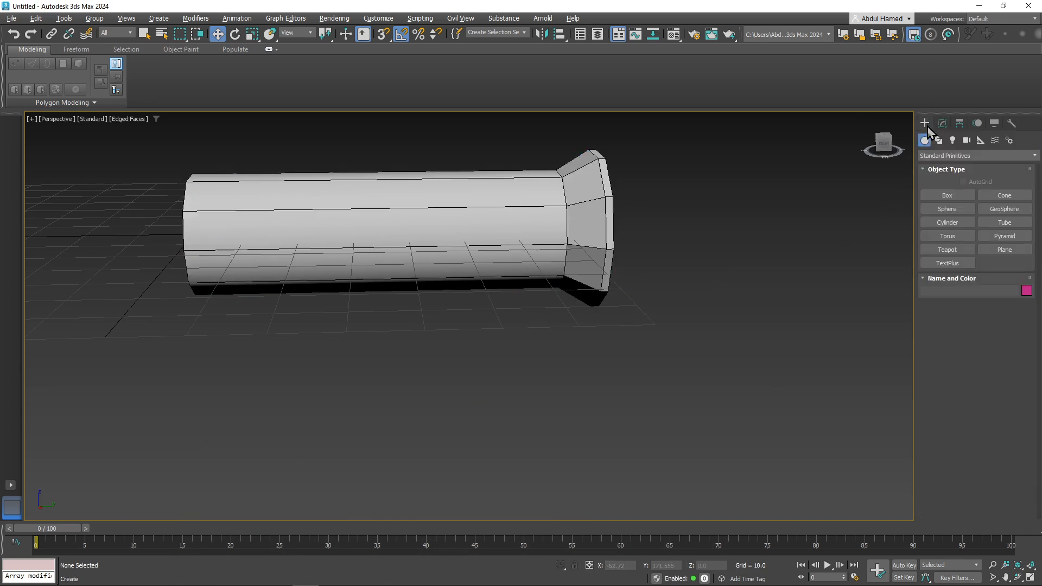
pyautogui.click(961, 225)
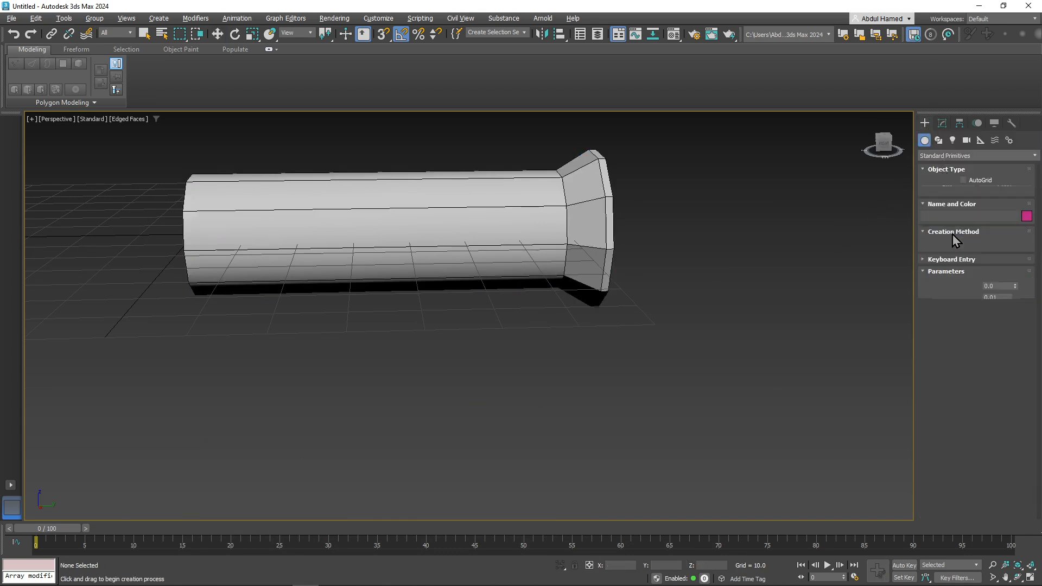
pyautogui.moveTo(348, 340); pyautogui.dragTo(390, 360)
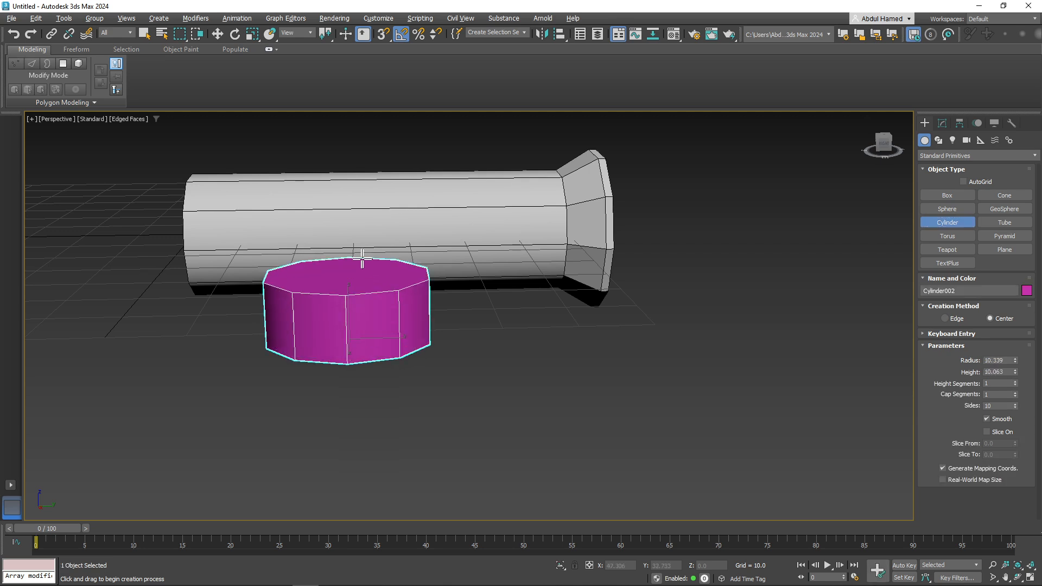
pyautogui.click(382, 142)
pyautogui.moveTo(428, 296); pyautogui.dragTo(465, 368, button='middle')
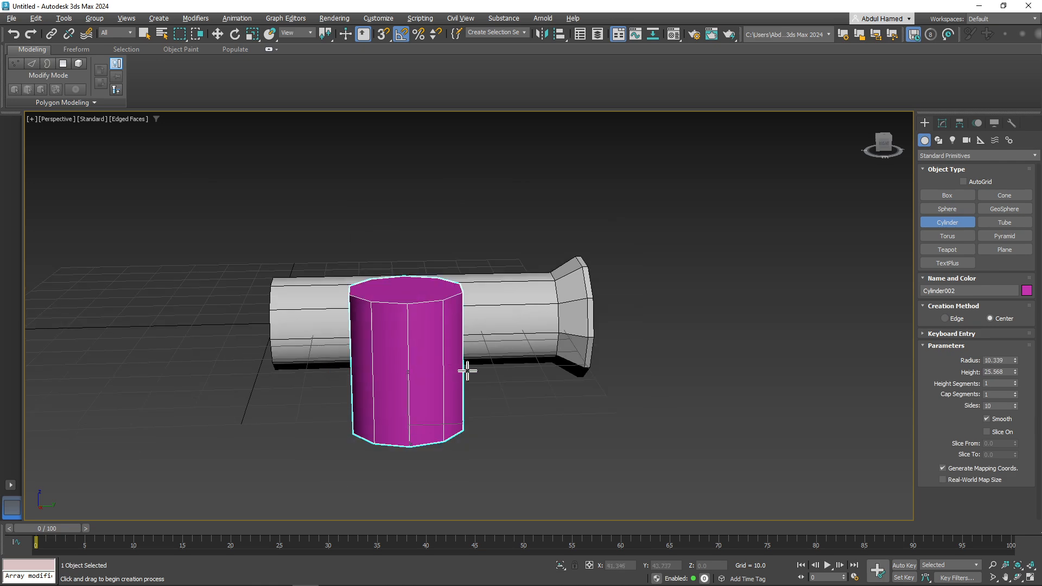
pyautogui.keyDown('alt'); pyautogui.moveTo(496, 400); pyautogui.dragTo(530, 432, button='middle'); pyautogui.keyUp('alt')
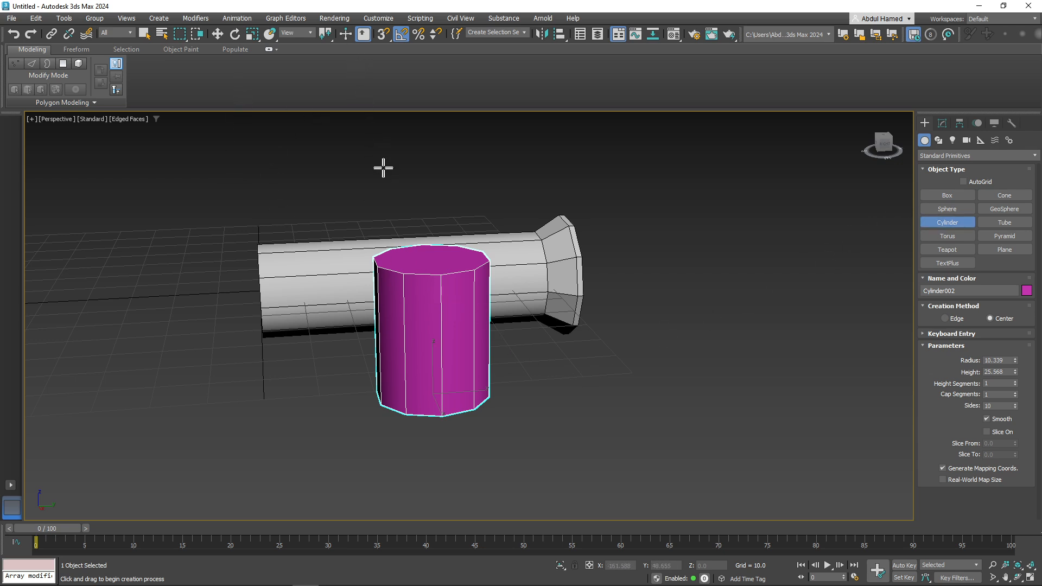
# - Place the new cylinder at X 0 and Y 0, and rotate it to lie lengthwise along the barrel
pyautogui.press('w')
pyautogui.moveTo(477, 396); pyautogui.dragTo(548, 366, button='middle')
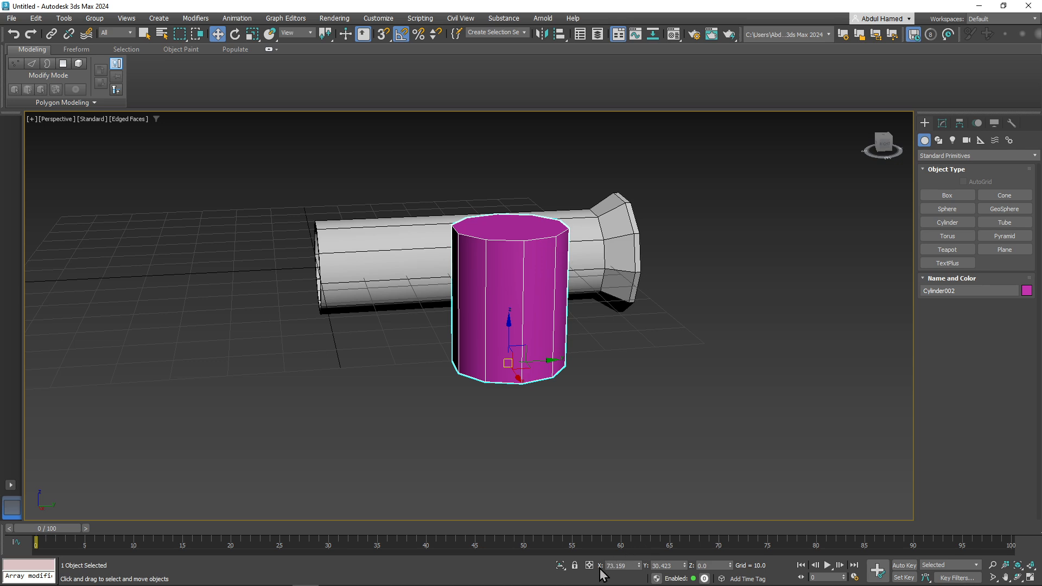
pyautogui.rightClick(640, 566)
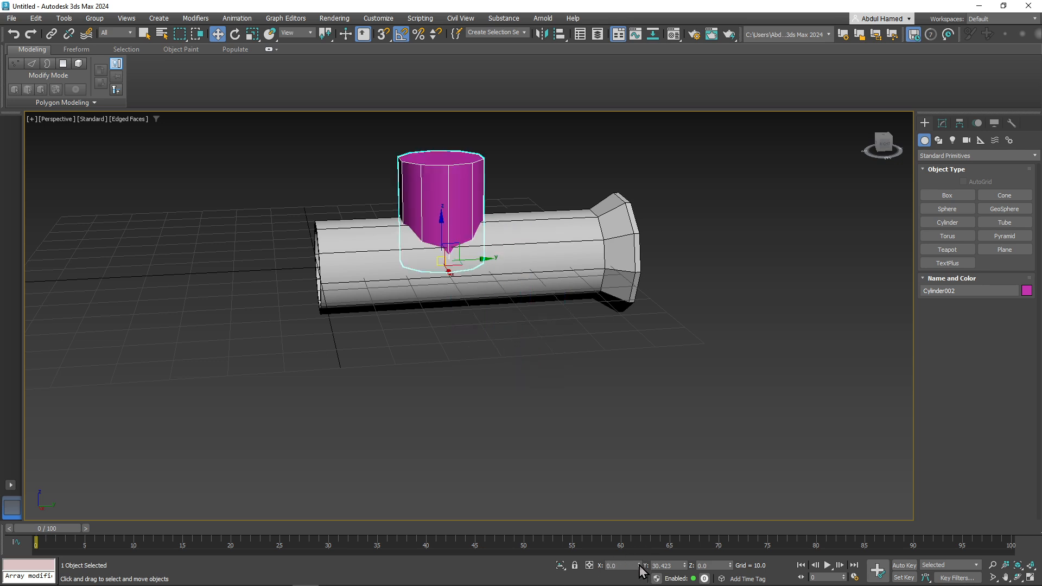
pyautogui.rightClick(685, 567)
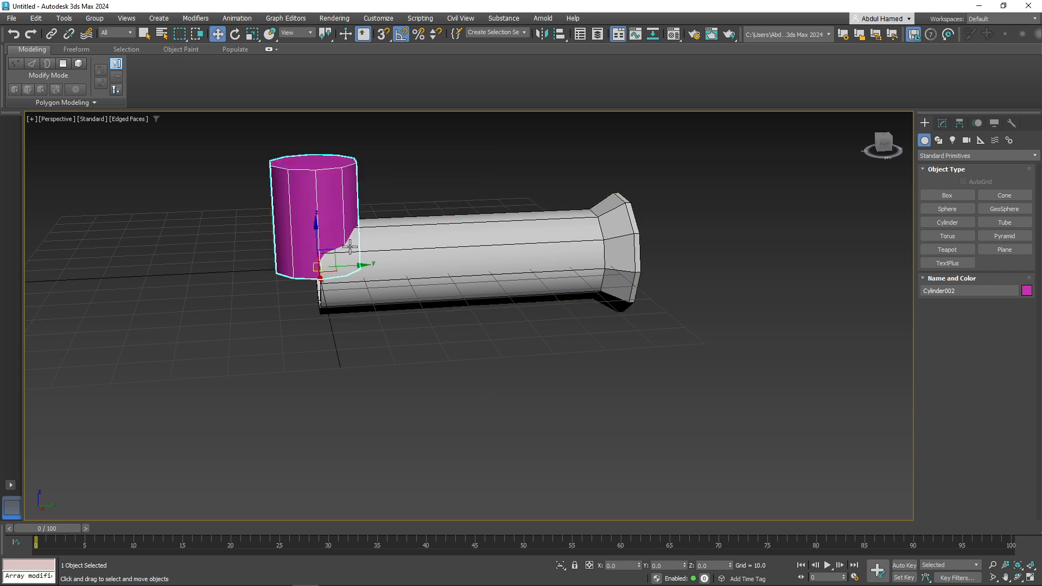
pyautogui.click(235, 34)
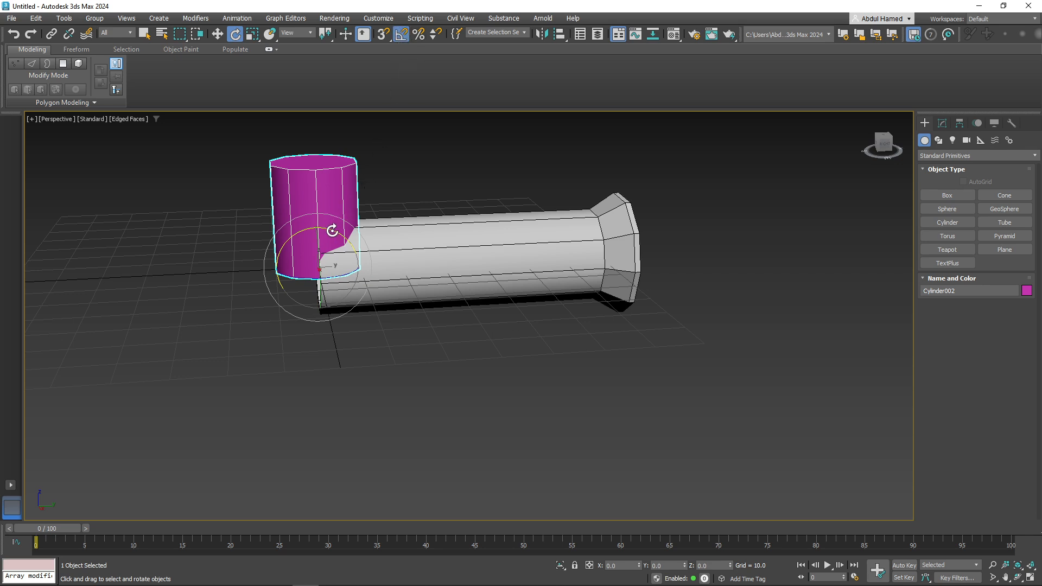
pyautogui.moveTo(339, 230); pyautogui.dragTo(380, 242)
# - Move the new cylinder straight down to about Z -19.9 so it sits beneath the barrel
pyautogui.press('w')
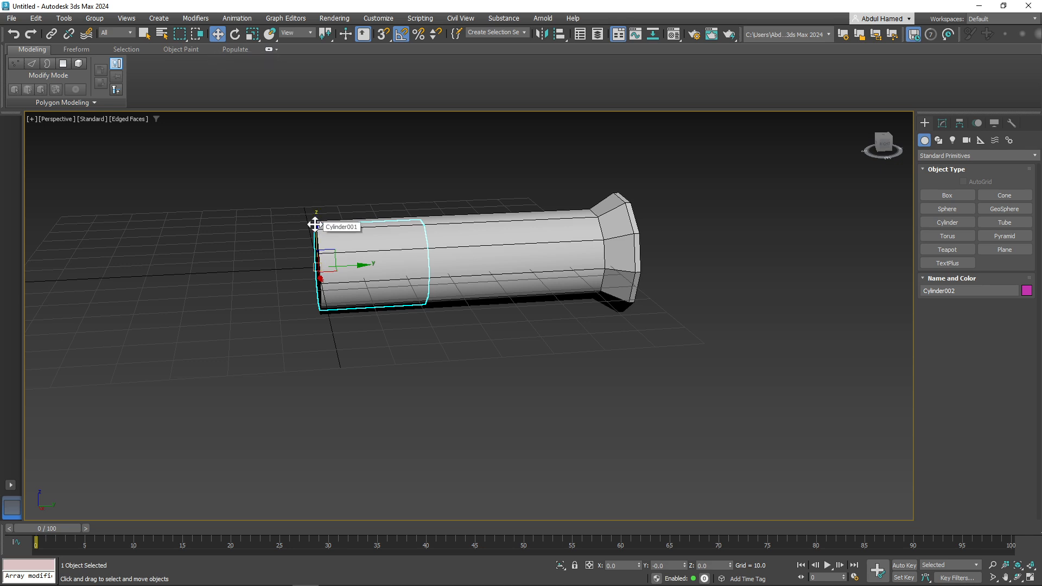
pyautogui.moveTo(315, 224); pyautogui.dragTo(333, 300)
pyautogui.keyDown('alt'); pyautogui.moveTo(442, 376); pyautogui.dragTo(419, 356, button='middle'); pyautogui.keyUp('alt')
pyautogui.scroll(4, 416, 326)
pyautogui.keyDown('alt'); pyautogui.moveTo(418, 317); pyautogui.dragTo(446, 323, button='middle'); pyautogui.keyUp('alt')
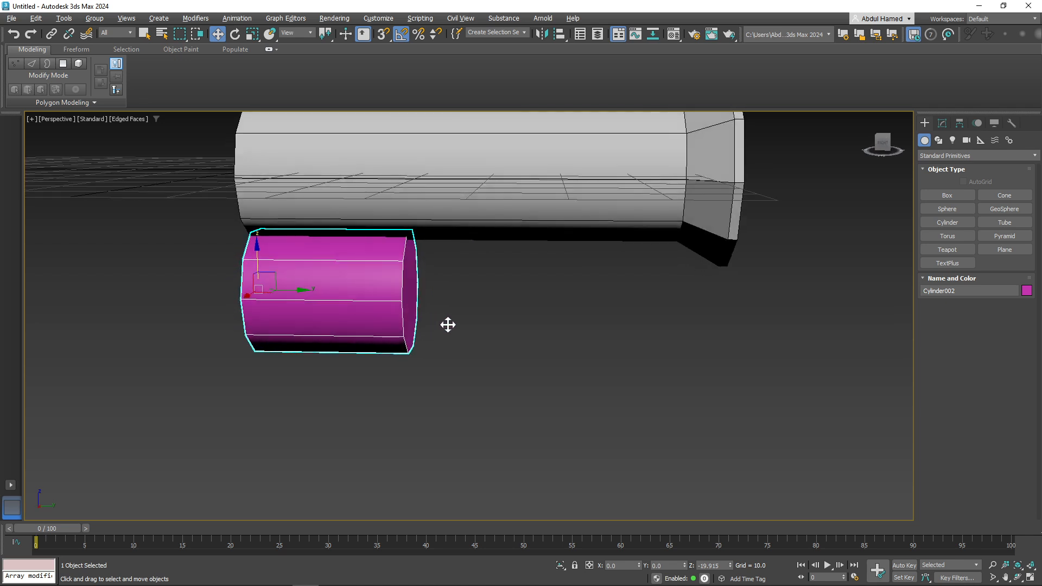
# - Lengthen the lower cylinder along the barrel direction by scaling it to about 169%
pyautogui.press('r')
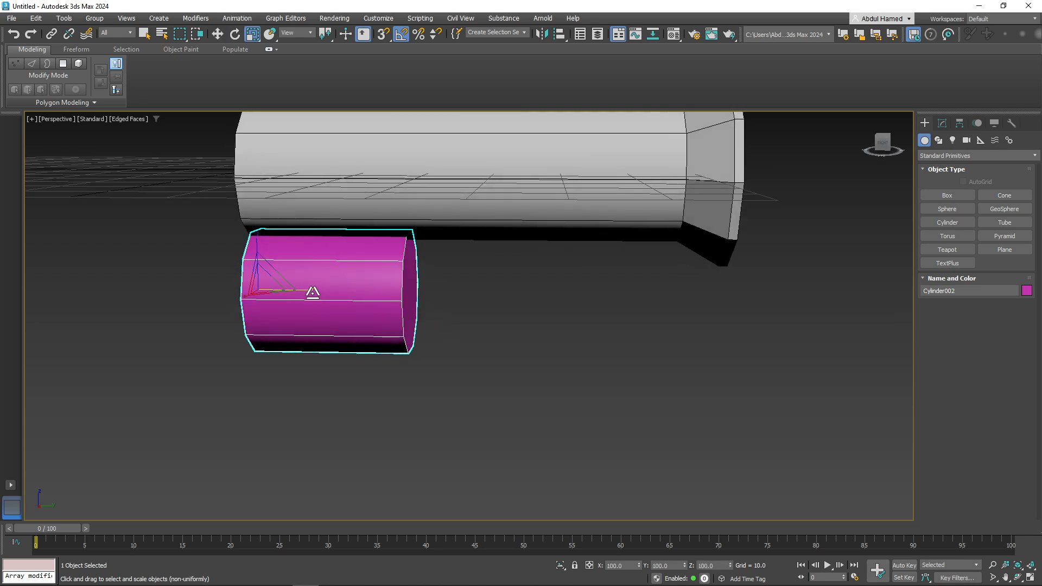
pyautogui.moveTo(312, 293); pyautogui.dragTo(340, 294)
pyautogui.scroll(-8, 456, 344)
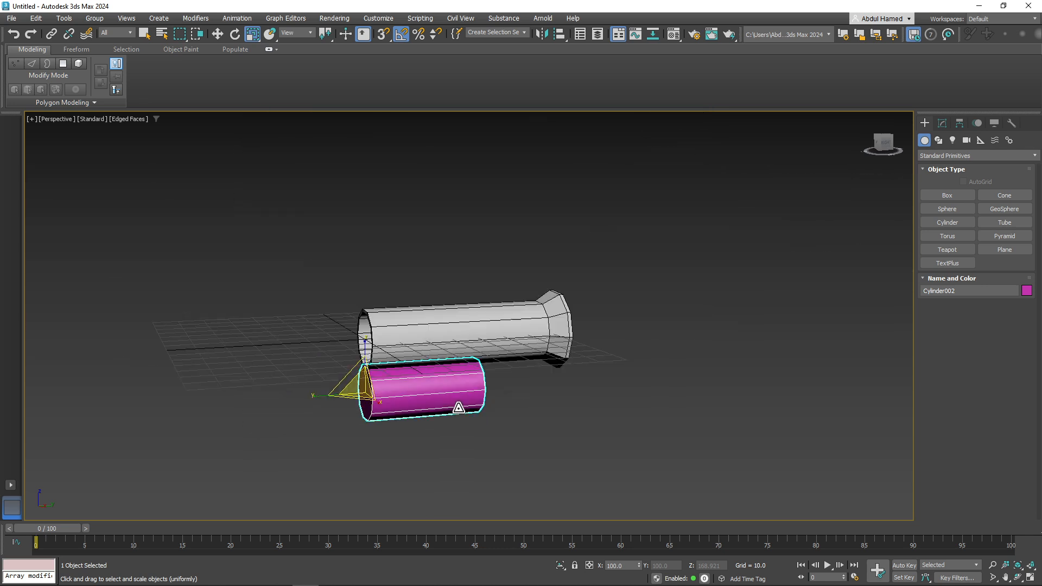
pyautogui.keyDown('alt'); pyautogui.moveTo(459, 407); pyautogui.dragTo(474, 318, button='middle'); pyautogui.keyUp('alt')
pyautogui.scroll(5, 448, 348)
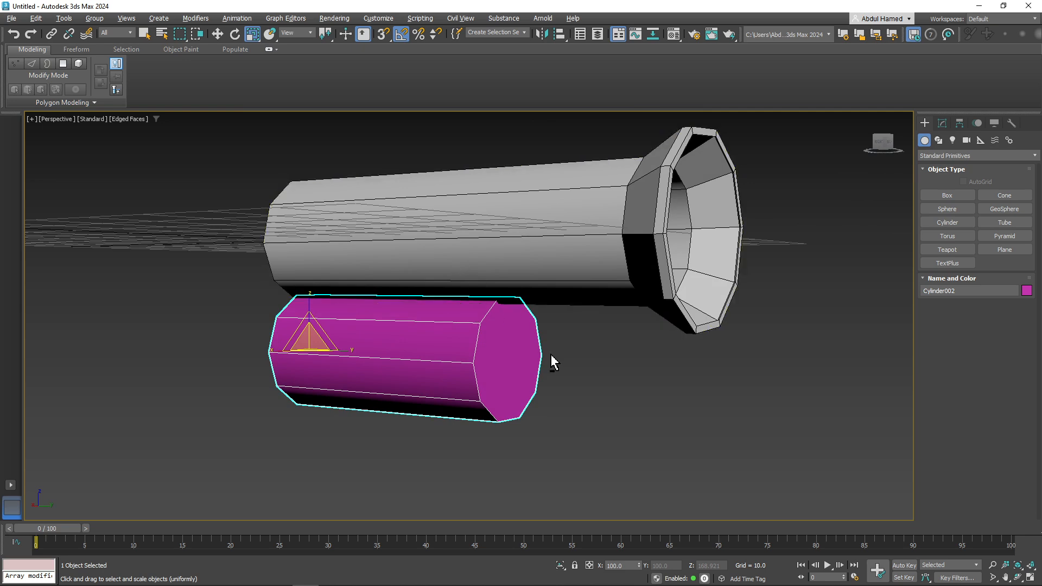
pyautogui.moveTo(553, 361)
pyautogui.keyDown('alt'); pyautogui.mouseDown(button='middle')
pyautogui.moveTo(529, 360)
pyautogui.moveTo(571, 357)
pyautogui.moveTo(559, 359)
pyautogui.mouseUp(button='middle'); pyautogui.keyUp('alt')
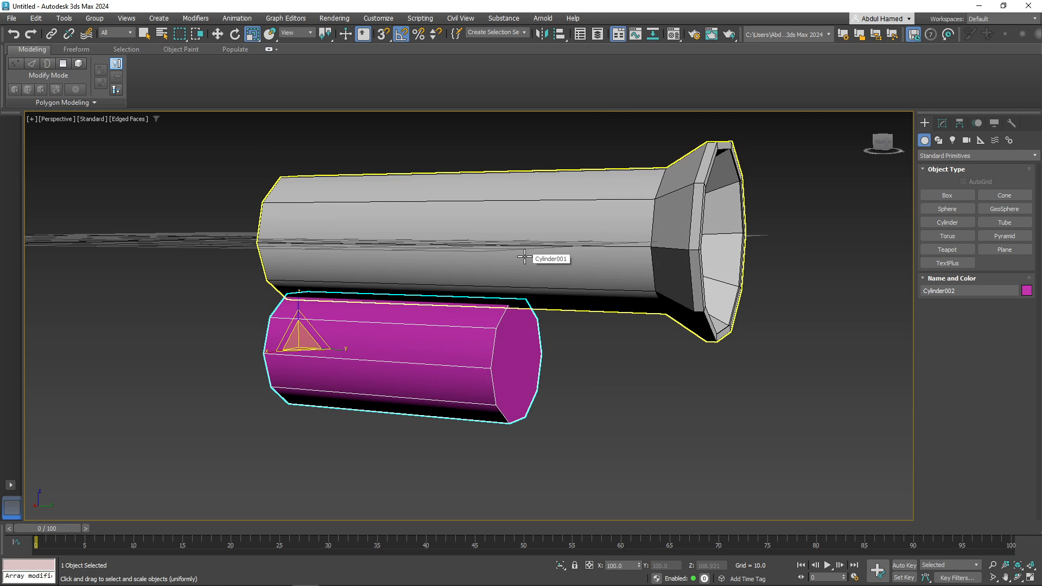
# - Convert the lower cylinder to an Editable Poly
pyautogui.click(942, 124)
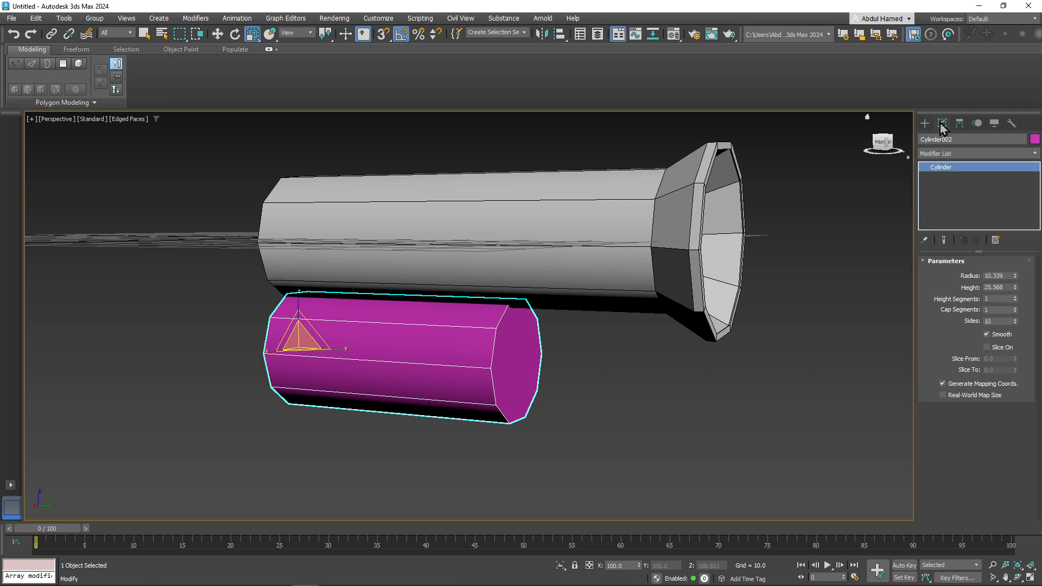
pyautogui.rightClick(945, 171)
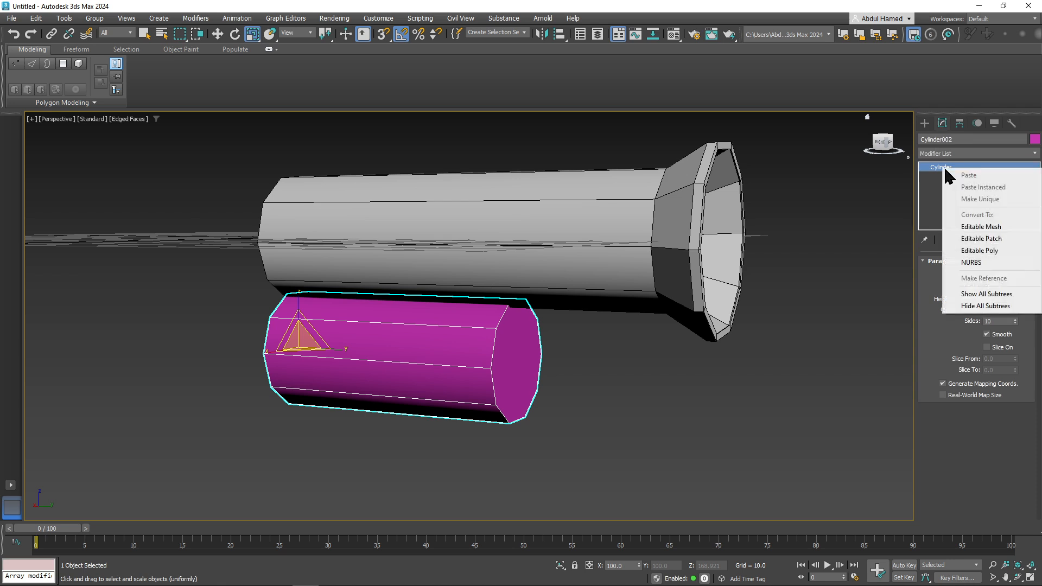
pyautogui.click(970, 251)
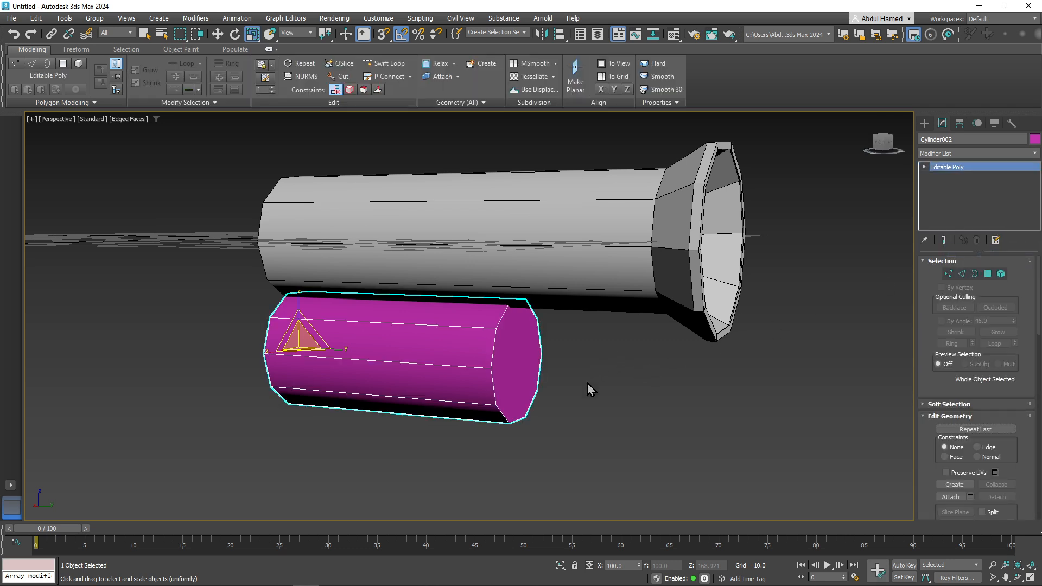
# - Delete the two end-cap polygons of the lower cylinder so it is open at both ends
pyautogui.click(925, 168)
pyautogui.click(946, 204)
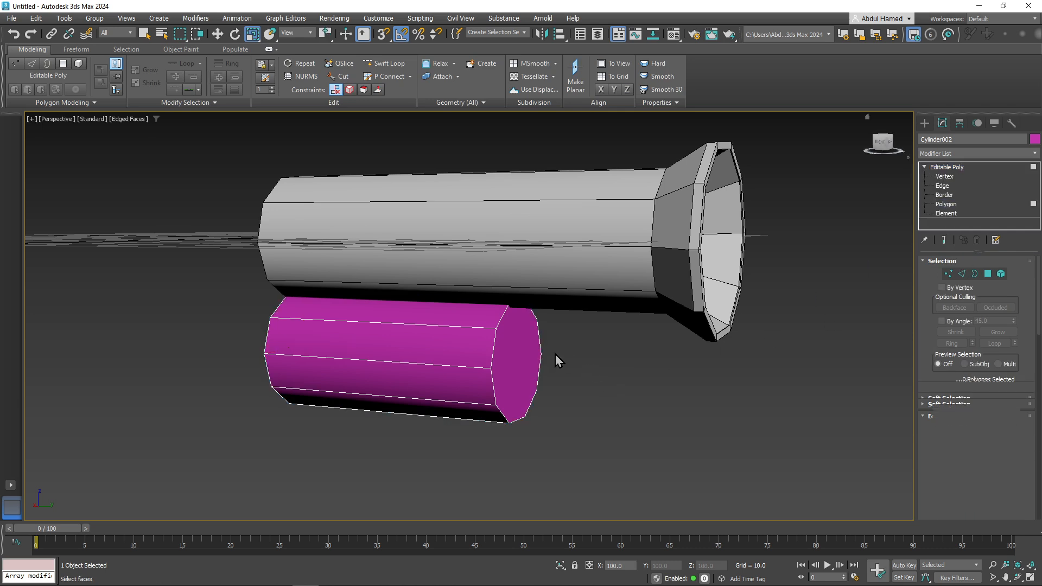
pyautogui.click(529, 360)
pyautogui.keyDown('alt'); pyautogui.moveTo(529, 360); pyautogui.dragTo(353, 414, button='middle'); pyautogui.keyUp('alt')
pyautogui.keyDown('ctrl'); pyautogui.click(311, 377); pyautogui.keyUp('ctrl')
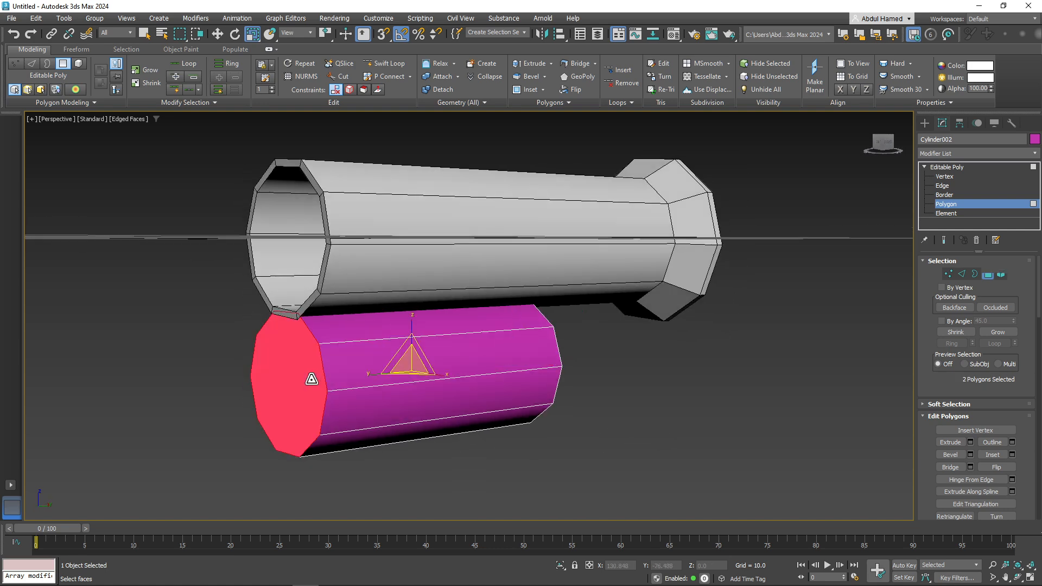
pyautogui.press('Delete')
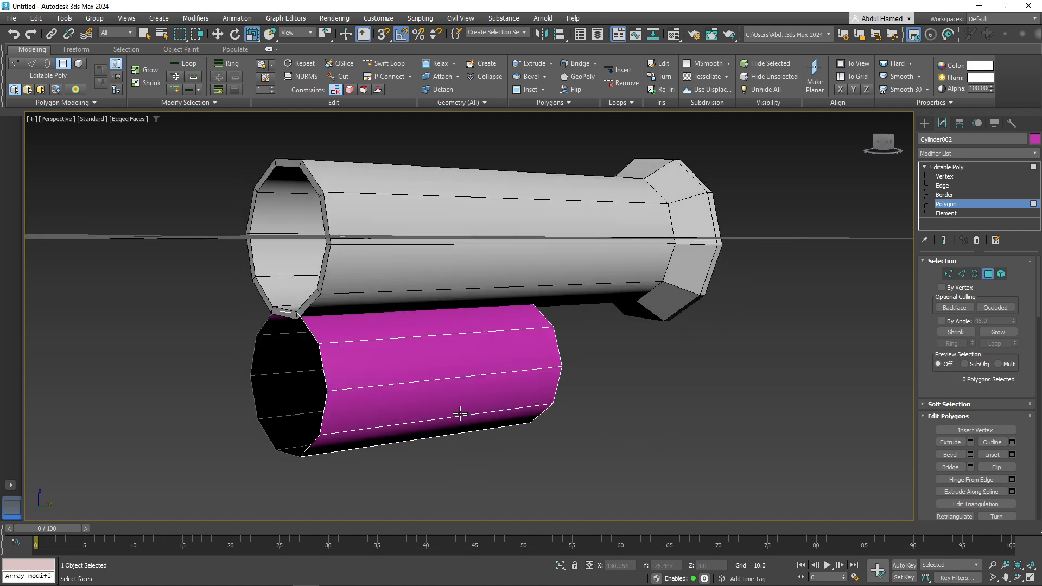
# - Select the three adjacent lengthwise polygons on top of the lower cylinder, facing the barrel
pyautogui.keyDown('alt'); pyautogui.moveTo(461, 413); pyautogui.dragTo(380, 372, button='middle'); pyautogui.keyUp('alt')
pyautogui.click(389, 298)
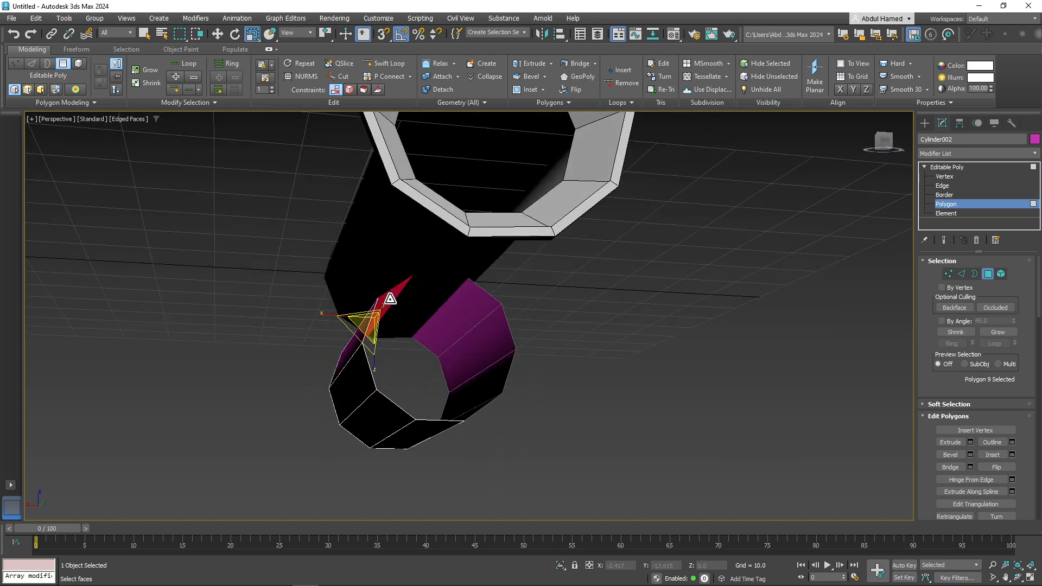
pyautogui.keyDown('ctrl'); pyautogui.click(431, 289); pyautogui.keyUp('ctrl')
pyautogui.keyDown('ctrl'); pyautogui.click(466, 304); pyautogui.keyUp('ctrl')
pyautogui.keyDown('alt'); pyautogui.moveTo(465, 305); pyautogui.dragTo(511, 320, button='middle'); pyautogui.keyUp('alt')
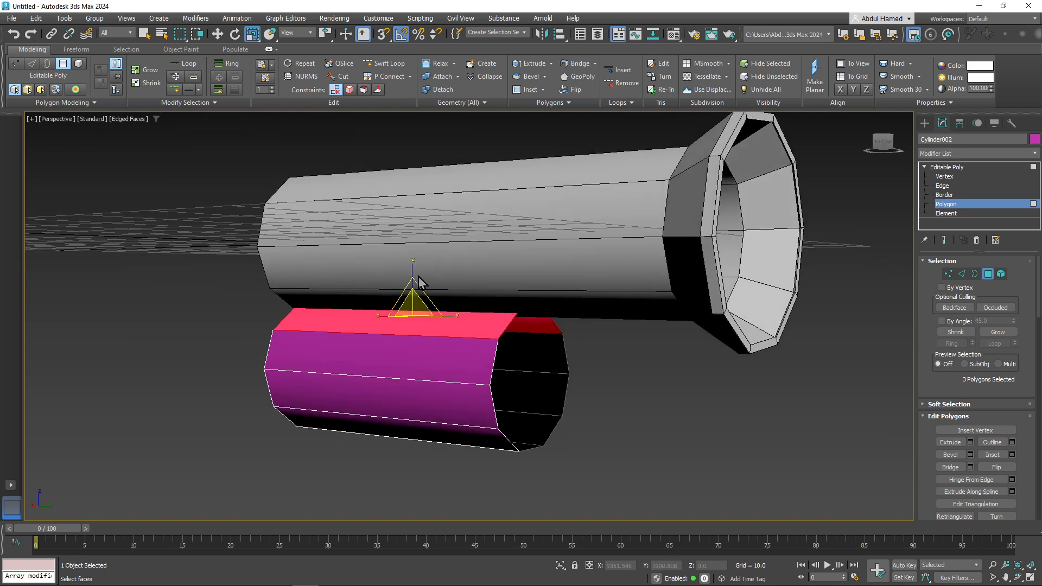
# - Try to flatten the three top polygons vertically and raise them into the barrel to about Z -5.95
pyautogui.moveTo(412, 263); pyautogui.dragTo(430, 488)
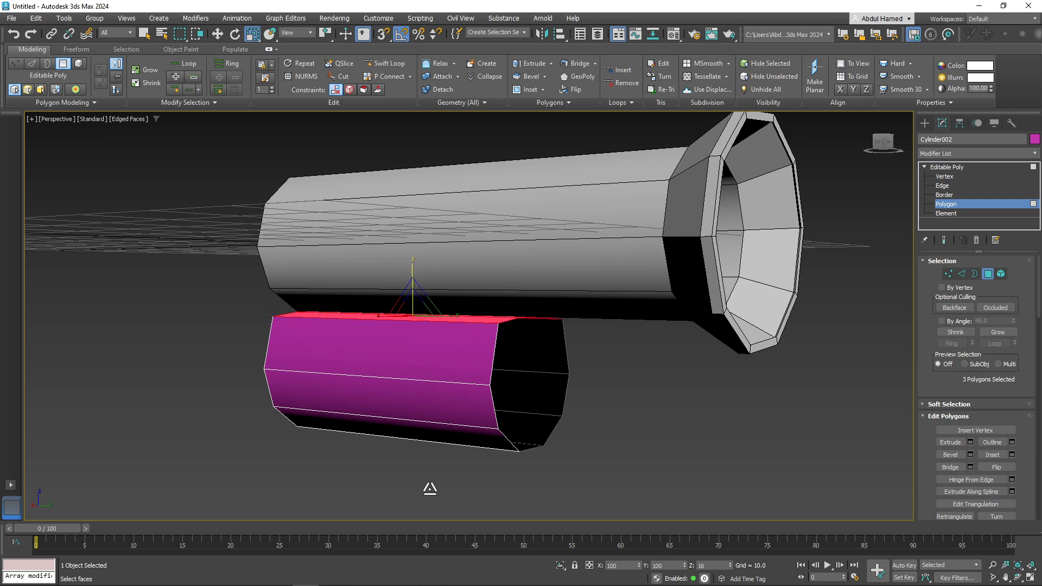
pyautogui.moveTo(440, 580); pyautogui.dragTo(414, 240)
pyautogui.press('w')
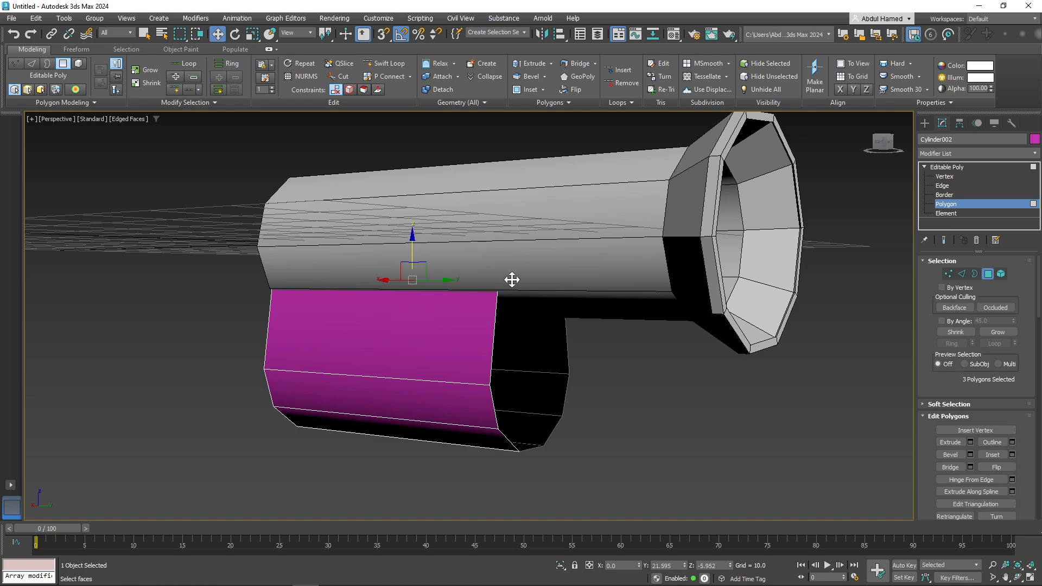
pyautogui.keyDown('alt'); pyautogui.moveTo(510, 279); pyautogui.dragTo(651, 332, button='middle'); pyautogui.keyUp('alt')
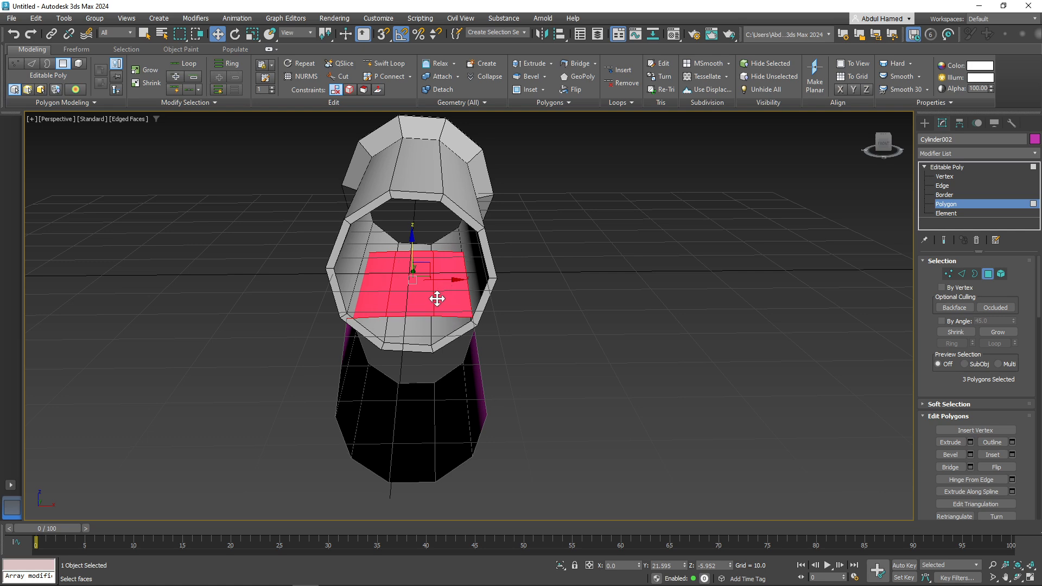
pyautogui.hotkey('ctrl', 'd')
pyautogui.keyDown('alt'); pyautogui.moveTo(437, 298); pyautogui.dragTo(392, 291, button='middle'); pyautogui.keyUp('alt')
pyautogui.hotkey('ctrl', 'z')
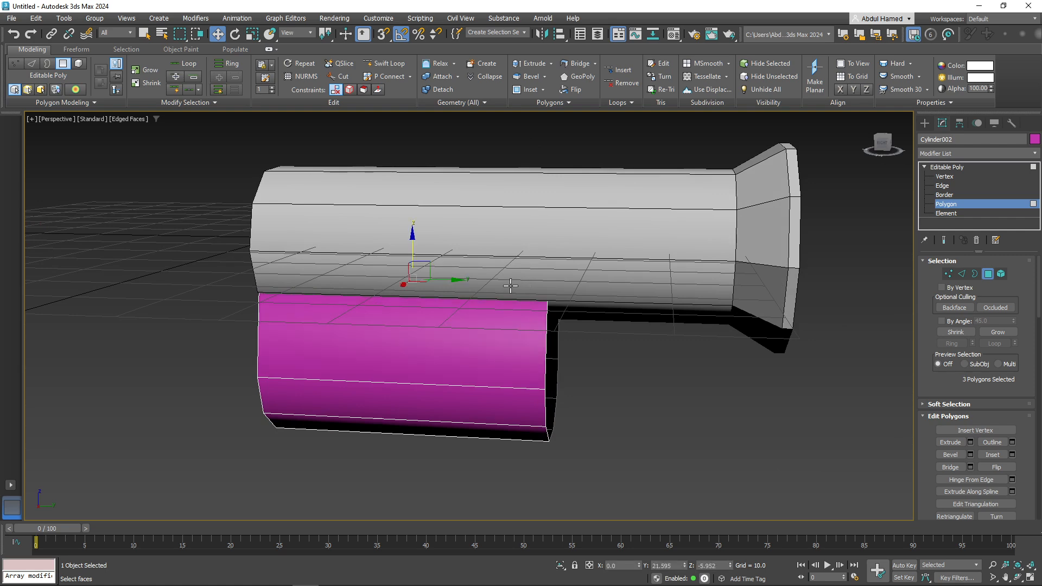
pyautogui.hotkey('ctrl', 'z')
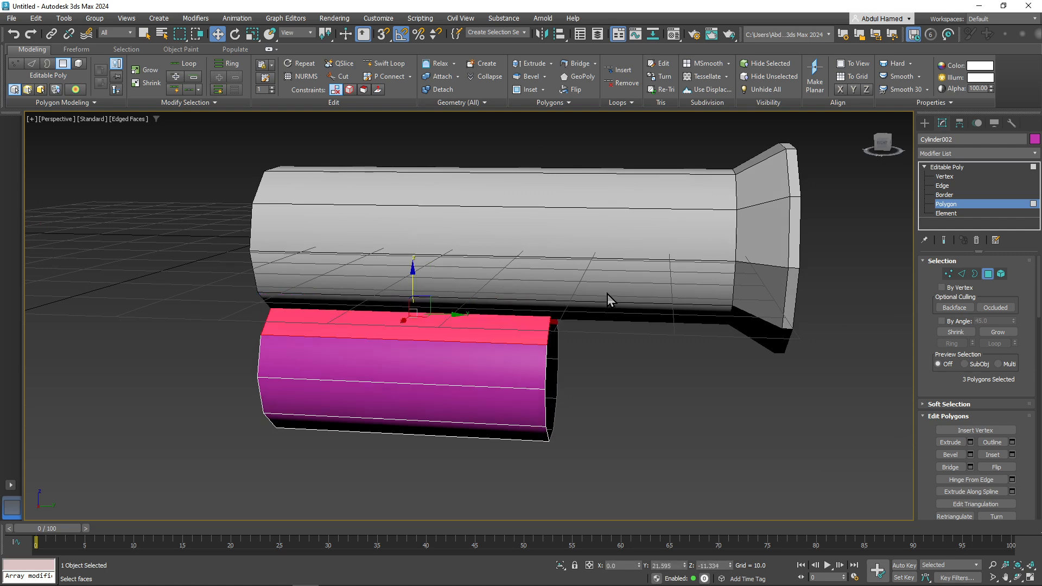
# - Delete the three top polygons and extend the two open lengthwise edges straight up into the barrel's underside as new side walls
pyautogui.keyDown('alt'); pyautogui.moveTo(607, 300); pyautogui.dragTo(563, 284, button='middle'); pyautogui.keyUp('alt')
pyautogui.press('Delete')
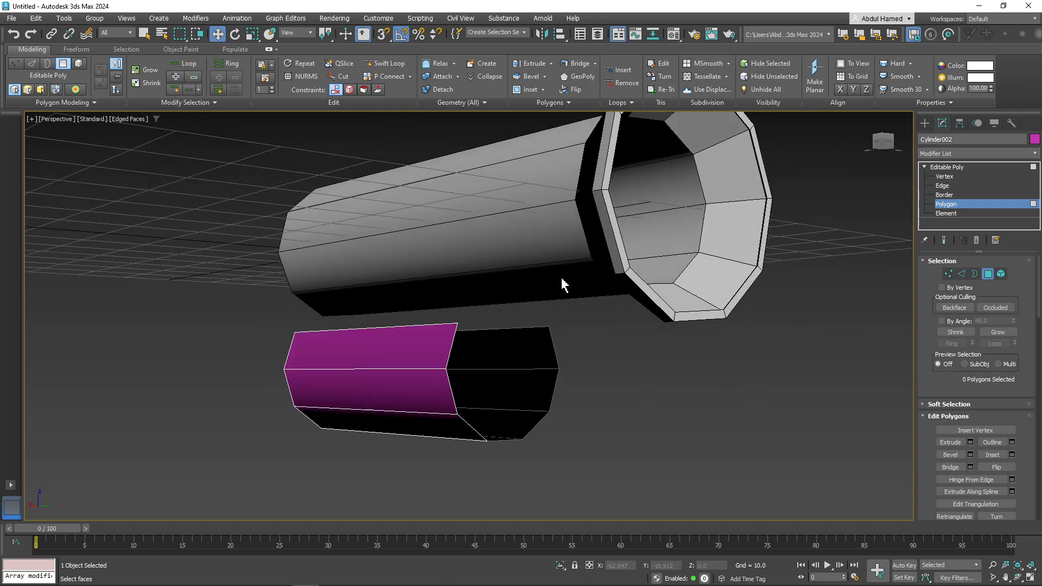
pyautogui.click(943, 186)
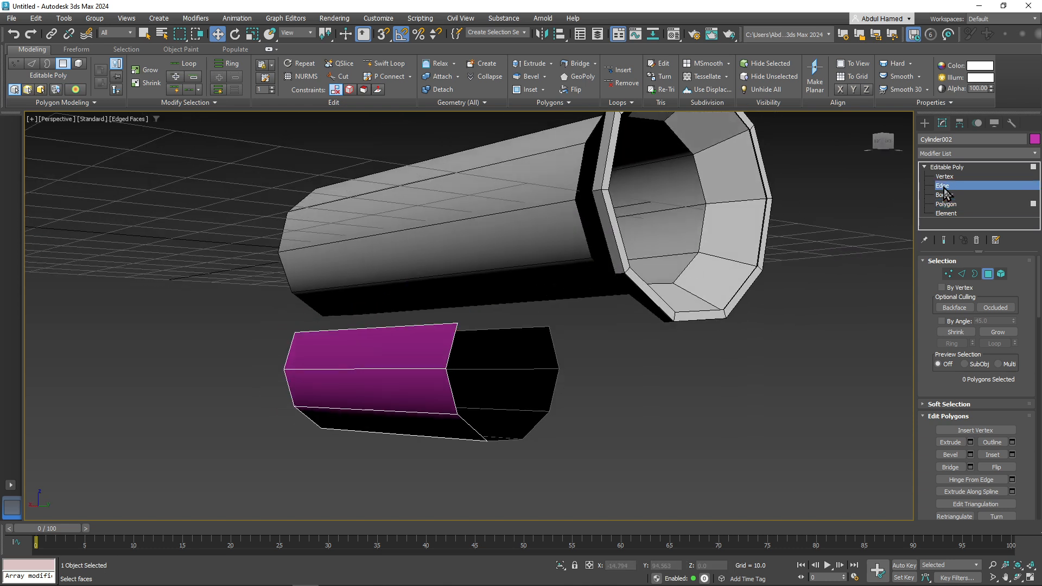
pyautogui.click(434, 324)
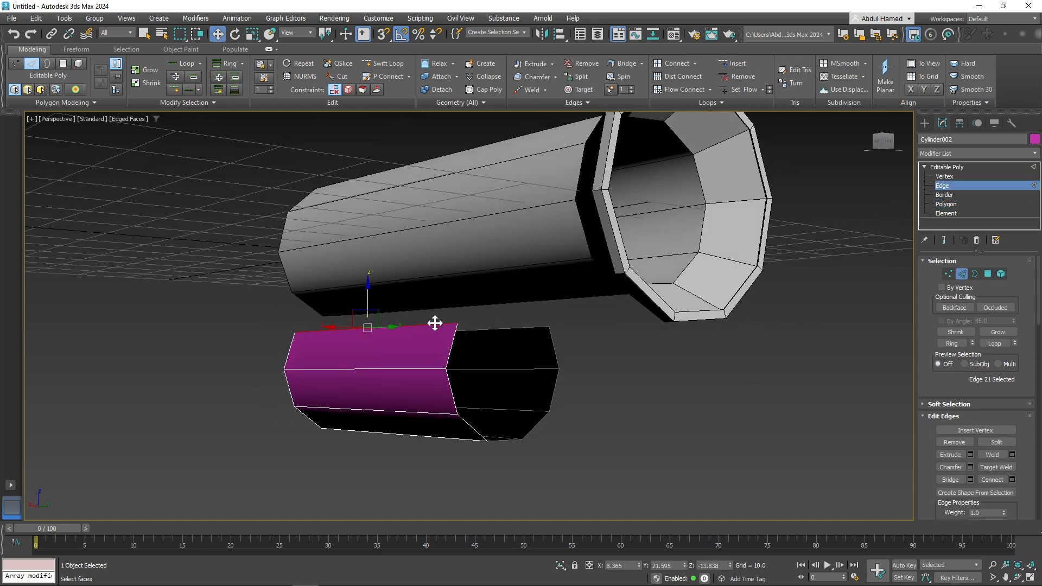
pyautogui.keyDown('ctrl'); pyautogui.click(511, 329); pyautogui.keyUp('ctrl')
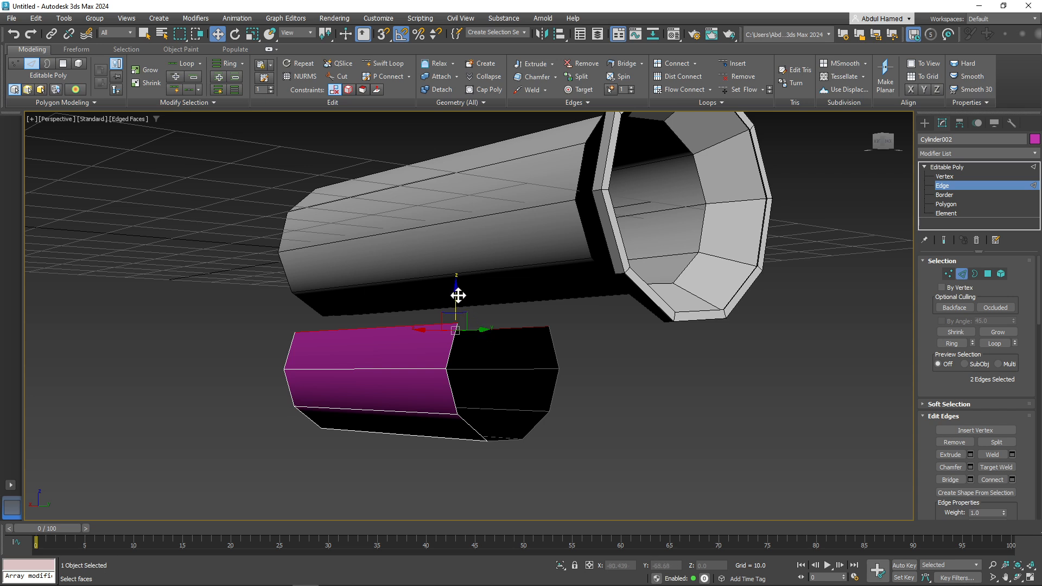
pyautogui.keyDown('shift'); pyautogui.moveTo(458, 295); pyautogui.dragTo(458, 248); pyautogui.keyUp('shift')
pyautogui.keyDown('alt'); pyautogui.moveTo(559, 336); pyautogui.dragTo(494, 350, button='middle'); pyautogui.keyUp('alt')
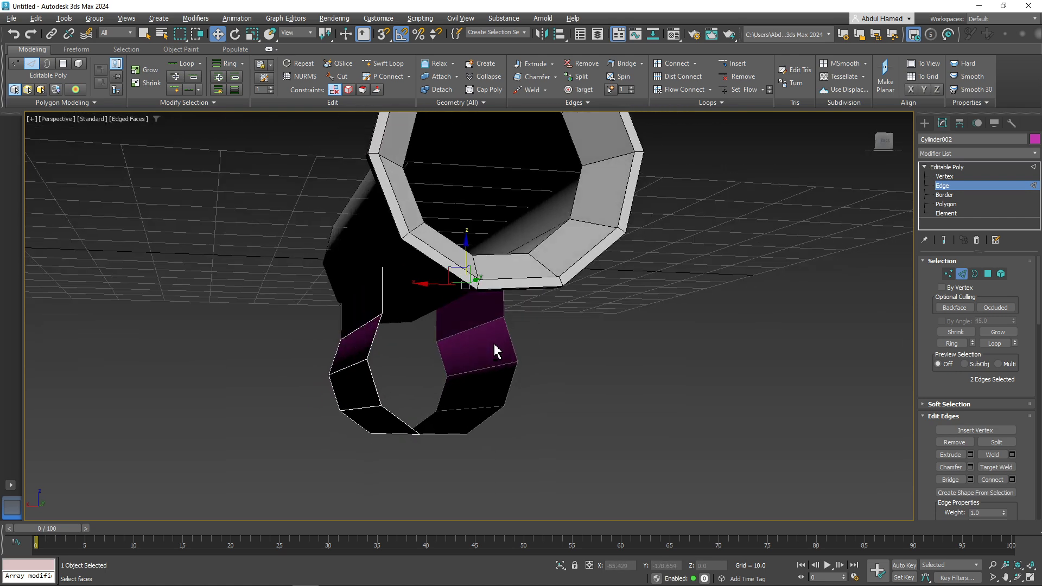
# - Try to narrow the gap between the two raised edges by scaling them to 80% along X
pyautogui.press('r')
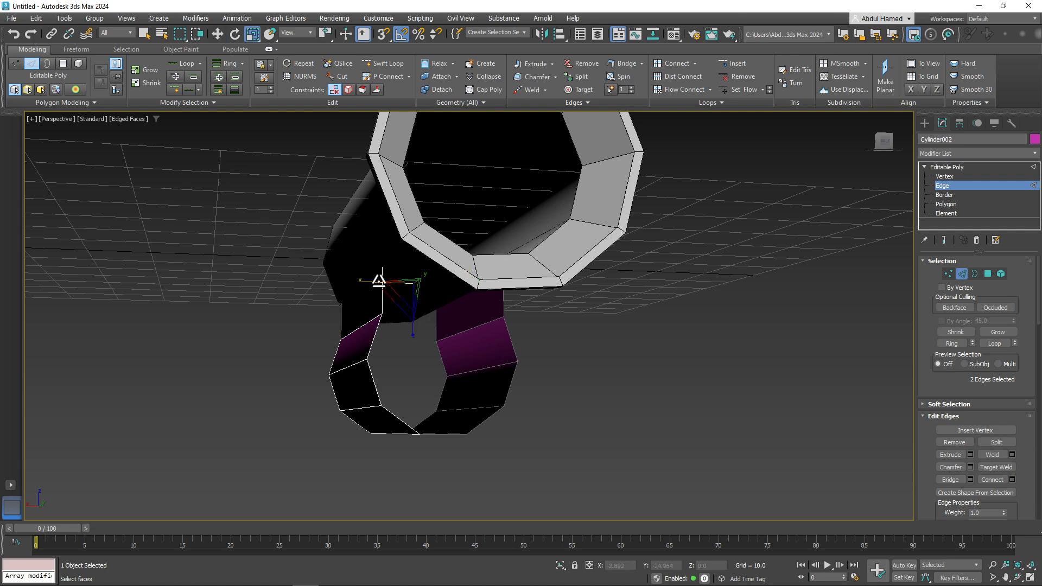
pyautogui.moveTo(363, 280); pyautogui.dragTo(374, 280)
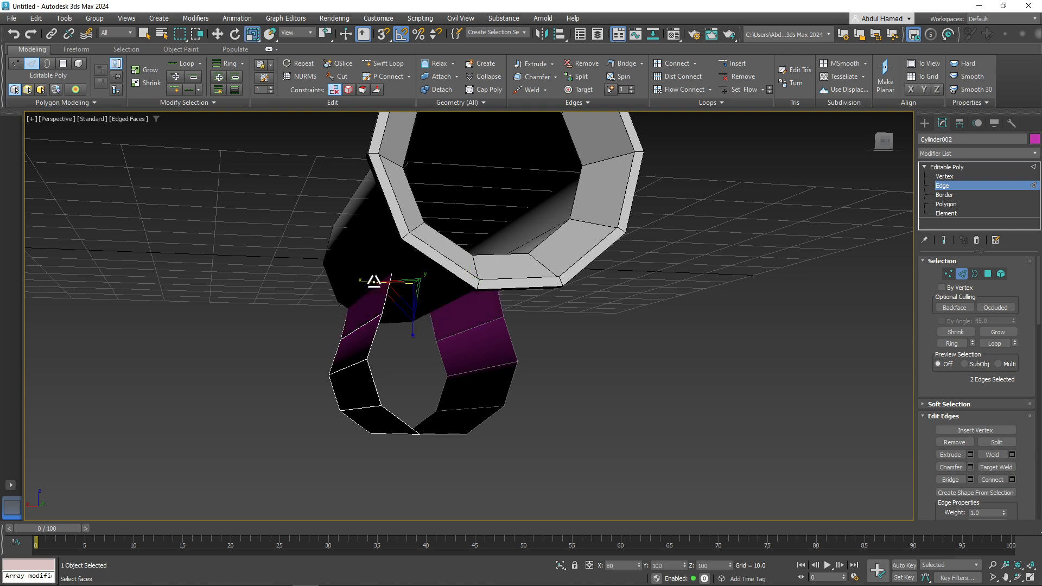
pyautogui.keyDown('alt'); pyautogui.moveTo(375, 280); pyautogui.dragTo(570, 308, button='middle'); pyautogui.keyUp('alt')
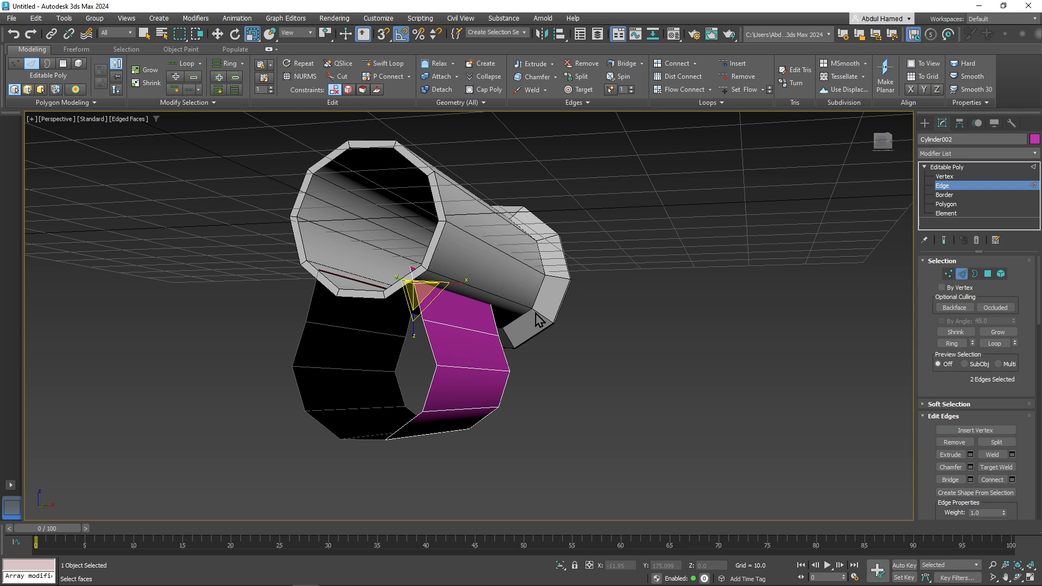
pyautogui.hotkey('ctrl', 'z')
# - Widen the two lengthwise edges at the base of the new side walls by scaling them to about 114% along X
pyautogui.click(475, 329)
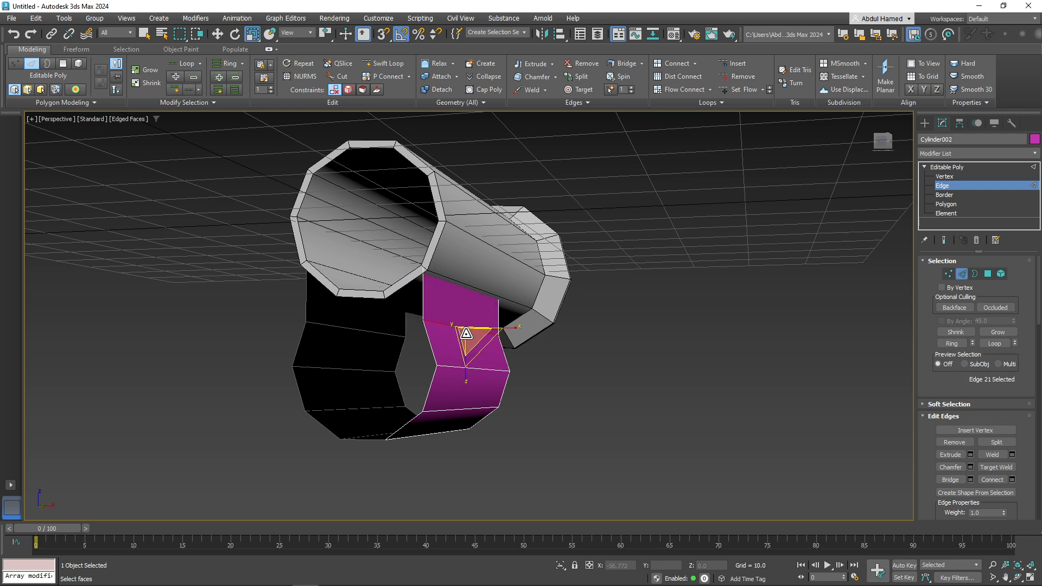
pyautogui.keyDown('ctrl'); pyautogui.click(353, 330); pyautogui.keyUp('ctrl')
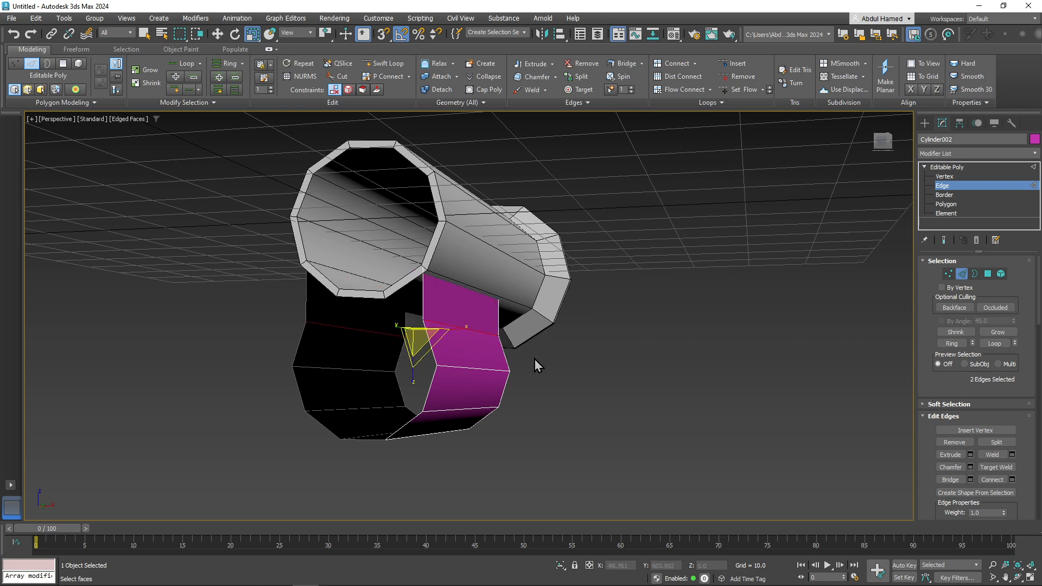
pyautogui.keyDown('alt'); pyautogui.moveTo(535, 359); pyautogui.dragTo(360, 329, button='middle'); pyautogui.keyUp('alt')
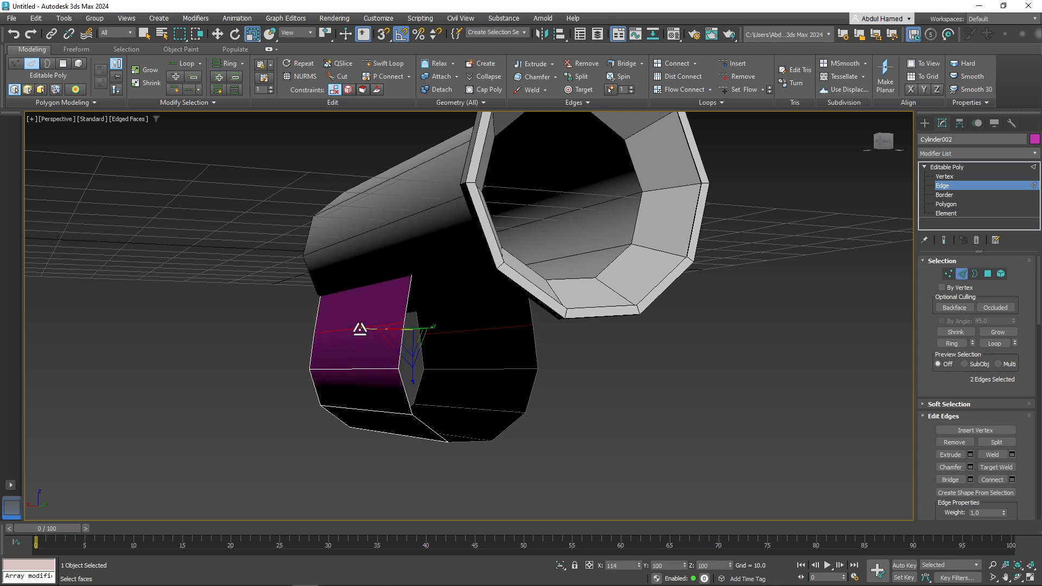
pyautogui.moveTo(421, 335)
pyautogui.keyDown('alt'); pyautogui.mouseDown(button='middle')
pyautogui.moveTo(534, 340)
pyautogui.moveTo(391, 339)
pyautogui.moveTo(417, 336)
pyautogui.mouseUp(button='middle'); pyautogui.keyUp('alt')
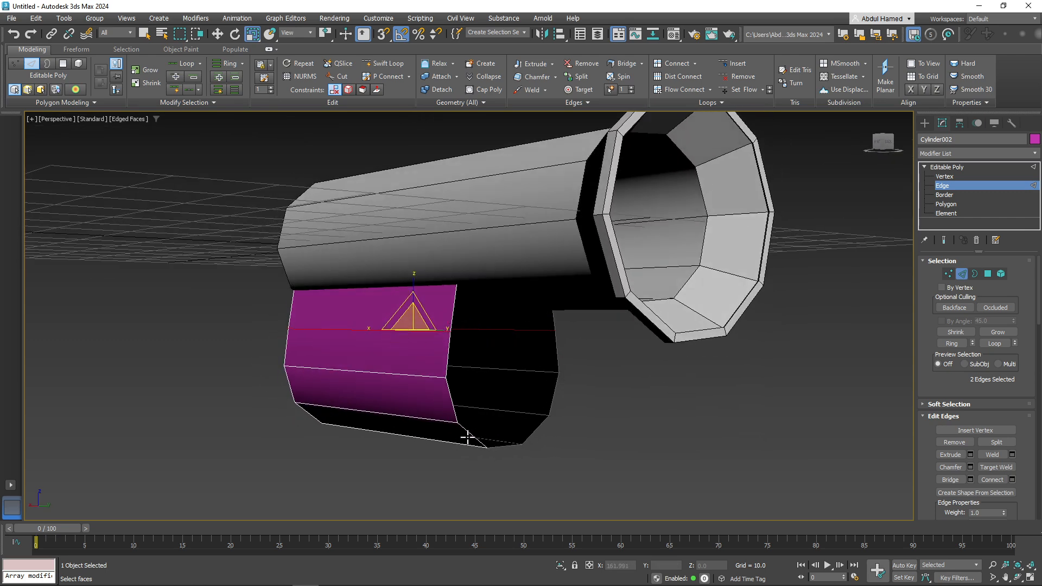
# - Bridge the two upper pairs of opposite side edges across the lower cylinder's opening at the flared-muzzle end
pyautogui.keyDown('alt'); pyautogui.moveTo(342, 351); pyautogui.dragTo(407, 303, button='middle'); pyautogui.keyUp('alt')
pyautogui.click(423, 297)
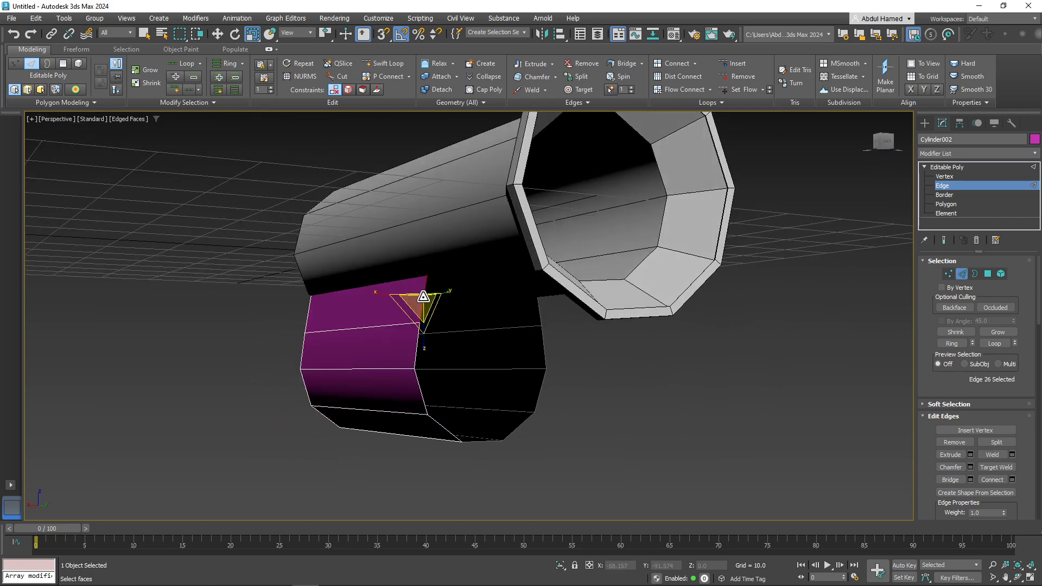
pyautogui.keyDown('ctrl'); pyautogui.click(538, 302); pyautogui.keyUp('ctrl')
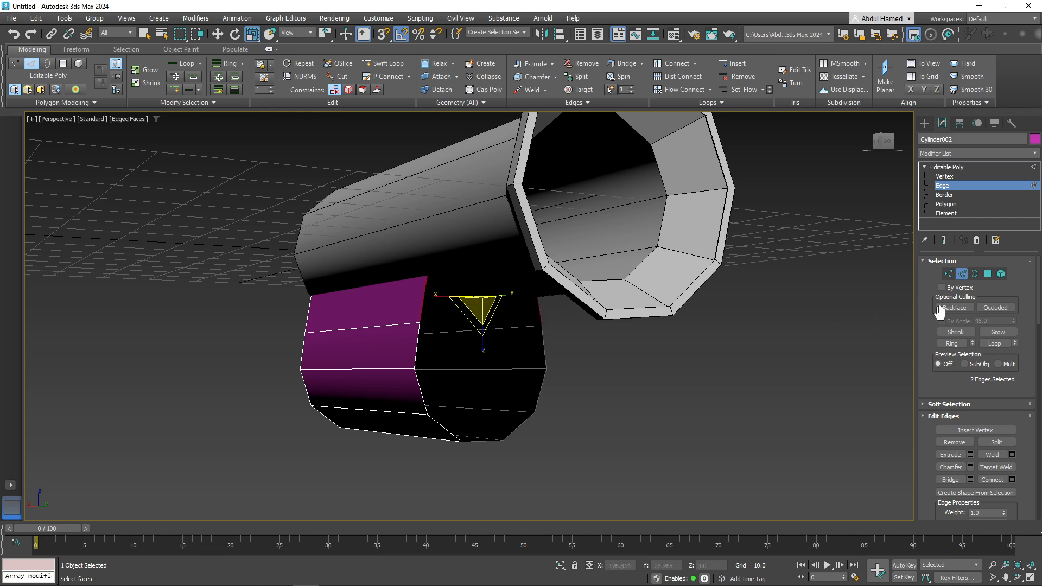
pyautogui.click(950, 479)
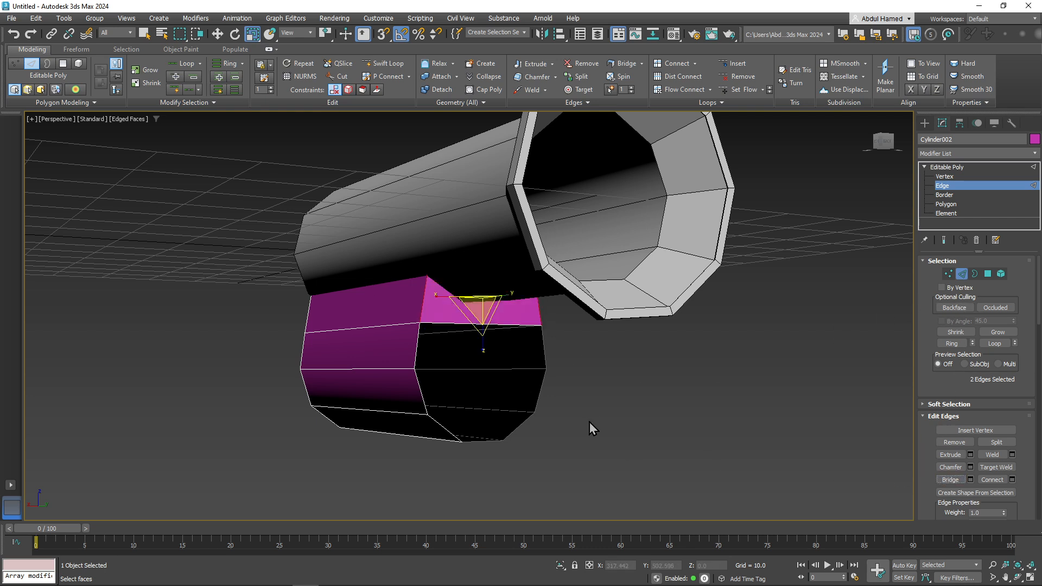
pyautogui.keyDown('alt'); pyautogui.moveTo(590, 422); pyautogui.dragTo(594, 397, button='middle'); pyautogui.keyUp('alt')
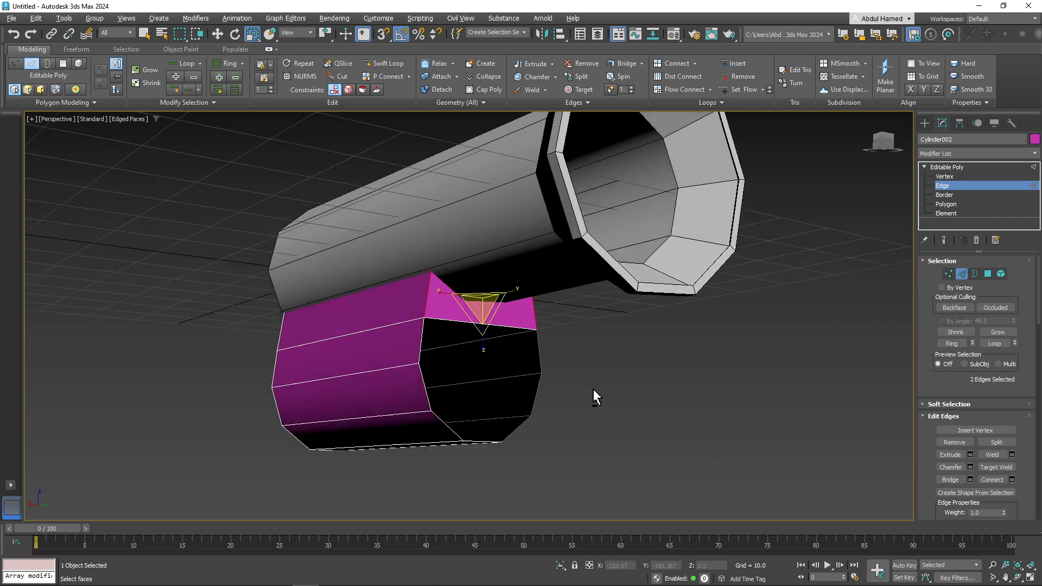
pyautogui.click(418, 345)
pyautogui.keyDown('ctrl'); pyautogui.click(541, 355); pyautogui.keyUp('ctrl')
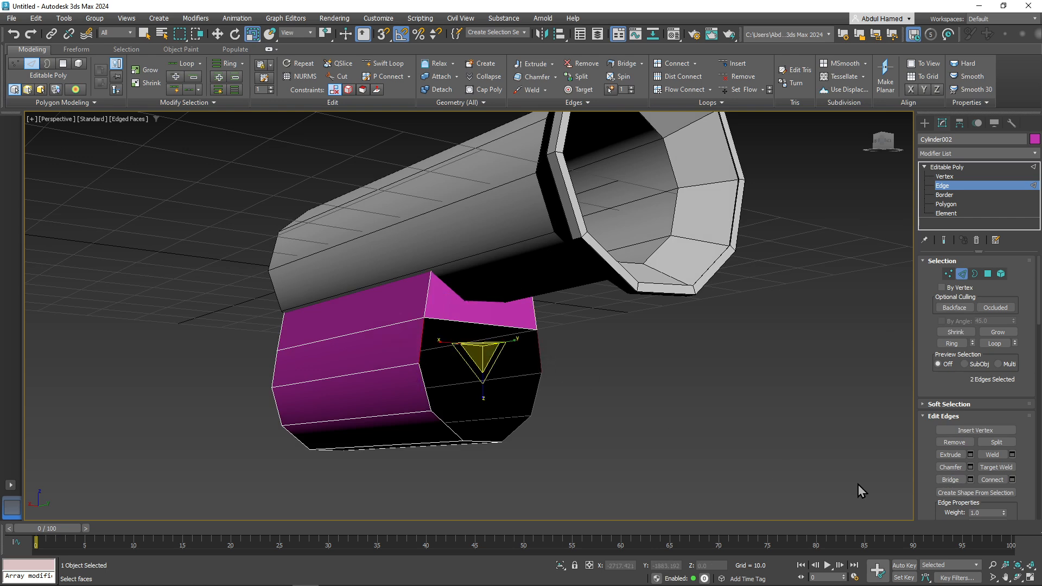
pyautogui.click(950, 480)
# - Bridge the two lower pairs of opposite side edges to finish capping the lower cylinder's muzzle-side opening
pyautogui.click(426, 399)
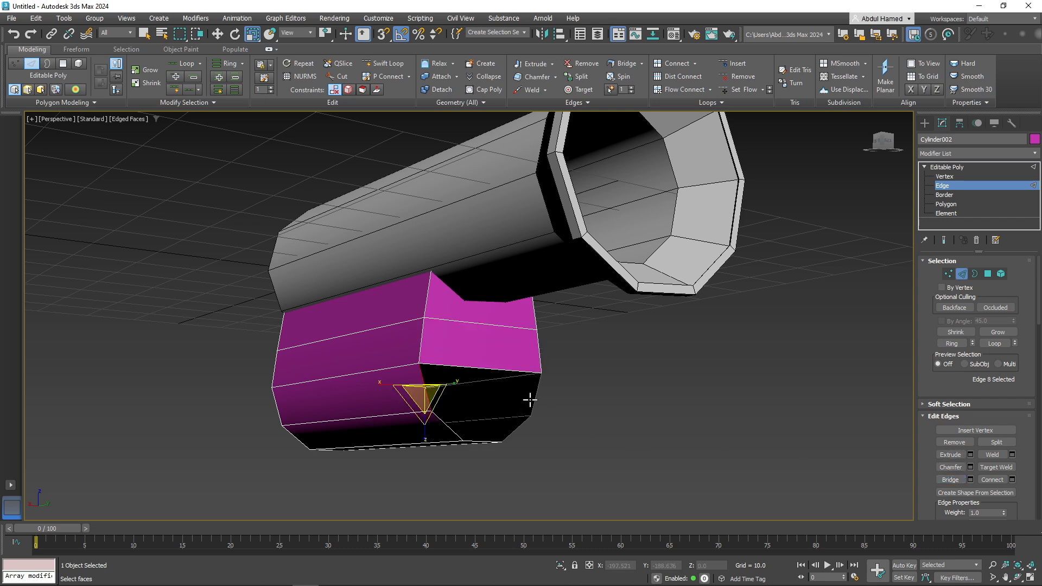
pyautogui.keyDown('ctrl'); pyautogui.click(530, 400); pyautogui.keyUp('ctrl')
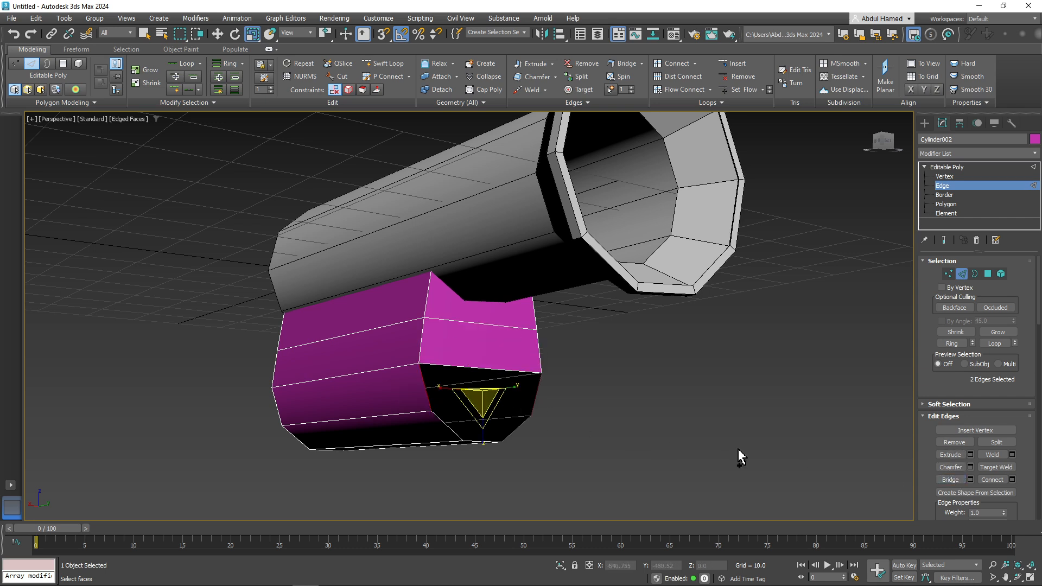
pyautogui.click(950, 479)
pyautogui.click(448, 426)
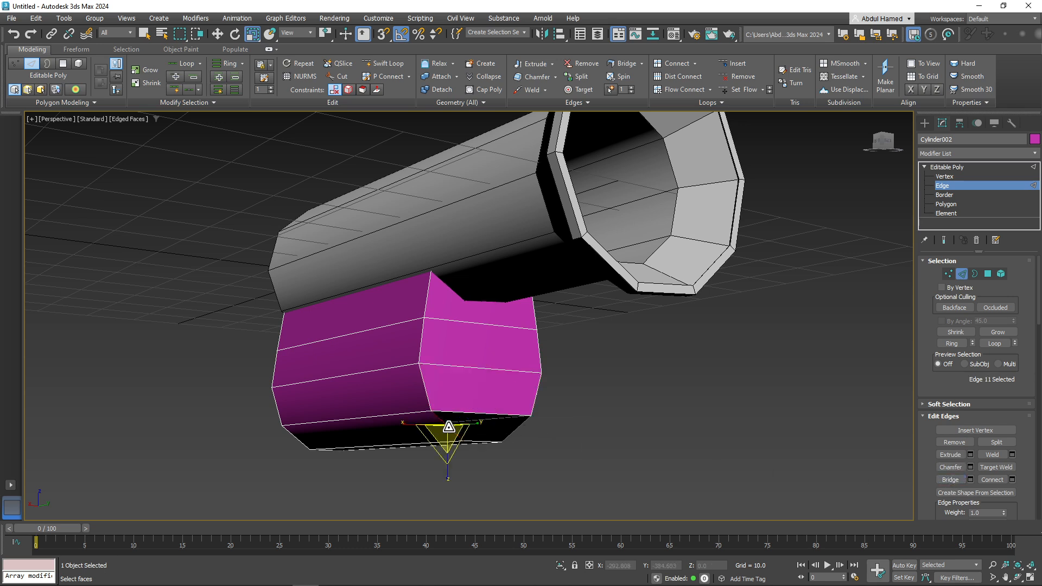
pyautogui.keyDown('ctrl'); pyautogui.click(513, 433); pyautogui.keyUp('ctrl')
pyautogui.click(949, 480)
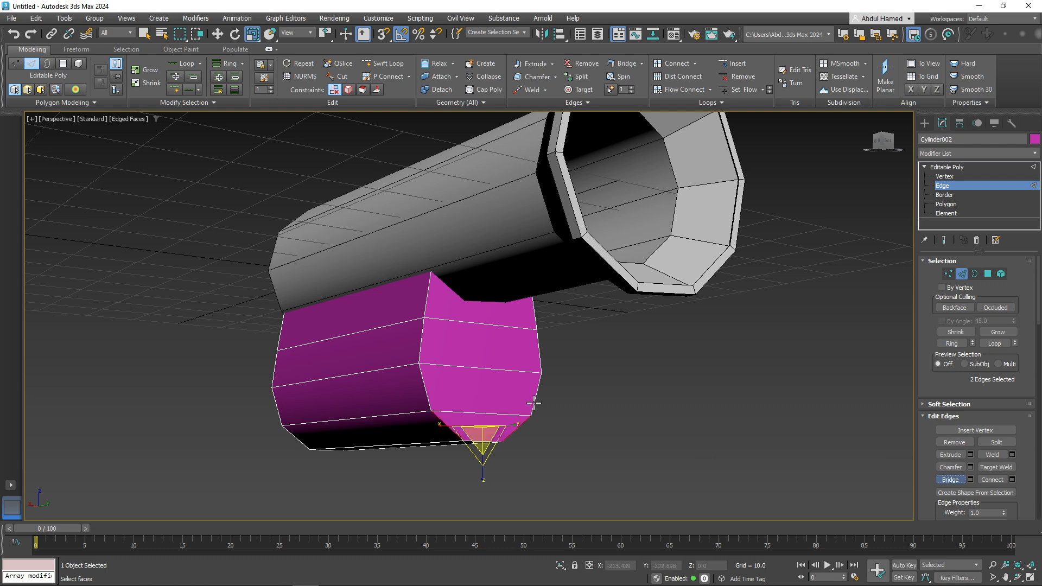
# - Try to bridge the topmost pair of edges at the rear opening with the previous edges still selected, and clear the selection
pyautogui.keyDown('alt'); pyautogui.moveTo(624, 423); pyautogui.dragTo(440, 273, button='middle'); pyautogui.keyUp('alt')
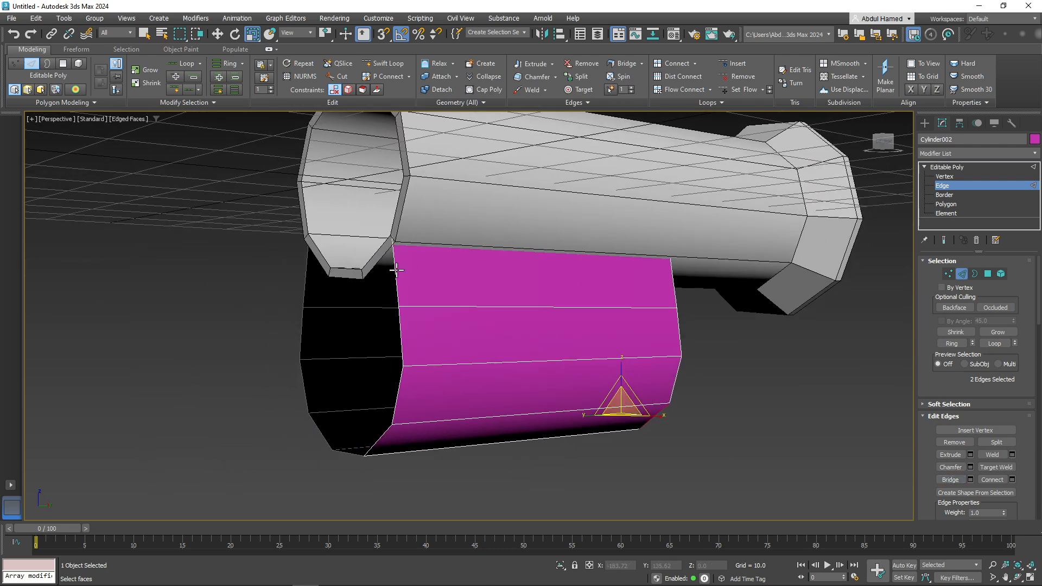
pyautogui.keyDown('ctrl'); pyautogui.click(396, 270); pyautogui.keyUp('ctrl')
pyautogui.keyDown('ctrl'); pyautogui.click(305, 277); pyautogui.keyUp('ctrl')
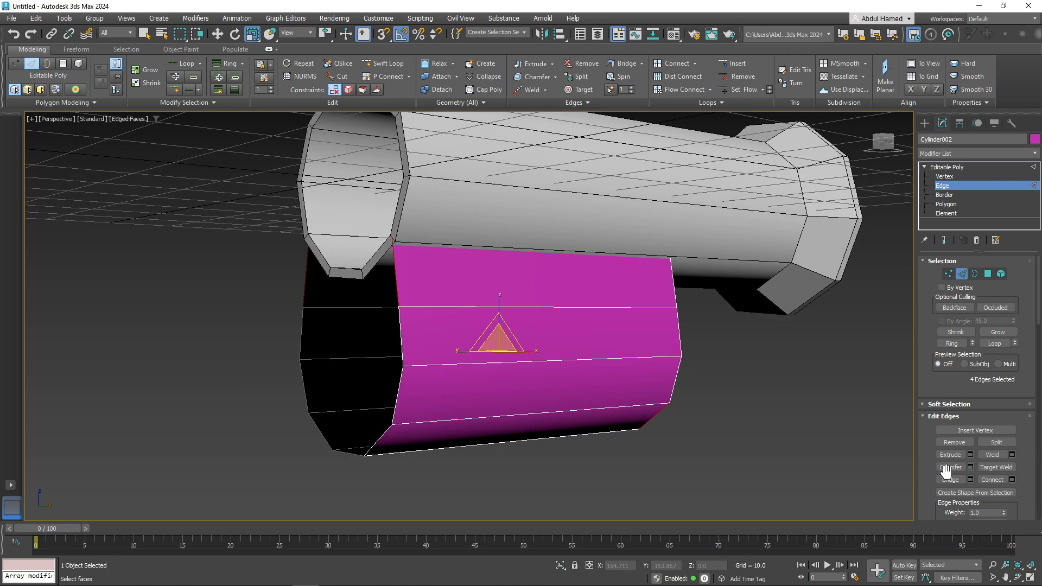
pyautogui.click(950, 479)
pyautogui.keyDown('alt'); pyautogui.moveTo(360, 325); pyautogui.dragTo(272, 323, button='middle'); pyautogui.keyUp('alt')
pyautogui.click(360, 303)
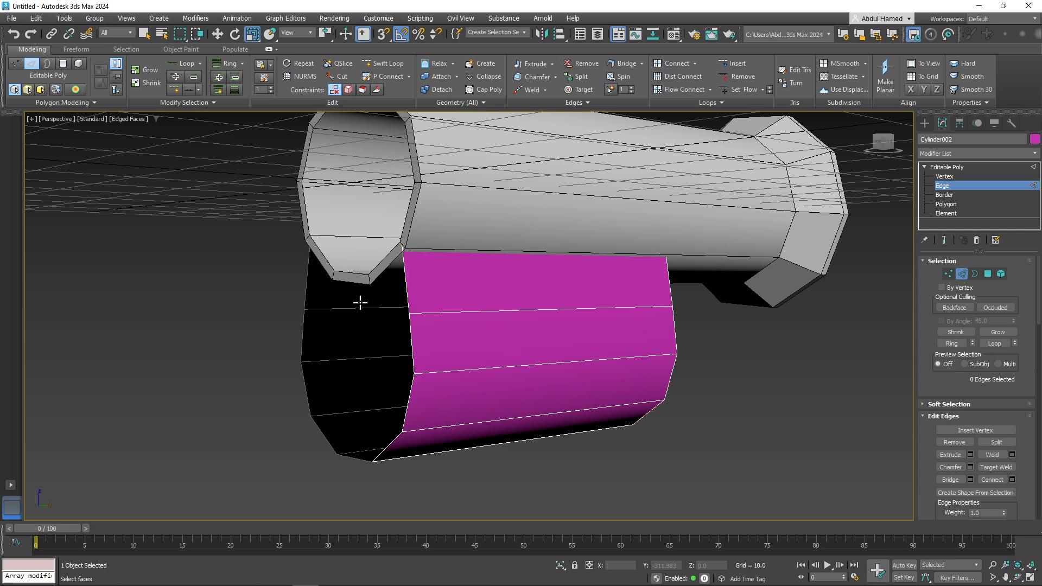
# - Bridge the topmost pair of opposite side edges across the lower cylinder's rear opening
pyautogui.click(402, 281)
pyautogui.keyDown('ctrl'); pyautogui.click(305, 275); pyautogui.keyUp('ctrl')
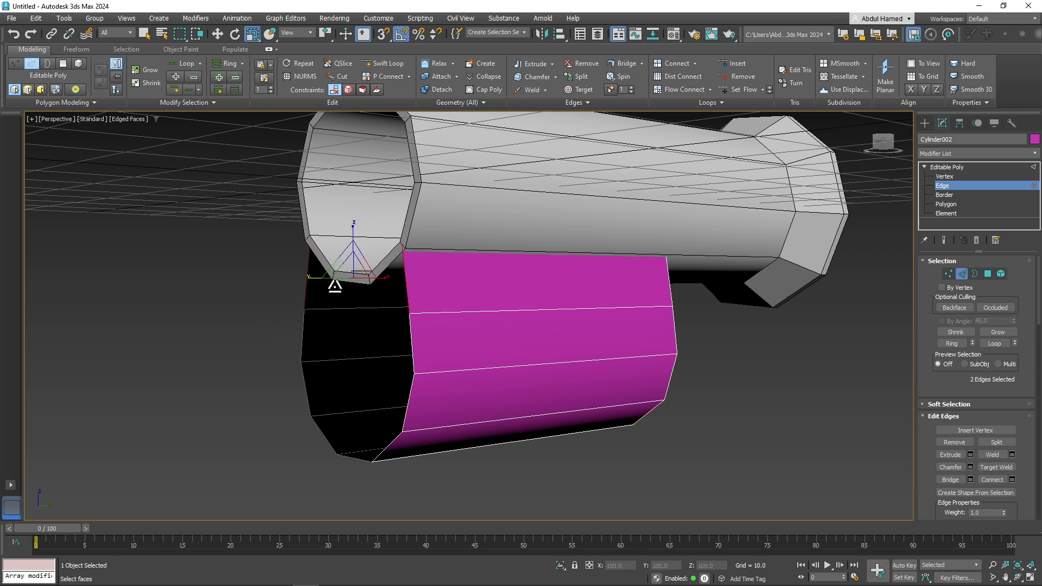
pyautogui.click(953, 480)
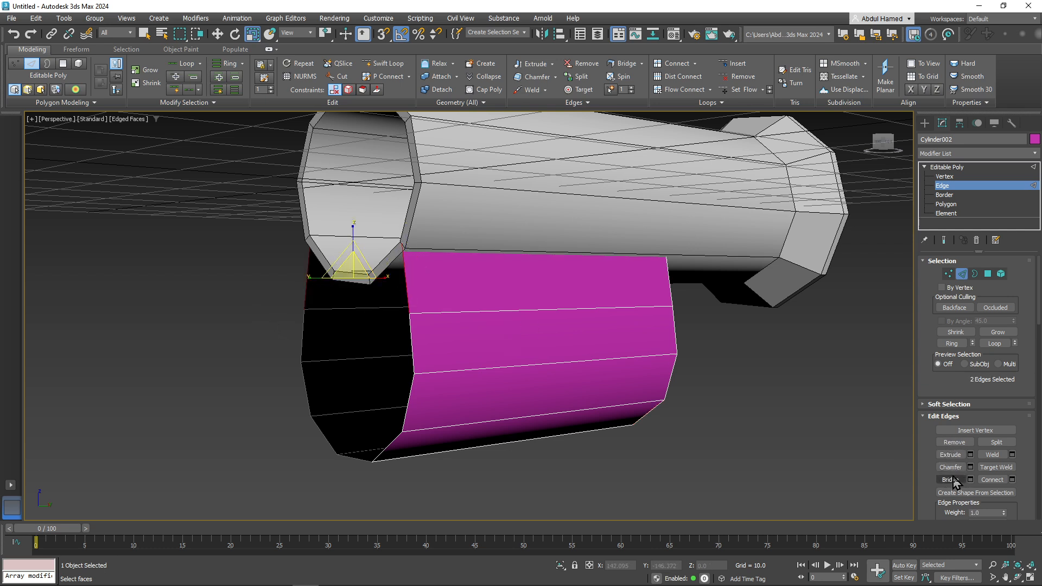
pyautogui.click(306, 337)
pyautogui.click(504, 345)
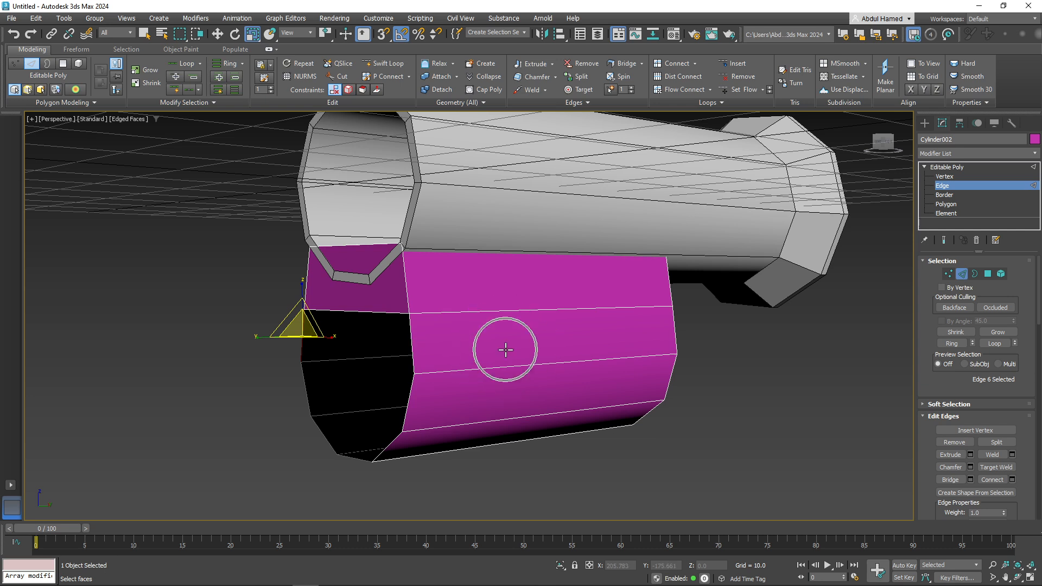
# - Bridge the three remaining pairs of opposite side edges to finish capping the lower cylinder's rear opening
pyautogui.click(945, 195)
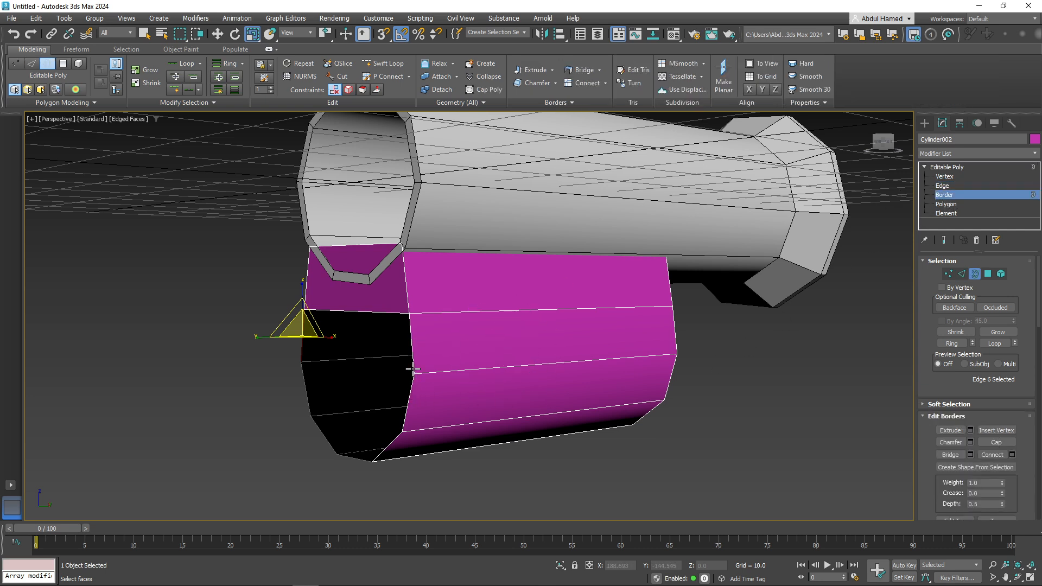
pyautogui.click(942, 186)
pyautogui.click(411, 328)
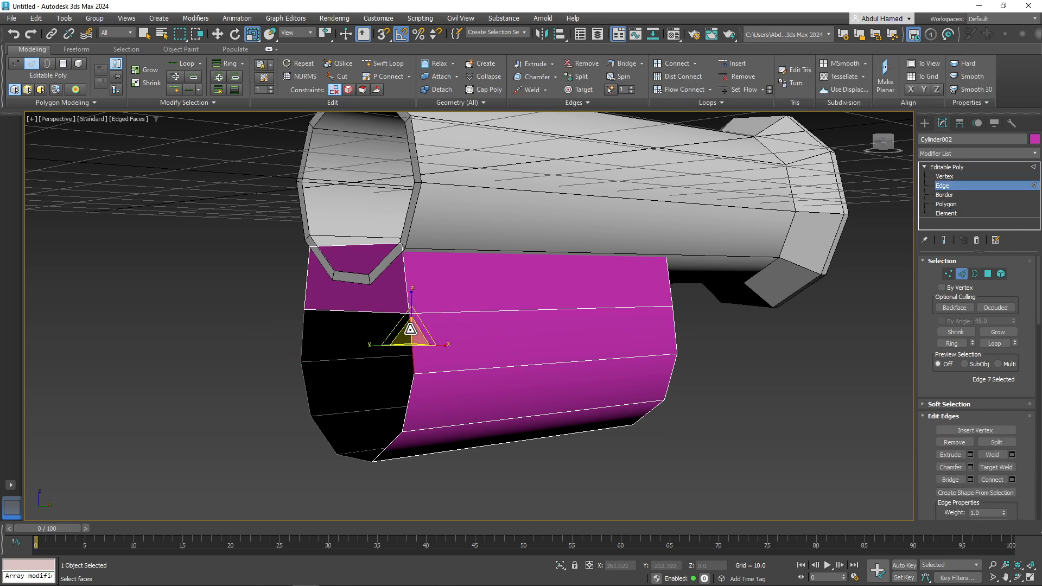
pyautogui.keyDown('ctrl'); pyautogui.click(411, 392); pyautogui.keyUp('ctrl')
pyautogui.keyDown('ctrl'); pyautogui.click(386, 449); pyautogui.keyUp('ctrl')
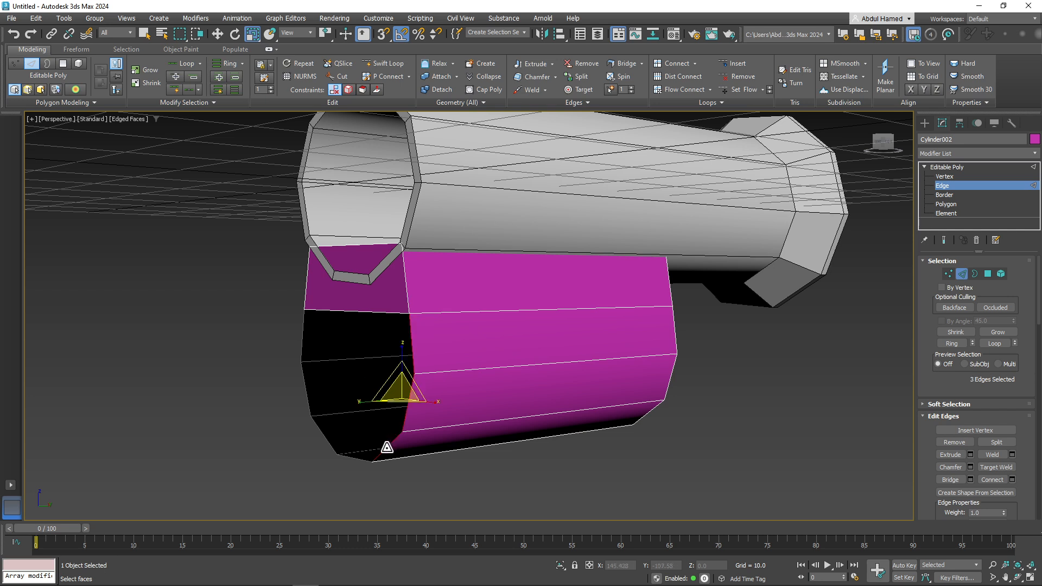
pyautogui.keyDown('ctrl'); pyautogui.click(326, 439); pyautogui.keyUp('ctrl')
pyautogui.keyDown('ctrl'); pyautogui.click(308, 402); pyautogui.keyUp('ctrl')
pyautogui.keyDown('ctrl'); pyautogui.click(303, 333); pyautogui.keyUp('ctrl')
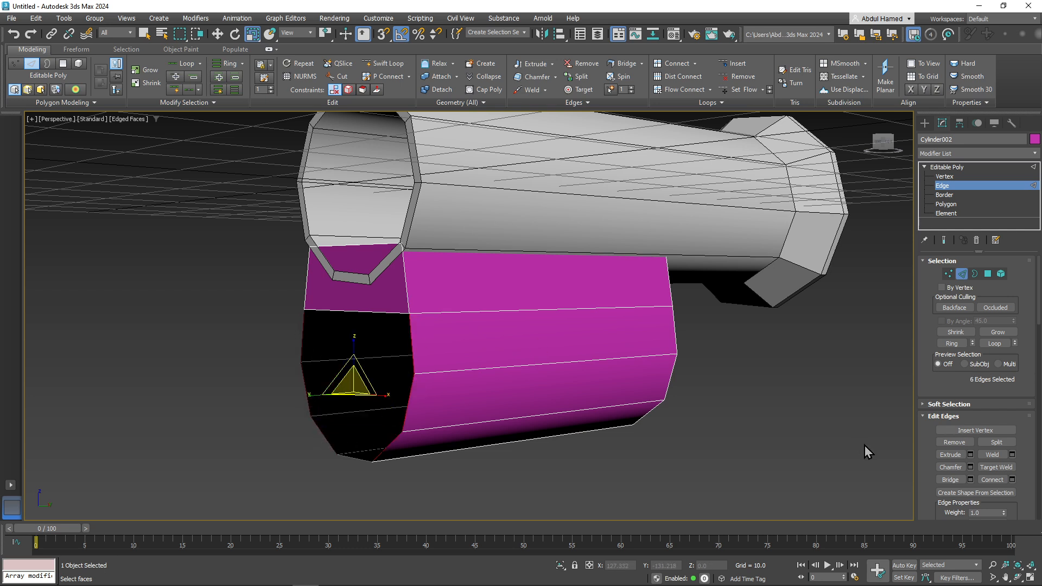
pyautogui.click(948, 480)
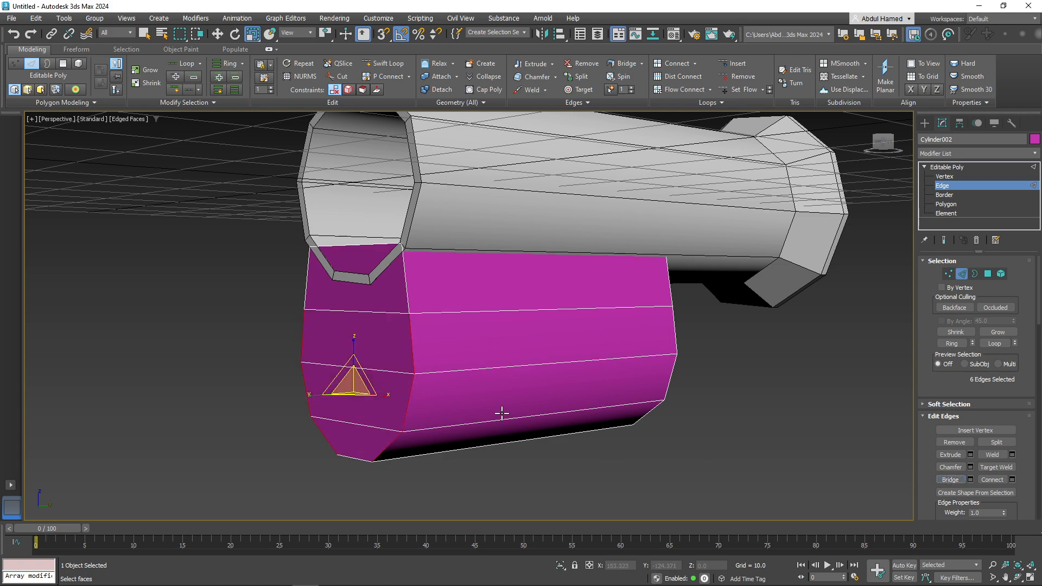
# - Extrude the four cap polygons at the lower cylinder's muzzle-side end outward along Y by about 2.5 units
pyautogui.keyDown('alt'); pyautogui.moveTo(500, 414); pyautogui.dragTo(418, 359, button='middle'); pyautogui.keyUp('alt')
pyautogui.scroll(-4, 418, 359)
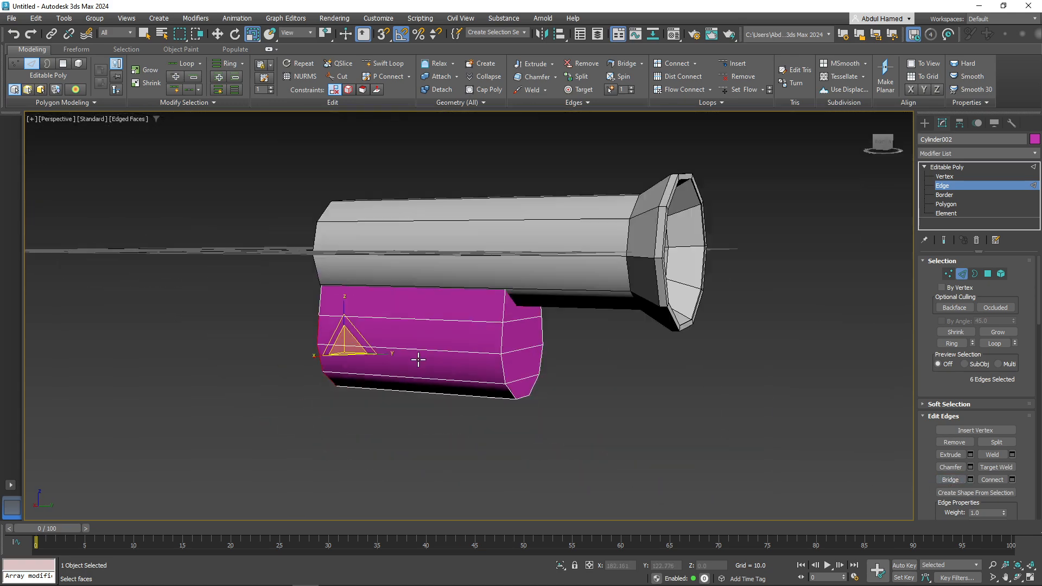
pyautogui.keyDown('alt'); pyautogui.moveTo(571, 374); pyautogui.dragTo(564, 376, button='middle'); pyautogui.keyUp('alt')
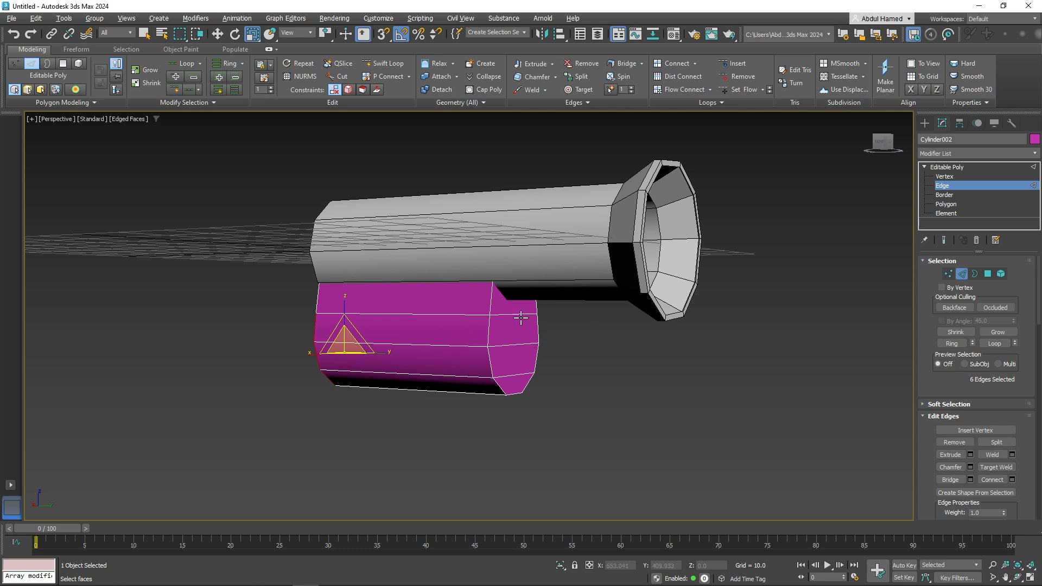
pyautogui.click(946, 204)
pyautogui.click(509, 299)
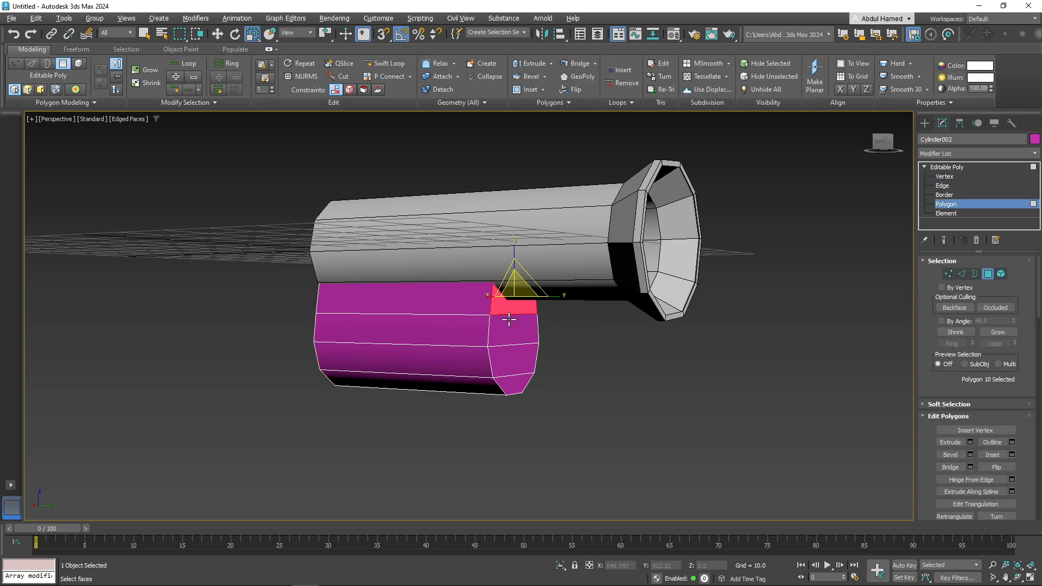
pyautogui.keyDown('ctrl'); pyautogui.click(510, 330); pyautogui.keyUp('ctrl')
pyautogui.keyDown('ctrl'); pyautogui.click(510, 371); pyautogui.keyUp('ctrl')
pyautogui.keyDown('ctrl'); pyautogui.click(520, 382); pyautogui.keyUp('ctrl')
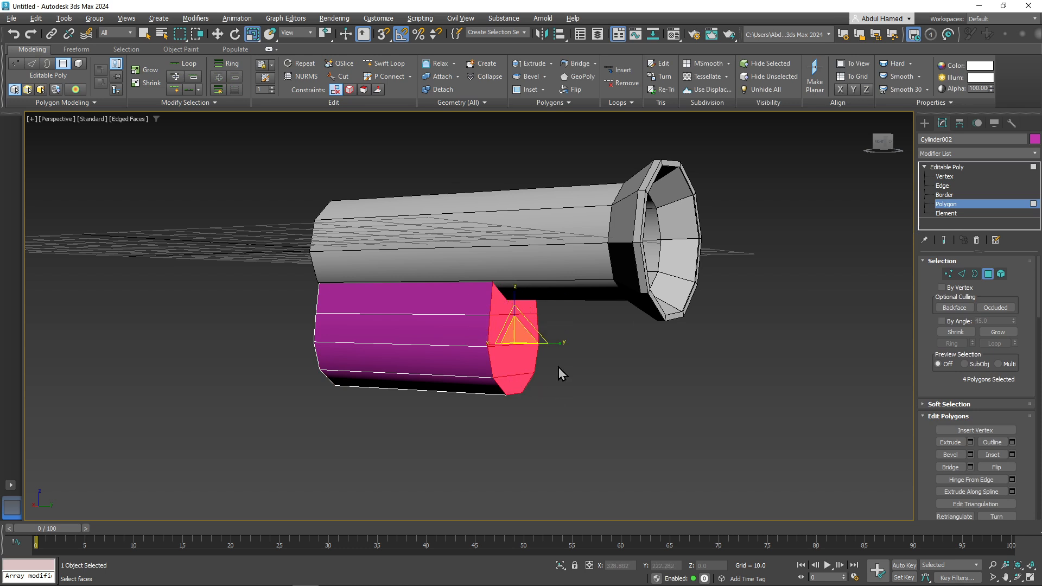
pyautogui.press('w')
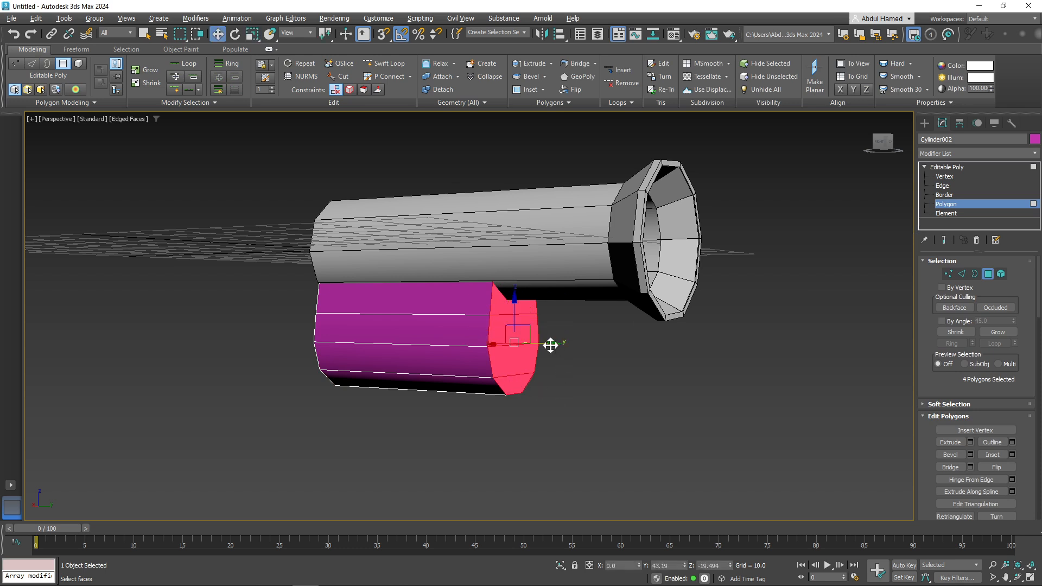
pyautogui.moveTo(553, 345); pyautogui.dragTo(563, 353)
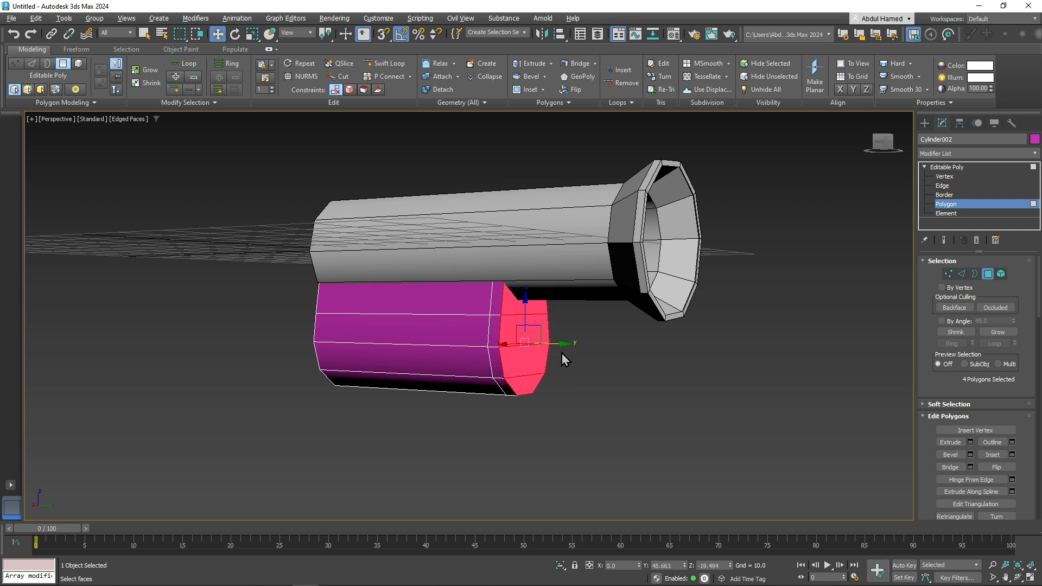
# - Start a chamfer of about 1.62 on the nine side and bottom outline edges of the extruded end cap
pyautogui.click(943, 187)
pyautogui.click(500, 304)
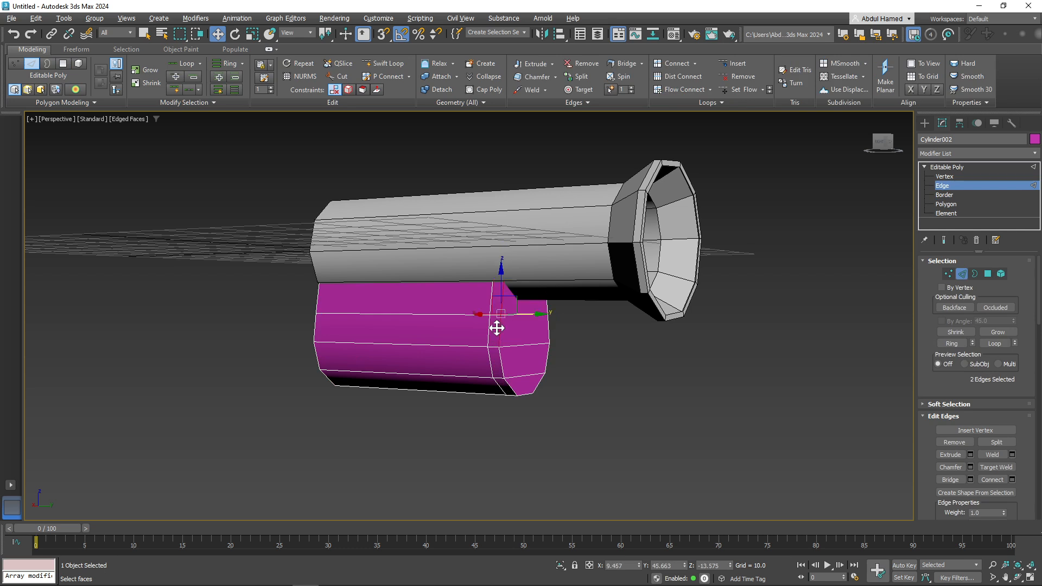
pyautogui.keyDown('ctrl'); pyautogui.click(503, 358); pyautogui.keyUp('ctrl')
pyautogui.keyDown('ctrl'); pyautogui.click(511, 392); pyautogui.keyUp('ctrl')
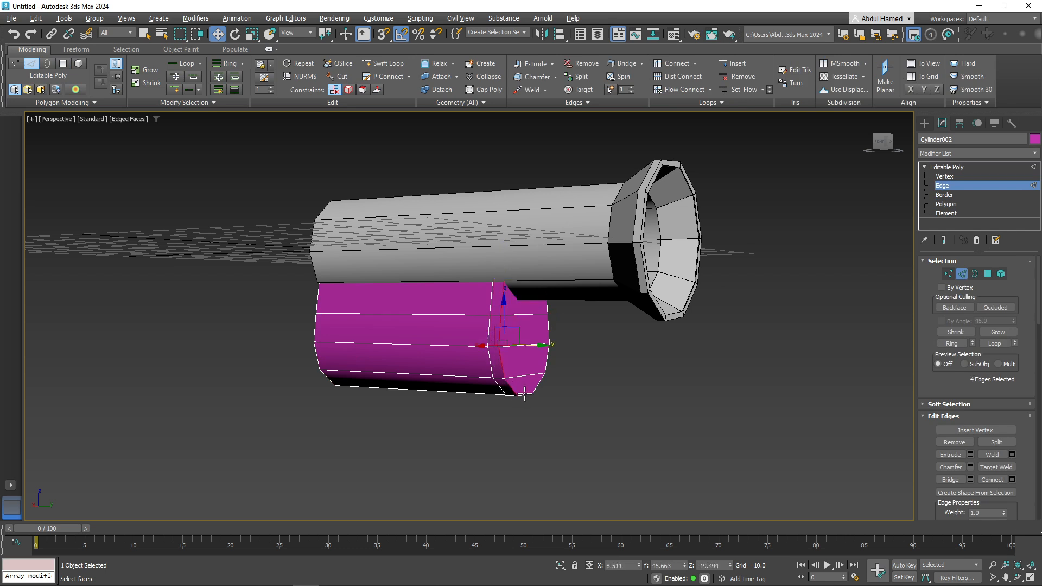
pyautogui.keyDown('ctrl'); pyautogui.click(525, 396); pyautogui.keyUp('ctrl')
pyautogui.keyDown('ctrl'); pyautogui.click(542, 379); pyautogui.keyUp('ctrl')
pyautogui.keyDown('ctrl'); pyautogui.click(547, 353); pyautogui.keyUp('ctrl')
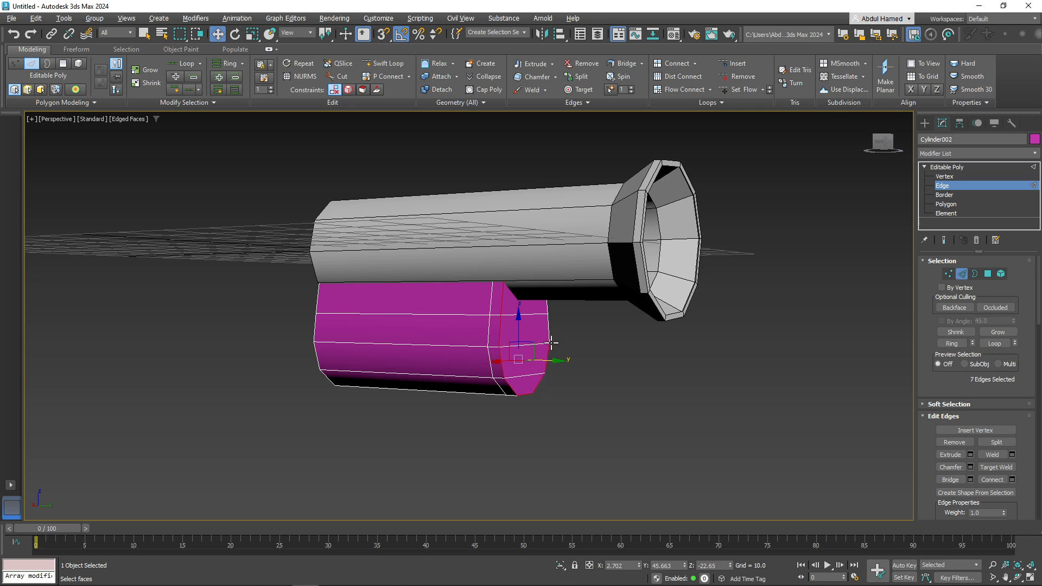
pyautogui.keyDown('ctrl'); pyautogui.click(550, 332); pyautogui.keyUp('ctrl')
pyautogui.keyDown('ctrl'); pyautogui.click(548, 308); pyautogui.keyUp('ctrl')
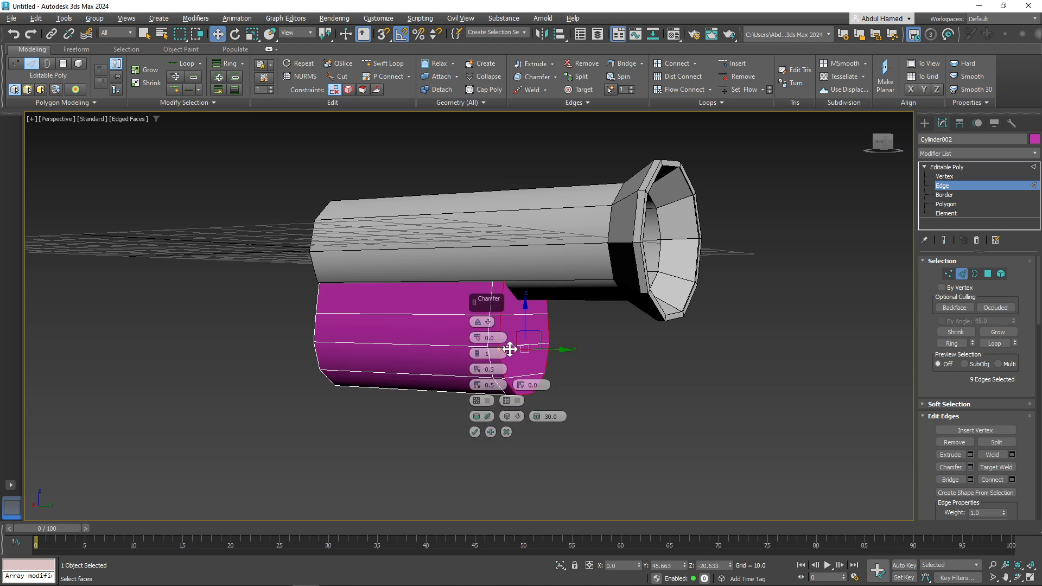
pyautogui.moveTo(478, 342); pyautogui.dragTo(477, 327)
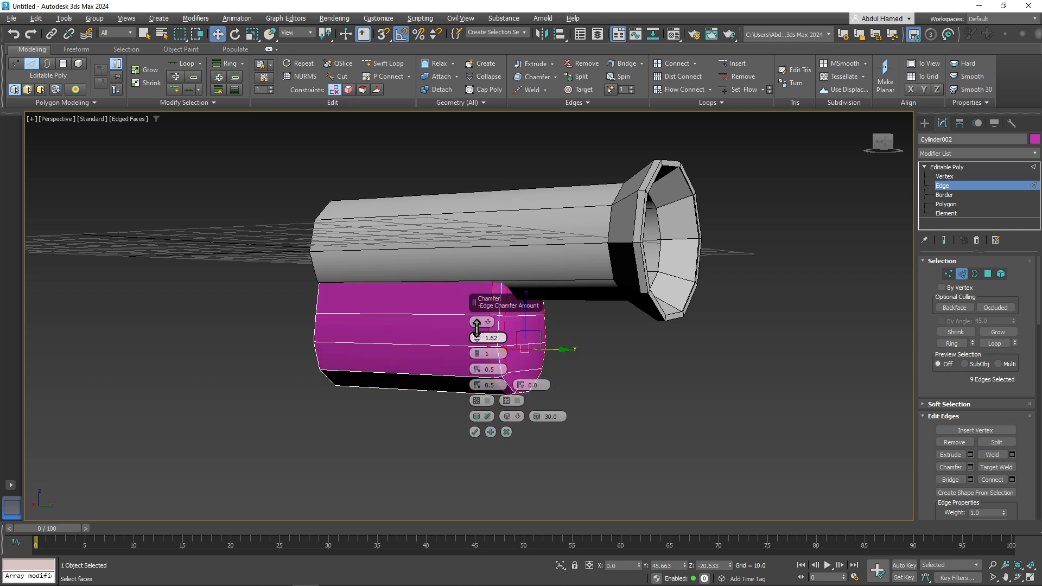
# - Set the end cap's chamfer amount to 1.114 with 0 connect edge segments and apply it
pyautogui.click(478, 356)
pyautogui.moveTo(658, 369); pyautogui.dragTo(780, 347, button='middle')
pyautogui.scroll(4, 698, 346)
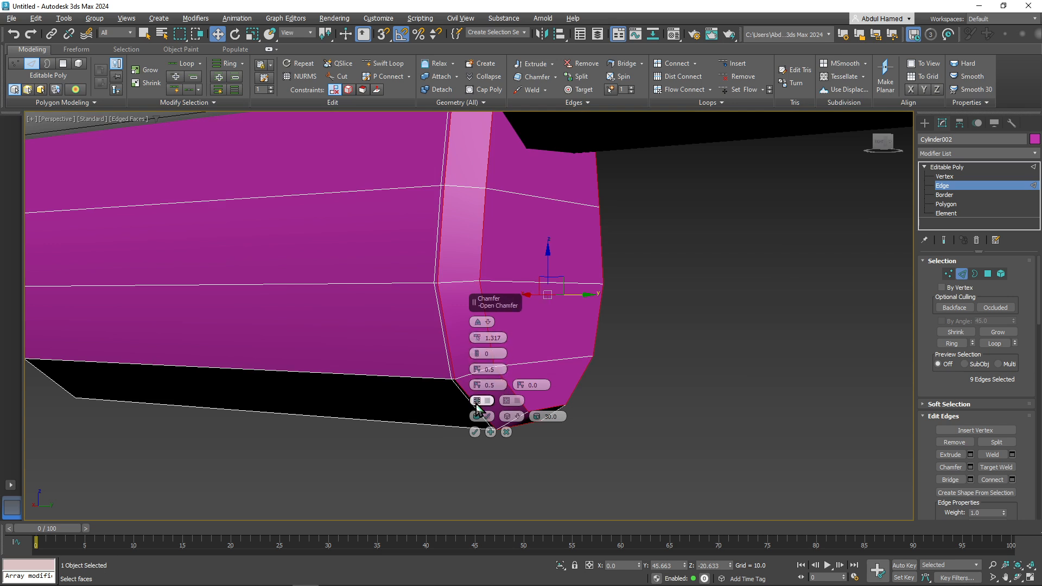
pyautogui.click(478, 350)
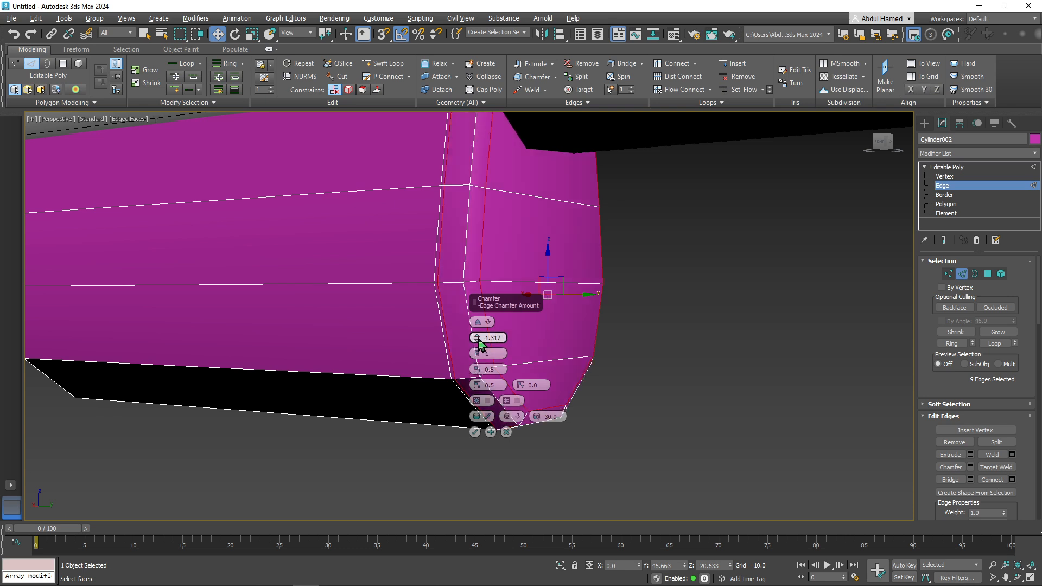
pyautogui.moveTo(476, 335); pyautogui.dragTo(477, 338)
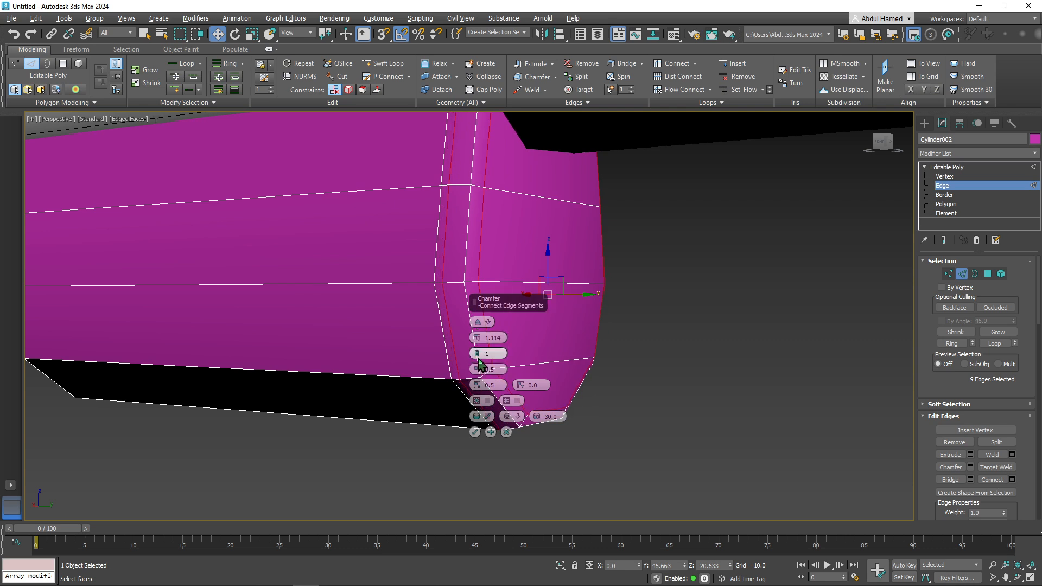
pyautogui.click(477, 357)
pyautogui.keyDown('alt'); pyautogui.moveTo(437, 353); pyautogui.dragTo(574, 325, button='middle'); pyautogui.keyUp('alt')
pyautogui.scroll(-5, 574, 325)
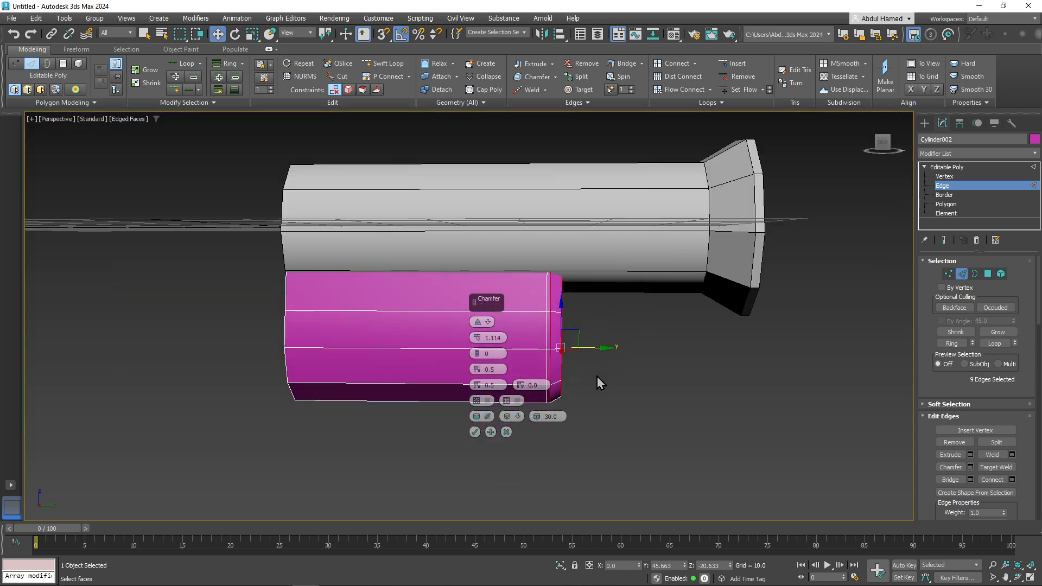
pyautogui.click(475, 432)
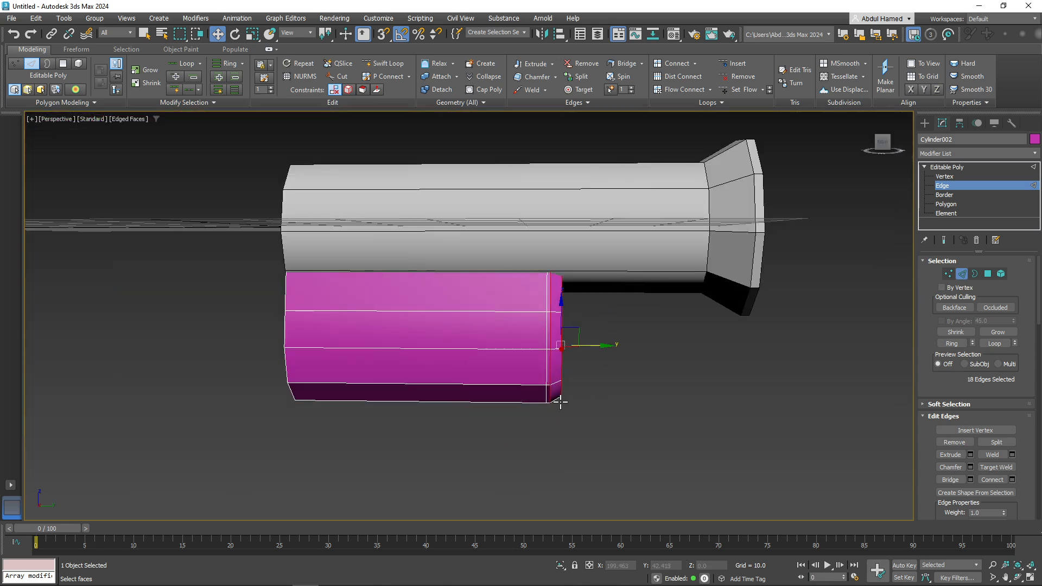
# - Move the edge loop beside the chamfered end back along the lower cylinder to about Y 35.34
pyautogui.moveTo(553, 349); pyautogui.dragTo(496, 354, button='middle')
pyautogui.scroll(4, 492, 333)
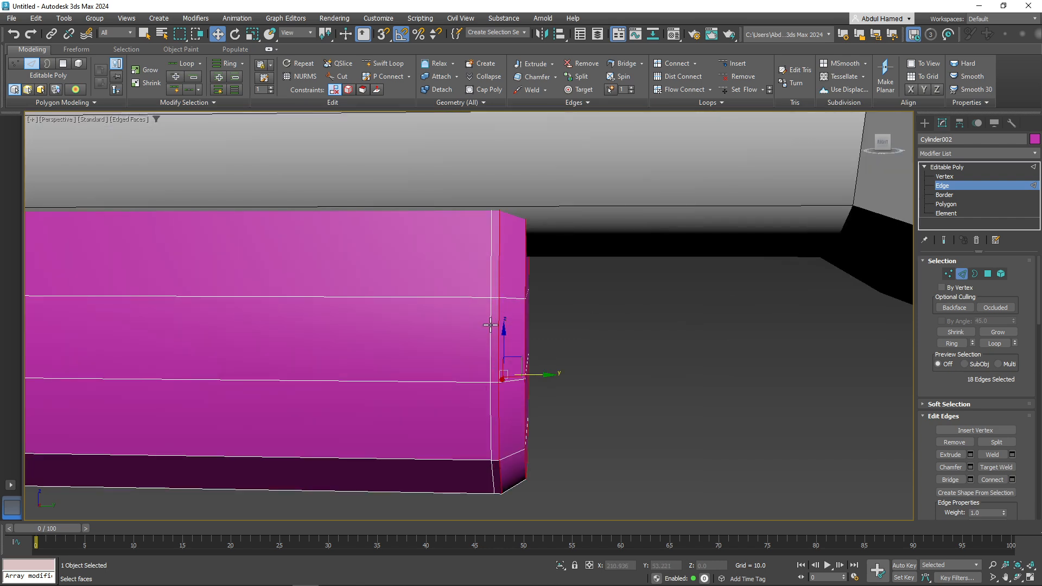
pyautogui.doubleClick(491, 324)
pyautogui.moveTo(651, 366); pyautogui.dragTo(733, 351, button='middle')
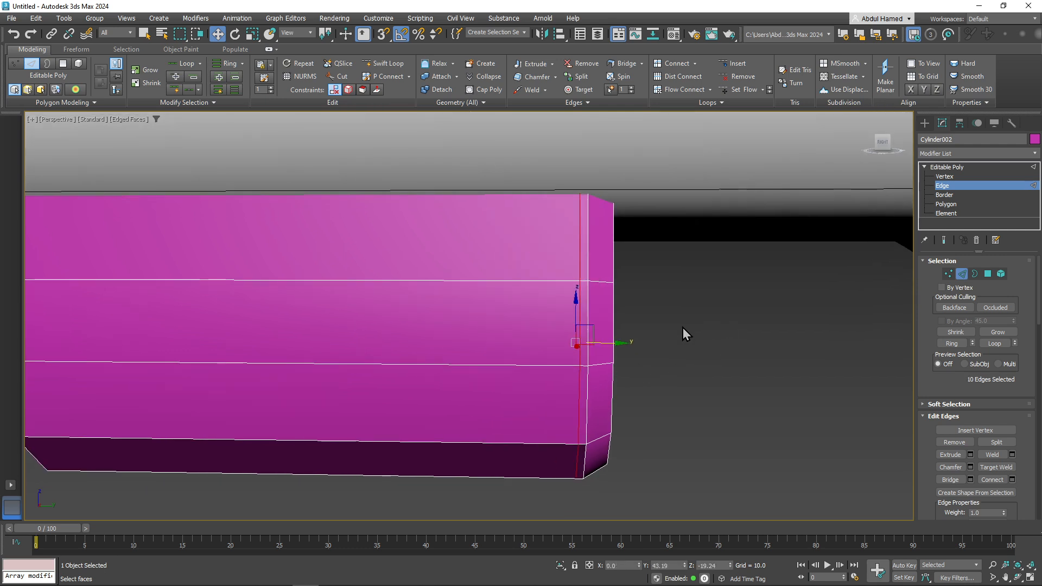
pyautogui.moveTo(609, 344); pyautogui.dragTo(520, 350)
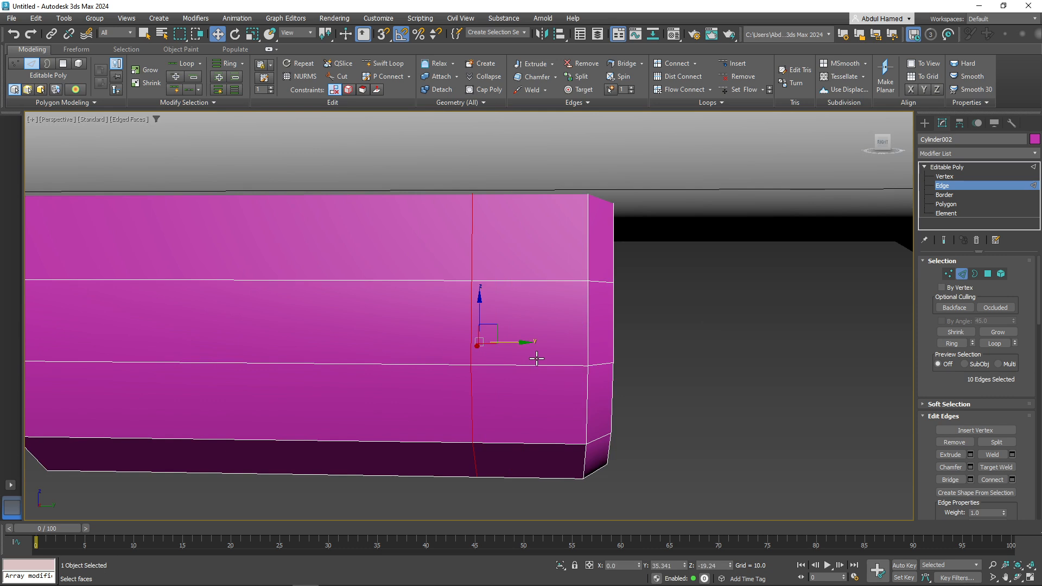
# - Try removing the moved edge loop, and undo the removal
pyautogui.hotkey('ctrl', 'BackSpace')
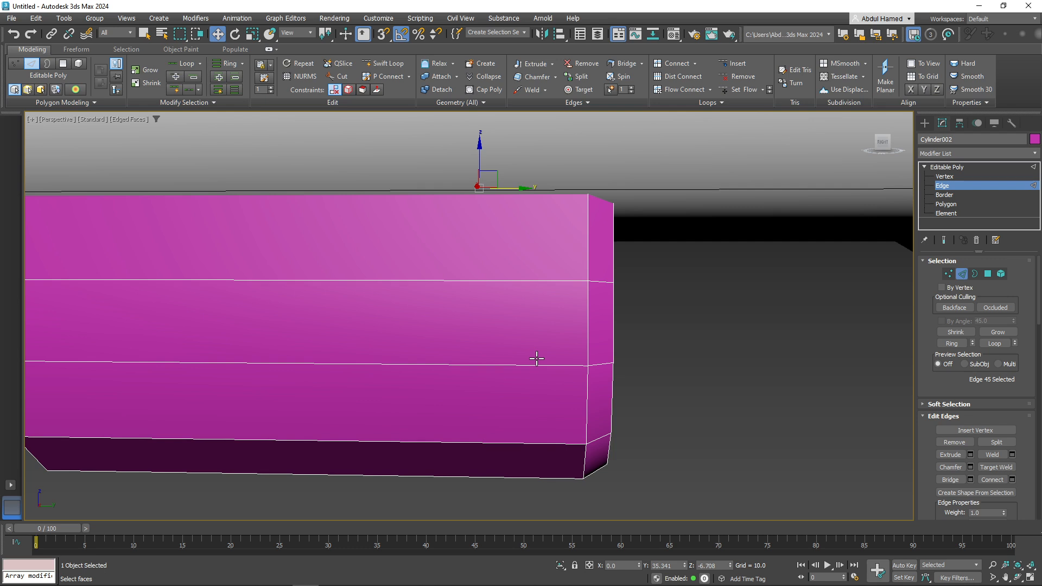
pyautogui.hotkey('ctrl', 'z')
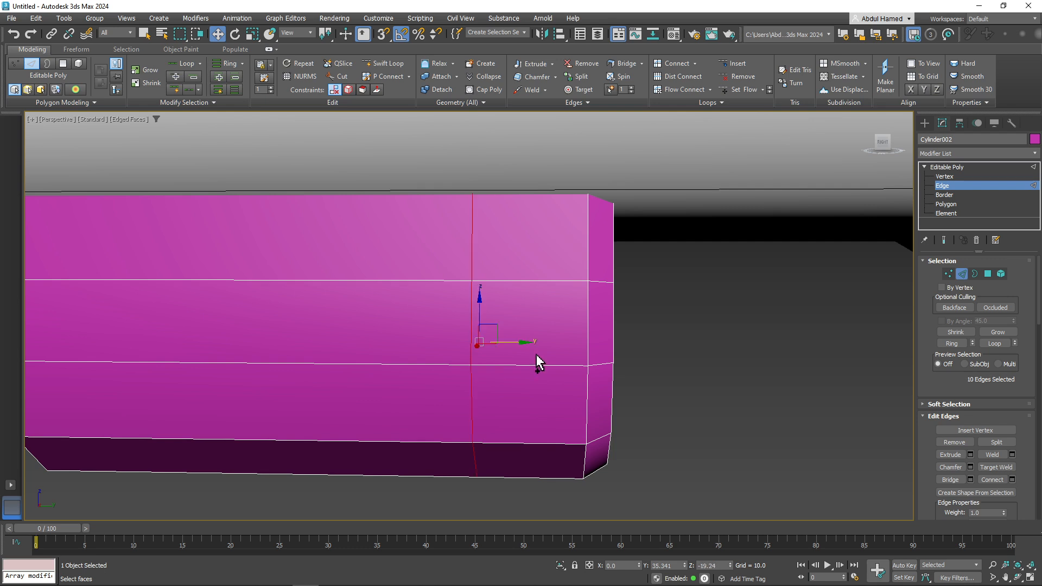
pyautogui.rightClick(471, 288)
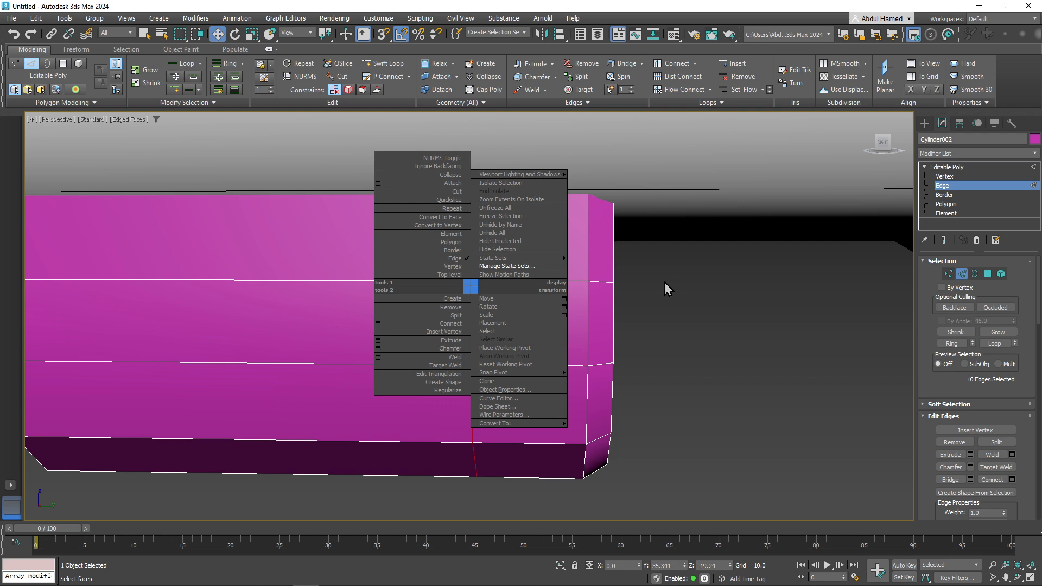
pyautogui.click(659, 313)
# - Remove the moved edge loop from the lower cylinder while leaving its vertices, and switch to vertex editing
pyautogui.moveTo(661, 318); pyautogui.dragTo(722, 309, button='middle')
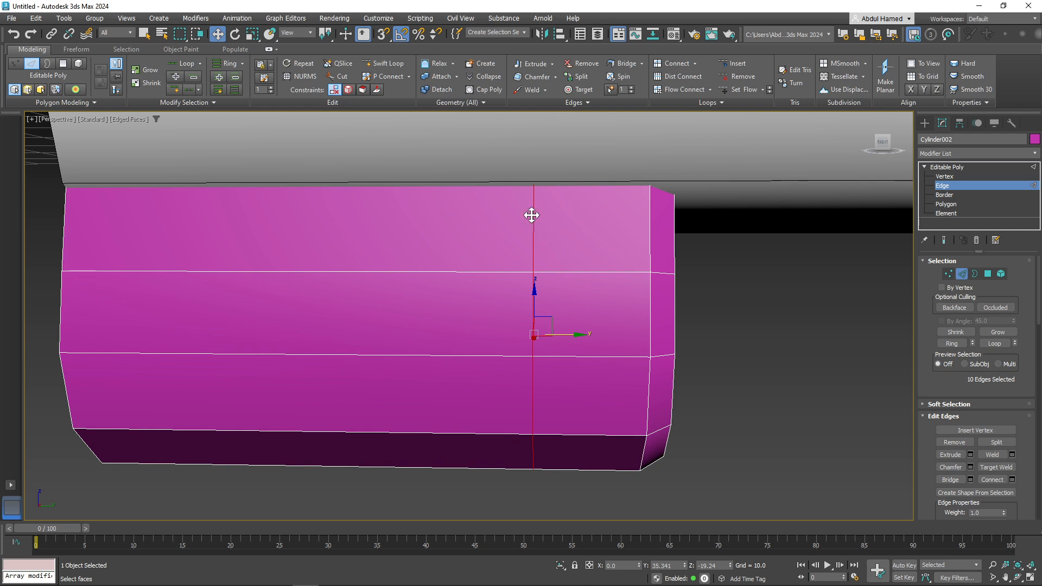
pyautogui.moveTo(528, 281); pyautogui.dragTo(491, 294, button='middle')
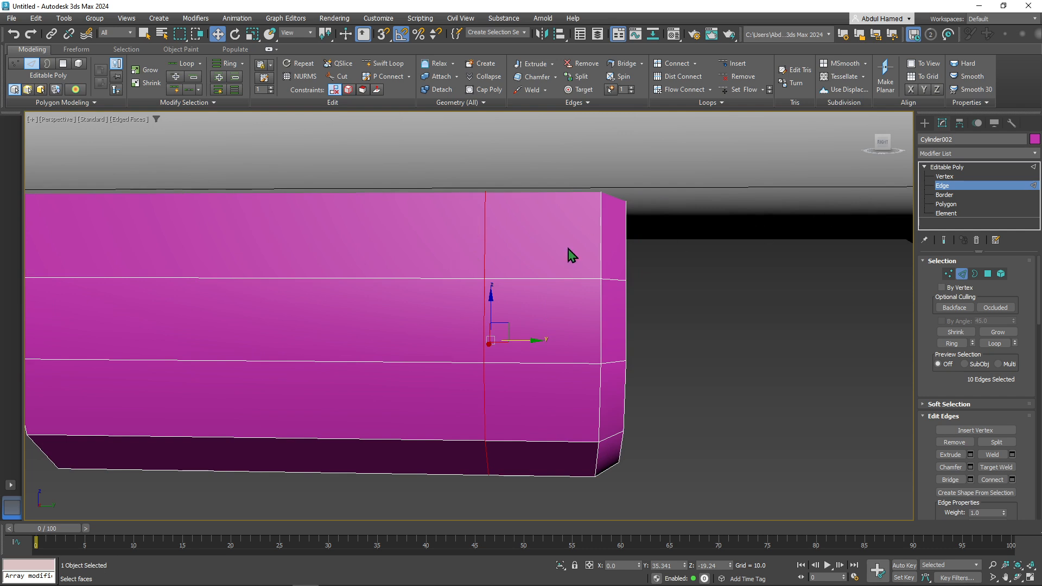
pyautogui.click(883, 201)
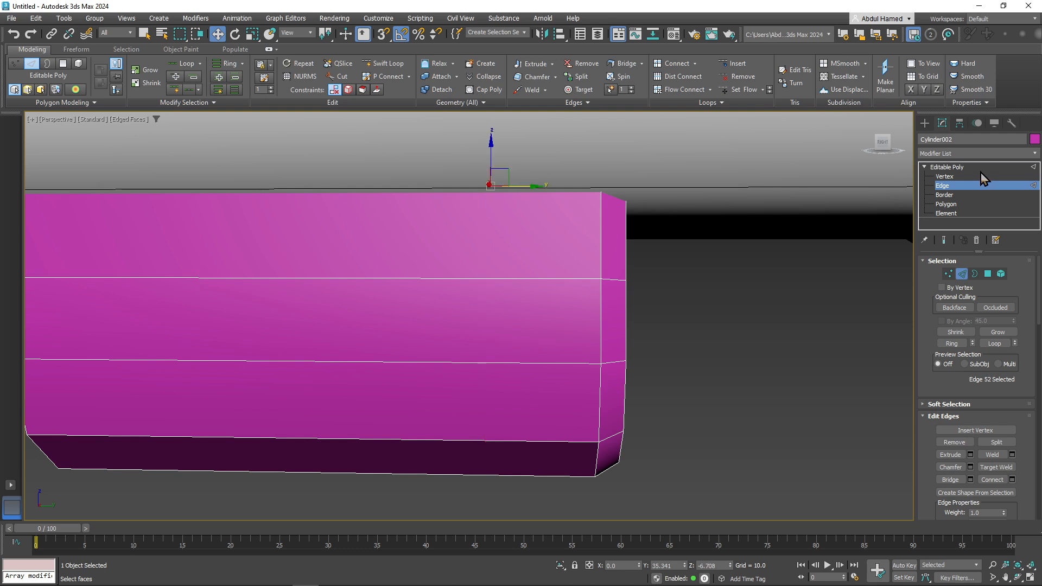
pyautogui.click(954, 178)
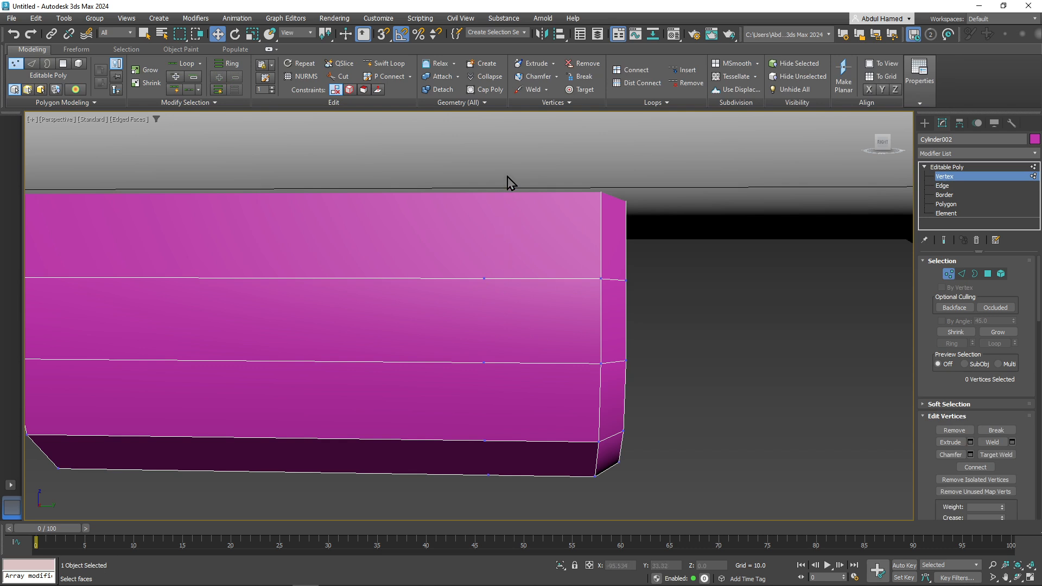
pyautogui.moveTo(505, 391); pyautogui.dragTo(477, 407, button='middle')
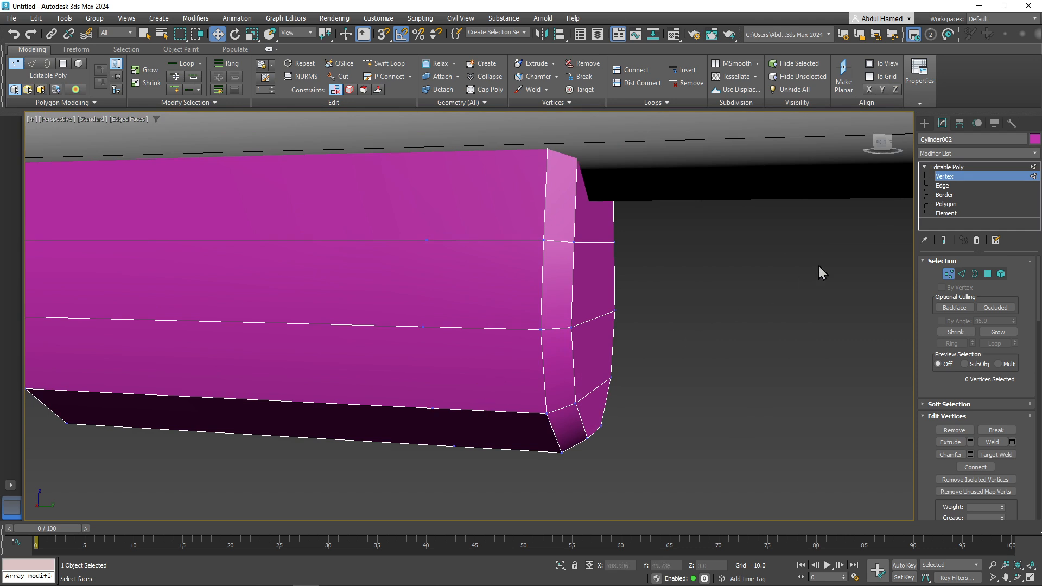
# - Try a TurboSmooth modifier on the lower cylinder, and undo back to the mesh with its edge loop
pyautogui.click(939, 155)
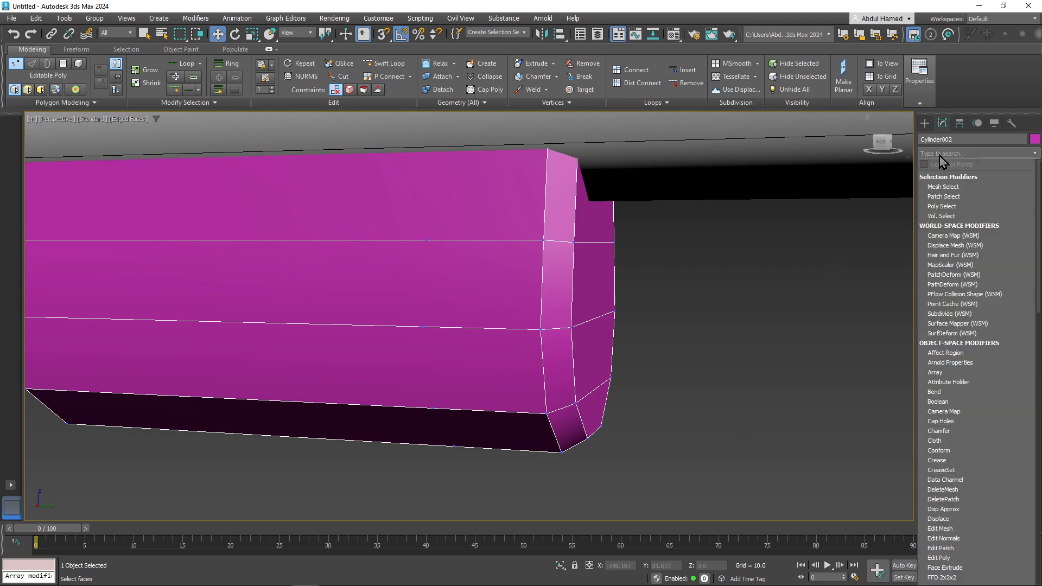
pyautogui.write('tu')
pyautogui.press('Return')
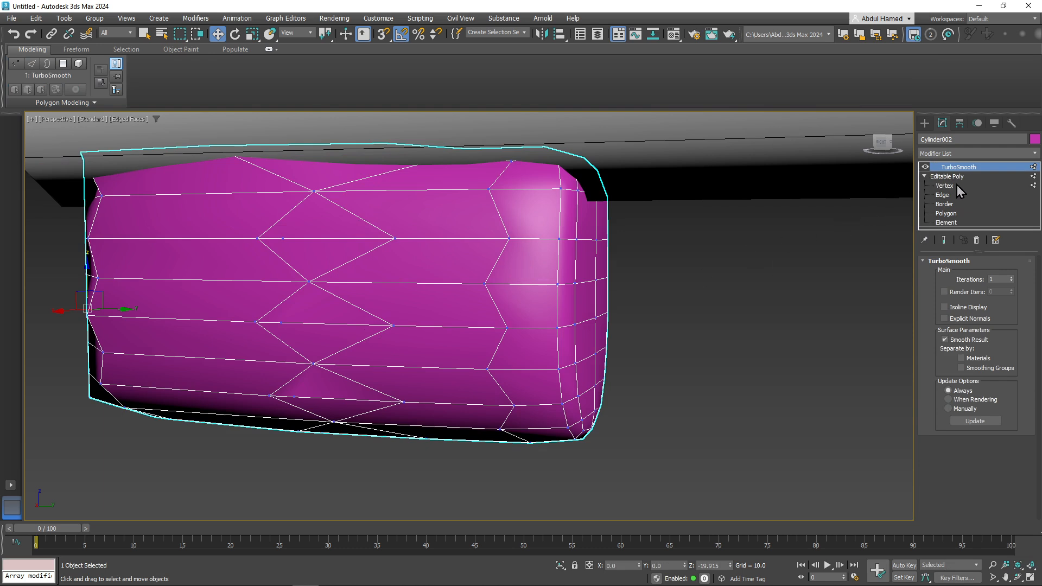
pyautogui.hotkey('ctrl', 'z')
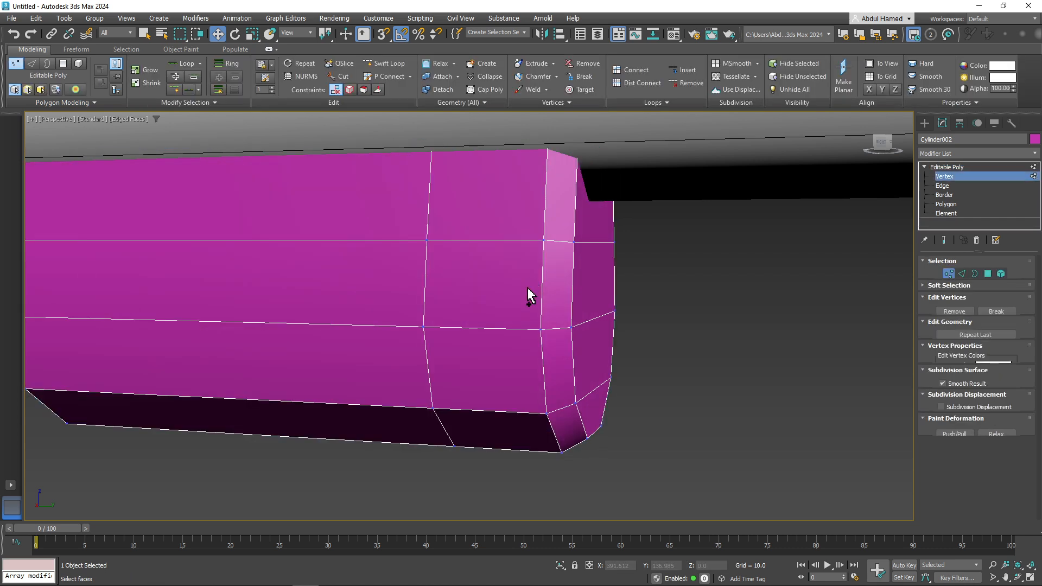
# - Remove the edge loop near the chamfered end of the lower cylinder together with its vertices, and switch to vertex level
pyautogui.click(942, 186)
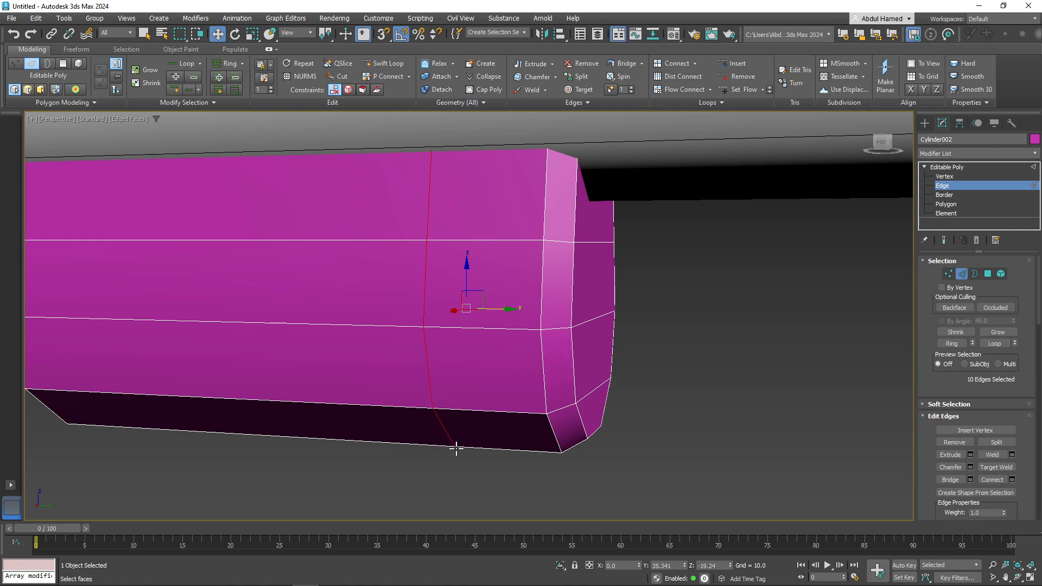
pyautogui.moveTo(455, 444)
pyautogui.keyDown('alt'); pyautogui.mouseDown(button='middle')
pyautogui.moveTo(367, 403)
pyautogui.moveTo(296, 422)
pyautogui.moveTo(475, 441)
pyautogui.mouseUp(button='middle'); pyautogui.keyUp('alt')
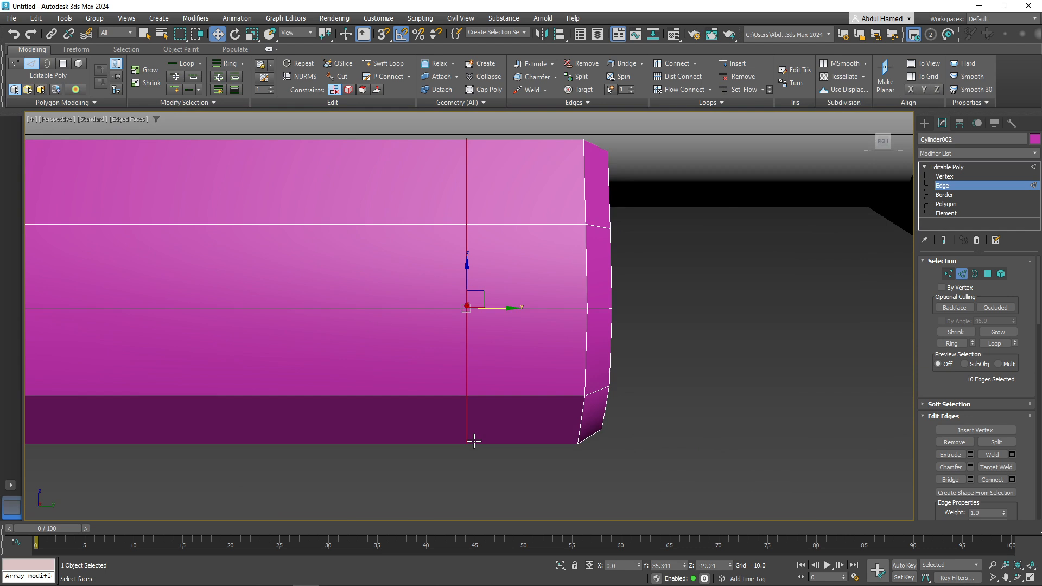
pyautogui.hotkey('ctrl', 'z')
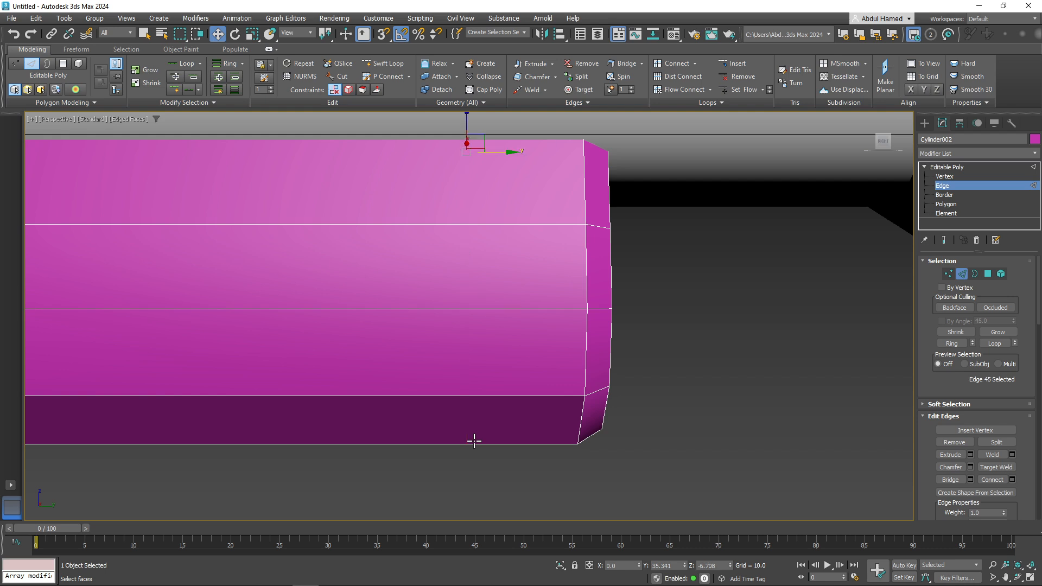
pyautogui.click(947, 178)
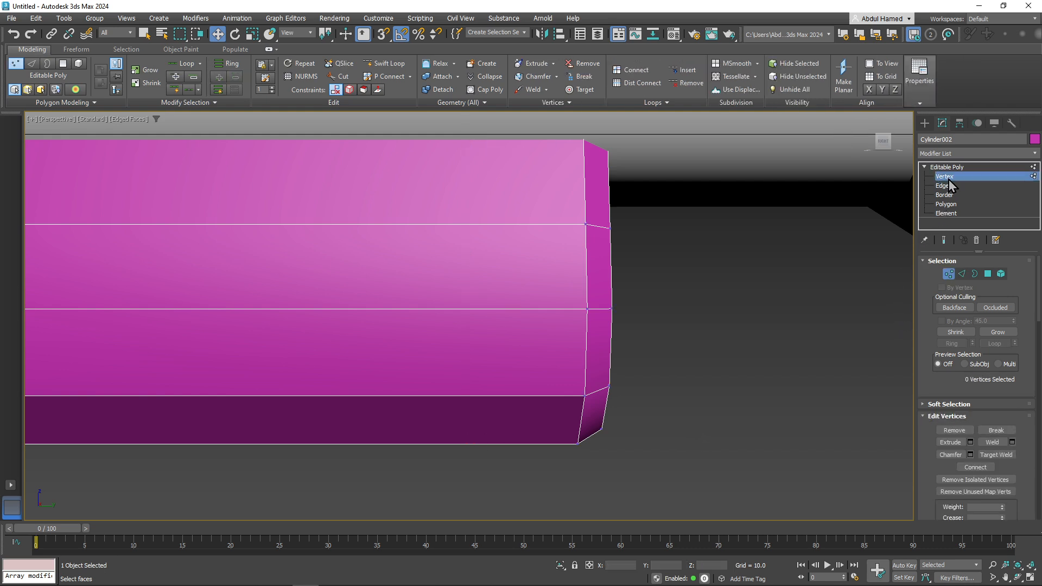
# - Apply a TurboSmooth modifier to the whole lower cylinder
pyautogui.click(950, 167)
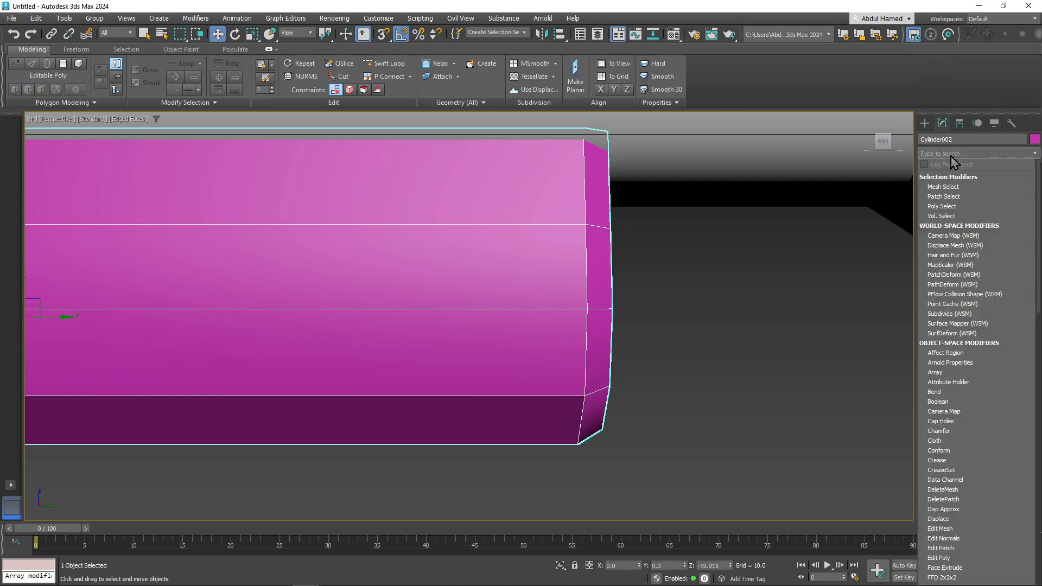
pyautogui.click(947, 154)
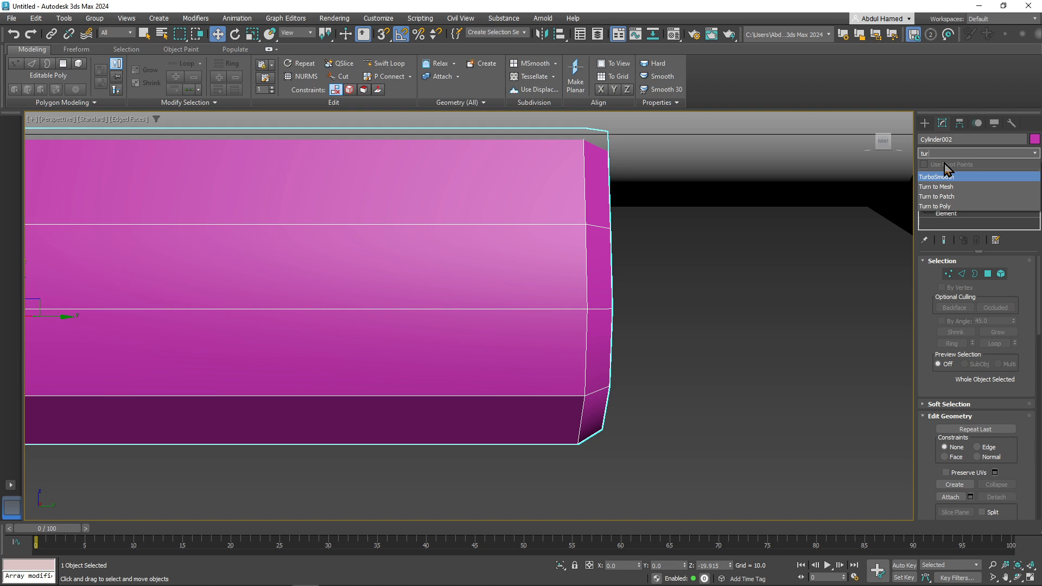
pyautogui.click(936, 176)
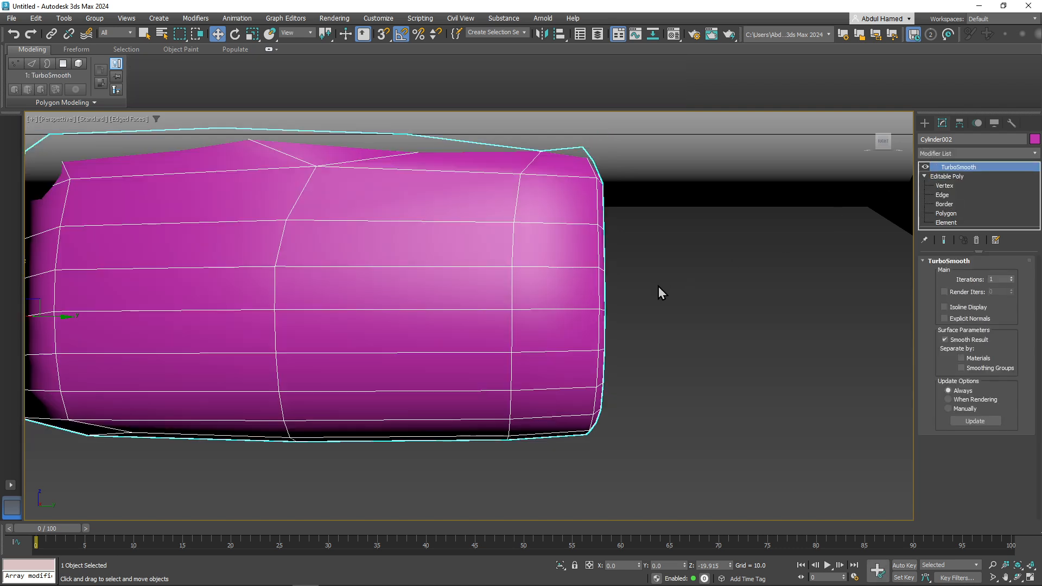
pyautogui.scroll(-1, 516, 260)
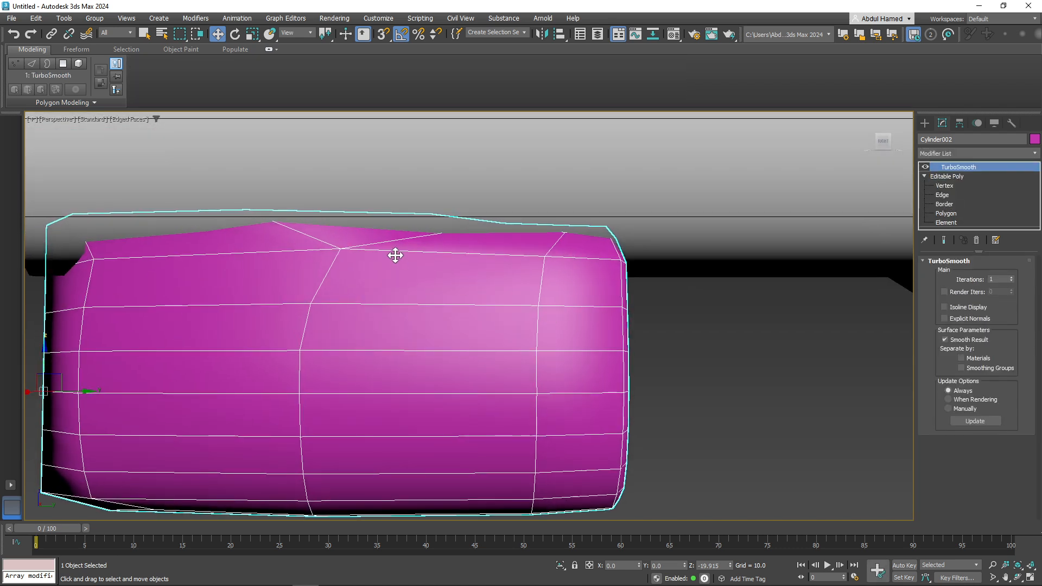
pyautogui.scroll(-2, 396, 245)
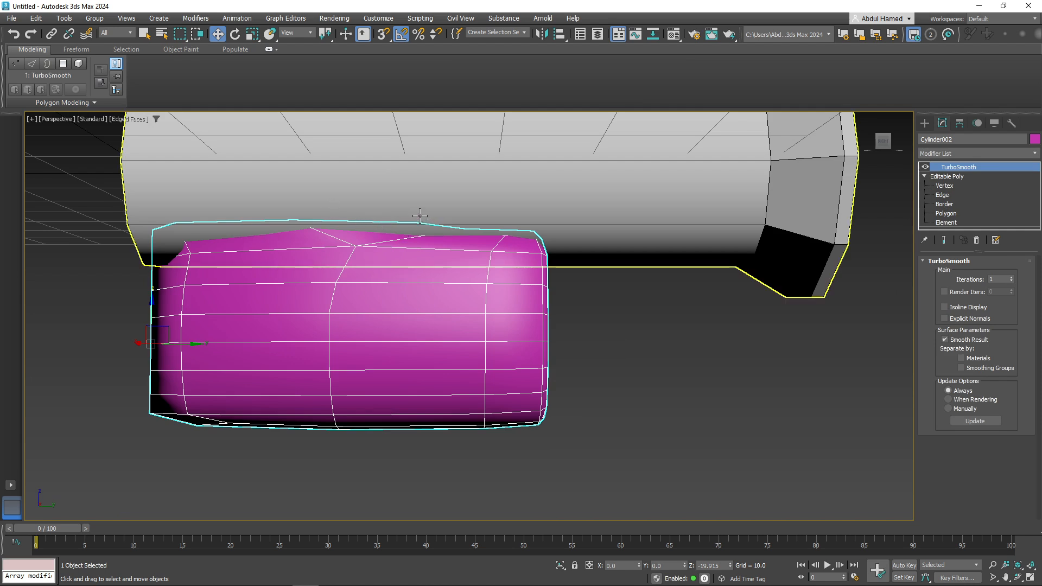
# - Turn off the TurboSmooth result, return to the Editable Poly base, and hide all unselected objects
pyautogui.click(925, 167)
pyautogui.rightClick(465, 288)
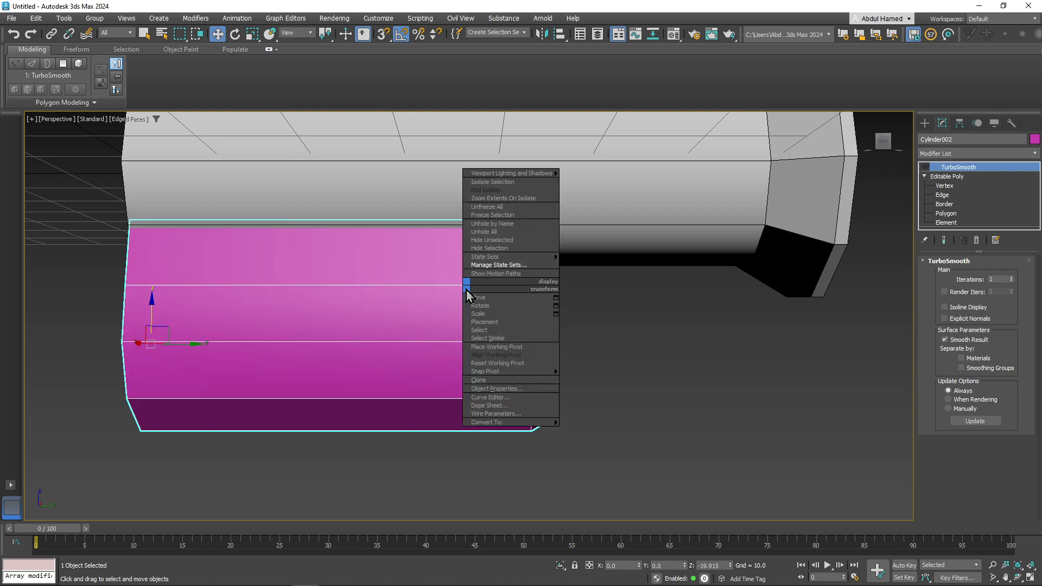
pyautogui.click(943, 179)
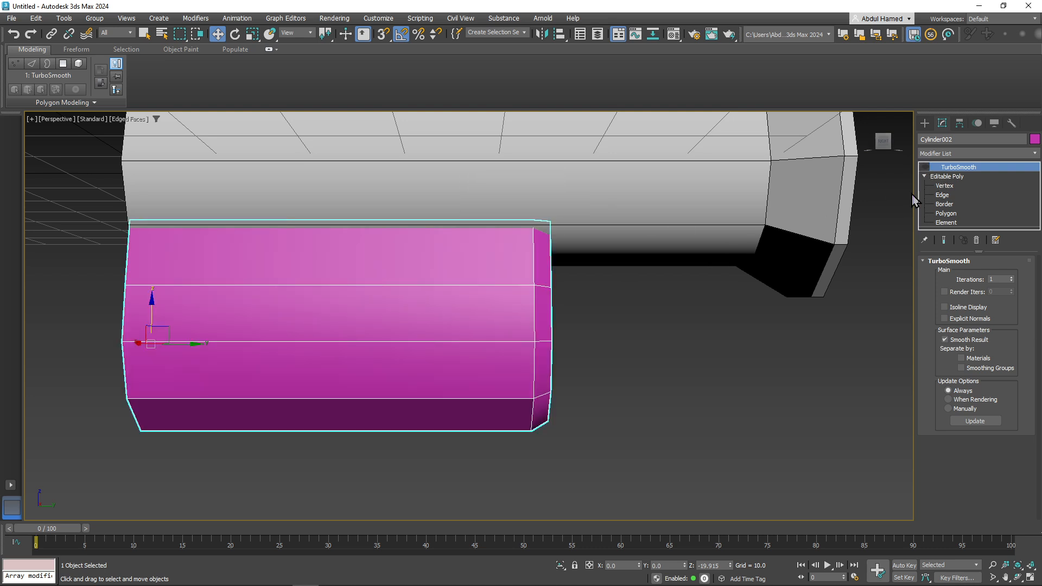
pyautogui.click(943, 178)
pyautogui.rightClick(411, 301)
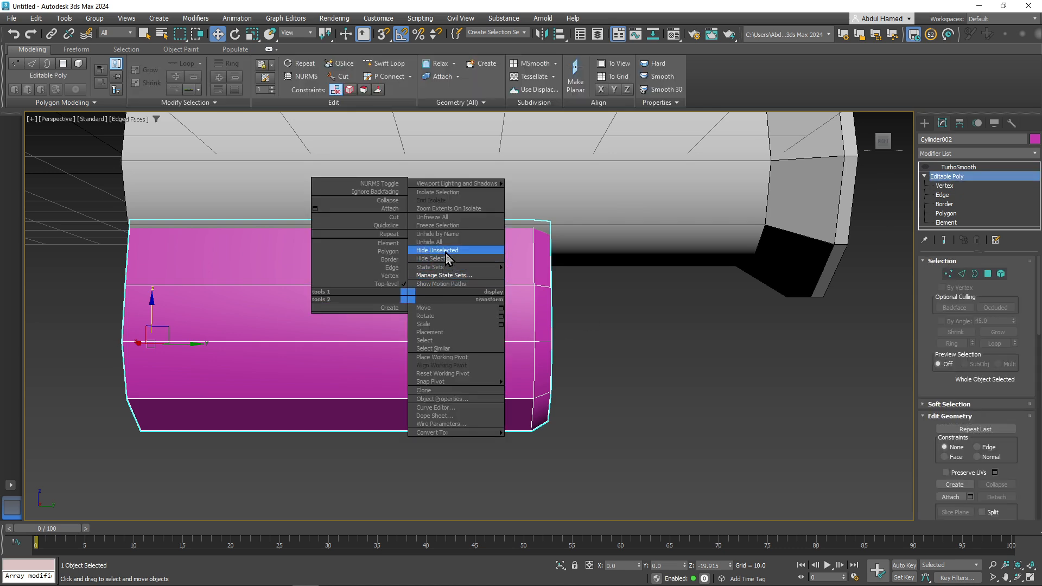
pyautogui.click(440, 251)
# - Delete the leftover polygon covering the top of the cylinder near its chamfered end
pyautogui.keyDown('alt'); pyautogui.moveTo(521, 232); pyautogui.dragTo(460, 279, button='middle'); pyautogui.keyUp('alt')
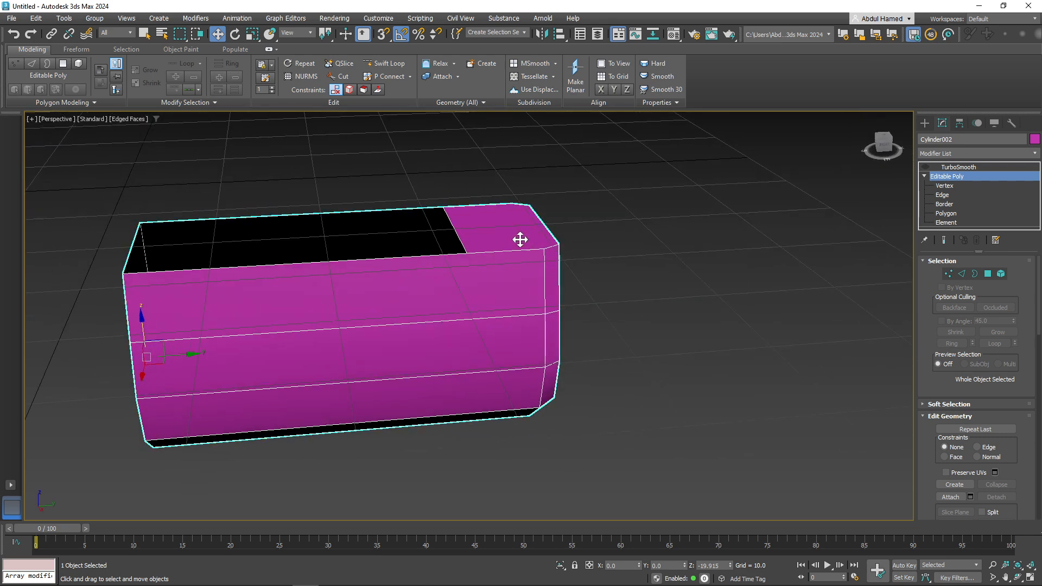
pyautogui.scroll(3, 501, 229)
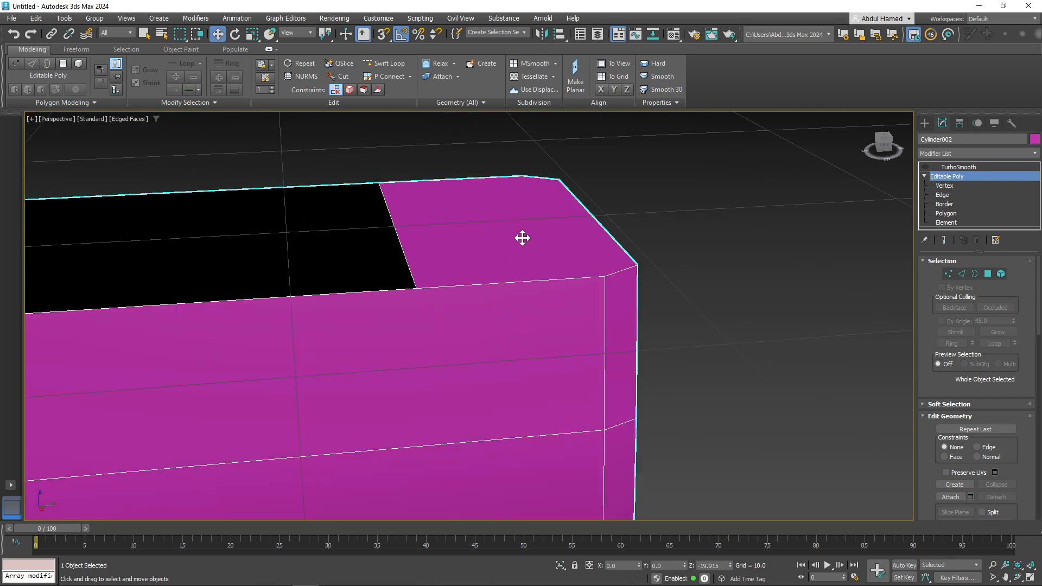
pyautogui.click(949, 213)
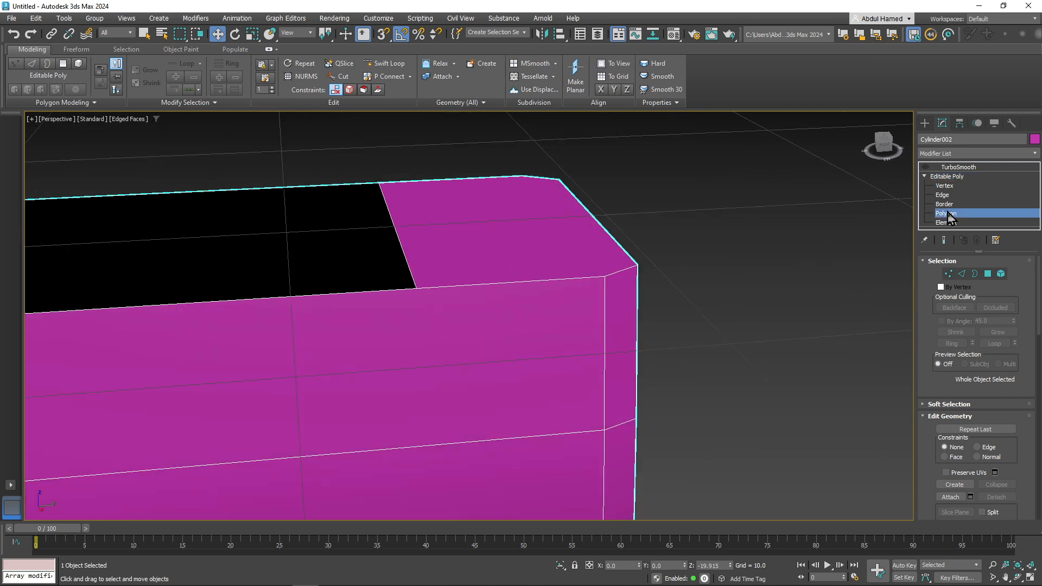
pyautogui.click(500, 257)
pyautogui.press('Delete')
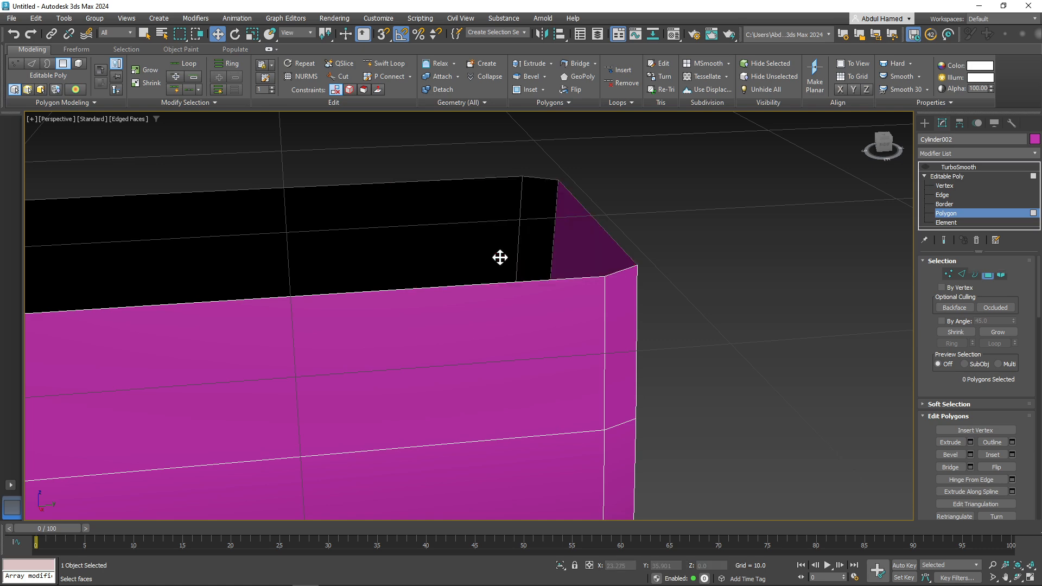
# - Turn the TurboSmooth result back on and inspect the smoothed mesh from below and above
pyautogui.scroll(-5, 530, 349)
pyautogui.keyDown('alt'); pyautogui.moveTo(530, 349); pyautogui.dragTo(489, 331, button='middle'); pyautogui.keyUp('alt')
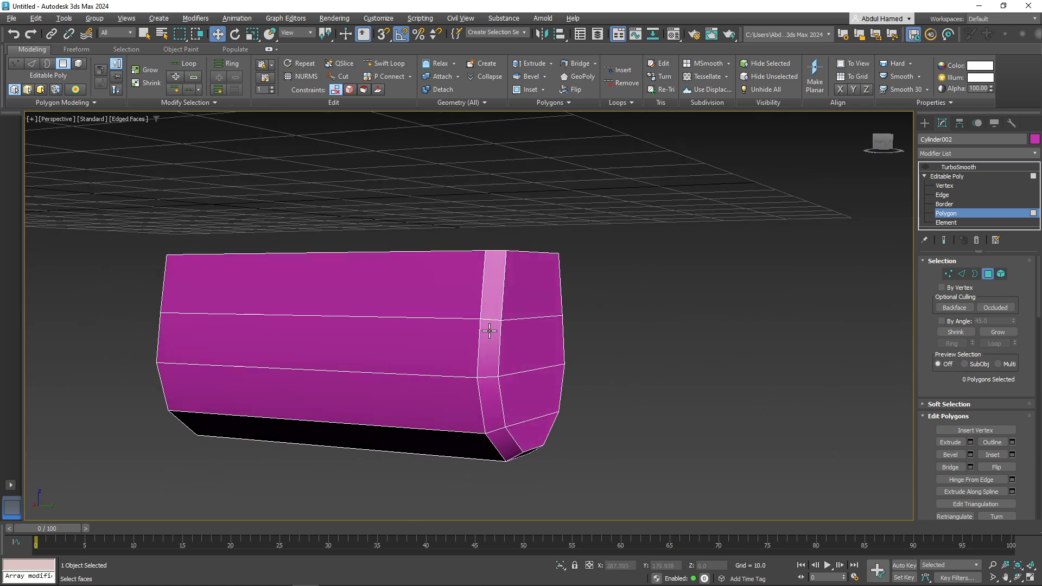
pyautogui.click(932, 176)
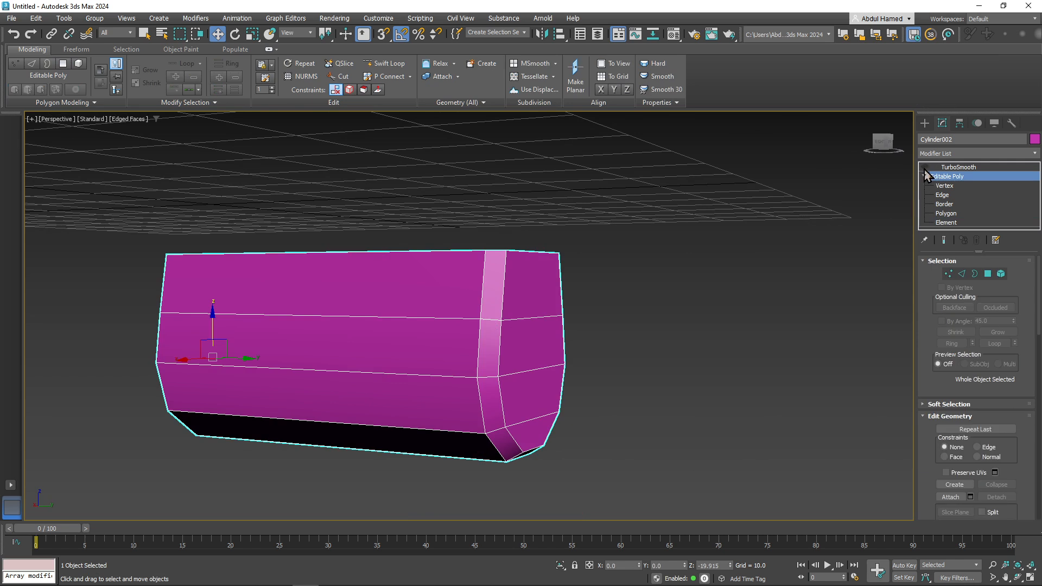
pyautogui.click(955, 167)
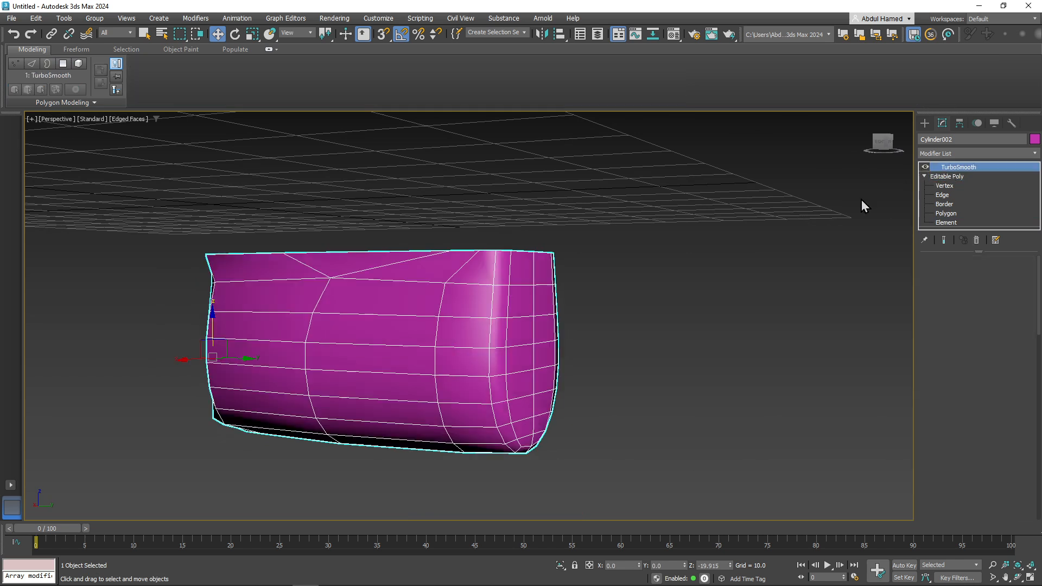
pyautogui.keyDown('alt'); pyautogui.moveTo(488, 360); pyautogui.dragTo(514, 372, button='middle'); pyautogui.keyUp('alt')
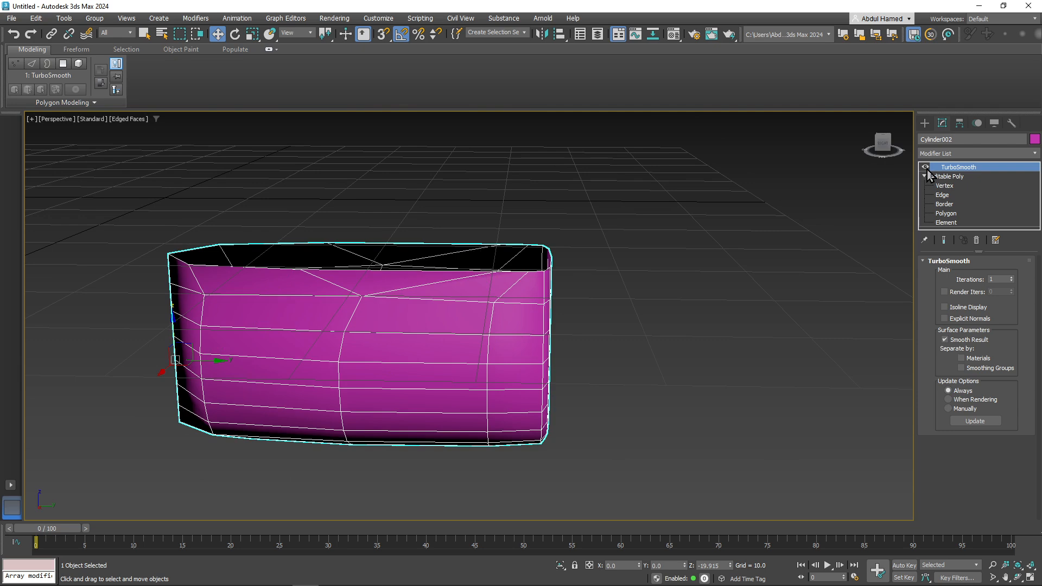
# - Turn off the TurboSmooth result and remove the two leftover vertices on the long edges of the open top
pyautogui.click(925, 167)
pyautogui.keyDown('alt'); pyautogui.moveTo(565, 263); pyautogui.dragTo(576, 265, button='middle'); pyautogui.keyUp('alt')
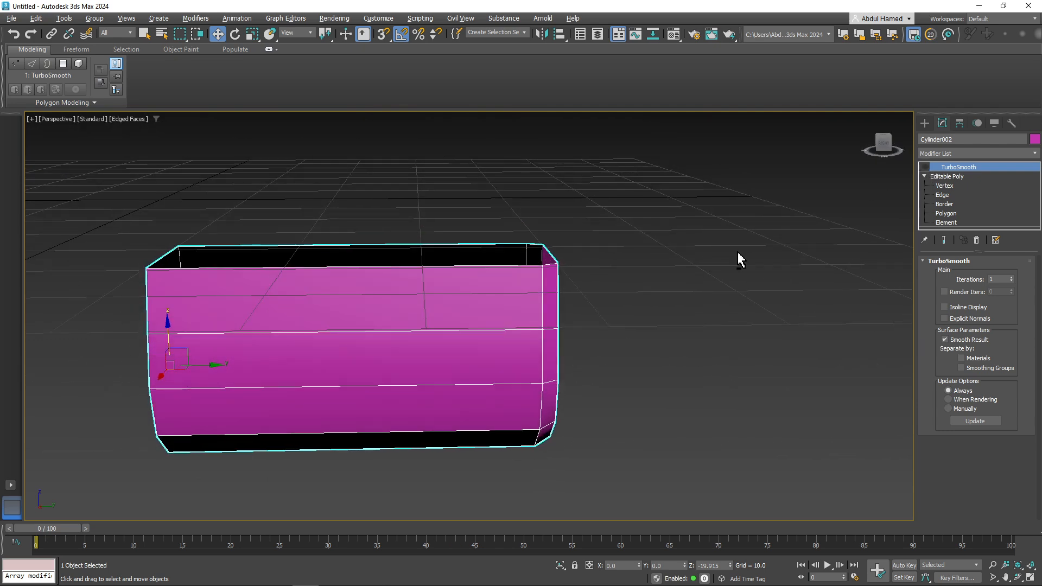
pyautogui.click(947, 186)
pyautogui.keyDown('alt'); pyautogui.moveTo(511, 323); pyautogui.dragTo(502, 319, button='middle'); pyautogui.keyUp('alt')
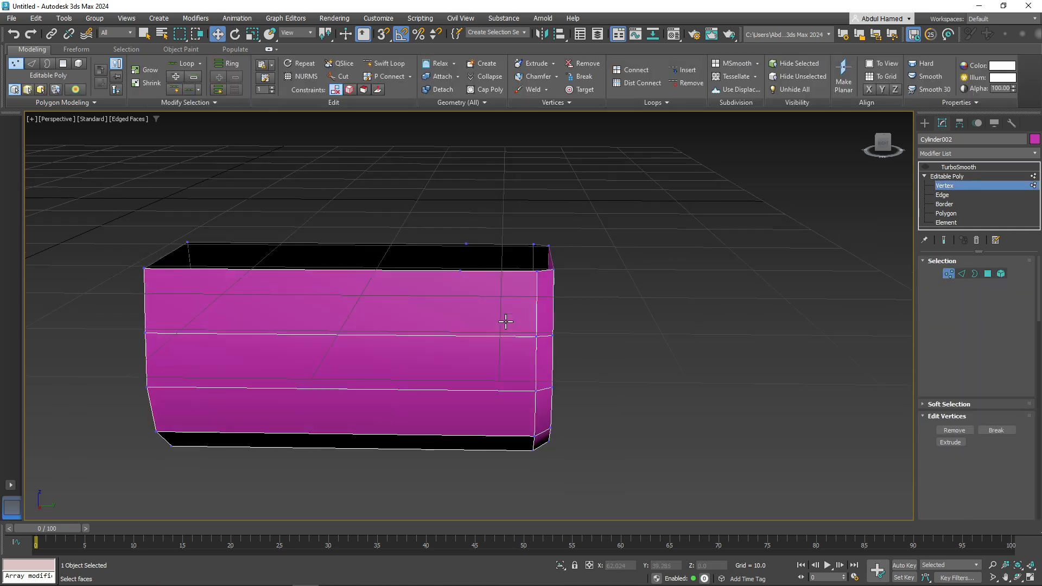
pyautogui.moveTo(486, 228); pyautogui.dragTo(442, 281)
pyautogui.keyDown('alt'); pyautogui.moveTo(442, 281); pyautogui.dragTo(454, 320, button='middle'); pyautogui.keyUp('alt')
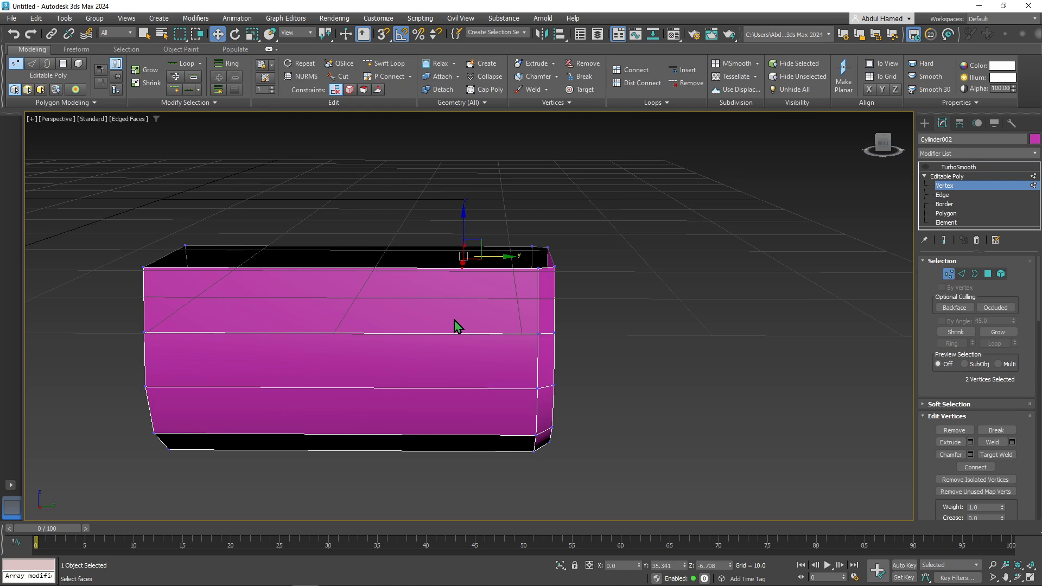
pyautogui.click(454, 319)
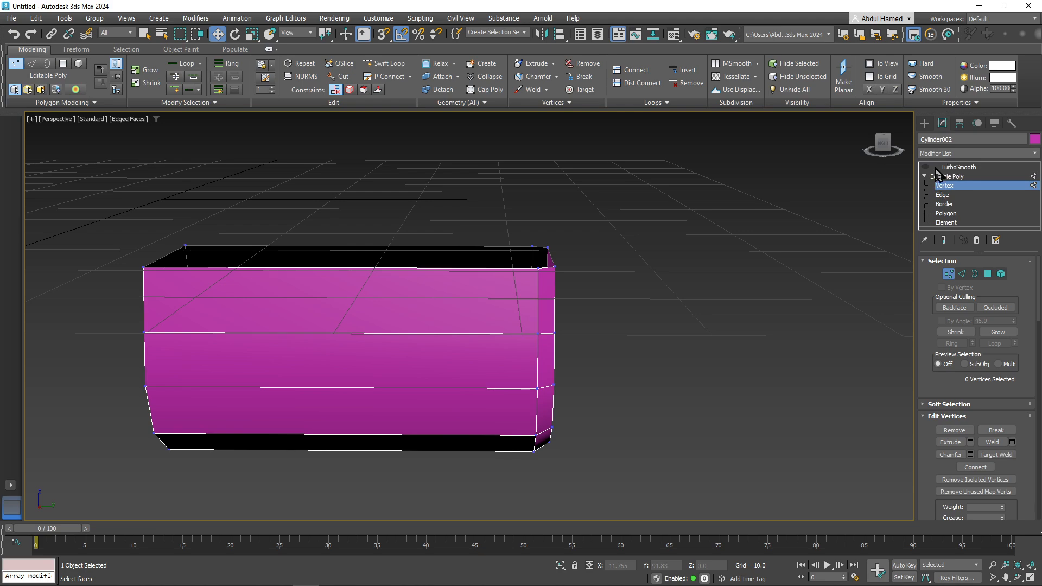
# - Turn on the TurboSmooth result and check the cleaned-up topology along the open top
pyautogui.click(955, 167)
pyautogui.click(925, 168)
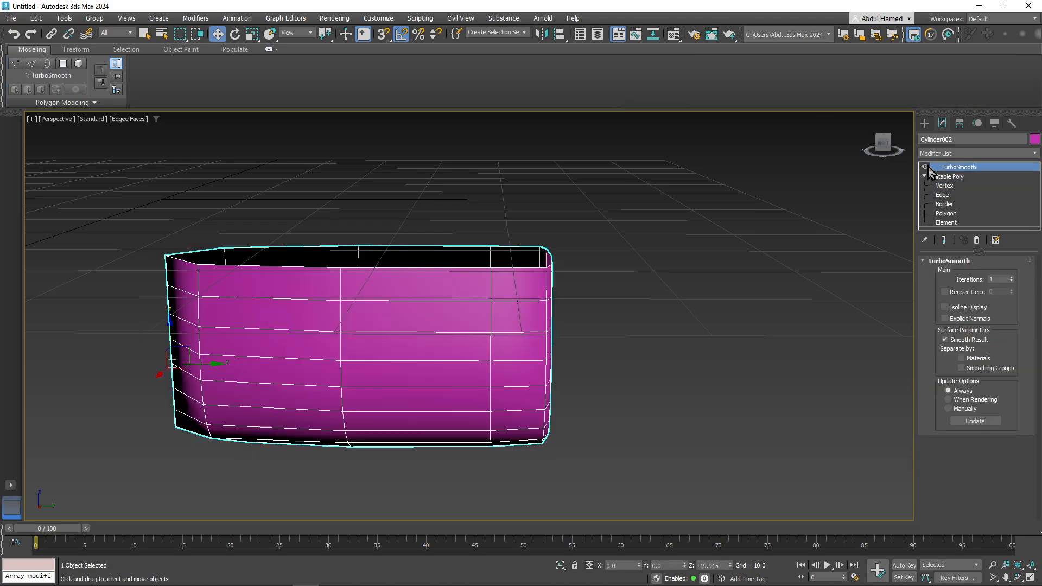
pyautogui.keyDown('alt'); pyautogui.moveTo(572, 319); pyautogui.dragTo(610, 331, button='middle'); pyautogui.keyUp('alt')
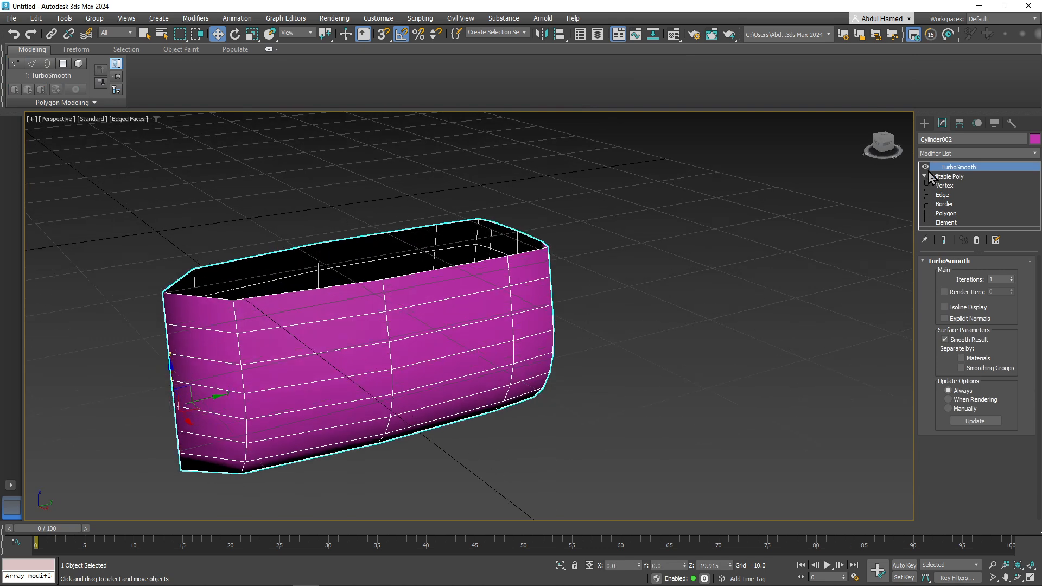
# - Turn off the TurboSmooth result and examine the corner vertices around the unchamfered end of the cylinder
pyautogui.click(926, 167)
pyautogui.keyDown('alt'); pyautogui.moveTo(502, 288); pyautogui.dragTo(365, 311, button='middle'); pyautogui.keyUp('alt')
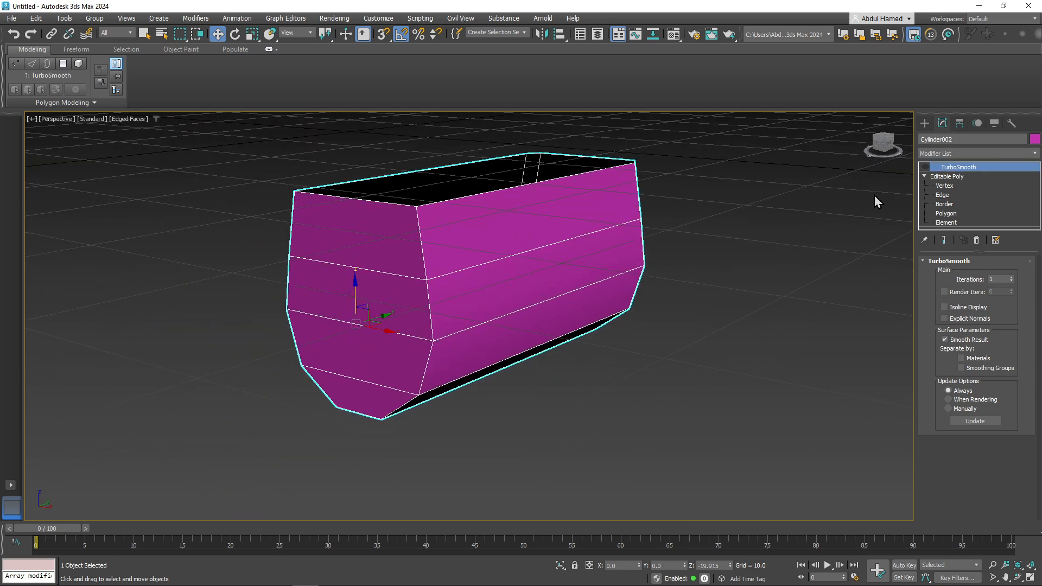
pyautogui.click(943, 186)
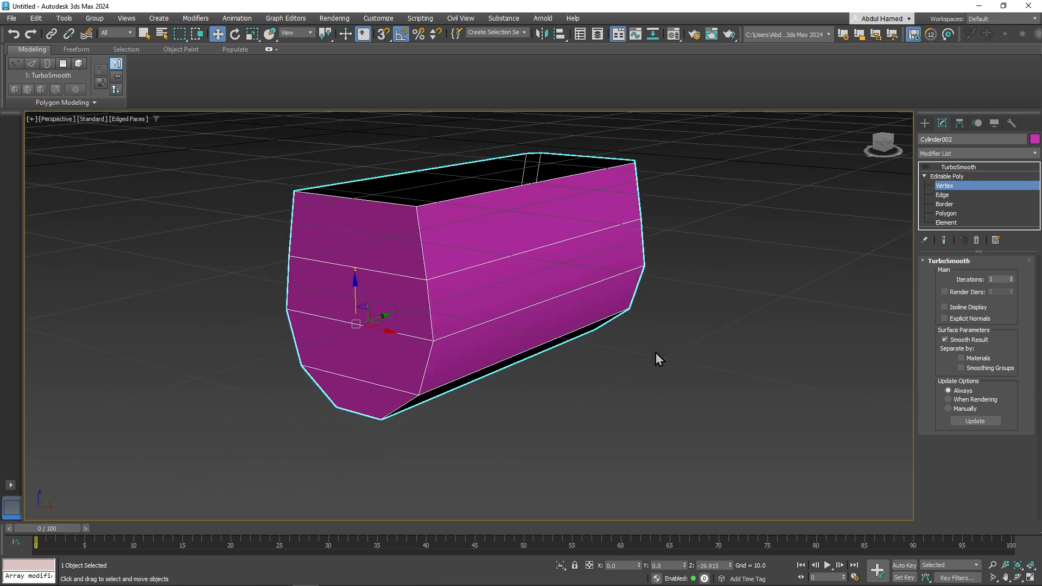
pyautogui.moveTo(519, 369)
pyautogui.keyDown('alt'); pyautogui.mouseDown(button='middle')
pyautogui.moveTo(513, 342)
pyautogui.moveTo(506, 356)
pyautogui.mouseUp(button='middle'); pyautogui.keyUp('alt')
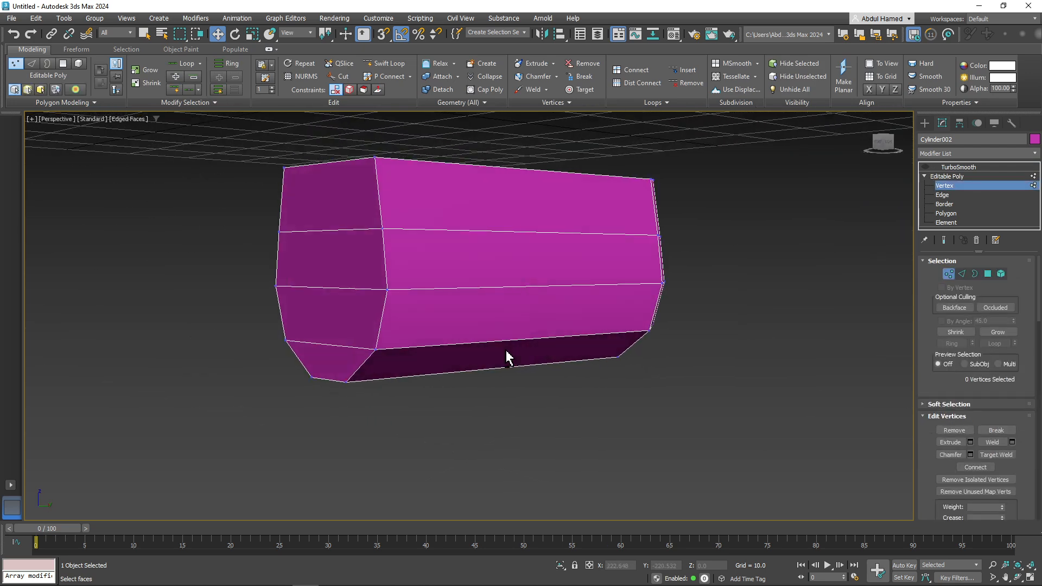
pyautogui.click(373, 351)
pyautogui.moveTo(395, 380)
pyautogui.keyDown('alt'); pyautogui.mouseDown(button='middle')
pyautogui.moveTo(411, 383)
pyautogui.moveTo(407, 369)
pyautogui.mouseUp(button='middle'); pyautogui.keyUp('alt')
pyautogui.moveTo(405, 349)
pyautogui.mouseDown()
pyautogui.moveTo(432, 344)
pyautogui.moveTo(406, 351)
pyautogui.mouseUp()
pyautogui.click(383, 295)
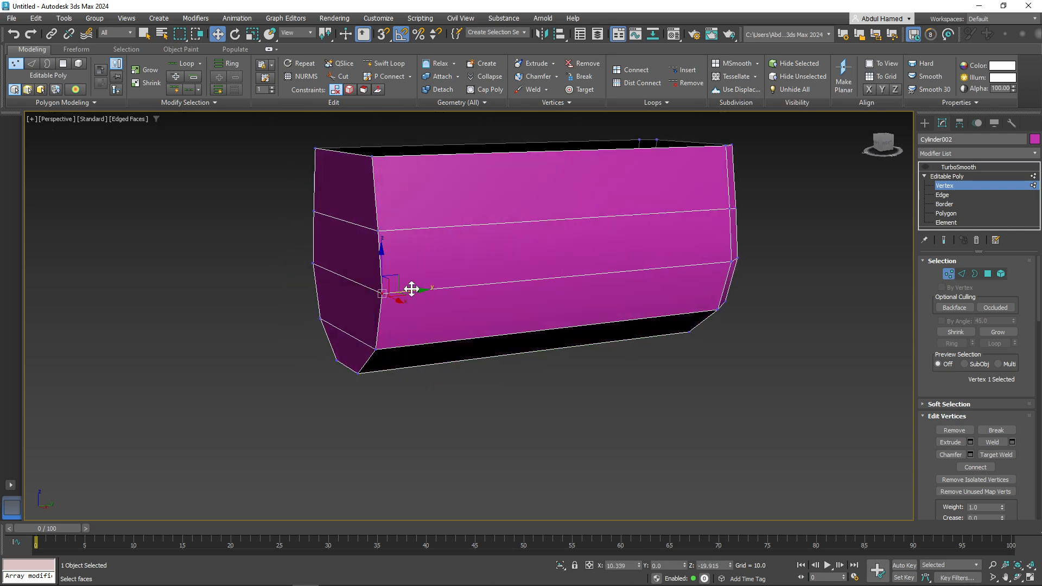
# - Leave vertex editing and turn the TurboSmooth result back on to view the unchamfered end smoothed
pyautogui.click(946, 176)
pyautogui.click(948, 167)
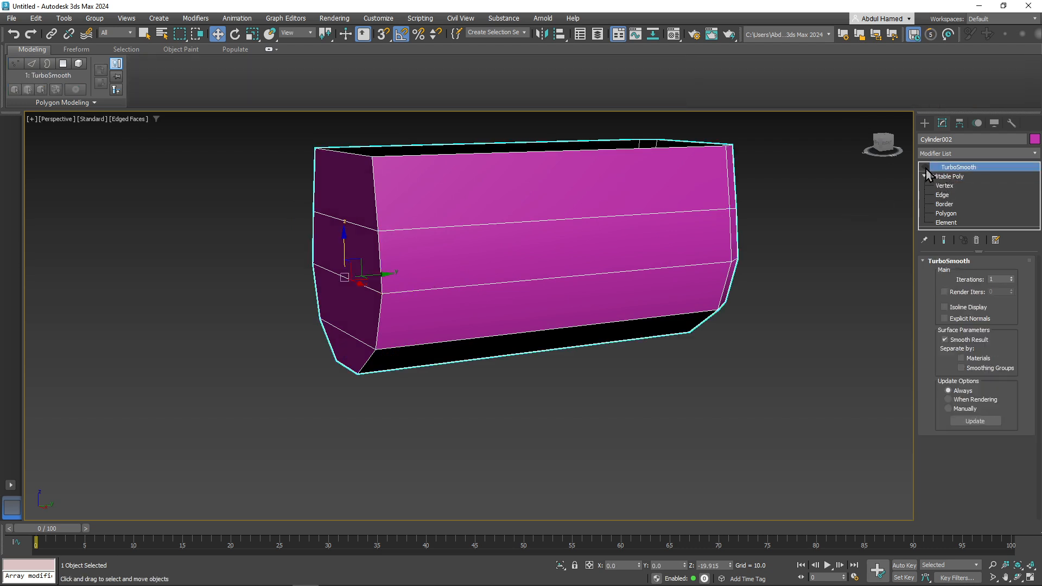
pyautogui.click(925, 167)
pyautogui.keyDown('alt'); pyautogui.moveTo(423, 178); pyautogui.dragTo(400, 305, button='middle'); pyautogui.keyUp('alt')
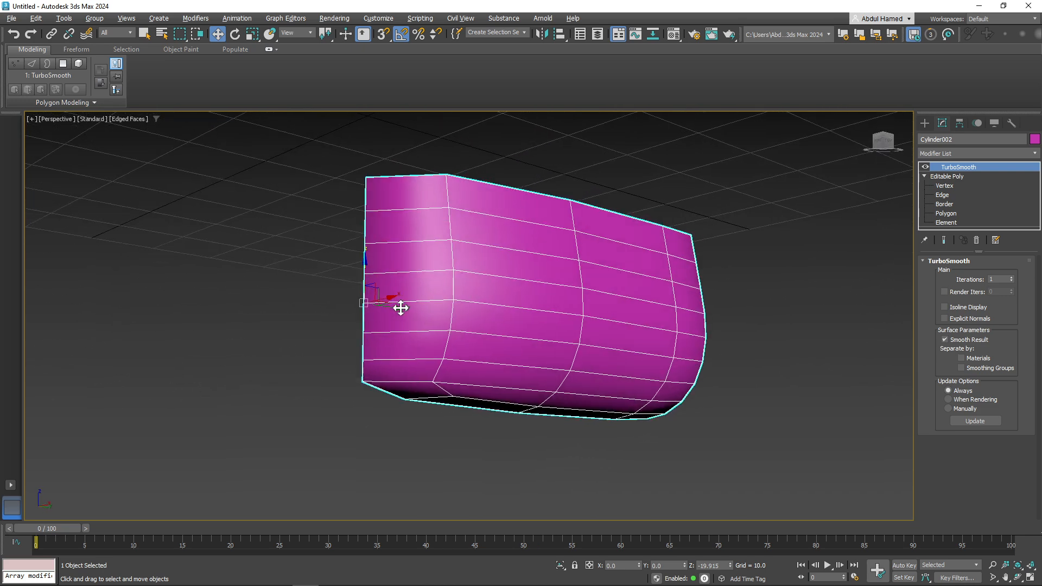
# - Try moving the lower corner vertex of the unchamfered end downward, and undo the move
pyautogui.click(943, 189)
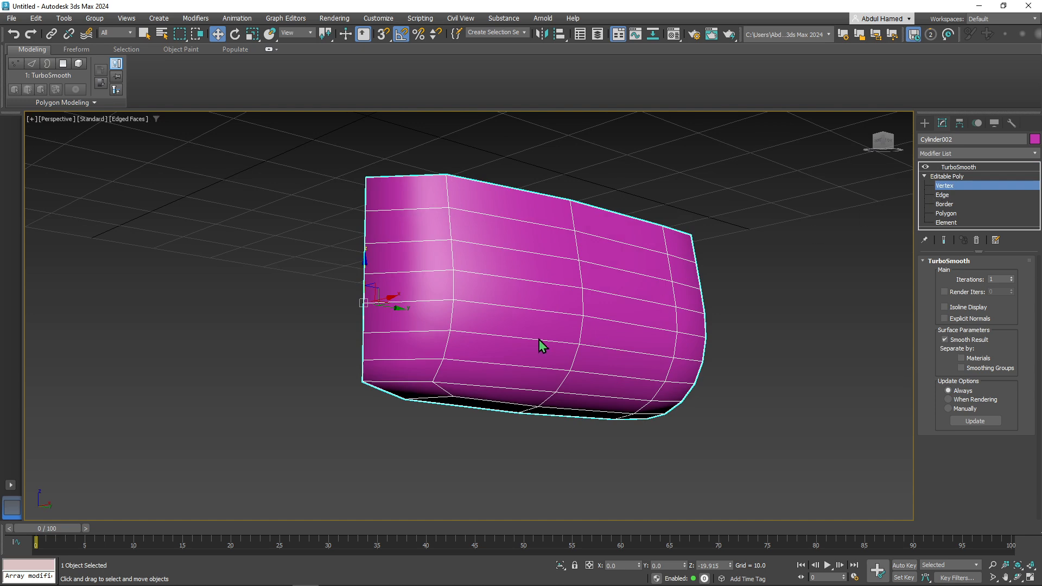
pyautogui.keyDown('alt'); pyautogui.moveTo(365, 402); pyautogui.dragTo(372, 390, button='middle'); pyautogui.keyUp('alt')
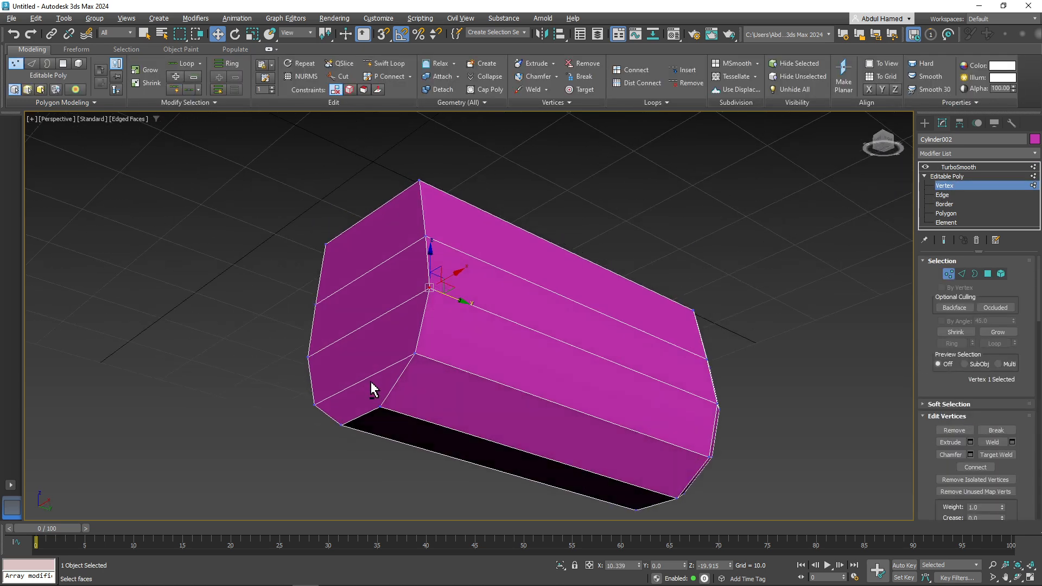
pyautogui.moveTo(376, 406)
pyautogui.mouseDown()
pyautogui.moveTo(393, 413)
pyautogui.moveTo(384, 376)
pyautogui.moveTo(386, 405)
pyautogui.mouseUp()
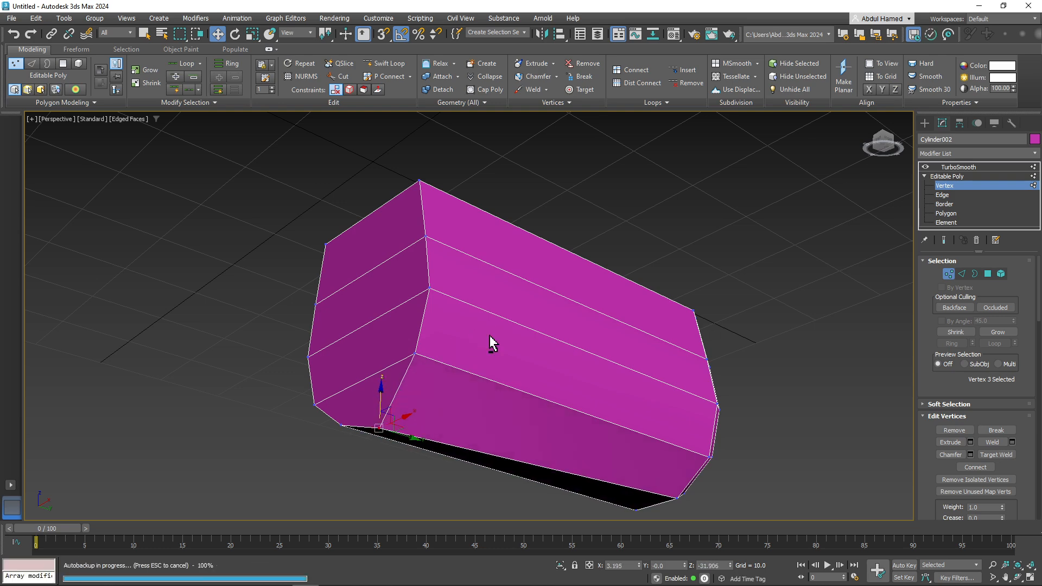
pyautogui.scroll(5, 490, 342)
pyautogui.keyDown('alt'); pyautogui.moveTo(432, 418); pyautogui.dragTo(593, 388, button='middle'); pyautogui.keyUp('alt')
pyautogui.scroll(-5, 430, 412)
pyautogui.hotkey('ctrl', 'z')
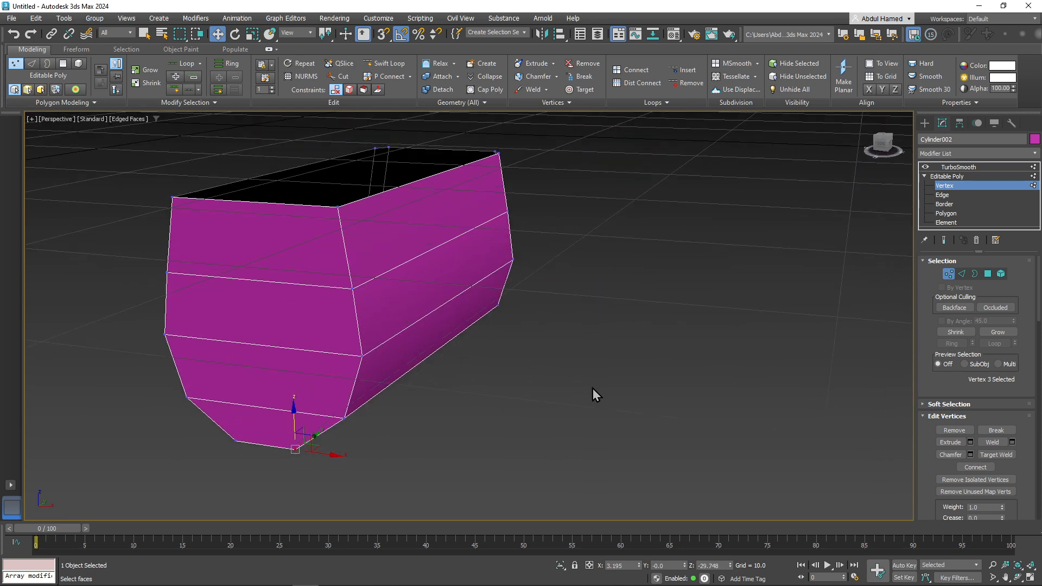
# - Switch to polygon editing and look through its options, from selection and geometry tools to smoothing groups and subdivision settings
pyautogui.click(953, 214)
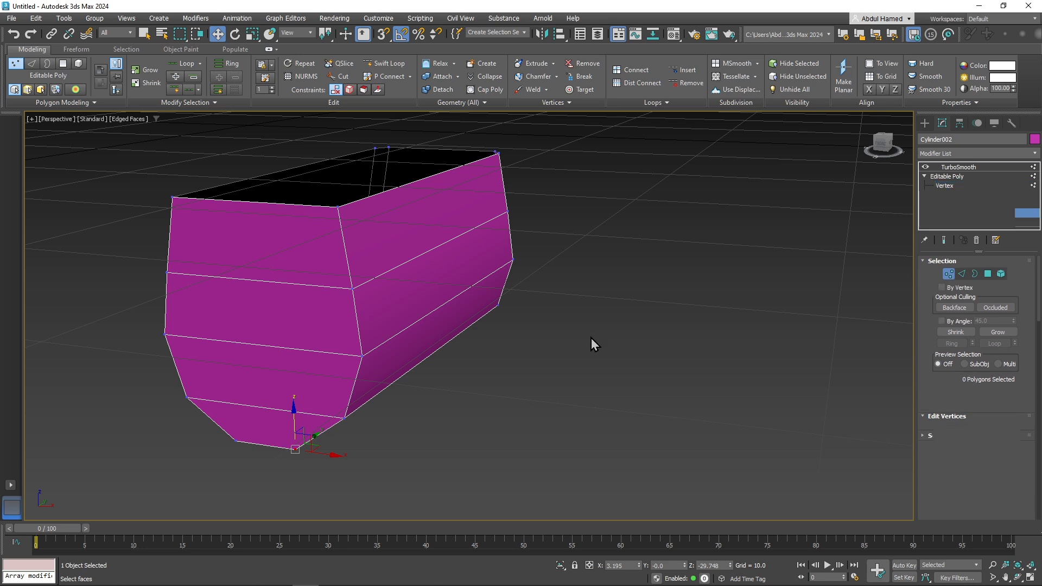
pyautogui.keyDown('alt'); pyautogui.moveTo(591, 338); pyautogui.dragTo(578, 318, button='middle'); pyautogui.keyUp('alt')
pyautogui.moveTo(1000, 418); pyautogui.dragTo(980, 291)
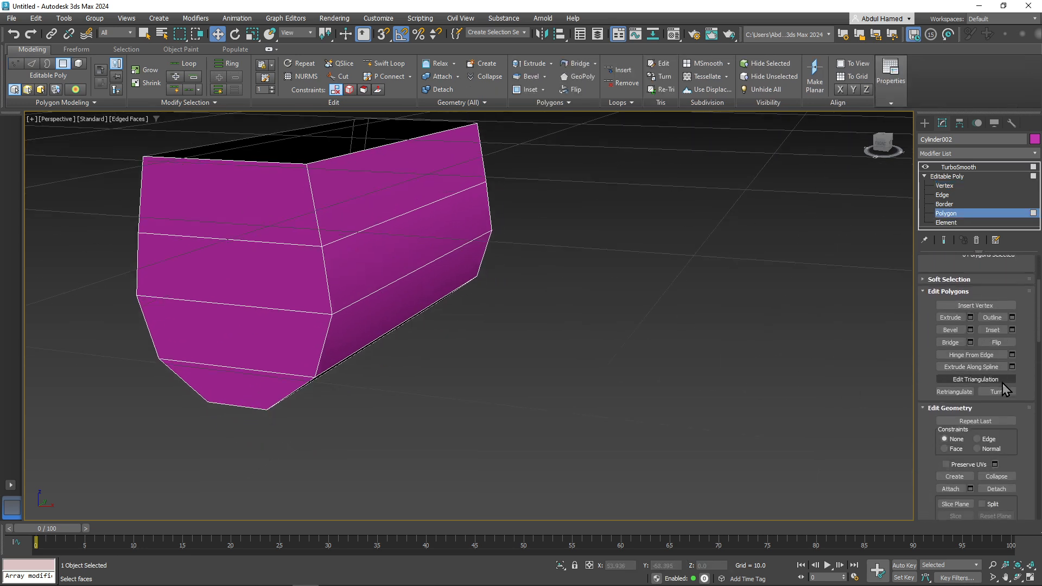
pyautogui.scroll(-2, 990, 412)
pyautogui.scroll(-3, 989, 416)
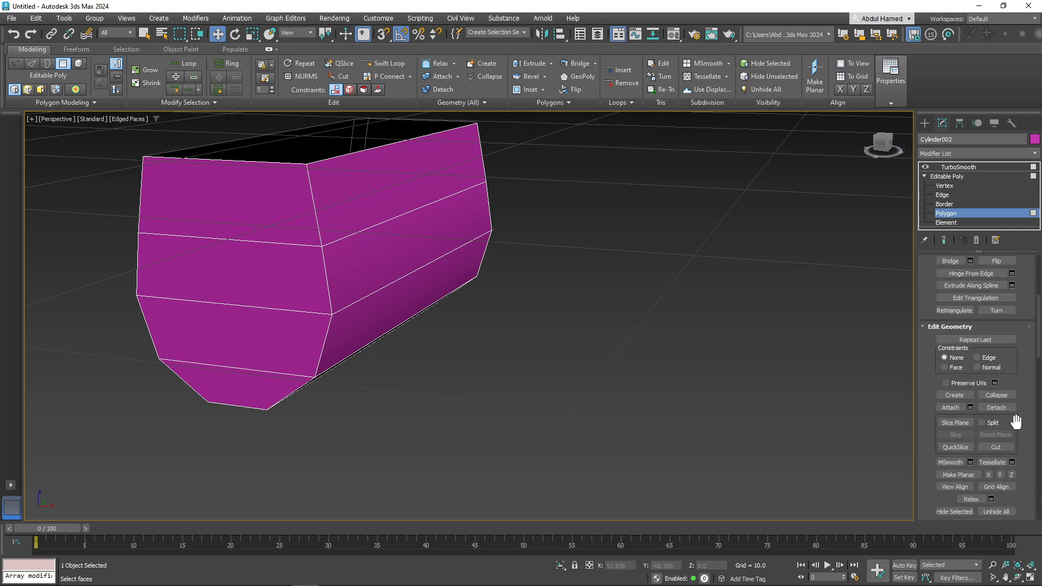
pyautogui.scroll(-6, 1016, 421)
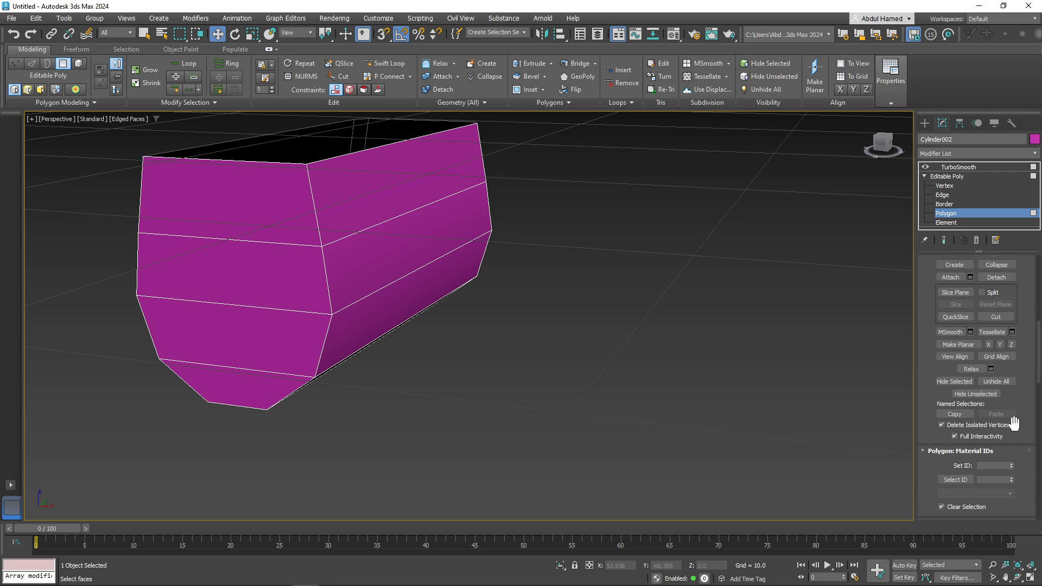
pyautogui.scroll(-1, 1013, 422)
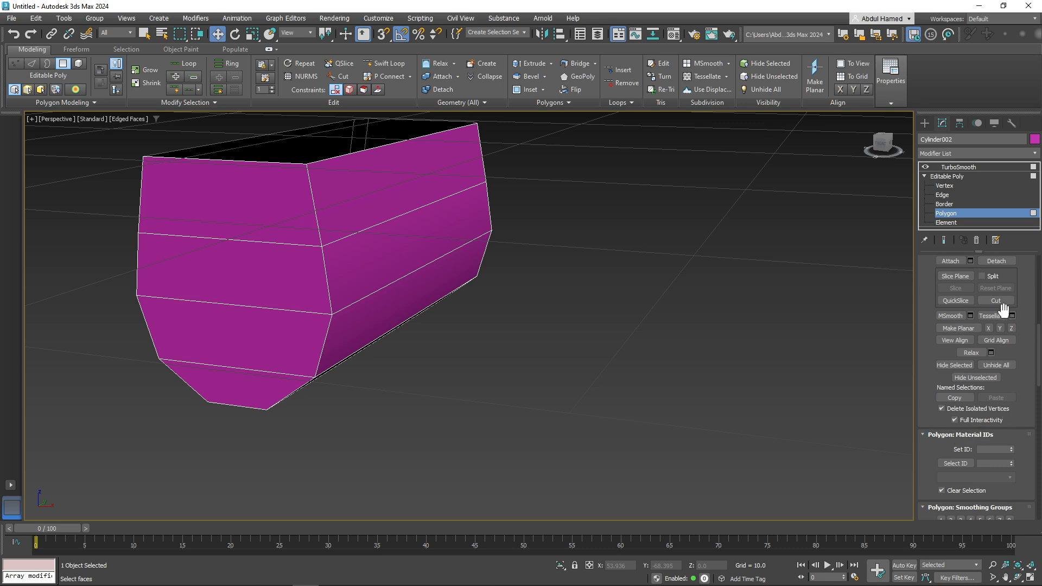
pyautogui.scroll(-3, 1031, 314)
pyautogui.scroll(7, 1013, 404)
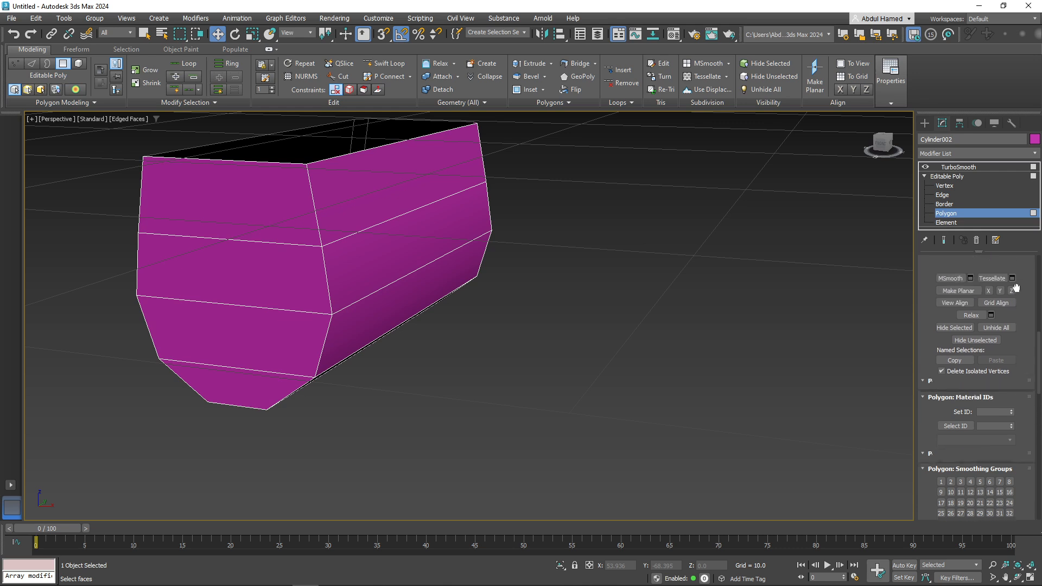
pyautogui.scroll(2, 1013, 403)
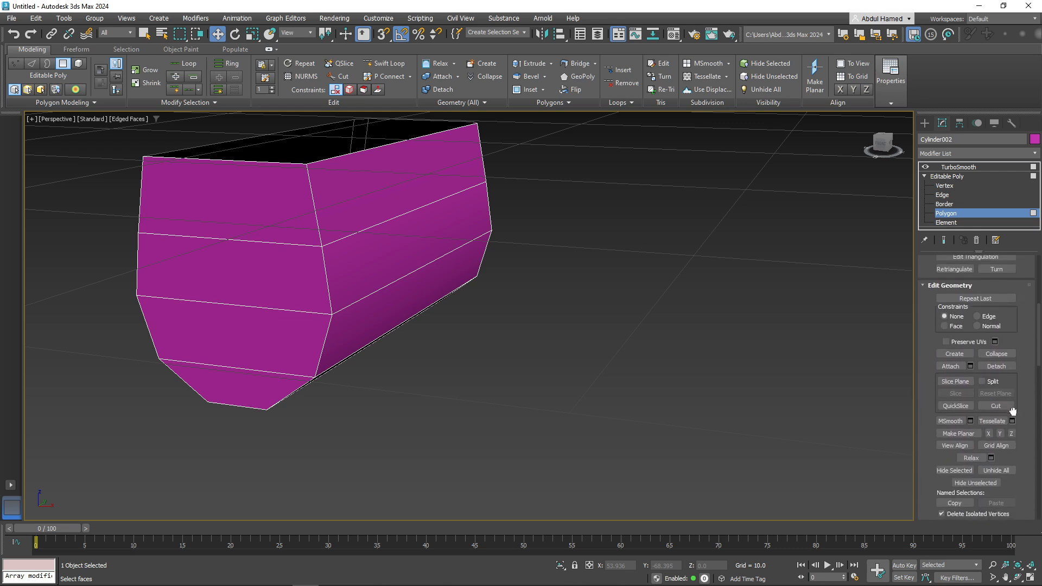
pyautogui.scroll(4, 1012, 412)
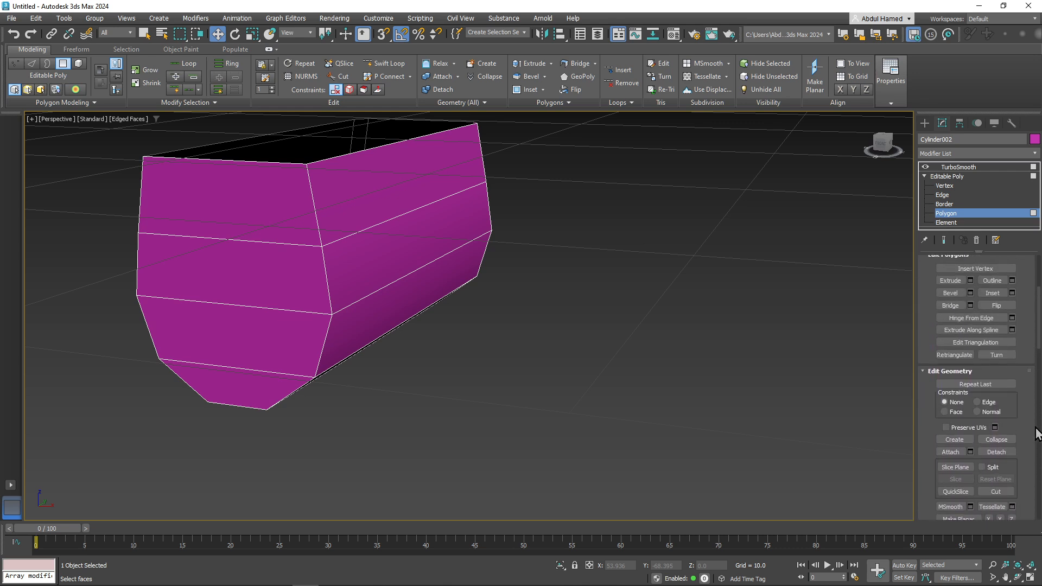
pyautogui.scroll(7, 1029, 347)
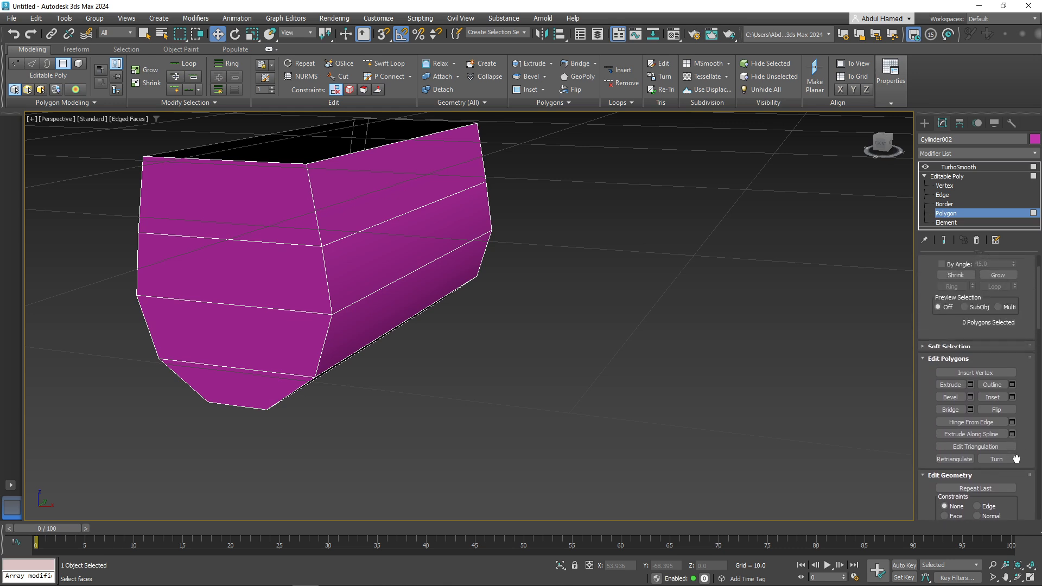
pyautogui.scroll(1, 1021, 390)
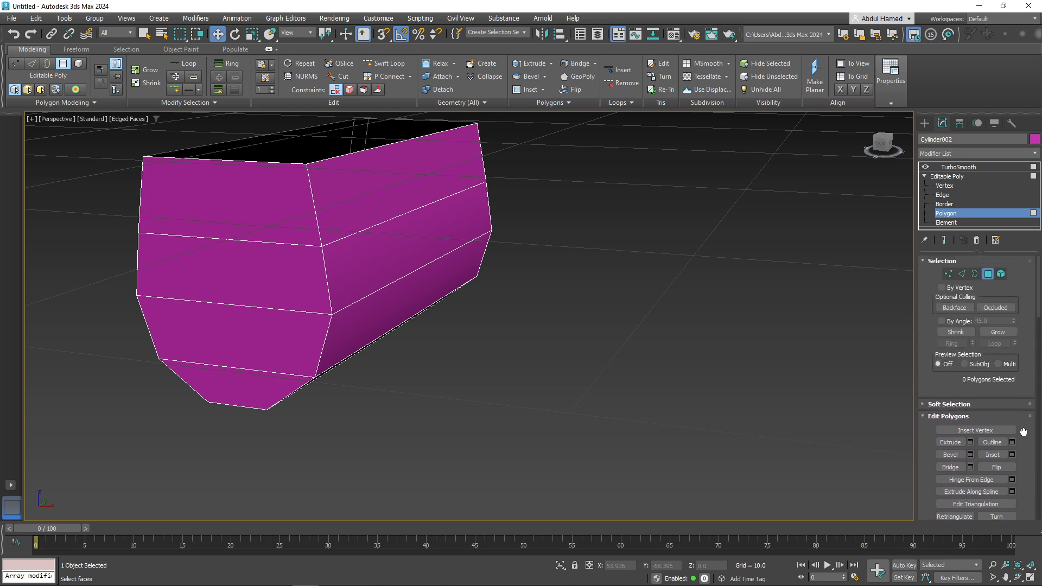
pyautogui.moveTo(1023, 432); pyautogui.dragTo(1012, 303)
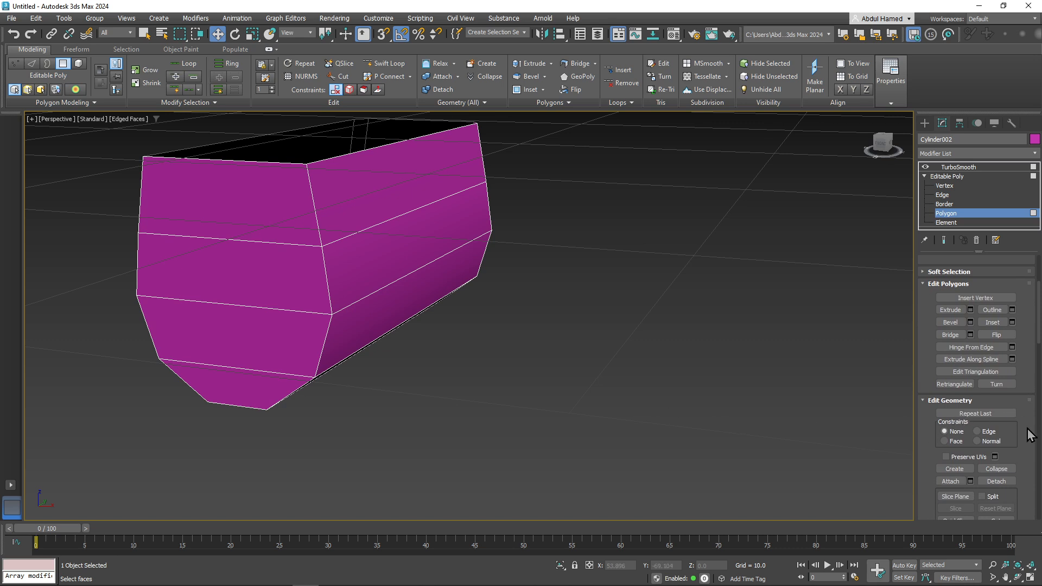
pyautogui.moveTo(1027, 434); pyautogui.dragTo(1024, 291)
pyautogui.scroll(-5, 1014, 391)
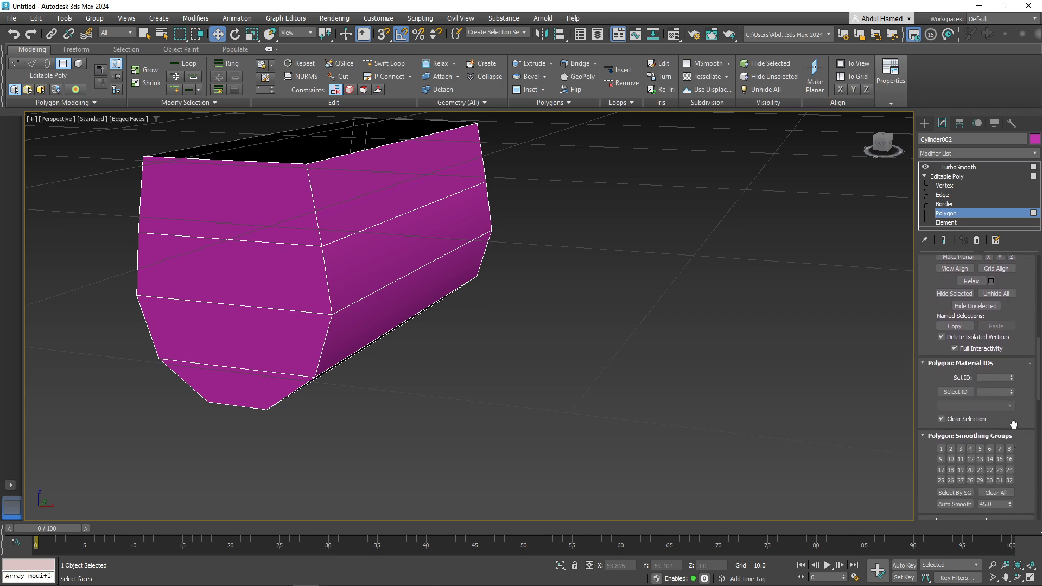
pyautogui.moveTo(1014, 422); pyautogui.dragTo(991, 259)
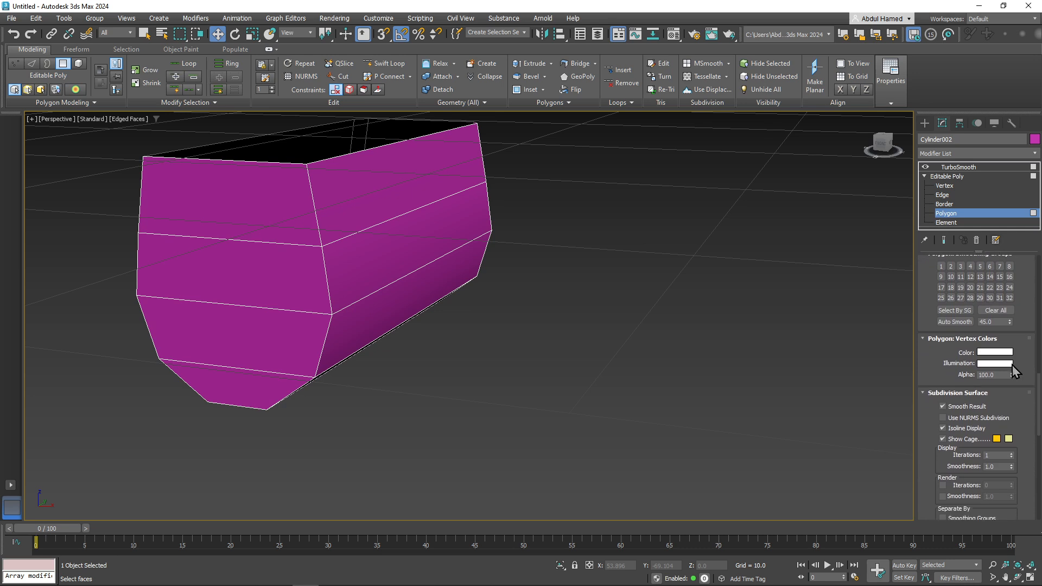
pyautogui.scroll(-5, 1002, 250)
pyautogui.scroll(-1, 1009, 282)
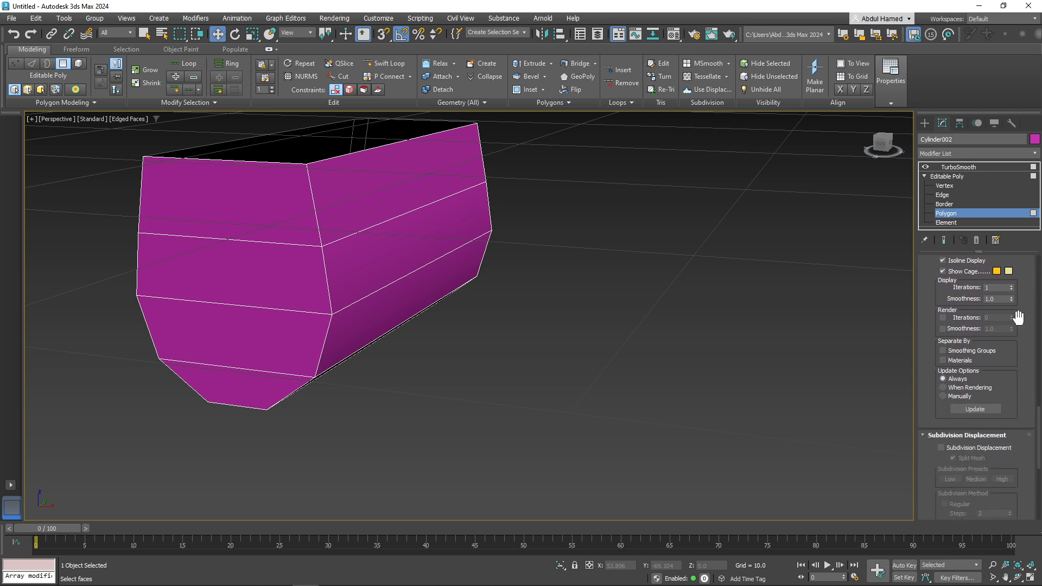
pyautogui.moveTo(1027, 437)
pyautogui.mouseDown()
pyautogui.moveTo(993, 377)
pyautogui.moveTo(1014, 147)
pyautogui.moveTo(1014, 504)
pyautogui.mouseUp()
pyautogui.scroll(12, 1012, 398)
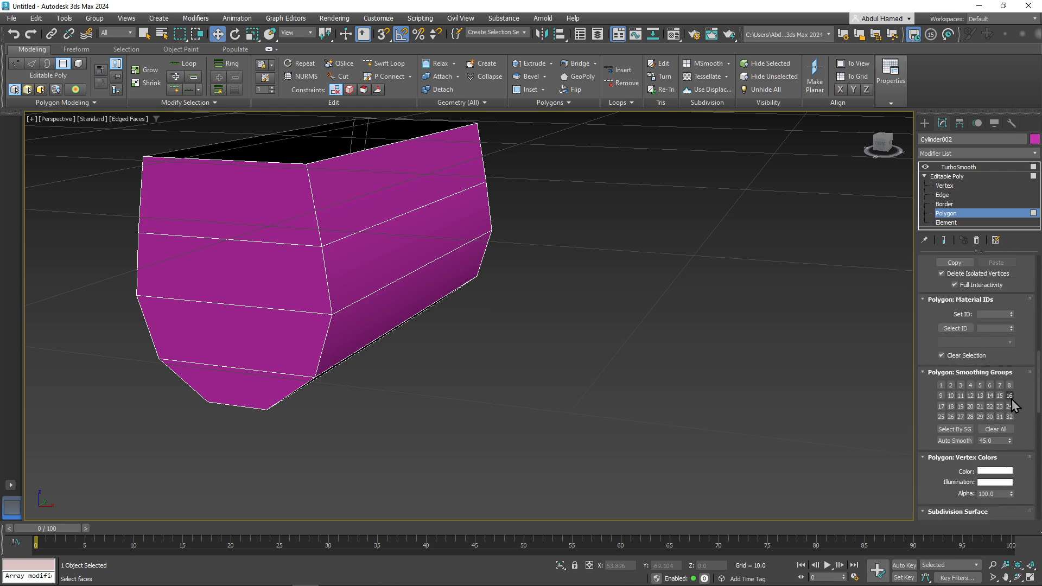
pyautogui.scroll(4, 1010, 393)
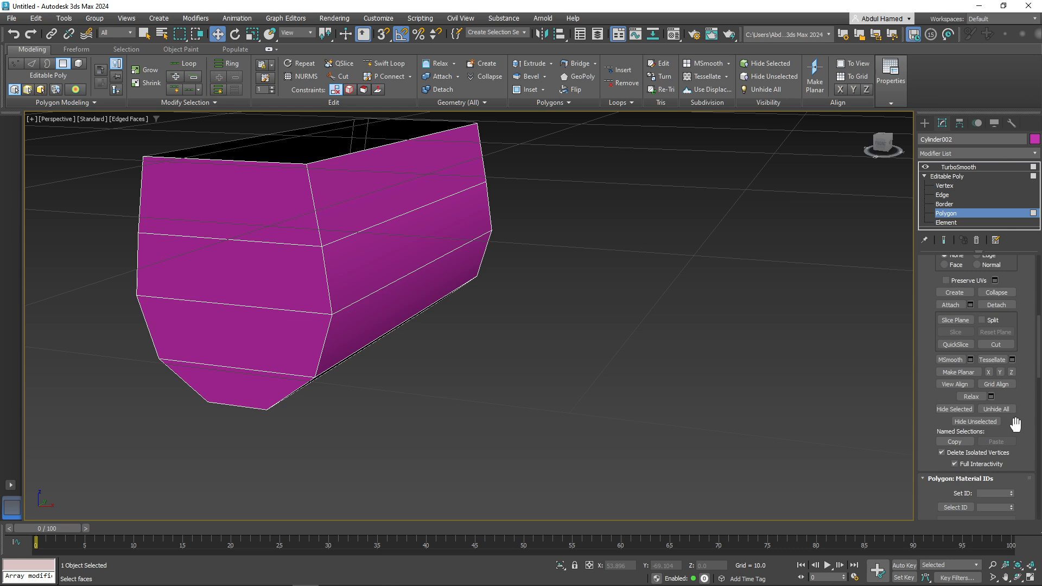
pyautogui.moveTo(1014, 424); pyautogui.dragTo(1024, 486)
pyautogui.moveTo(1024, 345); pyautogui.dragTo(1025, 511)
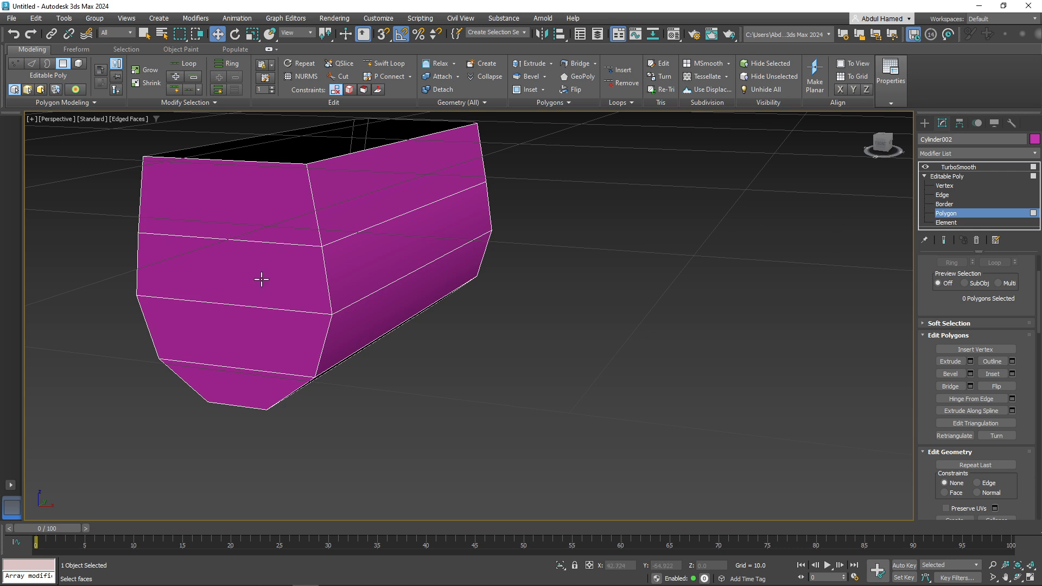
# - Select the four polygons closing the unchamfered end and show the TurboSmooth result over the editing cage
pyautogui.click(282, 230)
pyautogui.keyDown('ctrl'); pyautogui.click(266, 270); pyautogui.keyUp('ctrl')
pyautogui.keyDown('ctrl'); pyautogui.click(242, 324); pyautogui.keyUp('ctrl')
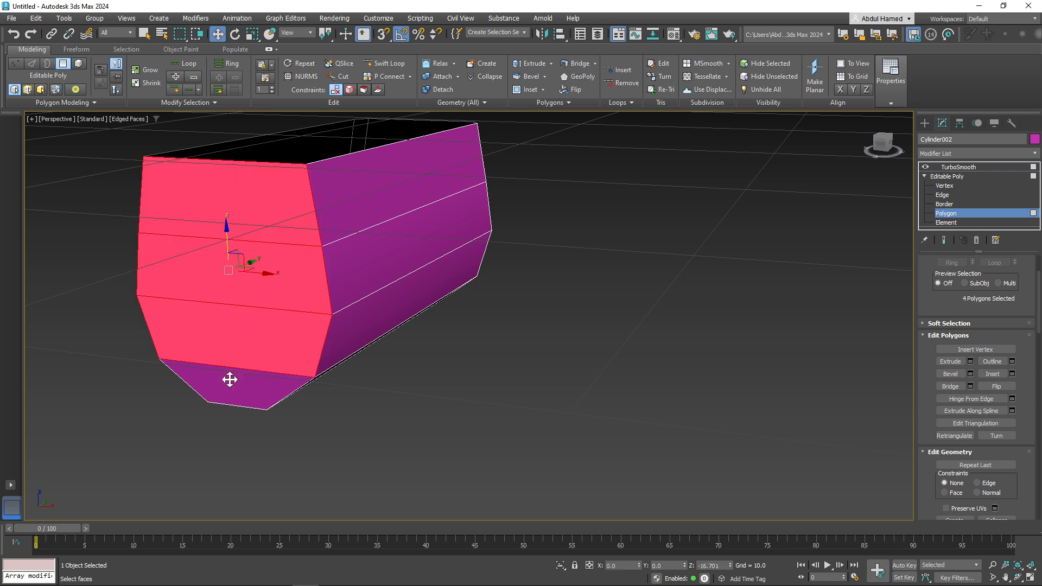
pyautogui.click(950, 187)
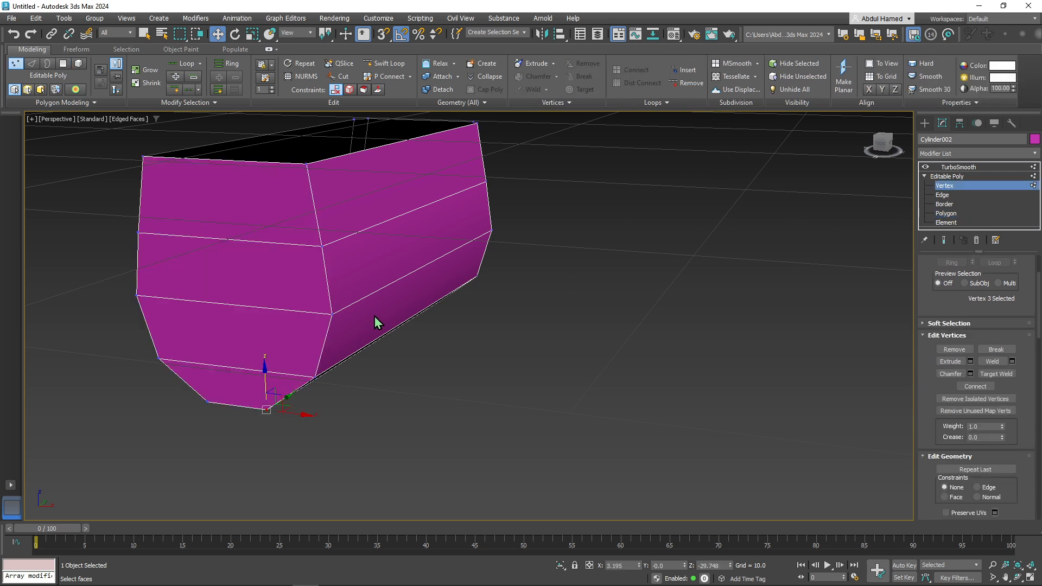
pyautogui.keyDown('alt'); pyautogui.moveTo(374, 321); pyautogui.dragTo(486, 347, button='middle'); pyautogui.keyUp('alt')
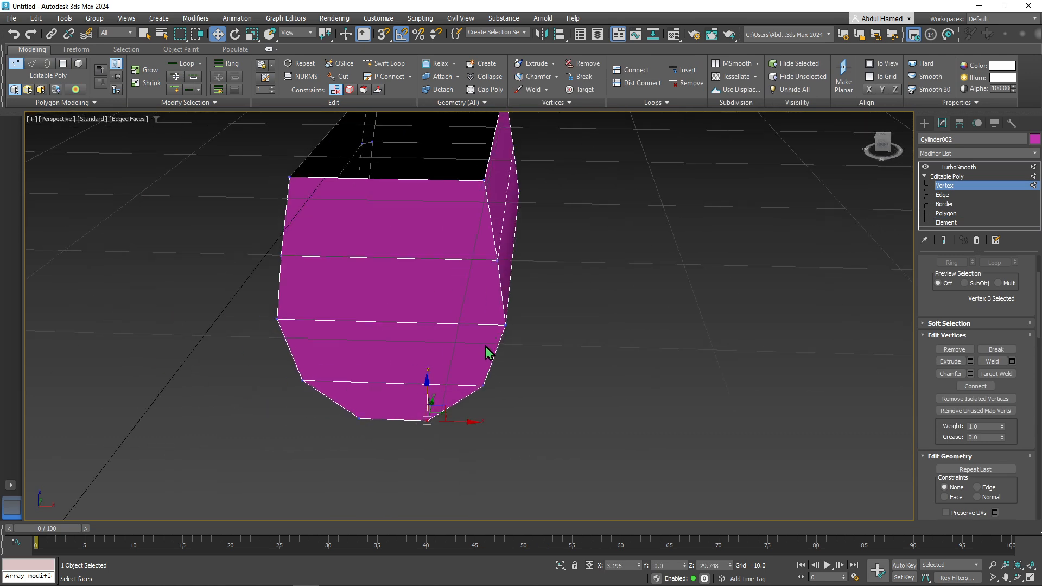
pyautogui.click(961, 212)
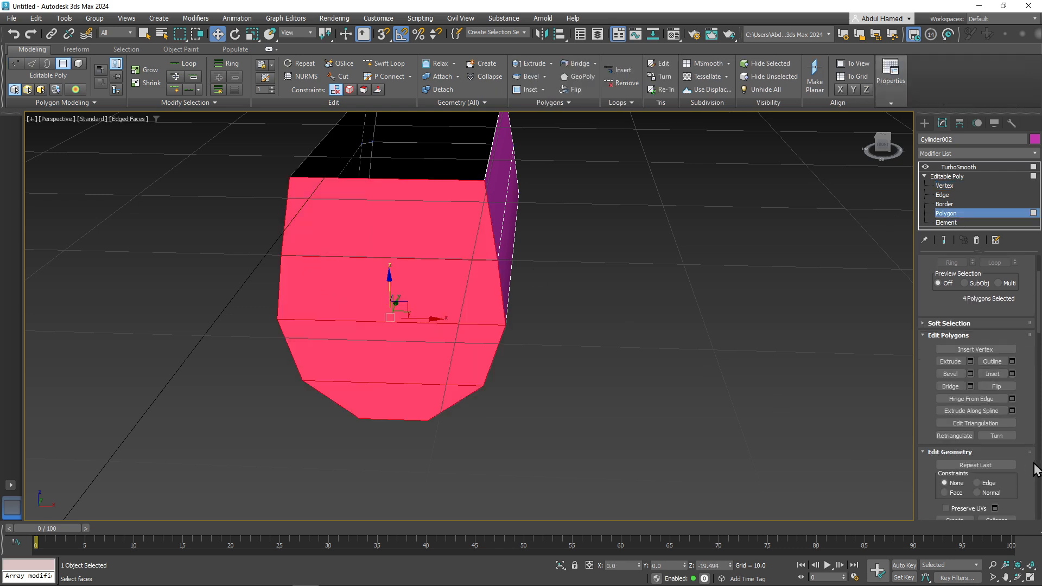
pyautogui.click(943, 240)
pyautogui.keyDown('alt'); pyautogui.moveTo(537, 368); pyautogui.dragTo(496, 367, button='middle'); pyautogui.keyUp('alt')
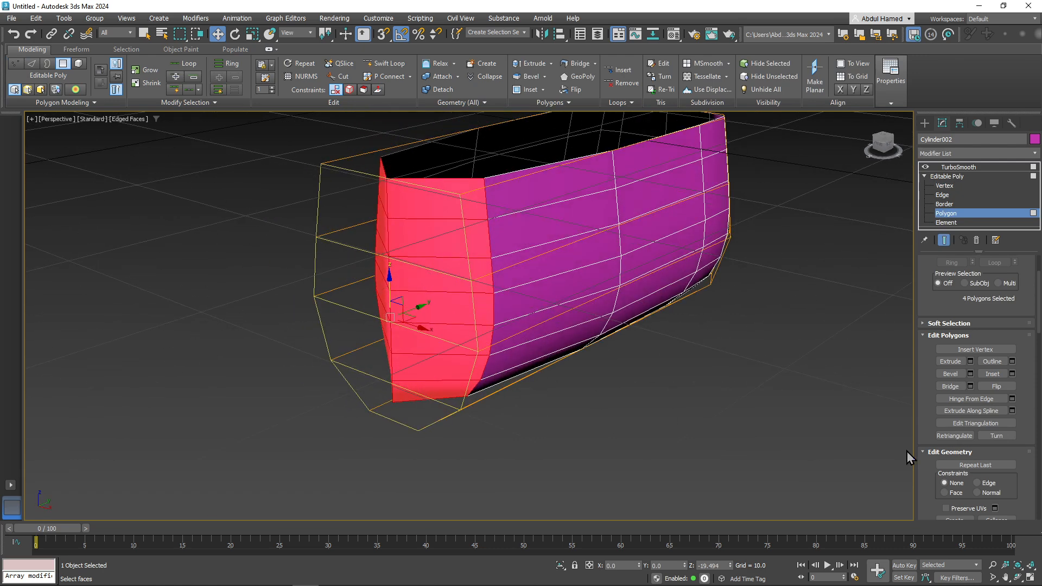
# - Try flipping the normals of the four end polygons, and undo the flip
pyautogui.click(1008, 387)
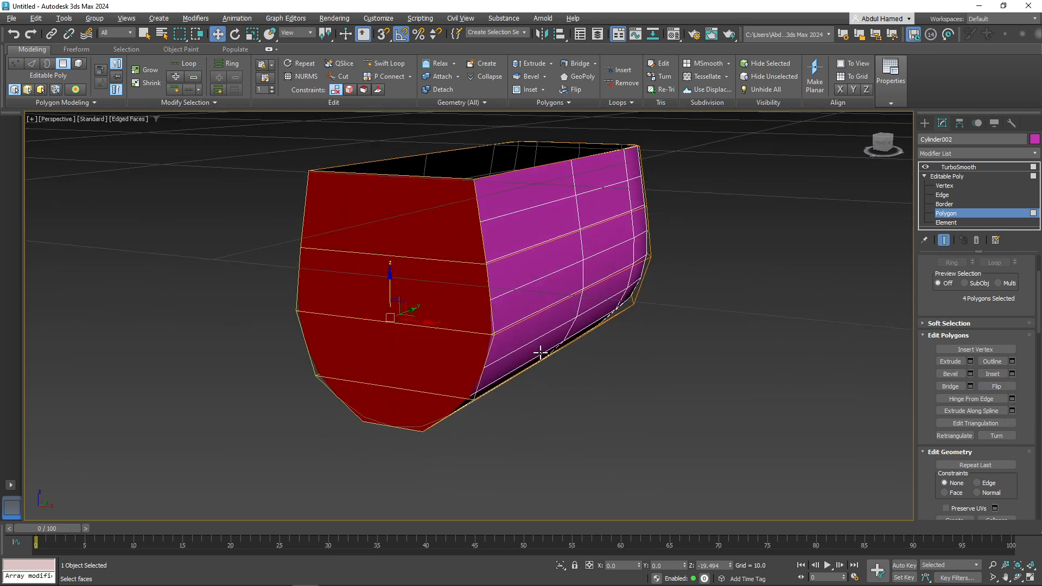
pyautogui.click(561, 367)
pyautogui.keyDown('alt'); pyautogui.moveTo(561, 368); pyautogui.dragTo(548, 396, button='middle'); pyautogui.keyUp('alt')
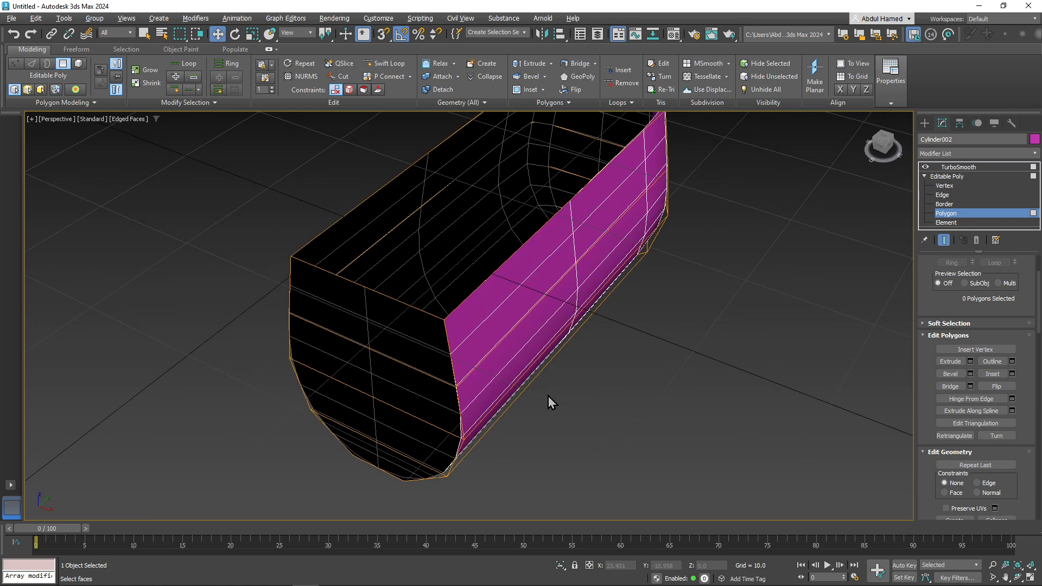
pyautogui.click(437, 365)
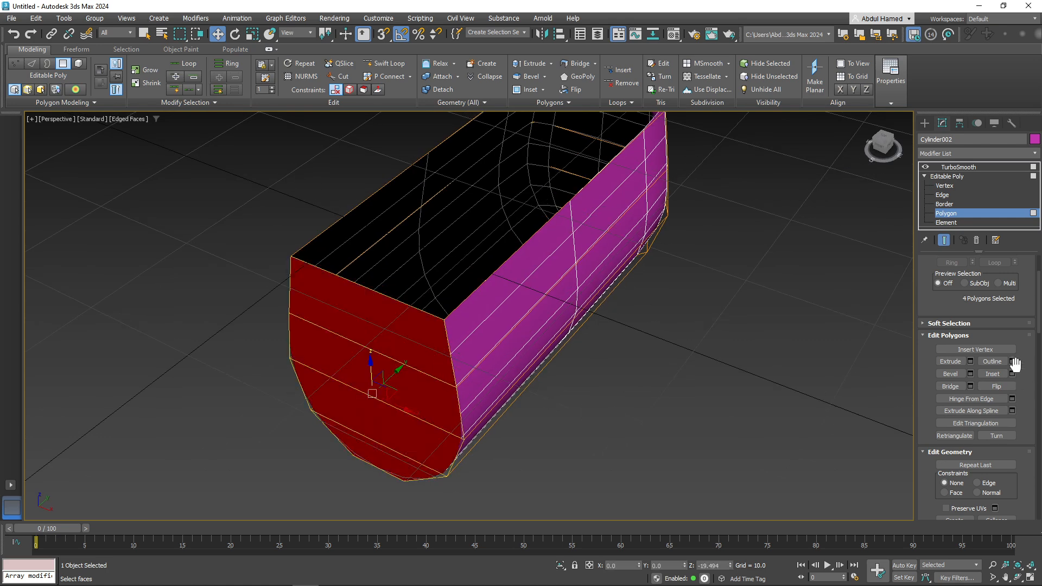
pyautogui.hotkey('ctrl', 'z')
pyautogui.keyDown('alt'); pyautogui.moveTo(540, 419); pyautogui.dragTo(482, 374, button='middle'); pyautogui.keyUp('alt')
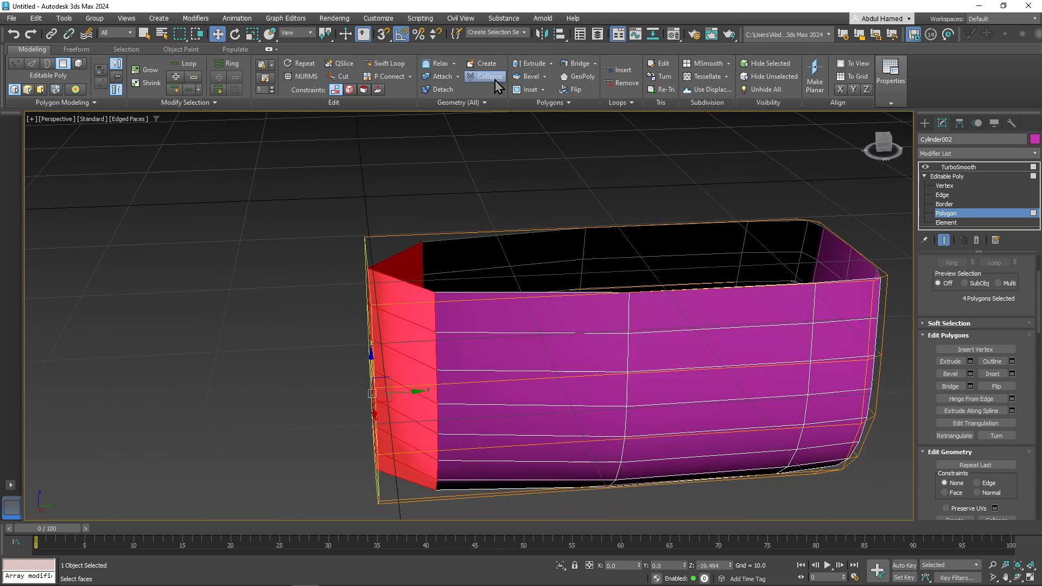
# - Insert an edge loop close to the unchamfered end with Swift Loop and turn TurboSmooth off to check the loop
pyautogui.click(384, 63)
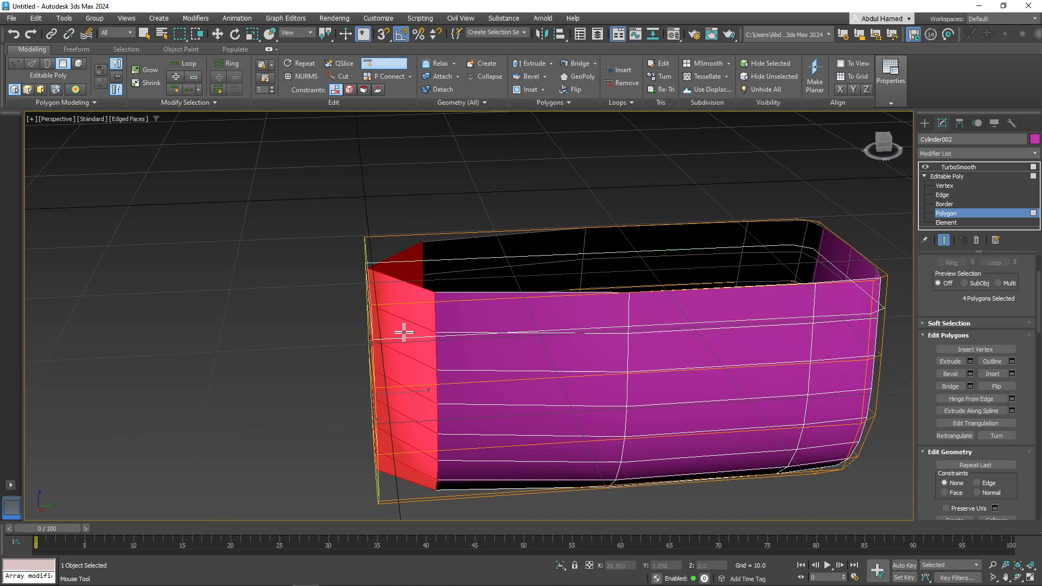
pyautogui.click(404, 307)
pyautogui.keyDown('alt'); pyautogui.moveTo(404, 307); pyautogui.dragTo(449, 363, button='middle'); pyautogui.keyUp('alt')
pyautogui.click(925, 167)
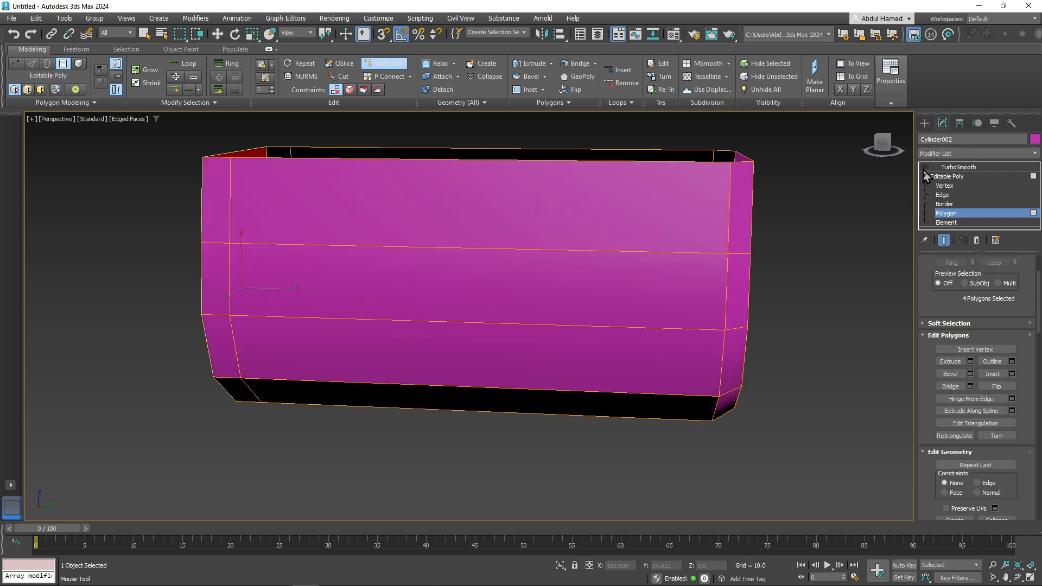
pyautogui.keyDown('alt'); pyautogui.moveTo(670, 270); pyautogui.dragTo(349, 310, button='middle'); pyautogui.keyUp('alt')
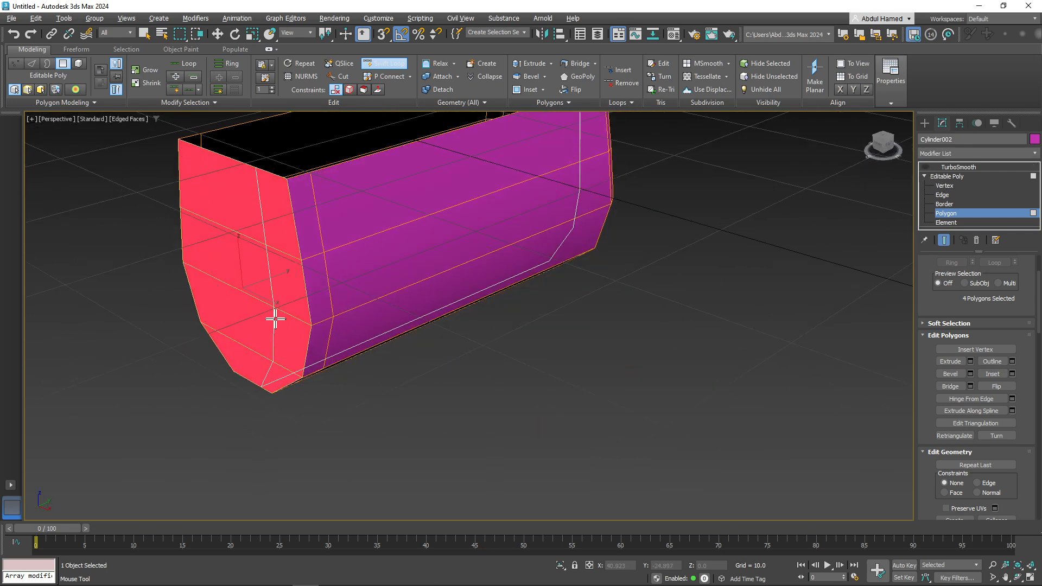
pyautogui.keyDown('alt'); pyautogui.moveTo(274, 288); pyautogui.dragTo(833, 172, button='middle'); pyautogui.keyUp('alt')
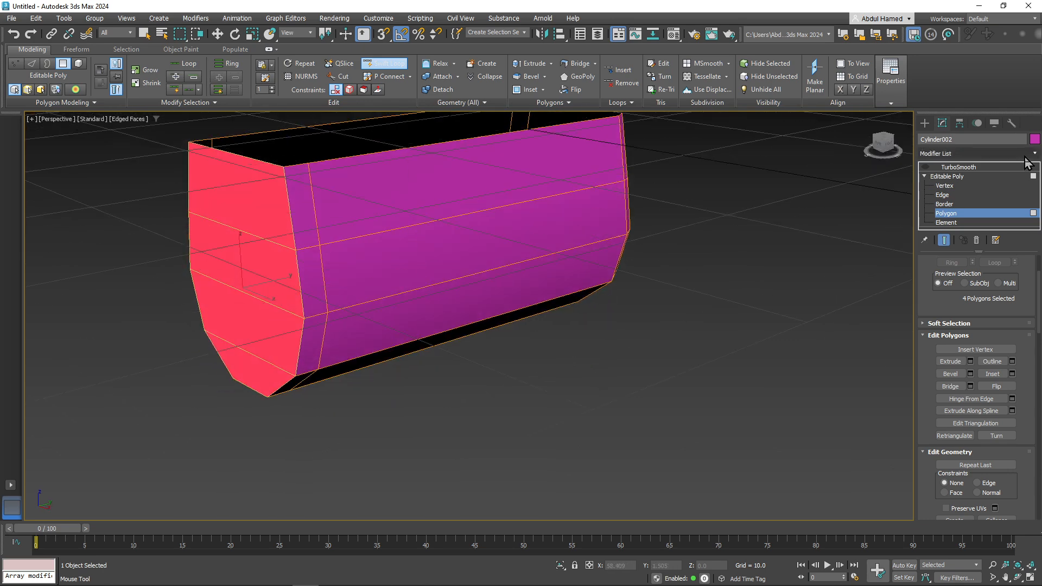
pyautogui.keyDown('alt'); pyautogui.moveTo(736, 378); pyautogui.dragTo(678, 379, button='middle'); pyautogui.keyUp('alt')
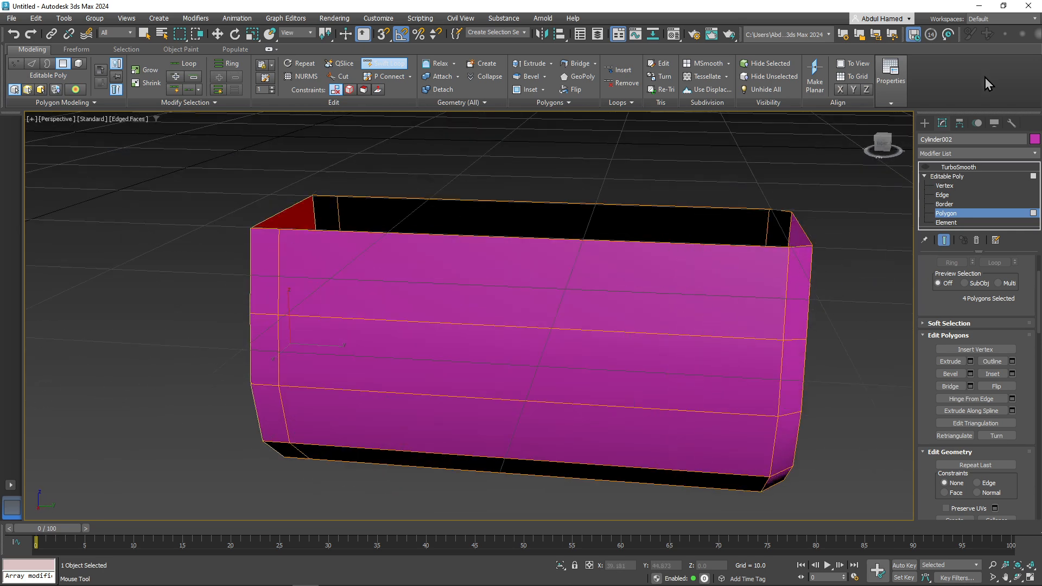
# - Undo the edge loop near the unchamfered end and turn TurboSmooth back on to inspect the smoothed shape
pyautogui.click(411, 265)
pyautogui.keyDown('alt'); pyautogui.moveTo(379, 288); pyautogui.dragTo(521, 277, button='middle'); pyautogui.keyUp('alt')
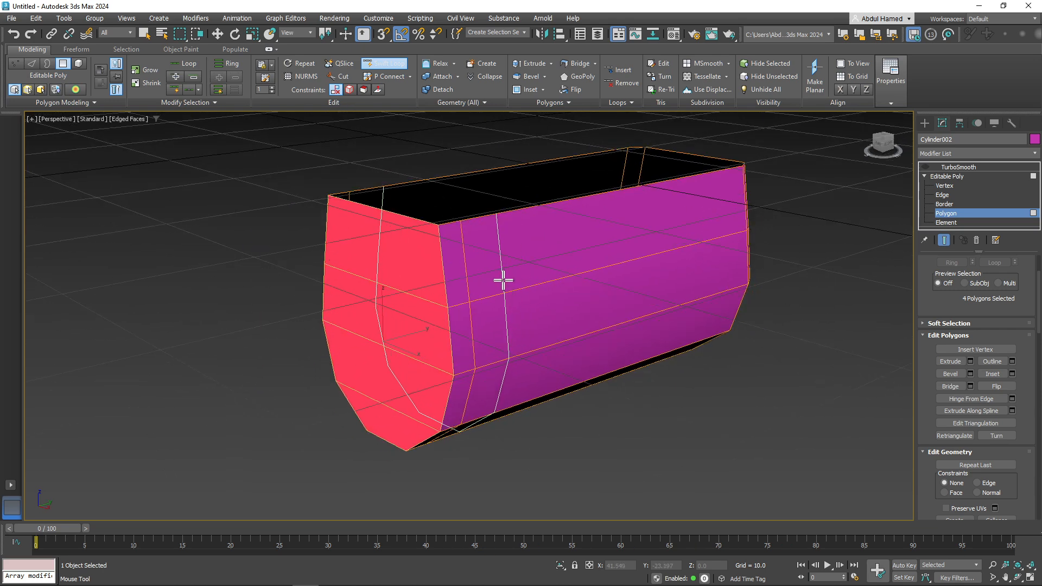
pyautogui.keyDown('alt'); pyautogui.moveTo(528, 284); pyautogui.dragTo(356, 262, button='middle'); pyautogui.keyUp('alt')
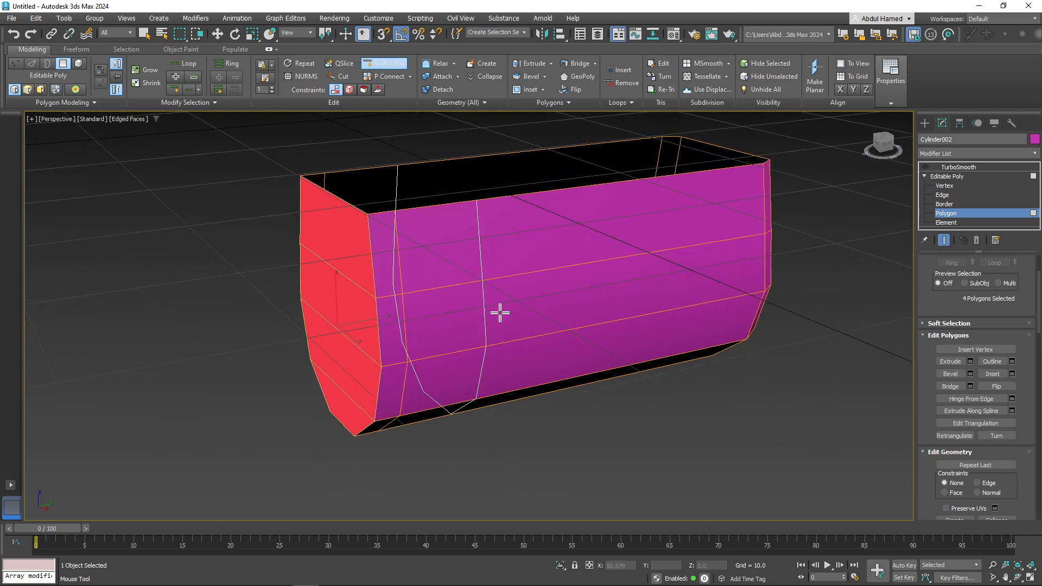
pyautogui.keyDown('alt'); pyautogui.moveTo(500, 309); pyautogui.dragTo(407, 333, button='middle'); pyautogui.keyUp('alt')
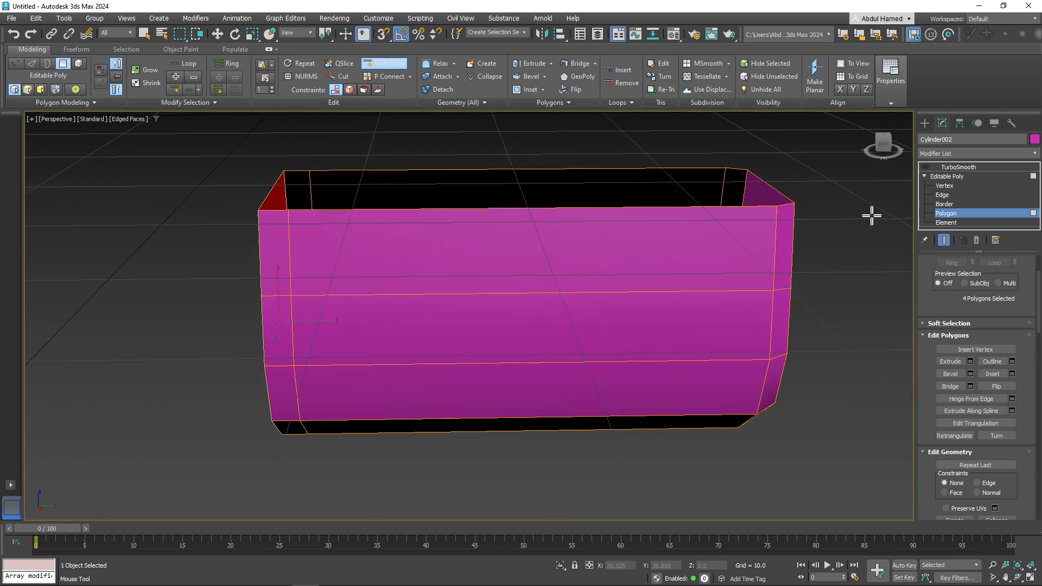
pyautogui.hotkey('ctrl', 't')
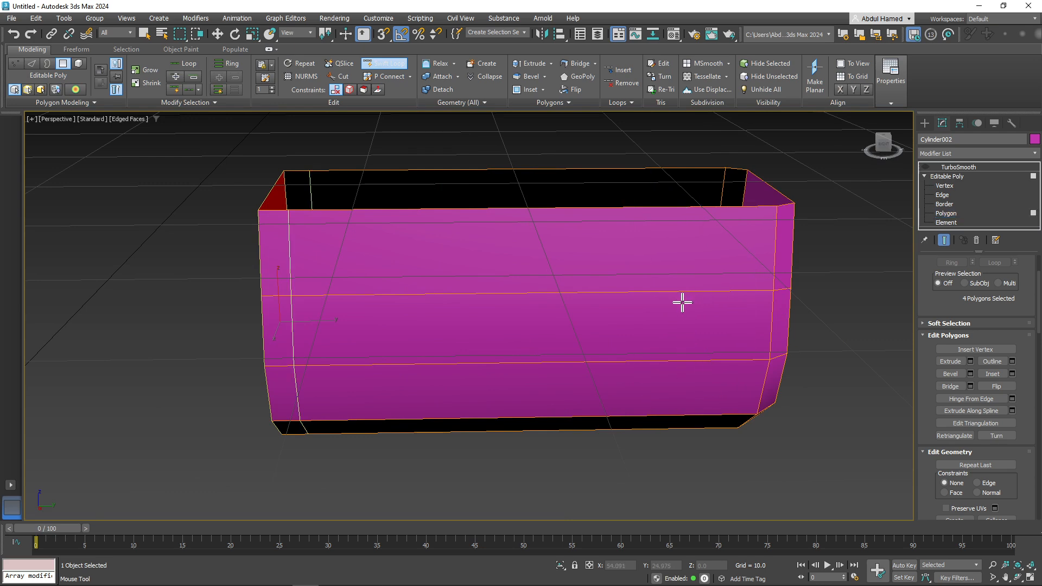
pyautogui.press('w')
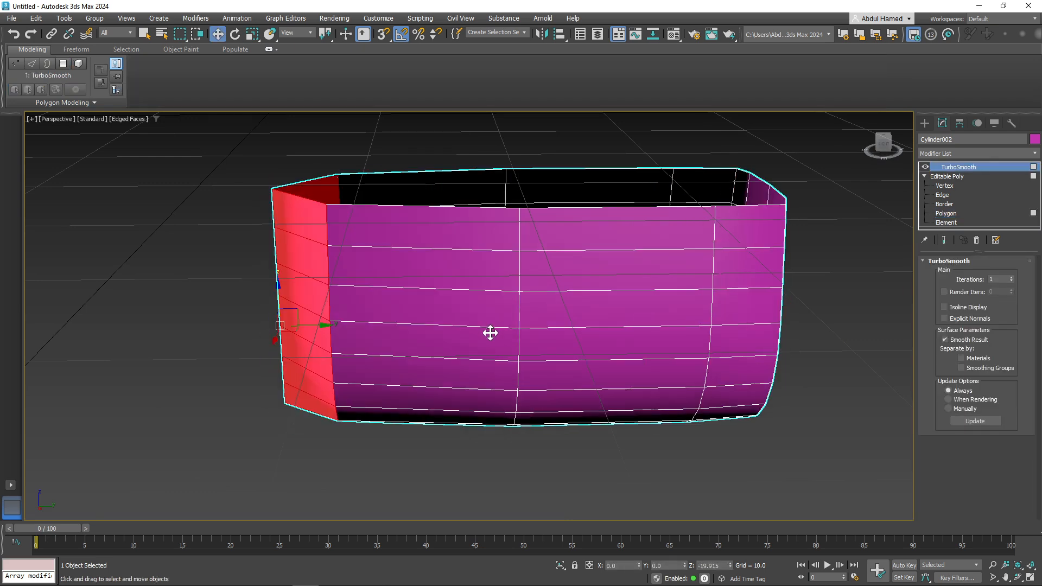
pyautogui.keyDown('alt'); pyautogui.moveTo(490, 333); pyautogui.dragTo(520, 272, button='middle'); pyautogui.keyUp('alt')
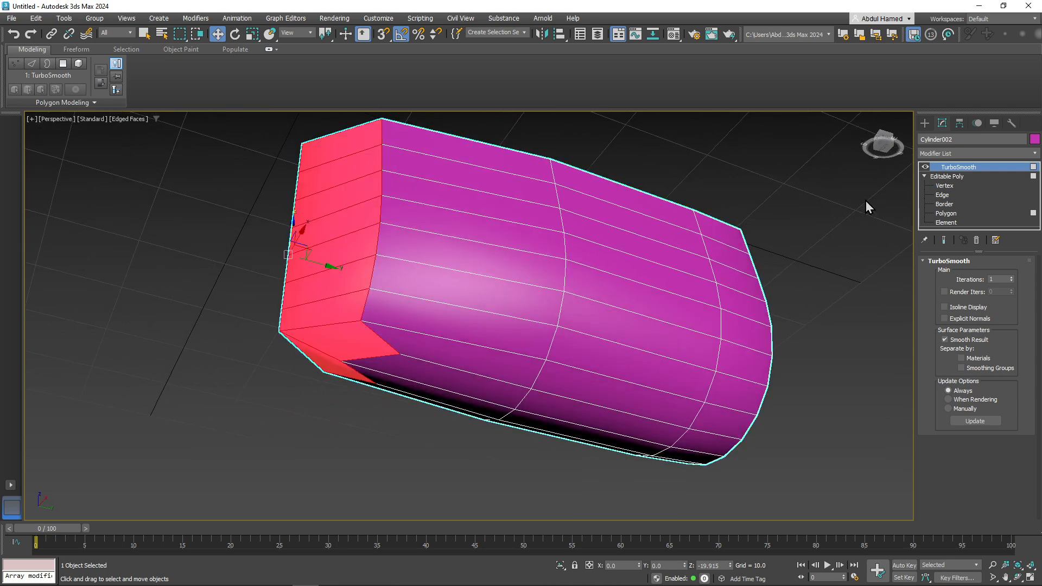
# - Delete the TurboSmooth modifier from the grip and return to vertex editing on the base mesh
pyautogui.click(944, 186)
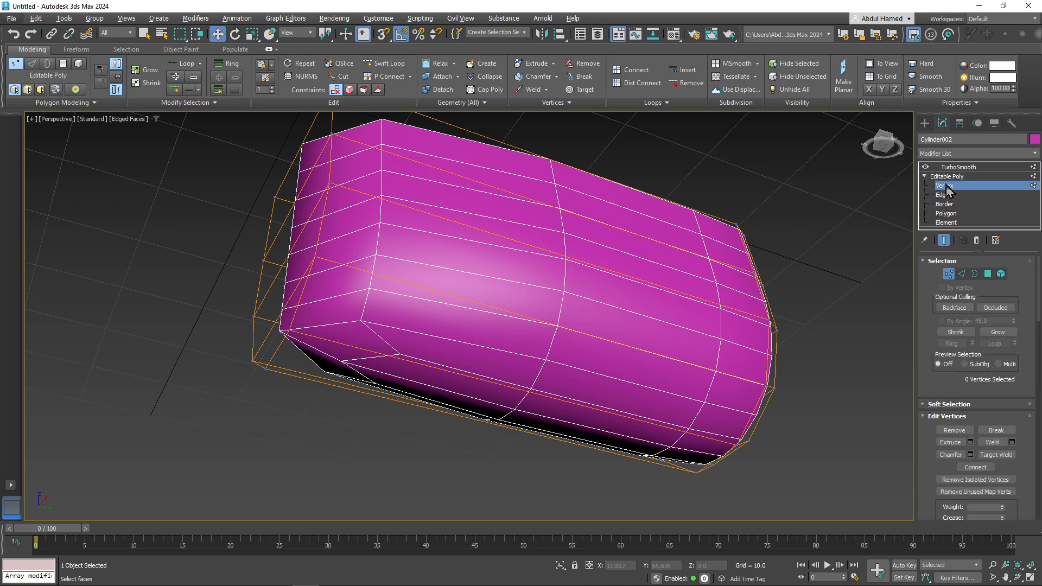
pyautogui.click(958, 167)
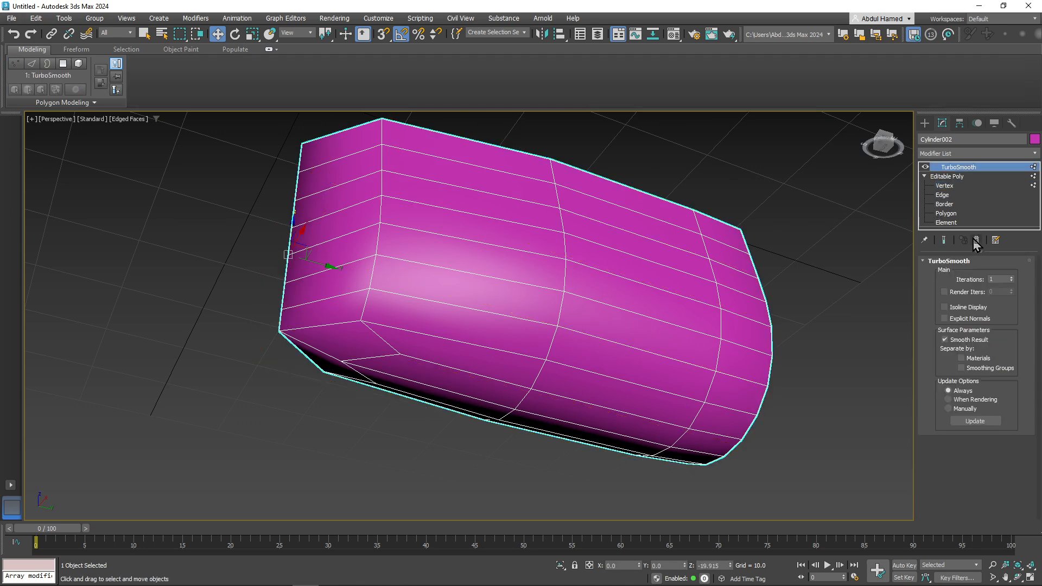
pyautogui.click(976, 241)
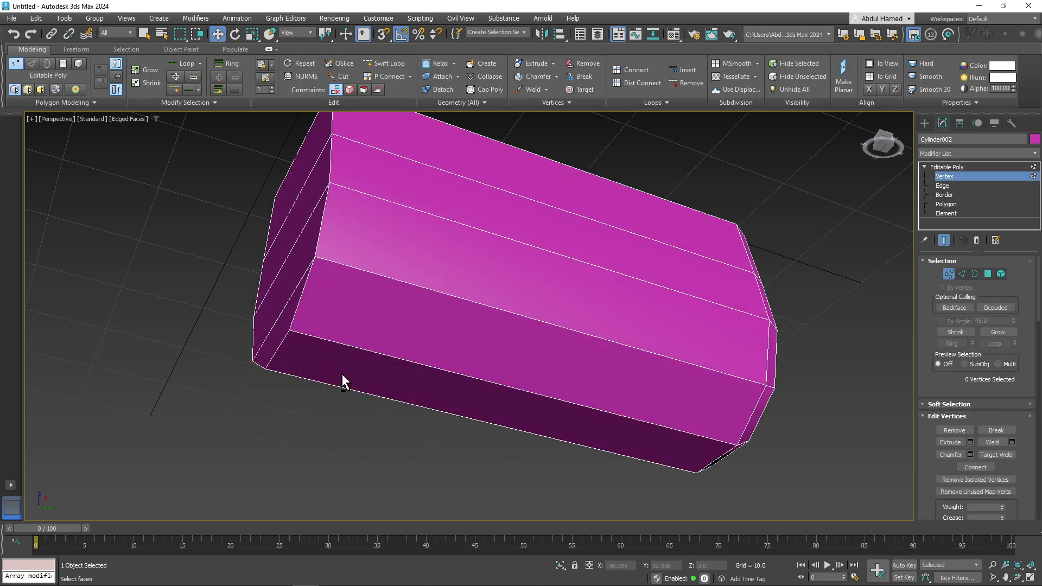
pyautogui.keyDown('alt'); pyautogui.moveTo(342, 379); pyautogui.dragTo(414, 380, button='middle'); pyautogui.keyUp('alt')
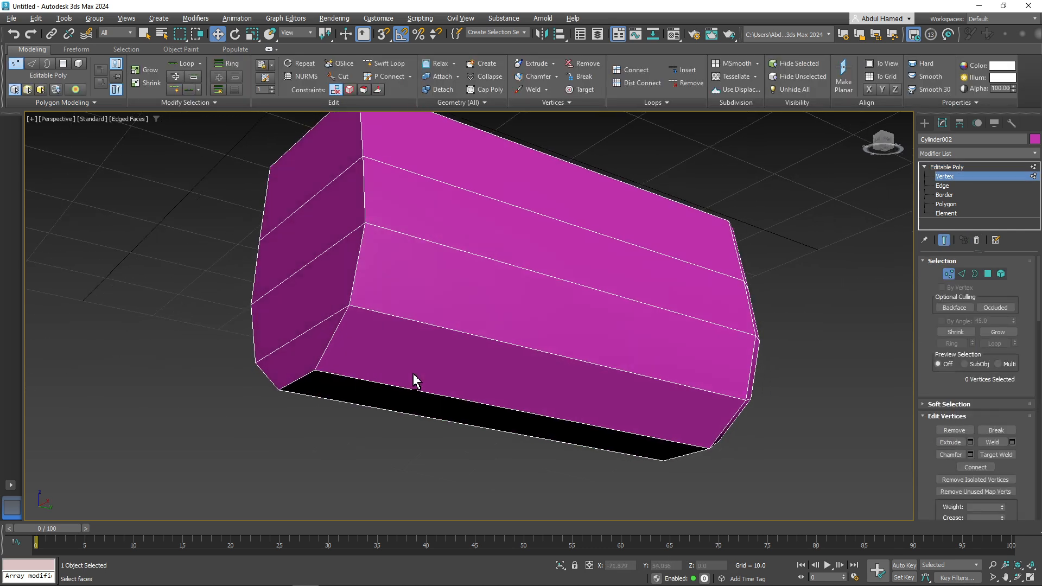
# - Test the corner vertices of the unchamfered end by nudging them along the Y axis, undoing each move
pyautogui.click(942, 179)
pyautogui.click(943, 179)
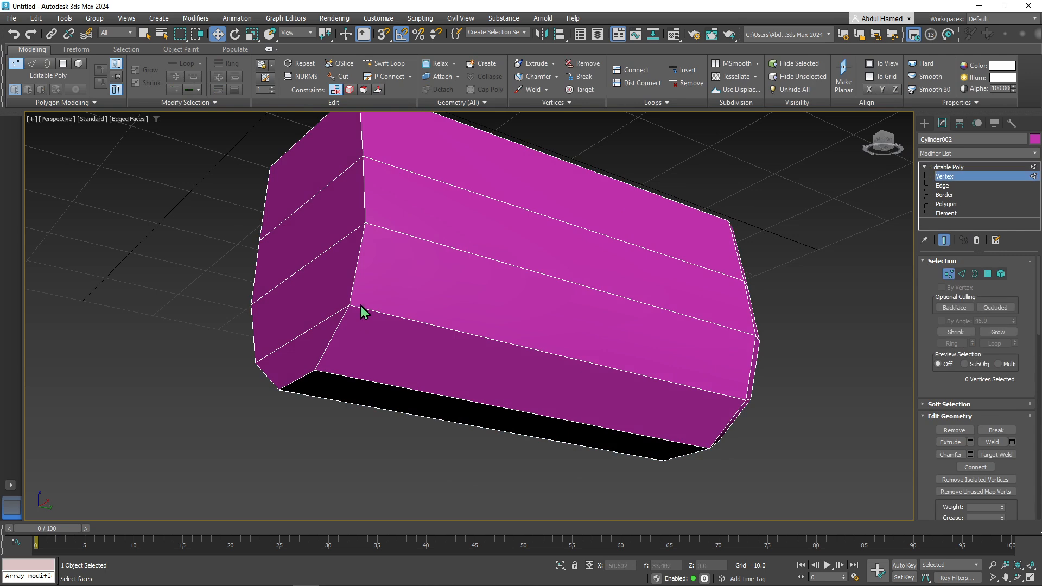
pyautogui.click(347, 306)
pyautogui.moveTo(375, 312)
pyautogui.mouseDown()
pyautogui.moveTo(363, 311)
pyautogui.moveTo(387, 314)
pyautogui.mouseUp()
pyautogui.hotkey('ctrl', 'z')
pyautogui.click(365, 222)
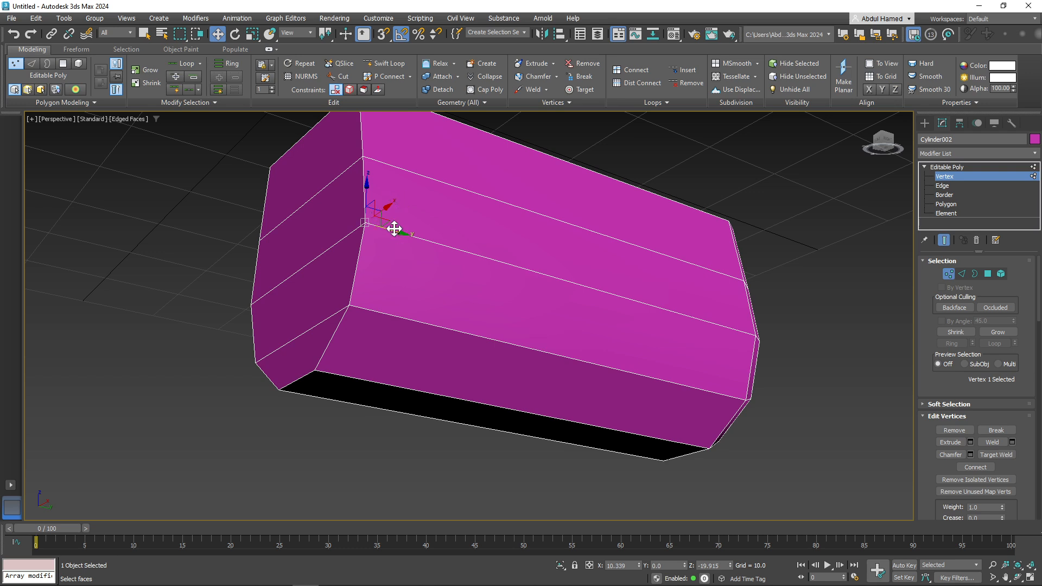
pyautogui.moveTo(395, 228)
pyautogui.mouseDown()
pyautogui.moveTo(426, 236)
pyautogui.moveTo(387, 228)
pyautogui.mouseUp()
pyautogui.hotkey('ctrl', 'z')
pyautogui.click(361, 158)
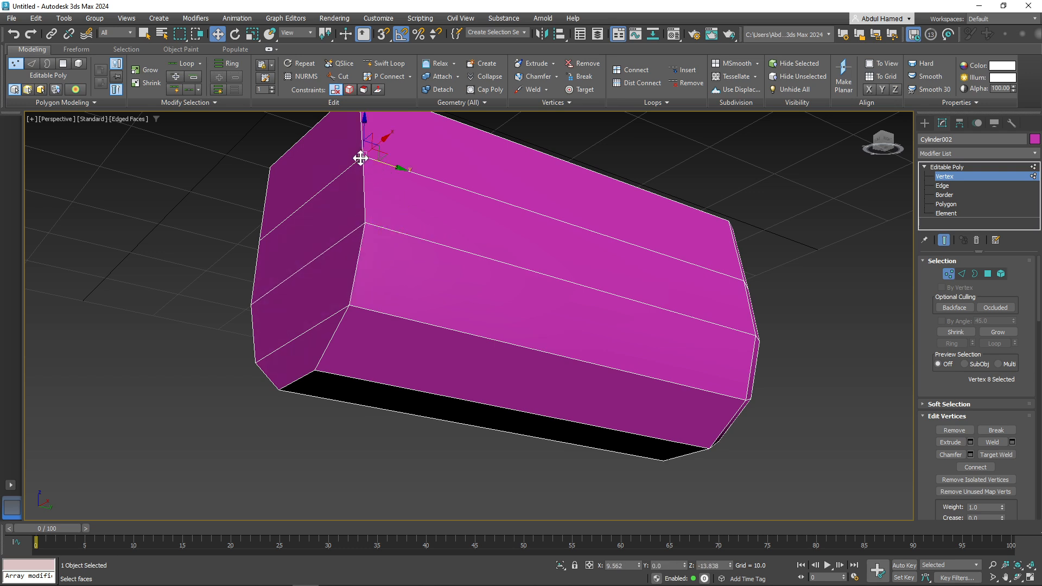
pyautogui.moveTo(397, 168)
pyautogui.mouseDown()
pyautogui.moveTo(444, 179)
pyautogui.moveTo(382, 168)
pyautogui.mouseUp()
pyautogui.hotkey('ctrl', 'z')
pyautogui.keyDown('alt'); pyautogui.moveTo(384, 330); pyautogui.dragTo(451, 265, button='middle'); pyautogui.keyUp('alt')
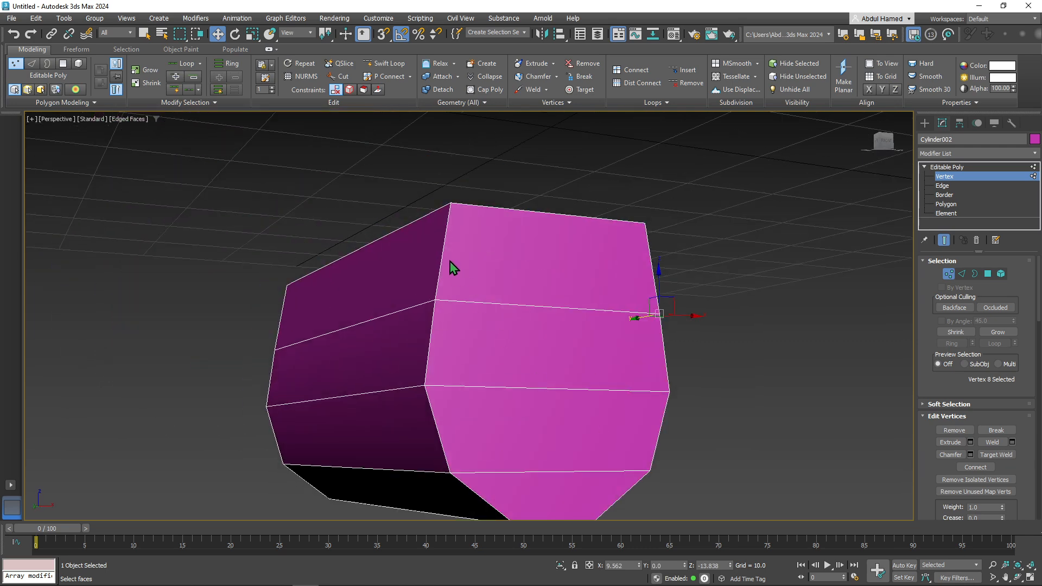
pyautogui.click(435, 302)
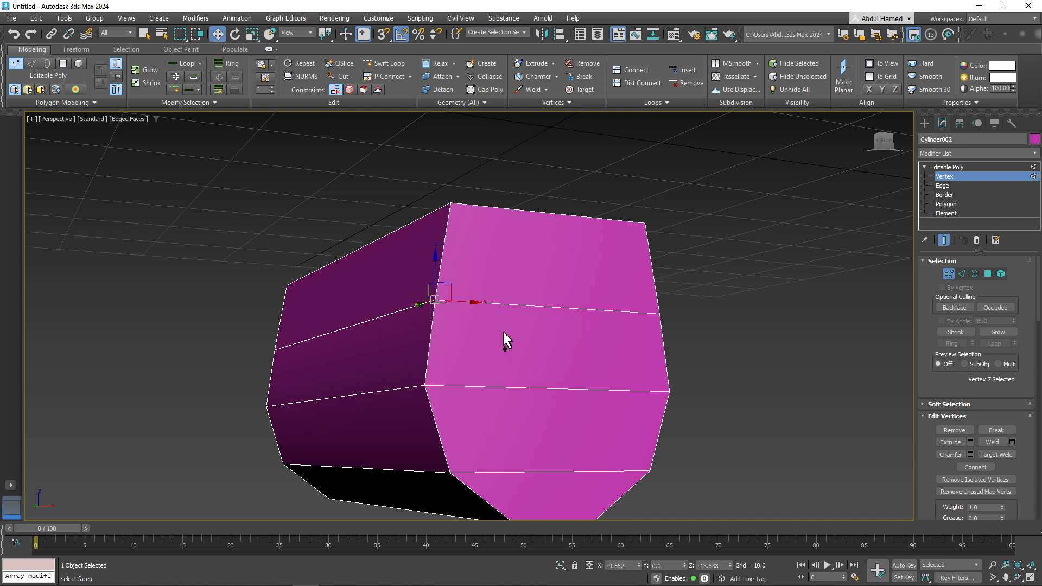
pyautogui.keyDown('alt'); pyautogui.moveTo(504, 336); pyautogui.dragTo(733, 282, button='middle'); pyautogui.keyUp('alt')
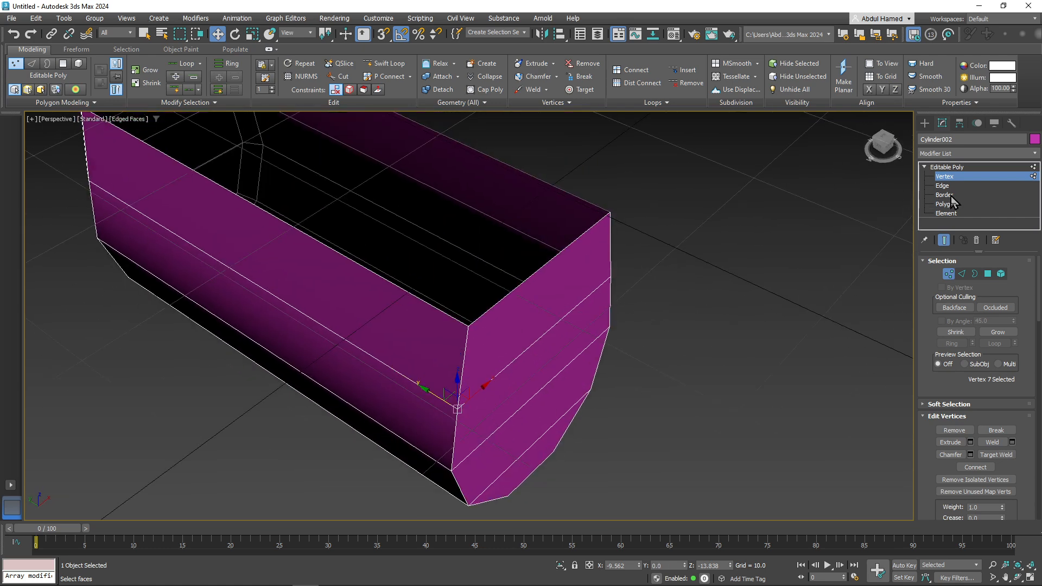
# - Test the polygons of the unchamfered end one at a time by nudging them along Y and undoing the moves
pyautogui.click(949, 204)
pyautogui.click(553, 290)
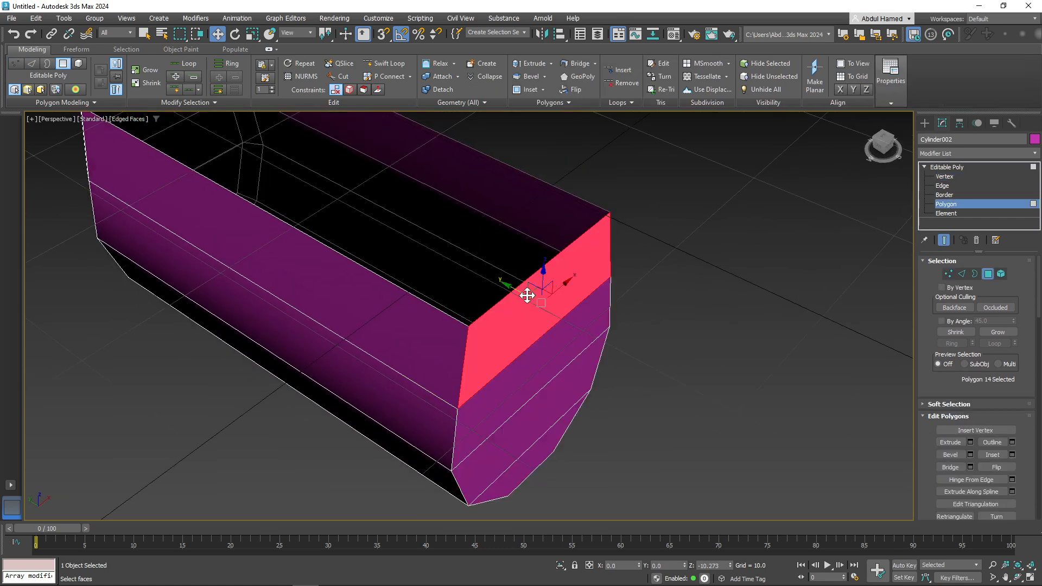
pyautogui.click(542, 381)
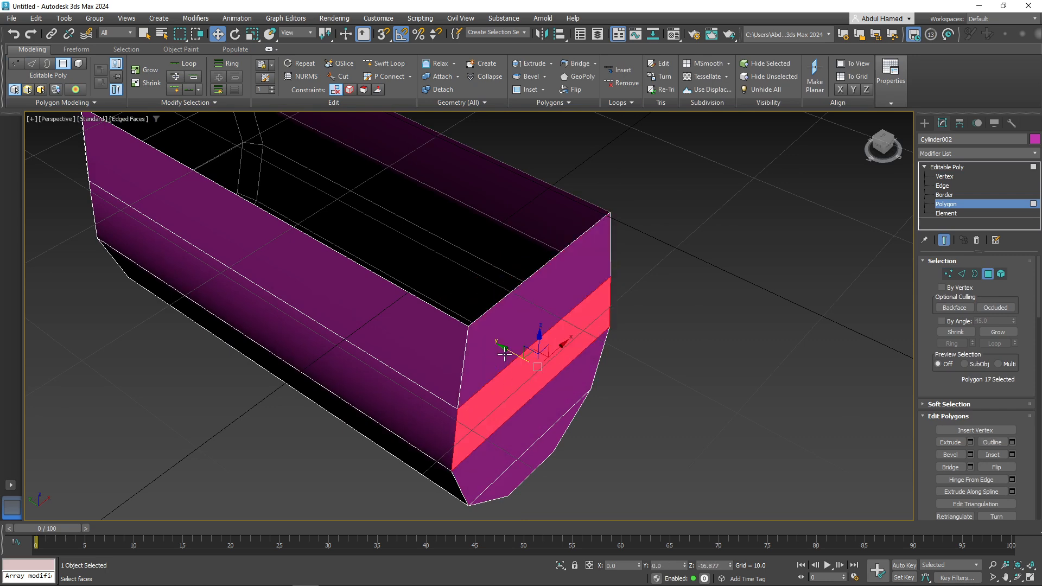
pyautogui.moveTo(505, 354)
pyautogui.mouseDown()
pyautogui.moveTo(475, 337)
pyautogui.moveTo(509, 358)
pyautogui.mouseUp()
pyautogui.hotkey('ctrl', 'z')
pyautogui.click(529, 440)
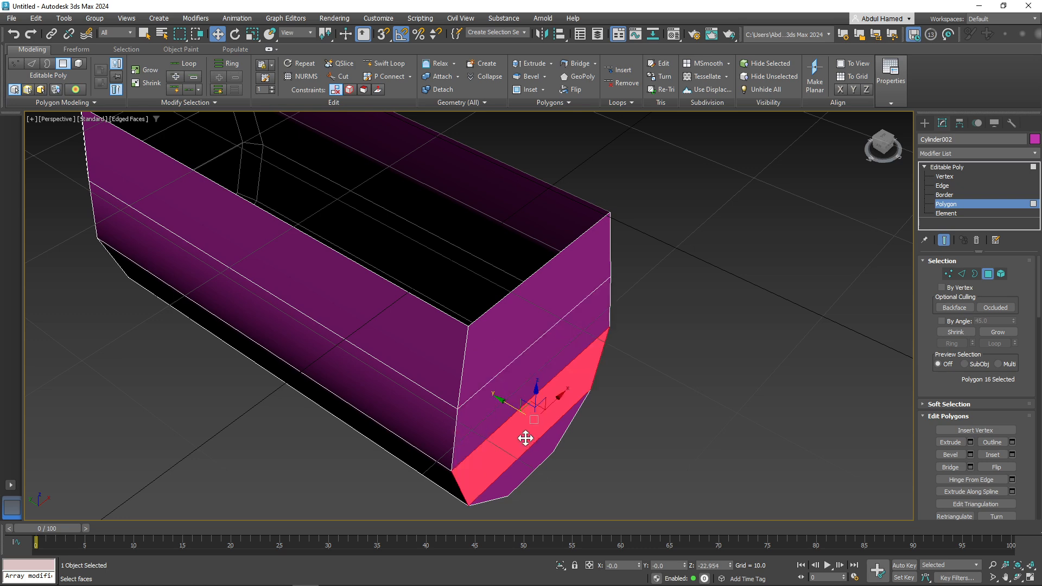
pyautogui.moveTo(513, 406)
pyautogui.mouseDown()
pyautogui.moveTo(489, 396)
pyautogui.moveTo(505, 403)
pyautogui.mouseUp()
pyautogui.press('F2')
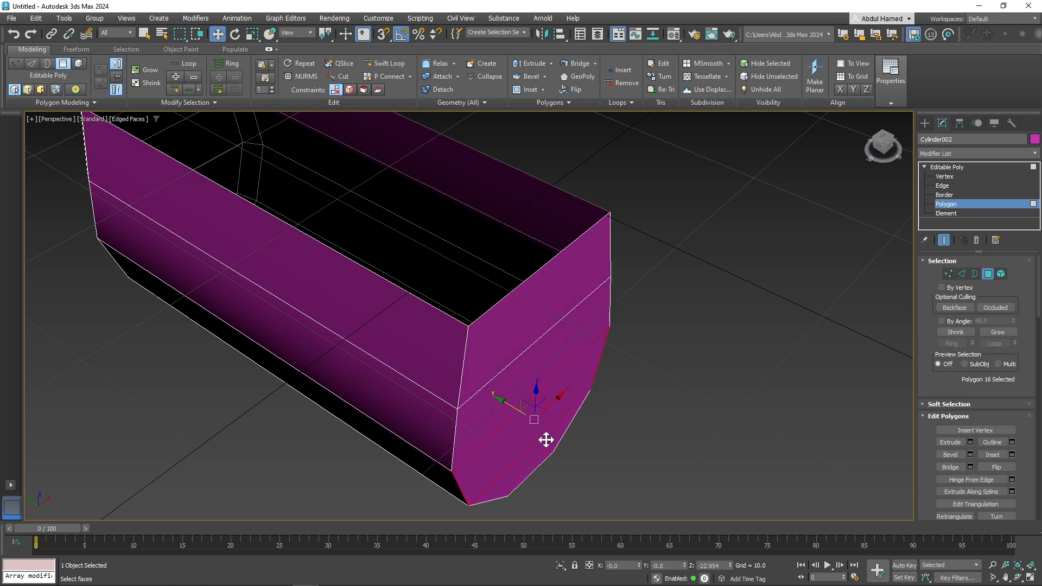
pyautogui.press('F2')
pyautogui.moveTo(546, 439)
pyautogui.keyDown('alt'); pyautogui.mouseDown(button='middle')
pyautogui.moveTo(532, 421)
pyautogui.moveTo(500, 423)
pyautogui.mouseUp(button='middle'); pyautogui.keyUp('alt')
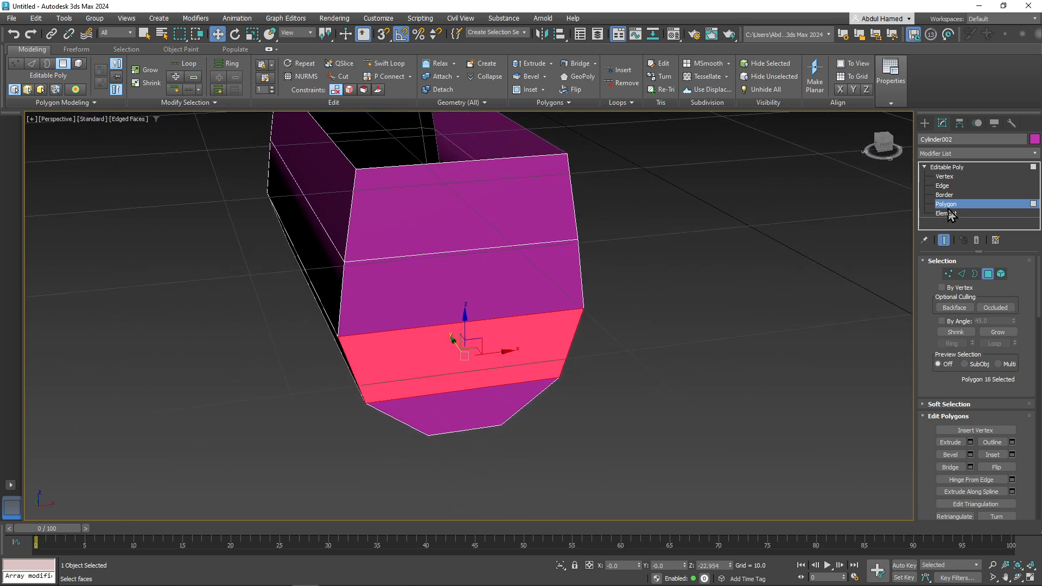
# - Select the four polygons closing the unchamfered end and delete them
pyautogui.click(510, 219)
pyautogui.keyDown('ctrl'); pyautogui.click(500, 267); pyautogui.keyUp('ctrl')
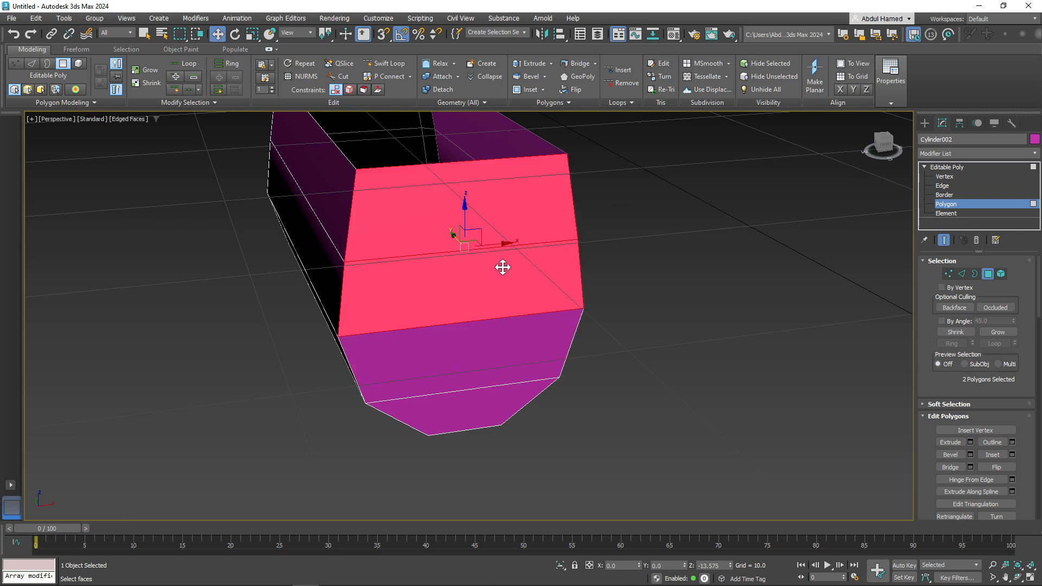
pyautogui.keyDown('ctrl'); pyautogui.click(499, 337); pyautogui.keyUp('ctrl')
pyautogui.keyDown('ctrl'); pyautogui.click(481, 401); pyautogui.keyUp('ctrl')
pyautogui.press('Delete')
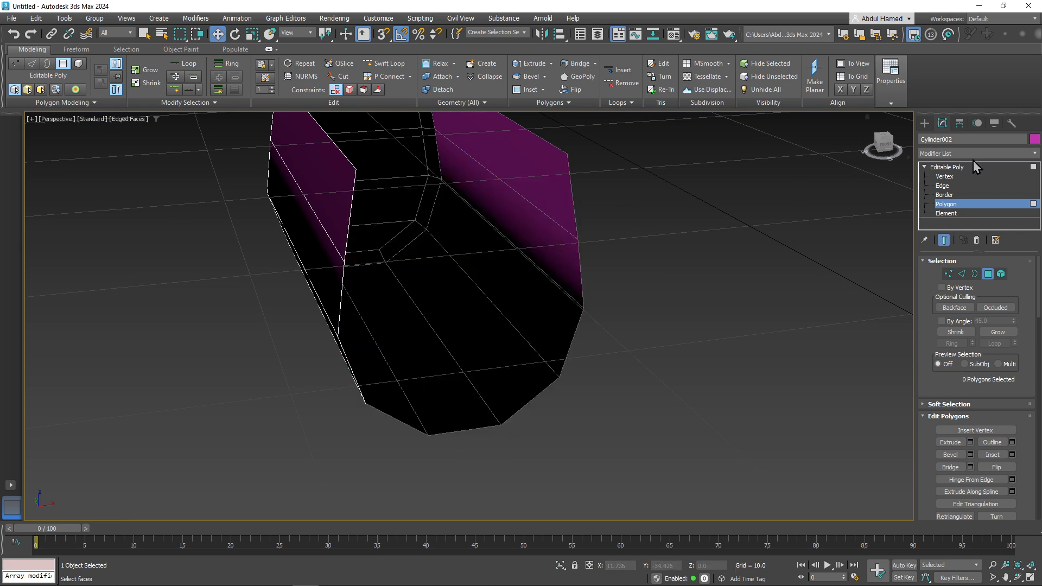
# - Bridge the two upper pairs of opposite side edges to rebuild the upper half of the open end
pyautogui.click(954, 192)
pyautogui.click(943, 187)
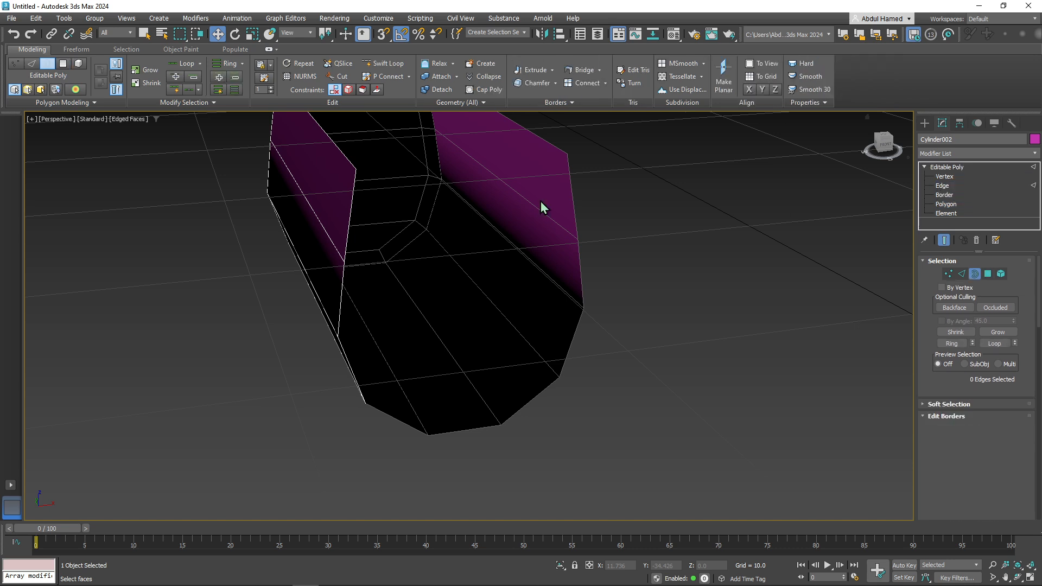
pyautogui.click(350, 205)
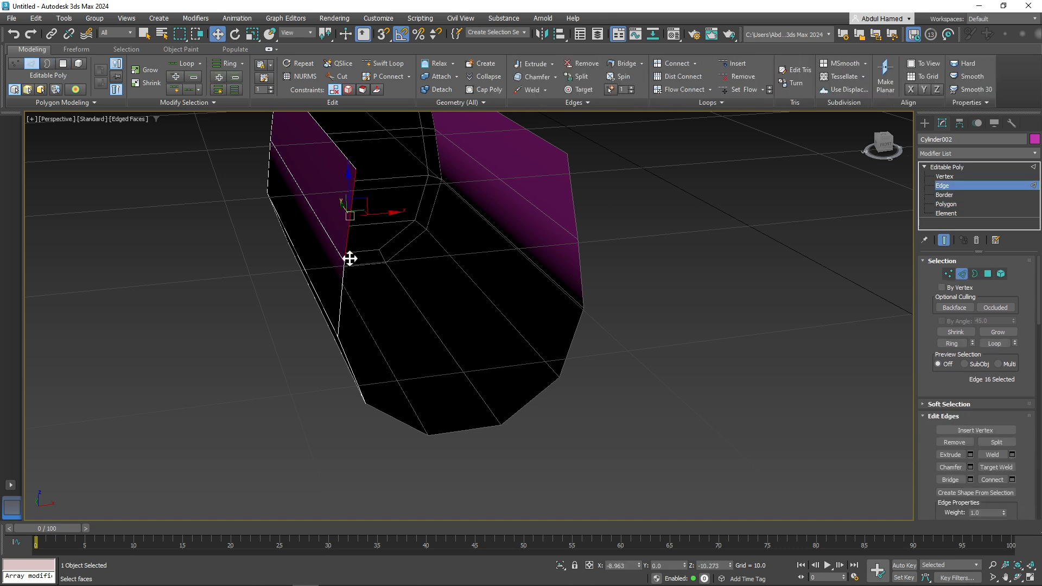
pyautogui.keyDown('ctrl'); pyautogui.click(559, 198); pyautogui.keyUp('ctrl')
pyautogui.click(953, 480)
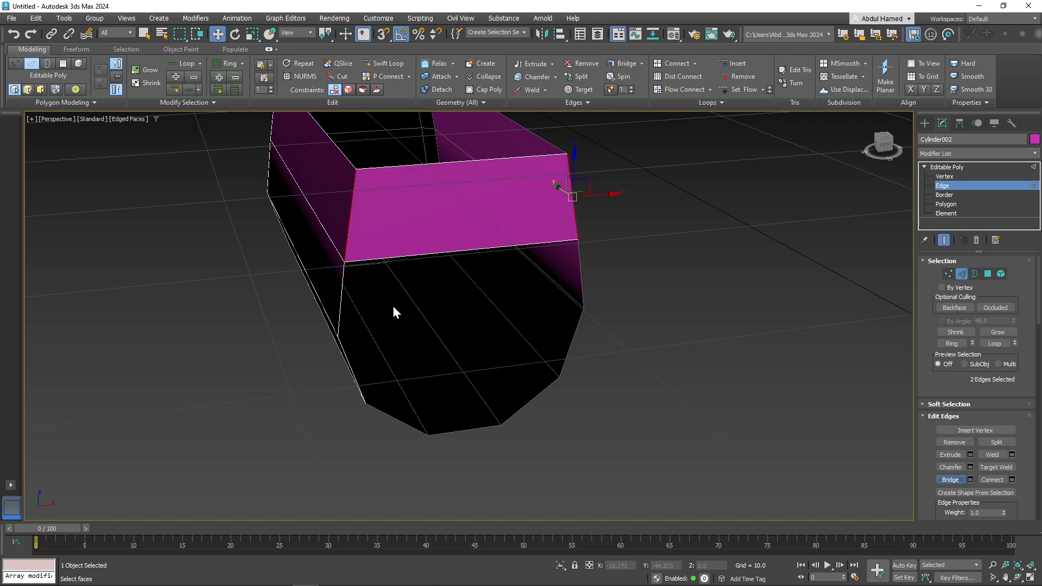
pyautogui.click(346, 292)
pyautogui.keyDown('ctrl'); pyautogui.click(582, 281); pyautogui.keyUp('ctrl')
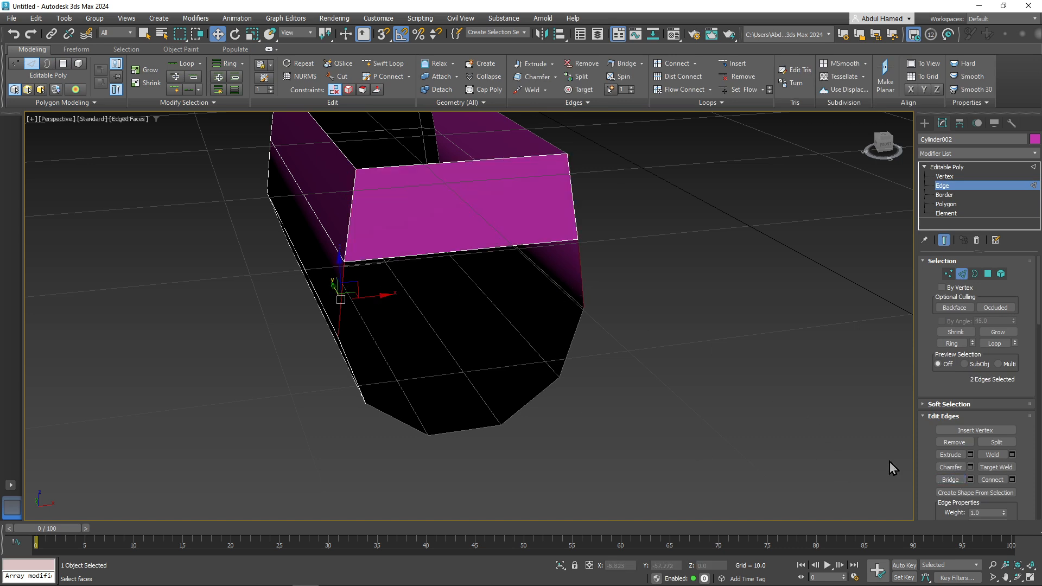
pyautogui.click(951, 480)
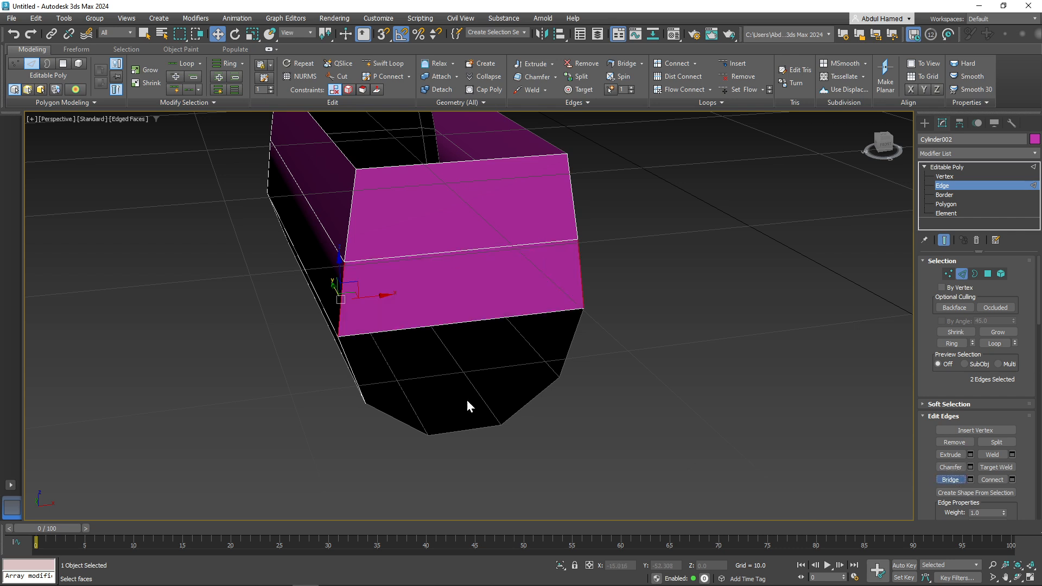
# - Bridge the two lower pairs of opposite edges to finish closing the open end
pyautogui.click(348, 356)
pyautogui.keyDown('ctrl'); pyautogui.click(564, 347); pyautogui.keyUp('ctrl')
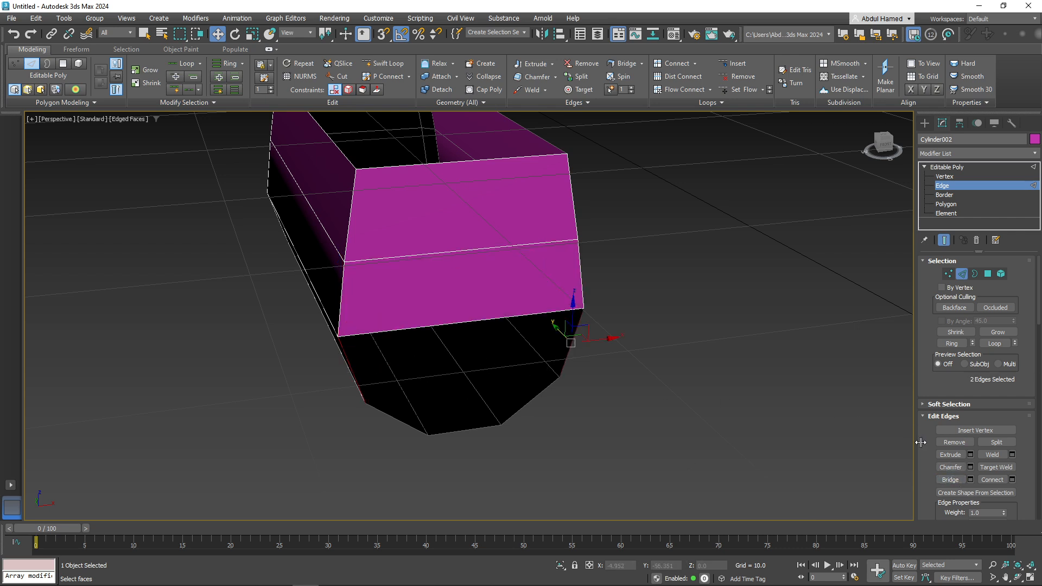
pyautogui.click(951, 480)
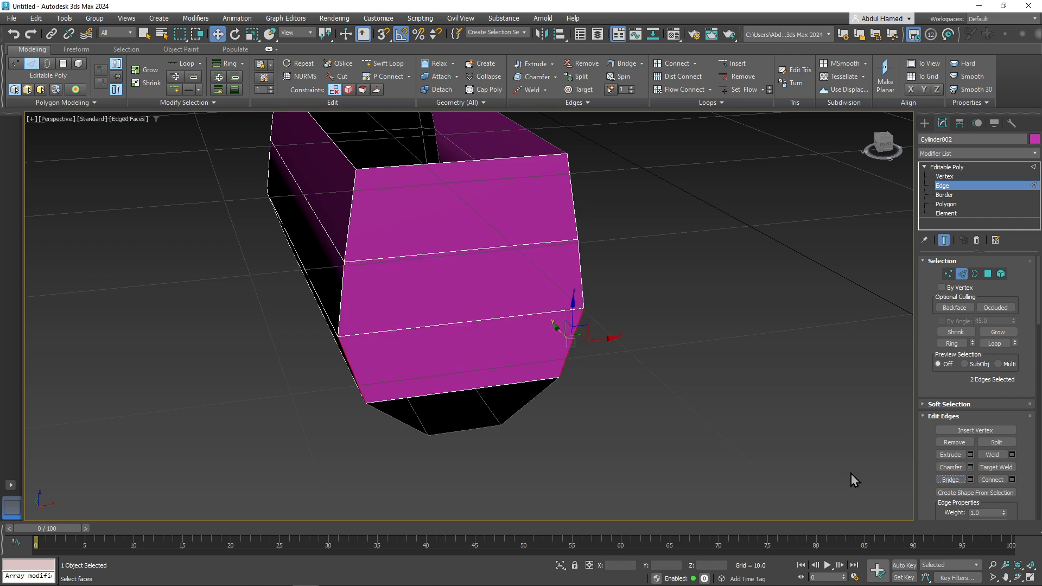
pyautogui.click(408, 424)
pyautogui.keyDown('ctrl'); pyautogui.click(525, 412); pyautogui.keyUp('ctrl')
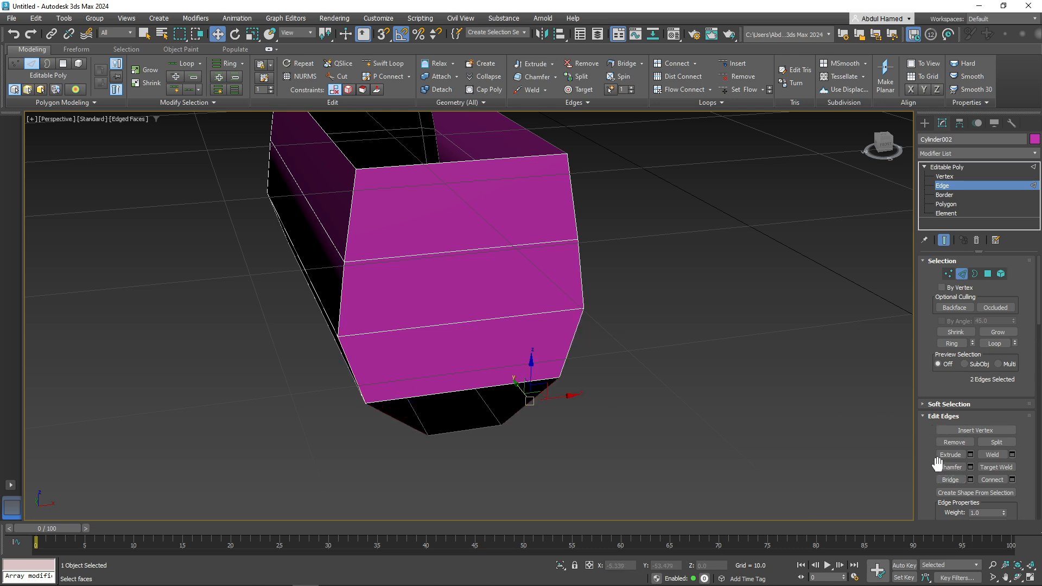
pyautogui.click(947, 481)
# - Apply a TurboSmooth modifier to the grip and inspect the smoothed rebuilt end from several sides
pyautogui.click(947, 167)
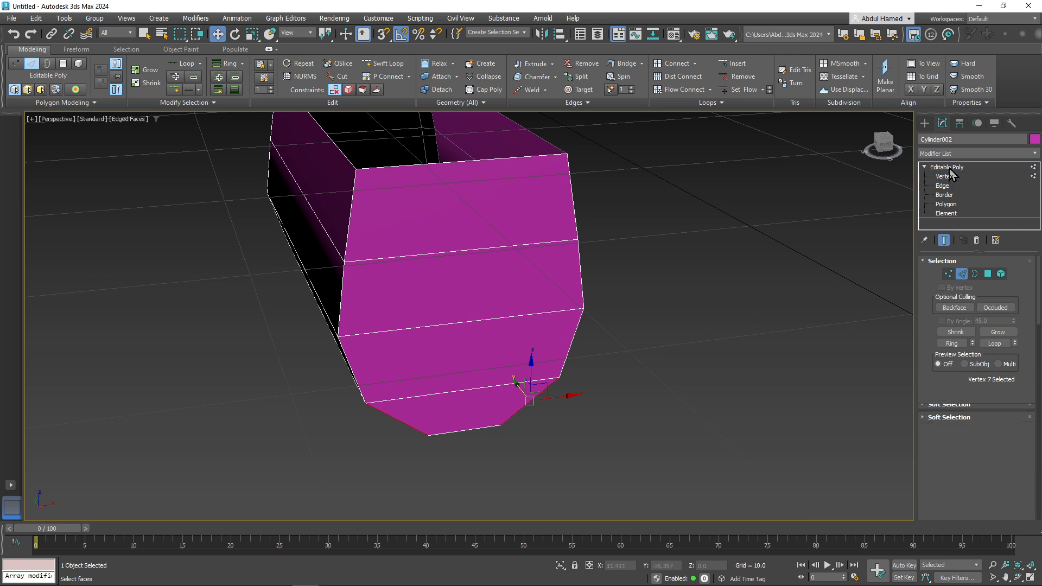
pyautogui.click(950, 154)
pyautogui.write('tu')
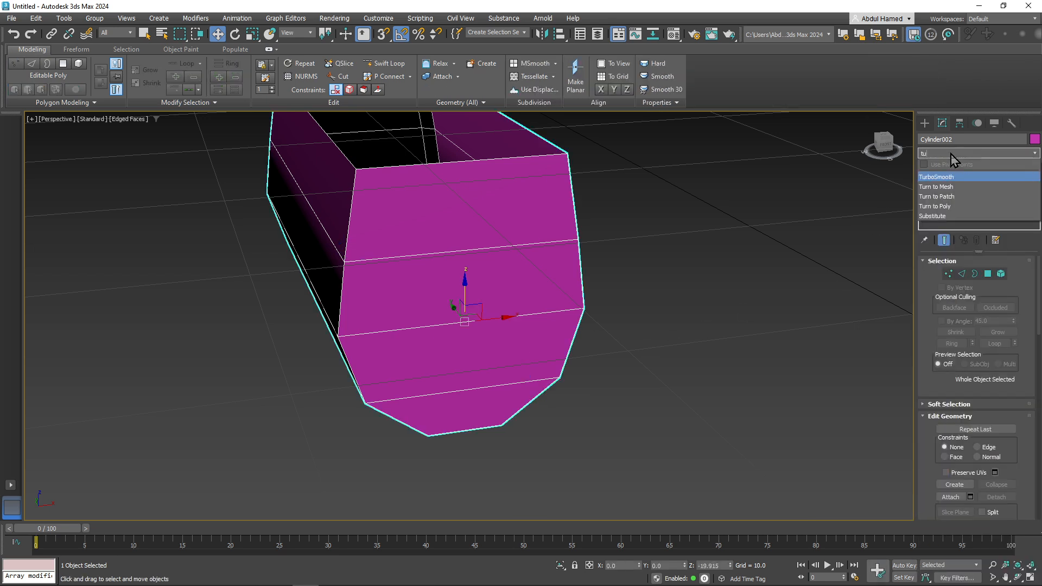
pyautogui.press('Return')
pyautogui.keyDown('alt'); pyautogui.moveTo(513, 255); pyautogui.dragTo(340, 270, button='middle'); pyautogui.keyUp('alt')
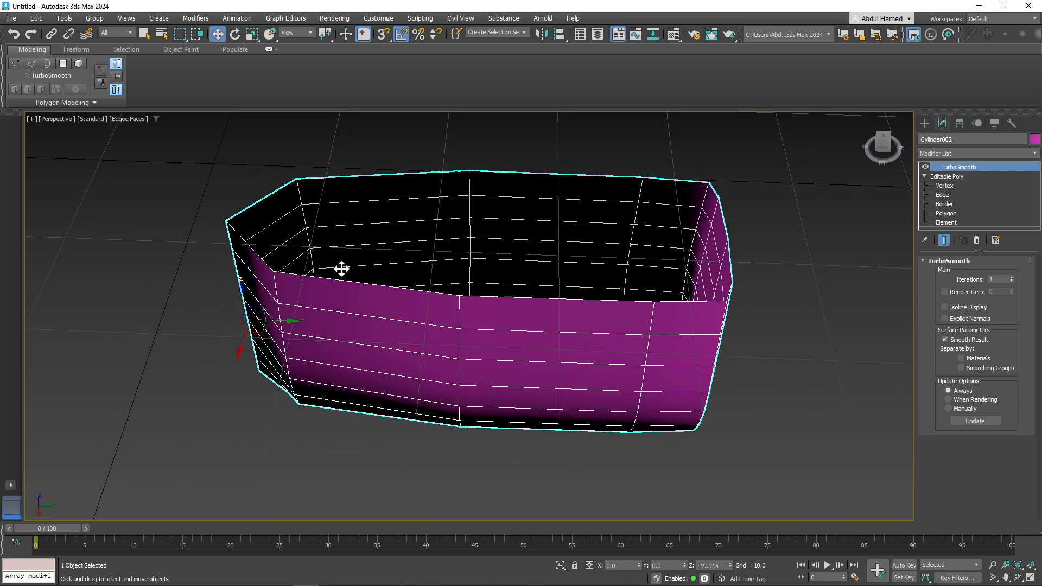
pyautogui.keyDown('alt'); pyautogui.moveTo(442, 312); pyautogui.dragTo(400, 220, button='middle'); pyautogui.keyUp('alt')
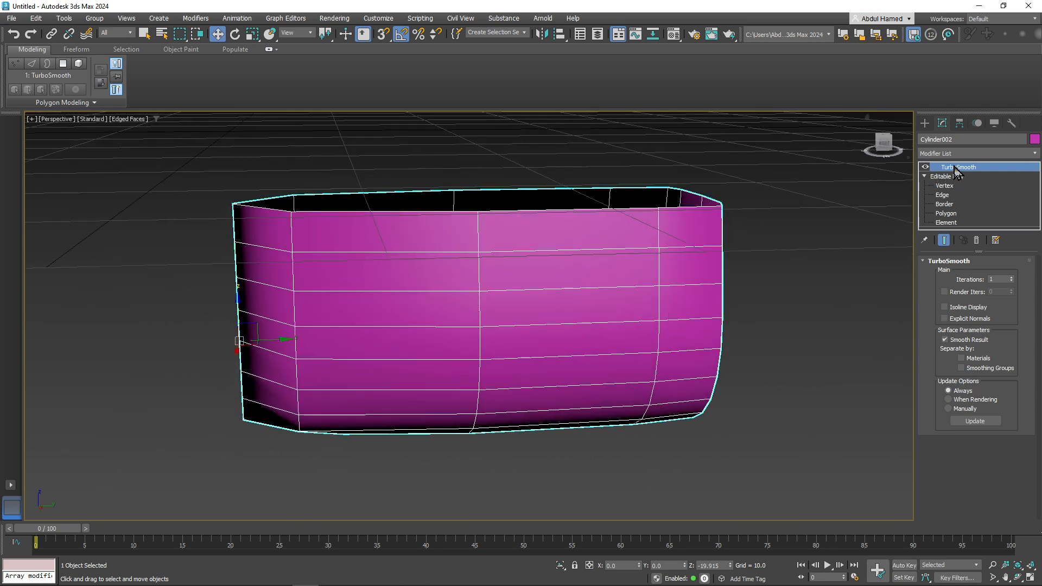
# - Remove the TurboSmooth modifier from the grip's stack to return to its base Editable Poly
pyautogui.click(976, 240)
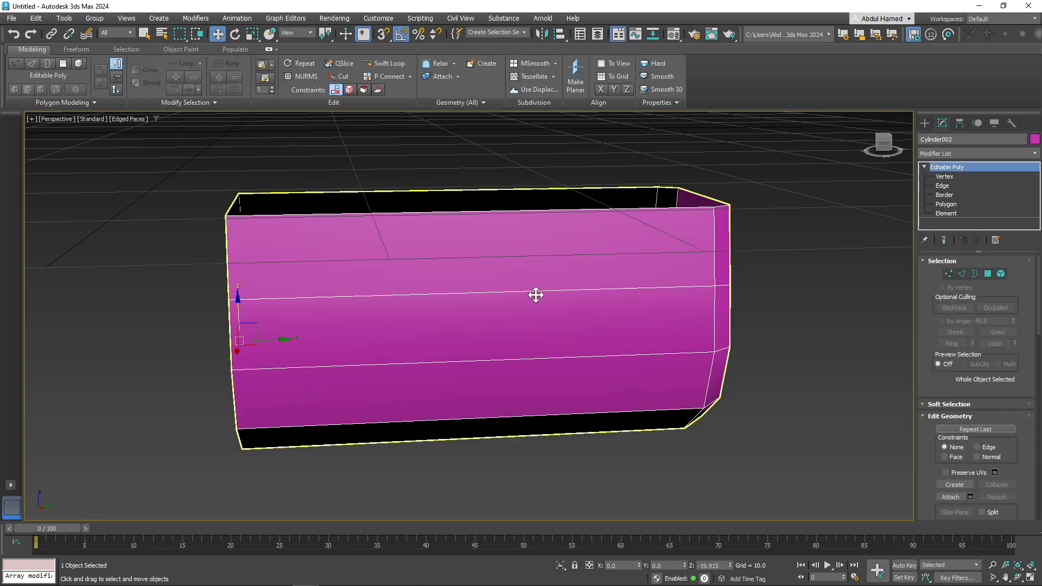
pyautogui.keyDown('alt'); pyautogui.moveTo(536, 295); pyautogui.dragTo(540, 292, button='middle'); pyautogui.keyUp('alt')
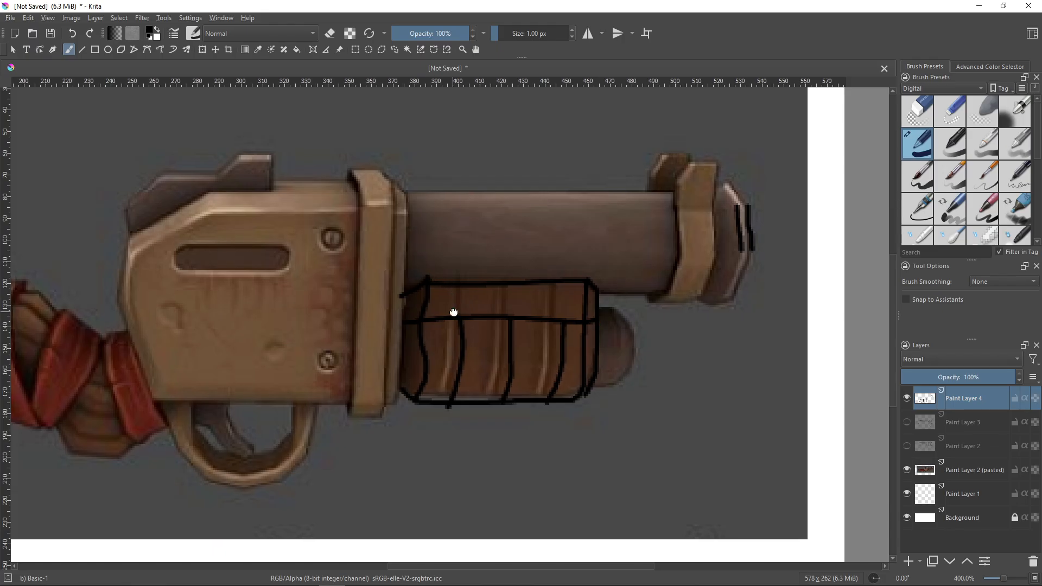
# - Switch to the Krita reference, mark the slanted lower corner at the fore-grip's receiver end, and return to 3ds Max
pyautogui.keyDown('ctrl'); pyautogui.scroll(5, 452, 285); pyautogui.keyUp('ctrl')
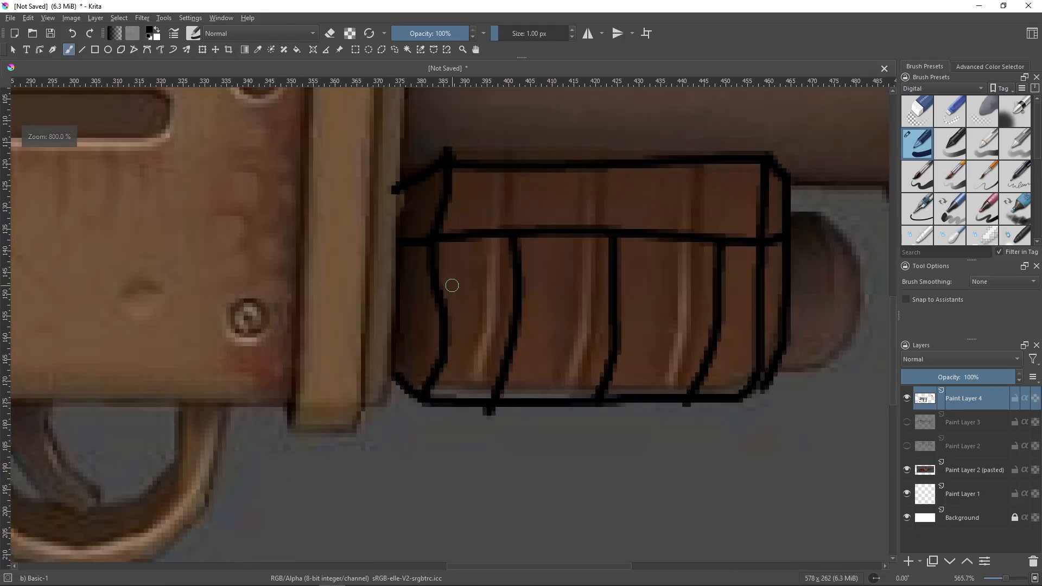
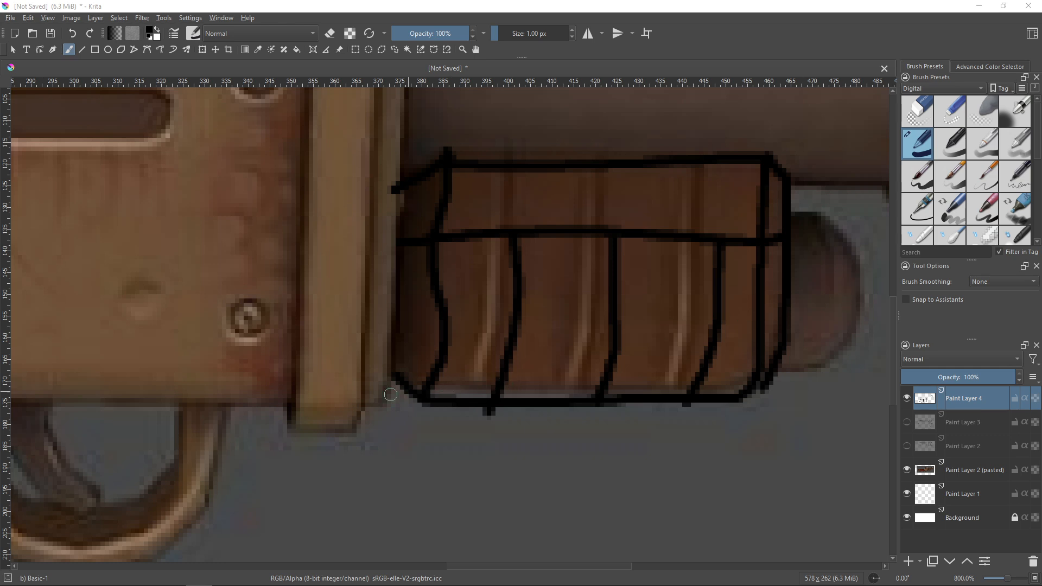
pyautogui.moveTo(424, 405); pyautogui.dragTo(389, 383)
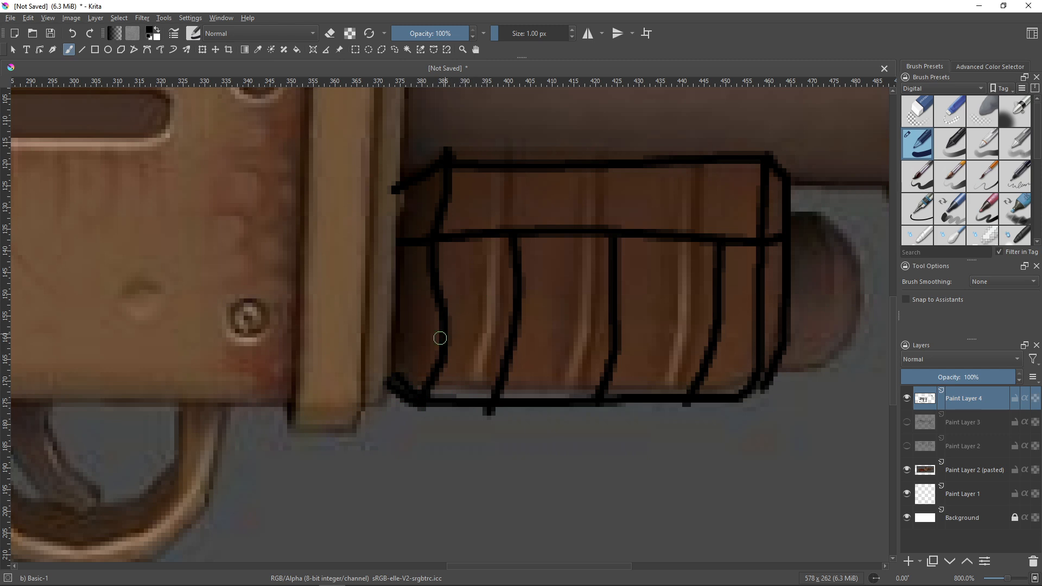
pyautogui.moveTo(442, 340); pyautogui.dragTo(401, 339)
pyautogui.click(980, 8)
# - Select the four polygons closing the grip's unchamfered end and extrude them by a height of 2.911
pyautogui.moveTo(346, 375); pyautogui.dragTo(493, 331, button='middle')
pyautogui.moveTo(337, 408)
pyautogui.mouseDown()
pyautogui.moveTo(362, 414)
pyautogui.moveTo(344, 428)
pyautogui.mouseUp()
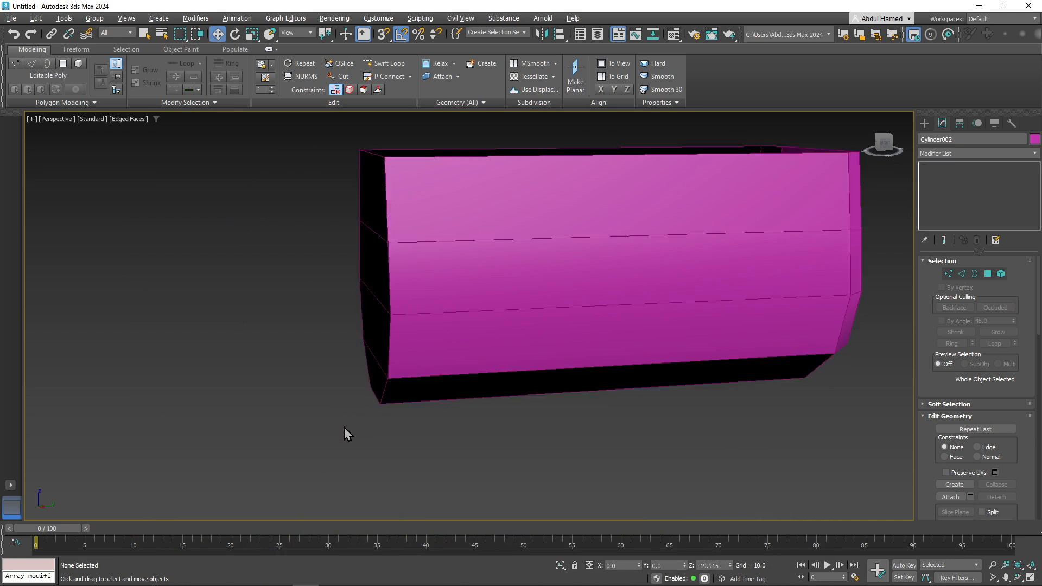
pyautogui.rightClick(350, 427)
pyautogui.moveTo(265, 432); pyautogui.dragTo(189, 419, button='middle')
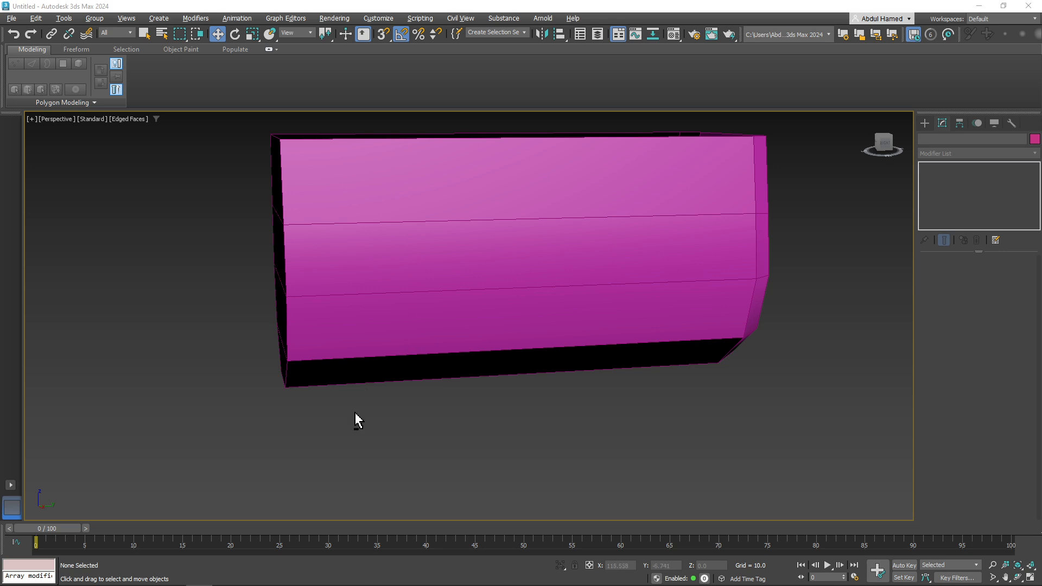
pyautogui.keyDown('alt'); pyautogui.moveTo(367, 415); pyautogui.dragTo(238, 388, button='middle'); pyautogui.keyUp('alt')
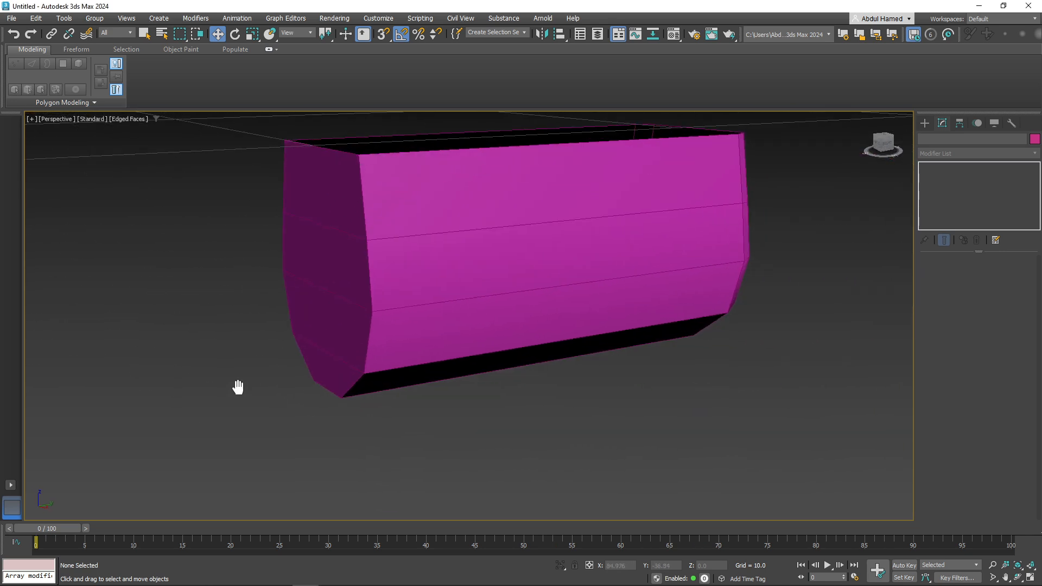
pyautogui.click(328, 173)
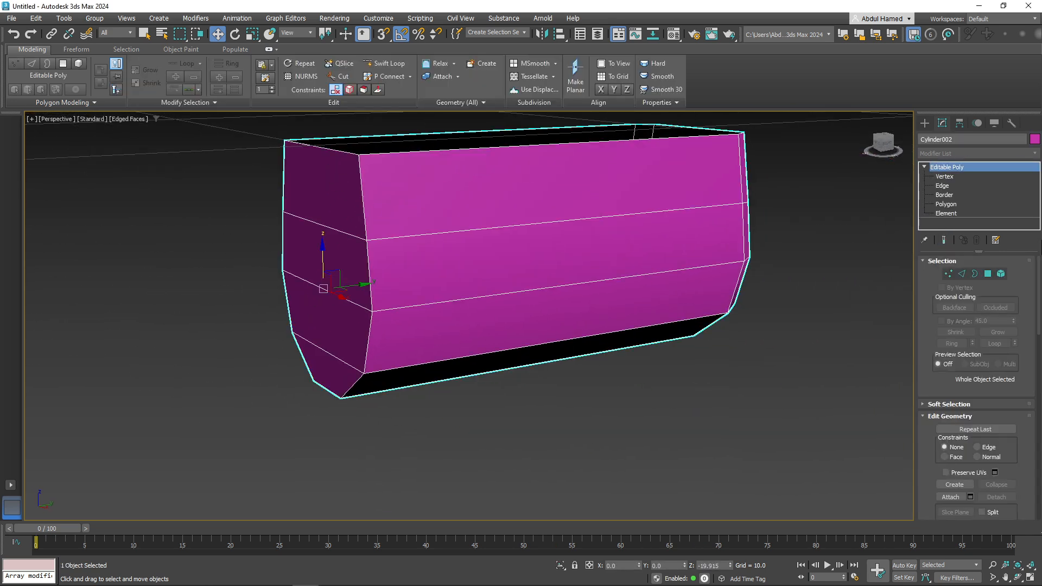
pyautogui.click(947, 204)
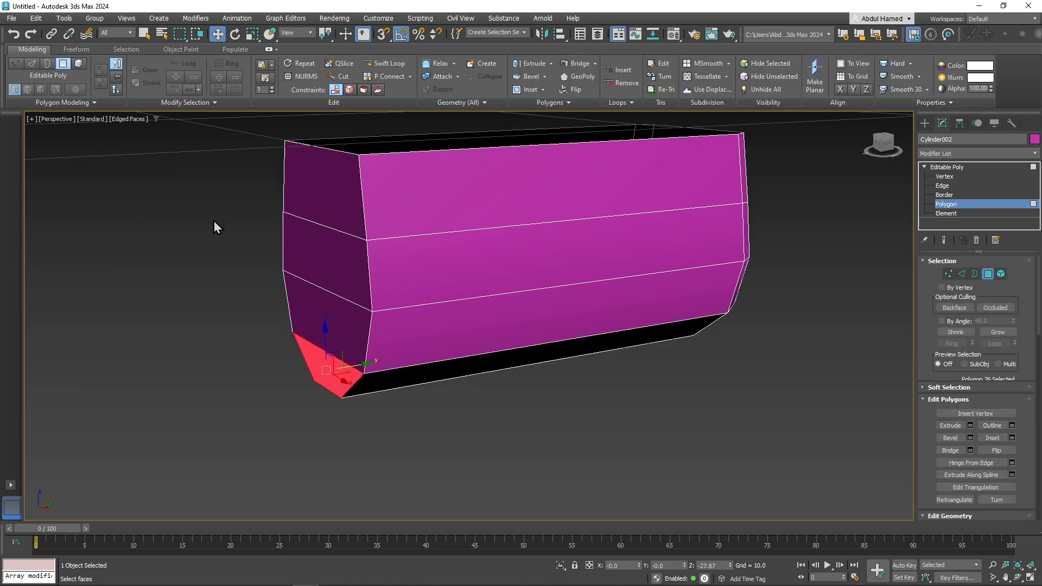
pyautogui.click(310, 192)
pyautogui.keyDown('ctrl'); pyautogui.click(314, 272); pyautogui.keyUp('ctrl')
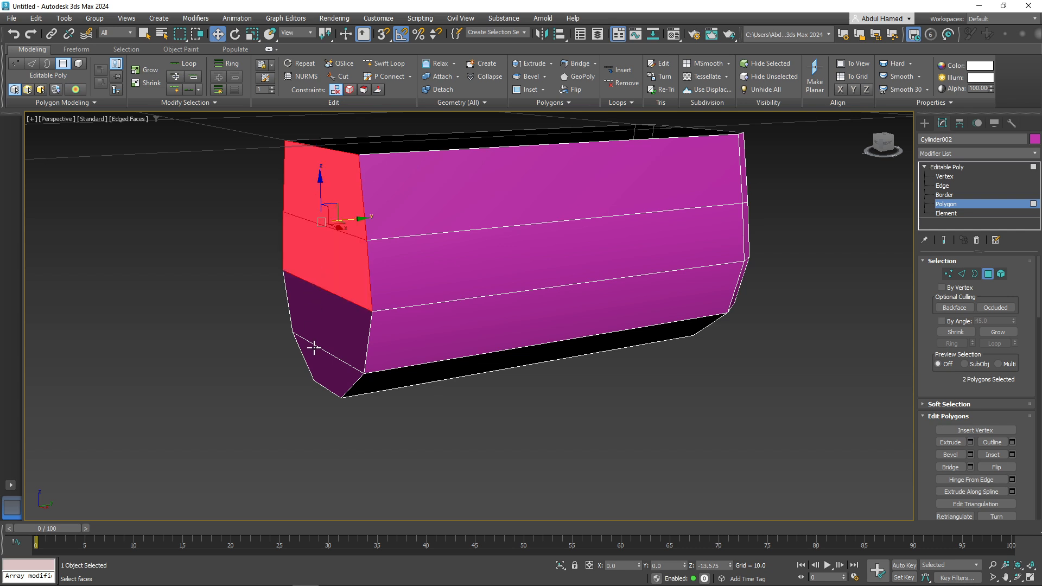
pyautogui.keyDown('ctrl'); pyautogui.click(318, 351); pyautogui.keyUp('ctrl')
pyautogui.keyDown('ctrl'); pyautogui.click(329, 328); pyautogui.keyUp('ctrl')
pyautogui.keyDown('alt'); pyautogui.moveTo(504, 404); pyautogui.dragTo(493, 405, button='middle'); pyautogui.keyUp('alt')
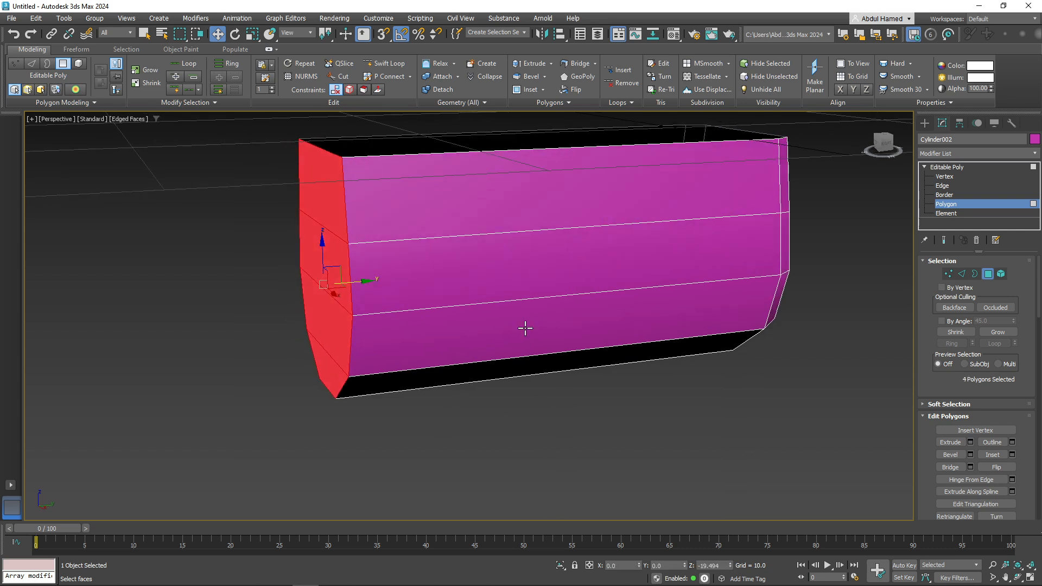
pyautogui.click(970, 441)
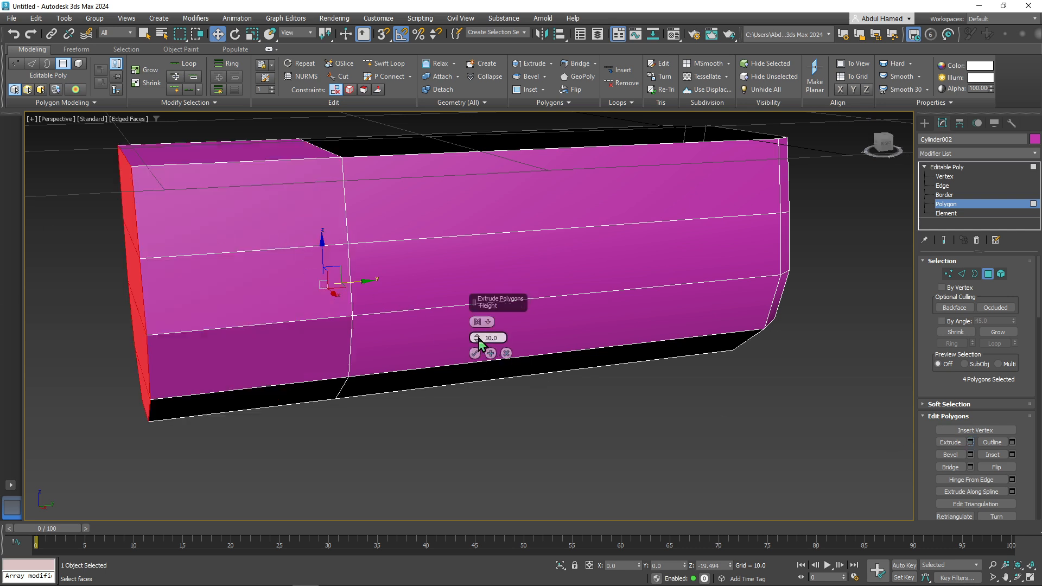
pyautogui.moveTo(475, 345); pyautogui.dragTo(488, 382)
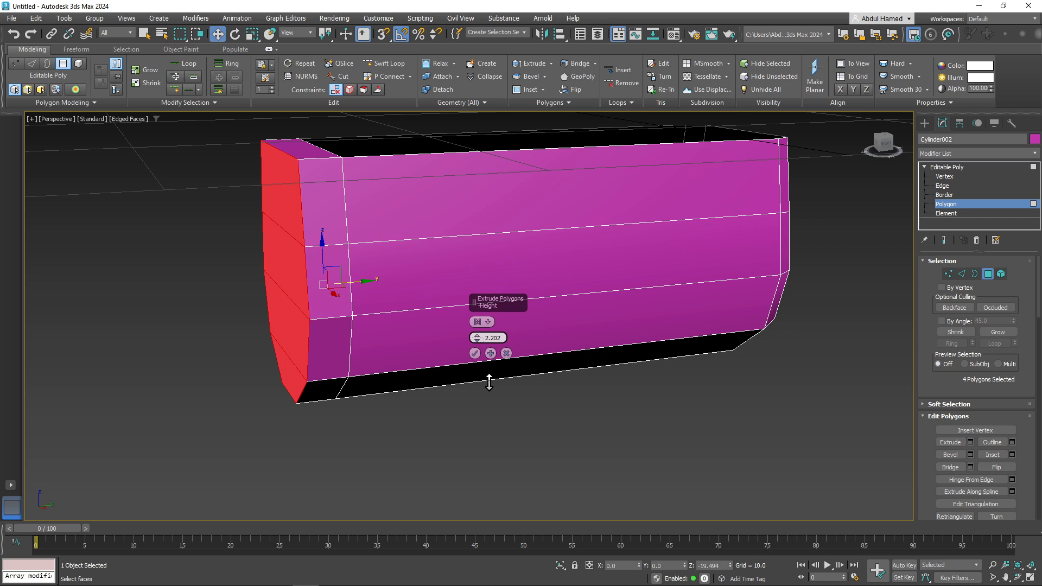
pyautogui.moveTo(489, 382); pyautogui.dragTo(488, 375)
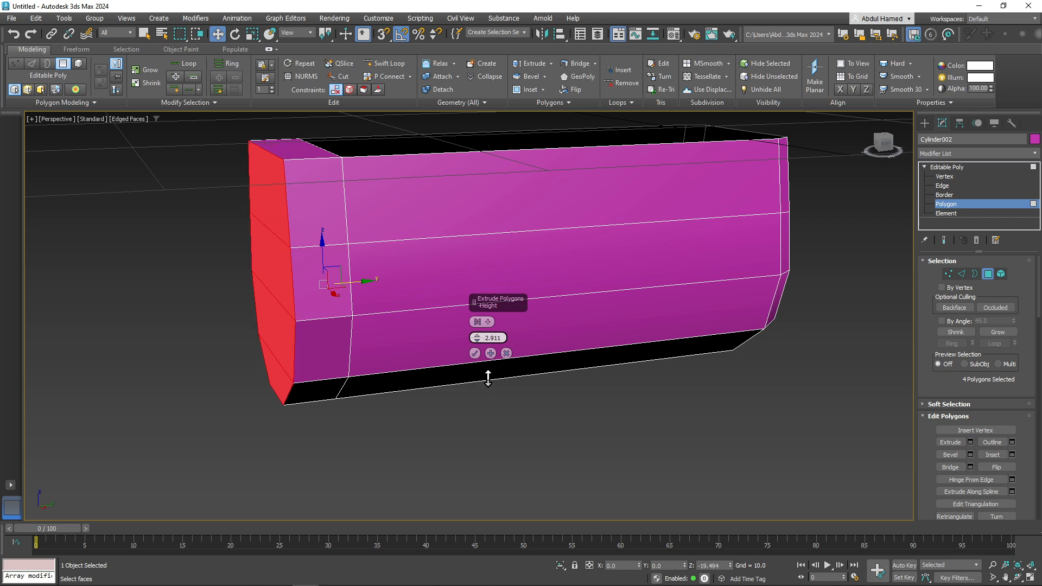
pyautogui.click(475, 354)
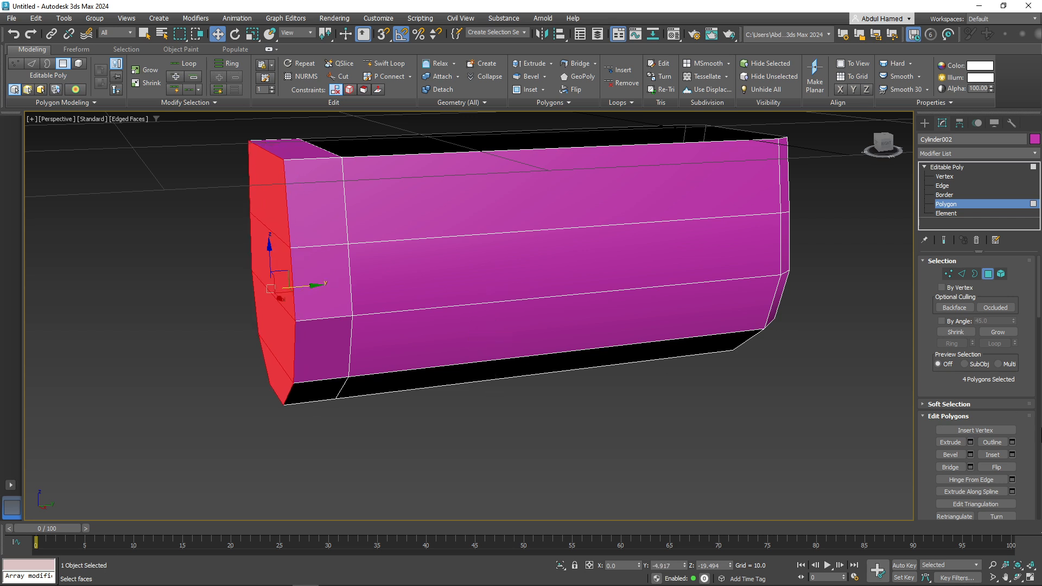
# - Bevel the four extruded end polygons with a height of 1.797 and an outline of -1.0
pyautogui.click(971, 455)
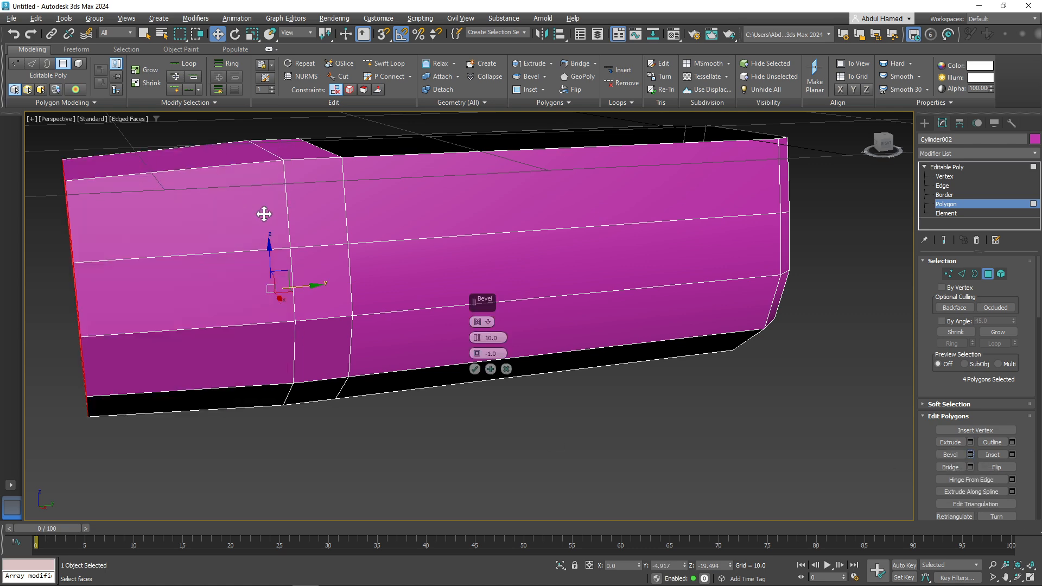
pyautogui.keyDown('alt'); pyautogui.moveTo(264, 213); pyautogui.dragTo(287, 218, button='middle'); pyautogui.keyUp('alt')
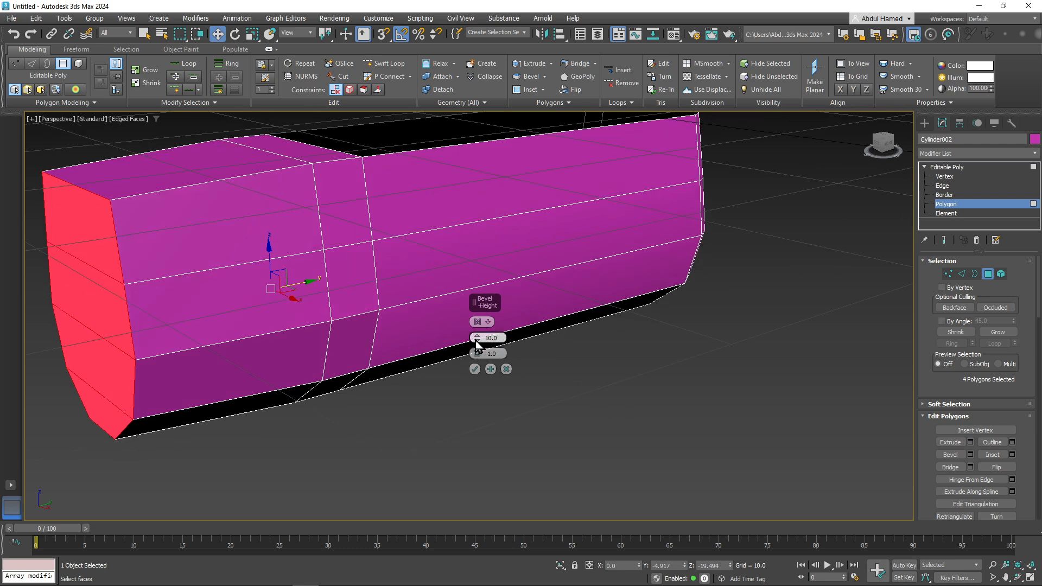
pyautogui.moveTo(476, 338); pyautogui.dragTo(480, 380)
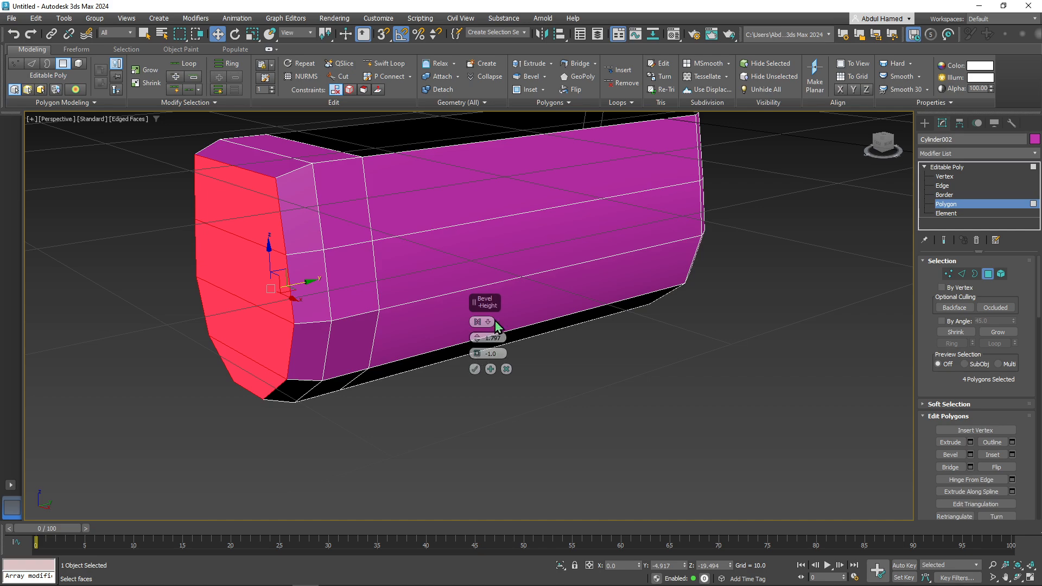
pyautogui.keyDown('alt'); pyautogui.moveTo(570, 365); pyautogui.dragTo(405, 366, button='middle'); pyautogui.keyUp('alt')
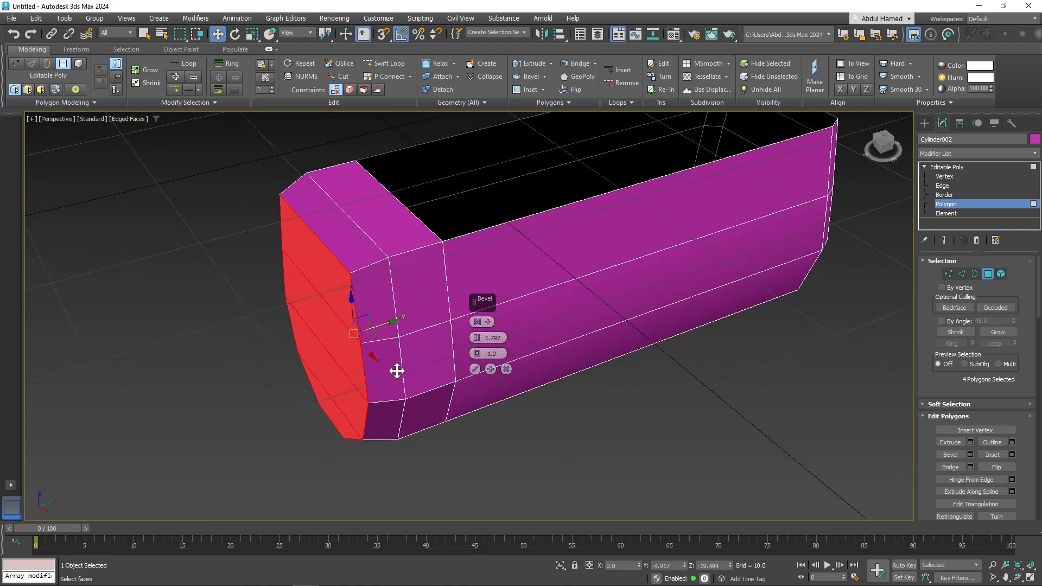
pyautogui.moveTo(380, 353)
pyautogui.mouseDown()
pyautogui.moveTo(367, 365)
pyautogui.moveTo(391, 367)
pyautogui.moveTo(376, 360)
pyautogui.mouseUp()
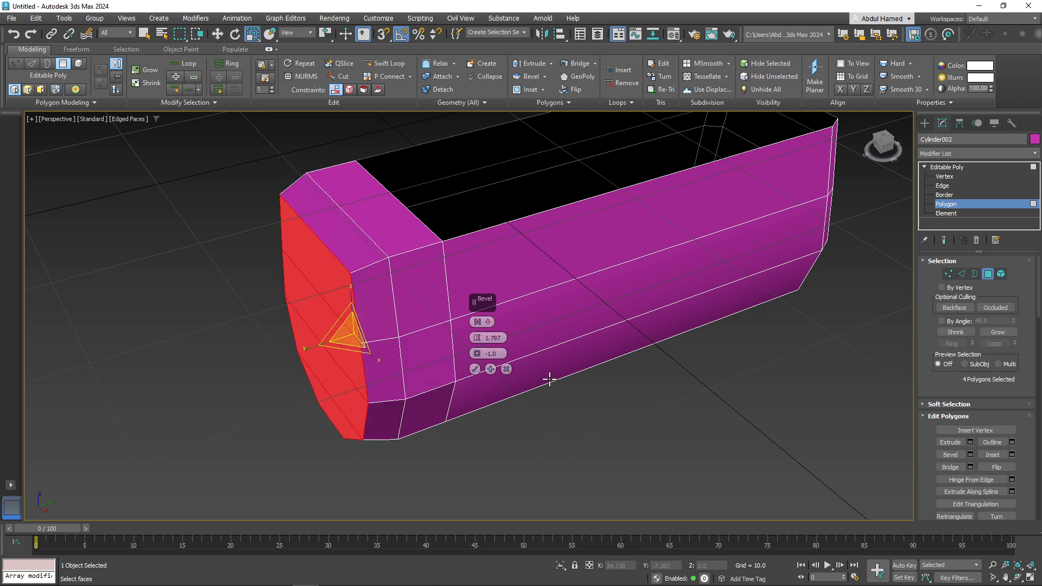
pyautogui.click(476, 370)
# - Scale the beveled end polygons inward for a stronger taper and check the shape from below and above
pyautogui.hotkey('ctrl', 'z')
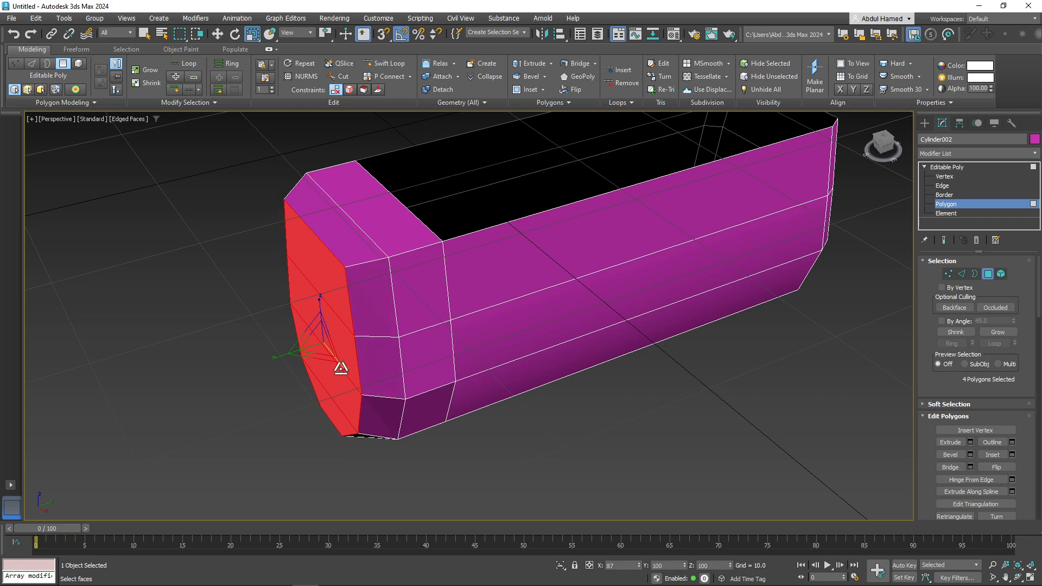
pyautogui.keyDown('alt'); pyautogui.moveTo(396, 389); pyautogui.dragTo(316, 389, button='middle'); pyautogui.keyUp('alt')
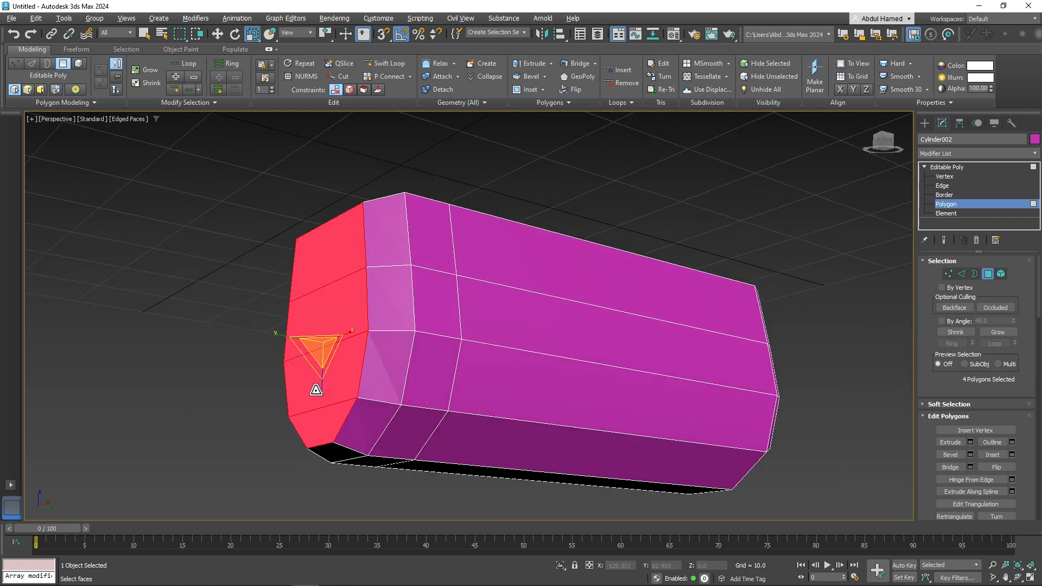
pyautogui.moveTo(321, 390); pyautogui.dragTo(324, 391)
pyautogui.keyDown('alt'); pyautogui.moveTo(324, 391); pyautogui.dragTo(296, 430, button='middle'); pyautogui.keyUp('alt')
pyautogui.keyDown('alt'); pyautogui.moveTo(427, 407); pyautogui.dragTo(477, 459, button='middle'); pyautogui.keyUp('alt')
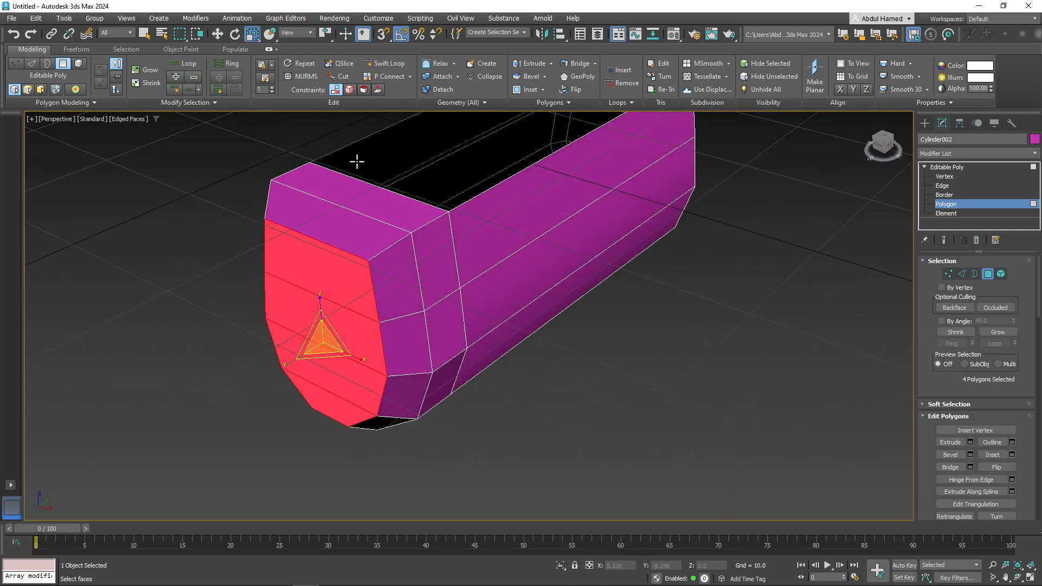
# - Delete the two polygons covering the open upper side of the extruded and beveled end sections
pyautogui.click(363, 233)
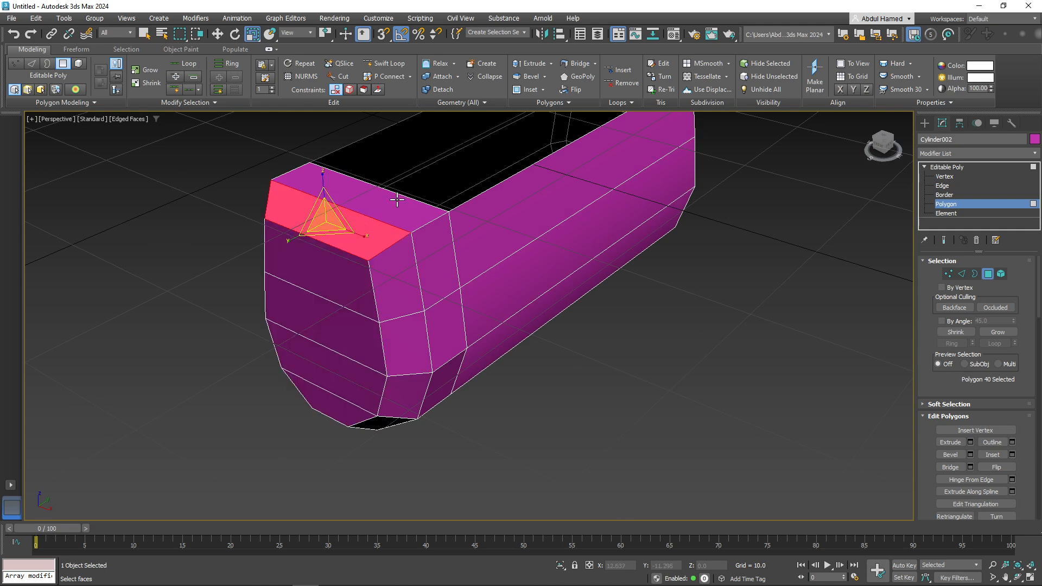
pyautogui.keyDown('ctrl'); pyautogui.click(398, 199); pyautogui.keyUp('ctrl')
pyautogui.press('Delete')
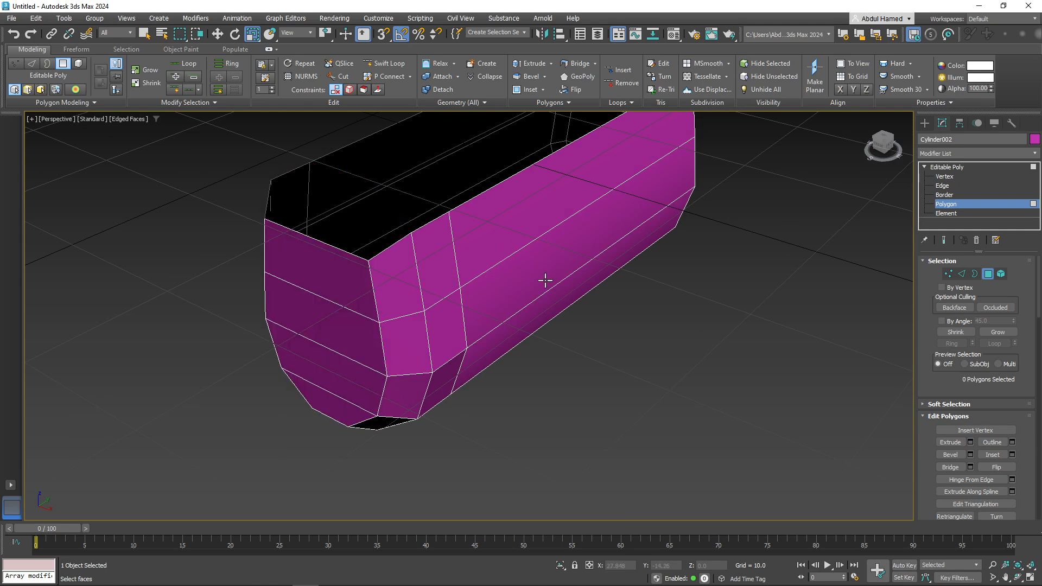
# - Start editing the grip at edge sub-object level with its long side in view
pyautogui.keyDown('alt'); pyautogui.moveTo(545, 280); pyautogui.dragTo(424, 369, button='middle'); pyautogui.keyUp('alt')
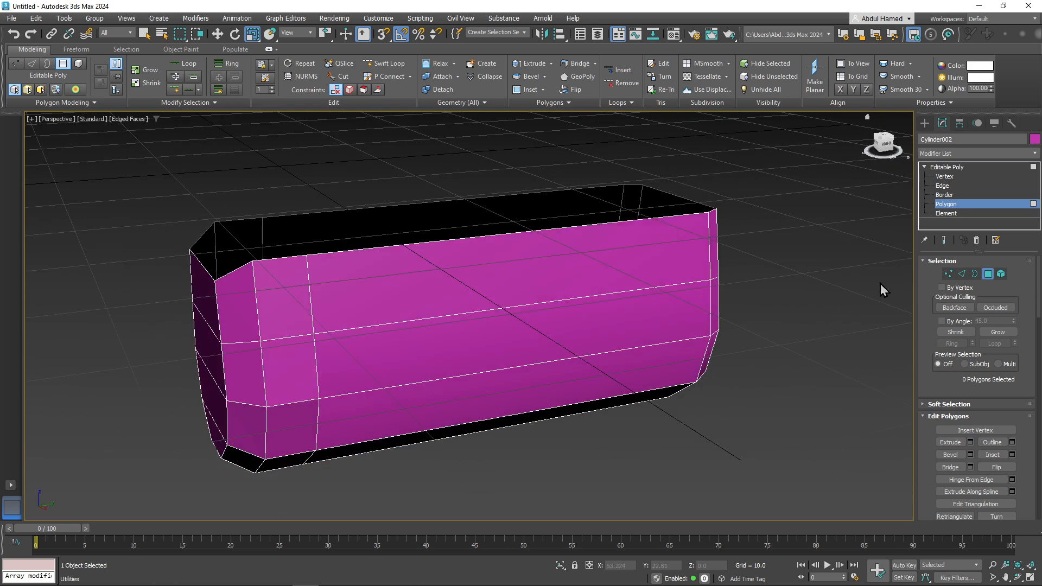
pyautogui.click(959, 187)
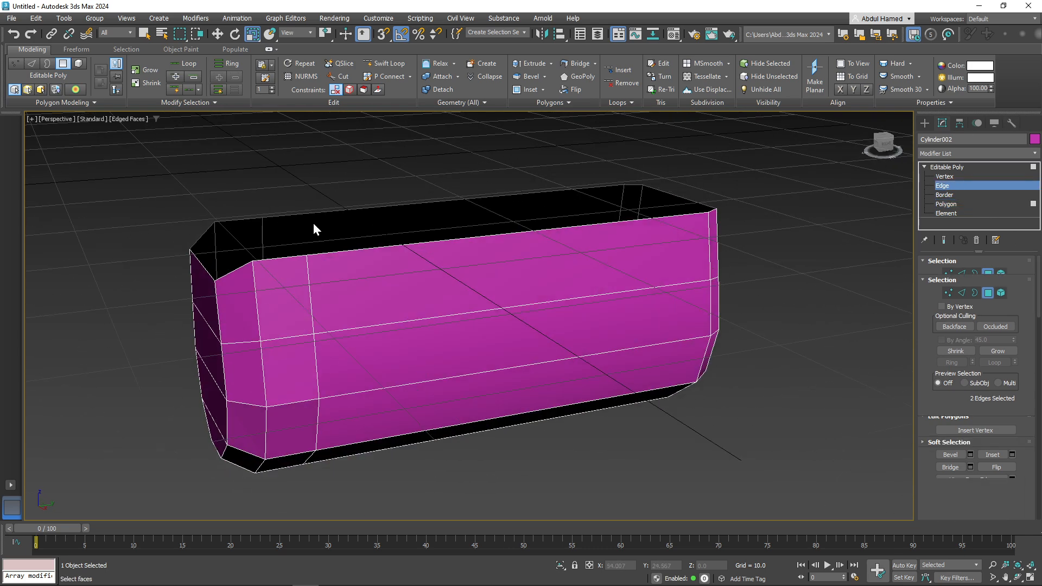
# - Select the edge loop around the body's open rim and flatten it with Make Planar along the Z axis
pyautogui.doubleClick(375, 243)
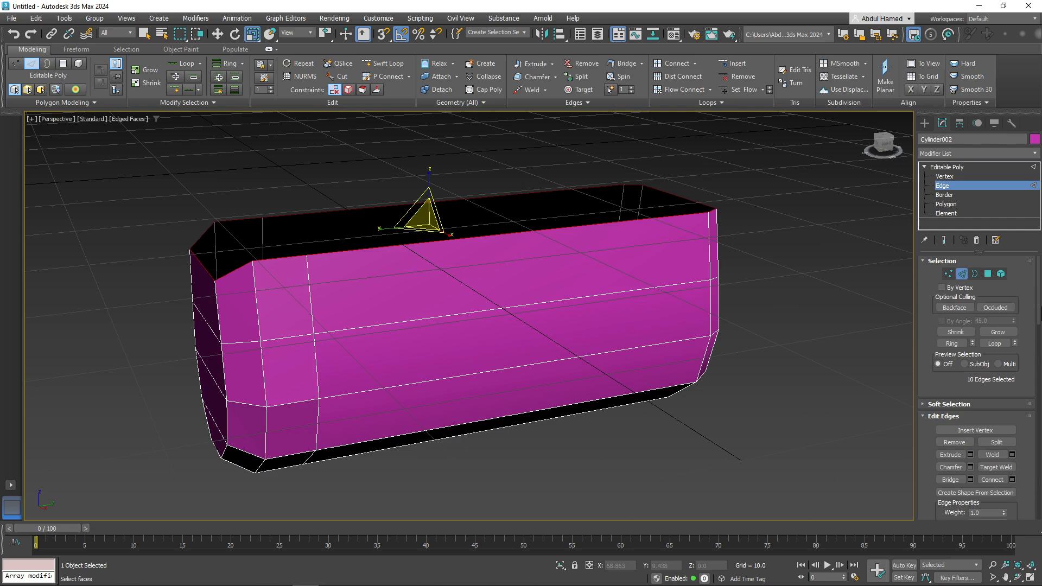
pyautogui.scroll(-3, 1029, 350)
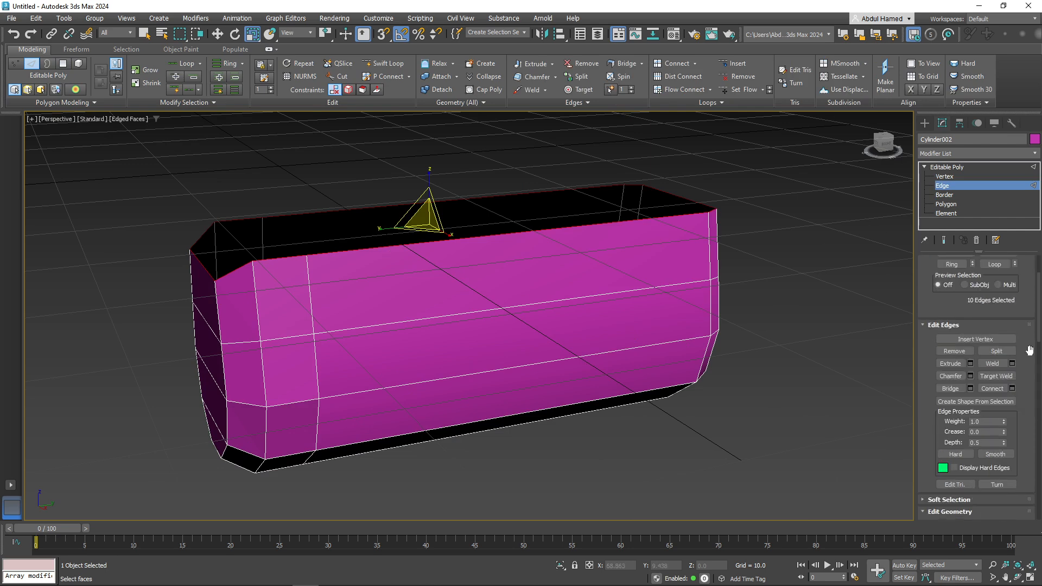
pyautogui.scroll(-4, 1013, 396)
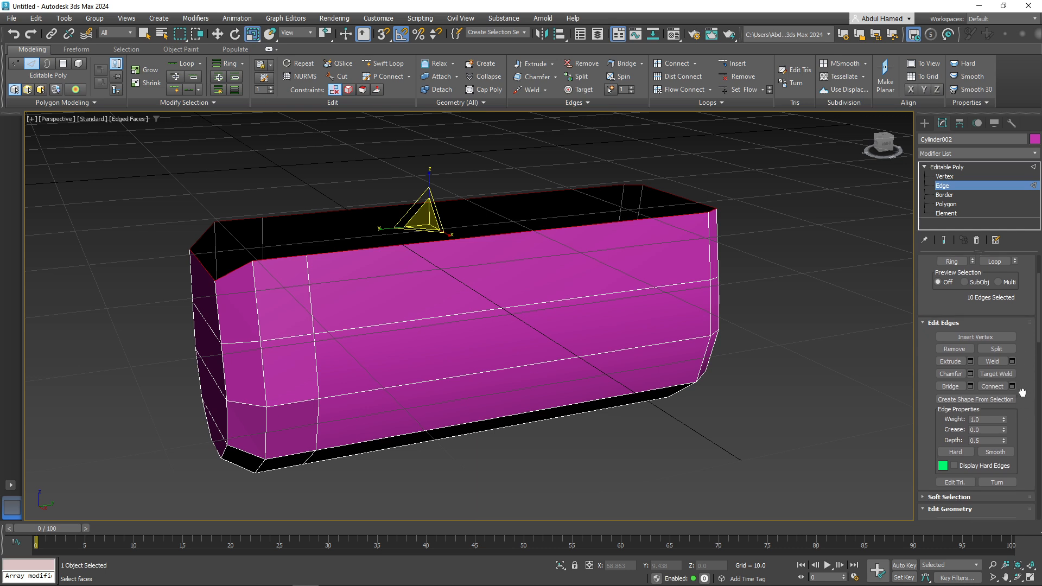
pyautogui.scroll(4, 1008, 386)
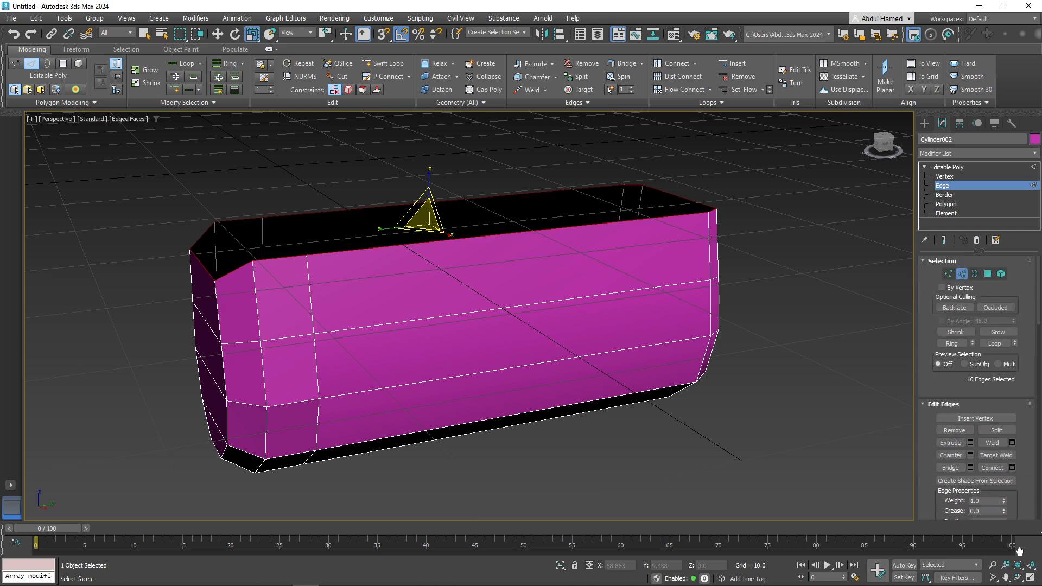
pyautogui.scroll(-5, 998, 313)
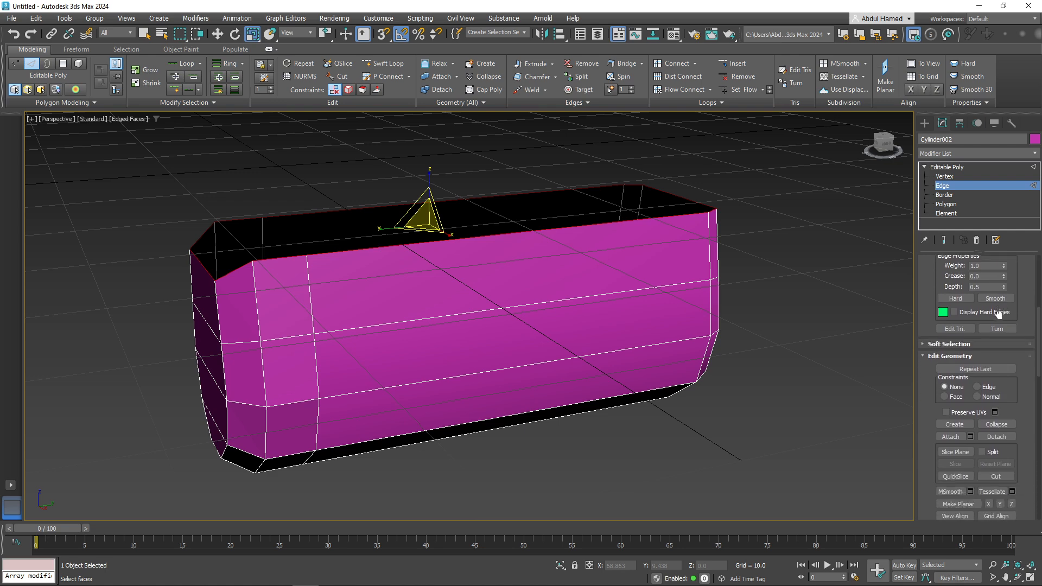
pyautogui.scroll(-2, 999, 314)
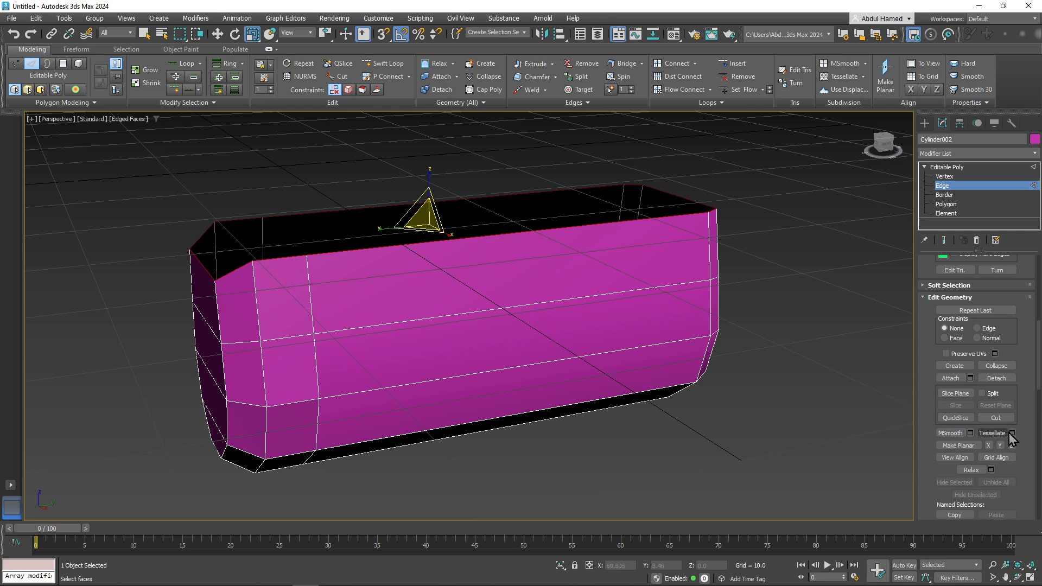
pyautogui.click(988, 445)
pyautogui.click(1000, 446)
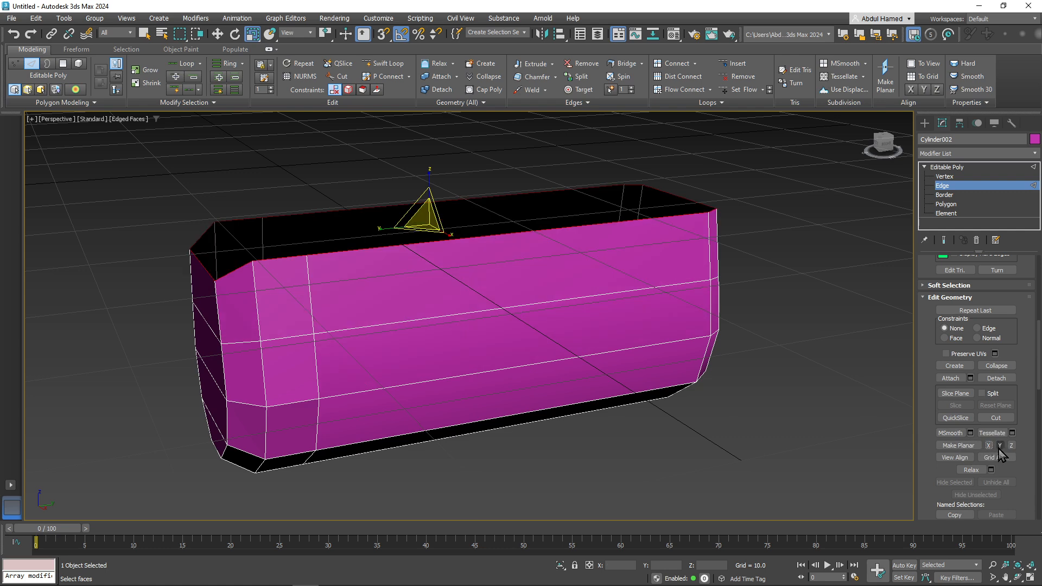
pyautogui.click(1000, 446)
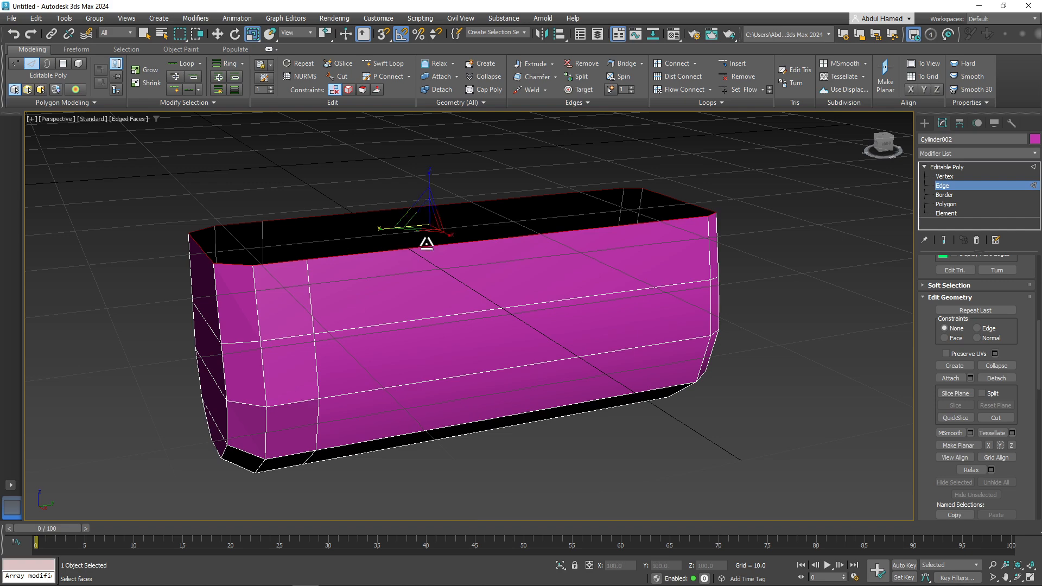
# - Insert an edge loop with Swift Loop through the middle of the narrow corner strip at the near end of the body
pyautogui.moveTo(426, 239)
pyautogui.keyDown('alt'); pyautogui.mouseDown(button='middle')
pyautogui.moveTo(391, 233)
pyautogui.moveTo(380, 242)
pyautogui.moveTo(420, 251)
pyautogui.mouseUp(button='middle'); pyautogui.keyUp('alt')
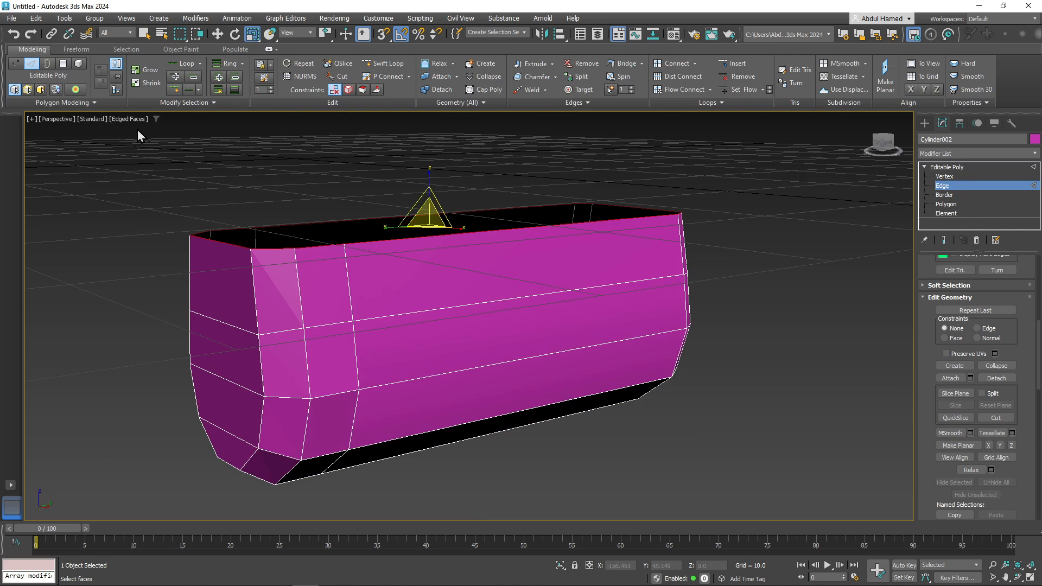
pyautogui.keyDown('alt'); pyautogui.moveTo(421, 414); pyautogui.dragTo(395, 407, button='middle'); pyautogui.keyUp('alt')
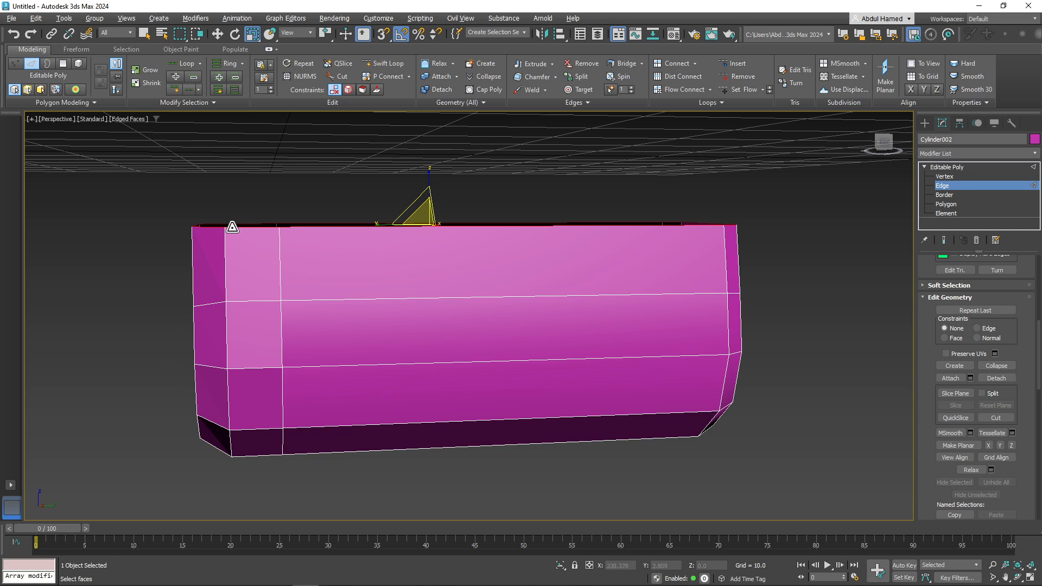
pyautogui.keyDown('alt'); pyautogui.moveTo(217, 419); pyautogui.dragTo(250, 419, button='middle'); pyautogui.keyUp('alt')
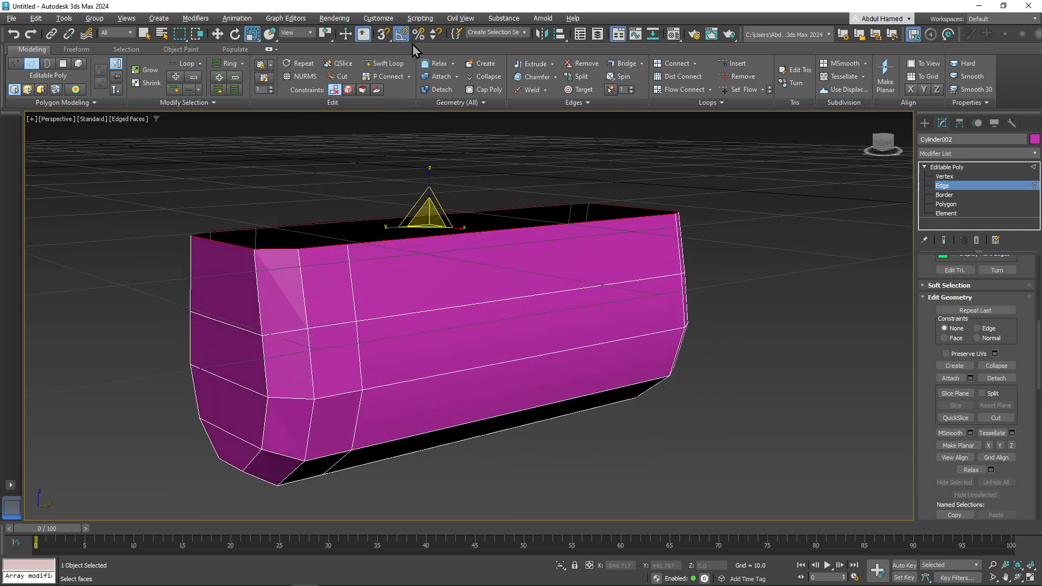
pyautogui.click(388, 71)
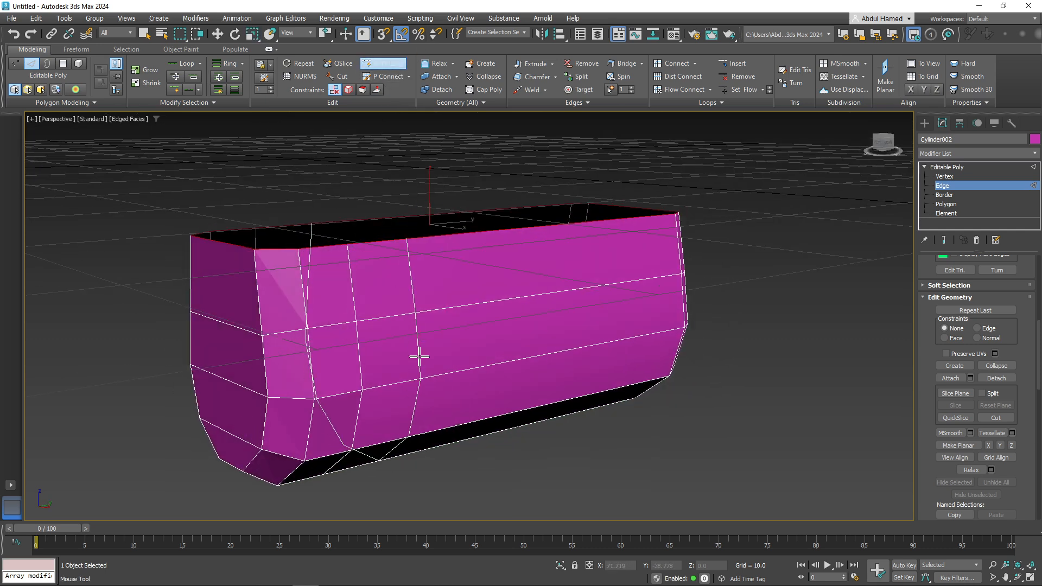
pyautogui.click(293, 390)
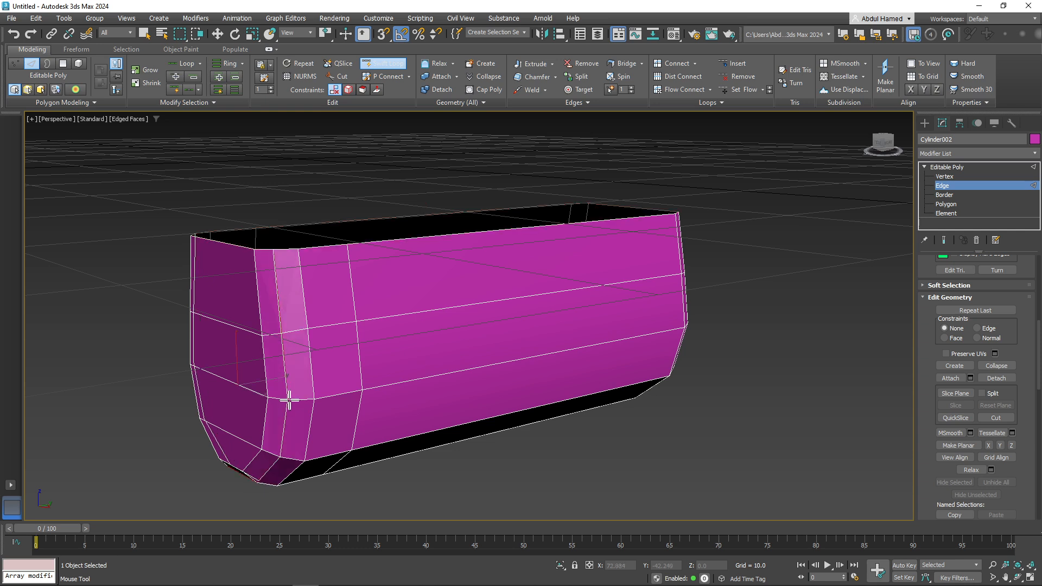
pyautogui.keyDown('alt'); pyautogui.moveTo(309, 421); pyautogui.dragTo(340, 400, button='middle'); pyautogui.keyUp('alt')
pyautogui.scroll(-5, 321, 425)
pyautogui.click(330, 432)
# - Remove the innermost edge loop near that end, together with its vertices
pyautogui.press('w')
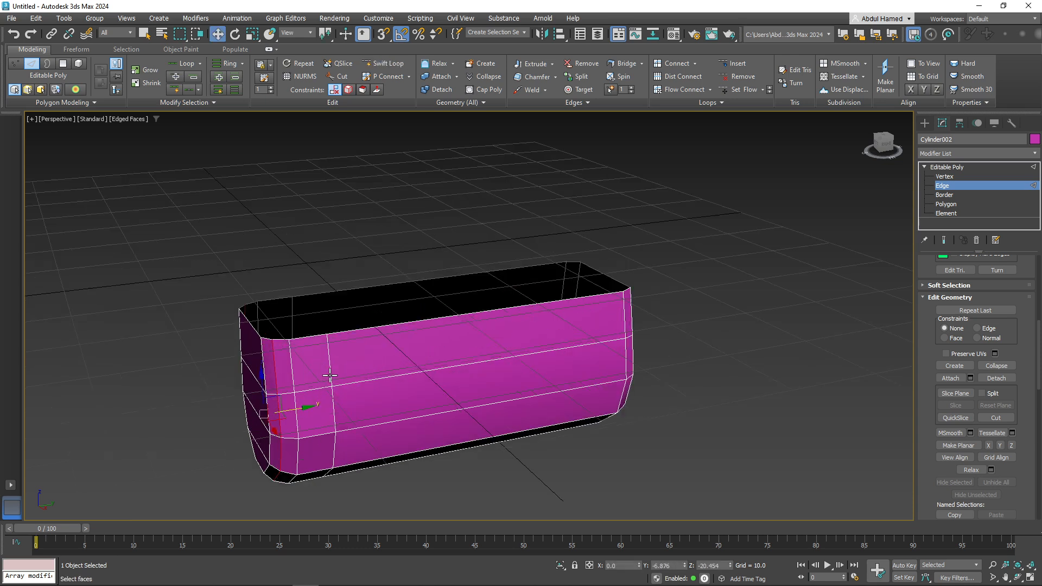
pyautogui.click(328, 375)
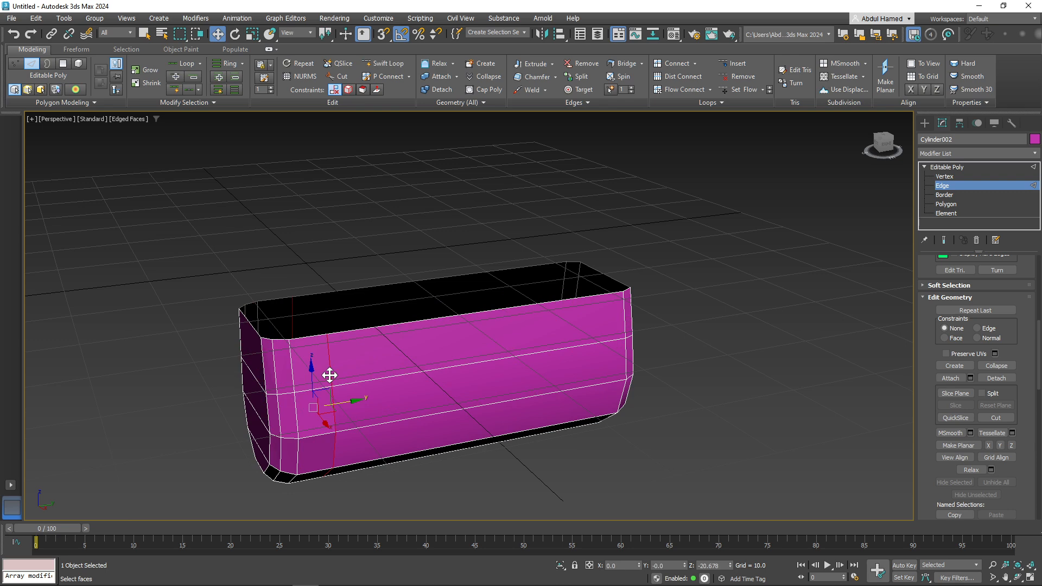
pyautogui.hotkey('ctrl', 'BackSpace')
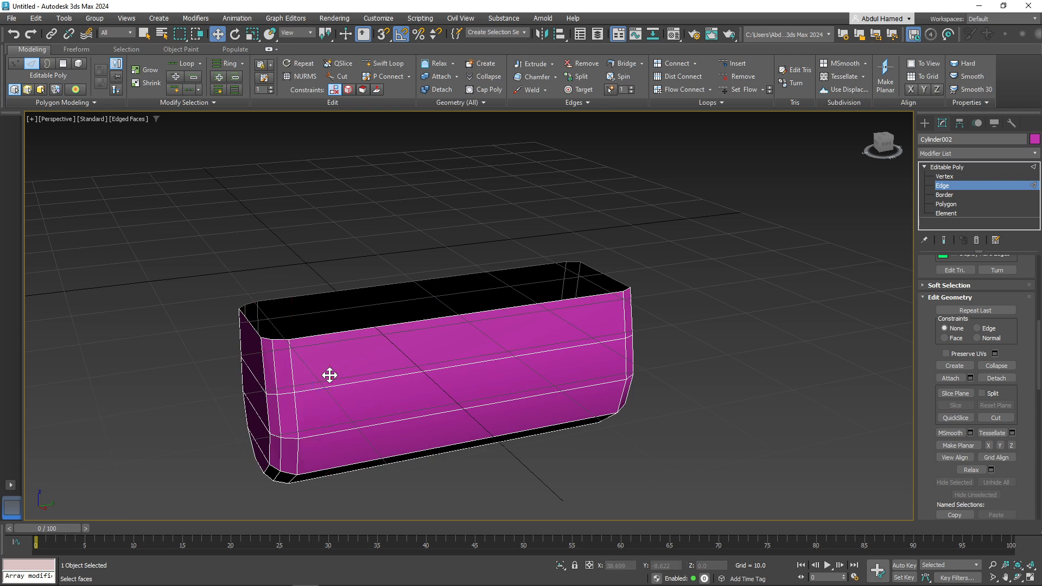
# - Select all polygons of the body, apply Auto Smooth with a 45.0 threshold, and clear the selection
pyautogui.keyDown('alt'); pyautogui.moveTo(223, 415); pyautogui.dragTo(247, 399, button='middle'); pyautogui.keyUp('alt')
pyautogui.scroll(6, 263, 363)
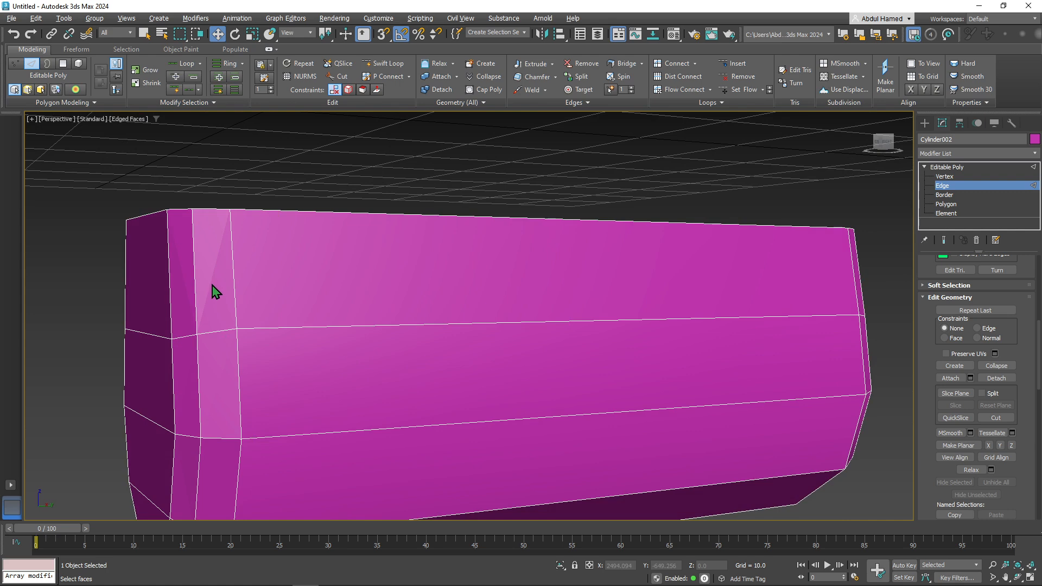
pyautogui.keyDown('alt'); pyautogui.moveTo(216, 293); pyautogui.dragTo(228, 372, button='middle'); pyautogui.keyUp('alt')
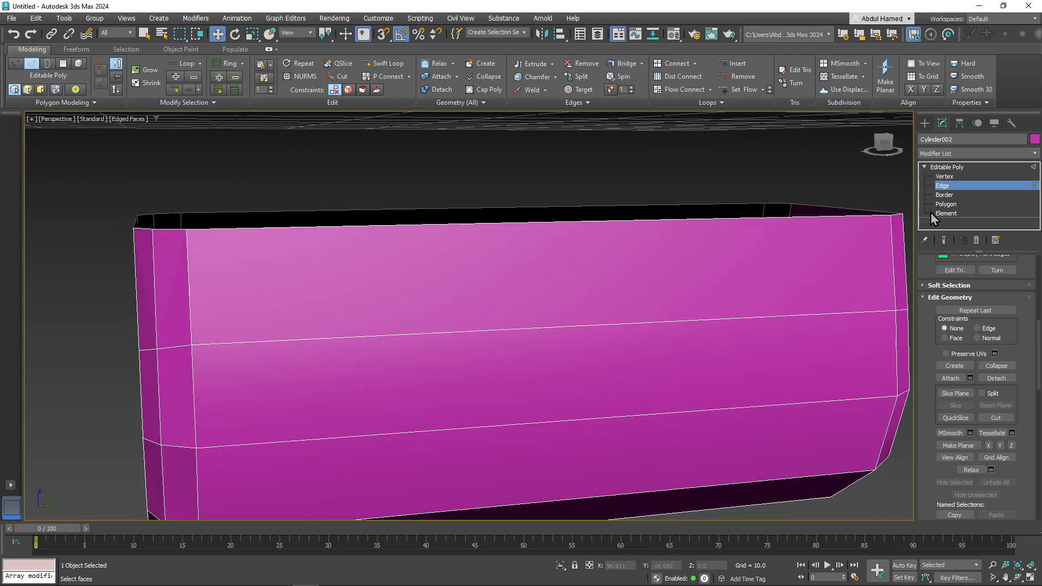
pyautogui.click(946, 204)
pyautogui.hotkey('ctrl', 'a')
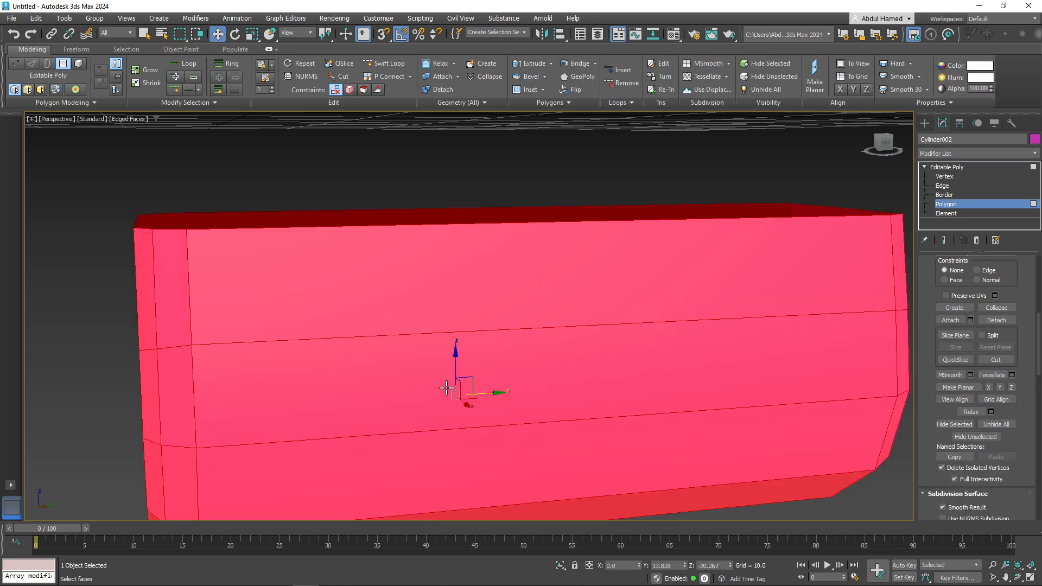
pyautogui.moveTo(451, 385); pyautogui.dragTo(382, 325, button='middle')
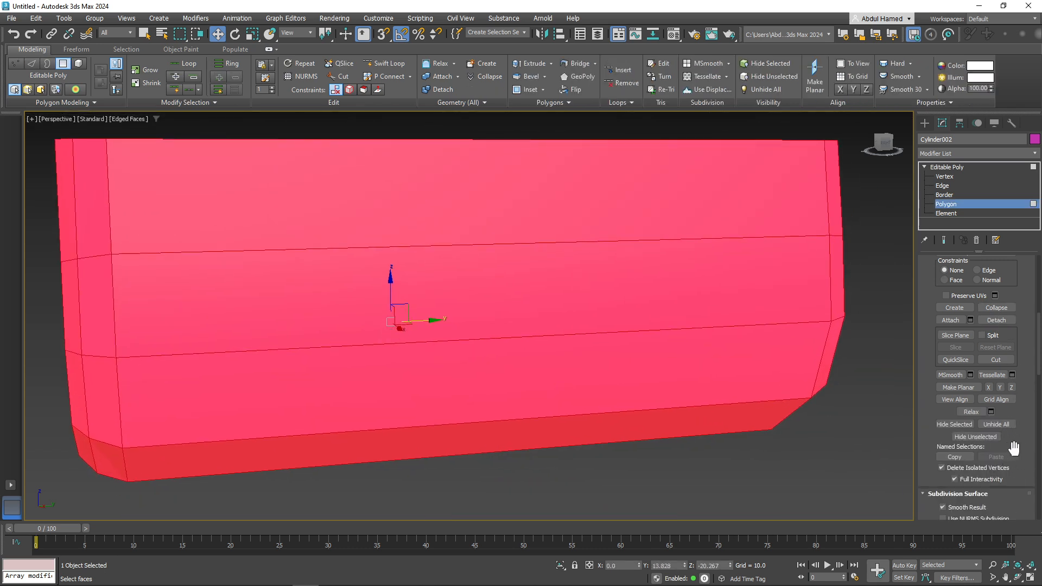
pyautogui.scroll(-5, 1012, 441)
pyautogui.scroll(-6, 995, 411)
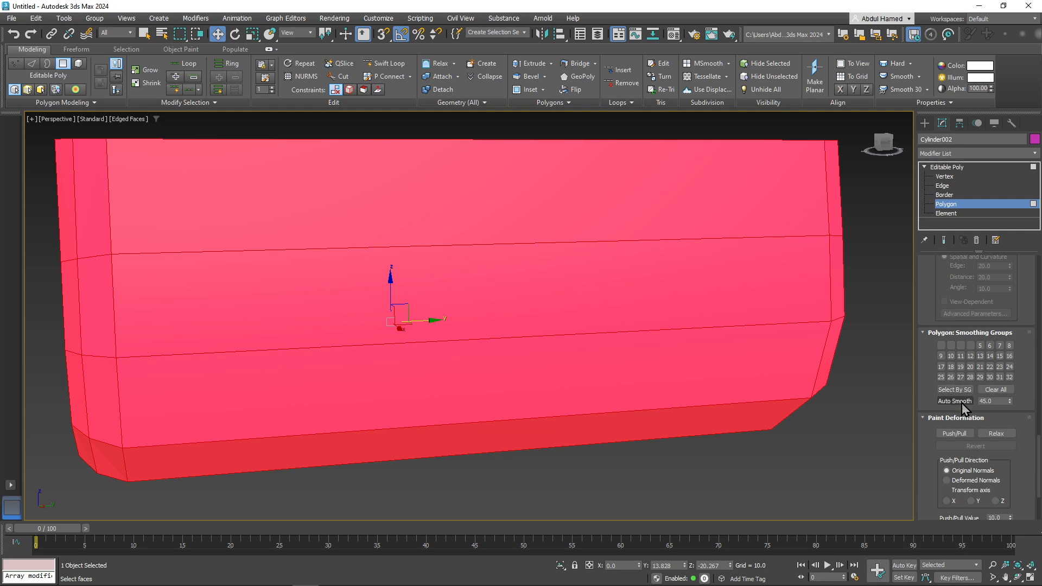
pyautogui.click(955, 402)
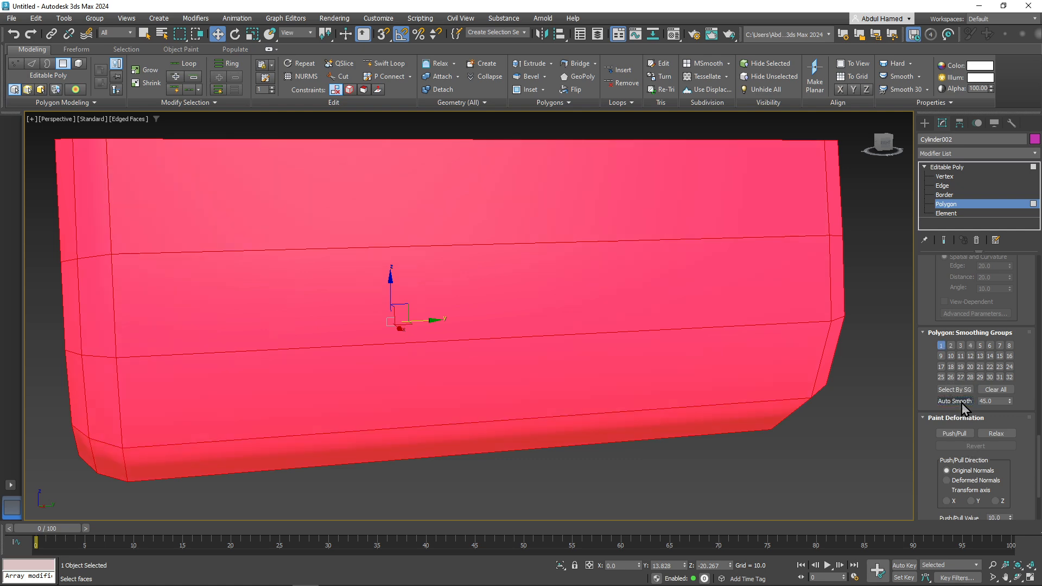
pyautogui.click(504, 490)
# - Assign the grey 07 - Default material to the body
pyautogui.scroll(-5, 497, 470)
pyautogui.moveTo(497, 477)
pyautogui.keyDown('alt'); pyautogui.mouseDown(button='middle')
pyautogui.moveTo(533, 483)
pyautogui.moveTo(447, 461)
pyautogui.moveTo(484, 470)
pyautogui.mouseUp(button='middle'); pyautogui.keyUp('alt')
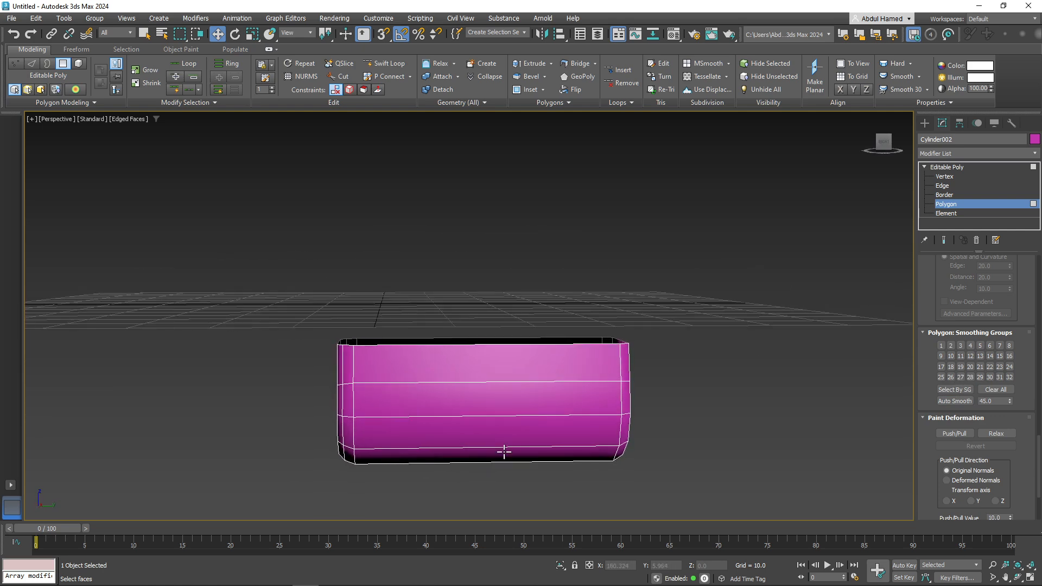
pyautogui.press('m')
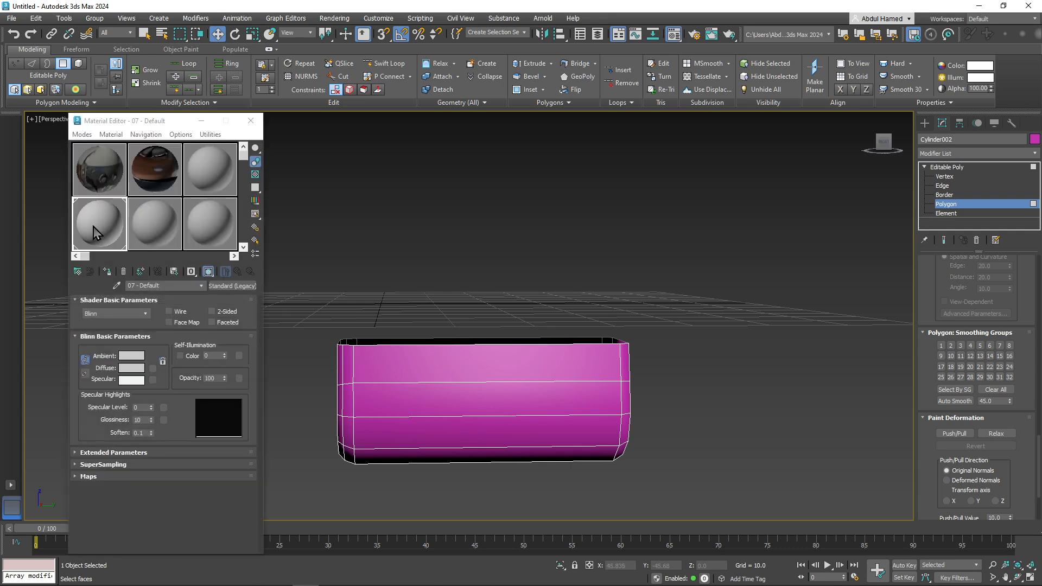
pyautogui.moveTo(94, 231); pyautogui.dragTo(488, 399)
pyautogui.keyDown('alt'); pyautogui.moveTo(769, 430); pyautogui.dragTo(728, 422, button='middle'); pyautogui.keyUp('alt')
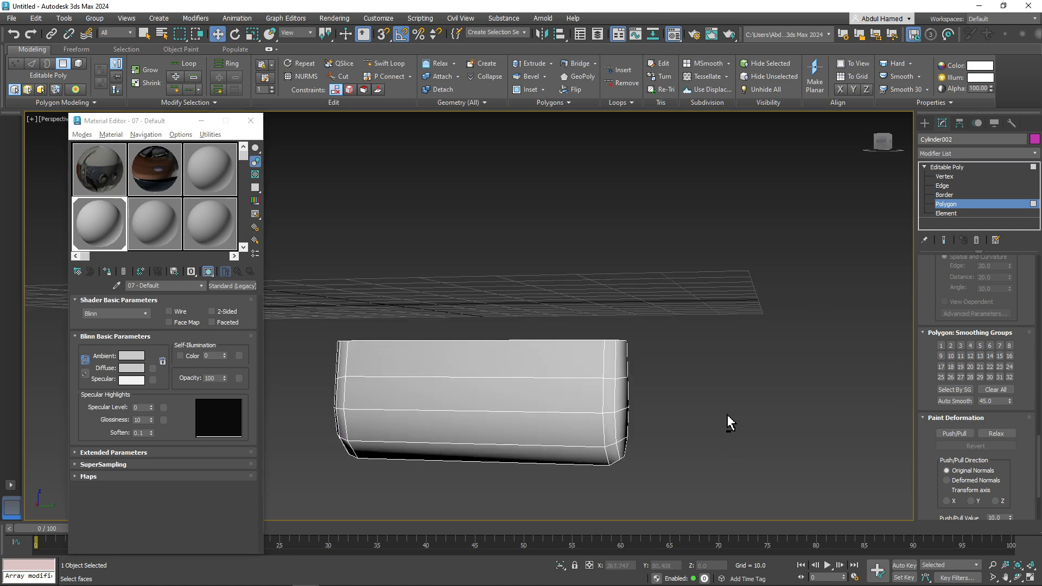
# - Set the object colour of the body to black and close the Material Editor
pyautogui.click(1032, 140)
pyautogui.click(581, 315)
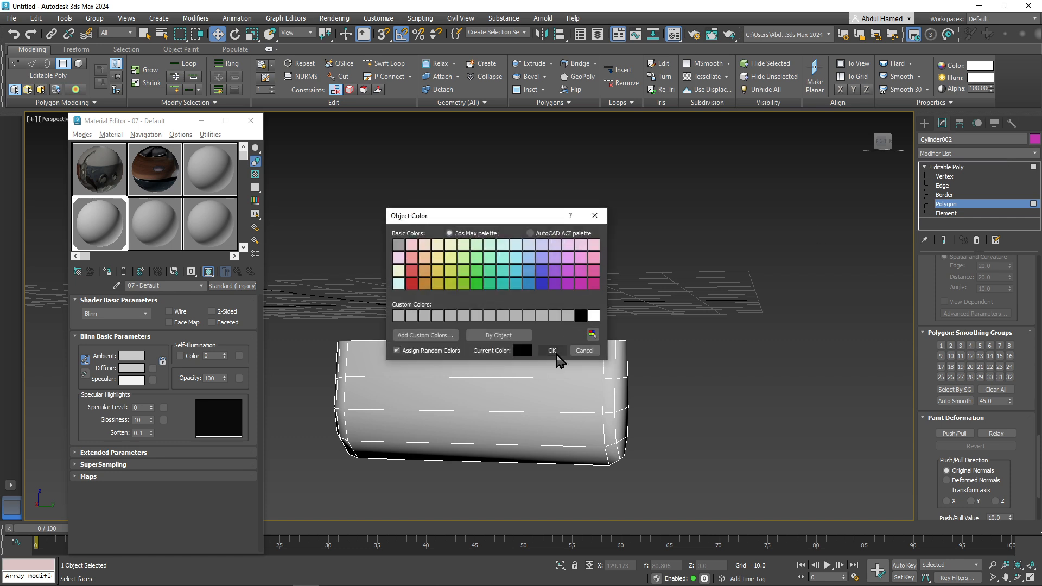
pyautogui.click(552, 351)
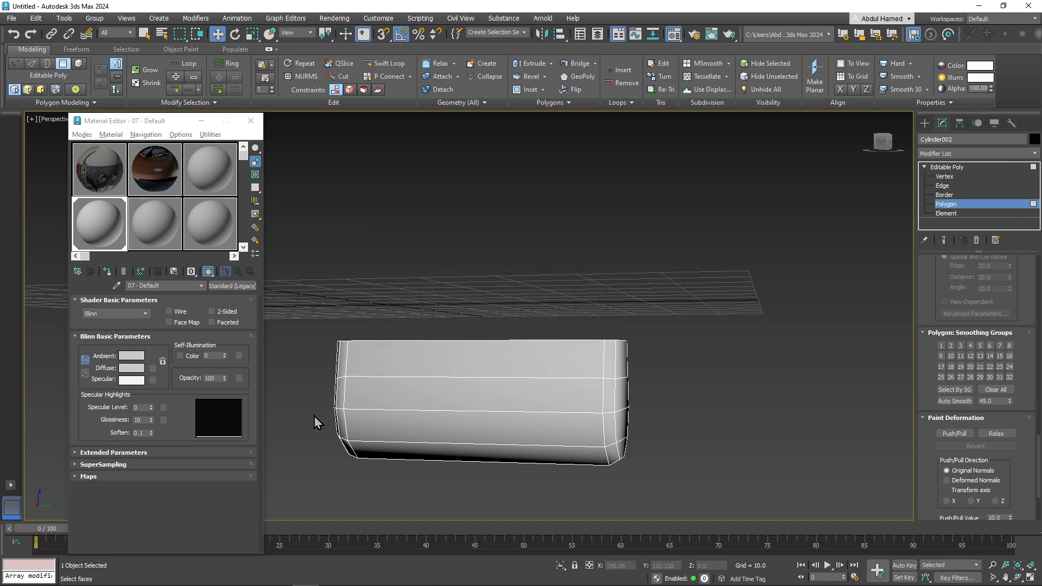
pyautogui.click(247, 126)
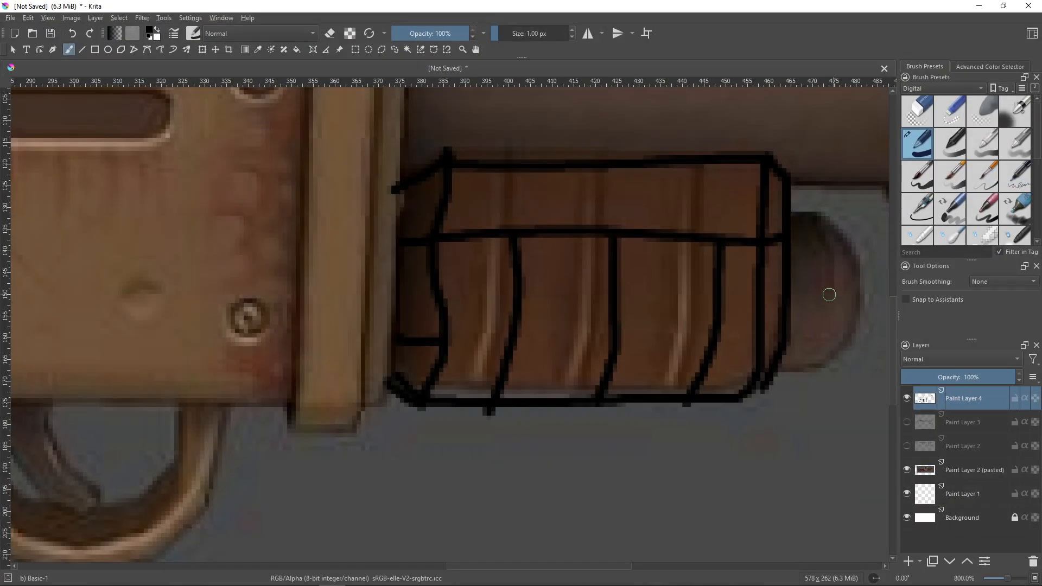
# - Hide Paint Layer 4 in Krita to expose the grip in the reference image, and return to 3ds Max
pyautogui.click(906, 398)
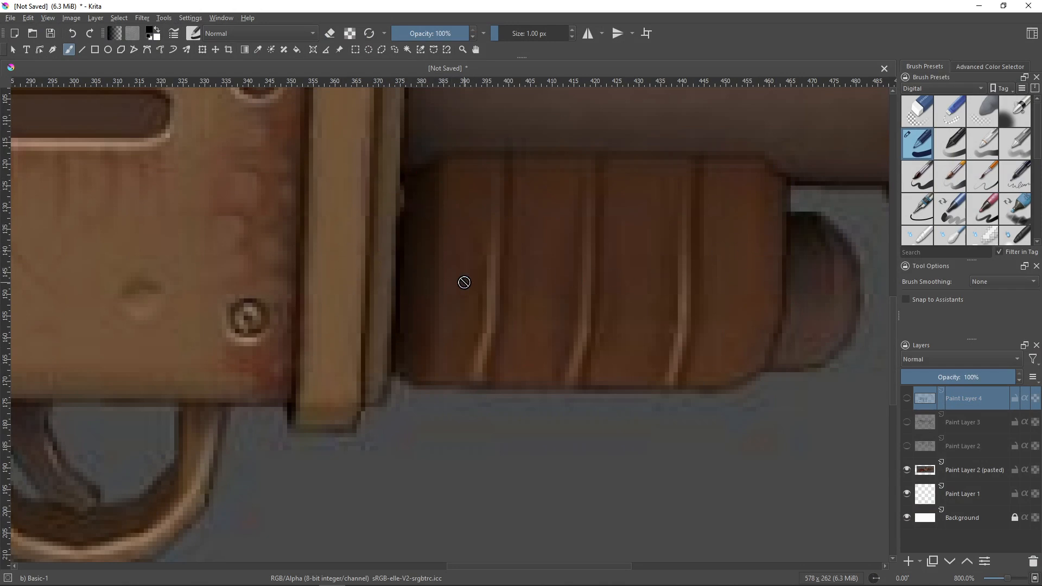
pyautogui.click(982, 6)
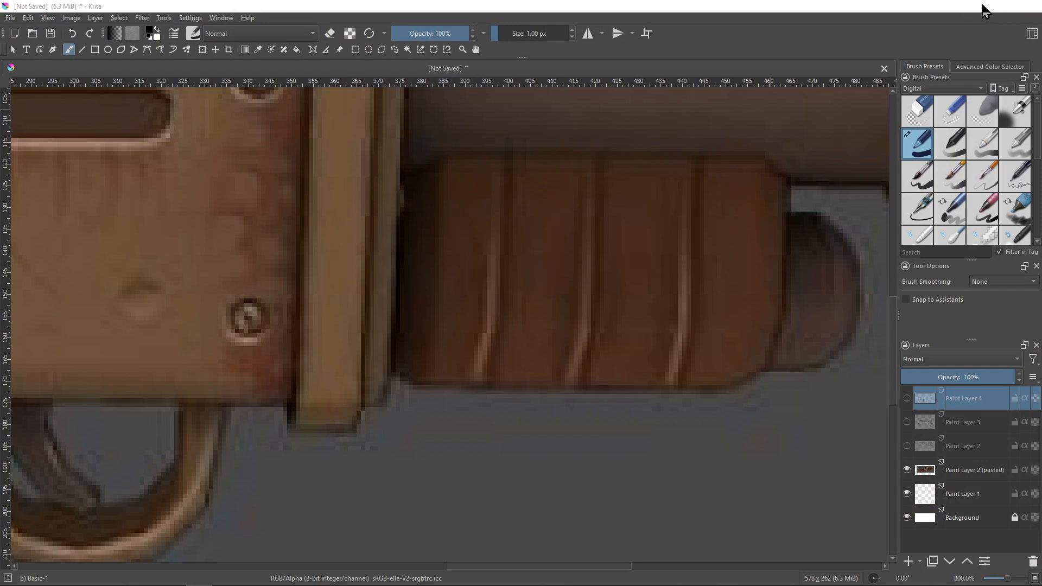
# - Move the bevelled band of polygons around the grip's front end from smoothing group 1 to group 2
pyautogui.keyDown('alt'); pyautogui.moveTo(520, 446); pyautogui.dragTo(390, 414, button='middle'); pyautogui.keyUp('alt')
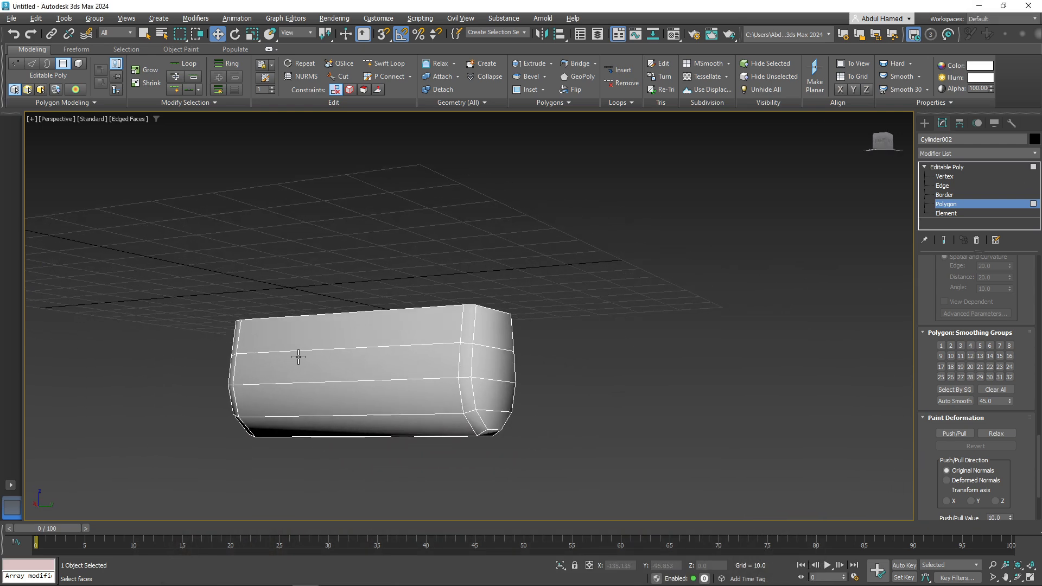
pyautogui.click(467, 320)
pyautogui.keyDown('ctrl'); pyautogui.click(468, 360); pyautogui.keyUp('ctrl')
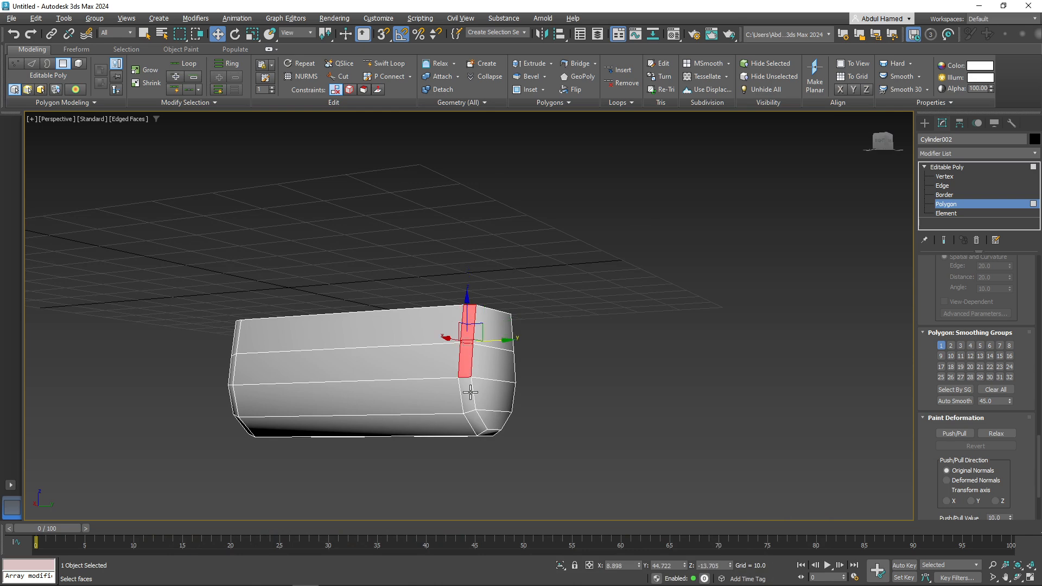
pyautogui.keyDown('ctrl'); pyautogui.click(468, 392); pyautogui.keyUp('ctrl')
pyautogui.keyDown('ctrl'); pyautogui.click(477, 421); pyautogui.keyUp('ctrl')
pyautogui.keyDown('alt'); pyautogui.moveTo(496, 435); pyautogui.dragTo(513, 423, button='middle'); pyautogui.keyUp('alt')
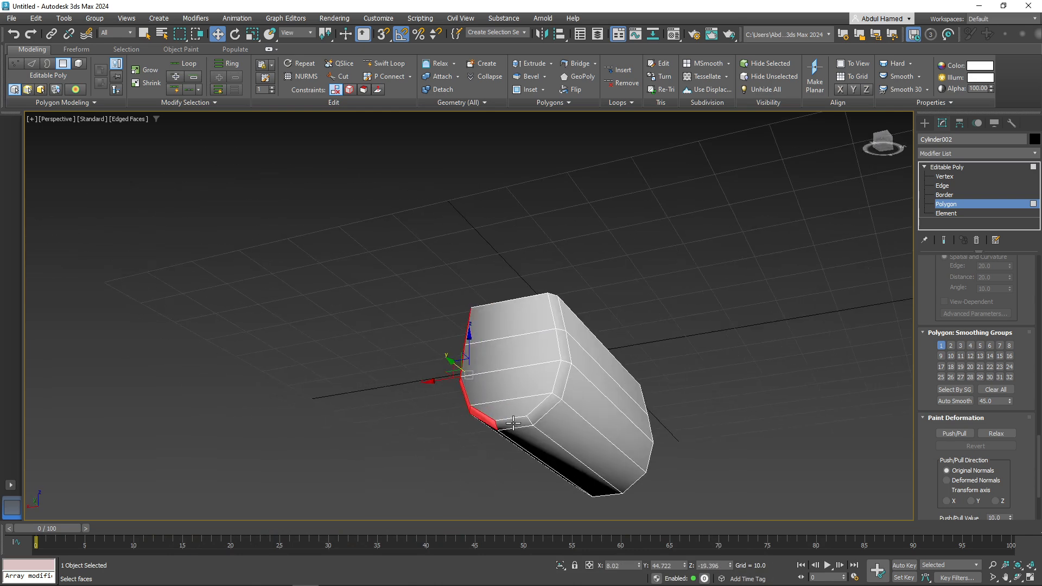
pyautogui.keyDown('ctrl'); pyautogui.click(524, 422); pyautogui.keyUp('ctrl')
pyautogui.keyDown('ctrl'); pyautogui.click(551, 405); pyautogui.keyUp('ctrl')
pyautogui.keyDown('ctrl'); pyautogui.click(565, 374); pyautogui.keyUp('ctrl')
pyautogui.keyDown('ctrl'); pyautogui.click(563, 349); pyautogui.keyUp('ctrl')
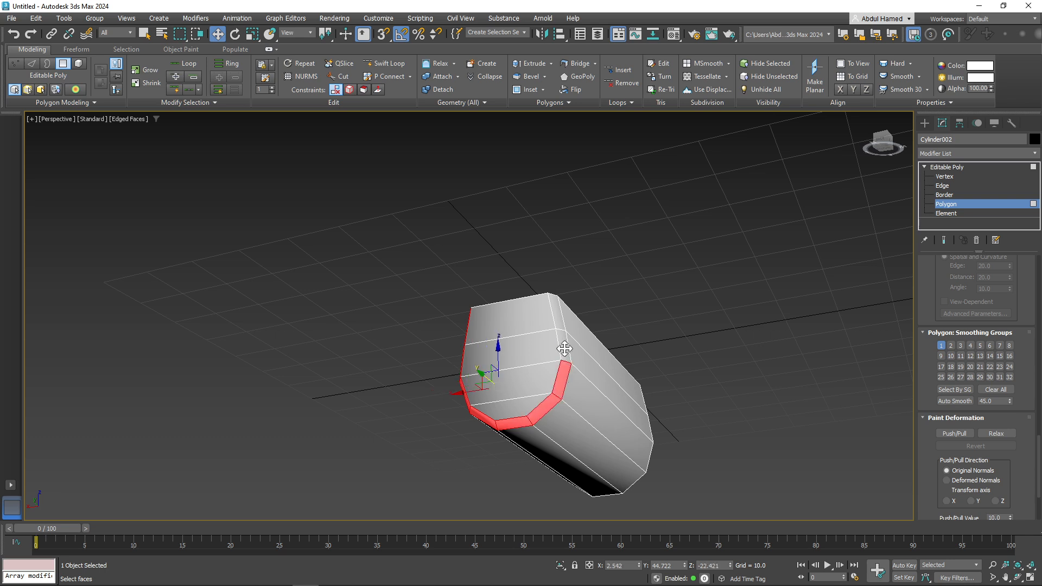
pyautogui.keyDown('ctrl'); pyautogui.click(556, 310); pyautogui.keyUp('ctrl')
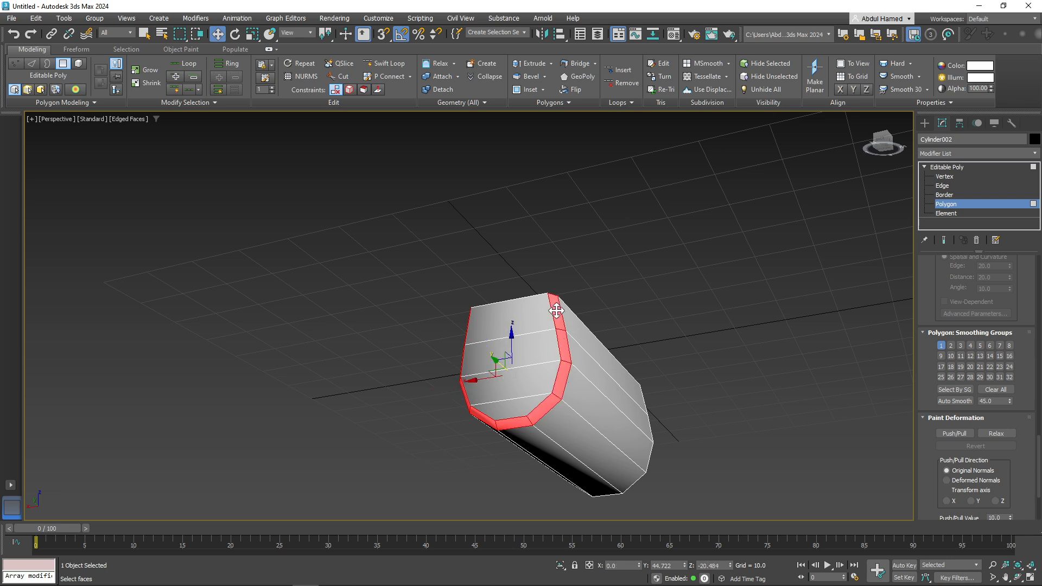
pyautogui.click(952, 345)
pyautogui.click(940, 347)
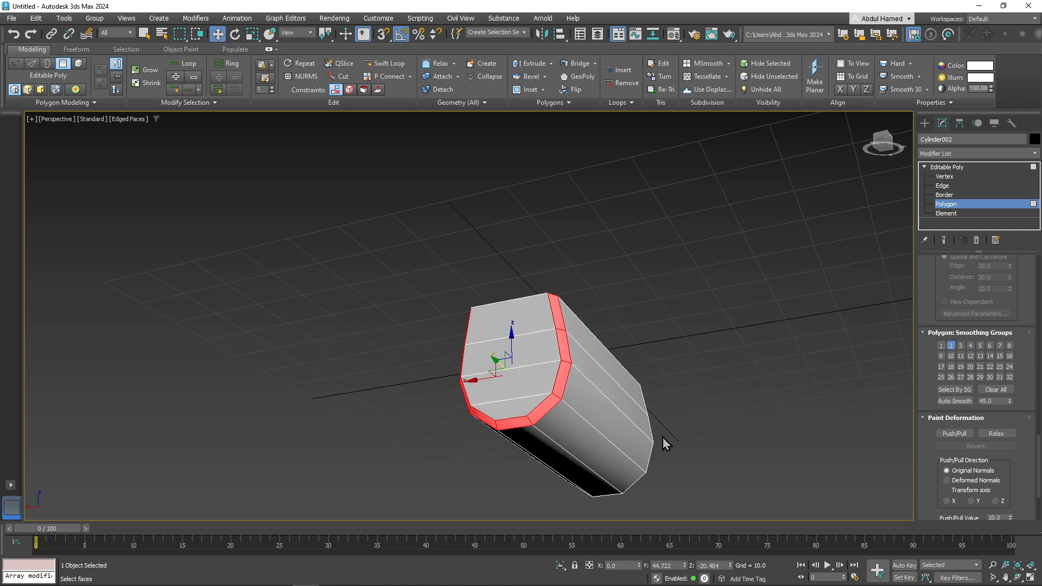
pyautogui.click(717, 324)
# - Leave polygon editing and deselect the grip
pyautogui.keyDown('alt'); pyautogui.moveTo(616, 336); pyautogui.dragTo(721, 445, button='middle'); pyautogui.keyUp('alt')
pyautogui.click(955, 167)
pyautogui.click(763, 474)
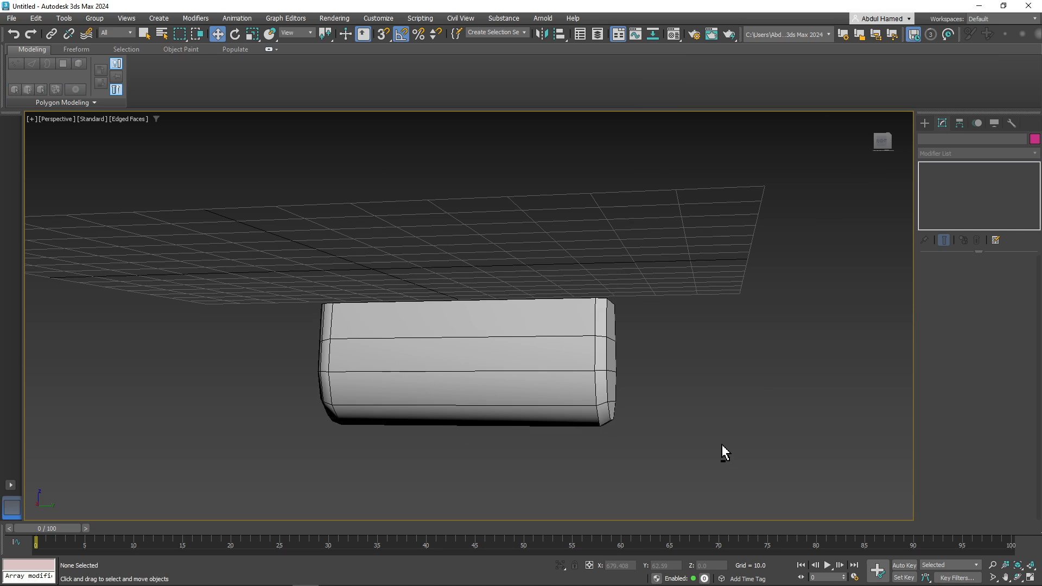
# - Turn off the edged-faces display in the perspective viewport, keeping default shading
pyautogui.click(122, 122)
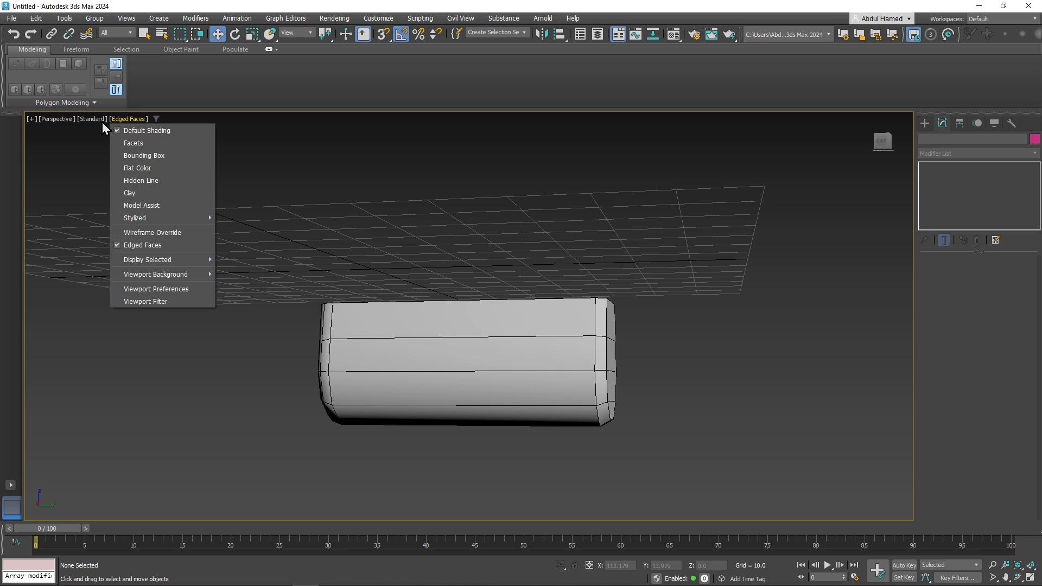
pyautogui.click(102, 120)
pyautogui.click(102, 120)
pyautogui.click(93, 229)
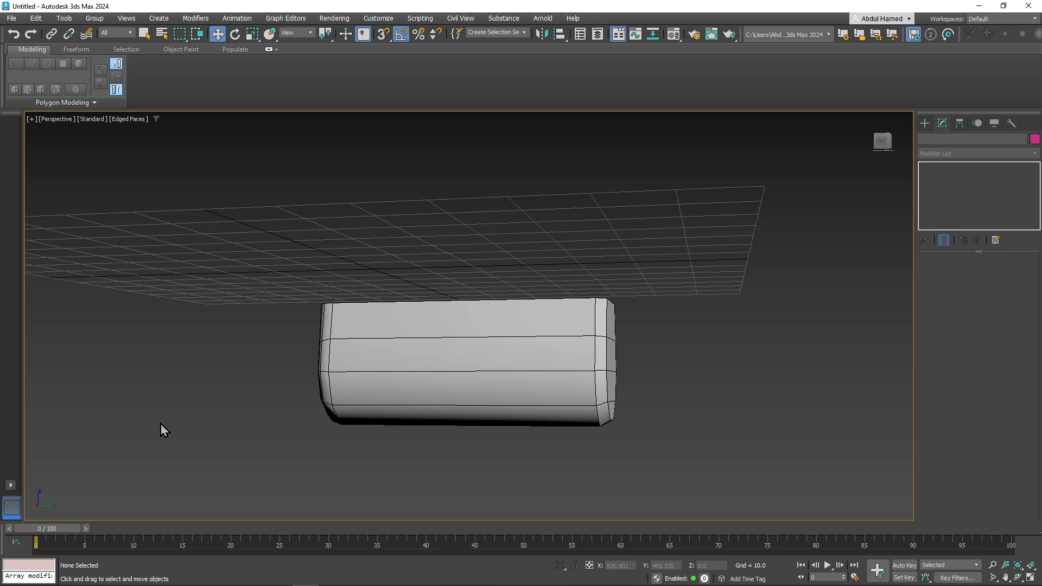
pyautogui.press('F3')
pyautogui.press('F3')
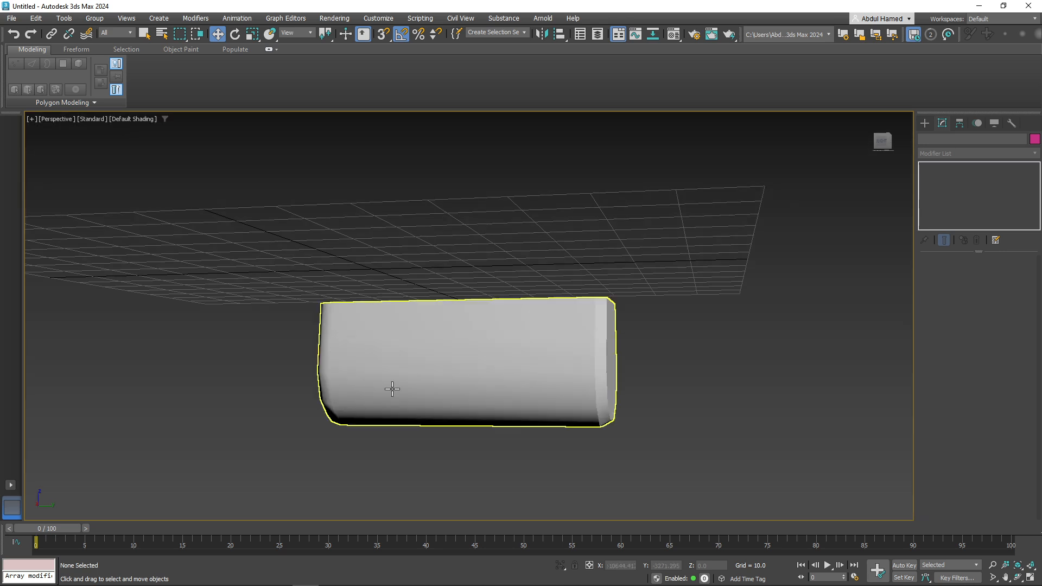
pyautogui.press('F4')
pyautogui.press('F4')
pyautogui.press('F4')
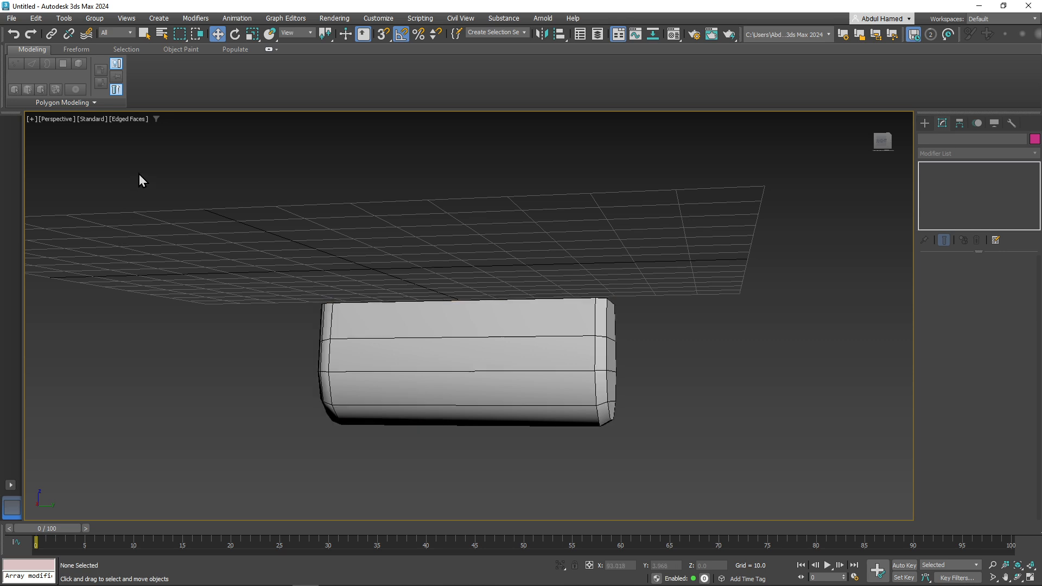
pyautogui.press('F4')
pyautogui.click(130, 119)
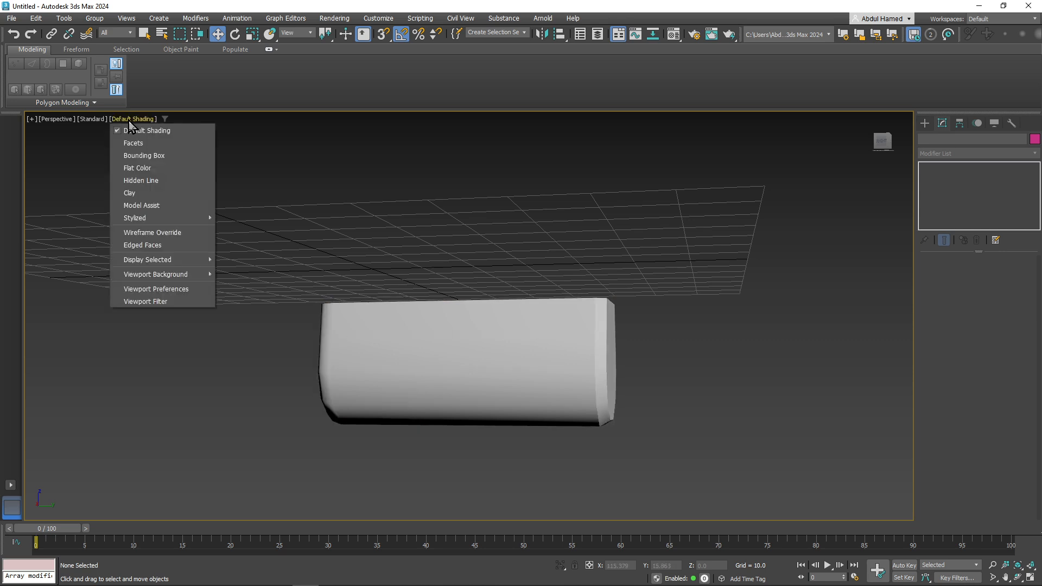
pyautogui.click(698, 298)
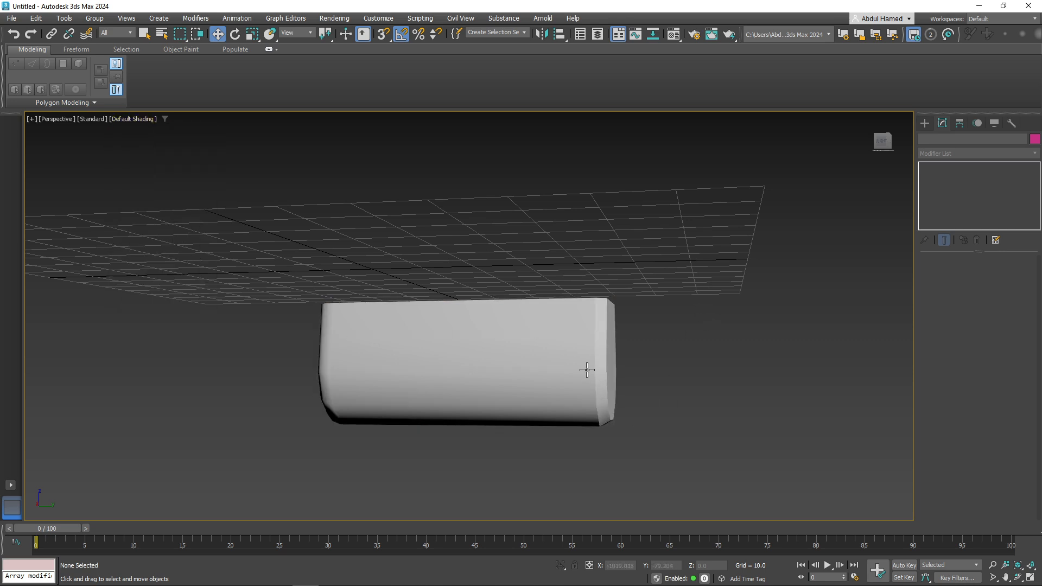
# - Unhide all objects to bring back the gun barrel above the grip
pyautogui.keyDown('alt'); pyautogui.moveTo(570, 397); pyautogui.dragTo(588, 400, button='middle'); pyautogui.keyUp('alt')
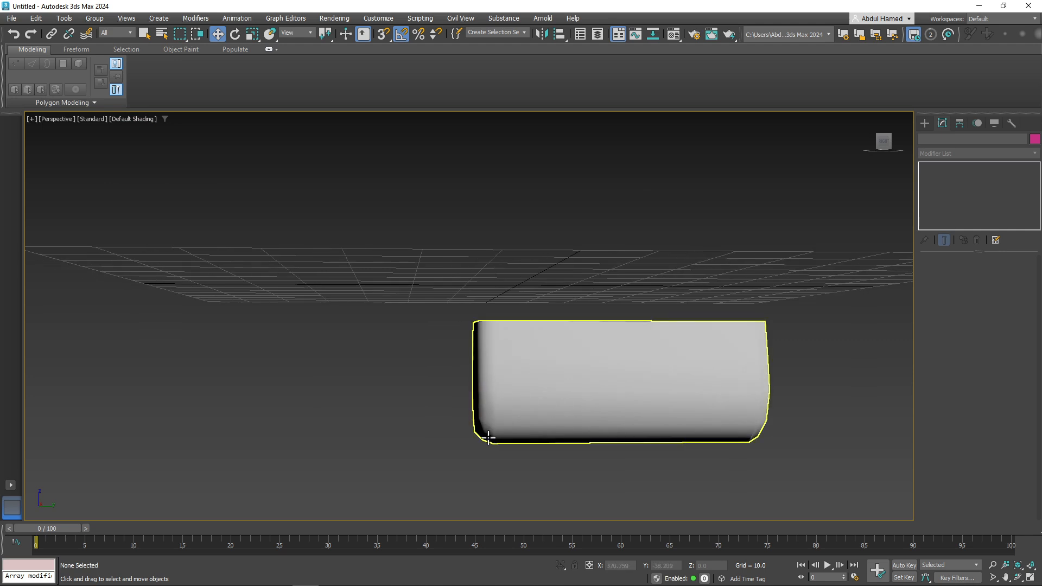
pyautogui.keyDown('alt'); pyautogui.moveTo(488, 439); pyautogui.dragTo(512, 455, button='middle'); pyautogui.keyUp('alt')
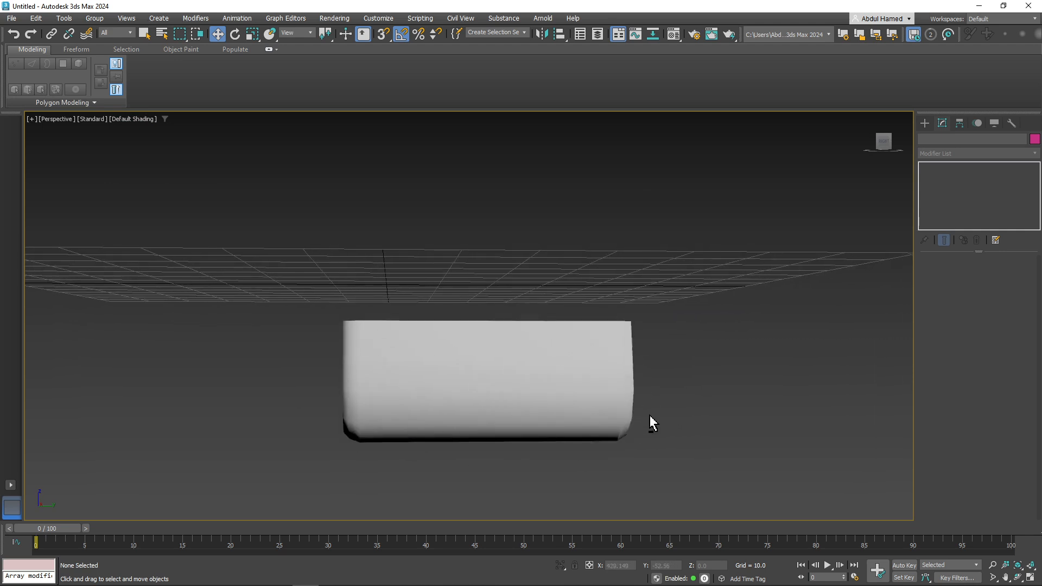
pyautogui.keyDown('alt'); pyautogui.moveTo(650, 415); pyautogui.dragTo(629, 414, button='middle'); pyautogui.keyUp('alt')
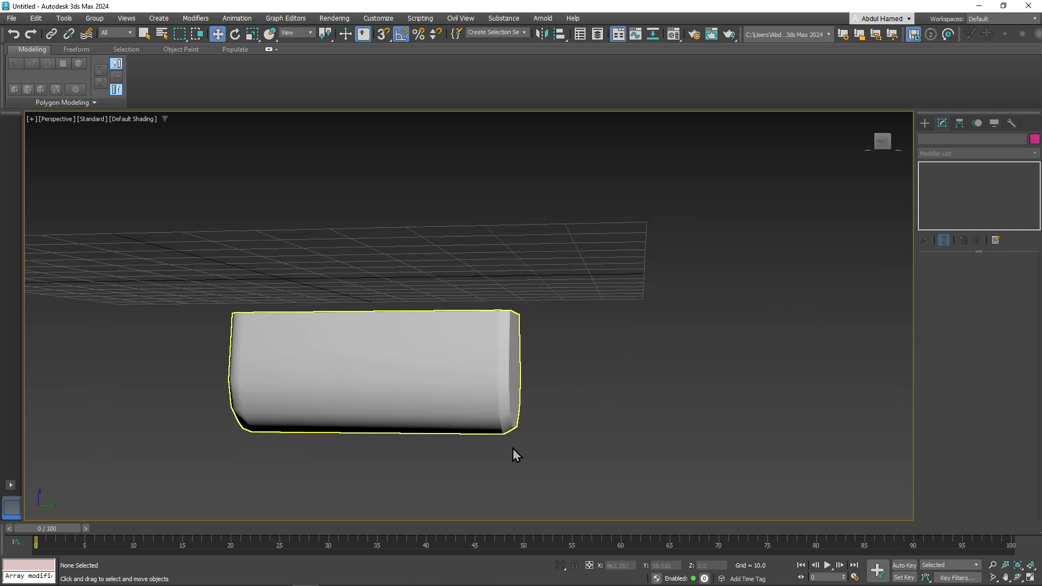
pyautogui.moveTo(514, 454); pyautogui.dragTo(525, 425, button='middle')
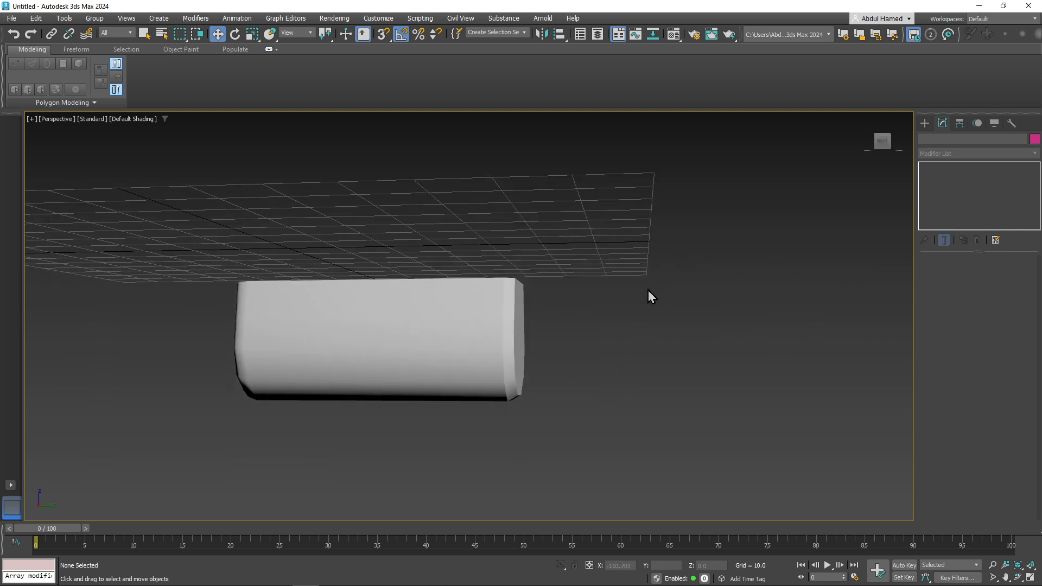
pyautogui.rightClick(460, 239)
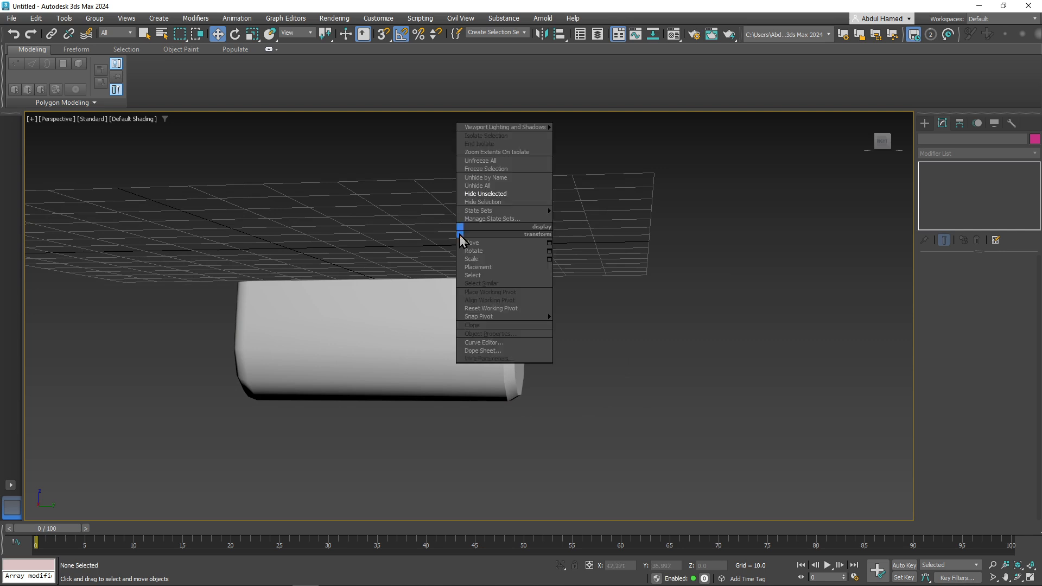
pyautogui.rightClick(588, 265)
pyautogui.click(624, 223)
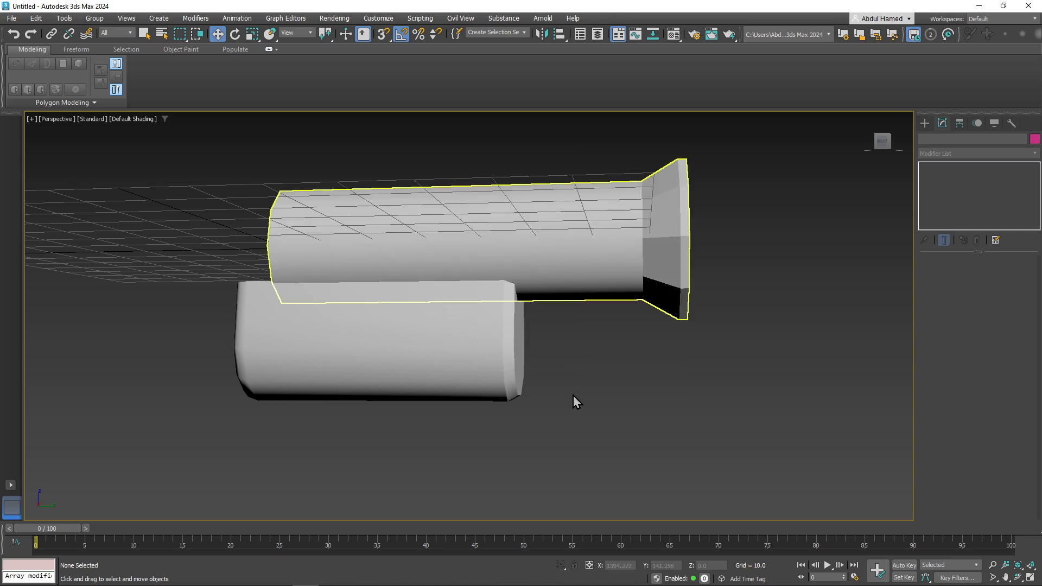
# - Collapse the barrel's entire modifier stack, including its Shell modifier, using Hold/Yes, and convert the barrel to Editable Poly
pyautogui.scroll(-3, 573, 395)
pyautogui.keyDown('alt'); pyautogui.moveTo(573, 395); pyautogui.dragTo(379, 353, button='middle'); pyautogui.keyUp('alt')
pyautogui.scroll(4, 431, 311)
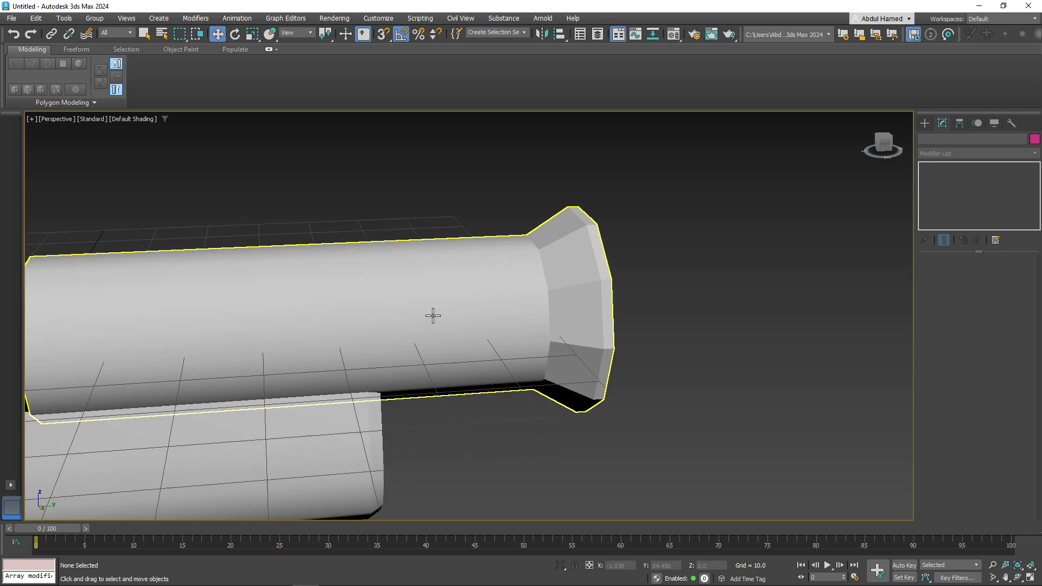
pyautogui.click(580, 315)
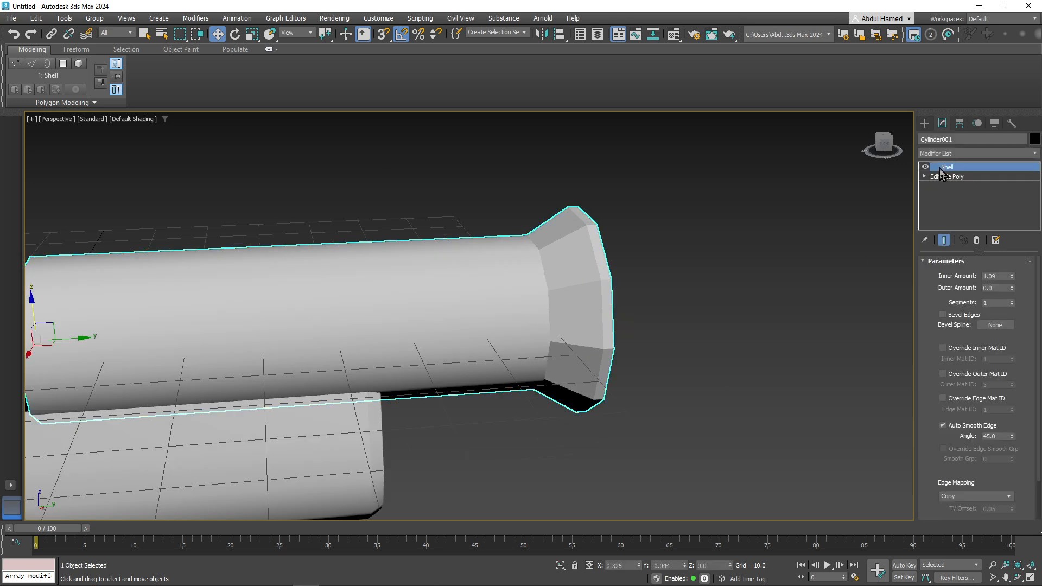
pyautogui.rightClick(953, 167)
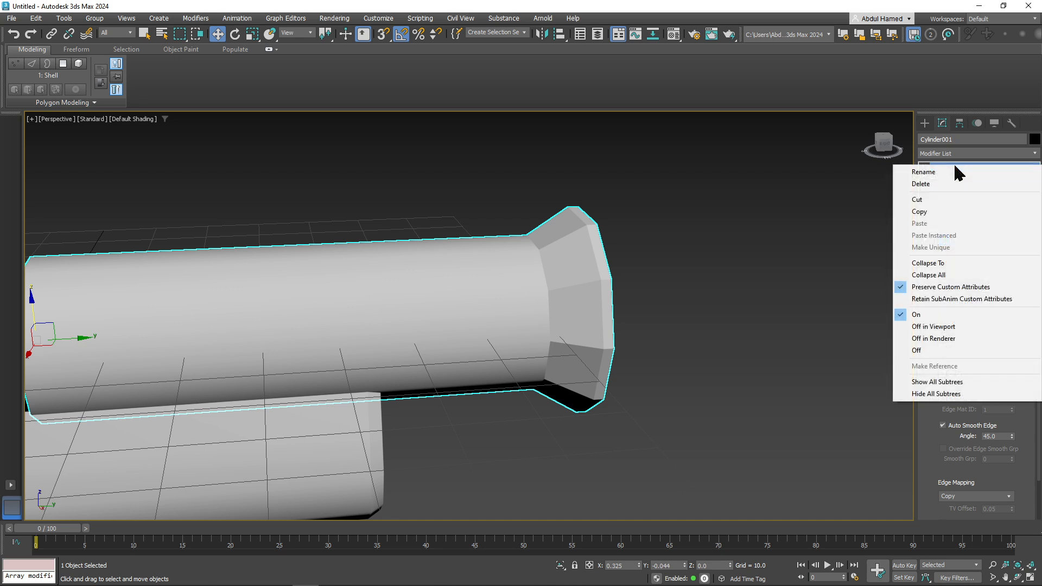
pyautogui.click(953, 276)
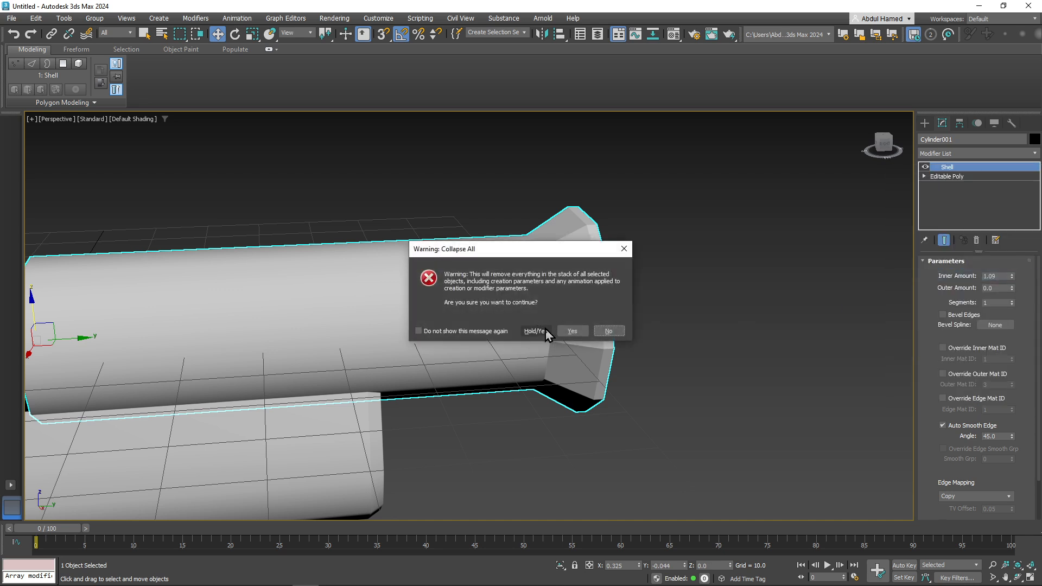
pyautogui.click(535, 331)
pyautogui.keyDown('alt'); pyautogui.moveTo(632, 360); pyautogui.dragTo(608, 357, button='middle'); pyautogui.keyUp('alt')
pyautogui.rightClick(939, 169)
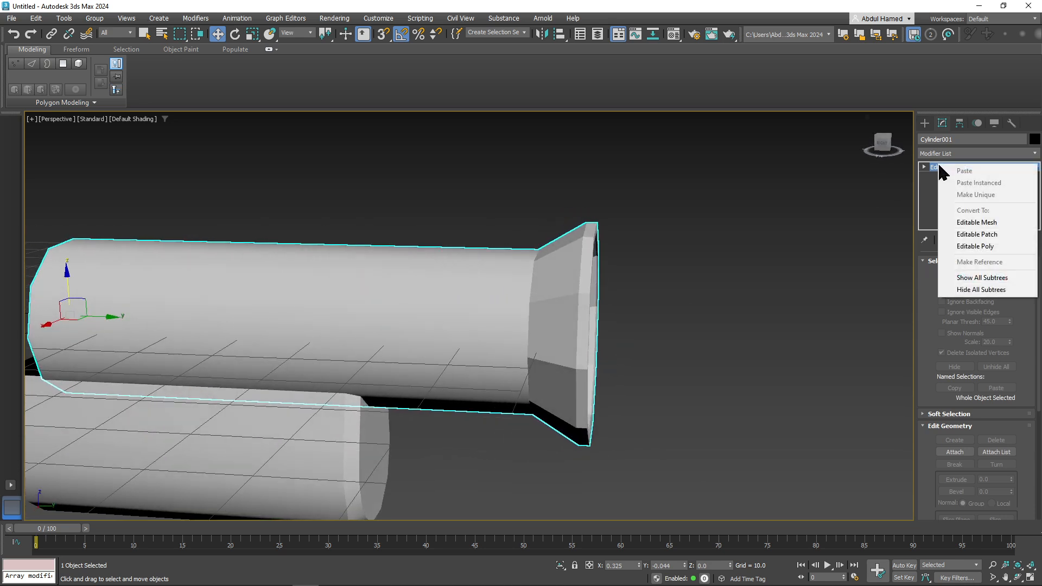
pyautogui.click(973, 247)
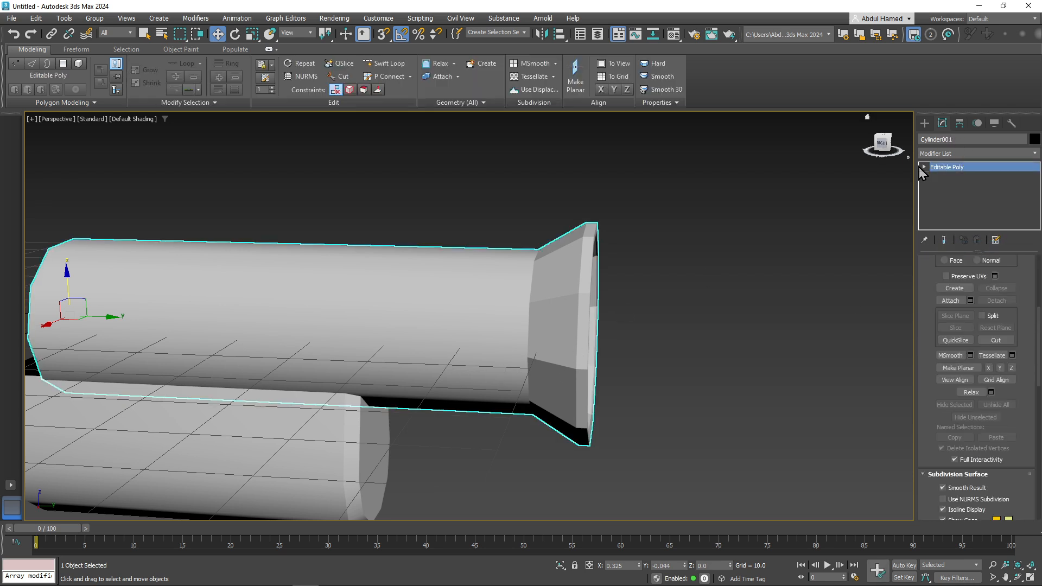
# - Select the outer ring of flared muzzle polygons on the barrel, apply Auto Smooth with a 45.0 threshold, and clear the selection
pyautogui.click(923, 167)
pyautogui.click(945, 204)
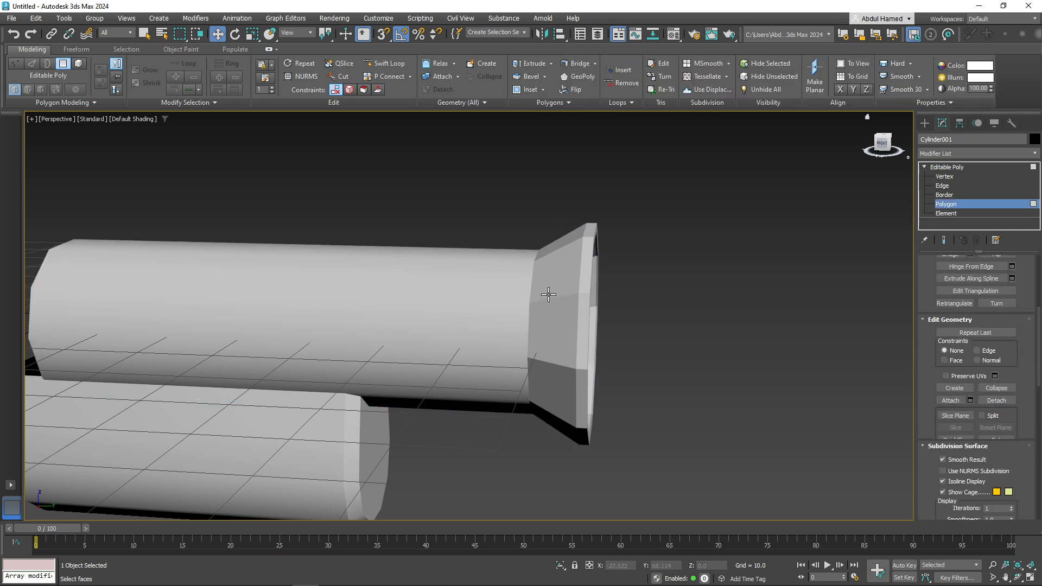
pyautogui.hotkey('ctrl', 'a')
pyautogui.click(552, 287)
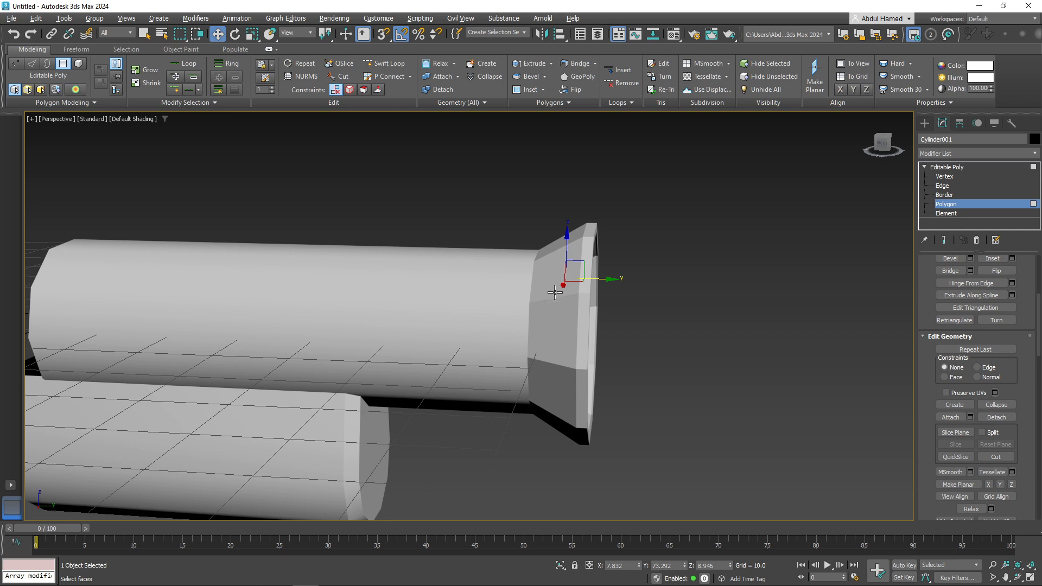
pyautogui.click(555, 293)
pyautogui.keyDown('shift'); pyautogui.click(556, 304); pyautogui.keyUp('shift')
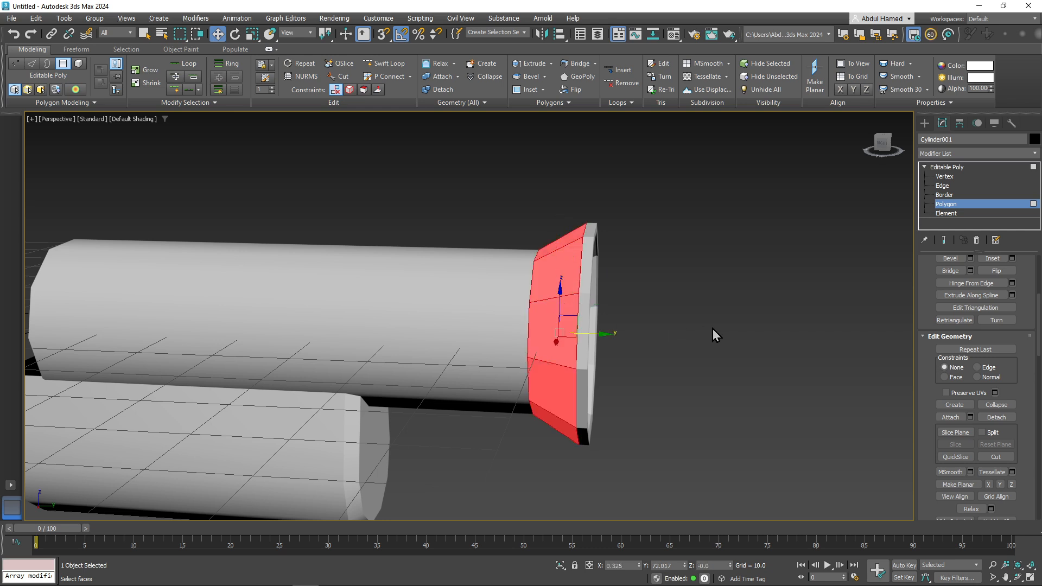
pyautogui.keyDown('alt'); pyautogui.moveTo(712, 329); pyautogui.dragTo(691, 326, button='middle'); pyautogui.keyUp('alt')
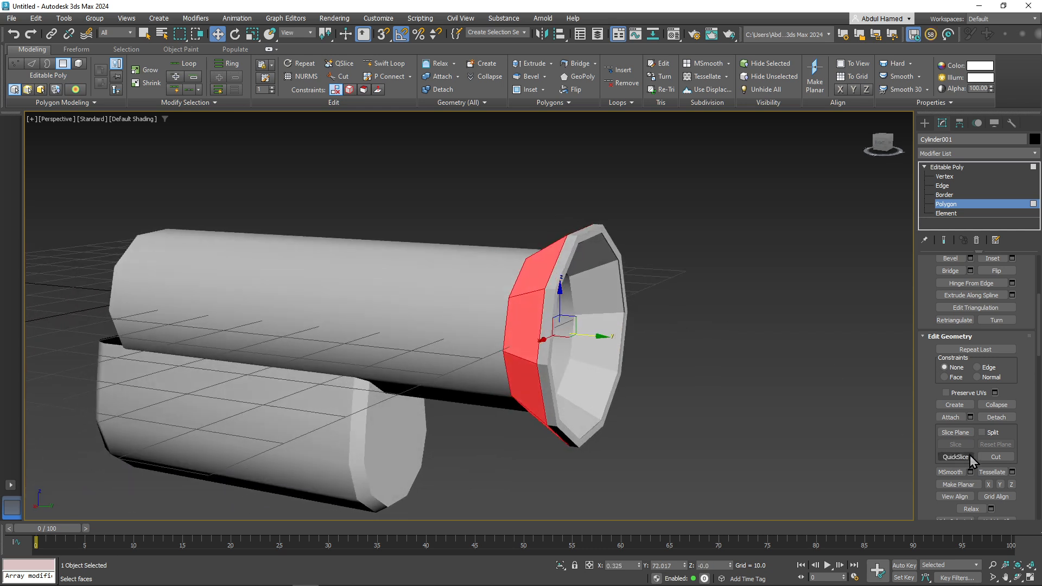
pyautogui.scroll(-10, 1010, 450)
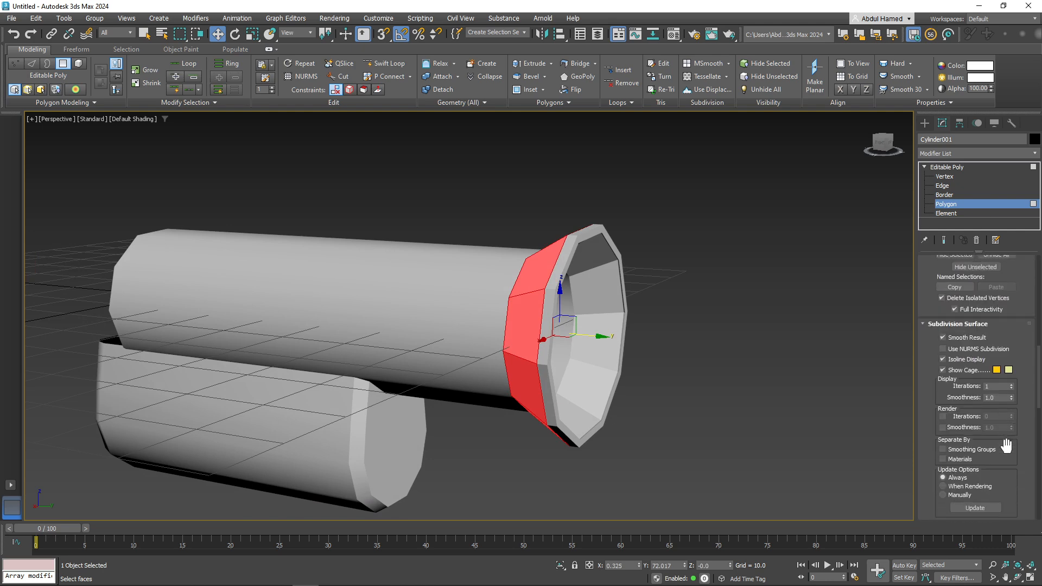
pyautogui.scroll(-6, 1010, 453)
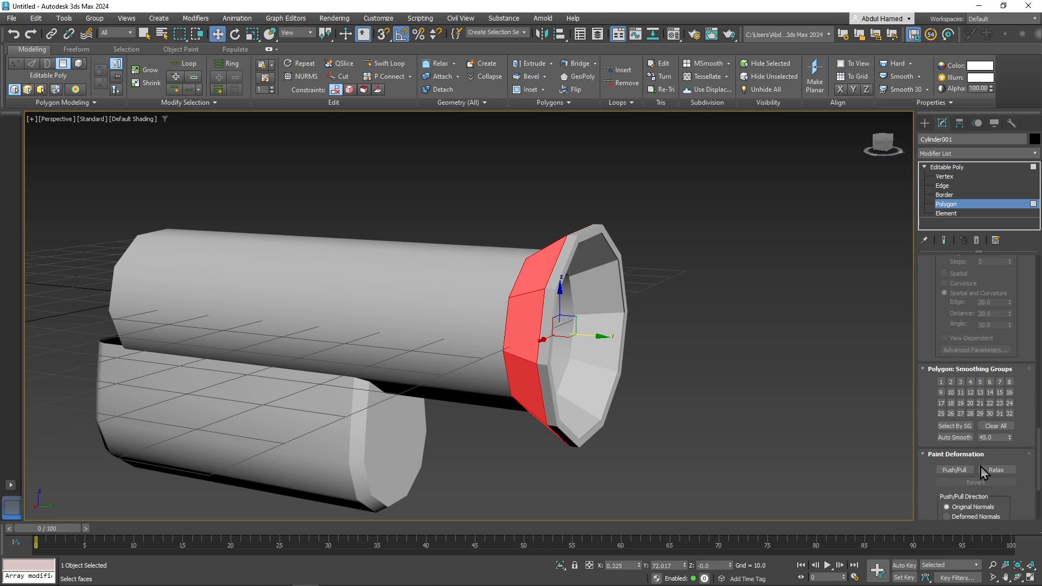
pyautogui.click(953, 437)
pyautogui.click(657, 402)
# - Select the narrow band of polygons around the muzzle's outer rim and apply Auto Smooth with a 45.0 threshold
pyautogui.moveTo(658, 402)
pyautogui.keyDown('alt'); pyautogui.mouseDown(button='middle')
pyautogui.moveTo(695, 400)
pyautogui.moveTo(667, 398)
pyautogui.mouseUp(button='middle'); pyautogui.keyUp('alt')
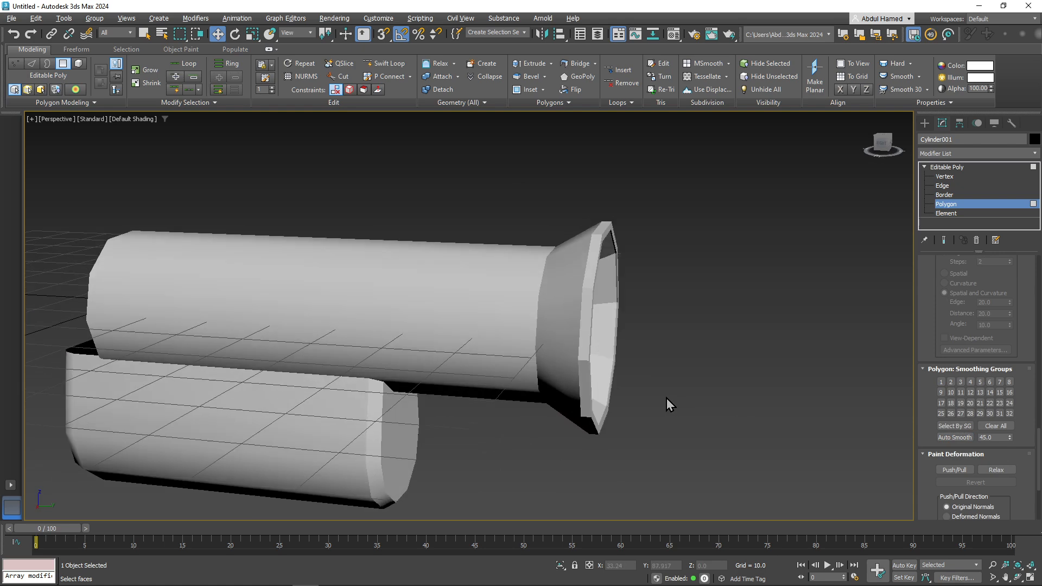
pyautogui.click(590, 275)
pyautogui.keyDown('shift'); pyautogui.click(589, 293); pyautogui.keyUp('shift')
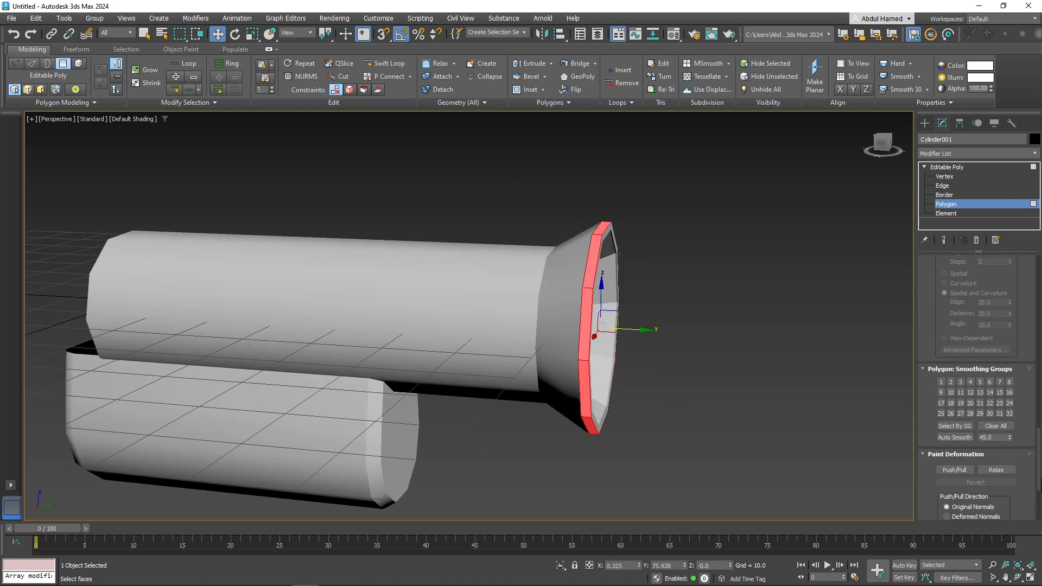
pyautogui.click(955, 437)
# - Select the ring of flared polygons inside the muzzle, apply Auto Smooth with a 45.0 threshold, and clear the selection
pyautogui.keyDown('alt'); pyautogui.moveTo(794, 452); pyautogui.dragTo(624, 391, button='middle'); pyautogui.keyUp('alt')
pyautogui.click(619, 251)
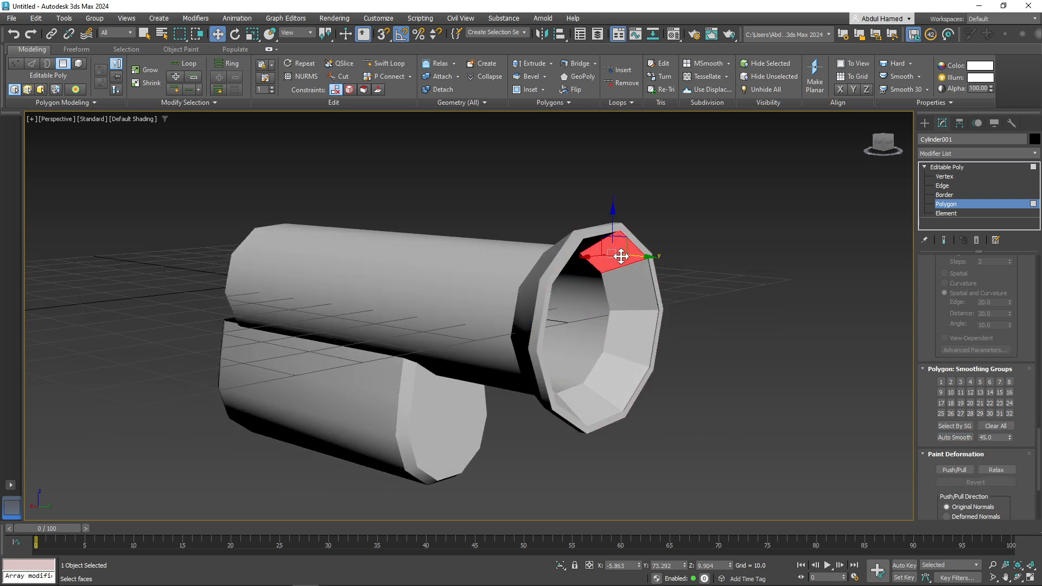
pyautogui.keyDown('shift'); pyautogui.click(628, 275); pyautogui.keyUp('shift')
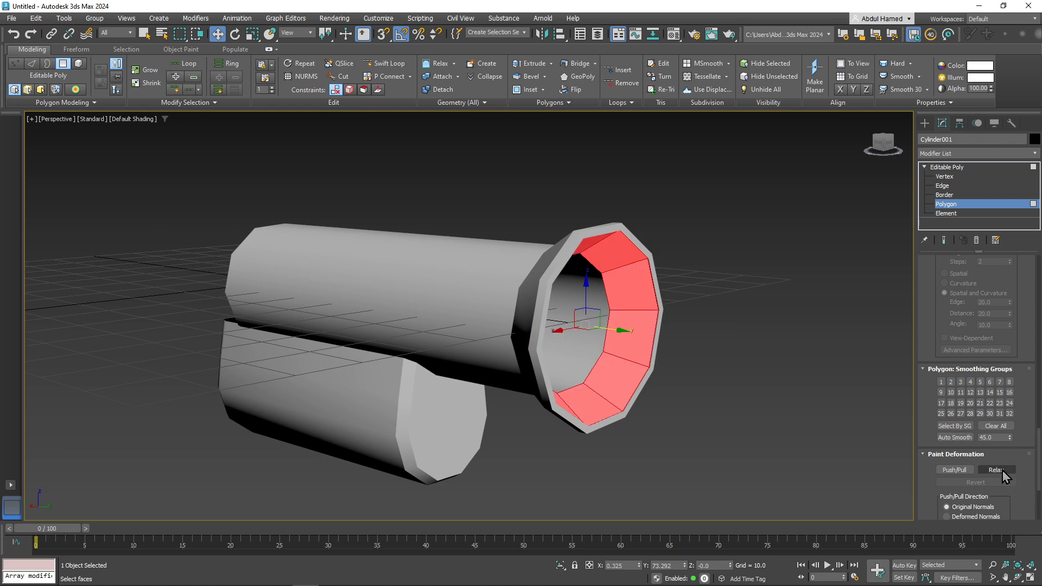
pyautogui.click(955, 437)
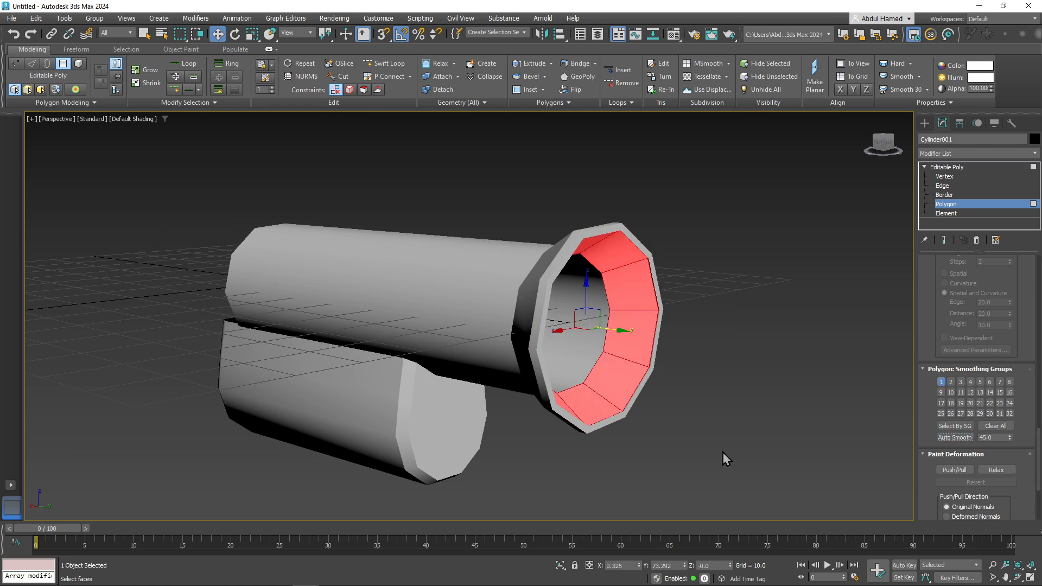
pyautogui.click(655, 433)
pyautogui.scroll(-3, 655, 433)
pyautogui.keyDown('alt'); pyautogui.moveTo(655, 433); pyautogui.dragTo(709, 441, button='middle'); pyautogui.keyUp('alt')
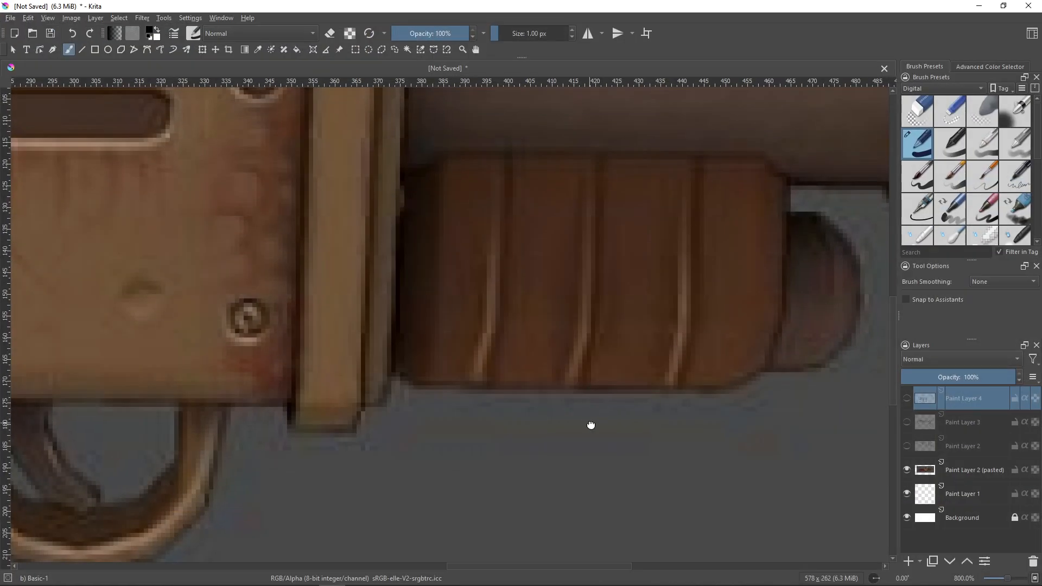
pyautogui.keyDown('ctrl'); pyautogui.scroll(-3, 591, 426); pyautogui.keyUp('ctrl')
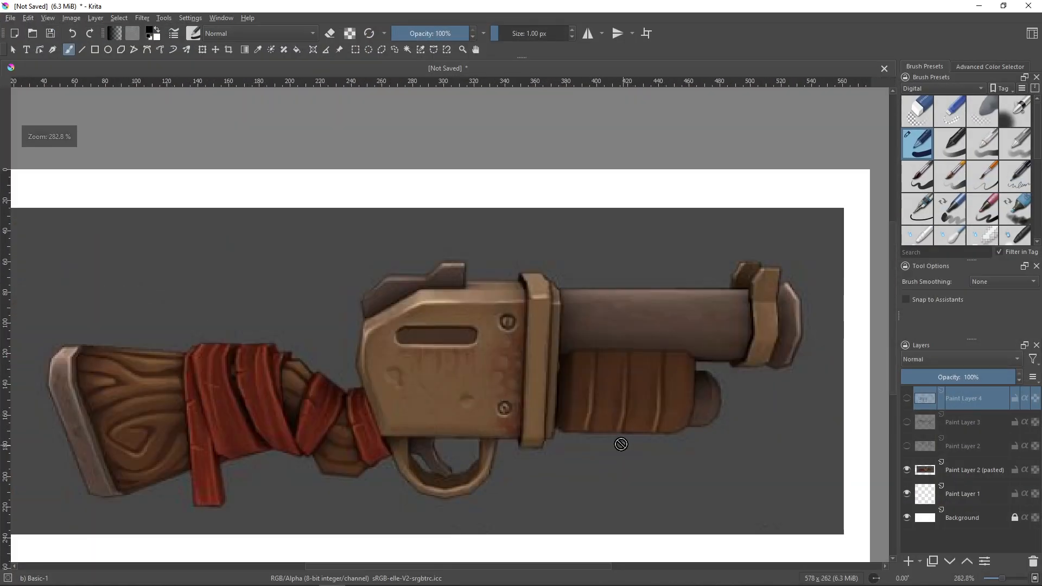
pyautogui.keyDown('ctrl'); pyautogui.scroll(1, 599, 400); pyautogui.keyUp('ctrl')
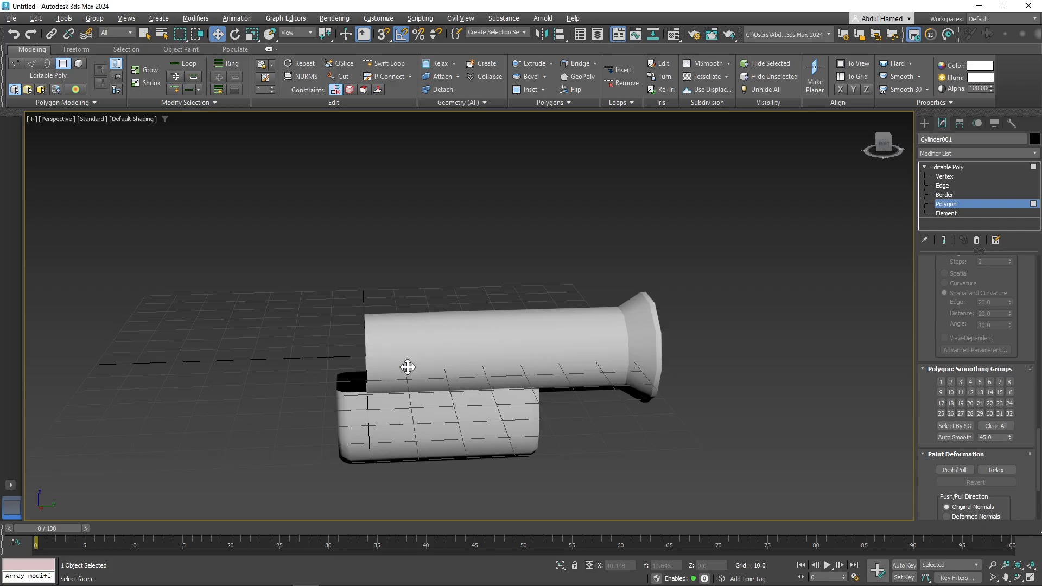
pyautogui.doubleClick(408, 367)
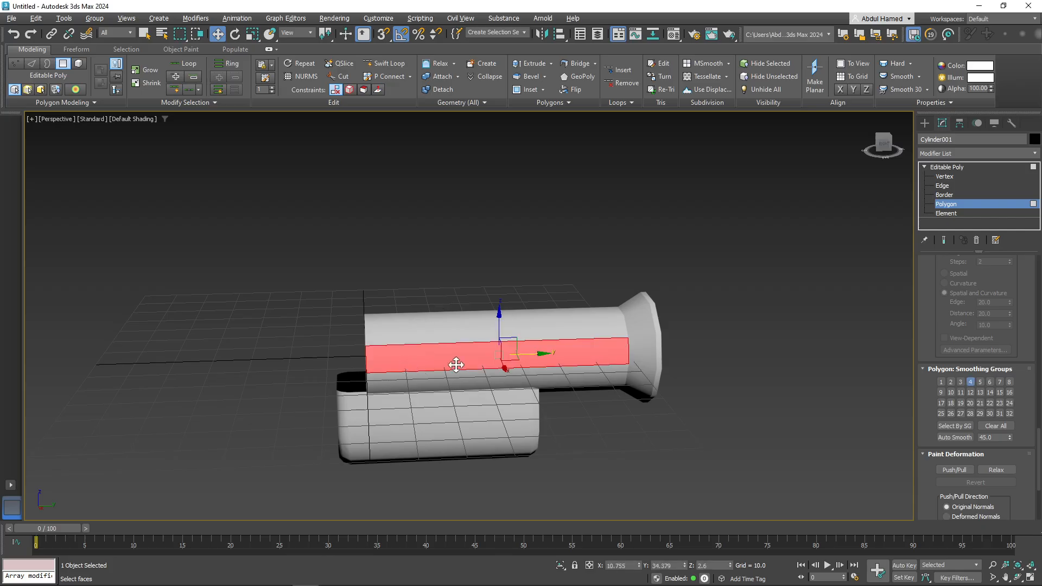
pyautogui.click(948, 167)
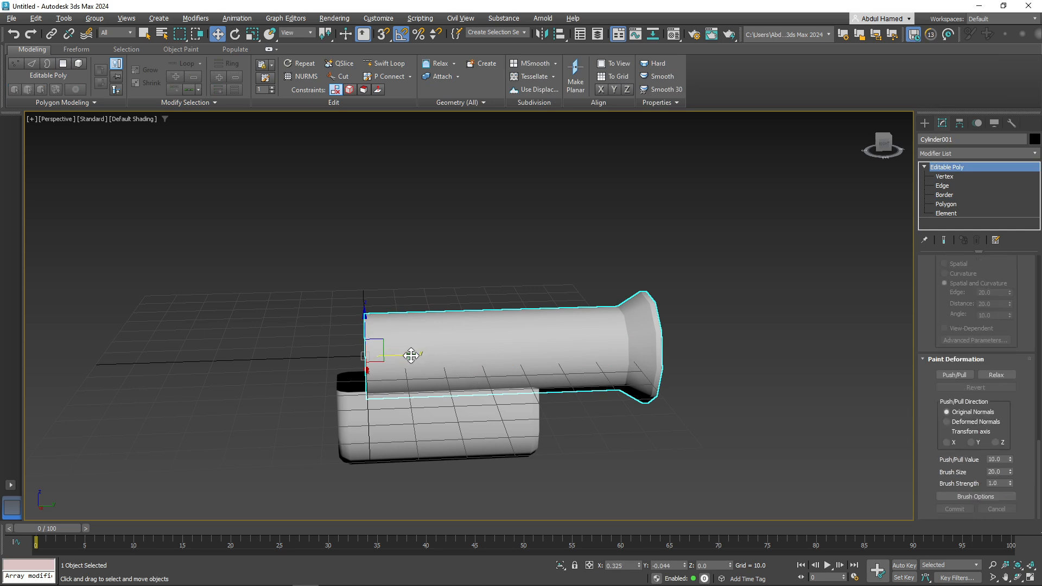
pyautogui.moveTo(410, 355); pyautogui.dragTo(382, 353)
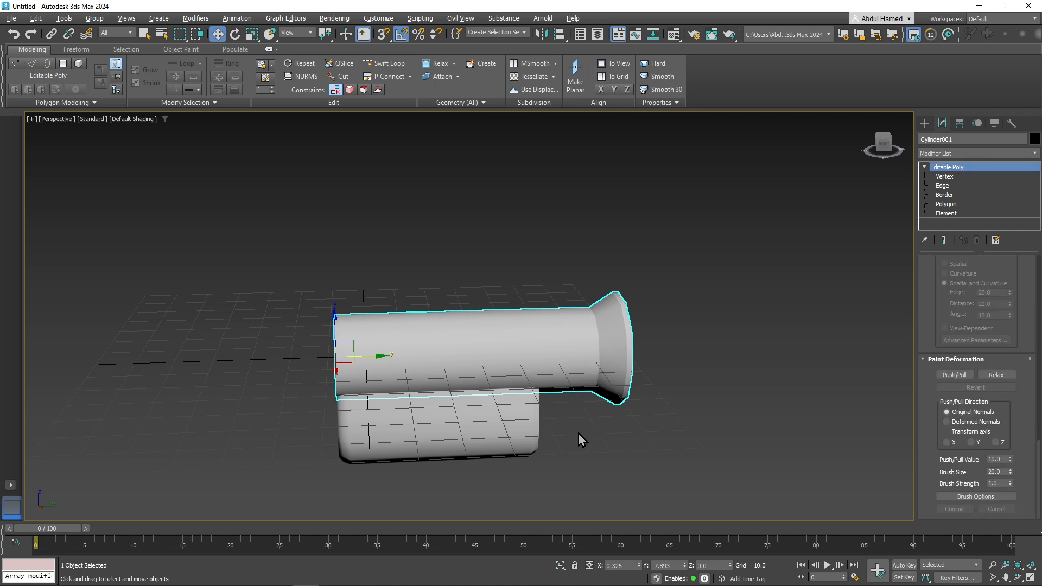
pyautogui.hotkey('ctrl', 'z')
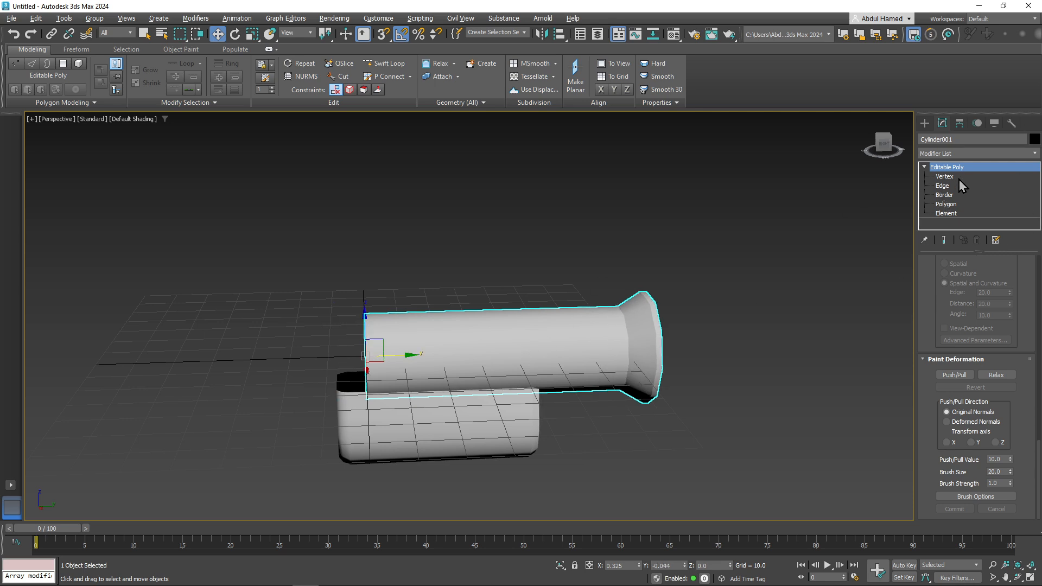
# - Select the barrel's rear-end vertices, move them back along Y to about -7.93 in line with the grip's rear, and leave Vertex level
pyautogui.click(944, 177)
pyautogui.keyDown('alt'); pyautogui.moveTo(197, 380); pyautogui.dragTo(264, 341, button='middle'); pyautogui.keyUp('alt')
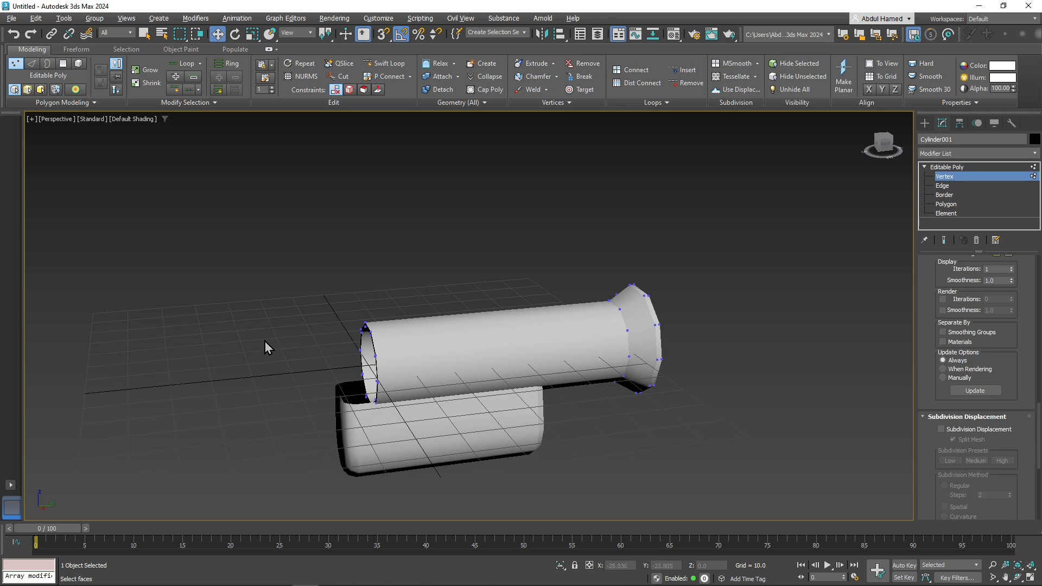
pyautogui.moveTo(318, 267); pyautogui.dragTo(413, 461)
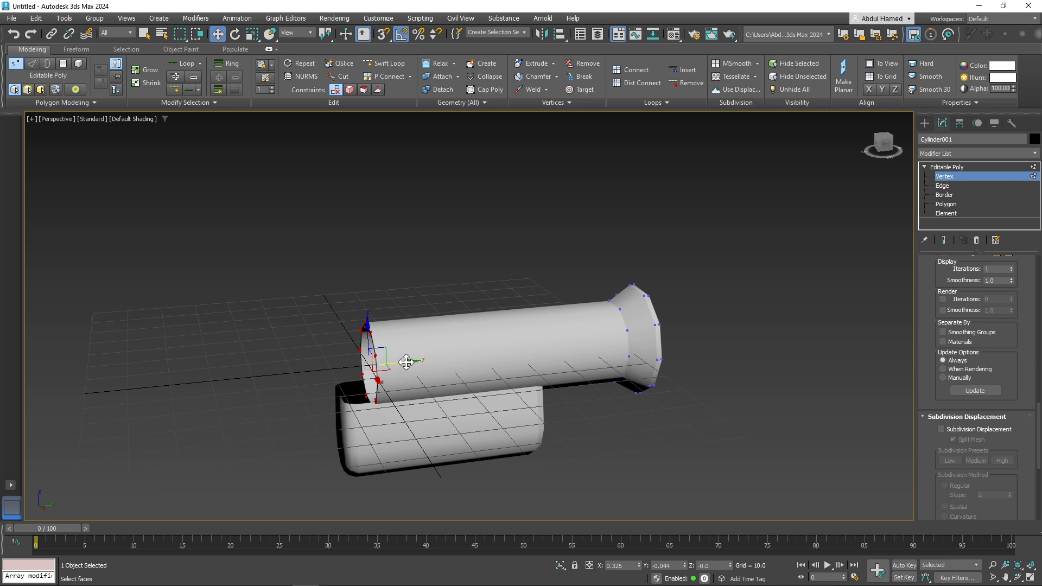
pyautogui.moveTo(407, 360); pyautogui.dragTo(378, 357)
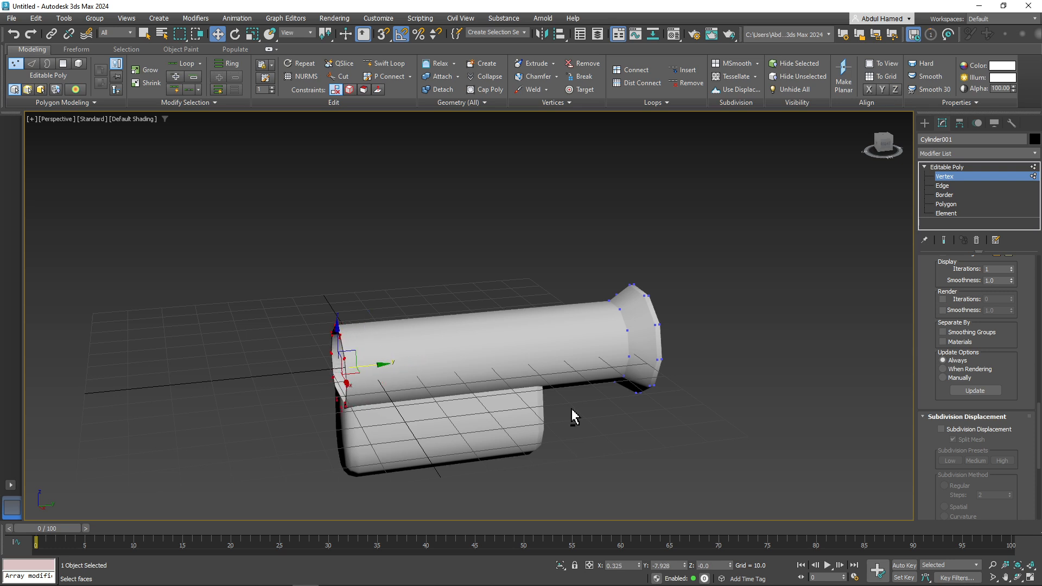
pyautogui.keyDown('alt'); pyautogui.moveTo(570, 419); pyautogui.dragTo(572, 392, button='middle'); pyautogui.keyUp('alt')
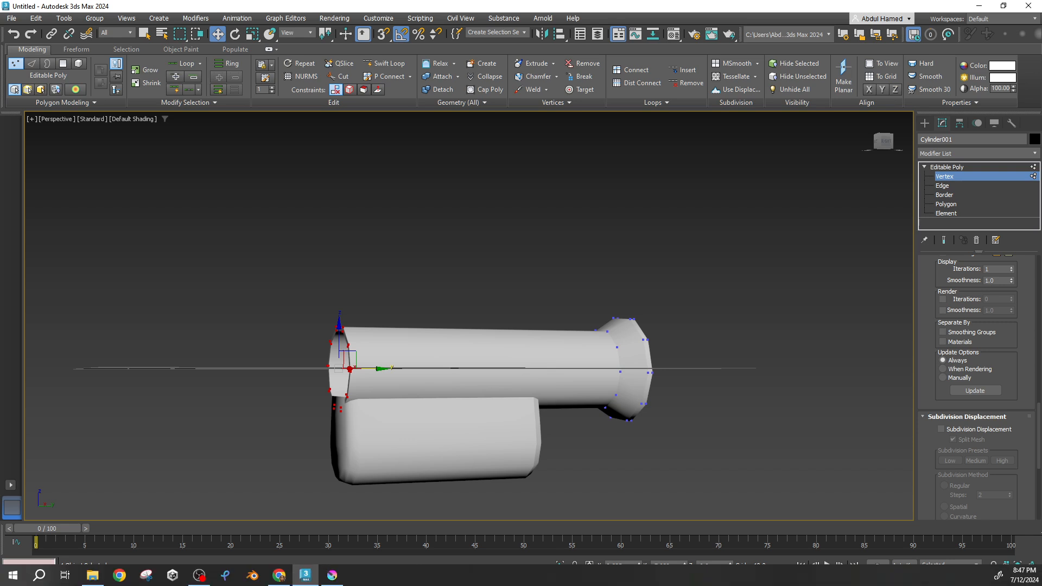
pyautogui.click(956, 168)
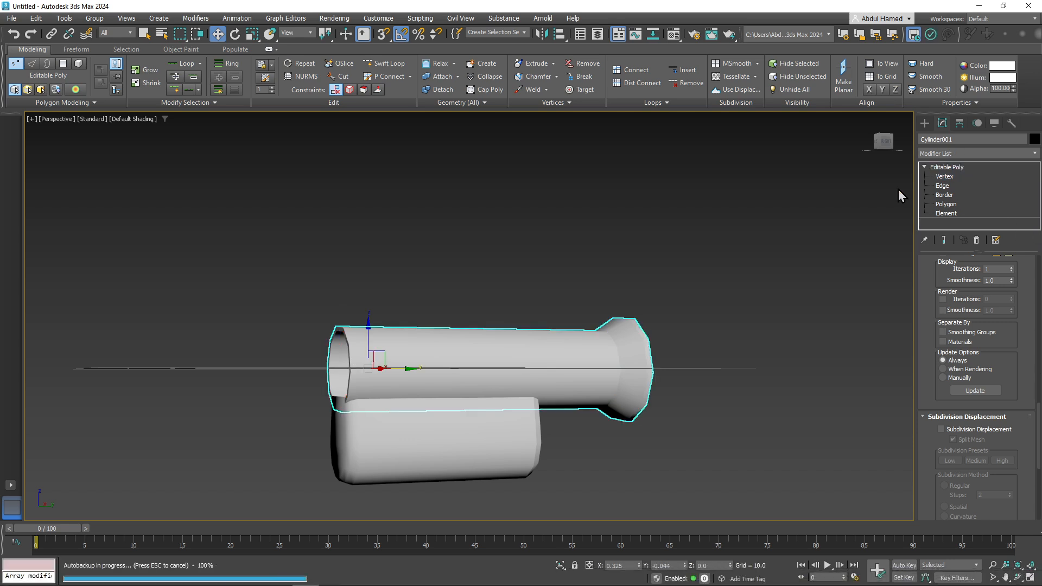
pyautogui.keyDown('alt'); pyautogui.moveTo(428, 246); pyautogui.dragTo(399, 204, button='middle'); pyautogui.keyUp('alt')
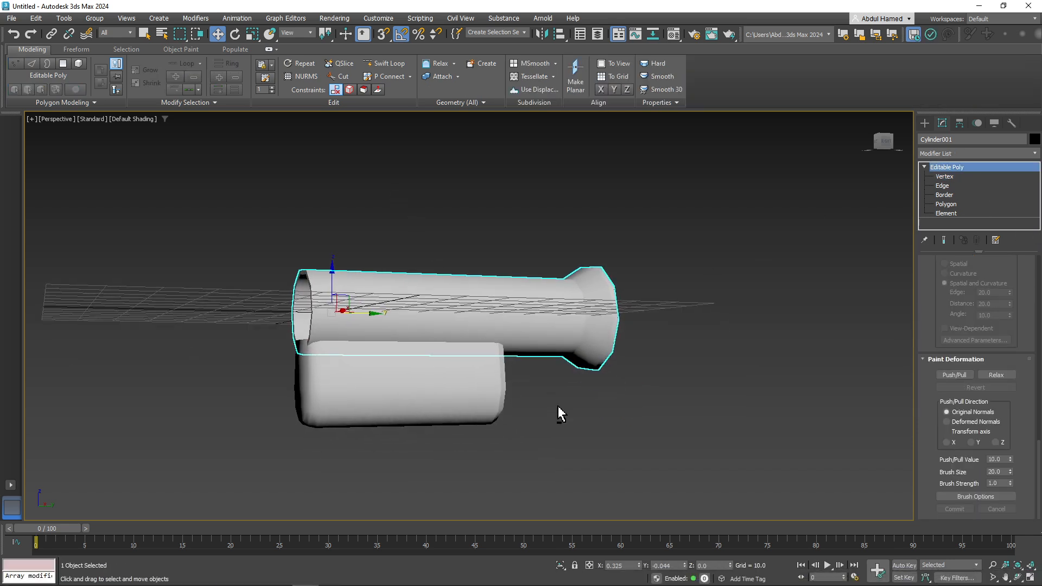
pyautogui.keyDown('alt'); pyautogui.moveTo(558, 407); pyautogui.dragTo(519, 428, button='middle'); pyautogui.keyUp('alt')
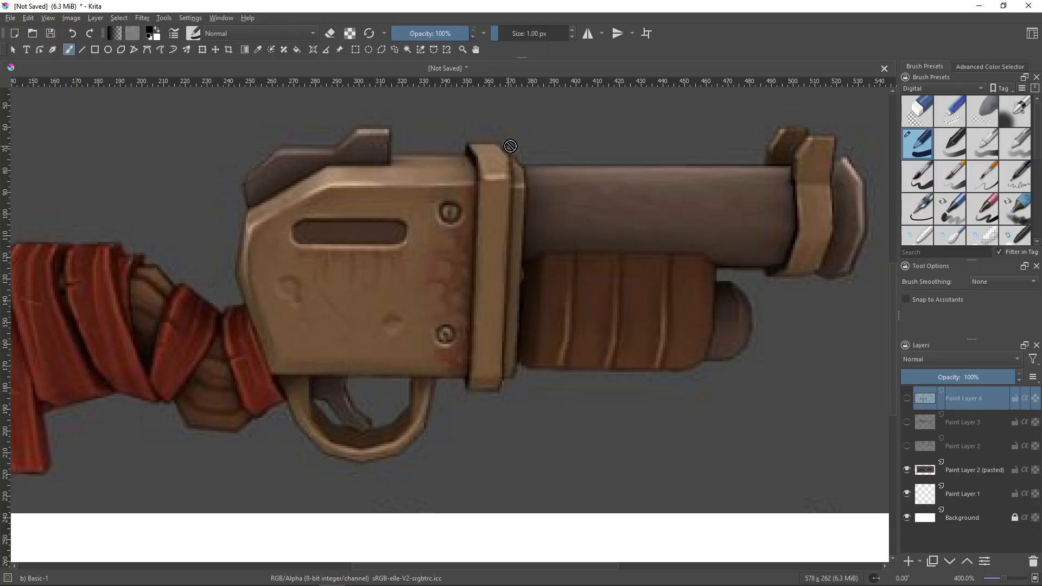
# - In Krita, add a new paint layer and outline the receiver's main box over the reference with straight black lines
pyautogui.moveTo(947, 576)
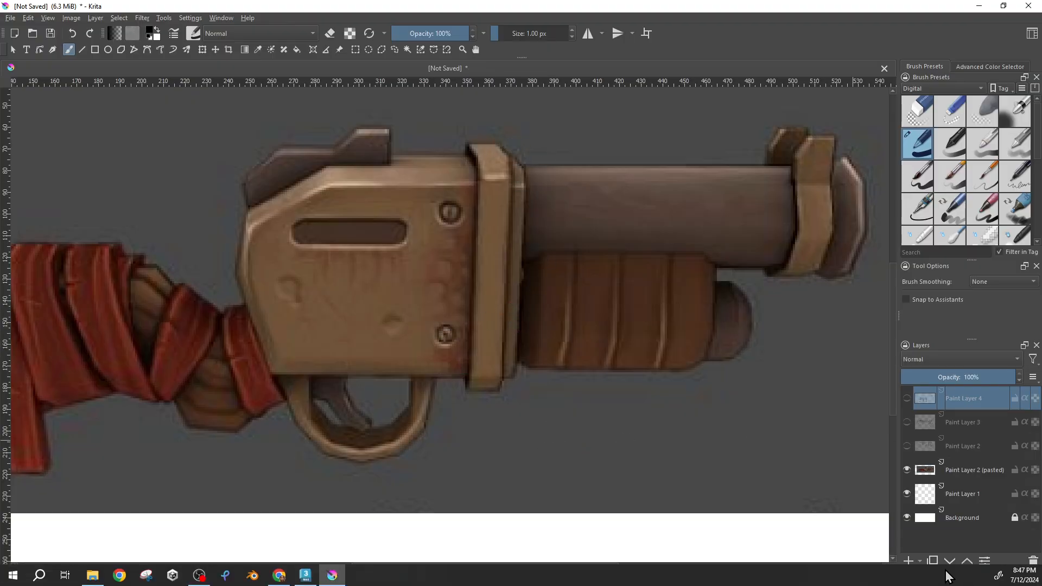
pyautogui.click(907, 561)
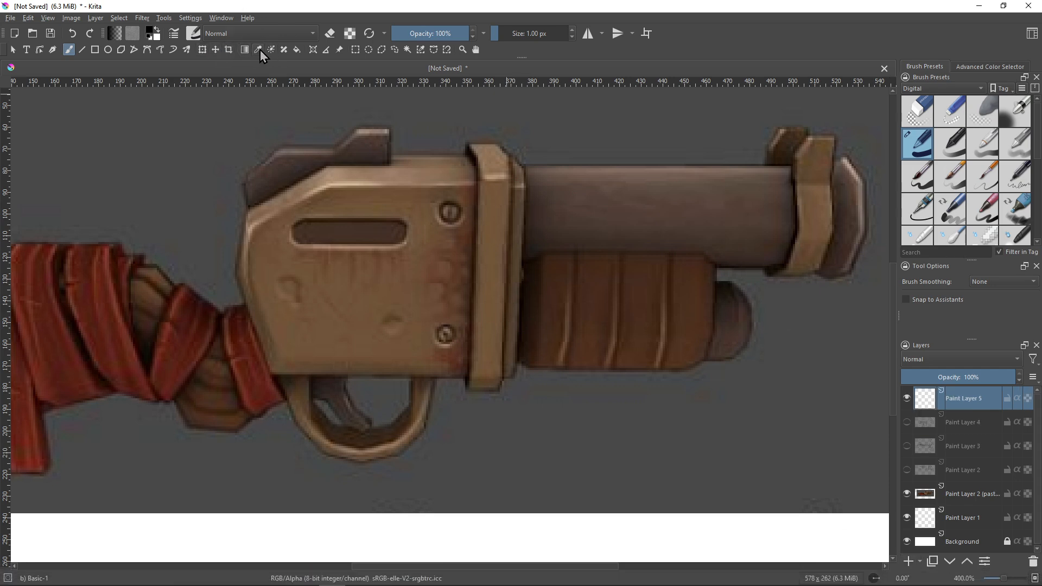
pyautogui.click(82, 51)
pyautogui.moveTo(511, 151)
pyautogui.mouseDown()
pyautogui.moveTo(528, 168)
pyautogui.moveTo(535, 235)
pyautogui.moveTo(516, 390)
pyautogui.moveTo(521, 373)
pyautogui.moveTo(277, 376)
pyautogui.moveTo(325, 372)
pyautogui.moveTo(322, 153)
pyautogui.moveTo(514, 148)
pyautogui.moveTo(472, 162)
pyautogui.moveTo(476, 169)
pyautogui.mouseUp()
pyautogui.moveTo(477, 170)
pyautogui.mouseDown()
pyautogui.moveTo(469, 381)
pyautogui.moveTo(465, 372)
pyautogui.mouseUp()
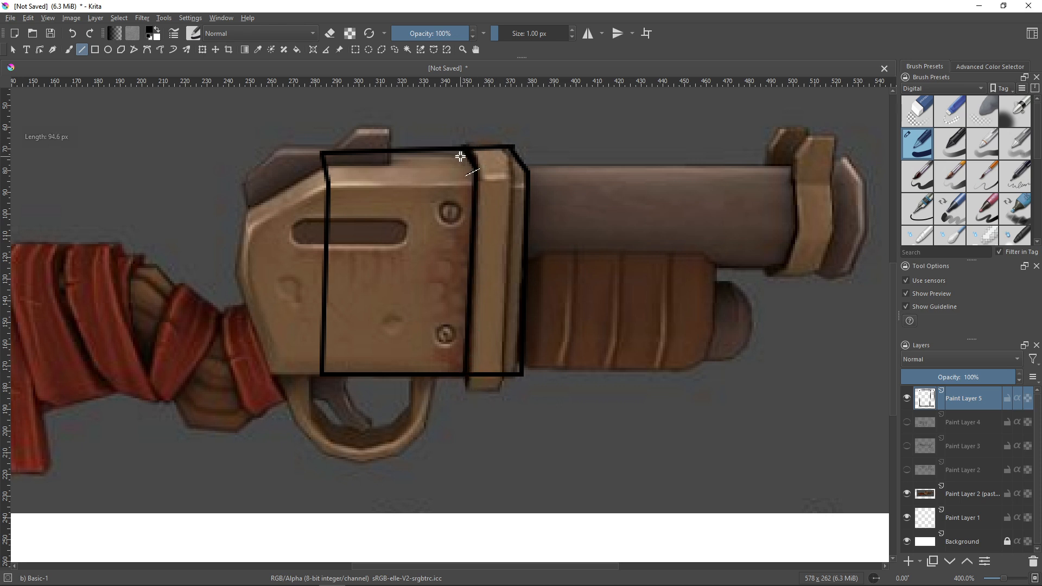
# - Outline the raised band at the receiver's front with straight lines, including its bevelled upper and lower ends
pyautogui.moveTo(465, 150); pyautogui.dragTo(468, 136)
pyautogui.moveTo(468, 136); pyautogui.dragTo(485, 161)
pyautogui.moveTo(485, 160)
pyautogui.mouseDown()
pyautogui.moveTo(479, 382)
pyautogui.moveTo(463, 380)
pyautogui.mouseUp()
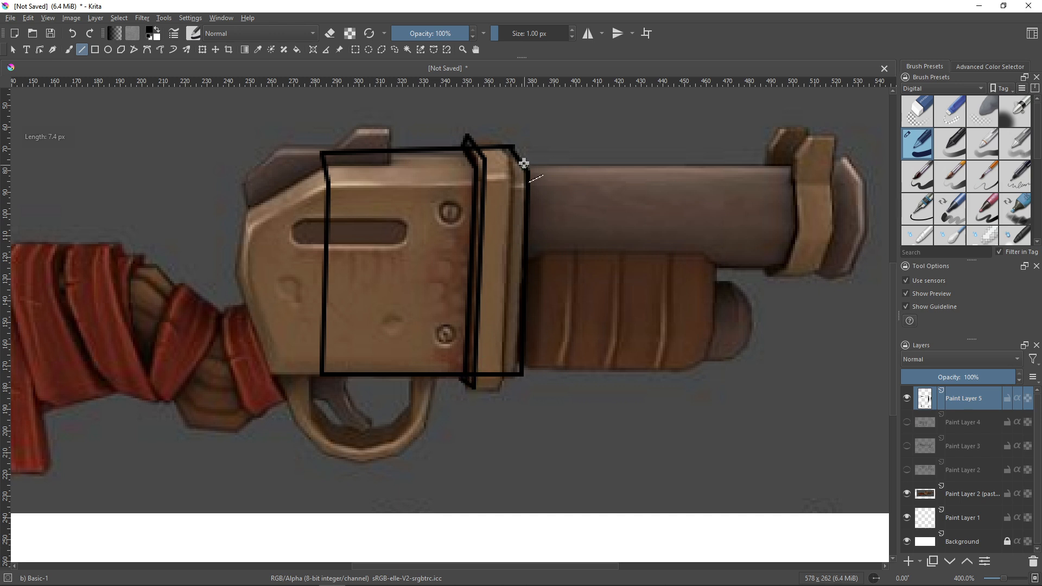
pyautogui.moveTo(484, 159); pyautogui.dragTo(507, 387)
pyautogui.moveTo(507, 387); pyautogui.dragTo(479, 391)
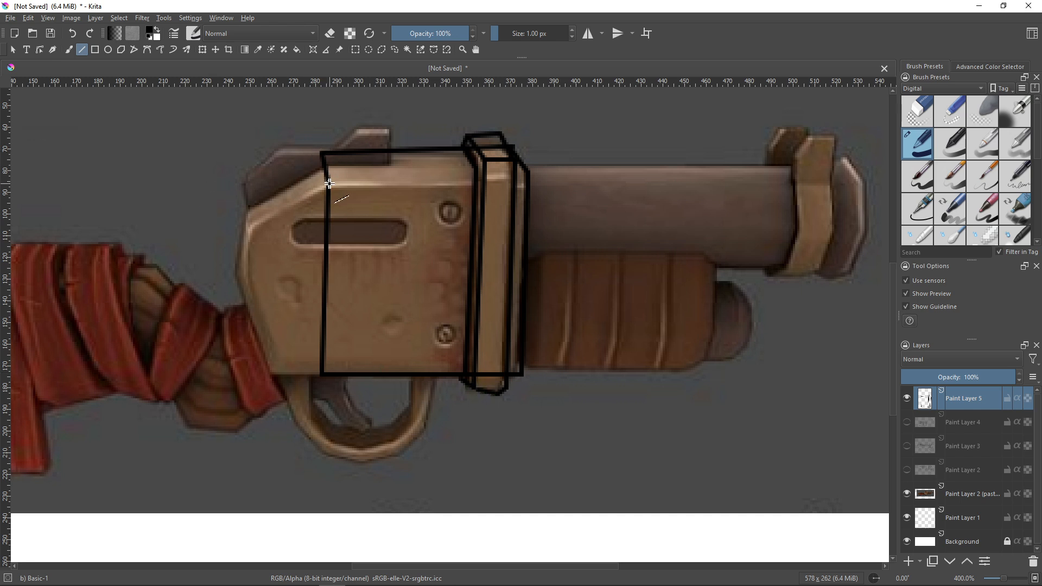
# - Outline the receiver's tapered rear end with straight lines, adding the inner bevel edges and the short lines connecting the corners
pyautogui.moveTo(329, 183); pyautogui.dragTo(248, 228)
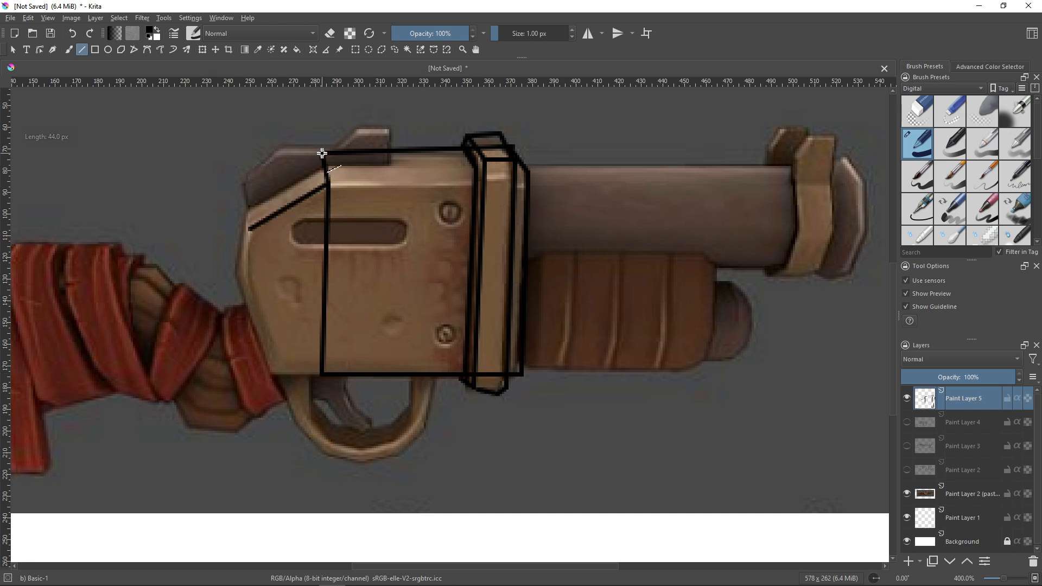
pyautogui.moveTo(322, 155)
pyautogui.mouseDown()
pyautogui.moveTo(241, 206)
pyautogui.moveTo(246, 282)
pyautogui.mouseUp()
pyautogui.moveTo(241, 205); pyautogui.dragTo(234, 274)
pyautogui.moveTo(247, 283); pyautogui.dragTo(277, 347)
pyautogui.moveTo(277, 347); pyautogui.dragTo(267, 377)
pyautogui.moveTo(267, 377)
pyautogui.mouseDown()
pyautogui.moveTo(232, 279)
pyautogui.moveTo(247, 287)
pyautogui.mouseUp()
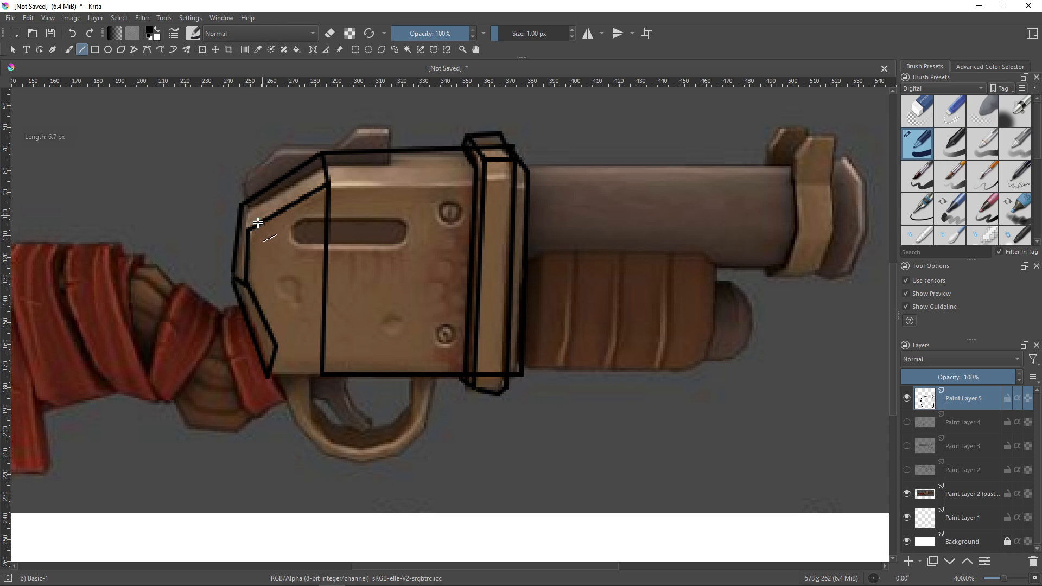
pyautogui.moveTo(249, 229); pyautogui.dragTo(244, 201)
# - Draw the receiver's long lower and upper bevel lines, close the lower rear edge, and return to 3ds Max
pyautogui.moveTo(278, 347); pyautogui.dragTo(521, 349)
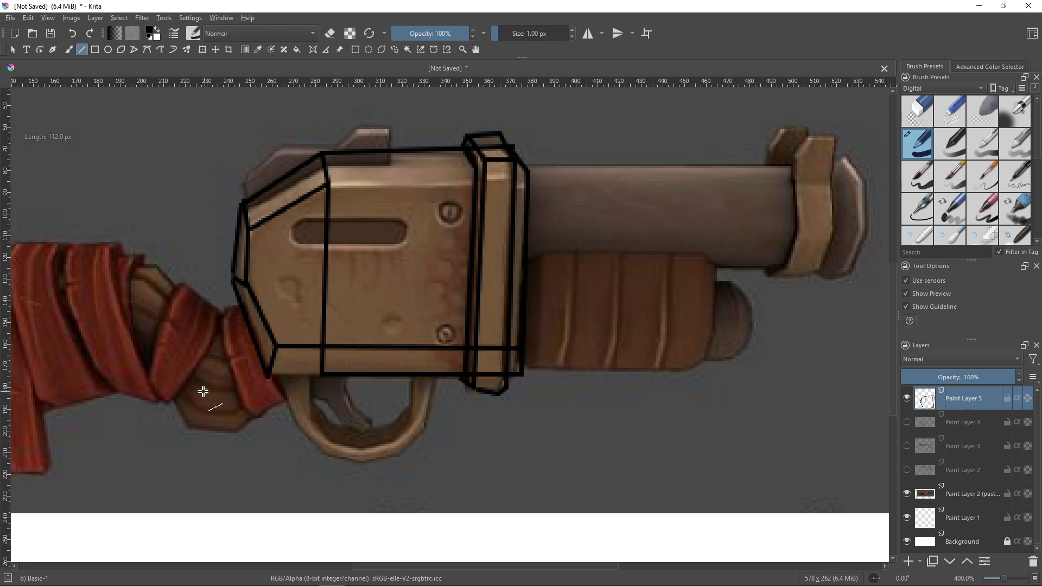
pyautogui.moveTo(267, 373); pyautogui.dragTo(328, 372)
pyautogui.moveTo(335, 190)
pyautogui.mouseDown()
pyautogui.moveTo(512, 177)
pyautogui.moveTo(529, 187)
pyautogui.mouseUp()
pyautogui.moveTo(437, 232); pyautogui.dragTo(438, 213, button='middle')
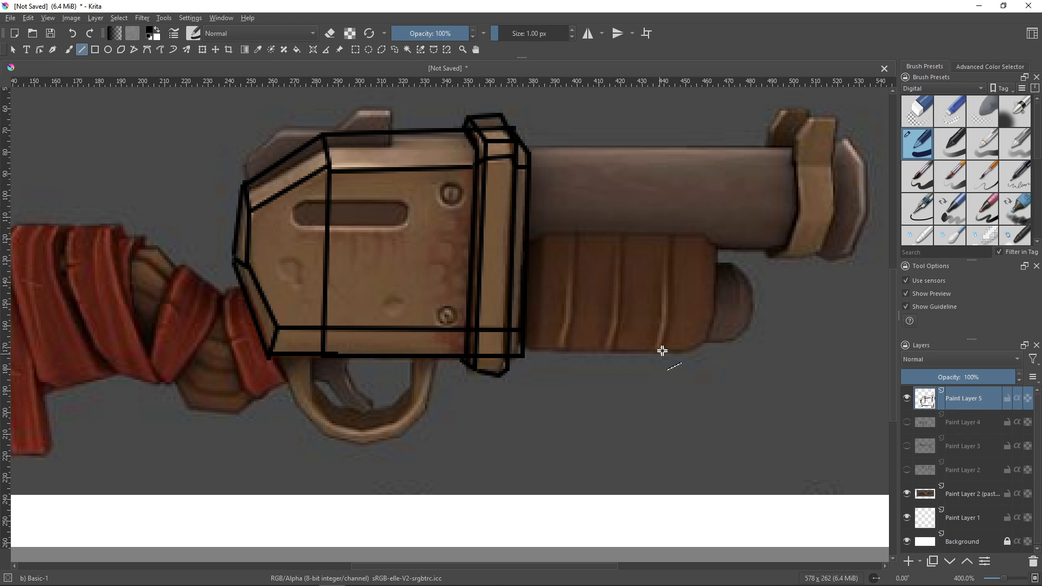
pyautogui.click(981, 11)
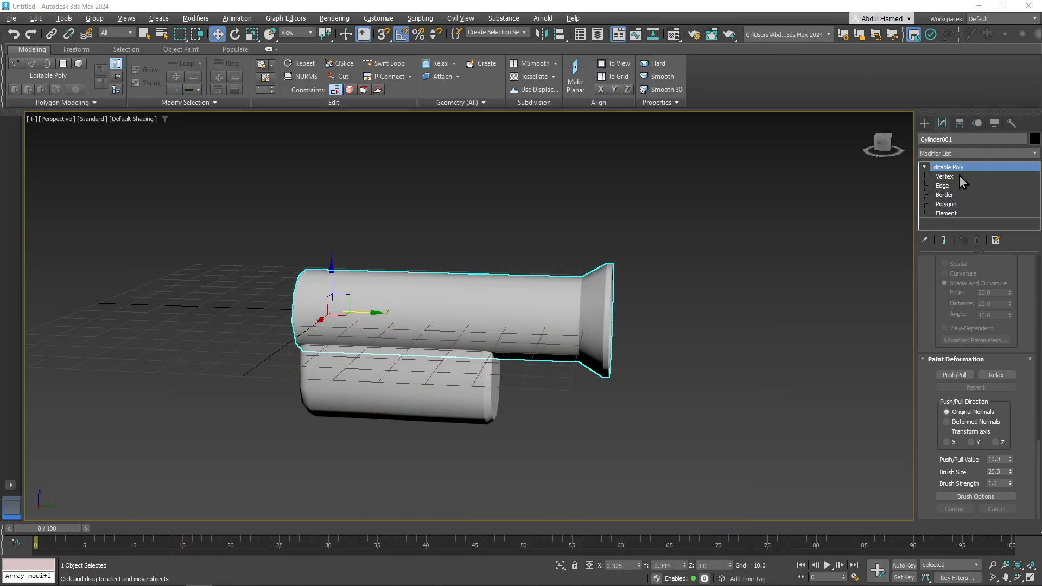
pyautogui.click(887, 148)
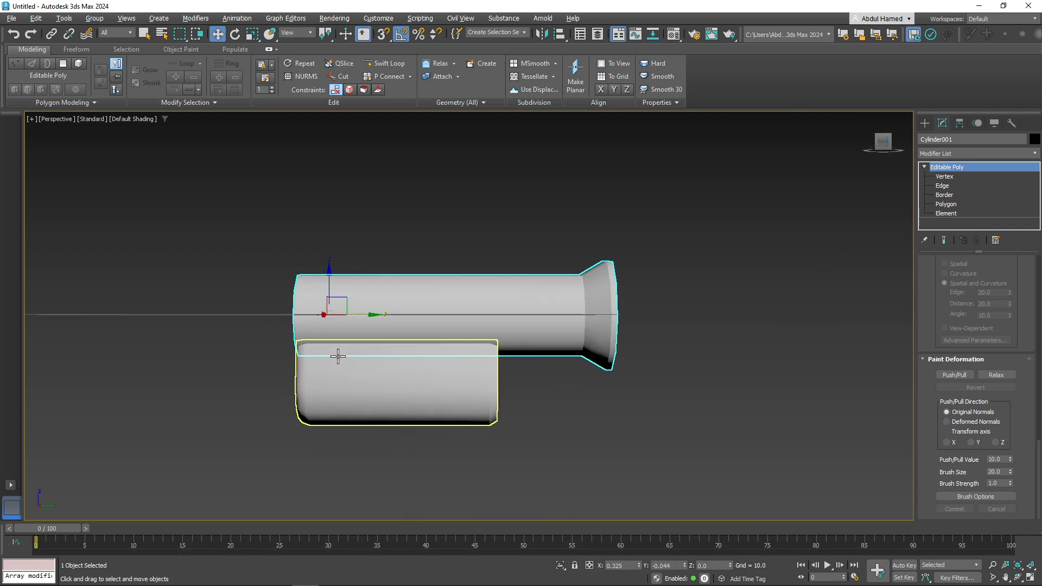
pyautogui.moveTo(209, 336); pyautogui.dragTo(215, 247, button='middle')
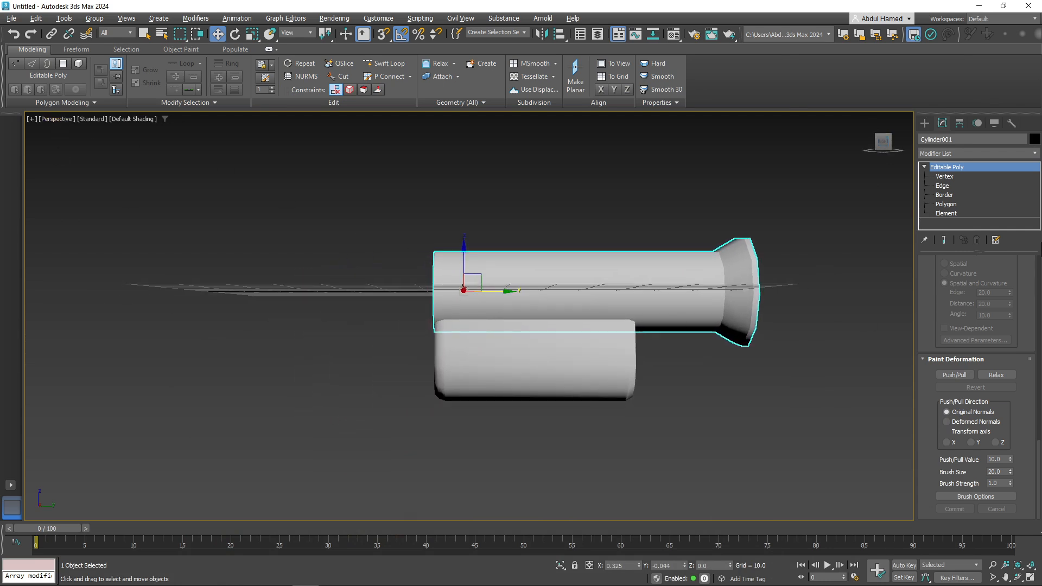
pyautogui.click(926, 125)
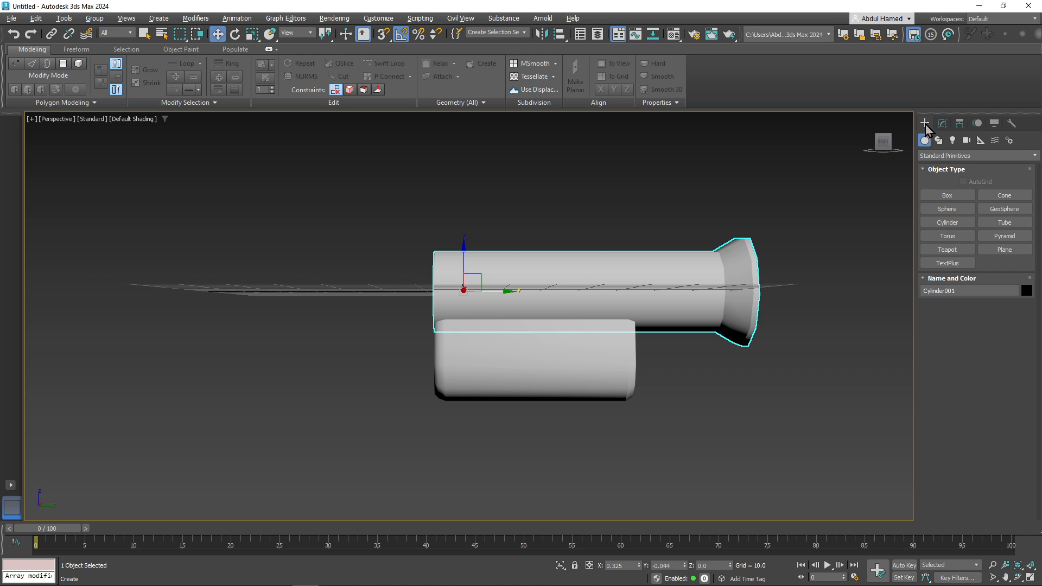
pyautogui.click(1005, 251)
pyautogui.moveTo(430, 255); pyautogui.dragTo(426, 302)
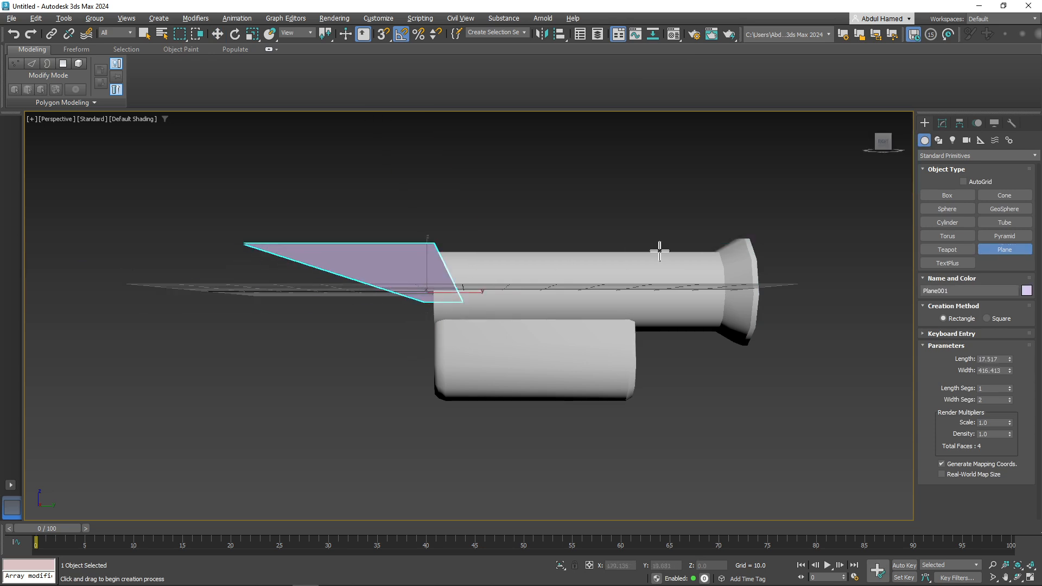
pyautogui.hotkey('ctrl', 'z')
# - In the Left view, draw a plane about 42.2 long and 56.2 wide, starting at the barrel's rear end
pyautogui.press('r')
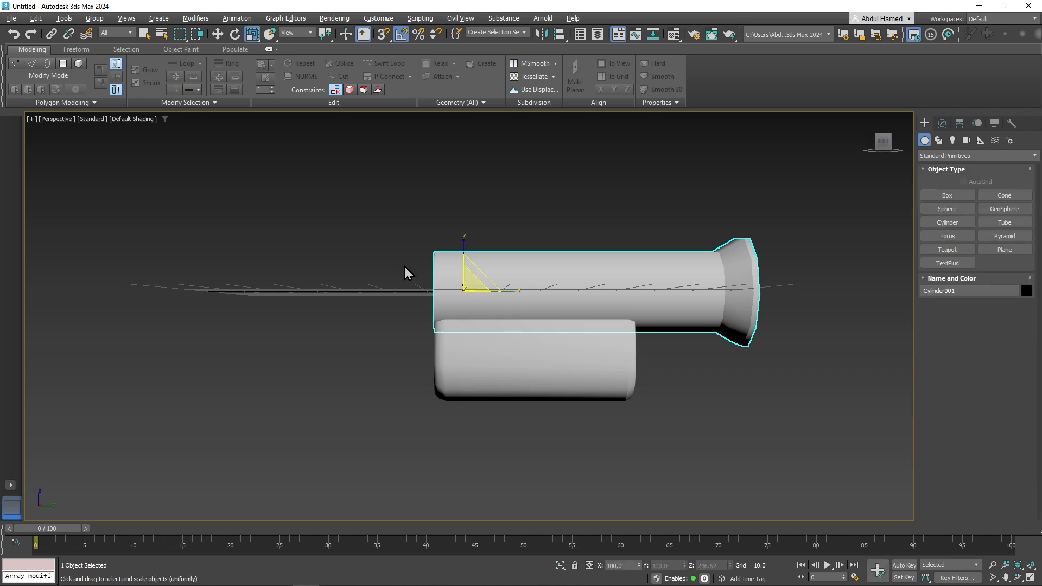
pyautogui.moveTo(408, 273); pyautogui.dragTo(433, 278, button='middle')
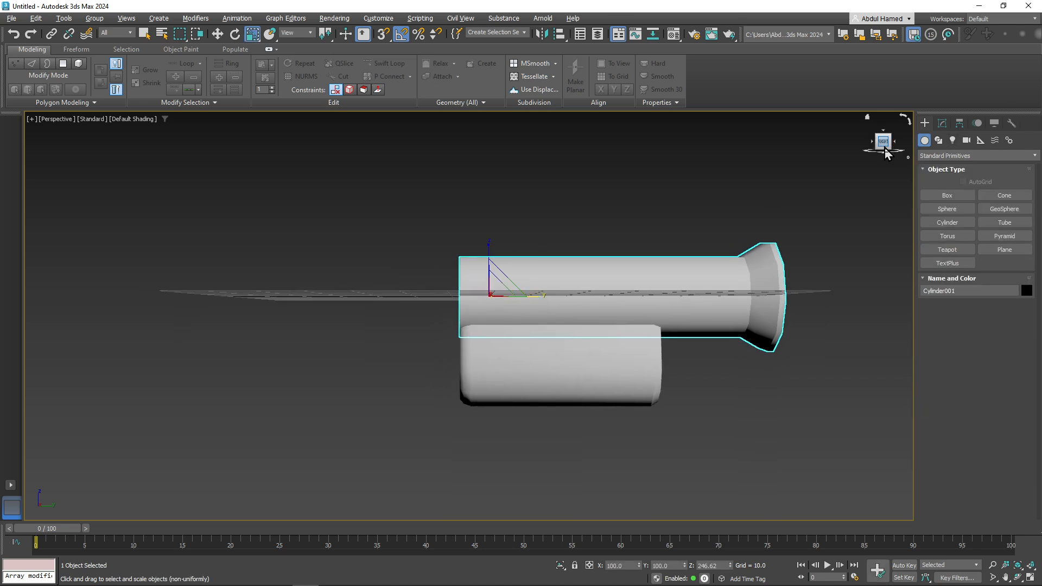
pyautogui.press('l')
pyautogui.moveTo(615, 343); pyautogui.dragTo(492, 331, button='middle')
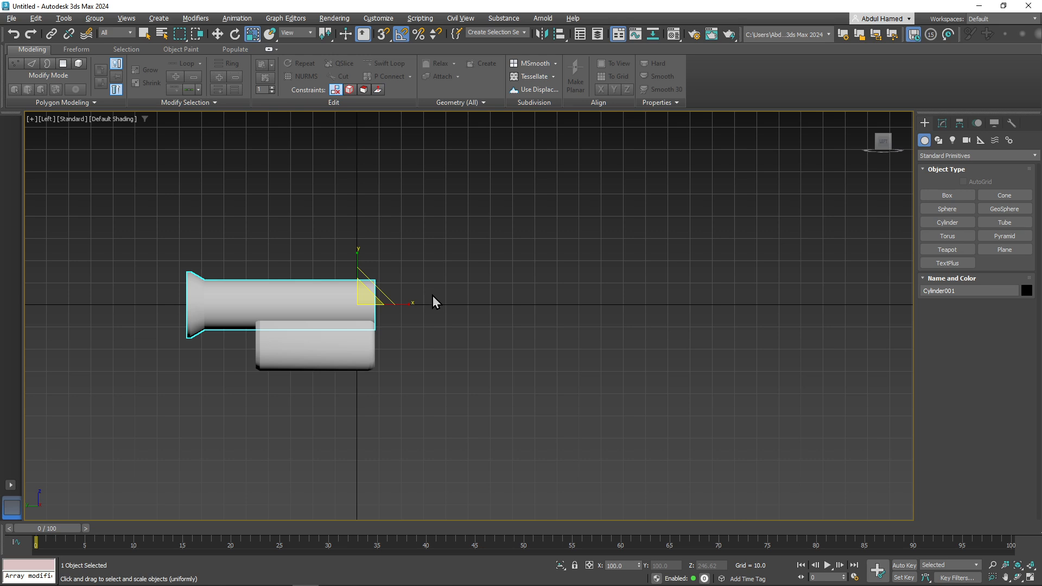
pyautogui.moveTo(433, 302); pyautogui.dragTo(361, 303, button='middle')
pyautogui.scroll(3, 402, 266)
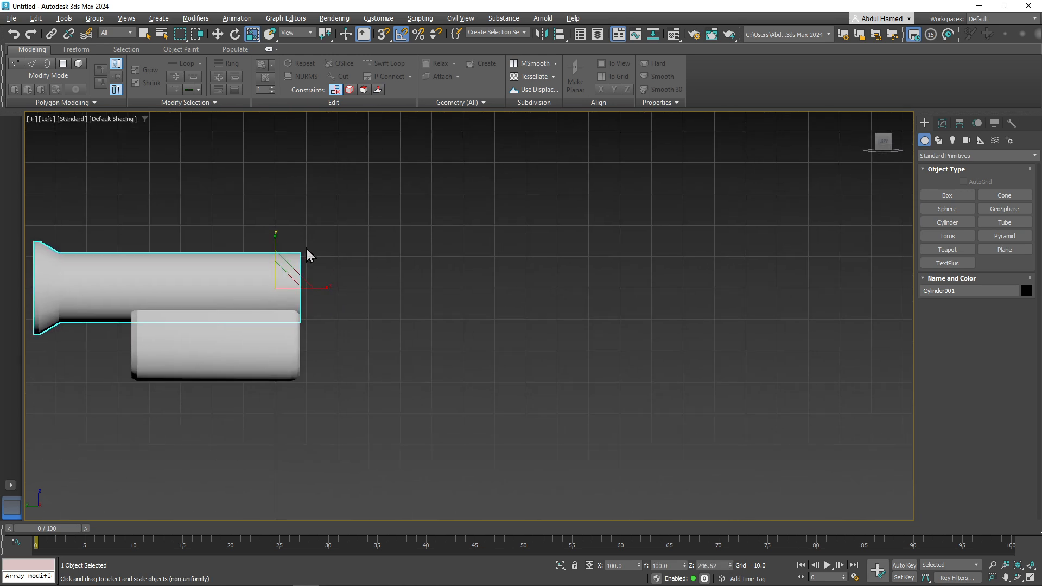
pyautogui.click(1000, 251)
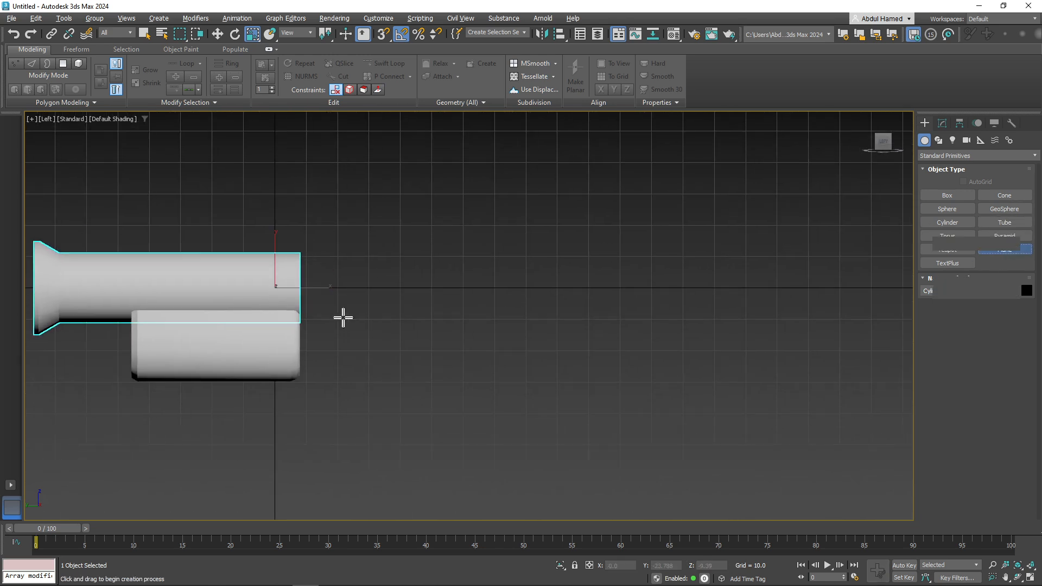
pyautogui.moveTo(299, 249); pyautogui.dragTo(476, 381)
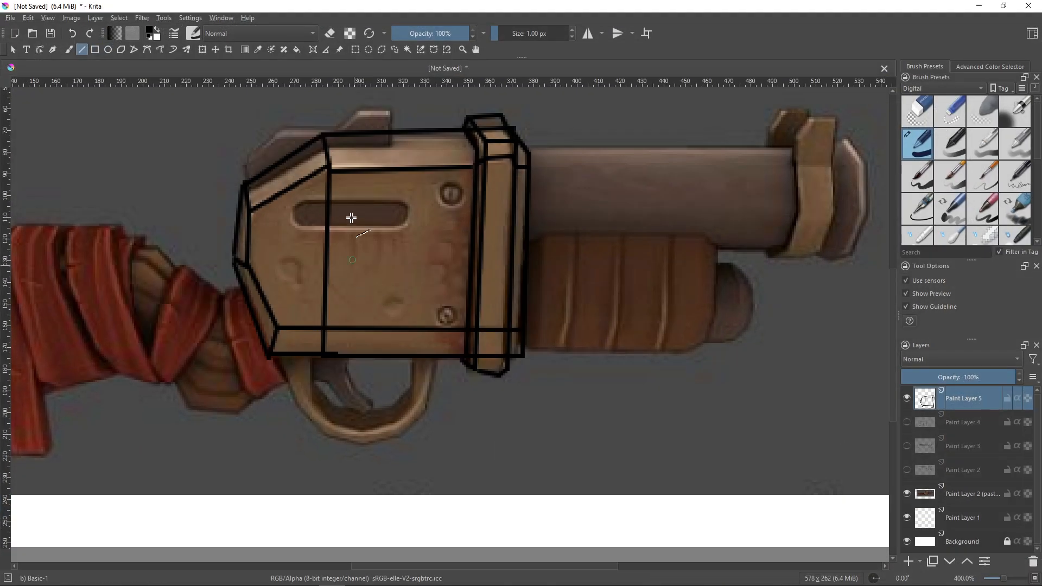
# - In Krita, outline the slot on the receiver's side and draw a straight horizontal line across the receiver's middle
pyautogui.moveTo(291, 223); pyautogui.dragTo(406, 224)
pyautogui.moveTo(406, 224); pyautogui.dragTo(406, 200)
pyautogui.moveTo(406, 200)
pyautogui.mouseDown()
pyautogui.moveTo(299, 205)
pyautogui.moveTo(291, 224)
pyautogui.mouseUp()
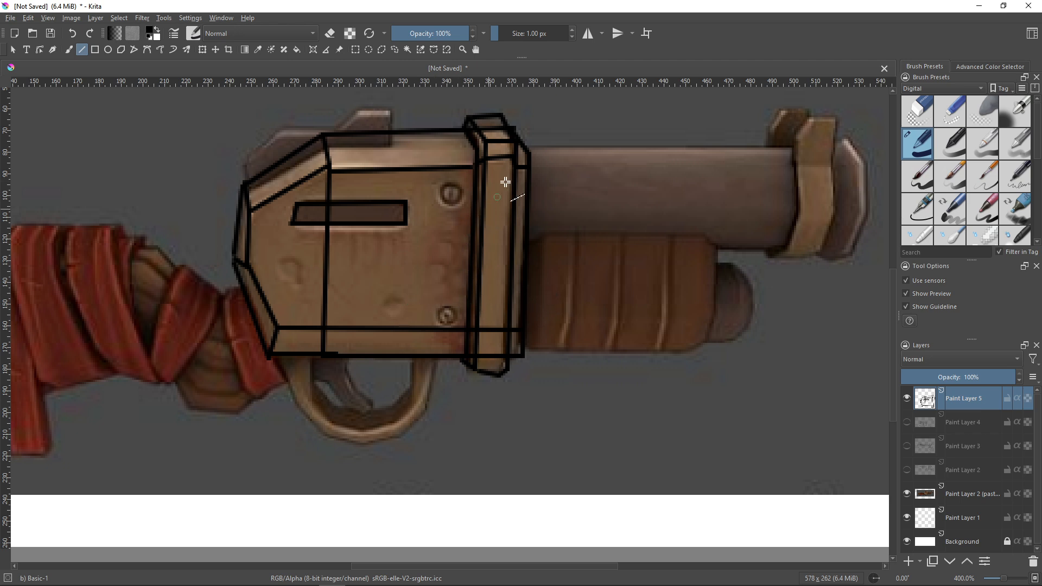
pyautogui.click(980, 10)
pyautogui.moveTo(521, 146); pyautogui.dragTo(530, 155)
pyautogui.moveTo(247, 263); pyautogui.dragTo(524, 264)
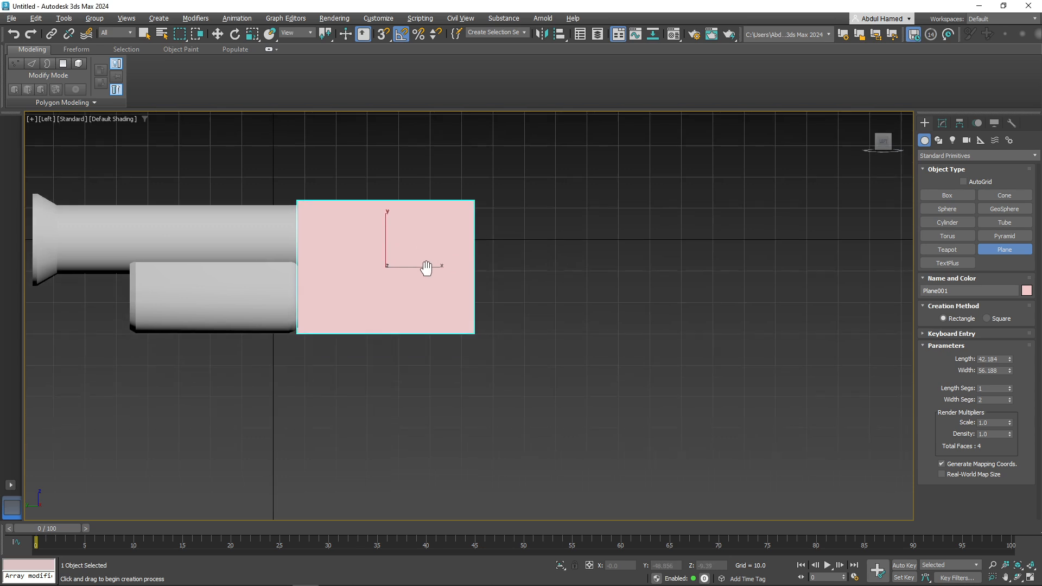
# - In 3ds Max, display edged faces in the viewport and convert the receiver plane to an Editable Poly
pyautogui.moveTo(437, 269); pyautogui.dragTo(477, 337, button='middle')
pyautogui.scroll(3, 477, 337)
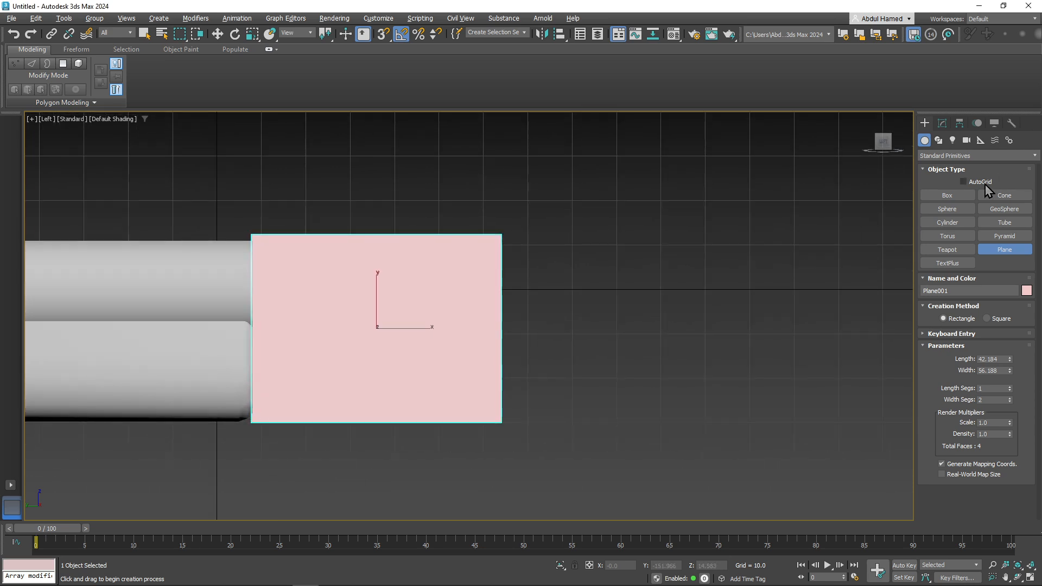
pyautogui.click(942, 124)
pyautogui.press('r')
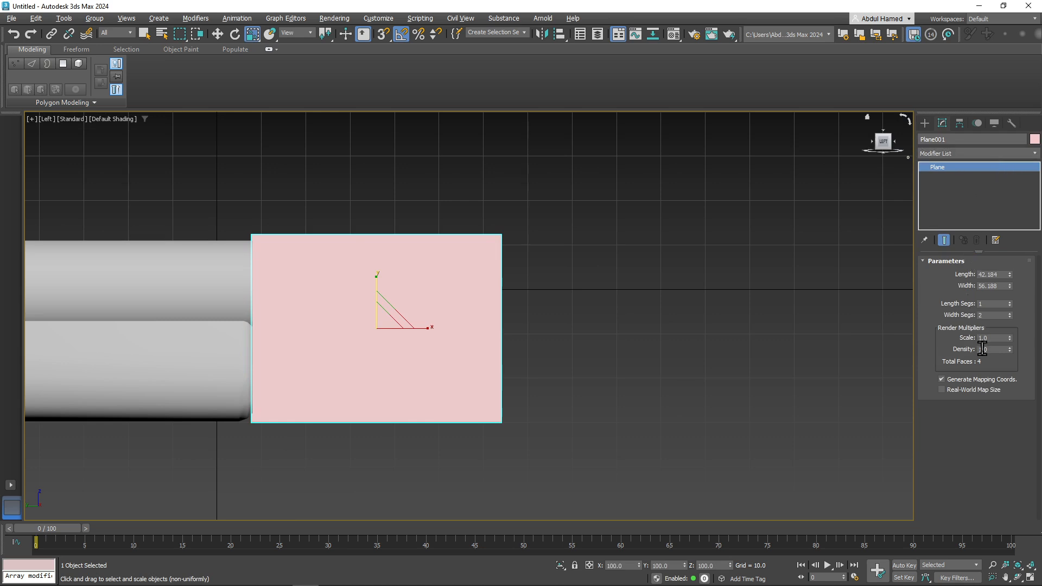
pyautogui.press('F3')
pyautogui.press('F3')
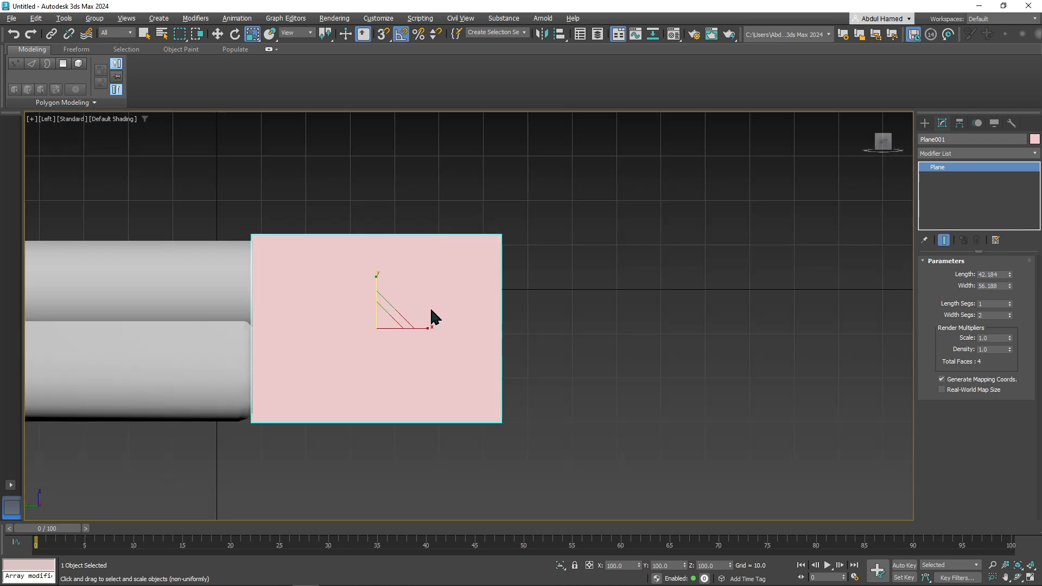
pyautogui.press('F4')
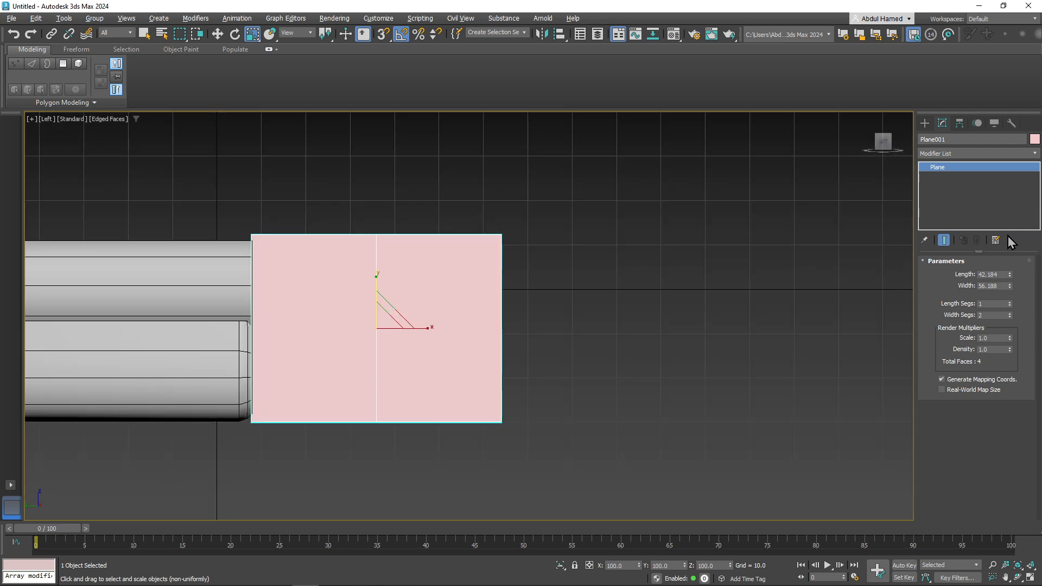
pyautogui.rightClick(937, 172)
pyautogui.click(974, 254)
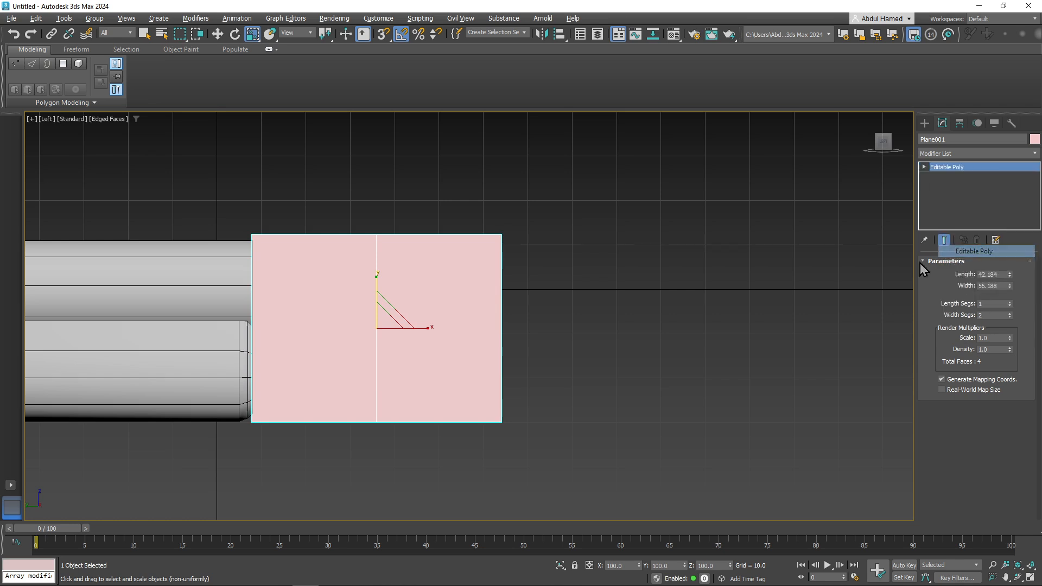
# - Move the plane's middle vertical edge along X until it lies close to the side touching the barrel
pyautogui.press('w')
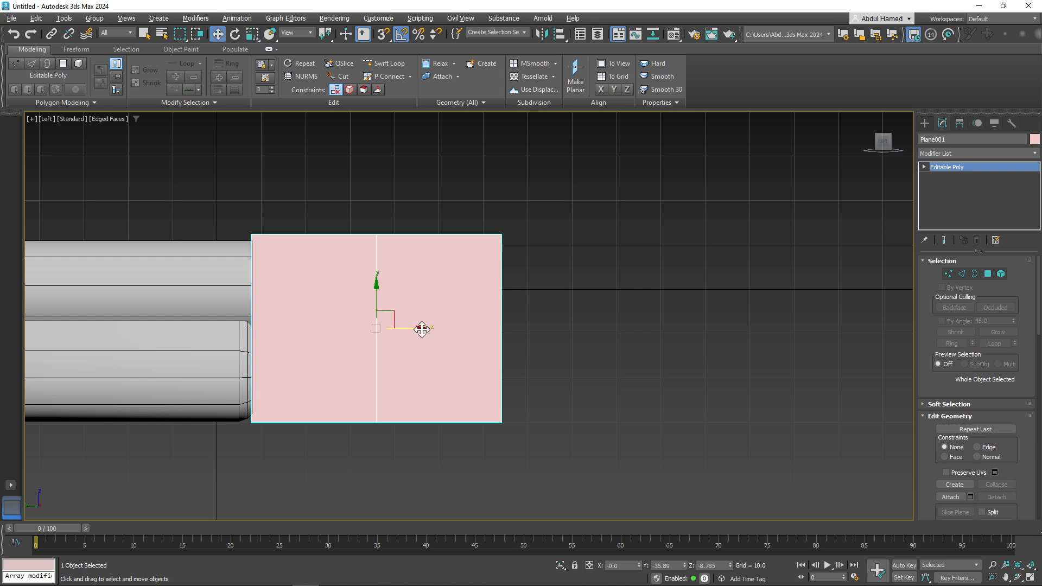
pyautogui.moveTo(421, 327); pyautogui.dragTo(373, 323)
pyautogui.hotkey('ctrl', 'z')
pyautogui.click(924, 167)
pyautogui.click(943, 186)
pyautogui.click(376, 312)
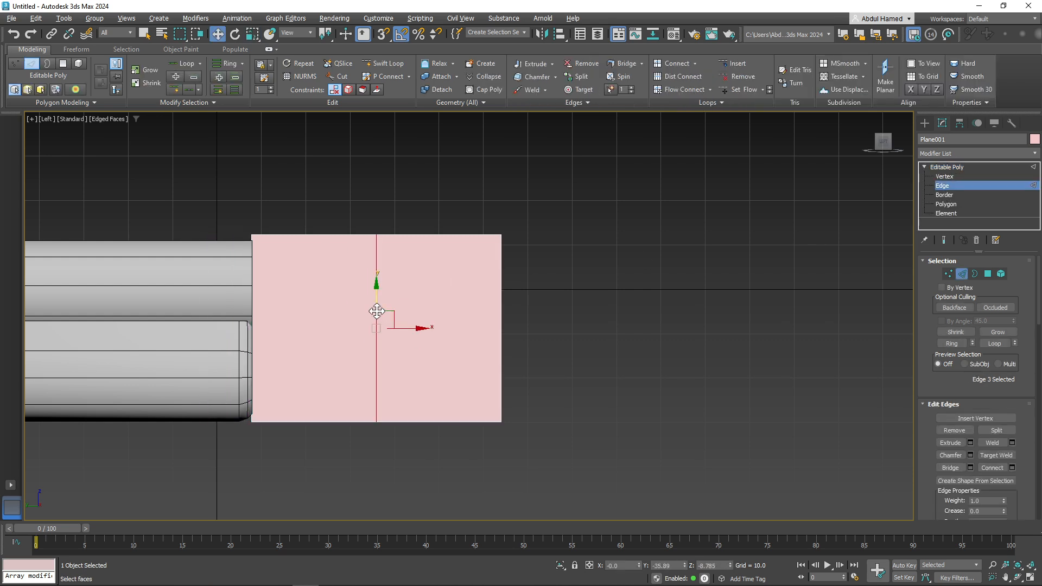
pyautogui.moveTo(412, 328); pyautogui.dragTo(316, 314)
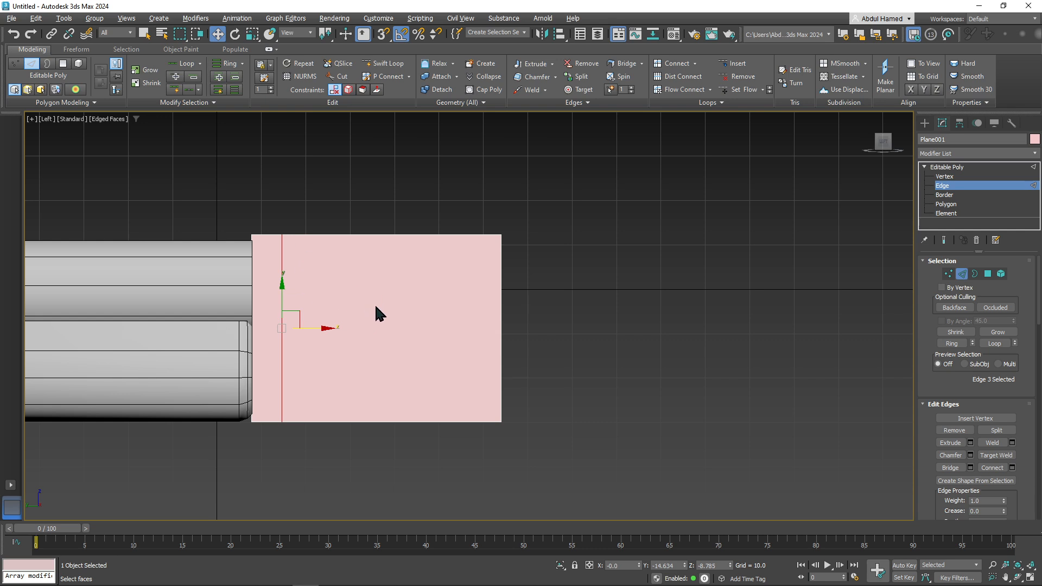
# - Using Swift Loop, add a second vertical loop near the barrel side, a horizontal loop across the middle, and a vertical loop towards the rear
pyautogui.click(388, 64)
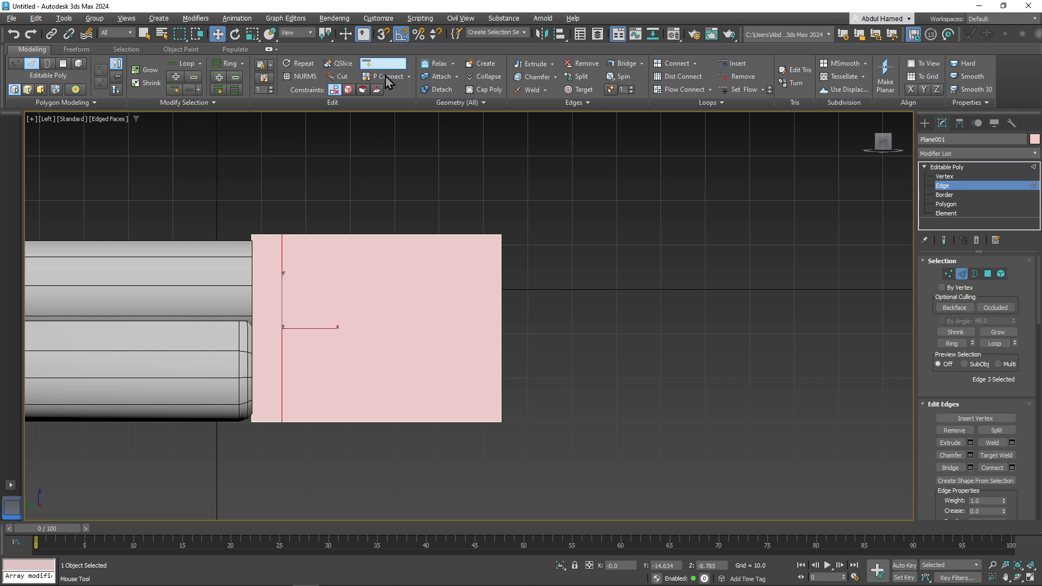
pyautogui.click(307, 244)
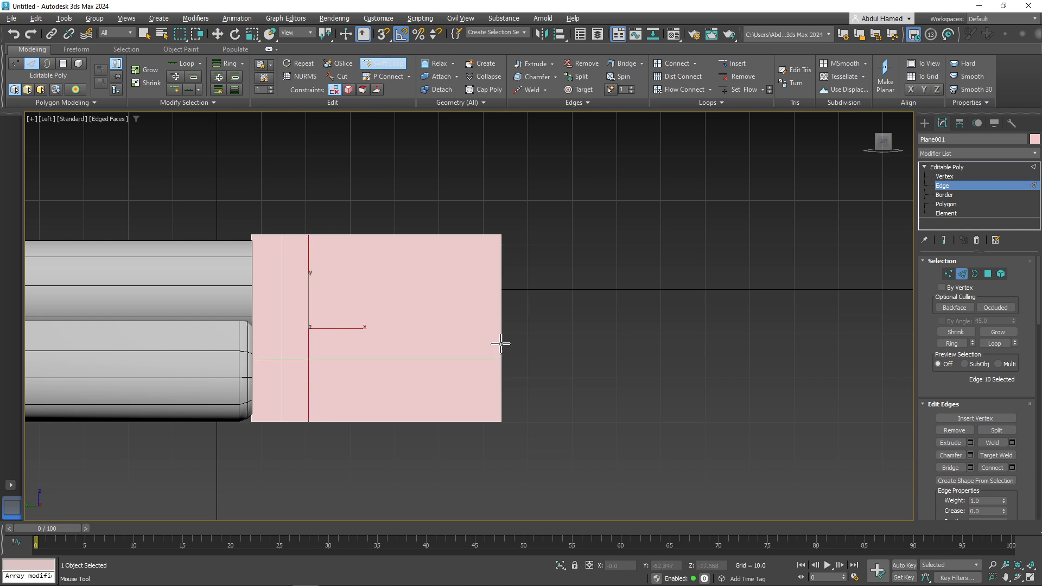
pyautogui.hotkey('alt', 'Tab')
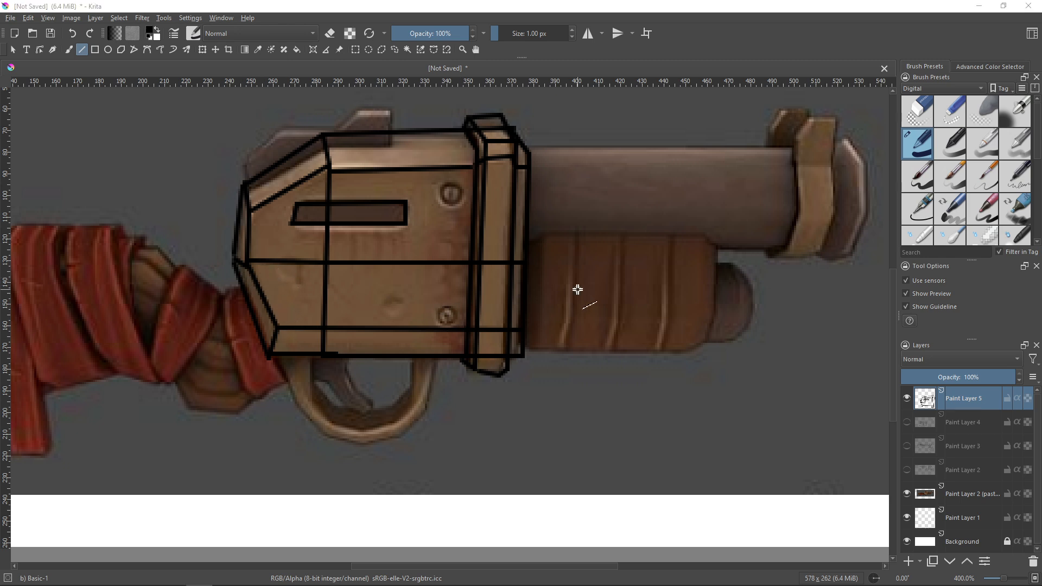
pyautogui.hotkey('alt', 'Tab')
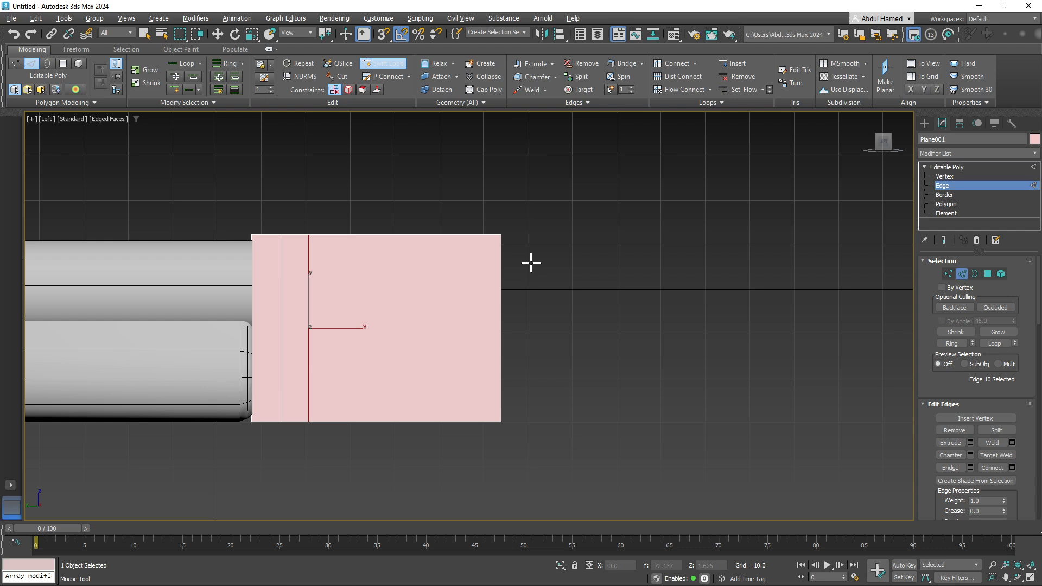
pyautogui.click(397, 327)
pyautogui.moveTo(571, 320); pyautogui.dragTo(605, 291, button='middle')
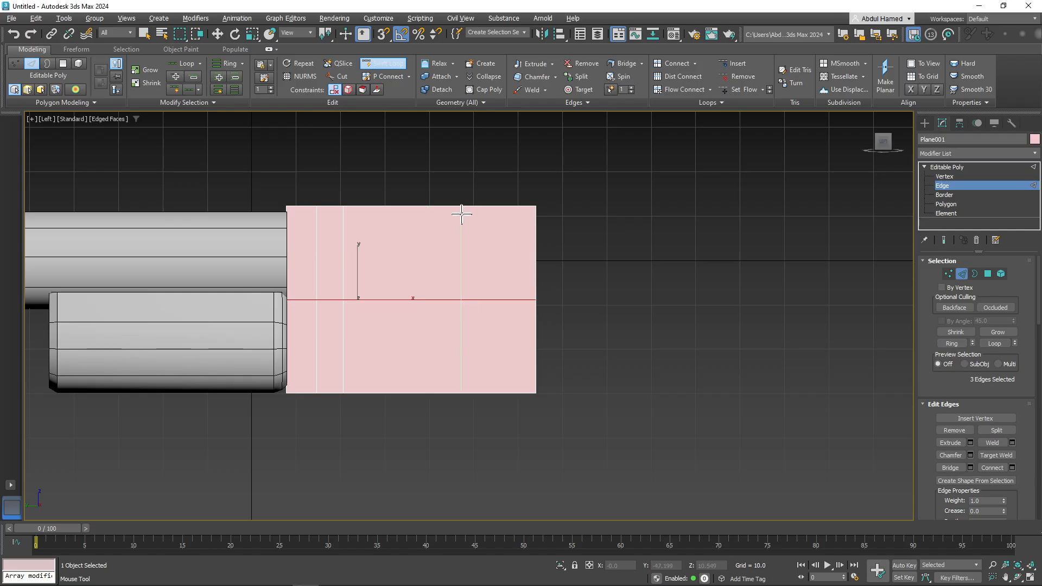
pyautogui.click(462, 215)
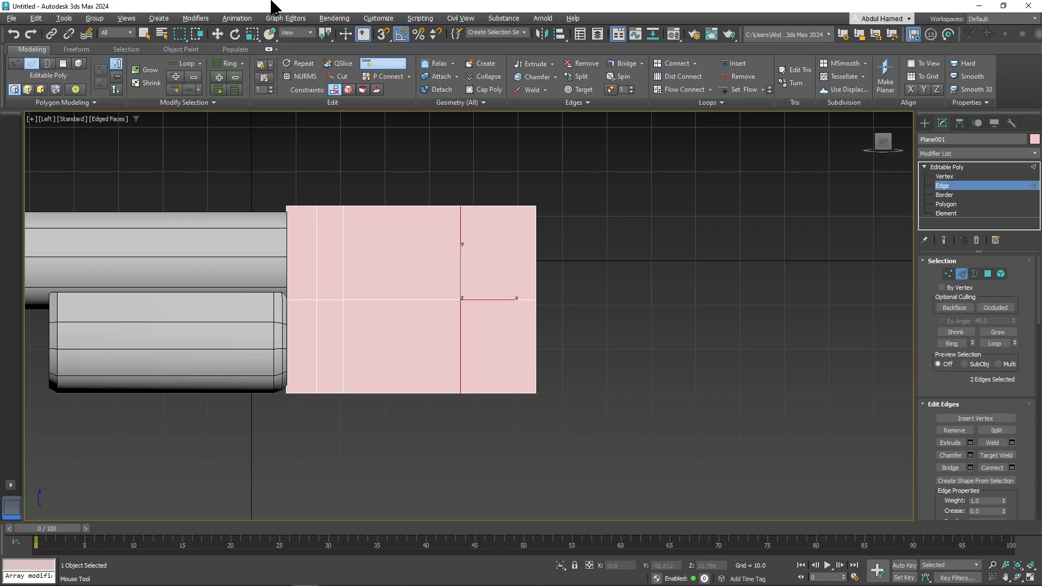
# - Move the plane's upper and lower rear corner vertices inward to taper the receiver's back end
pyautogui.keyDown('ctrl'); pyautogui.click(944, 177); pyautogui.keyUp('ctrl')
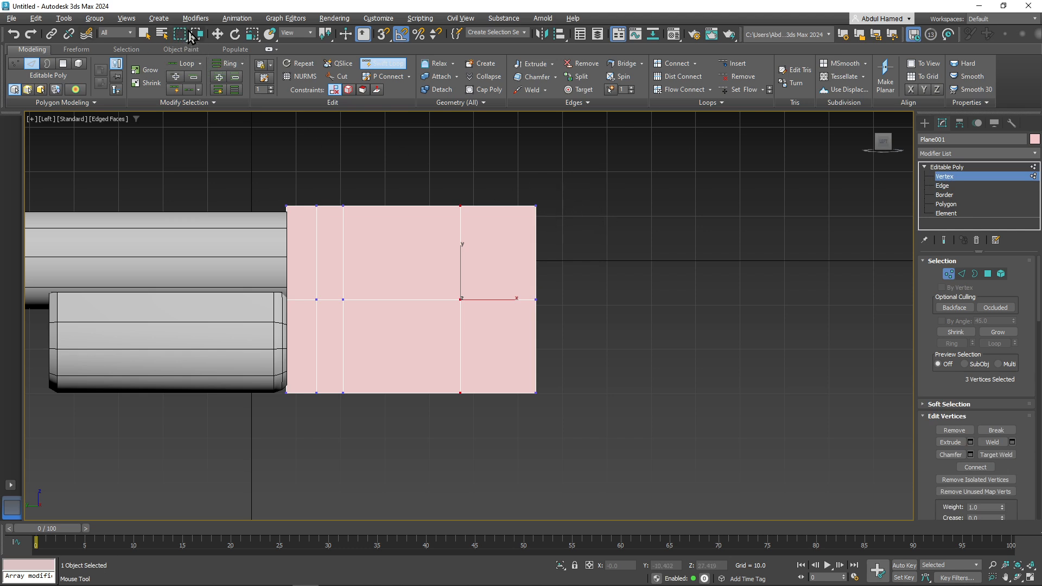
pyautogui.click(531, 224)
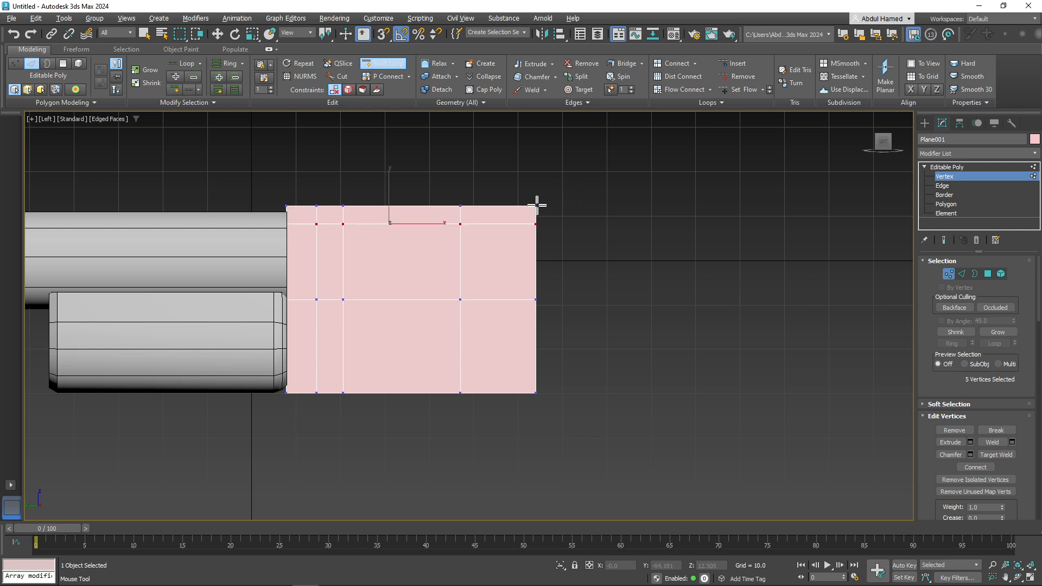
pyautogui.hotkey('ctrl', 'z')
pyautogui.press('w')
pyautogui.click(536, 206)
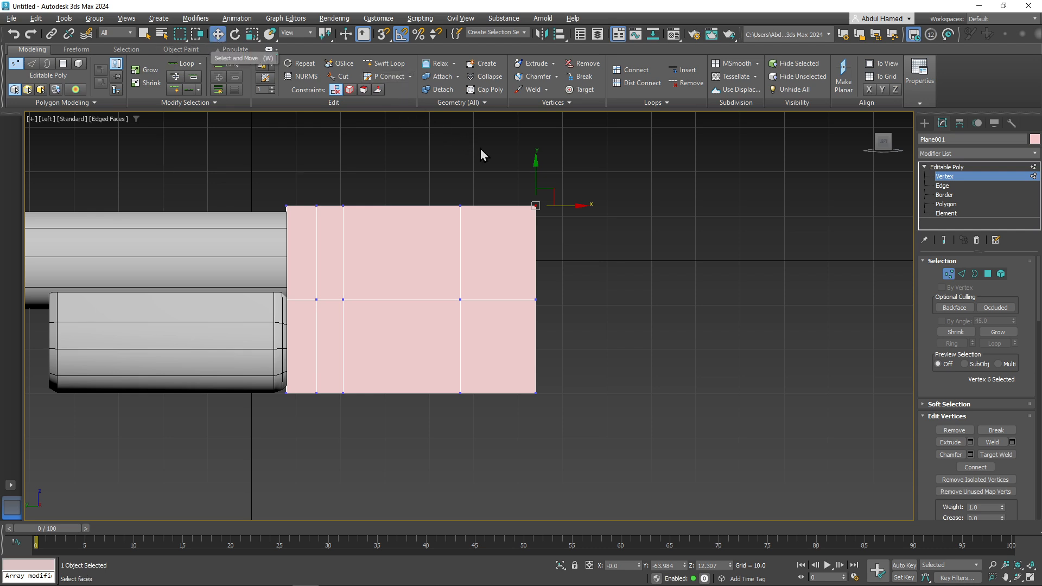
pyautogui.moveTo(552, 193); pyautogui.dragTo(539, 219)
pyautogui.moveTo(515, 408); pyautogui.dragTo(545, 350)
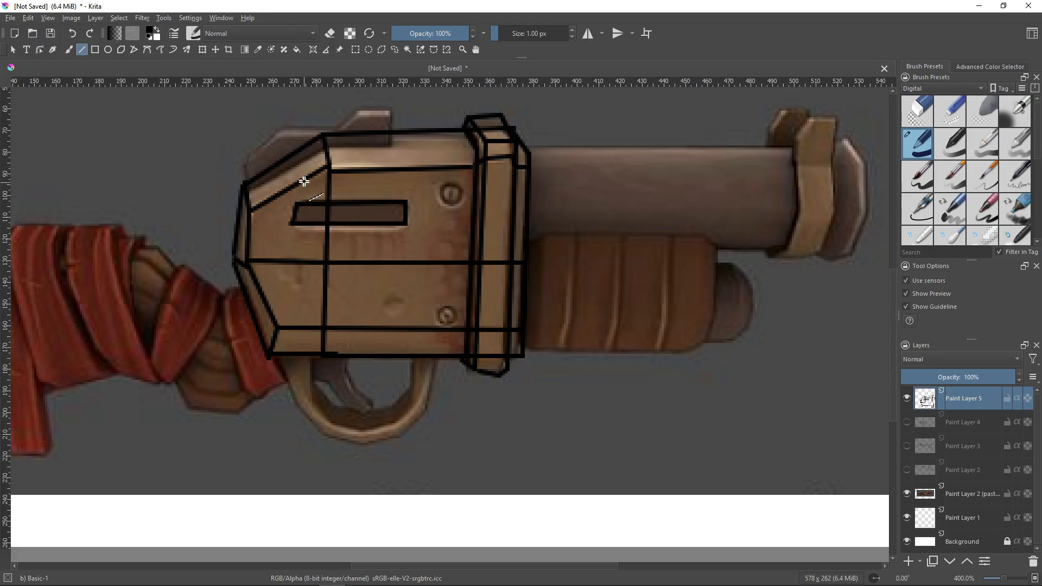
# - Lower the upper rear corner vertex further and move the middle rear vertex slightly outward, following the Krita reference
pyautogui.hotkey('alt', 'Tab')
pyautogui.click(522, 233)
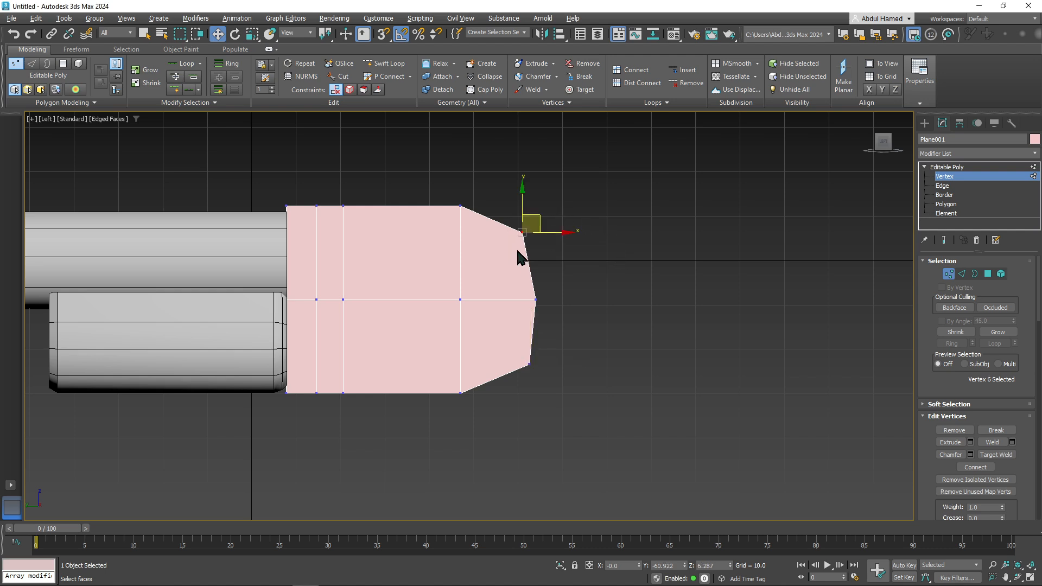
pyautogui.moveTo(534, 224); pyautogui.dragTo(540, 234)
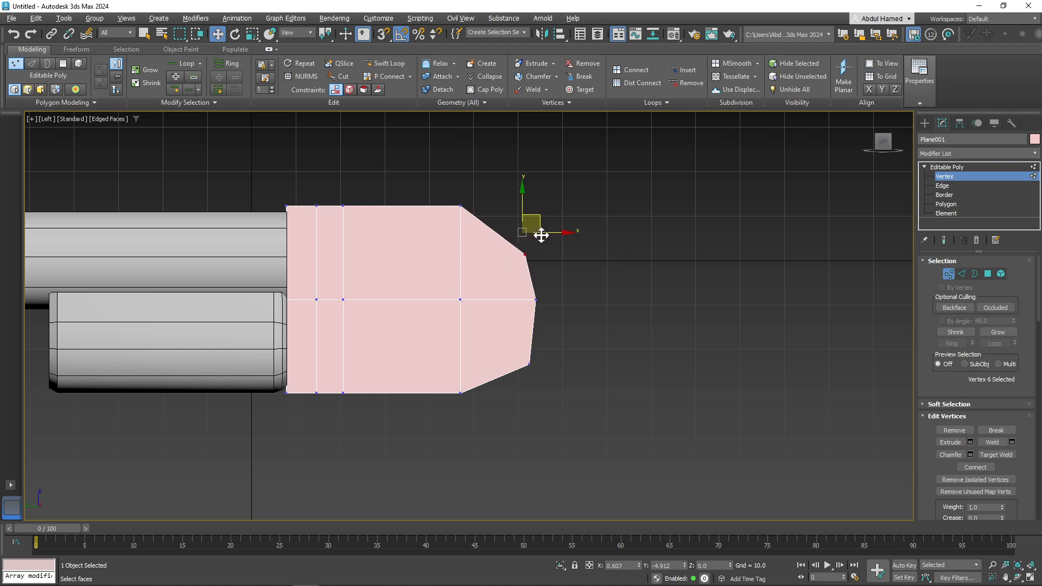
pyautogui.hotkey('alt', 'Tab')
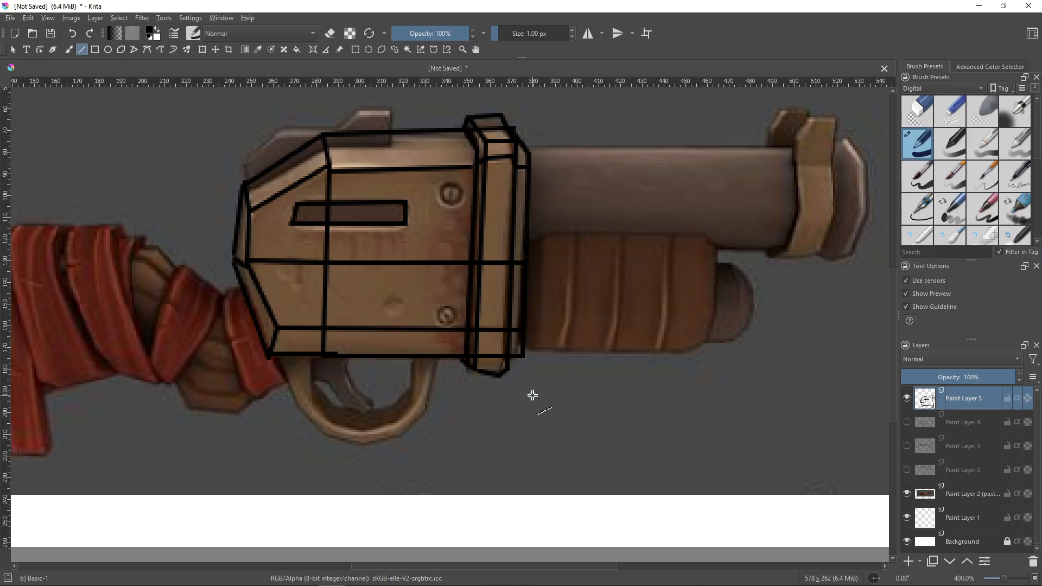
pyautogui.hotkey('alt', 'Tab')
pyautogui.moveTo(527, 315); pyautogui.dragTo(565, 299)
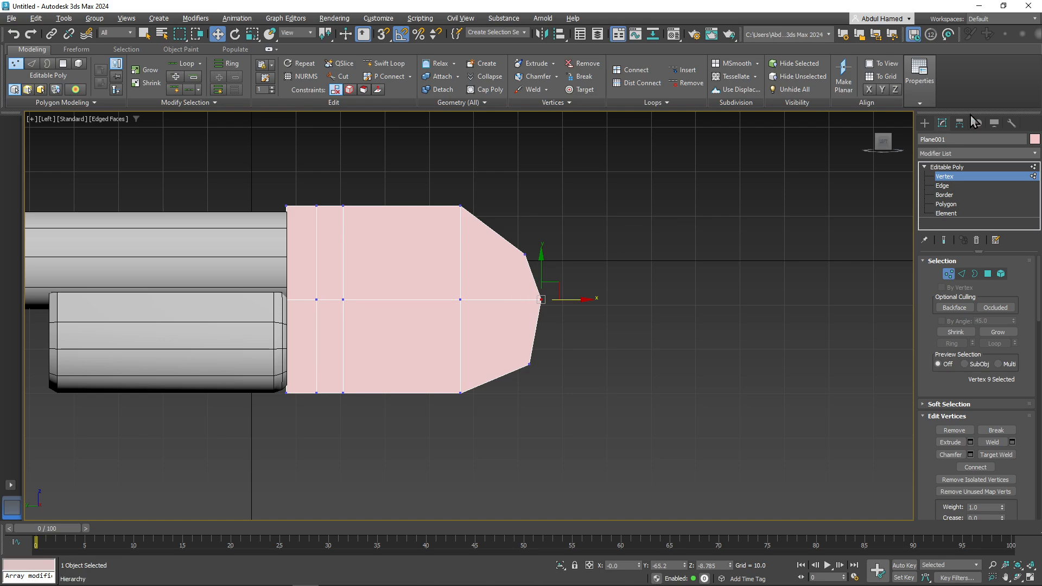
# - Switch to a perspective view, leave vertex editing and move the whole receiver plane along X to about -12.363, beside the barrel
pyautogui.keyDown('alt'); pyautogui.moveTo(530, 290); pyautogui.dragTo(477, 342, button='middle'); pyautogui.keyUp('alt')
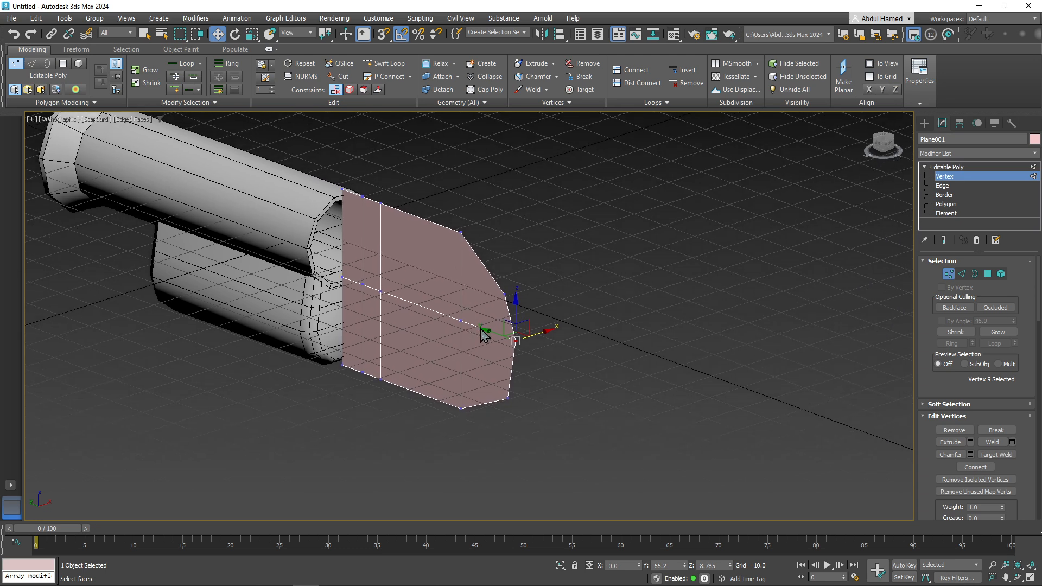
pyautogui.press('p')
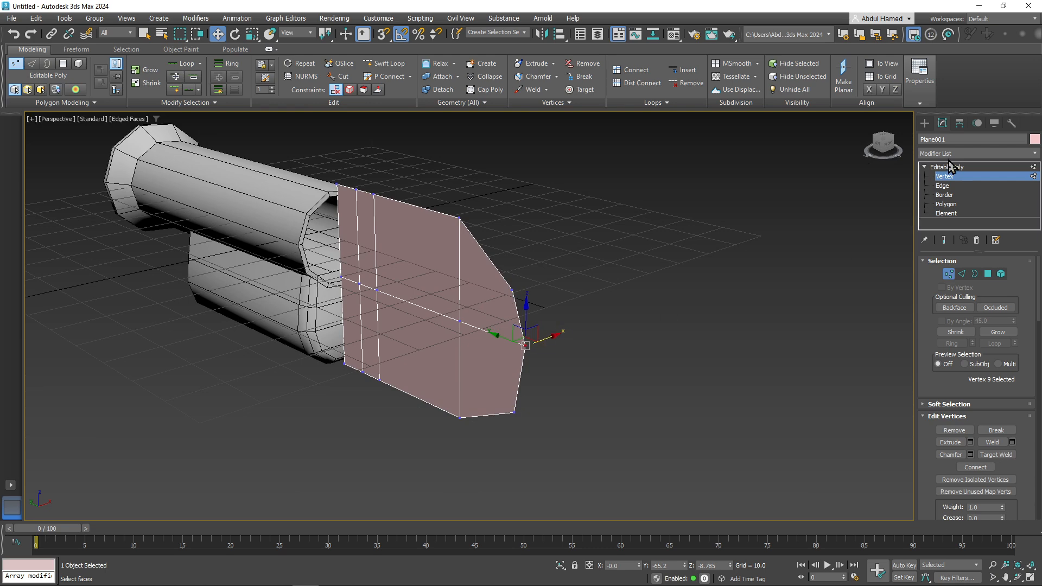
pyautogui.click(949, 175)
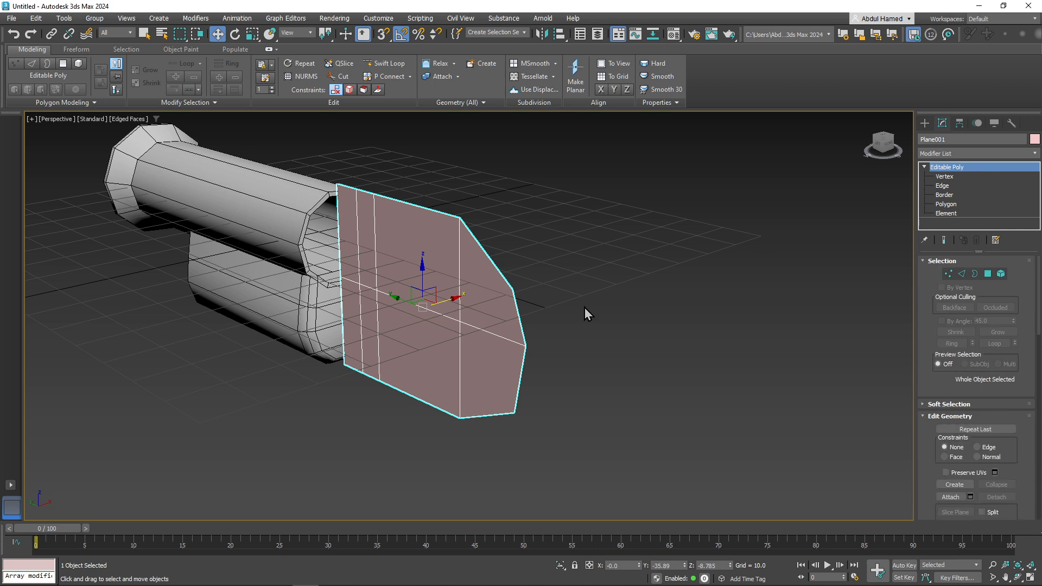
pyautogui.moveTo(450, 297); pyautogui.dragTo(404, 318)
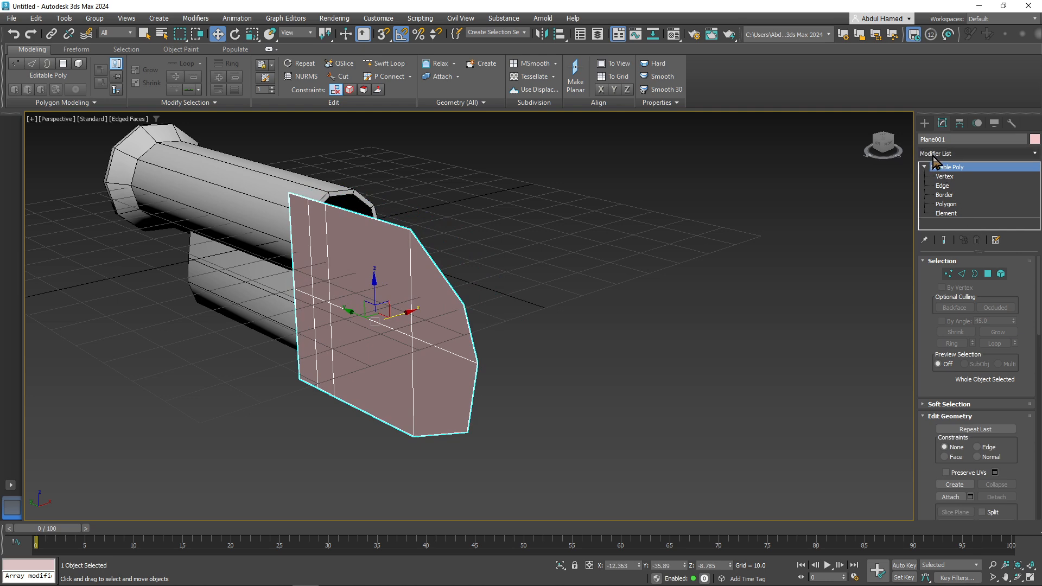
# - Add a Shell modifier to the receiver plane with an inner amount of 25.27 so its thickness spans the barrel
pyautogui.click(935, 154)
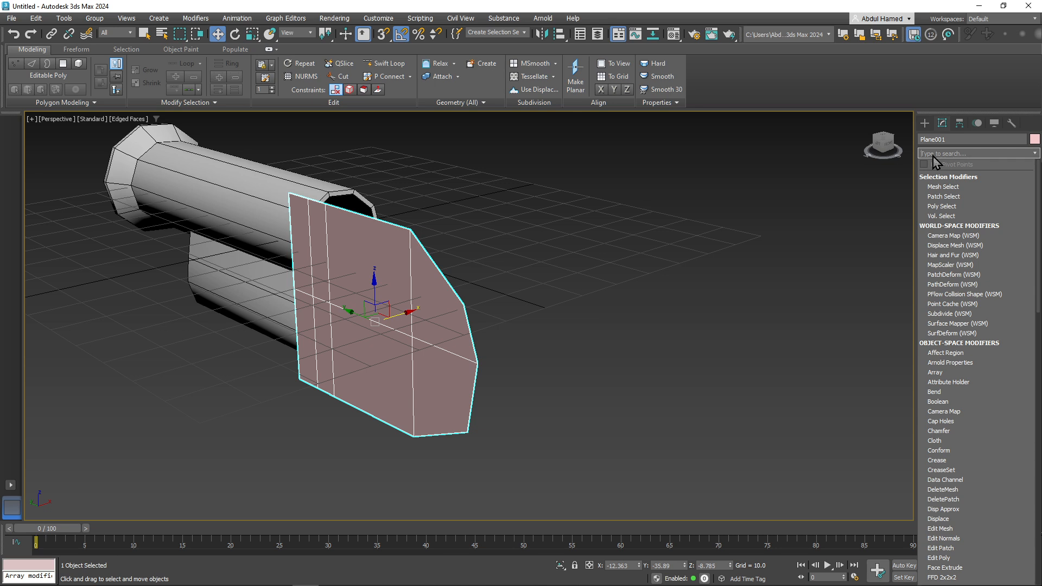
pyautogui.write('shell')
pyautogui.press('Return')
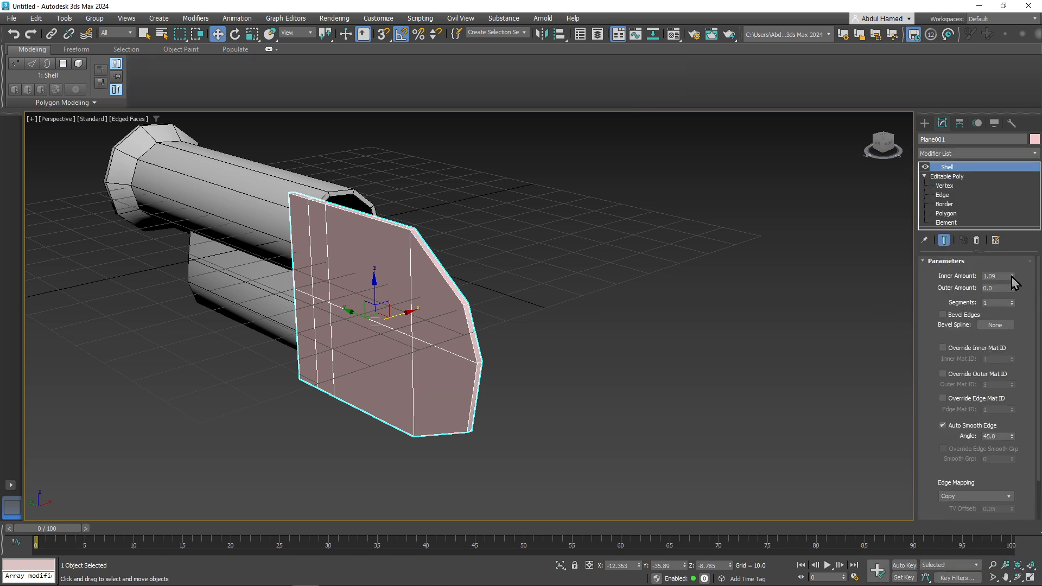
pyautogui.moveTo(1012, 275); pyautogui.dragTo(721, 539)
pyautogui.keyDown('alt'); pyautogui.moveTo(661, 282); pyautogui.dragTo(405, 264, button='middle'); pyautogui.keyUp('alt')
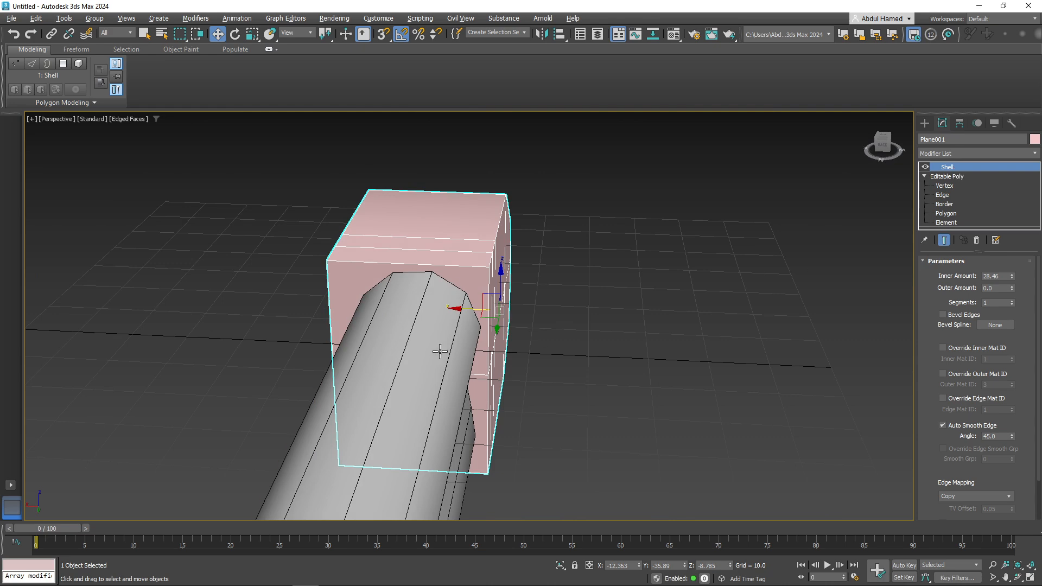
pyautogui.keyDown('alt'); pyautogui.moveTo(439, 351); pyautogui.dragTo(728, 293, button='middle'); pyautogui.keyUp('alt')
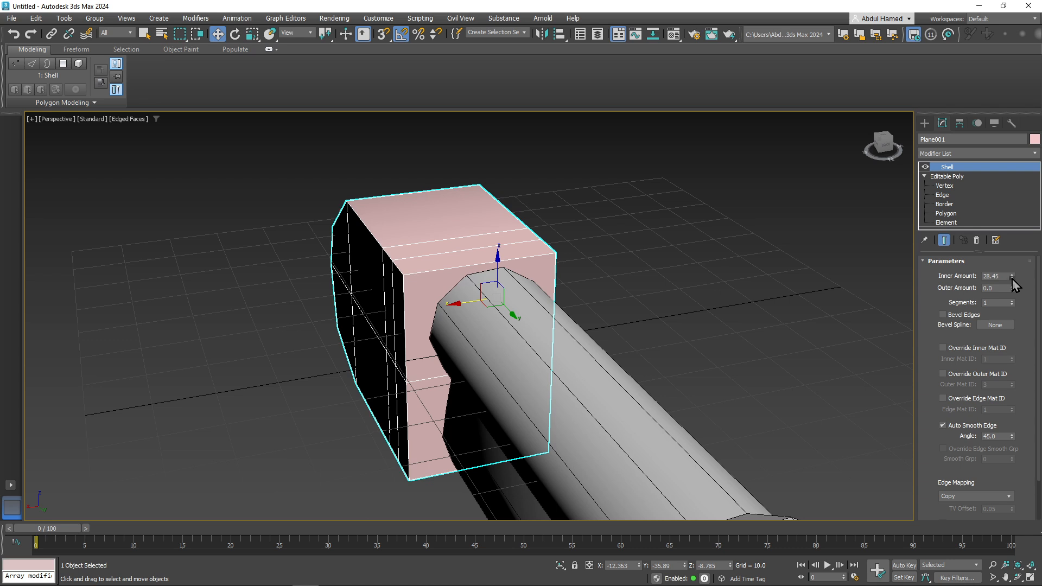
pyautogui.moveTo(1012, 278); pyautogui.dragTo(1022, 451)
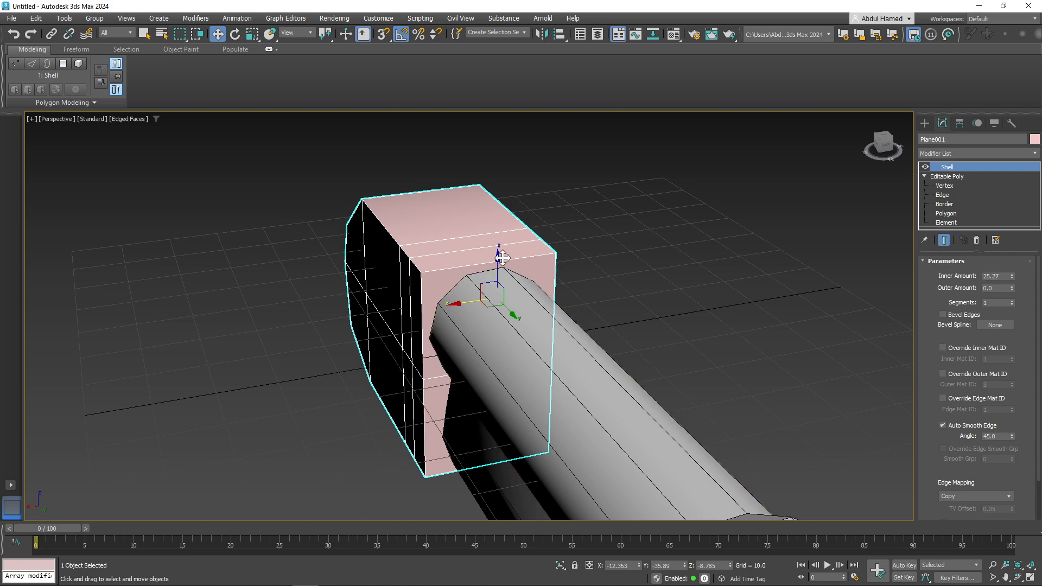
pyautogui.keyDown('alt'); pyautogui.moveTo(575, 326); pyautogui.dragTo(553, 279, button='middle'); pyautogui.keyUp('alt')
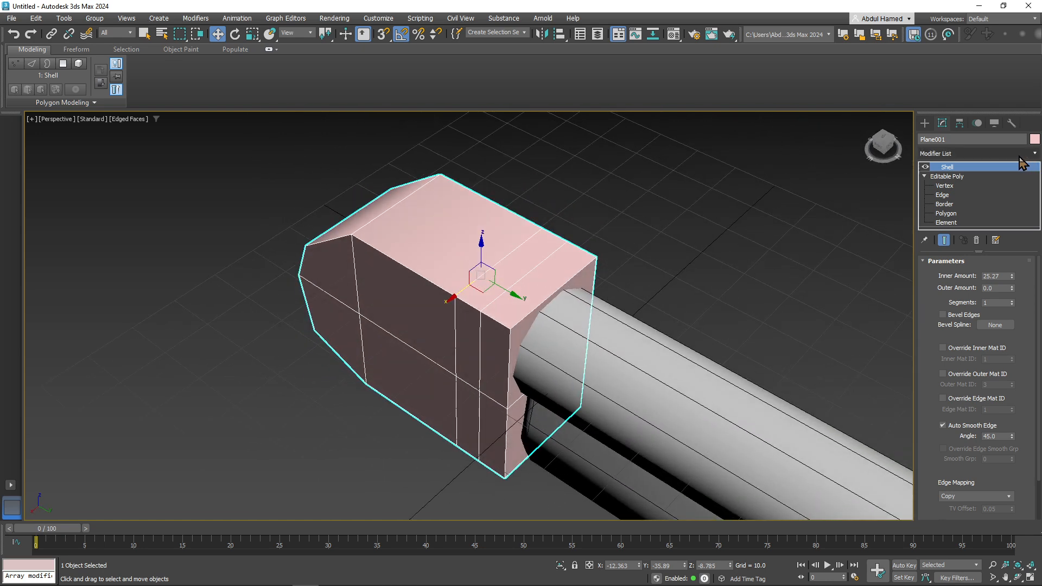
# - Collapse the receiver's whole modifier stack and convert the resulting mesh to Editable Poly
pyautogui.rightClick(988, 167)
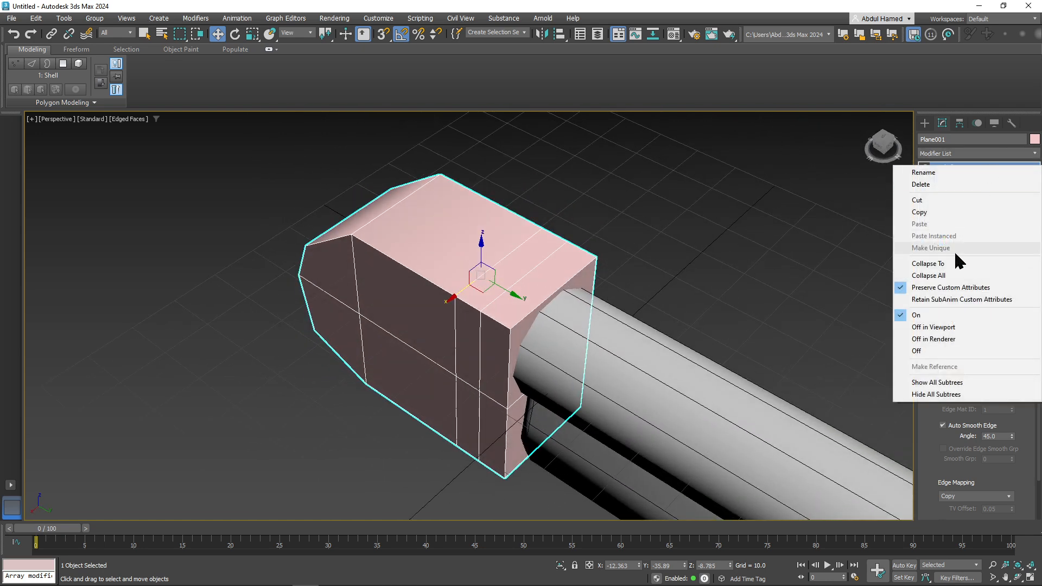
pyautogui.click(959, 276)
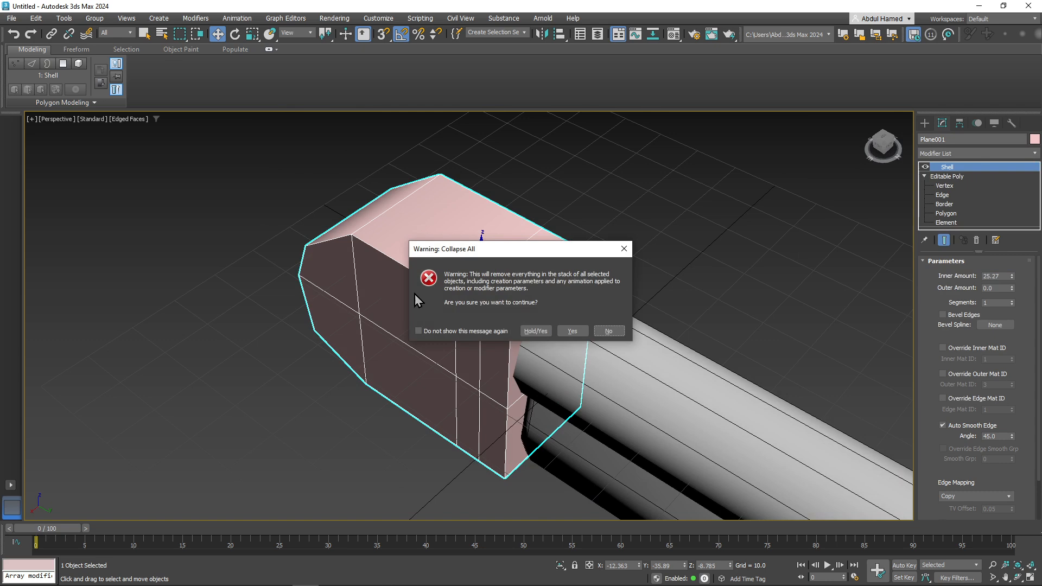
pyautogui.click(573, 332)
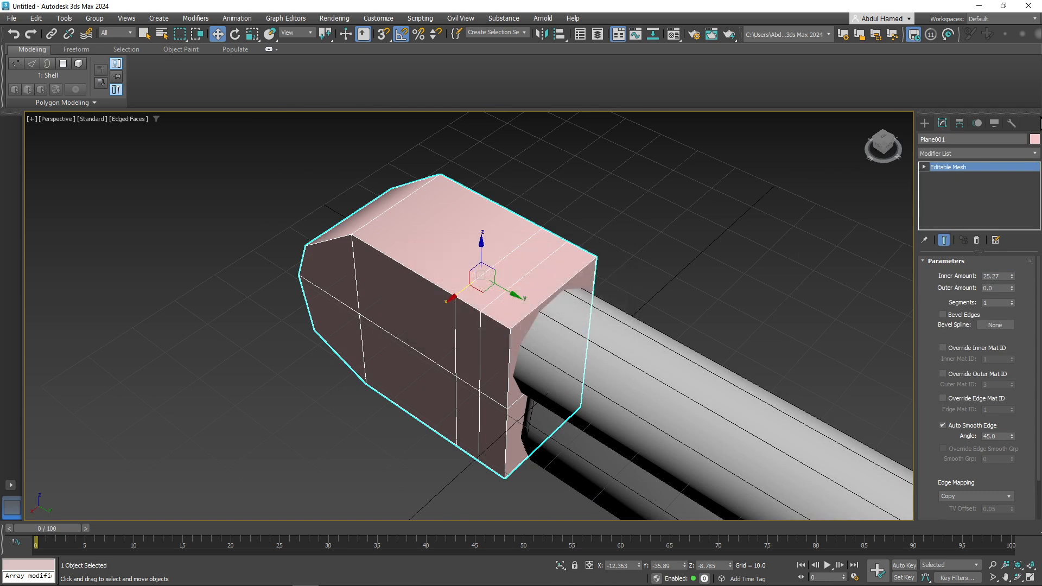
pyautogui.rightClick(959, 173)
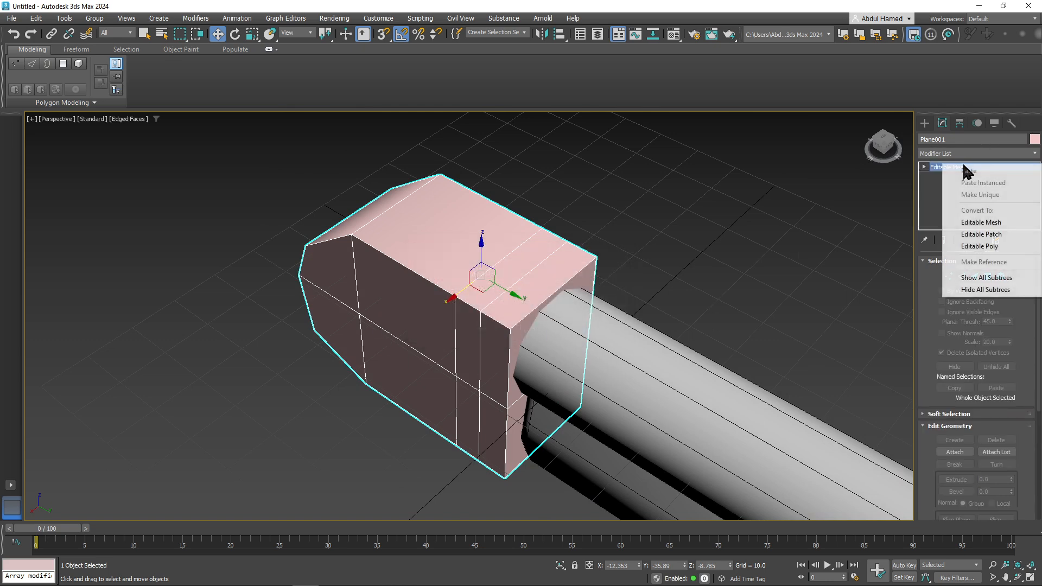
pyautogui.click(996, 246)
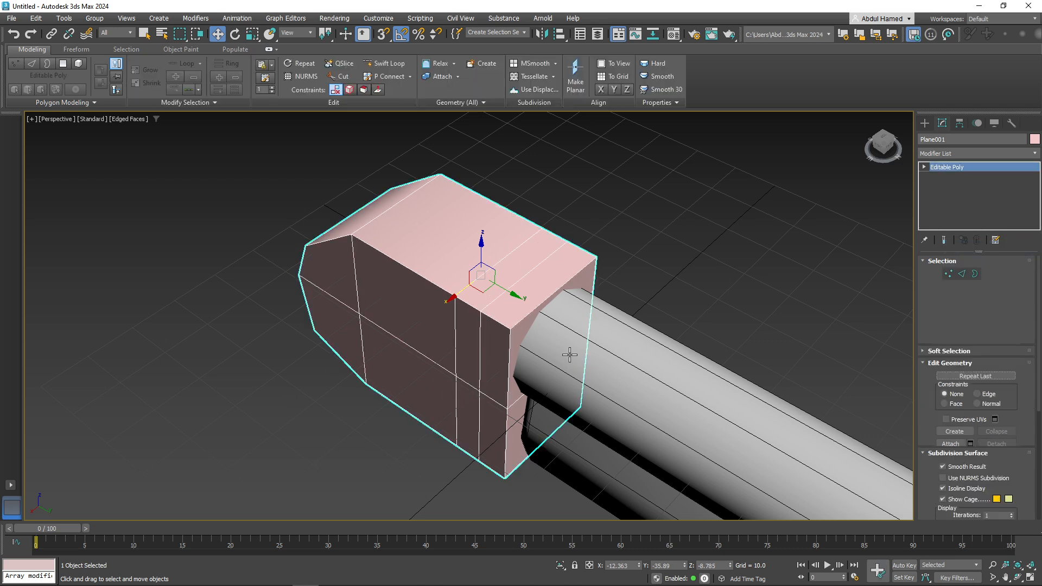
# - Select the full ring of narrow polygons around the receiver near its barrel end
pyautogui.click(924, 168)
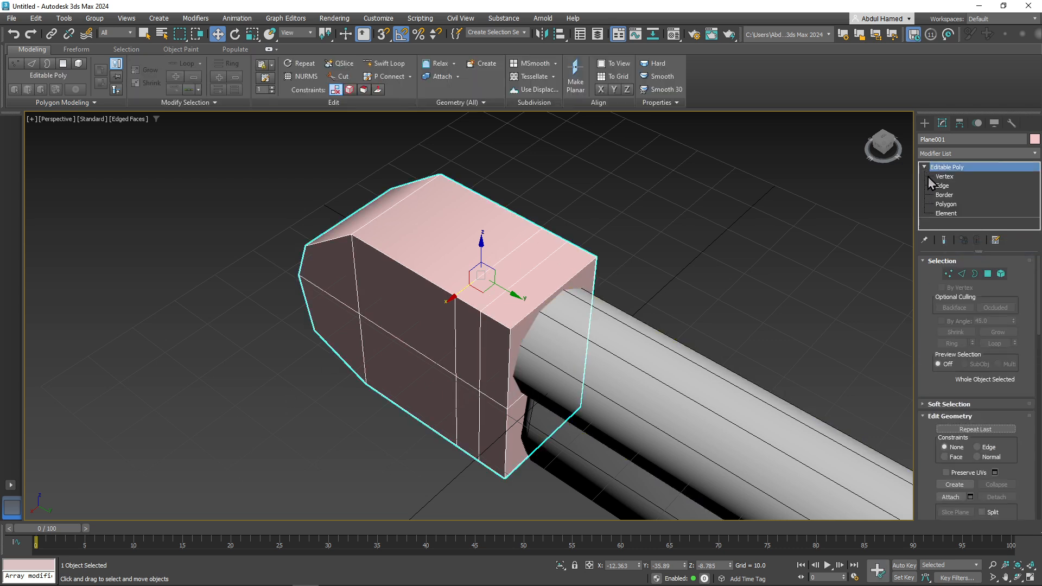
pyautogui.click(944, 204)
pyautogui.click(476, 287)
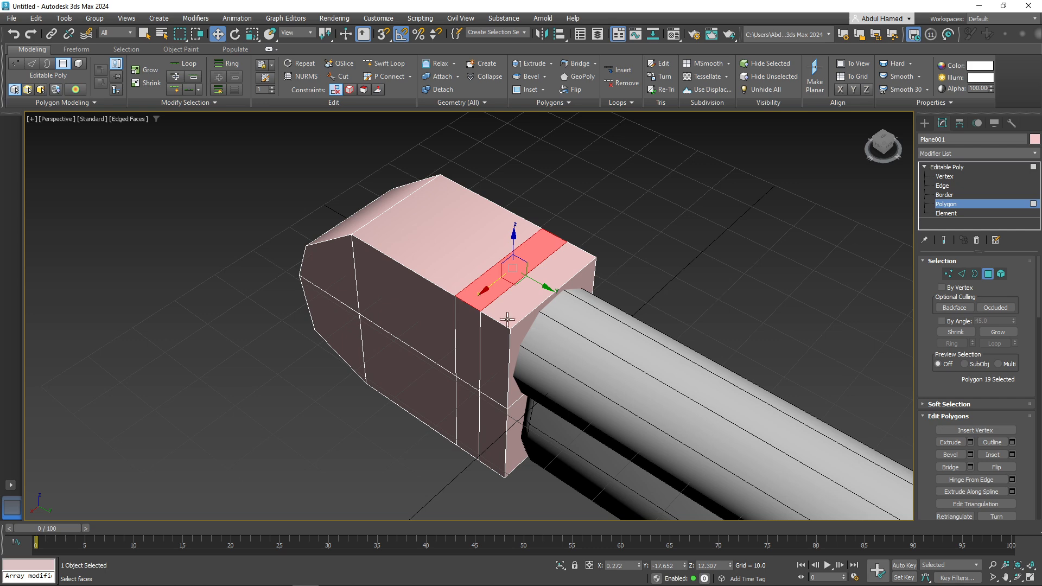
pyautogui.keyDown('alt'); pyautogui.moveTo(507, 320); pyautogui.dragTo(511, 300, button='middle'); pyautogui.keyUp('alt')
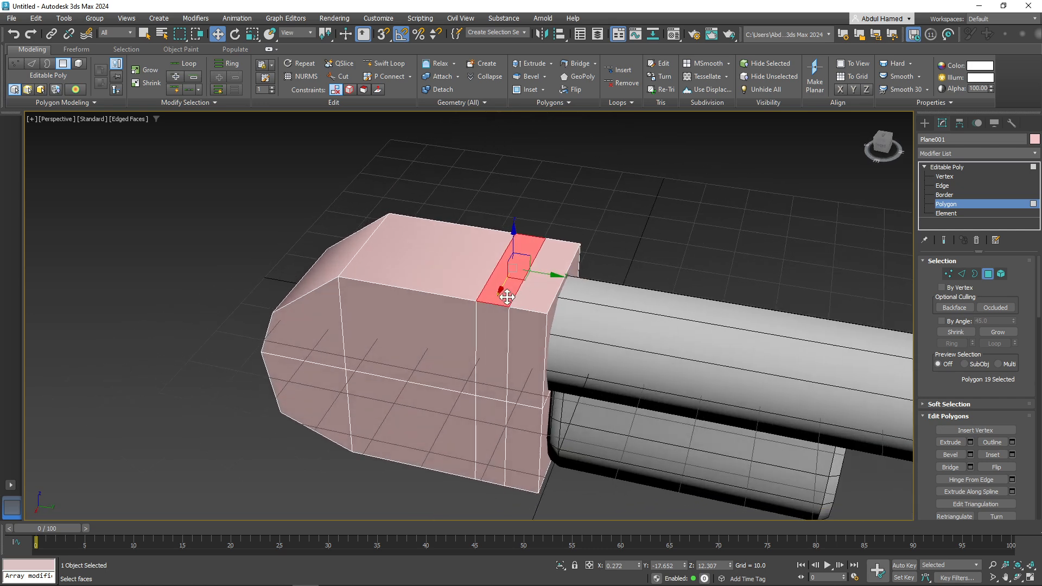
pyautogui.keyDown('ctrl'); pyautogui.click(494, 329); pyautogui.keyUp('ctrl')
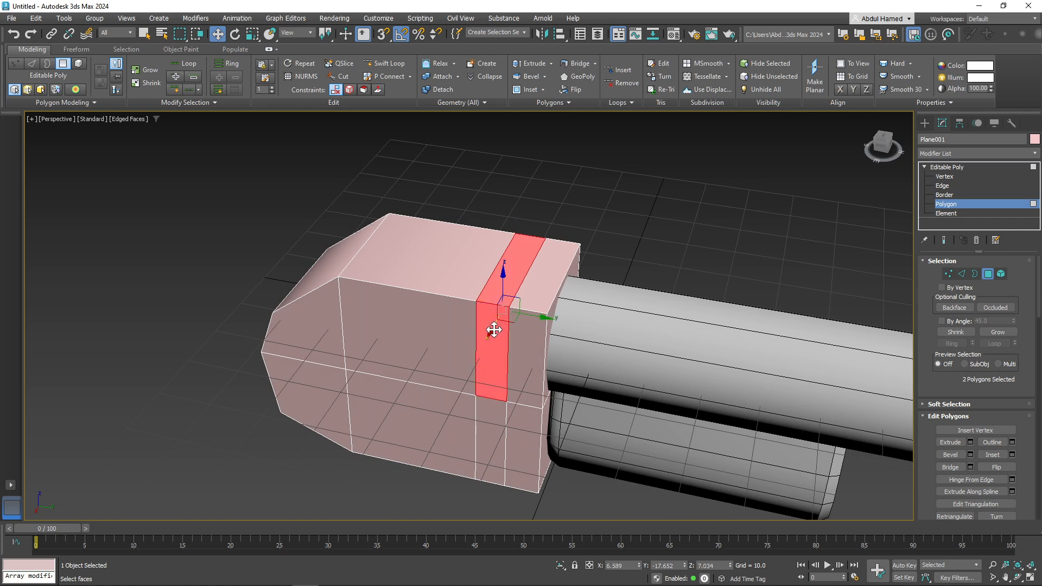
pyautogui.keyDown('shift'); pyautogui.click(492, 359); pyautogui.keyUp('shift')
pyautogui.keyDown('alt'); pyautogui.moveTo(631, 263); pyautogui.dragTo(598, 332, button='middle'); pyautogui.keyUp('alt')
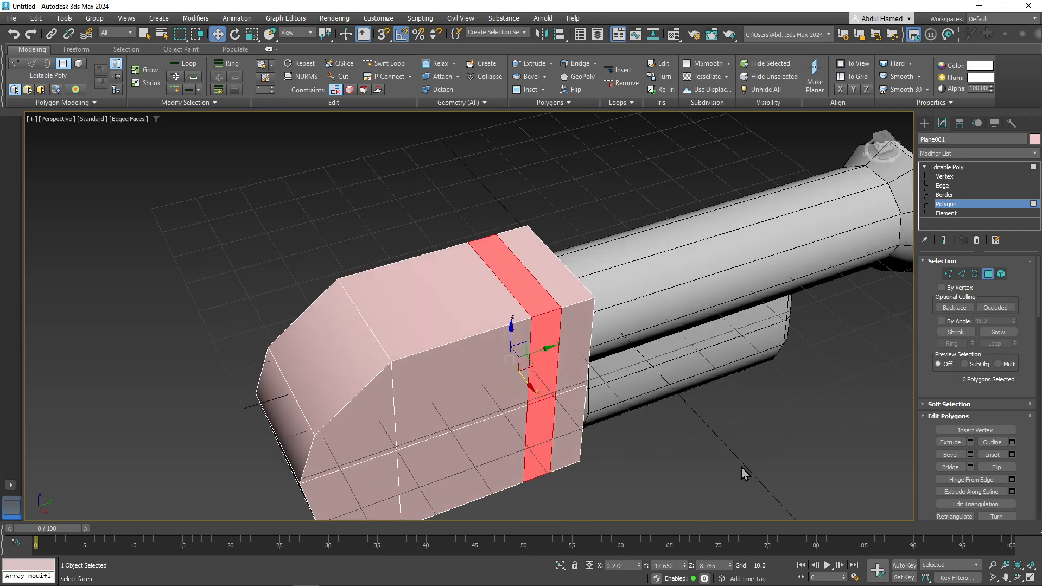
# - Extrude the selected polygon ring by Local Normal with a height of 2.404, and return to object level
pyautogui.click(971, 442)
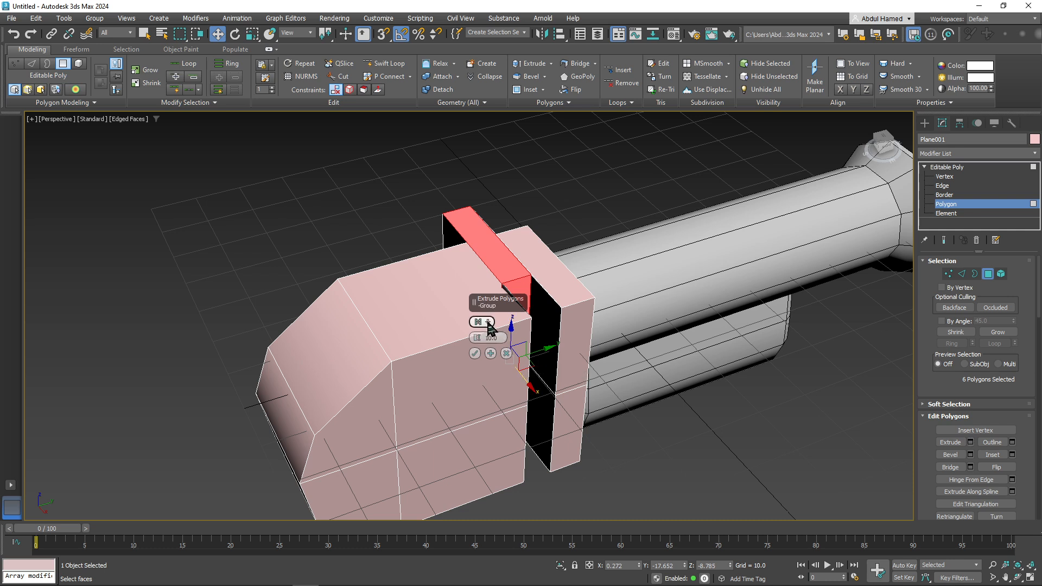
pyautogui.click(488, 322)
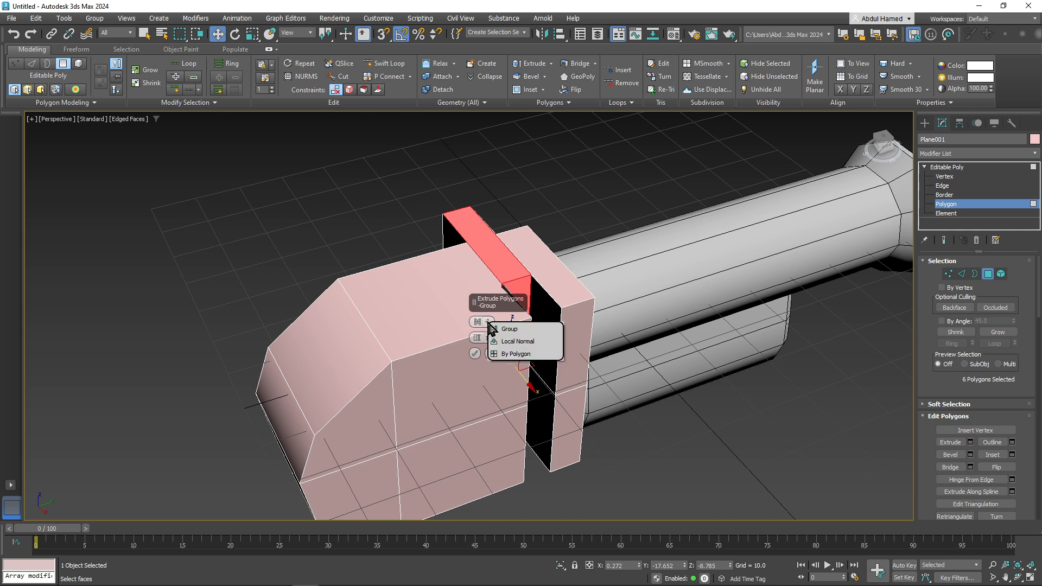
pyautogui.click(533, 343)
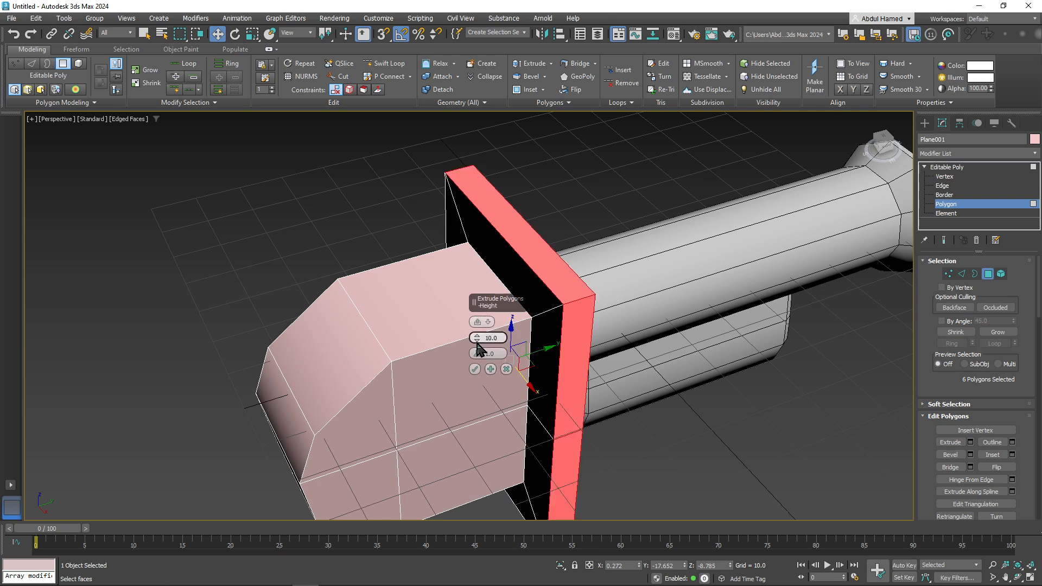
pyautogui.moveTo(477, 344); pyautogui.dragTo(487, 383)
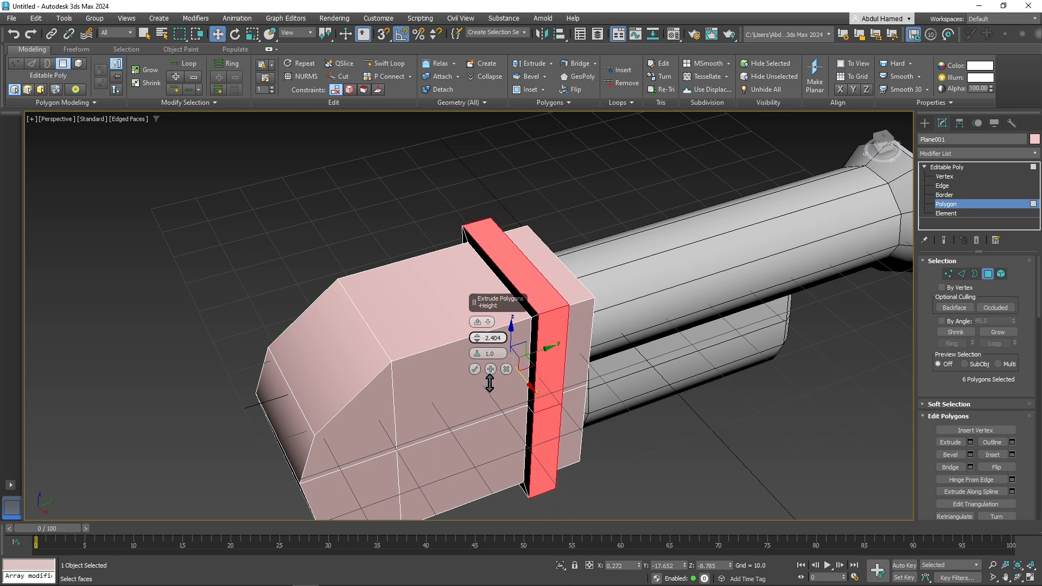
pyautogui.click(474, 369)
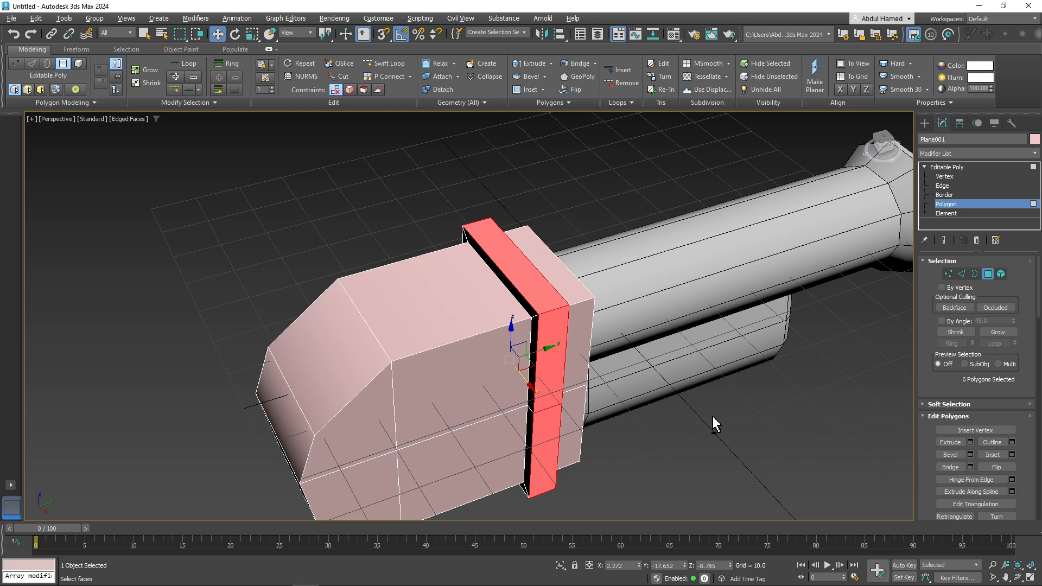
pyautogui.keyDown('alt'); pyautogui.moveTo(714, 424); pyautogui.dragTo(630, 359, button='middle'); pyautogui.keyUp('alt')
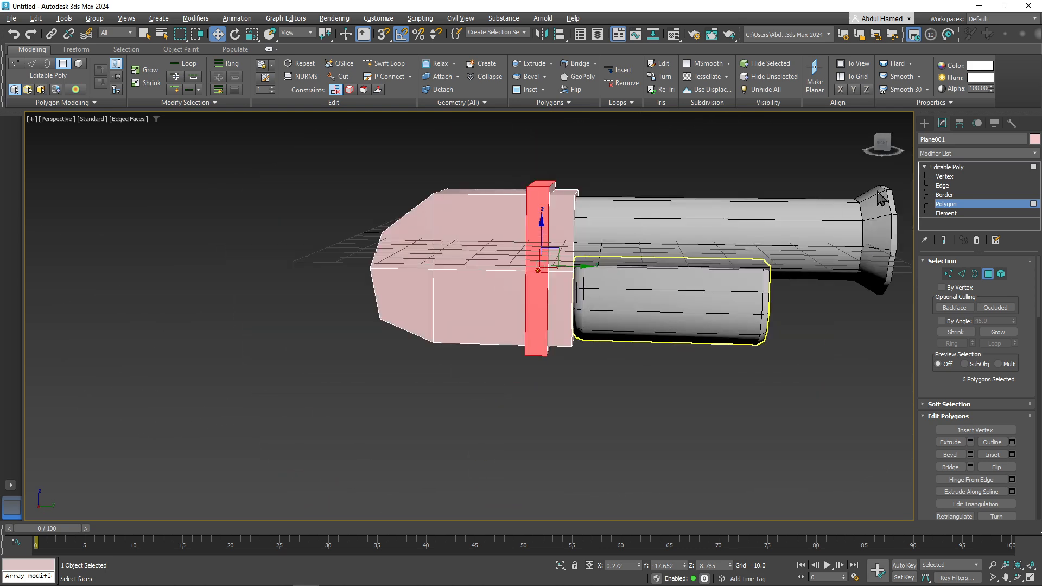
pyautogui.click(960, 166)
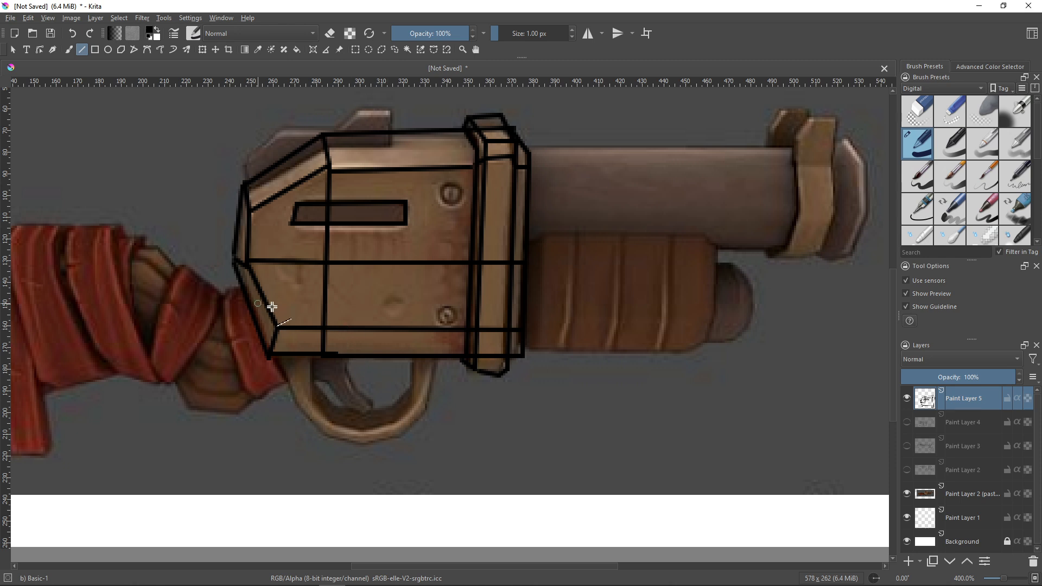
# - In Krita, trace the wooden stock's outline with straight lines, from the receiver's rear around the grip and butt
pyautogui.moveTo(271, 306); pyautogui.dragTo(731, 290, button='middle')
pyautogui.moveTo(703, 273)
pyautogui.mouseDown()
pyautogui.moveTo(676, 280)
pyautogui.moveTo(612, 228)
pyautogui.moveTo(283, 211)
pyautogui.moveTo(300, 211)
pyautogui.moveTo(289, 211)
pyautogui.moveTo(342, 427)
pyautogui.moveTo(421, 389)
pyautogui.moveTo(577, 356)
pyautogui.moveTo(616, 353)
pyautogui.moveTo(646, 395)
pyautogui.moveTo(701, 394)
pyautogui.mouseUp()
pyautogui.moveTo(702, 394); pyautogui.dragTo(744, 342)
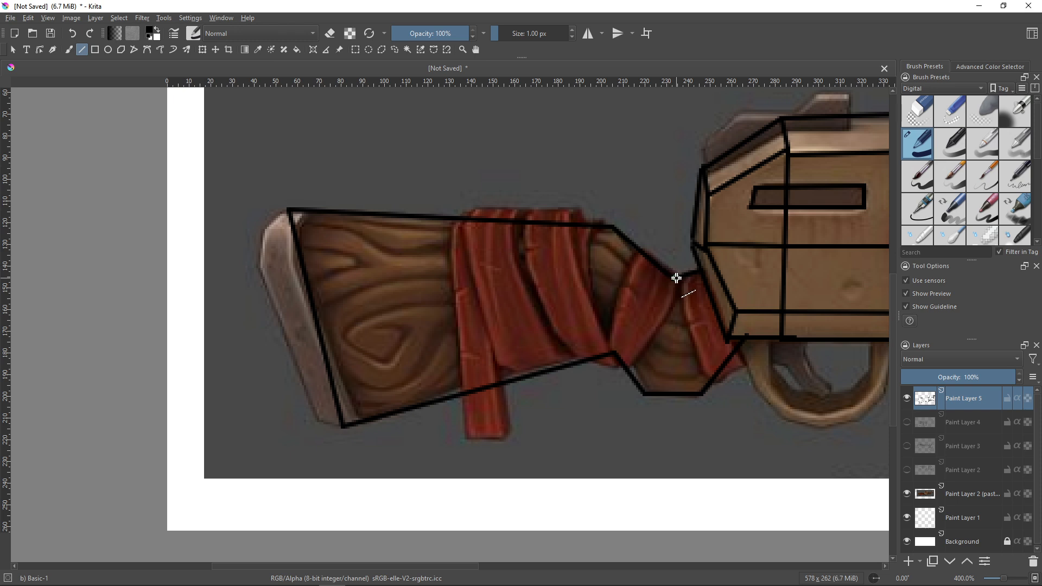
# - Draw three dividing lines across the stock's narrow neck and wider bend, and outline the butt plate at its rear end
pyautogui.moveTo(671, 278)
pyautogui.mouseDown()
pyautogui.moveTo(628, 393)
pyautogui.moveTo(644, 395)
pyautogui.mouseUp()
pyautogui.moveTo(683, 277); pyautogui.dragTo(702, 394)
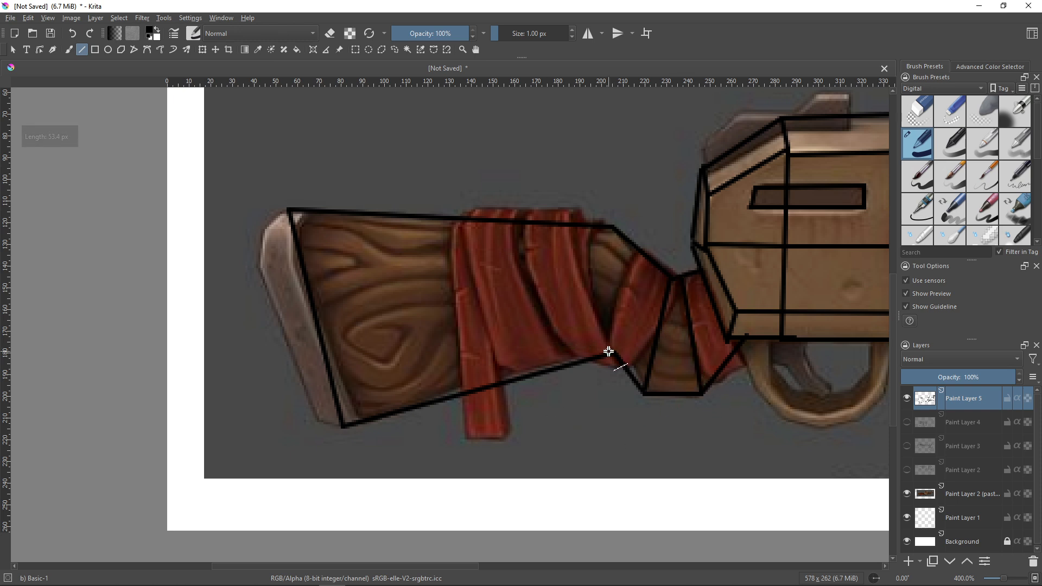
pyautogui.moveTo(615, 352); pyautogui.dragTo(613, 223)
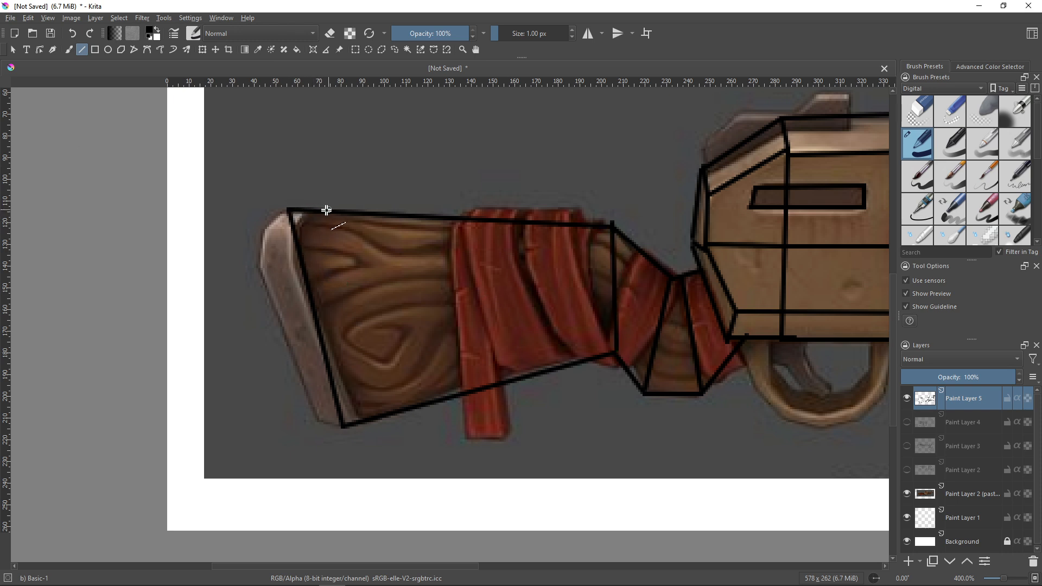
pyautogui.moveTo(290, 213); pyautogui.dragTo(344, 426)
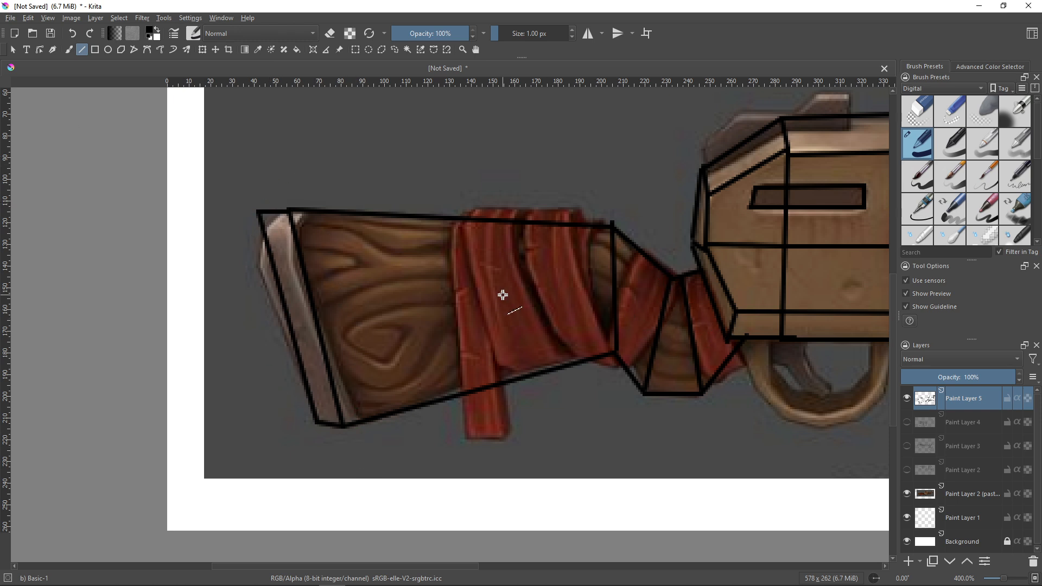
pyautogui.click(316, 315)
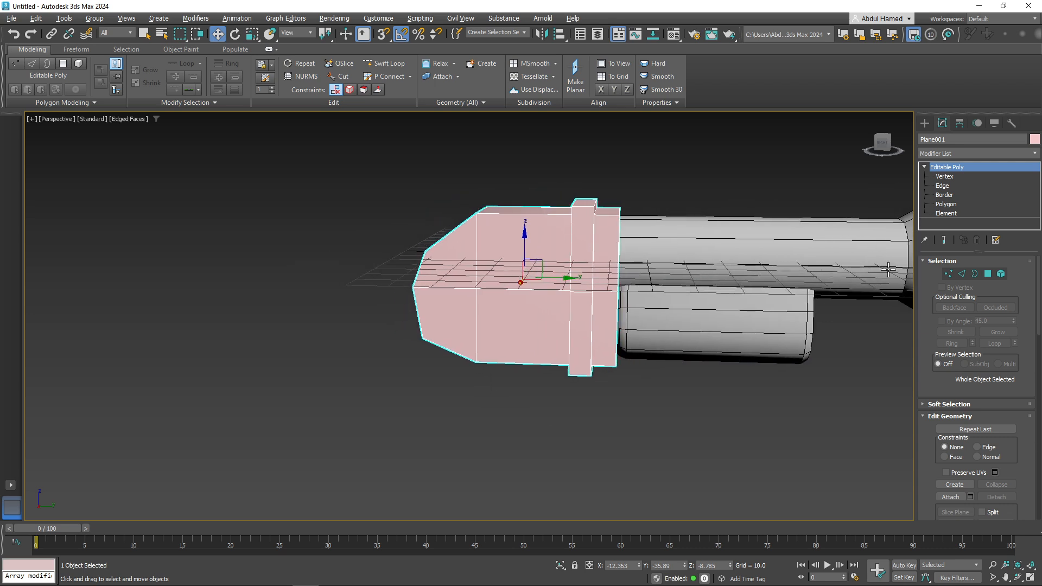
pyautogui.press('4')
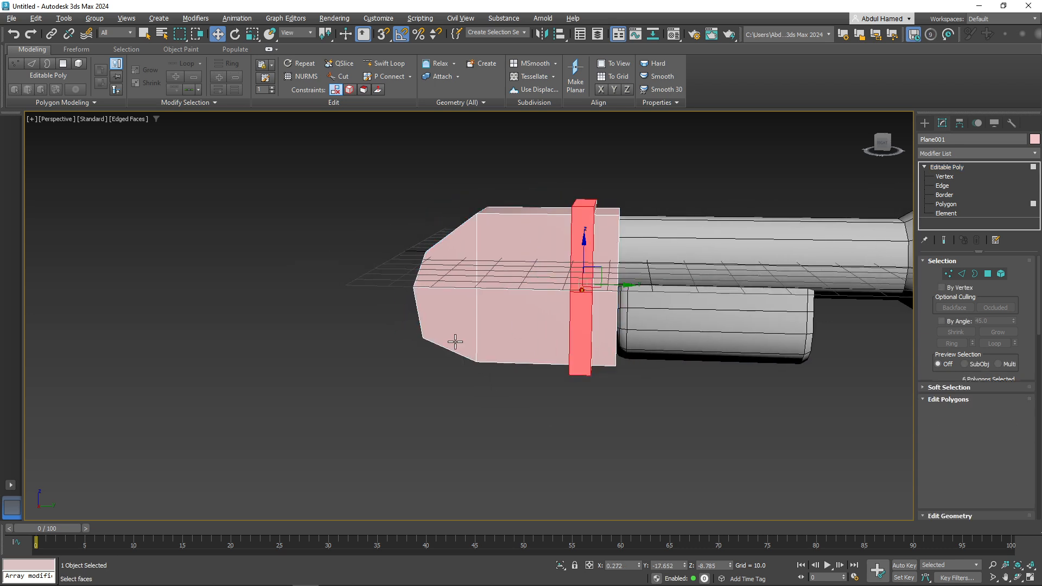
pyautogui.keyDown('alt'); pyautogui.moveTo(456, 342); pyautogui.dragTo(514, 365, button='middle'); pyautogui.keyUp('alt')
pyautogui.click(967, 166)
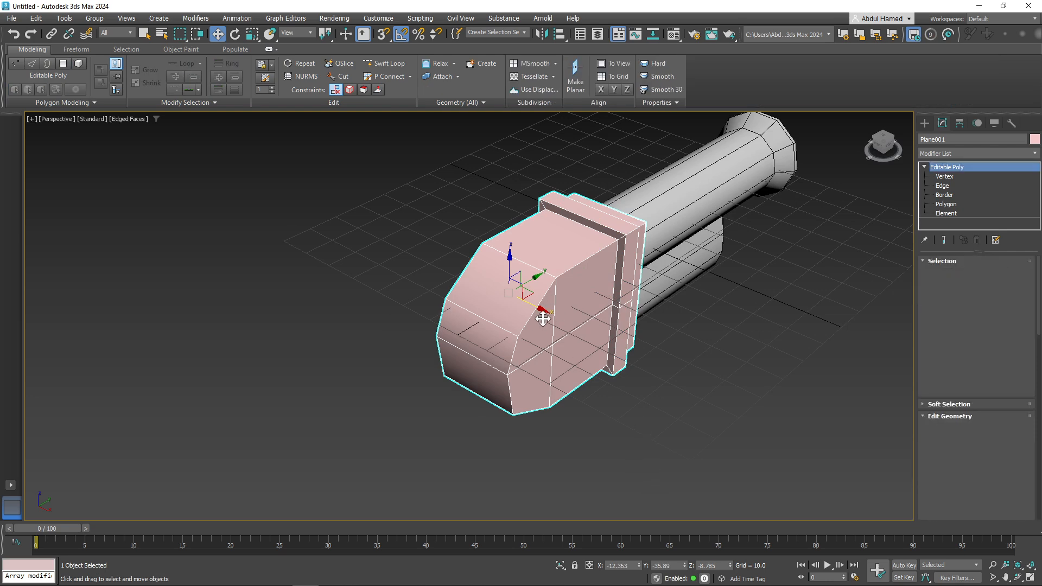
pyautogui.click(551, 474)
pyautogui.click(536, 338)
pyautogui.click(516, 451)
pyautogui.click(519, 353)
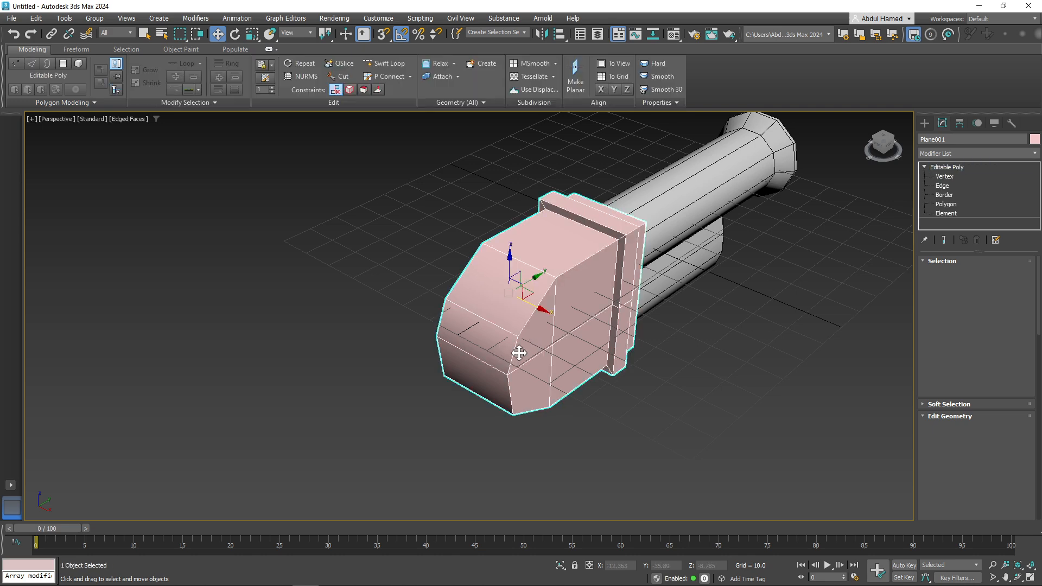
# - Center the receiver's pivot to the object using Affect Pivot Only, and leave pivot editing
pyautogui.keyDown('alt'); pyautogui.moveTo(591, 379); pyautogui.dragTo(661, 400, button='middle'); pyautogui.keyUp('alt')
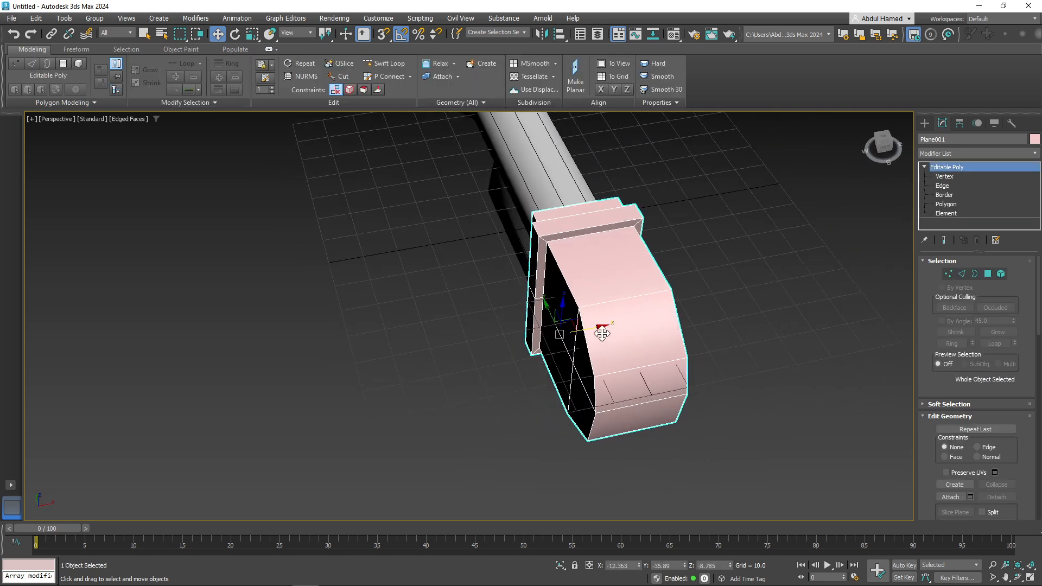
pyautogui.keyDown('alt'); pyautogui.moveTo(647, 330); pyautogui.dragTo(541, 342, button='middle'); pyautogui.keyUp('alt')
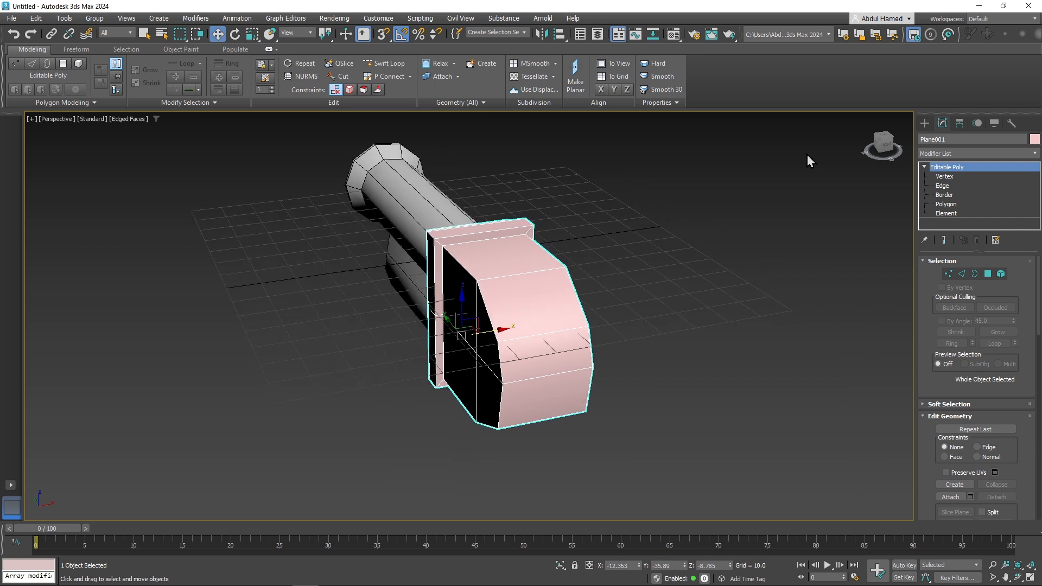
pyautogui.click(960, 124)
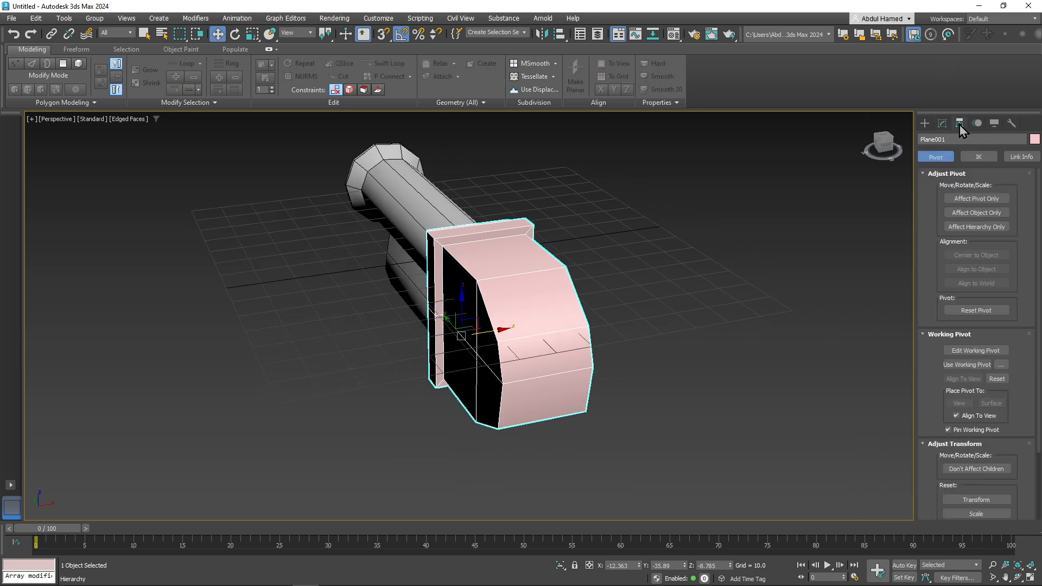
pyautogui.click(970, 198)
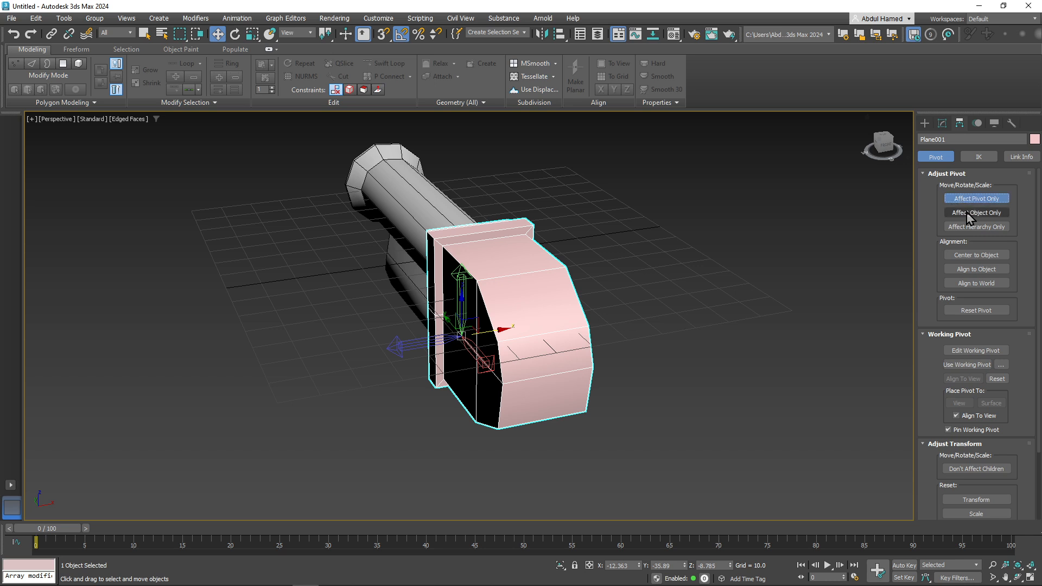
pyautogui.click(974, 260)
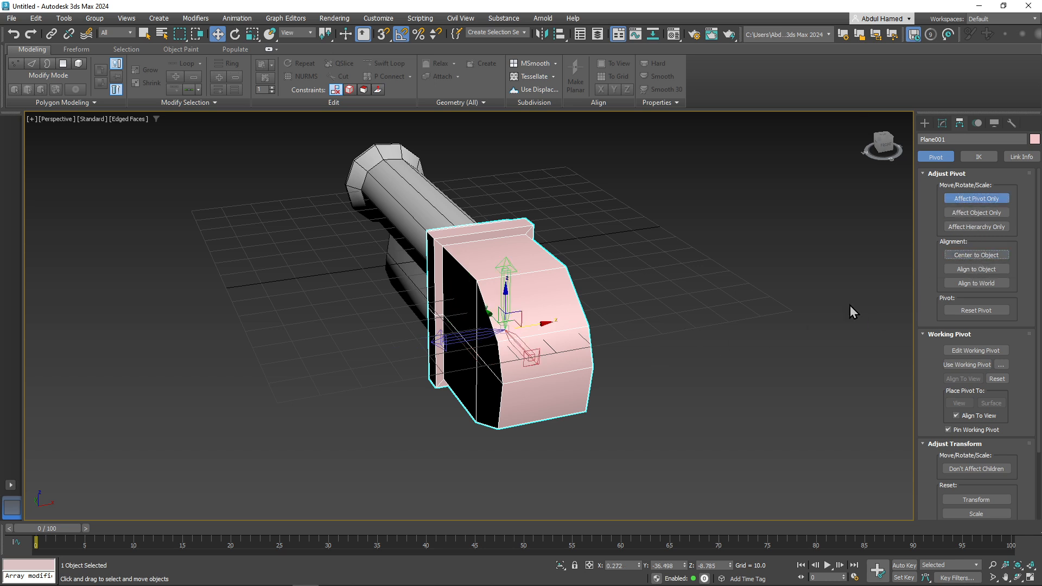
pyautogui.click(992, 200)
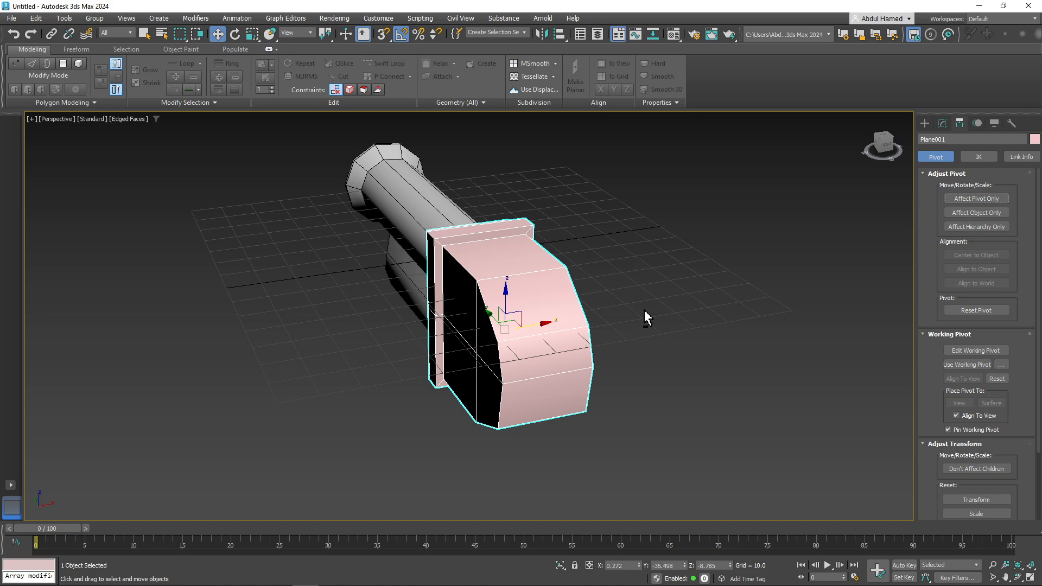
# - In the Left view, create a plane about 16.6 long and 22.1 wide overlapping the receiver's lower rear corner
pyautogui.keyDown('alt'); pyautogui.moveTo(644, 316); pyautogui.dragTo(510, 296, button='middle'); pyautogui.keyUp('alt')
pyautogui.keyDown('alt'); pyautogui.moveTo(547, 303); pyautogui.dragTo(625, 316, button='middle'); pyautogui.keyUp('alt')
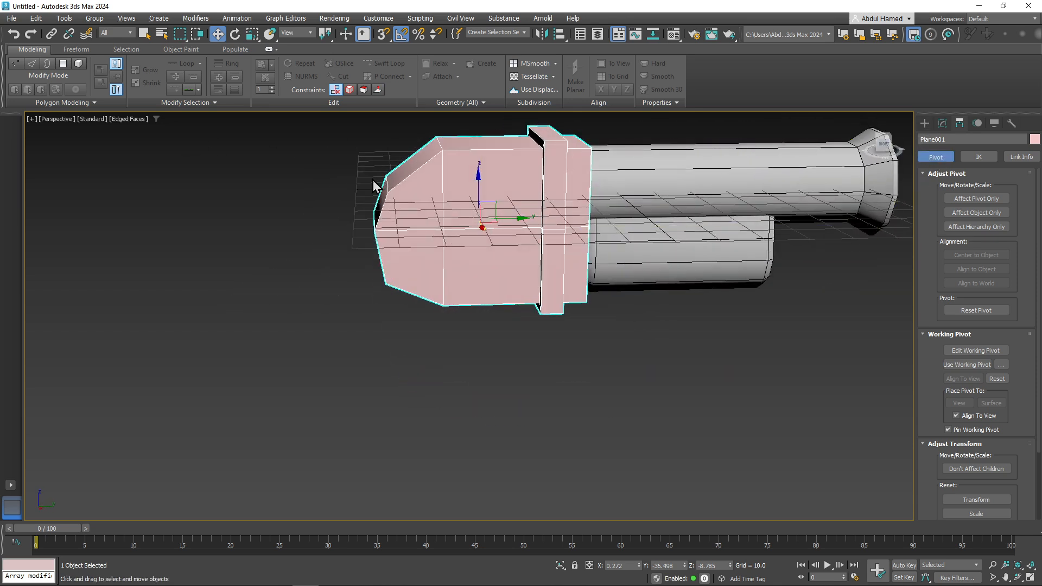
pyautogui.press('l')
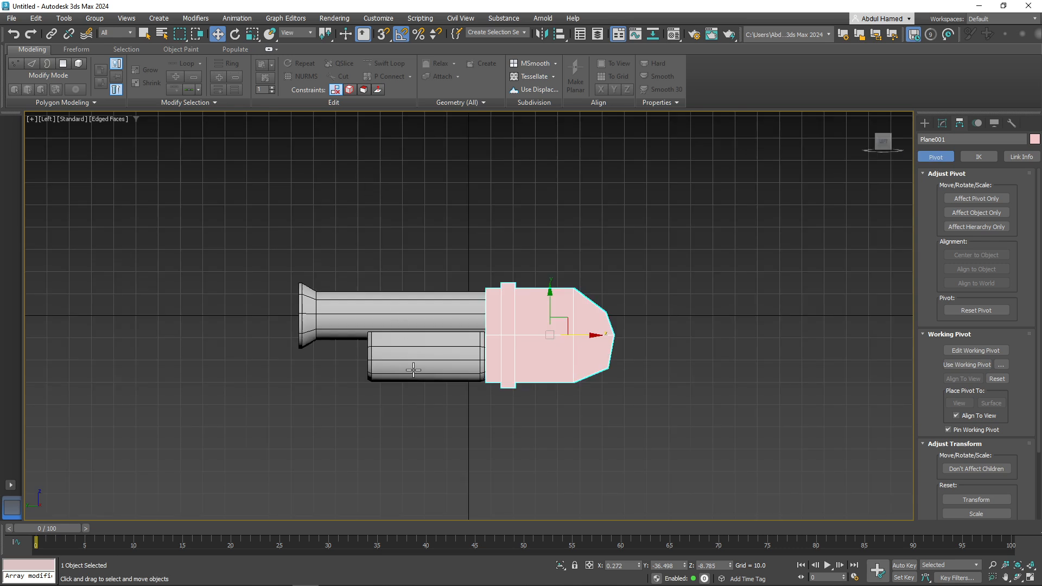
pyautogui.moveTo(432, 377); pyautogui.dragTo(333, 356, button='middle')
pyautogui.scroll(2, 484, 327)
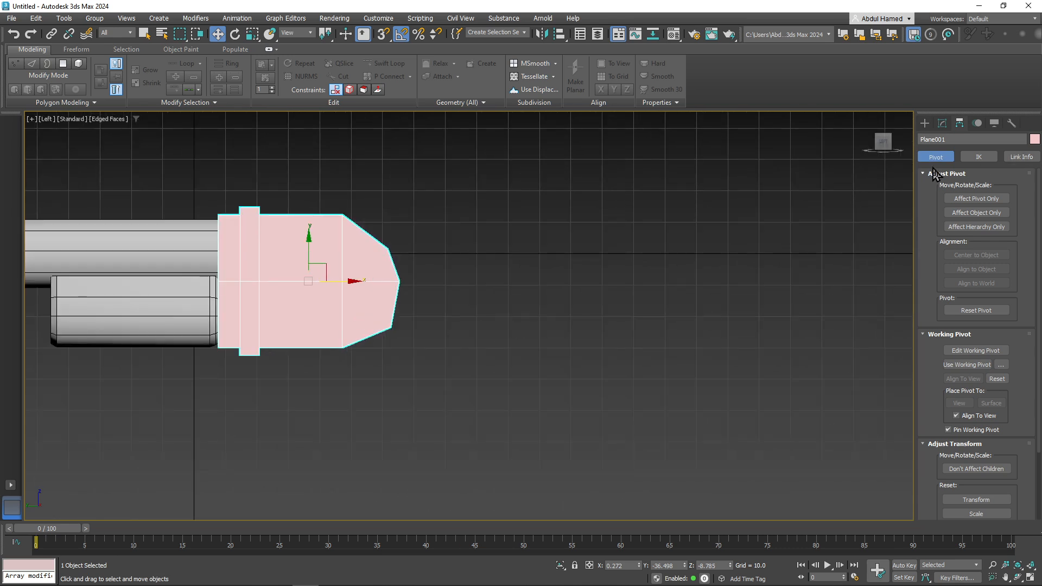
pyautogui.click(925, 124)
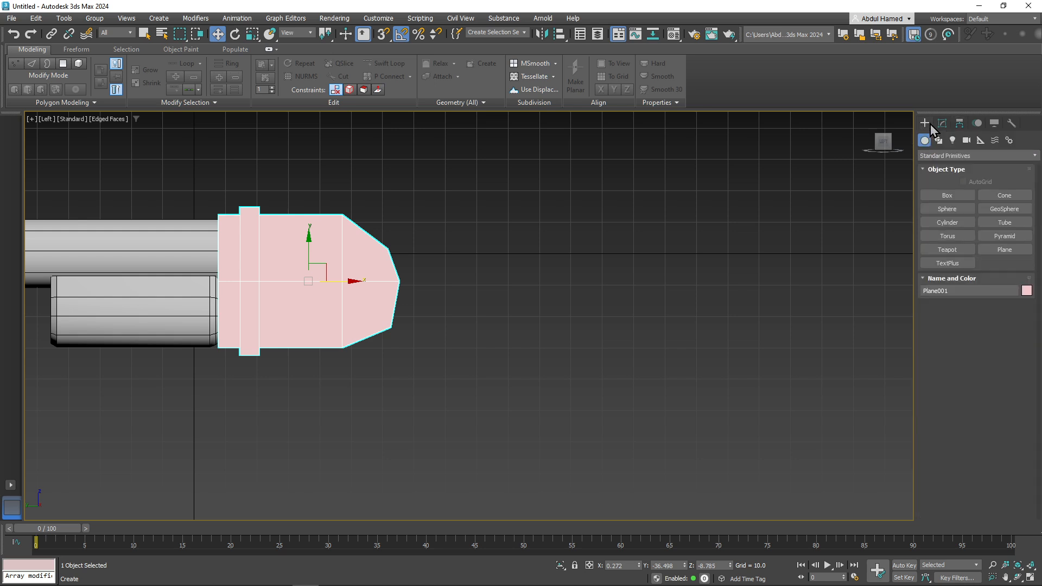
pyautogui.click(1003, 251)
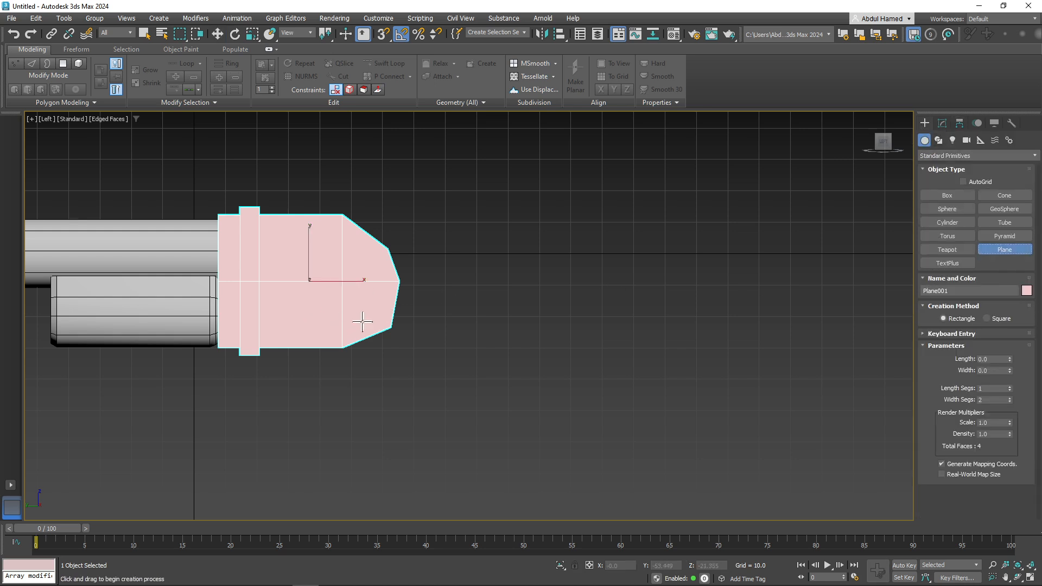
pyautogui.moveTo(371, 310); pyautogui.dragTo(441, 361)
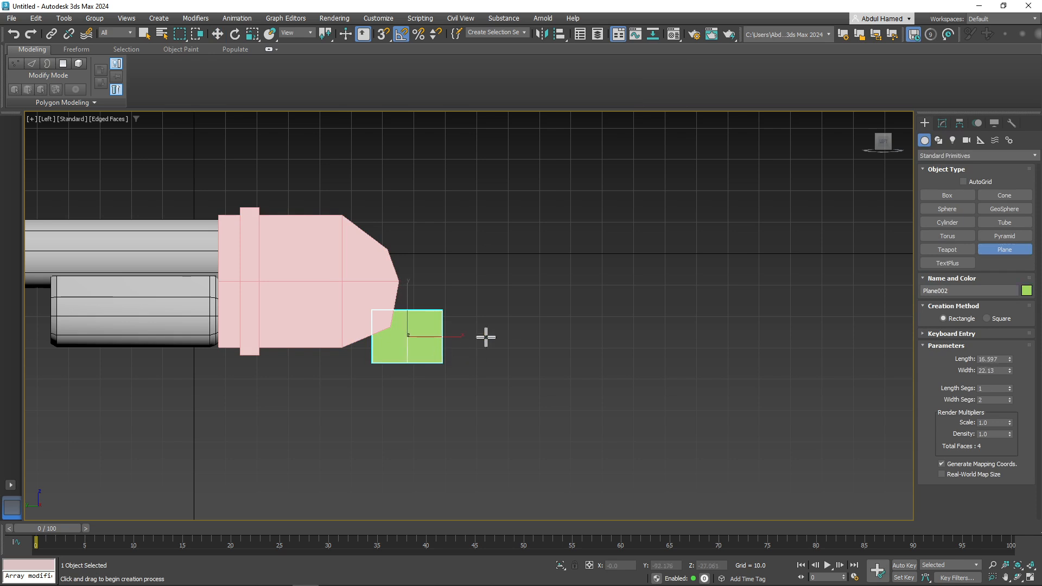
# - Check the stock tracing in Krita, reduce the new plane to one width segment in 3ds Max, and convert it to Editable Poly
pyautogui.hotkey('alt', 'Tab')
pyautogui.moveTo(681, 318); pyautogui.dragTo(592, 311, button='middle')
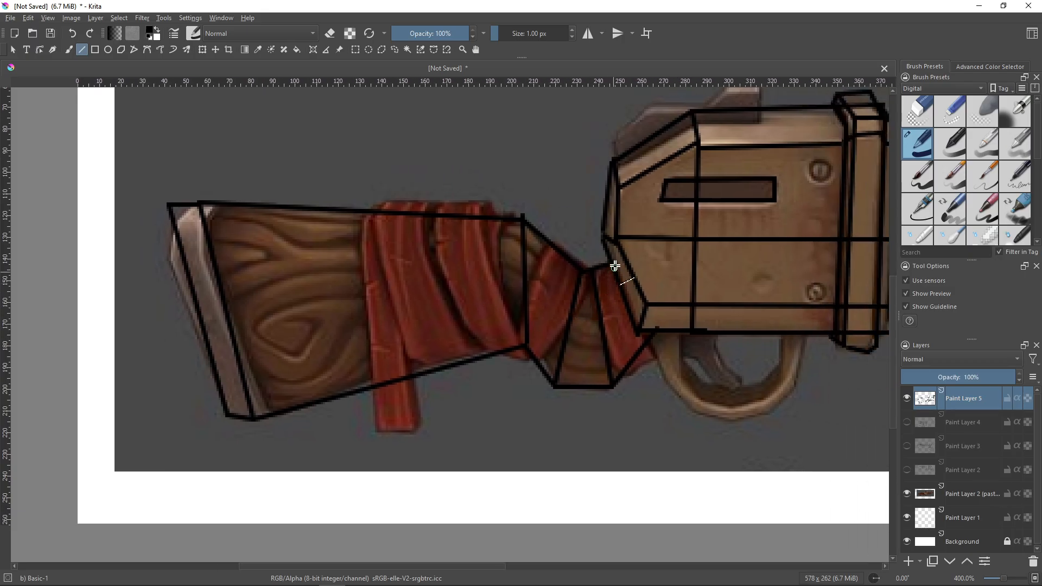
pyautogui.hotkey('alt', 'Tab')
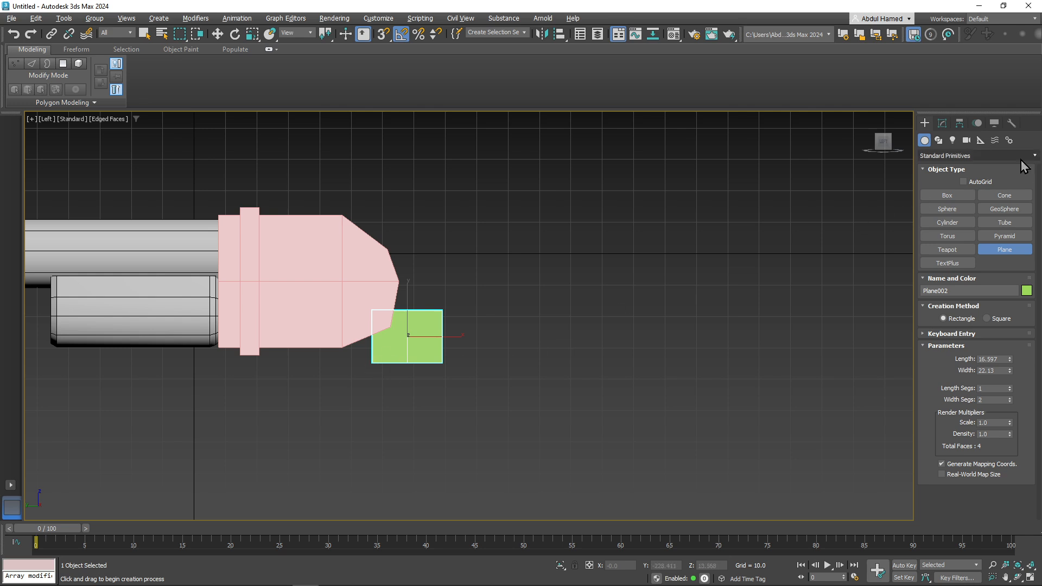
pyautogui.click(941, 125)
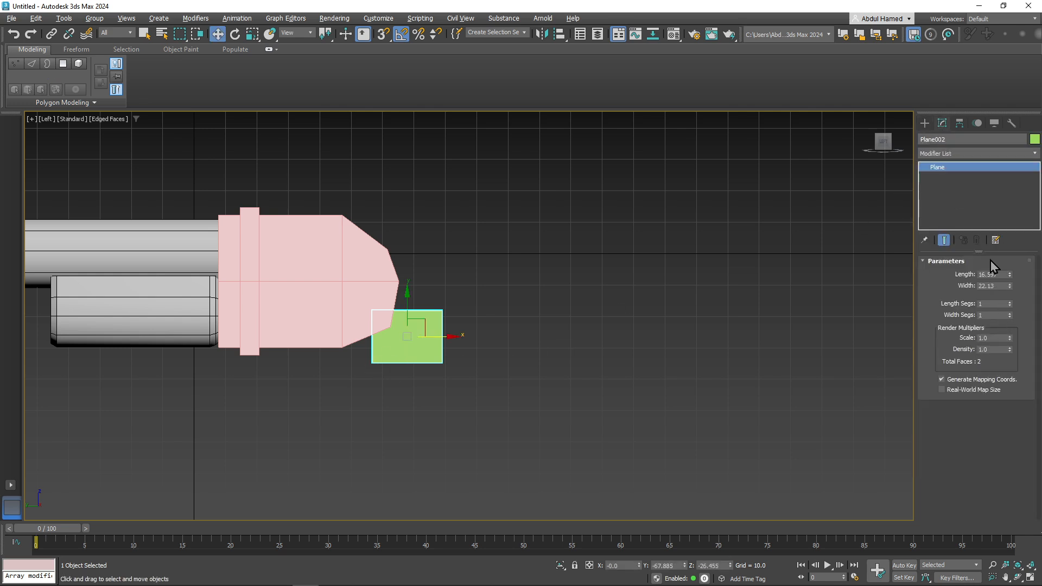
pyautogui.rightClick(961, 169)
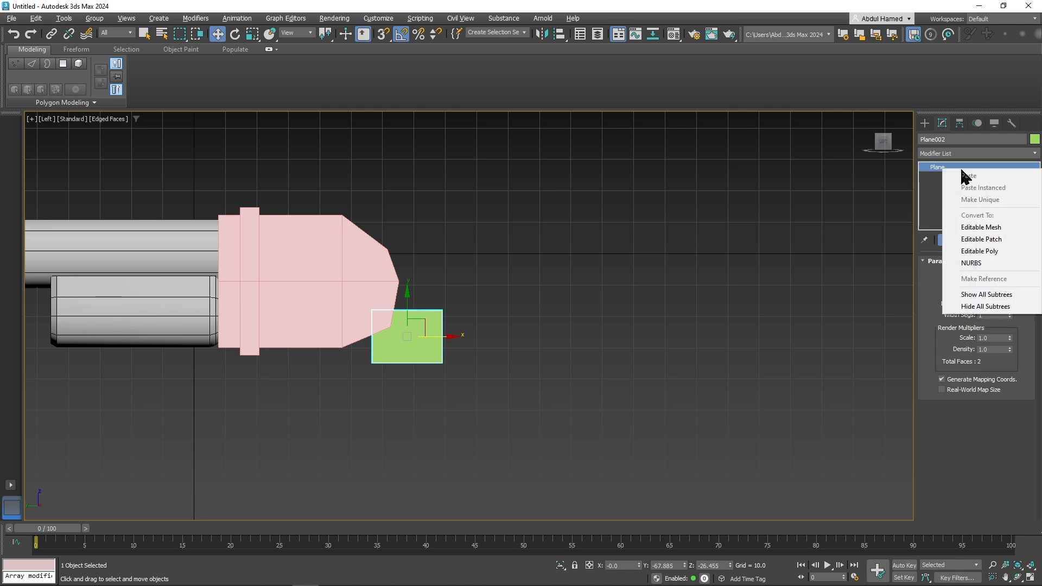
pyautogui.click(980, 251)
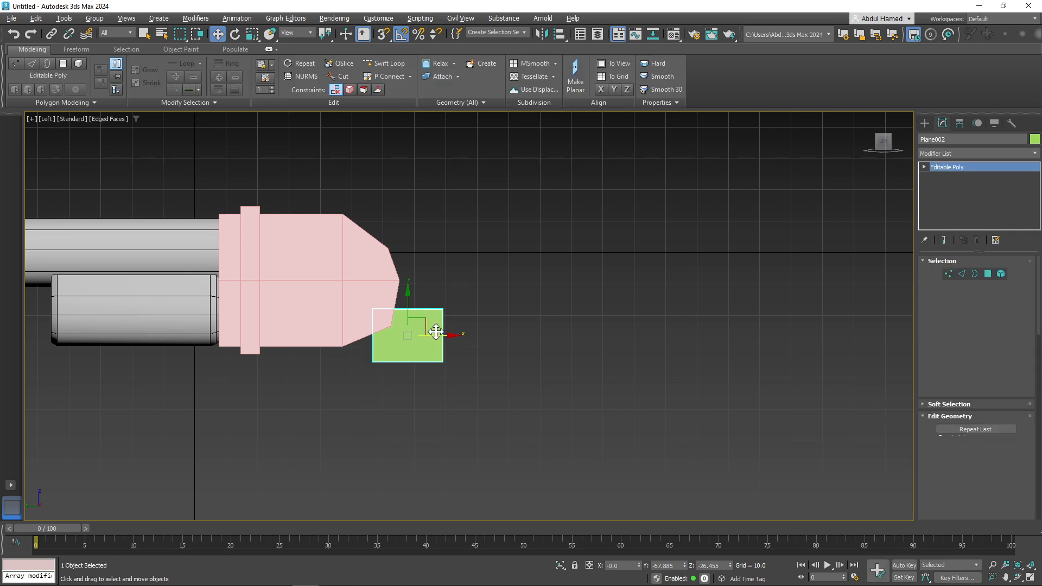
pyautogui.scroll(3, 435, 333)
pyautogui.scroll(2, 427, 366)
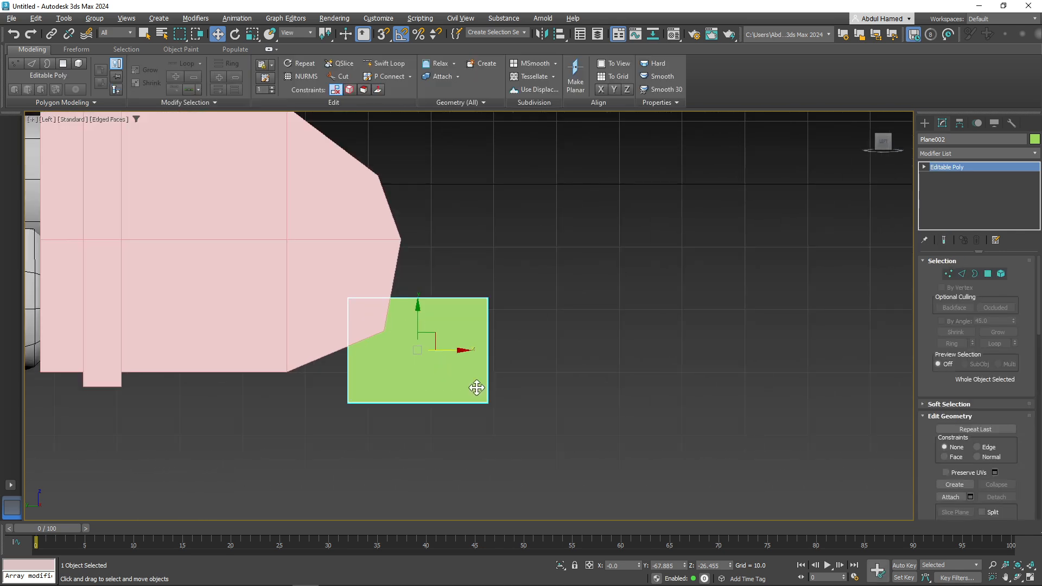
pyautogui.click(924, 167)
pyautogui.click(944, 177)
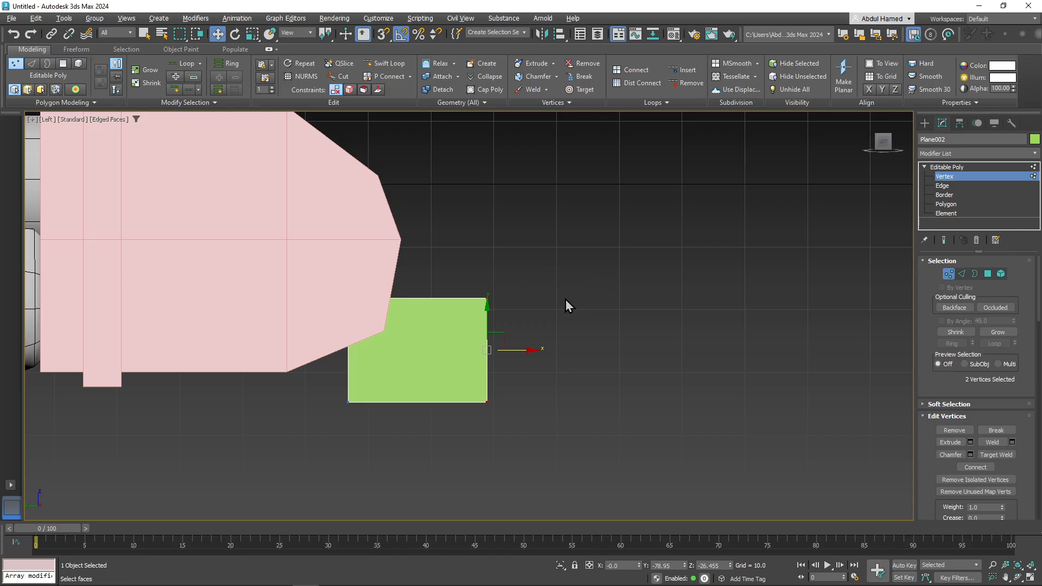
pyautogui.moveTo(565, 300); pyautogui.dragTo(438, 356, button='middle')
pyautogui.scroll(-2, 523, 344)
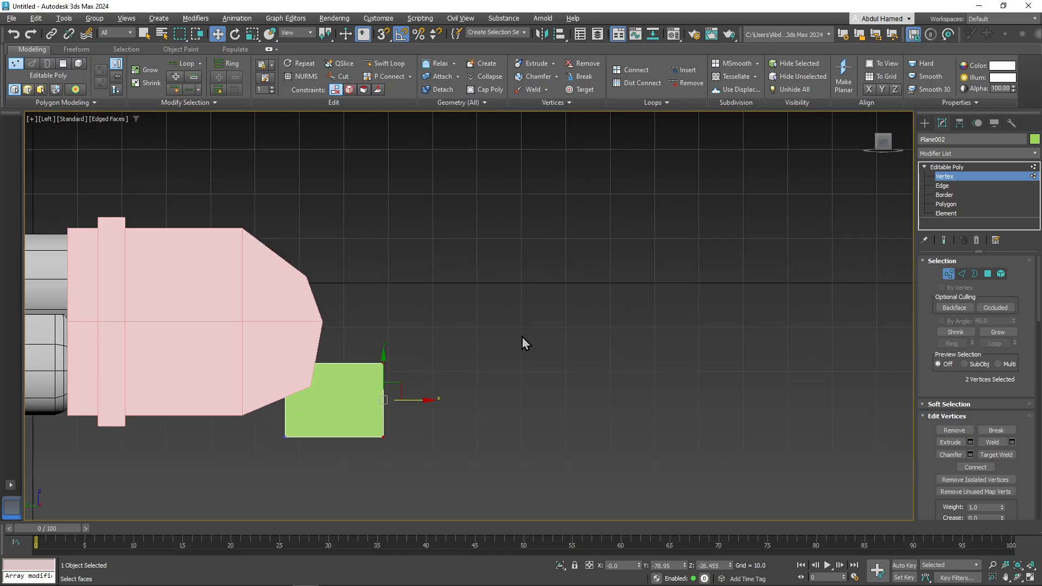
pyautogui.moveTo(523, 344); pyautogui.dragTo(458, 323, button='middle')
pyautogui.click(965, 168)
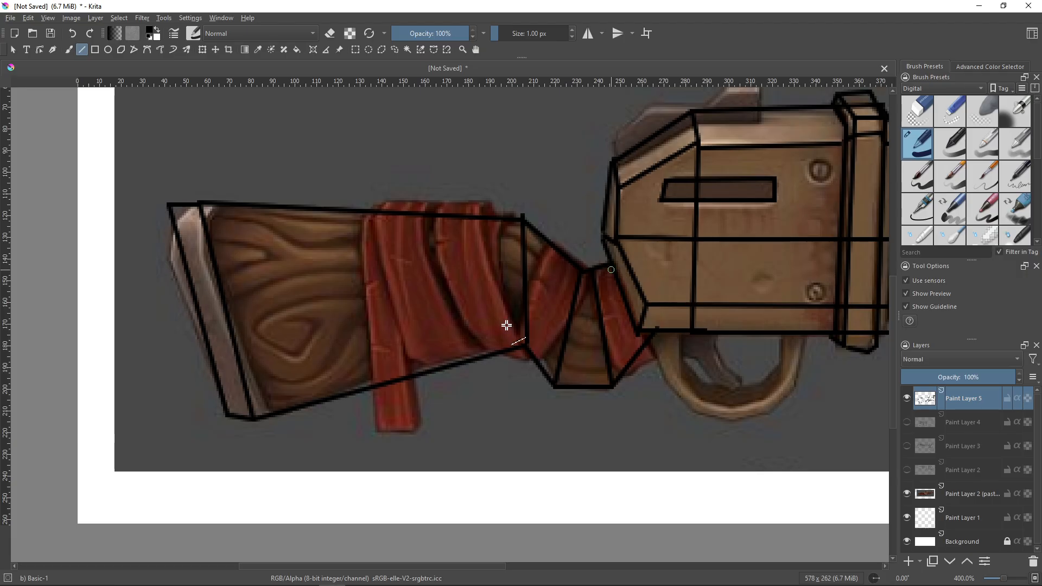
# - In Krita, hide Paint Layer 5 so that only the original gun artwork shows
pyautogui.moveTo(473, 299); pyautogui.dragTo(224, 299, button='middle')
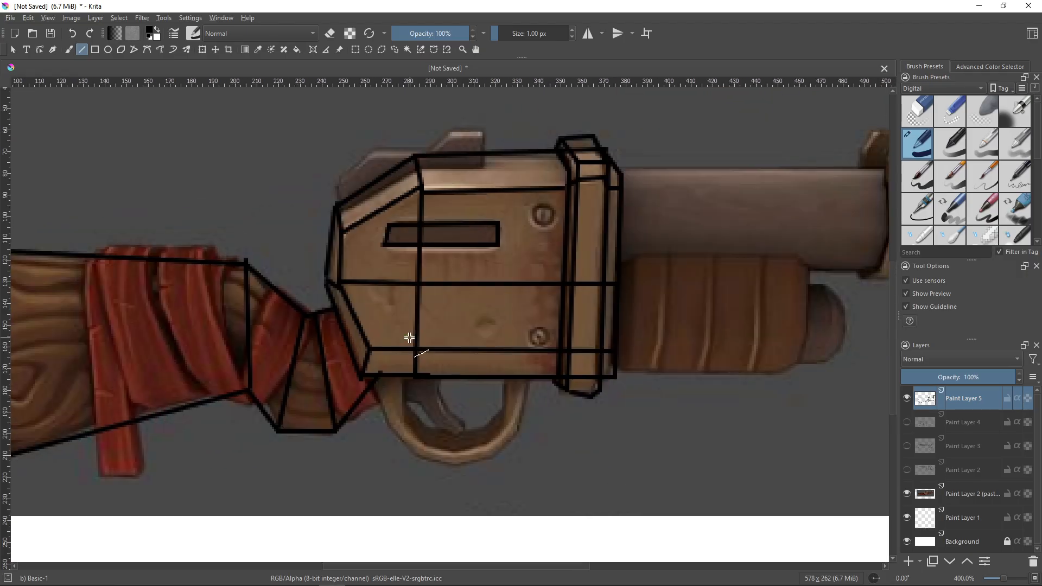
pyautogui.keyDown('ctrl'); pyautogui.scroll(-3, 748, 308); pyautogui.keyUp('ctrl')
pyautogui.click(907, 397)
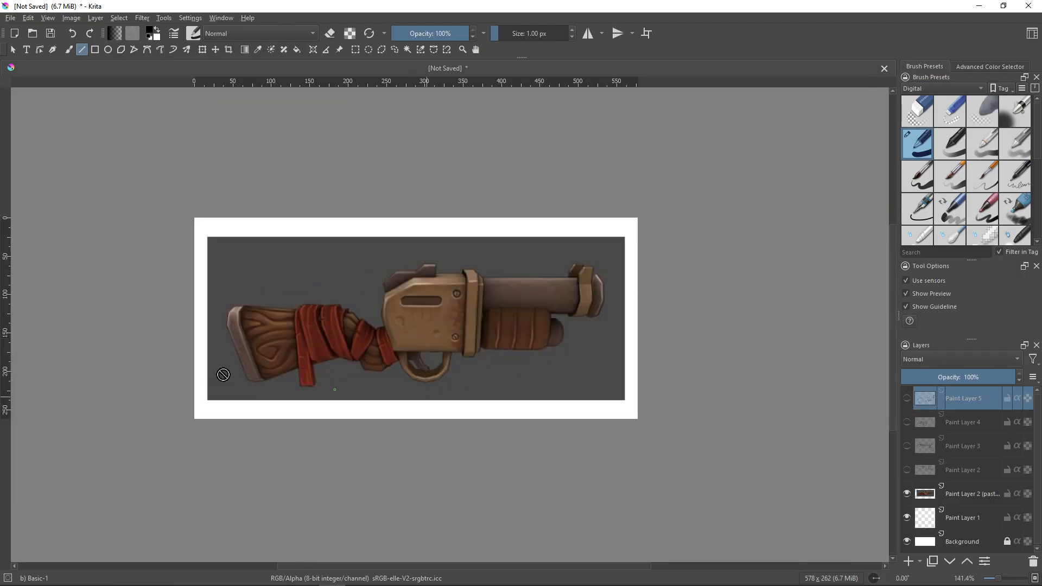
# - Save the gun image to the Desktop as a JPEG image named ref, with quality at 100%
pyautogui.click(10, 18)
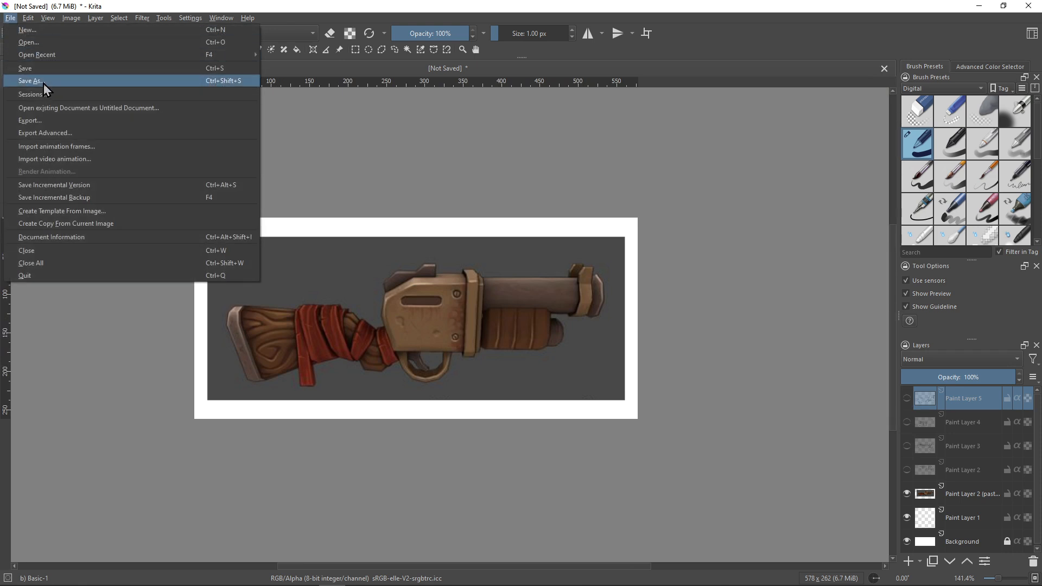
pyautogui.click(61, 87)
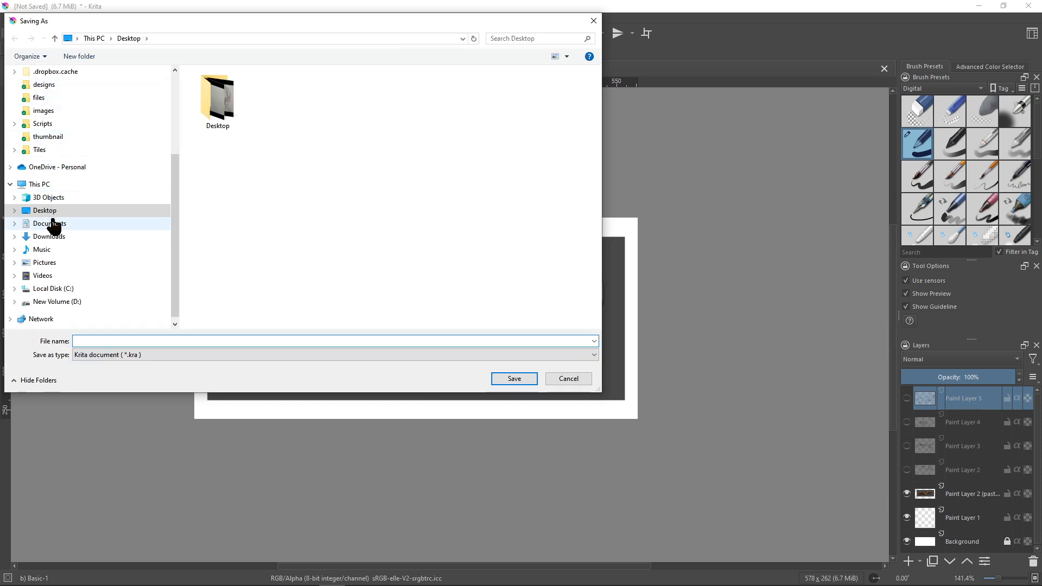
pyautogui.click(327, 358)
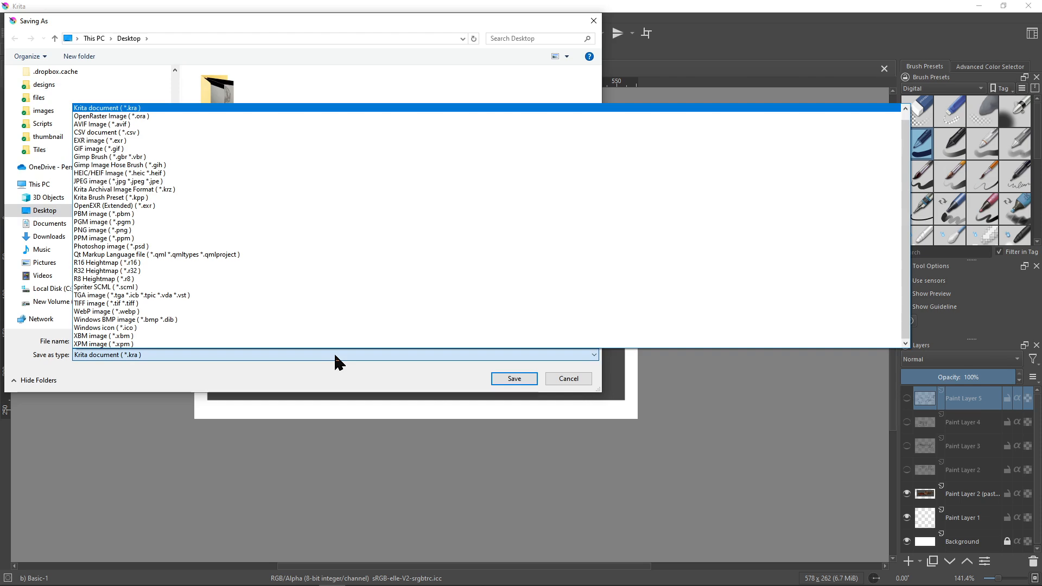
pyautogui.press('j')
pyautogui.press('Return')
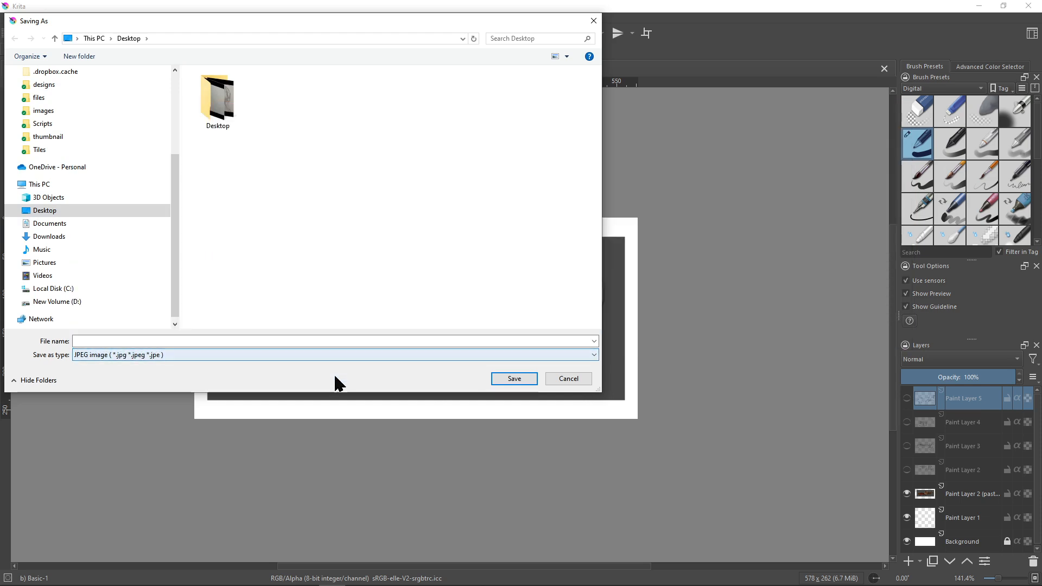
pyautogui.click(366, 340)
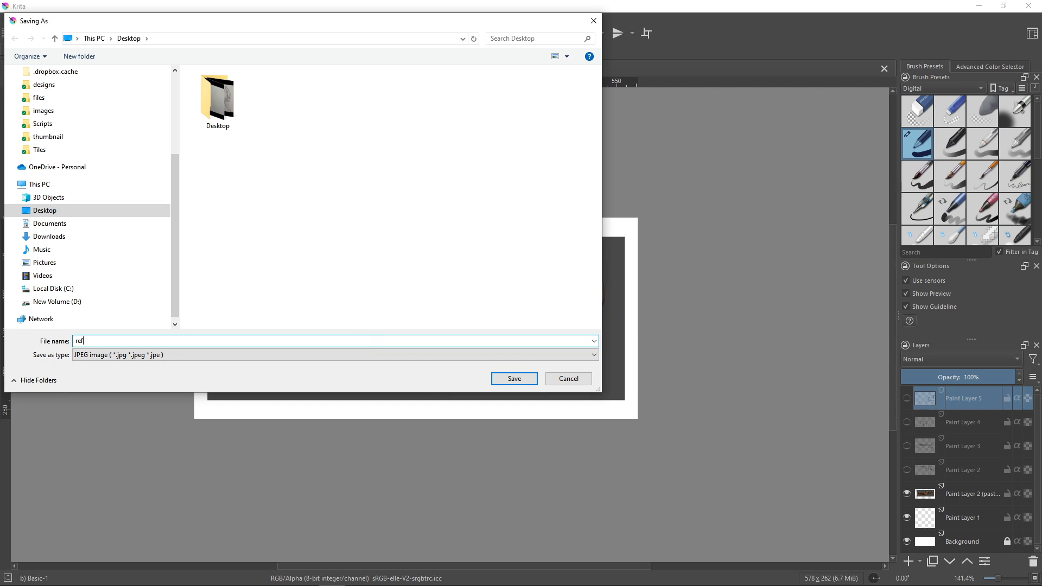
pyautogui.write('ref')
pyautogui.press('Return')
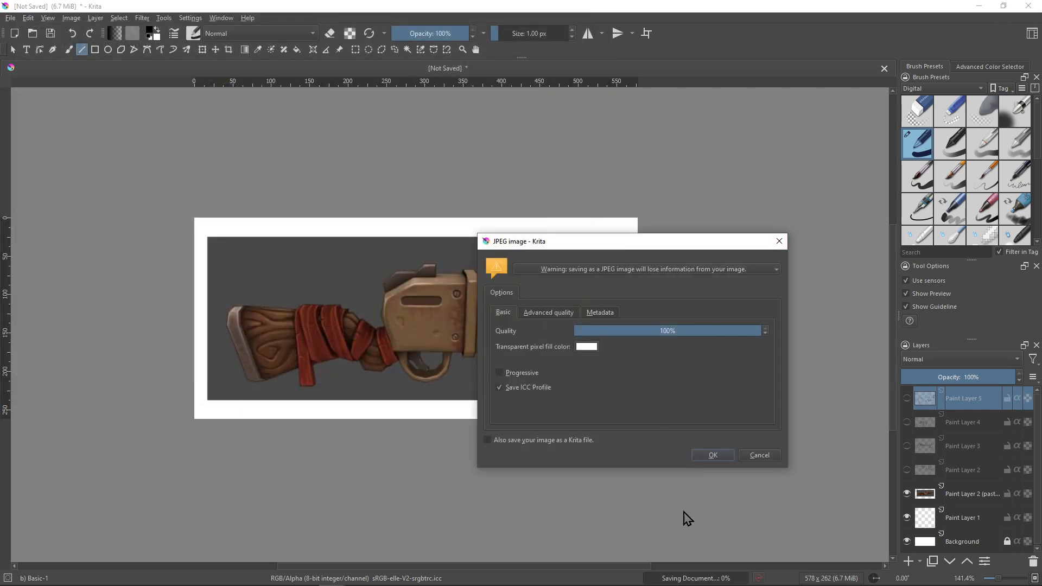
pyautogui.click(712, 456)
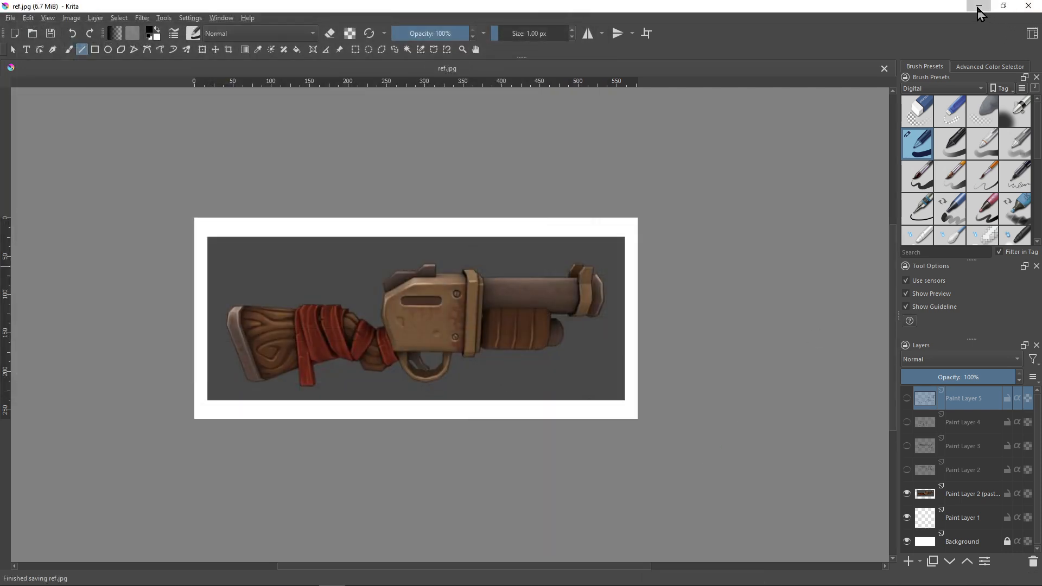
# - Return to 3ds Max and clone the small plane as one copy, placed behind and above the receiver
pyautogui.click(979, 11)
pyautogui.scroll(-4, 418, 291)
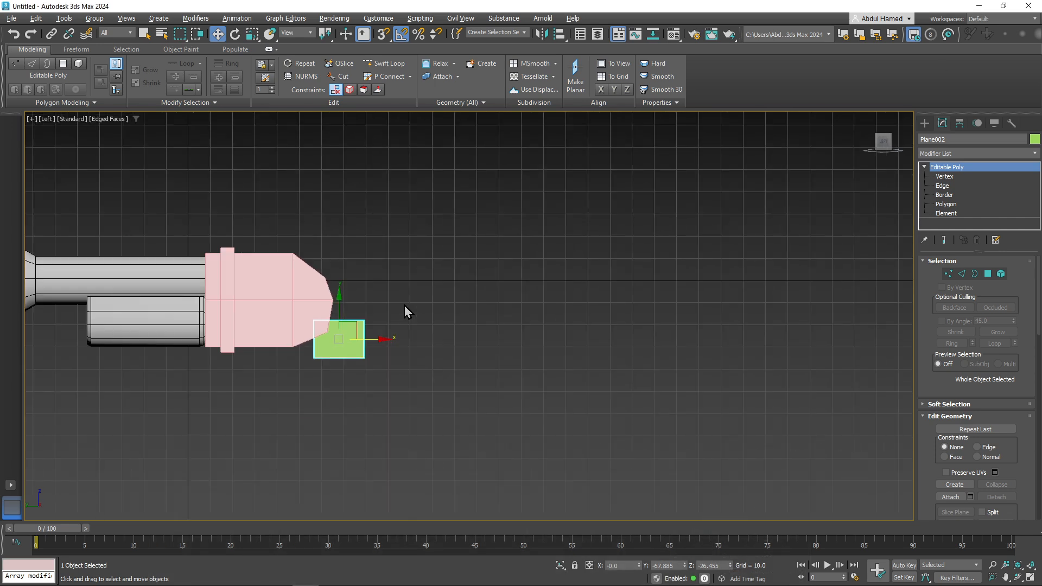
pyautogui.moveTo(404, 312); pyautogui.dragTo(321, 314, button='middle')
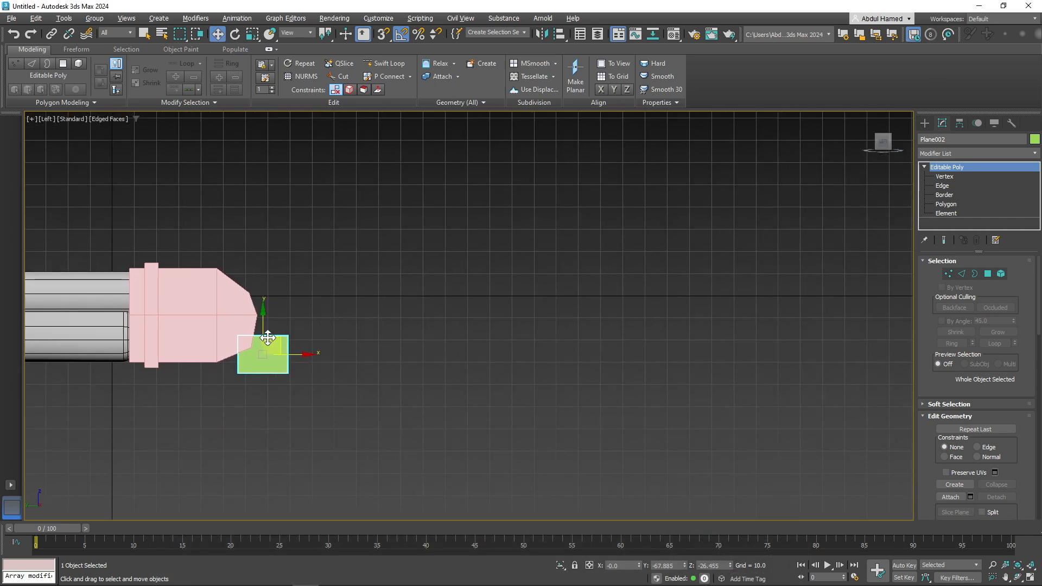
pyautogui.moveTo(267, 337)
pyautogui.keyDown('shift'); pyautogui.mouseDown()
pyautogui.moveTo(460, 223)
pyautogui.moveTo(446, 254)
pyautogui.mouseUp(); pyautogui.keyUp('shift')
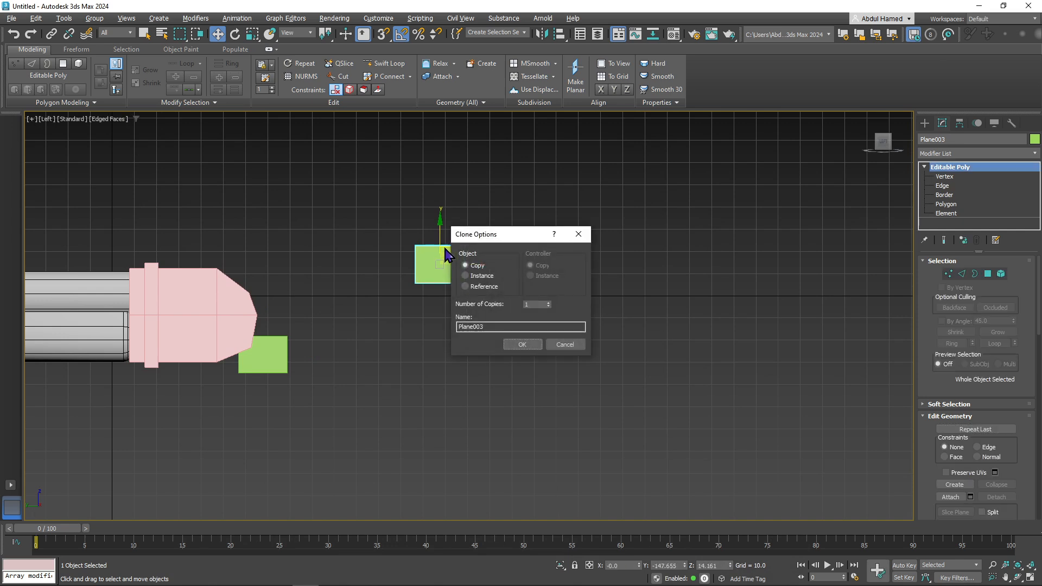
pyautogui.click(523, 345)
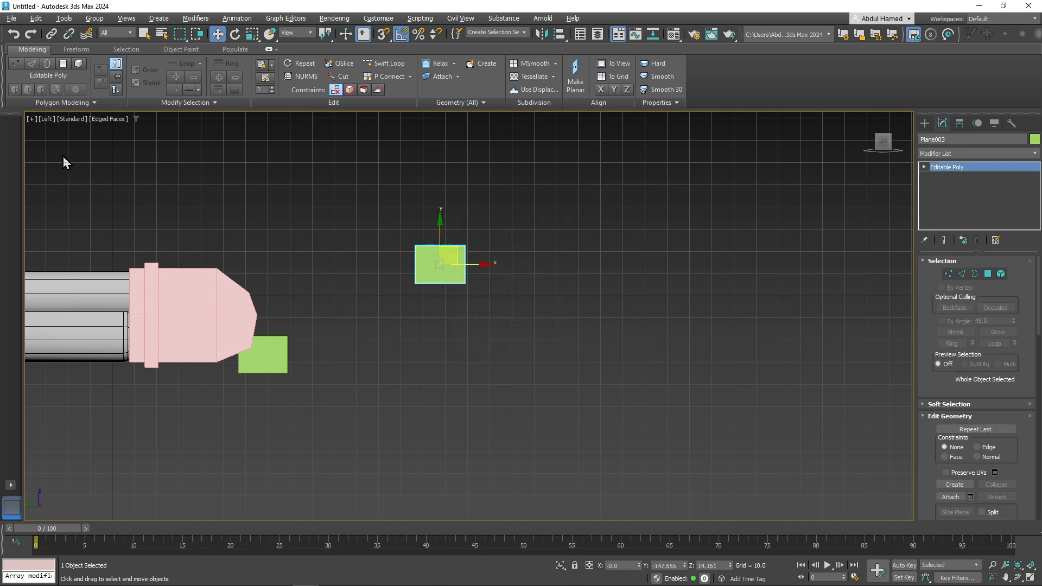
# - Set ref.jpg from the Desktop as the background image of the active Left viewport, using the Use Files option
pyautogui.click(32, 119)
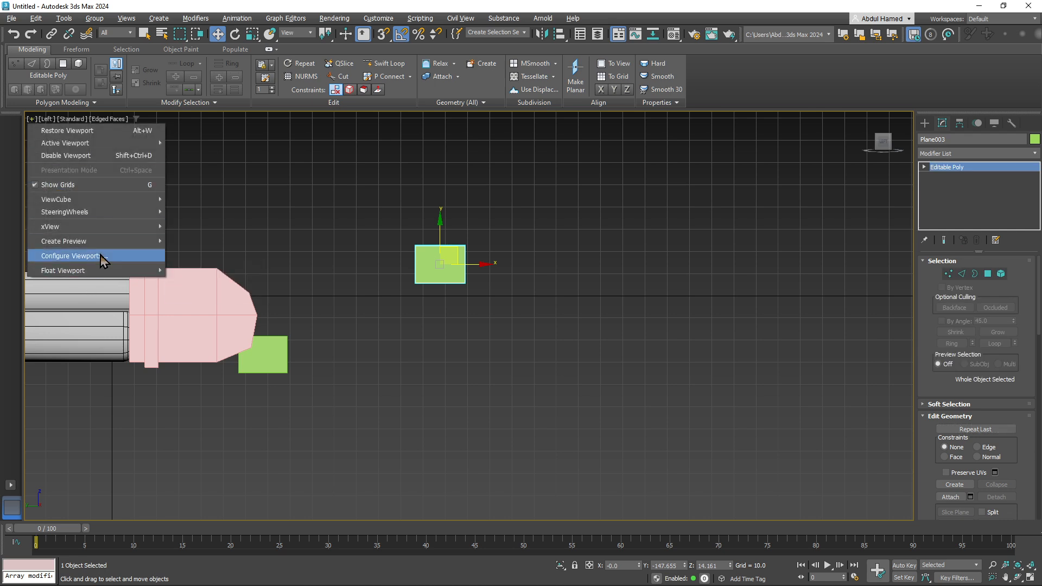
pyautogui.click(100, 257)
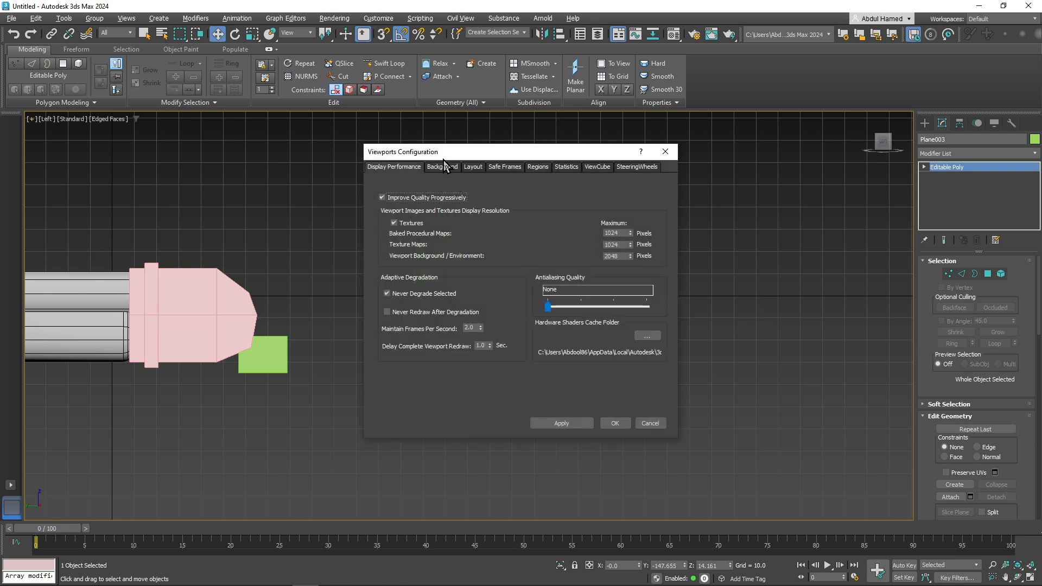
pyautogui.click(443, 167)
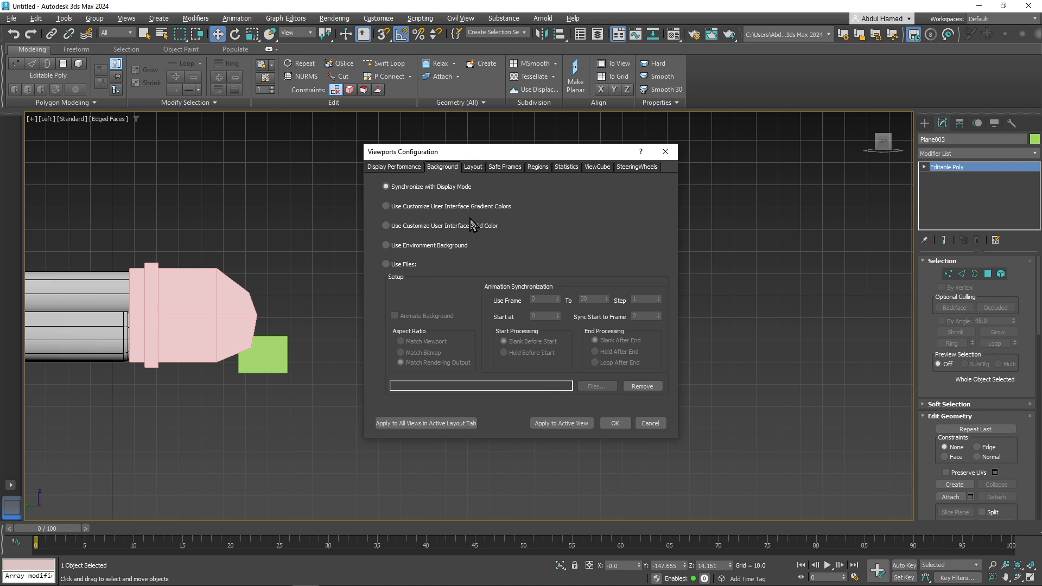
pyautogui.click(402, 265)
pyautogui.click(597, 386)
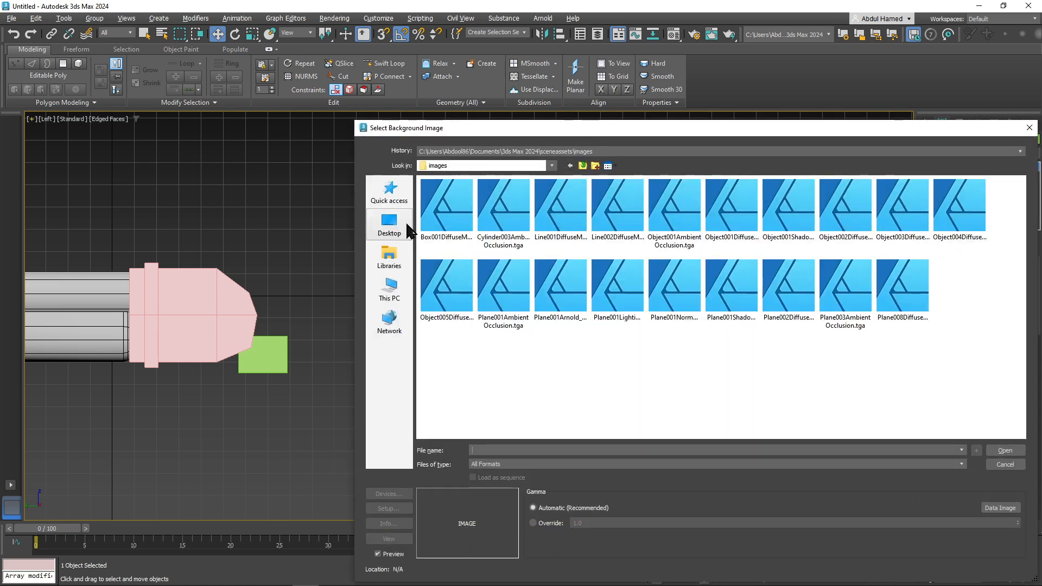
pyautogui.click(392, 225)
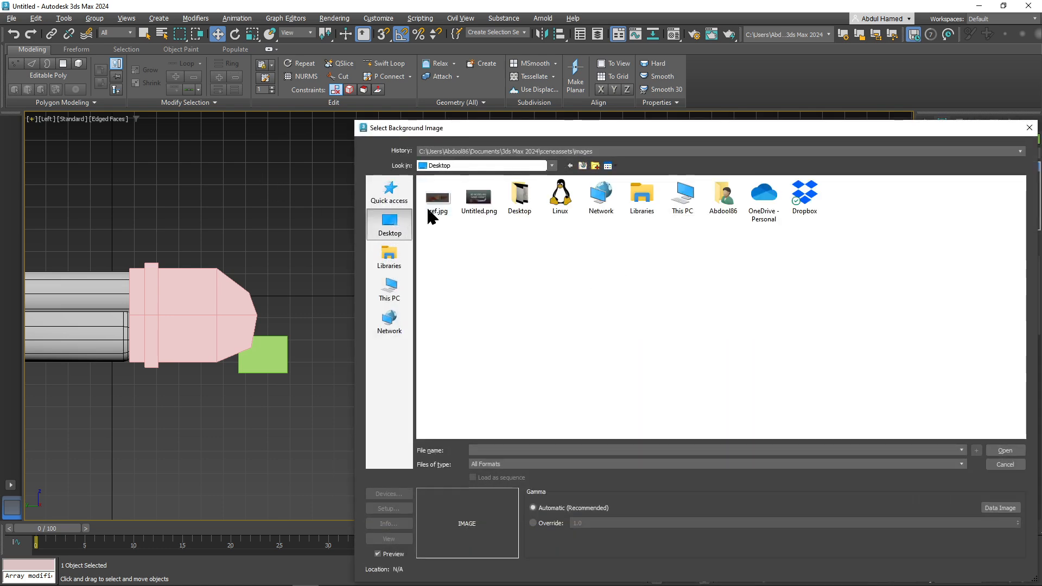
pyautogui.doubleClick(449, 206)
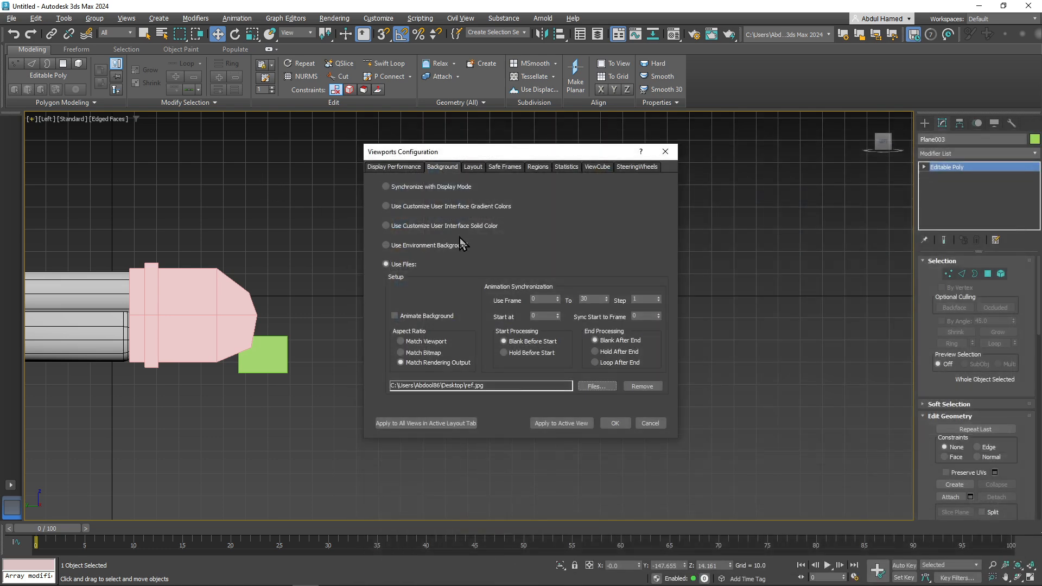
pyautogui.click(587, 424)
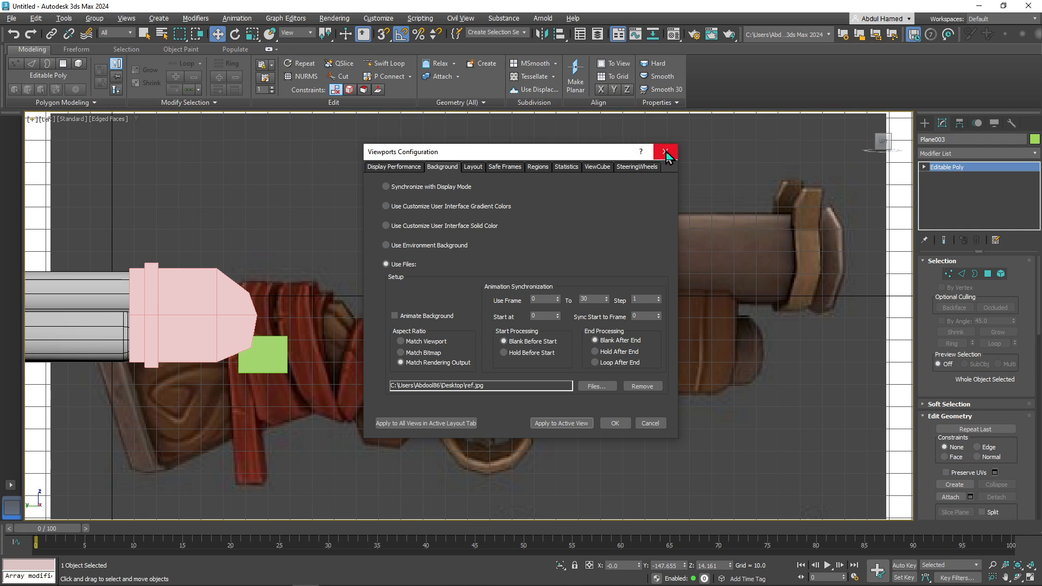
pyautogui.click(615, 423)
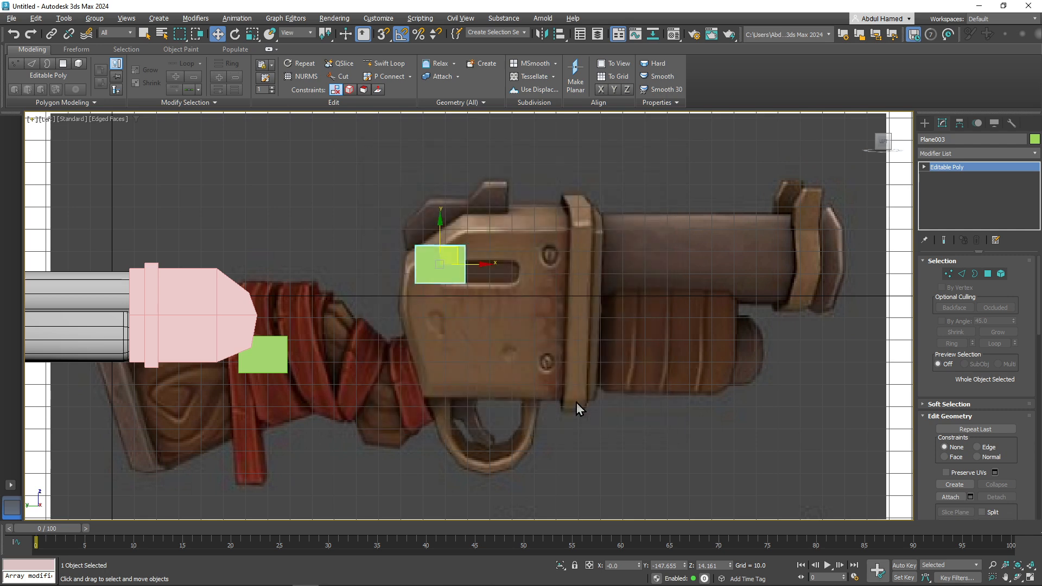
# - Lower the rear edge of the green plane behind the receiver, shift it slightly forward, and extend it rearward as a short horizontal polygon
pyautogui.moveTo(570, 344); pyautogui.dragTo(527, 263, button='middle')
pyautogui.scroll(2, 403, 280)
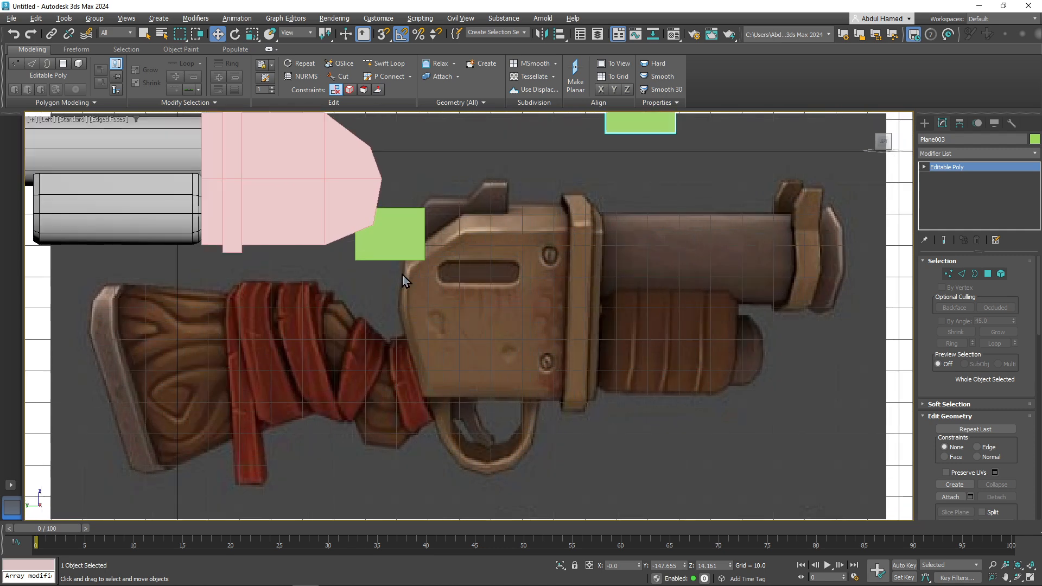
pyautogui.click(420, 219)
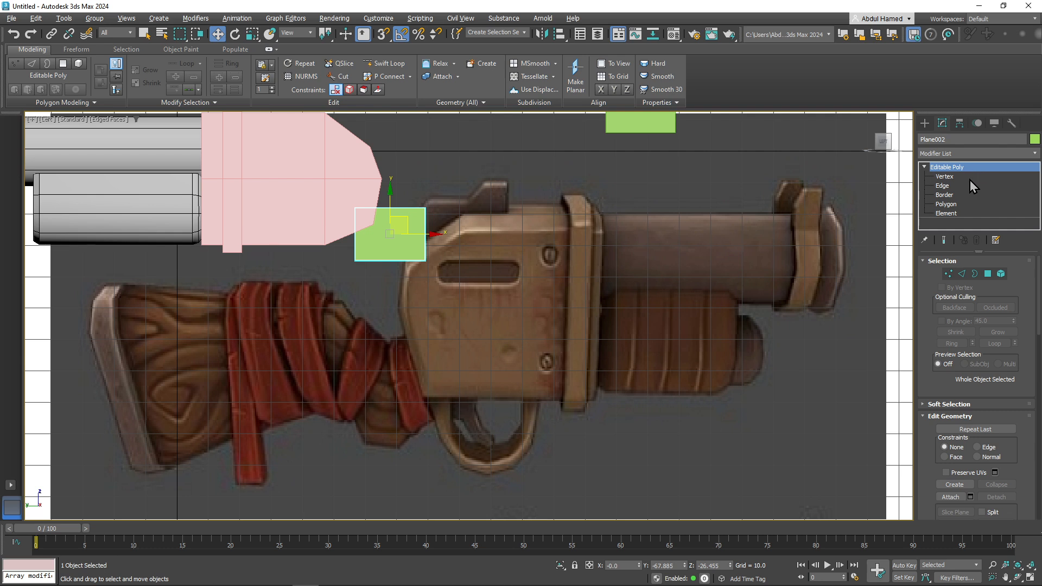
pyautogui.click(944, 185)
pyautogui.click(426, 227)
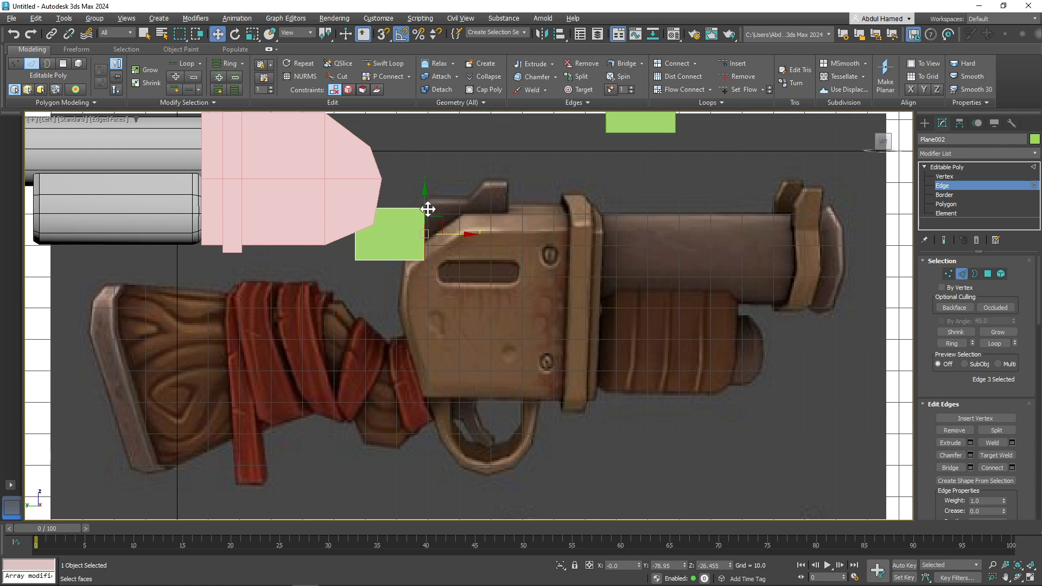
pyautogui.moveTo(426, 208); pyautogui.dragTo(447, 263)
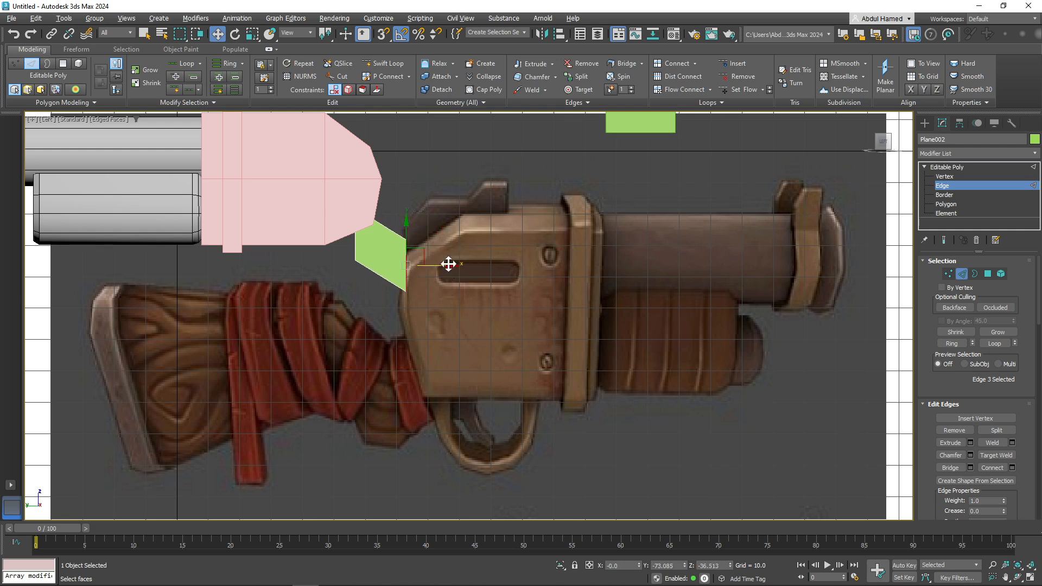
pyautogui.keyDown('shift'); pyautogui.moveTo(450, 264); pyautogui.dragTo(481, 263); pyautogui.keyUp('shift')
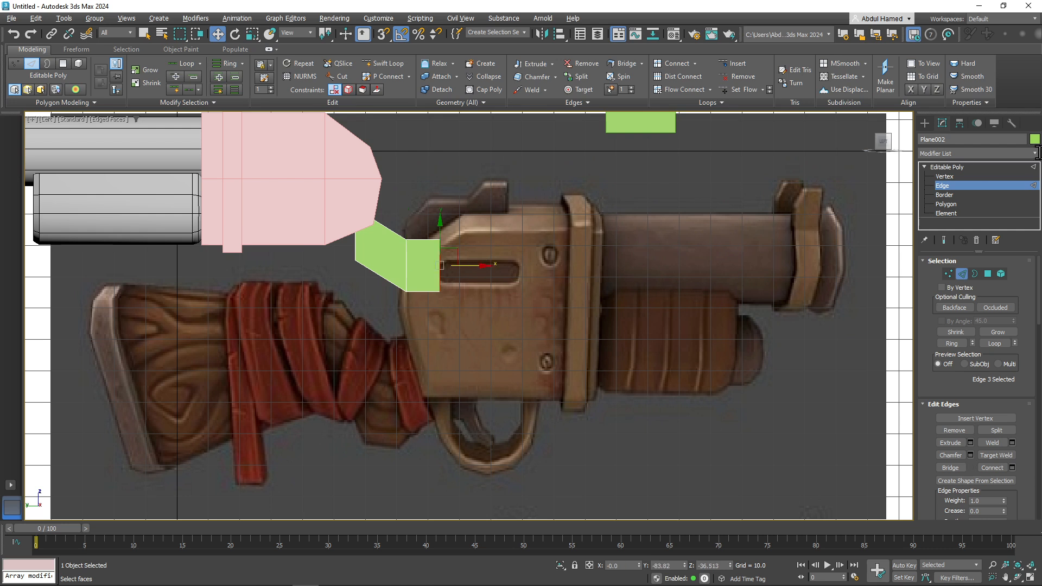
# - Shape the new neck segment into a wedge by moving its upper rear vertex and lower front vertex toward the receiver
pyautogui.click(948, 177)
pyautogui.moveTo(458, 224)
pyautogui.mouseDown()
pyautogui.moveTo(430, 257)
pyautogui.moveTo(460, 237)
pyautogui.moveTo(449, 239)
pyautogui.mouseUp()
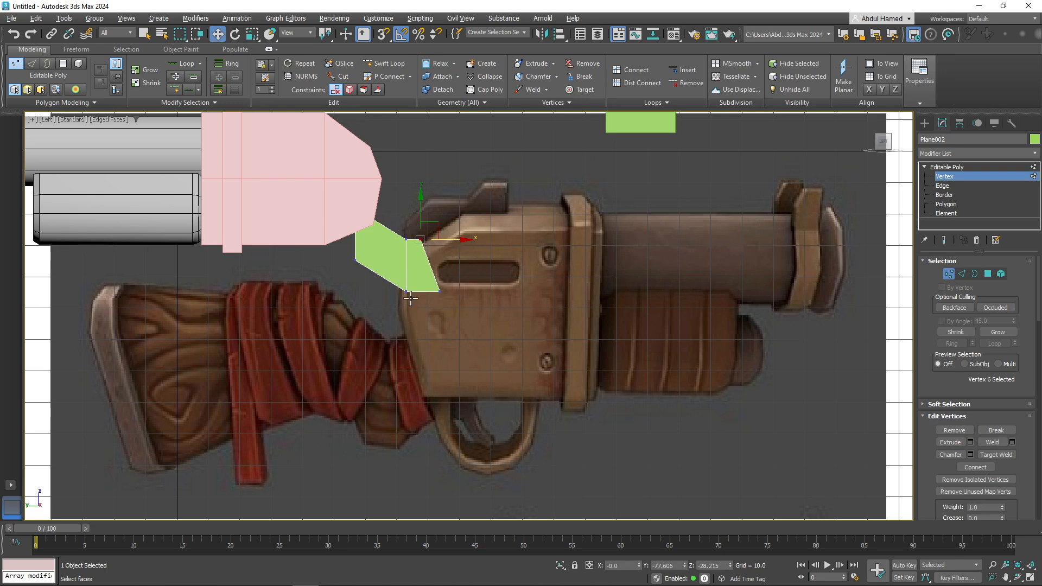
pyautogui.moveTo(406, 291); pyautogui.dragTo(402, 285)
# - Extend the neck's rear edge diagonally upward, scale it straight to vertical, and scale it taller
pyautogui.press('2')
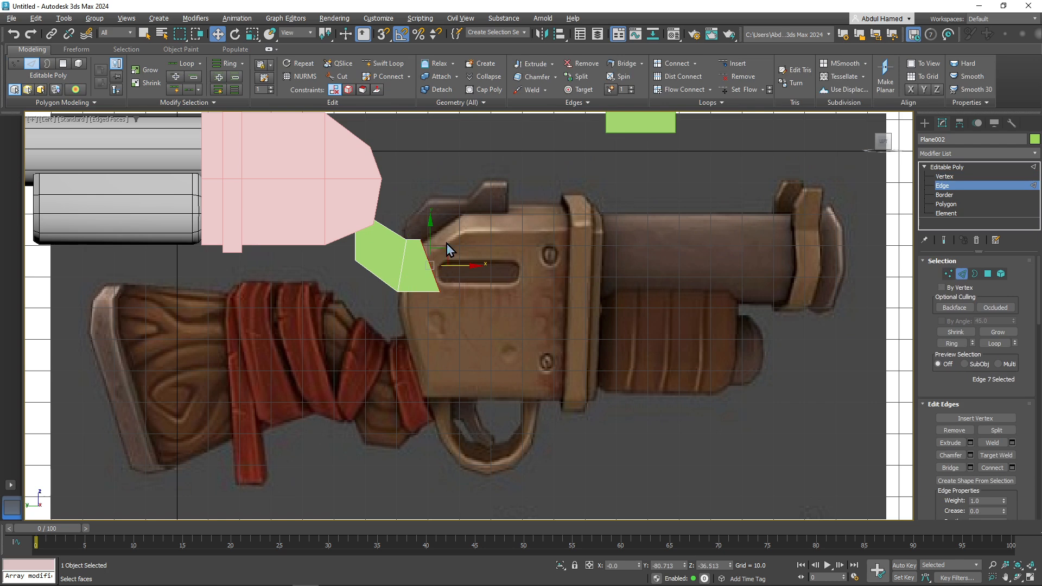
pyautogui.keyDown('shift'); pyautogui.moveTo(442, 244); pyautogui.dragTo(494, 213); pyautogui.keyUp('shift')
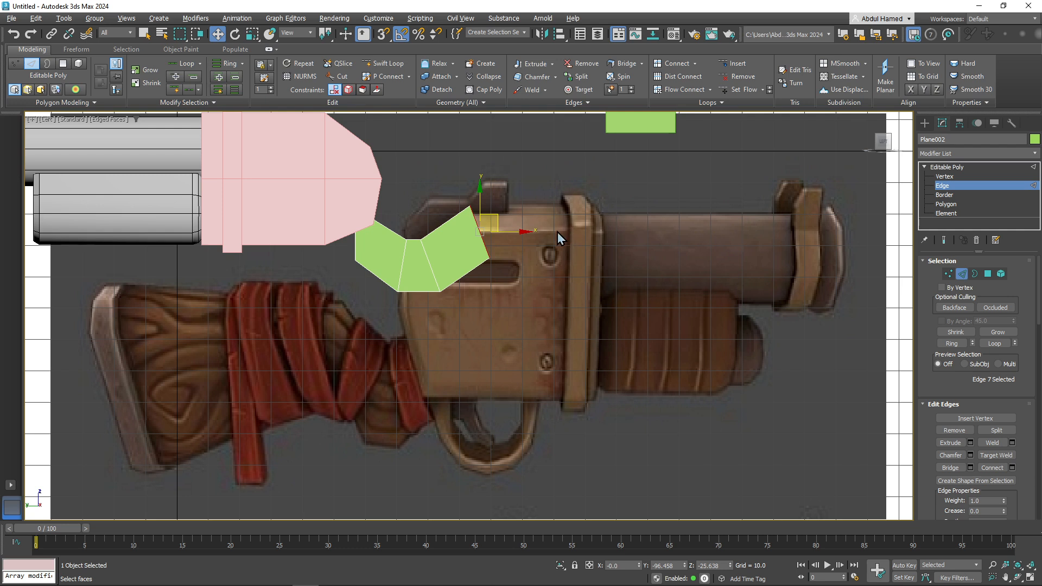
pyautogui.press('s')
pyautogui.press('r')
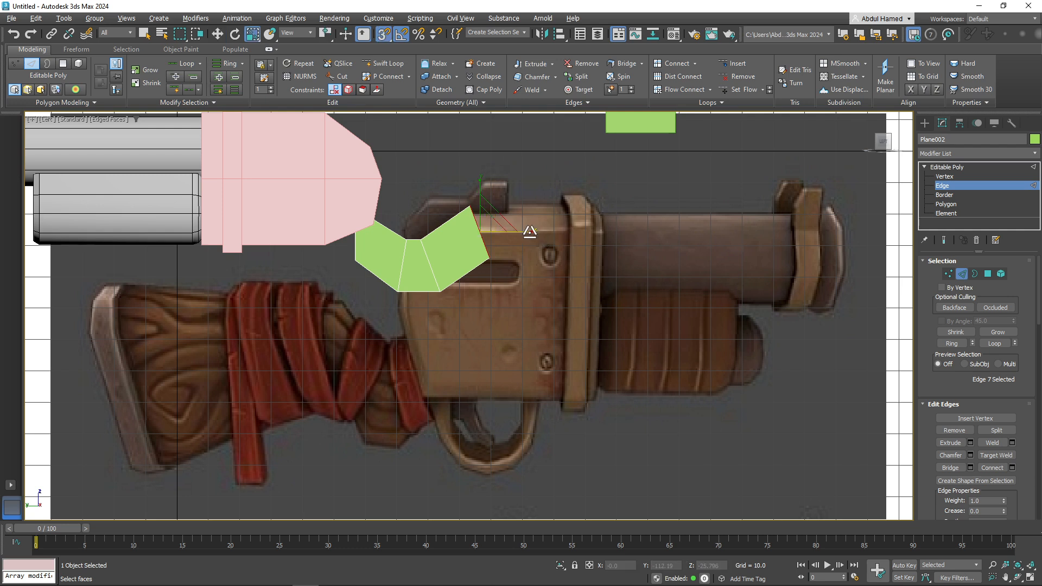
pyautogui.moveTo(533, 232); pyautogui.dragTo(712, 258)
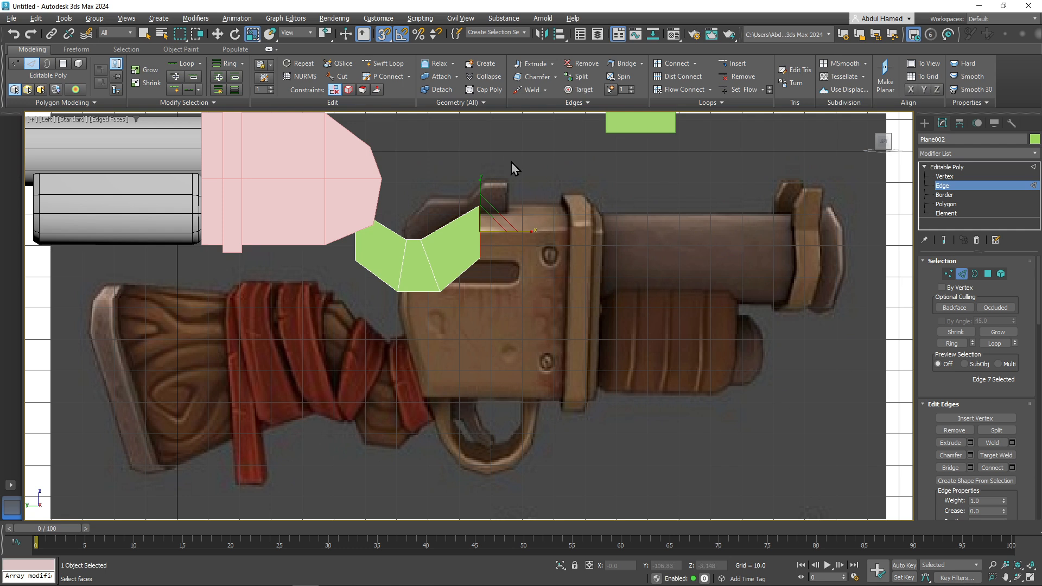
pyautogui.moveTo(480, 179); pyautogui.dragTo(489, 118)
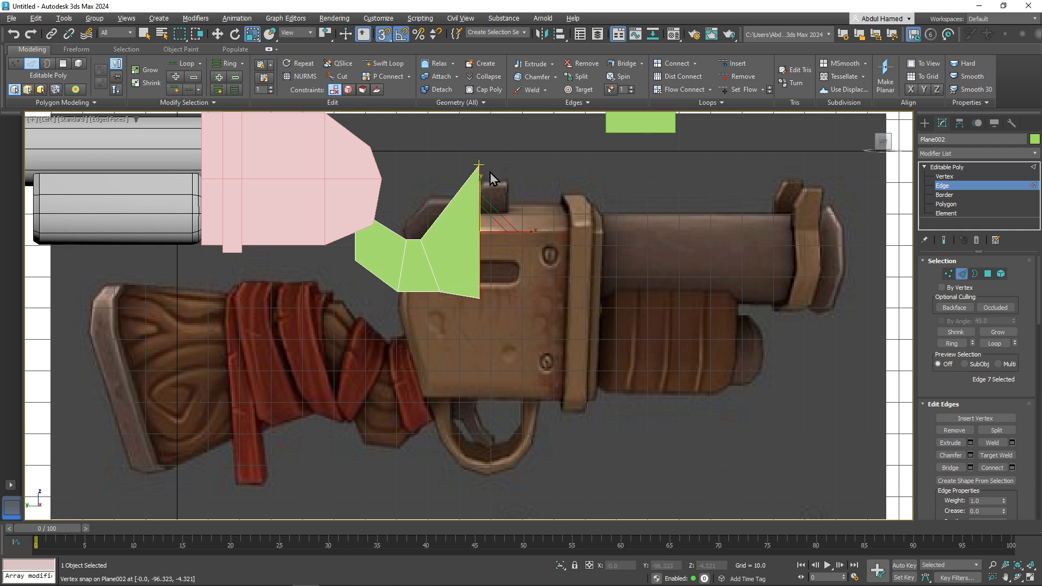
# - Undo the misplaced snapped move and, with snapping off, set the tall rear edge slightly higher than its original position
pyautogui.press('w')
pyautogui.moveTo(477, 180); pyautogui.dragTo(480, 158)
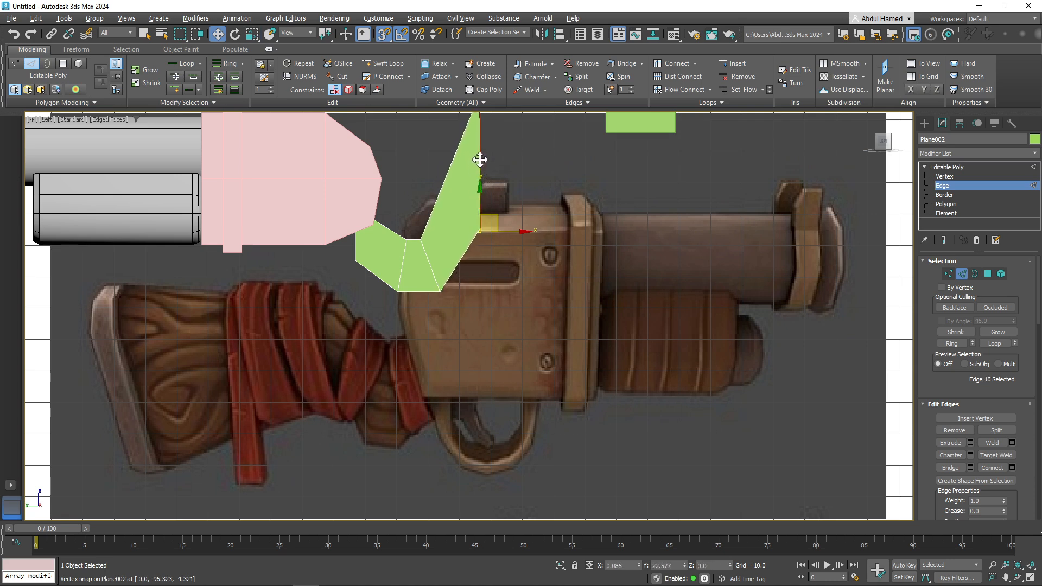
pyautogui.moveTo(487, 209); pyautogui.dragTo(470, 219, button='middle')
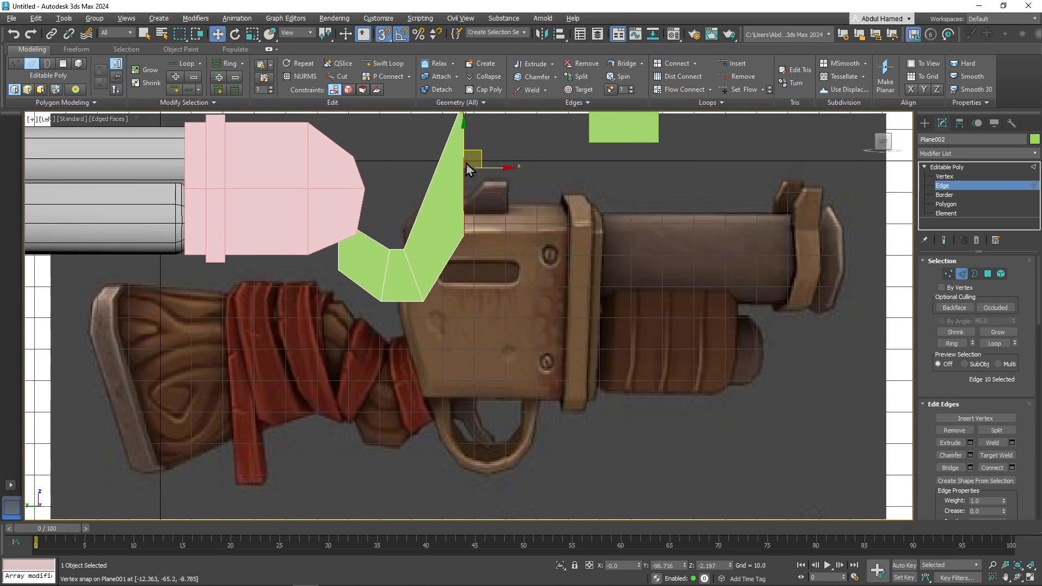
pyautogui.moveTo(465, 159); pyautogui.dragTo(464, 187)
pyautogui.hotkey('ctrl', 'z')
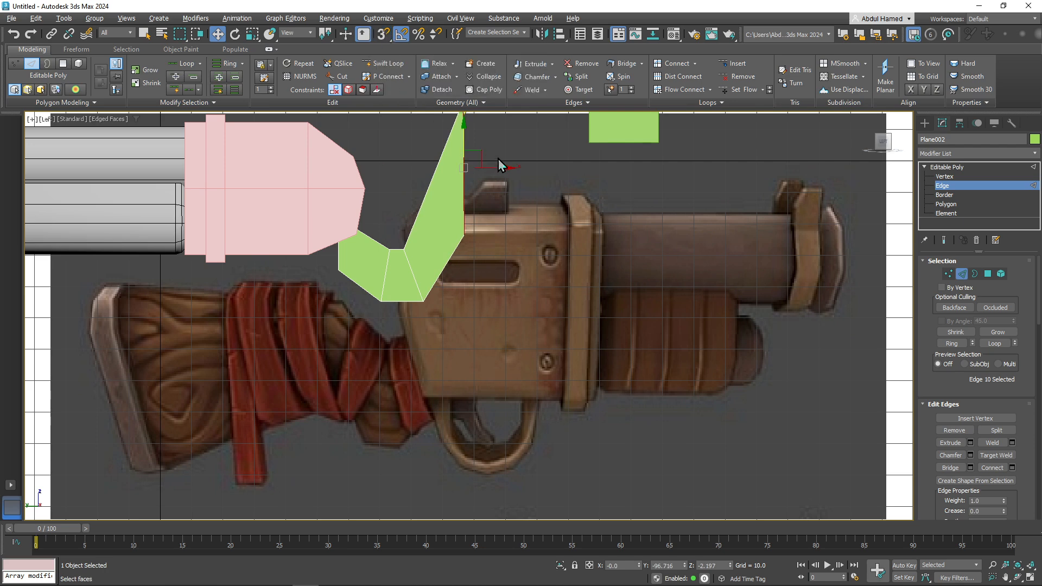
pyautogui.moveTo(464, 140); pyautogui.dragTo(467, 201)
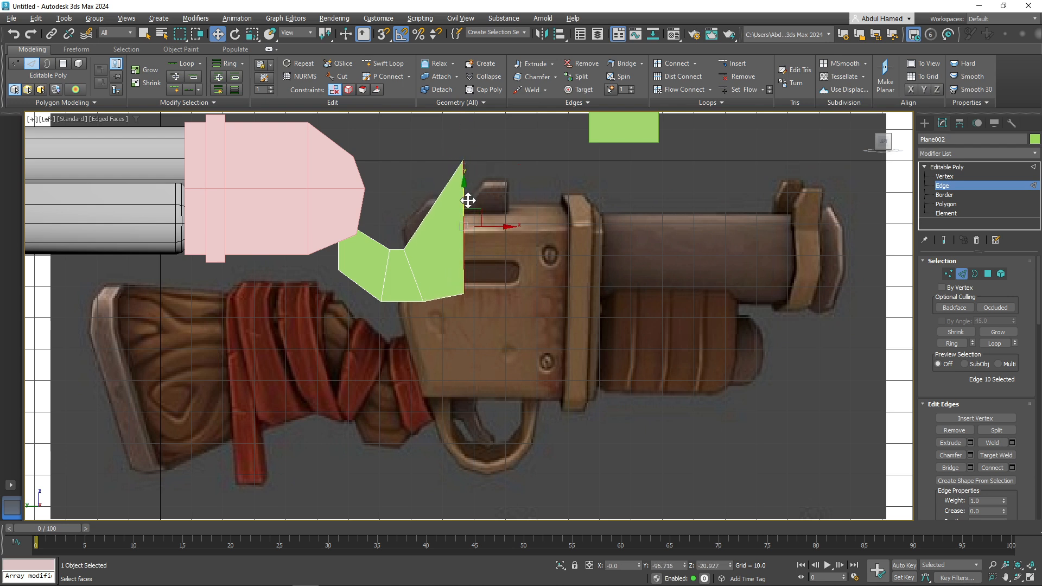
# - Raise the rear edge's lower vertex to steepen the neck's underside, and extend the edge horizontally into a long stock section
pyautogui.click(959, 175)
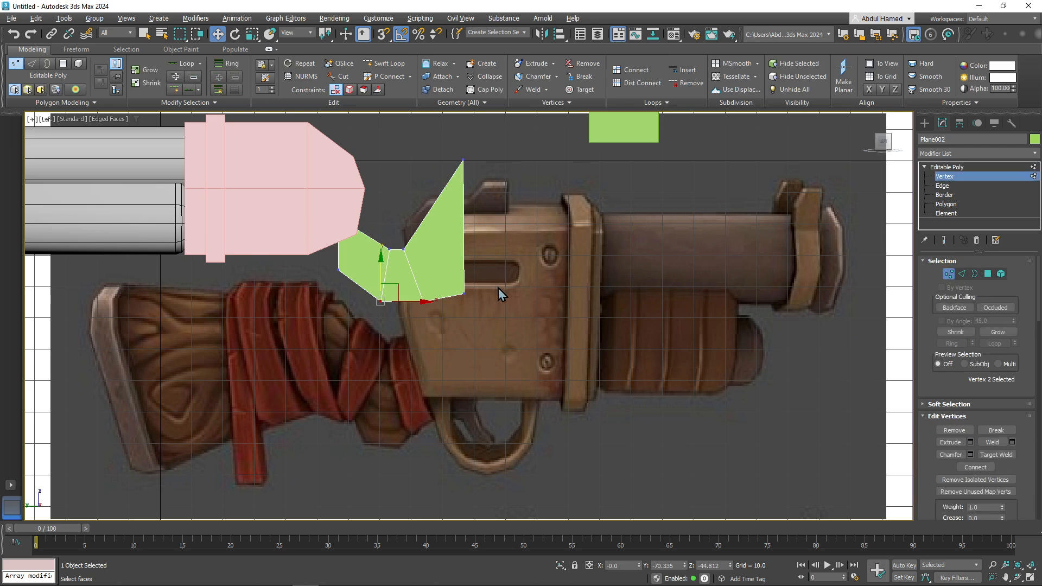
pyautogui.moveTo(457, 321); pyautogui.dragTo(457, 320)
pyautogui.moveTo(467, 259); pyautogui.dragTo(473, 223)
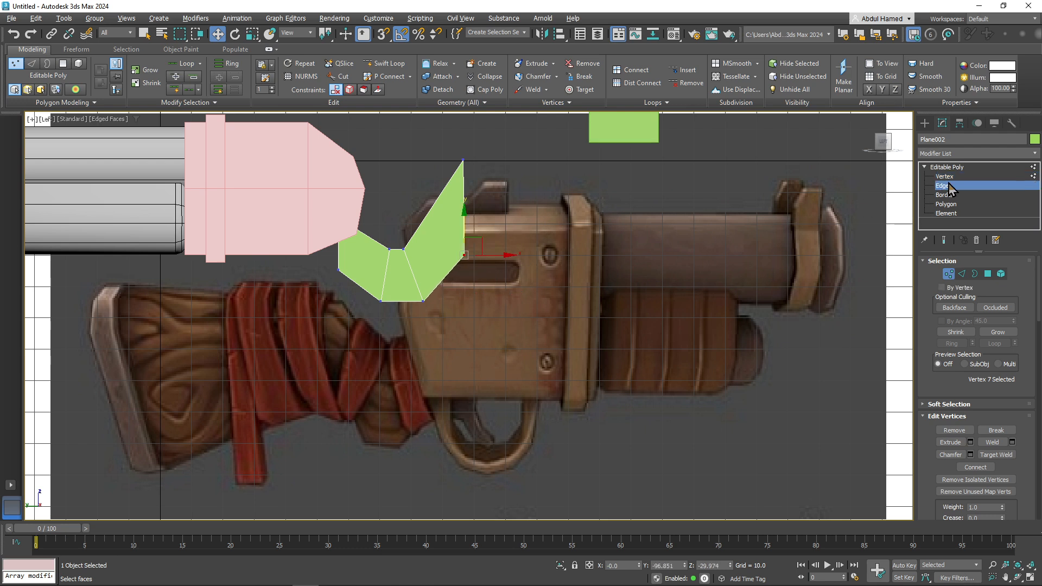
pyautogui.click(942, 185)
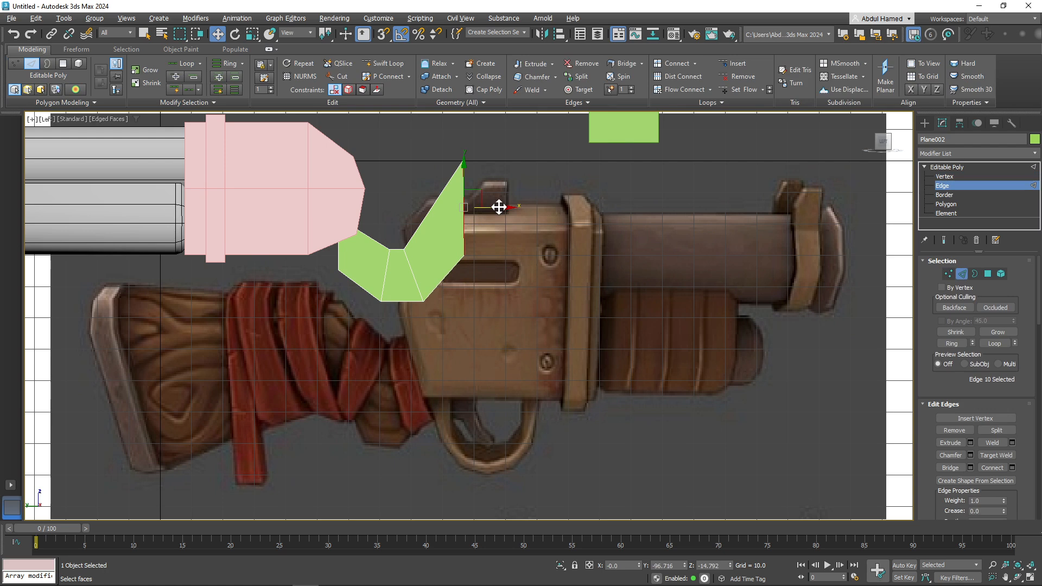
pyautogui.moveTo(499, 207)
pyautogui.keyDown('shift'); pyautogui.mouseDown()
pyautogui.moveTo(852, 203)
pyautogui.moveTo(807, 207)
pyautogui.mouseUp(); pyautogui.keyUp('shift')
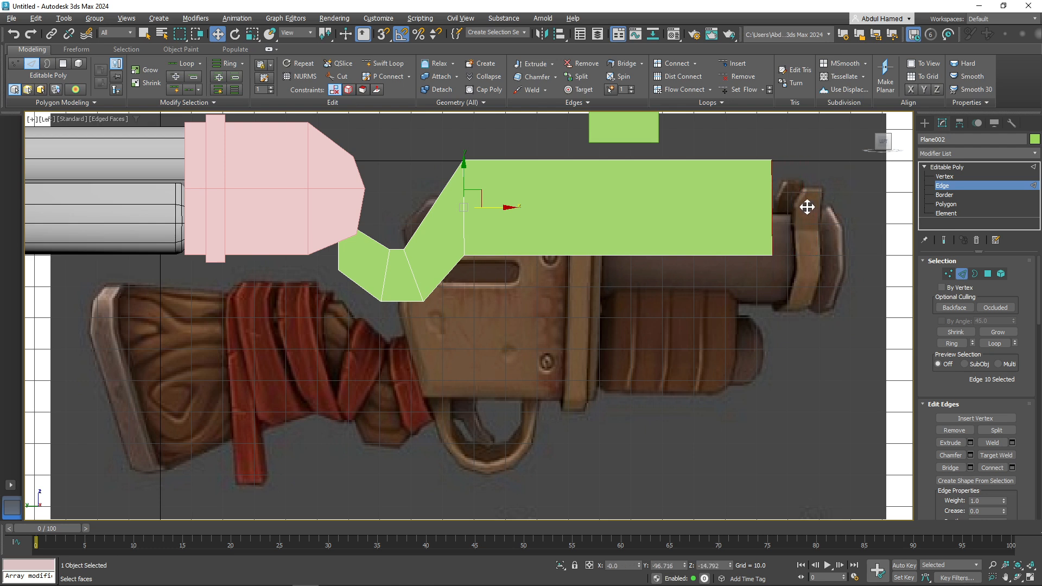
# - Raise the neck's front edge further into the receiver and lift the four vertices of the middle wedge about 4 units
pyautogui.click(338, 255)
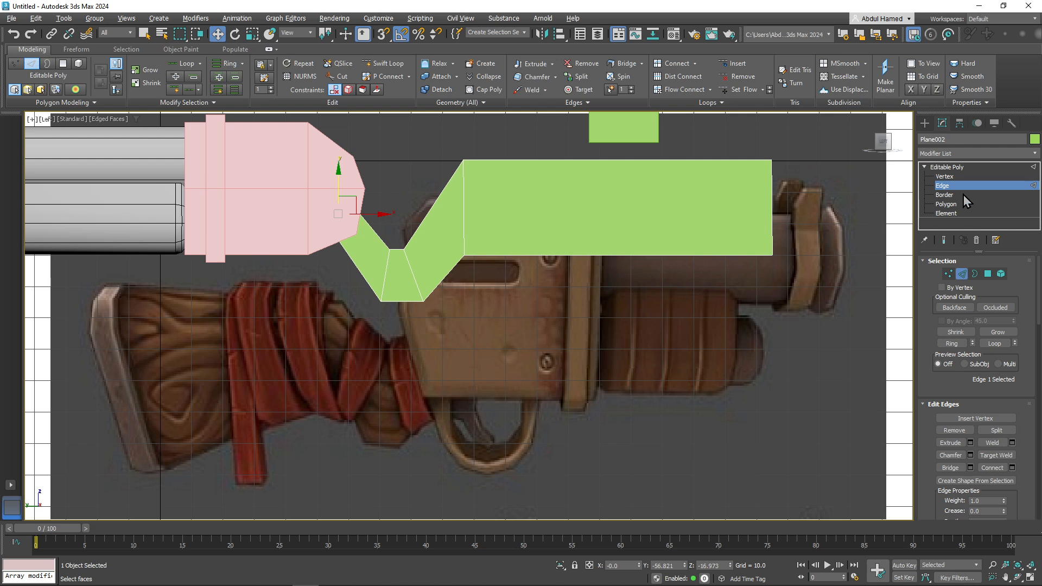
pyautogui.click(944, 176)
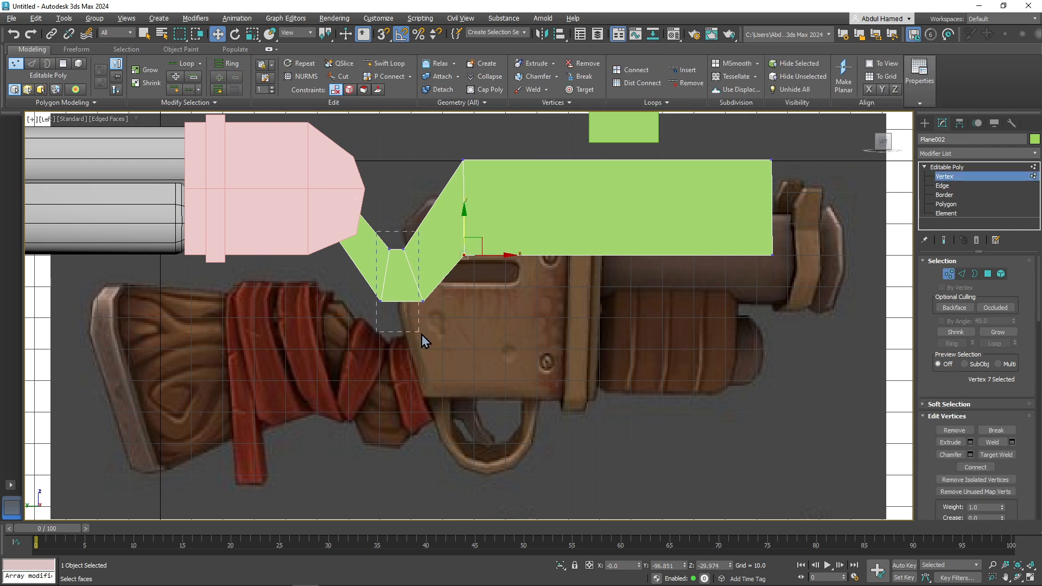
pyautogui.moveTo(421, 334); pyautogui.dragTo(423, 334)
pyautogui.moveTo(402, 241); pyautogui.dragTo(401, 229)
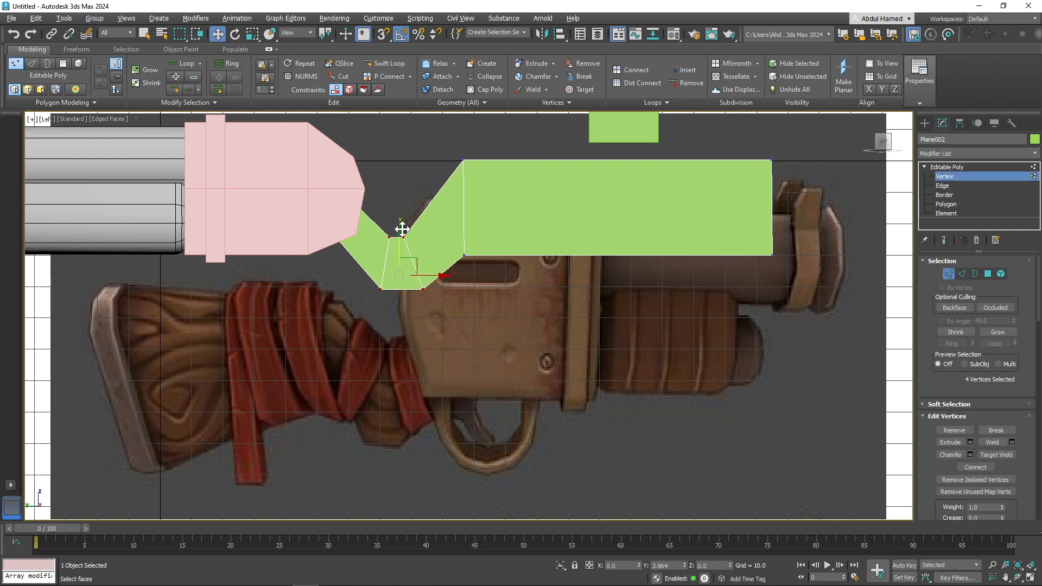
# - Pull the stock's lower rear corner down and inward, and shift the four stock vertices slightly toward the receiver
pyautogui.moveTo(537, 268); pyautogui.dragTo(465, 263, button='middle')
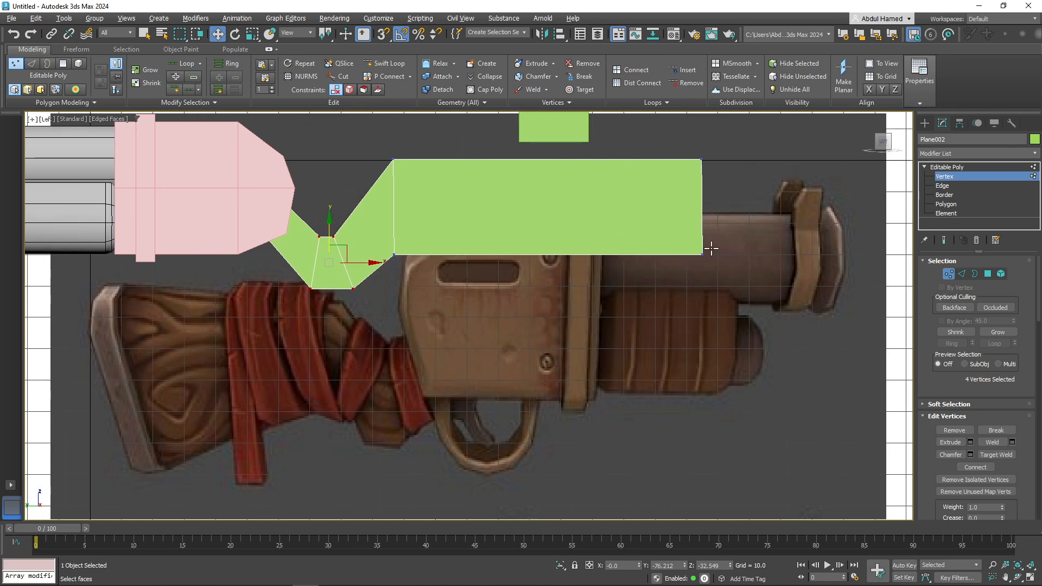
pyautogui.moveTo(686, 277); pyautogui.dragTo(685, 303)
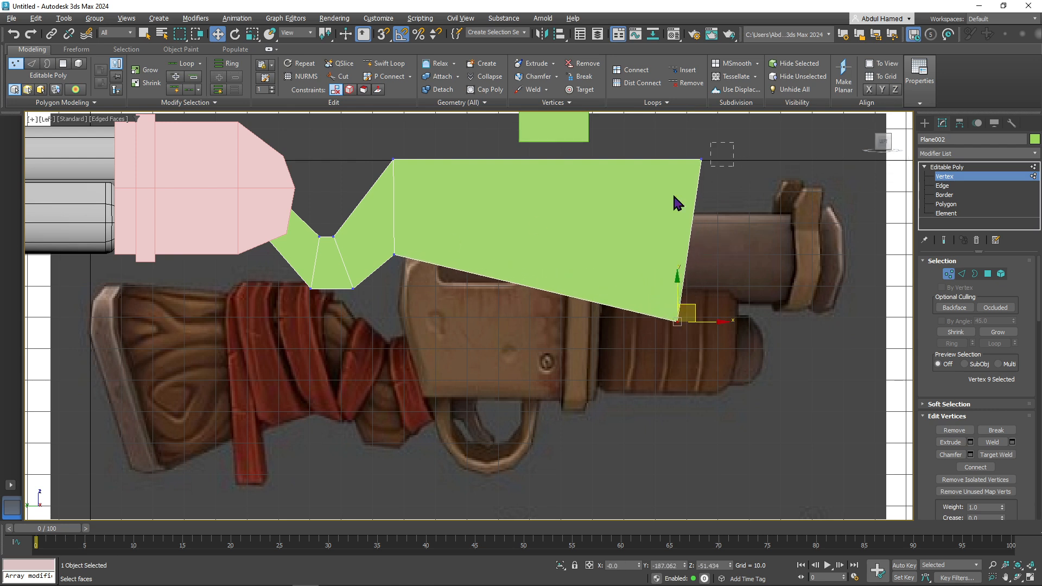
pyautogui.moveTo(732, 144); pyautogui.dragTo(383, 351)
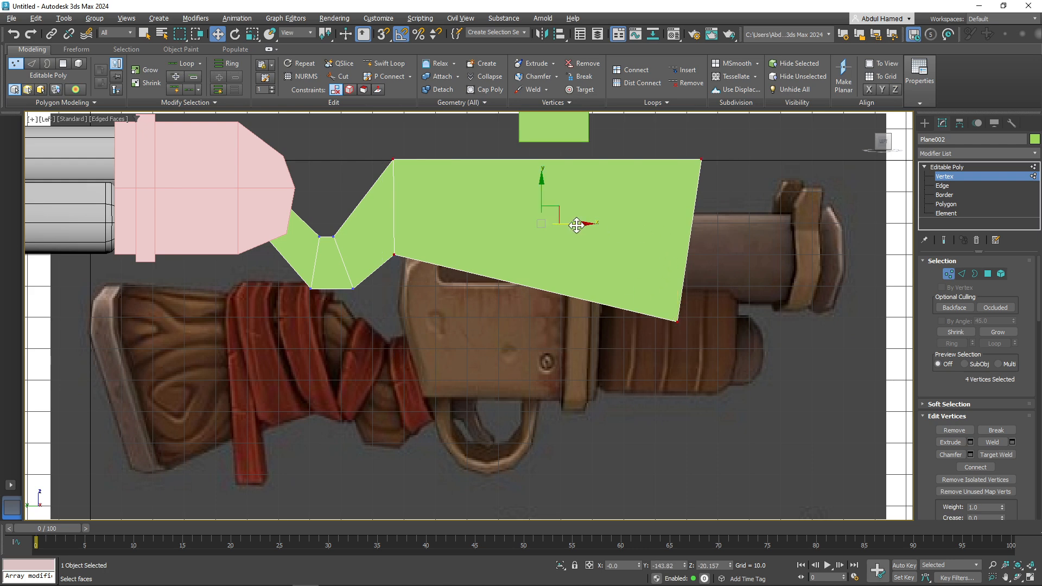
pyautogui.moveTo(577, 224); pyautogui.dragTo(566, 226)
# - Shift the two bottom vertices of the neck's middle wedge slightly toward the receiver
pyautogui.moveTo(282, 293); pyautogui.dragTo(364, 296)
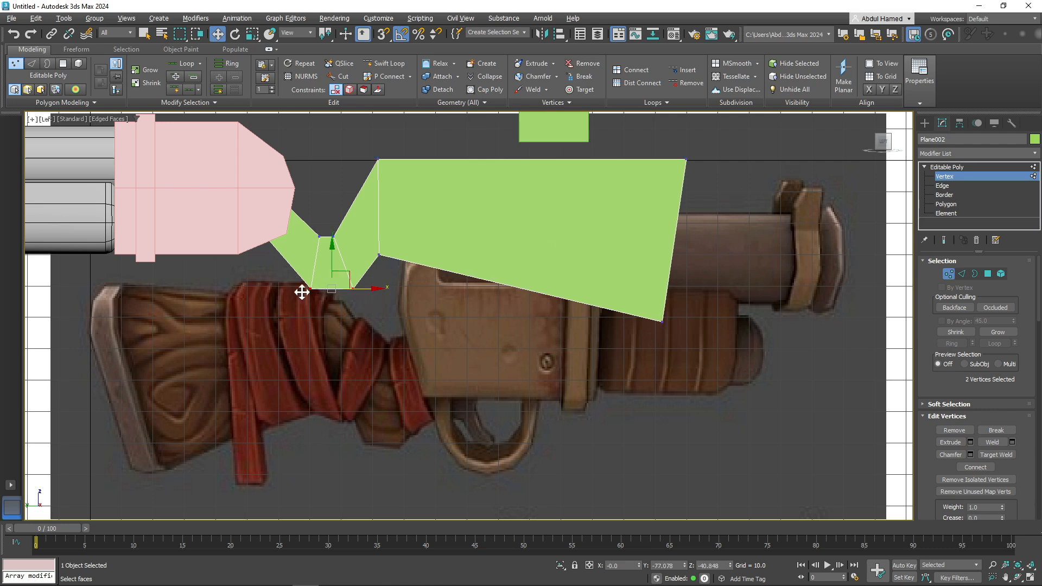
pyautogui.click(365, 289)
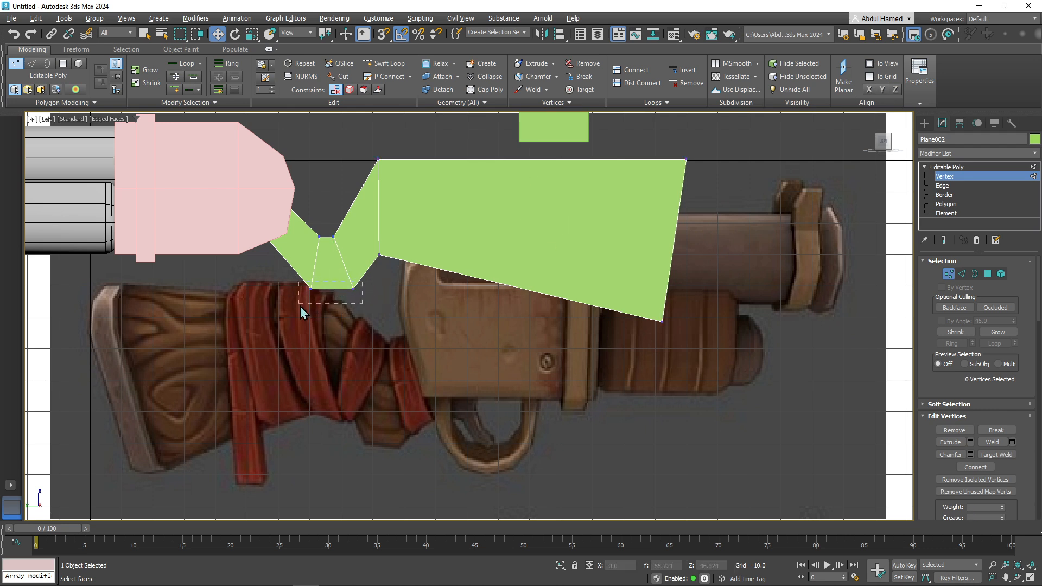
pyautogui.moveTo(301, 307); pyautogui.dragTo(301, 307)
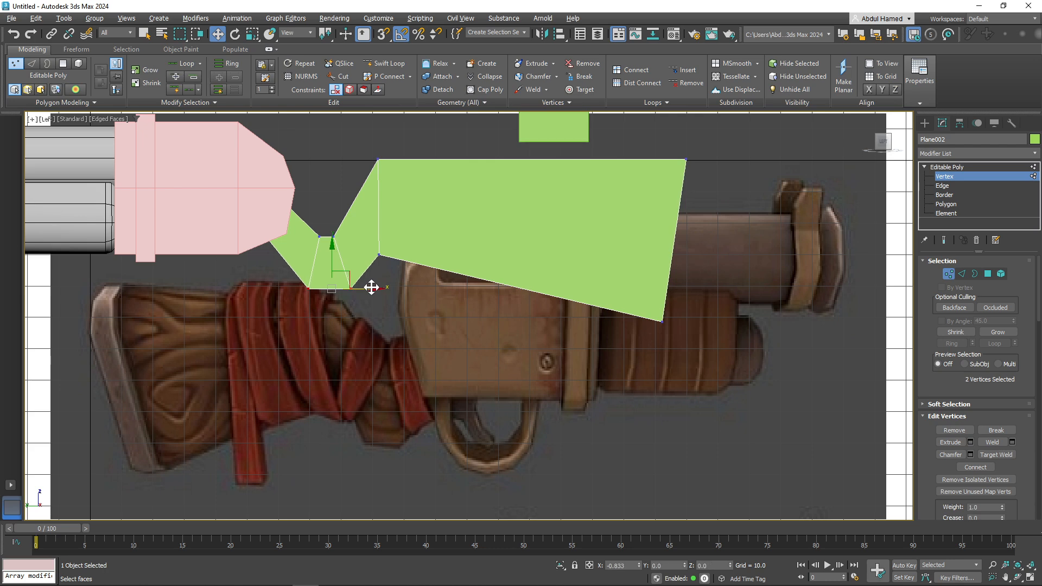
# - Insert a vertical edge loop across the stock near its rear end with Swift Loop
pyautogui.click(384, 63)
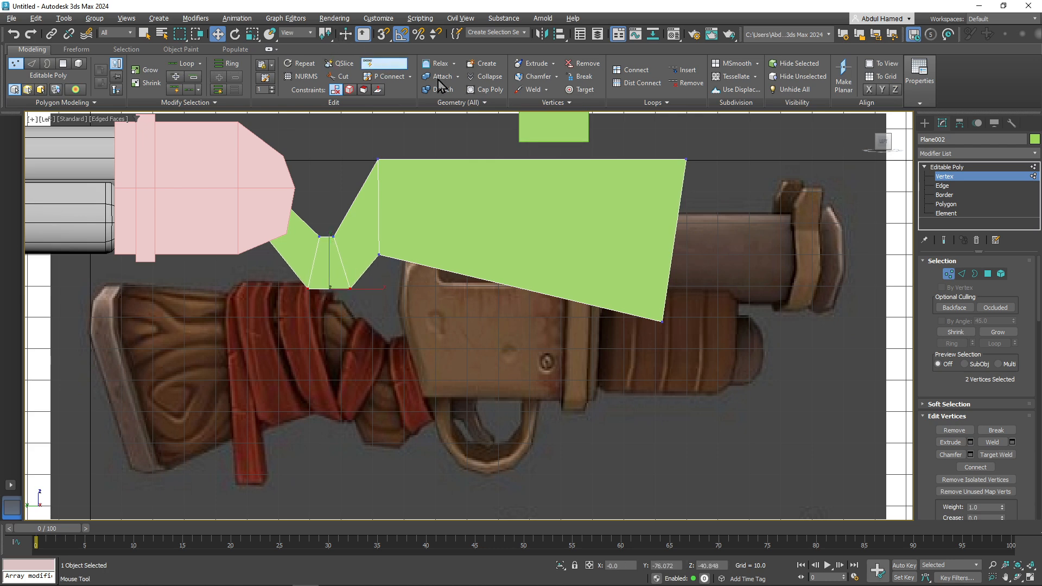
pyautogui.click(653, 168)
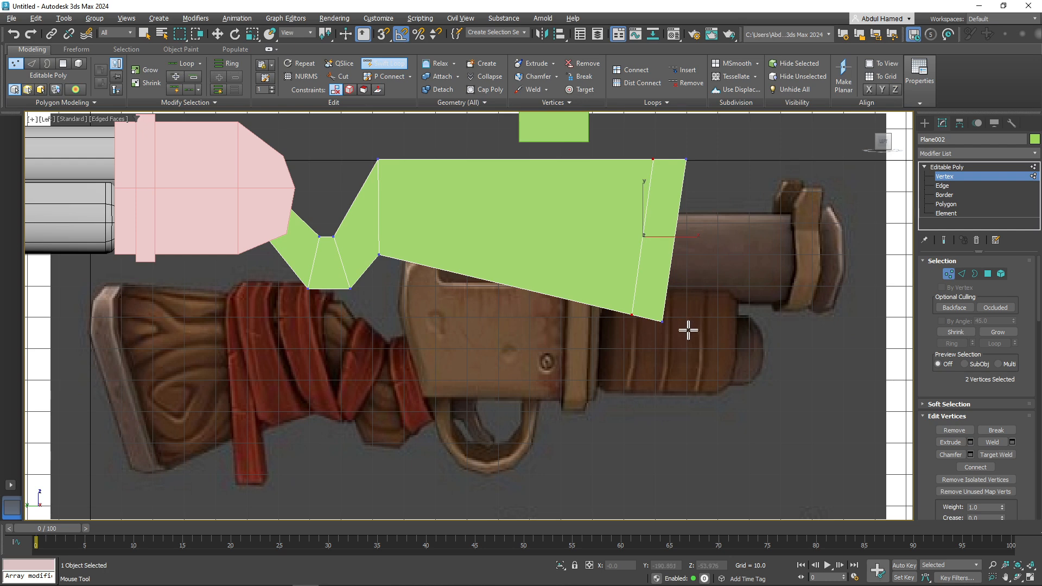
pyautogui.rightClick(665, 330)
# - Raise the stock's lower rear corner level with the new loop's bottom vertex, and lower its upper rear corner about 0.9 units
pyautogui.moveTo(662, 321); pyautogui.dragTo(666, 276)
pyautogui.click(687, 159)
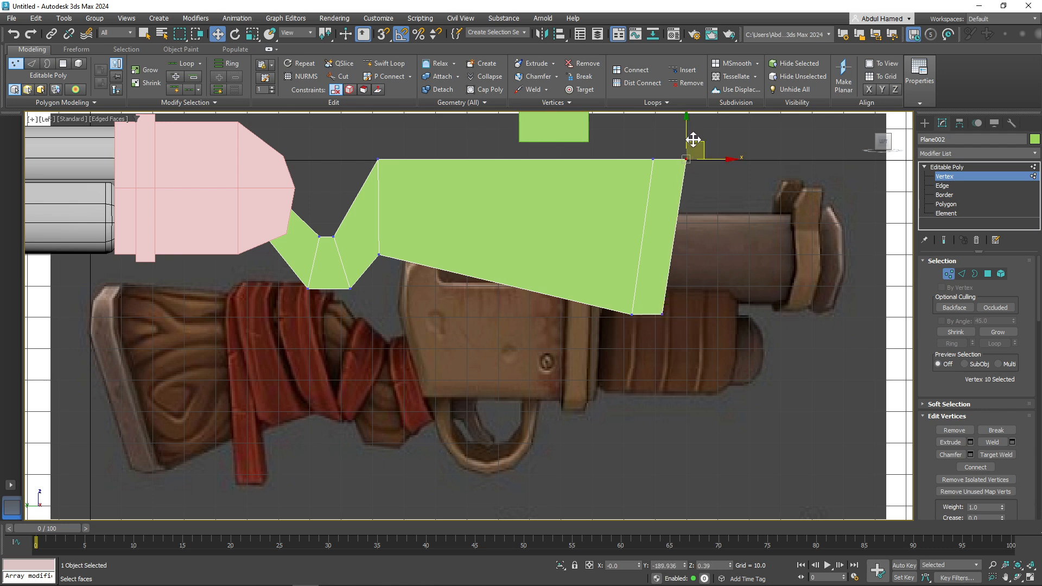
pyautogui.moveTo(686, 136); pyautogui.dragTo(687, 137)
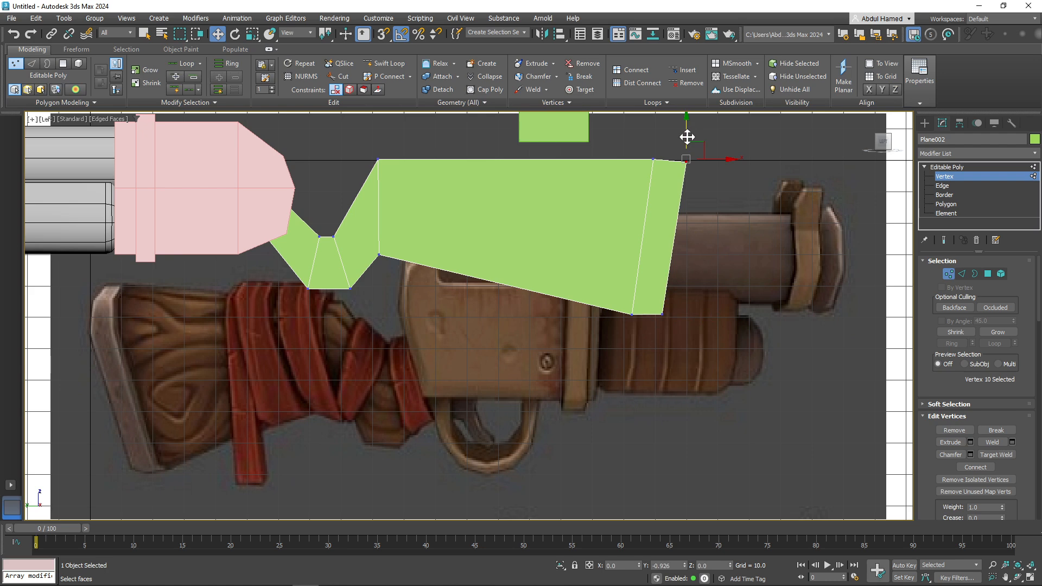
# - Leave vertex editing and apply a Shell modifier to the stock plane to give it thickness
pyautogui.moveTo(337, 293); pyautogui.dragTo(455, 298, button='middle')
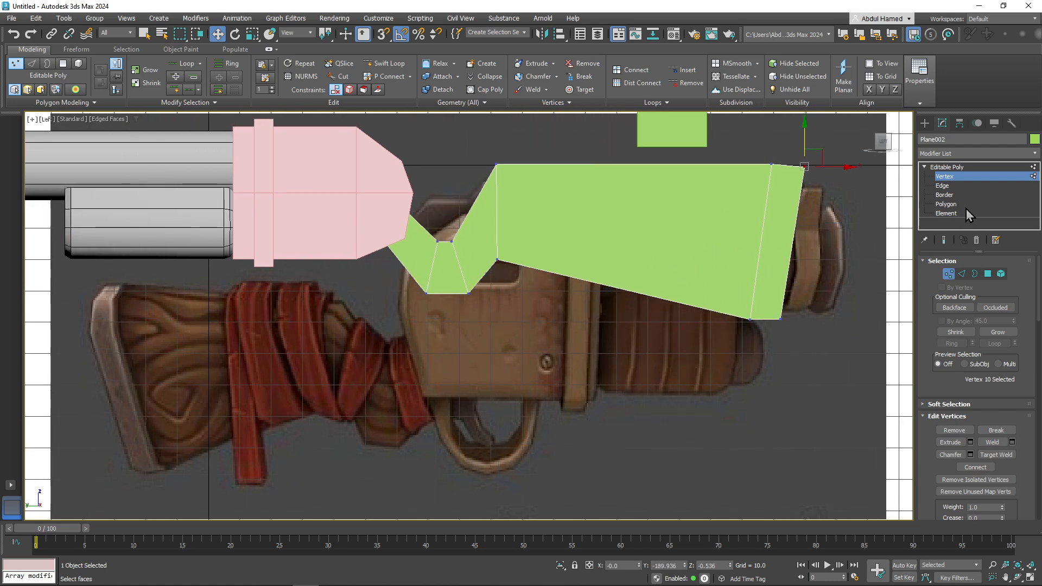
pyautogui.click(967, 168)
pyautogui.keyDown('alt'); pyautogui.moveTo(590, 304); pyautogui.dragTo(564, 334, button='middle'); pyautogui.keyUp('alt')
pyautogui.hotkey('shift', 'z')
pyautogui.hotkey('shift', 'z')
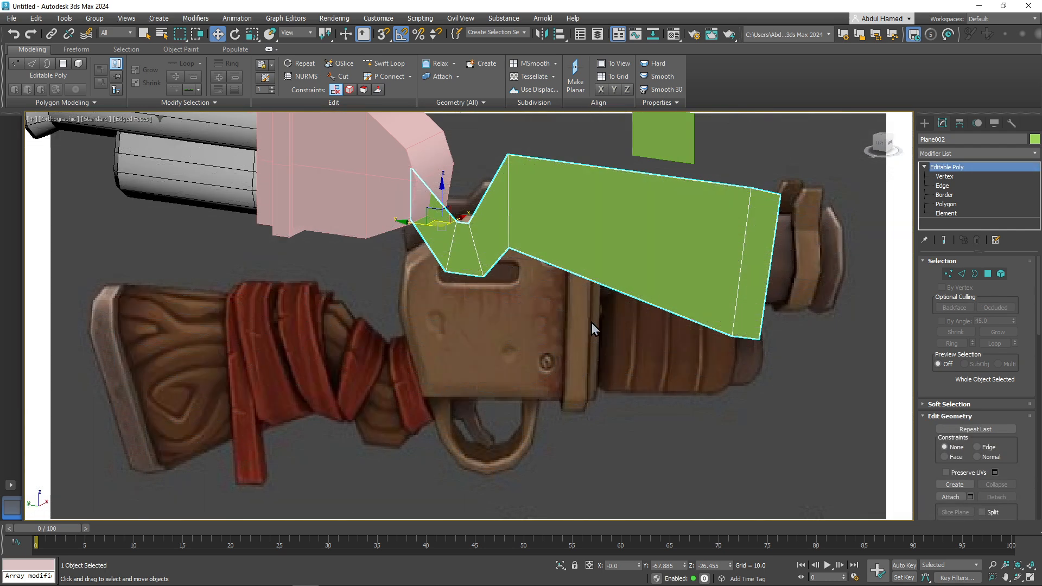
pyautogui.click(945, 156)
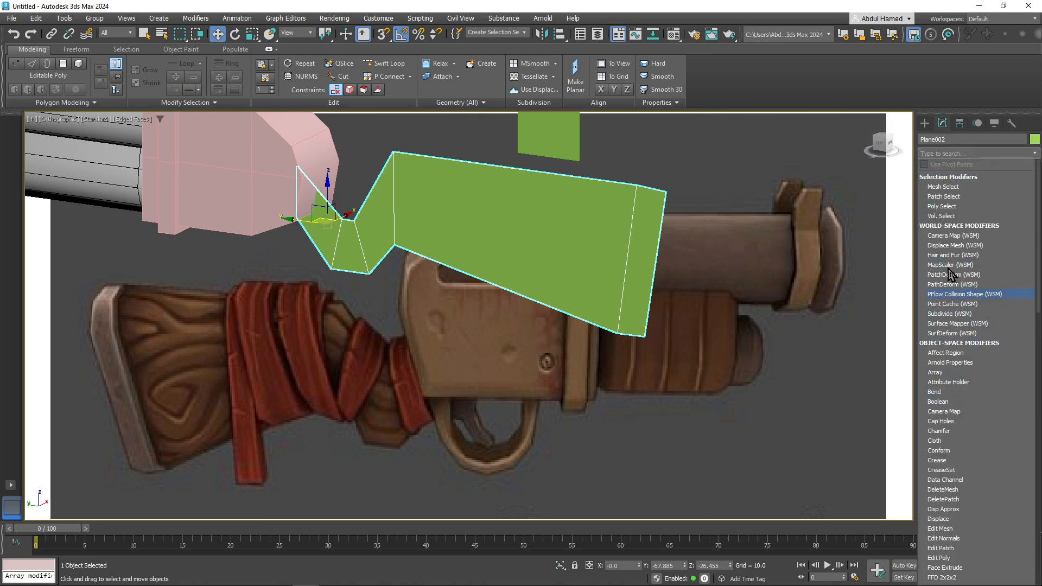
pyautogui.write('shell')
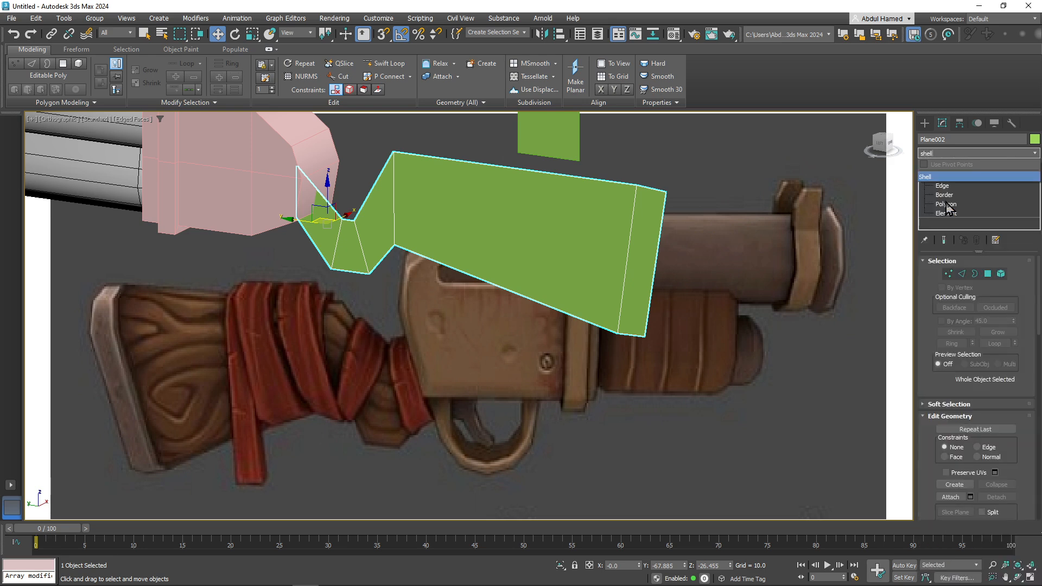
pyautogui.press('Return')
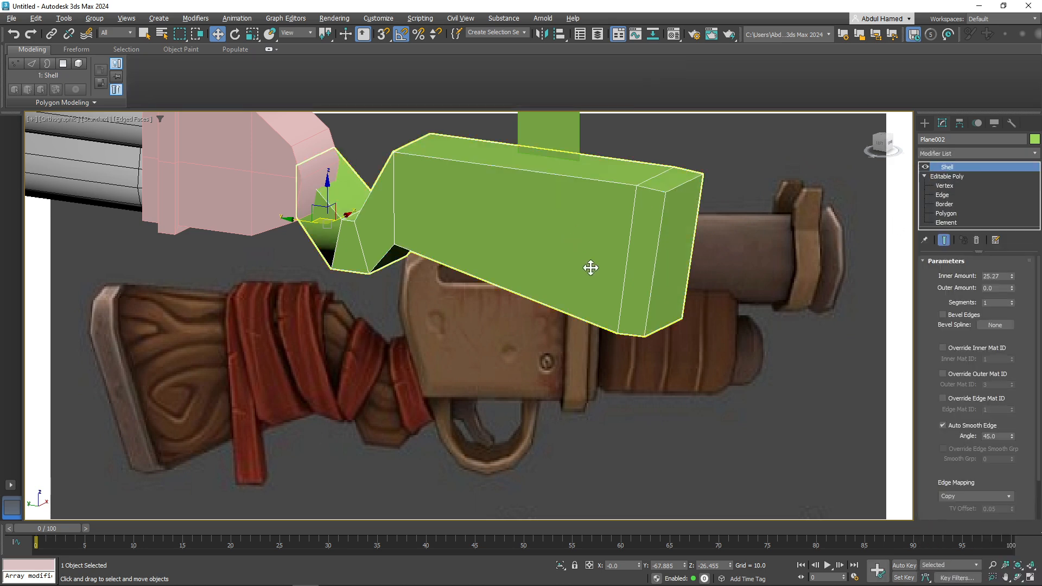
# - Reduce the Shell's inner amount to 16.07 to make the stock thinner
pyautogui.keyDown('alt'); pyautogui.moveTo(593, 267); pyautogui.dragTo(565, 318, button='middle'); pyautogui.keyUp('alt')
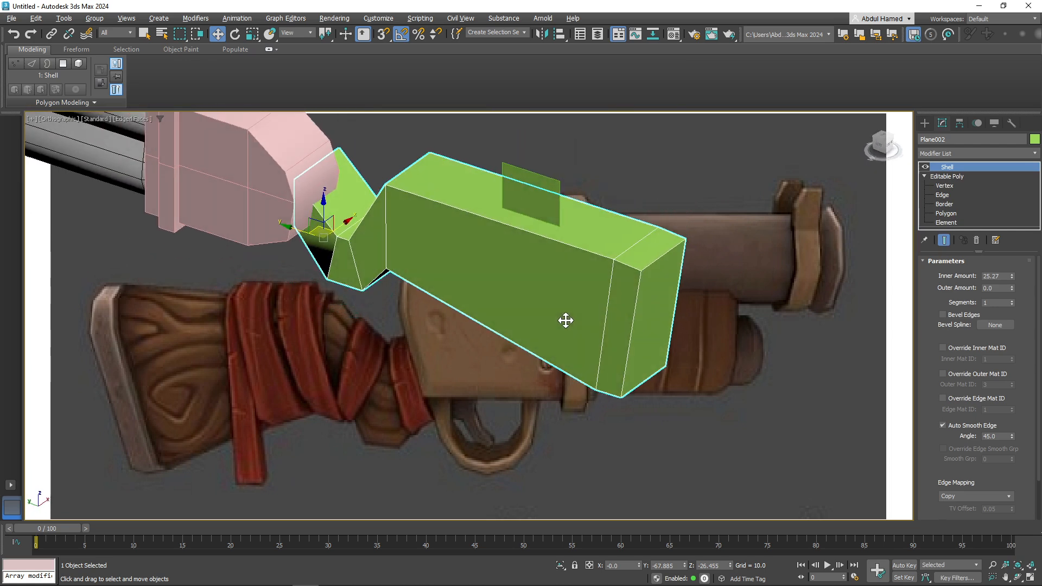
pyautogui.keyDown('alt'); pyautogui.moveTo(532, 230); pyautogui.dragTo(495, 231, button='middle'); pyautogui.keyUp('alt')
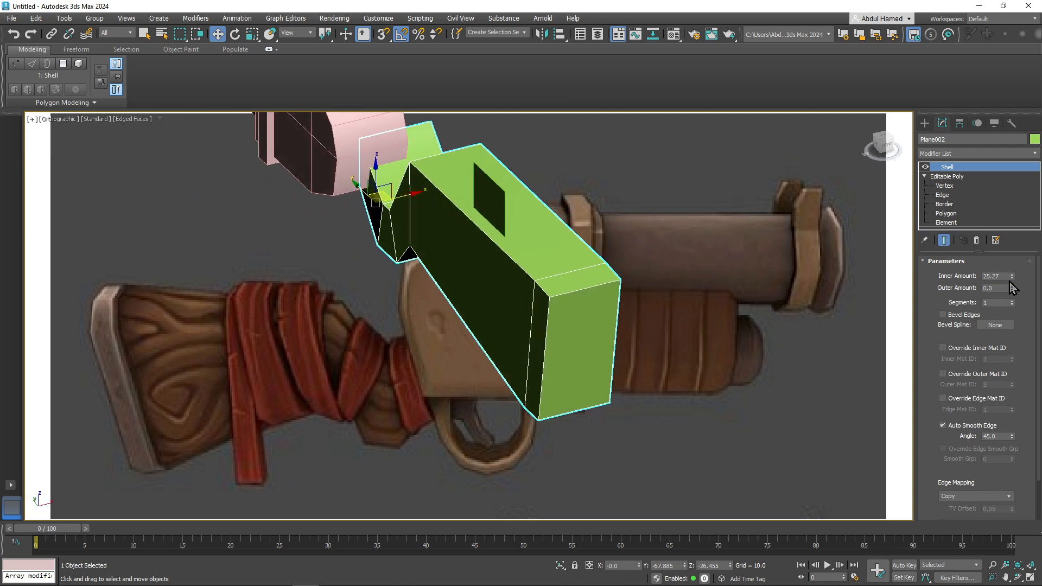
pyautogui.moveTo(1009, 282); pyautogui.dragTo(1010, 308)
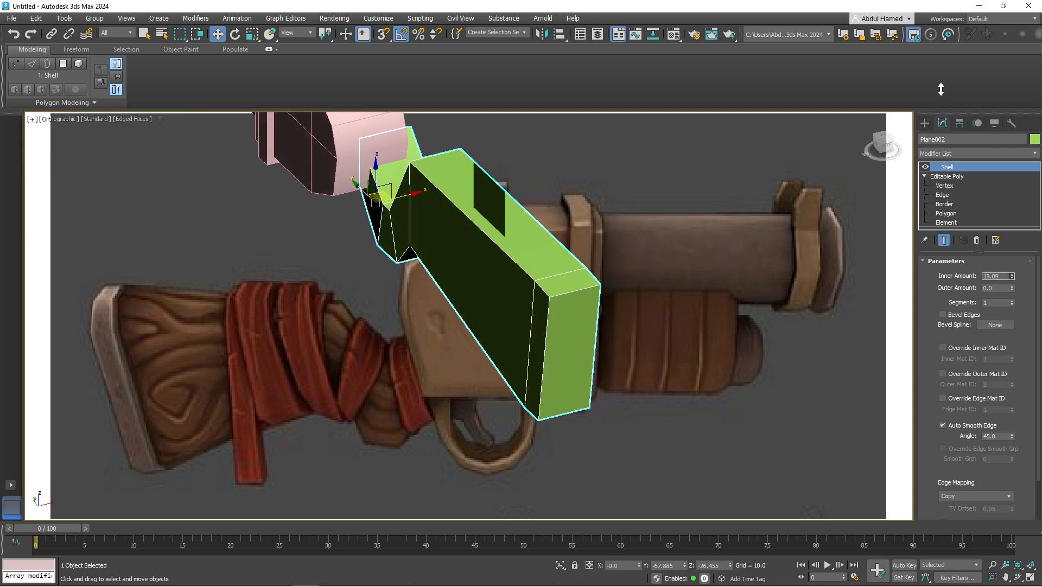
pyautogui.moveTo(931, 137); pyautogui.dragTo(925, 200)
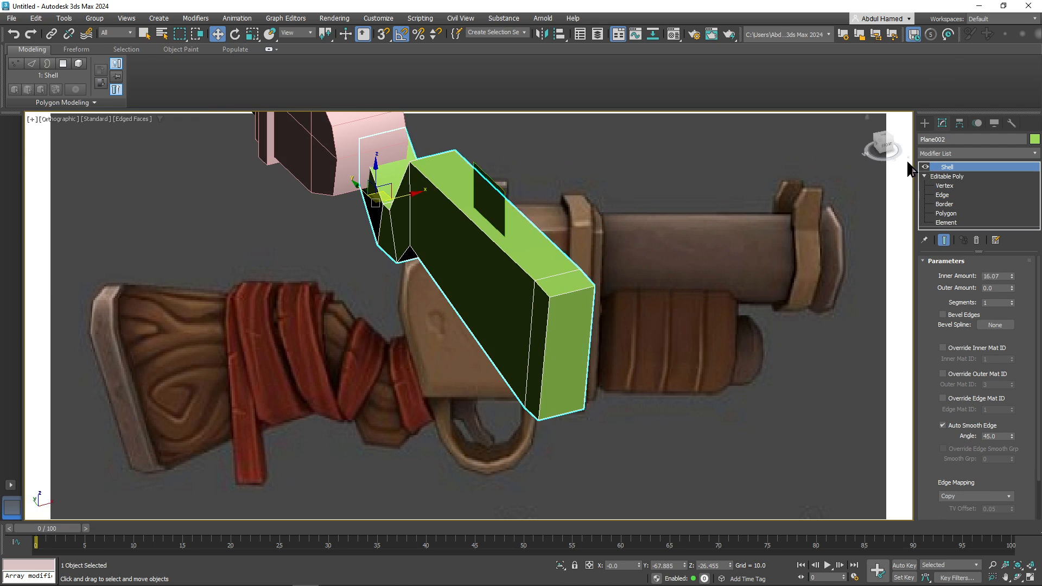
# - Collapse the stock's whole modifier stack and convert the resulting mesh to Editable Poly
pyautogui.rightClick(968, 167)
pyautogui.click(954, 275)
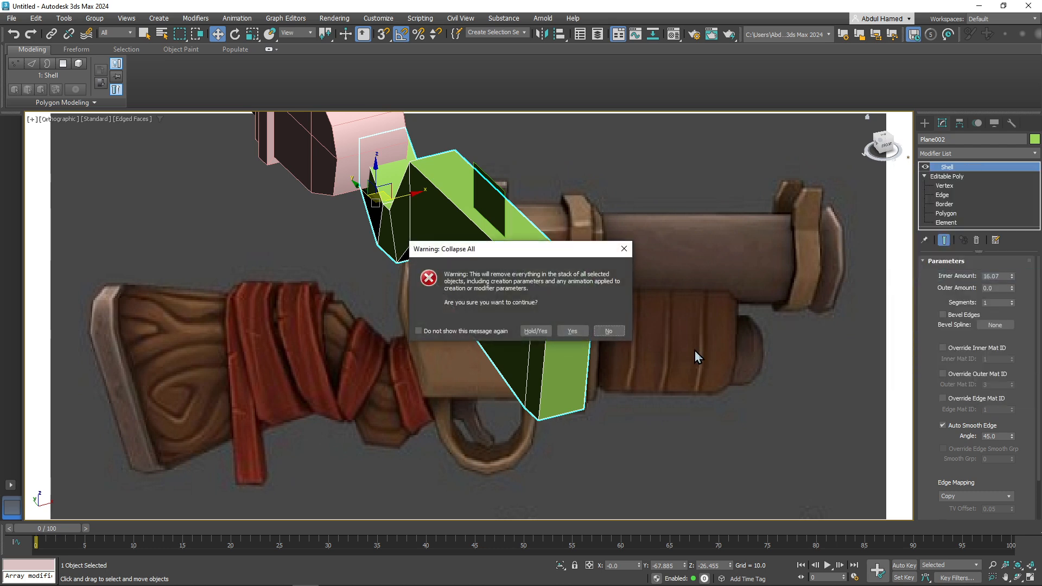
pyautogui.click(538, 334)
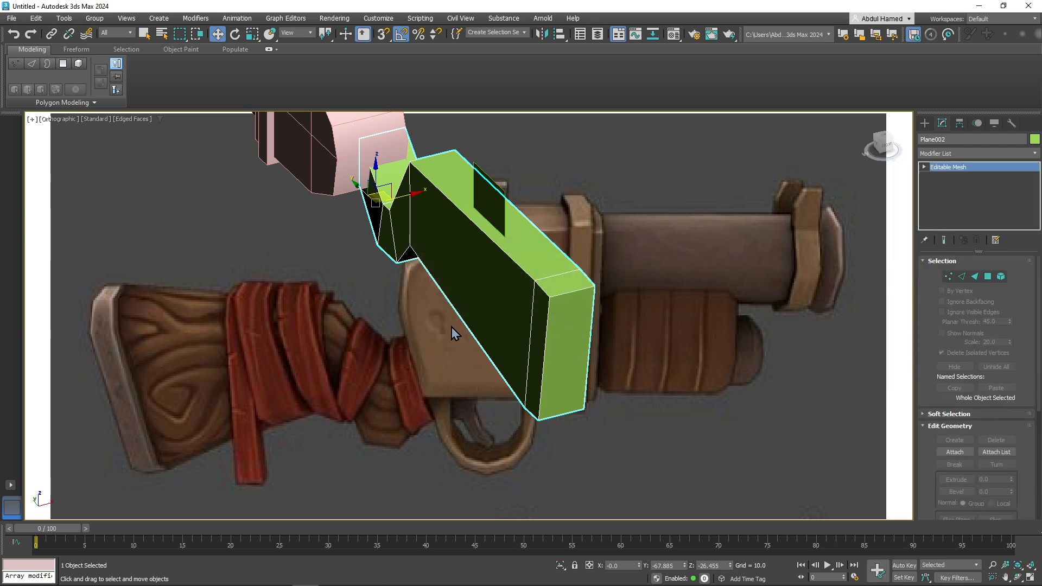
pyautogui.keyDown('alt'); pyautogui.moveTo(422, 299); pyautogui.dragTo(414, 298, button='middle'); pyautogui.keyUp('alt')
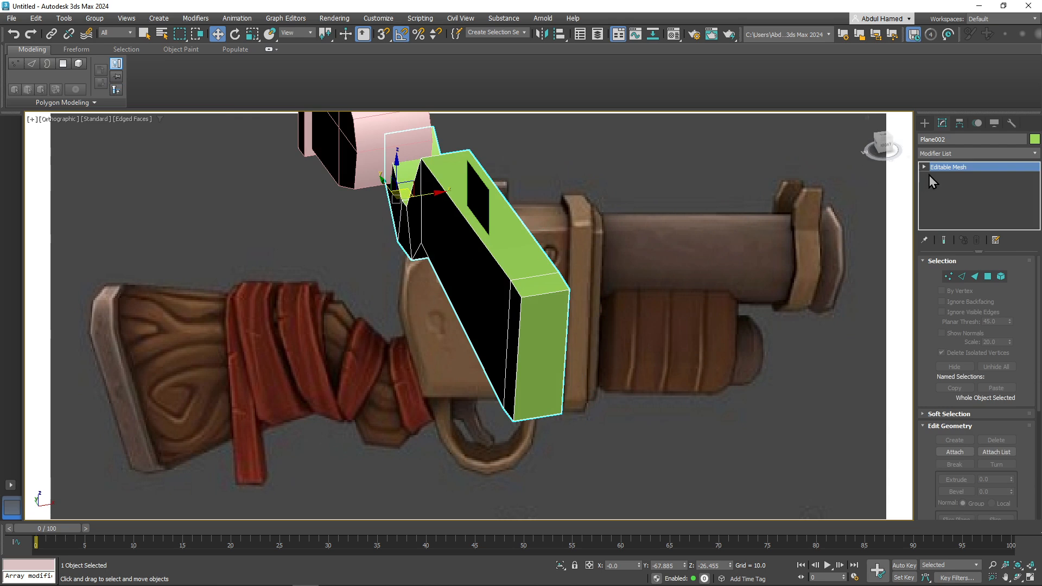
pyautogui.rightClick(942, 171)
pyautogui.click(958, 247)
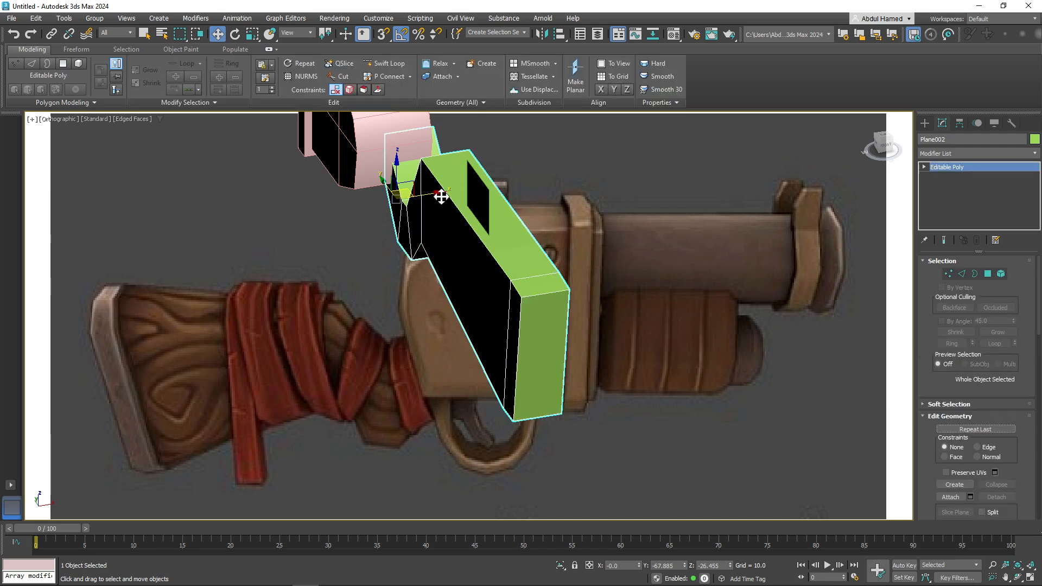
# - Move the stock sideways to about X -8.24 so it is centred behind the receiver, and check it in the left view
pyautogui.moveTo(437, 196); pyautogui.dragTo(414, 200)
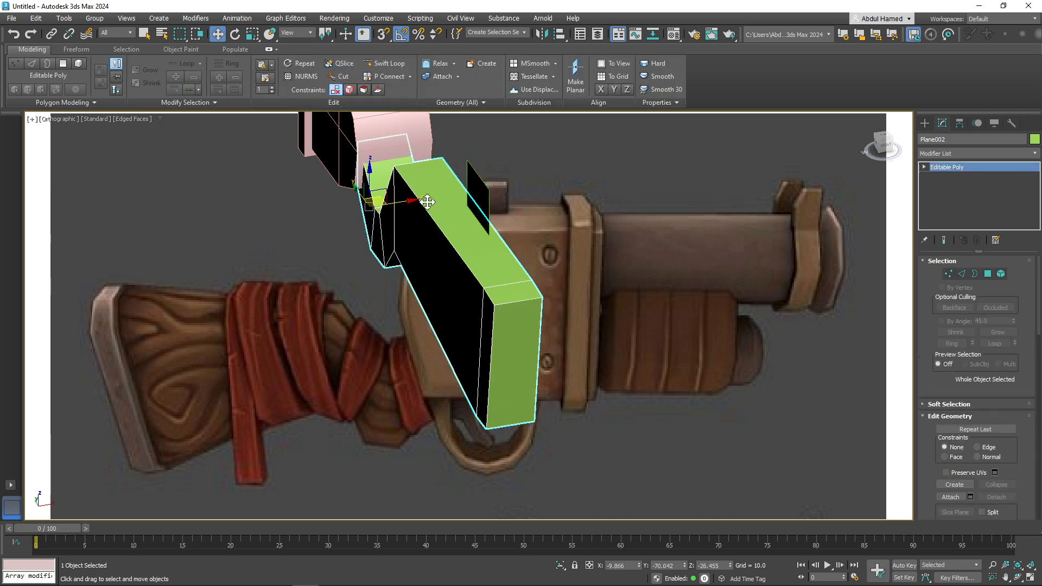
pyautogui.moveTo(414, 199); pyautogui.dragTo(419, 202)
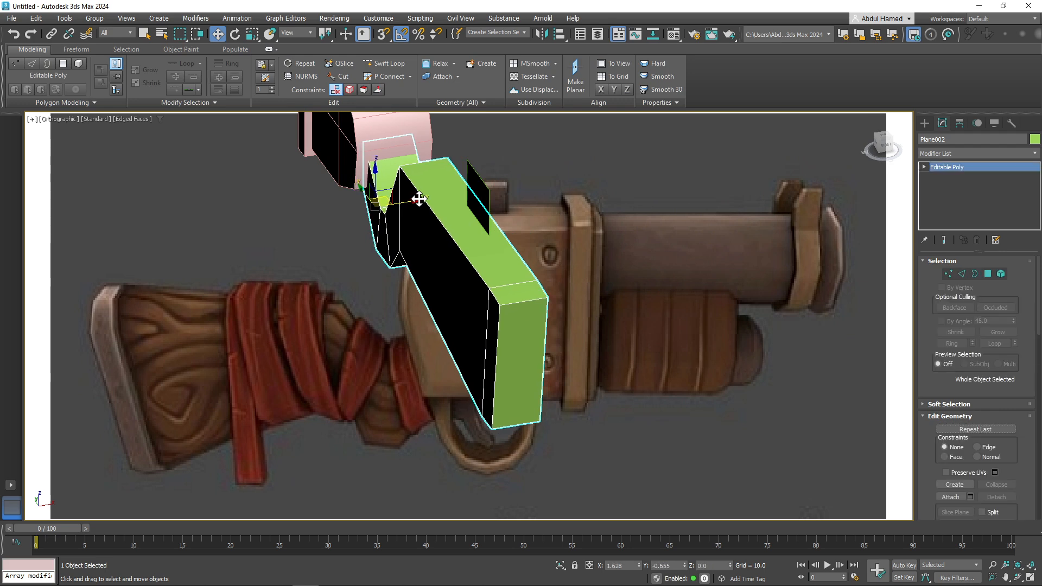
pyautogui.press('l')
pyautogui.scroll(-4, 470, 285)
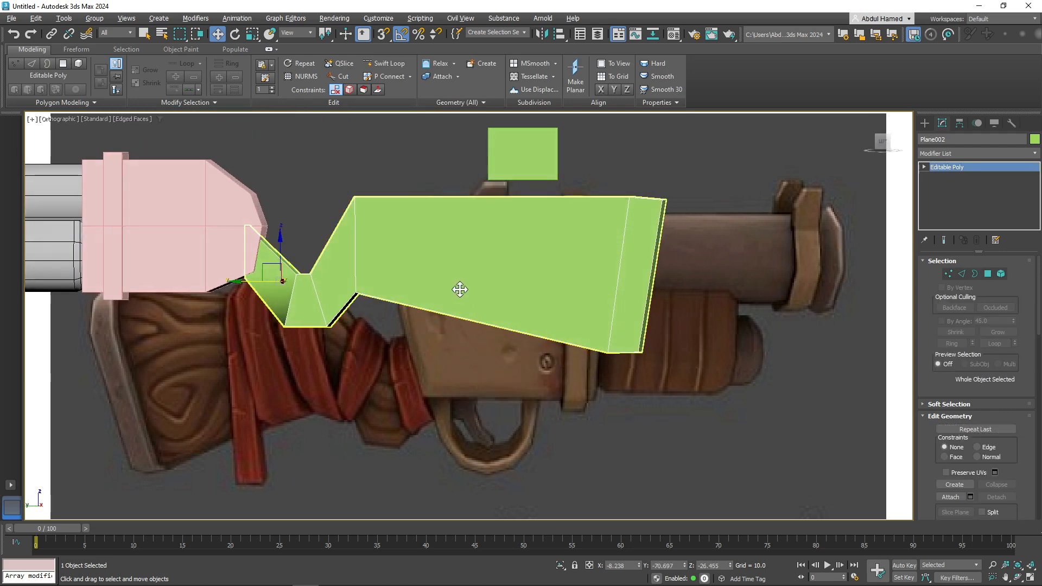
pyautogui.keyDown('alt'); pyautogui.moveTo(503, 309); pyautogui.dragTo(500, 304, button='middle'); pyautogui.keyUp('alt')
pyautogui.moveTo(436, 316); pyautogui.dragTo(449, 324, button='middle')
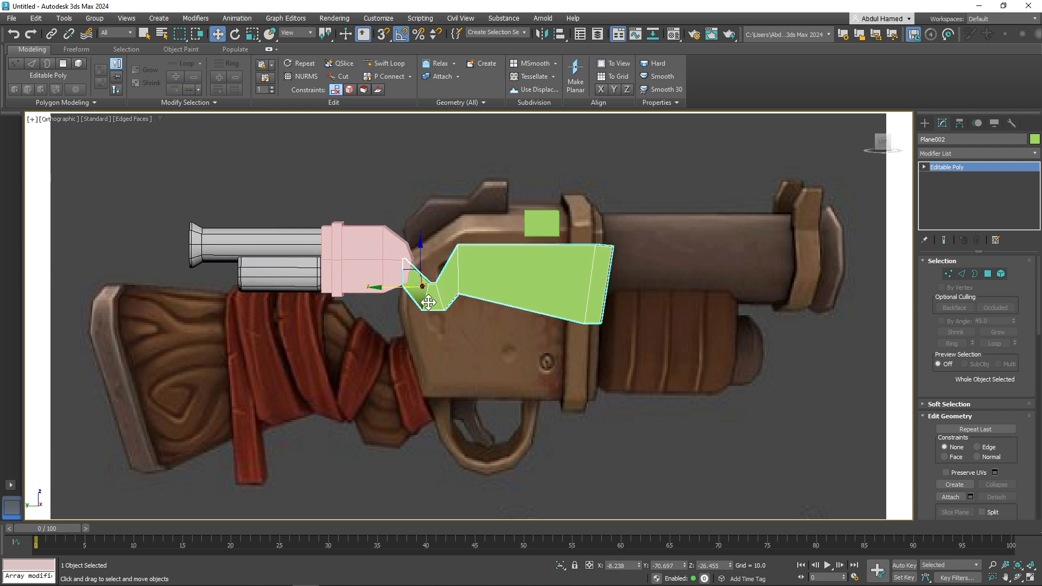
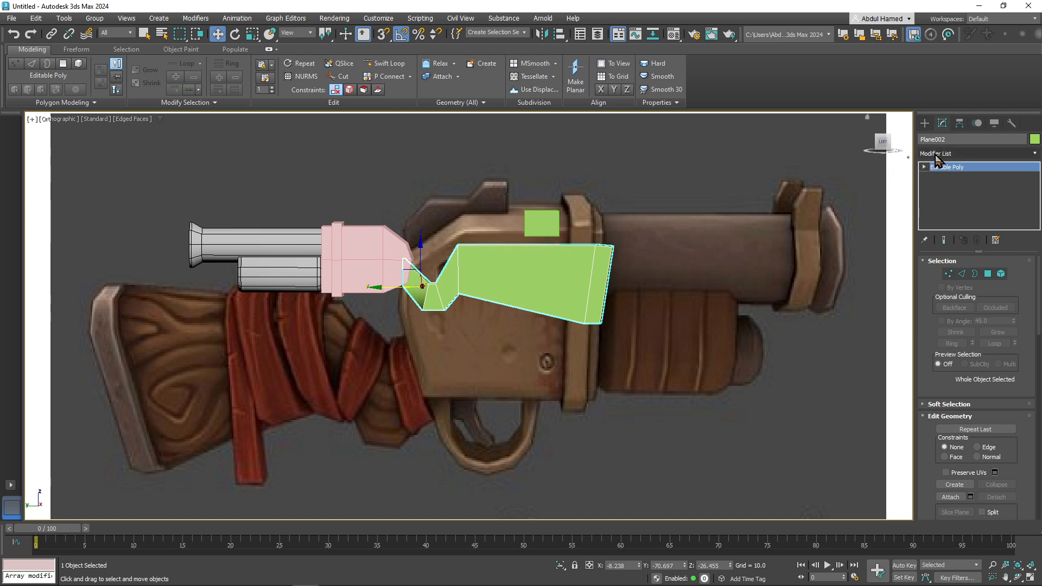
# - Apply an FFD 2x2x2 modifier to the stock and move its rear control points about 22.5 units toward the receiver
pyautogui.click(935, 154)
pyautogui.write('f')
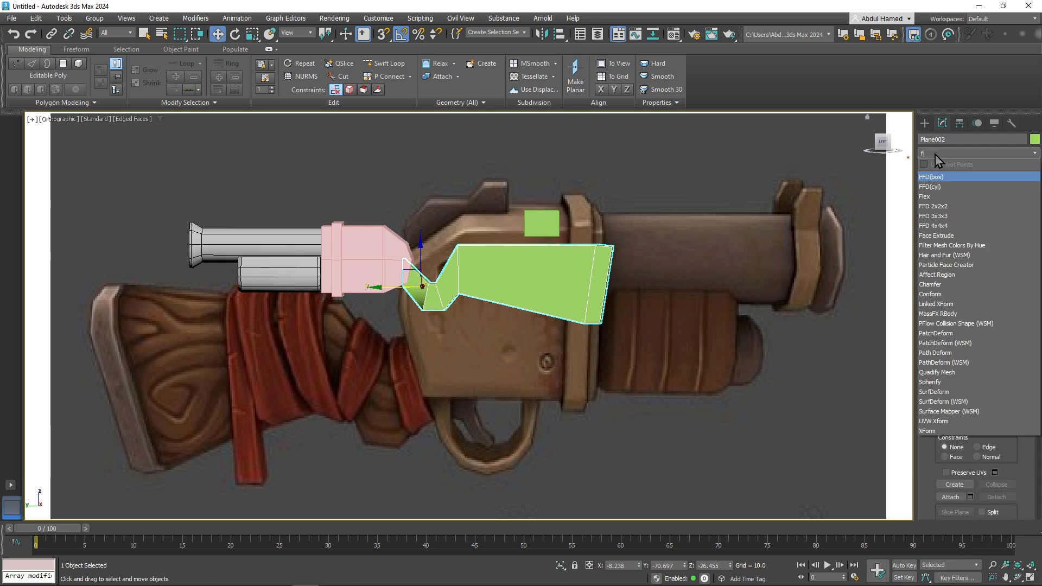
pyautogui.write('fd')
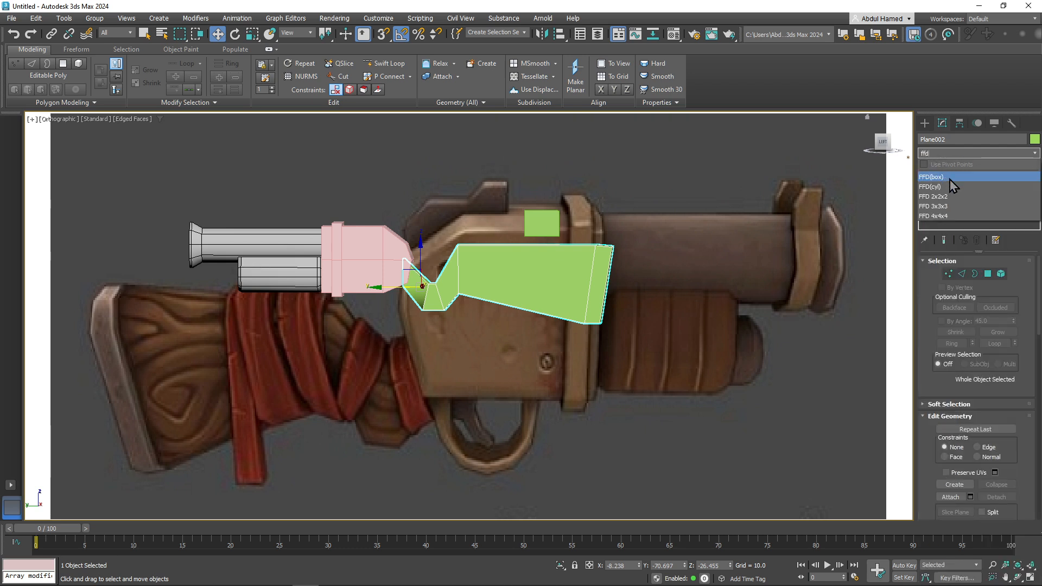
pyautogui.click(956, 199)
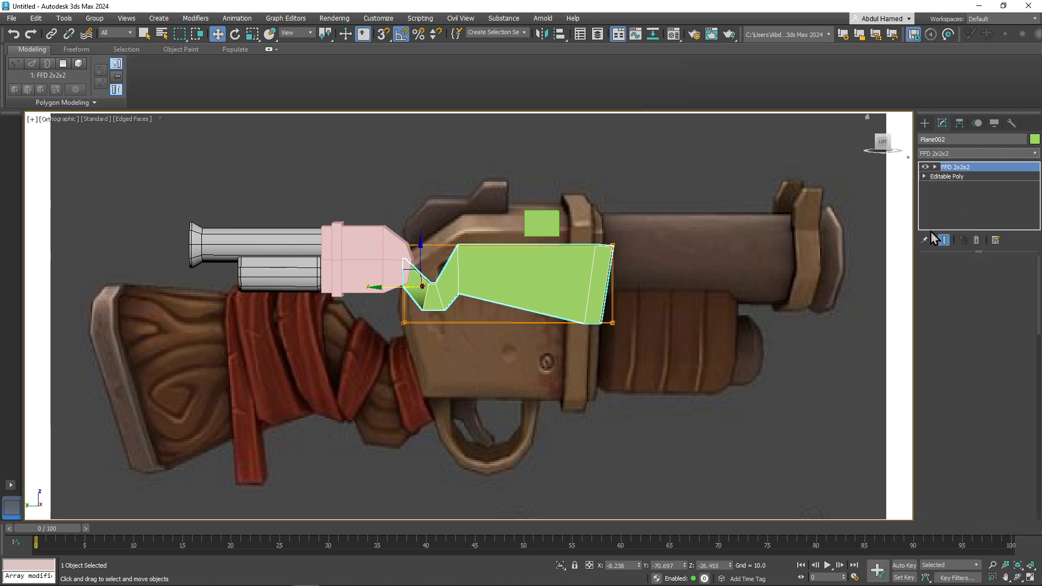
pyautogui.click(934, 167)
pyautogui.click(963, 177)
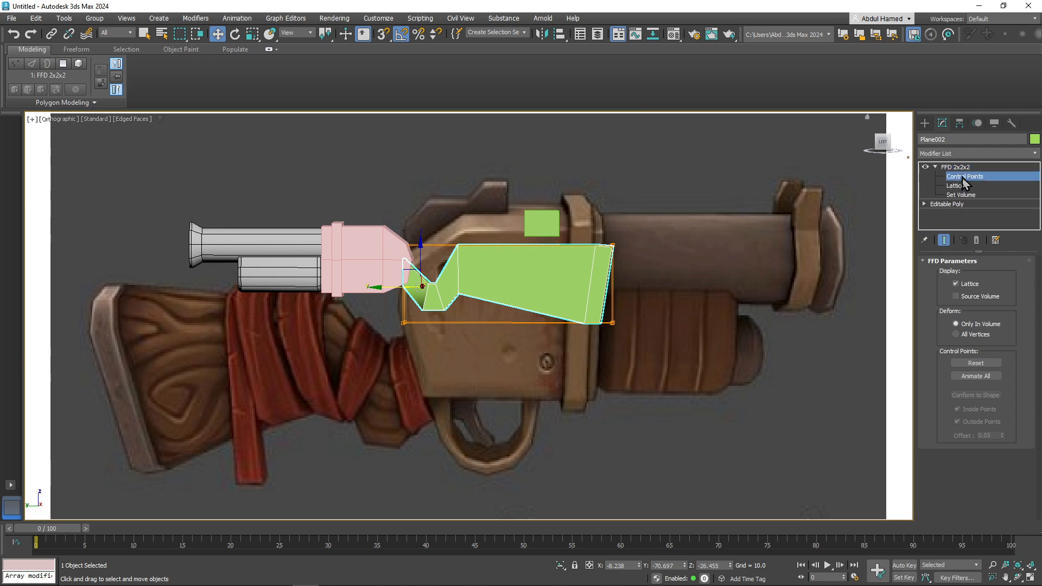
pyautogui.moveTo(587, 351); pyautogui.dragTo(588, 350)
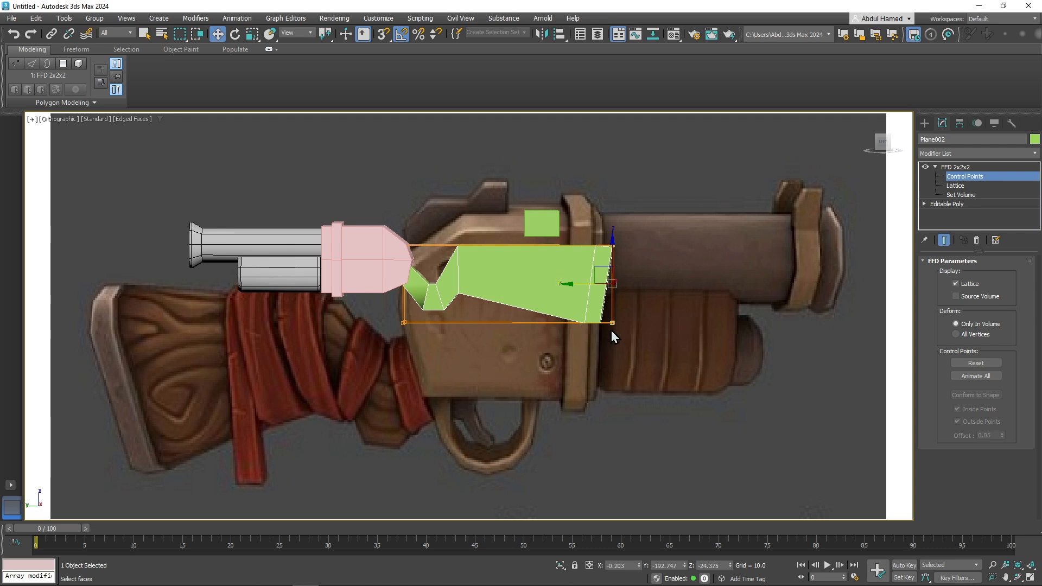
pyautogui.moveTo(570, 284); pyautogui.dragTo(536, 283)
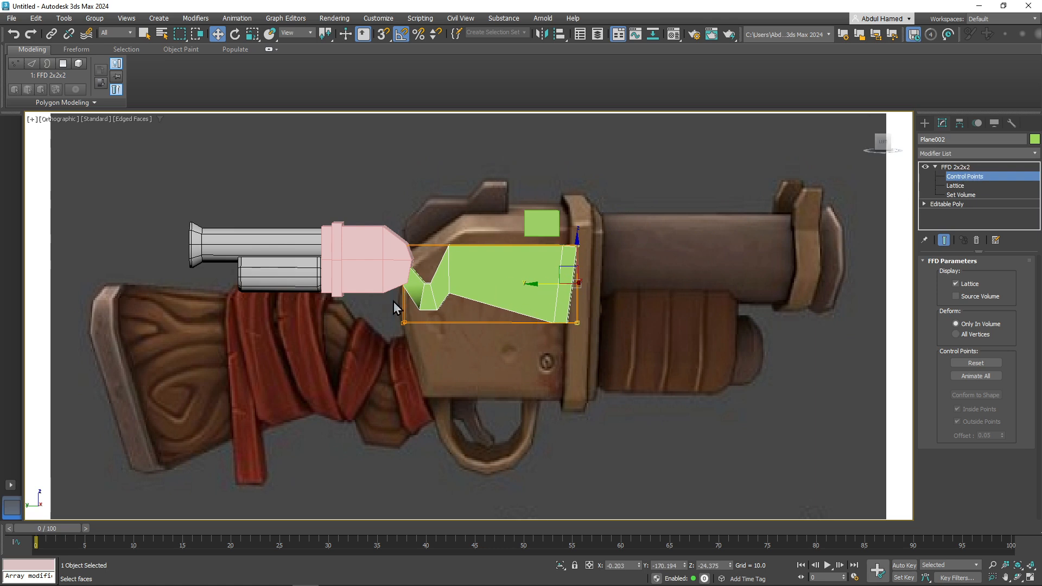
# - Move the lattice's lower rear control points slightly down and outward, and lower its bottom front control points about 3 units
pyautogui.moveTo(488, 305); pyautogui.dragTo(482, 283, button='middle')
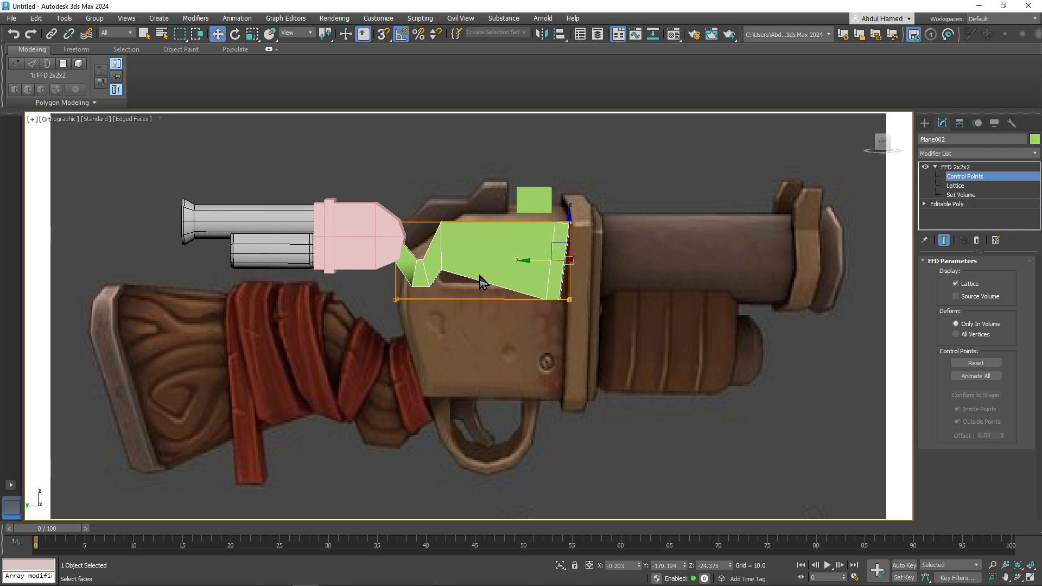
pyautogui.scroll(3, 482, 284)
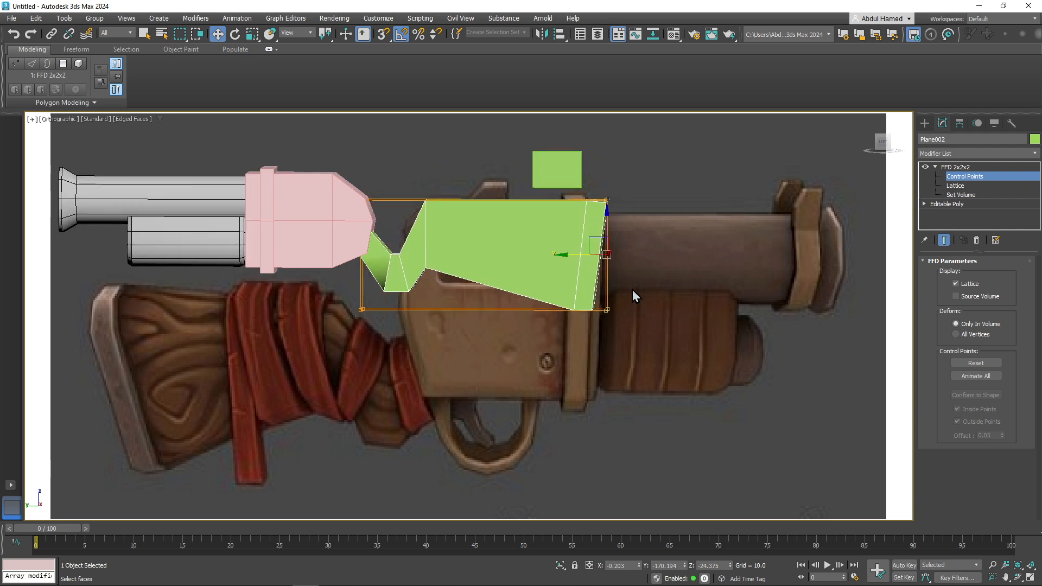
pyautogui.moveTo(633, 294); pyautogui.dragTo(576, 343)
pyautogui.moveTo(592, 292); pyautogui.dragTo(601, 296)
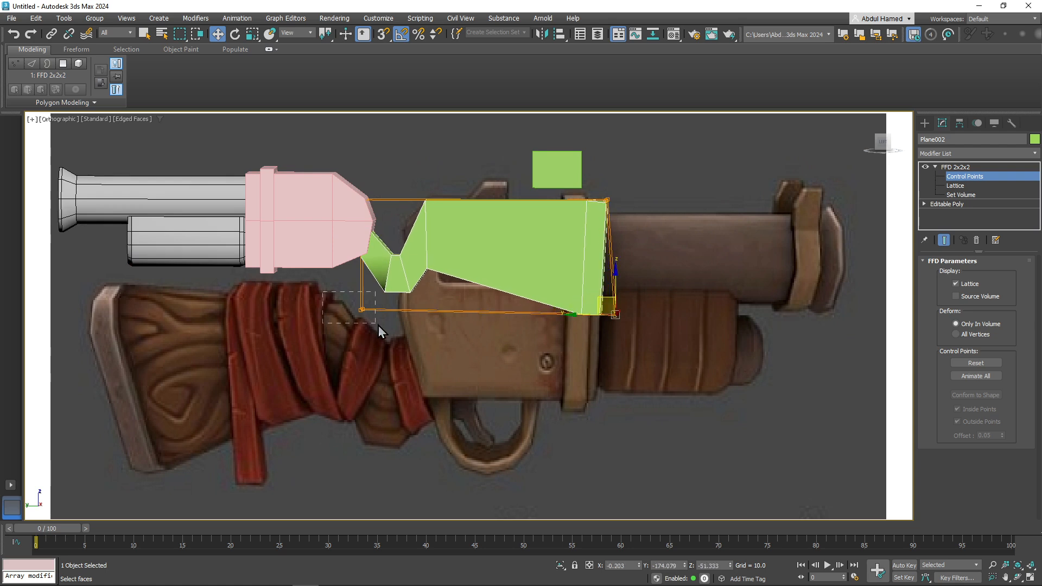
pyautogui.moveTo(379, 328); pyautogui.dragTo(378, 327)
pyautogui.moveTo(361, 283); pyautogui.dragTo(362, 277)
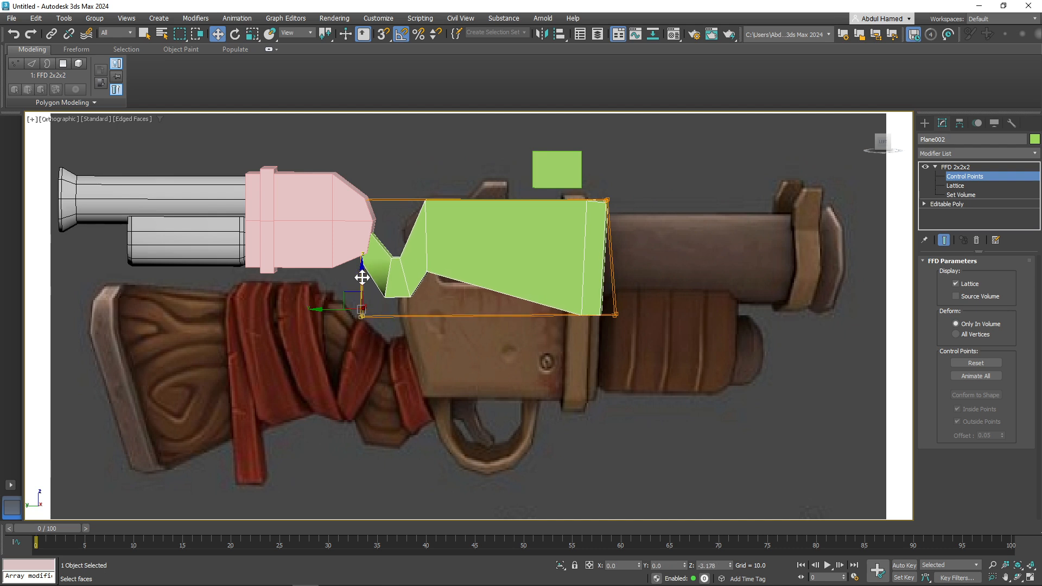
# - Move the lattice's lower receiver-side control points about 5.6 units toward the receiver, and lower all its top control points about 2.5 units
pyautogui.moveTo(337, 313)
pyautogui.mouseDown()
pyautogui.moveTo(309, 314)
pyautogui.moveTo(318, 316)
pyautogui.mouseUp()
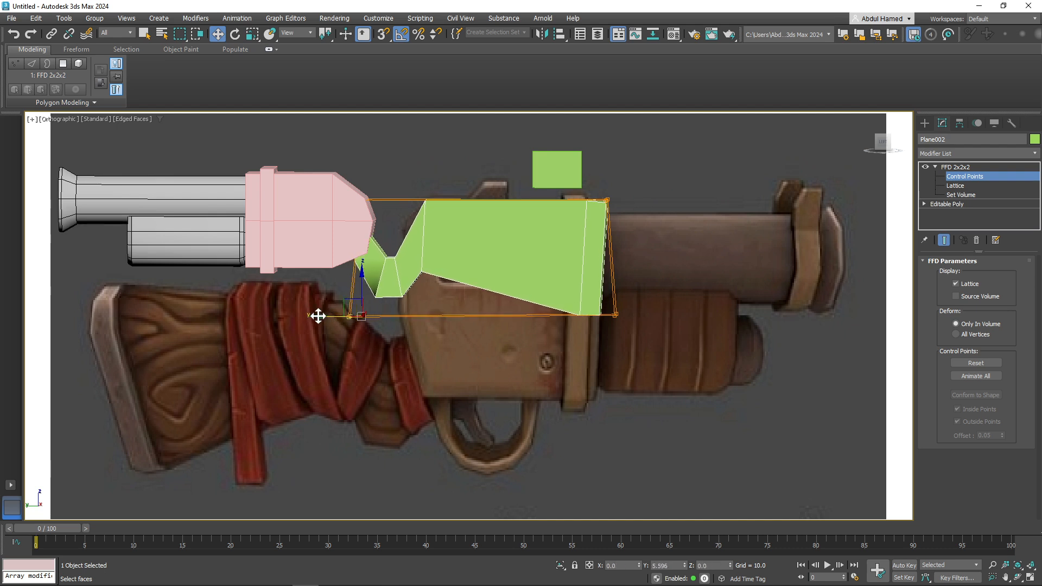
pyautogui.moveTo(626, 190); pyautogui.dragTo(594, 222)
pyautogui.moveTo(604, 177); pyautogui.dragTo(606, 173)
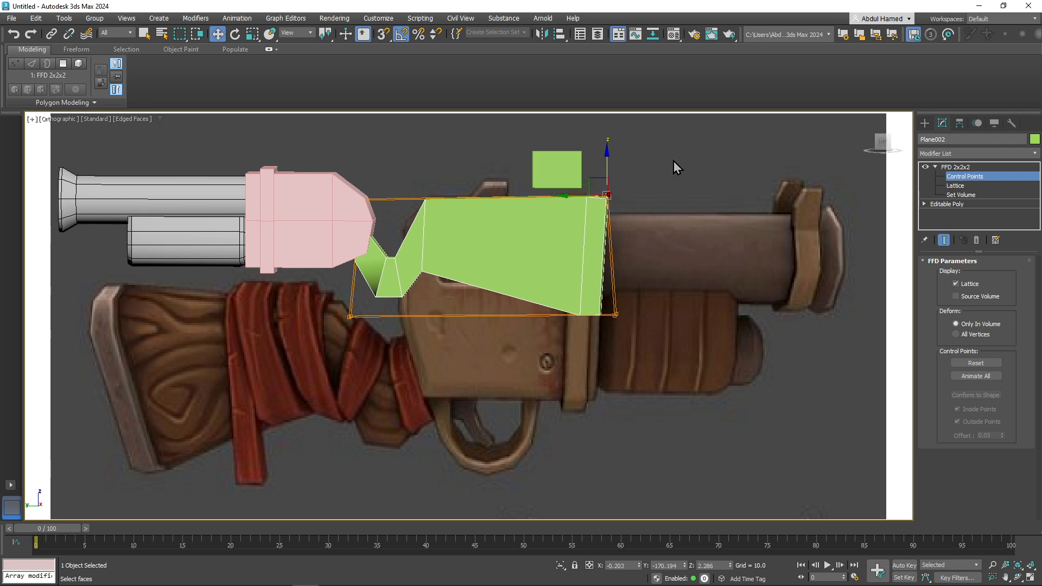
pyautogui.moveTo(675, 163); pyautogui.dragTo(288, 213)
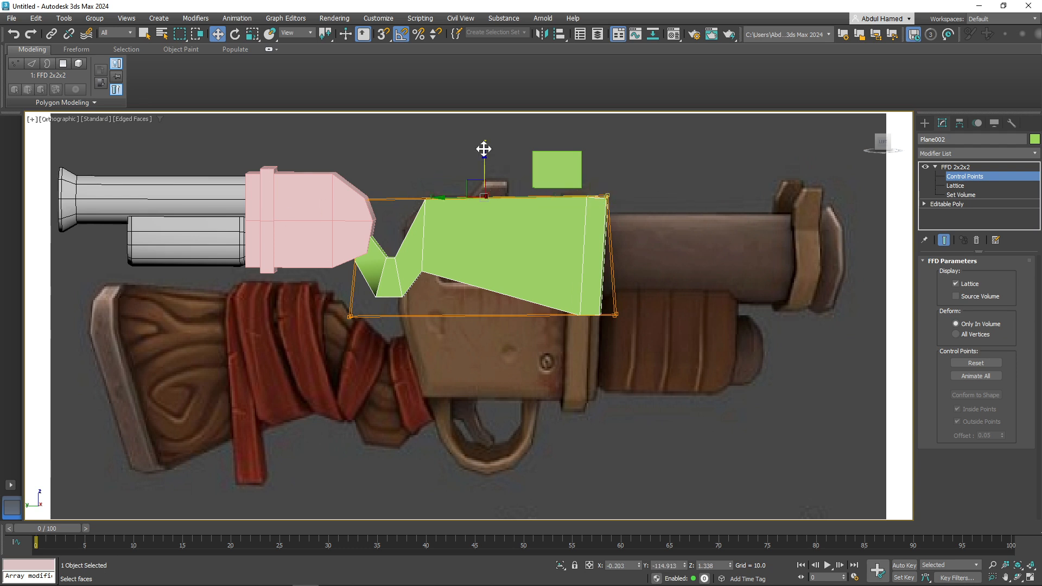
pyautogui.moveTo(483, 149); pyautogui.dragTo(482, 155)
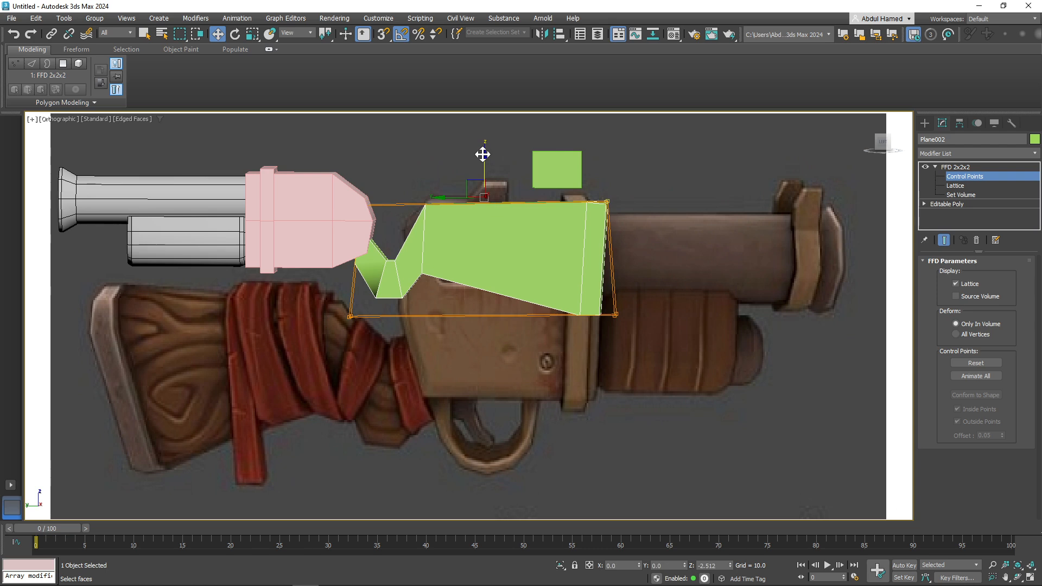
# - Lower the lattice's bottom butt-end control points about 11.25 units, and collapse the stock's whole modifier stack
pyautogui.moveTo(606, 337); pyautogui.dragTo(605, 335)
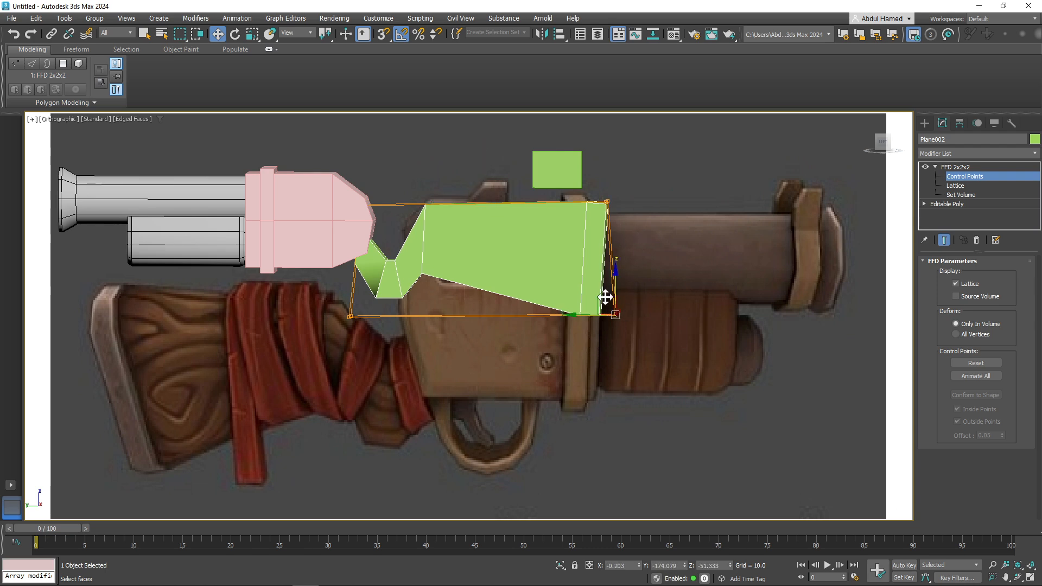
pyautogui.moveTo(615, 280); pyautogui.dragTo(614, 305)
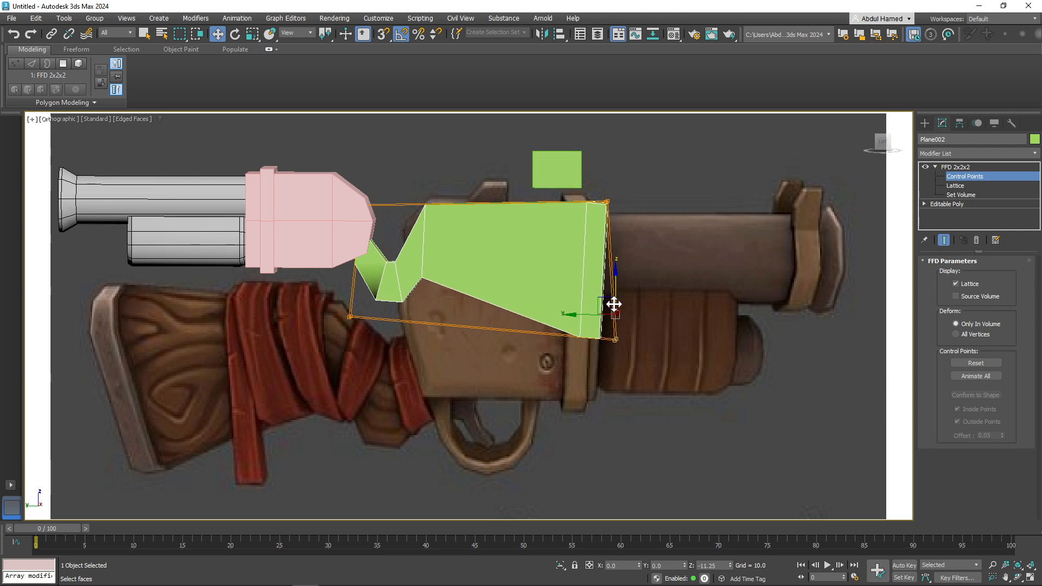
pyautogui.keyDown('alt'); pyautogui.moveTo(649, 283); pyautogui.dragTo(619, 295, button='middle'); pyautogui.keyUp('alt')
pyautogui.click(976, 167)
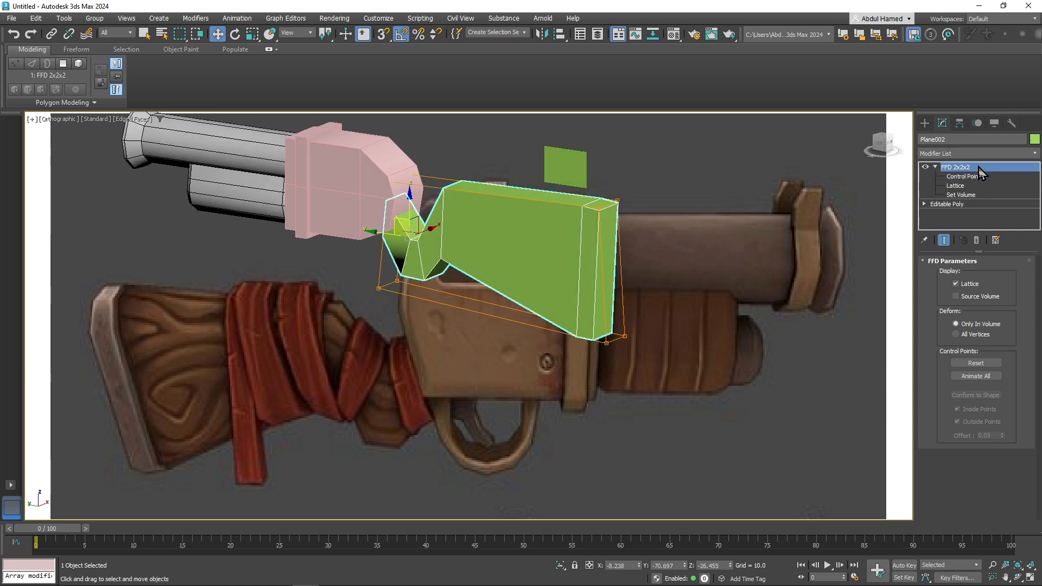
pyautogui.rightClick(976, 167)
pyautogui.click(944, 274)
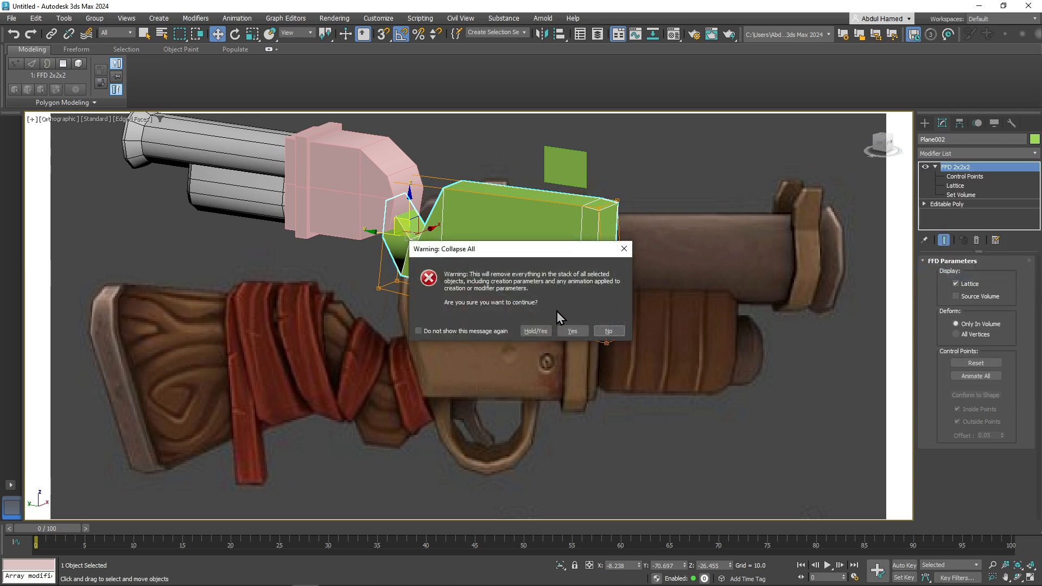
pyautogui.click(572, 331)
# - Extrude the band of four polygons around the stock's butt end by Local Normal, with a height of 3.154 and a bias of 0.65
pyautogui.moveTo(561, 290); pyautogui.dragTo(474, 298, button='middle')
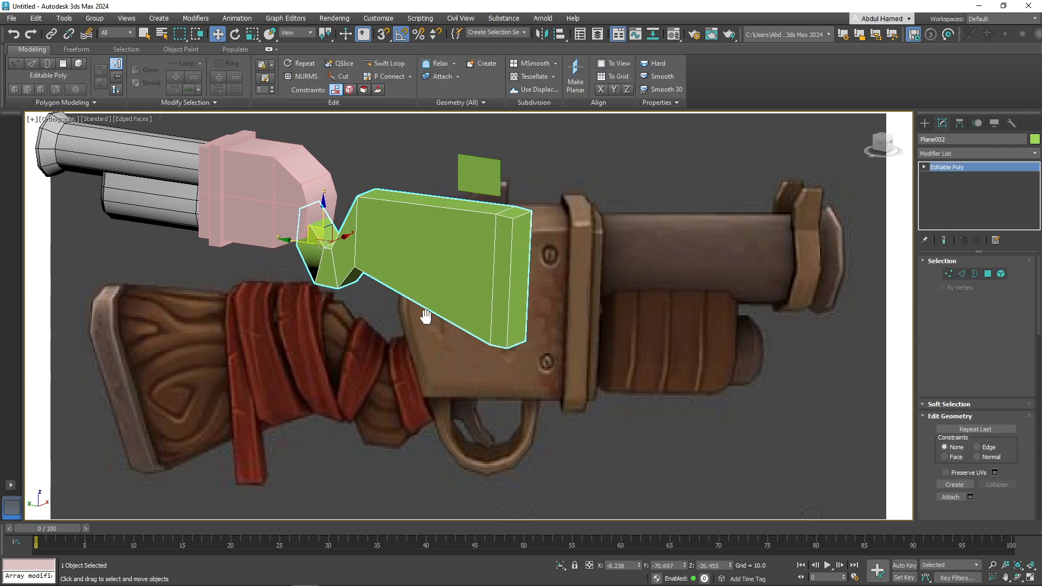
pyautogui.keyDown('alt'); pyautogui.moveTo(502, 246); pyautogui.dragTo(534, 199, button='middle'); pyautogui.keyUp('alt')
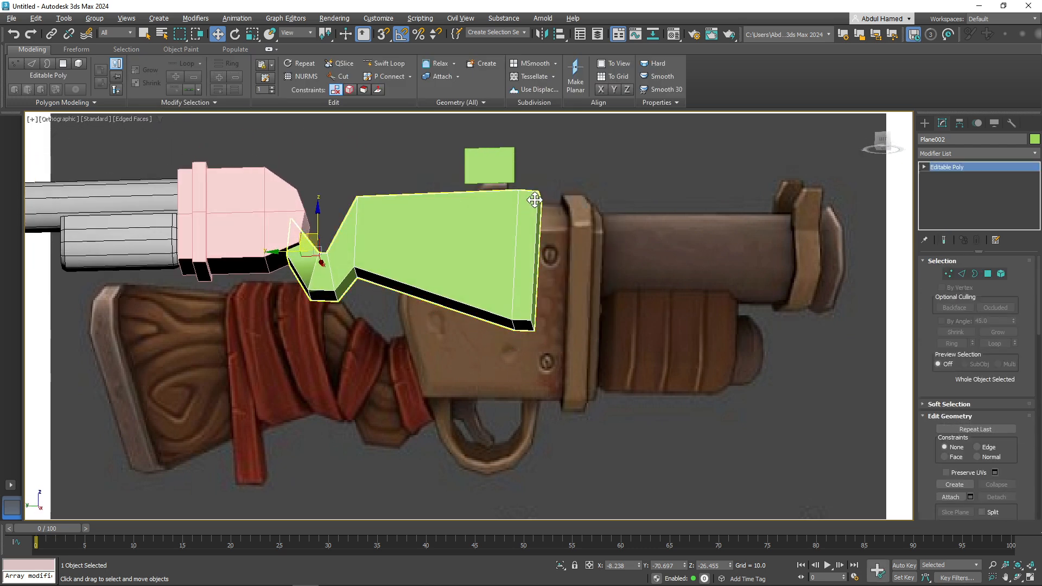
pyautogui.click(924, 168)
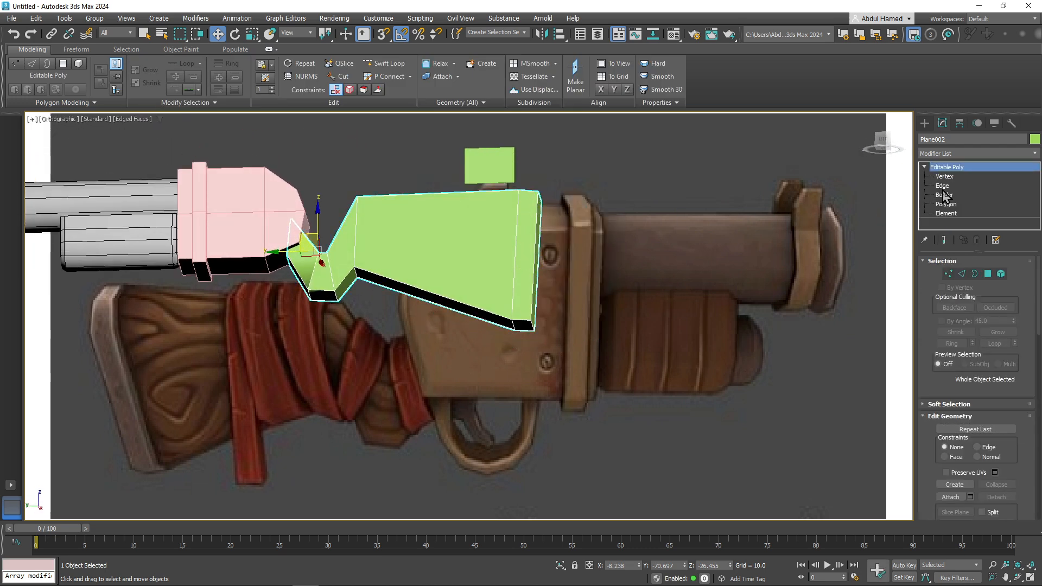
pyautogui.click(942, 186)
pyautogui.click(518, 282)
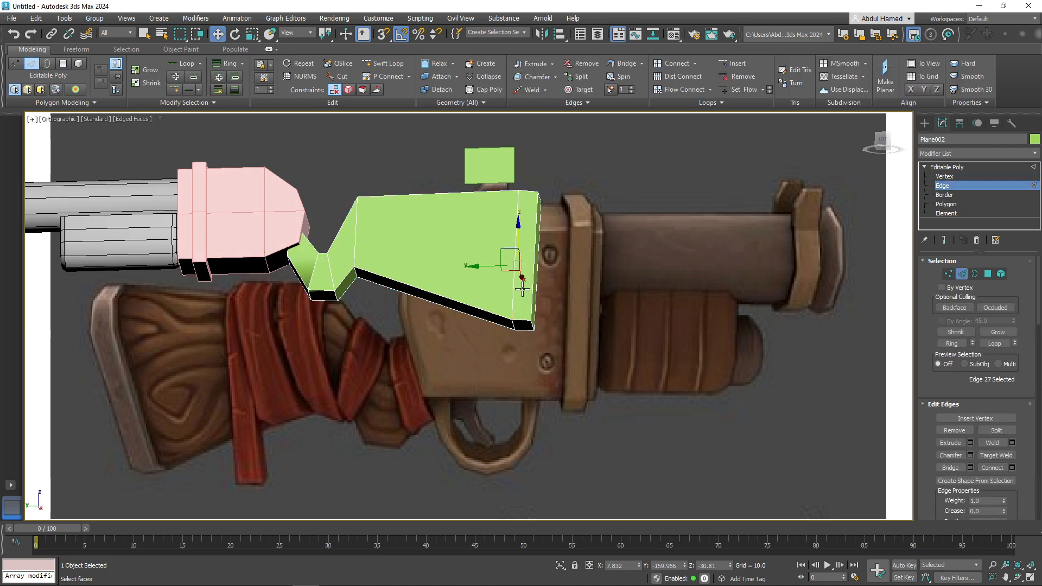
pyautogui.click(944, 204)
pyautogui.click(519, 325)
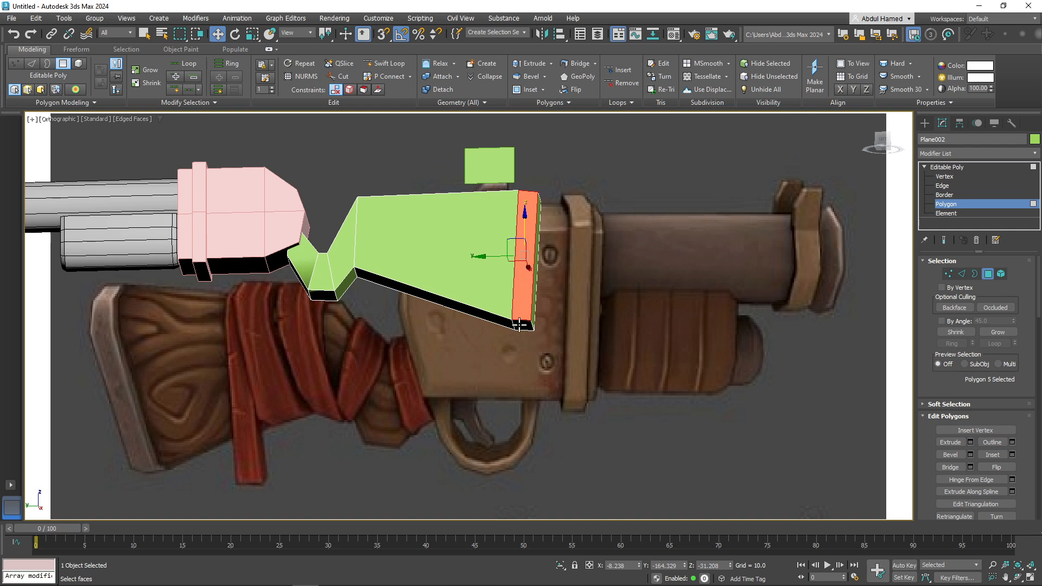
pyautogui.keyDown('shift'); pyautogui.click(519, 324); pyautogui.keyUp('shift')
pyautogui.keyDown('alt'); pyautogui.moveTo(660, 247); pyautogui.dragTo(692, 271, button='middle'); pyautogui.keyUp('alt')
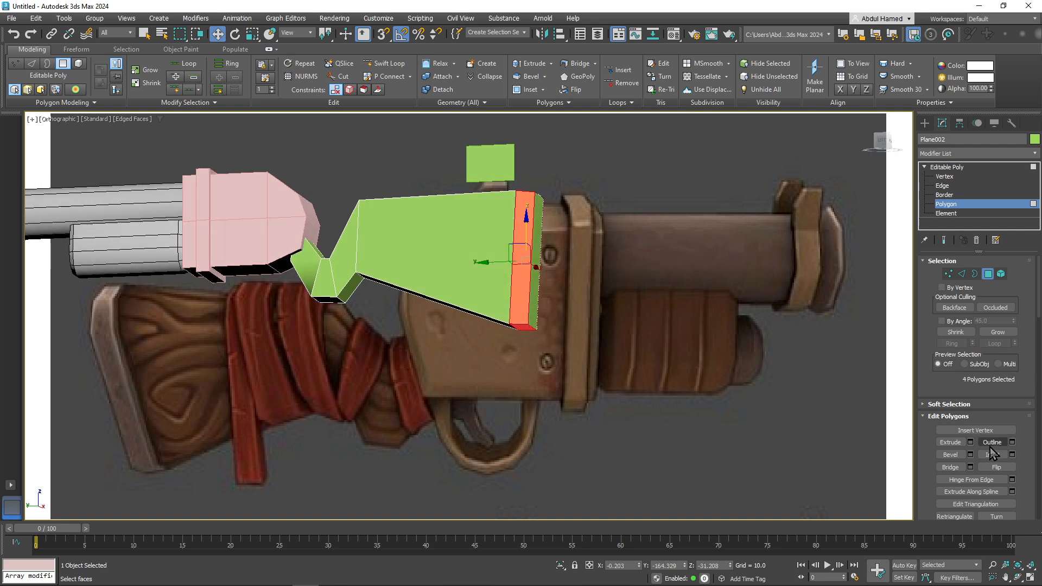
pyautogui.click(970, 442)
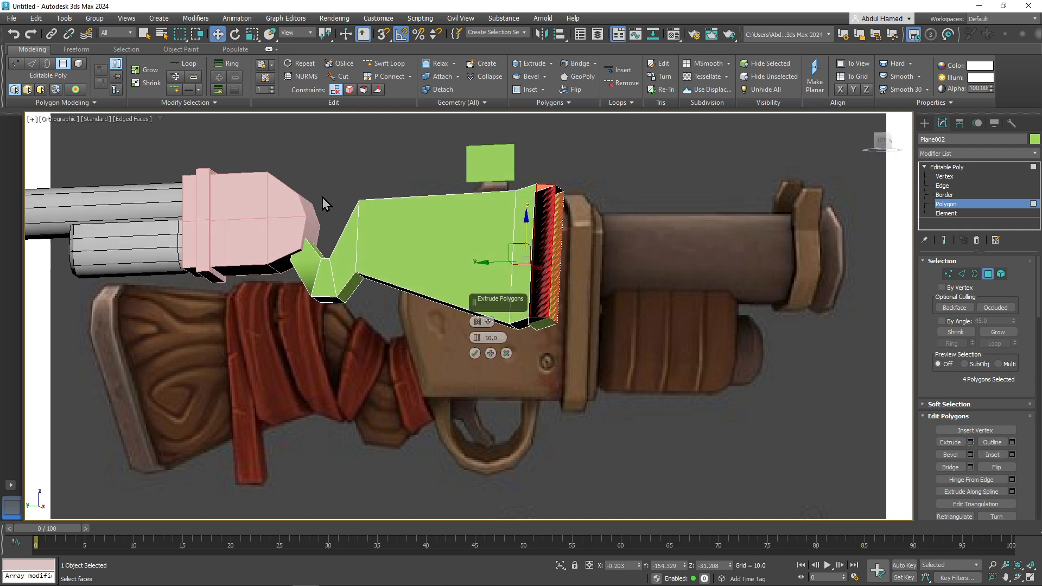
pyautogui.click(488, 322)
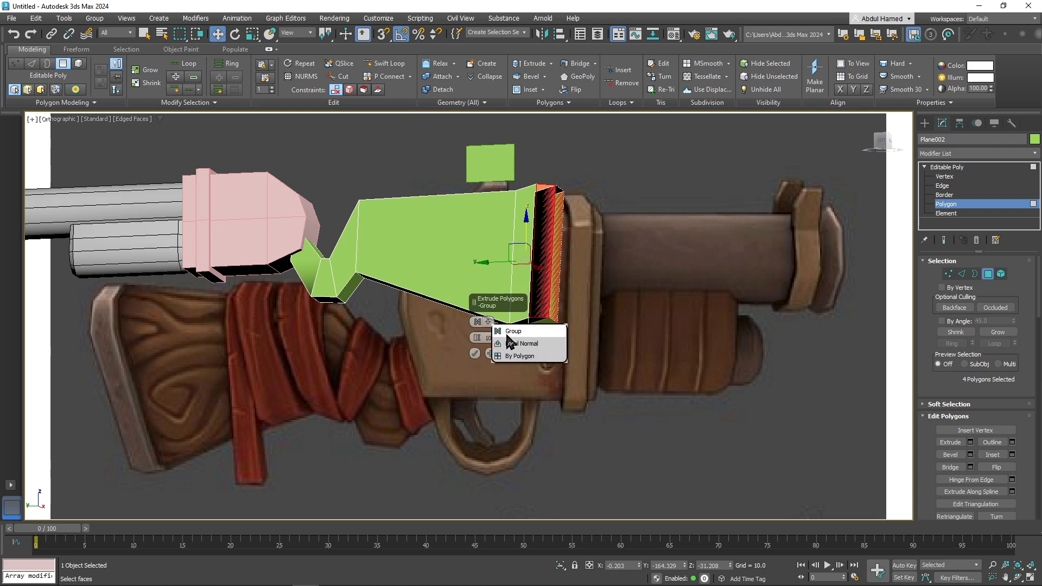
pyautogui.click(519, 343)
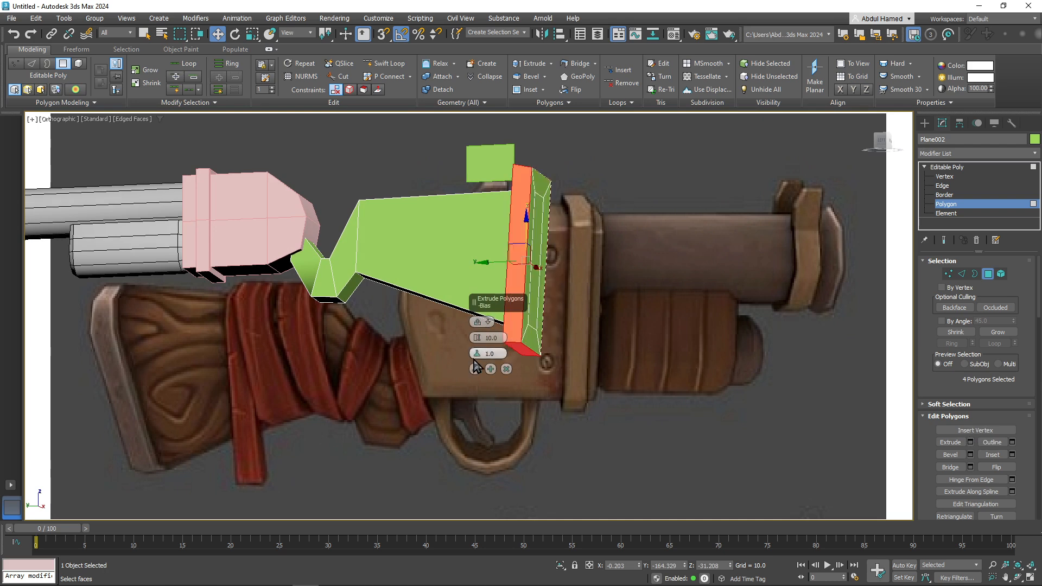
pyautogui.moveTo(478, 355)
pyautogui.mouseDown()
pyautogui.moveTo(482, 375)
pyautogui.moveTo(478, 345)
pyautogui.moveTo(477, 355)
pyautogui.mouseUp()
pyautogui.keyDown('alt'); pyautogui.moveTo(477, 358); pyautogui.dragTo(514, 311, button='middle'); pyautogui.keyUp('alt')
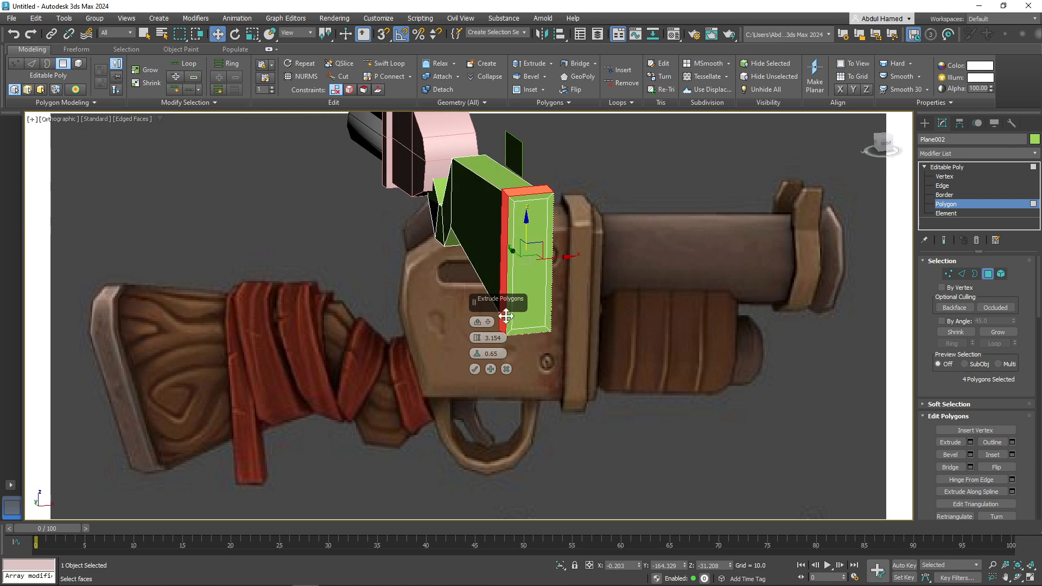
pyautogui.click(474, 369)
pyautogui.moveTo(624, 225); pyautogui.dragTo(586, 308, button='middle')
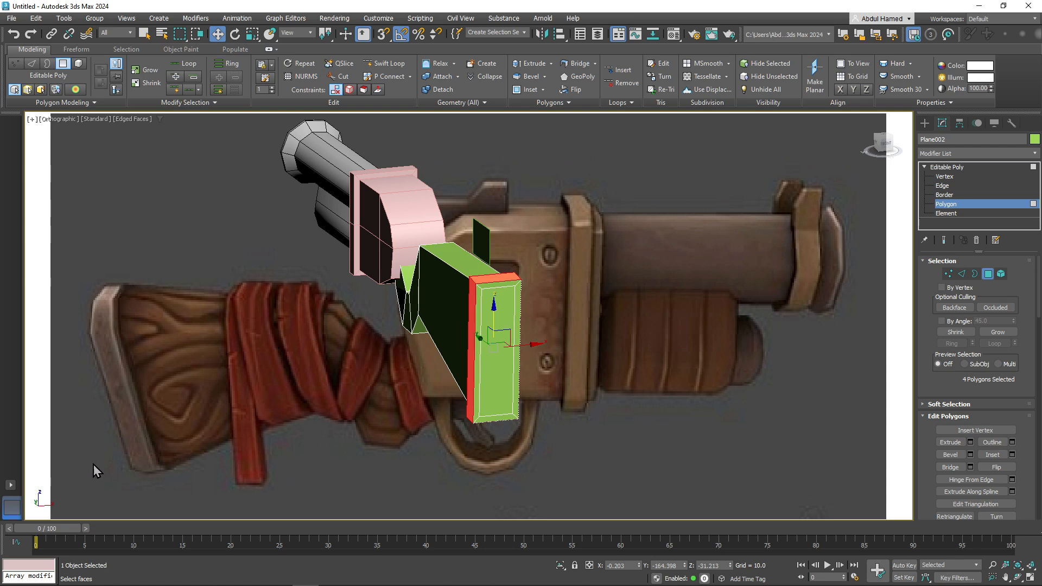
pyautogui.keyDown('alt'); pyautogui.moveTo(447, 320); pyautogui.dragTo(600, 301, button='middle'); pyautogui.keyUp('alt')
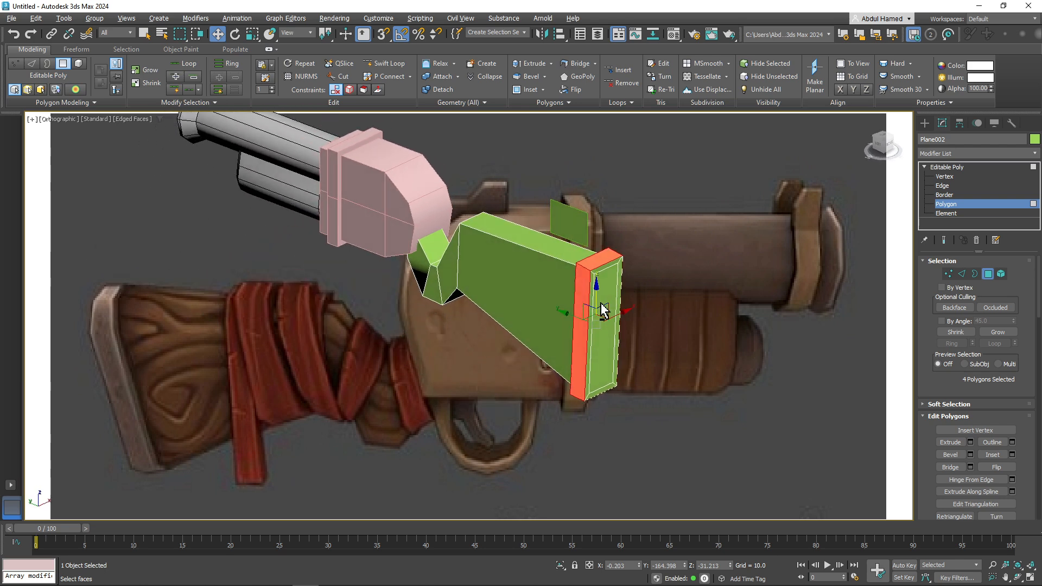
pyautogui.click(951, 186)
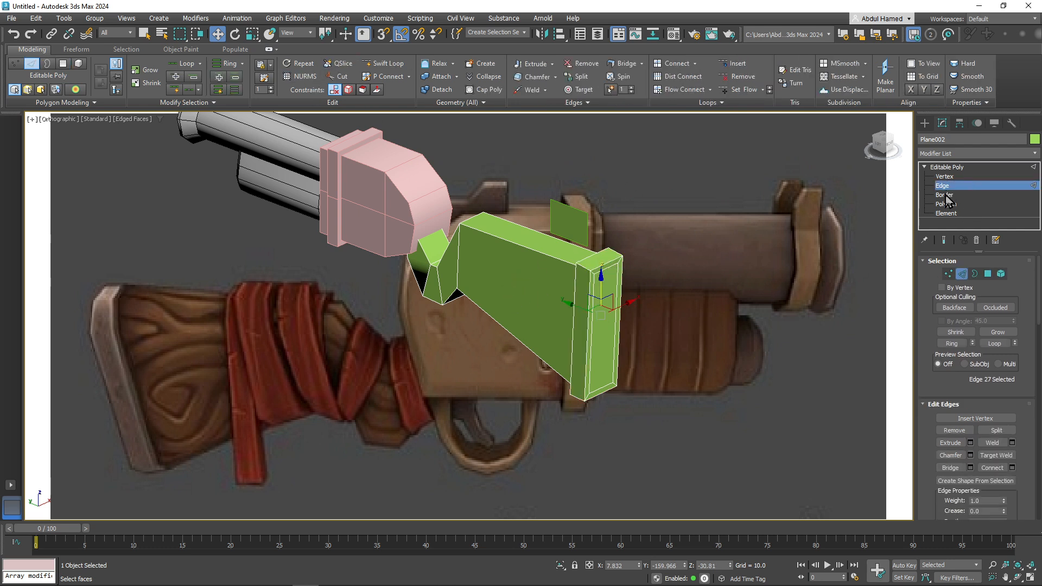
pyautogui.click(603, 259)
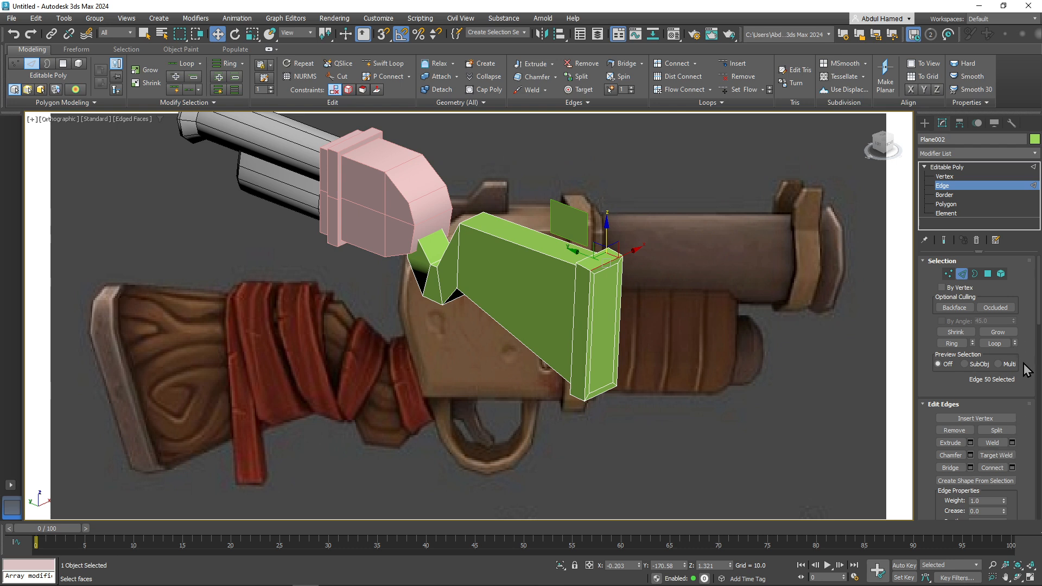
pyautogui.scroll(-2, 1024, 367)
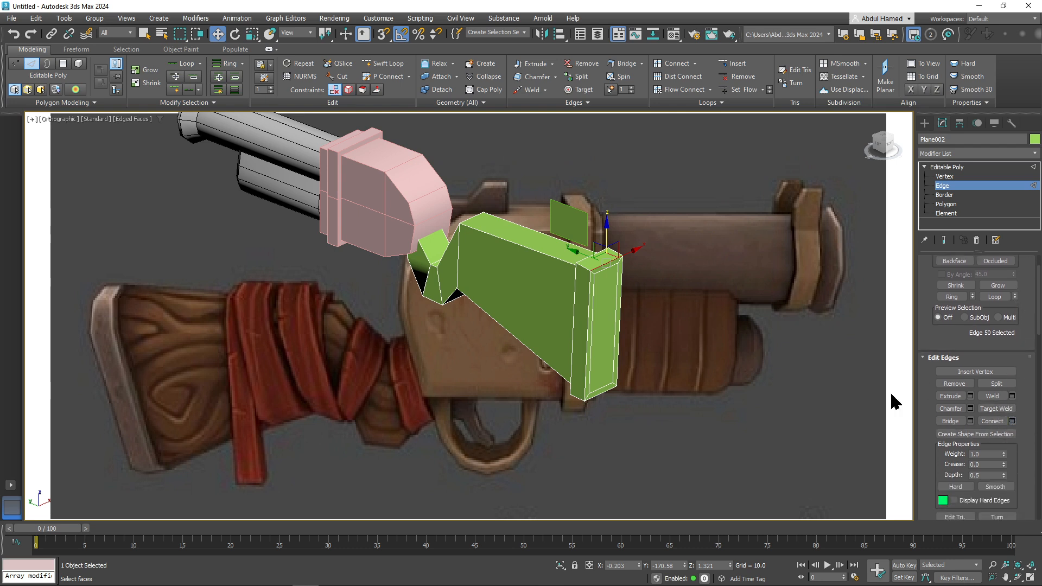
pyautogui.hotkey('ctrl', 'shift', 'e')
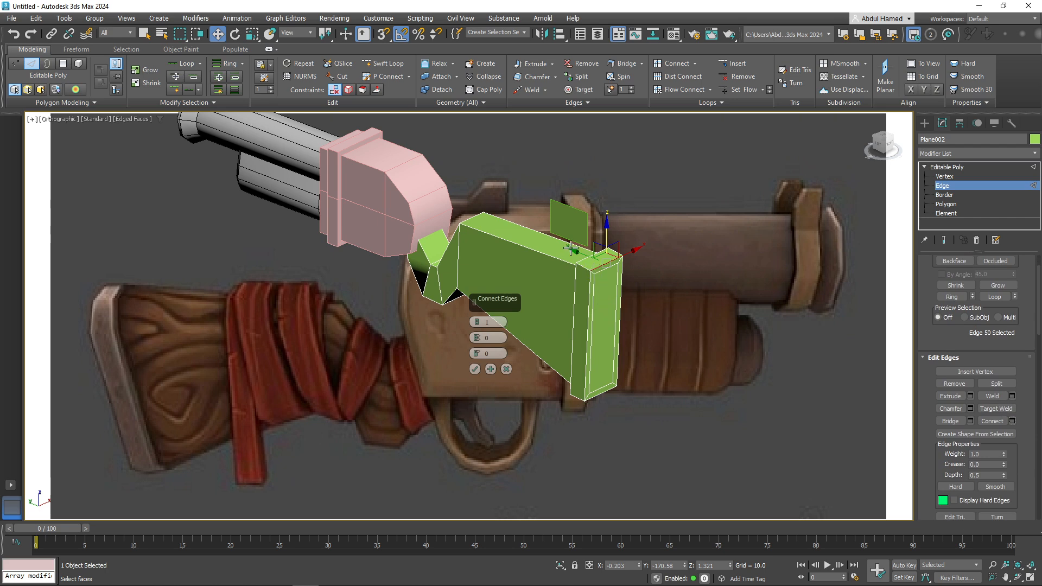
pyautogui.click(950, 298)
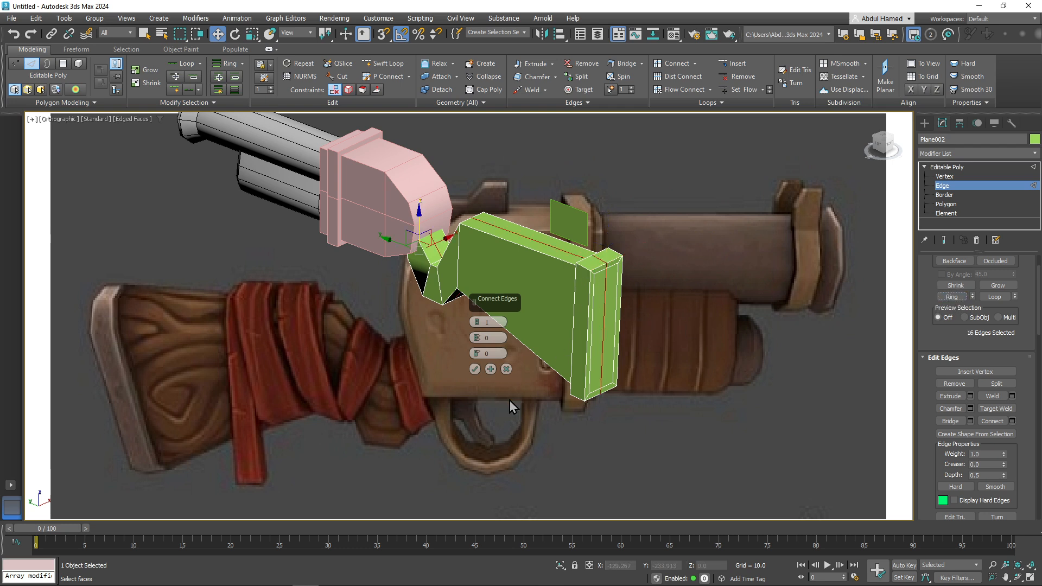
pyautogui.click(506, 369)
pyautogui.click(724, 321)
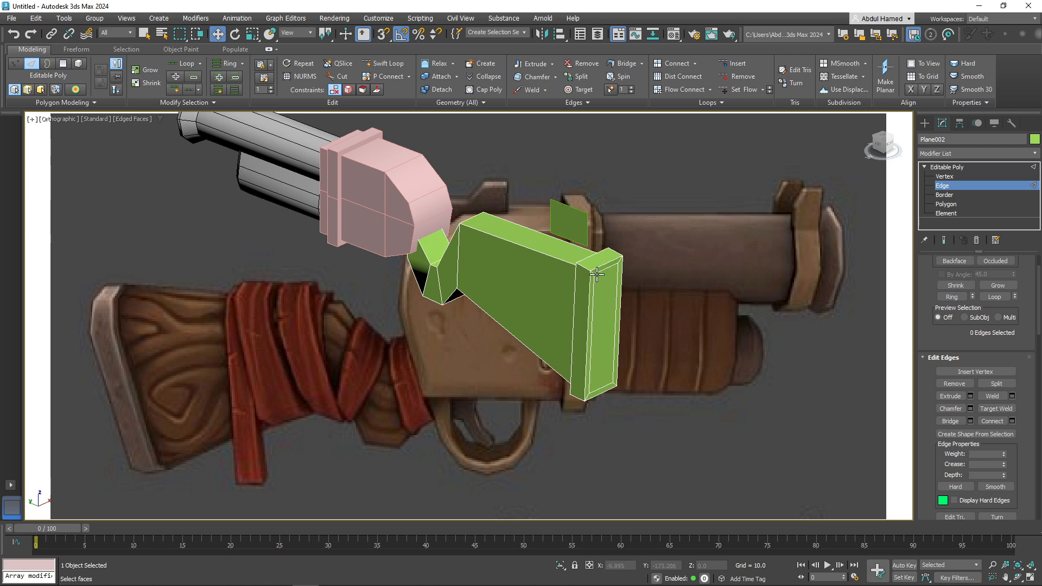
# - Try connecting the ring of edges across the stock's thickness with two segments and a pinch of 1
pyautogui.click(602, 259)
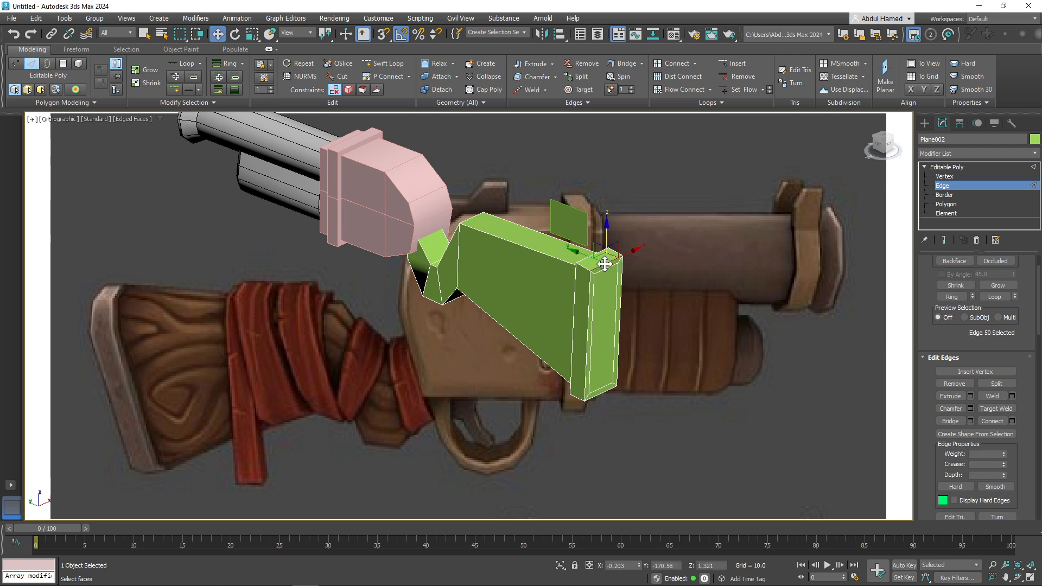
pyautogui.click(967, 296)
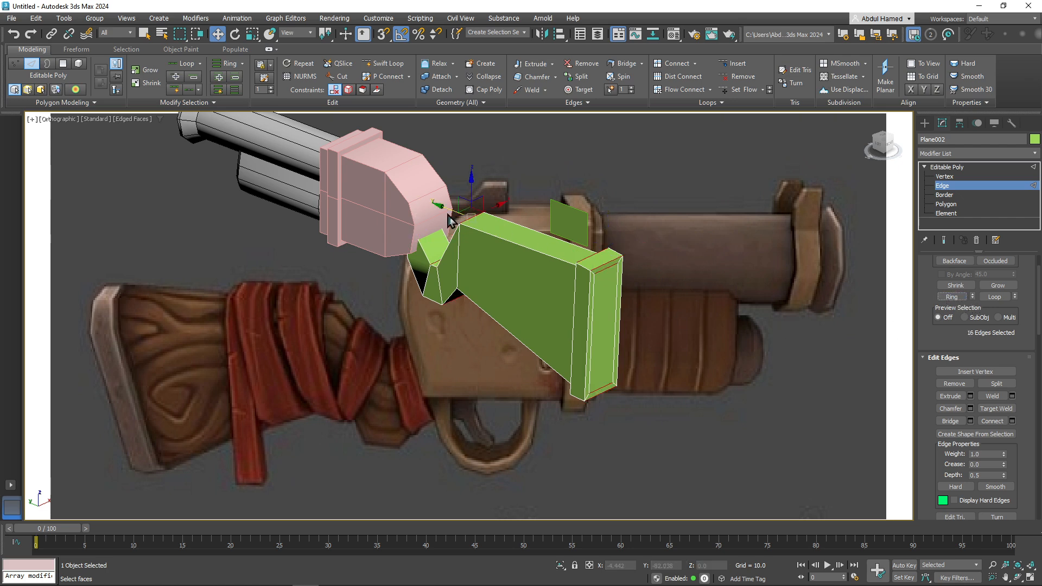
pyautogui.keyDown('alt'); pyautogui.moveTo(418, 363); pyautogui.dragTo(640, 304, button='middle'); pyautogui.keyUp('alt')
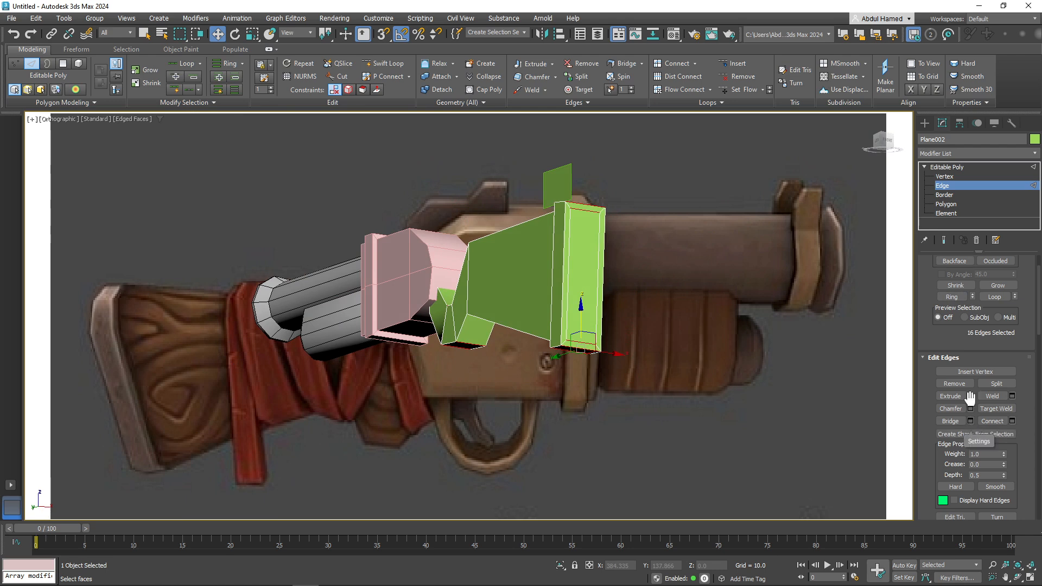
pyautogui.click(1012, 421)
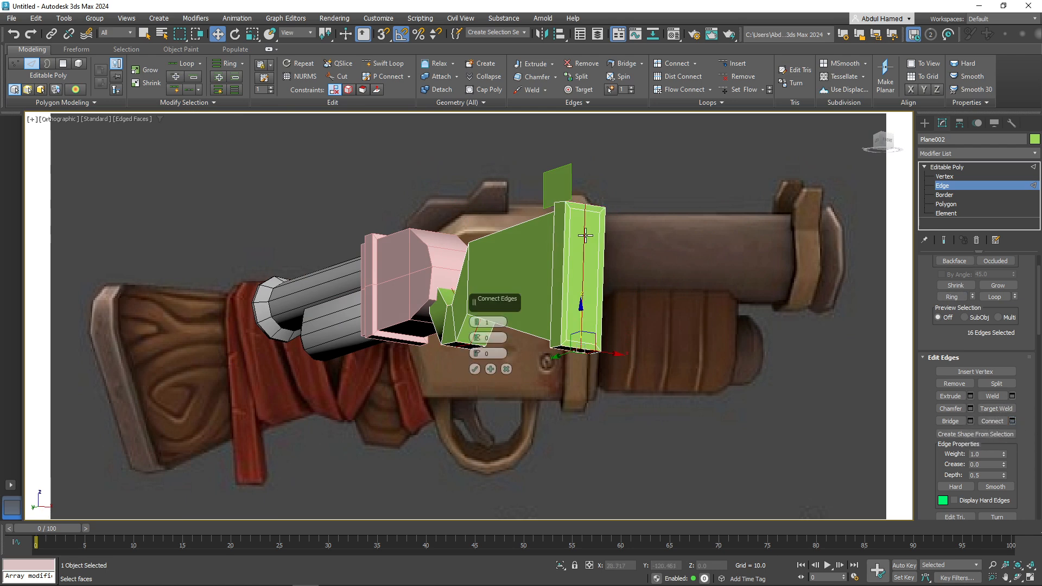
pyautogui.keyDown('alt'); pyautogui.moveTo(667, 229); pyautogui.dragTo(624, 255, button='middle'); pyautogui.keyUp('alt')
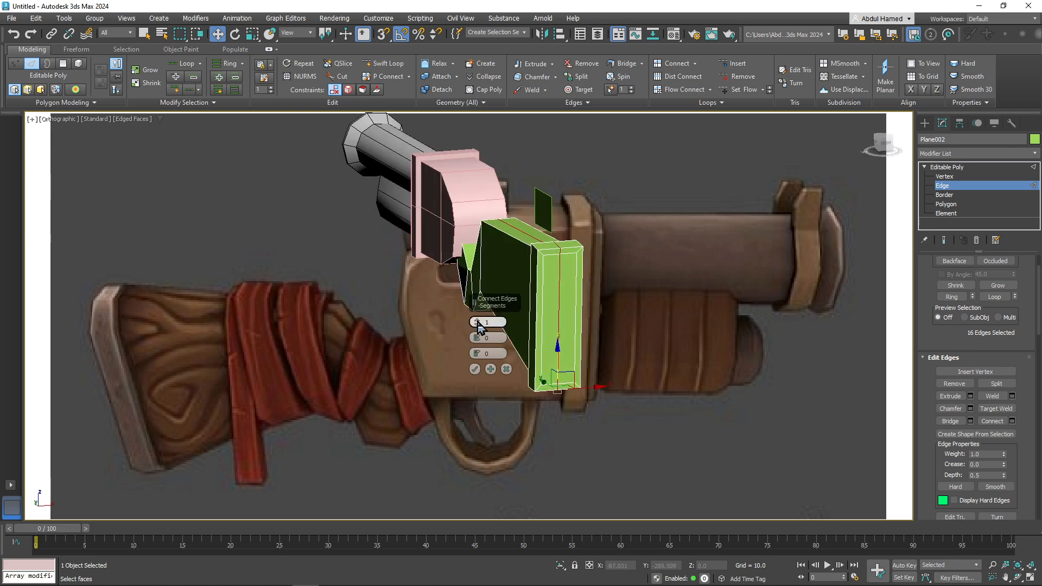
pyautogui.click(477, 322)
pyautogui.keyDown('alt'); pyautogui.moveTo(672, 320); pyautogui.dragTo(651, 324, button='middle'); pyautogui.keyUp('alt')
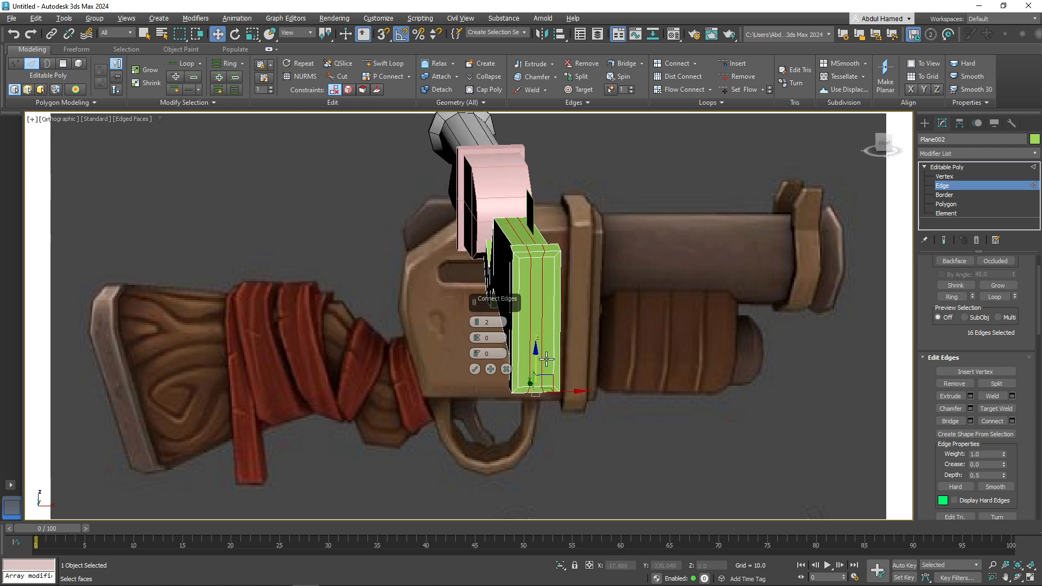
pyautogui.click(475, 368)
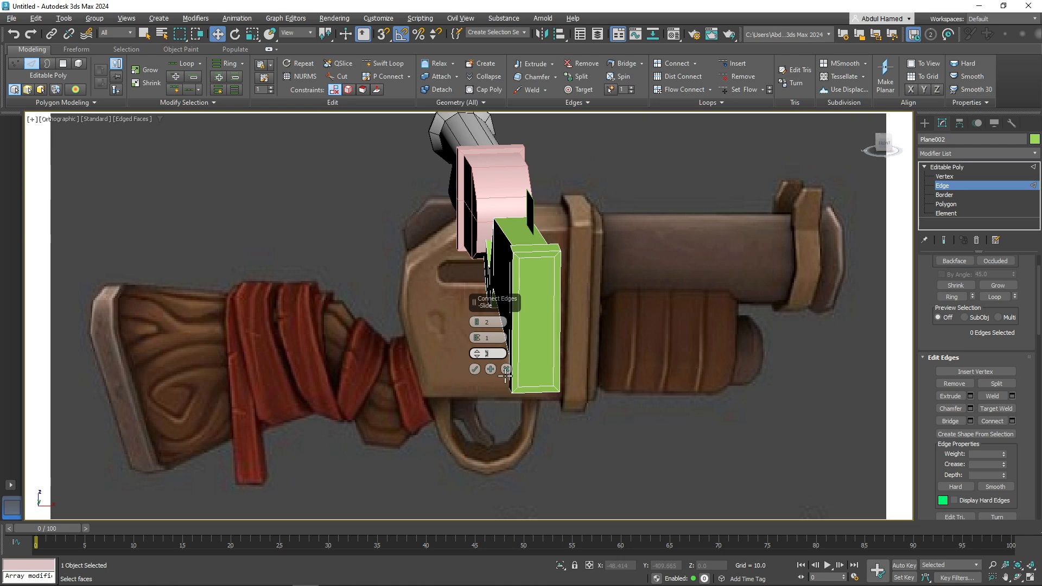
pyautogui.keyDown('alt'); pyautogui.moveTo(541, 327); pyautogui.dragTo(608, 305, button='middle'); pyautogui.keyUp('alt')
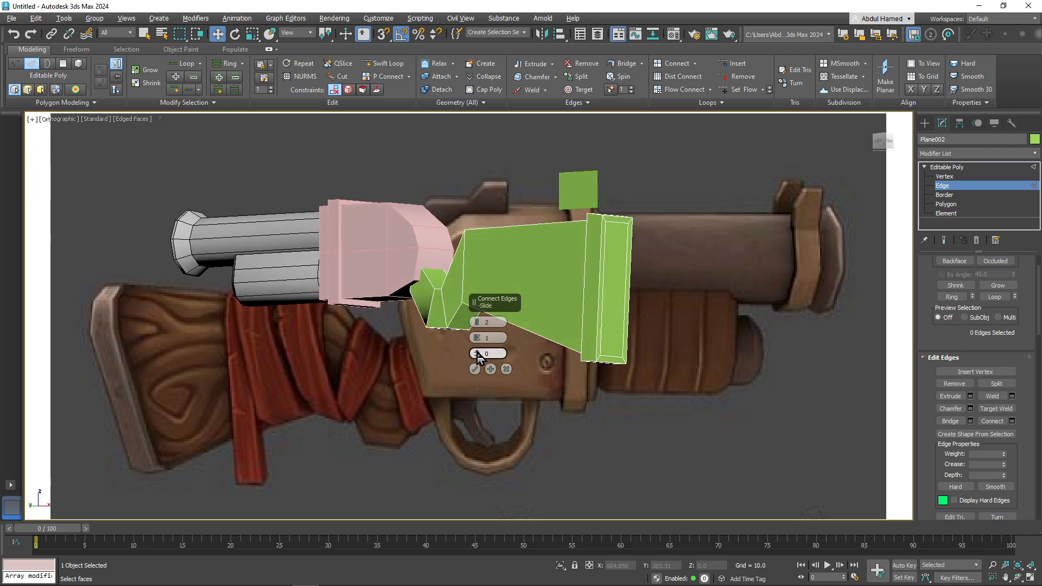
pyautogui.moveTo(478, 357); pyautogui.dragTo(492, 287)
pyautogui.click(505, 369)
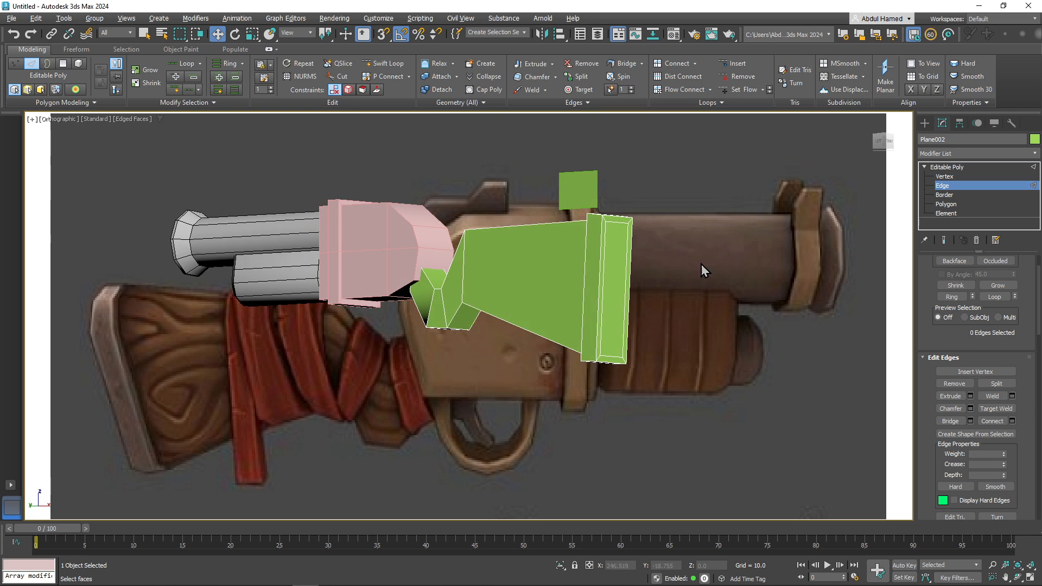
# - Connect the ring of edges across the stock's thickness with 2 segments, pinch 1 and slide -26
pyautogui.keyDown('alt'); pyautogui.moveTo(701, 265); pyautogui.dragTo(689, 307, button='middle'); pyautogui.keyUp('alt')
pyautogui.click(588, 296)
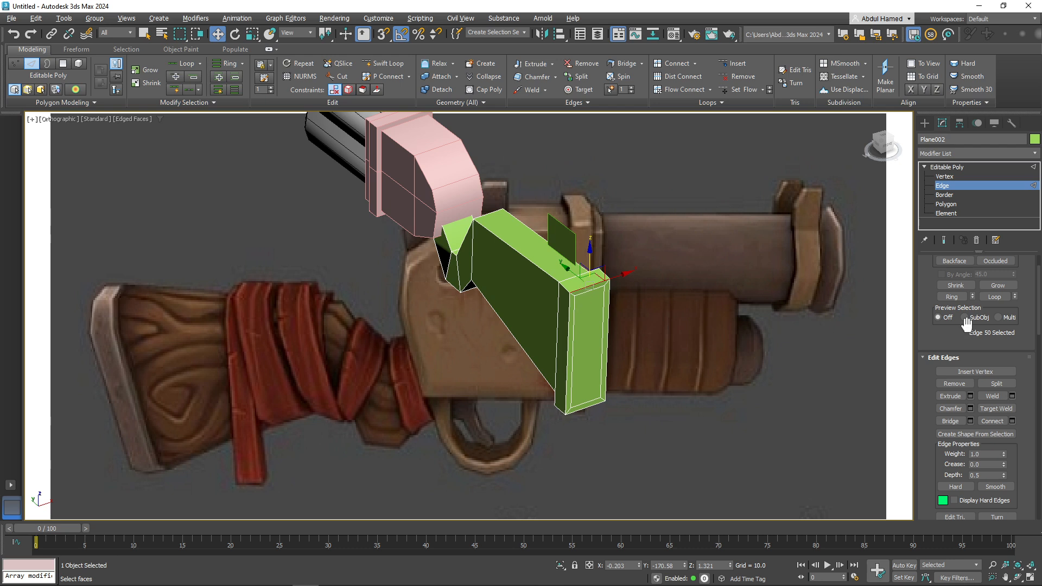
pyautogui.moveTo(1026, 349); pyautogui.dragTo(1031, 539)
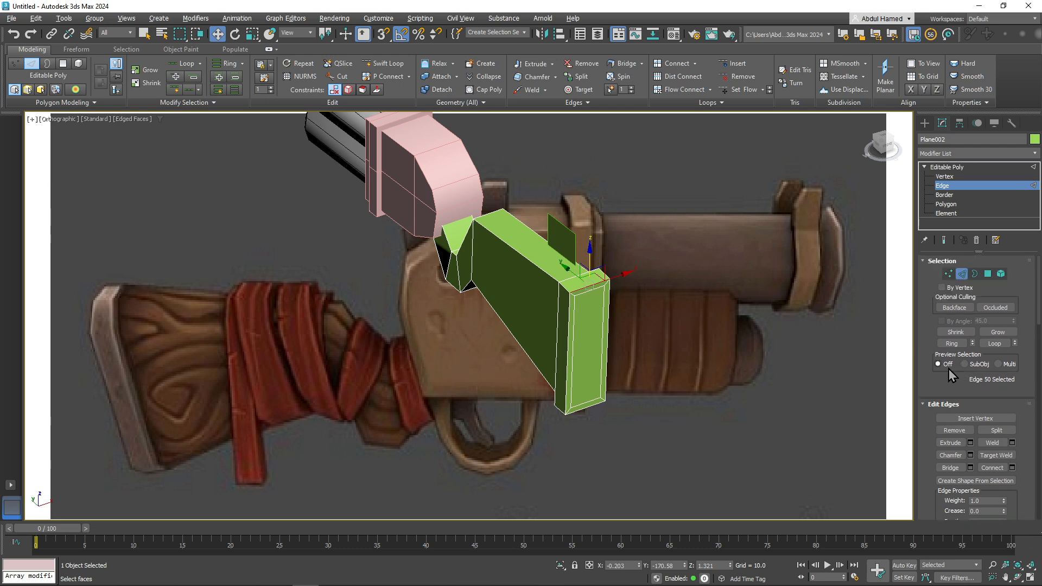
pyautogui.click(951, 343)
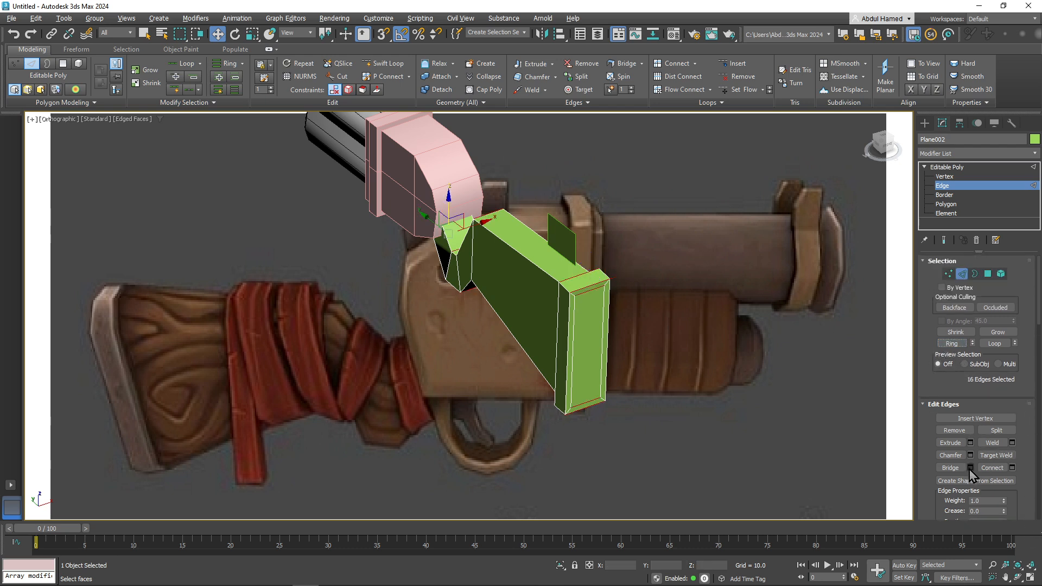
pyautogui.click(1012, 469)
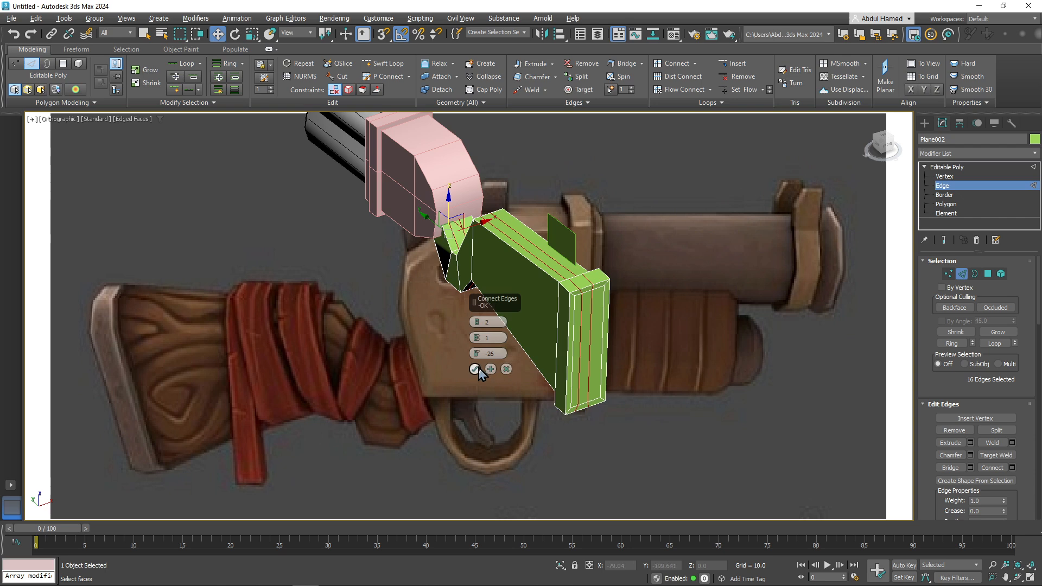
pyautogui.click(475, 370)
pyautogui.keyDown('alt'); pyautogui.moveTo(478, 369); pyautogui.dragTo(524, 274, button='middle'); pyautogui.keyUp('alt')
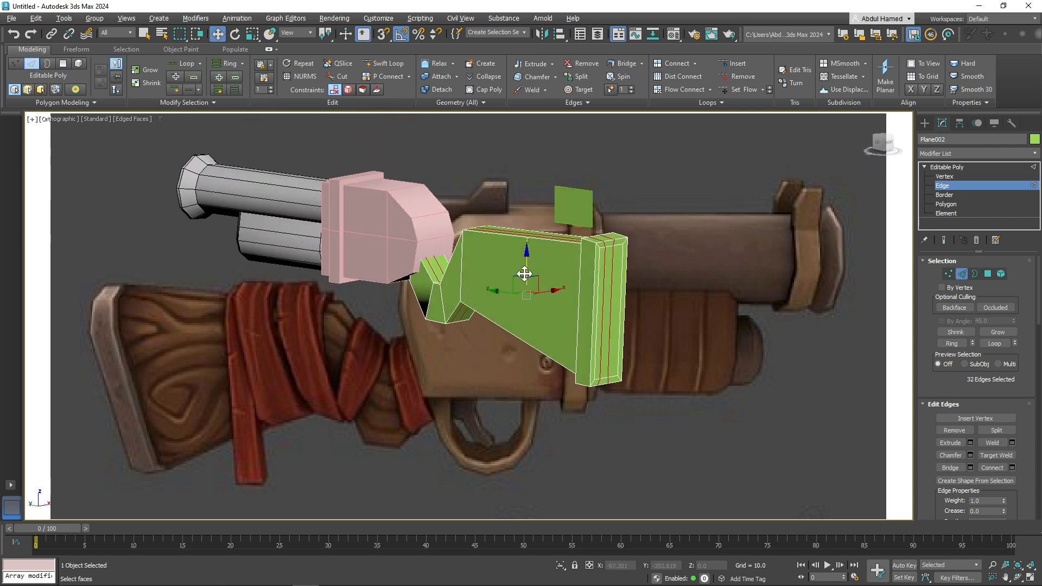
# - Scale the selected lengthwise edge loops around the stock slightly larger along Z to round its profile
pyautogui.press('r')
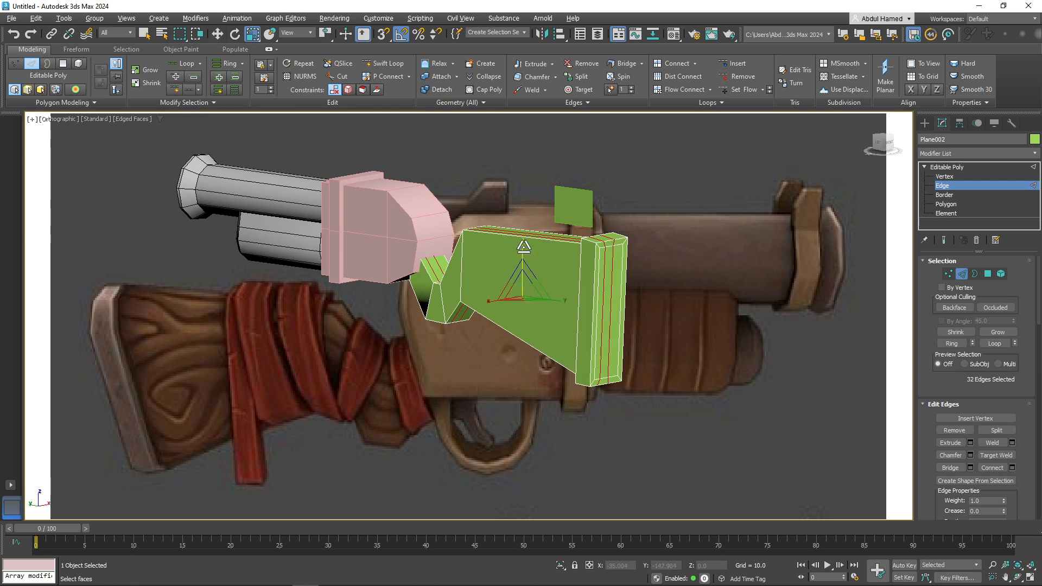
pyautogui.moveTo(524, 247); pyautogui.dragTo(526, 245)
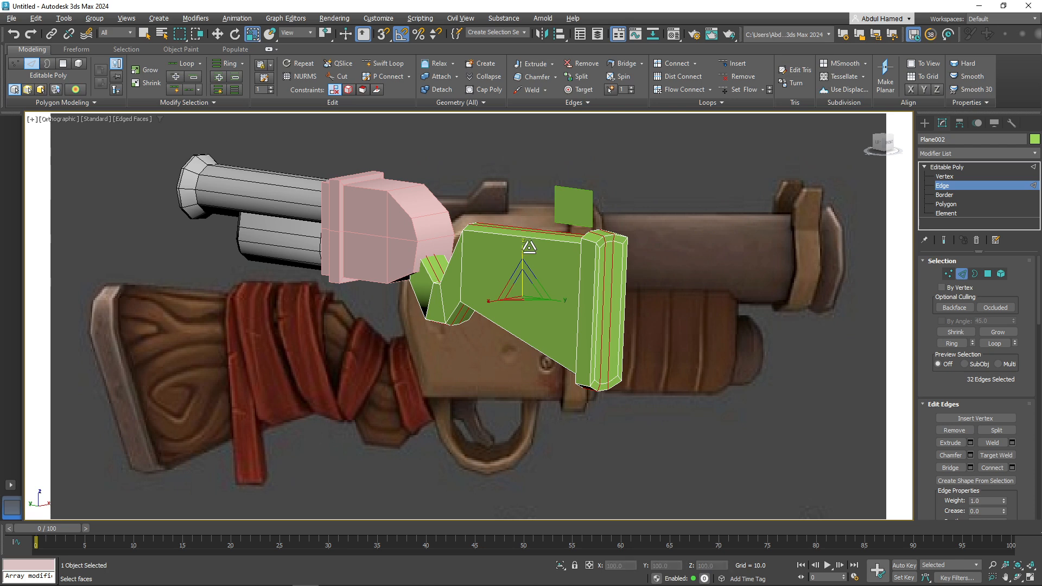
pyautogui.keyDown('alt'); pyautogui.moveTo(574, 290); pyautogui.dragTo(414, 291, button='middle'); pyautogui.keyUp('alt')
pyautogui.scroll(4, 414, 291)
pyautogui.moveTo(647, 304); pyautogui.dragTo(434, 350, button='middle')
pyautogui.scroll(5, 559, 294)
pyautogui.scroll(-5, 581, 262)
pyautogui.keyDown('alt'); pyautogui.moveTo(414, 274); pyautogui.dragTo(624, 231, button='middle'); pyautogui.keyUp('alt')
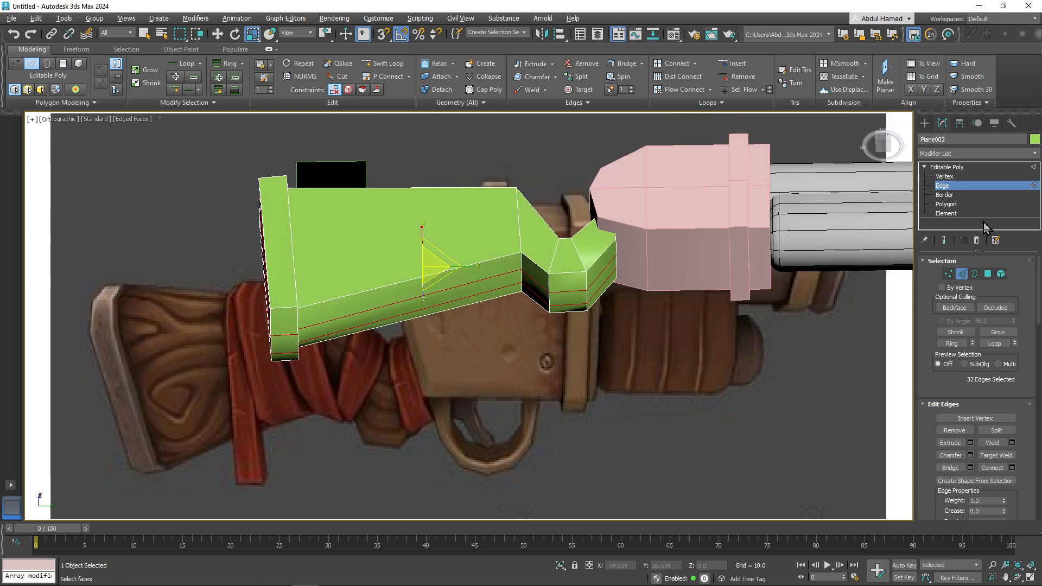
# - Select the four middle vertices on the underside of the stock's grip and move them slightly down to a Z of about -46.96
pyautogui.click(945, 177)
pyautogui.moveTo(656, 320); pyautogui.dragTo(598, 296, button='middle')
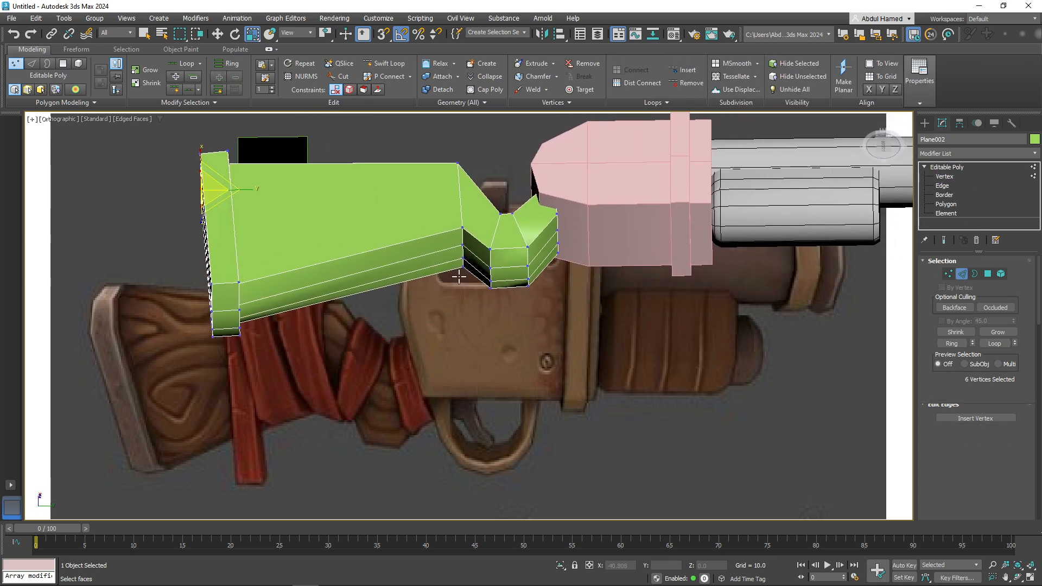
pyautogui.moveTo(480, 255); pyautogui.dragTo(502, 274)
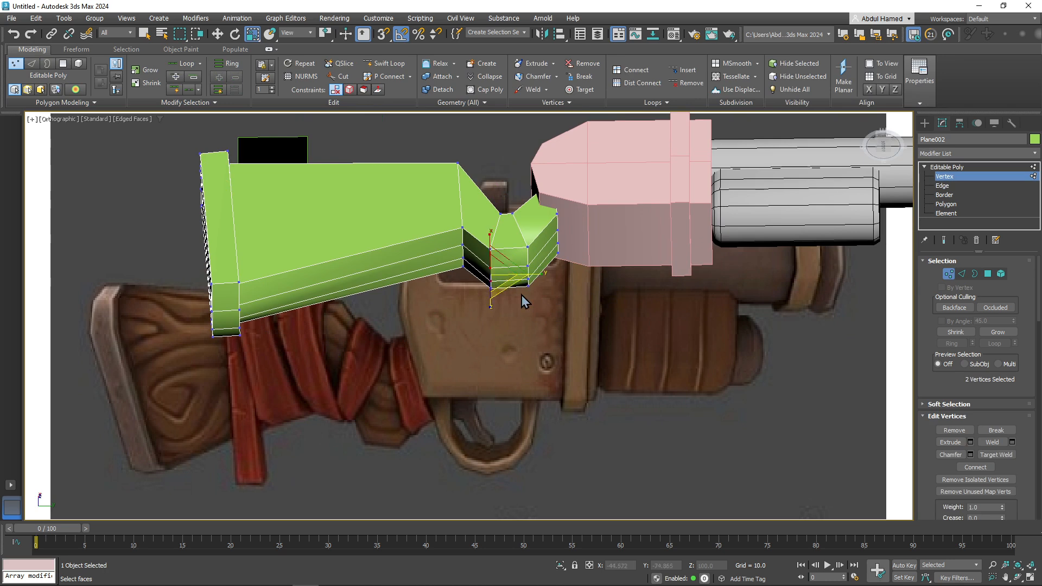
pyautogui.scroll(3, 522, 295)
pyautogui.keyDown('ctrl'); pyautogui.click(532, 262); pyautogui.keyUp('ctrl')
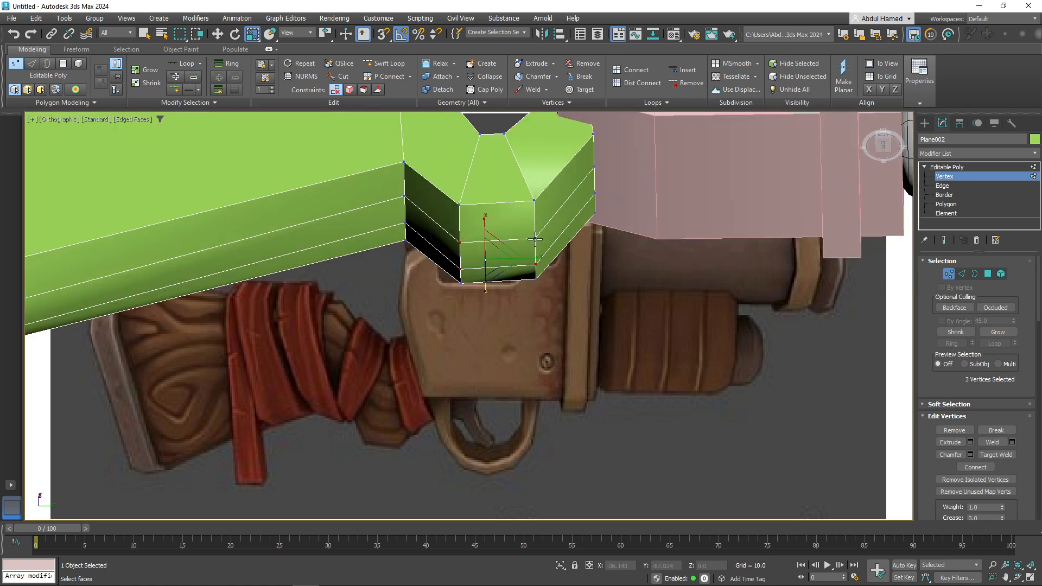
pyautogui.keyDown('ctrl'); pyautogui.click(533, 237); pyautogui.keyUp('ctrl')
pyautogui.keyDown('alt'); pyautogui.moveTo(549, 261); pyautogui.dragTo(510, 253, button='middle'); pyautogui.keyUp('alt')
pyautogui.press('w')
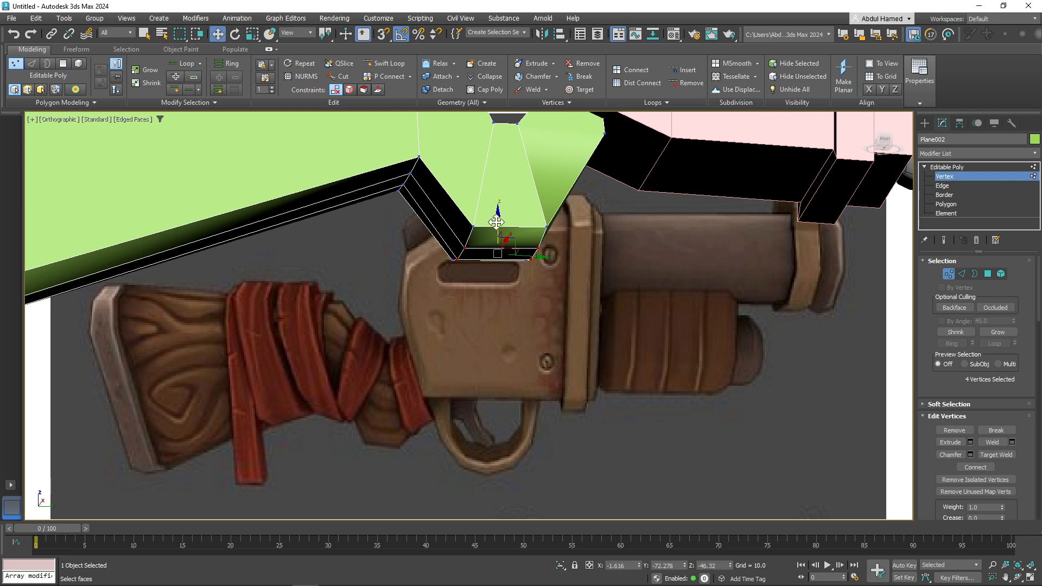
pyautogui.moveTo(496, 221); pyautogui.dragTo(497, 229)
# - Select the four middle vertices in the notch on top of the grip and raise them to a Z of about -24.45
pyautogui.keyDown('alt'); pyautogui.moveTo(563, 121); pyautogui.dragTo(549, 268, button='middle'); pyautogui.keyUp('alt')
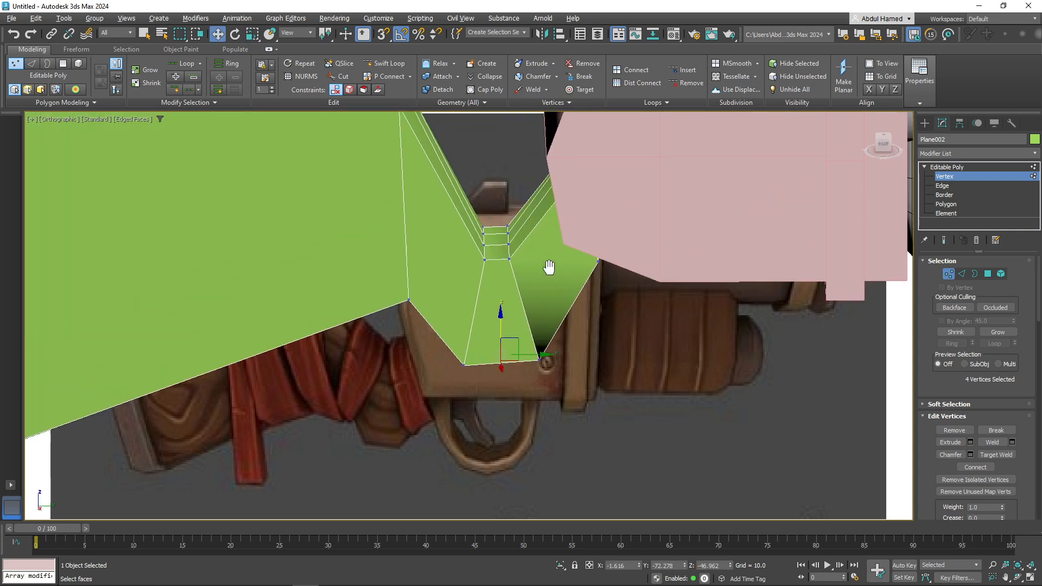
pyautogui.click(483, 245)
pyautogui.keyDown('ctrl'); pyautogui.click(508, 245); pyautogui.keyUp('ctrl')
pyautogui.keyDown('ctrl'); pyautogui.click(508, 235); pyautogui.keyUp('ctrl')
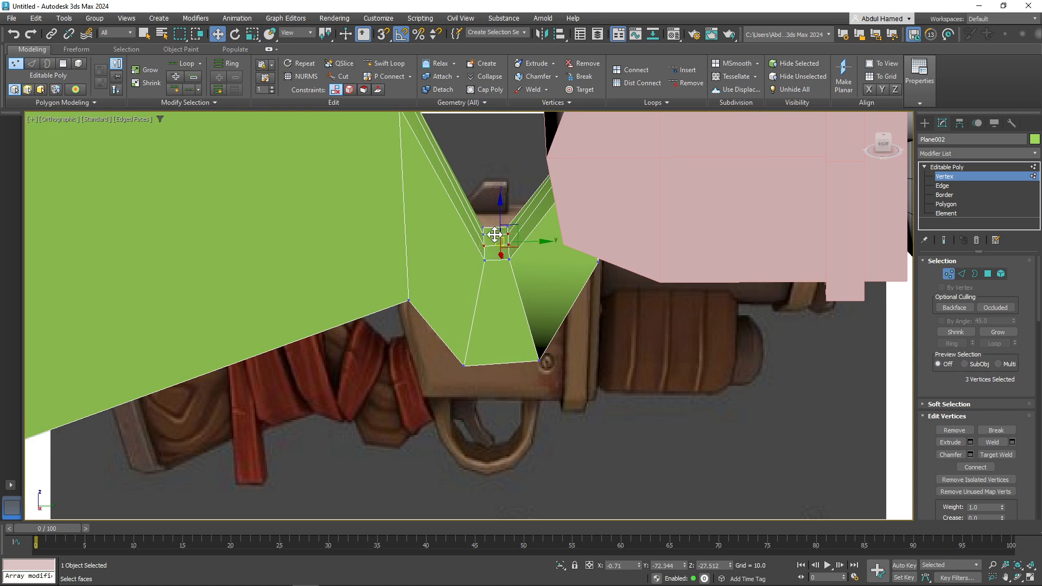
pyautogui.keyDown('ctrl'); pyautogui.click(485, 234); pyautogui.keyUp('ctrl')
pyautogui.moveTo(494, 194); pyautogui.dragTo(496, 176)
# - Lower the two middle vertices at the grip's front end to a Z of about -30.53 and leave vertex editing
pyautogui.keyDown('alt'); pyautogui.moveTo(608, 278); pyautogui.dragTo(589, 233, button='middle'); pyautogui.keyUp('alt')
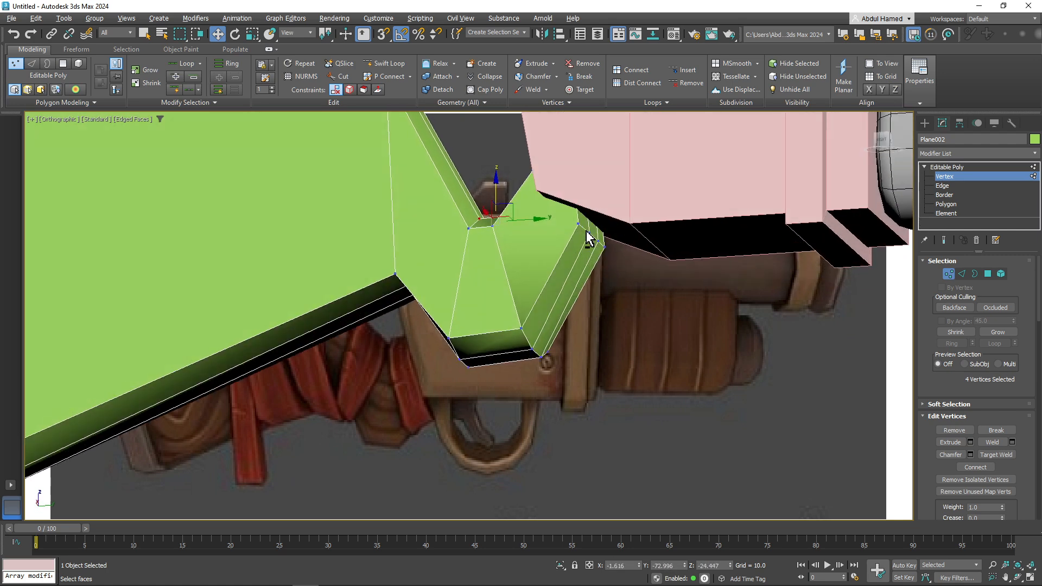
pyautogui.click(595, 235)
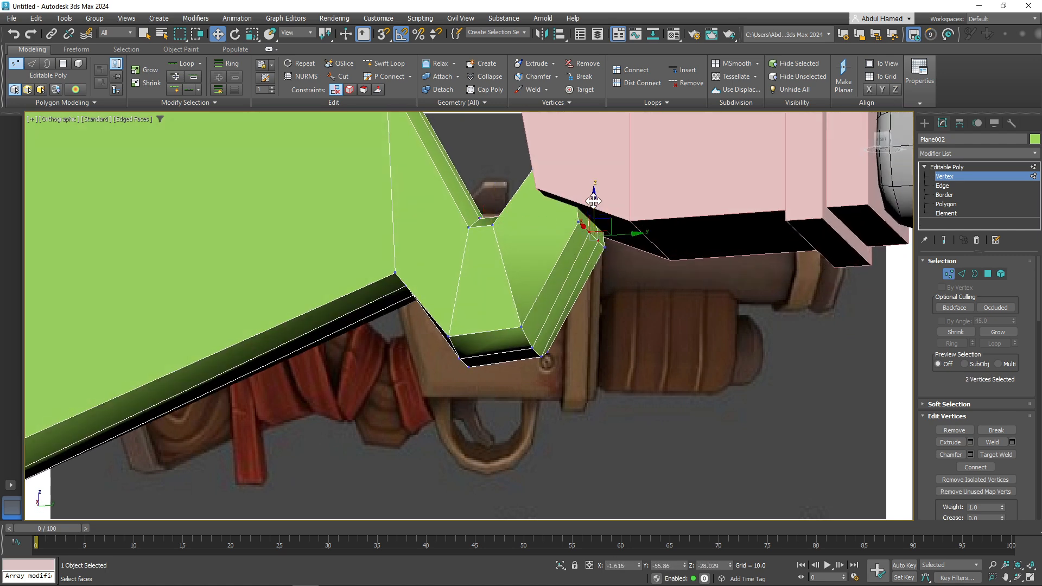
pyautogui.moveTo(596, 214); pyautogui.dragTo(599, 237)
pyautogui.moveTo(599, 238)
pyautogui.keyDown('alt'); pyautogui.mouseDown(button='middle')
pyautogui.moveTo(635, 235)
pyautogui.moveTo(623, 193)
pyautogui.moveTo(594, 214)
pyautogui.moveTo(617, 248)
pyautogui.mouseUp(button='middle'); pyautogui.keyUp('alt')
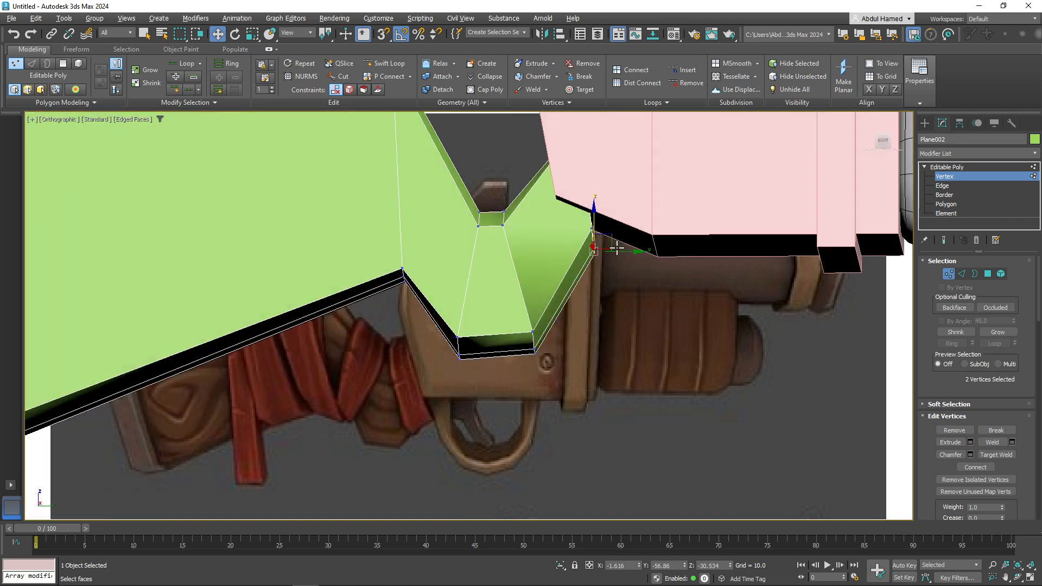
pyautogui.scroll(-4, 614, 262)
pyautogui.keyDown('alt'); pyautogui.moveTo(605, 290); pyautogui.dragTo(658, 329, button='middle'); pyautogui.keyUp('alt')
pyautogui.scroll(-6, 657, 353)
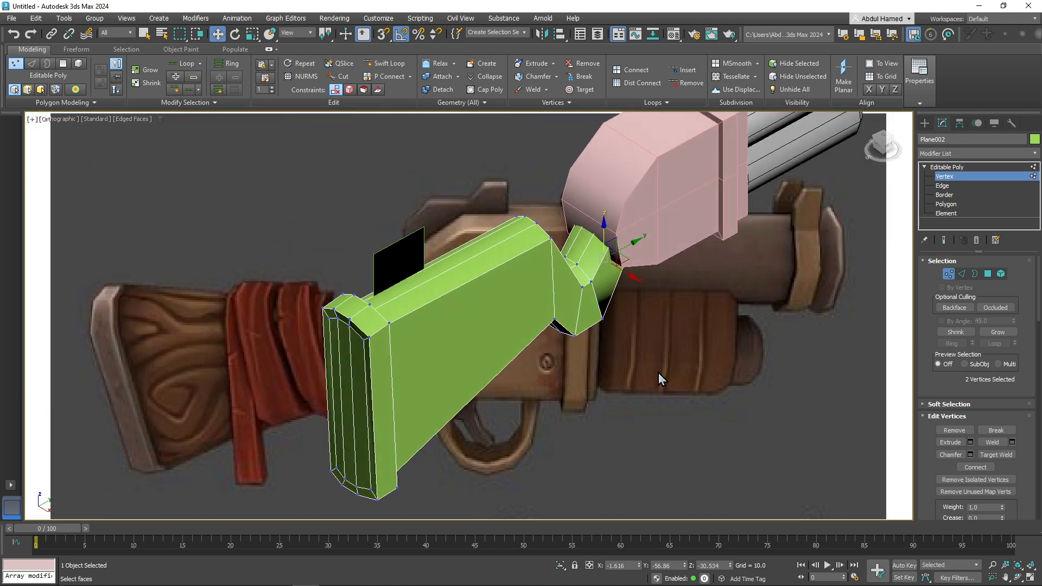
pyautogui.click(637, 366)
pyautogui.click(943, 169)
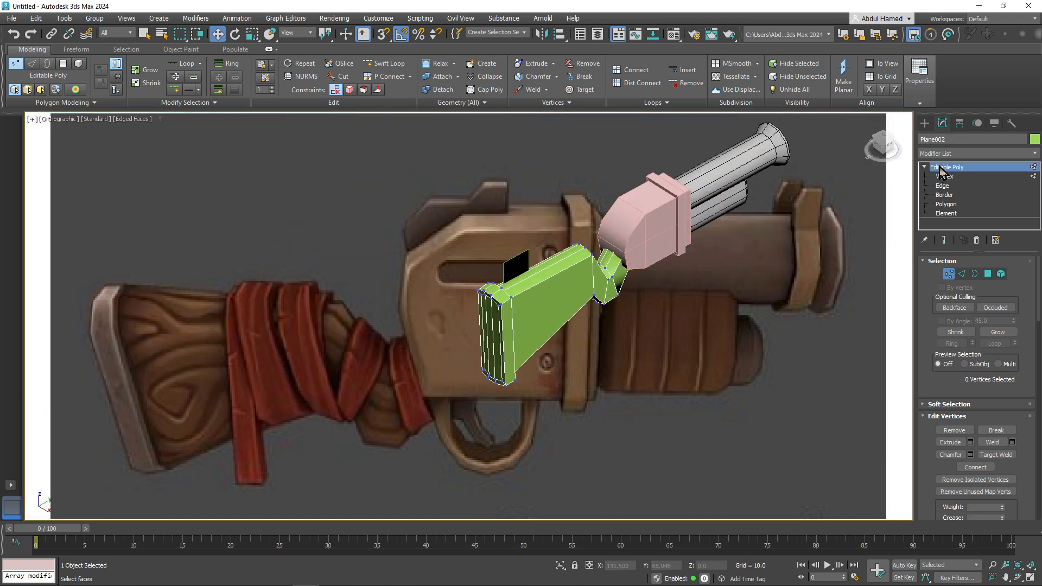
# - Undo the vertex adjustments and the added lengthwise edge loops, returning the stock to its flat-edged shape
pyautogui.click(762, 373)
pyautogui.keyDown('alt'); pyautogui.moveTo(658, 372); pyautogui.dragTo(396, 316, button='middle'); pyautogui.keyUp('alt')
pyautogui.keyDown('alt'); pyautogui.moveTo(505, 321); pyautogui.dragTo(496, 292, button='middle'); pyautogui.keyUp('alt')
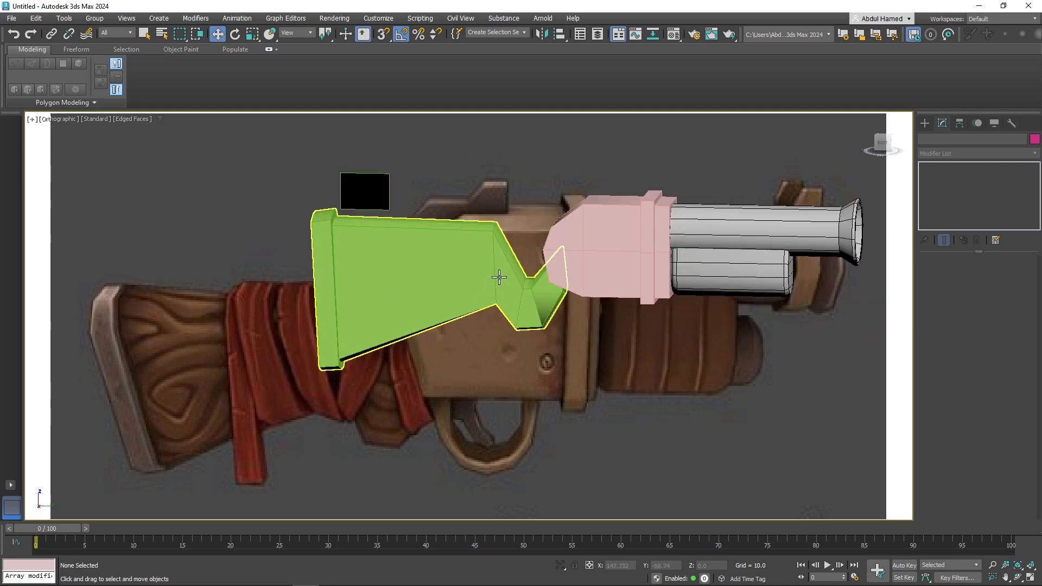
pyautogui.click(497, 277)
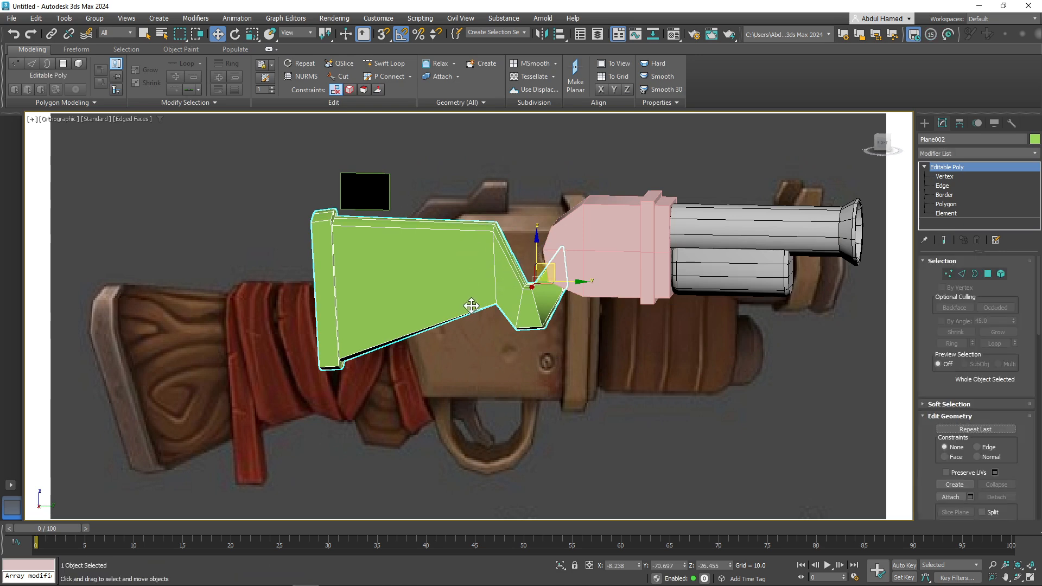
pyautogui.keyDown('alt'); pyautogui.moveTo(471, 305); pyautogui.dragTo(540, 360, button='middle'); pyautogui.keyUp('alt')
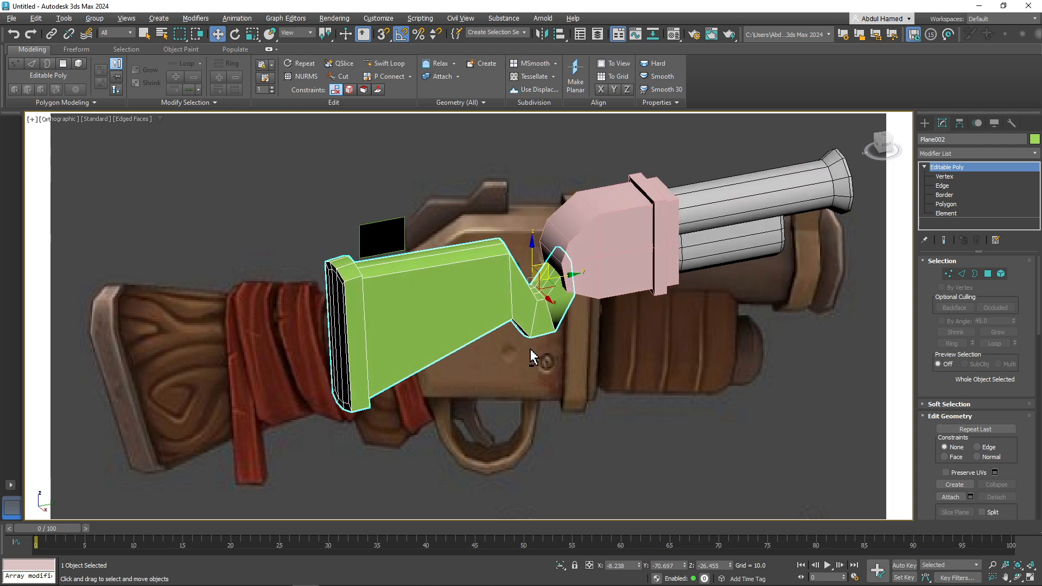
pyautogui.click(688, 349)
pyautogui.click(564, 325)
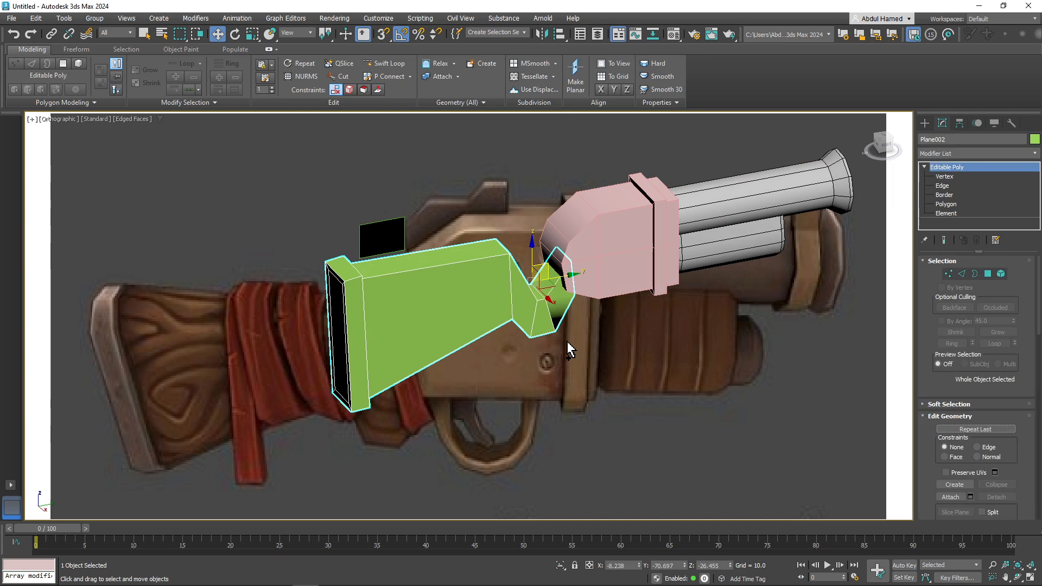
pyautogui.keyDown('alt'); pyautogui.moveTo(496, 362); pyautogui.dragTo(536, 322, button='middle'); pyautogui.keyUp('alt')
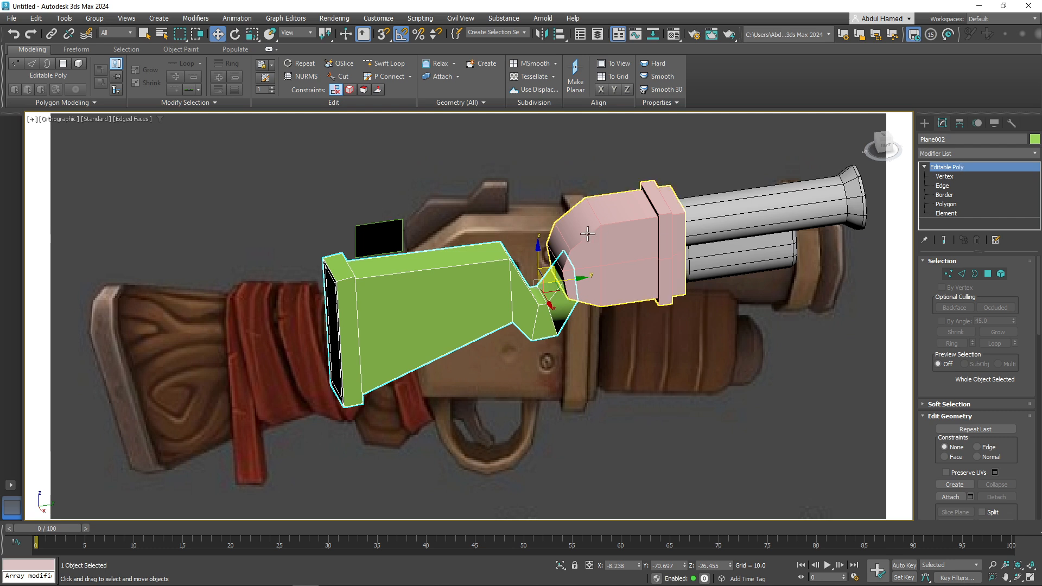
# - Try to chamfer the outline edge loops on both sides of the stock with an amount of 3.668
pyautogui.click(942, 186)
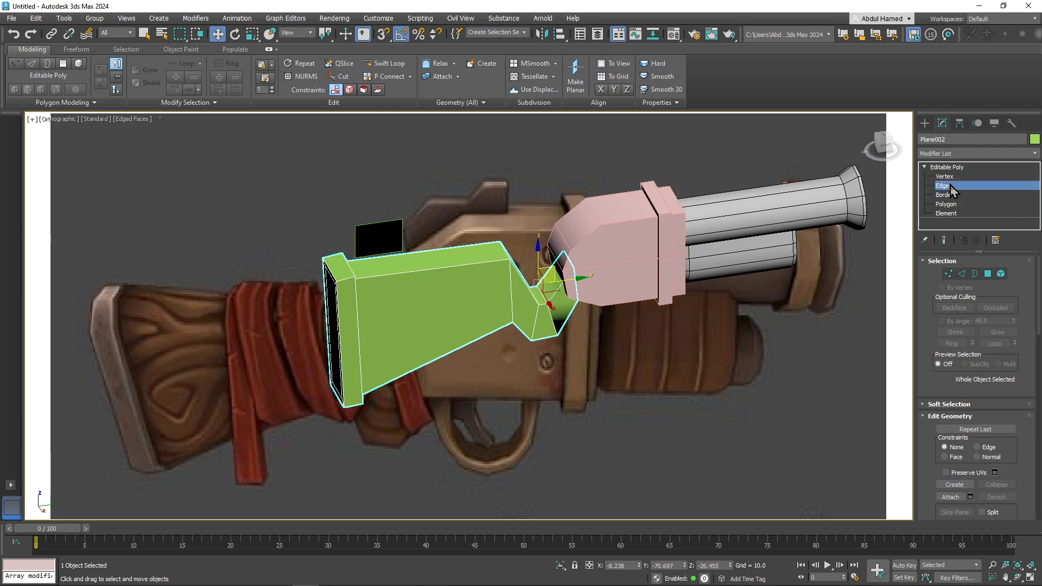
pyautogui.doubleClick(470, 266)
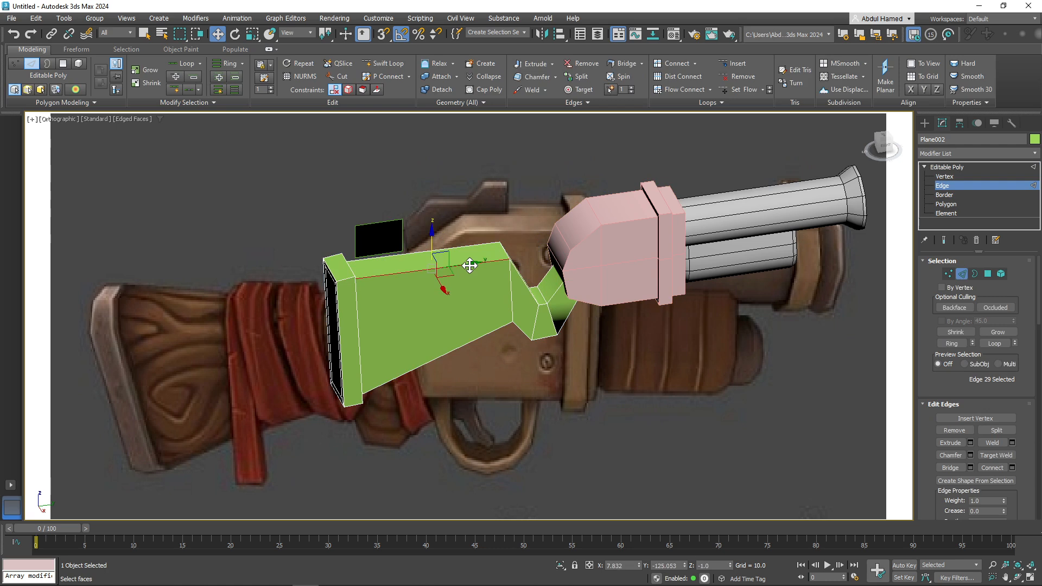
pyautogui.keyDown('ctrl'); pyautogui.doubleClick(461, 347); pyautogui.keyUp('ctrl')
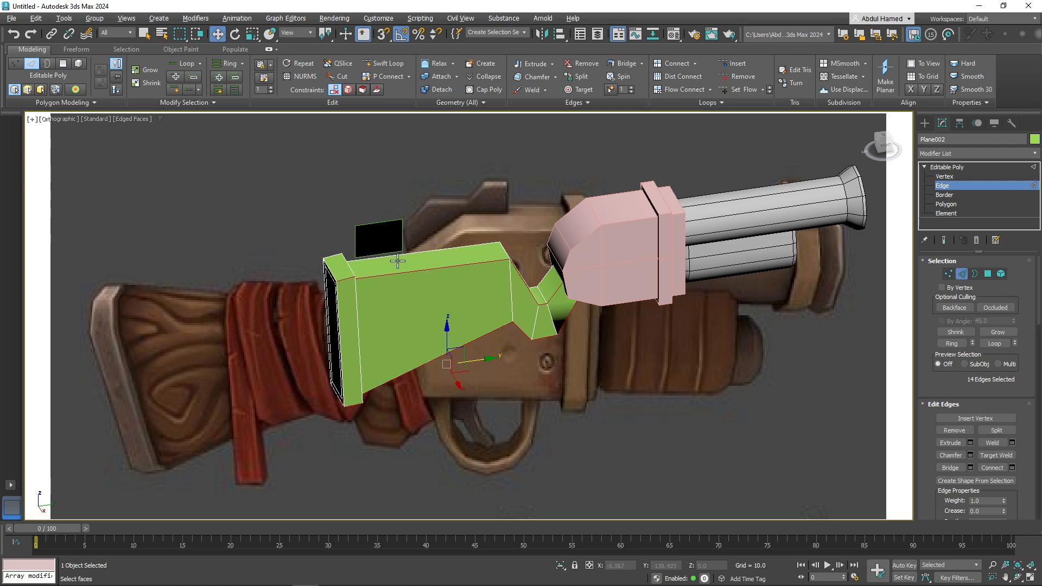
pyautogui.keyDown('alt'); pyautogui.moveTo(398, 261); pyautogui.dragTo(432, 279, button='middle'); pyautogui.keyUp('alt')
pyautogui.keyDown('ctrl'); pyautogui.doubleClick(419, 263); pyautogui.keyUp('ctrl')
pyautogui.keyDown('alt'); pyautogui.moveTo(442, 335); pyautogui.dragTo(456, 362, button='middle'); pyautogui.keyUp('alt')
pyautogui.keyDown('ctrl'); pyautogui.doubleClick(447, 364); pyautogui.keyUp('ctrl')
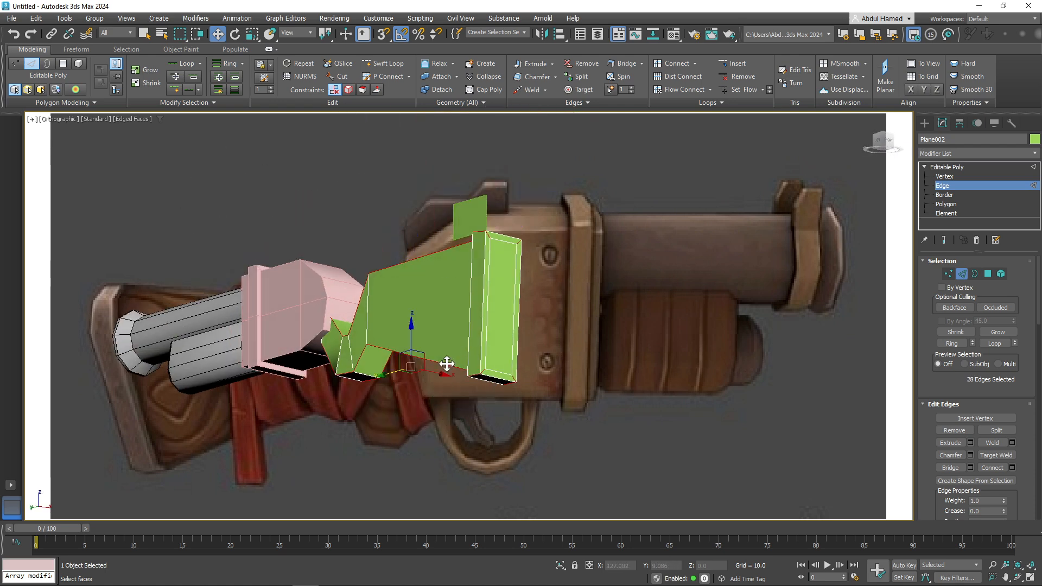
pyautogui.click(970, 456)
pyautogui.keyDown('alt'); pyautogui.moveTo(559, 256); pyautogui.dragTo(538, 279, button='middle'); pyautogui.keyUp('alt')
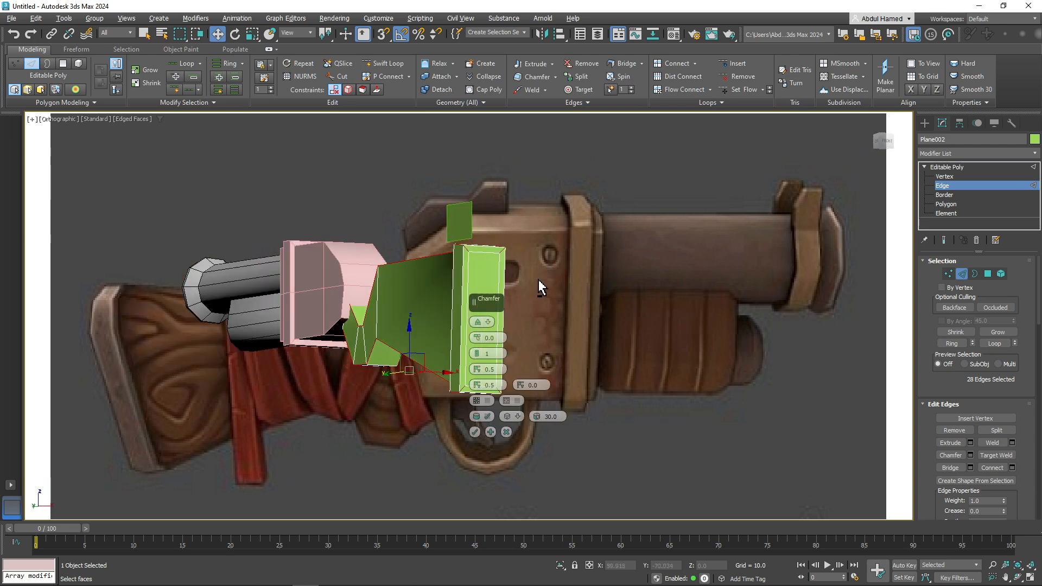
pyautogui.moveTo(476, 329); pyautogui.dragTo(479, 326)
pyautogui.keyDown('alt'); pyautogui.moveTo(340, 359); pyautogui.dragTo(325, 324, button='middle'); pyautogui.keyUp('alt')
pyautogui.scroll(4, 353, 263)
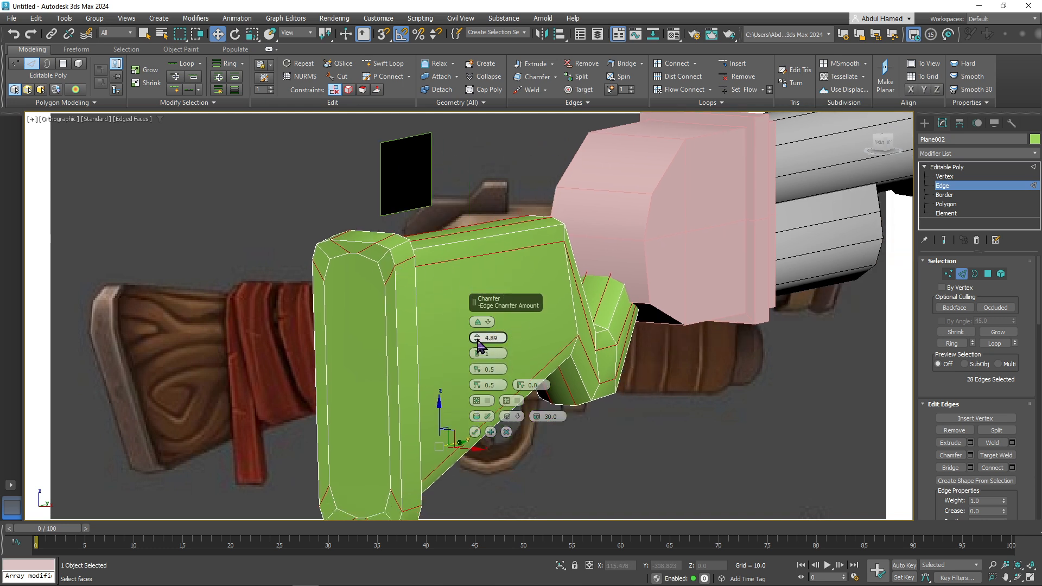
pyautogui.moveTo(478, 343); pyautogui.dragTo(477, 343)
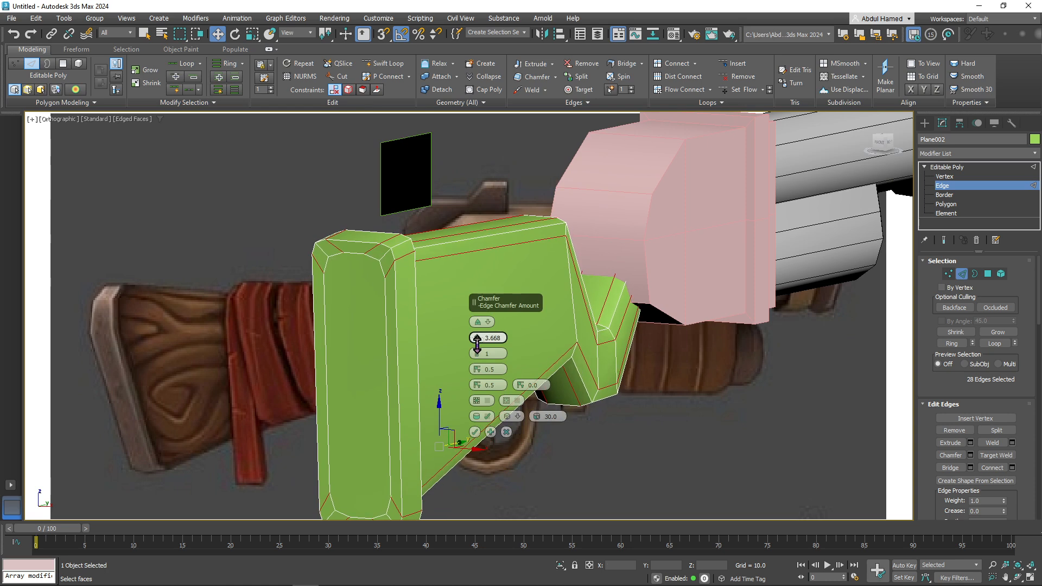
pyautogui.keyDown('alt'); pyautogui.moveTo(237, 395); pyautogui.dragTo(318, 231, button='middle'); pyautogui.keyUp('alt')
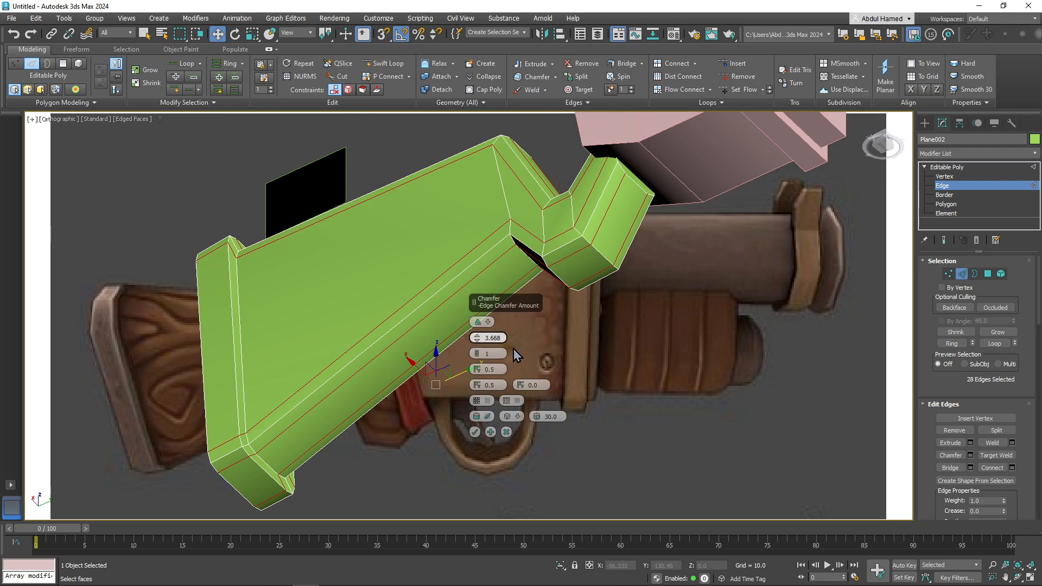
pyautogui.click(507, 432)
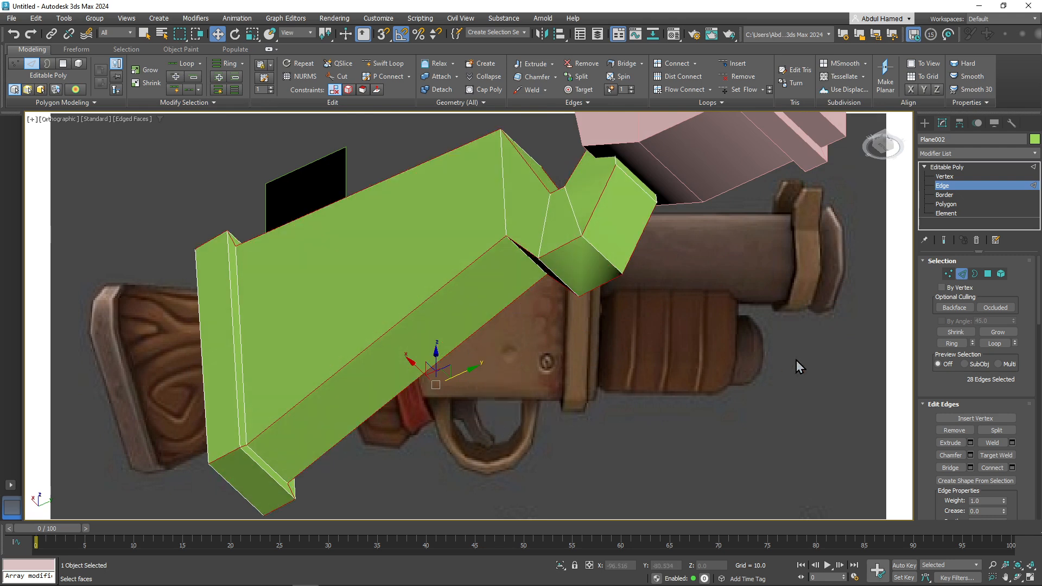
# - Insert one lengthwise edge loop around the middle of the stock's thickness with Swift Loop
pyautogui.keyDown('alt'); pyautogui.moveTo(796, 360); pyautogui.dragTo(810, 362, button='middle'); pyautogui.keyUp('alt')
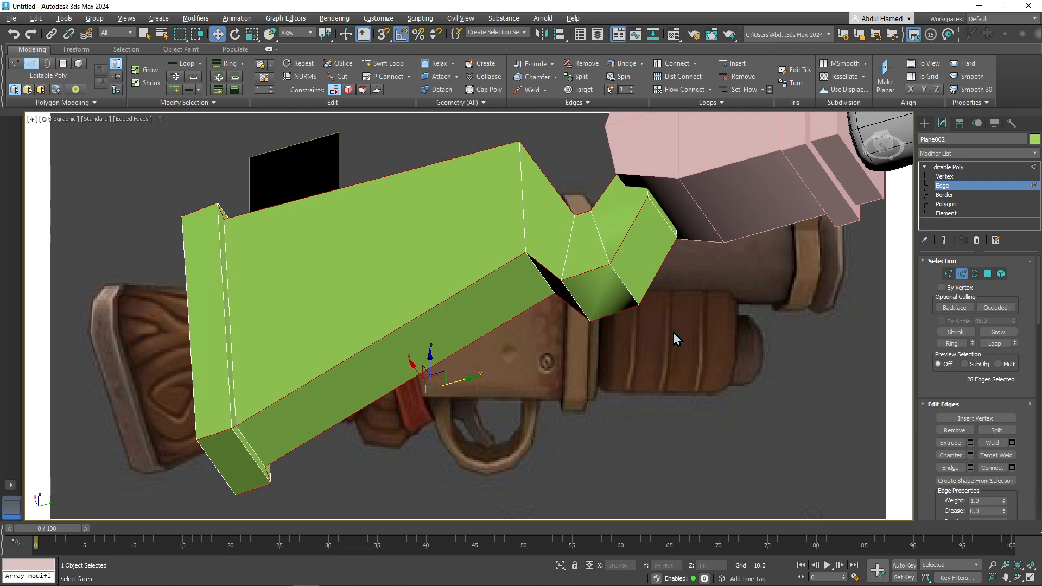
pyautogui.keyDown('alt'); pyautogui.moveTo(559, 298); pyautogui.dragTo(630, 291, button='middle'); pyautogui.keyUp('alt')
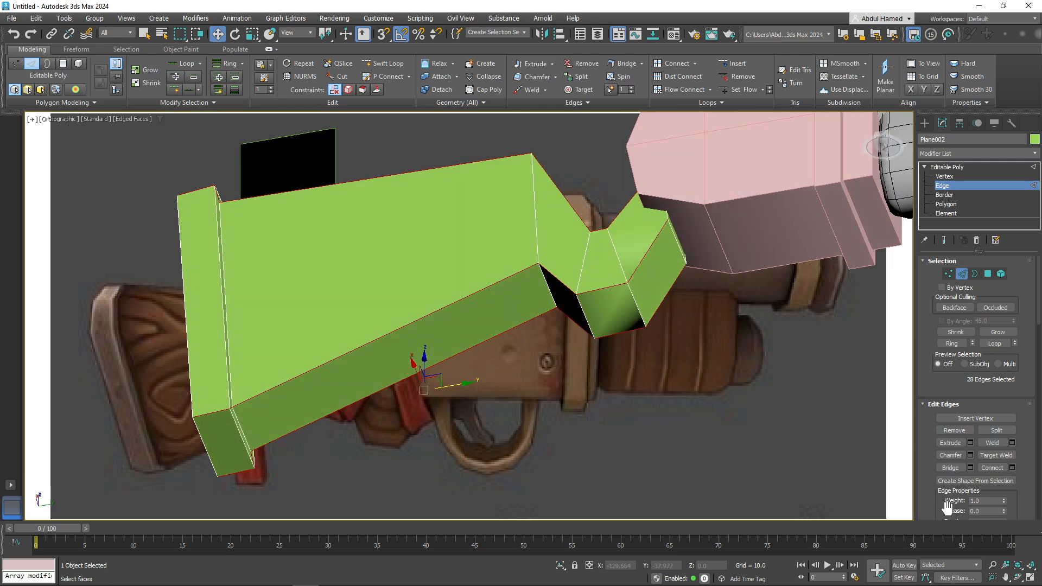
pyautogui.keyDown('alt'); pyautogui.moveTo(651, 429); pyautogui.dragTo(616, 395, button='middle'); pyautogui.keyUp('alt')
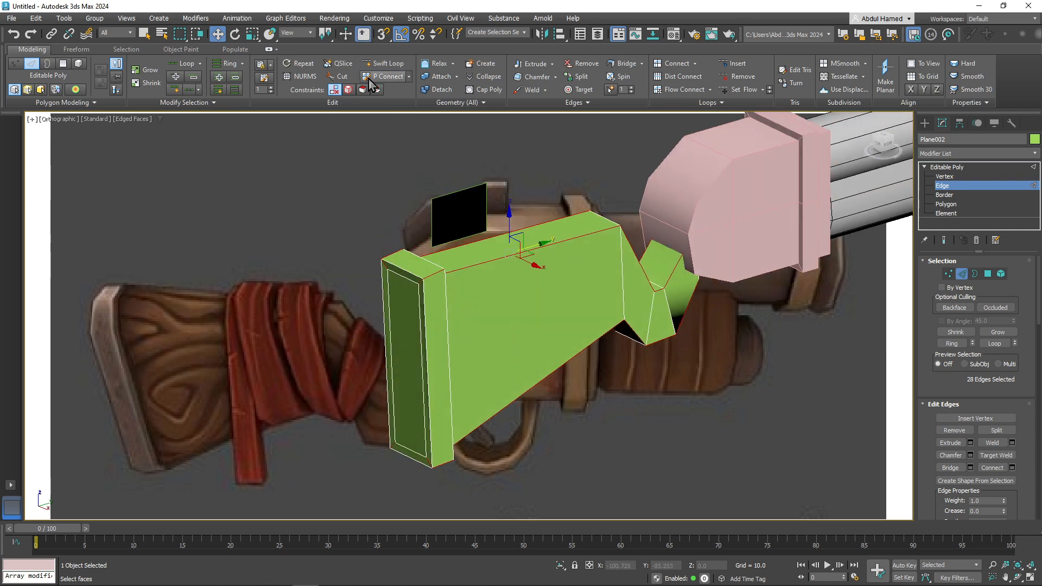
pyautogui.click(384, 66)
pyautogui.keyDown('alt'); pyautogui.moveTo(422, 288); pyautogui.dragTo(454, 291, button='middle'); pyautogui.keyUp('alt')
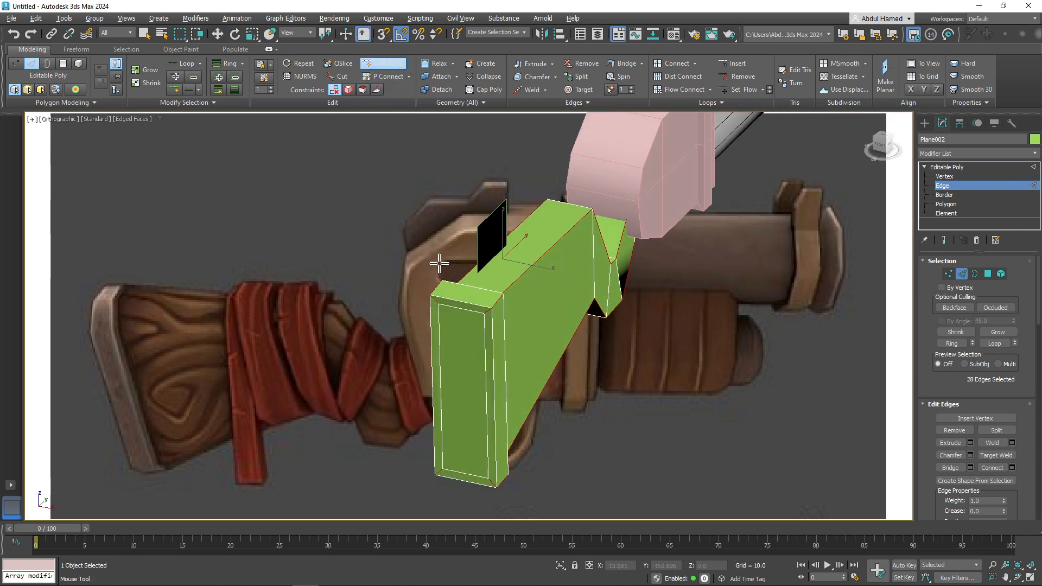
pyautogui.click(388, 63)
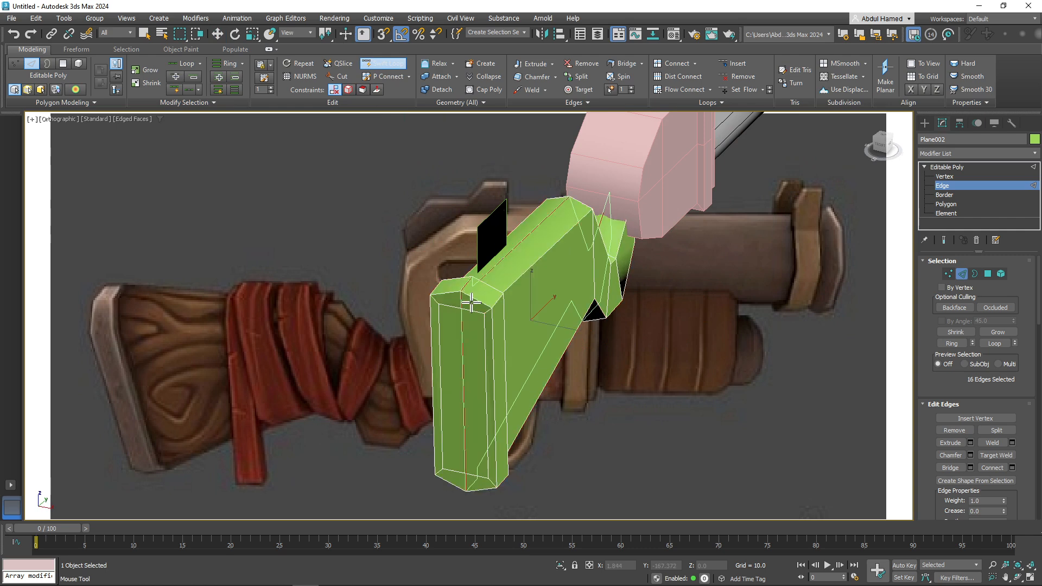
# - Chamfer the stock's middle lengthwise edge loop with 0 connect segments and an amount of about 4.53
pyautogui.keyDown('alt'); pyautogui.moveTo(551, 328); pyautogui.dragTo(674, 348, button='middle'); pyautogui.keyUp('alt')
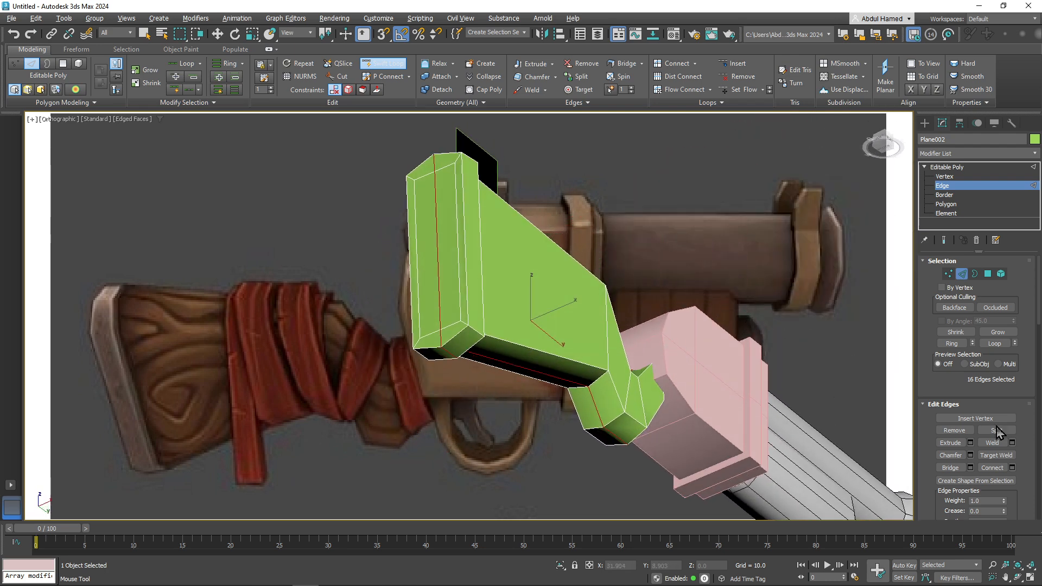
pyautogui.click(969, 454)
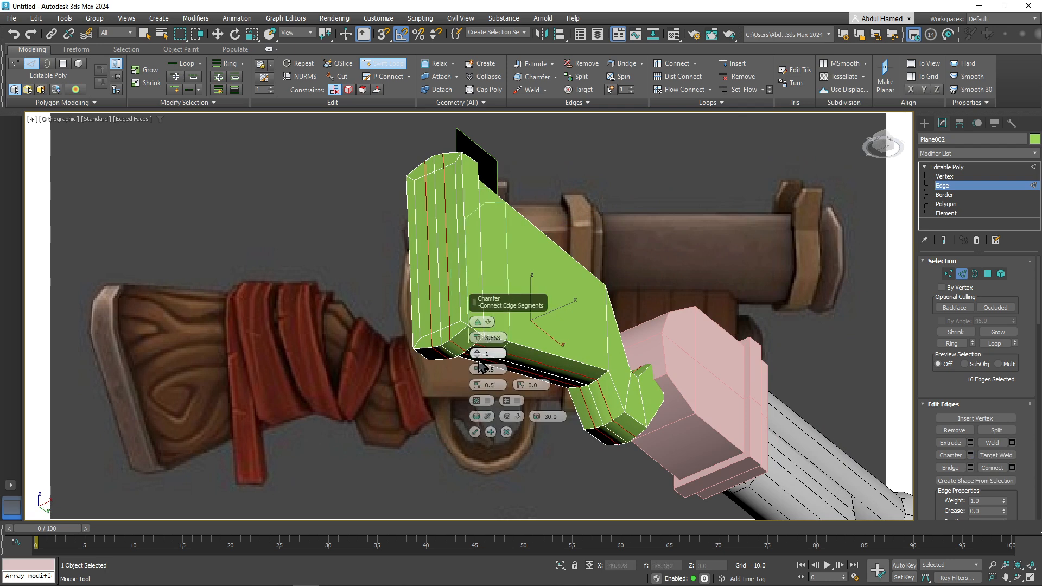
pyautogui.click(477, 356)
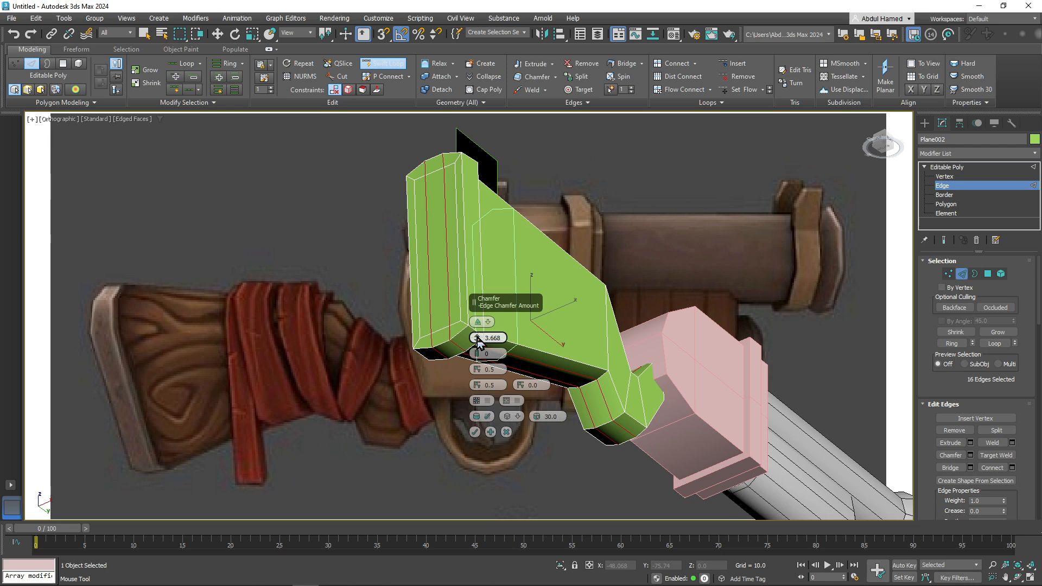
pyautogui.moveTo(478, 336); pyautogui.dragTo(480, 333)
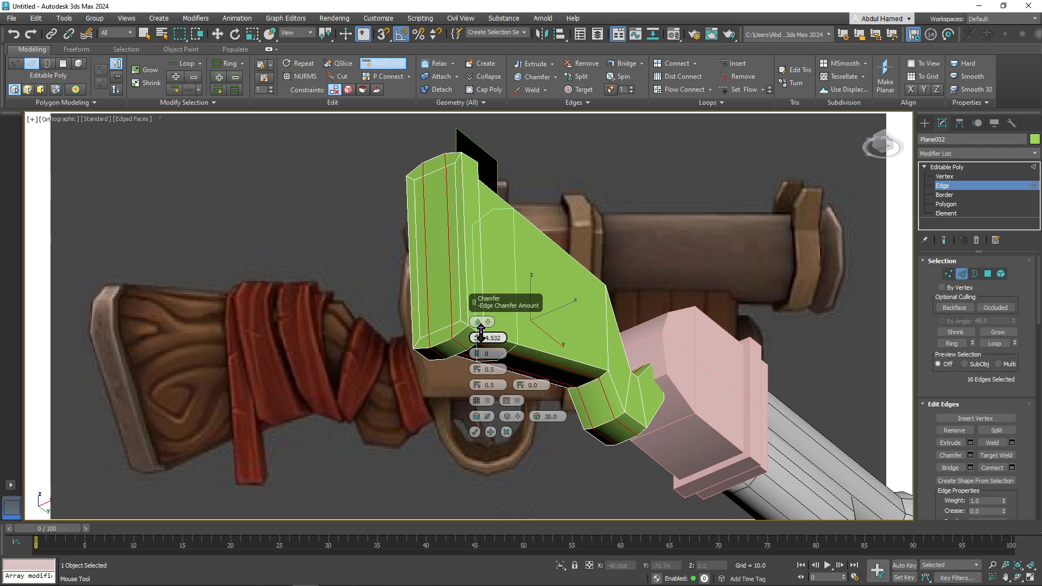
pyautogui.click(474, 432)
pyautogui.keyDown('alt'); pyautogui.moveTo(581, 344); pyautogui.dragTo(527, 375, button='middle'); pyautogui.keyUp('alt')
pyautogui.press('w')
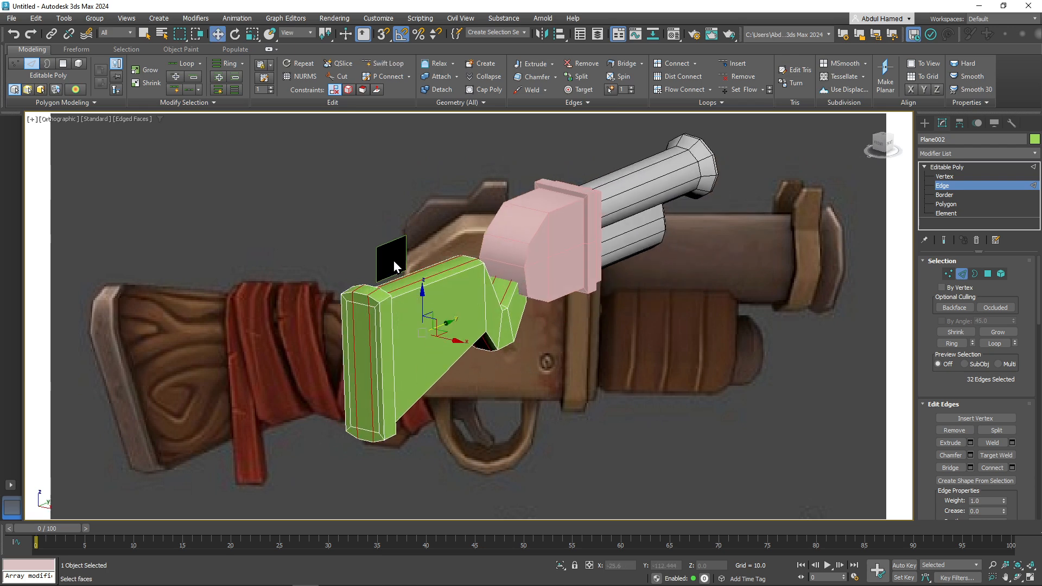
# - Leave edge editing and delete the small stray plane above the stock
pyautogui.click(363, 278)
pyautogui.keyDown('alt'); pyautogui.moveTo(362, 278); pyautogui.dragTo(493, 266, button='middle'); pyautogui.keyUp('alt')
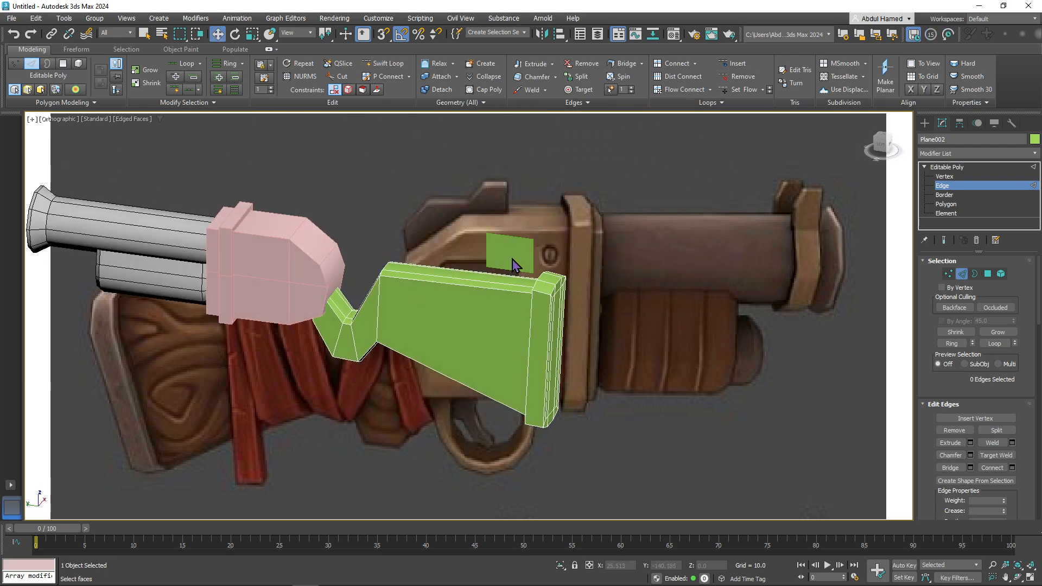
pyautogui.click(969, 169)
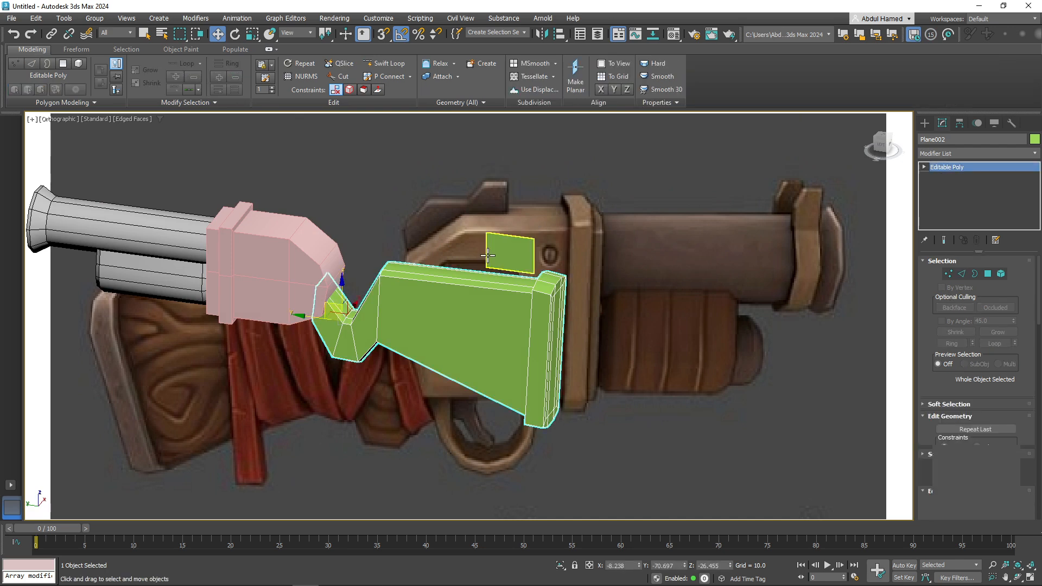
pyautogui.click(487, 255)
pyautogui.press('Delete')
pyautogui.keyDown('alt'); pyautogui.moveTo(587, 305); pyautogui.dragTo(495, 332, button='middle'); pyautogui.keyUp('alt')
# - Assign the grey 07 - Default material to the stock and set its object color to black
pyautogui.click(494, 332)
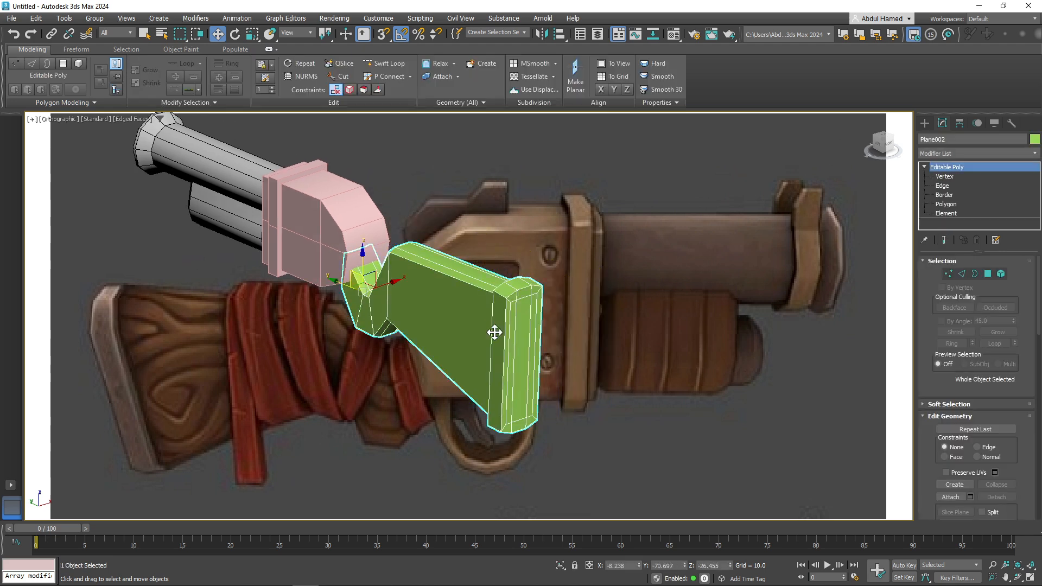
pyautogui.press('m')
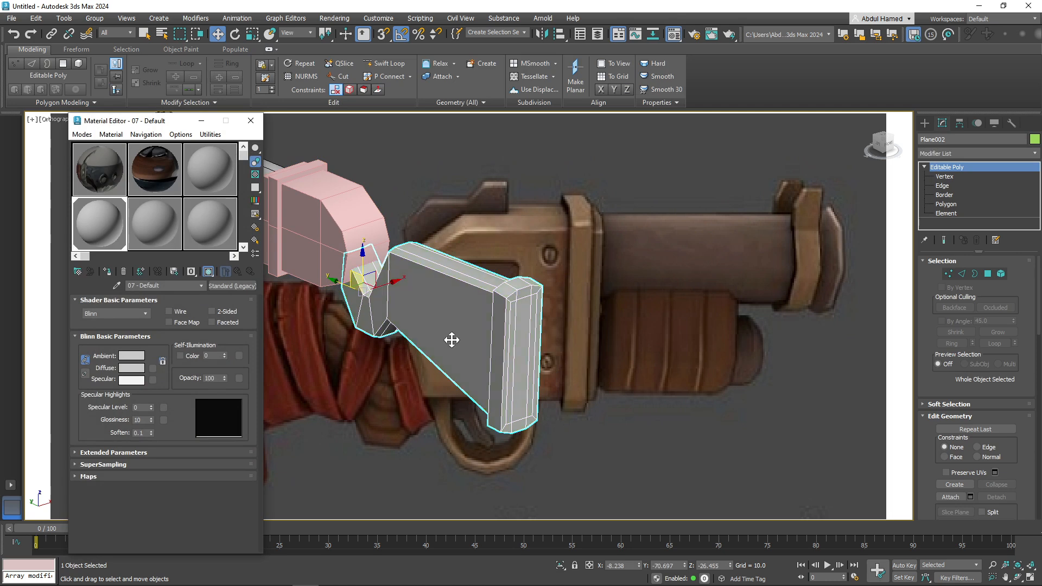
pyautogui.click(1035, 139)
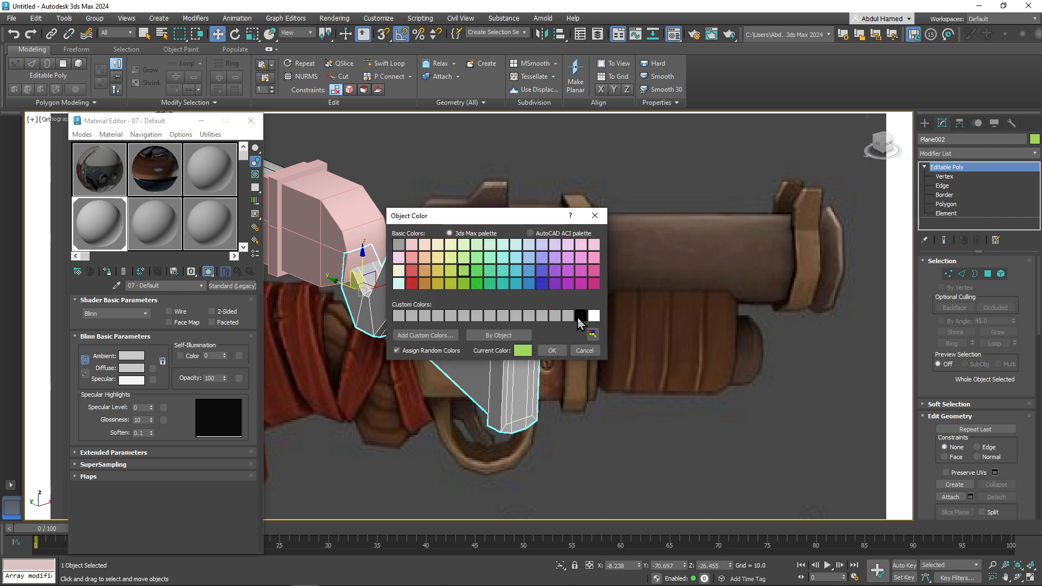
pyautogui.click(580, 316)
pyautogui.click(552, 350)
pyautogui.click(565, 421)
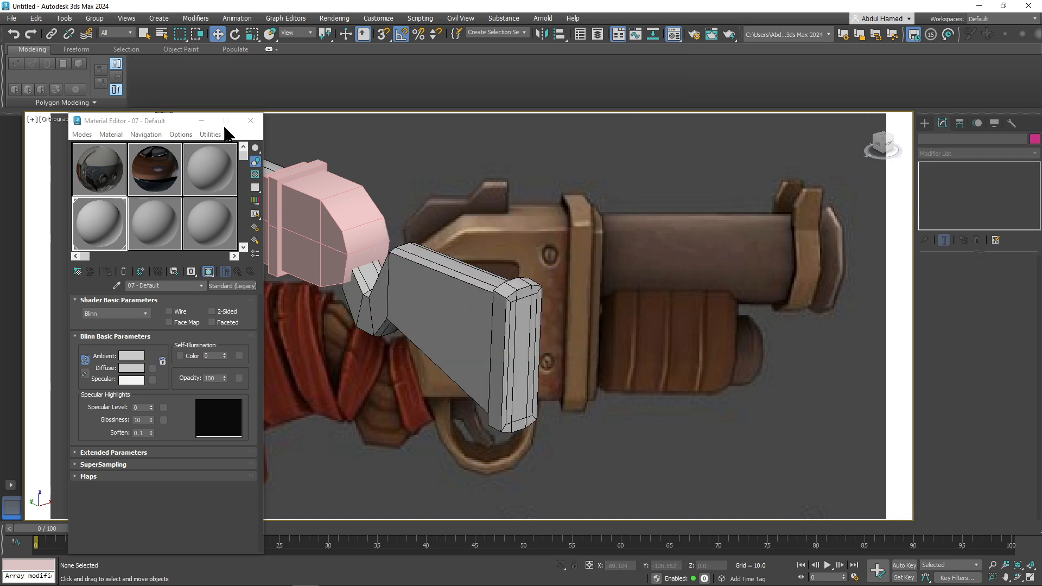
pyautogui.click(250, 120)
# - Assign the same 07 - Default material to the pink receiver and set its object color to black
pyautogui.moveTo(587, 353); pyautogui.dragTo(711, 358, button='middle')
pyautogui.click(446, 227)
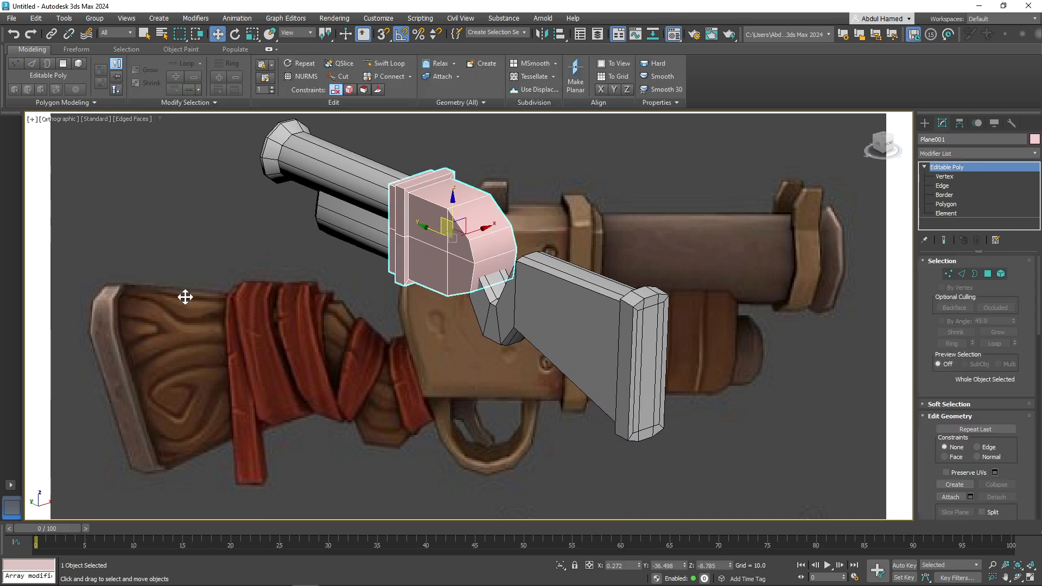
pyautogui.press('m')
pyautogui.moveTo(96, 234); pyautogui.dragTo(427, 259)
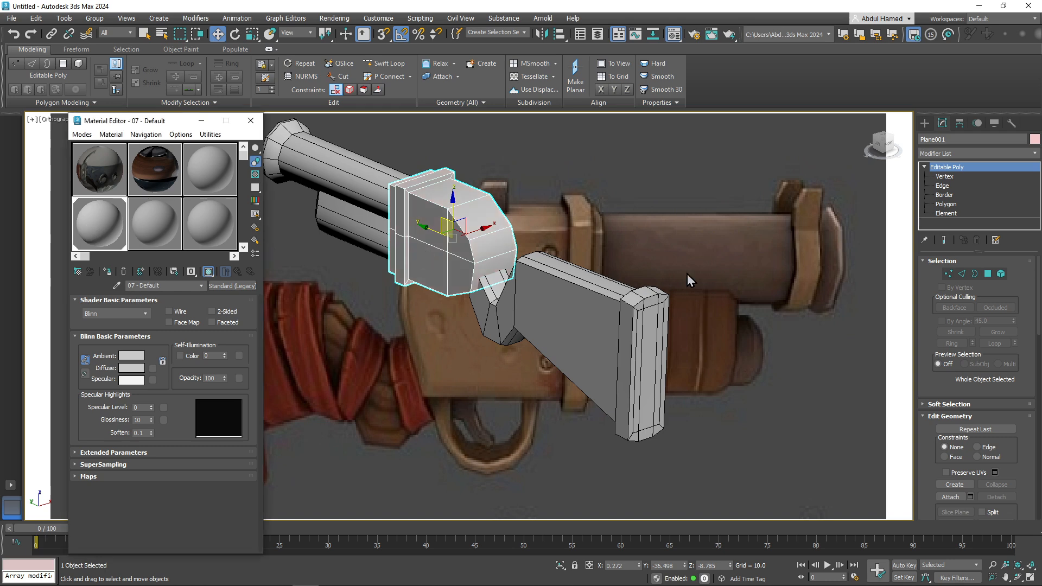
pyautogui.click(1034, 140)
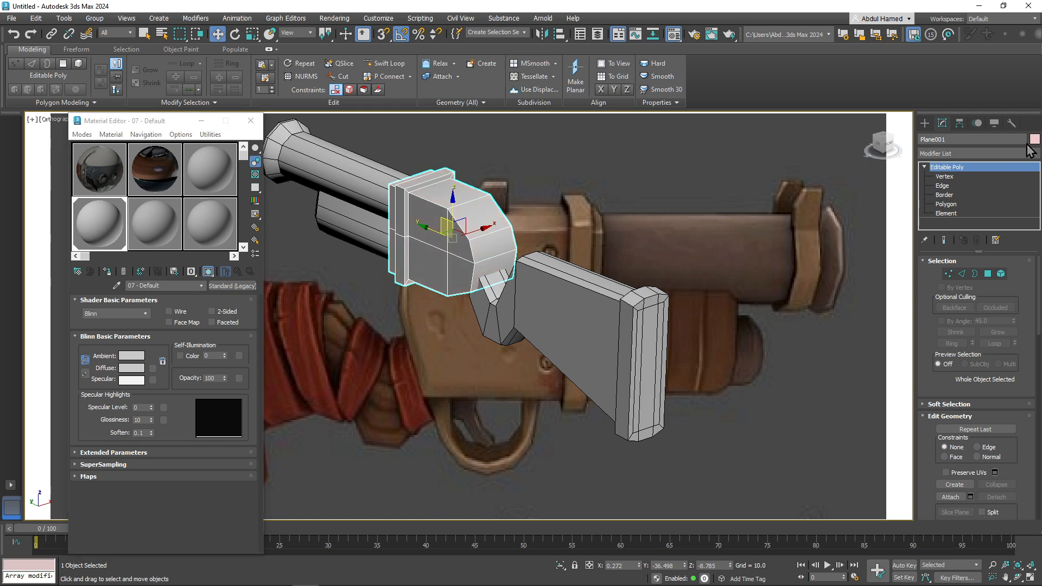
pyautogui.click(580, 315)
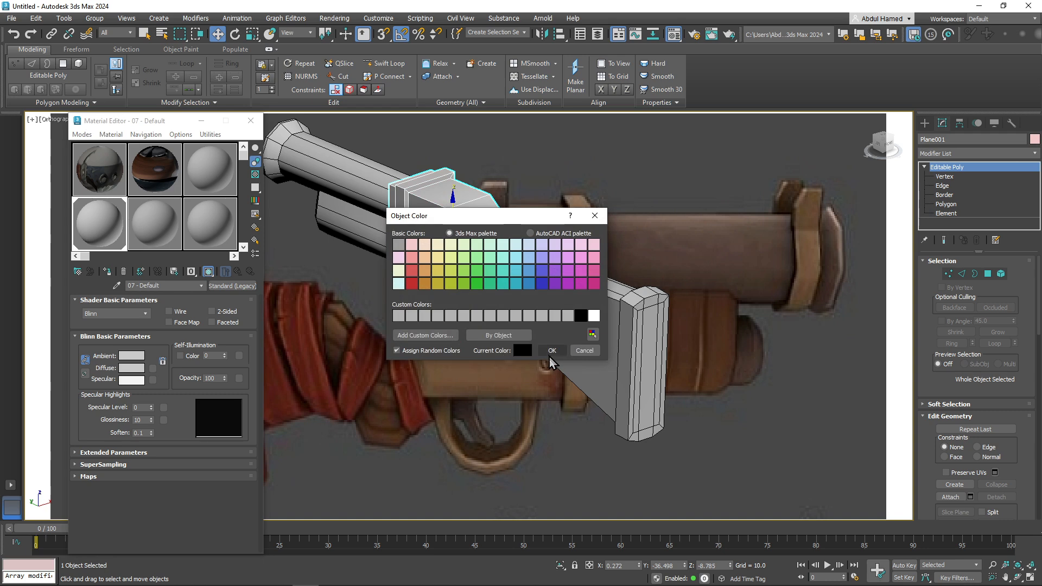
pyautogui.click(551, 353)
pyautogui.click(250, 120)
pyautogui.click(518, 358)
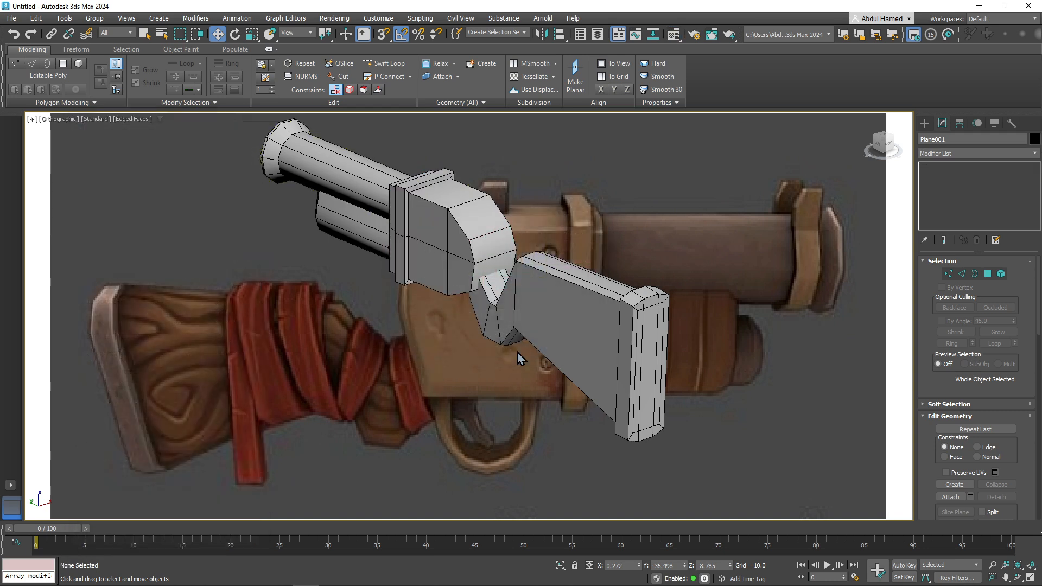
# - Examine the whole shotgun model from both sides against the reference image
pyautogui.keyDown('alt'); pyautogui.moveTo(518, 356); pyautogui.dragTo(574, 332, button='middle'); pyautogui.keyUp('alt')
pyautogui.scroll(-4, 474, 322)
pyautogui.moveTo(417, 392); pyautogui.dragTo(523, 310, button='middle')
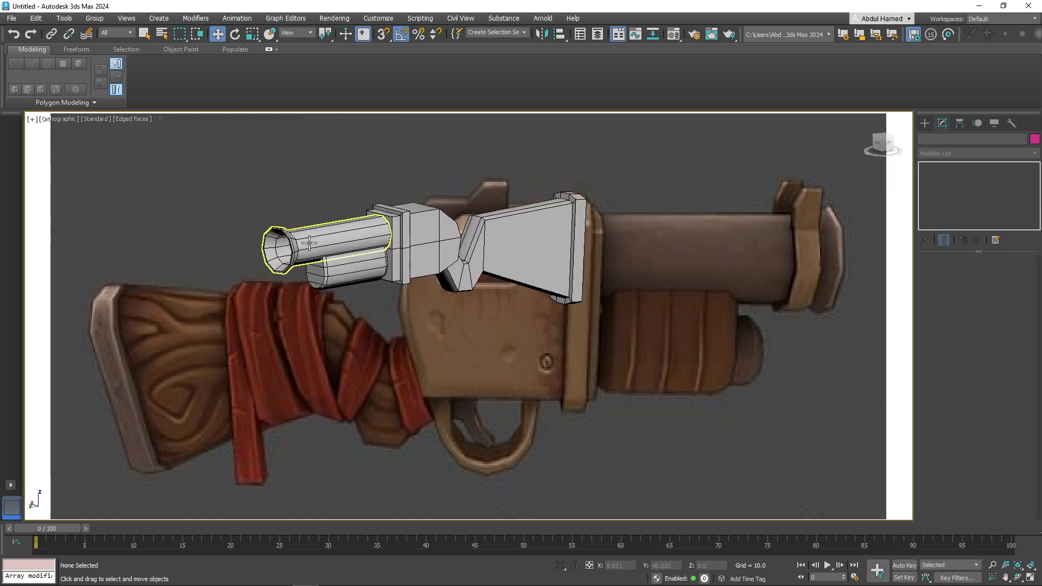
pyautogui.scroll(2, 312, 271)
pyautogui.keyDown('alt'); pyautogui.moveTo(328, 295); pyautogui.dragTo(568, 424, button='middle'); pyautogui.keyUp('alt')
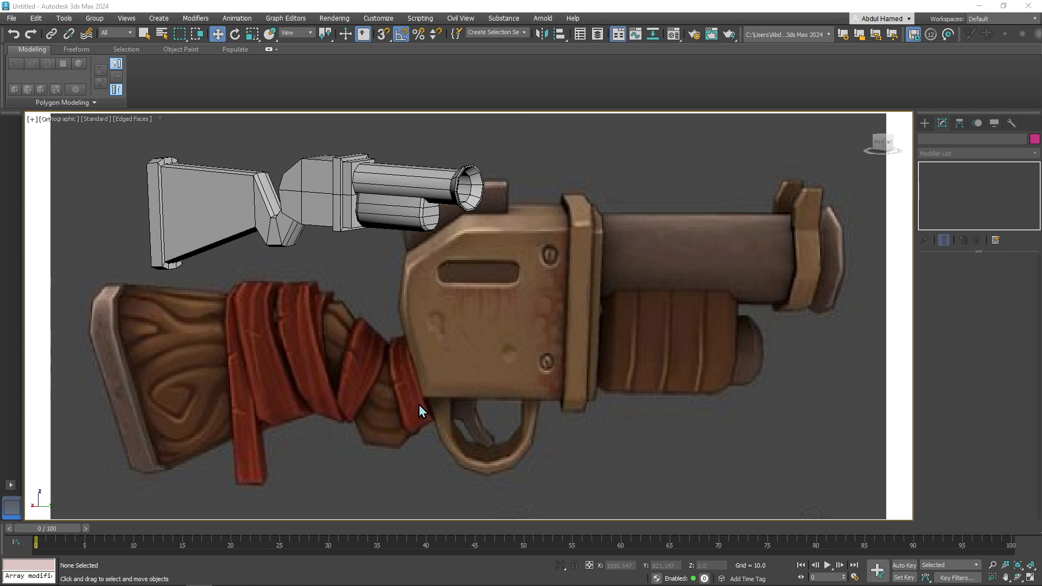
pyautogui.moveTo(457, 418); pyautogui.dragTo(438, 397, button='middle')
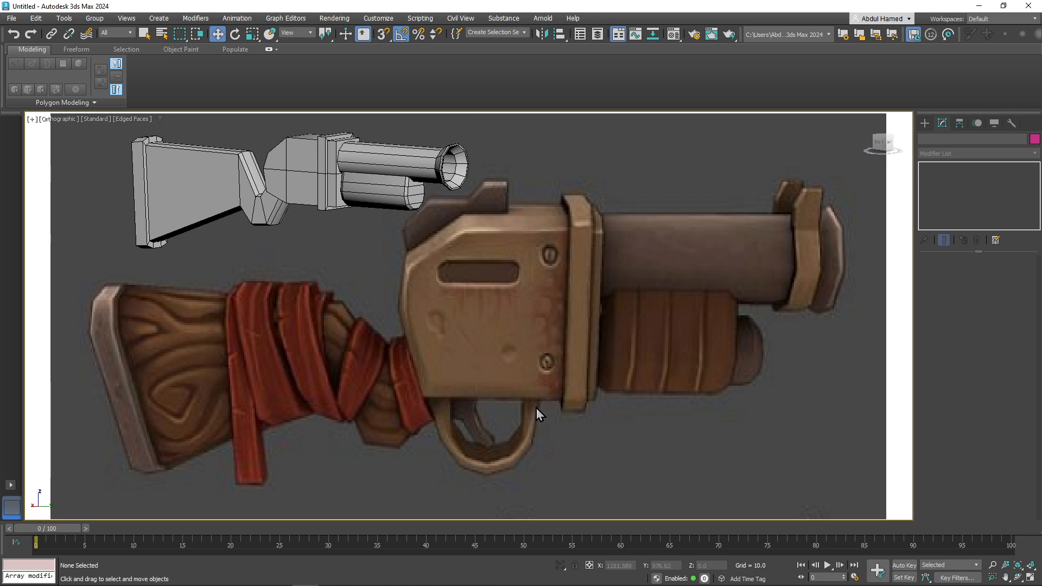
# - Frame the receiver's underside in the Left view and activate the Line spline tool
pyautogui.click(924, 124)
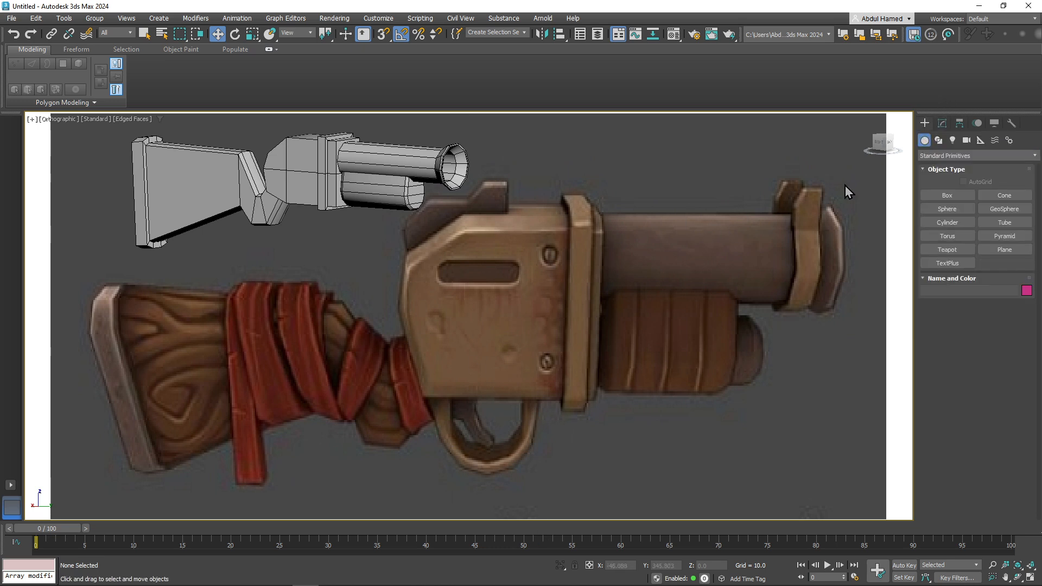
pyautogui.press('l')
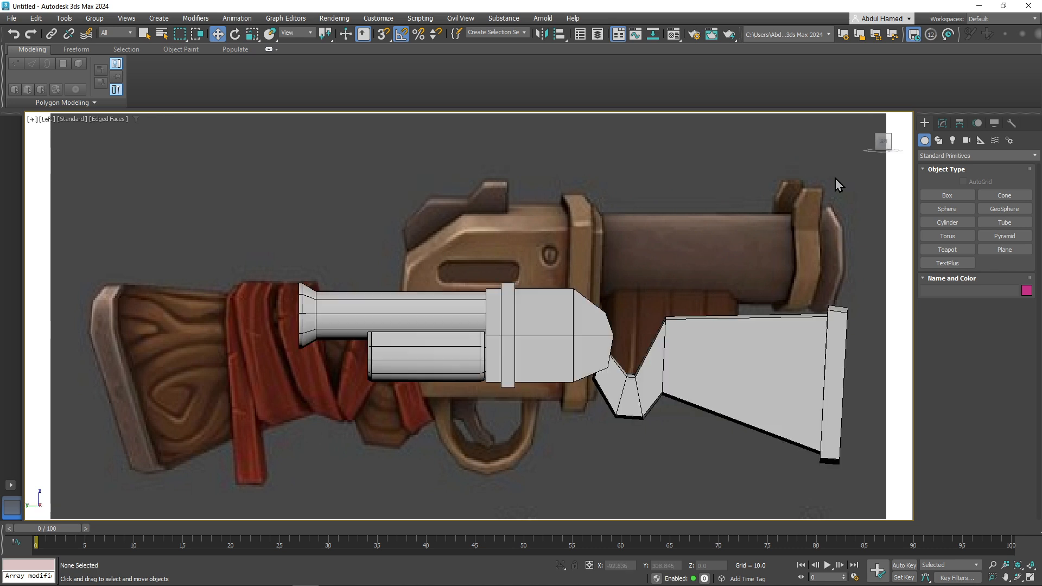
pyautogui.moveTo(594, 370); pyautogui.dragTo(534, 312, button='middle')
pyautogui.scroll(5, 503, 331)
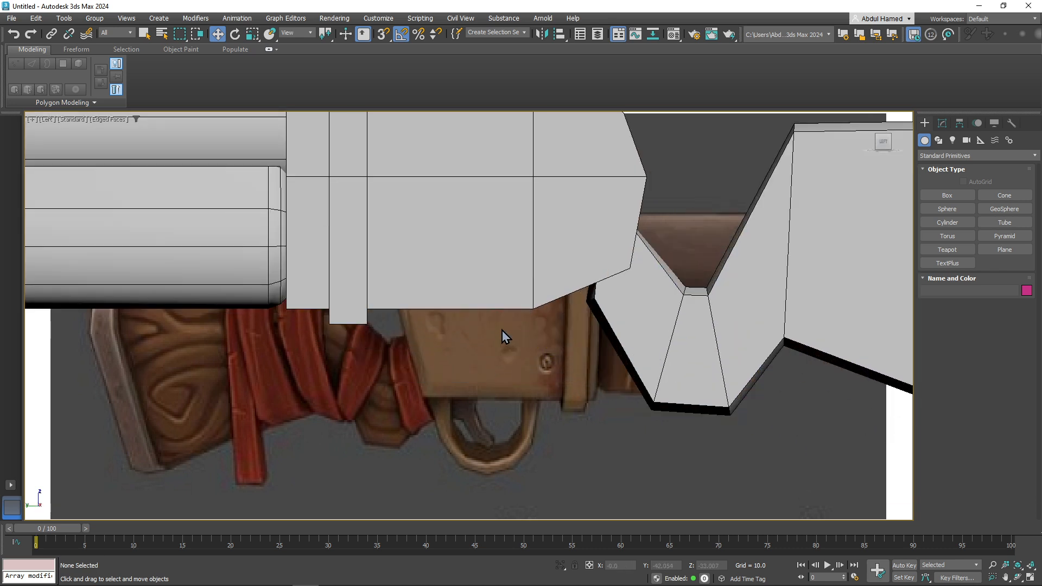
pyautogui.click(938, 140)
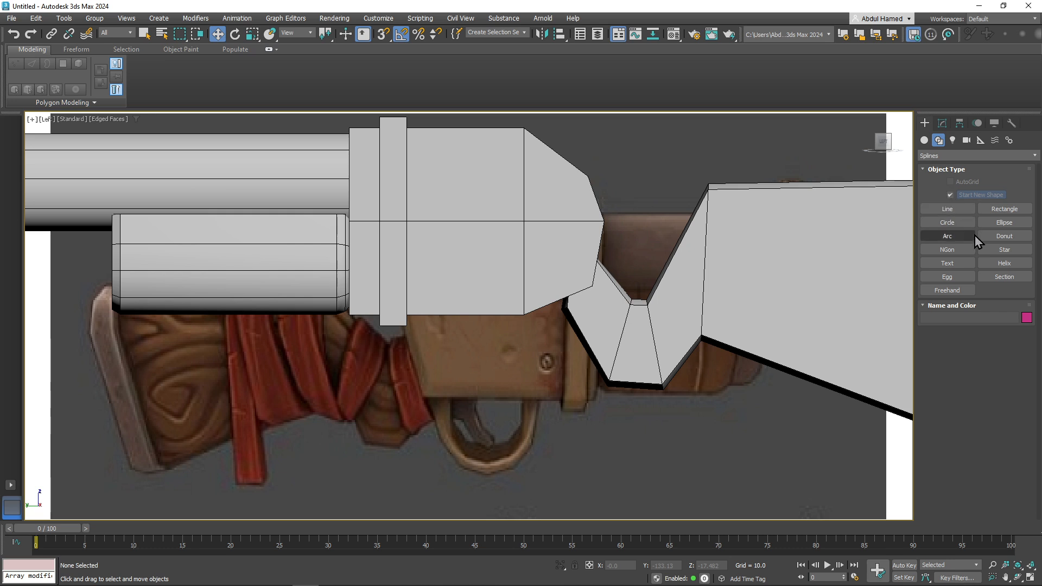
pyautogui.click(963, 209)
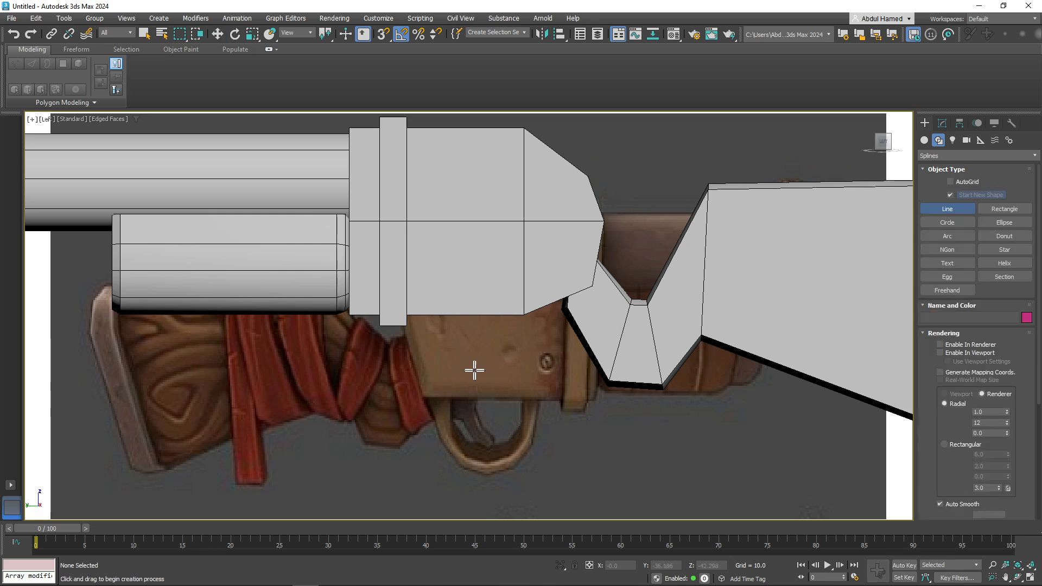
# - Try to draw the trigger guard's outline as a six-point open line under the receiver, and delete it
pyautogui.click(407, 324)
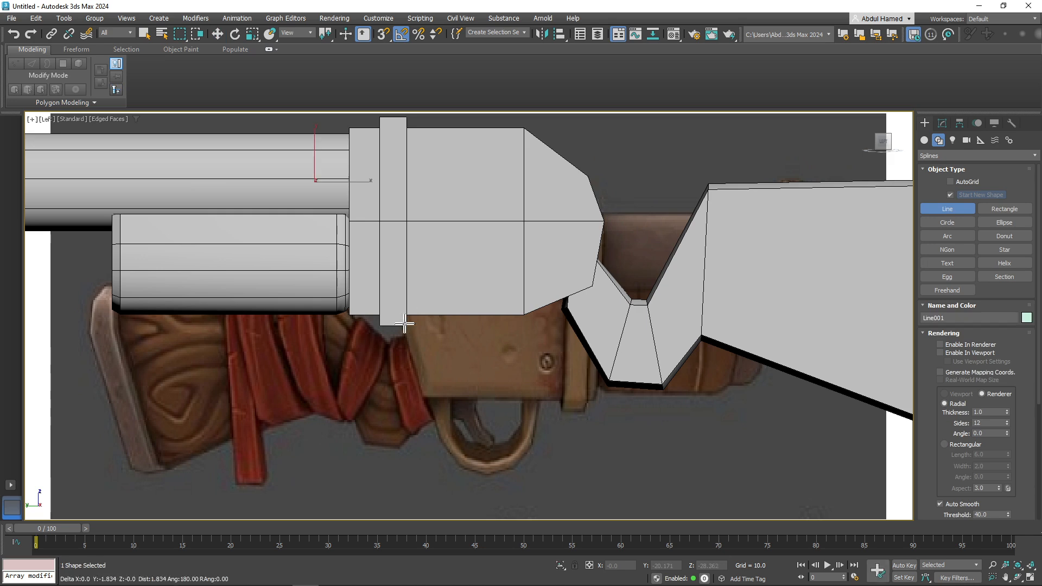
pyautogui.click(412, 357)
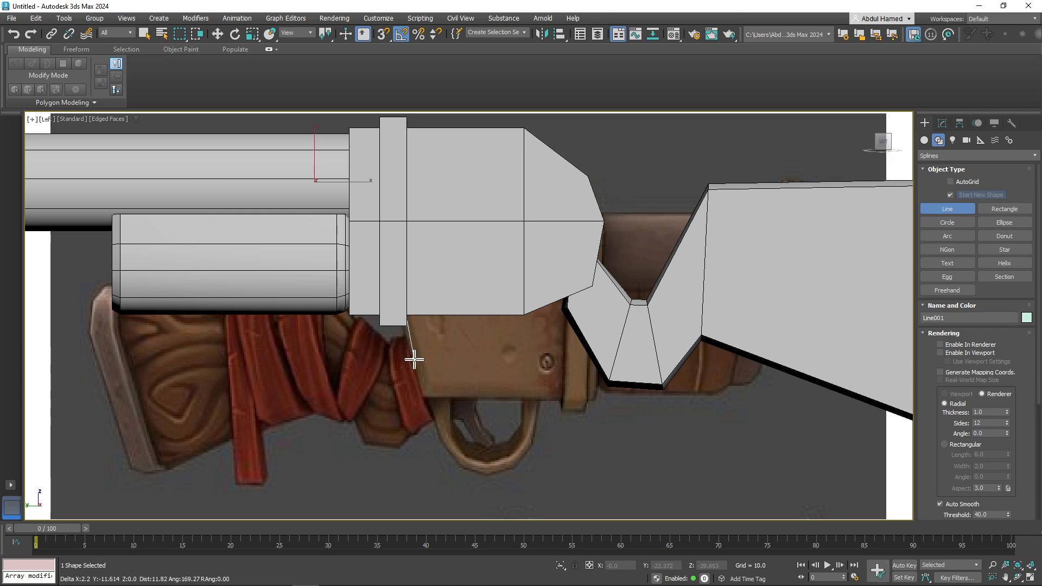
pyautogui.click(440, 381)
pyautogui.click(487, 381)
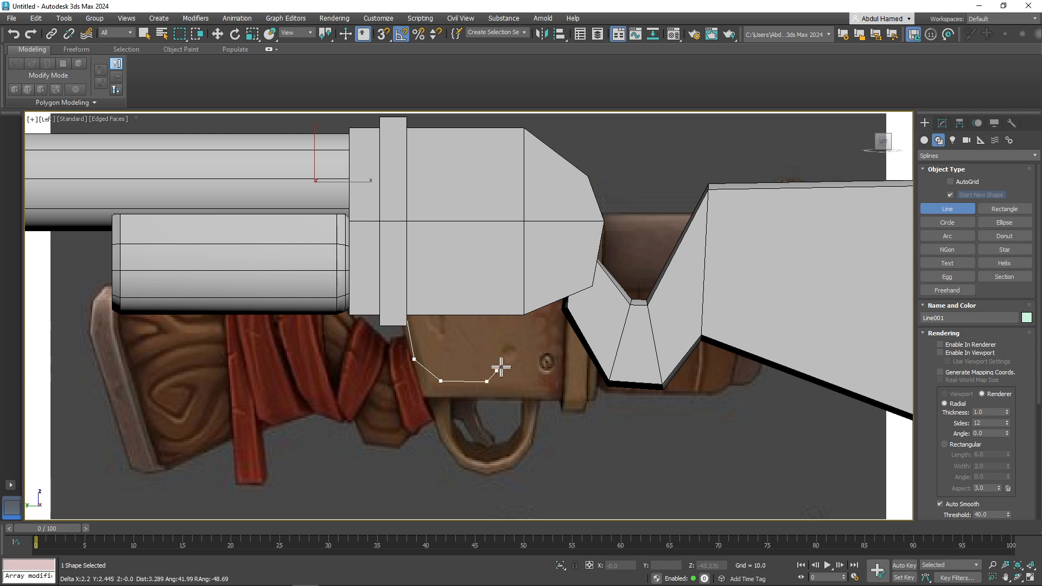
pyautogui.click(508, 354)
pyautogui.click(519, 314)
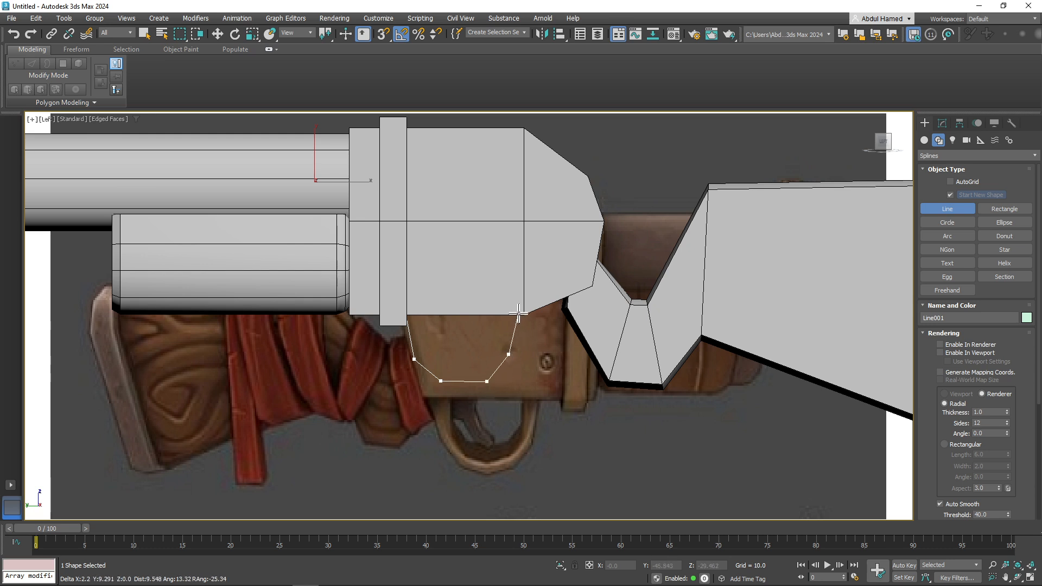
pyautogui.rightClick(520, 356)
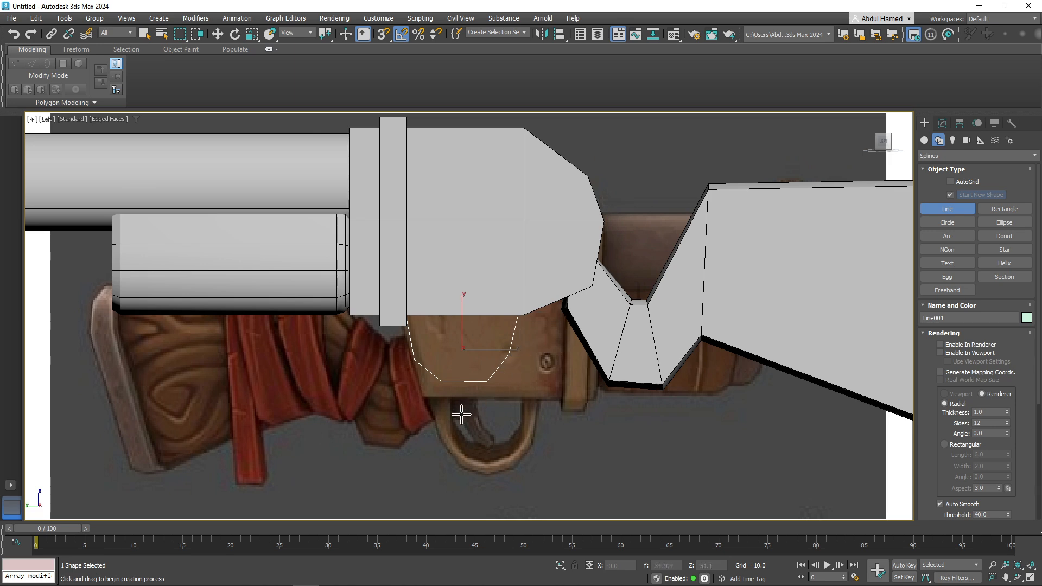
pyautogui.press('Delete')
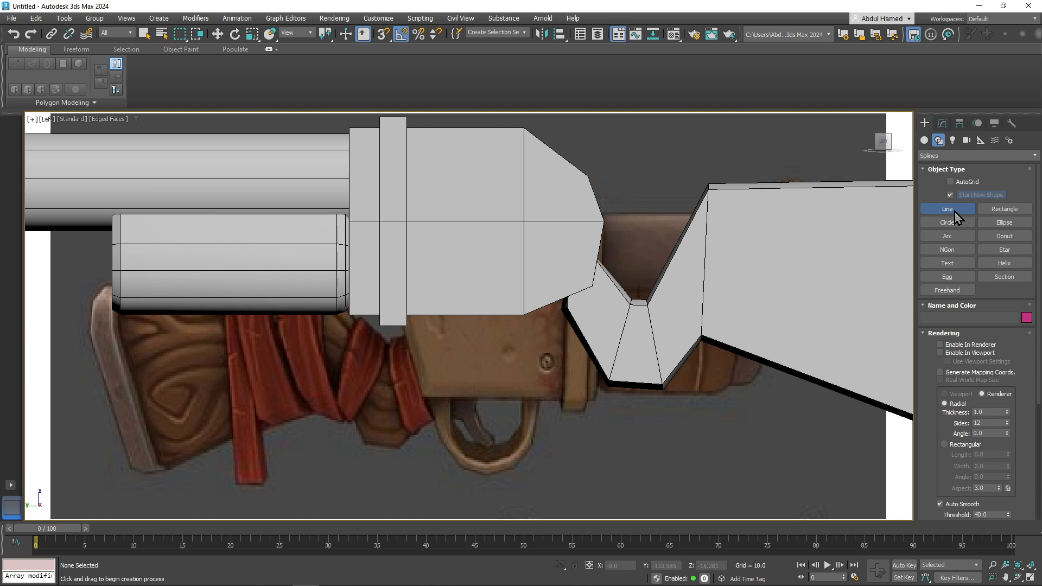
# - Draw the trigger guard's outline as a six-point open U-shaped line hanging from the receiver's underside
pyautogui.click(408, 319)
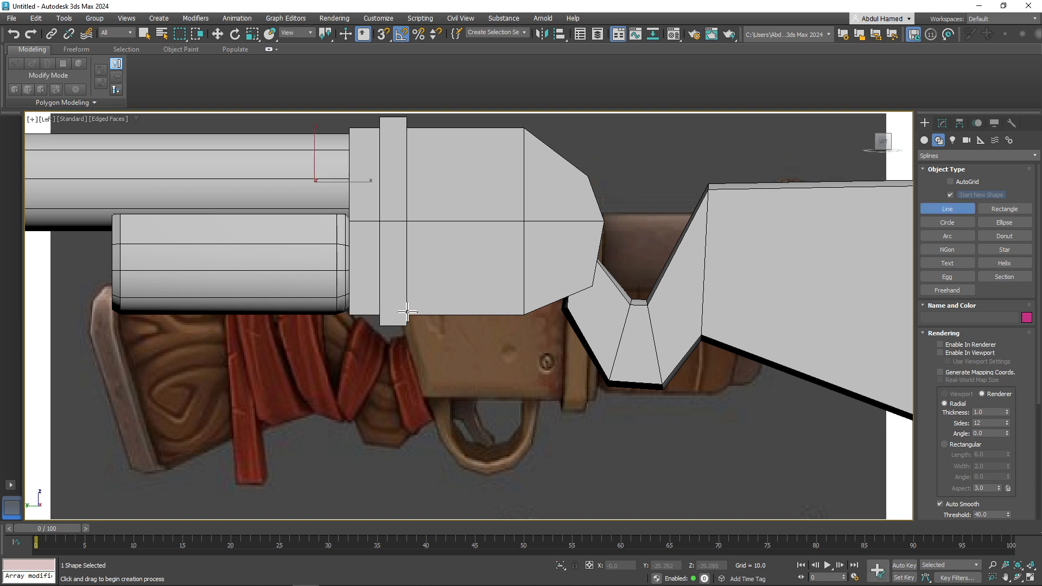
pyautogui.click(414, 354)
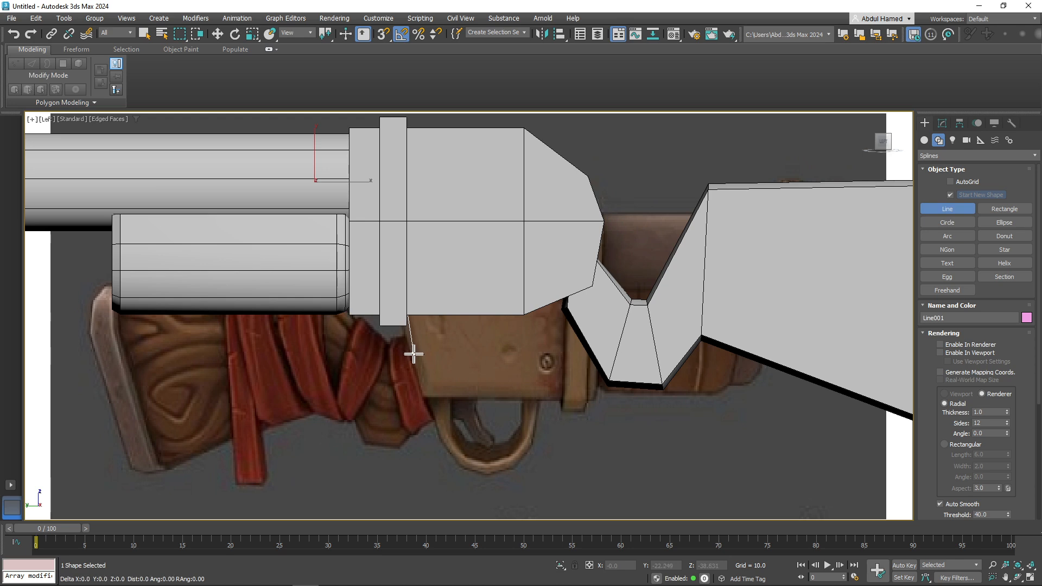
pyautogui.click(484, 385)
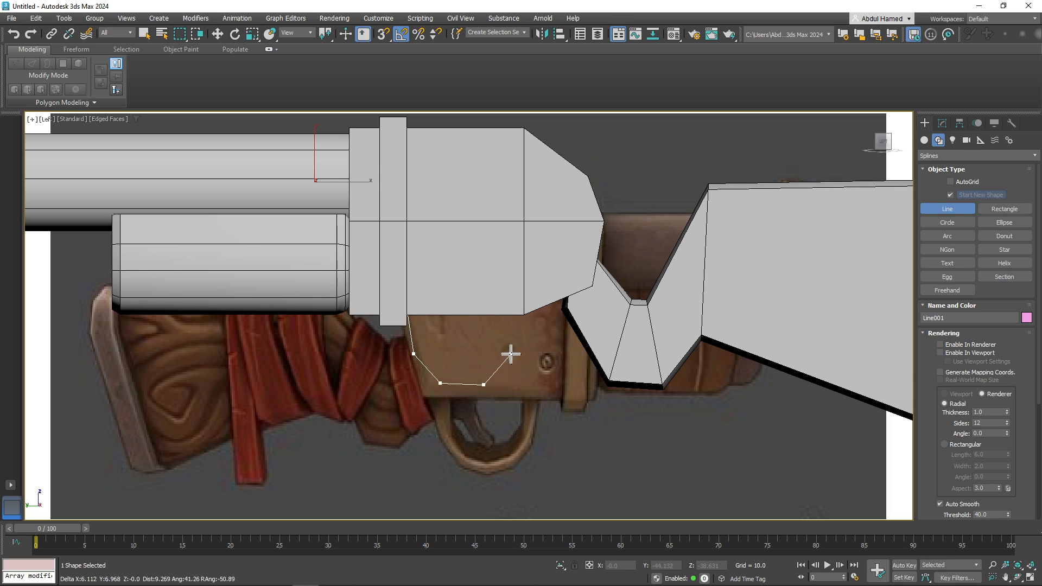
pyautogui.click(511, 354)
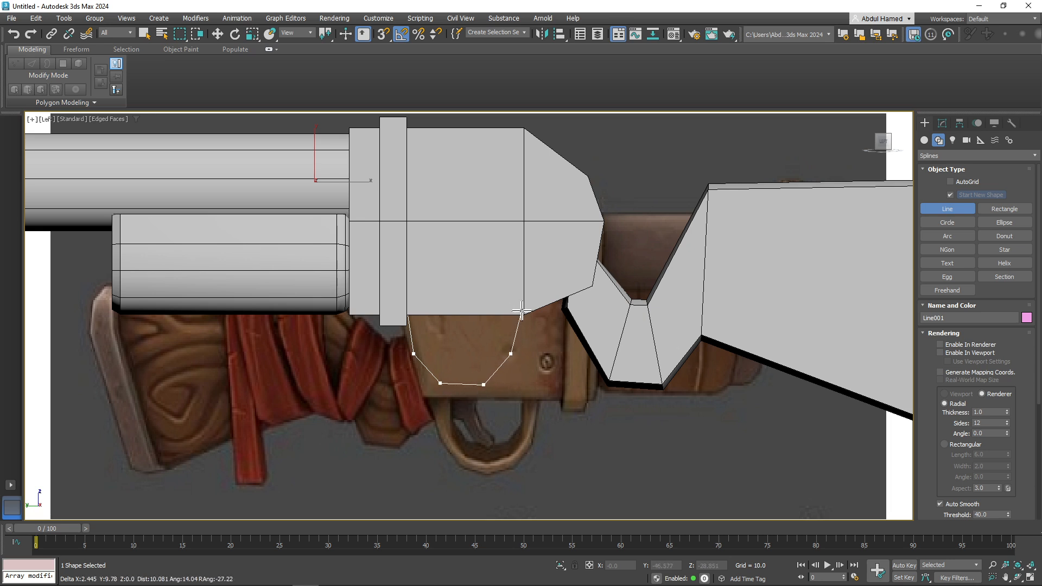
pyautogui.click(522, 313)
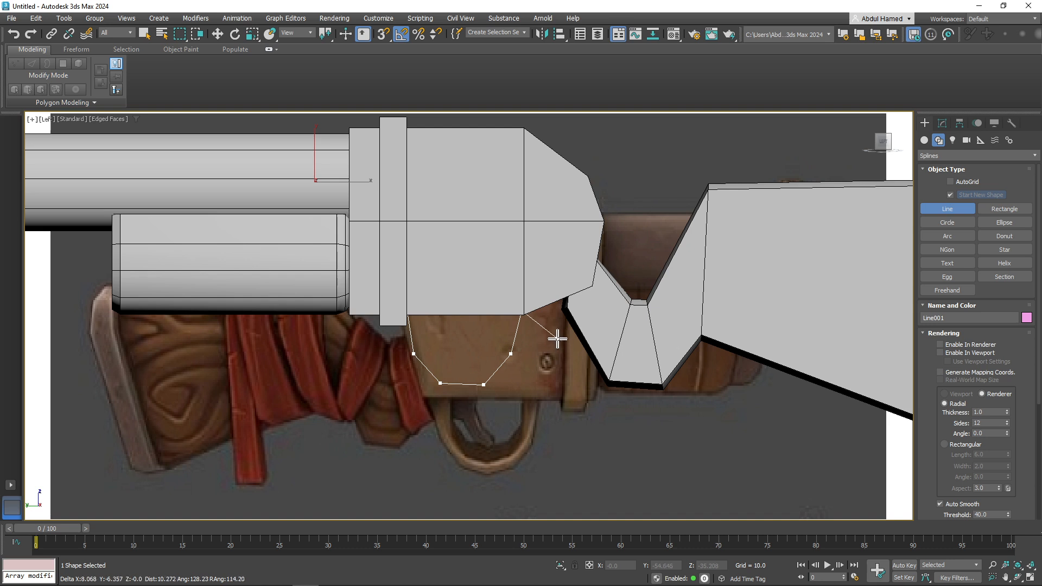
pyautogui.rightClick(557, 339)
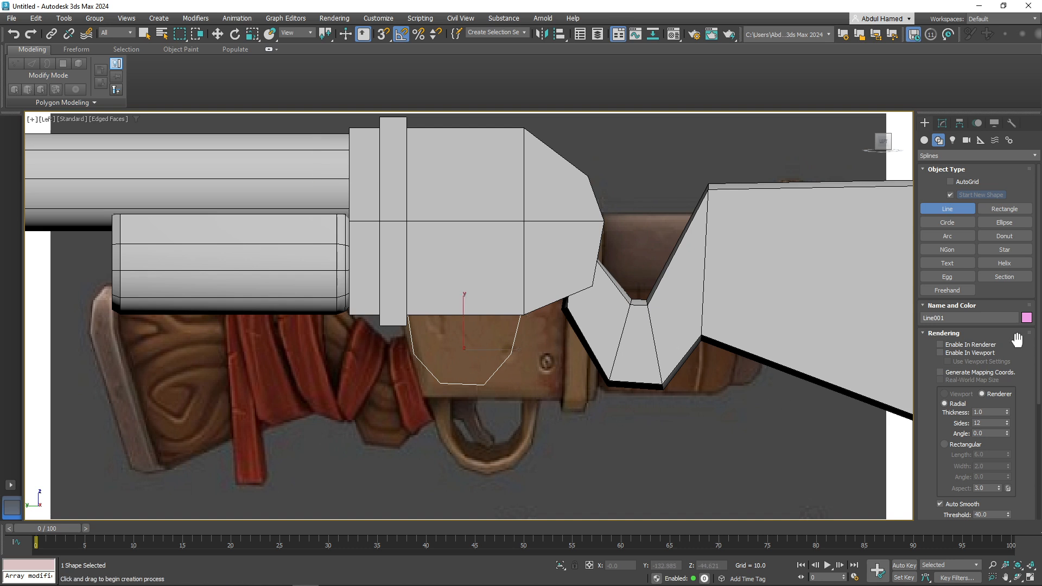
pyautogui.press('w')
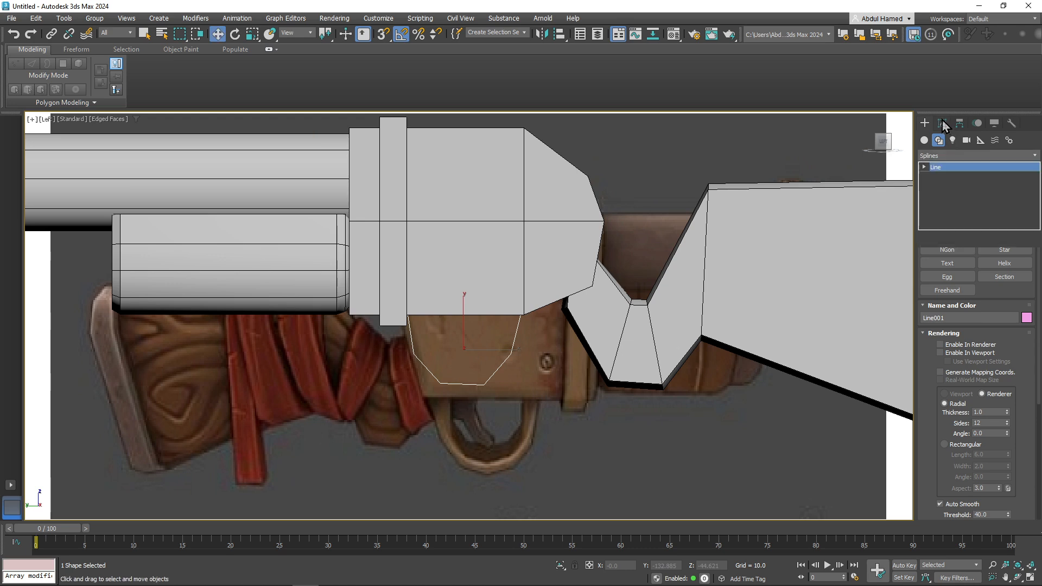
# - Give the trigger guard line a rectangular rendering profile and enable its thickness in the viewport
pyautogui.click(942, 123)
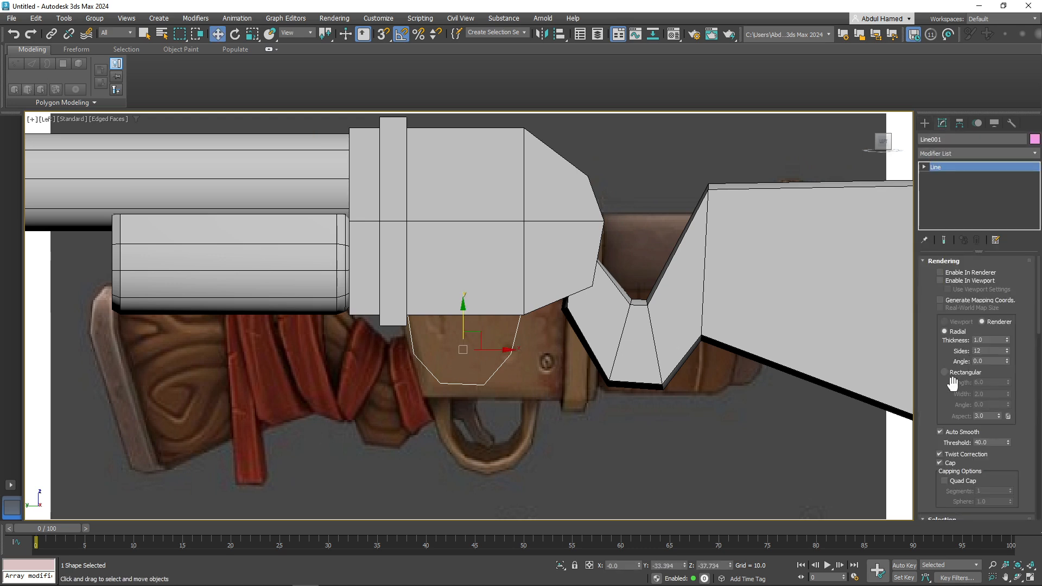
pyautogui.click(949, 374)
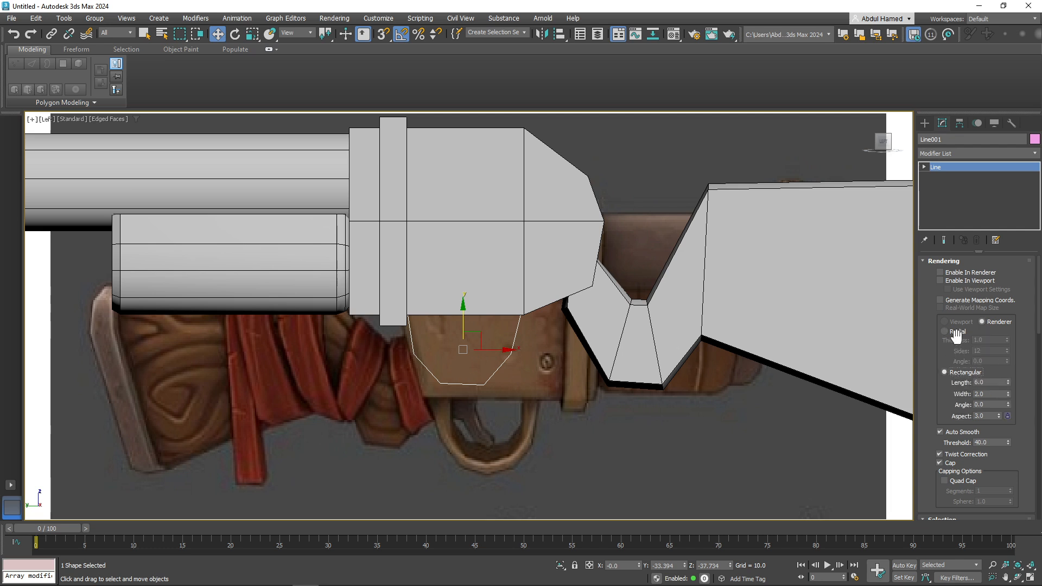
pyautogui.click(951, 281)
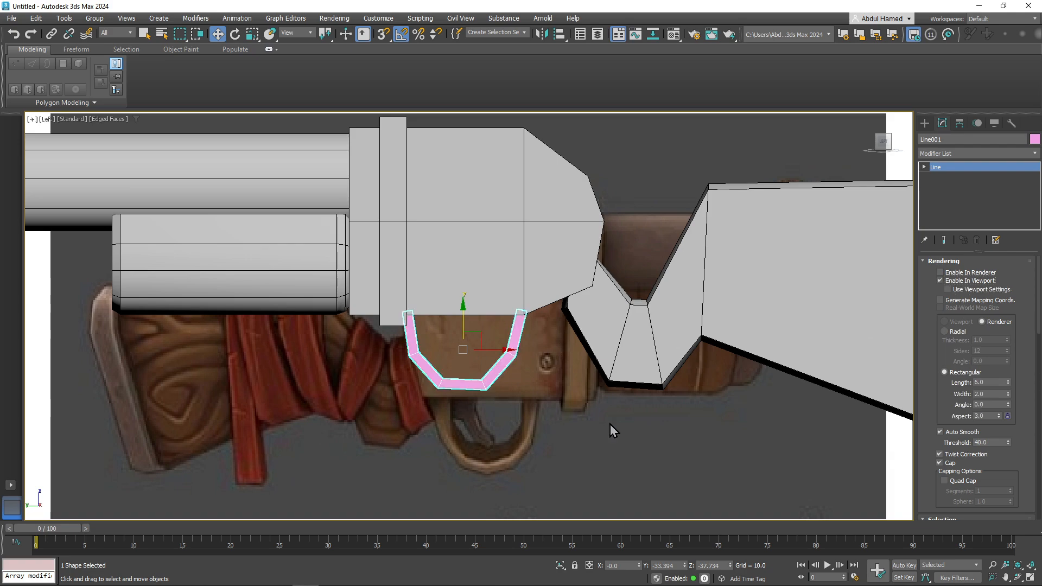
# - Set the trigger guard's rectangular profile to length 9.48, width 2.44 and angle 0
pyautogui.keyDown('alt'); pyautogui.moveTo(418, 387); pyautogui.dragTo(484, 347, button='middle'); pyautogui.keyUp('alt')
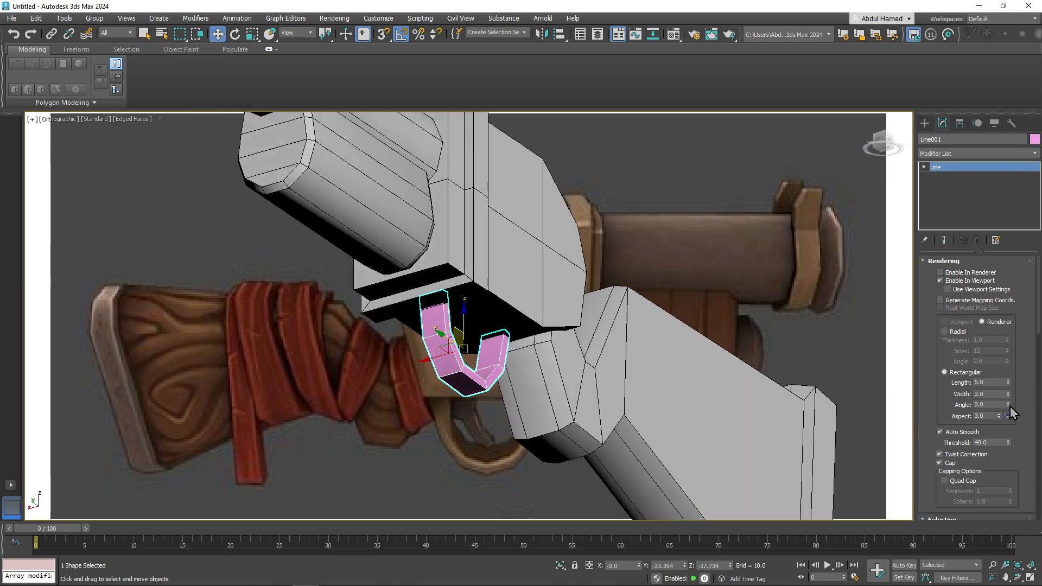
pyautogui.moveTo(1008, 395); pyautogui.dragTo(955, 130)
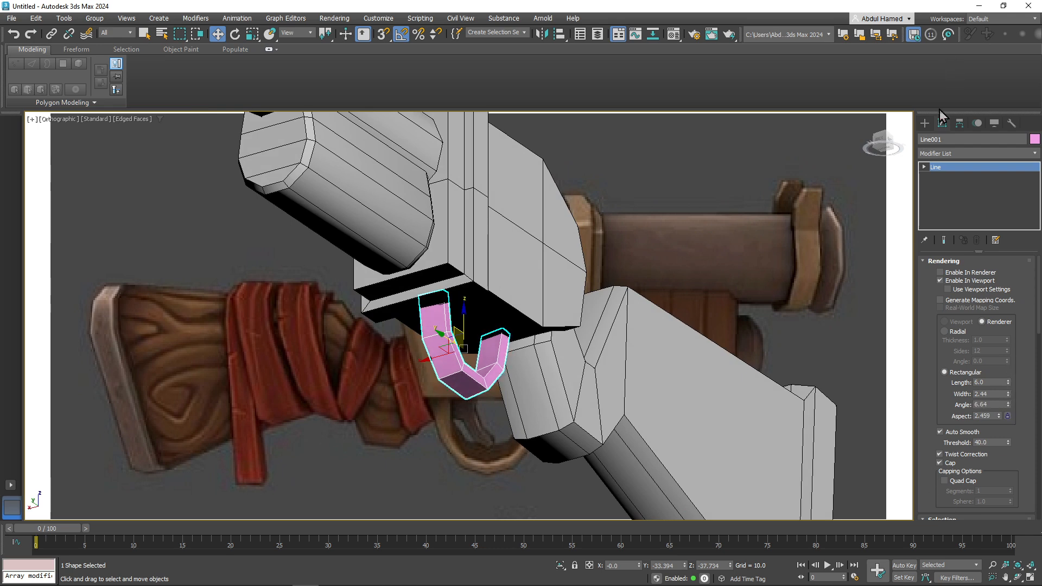
pyautogui.rightClick(1007, 404)
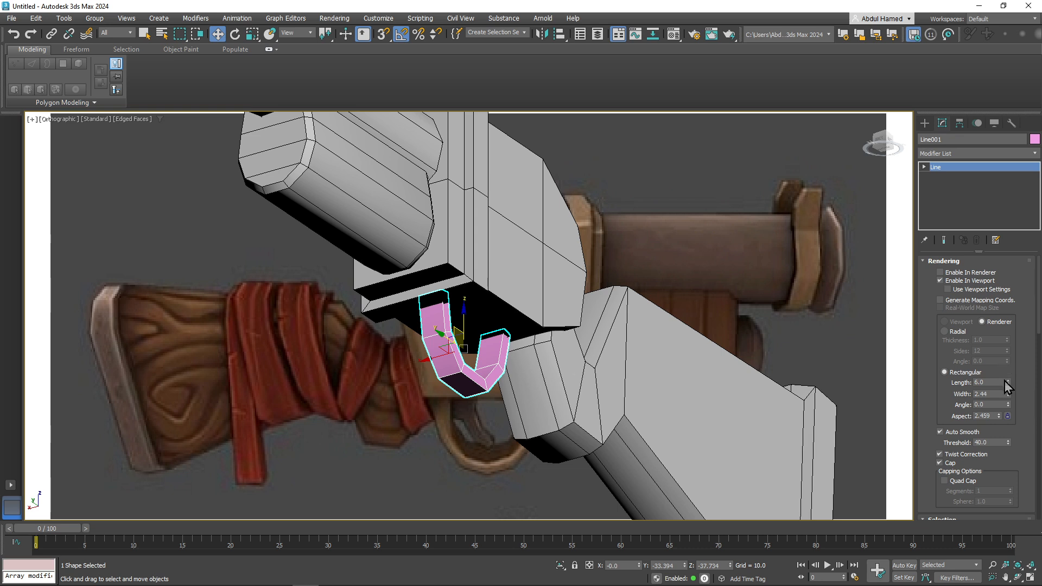
pyautogui.moveTo(1007, 383); pyautogui.dragTo(1017, 348)
pyautogui.keyDown('alt'); pyautogui.moveTo(472, 379); pyautogui.dragTo(461, 412, button='middle'); pyautogui.keyUp('alt')
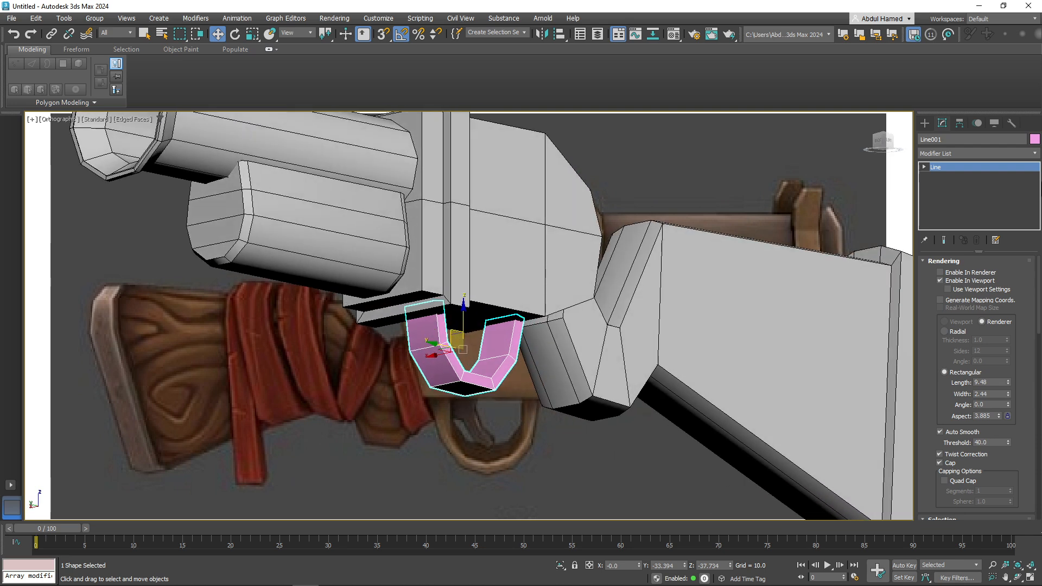
# - Convert the trigger guard to an Editable Poly and add an FFD 2x2x2 modifier to it
pyautogui.rightClick(969, 168)
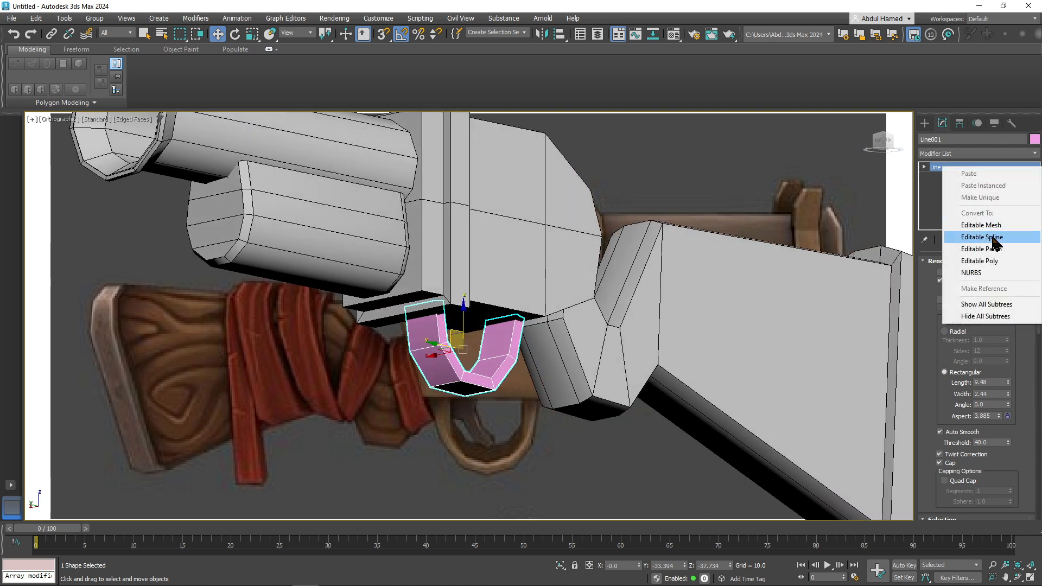
pyautogui.click(981, 261)
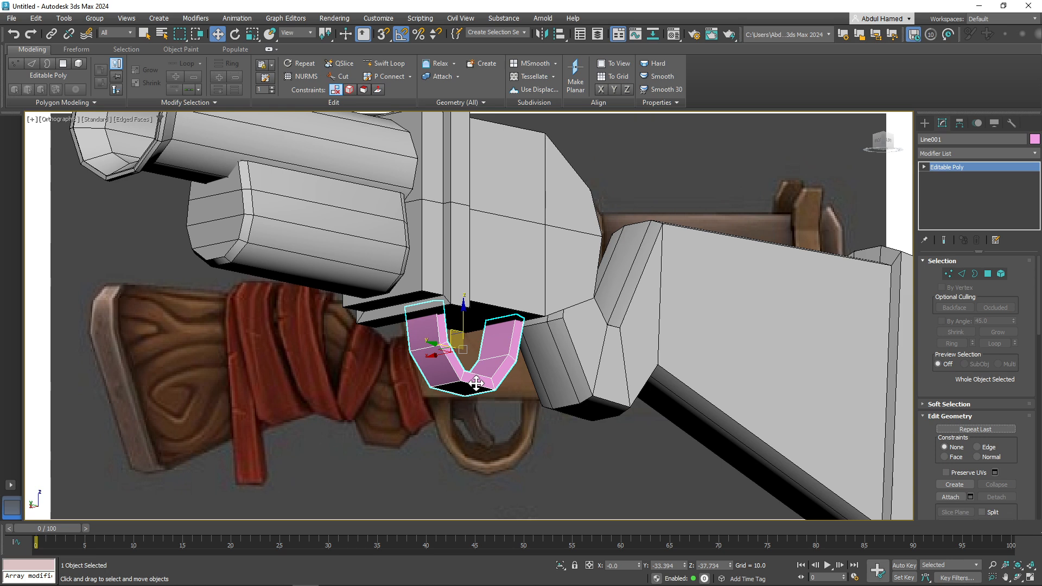
pyautogui.keyDown('alt'); pyautogui.moveTo(471, 385); pyautogui.dragTo(454, 358, button='middle'); pyautogui.keyUp('alt')
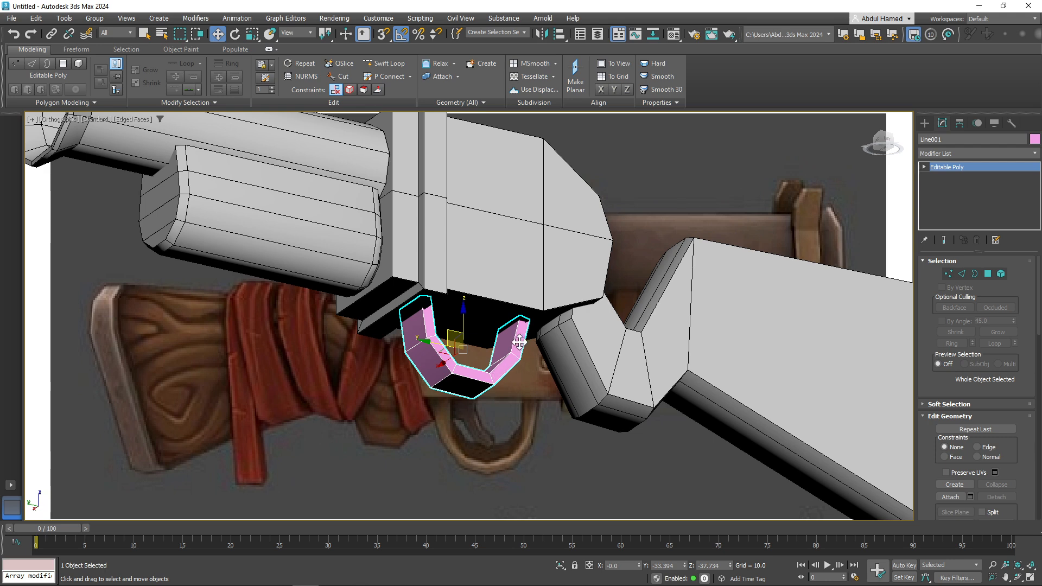
pyautogui.keyDown('alt'); pyautogui.moveTo(521, 335); pyautogui.dragTo(415, 366, button='middle'); pyautogui.keyUp('alt')
pyautogui.click(972, 155)
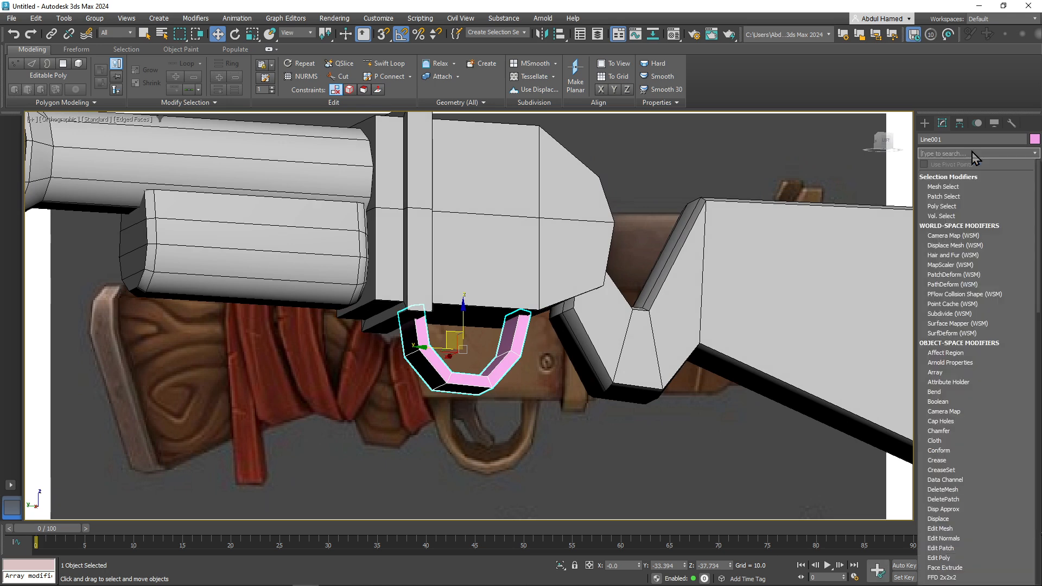
pyautogui.write('ffd')
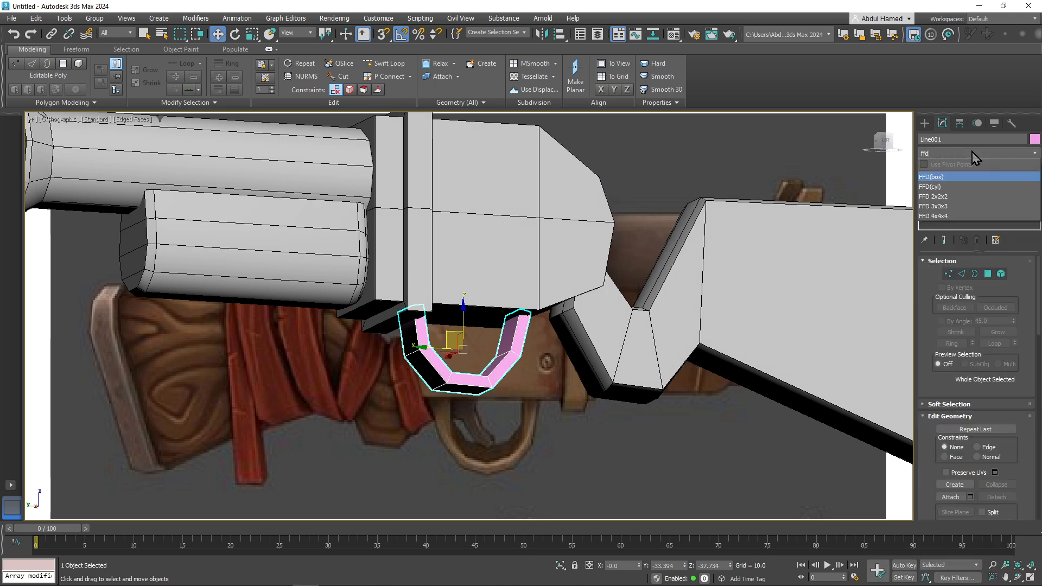
pyautogui.click(947, 196)
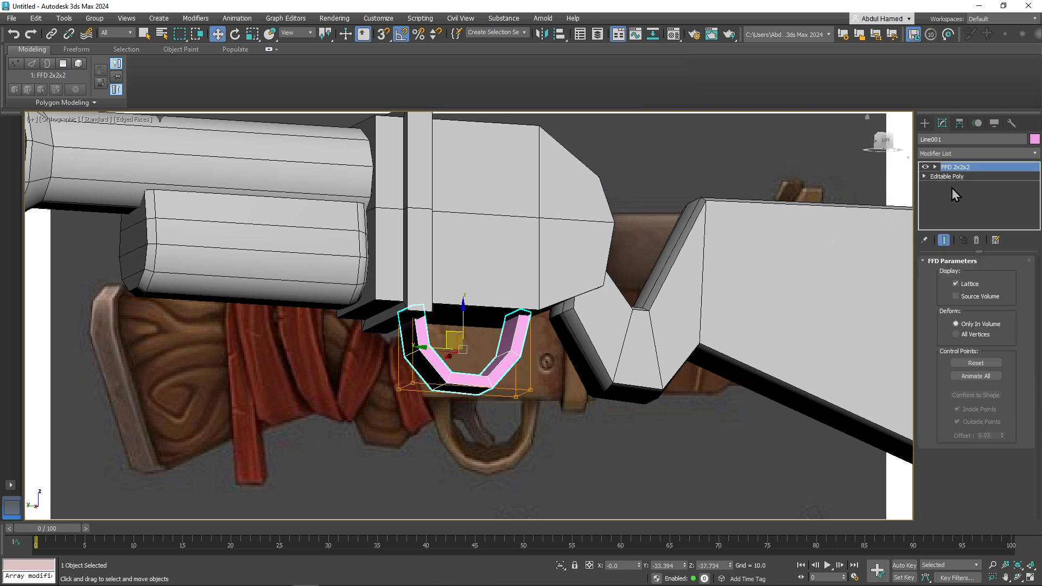
# - Narrow the trigger guard's barrel-side end by scaling that end's FFD control points inward along the X axis
pyautogui.click(934, 168)
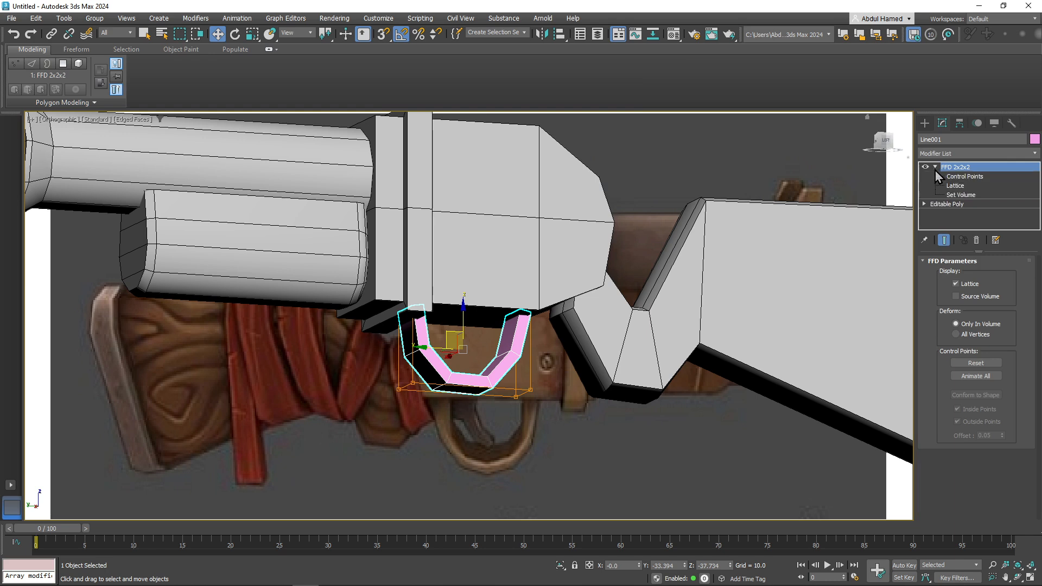
pyautogui.click(972, 180)
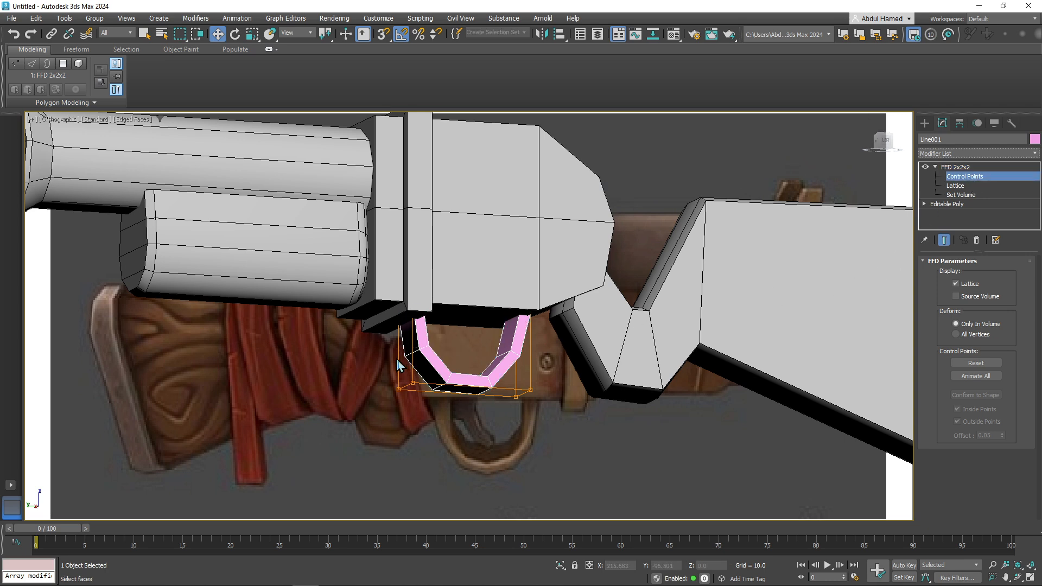
pyautogui.keyDown('alt'); pyautogui.moveTo(396, 359); pyautogui.dragTo(368, 289, button='middle'); pyautogui.keyUp('alt')
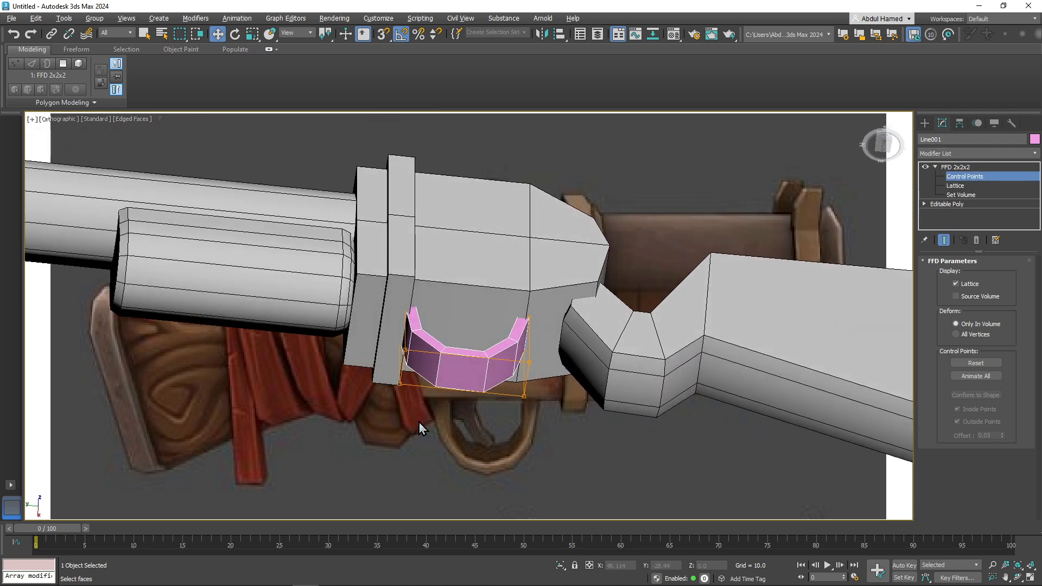
pyautogui.moveTo(438, 430); pyautogui.dragTo(437, 429)
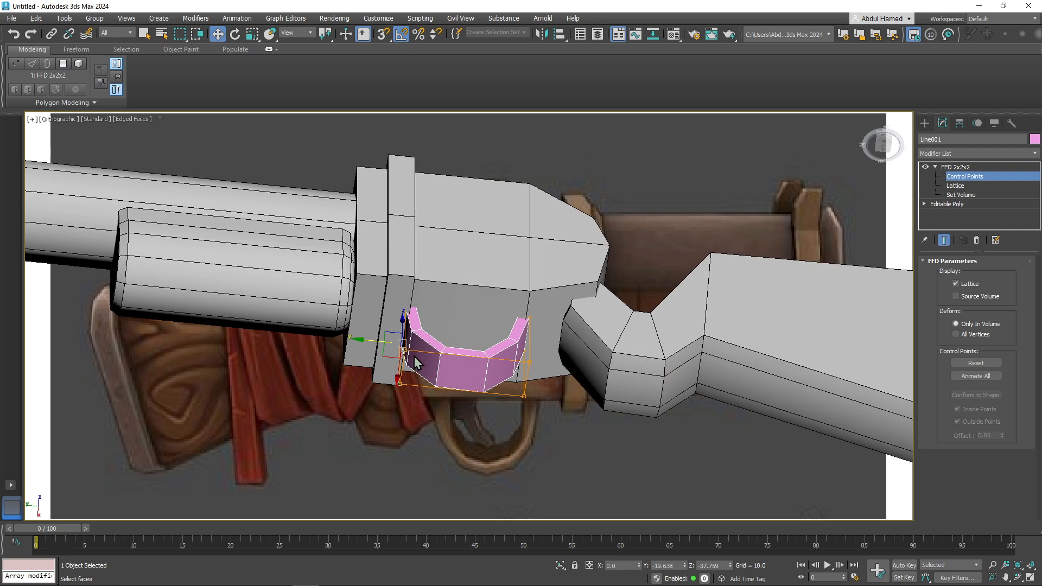
pyautogui.press('r')
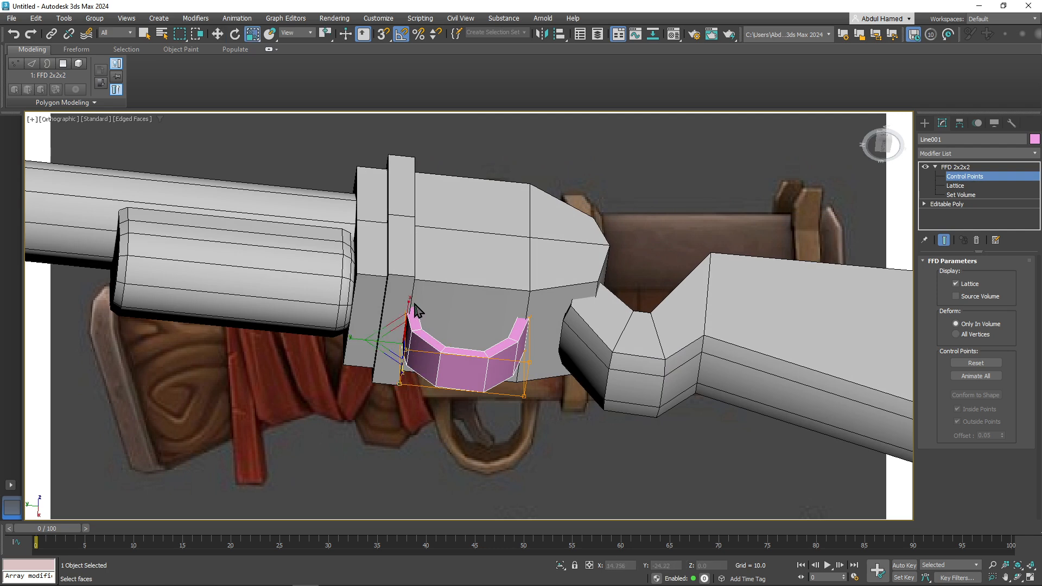
pyautogui.moveTo(409, 300); pyautogui.dragTo(410, 322)
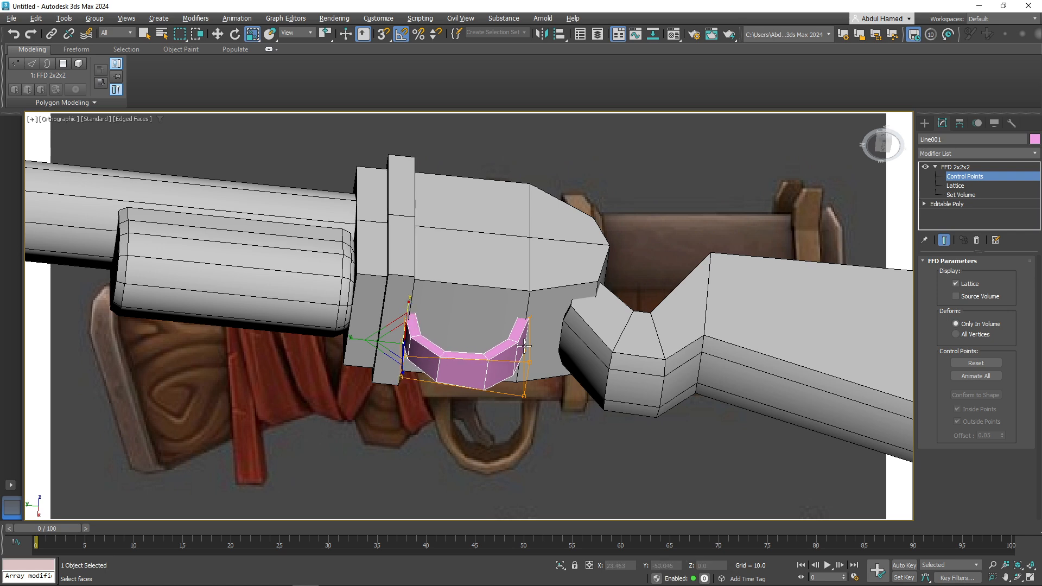
pyautogui.keyDown('alt'); pyautogui.moveTo(524, 348); pyautogui.dragTo(549, 394, button='middle'); pyautogui.keyUp('alt')
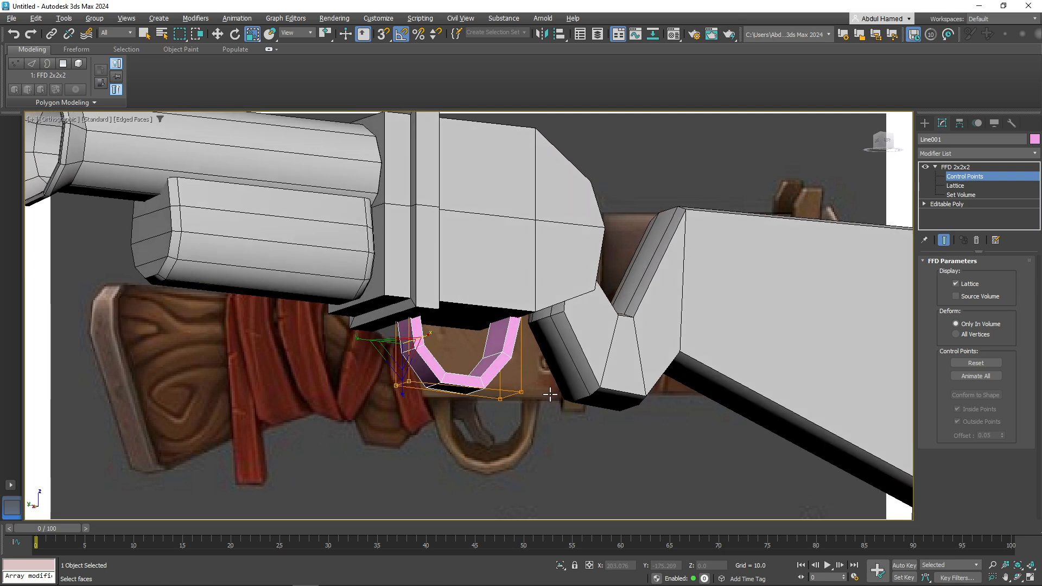
# - Collapse the trigger guard's whole modifier stack into an Editable Poly
pyautogui.click(997, 168)
pyautogui.rightClick(997, 169)
pyautogui.click(972, 279)
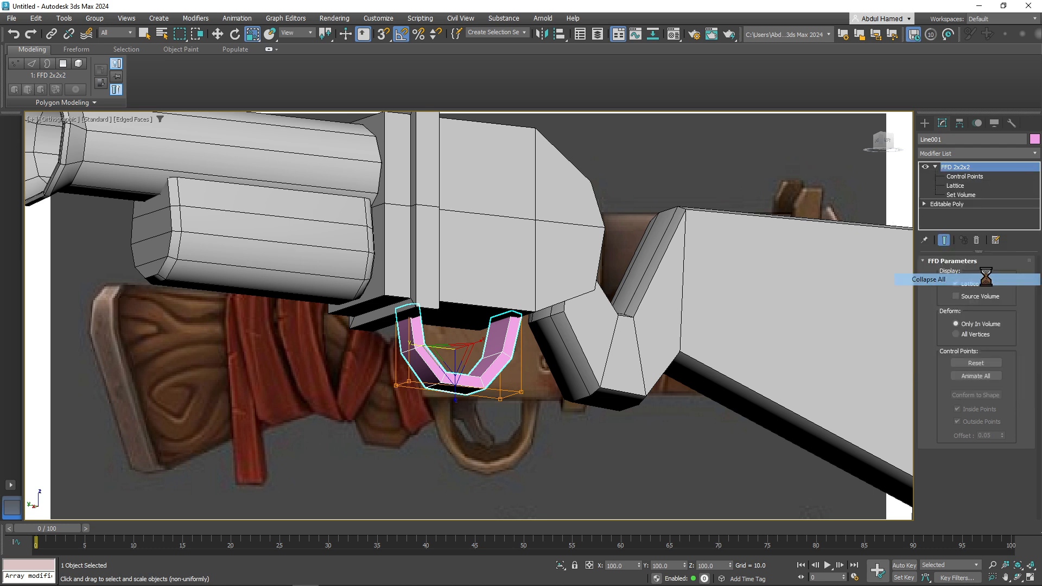
pyautogui.click(572, 330)
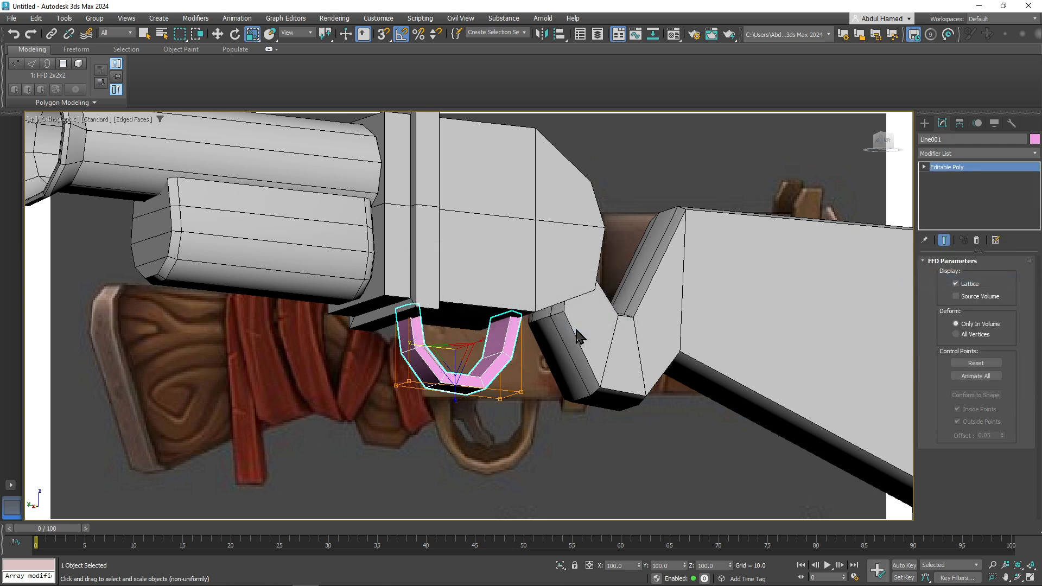
# - Assign the 07 - Default material to the trigger guard
pyautogui.press('m')
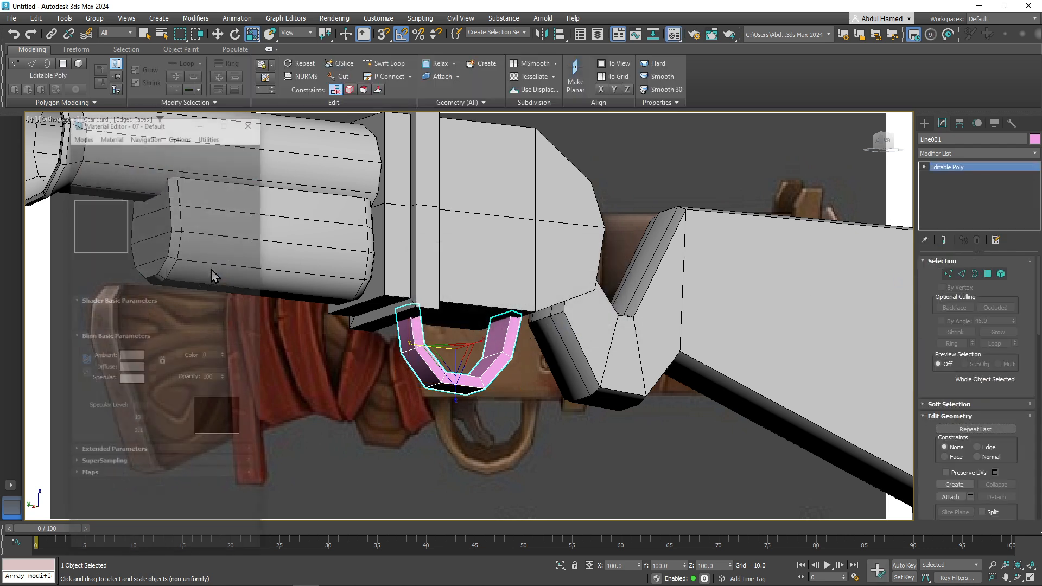
pyautogui.moveTo(87, 216); pyautogui.dragTo(426, 380)
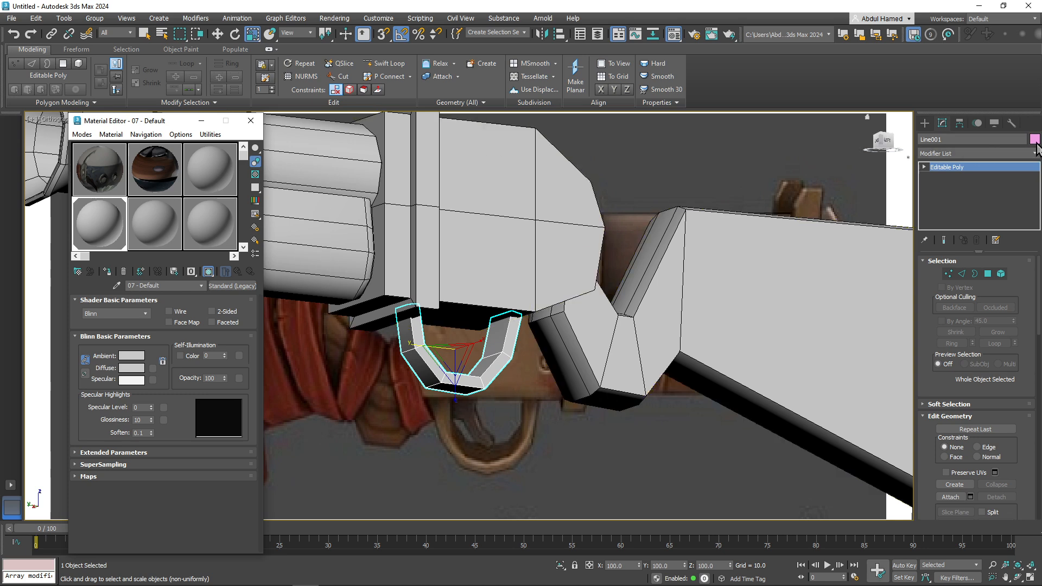
pyautogui.click(540, 354)
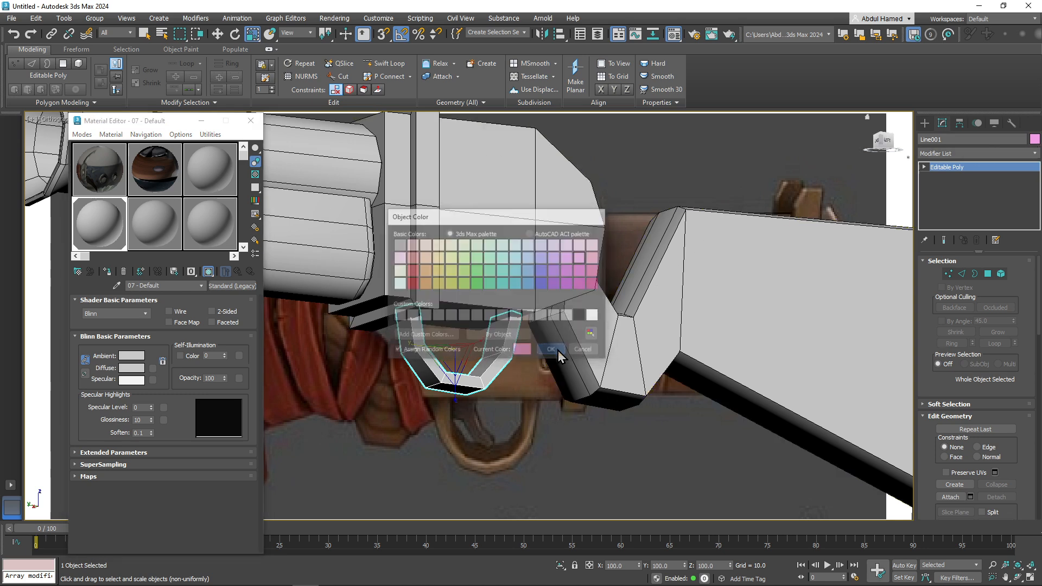
pyautogui.click(250, 120)
# - Set the trigger guard's object color to black
pyautogui.moveTo(616, 442); pyautogui.dragTo(589, 415, button='middle')
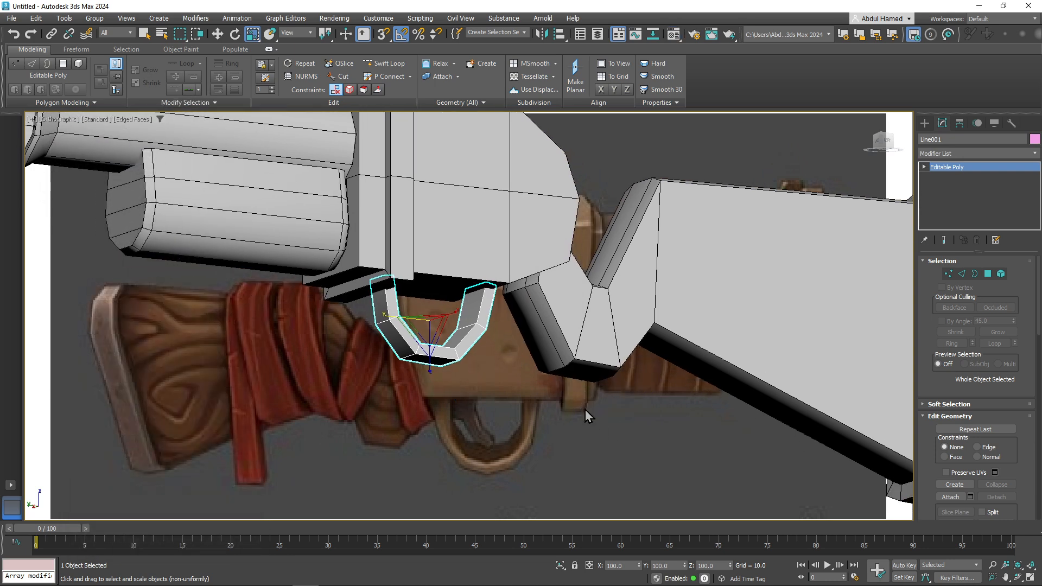
pyautogui.click(547, 407)
pyautogui.hotkey('shift', 'z')
pyautogui.click(580, 400)
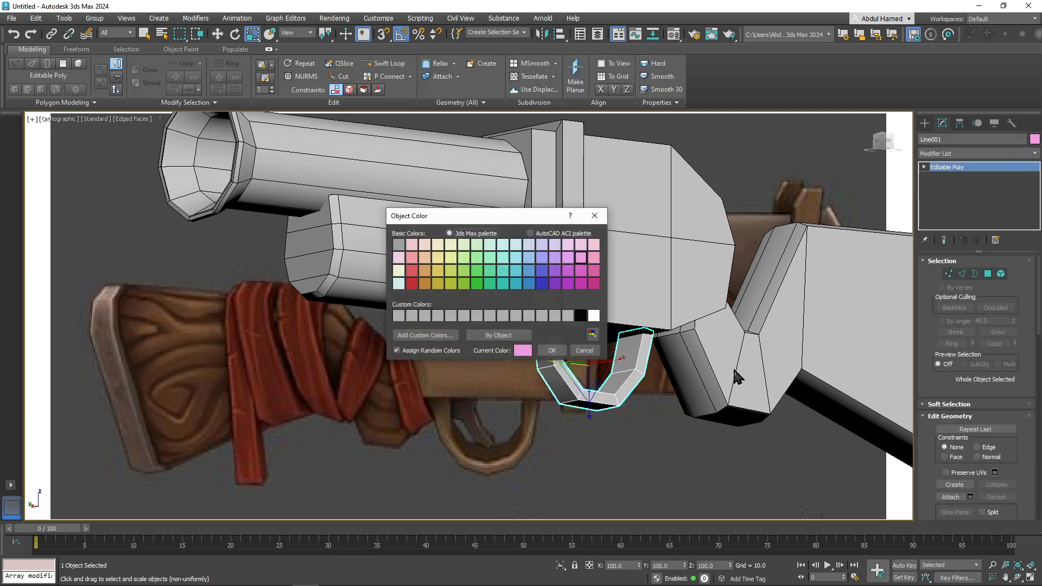
pyautogui.click(582, 316)
pyautogui.click(552, 350)
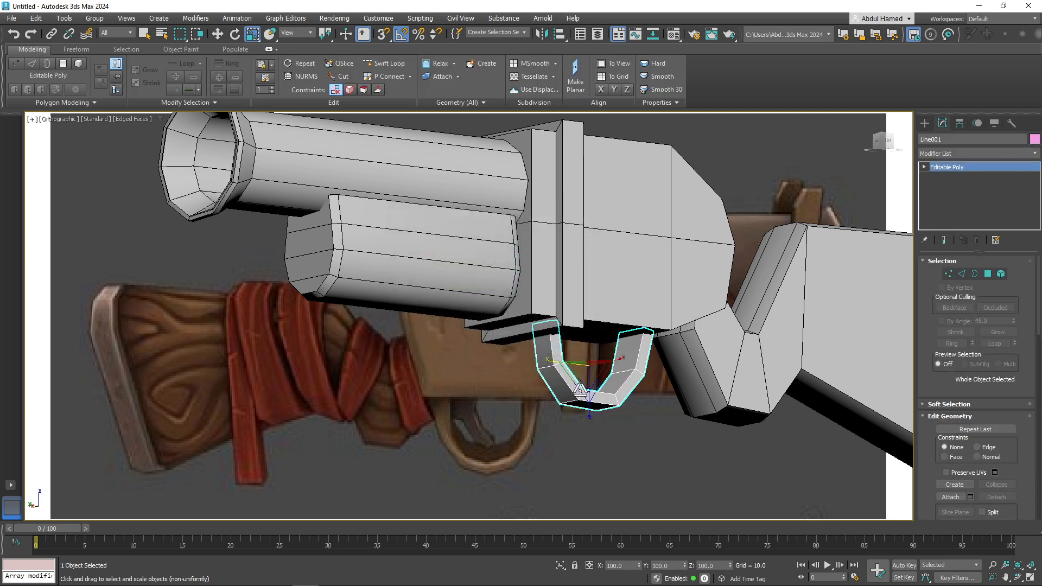
# - Draw a bent three-point line inside the trigger guard in the Left view, running from the receiver's underside down toward the barrel side
pyautogui.click(647, 447)
pyautogui.keyDown('alt'); pyautogui.moveTo(647, 447); pyautogui.dragTo(516, 373, button='middle'); pyautogui.keyUp('alt')
pyautogui.scroll(-2, 553, 424)
pyautogui.keyDown('alt'); pyautogui.moveTo(444, 374); pyautogui.dragTo(564, 282, button='middle'); pyautogui.keyUp('alt')
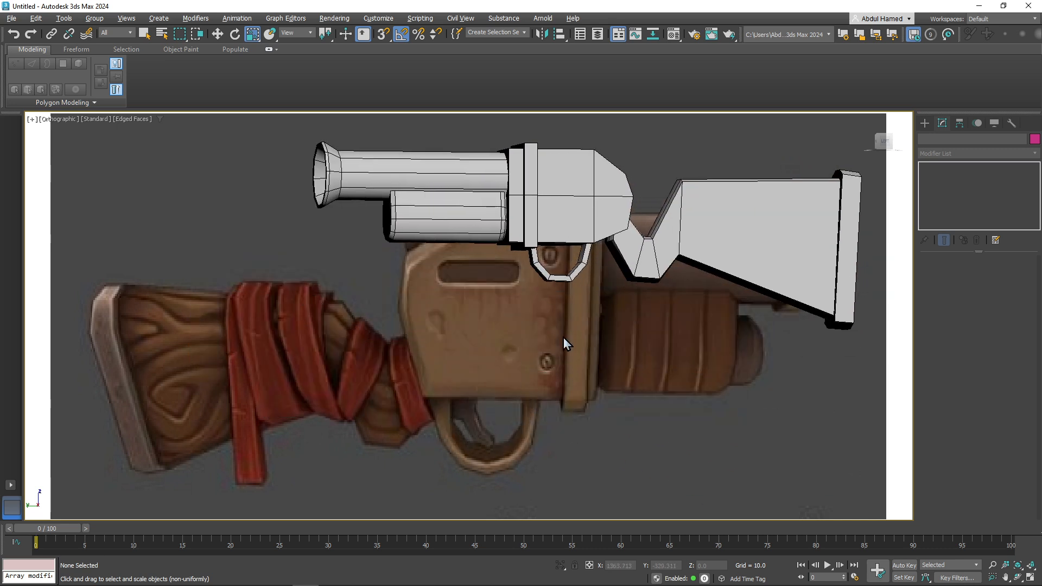
pyautogui.scroll(6, 563, 338)
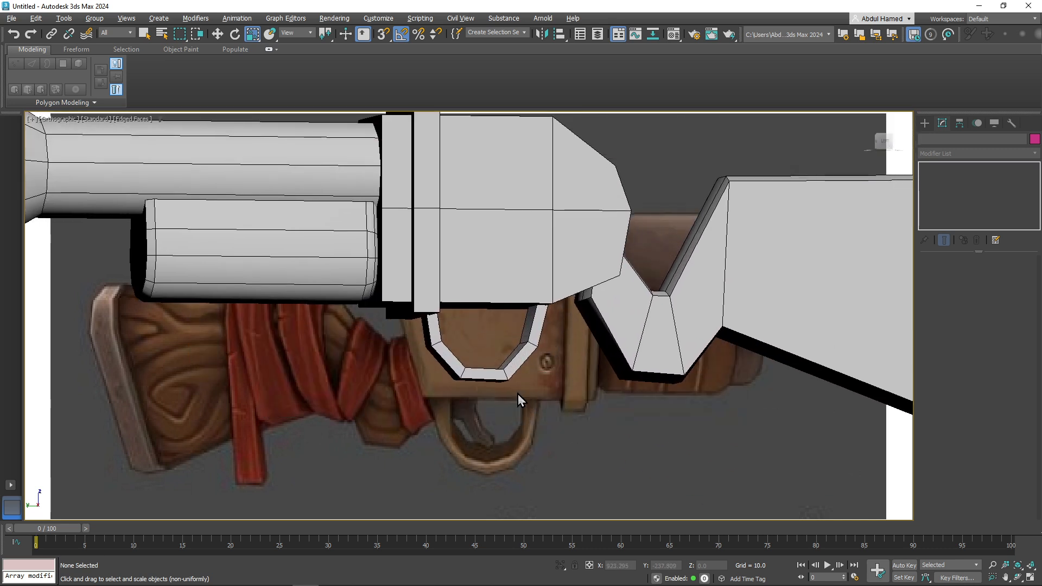
pyautogui.click(925, 123)
pyautogui.click(938, 140)
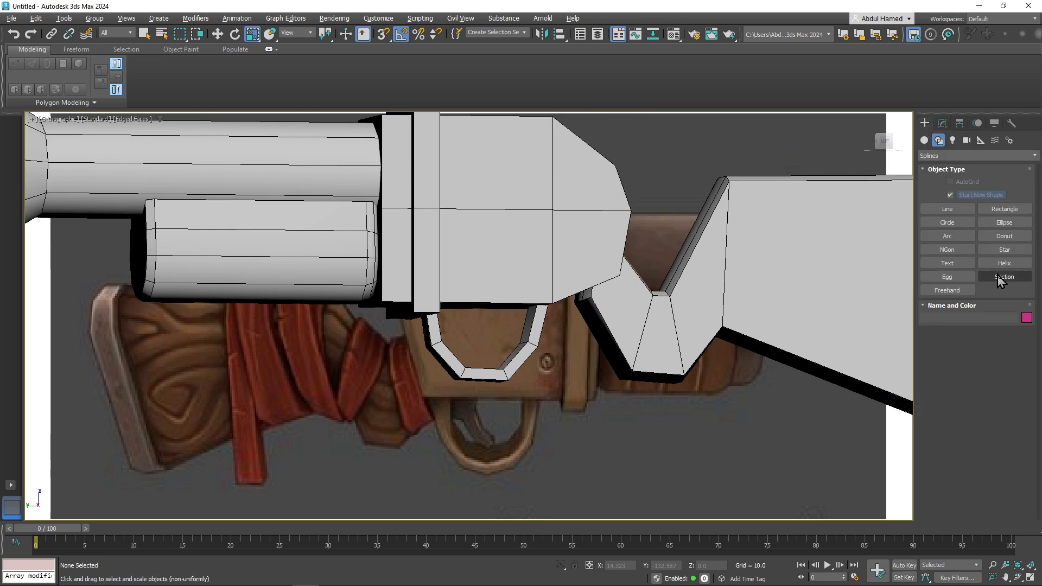
pyautogui.click(947, 209)
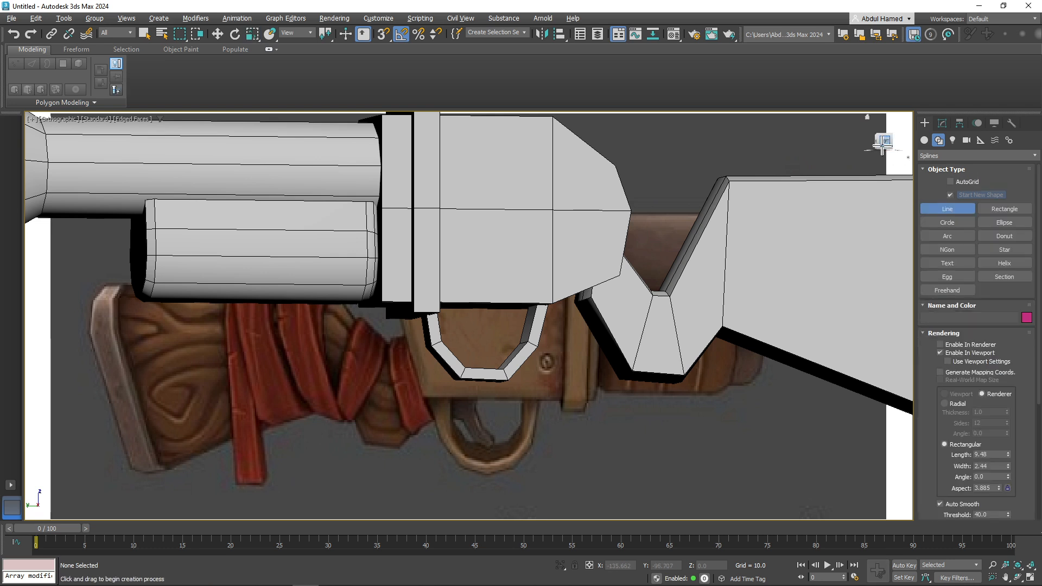
pyautogui.click(881, 146)
pyautogui.moveTo(606, 439); pyautogui.dragTo(539, 382, button='middle')
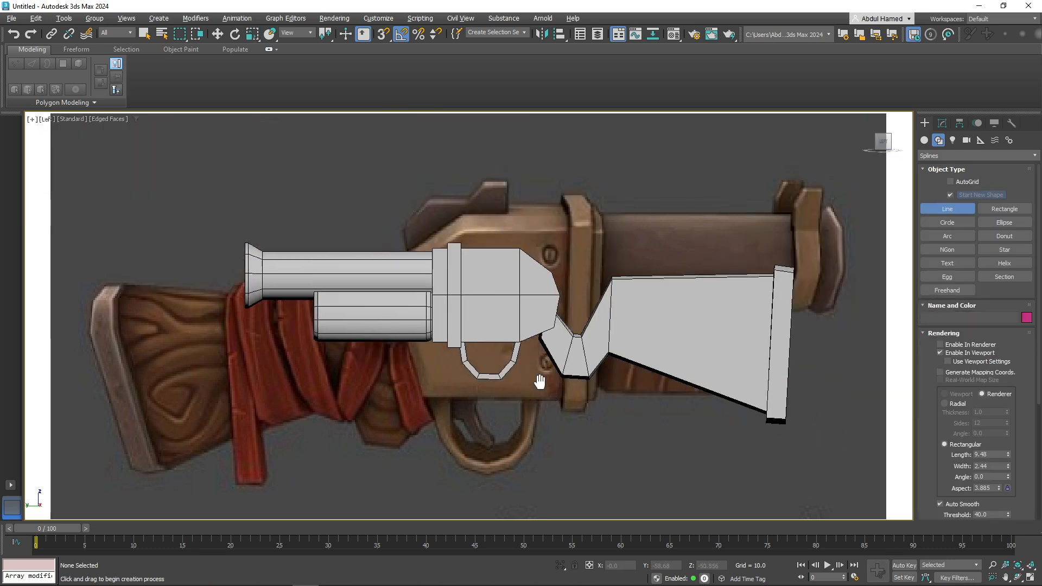
pyautogui.scroll(4, 432, 351)
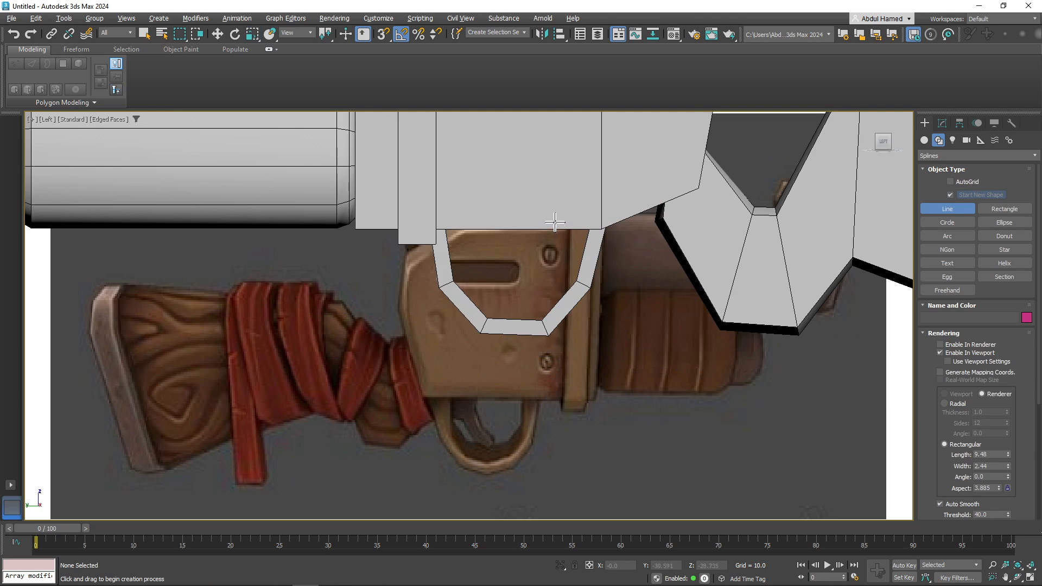
pyautogui.click(552, 222)
pyautogui.click(549, 260)
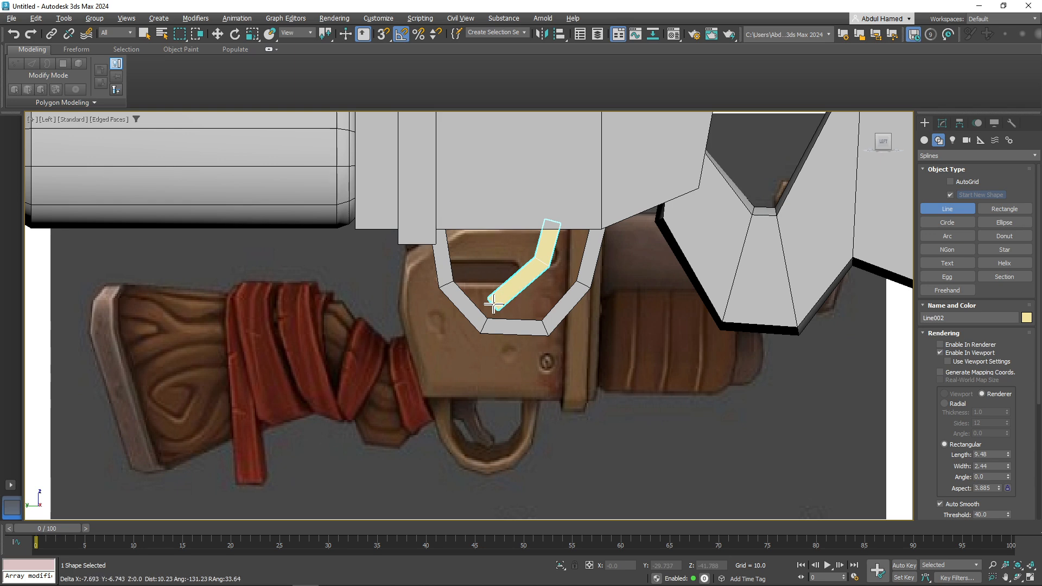
pyautogui.click(494, 306)
pyautogui.rightClick(512, 295)
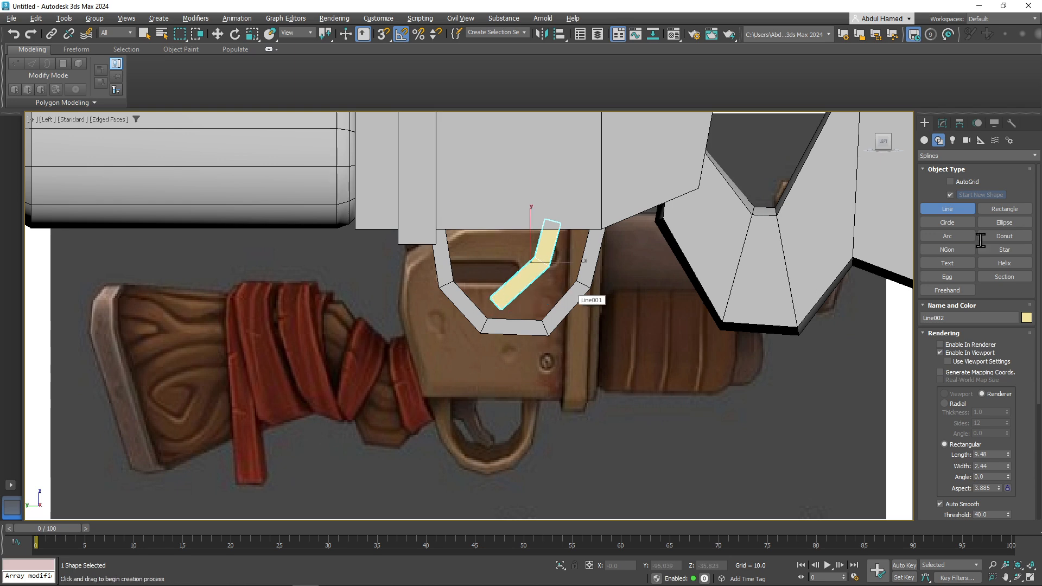
# - Convert the trigger line into an Editable Poly
pyautogui.click(942, 124)
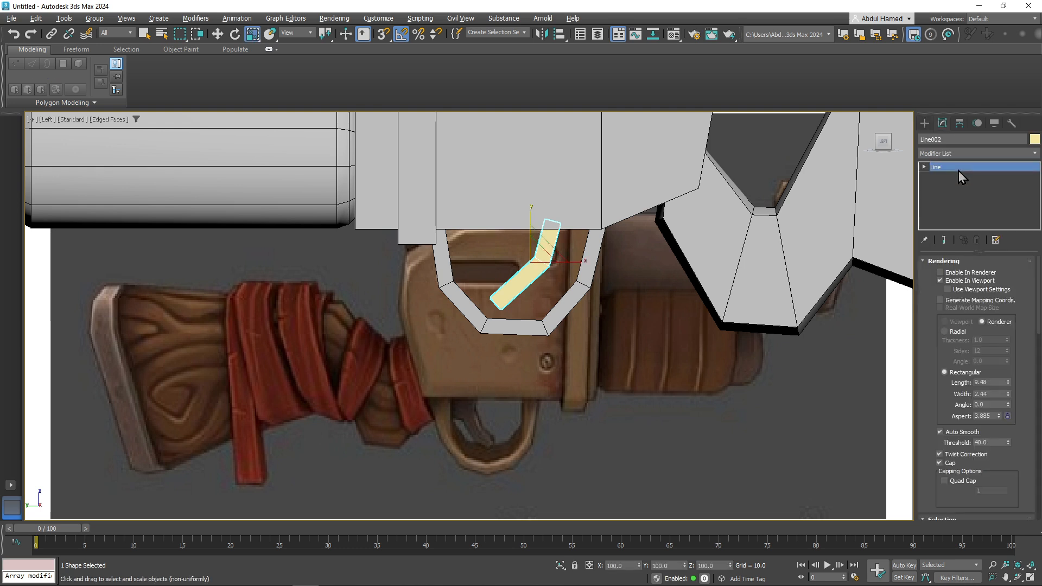
pyautogui.rightClick(959, 169)
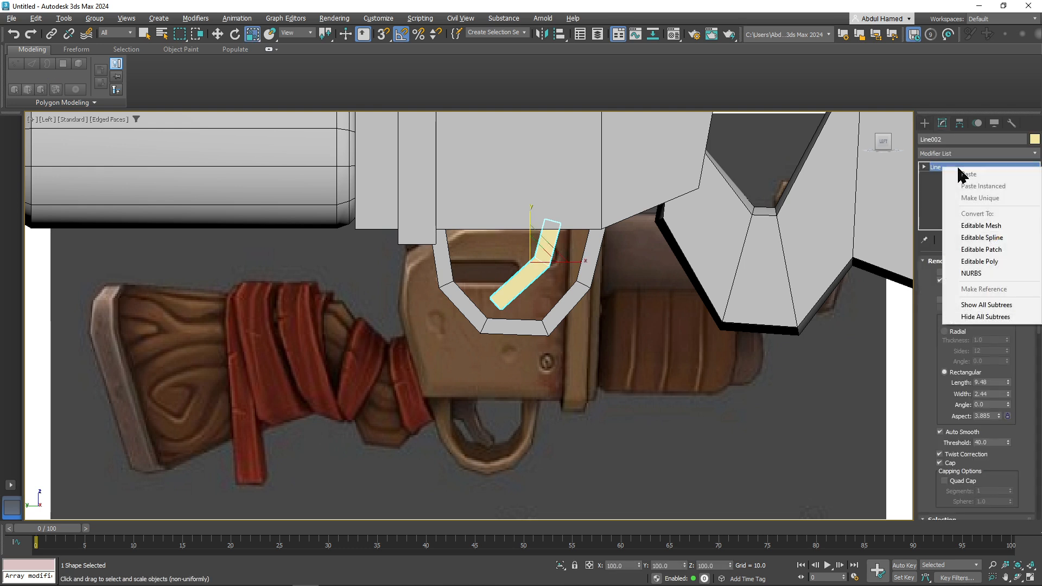
pyautogui.click(980, 261)
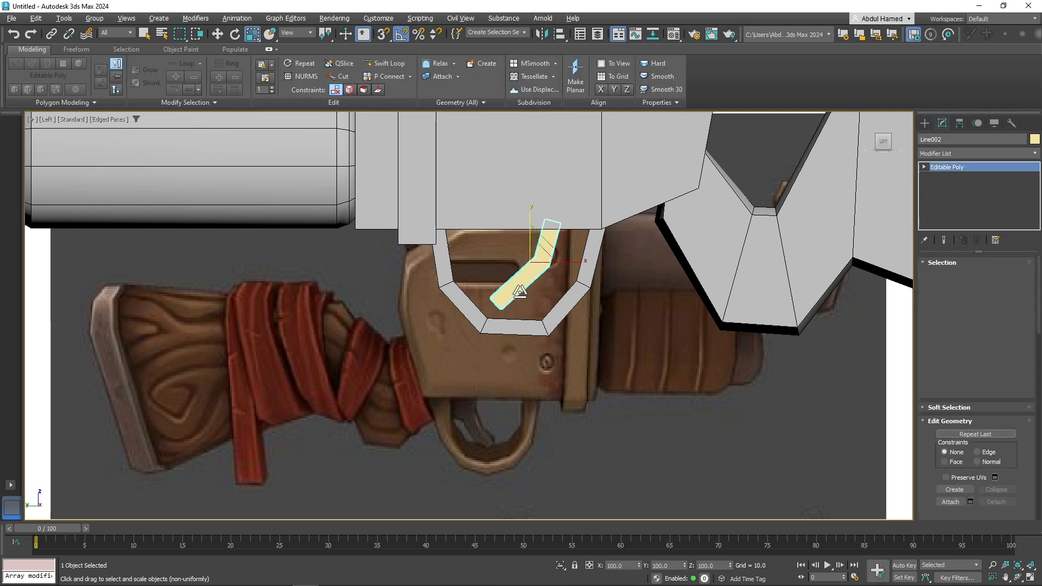
# - Apply an FFD 2x2x2 modifier to the trigger
pyautogui.keyDown('alt'); pyautogui.moveTo(514, 347); pyautogui.dragTo(549, 353, button='middle'); pyautogui.keyUp('alt')
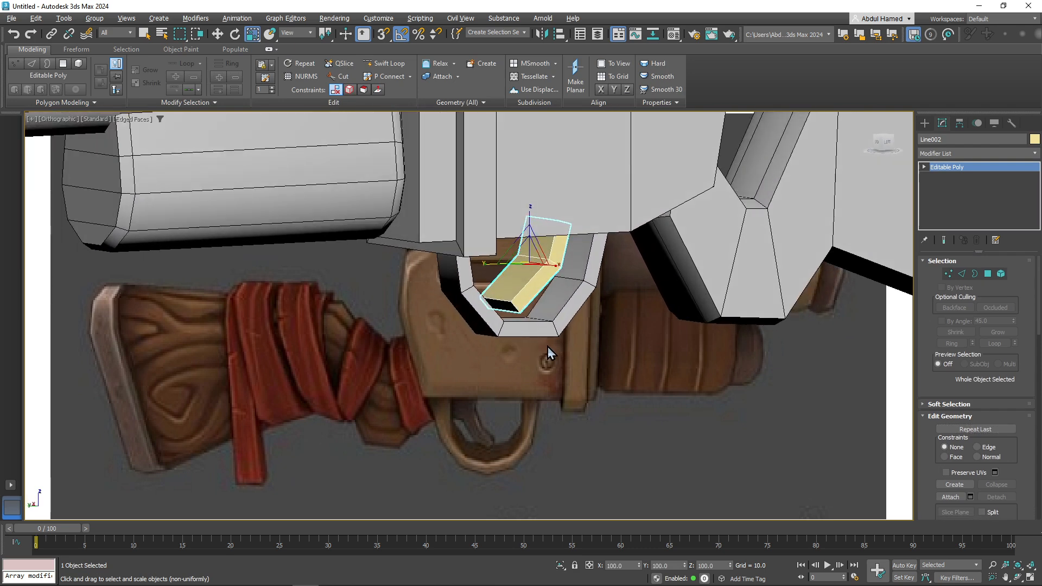
pyautogui.click(952, 153)
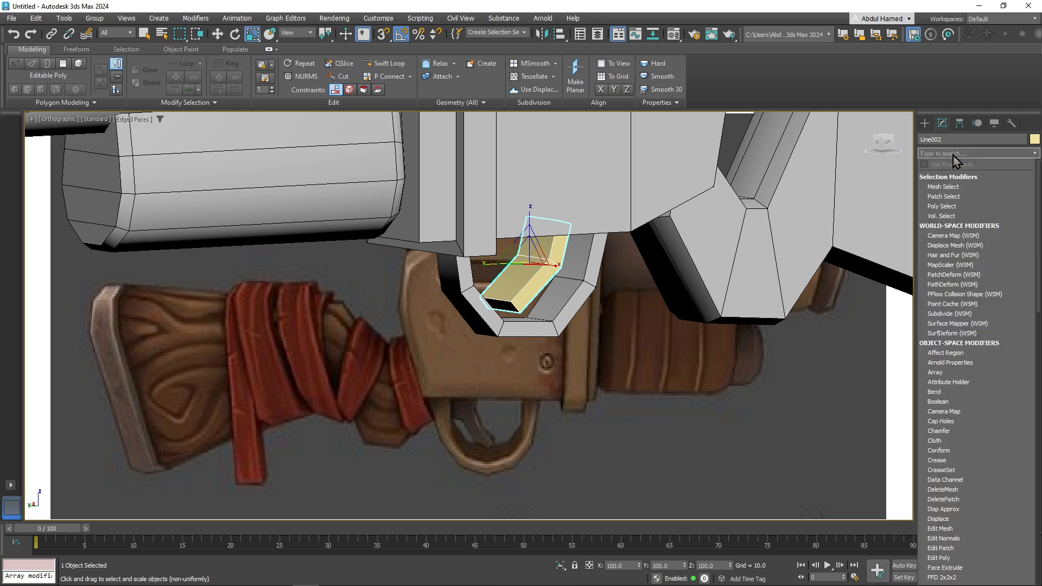
pyautogui.write('fd')
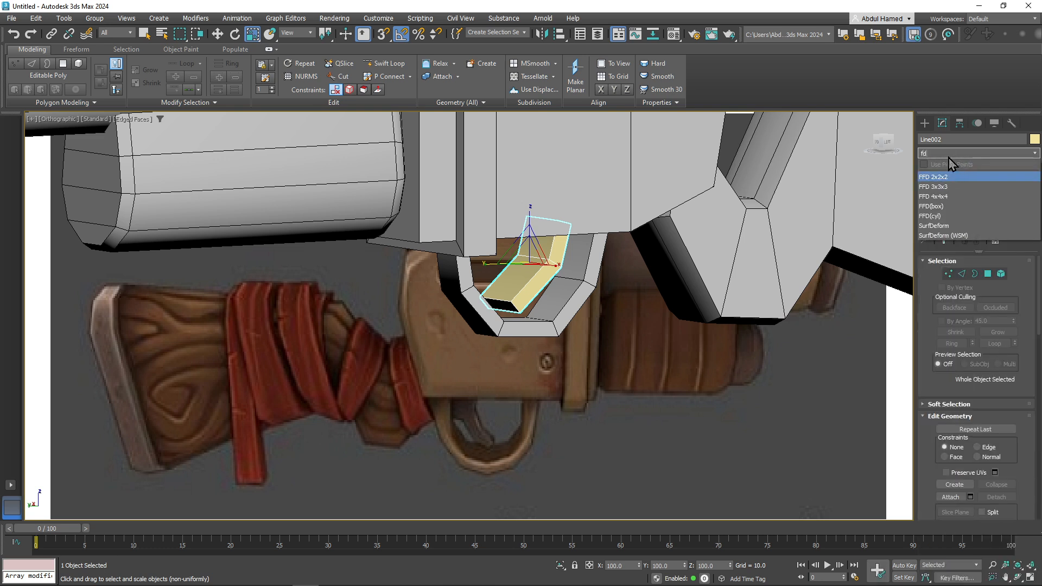
pyautogui.click(955, 177)
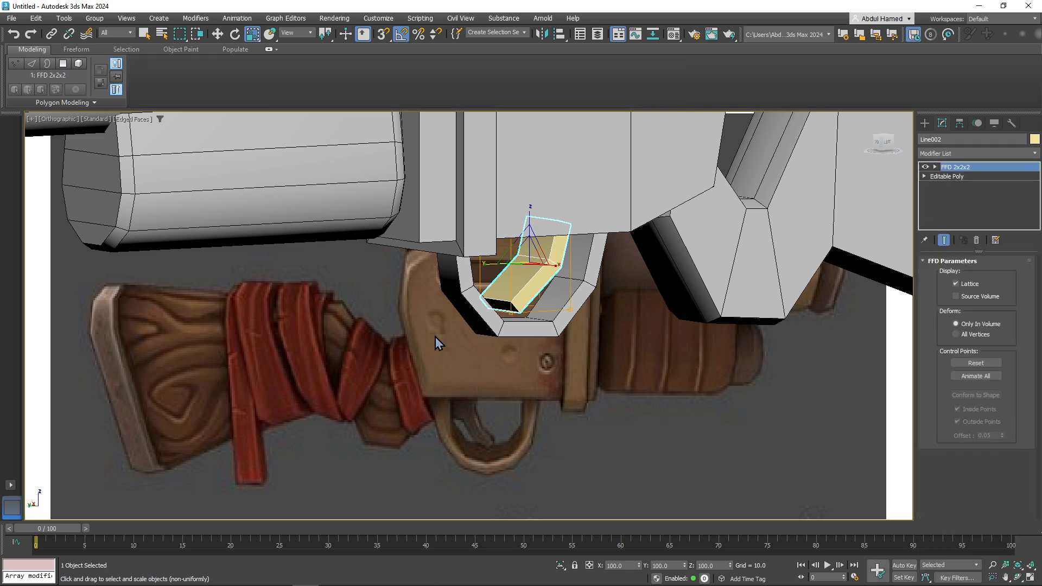
pyautogui.keyDown('alt'); pyautogui.moveTo(618, 323); pyautogui.dragTo(578, 282, button='middle'); pyautogui.keyUp('alt')
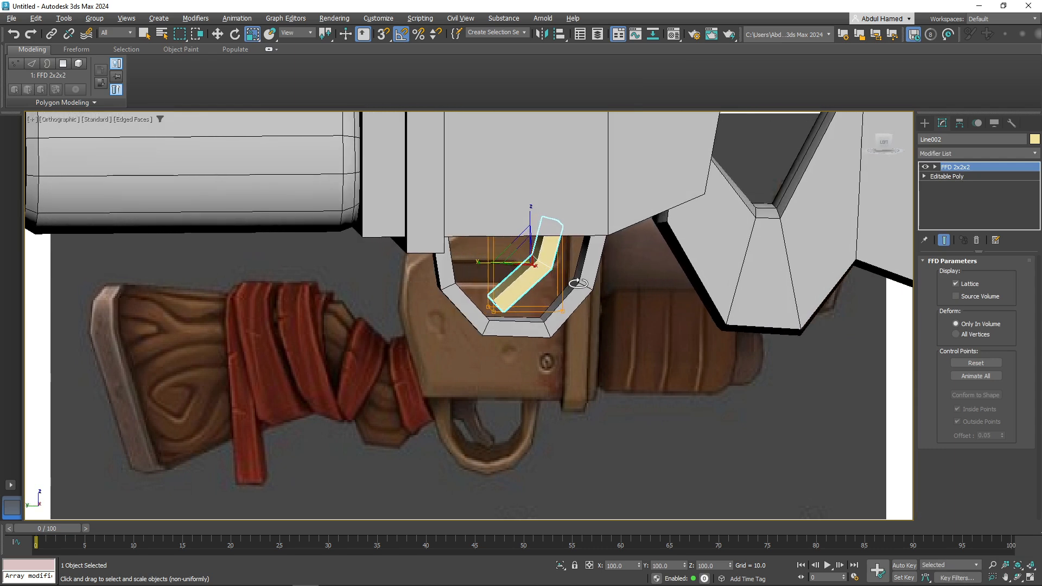
# - Narrow the trigger's lower end by scaling its lower FFD control points inward
pyautogui.click(935, 168)
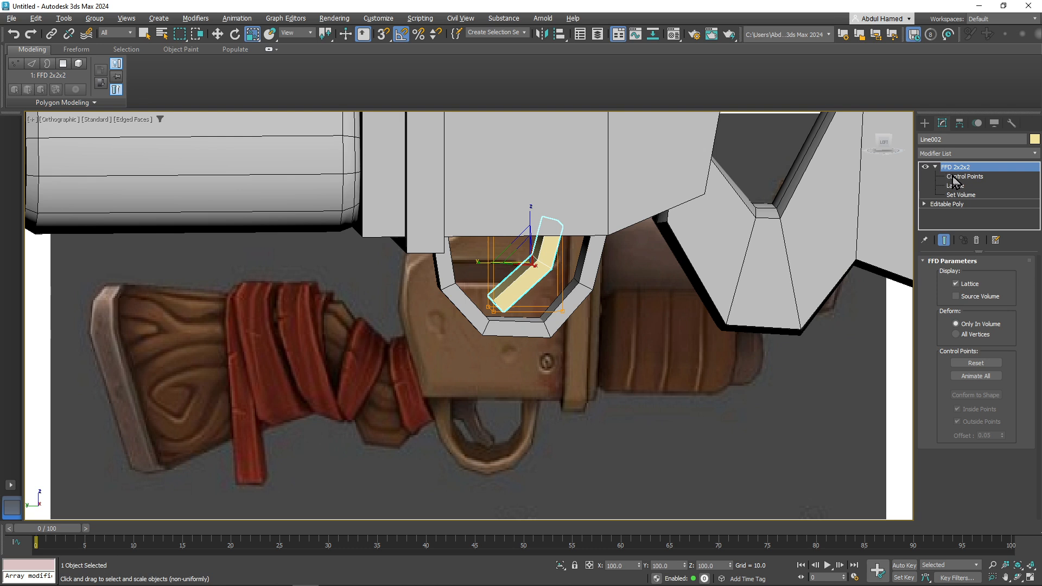
pyautogui.click(955, 178)
pyautogui.moveTo(596, 382); pyautogui.dragTo(464, 299)
pyautogui.keyDown('alt'); pyautogui.moveTo(464, 299); pyautogui.dragTo(531, 331, button='middle'); pyautogui.keyUp('alt')
pyautogui.moveTo(530, 330); pyautogui.dragTo(517, 282)
pyautogui.keyDown('alt'); pyautogui.moveTo(517, 282); pyautogui.dragTo(539, 284, button='middle'); pyautogui.keyUp('alt')
# - Collapse the trigger's whole modifier stack into an Editable Poly
pyautogui.click(959, 167)
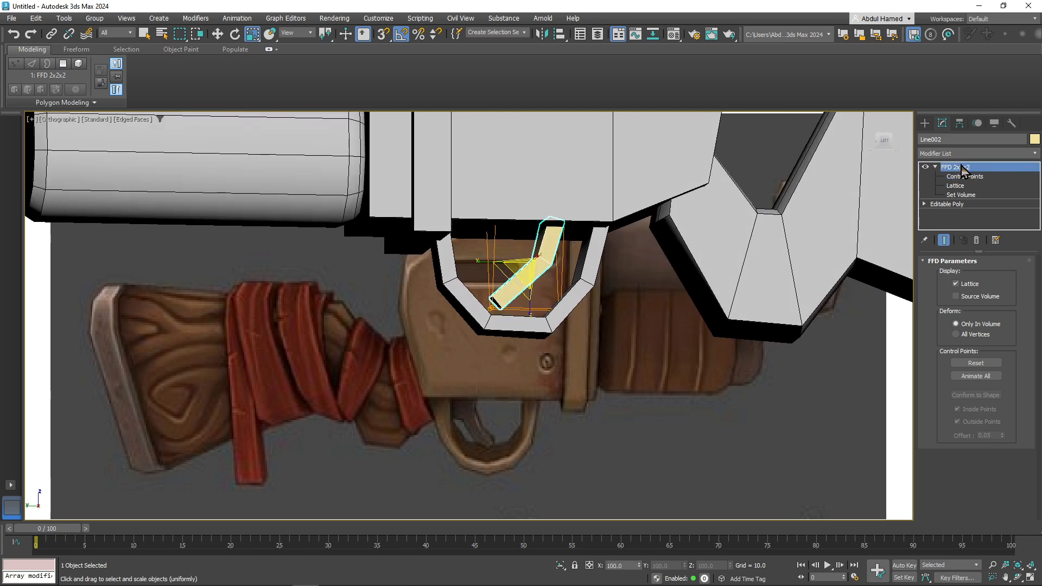
pyautogui.rightClick(960, 169)
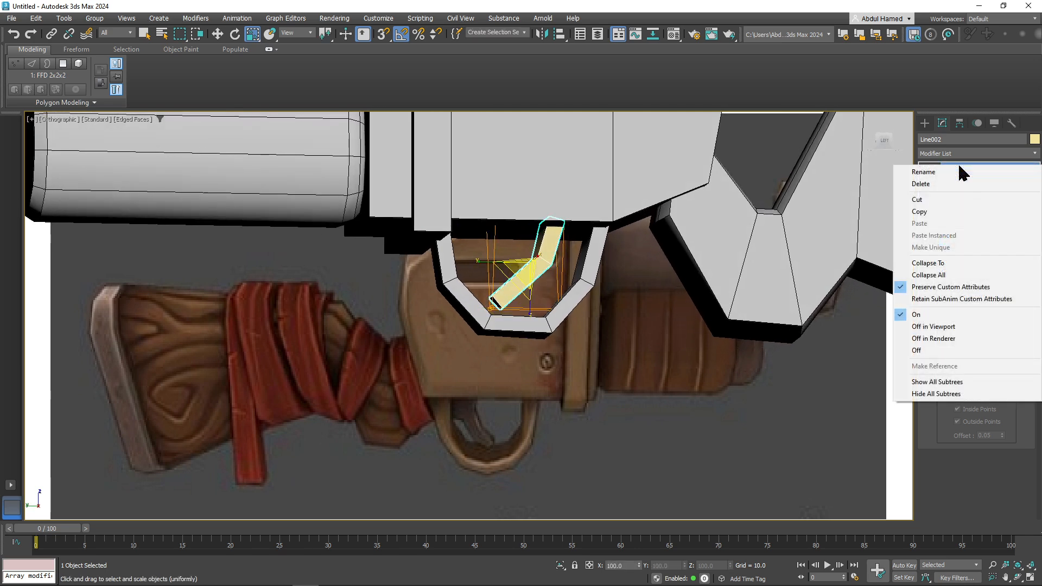
pyautogui.click(961, 275)
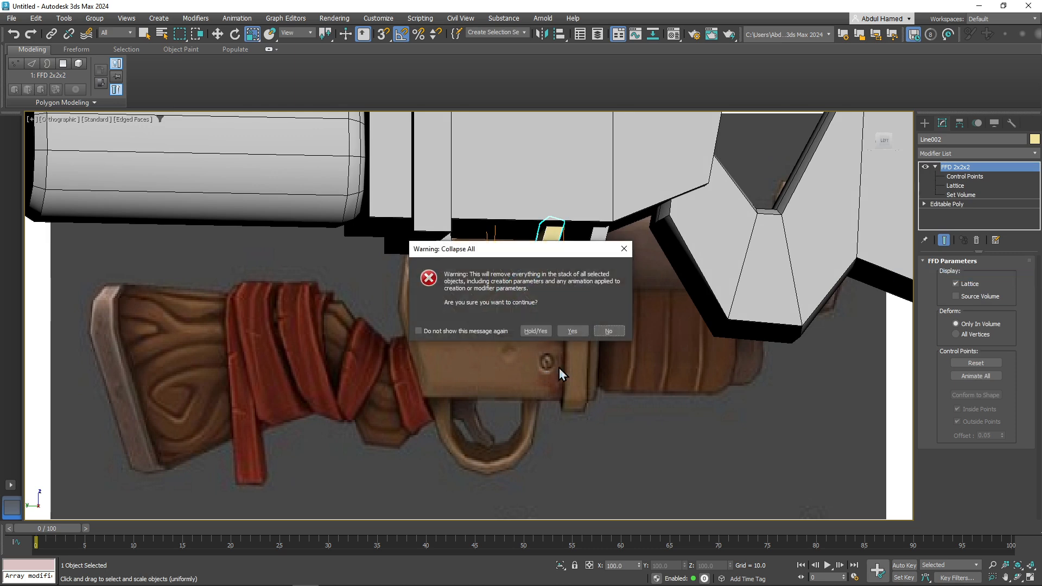
pyautogui.click(572, 331)
pyautogui.moveTo(539, 380)
pyautogui.keyDown('alt'); pyautogui.mouseDown(button='middle')
pyautogui.moveTo(570, 389)
pyautogui.moveTo(559, 366)
pyautogui.moveTo(543, 382)
pyautogui.mouseUp(button='middle'); pyautogui.keyUp('alt')
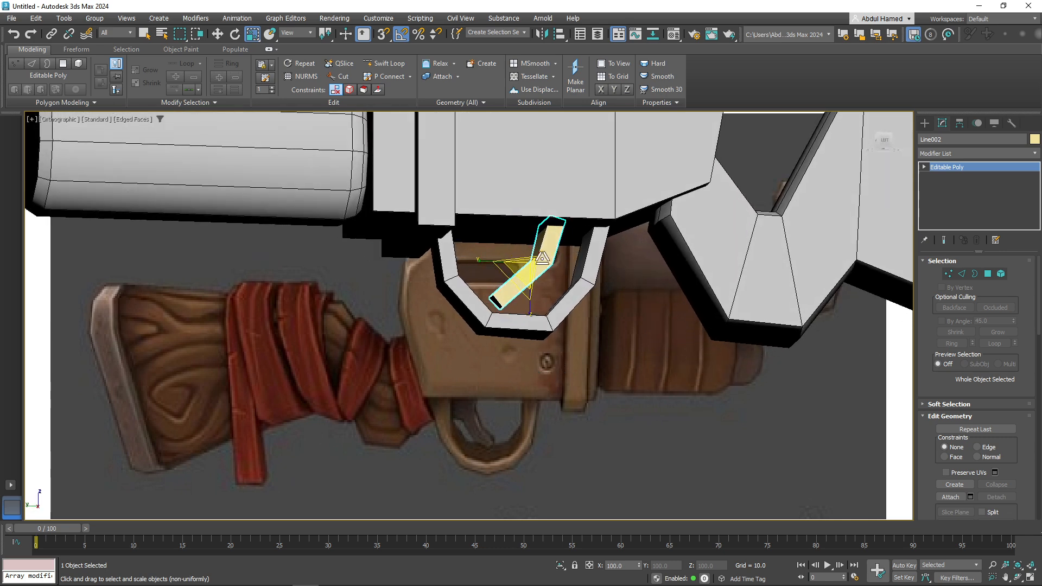
# - Insert an edge loop across the trigger's lower segment with Swift Loop
pyautogui.press('r')
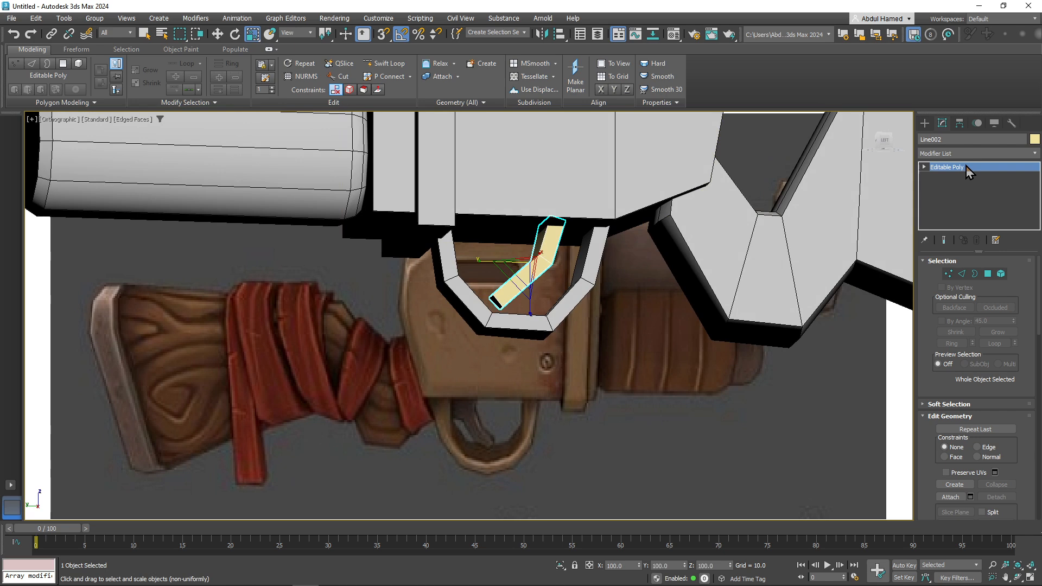
pyautogui.rightClick(966, 167)
pyautogui.click(924, 168)
pyautogui.press('1')
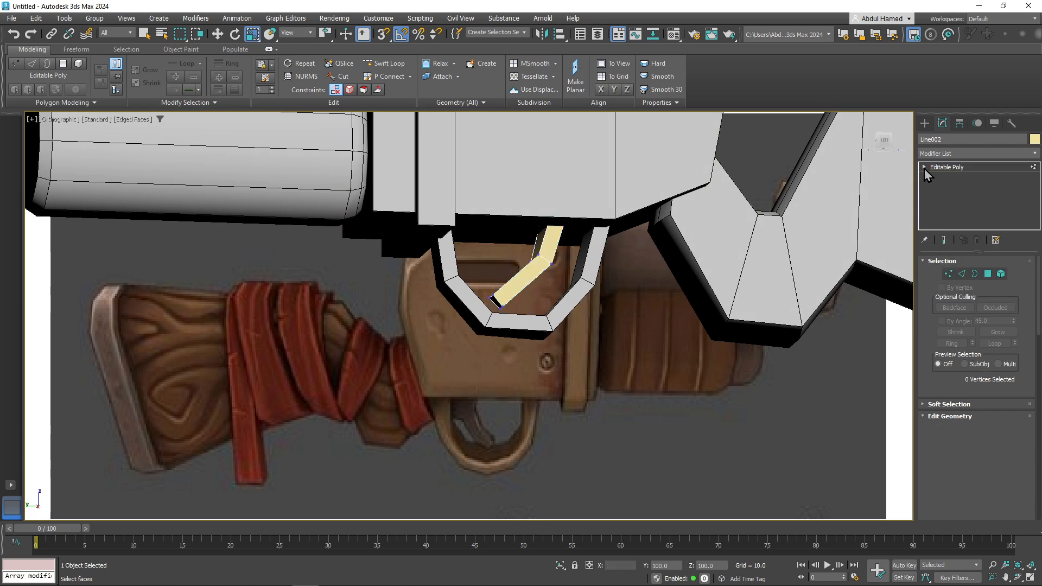
pyautogui.press('2')
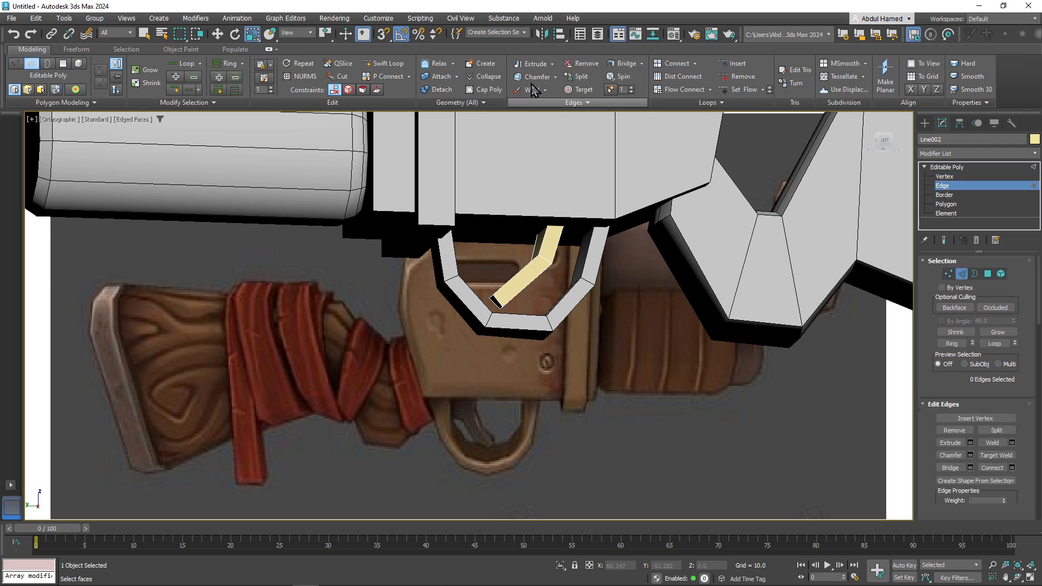
pyautogui.click(385, 69)
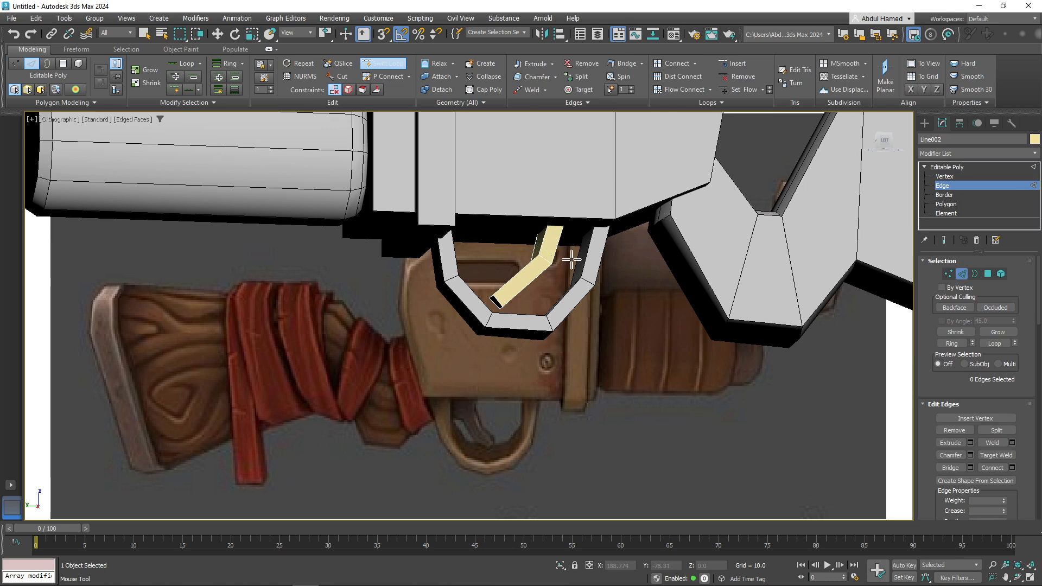
pyautogui.keyDown('alt'); pyautogui.moveTo(615, 299); pyautogui.dragTo(526, 291, button='middle'); pyautogui.keyUp('alt')
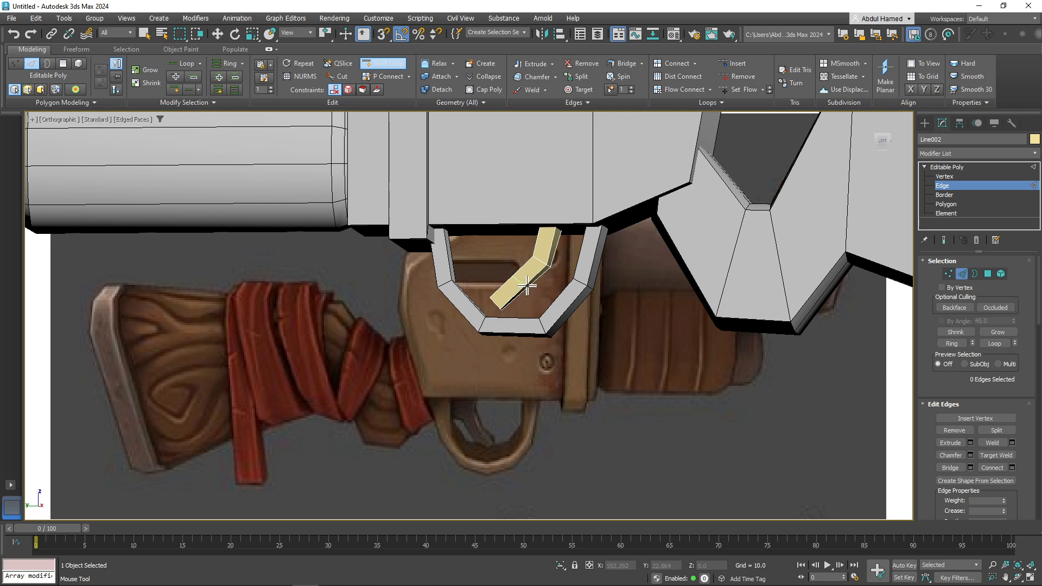
pyautogui.click(526, 286)
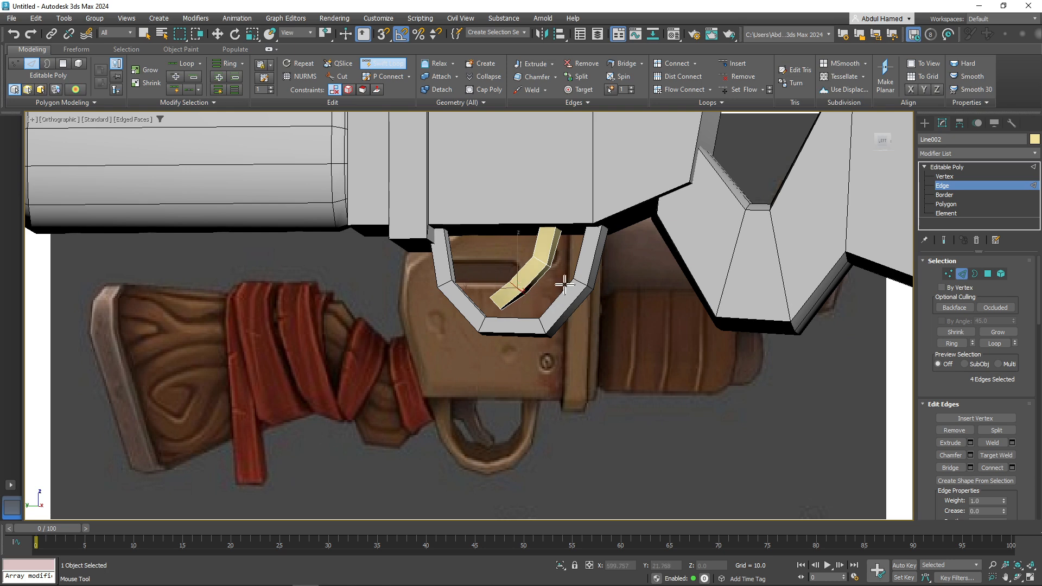
# - Flare the trigger's top end in wireframe by moving its stock-side vertices back and down and its barrel-side vertices toward the barrel
pyautogui.scroll(6, 561, 241)
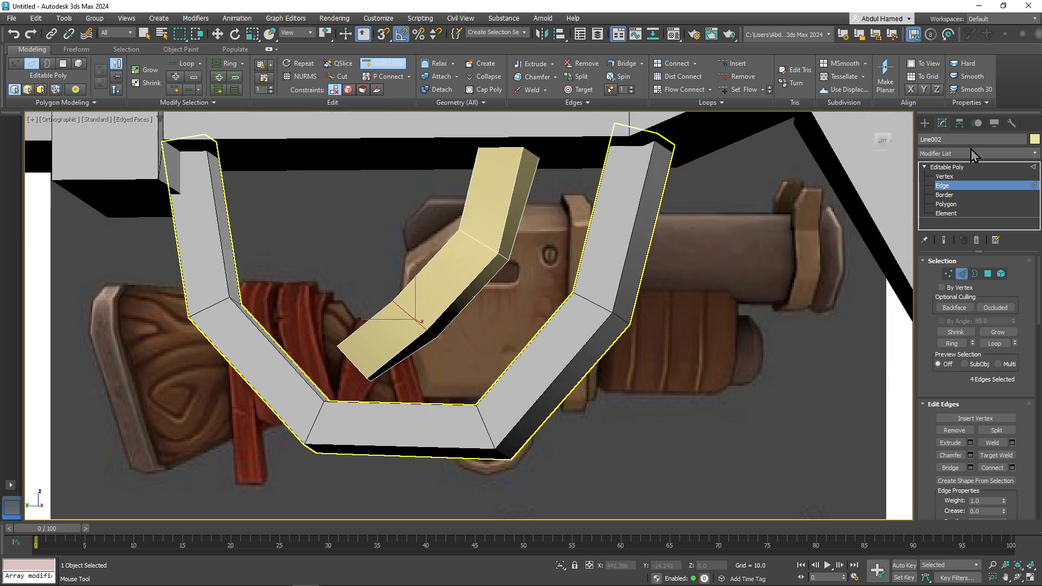
pyautogui.click(944, 176)
pyautogui.moveTo(558, 215); pyautogui.dragTo(571, 267, button='middle')
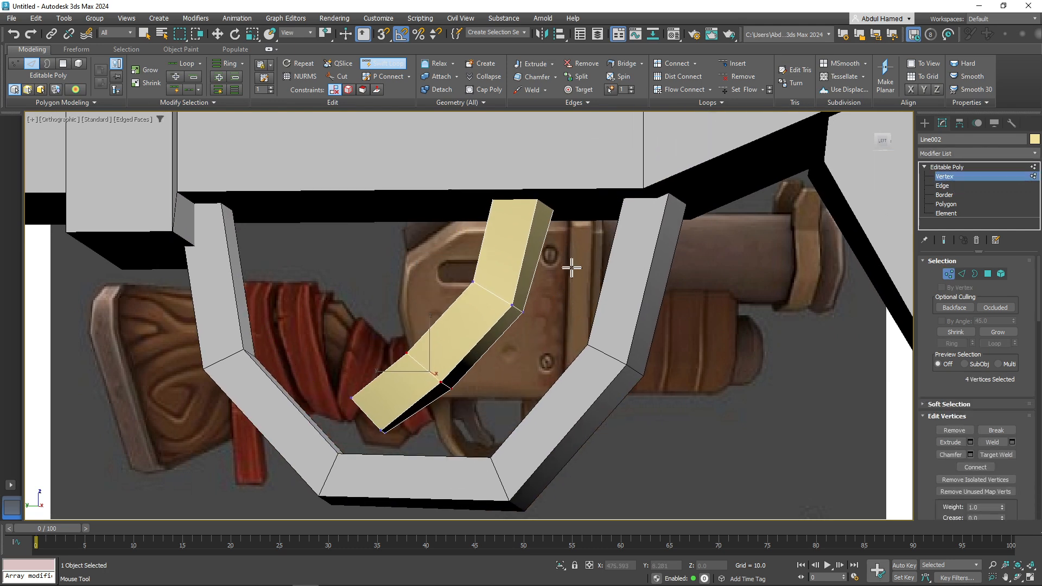
pyautogui.press('w')
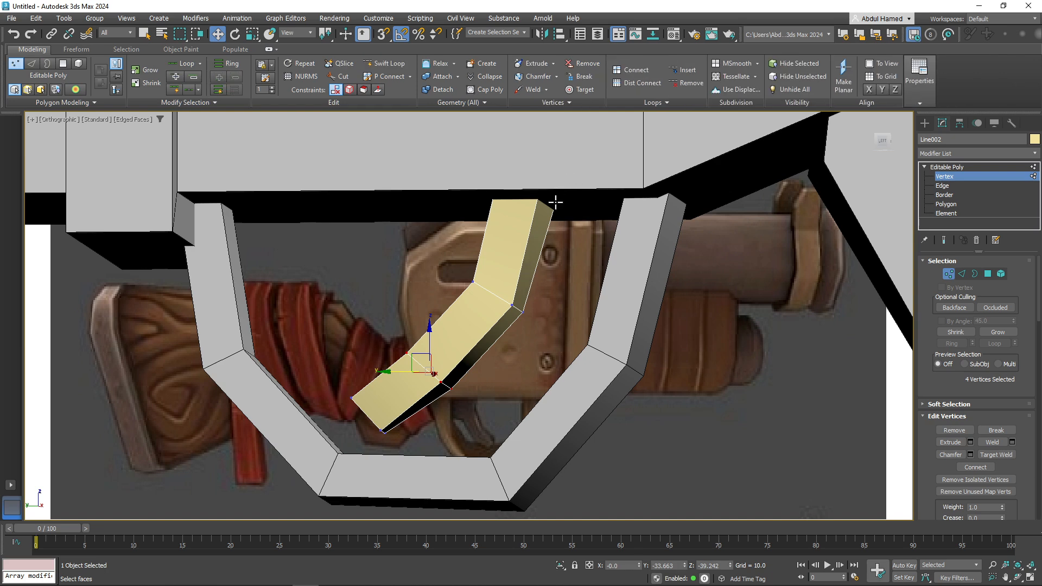
pyautogui.press('F3')
pyautogui.moveTo(563, 221)
pyautogui.keyDown('alt'); pyautogui.mouseDown(button='middle')
pyautogui.moveTo(576, 225)
pyautogui.moveTo(564, 228)
pyautogui.mouseUp(button='middle'); pyautogui.keyUp('alt')
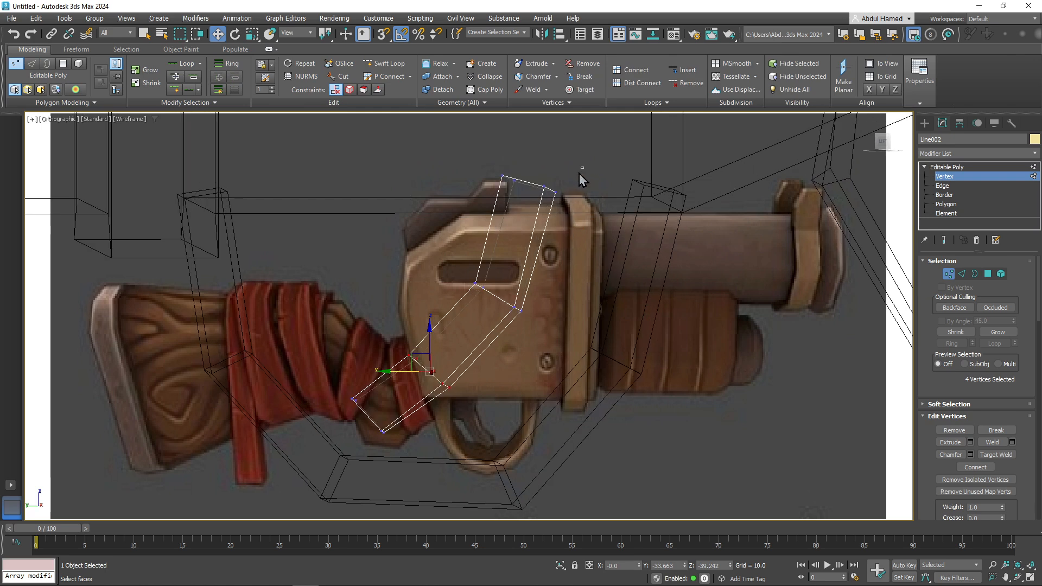
pyautogui.moveTo(561, 211); pyautogui.dragTo(572, 281)
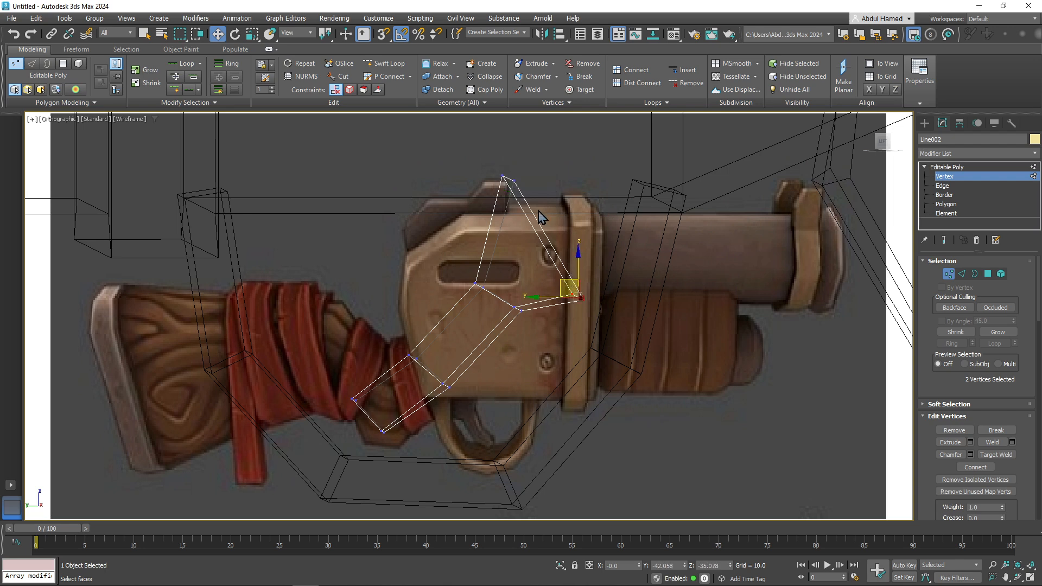
pyautogui.moveTo(497, 180); pyautogui.dragTo(417, 180)
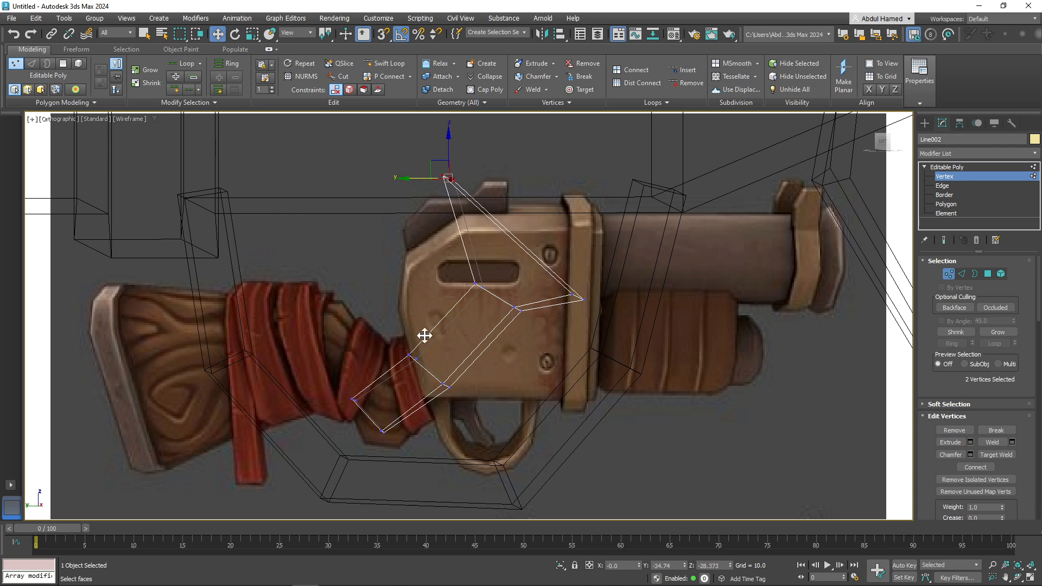
# - Bend the trigger by moving its middle vertex loop toward the stock and down, and narrow the lower tip by bringing its vertex pairs closer
pyautogui.moveTo(453, 404); pyautogui.dragTo(454, 404)
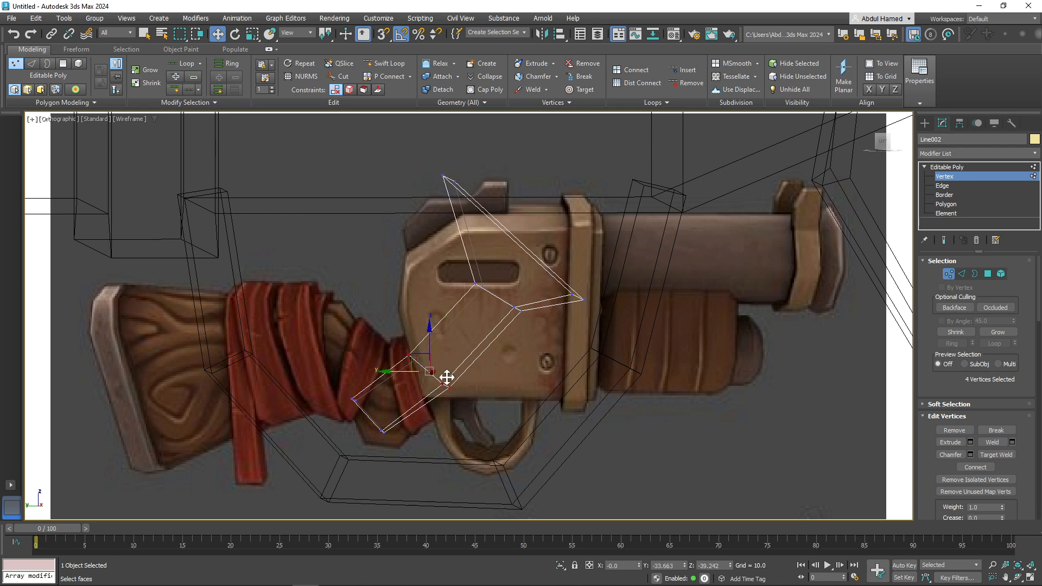
pyautogui.moveTo(421, 356); pyautogui.dragTo(436, 364)
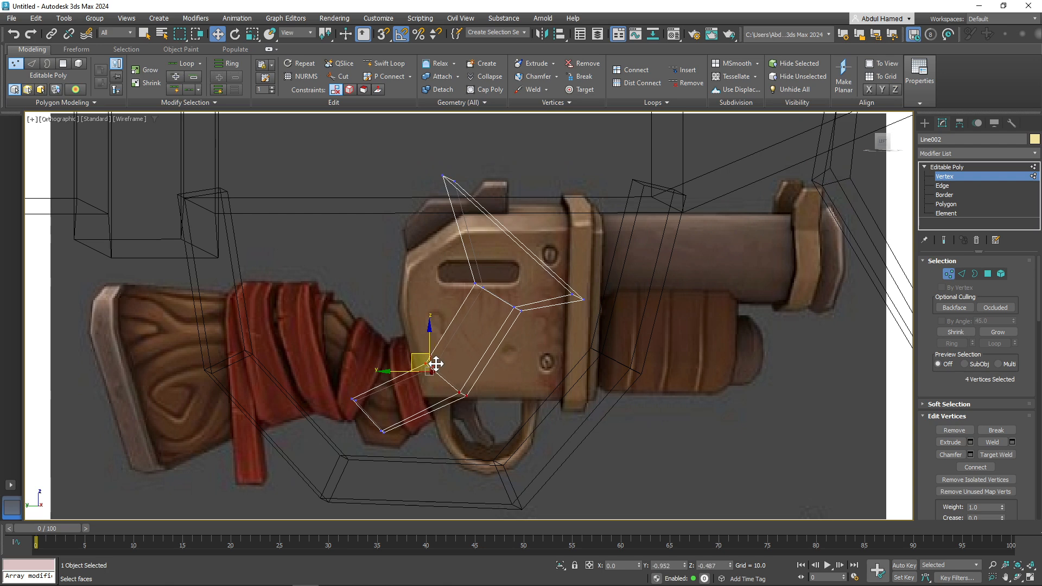
pyautogui.moveTo(515, 348); pyautogui.dragTo(511, 323, button='middle')
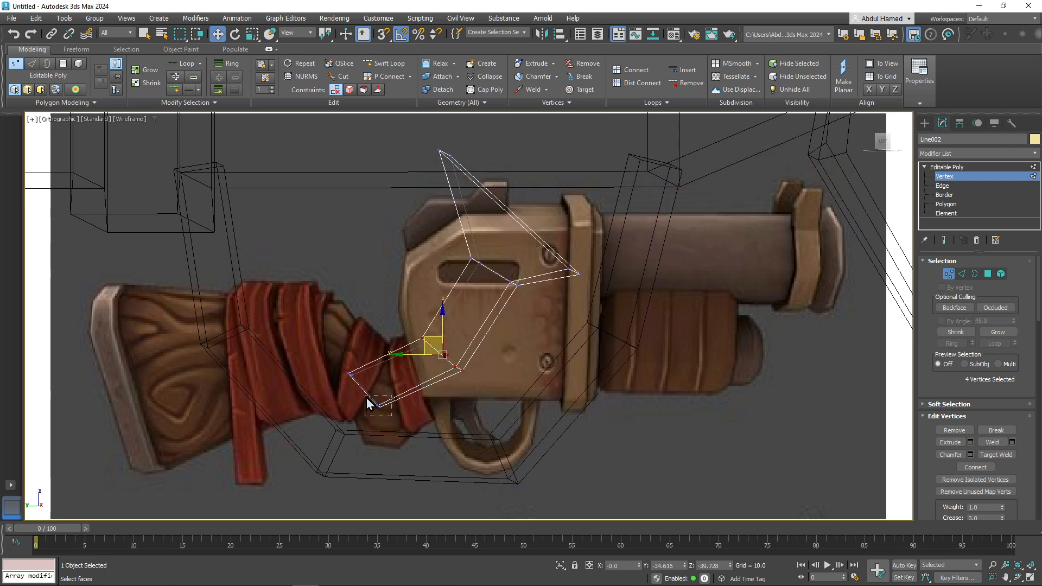
pyautogui.moveTo(366, 397); pyautogui.dragTo(347, 365)
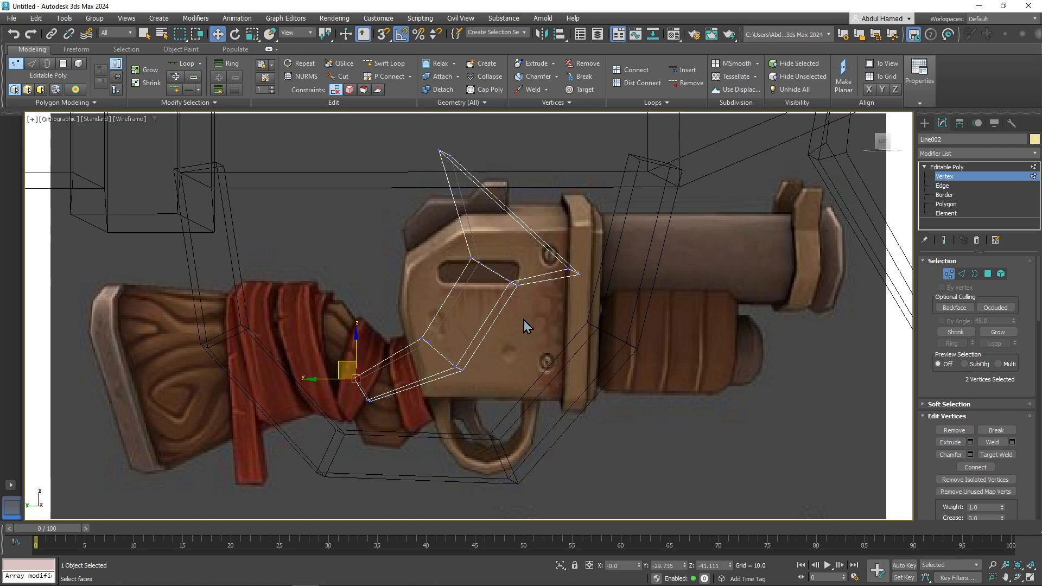
pyautogui.moveTo(524, 322); pyautogui.dragTo(460, 377, button='middle')
# - Extend the trigger upward into the receiver by pulling a new segment out of its slanted top polygon
pyautogui.click(945, 204)
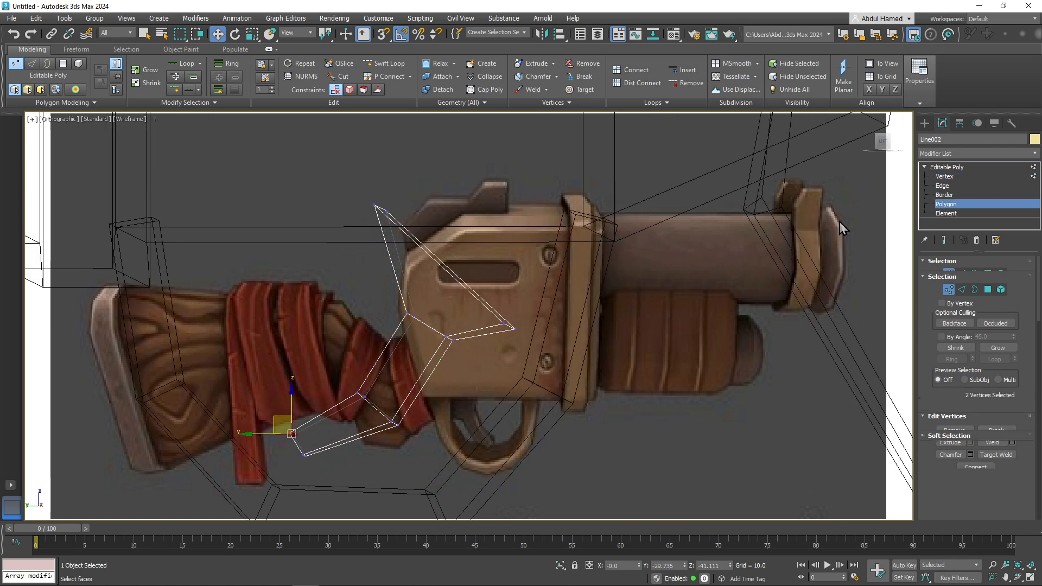
pyautogui.click(481, 298)
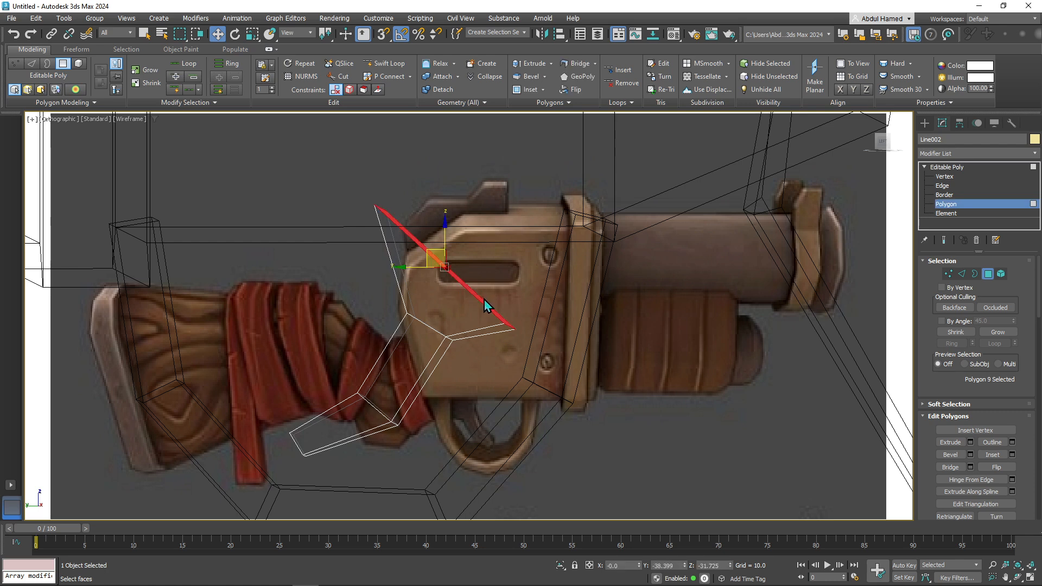
pyautogui.moveTo(446, 237); pyautogui.dragTo(464, 146)
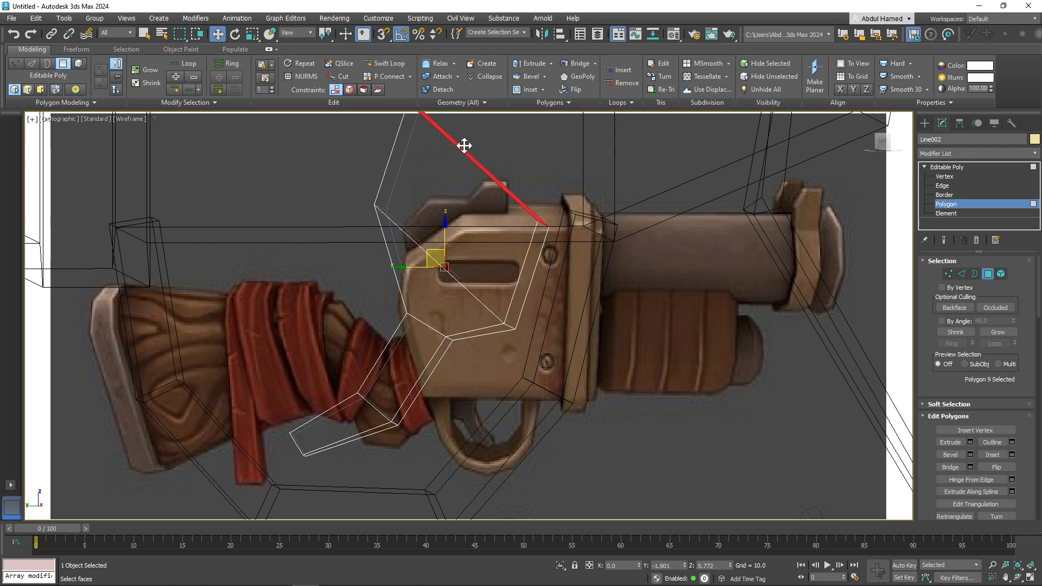
pyautogui.moveTo(465, 156); pyautogui.dragTo(510, 279, button='middle')
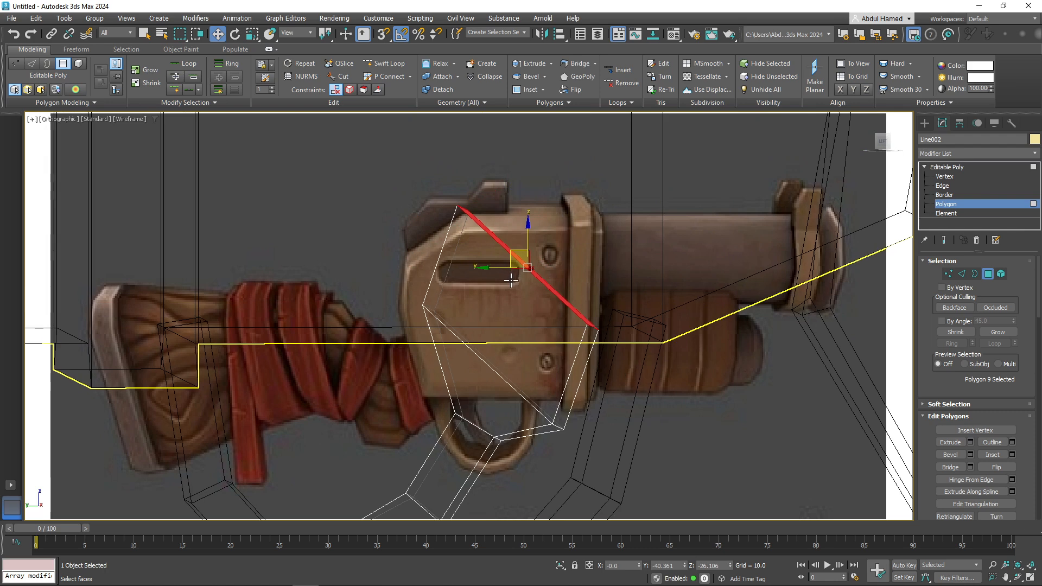
# - Collapse the two barrel-side edges of the trigger's new upper segment, one on each side, into single vertices
pyautogui.click(957, 186)
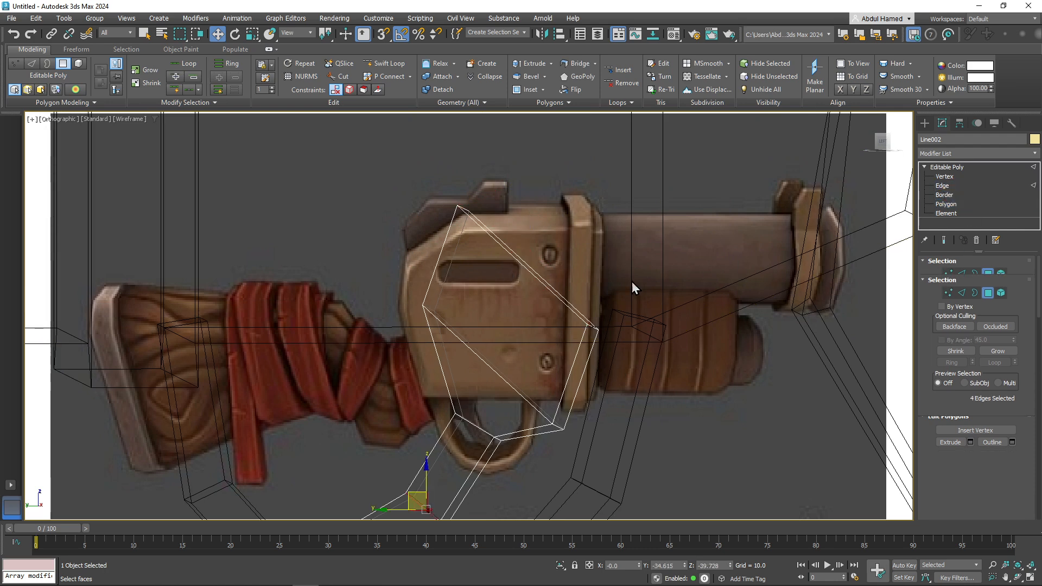
pyautogui.click(441, 255)
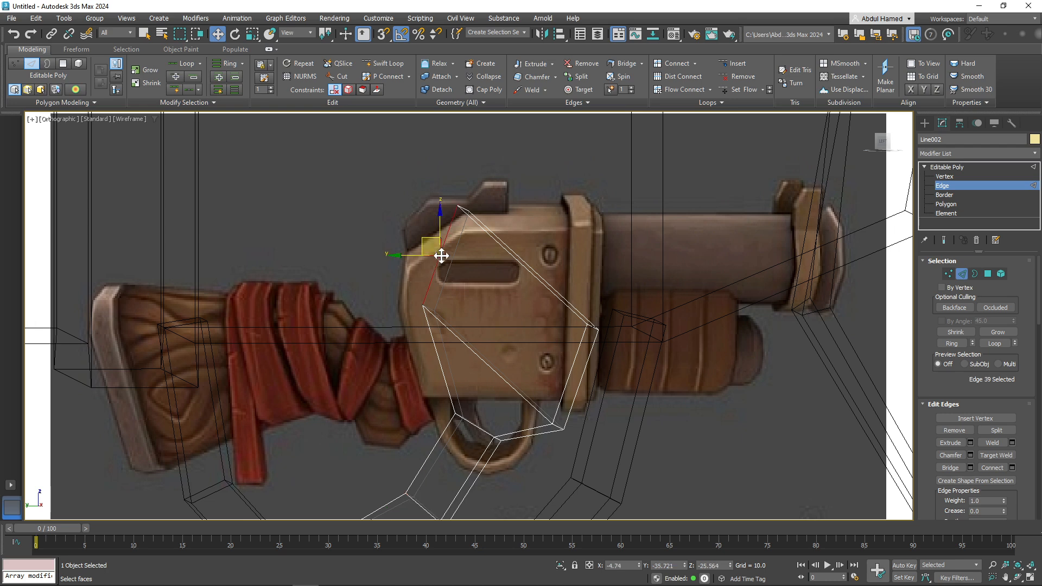
pyautogui.keyDown('alt'); pyautogui.moveTo(458, 268); pyautogui.dragTo(482, 277, button='middle'); pyautogui.keyUp('alt')
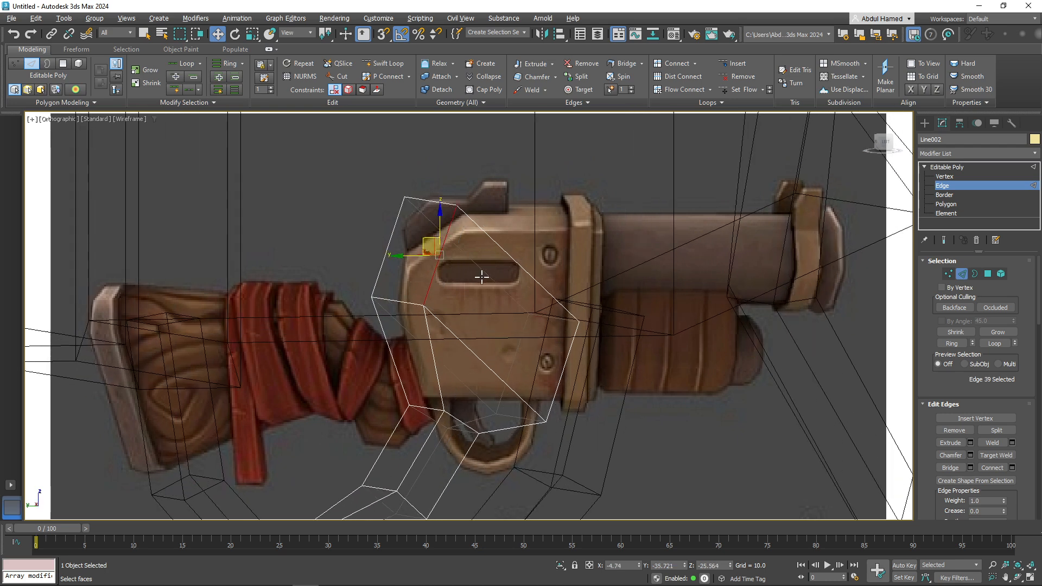
pyautogui.rightClick(438, 264)
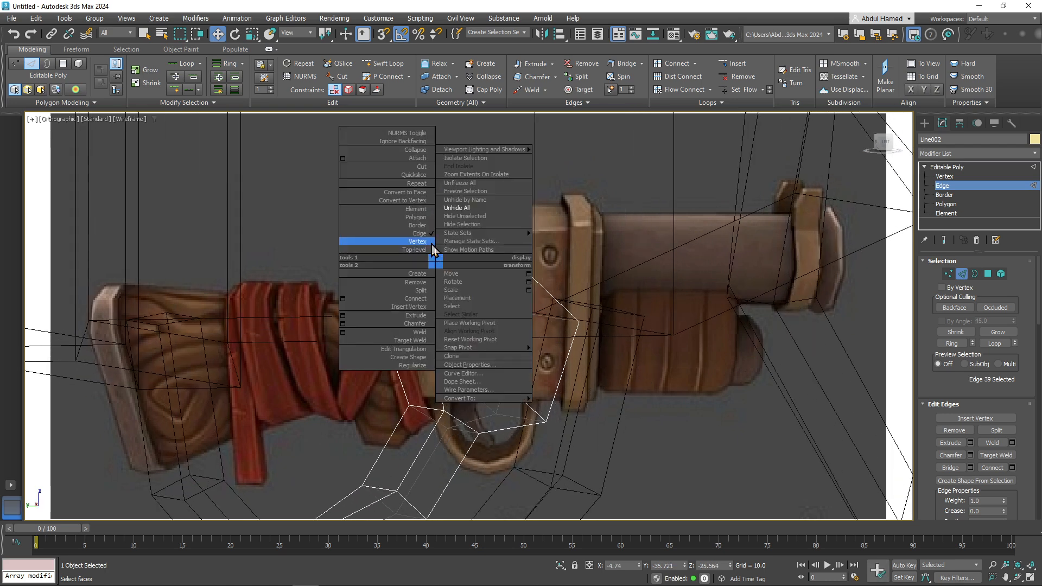
pyautogui.click(423, 151)
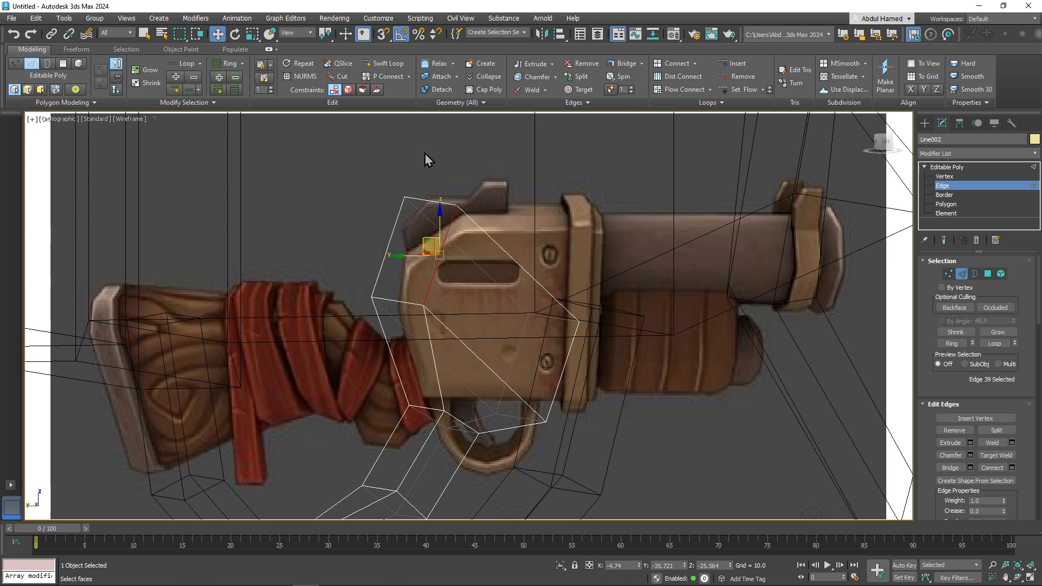
pyautogui.click(387, 248)
pyautogui.rightClick(386, 252)
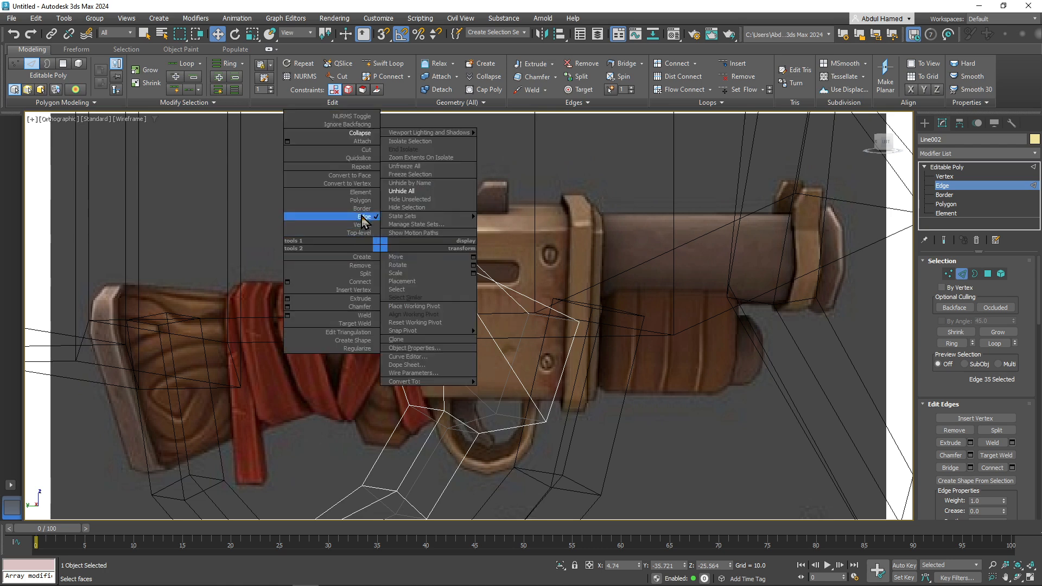
pyautogui.click(372, 142)
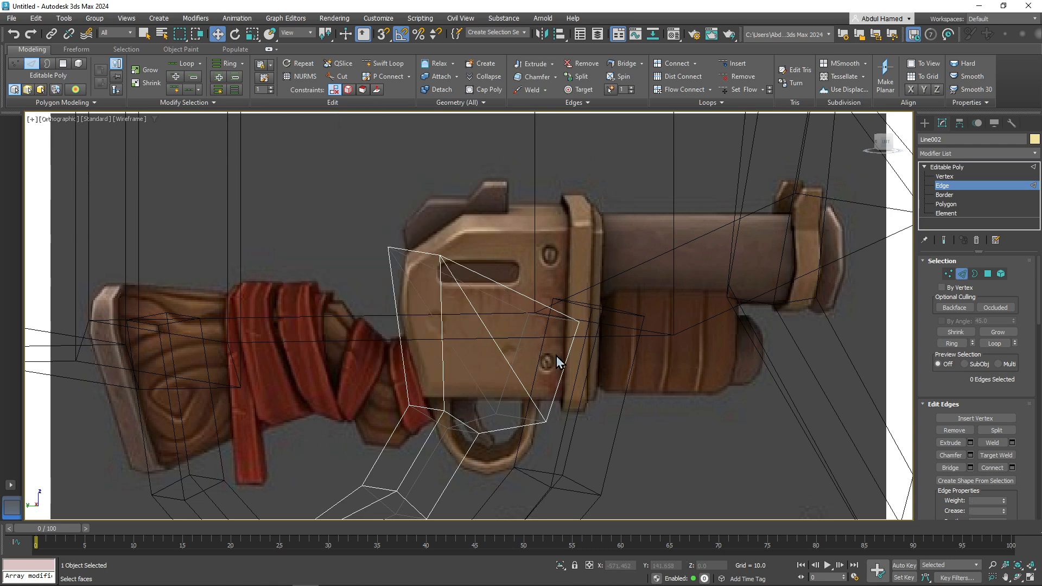
# - Lower the trigger's collapsed barrel-side top vertices and shift them slightly toward the barrel, checking the shape in shaded display
pyautogui.keyDown('alt'); pyautogui.moveTo(559, 363); pyautogui.dragTo(476, 276, button='middle'); pyautogui.keyUp('alt')
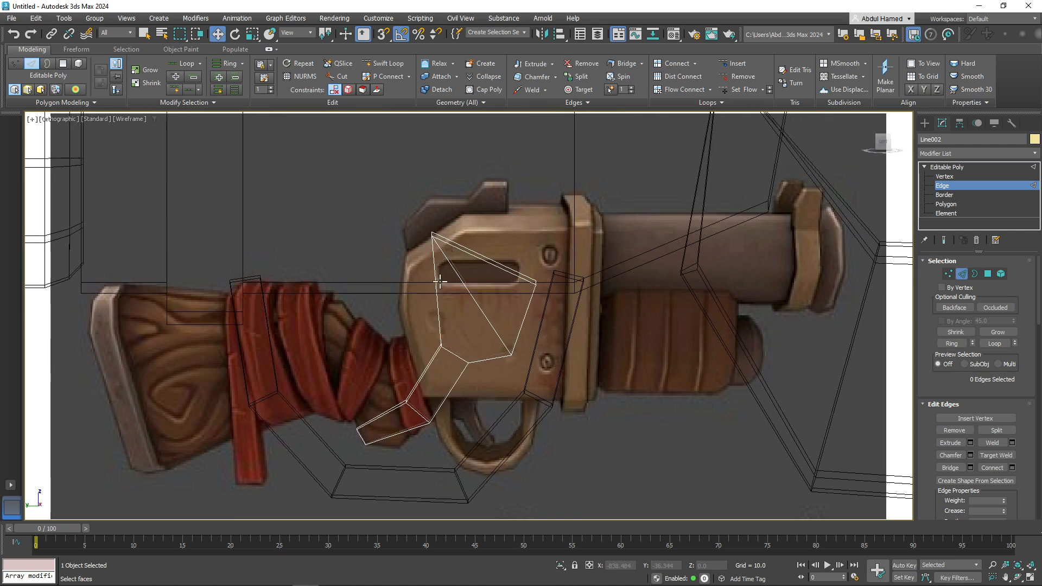
pyautogui.click(945, 176)
pyautogui.moveTo(415, 231); pyautogui.dragTo(459, 273)
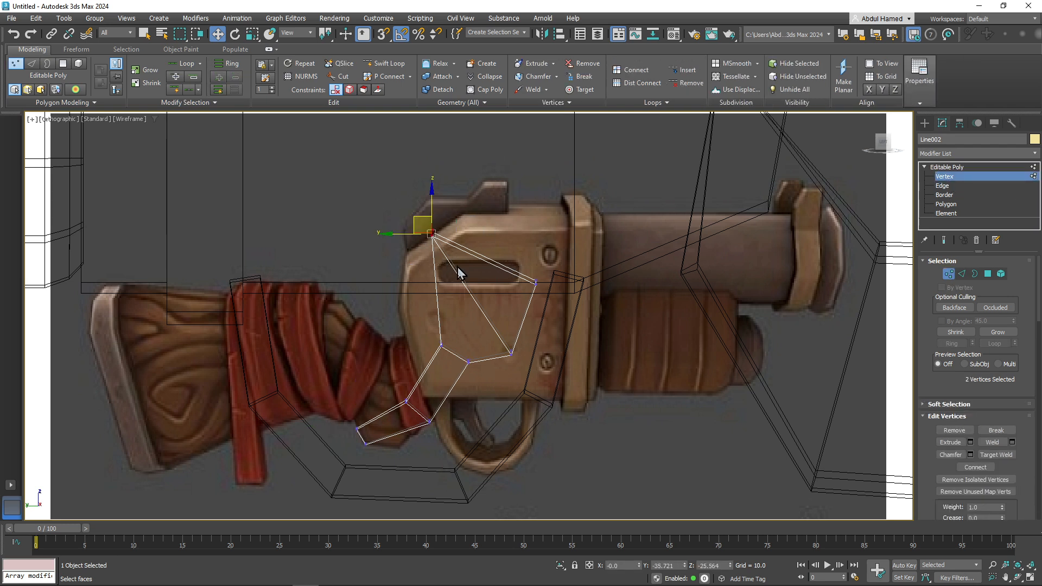
pyautogui.moveTo(417, 217); pyautogui.dragTo(409, 244)
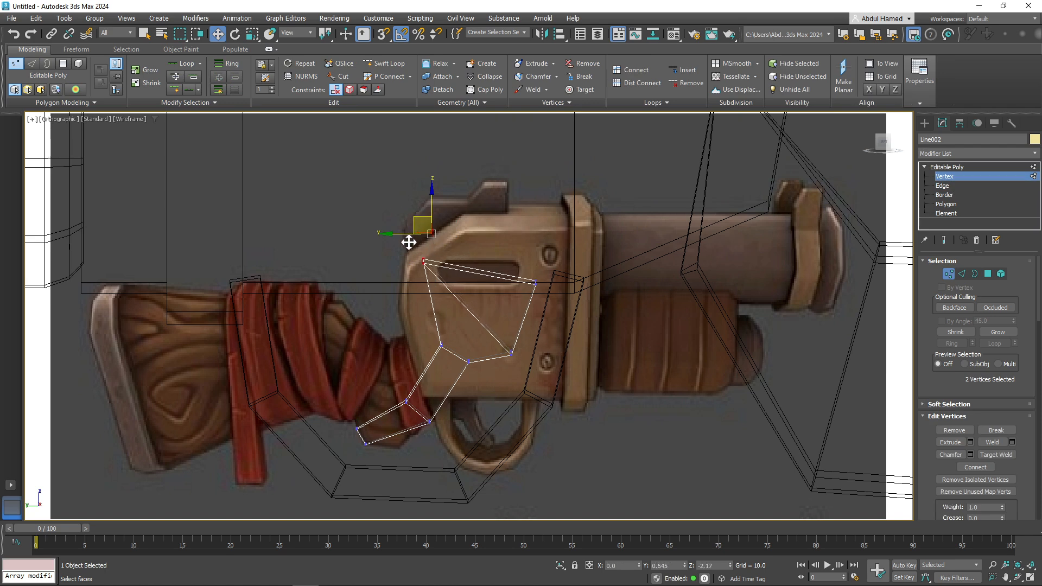
pyautogui.moveTo(485, 382); pyautogui.dragTo(488, 365, button='middle')
pyautogui.scroll(-4, 493, 331)
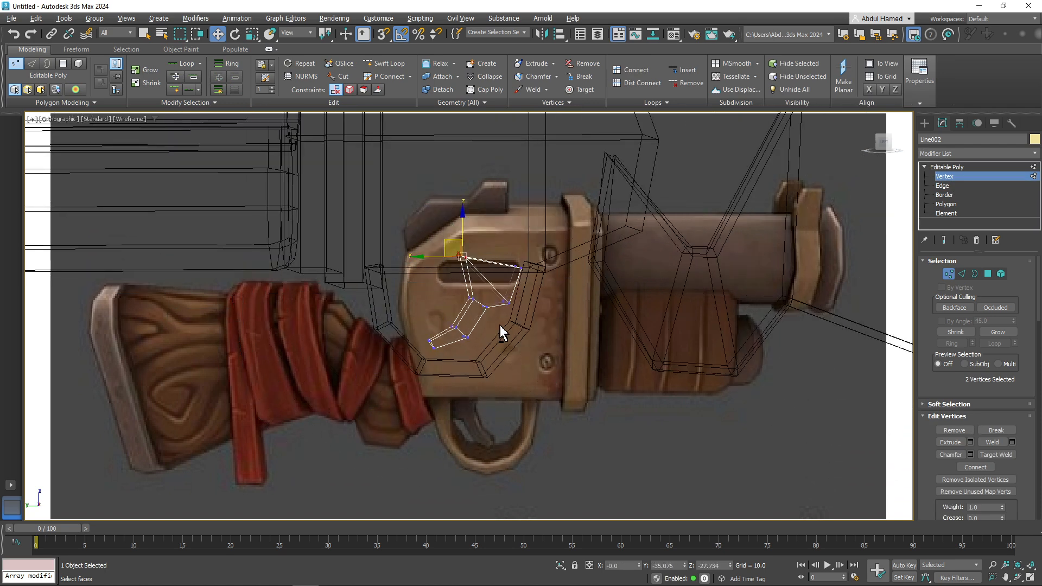
pyautogui.press('F3')
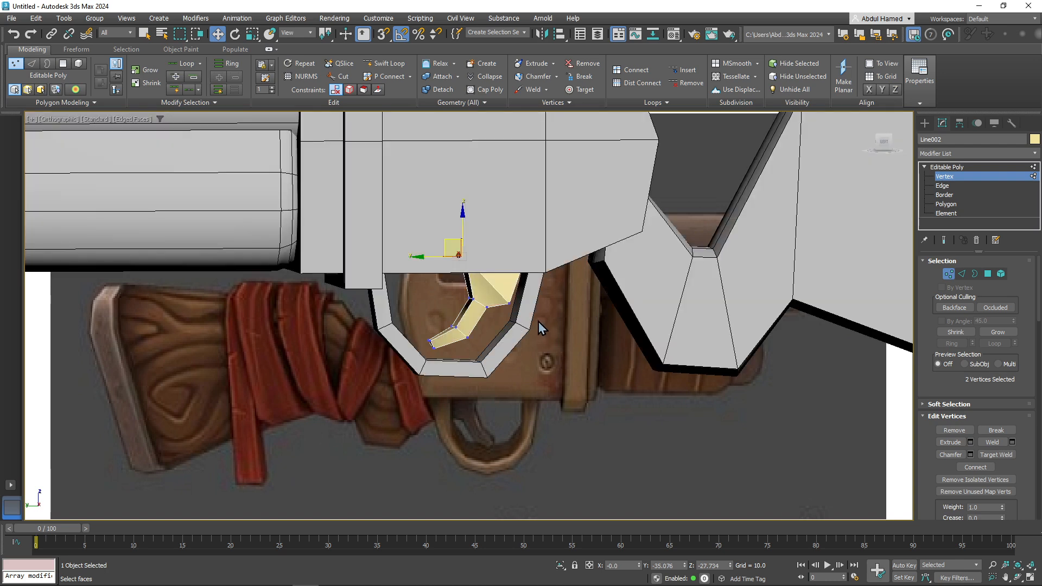
pyautogui.press('F3')
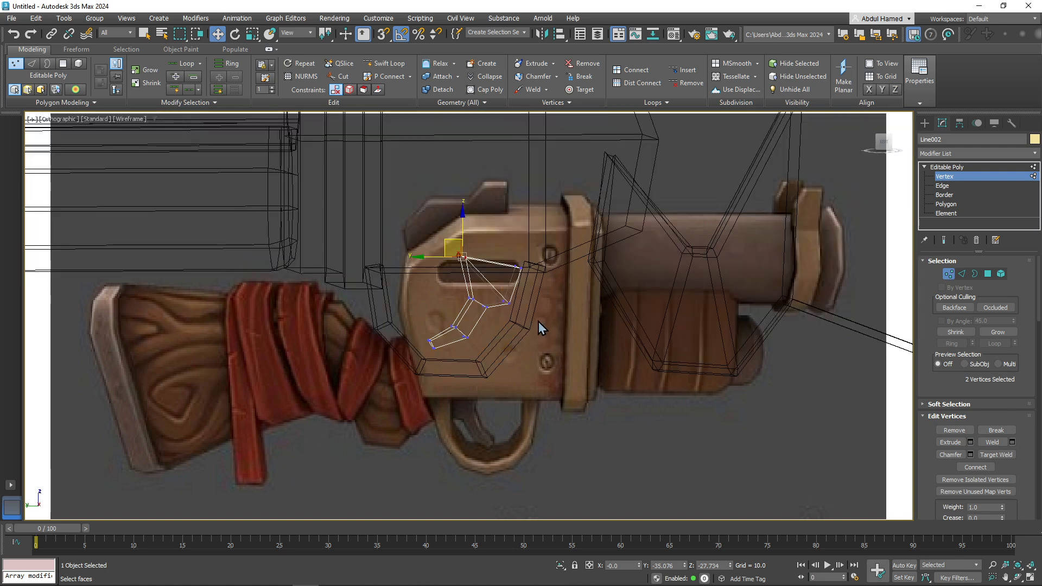
pyautogui.press('F3')
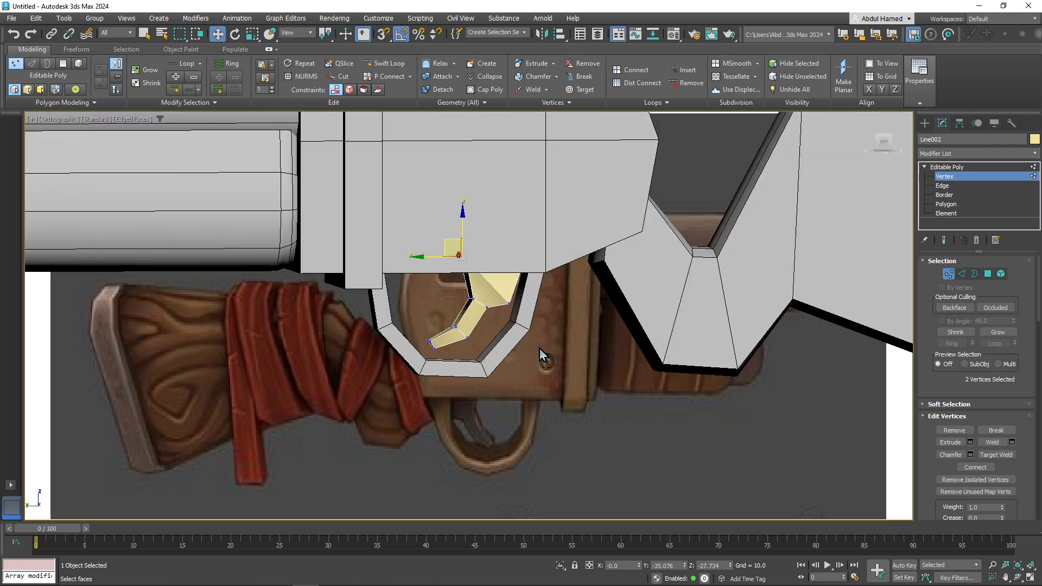
# - Scale the four-edge loop that runs diagonally around the trigger's upper segment
pyautogui.keyDown('alt'); pyautogui.moveTo(548, 339); pyautogui.dragTo(439, 348, button='middle'); pyautogui.keyUp('alt')
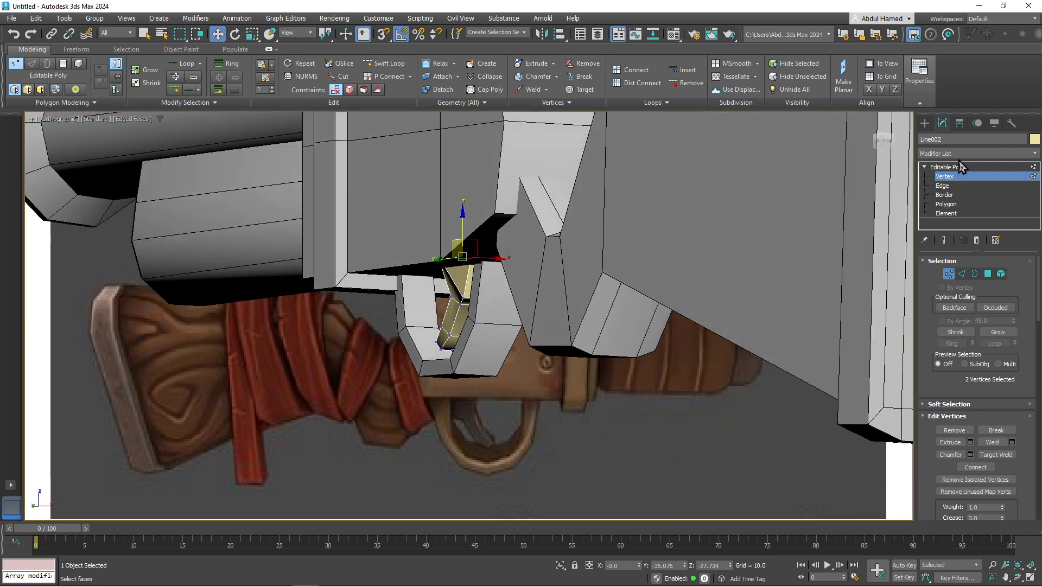
pyautogui.click(958, 187)
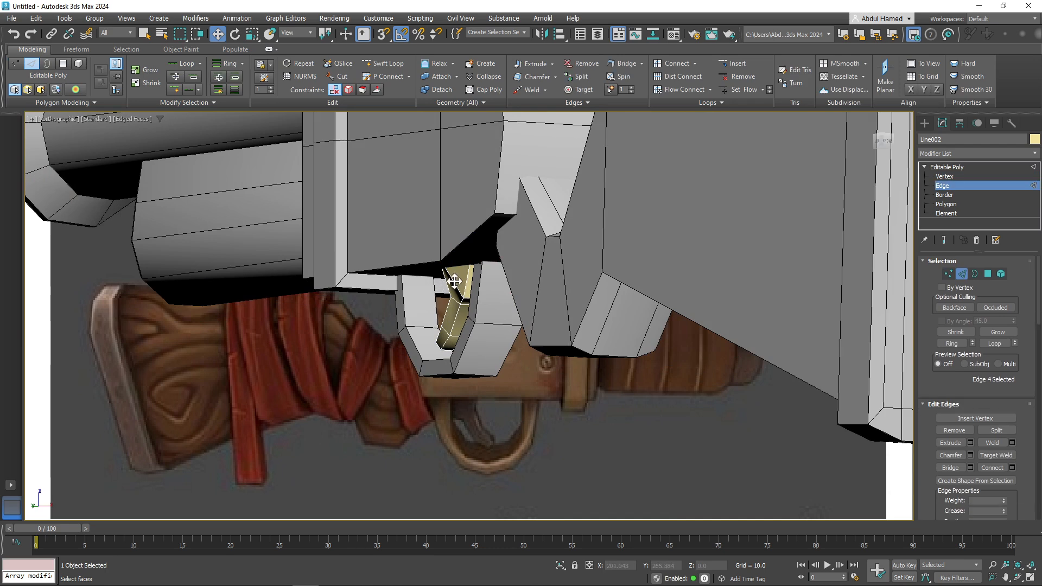
pyautogui.keyDown('alt'); pyautogui.moveTo(460, 296); pyautogui.dragTo(580, 292, button='middle'); pyautogui.keyUp('alt')
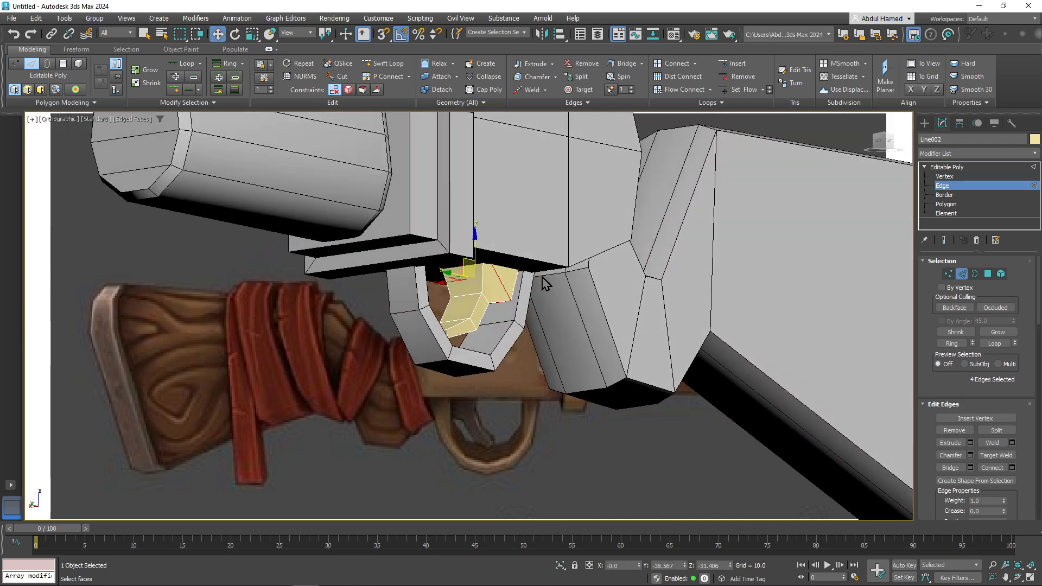
pyautogui.press('q')
pyautogui.scroll(3, 460, 301)
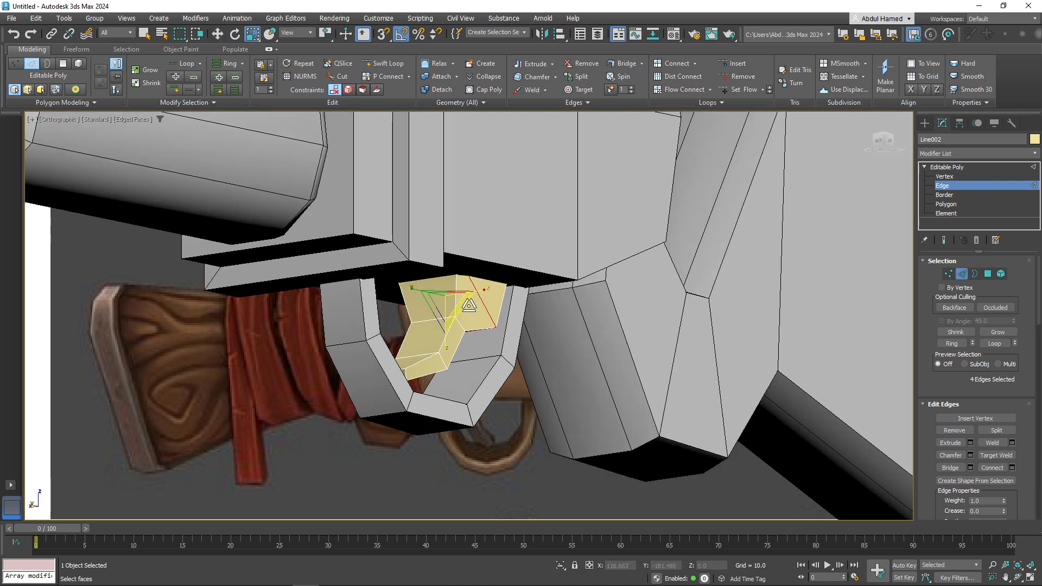
pyautogui.press('s')
pyautogui.moveTo(473, 312); pyautogui.dragTo(481, 289)
pyautogui.keyDown('alt'); pyautogui.moveTo(492, 297); pyautogui.dragTo(459, 343, button='middle'); pyautogui.keyUp('alt')
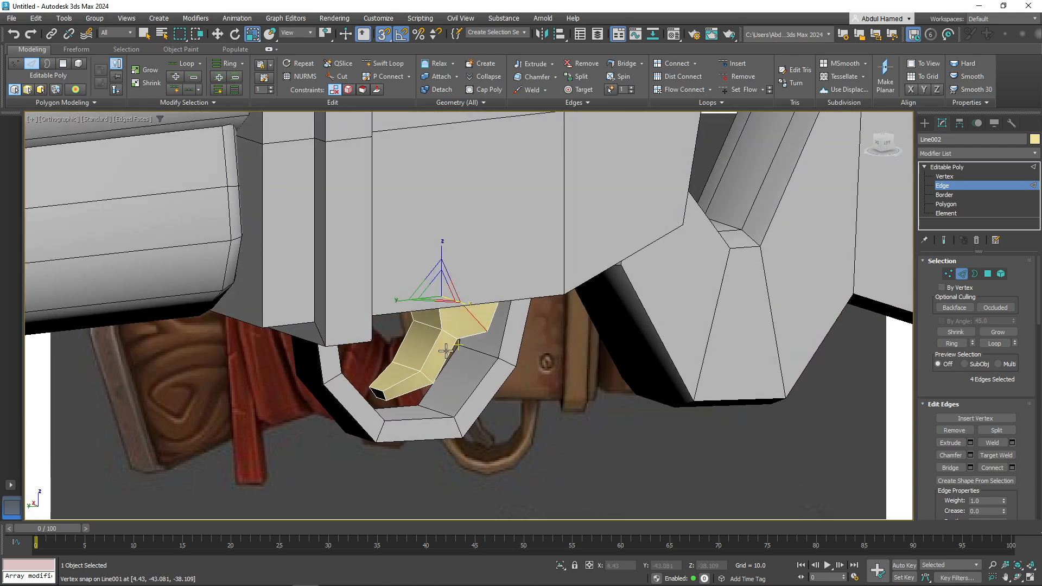
# - Thin the whole trigger by scaling all of its edges along X, first to 82% and again to 75%
pyautogui.hotkey('ctrl', 'a')
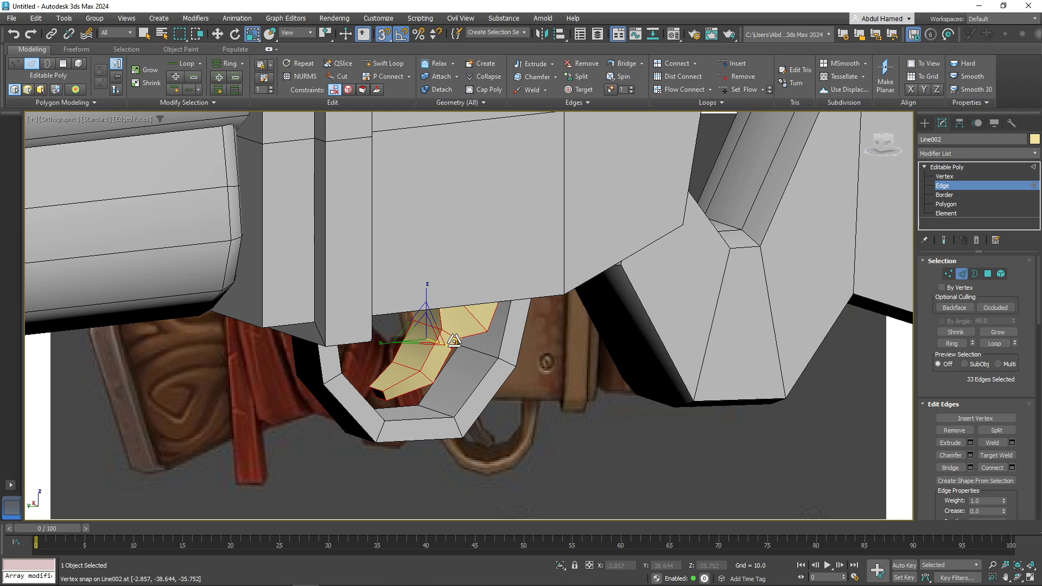
pyautogui.moveTo(453, 347); pyautogui.dragTo(448, 346)
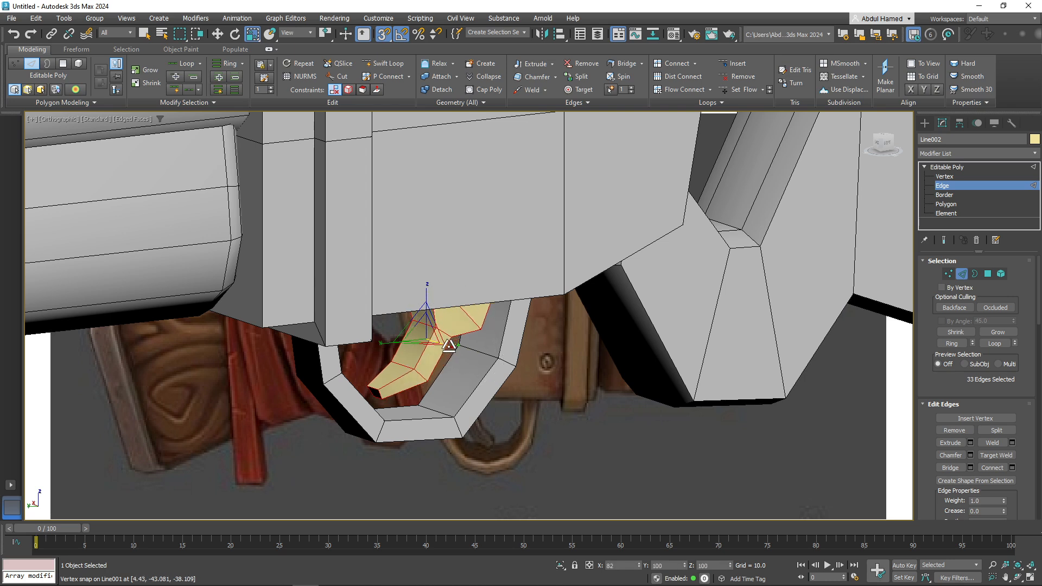
pyautogui.keyDown('alt'); pyautogui.moveTo(432, 344); pyautogui.dragTo(531, 389, button='middle'); pyautogui.keyUp('alt')
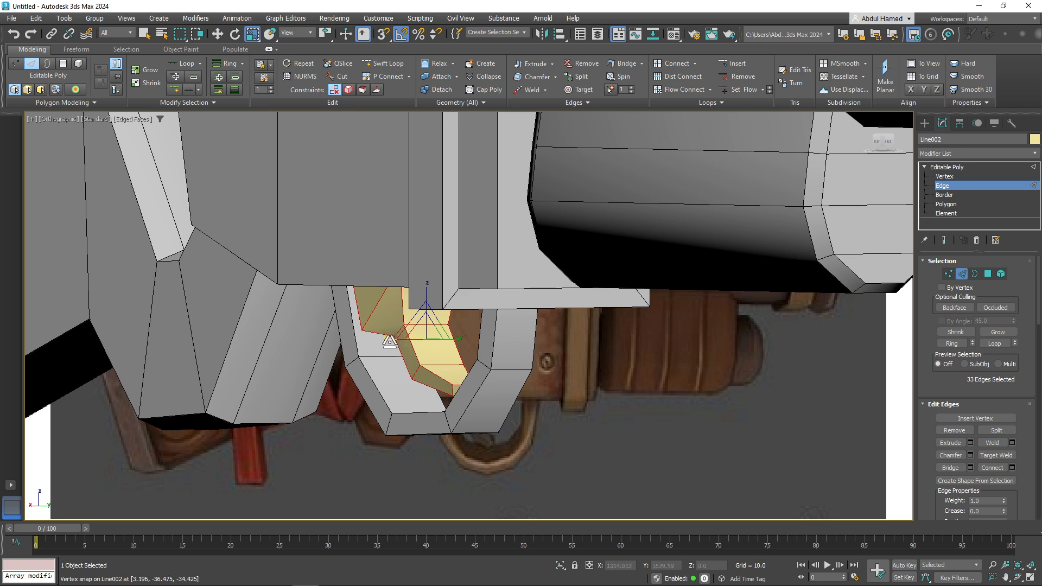
pyautogui.moveTo(391, 339); pyautogui.dragTo(393, 339)
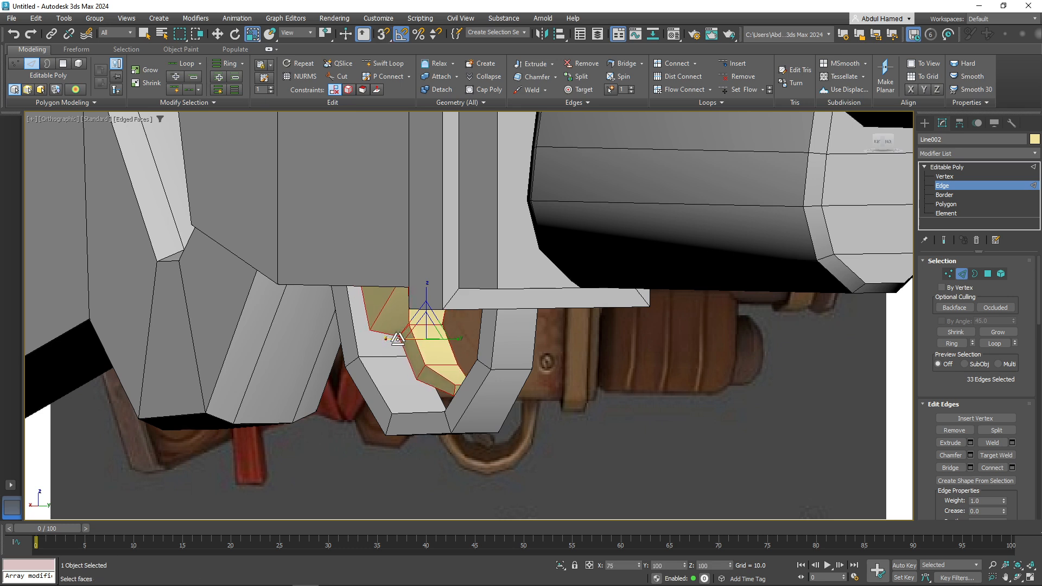
# - Move the diagonal edge on one side of the trigger's upper segment slightly inward along X
pyautogui.keyDown('alt'); pyautogui.moveTo(399, 339); pyautogui.dragTo(431, 273, button='middle'); pyautogui.keyUp('alt')
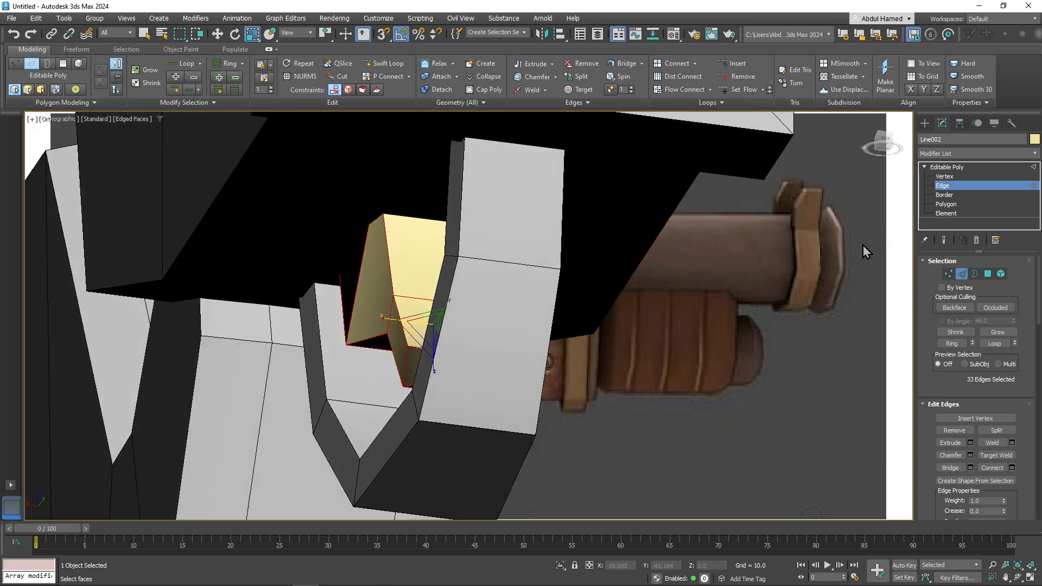
pyautogui.click(943, 176)
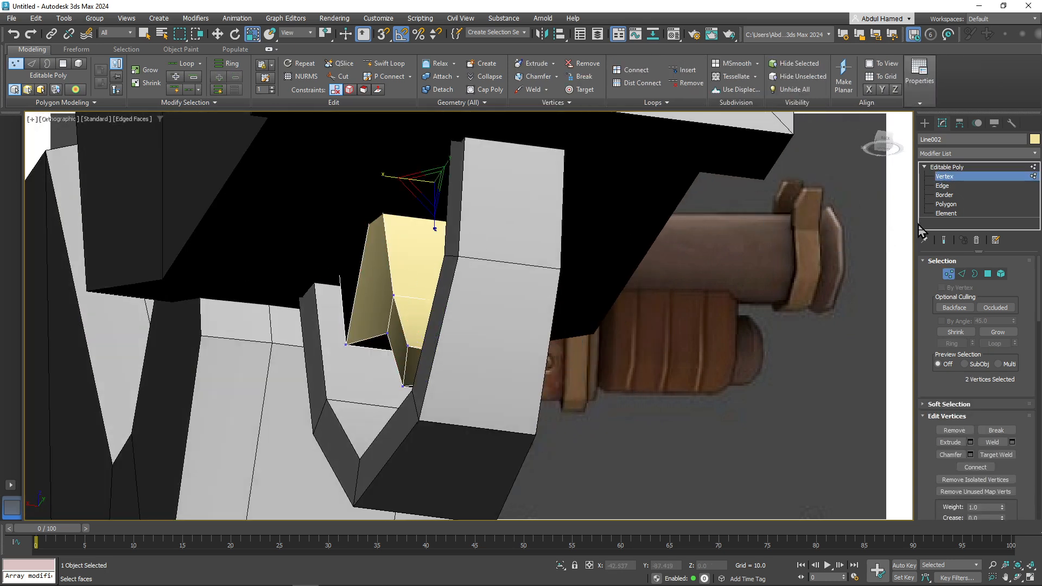
pyautogui.press('2')
pyautogui.click(354, 301)
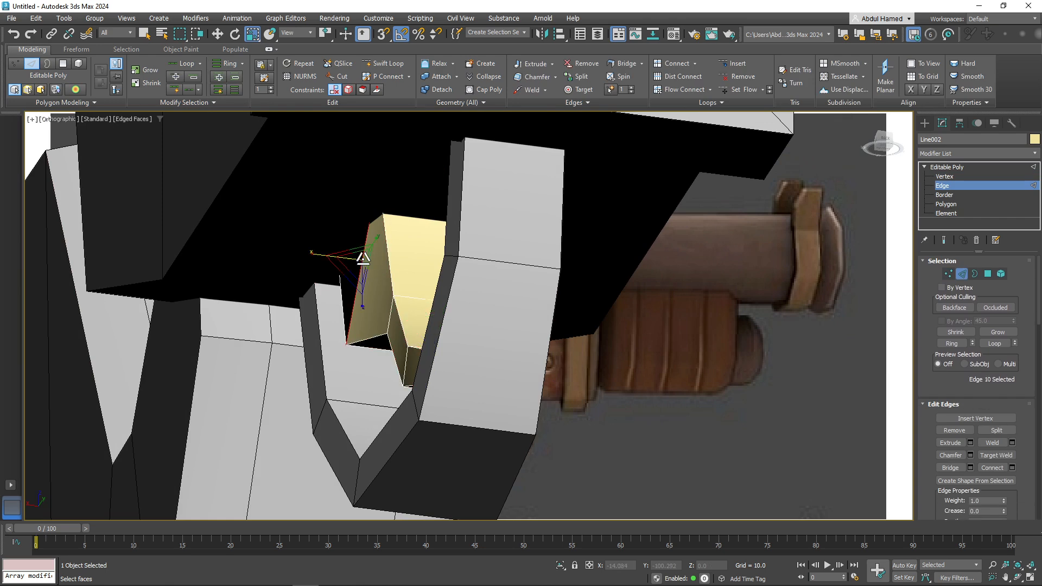
pyautogui.press('w')
pyautogui.moveTo(328, 253); pyautogui.dragTo(335, 251)
pyautogui.keyDown('alt'); pyautogui.moveTo(347, 260); pyautogui.dragTo(584, 245, button='middle'); pyautogui.keyUp('alt')
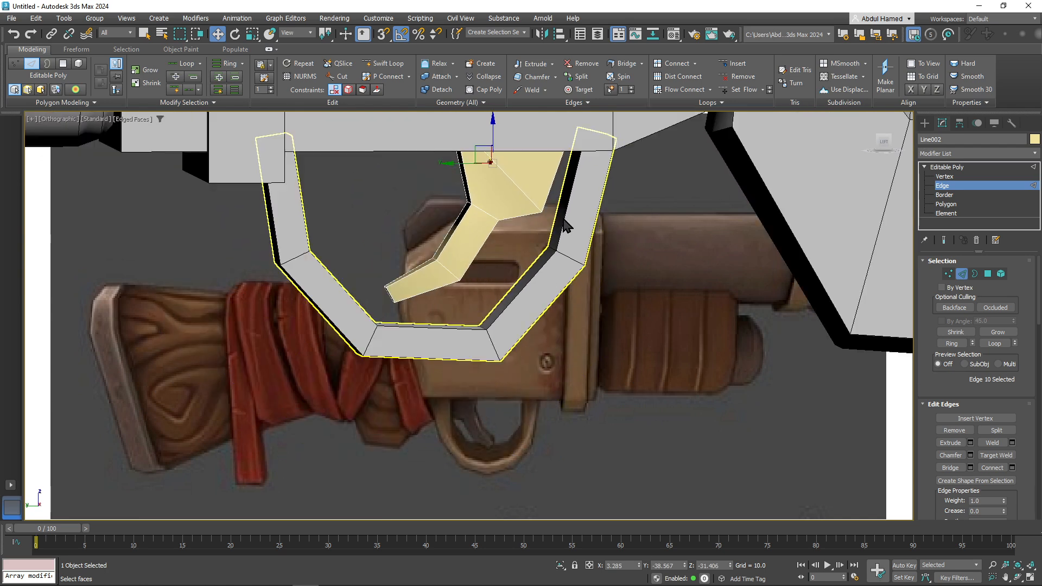
# - Try to move the trigger's upper stock-side face along Y toward the stock
pyautogui.keyDown('alt'); pyautogui.moveTo(559, 239); pyautogui.dragTo(510, 331, button='middle'); pyautogui.keyUp('alt')
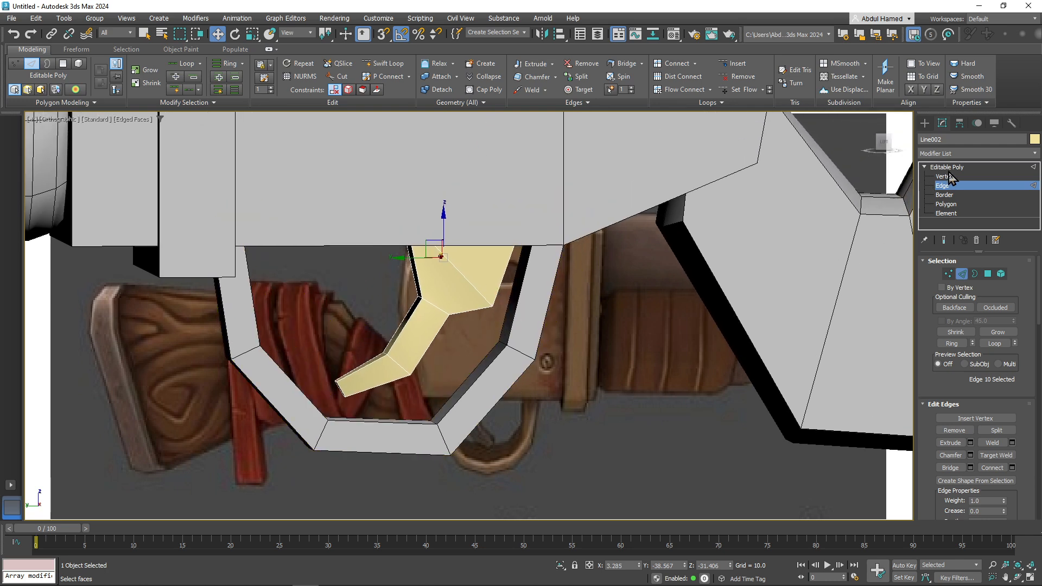
pyautogui.click(946, 204)
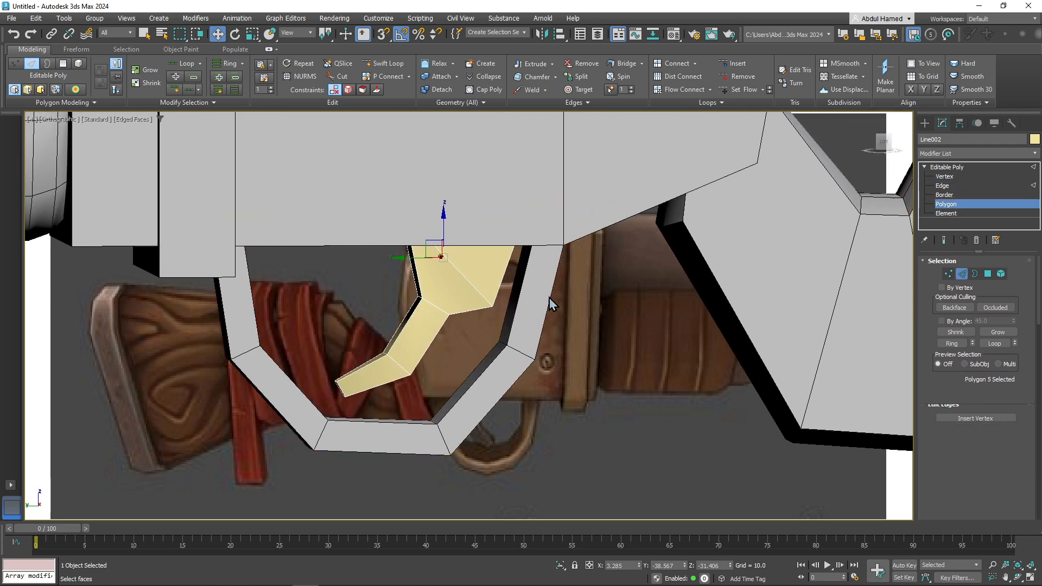
pyautogui.moveTo(521, 296)
pyautogui.keyDown('alt'); pyautogui.mouseDown(button='middle')
pyautogui.moveTo(500, 276)
pyautogui.moveTo(507, 289)
pyautogui.mouseUp(button='middle'); pyautogui.keyUp('alt')
pyautogui.click(492, 276)
pyautogui.moveTo(479, 270); pyautogui.dragTo(496, 274)
pyautogui.keyDown('alt'); pyautogui.moveTo(496, 275); pyautogui.dragTo(474, 233, button='middle'); pyautogui.keyUp('alt')
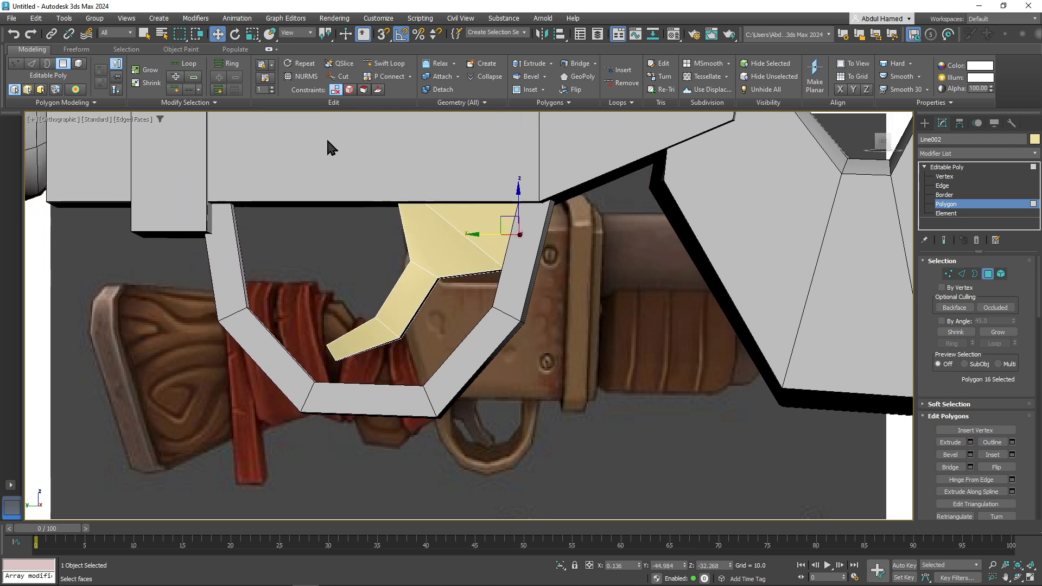
# - Try shifting the trigger's upper barrel-side face along Y, and undo the moves of both upper end faces
pyautogui.keyDown('alt'); pyautogui.moveTo(340, 163); pyautogui.dragTo(385, 239, button='middle'); pyautogui.keyUp('alt')
pyautogui.click(420, 214)
pyautogui.moveTo(376, 205); pyautogui.dragTo(387, 205)
pyautogui.hotkey('ctrl', 'z')
pyautogui.keyDown('alt'); pyautogui.moveTo(407, 225); pyautogui.dragTo(427, 240, button='middle'); pyautogui.keyUp('alt')
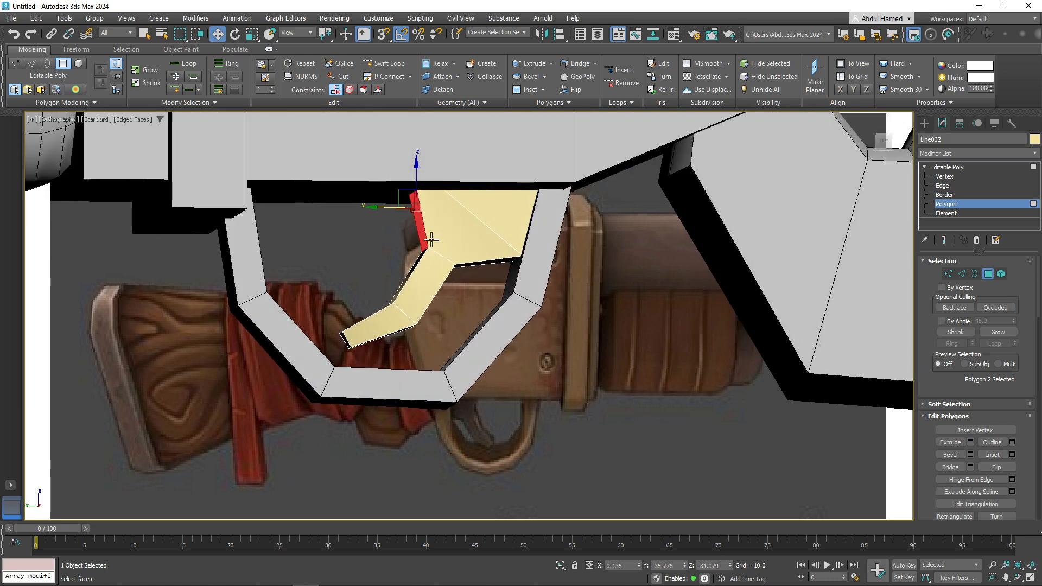
pyautogui.click(434, 248)
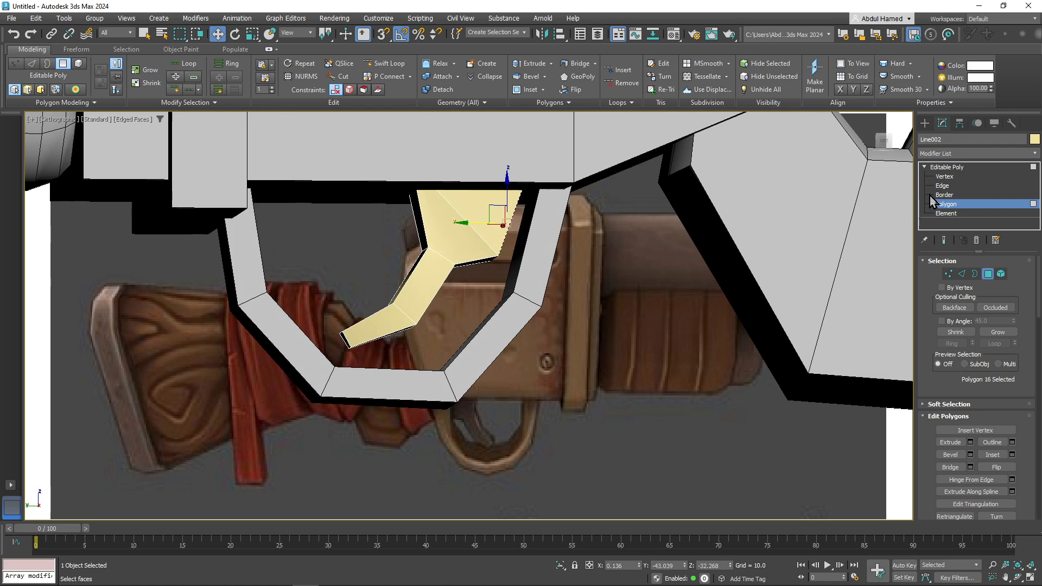
# - Move the whole trigger along Y toward the stock, to about Y -37.3
pyautogui.click(947, 167)
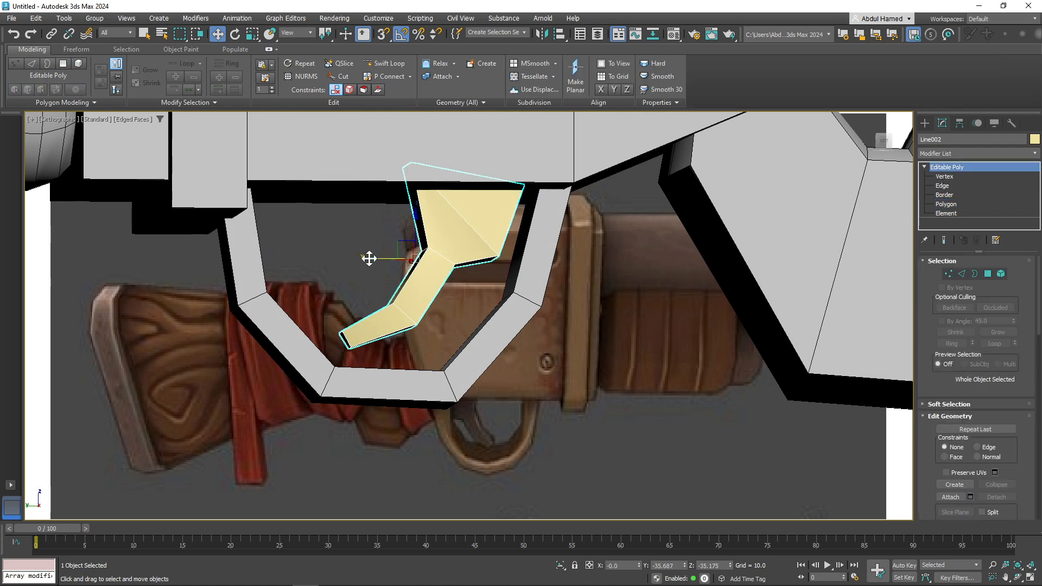
pyautogui.moveTo(369, 258); pyautogui.dragTo(390, 257)
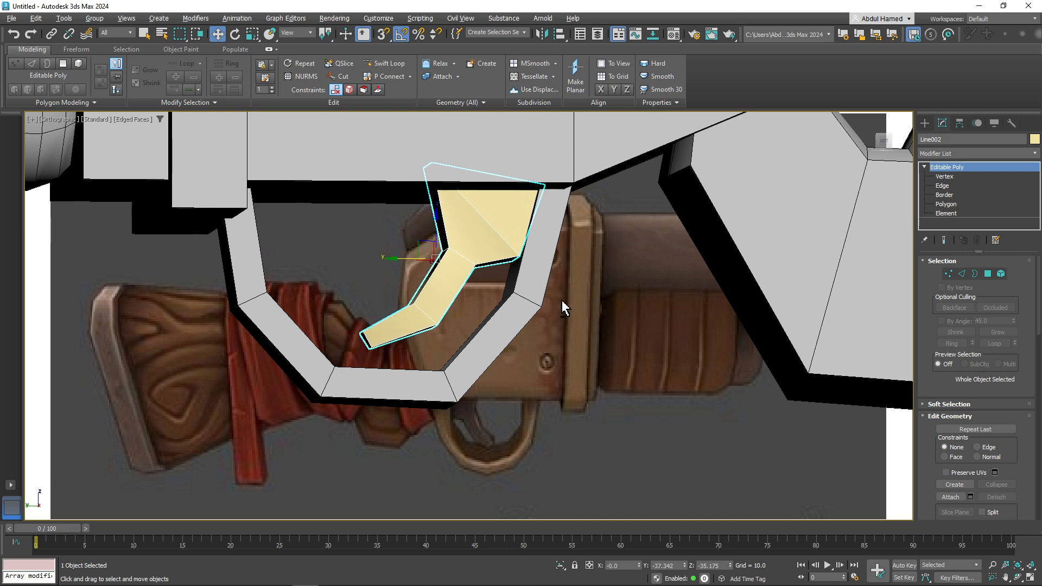
pyautogui.moveTo(562, 306)
pyautogui.keyDown('alt'); pyautogui.mouseDown(button='middle')
pyautogui.moveTo(554, 326)
pyautogui.moveTo(565, 312)
pyautogui.mouseUp(button='middle'); pyautogui.keyUp('alt')
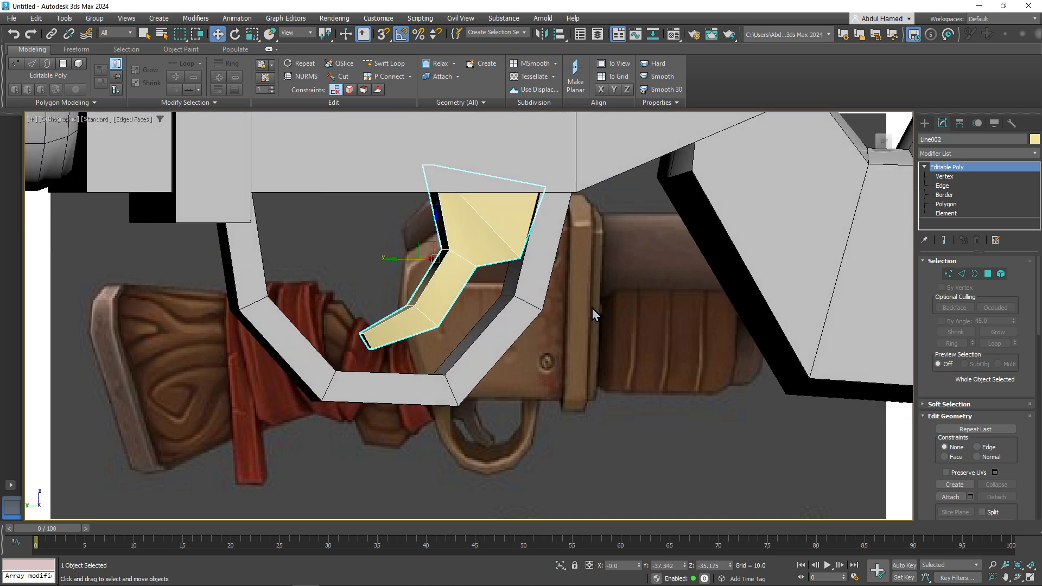
# - Assign the grey 07 - Default material to the trigger, set its object color to black, and deselect it
pyautogui.press('m')
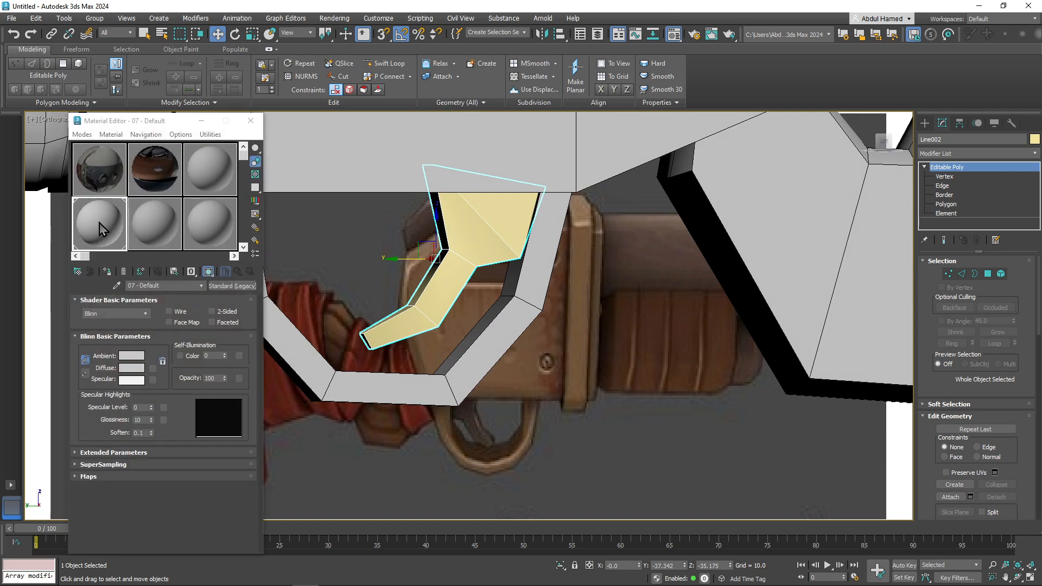
pyautogui.moveTo(100, 228); pyautogui.dragTo(457, 255)
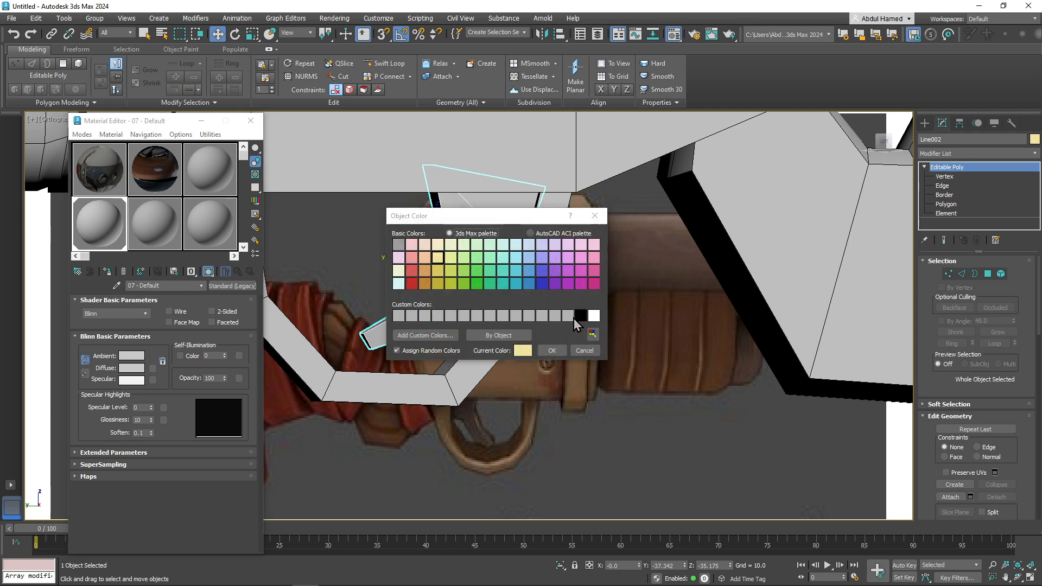
pyautogui.click(580, 316)
pyautogui.click(552, 351)
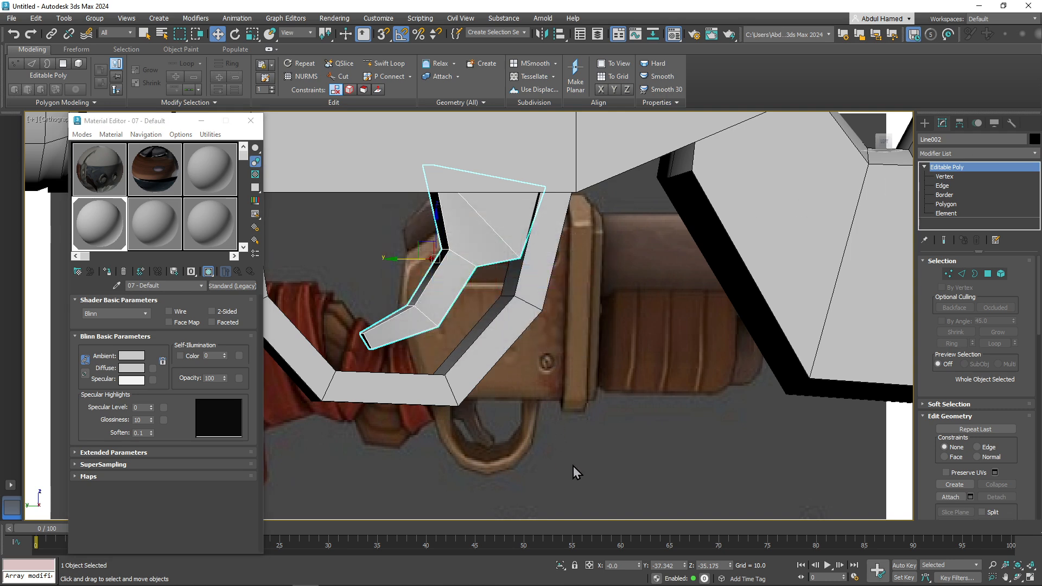
pyautogui.click(577, 446)
# - Create a 10-sided cylinder beside the gun with a radius of about 4 and a height of about 26
pyautogui.scroll(5, 600, 389)
pyautogui.scroll(-6, 600, 388)
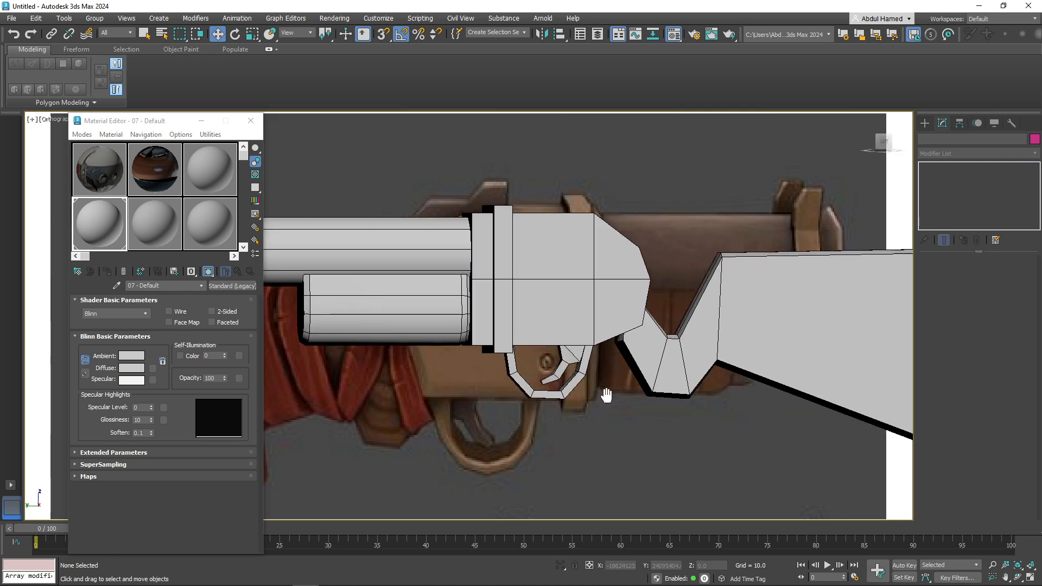
pyautogui.scroll(-2, 607, 372)
pyautogui.moveTo(607, 375); pyautogui.dragTo(524, 327, button='middle')
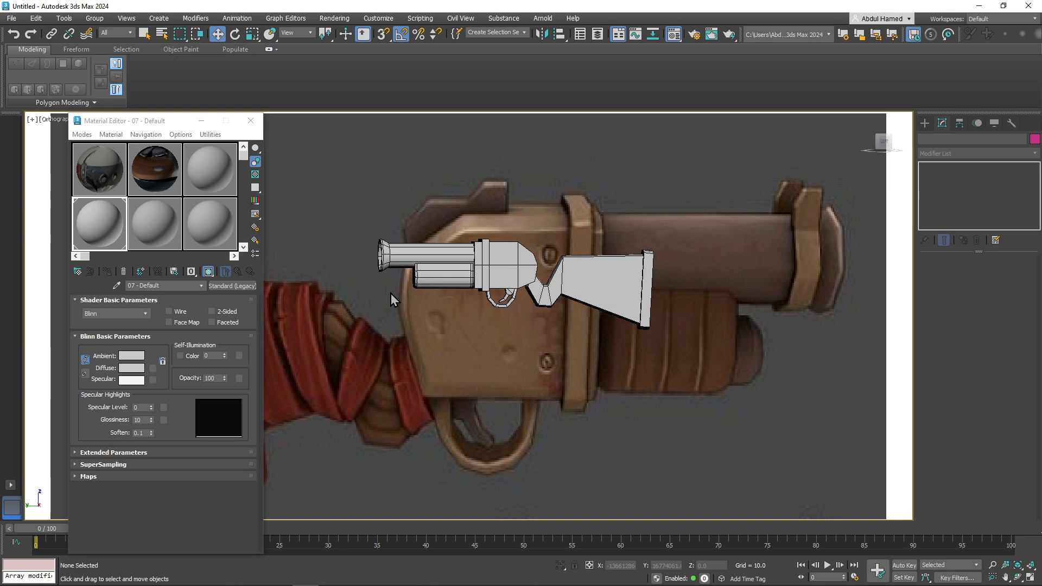
pyautogui.scroll(6, 391, 294)
pyautogui.scroll(-5, 453, 336)
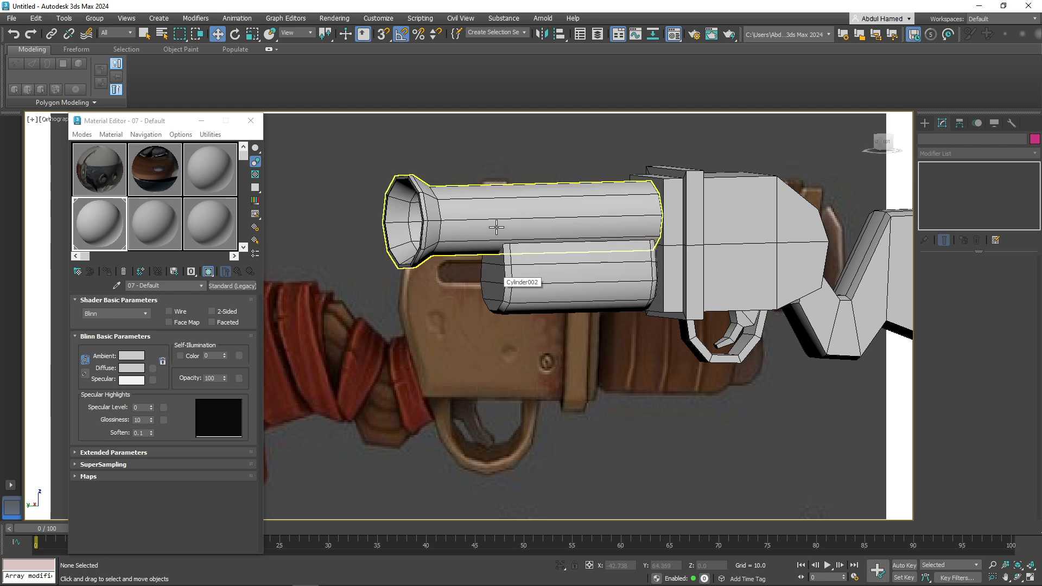
pyautogui.click(925, 124)
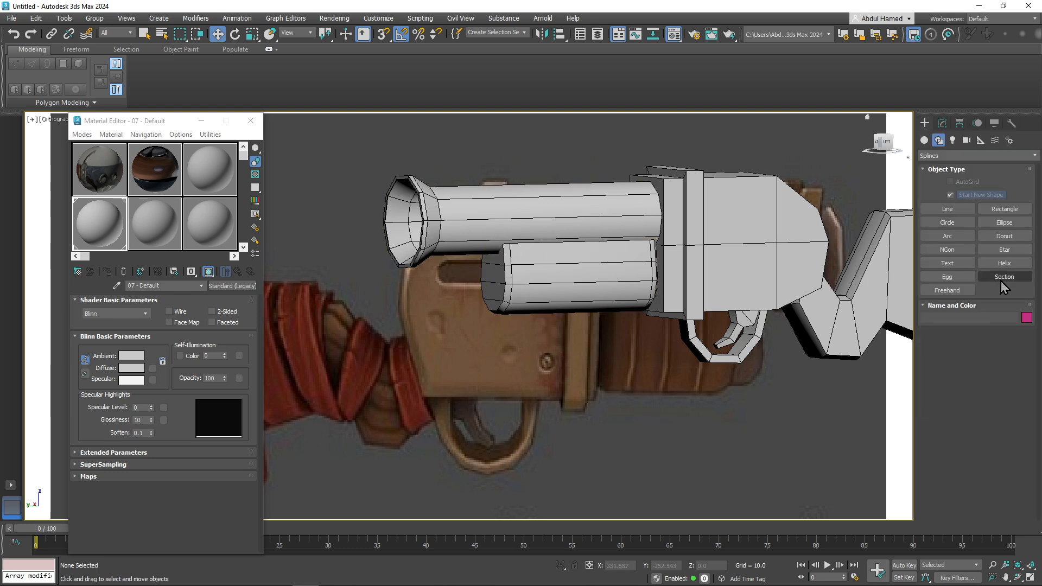
pyautogui.click(924, 140)
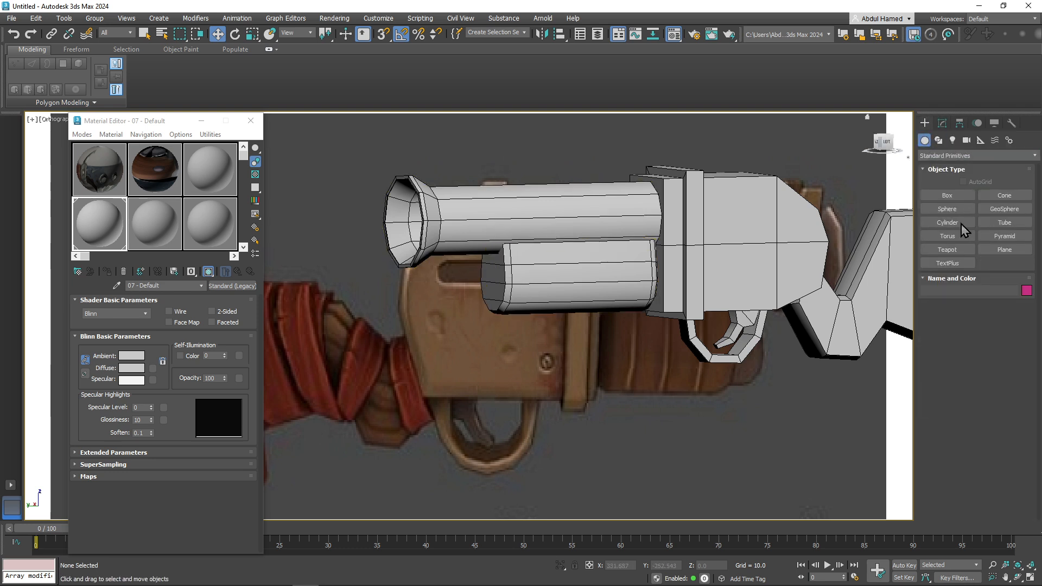
pyautogui.click(947, 222)
pyautogui.moveTo(454, 397)
pyautogui.mouseDown()
pyautogui.moveTo(472, 400)
pyautogui.moveTo(464, 395)
pyautogui.mouseUp()
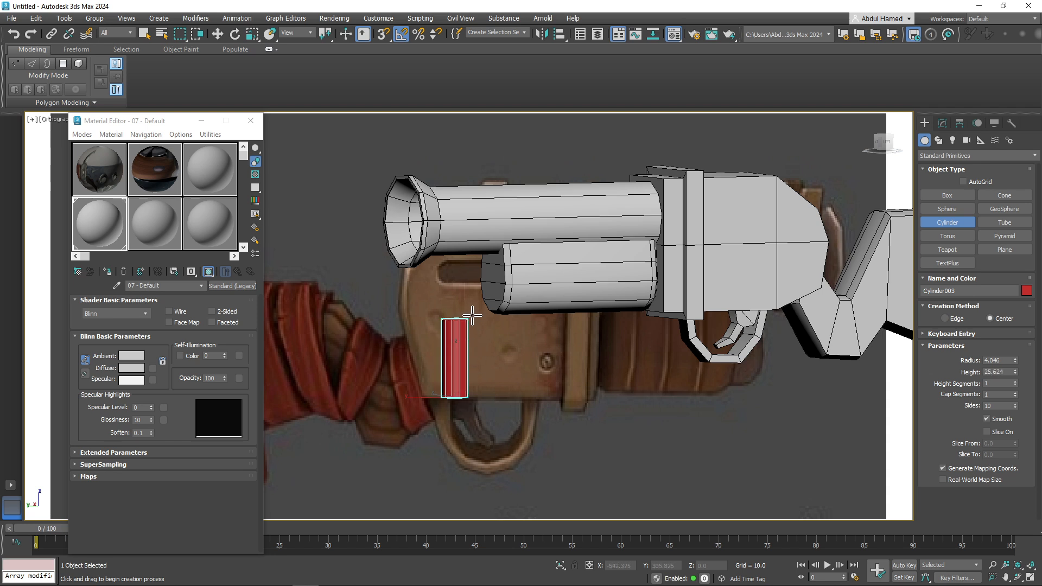
pyautogui.click(688, 345)
# - Rotate the new cylinder about X to lie along the gun's length and reset its position to 0, 0, 0
pyautogui.press('e')
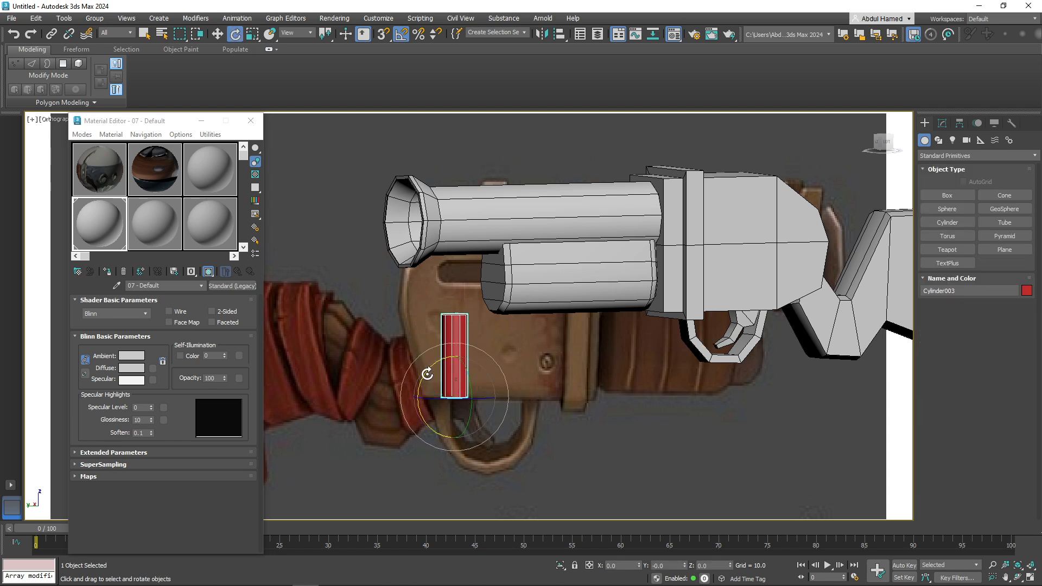
pyautogui.moveTo(427, 374); pyautogui.dragTo(414, 428)
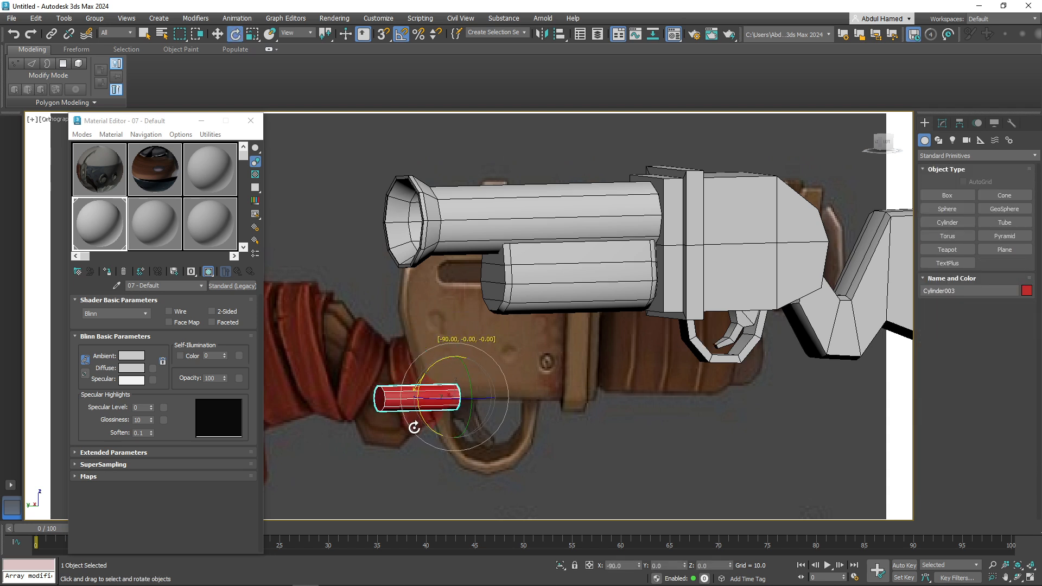
pyautogui.press('w')
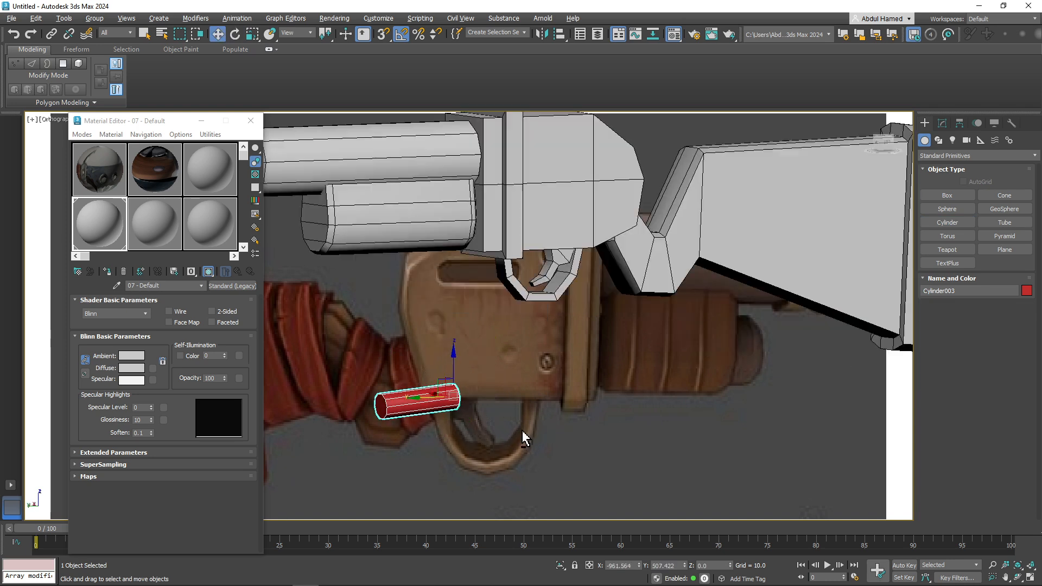
pyautogui.keyDown('alt'); pyautogui.moveTo(522, 431); pyautogui.dragTo(516, 450, button='middle'); pyautogui.keyUp('alt')
pyautogui.scroll(-5, 517, 448)
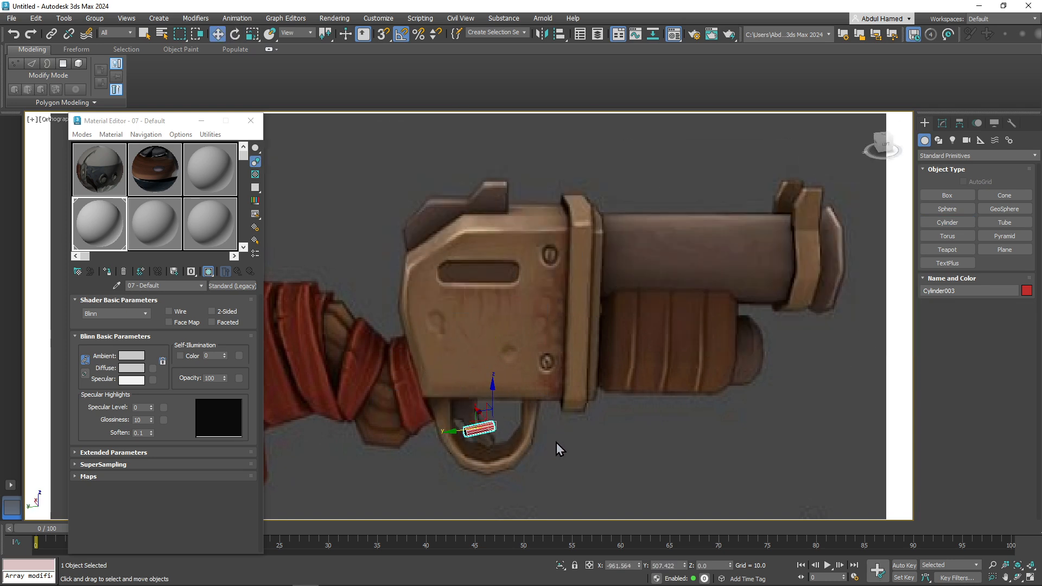
pyautogui.rightClick(638, 566)
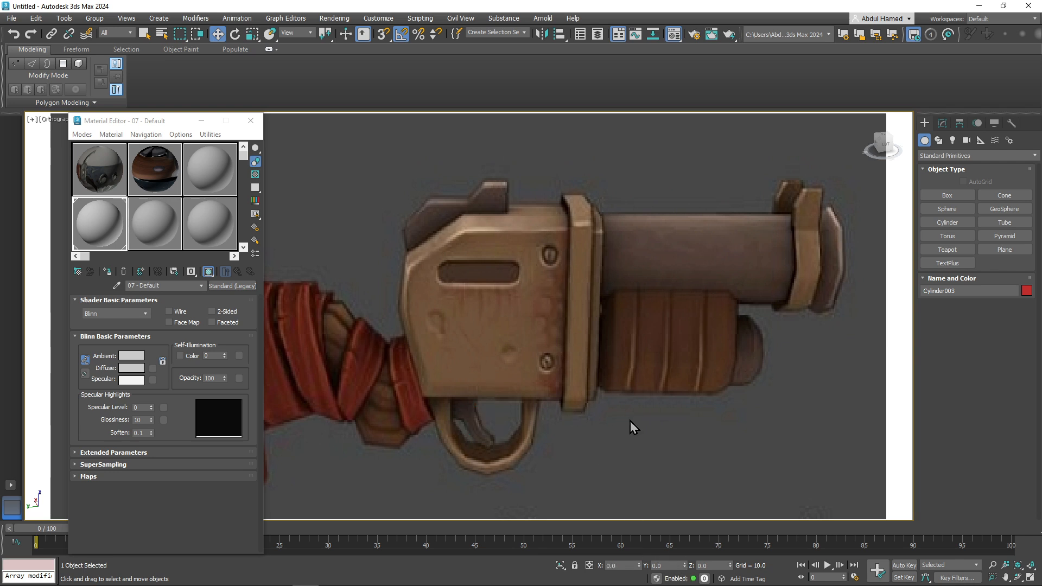
pyautogui.press('z')
pyautogui.scroll(-6, 628, 424)
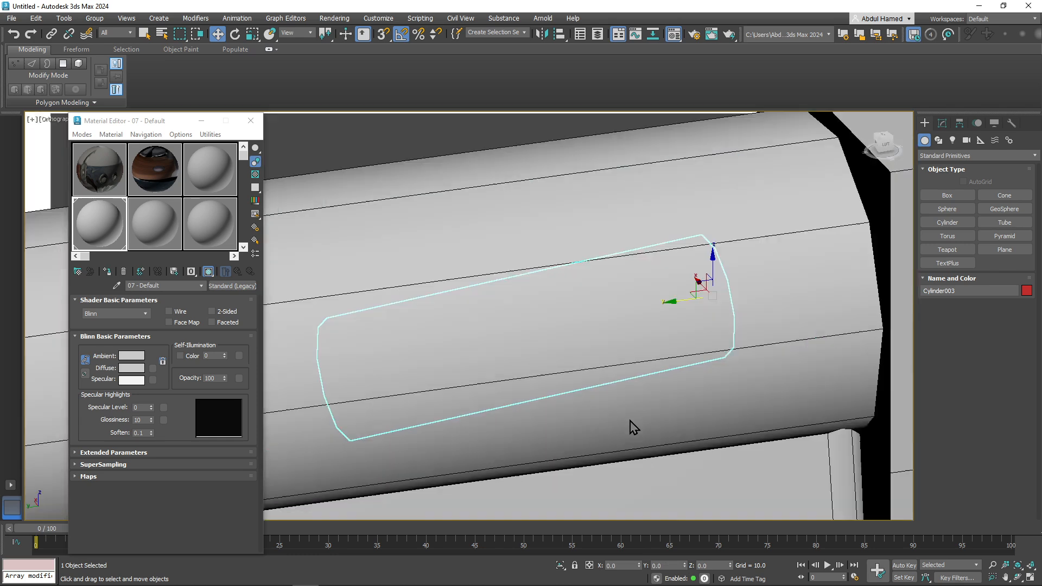
pyautogui.scroll(-6, 592, 299)
pyautogui.moveTo(623, 414); pyautogui.dragTo(554, 279, button='middle')
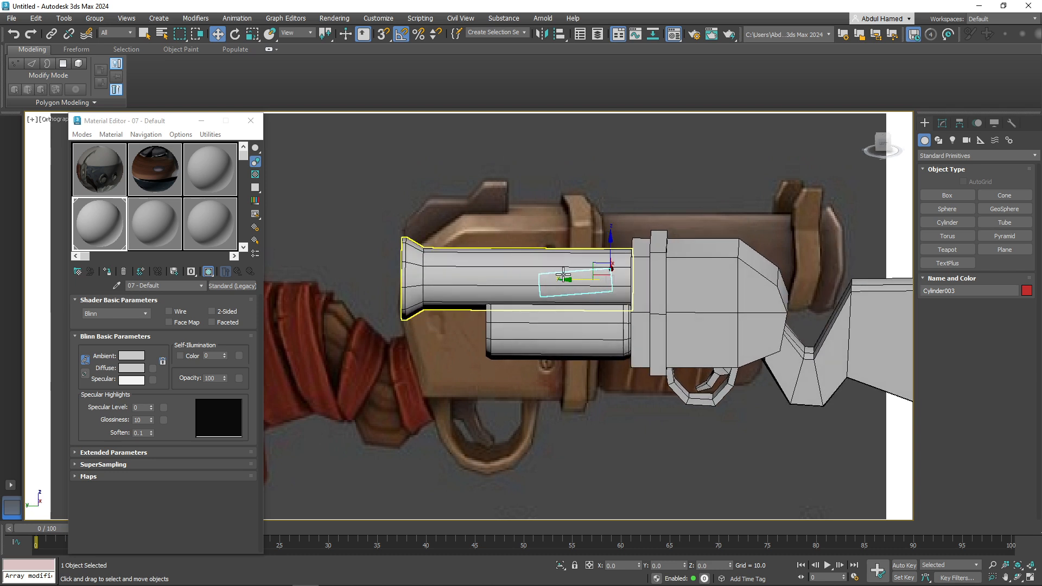
# - Level the cylinder's tilt and move it into the front end of the lower tube, at about Y 25.4, Z -19
pyautogui.press('e')
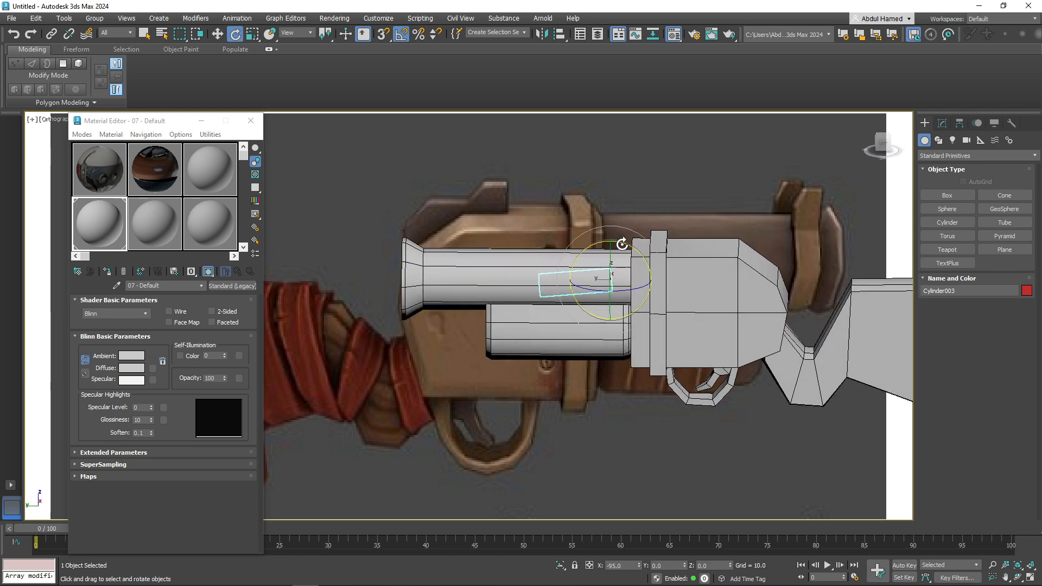
pyautogui.hotkey('ctrl', 'z')
pyautogui.press('w')
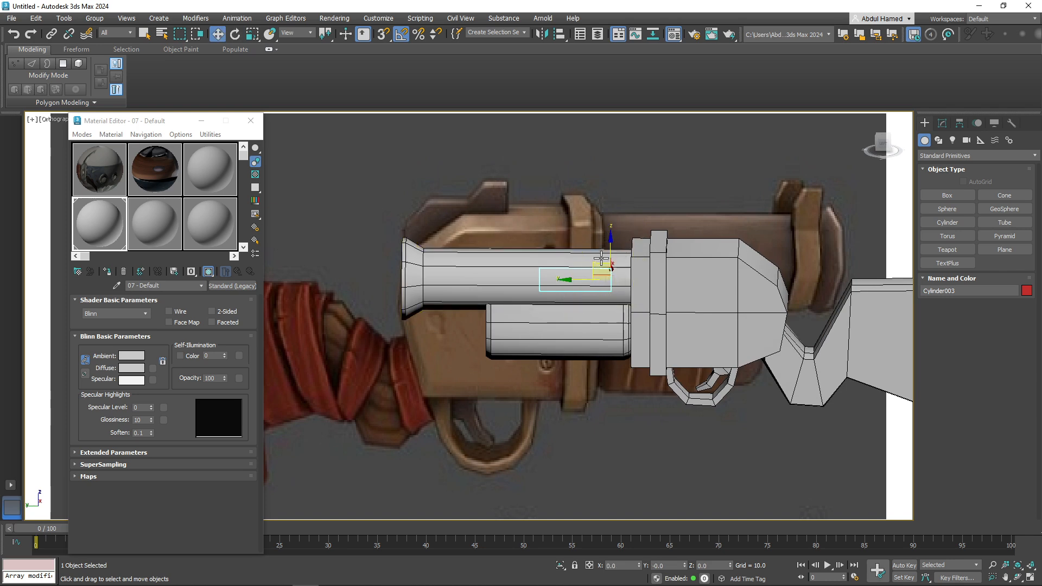
pyautogui.moveTo(601, 259); pyautogui.dragTo(525, 335)
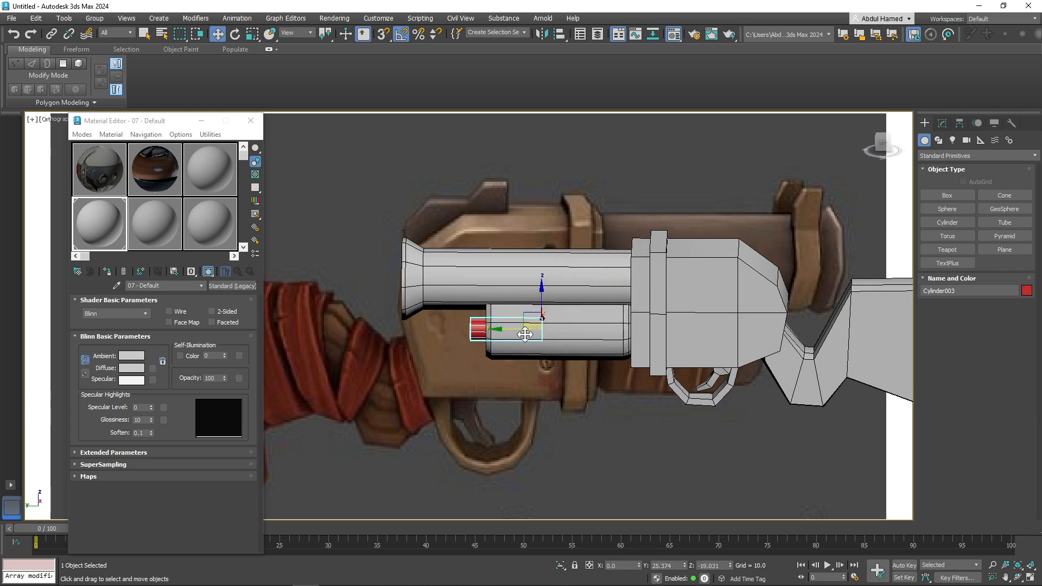
# - Widen the cylinder by scaling it to about 177% in X and Y
pyautogui.keyDown('alt'); pyautogui.moveTo(525, 335); pyautogui.dragTo(528, 323, button='middle'); pyautogui.keyUp('alt')
pyautogui.press('r')
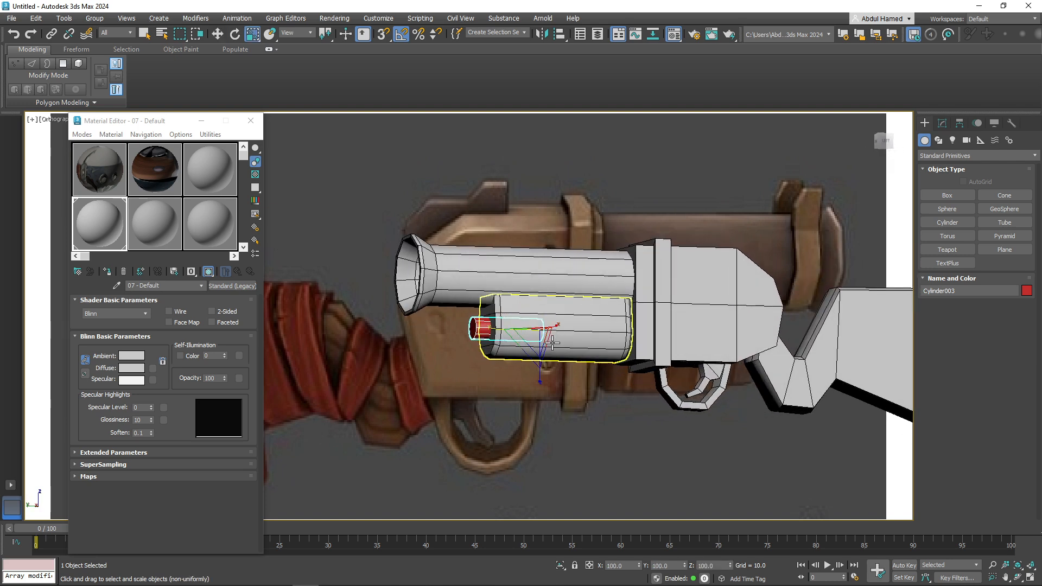
pyautogui.moveTo(552, 341); pyautogui.dragTo(565, 346)
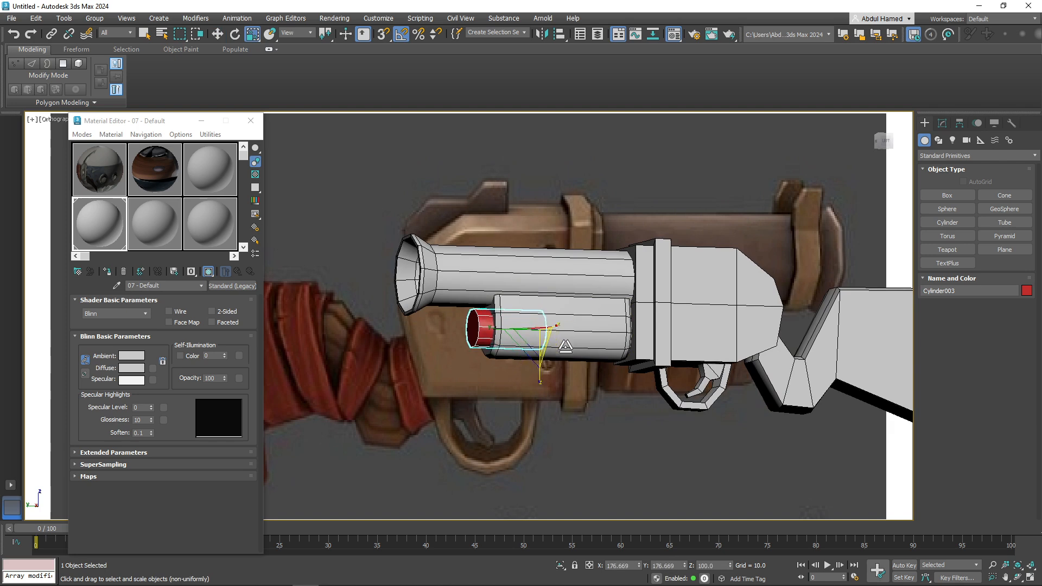
pyautogui.moveTo(525, 324); pyautogui.dragTo(531, 311, button='middle')
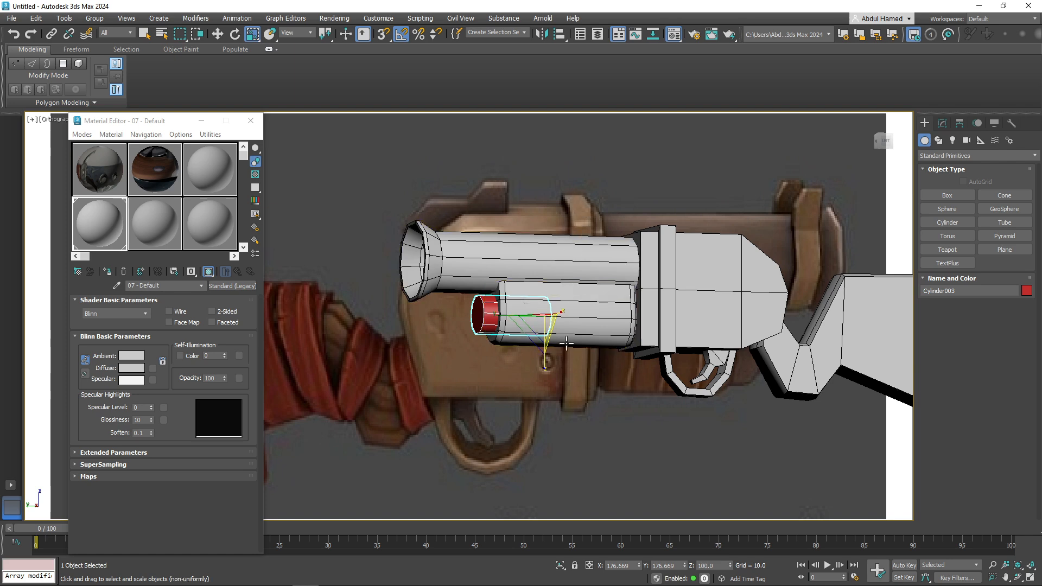
pyautogui.scroll(6, 490, 290)
pyautogui.scroll(2, 490, 289)
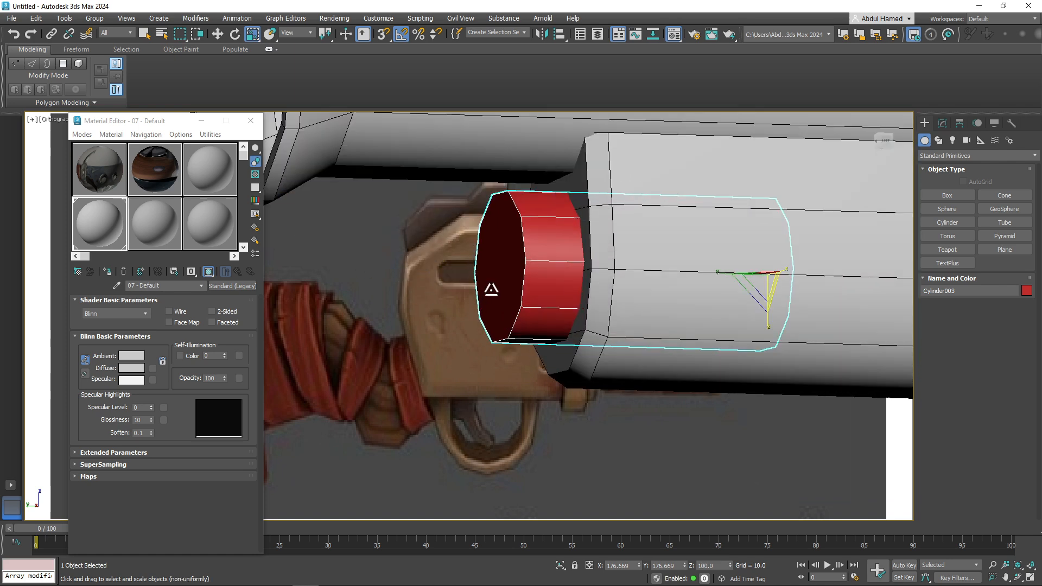
# - Convert the cylinder to an editable poly and switch to editing its edges
pyautogui.click(942, 124)
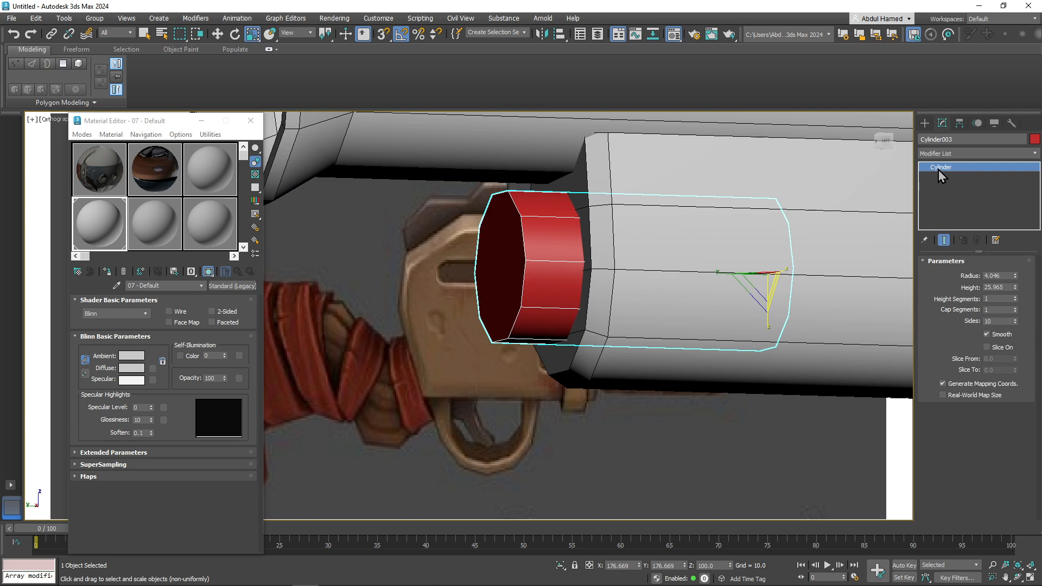
pyautogui.rightClick(943, 168)
pyautogui.click(988, 248)
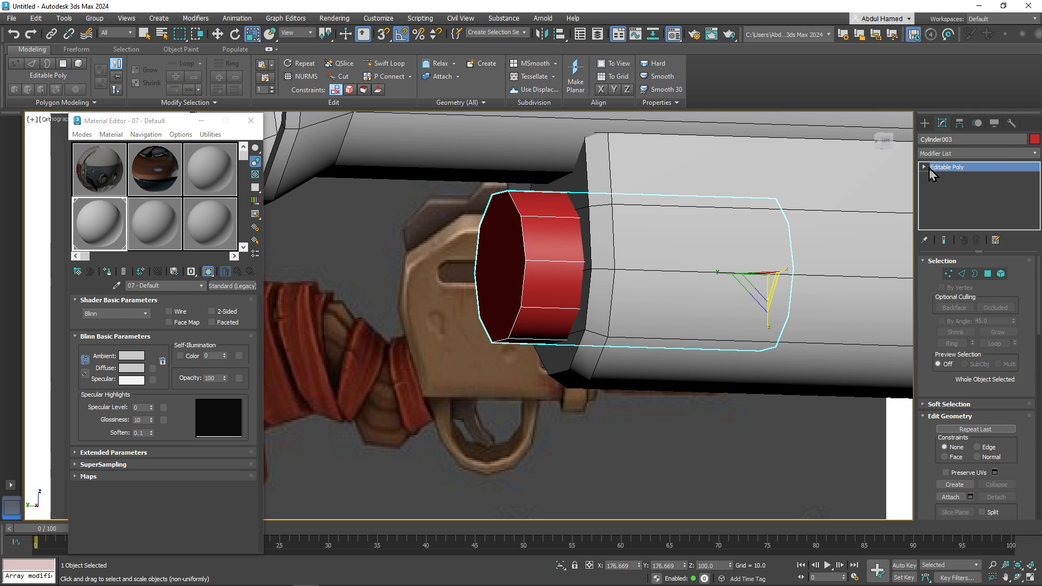
pyautogui.click(925, 167)
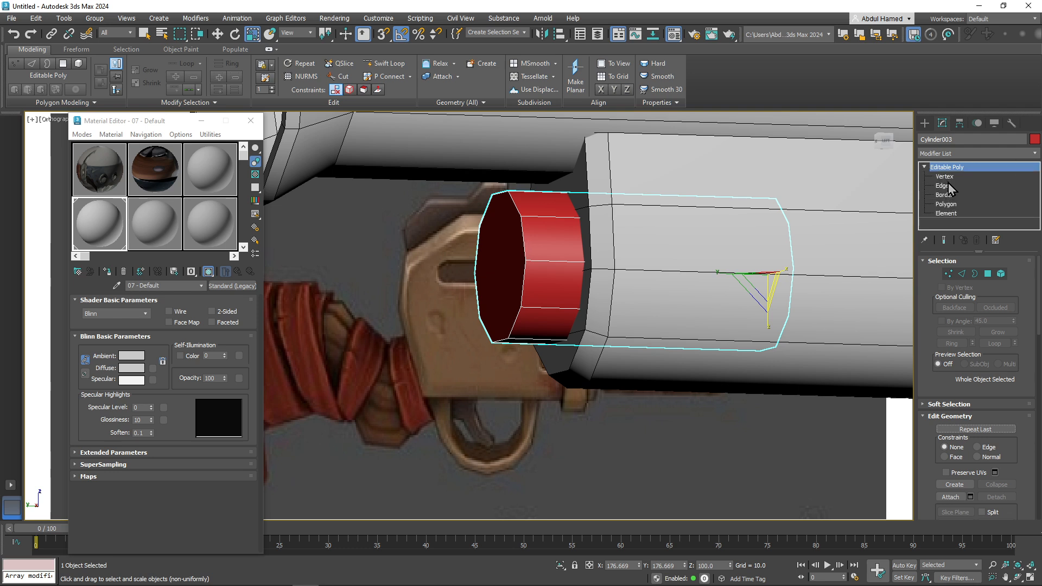
pyautogui.click(944, 186)
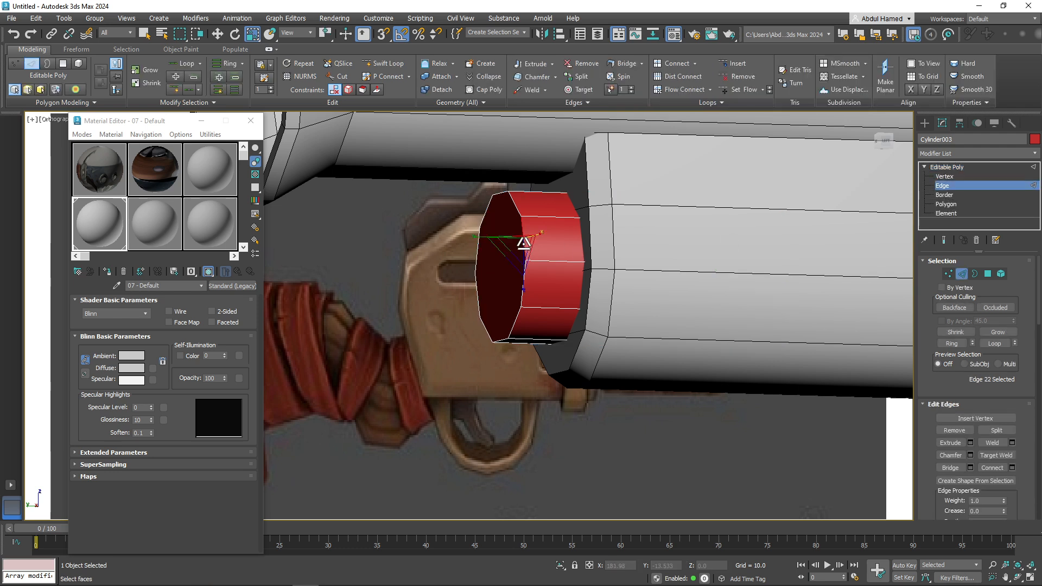
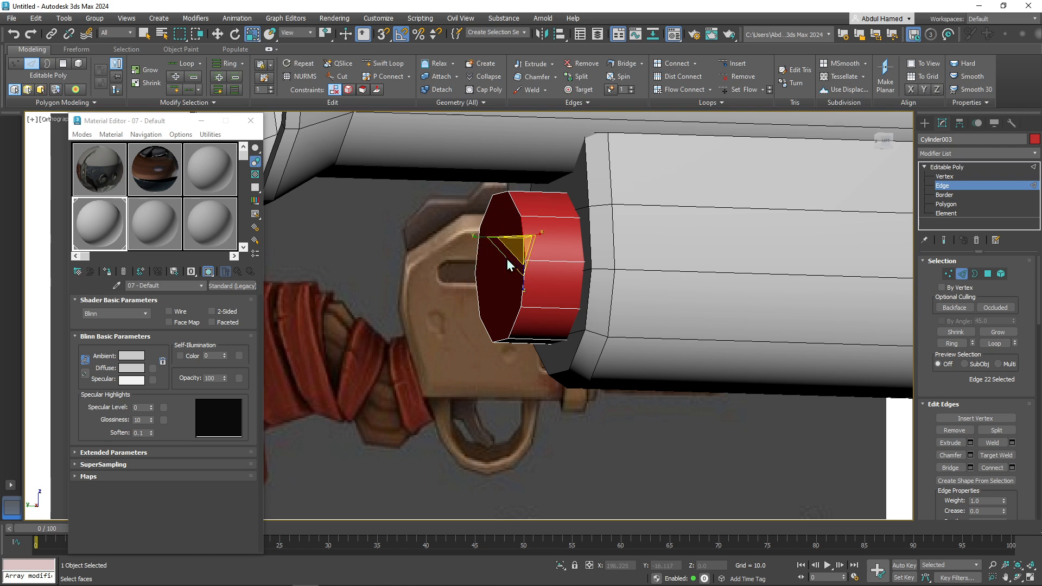
# - Inset the end cylinder's front cap by scaling the selected face to 75% in X and Z with new surrounding faces
pyautogui.click(1004, 195)
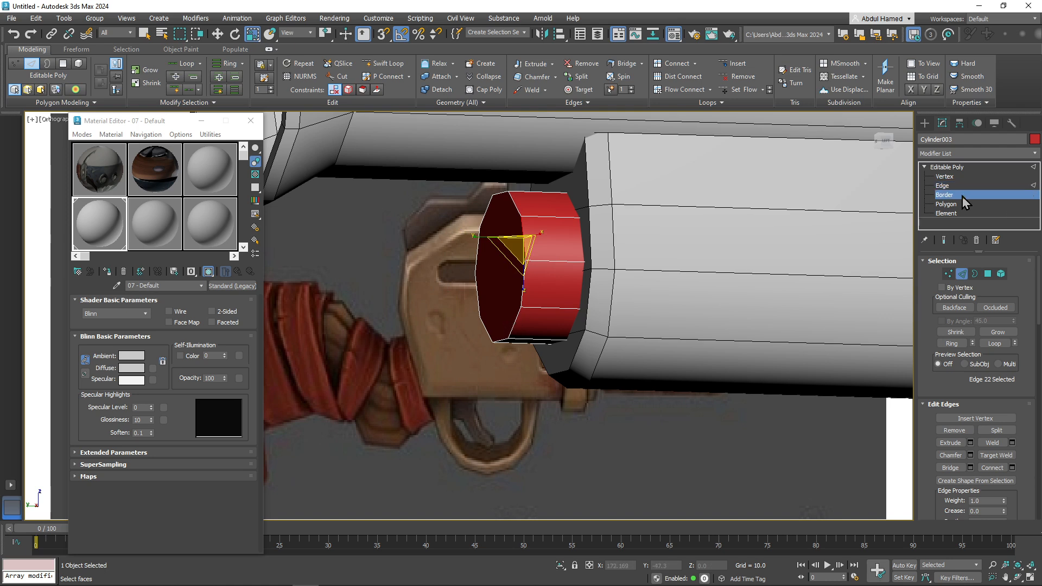
pyautogui.click(520, 216)
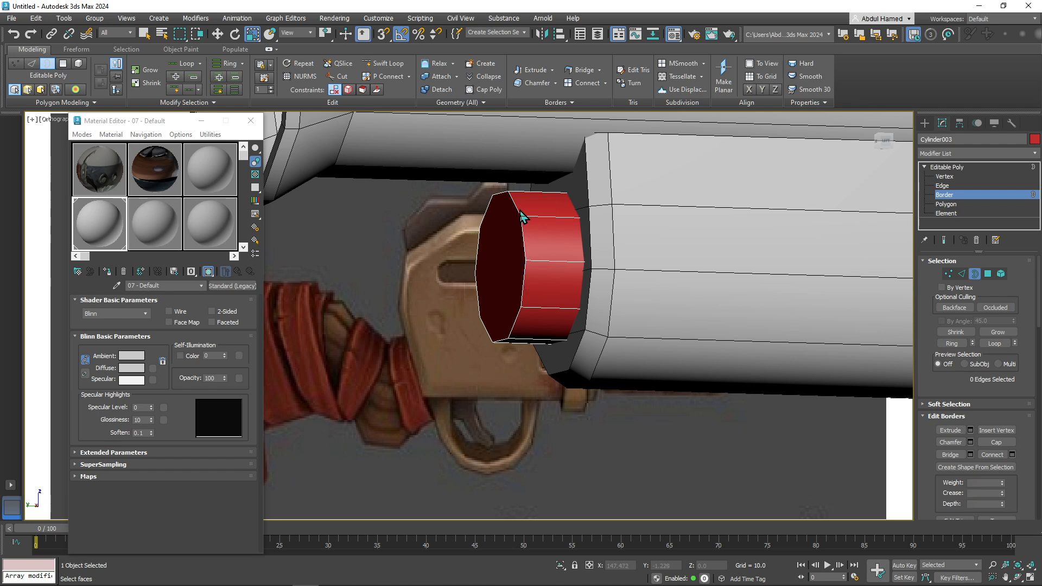
pyautogui.click(946, 205)
pyautogui.click(510, 265)
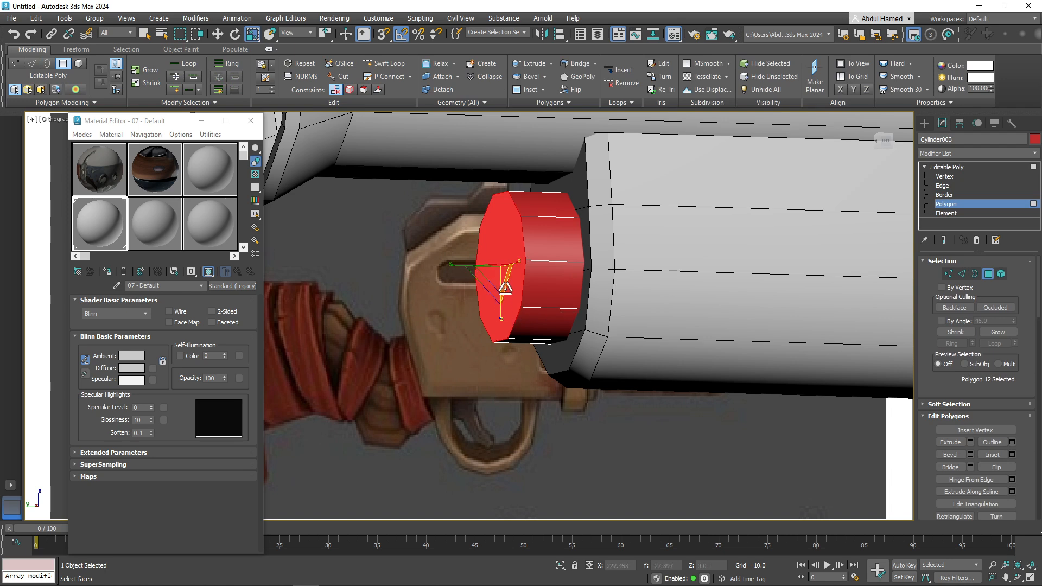
pyautogui.moveTo(506, 288); pyautogui.dragTo(499, 284)
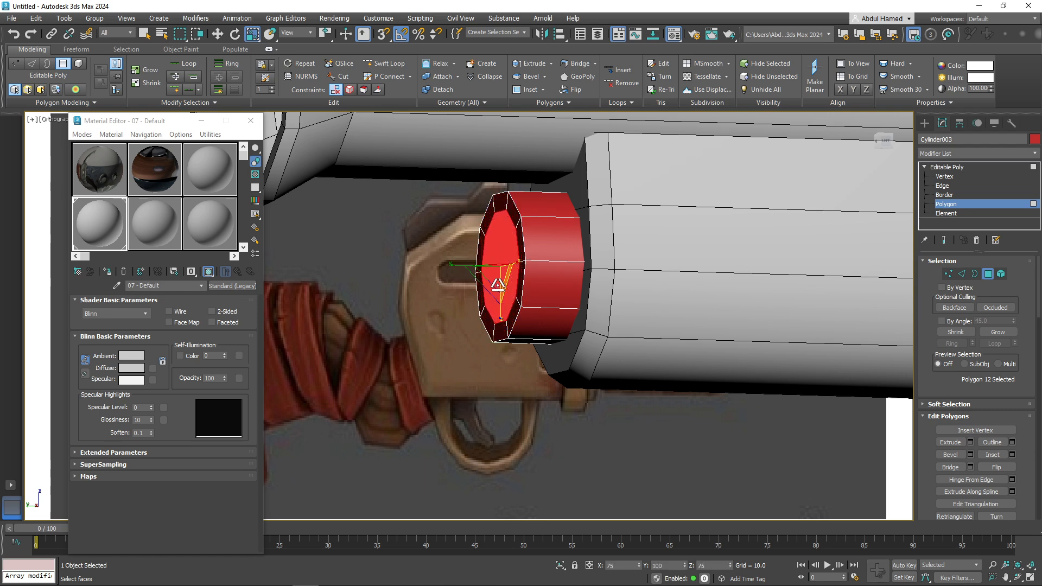
# - Move the inset front face outward along Y to about 53.5 to form a tapered tip
pyautogui.press('w')
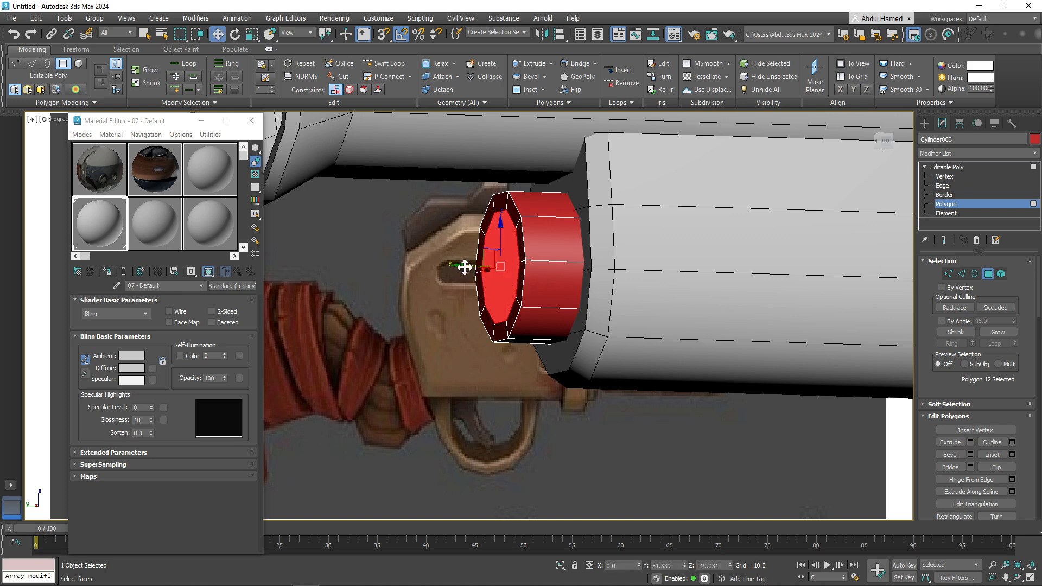
pyautogui.moveTo(462, 267); pyautogui.dragTo(445, 266)
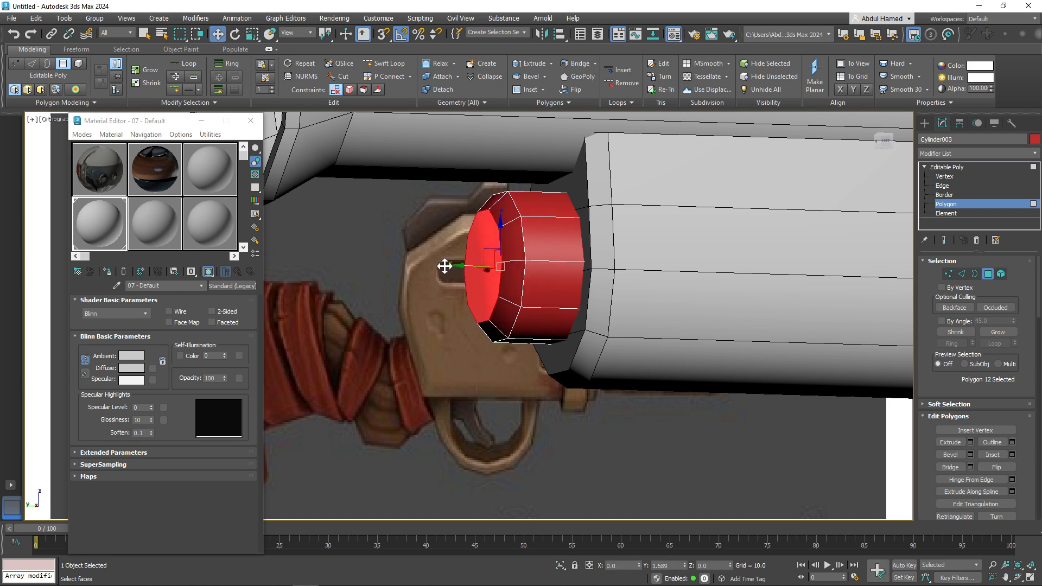
pyautogui.moveTo(575, 328); pyautogui.dragTo(523, 250, button='middle')
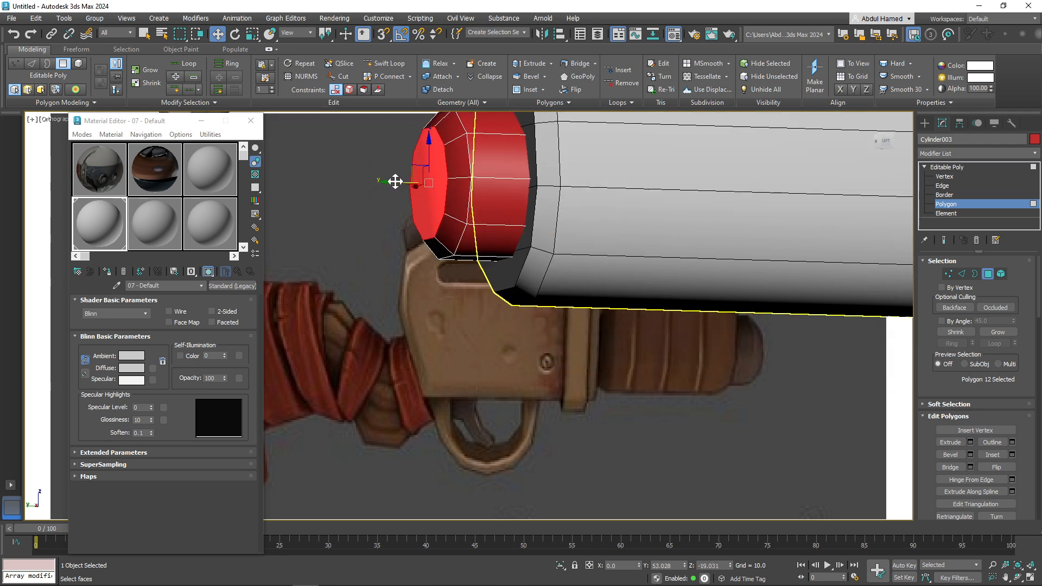
pyautogui.moveTo(395, 182); pyautogui.dragTo(390, 181)
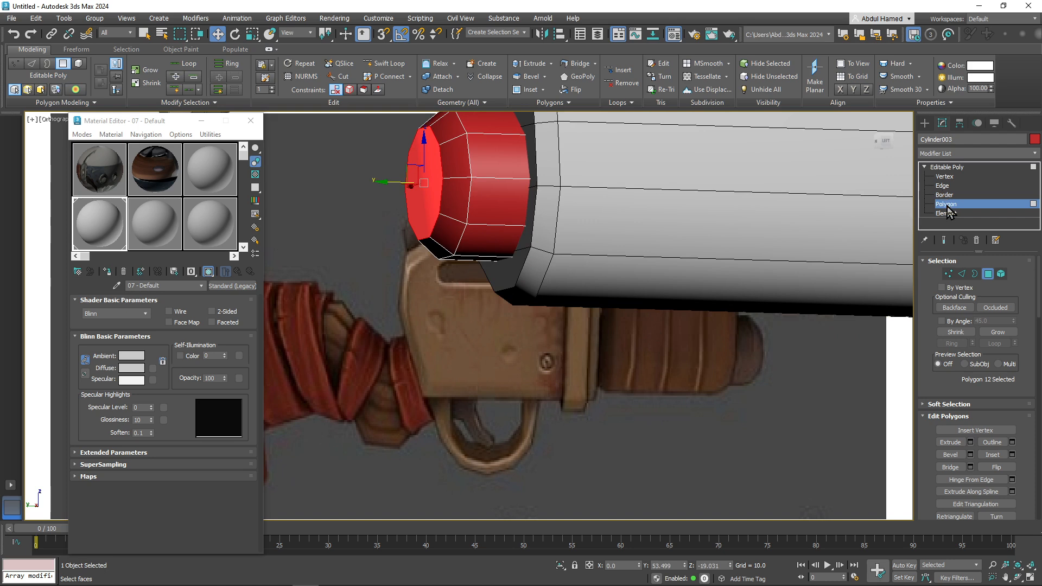
# - Put the ring of tapered faces around the tip into smoothing group 2 instead of 1 and turn off edged faces
pyautogui.keyDown('alt'); pyautogui.click(417, 186); pyautogui.keyUp('alt')
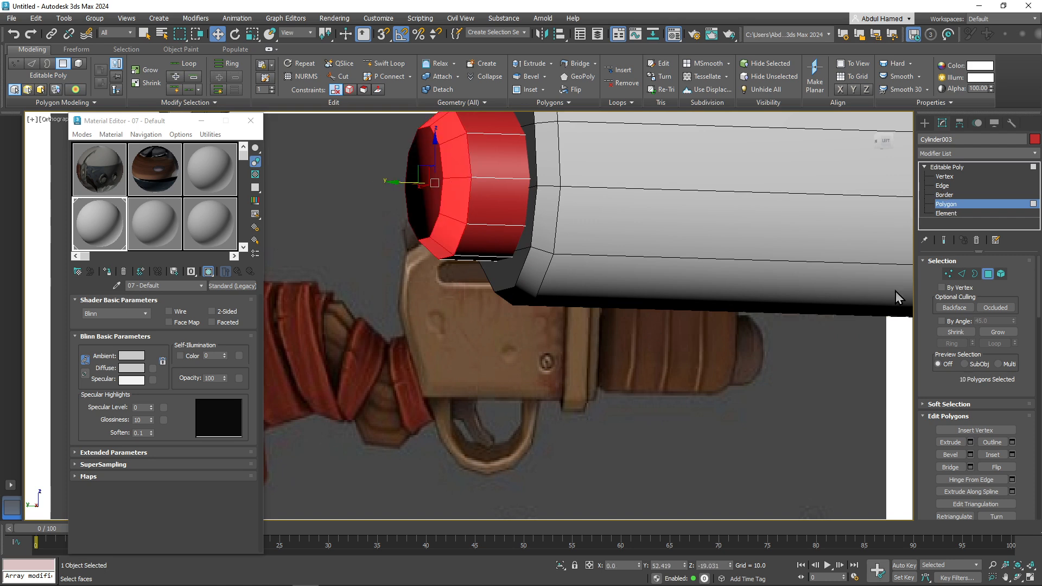
pyautogui.scroll(-10, 996, 421)
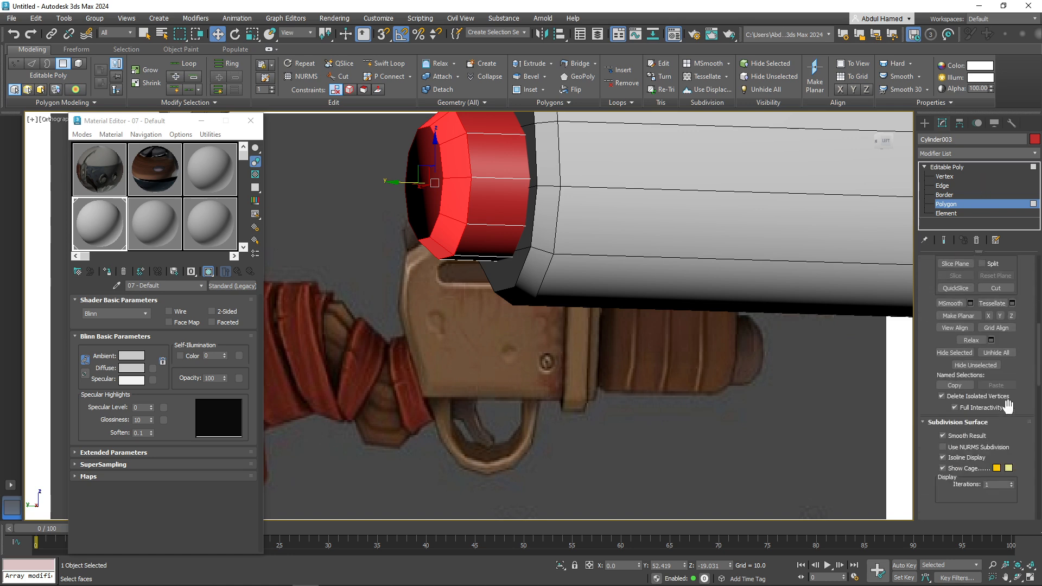
pyautogui.scroll(-10, 997, 418)
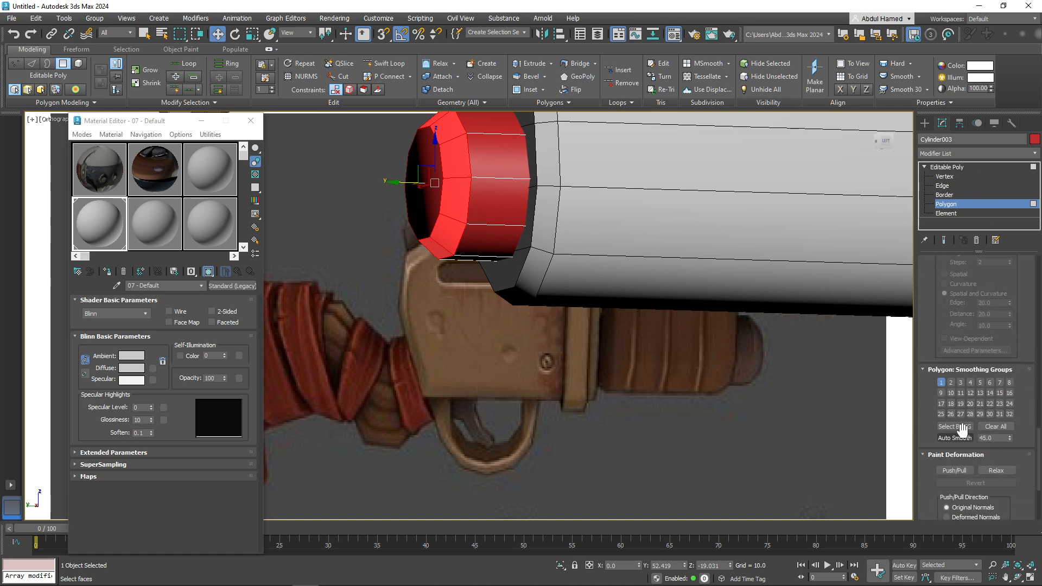
pyautogui.click(944, 382)
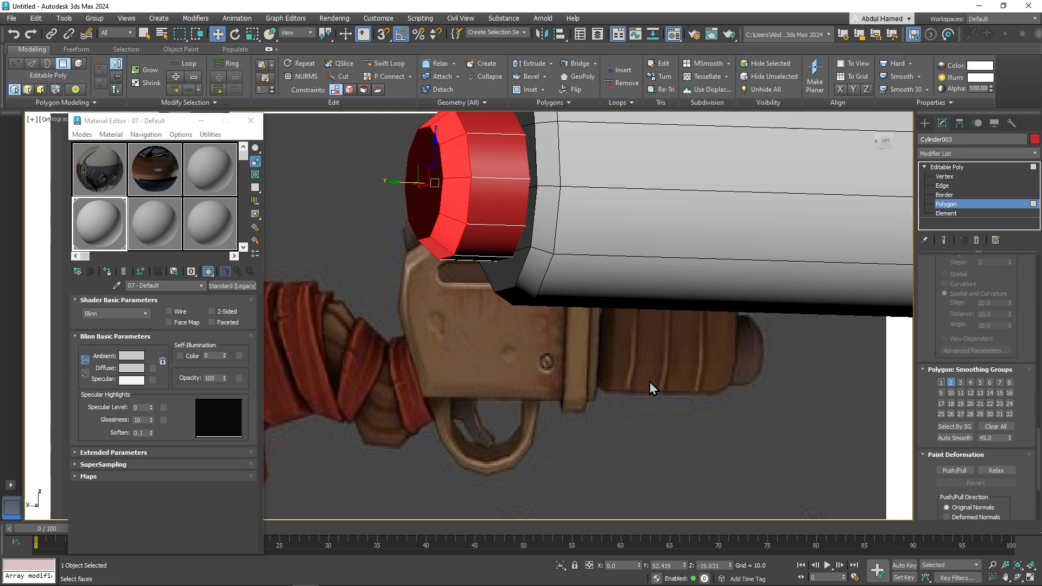
pyautogui.keyDown('alt'); pyautogui.moveTo(480, 273); pyautogui.dragTo(571, 446, button='middle'); pyautogui.keyUp('alt')
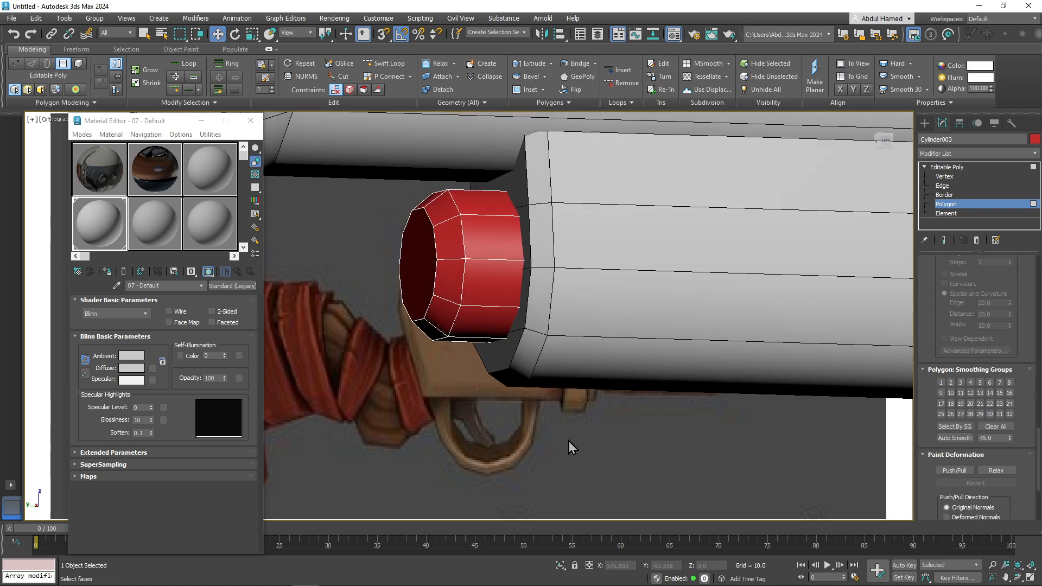
pyautogui.press('F3')
pyautogui.press('F3')
pyautogui.press('F4')
pyautogui.moveTo(569, 442); pyautogui.dragTo(547, 376, button='middle')
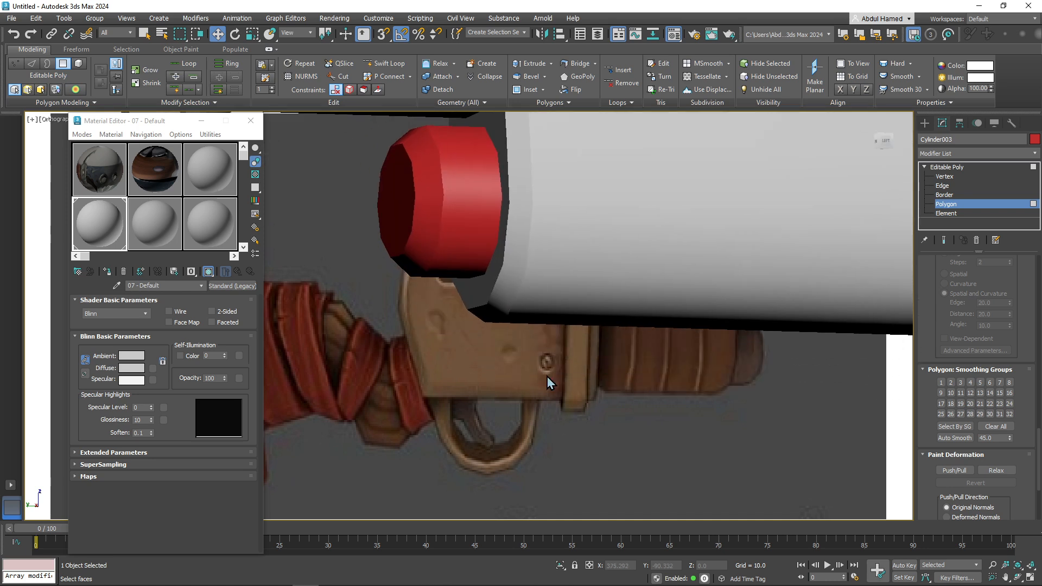
# - Leave polygon editing and assign the grey 07 - Default material to the end cylinder
pyautogui.scroll(-2, 547, 377)
pyautogui.scroll(-1, 585, 376)
pyautogui.moveTo(662, 403); pyautogui.dragTo(585, 376, button='middle')
pyautogui.scroll(-2, 585, 376)
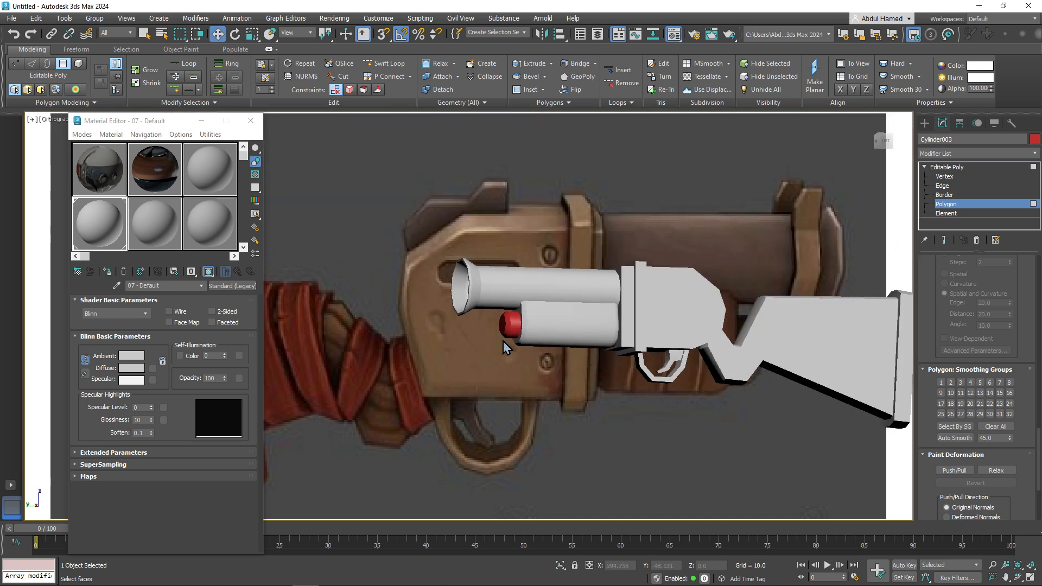
pyautogui.scroll(2, 503, 341)
pyautogui.click(515, 320)
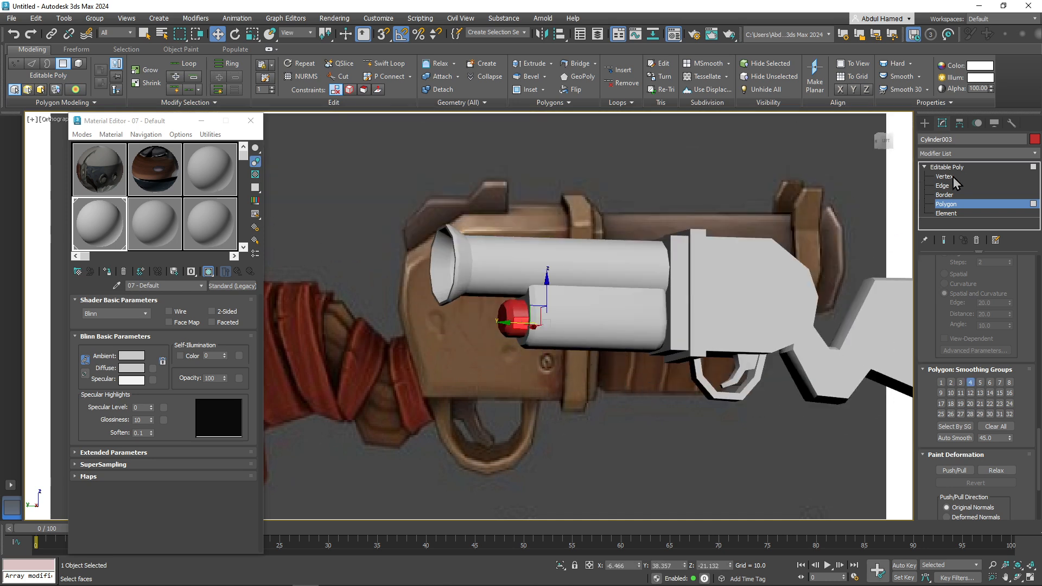
pyautogui.click(947, 167)
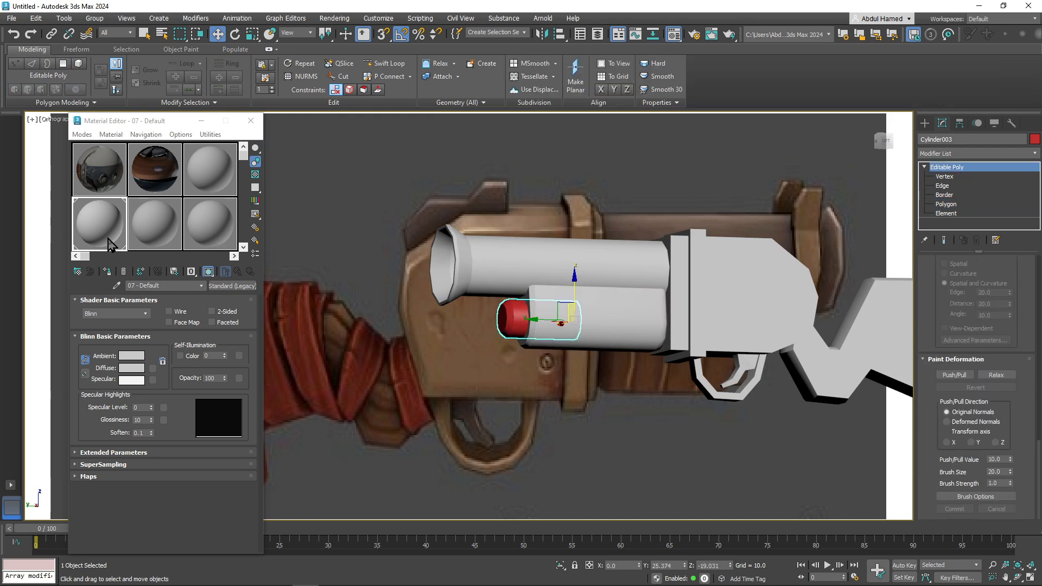
pyautogui.moveTo(111, 244); pyautogui.dragTo(511, 360)
pyautogui.moveTo(519, 323); pyautogui.dragTo(519, 323)
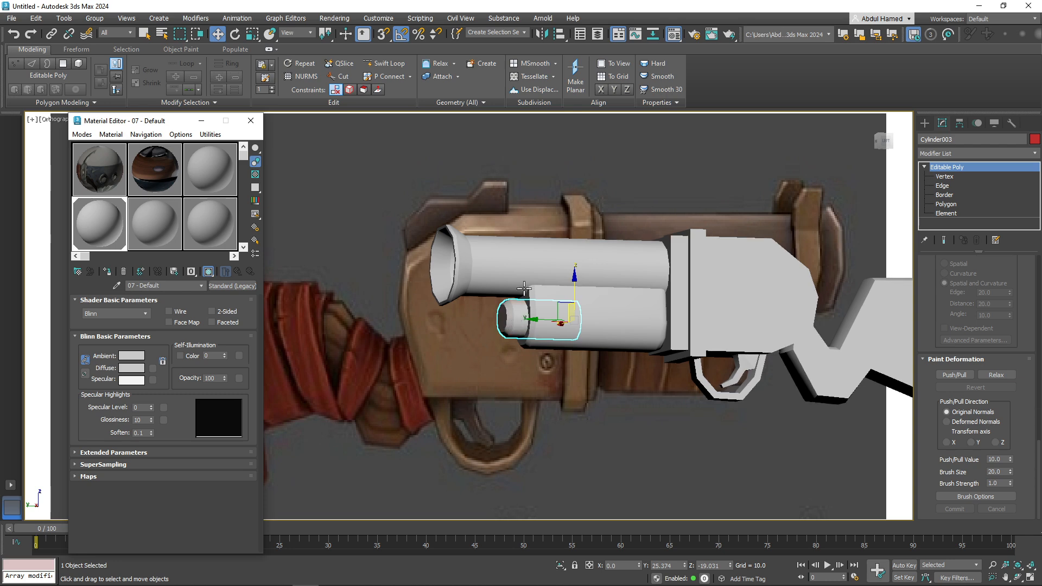
# - Set the end cylinder's object color to black and close the Material Editor
pyautogui.click(1035, 140)
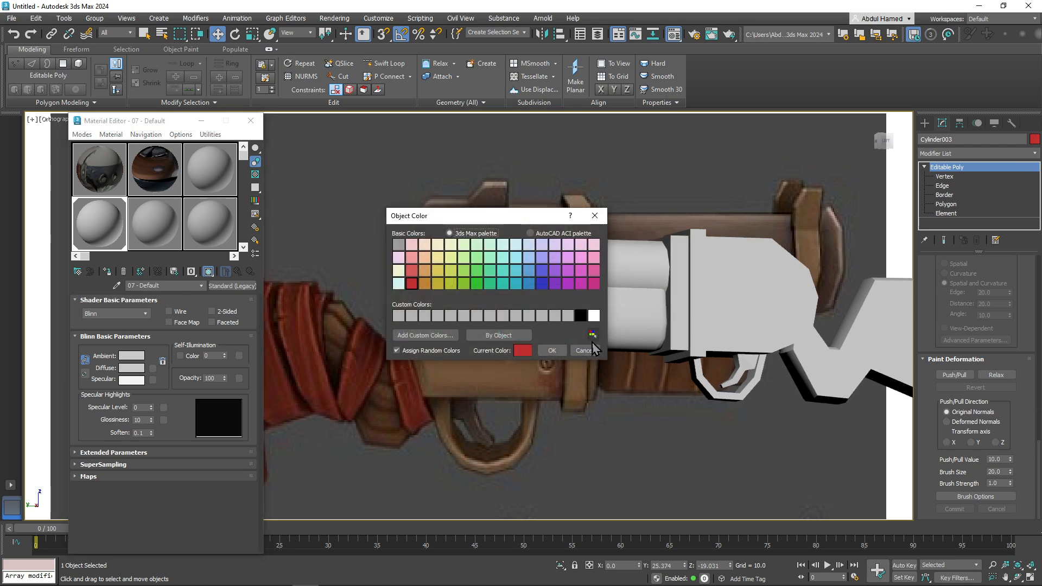
pyautogui.click(586, 327)
pyautogui.click(573, 358)
pyautogui.keyDown('alt'); pyautogui.moveTo(574, 359); pyautogui.dragTo(601, 344, button='middle'); pyautogui.keyUp('alt')
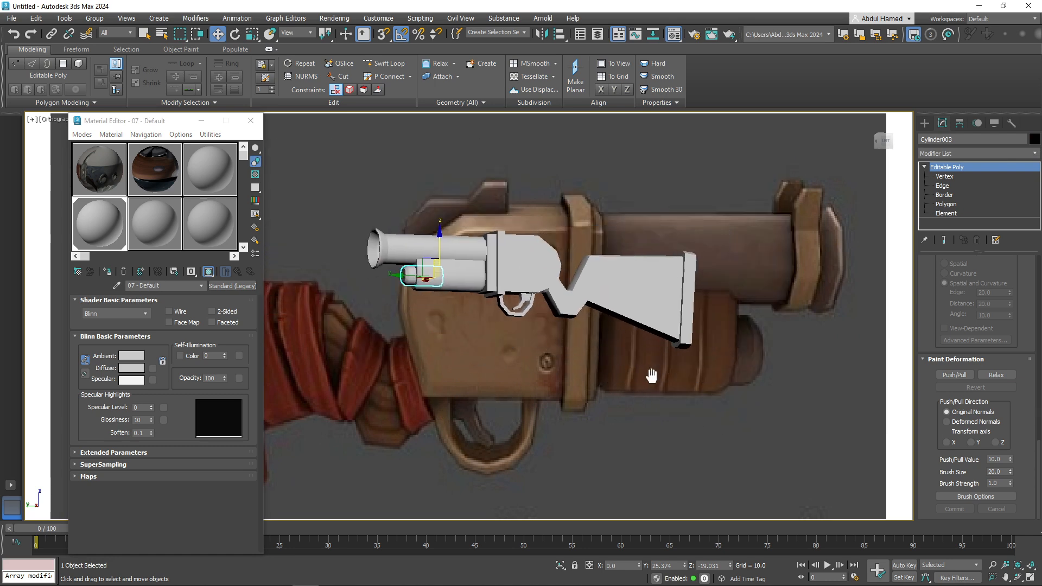
pyautogui.moveTo(378, 402); pyautogui.dragTo(442, 360, button='middle')
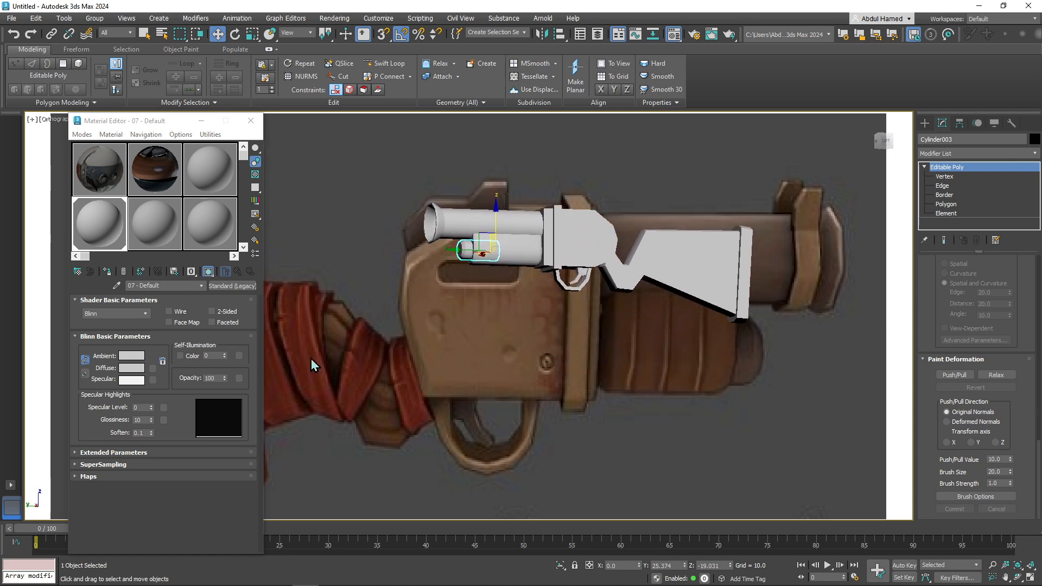
pyautogui.click(250, 120)
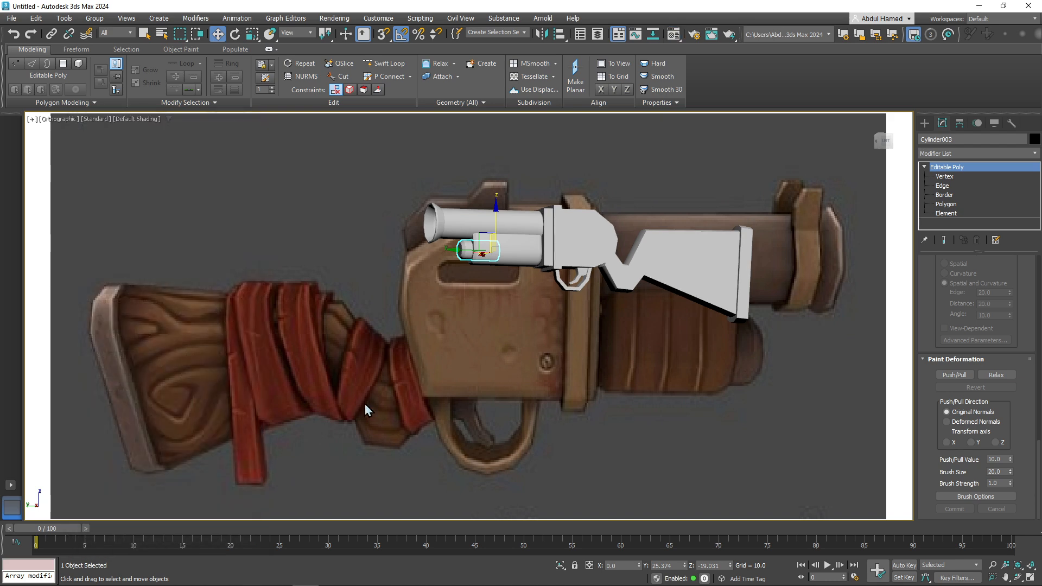
pyautogui.moveTo(657, 302); pyautogui.dragTo(574, 291, button='middle')
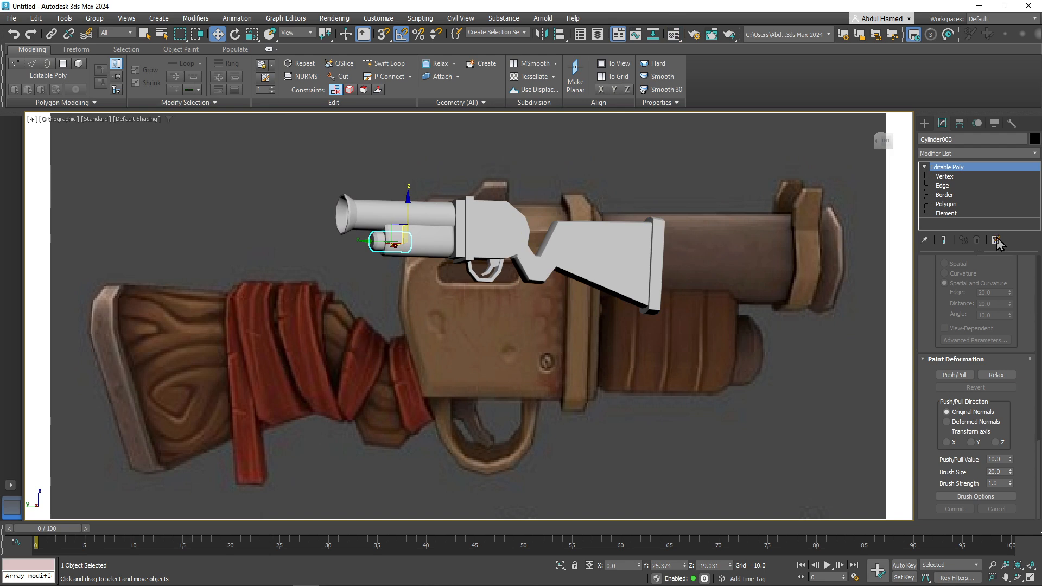
pyautogui.click(926, 124)
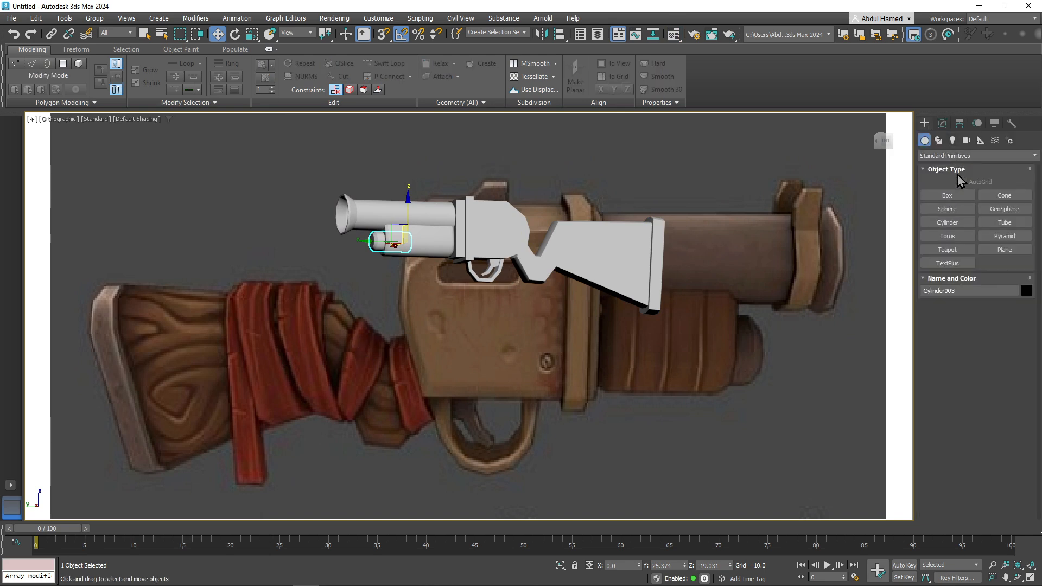
pyautogui.click(938, 140)
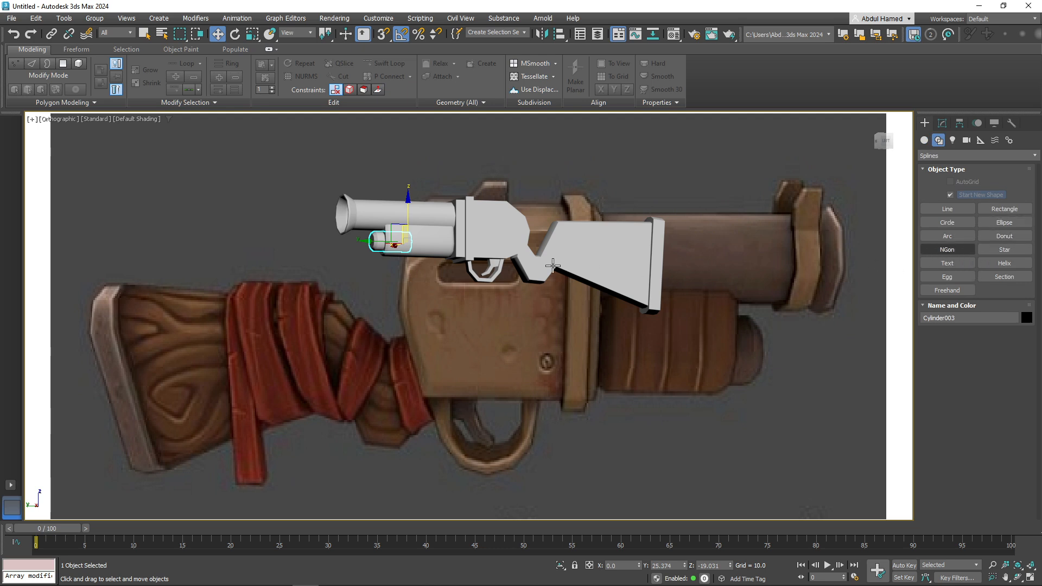
pyautogui.moveTo(601, 261); pyautogui.dragTo(549, 243, button='middle')
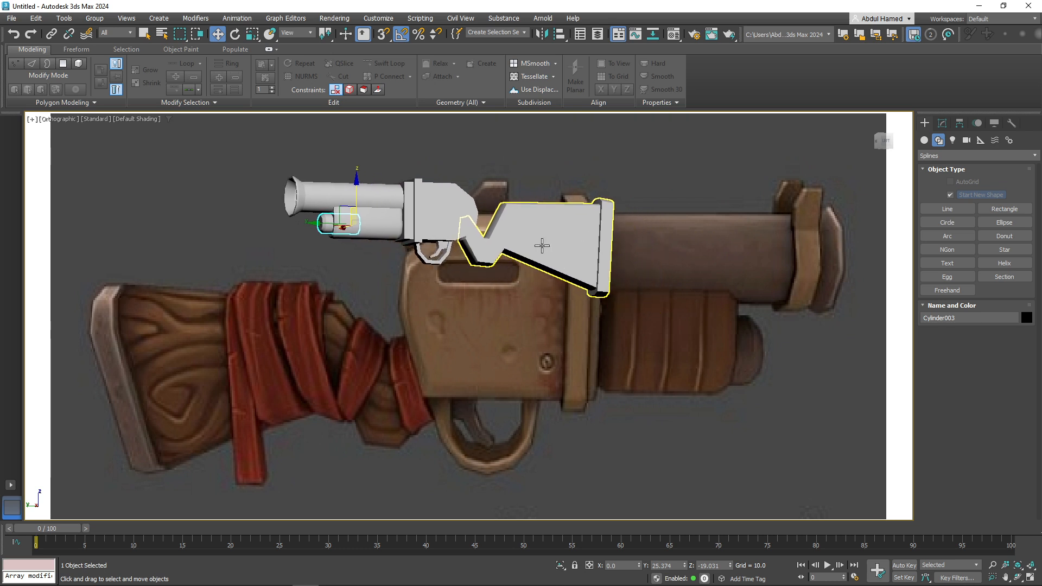
# - Clone the stock along X and place the copy beside the gun at about X -143
pyautogui.press('q')
pyautogui.click(518, 228)
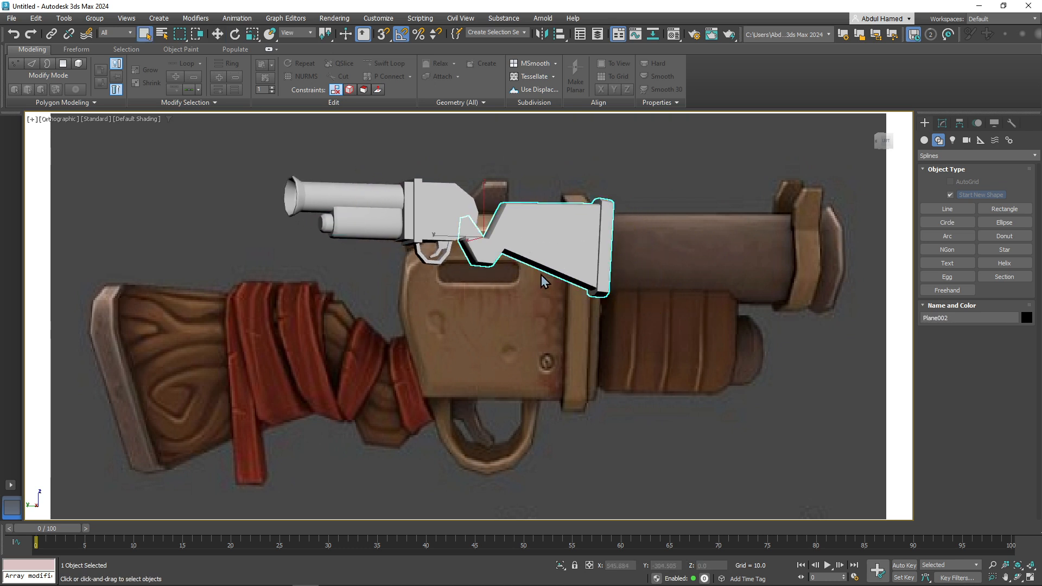
pyautogui.keyDown('alt'); pyautogui.moveTo(534, 245); pyautogui.dragTo(521, 284, button='middle'); pyautogui.keyUp('alt')
pyautogui.press('w')
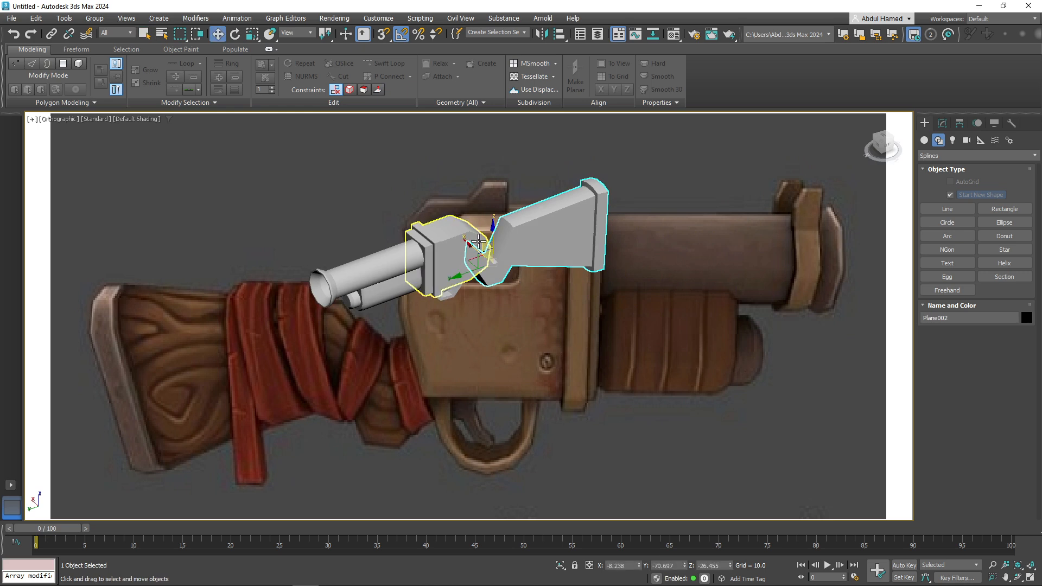
pyautogui.keyDown('shift'); pyautogui.moveTo(472, 246); pyautogui.dragTo(583, 325); pyautogui.keyUp('shift')
pyautogui.click(528, 343)
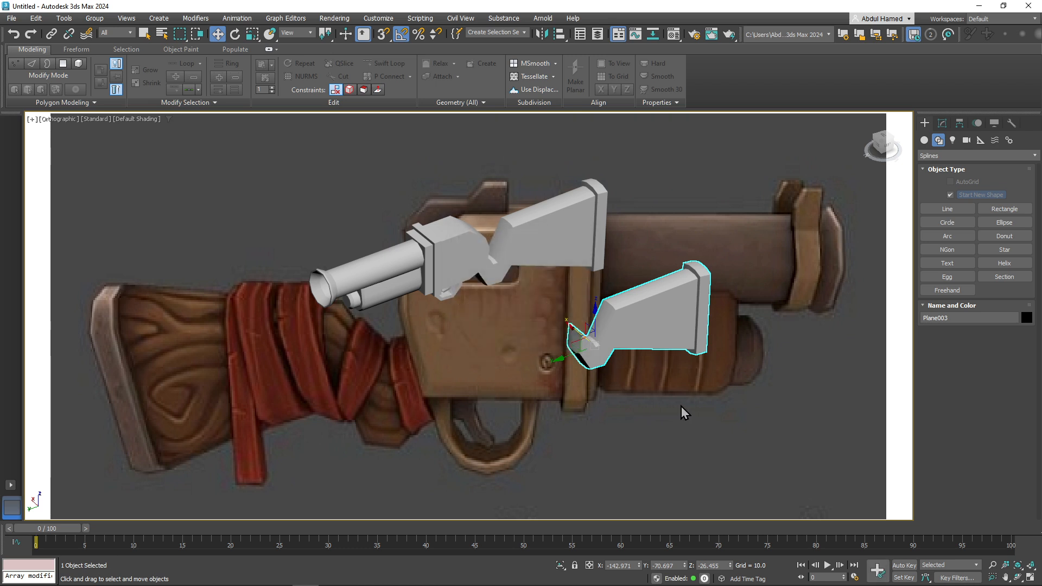
# - Turn on edged faces, hide everything except the stock copy, and switch to editing its edges
pyautogui.moveTo(532, 347); pyautogui.dragTo(470, 283, button='middle')
pyautogui.scroll(4, 578, 304)
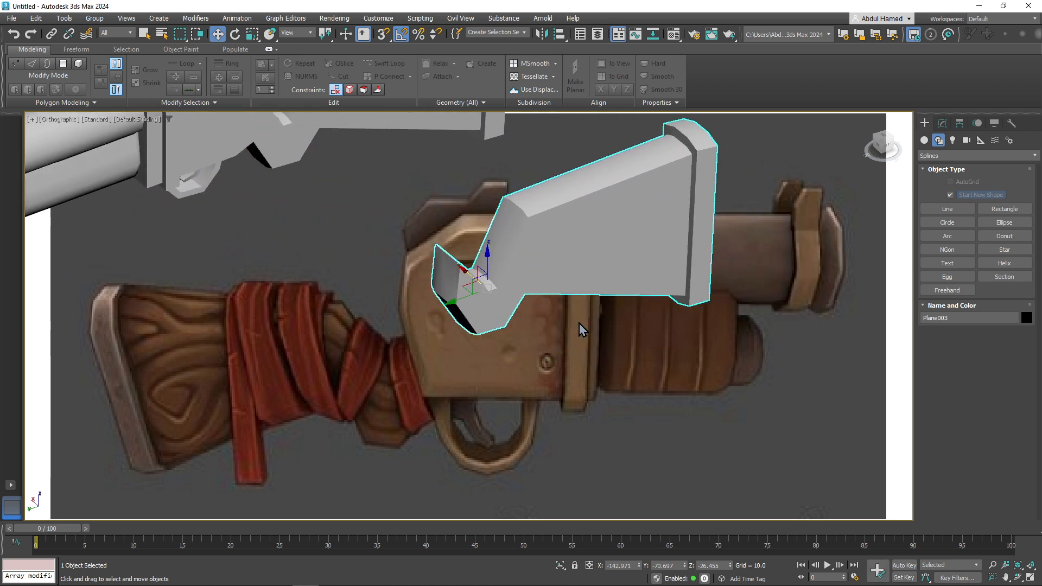
pyautogui.moveTo(579, 323)
pyautogui.keyDown('alt'); pyautogui.mouseDown(button='middle')
pyautogui.moveTo(553, 286)
pyautogui.moveTo(557, 310)
pyautogui.moveTo(673, 285)
pyautogui.moveTo(577, 271)
pyautogui.mouseUp(button='middle'); pyautogui.keyUp('alt')
pyautogui.press('F4')
pyautogui.scroll(3, 577, 271)
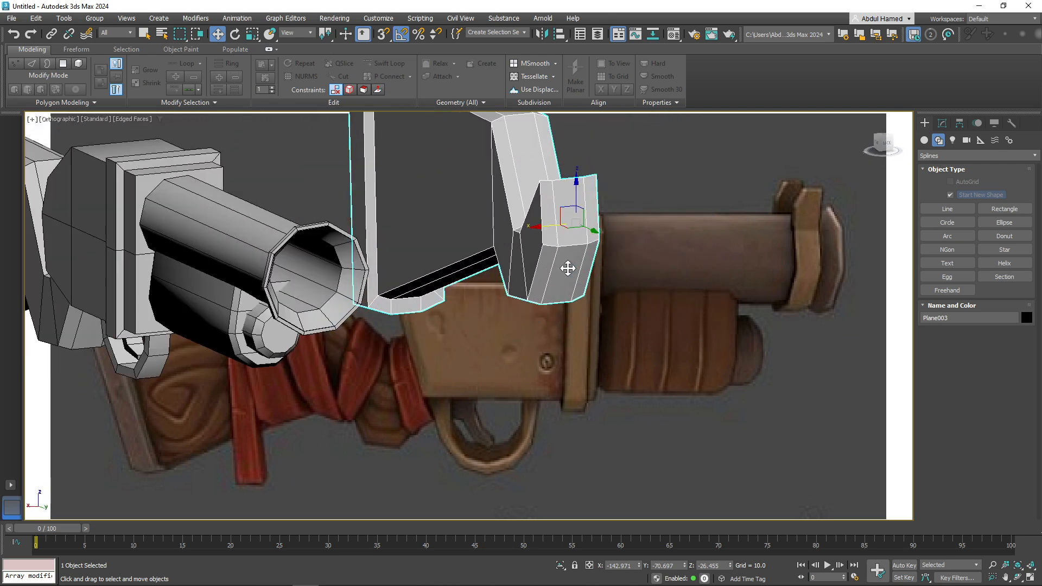
pyautogui.click(942, 123)
pyautogui.rightClick(368, 198)
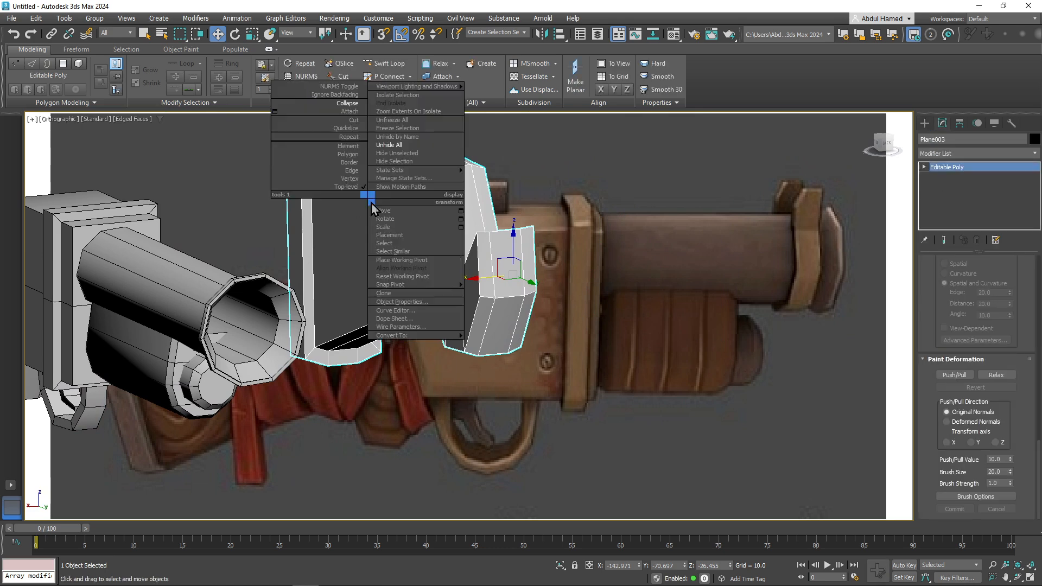
pyautogui.click(412, 154)
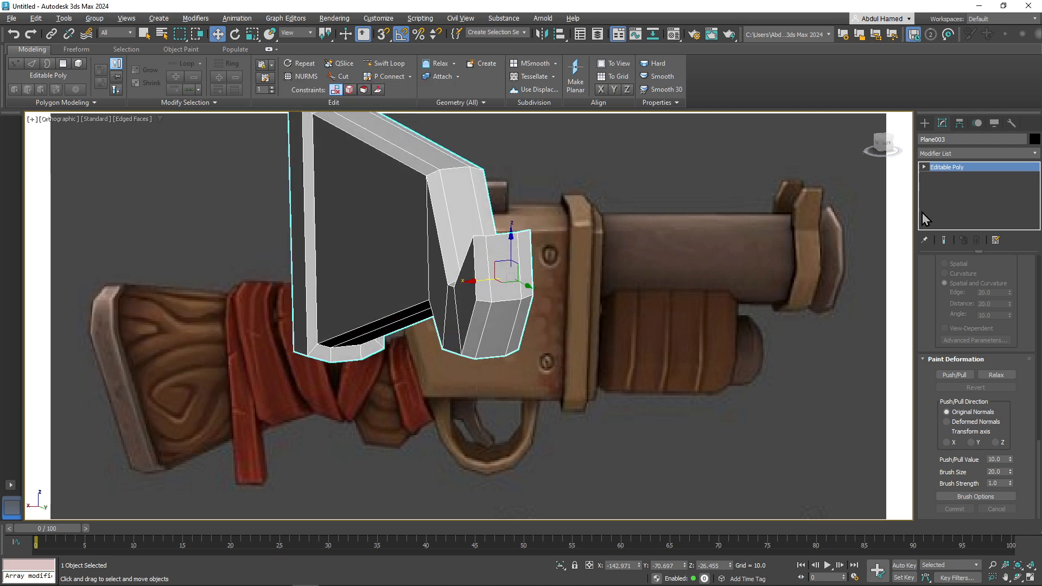
pyautogui.click(924, 167)
pyautogui.click(955, 185)
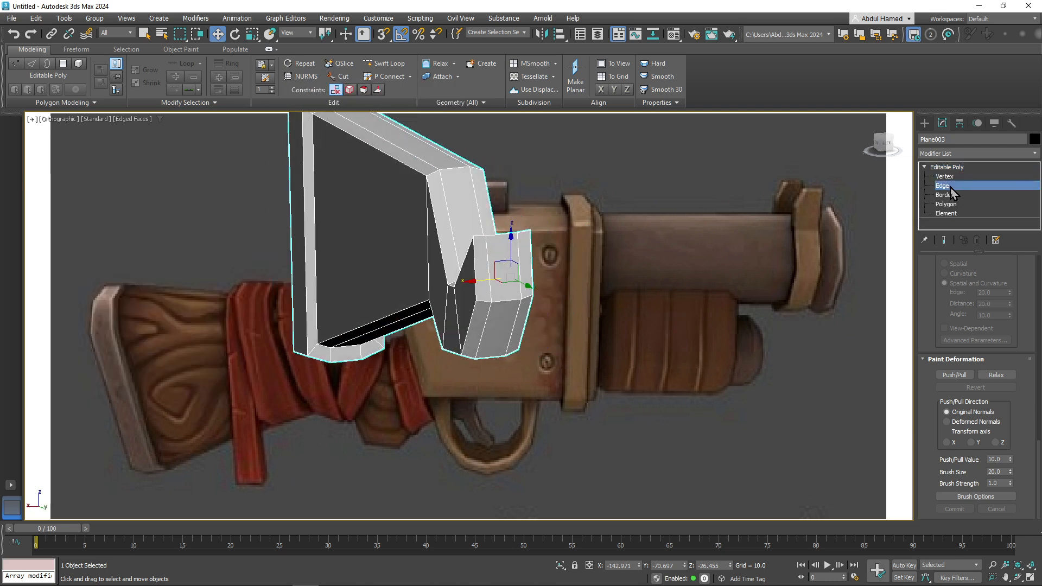
# - Cut a line of edges around the front end of the stock copy's grip, carrying it across both sides and the underside
pyautogui.click(338, 77)
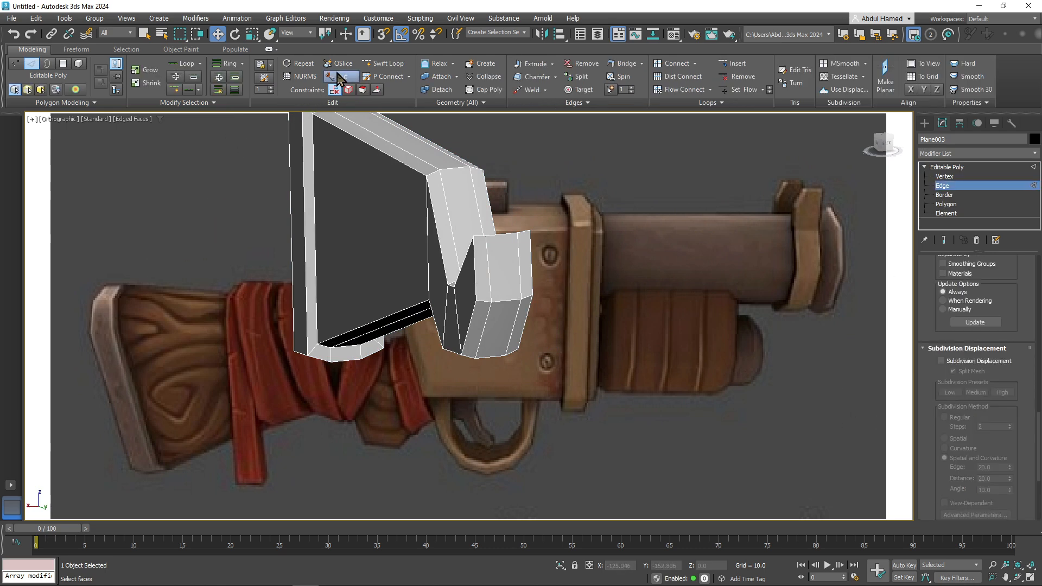
pyautogui.keyDown('alt'); pyautogui.moveTo(472, 236); pyautogui.dragTo(541, 256, button='middle'); pyautogui.keyUp('alt')
pyautogui.keyDown('alt'); pyautogui.moveTo(395, 270); pyautogui.dragTo(444, 263, button='middle'); pyautogui.keyUp('alt')
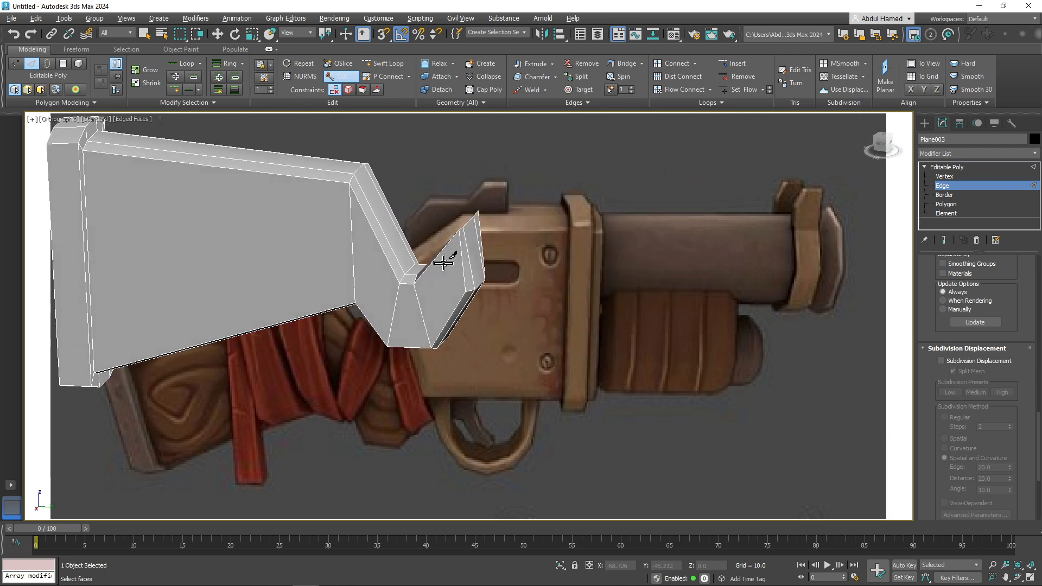
pyautogui.click(456, 306)
pyautogui.keyDown('alt'); pyautogui.moveTo(441, 256); pyautogui.dragTo(360, 282, button='middle'); pyautogui.keyUp('alt')
pyautogui.keyDown('alt'); pyautogui.moveTo(490, 279); pyautogui.dragTo(556, 284, button='middle'); pyautogui.keyUp('alt')
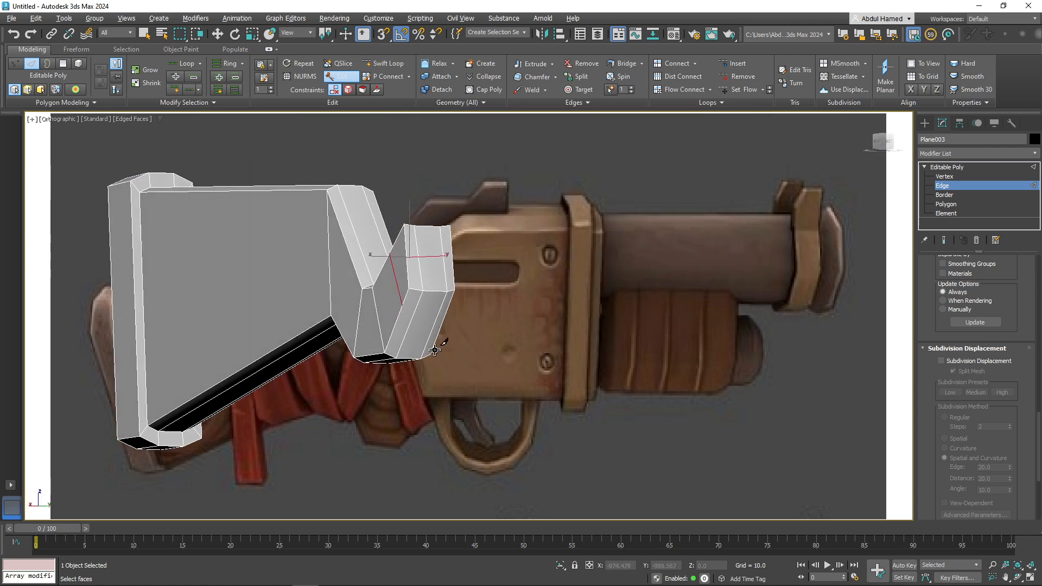
pyautogui.keyDown('alt'); pyautogui.moveTo(434, 350); pyautogui.dragTo(349, 347, button='middle'); pyautogui.keyUp('alt')
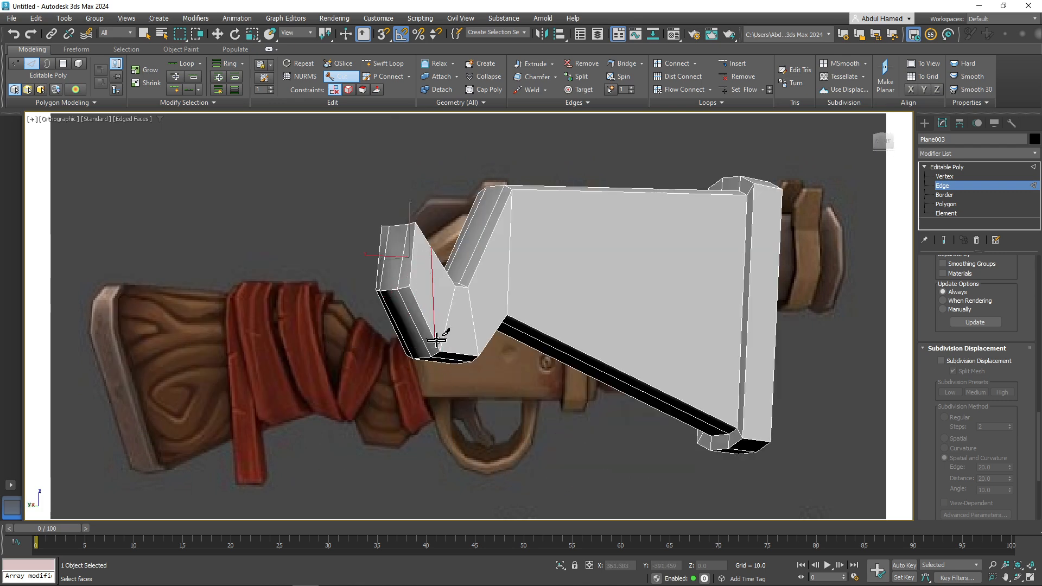
pyautogui.keyDown('alt'); pyautogui.moveTo(435, 340); pyautogui.dragTo(569, 326, button='middle'); pyautogui.keyUp('alt')
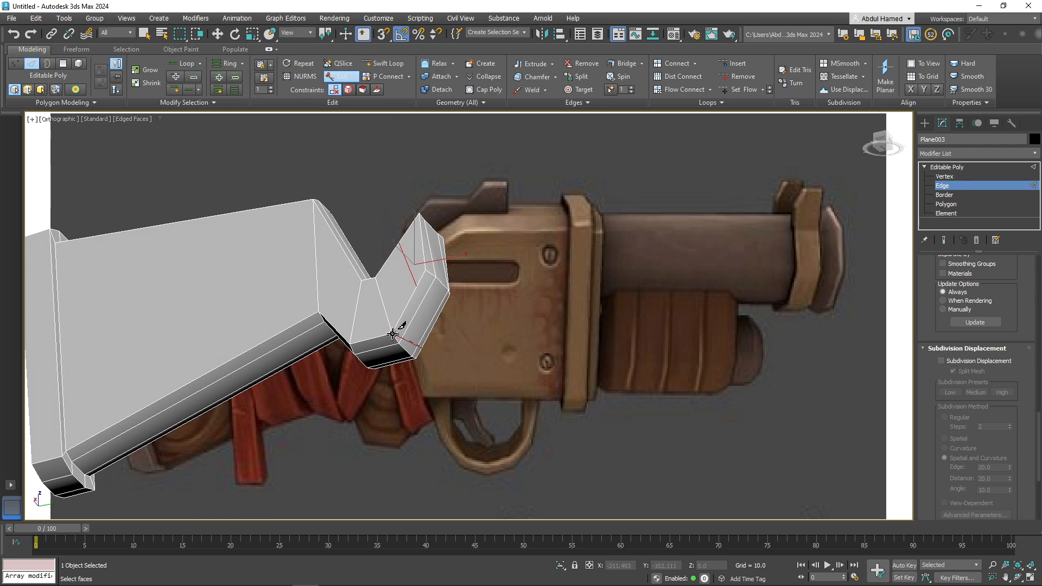
# - Continue the cut diagonally around the grip's neck, over the upper slope and onto the front of the stock body
pyautogui.click(362, 281)
pyautogui.keyDown('alt'); pyautogui.moveTo(398, 302); pyautogui.dragTo(362, 273, button='middle'); pyautogui.keyUp('alt')
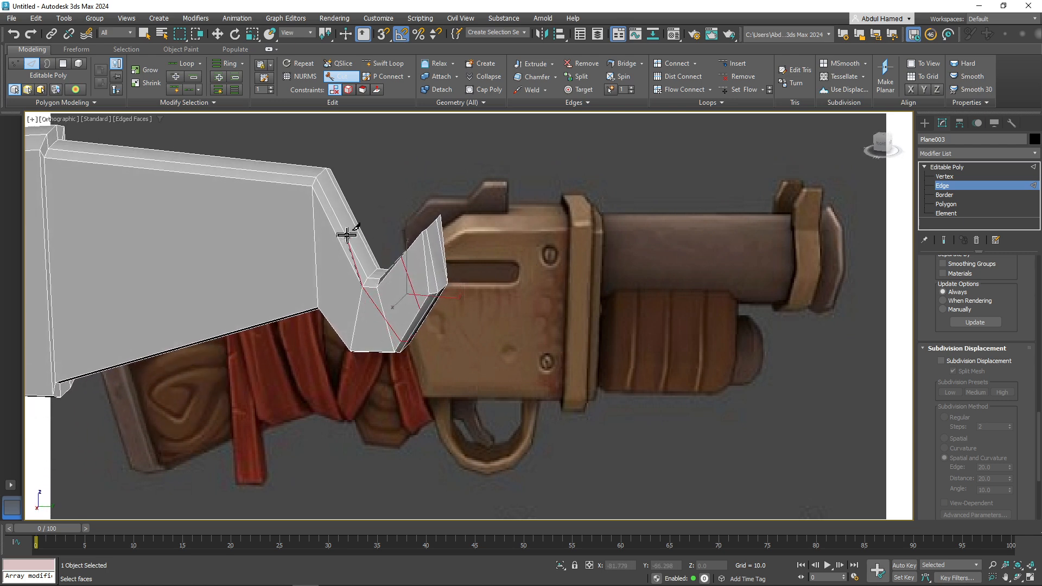
pyautogui.moveTo(365, 228)
pyautogui.keyDown('alt'); pyautogui.mouseDown(button='middle')
pyautogui.moveTo(385, 225)
pyautogui.moveTo(350, 223)
pyautogui.mouseUp(button='middle'); pyautogui.keyUp('alt')
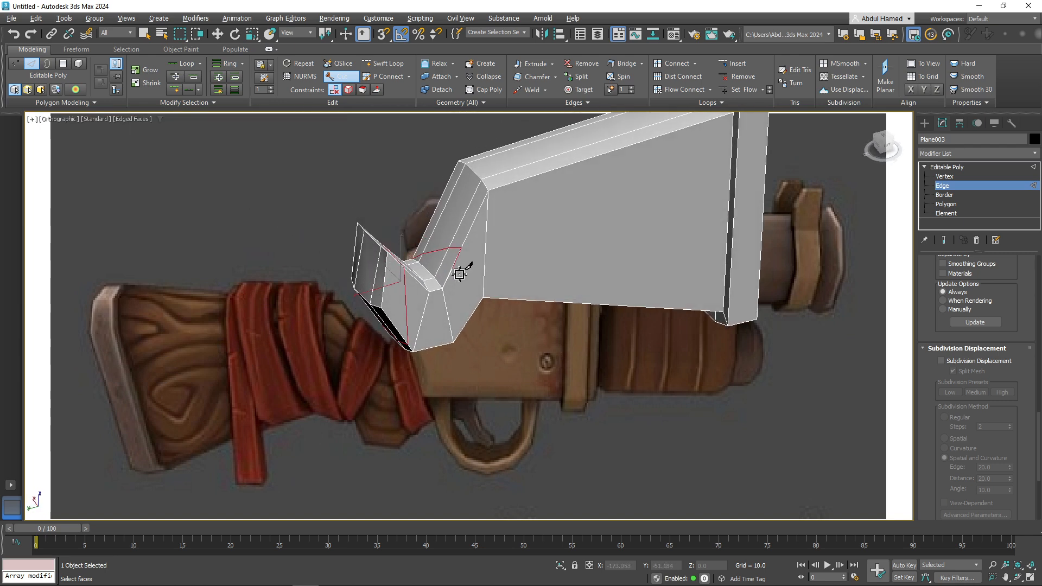
pyautogui.keyDown('alt'); pyautogui.moveTo(483, 305); pyautogui.dragTo(451, 217, button='middle'); pyautogui.keyUp('alt')
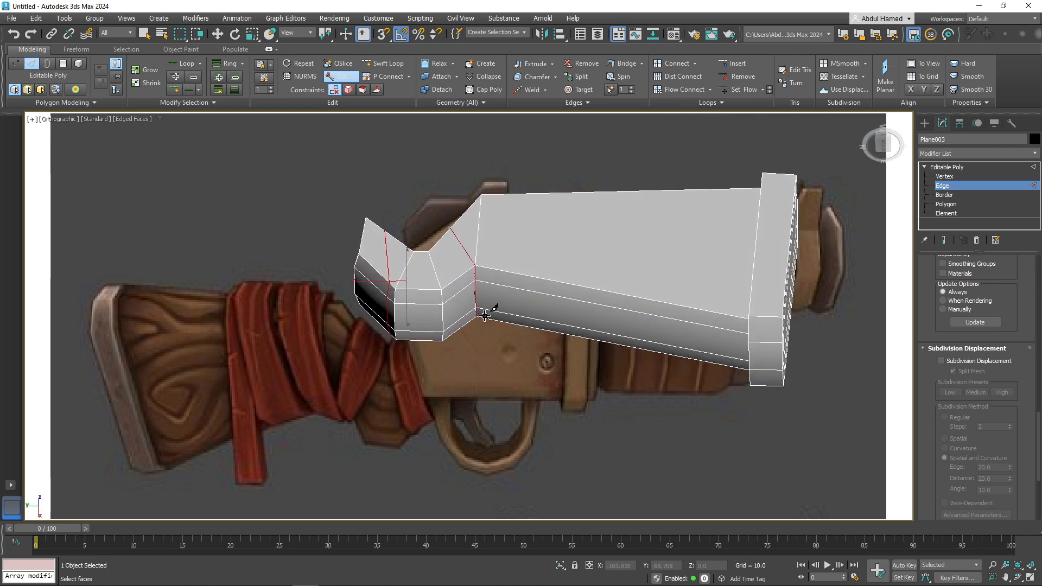
pyautogui.keyDown('alt'); pyautogui.moveTo(484, 315); pyautogui.dragTo(516, 342, button='middle'); pyautogui.keyUp('alt')
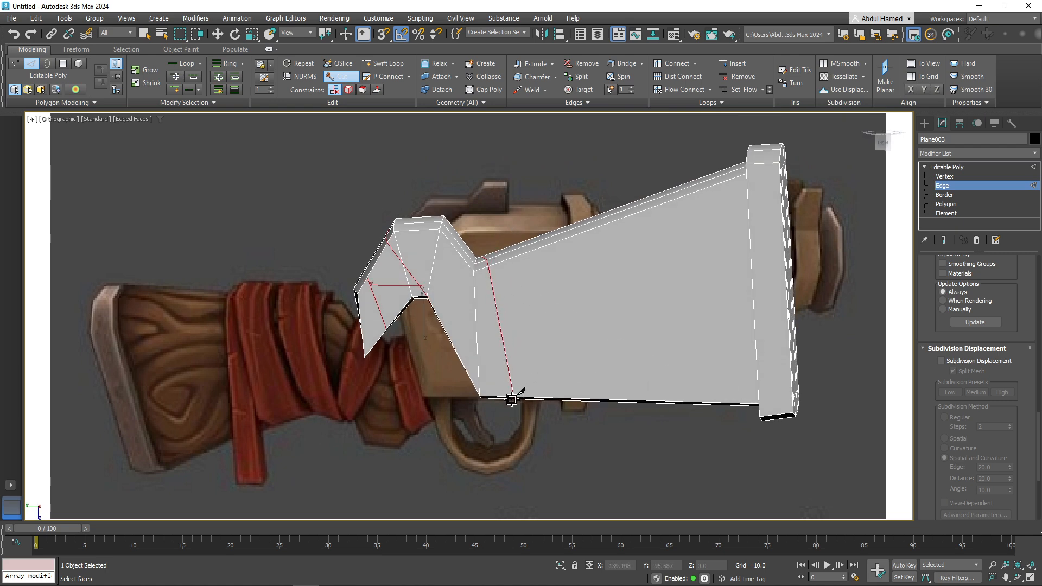
pyautogui.keyDown('alt'); pyautogui.moveTo(511, 399); pyautogui.dragTo(496, 285, button='middle'); pyautogui.keyUp('alt')
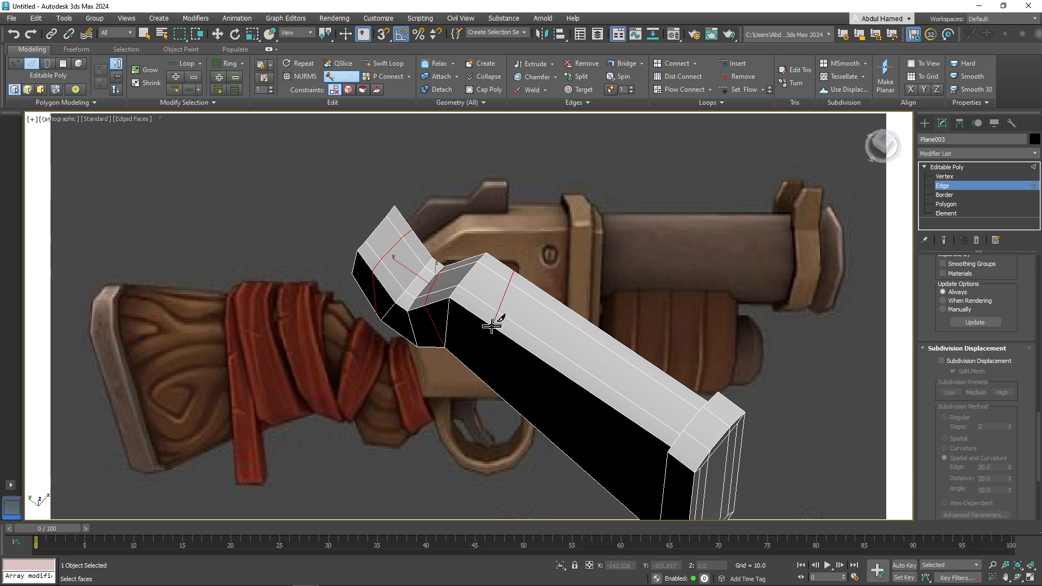
# - Wrap the cut around the stock body as spaced slanted bands behind the neck and finish cutting
pyautogui.keyDown('alt'); pyautogui.moveTo(491, 326); pyautogui.dragTo(548, 235, button='middle'); pyautogui.keyUp('alt')
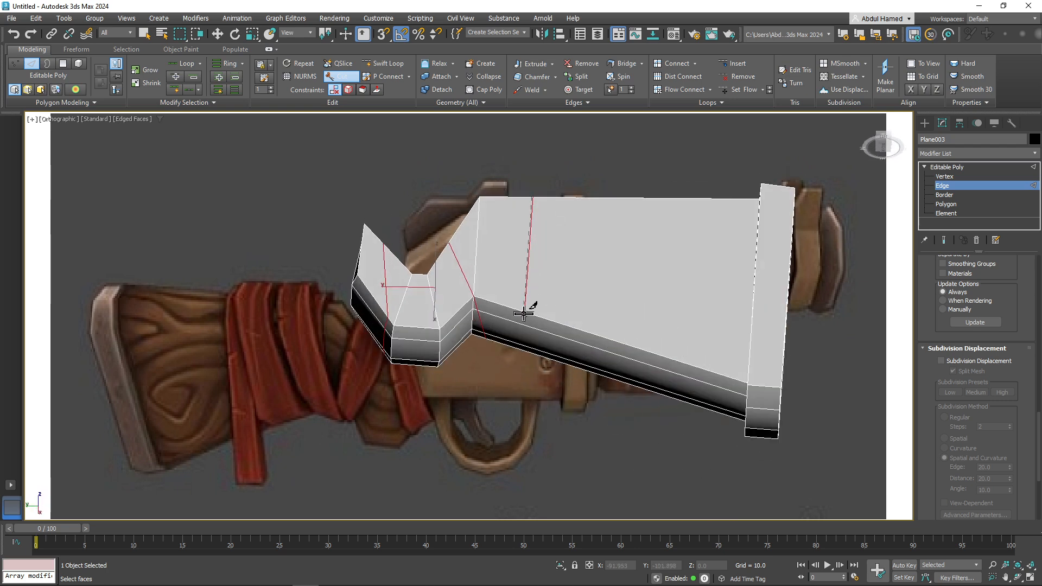
pyautogui.keyDown('alt'); pyautogui.moveTo(526, 325); pyautogui.dragTo(532, 272, button='middle'); pyautogui.keyUp('alt')
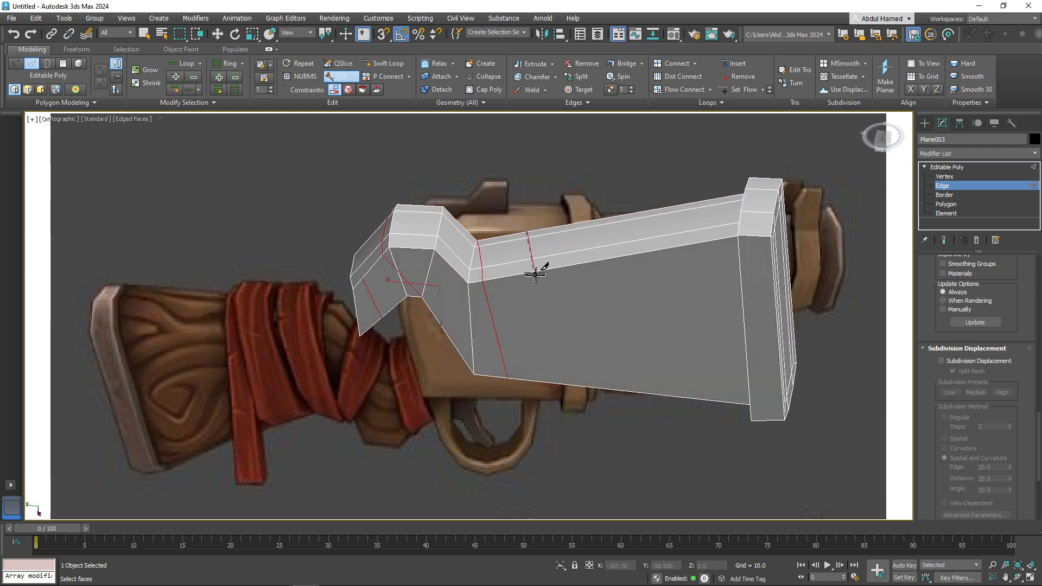
pyautogui.keyDown('alt'); pyautogui.moveTo(533, 326); pyautogui.dragTo(562, 284, button='middle'); pyautogui.keyUp('alt')
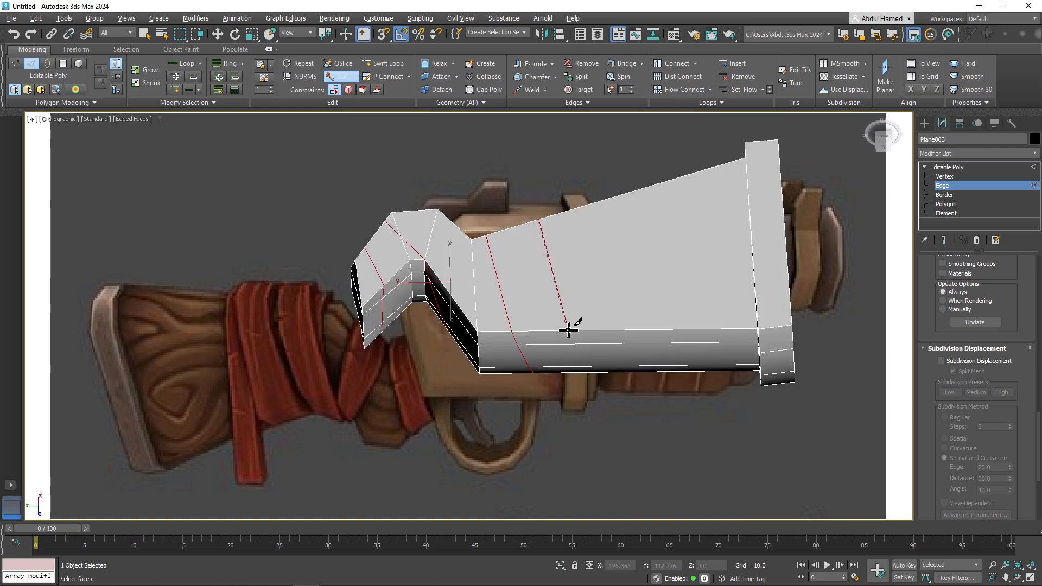
pyautogui.keyDown('alt'); pyautogui.moveTo(568, 329); pyautogui.dragTo(579, 217, button='middle'); pyautogui.keyUp('alt')
pyautogui.click(572, 218)
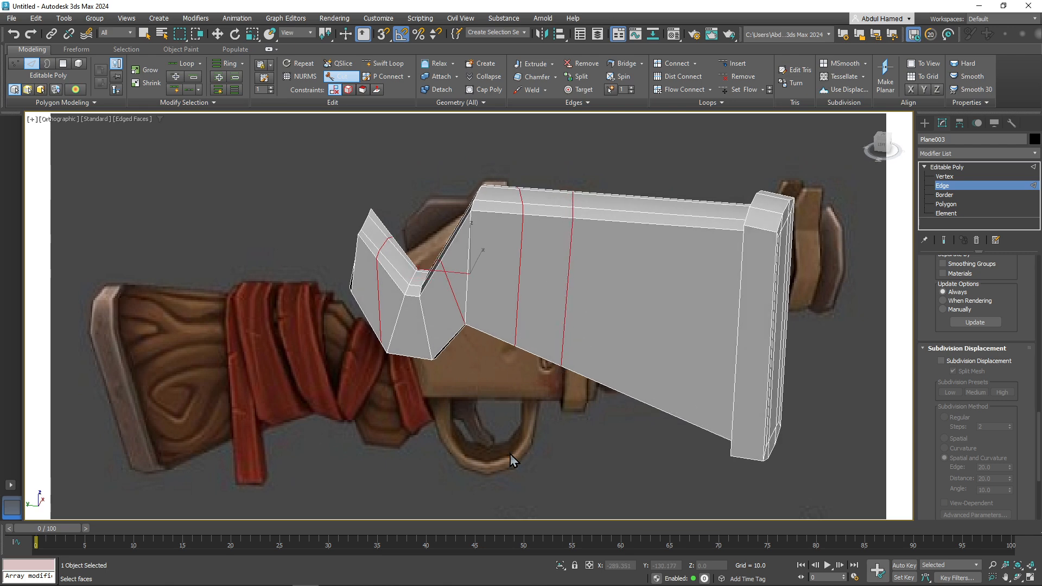
pyautogui.keyDown('alt'); pyautogui.moveTo(530, 438); pyautogui.dragTo(548, 441, button='middle'); pyautogui.keyUp('alt')
pyautogui.rightClick(543, 440)
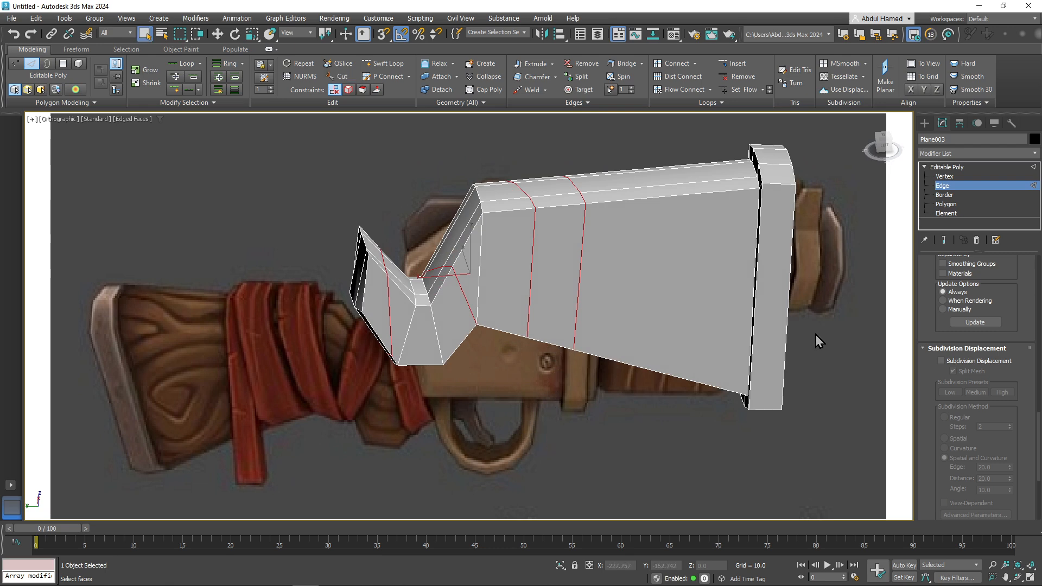
# - Chamfer the selected wrap edges on the stock copy with an amount of about 2.7
pyautogui.keyDown('alt'); pyautogui.moveTo(618, 279); pyautogui.dragTo(892, 320, button='middle'); pyautogui.keyUp('alt')
pyautogui.scroll(5, 1003, 296)
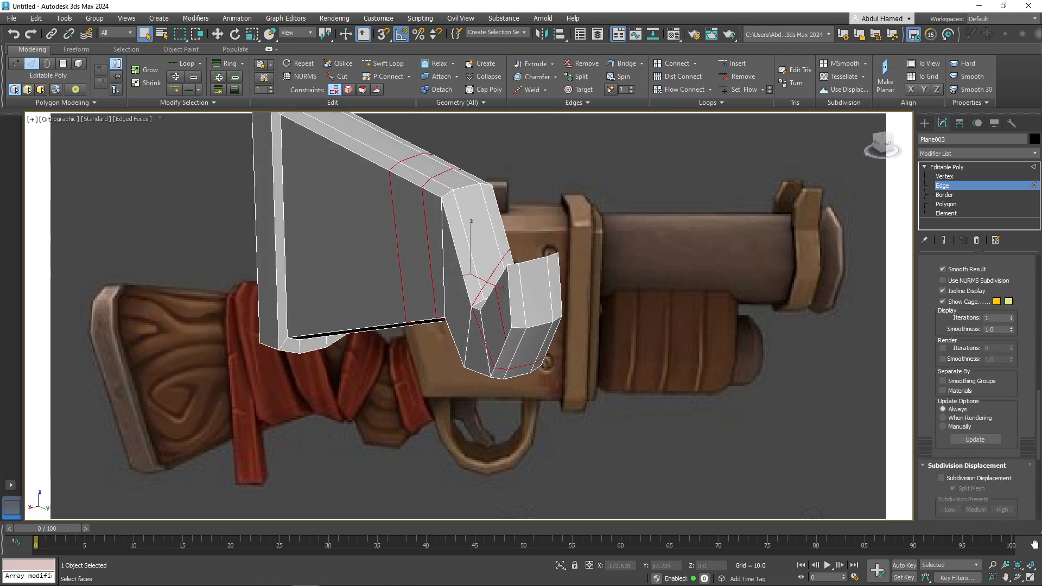
pyautogui.scroll(2, 1004, 405)
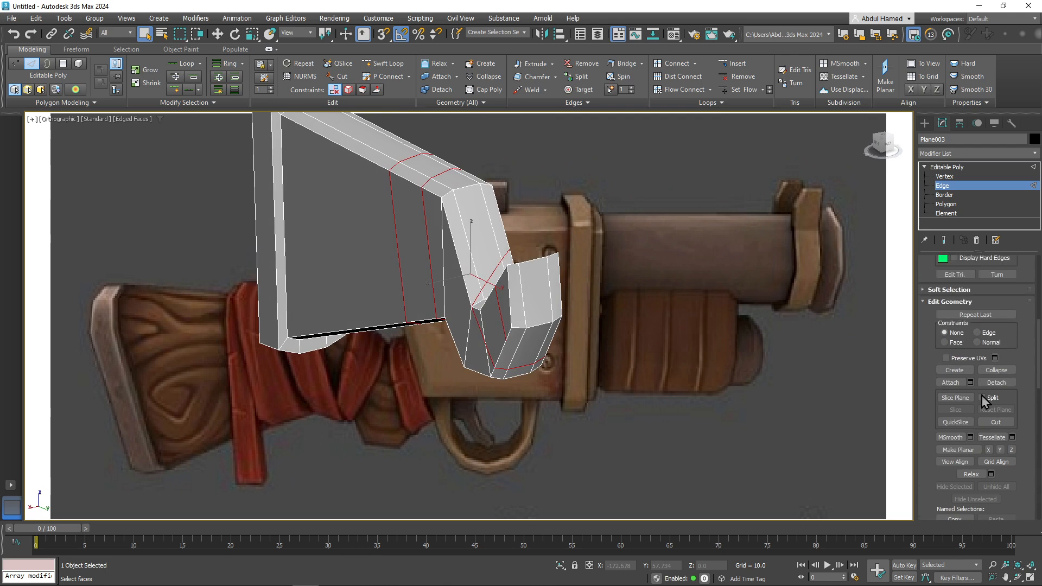
pyautogui.scroll(2, 971, 345)
pyautogui.scroll(3, 980, 342)
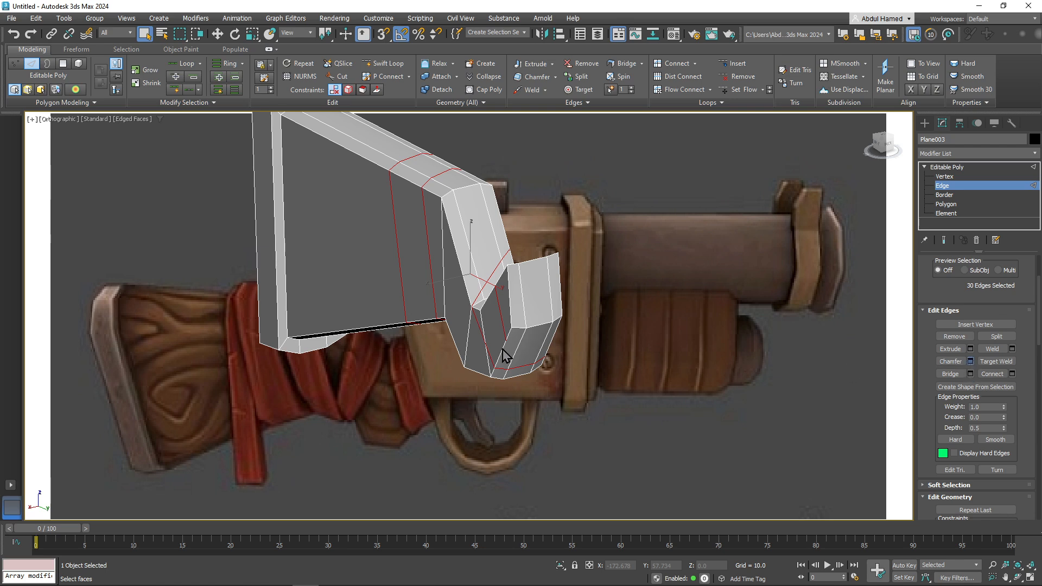
pyautogui.keyDown('alt'); pyautogui.moveTo(408, 341); pyautogui.dragTo(489, 341, button='middle'); pyautogui.keyUp('alt')
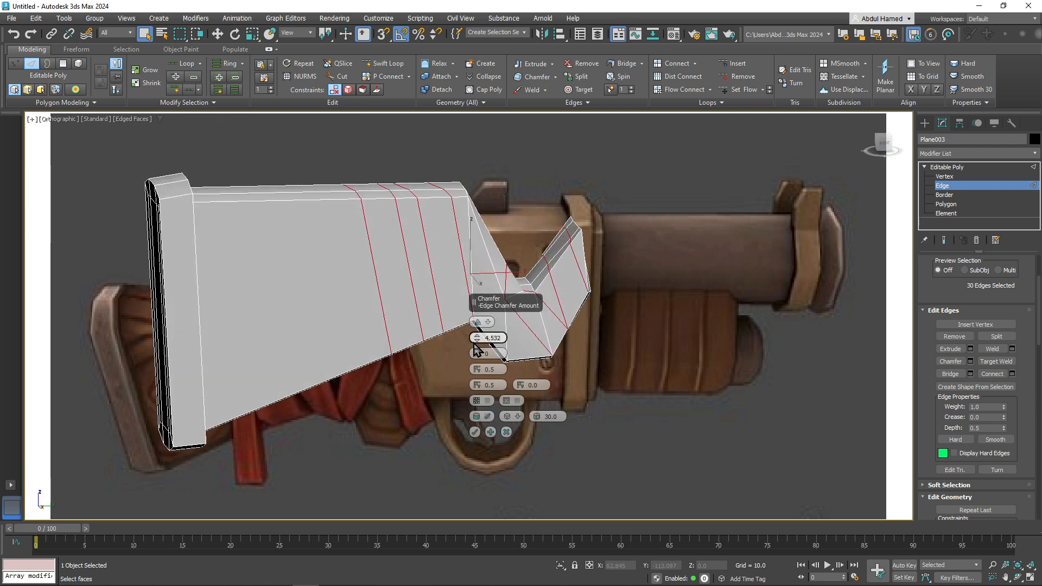
pyautogui.moveTo(478, 351); pyautogui.dragTo(480, 352)
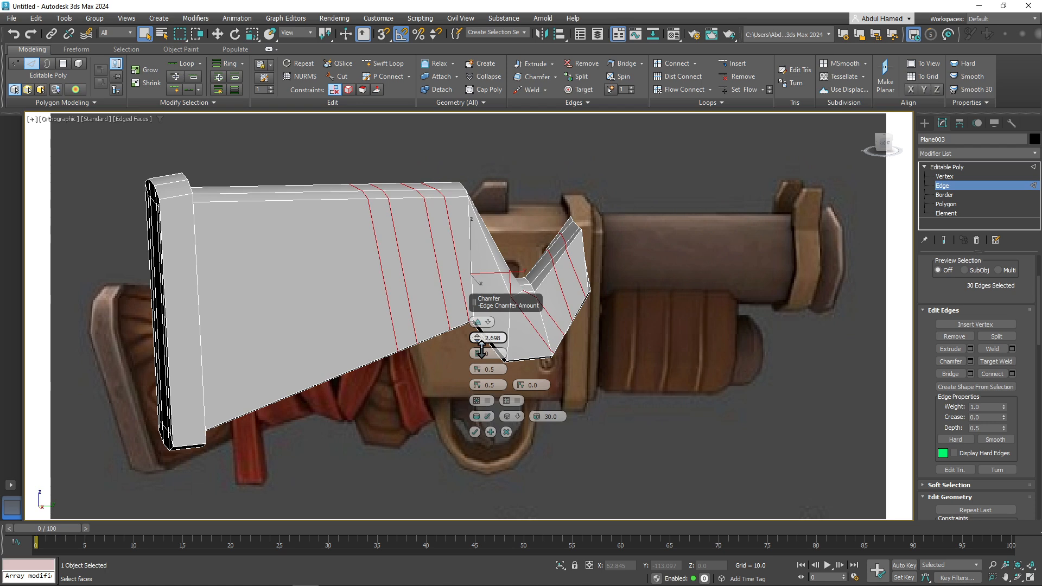
pyautogui.click(475, 432)
pyautogui.moveTo(575, 409)
pyautogui.keyDown('alt'); pyautogui.mouseDown(button='middle')
pyautogui.moveTo(585, 403)
pyautogui.moveTo(571, 415)
pyautogui.mouseUp(button='middle'); pyautogui.keyUp('alt')
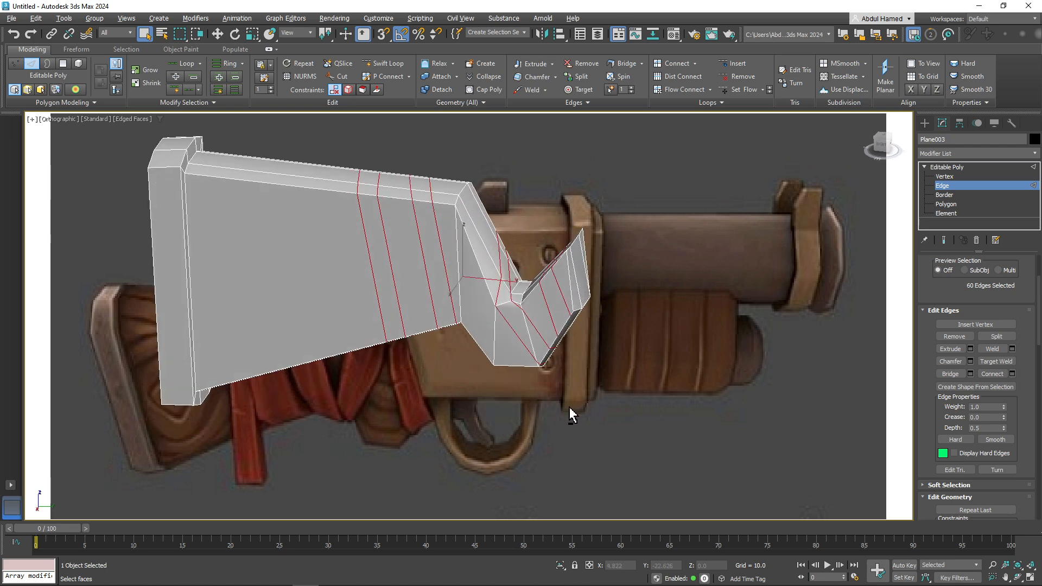
# - Return to edge editing after checking the polygon level and undo the chamfer on the wrap edges
pyautogui.scroll(3, 1001, 296)
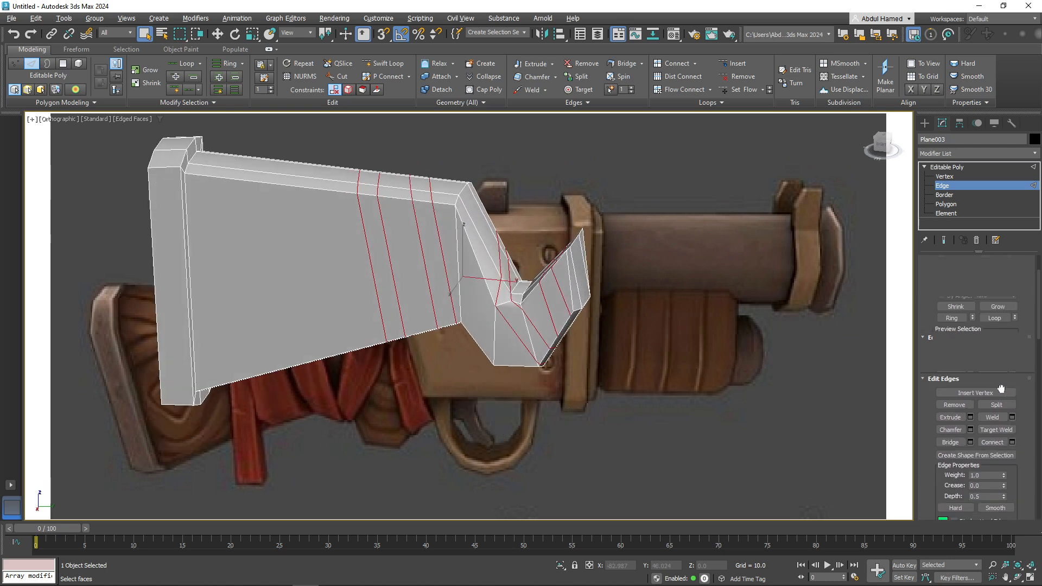
pyautogui.click(947, 204)
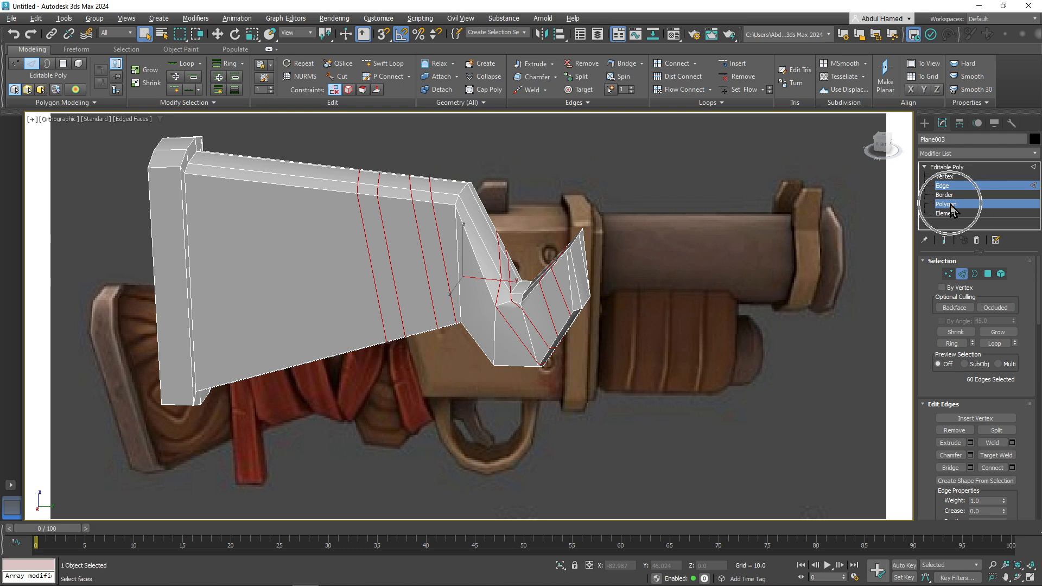
pyautogui.rightClick(949, 207)
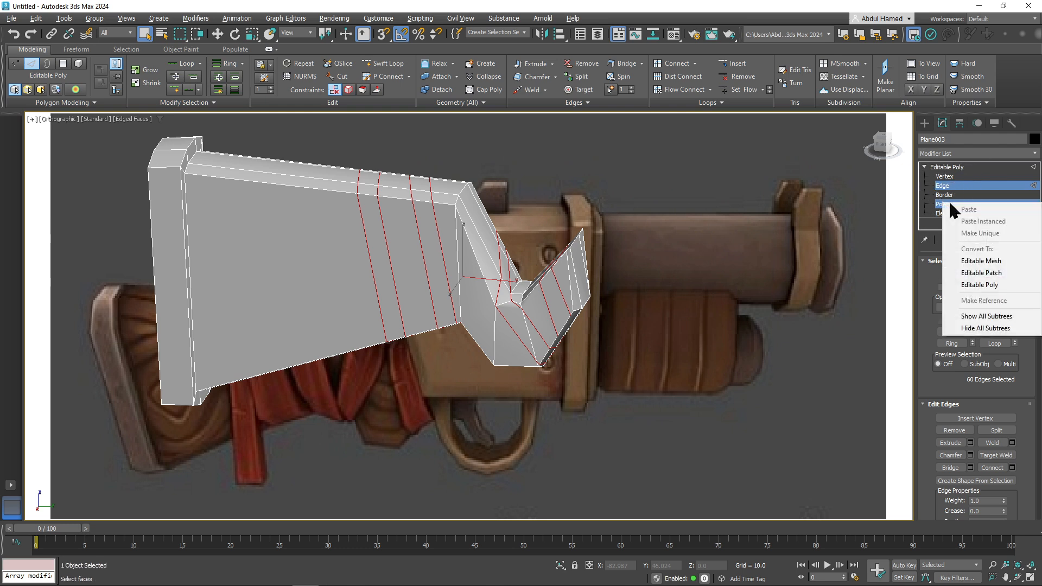
pyautogui.click(944, 206)
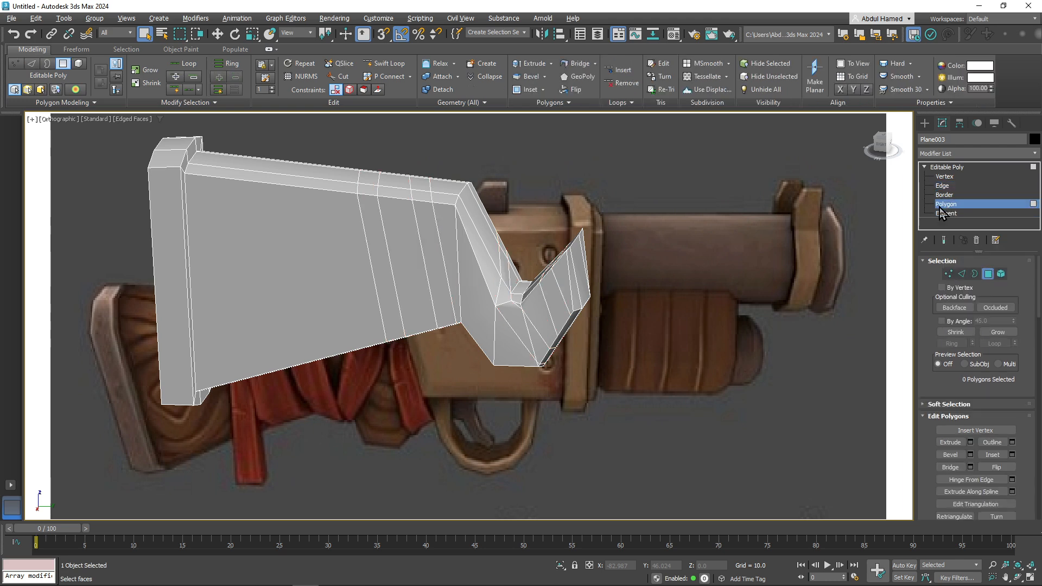
pyautogui.click(954, 178)
pyautogui.click(952, 187)
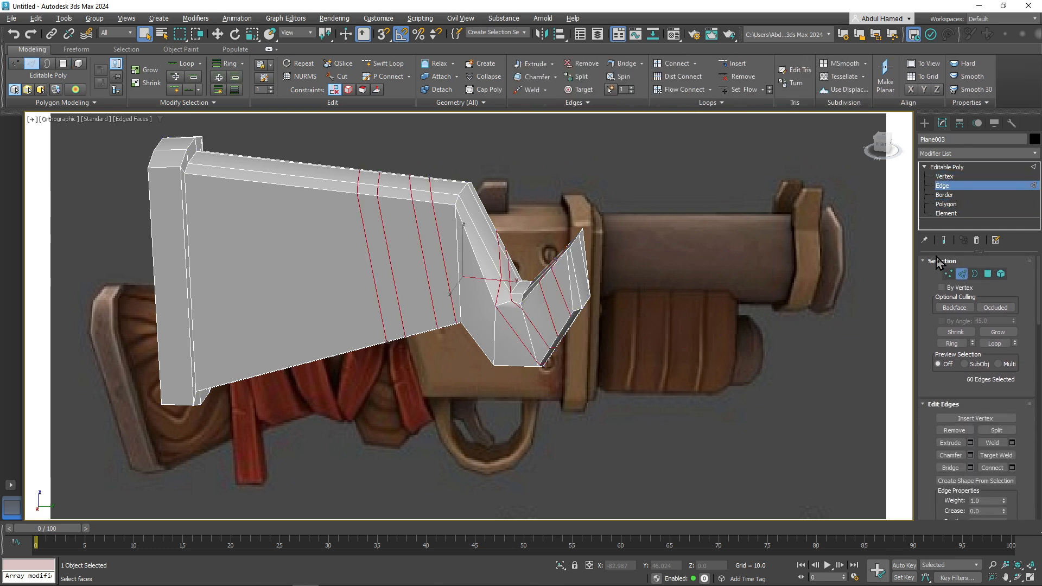
pyautogui.moveTo(1027, 374); pyautogui.dragTo(1021, 279)
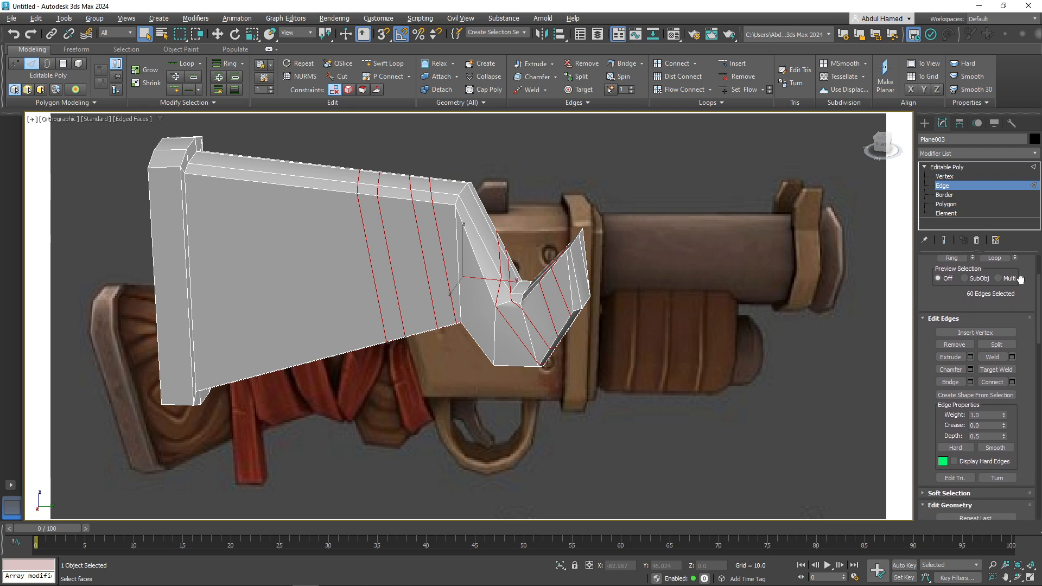
pyautogui.keyDown('alt'); pyautogui.moveTo(539, 324); pyautogui.dragTo(548, 305, button='middle'); pyautogui.keyUp('alt')
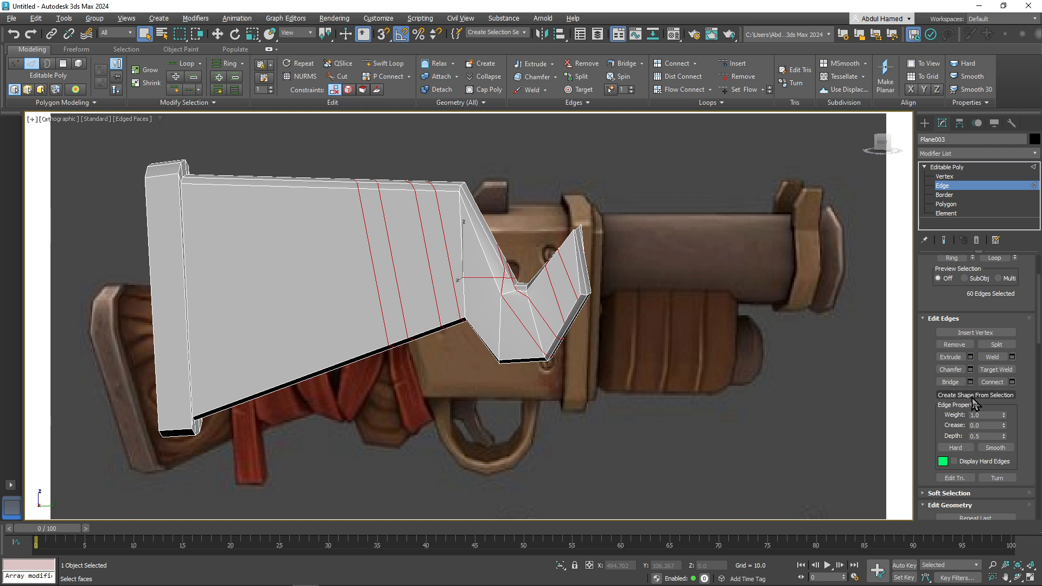
pyautogui.hotkey('ctrl', 'z')
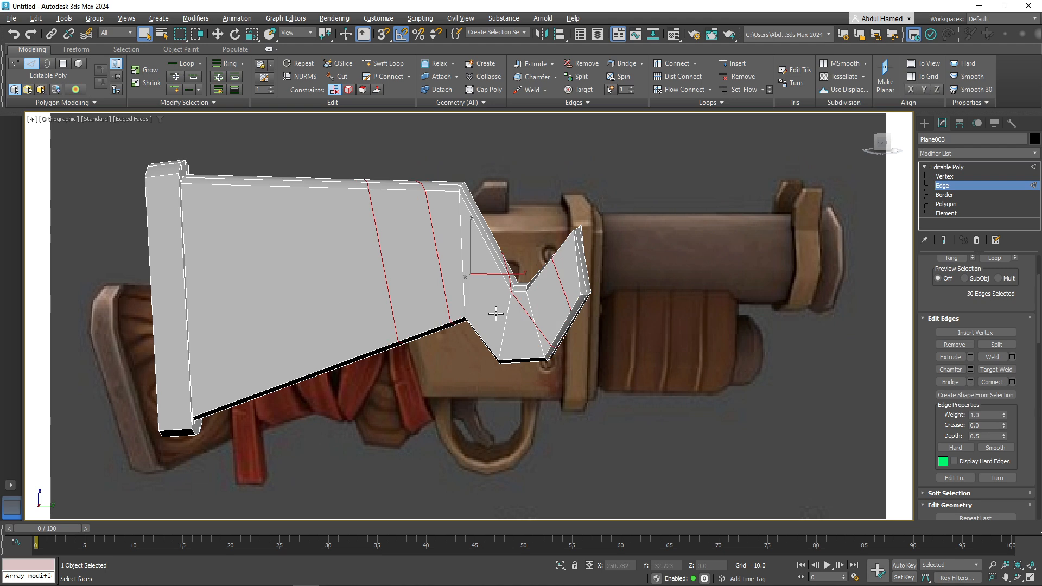
# - Create a Smooth shape from the selected wrap edges, leave edge editing, and select the new spline with its rectangular rendering settings in view
pyautogui.click(947, 395)
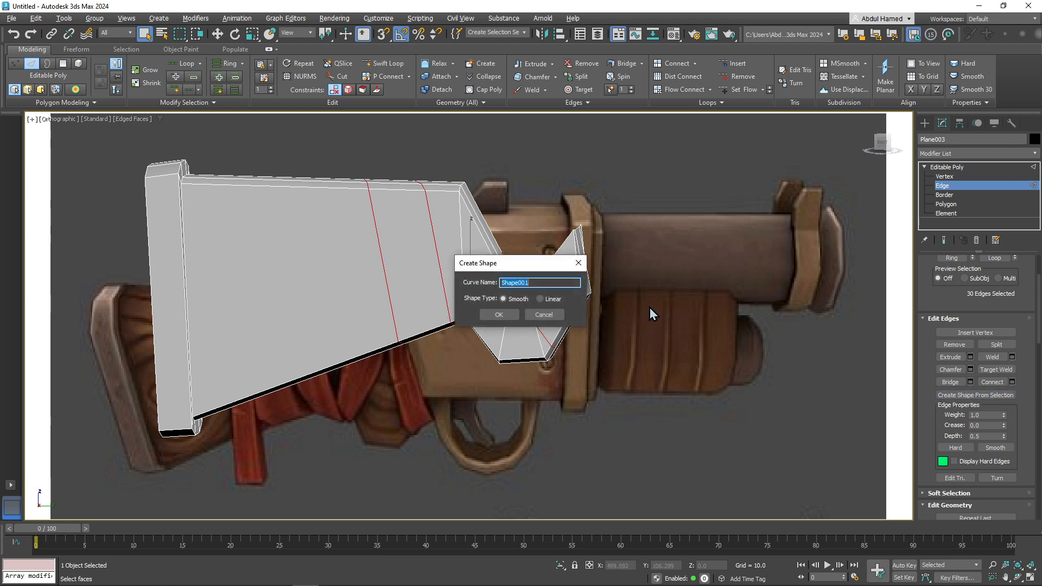
pyautogui.click(498, 314)
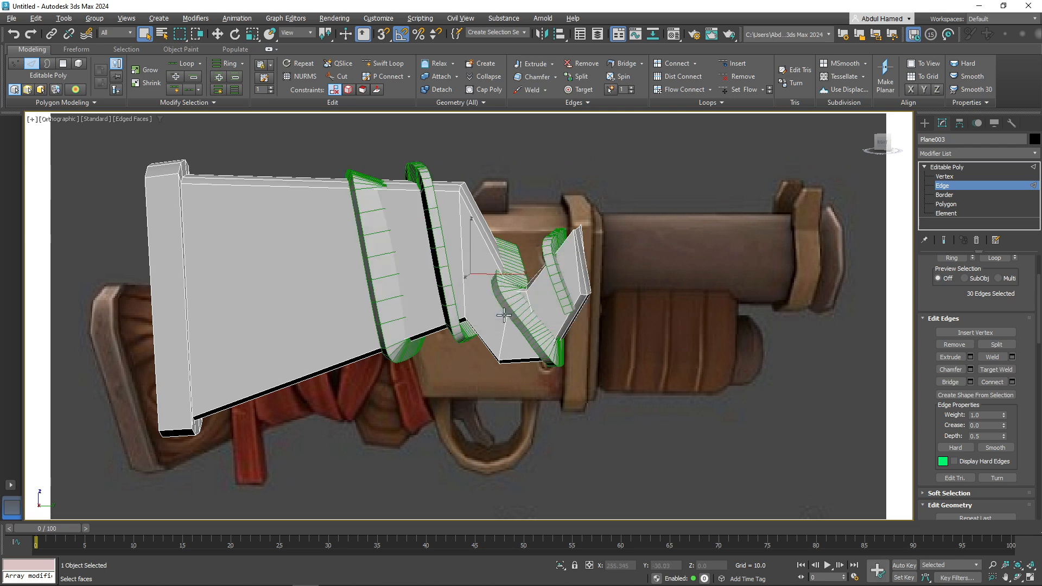
pyautogui.keyDown('alt'); pyautogui.moveTo(590, 354); pyautogui.dragTo(561, 355, button='middle'); pyautogui.keyUp('alt')
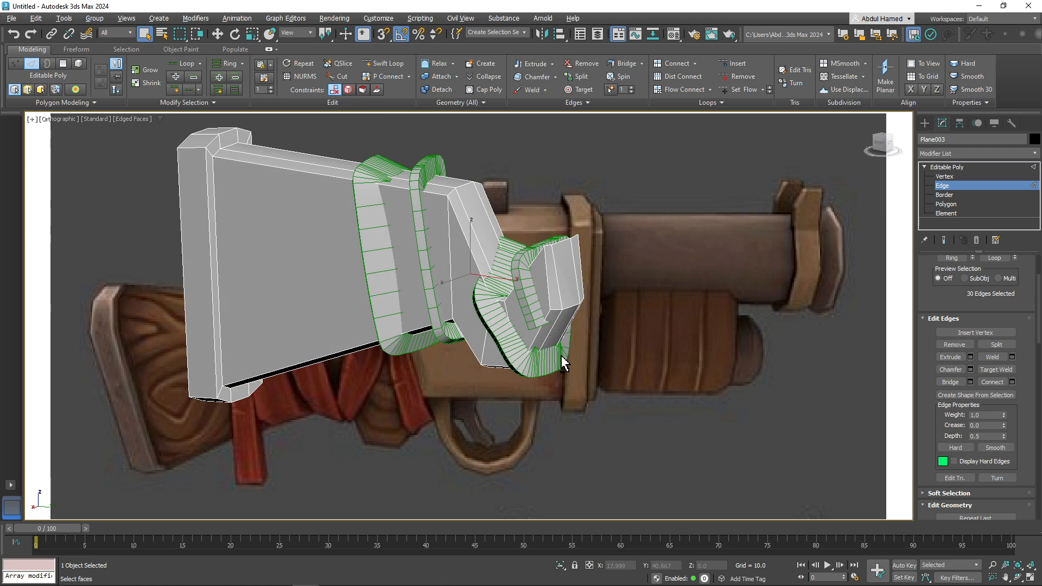
pyautogui.click(1005, 164)
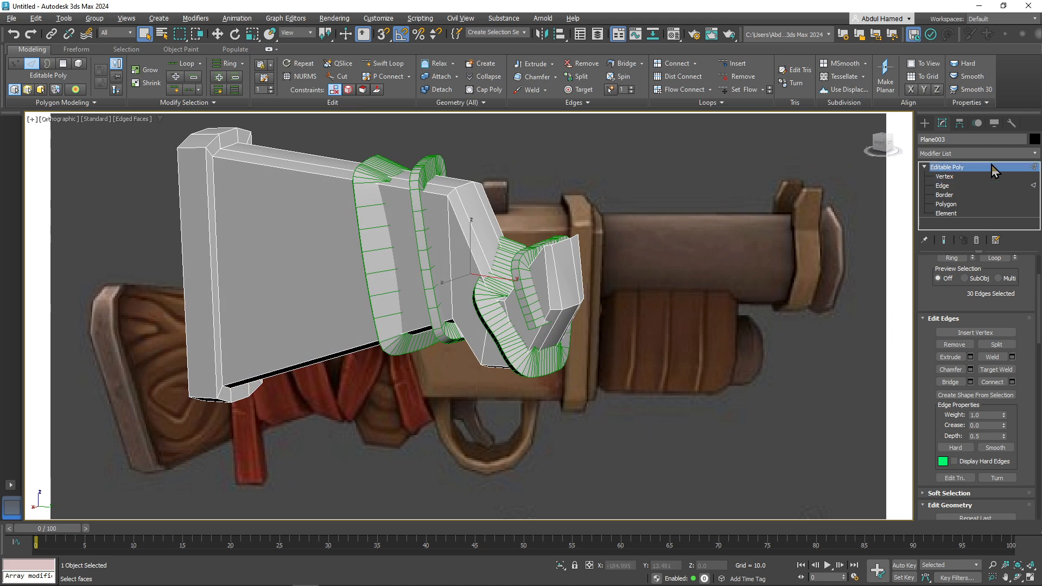
pyautogui.click(377, 257)
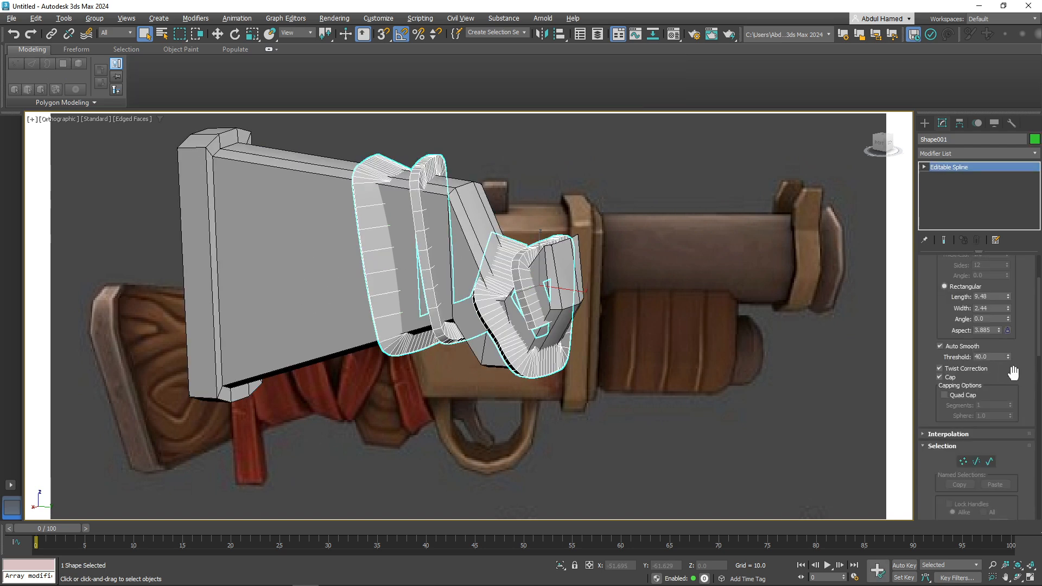
pyautogui.scroll(2, 1011, 364)
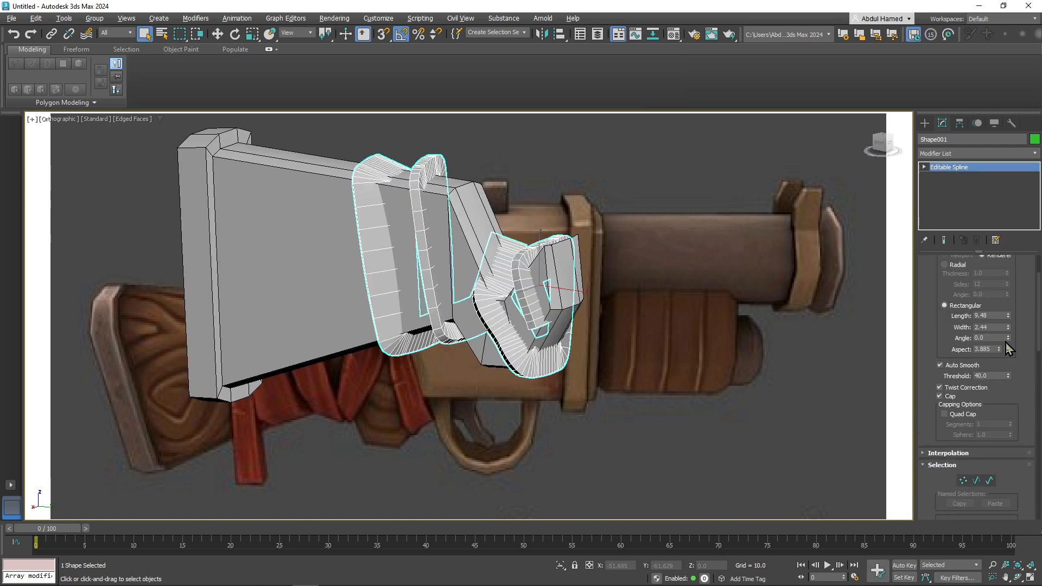
# - Set the wrap spline's rectangular section to 1.374 length and 3.245 width, and turn off Auto Smooth, Twist Correction and Cap
pyautogui.moveTo(998, 353); pyautogui.dragTo(1006, 372)
pyautogui.moveTo(1010, 375); pyautogui.dragTo(1011, 375)
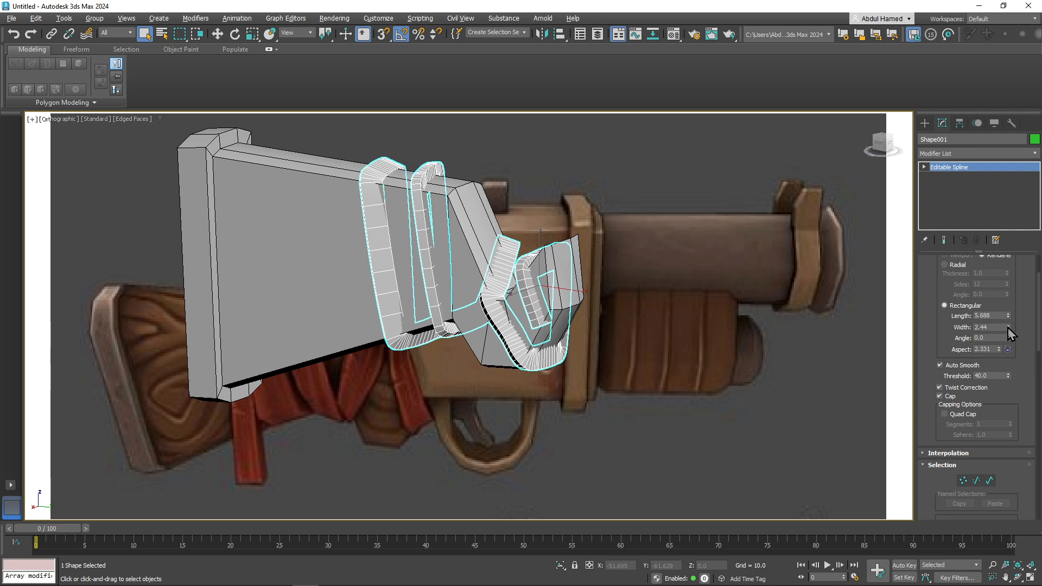
pyautogui.moveTo(1007, 327); pyautogui.dragTo(1007, 307)
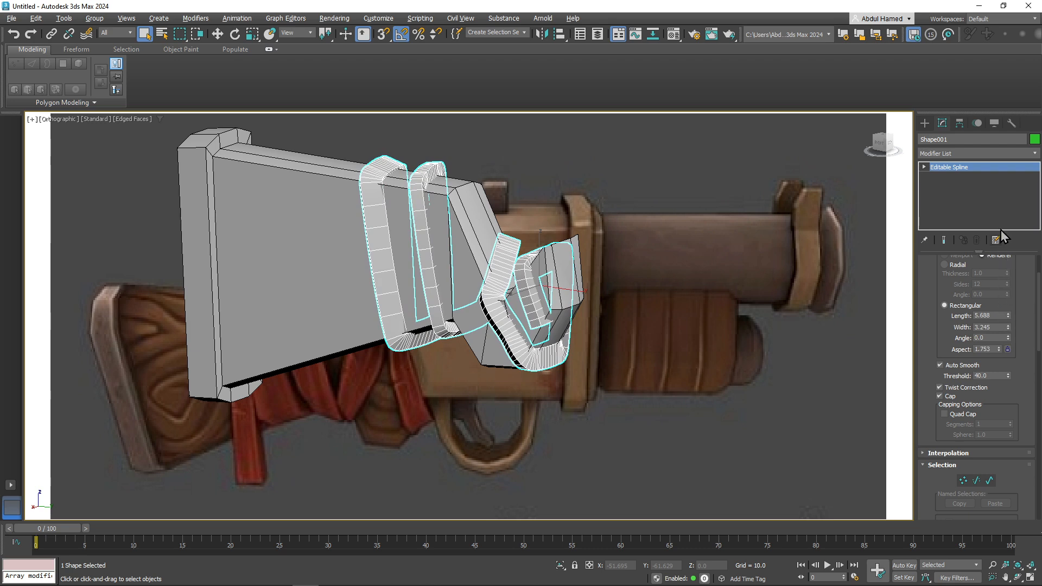
pyautogui.moveTo(1008, 316); pyautogui.dragTo(1010, 331)
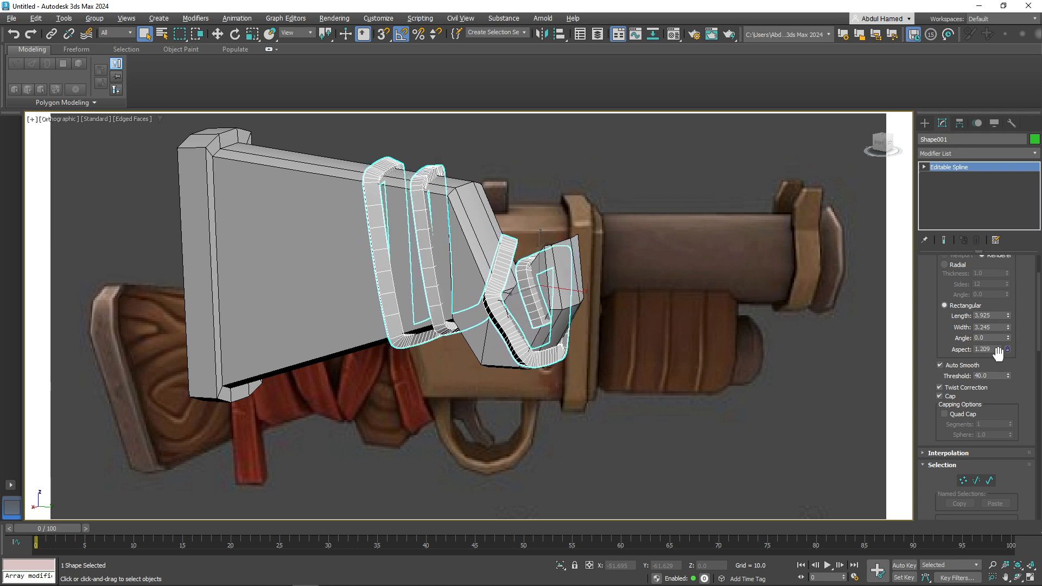
pyautogui.moveTo(997, 349); pyautogui.dragTo(1007, 384)
pyautogui.keyDown('alt'); pyautogui.moveTo(700, 421); pyautogui.dragTo(871, 410, button='middle'); pyautogui.keyUp('alt')
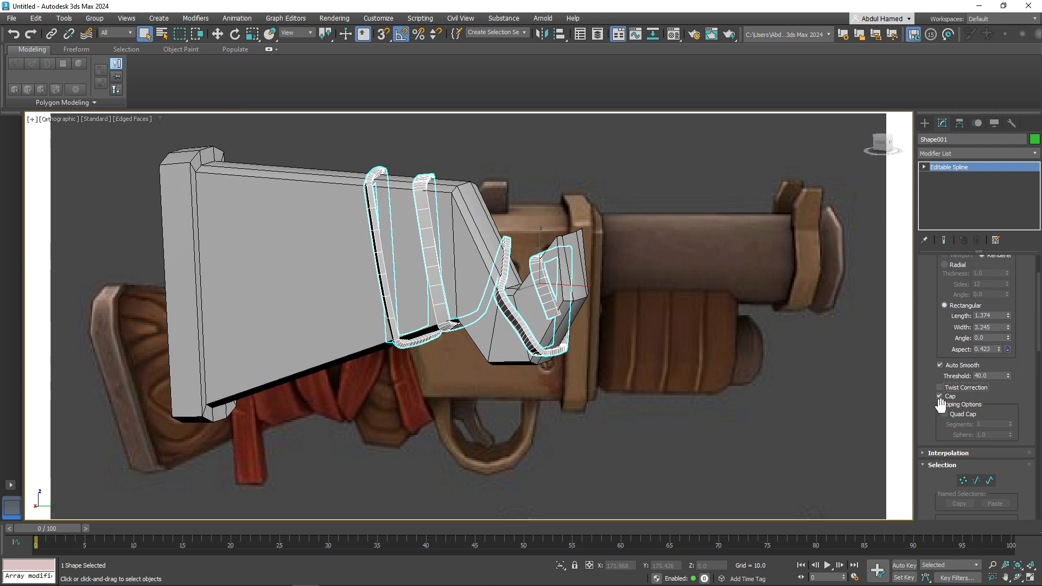
pyautogui.click(940, 365)
pyautogui.keyDown('alt'); pyautogui.moveTo(378, 266); pyautogui.dragTo(273, 265, button='middle'); pyautogui.keyUp('alt')
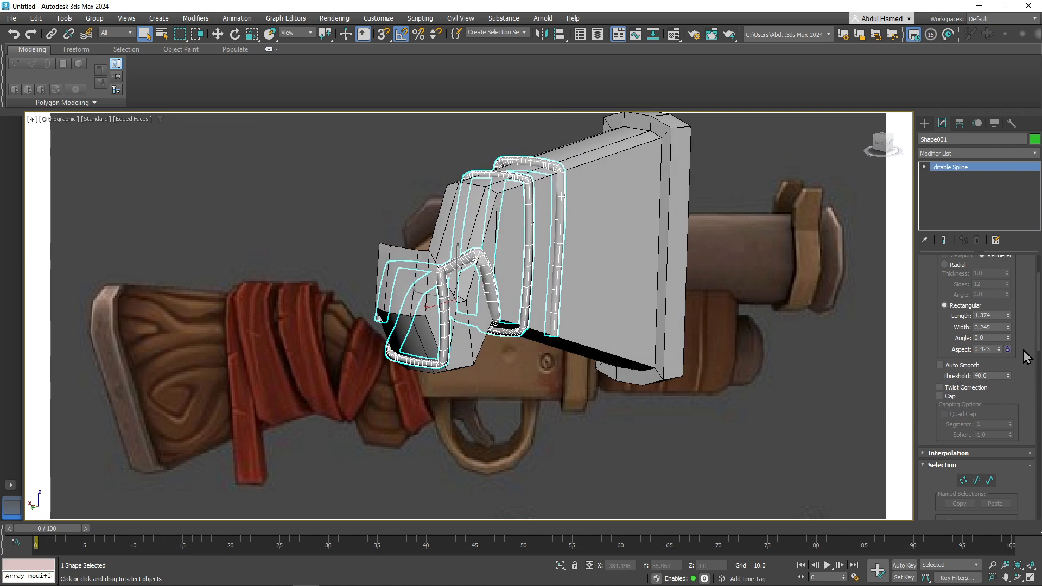
# - Switch the wrap spline's rendering to Radial and increase its thickness to 11.437
pyautogui.moveTo(1024, 355); pyautogui.dragTo(1023, 384)
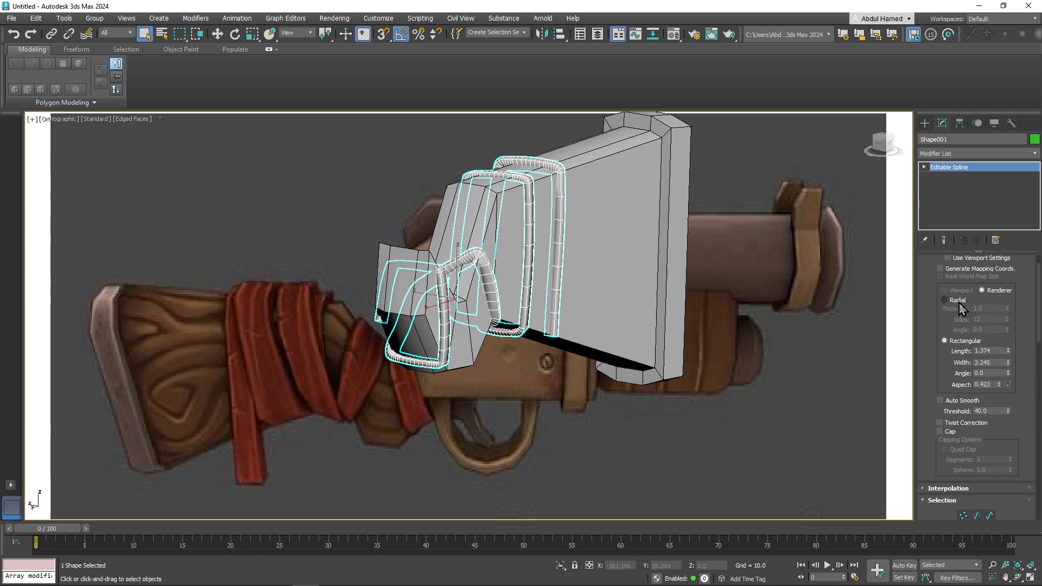
pyautogui.click(945, 300)
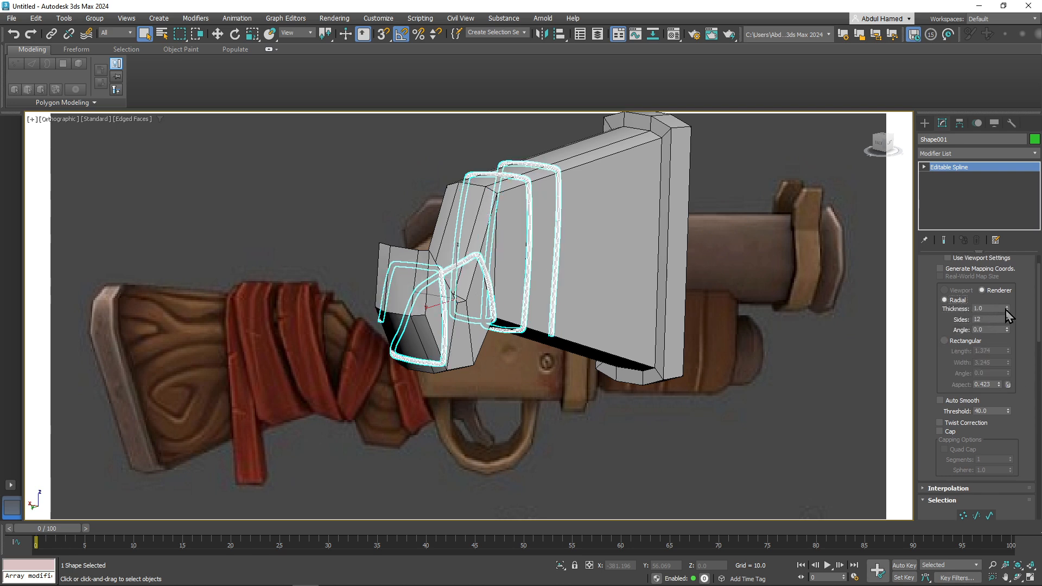
pyautogui.moveTo(1007, 310); pyautogui.dragTo(1007, 142)
pyautogui.keyDown('alt'); pyautogui.moveTo(565, 277); pyautogui.dragTo(651, 269, button='middle'); pyautogui.keyUp('alt')
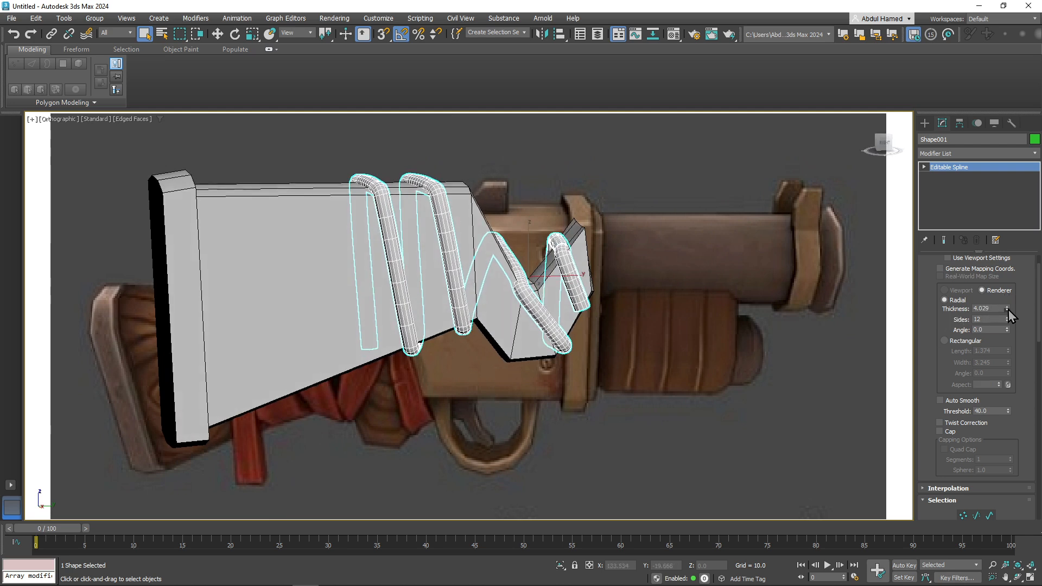
pyautogui.moveTo(1008, 310); pyautogui.dragTo(971, 211)
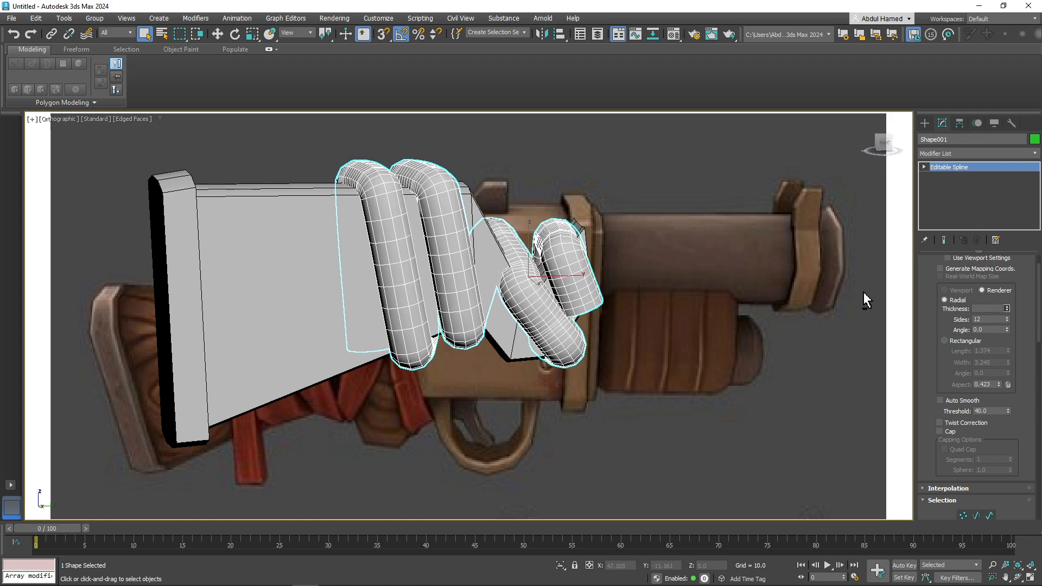
pyautogui.keyDown('alt'); pyautogui.moveTo(722, 347); pyautogui.dragTo(698, 297, button='middle'); pyautogui.keyUp('alt')
# - Convert the wrap spline to Editable Poly and select several lengthwise edge loops along the tube
pyautogui.rightClick(946, 167)
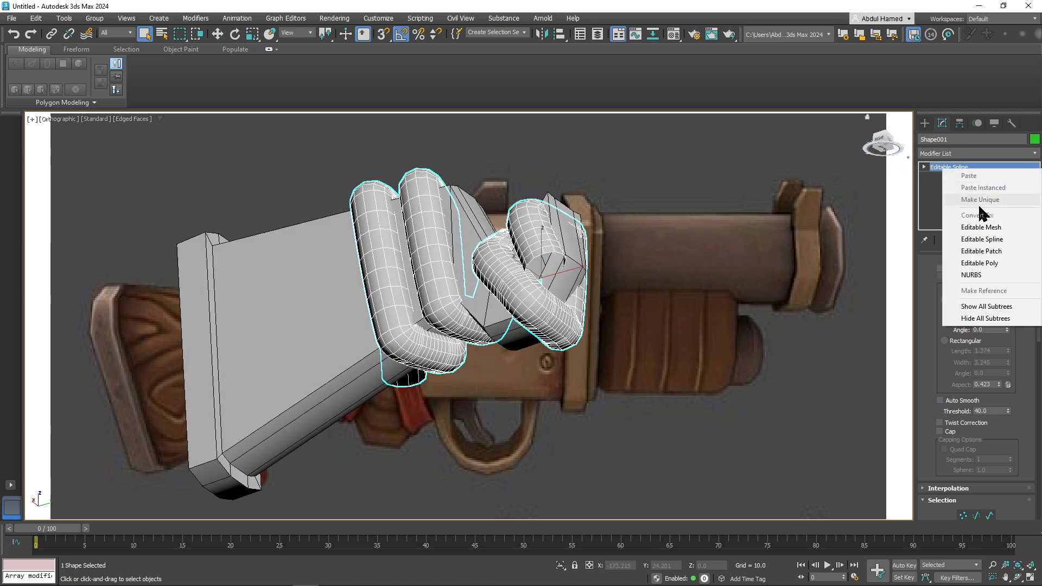
pyautogui.click(971, 263)
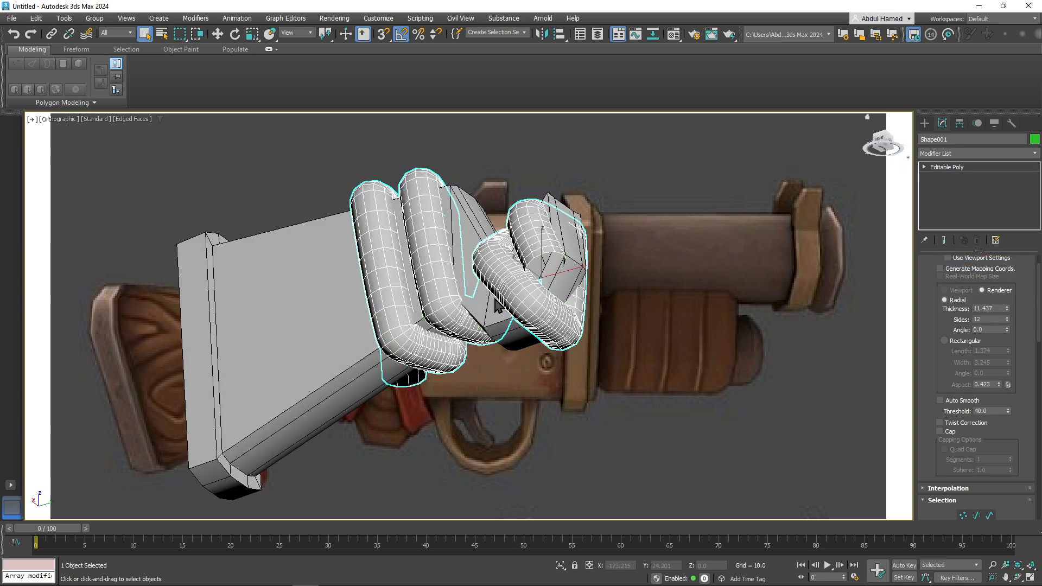
pyautogui.keyDown('alt'); pyautogui.moveTo(377, 248); pyautogui.dragTo(417, 350, button='middle'); pyautogui.keyUp('alt')
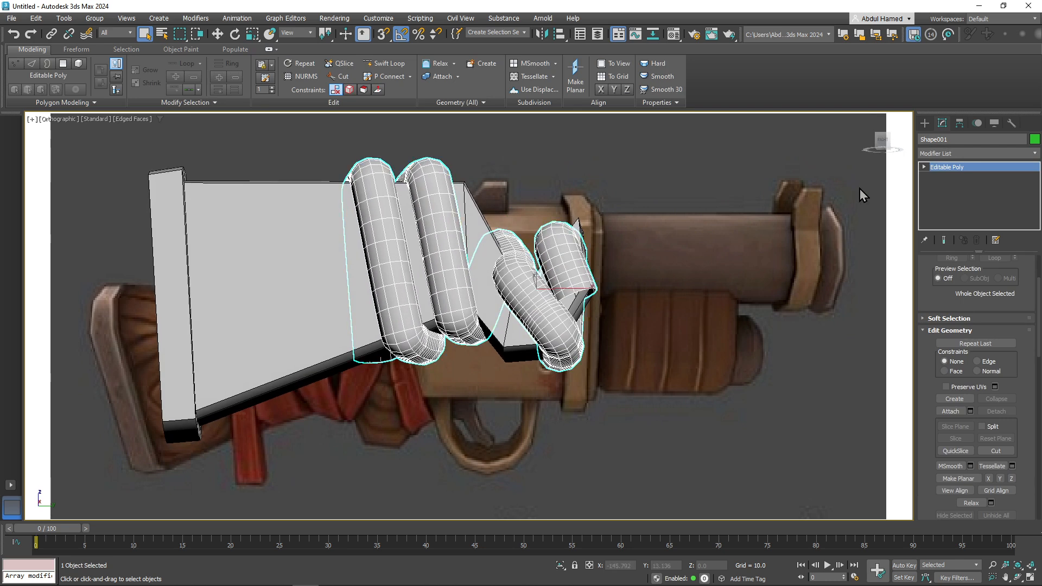
pyautogui.click(923, 167)
pyautogui.click(942, 186)
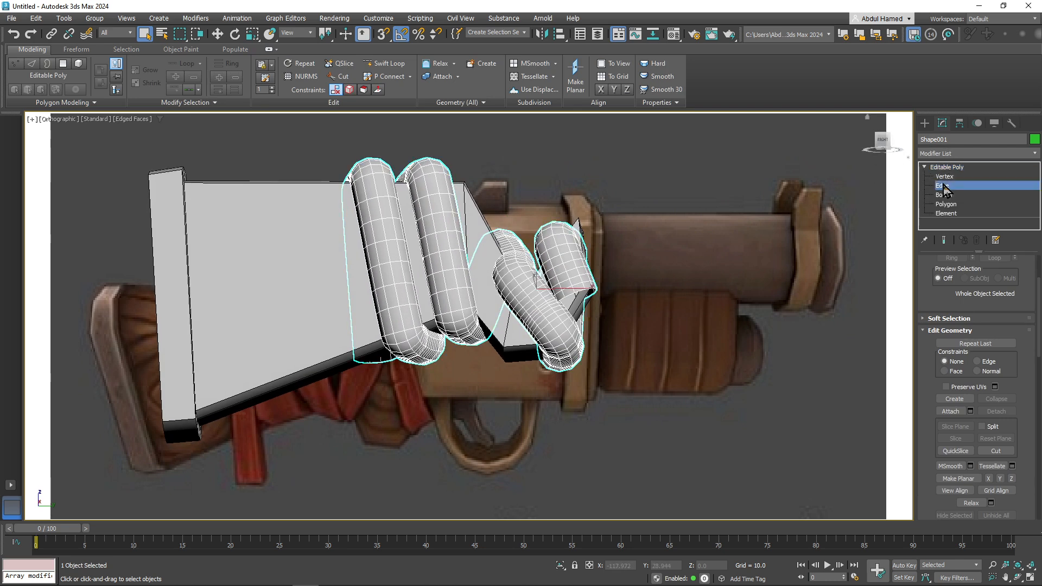
pyautogui.doubleClick(379, 256)
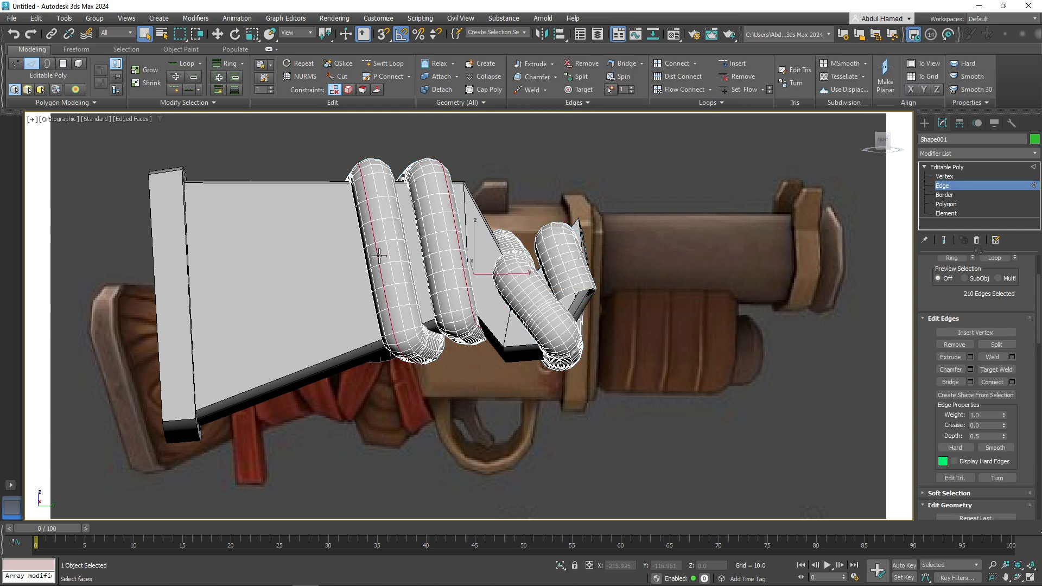
pyautogui.keyDown('ctrl'); pyautogui.doubleClick(388, 254); pyautogui.keyUp('ctrl')
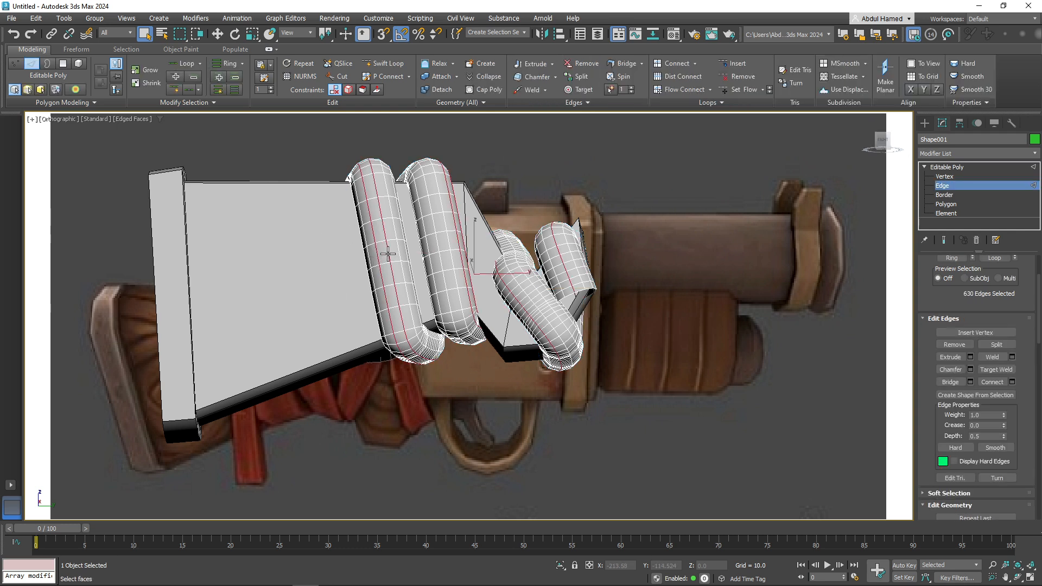
pyautogui.keyDown('ctrl'); pyautogui.doubleClick(401, 253); pyautogui.keyUp('ctrl')
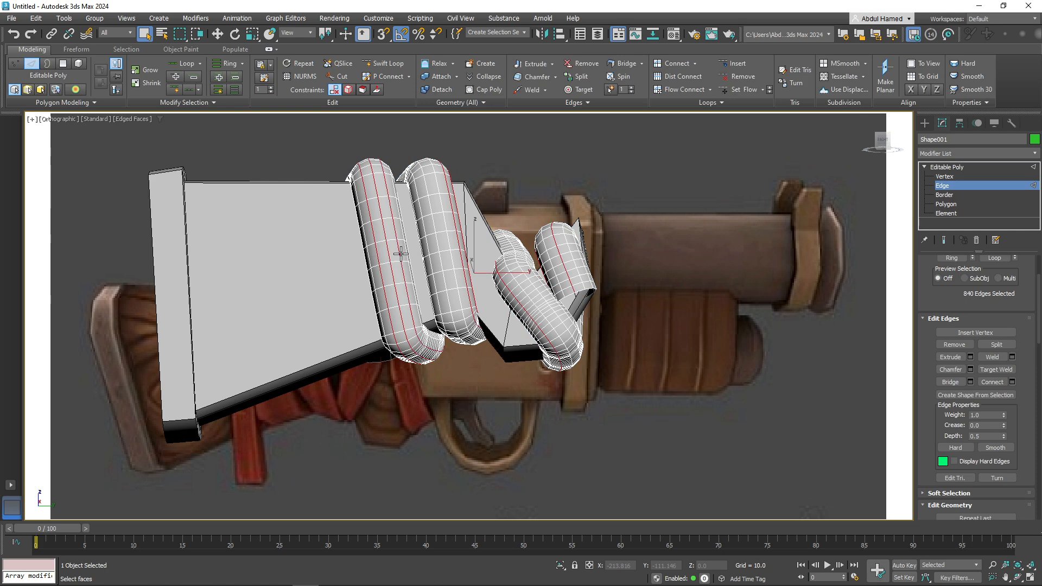
pyautogui.keyDown('alt'); pyautogui.moveTo(429, 242); pyautogui.dragTo(415, 292, button='middle'); pyautogui.keyUp('alt')
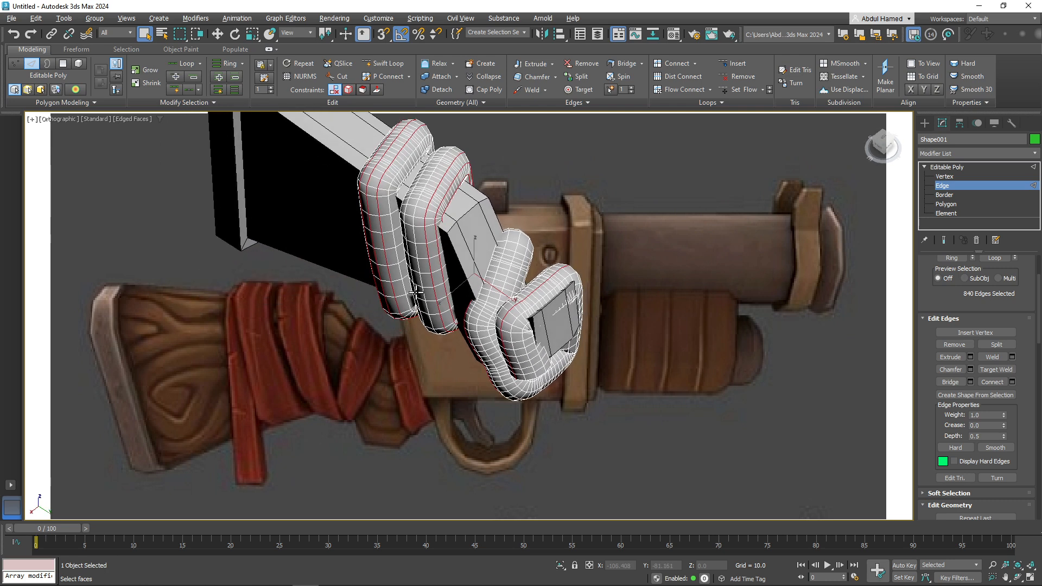
# - Leave edge editing, delete the tube-shaped wrap object, and select the stock copy
pyautogui.click(966, 169)
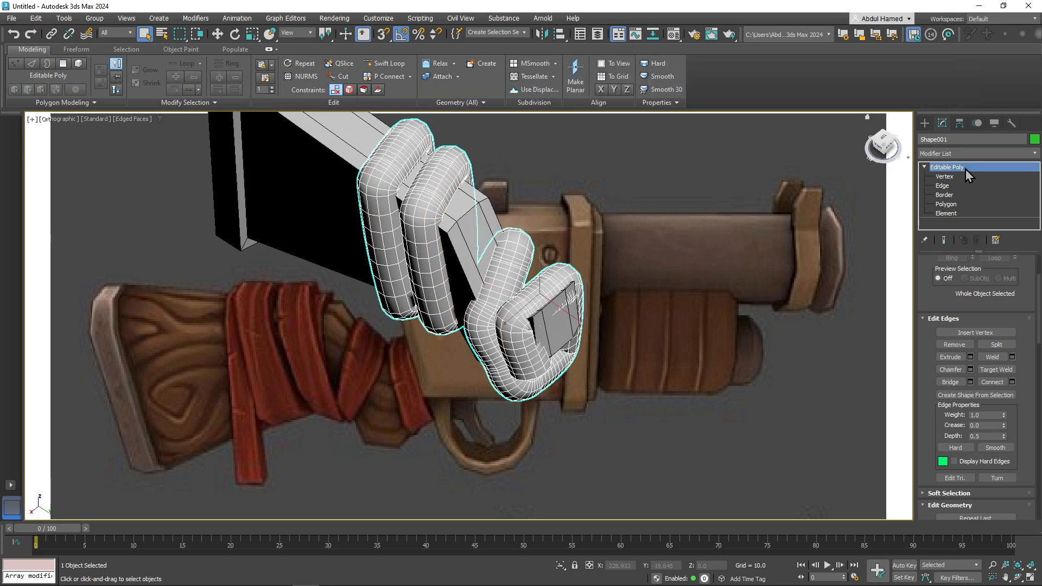
pyautogui.press('Delete')
pyautogui.click(494, 282)
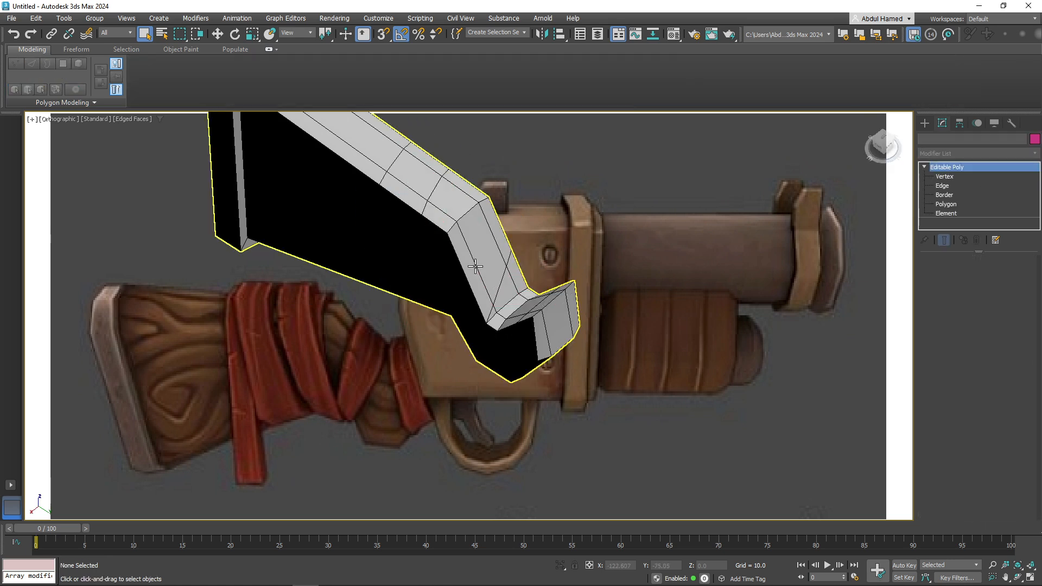
pyautogui.moveTo(583, 333); pyautogui.dragTo(546, 391, button='middle')
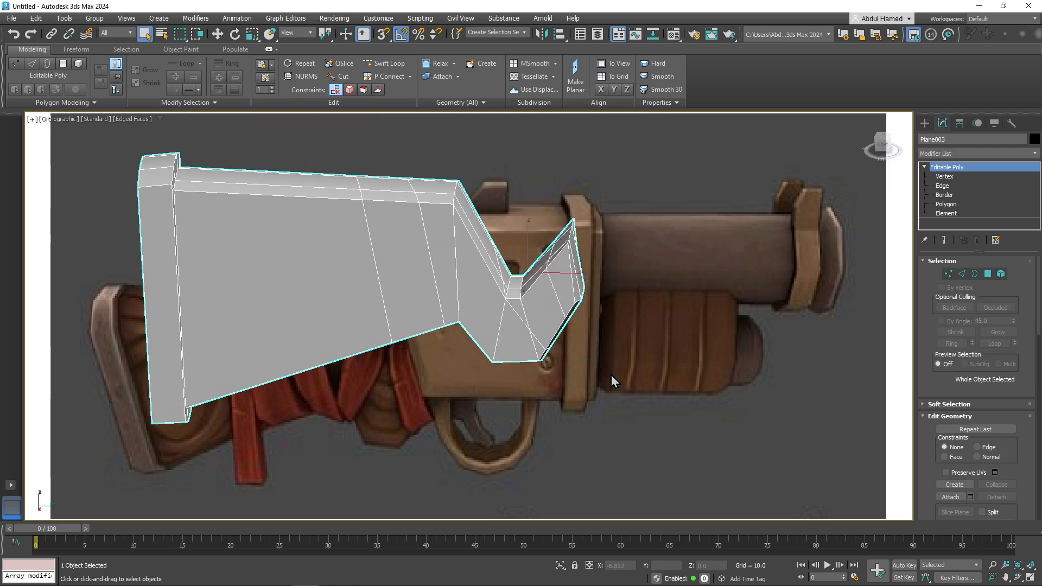
# - Chamfer the selected wrap edges on the stock copy with an amount of 5.52 and an edge depth of 0.625
pyautogui.click(944, 186)
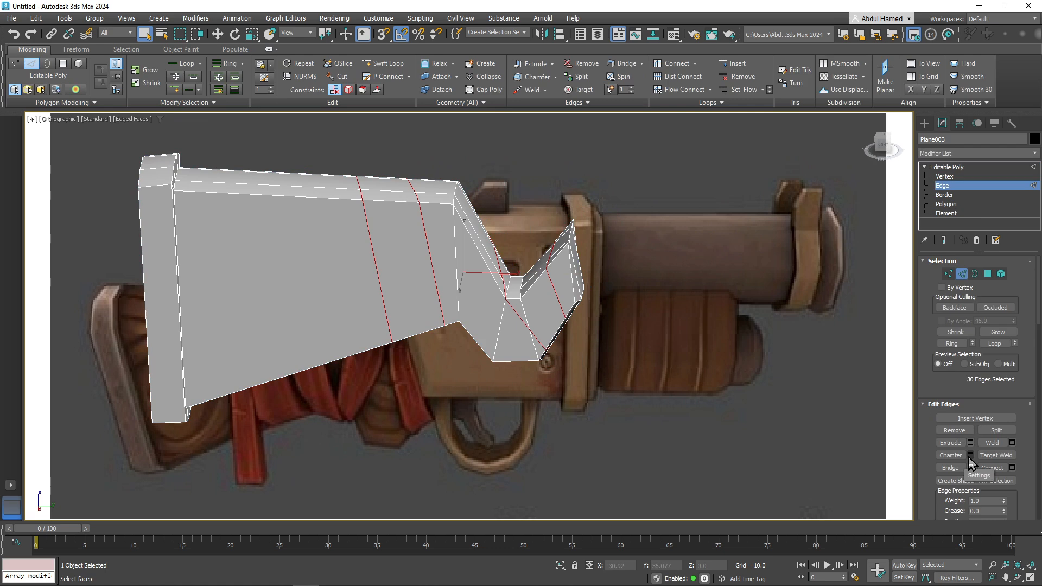
pyautogui.click(970, 456)
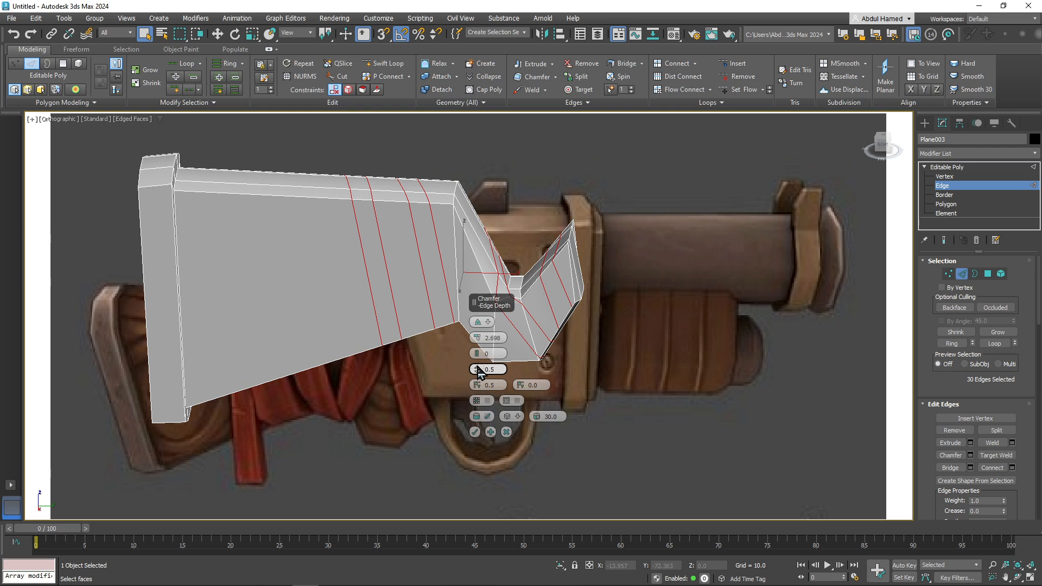
pyautogui.moveTo(477, 337); pyautogui.dragTo(478, 326)
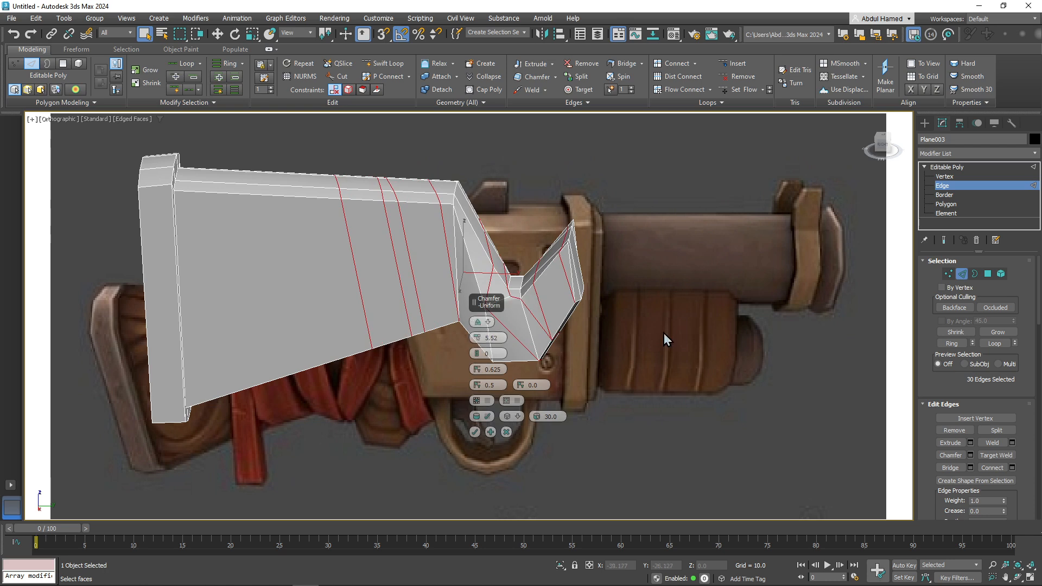
pyautogui.keyDown('alt'); pyautogui.moveTo(663, 332); pyautogui.dragTo(684, 343, button='middle'); pyautogui.keyUp('alt')
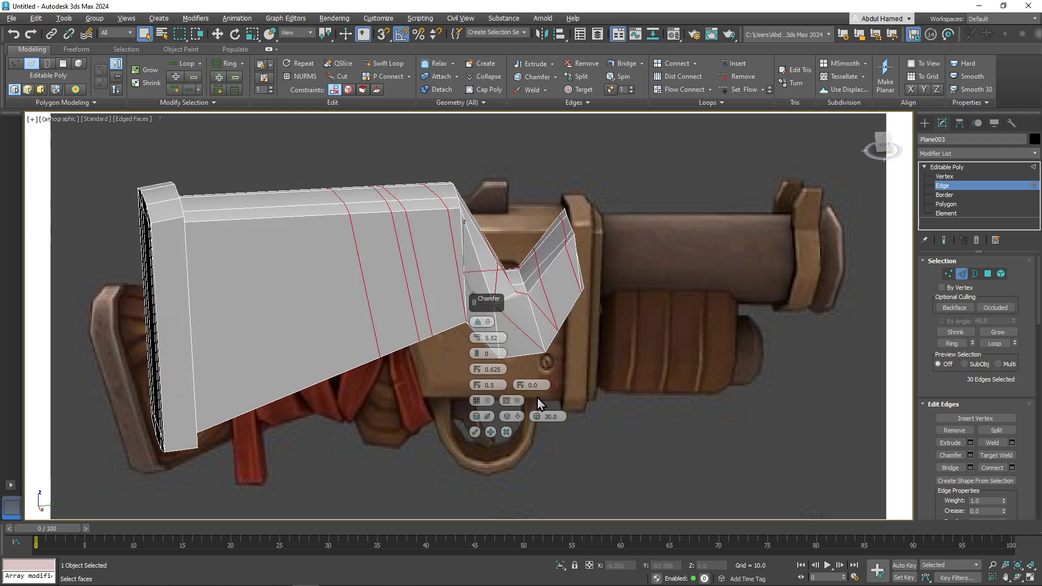
pyautogui.click(477, 431)
# - Select the three polygons on the end face of the stock copy's neck and delete them
pyautogui.keyDown('alt'); pyautogui.moveTo(557, 395); pyautogui.dragTo(576, 356, button='middle'); pyautogui.keyUp('alt')
pyautogui.scroll(5, 522, 350)
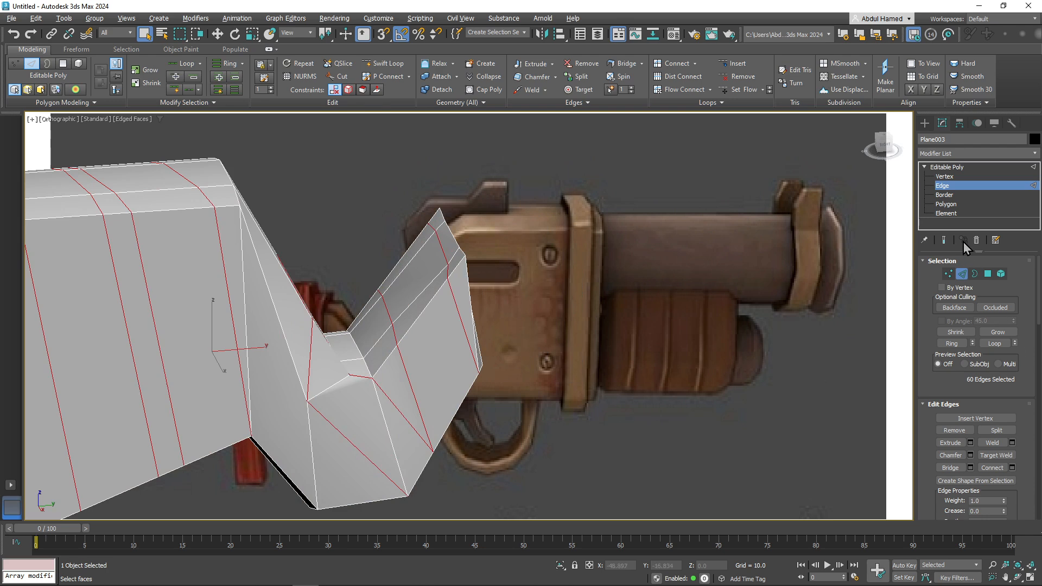
pyautogui.click(944, 205)
pyautogui.click(462, 300)
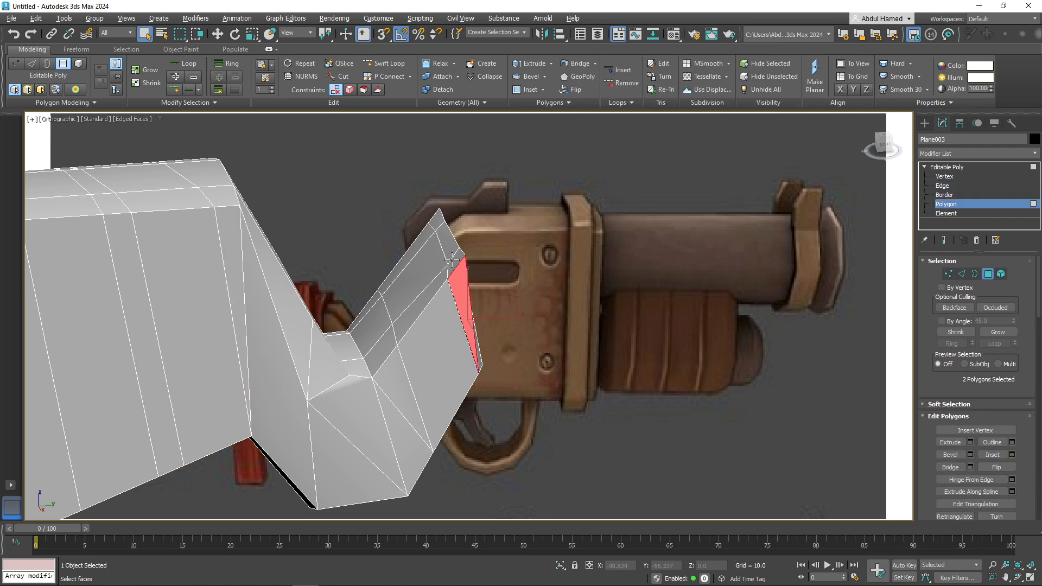
pyautogui.keyDown('alt'); pyautogui.moveTo(602, 263); pyautogui.dragTo(424, 296, button='middle'); pyautogui.keyUp('alt')
pyautogui.keyDown('alt'); pyautogui.moveTo(490, 342); pyautogui.dragTo(516, 337, button='middle'); pyautogui.keyUp('alt')
pyautogui.hotkey('ctrl', 'd')
pyautogui.click(604, 393)
pyautogui.keyDown('ctrl'); pyautogui.click(576, 392); pyautogui.keyUp('ctrl')
pyautogui.keyDown('ctrl'); pyautogui.click(527, 384); pyautogui.keyUp('ctrl')
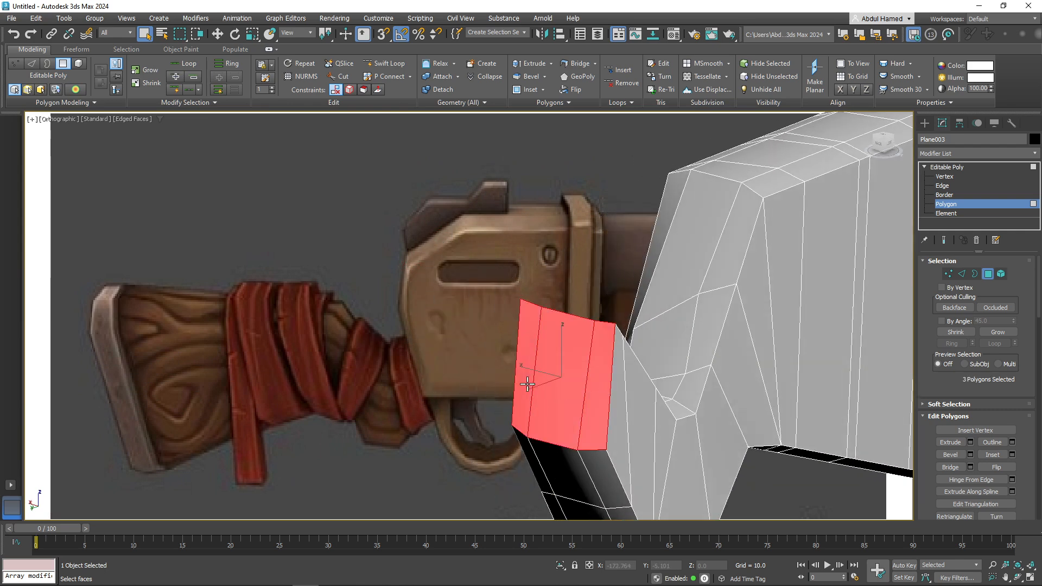
pyautogui.keyDown('alt'); pyautogui.moveTo(527, 384); pyautogui.dragTo(695, 315, button='middle'); pyautogui.keyUp('alt')
pyautogui.press('Delete')
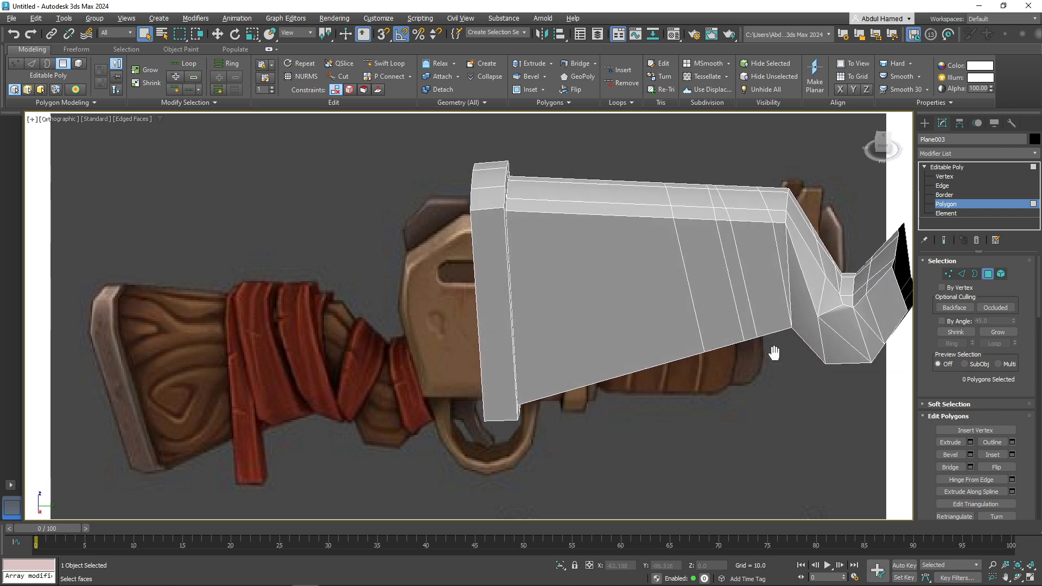
# - Undo the end-face polygon deletion and the chamfer on the stock copy's wrap edges
pyautogui.moveTo(773, 354); pyautogui.dragTo(540, 329, button='middle')
pyautogui.hotkey('ctrl', 'z')
pyautogui.hotkey('ctrl', 'z')
pyautogui.hotkey('ctrl', 'z')
pyautogui.hotkey('ctrl', 'z')
pyautogui.hotkey('ctrl', 'z')
pyautogui.hotkey('ctrl', 'z')
pyautogui.hotkey('ctrl', 'z')
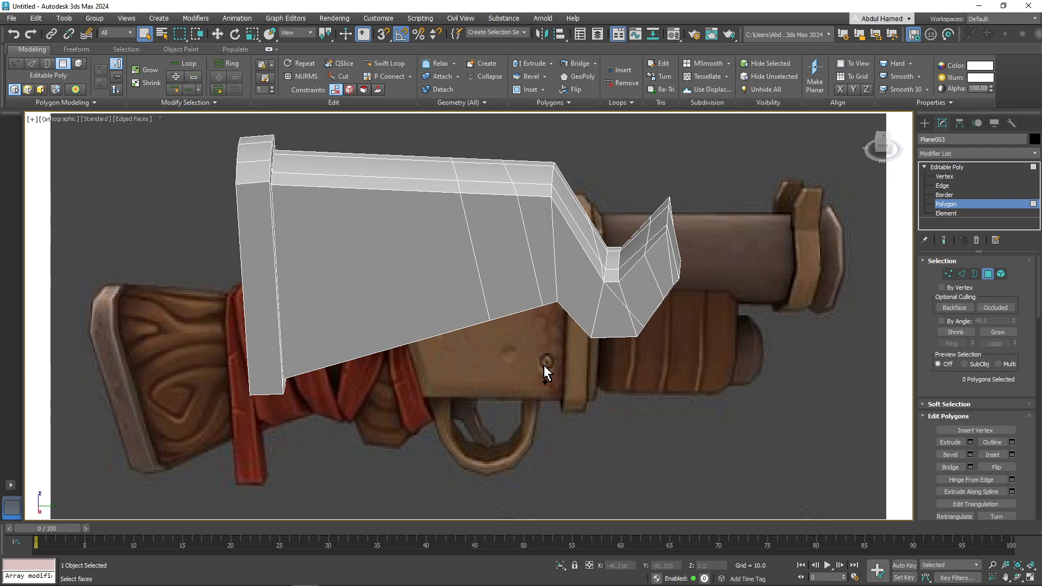
pyautogui.hotkey('ctrl', 'z')
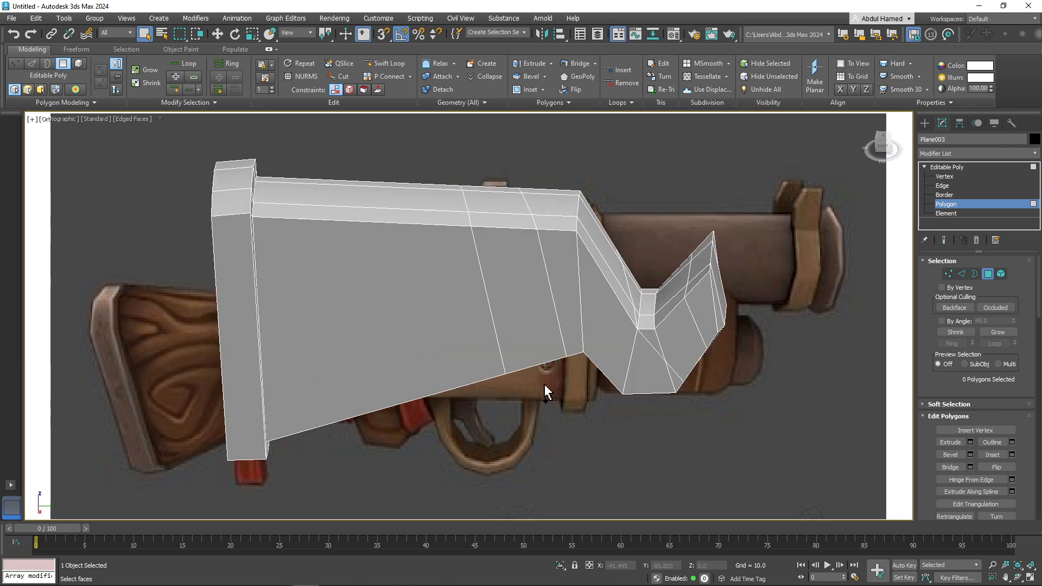
# - Undo the most recent changes in edge mode to restore the edge loop selection
pyautogui.hotkey('ctrl', 'z')
pyautogui.click(942, 186)
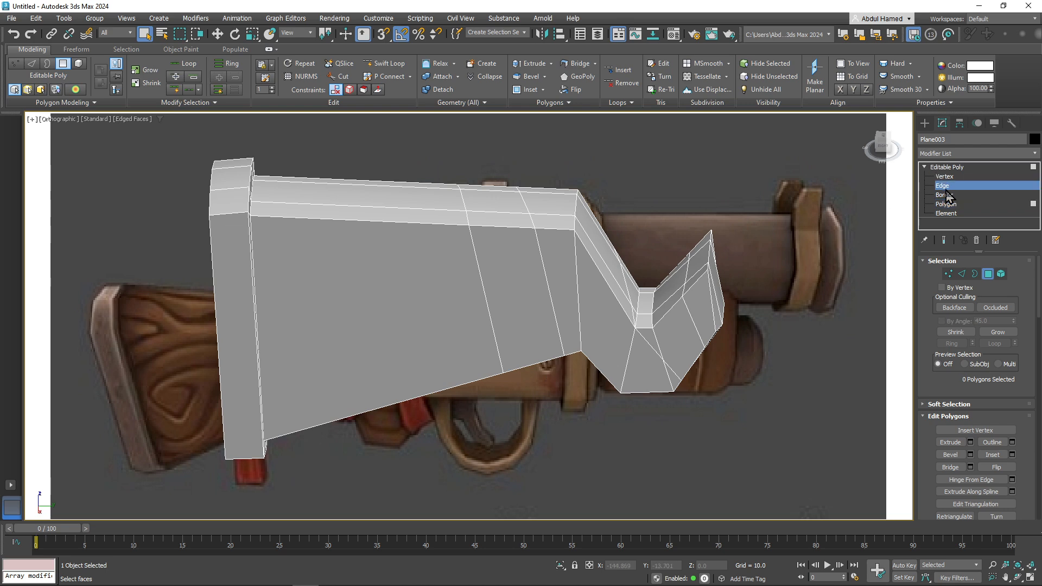
pyautogui.hotkey('ctrl', 'z')
pyautogui.hotkey('ctrl', 'z')
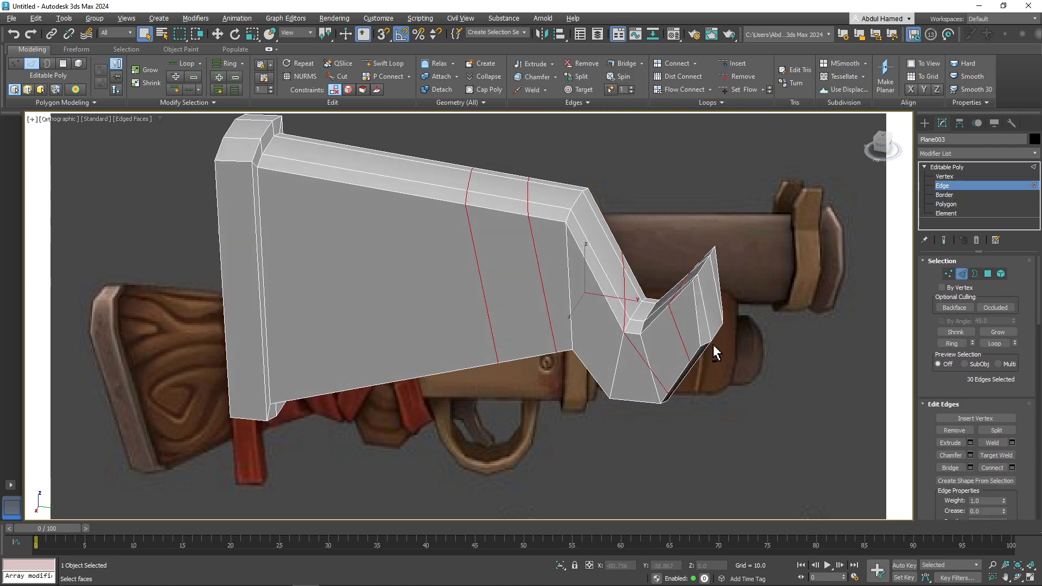
# - Select the ring of polygons between the two parallel edge loops on the stock body, including its upper and lower faces
pyautogui.keyDown('alt'); pyautogui.moveTo(711, 346); pyautogui.dragTo(881, 254, button='middle'); pyautogui.keyUp('alt')
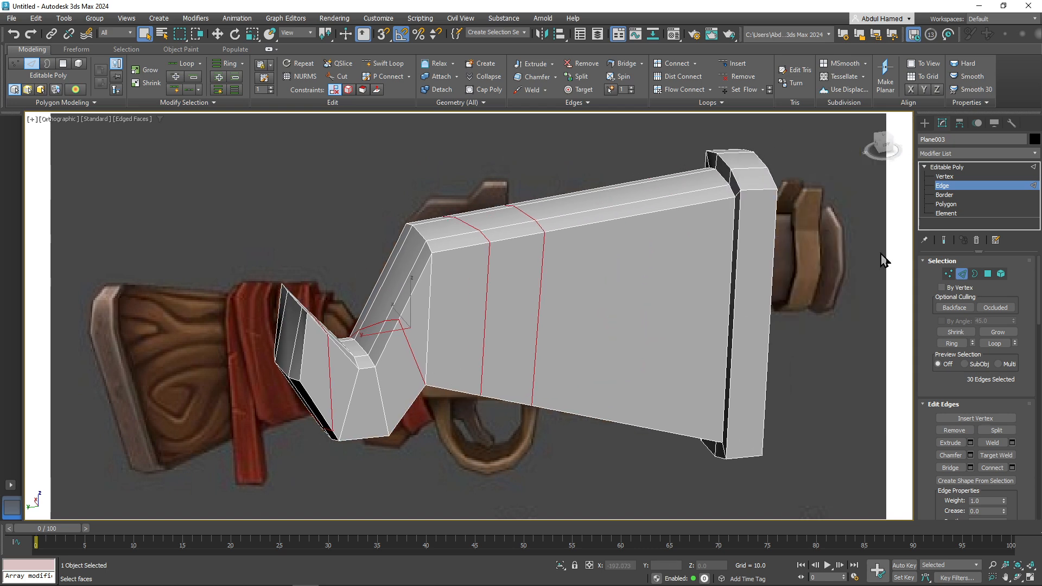
pyautogui.click(945, 204)
pyautogui.click(514, 315)
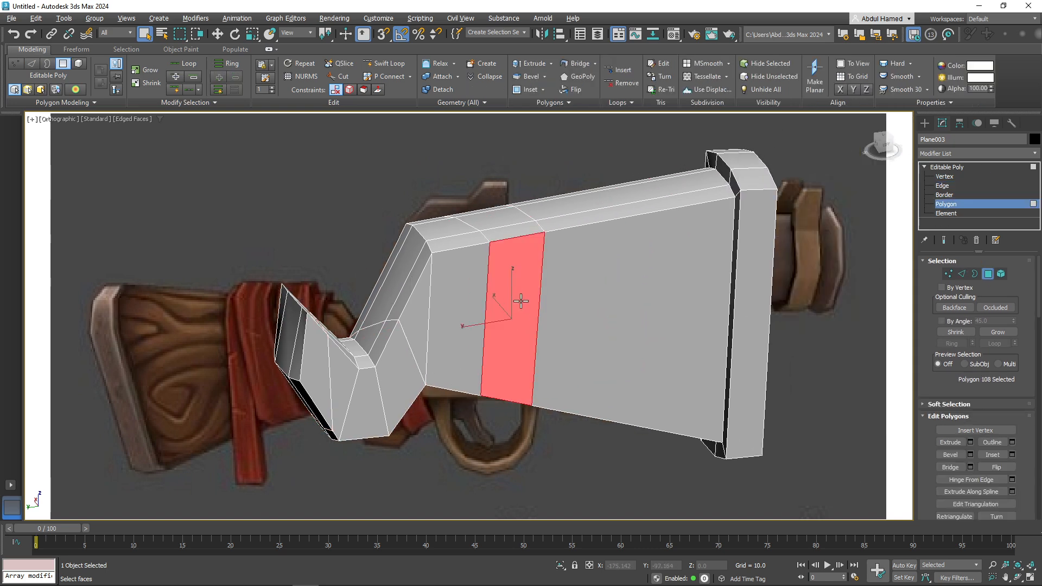
pyautogui.keyDown('alt'); pyautogui.moveTo(514, 314); pyautogui.dragTo(511, 296, button='middle'); pyautogui.keyUp('alt')
pyautogui.keyDown('ctrl'); pyautogui.click(506, 274); pyautogui.keyUp('ctrl')
pyautogui.keyDown('ctrl'); pyautogui.click(496, 259); pyautogui.keyUp('ctrl')
pyautogui.keyDown('ctrl'); pyautogui.click(465, 233); pyautogui.keyUp('ctrl')
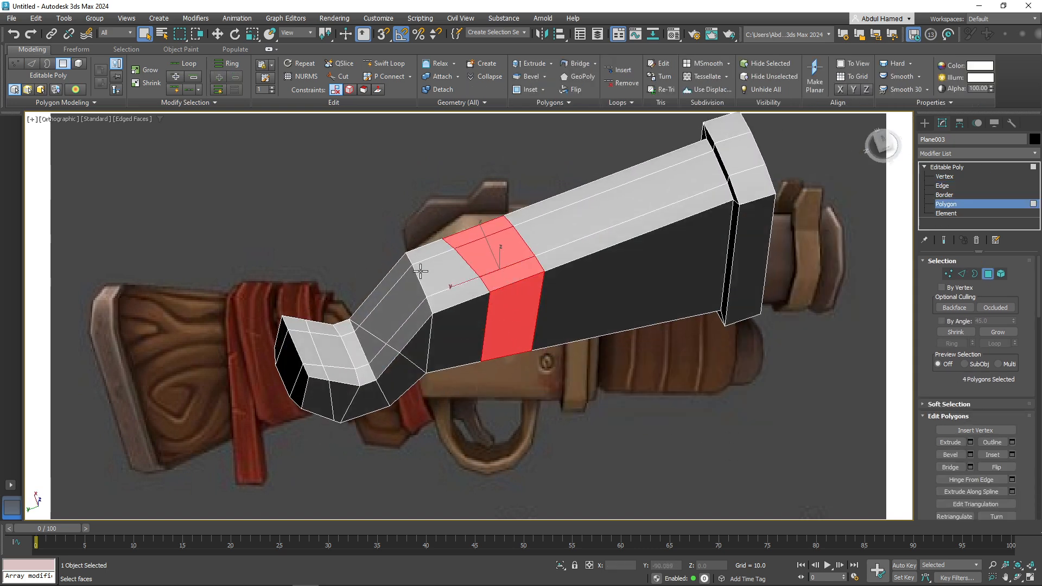
pyautogui.keyDown('alt'); pyautogui.moveTo(421, 272); pyautogui.dragTo(516, 300, button='middle'); pyautogui.keyUp('alt')
pyautogui.keyDown('ctrl'); pyautogui.click(516, 300); pyautogui.keyUp('ctrl')
pyautogui.keyDown('alt'); pyautogui.moveTo(629, 386); pyautogui.dragTo(548, 324, button='middle'); pyautogui.keyUp('alt')
pyautogui.keyDown('ctrl'); pyautogui.click(546, 328); pyautogui.keyUp('ctrl')
pyautogui.keyDown('ctrl'); pyautogui.click(564, 348); pyautogui.keyUp('ctrl')
pyautogui.keyDown('alt'); pyautogui.moveTo(605, 370); pyautogui.dragTo(469, 376, button='middle'); pyautogui.keyUp('alt')
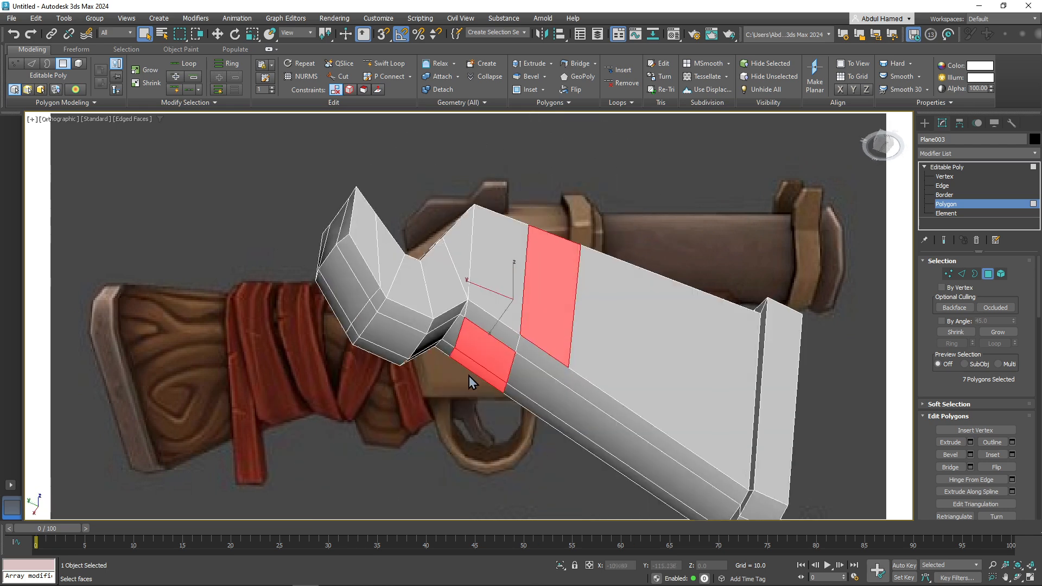
pyautogui.keyDown('ctrl'); pyautogui.click(495, 337); pyautogui.keyUp('ctrl')
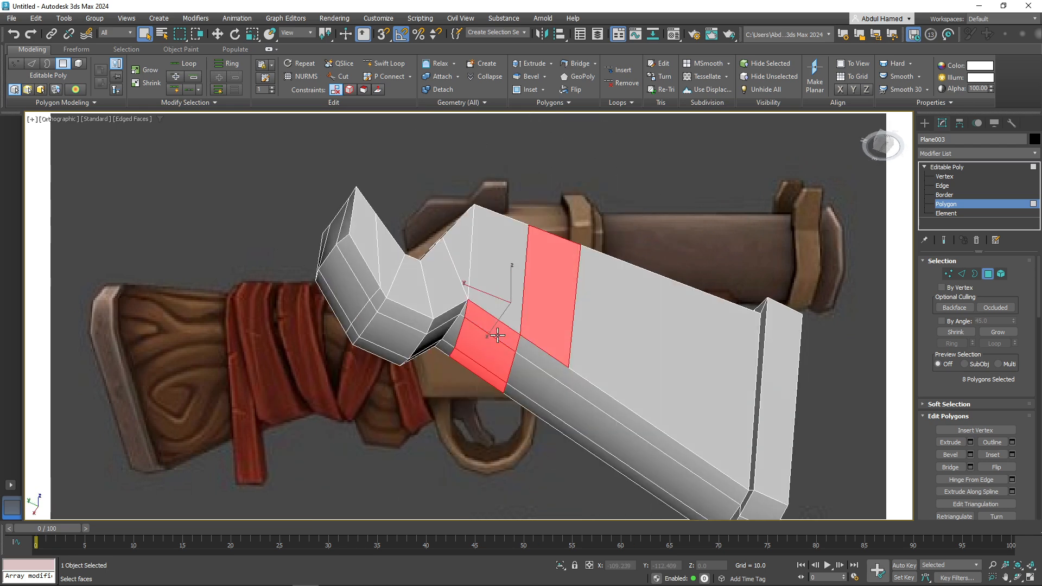
# - Add the neighbouring ring of polygons, up to the bend beside the V-shaped notch, to the selection
pyautogui.keyDown('ctrl'); pyautogui.click(504, 262); pyautogui.keyUp('ctrl')
pyautogui.keyDown('alt'); pyautogui.moveTo(504, 262); pyautogui.dragTo(545, 343, button='middle'); pyautogui.keyUp('alt')
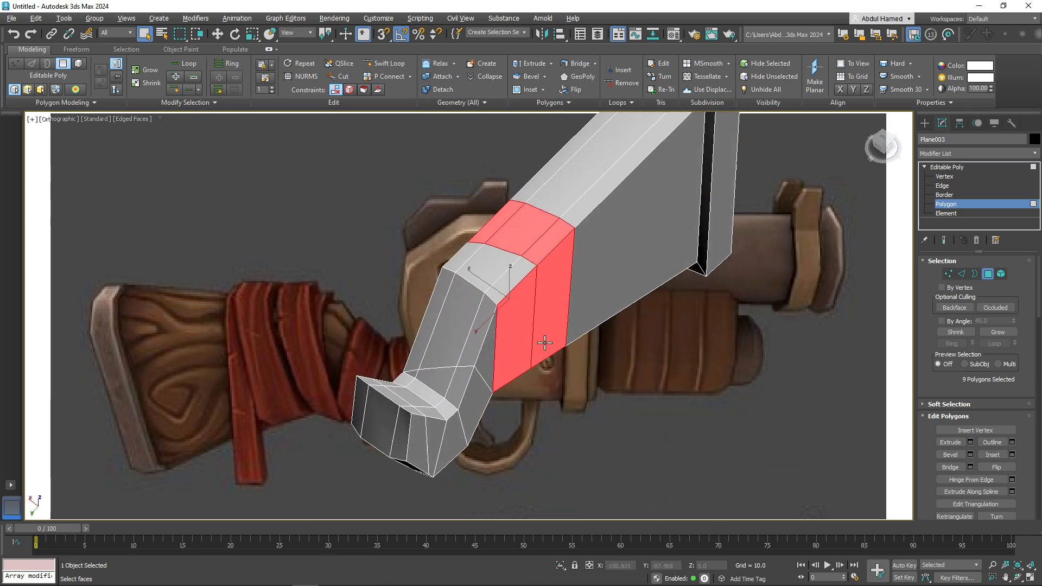
pyautogui.keyDown('ctrl'); pyautogui.click(498, 292); pyautogui.keyUp('ctrl')
pyautogui.keyDown('ctrl'); pyautogui.click(482, 282); pyautogui.keyUp('ctrl')
pyautogui.keyDown('ctrl'); pyautogui.click(459, 267); pyautogui.keyUp('ctrl')
pyautogui.keyDown('alt'); pyautogui.moveTo(440, 280); pyautogui.dragTo(576, 295, button='middle'); pyautogui.keyUp('alt')
pyautogui.keyDown('ctrl'); pyautogui.click(531, 274); pyautogui.keyUp('ctrl')
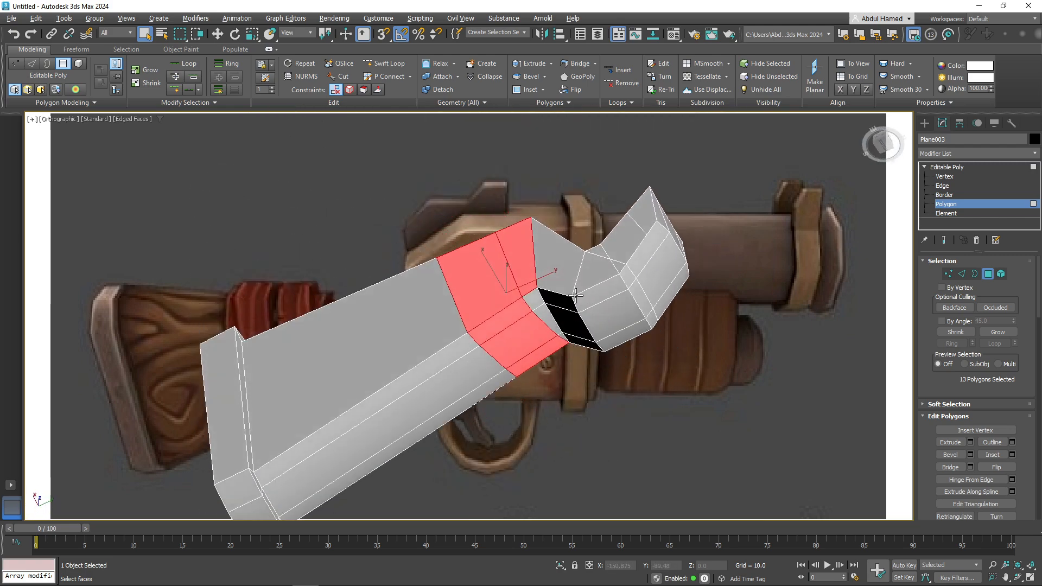
pyautogui.keyDown('ctrl'); pyautogui.click(539, 305); pyautogui.keyUp('ctrl')
pyautogui.keyDown('ctrl'); pyautogui.click(550, 326); pyautogui.keyUp('ctrl')
pyautogui.keyDown('alt'); pyautogui.moveTo(562, 337); pyautogui.dragTo(572, 280, button='middle'); pyautogui.keyUp('alt')
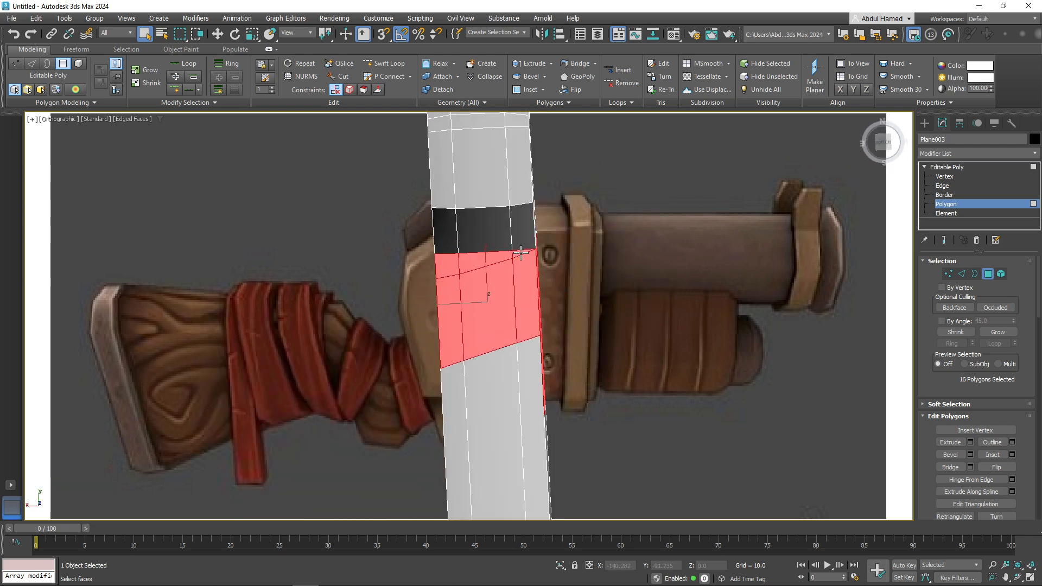
pyautogui.keyDown('alt'); pyautogui.moveTo(521, 253); pyautogui.dragTo(551, 272, button='middle'); pyautogui.keyUp('alt')
pyautogui.keyDown('alt'); pyautogui.moveTo(372, 280); pyautogui.dragTo(358, 353, button='middle'); pyautogui.keyUp('alt')
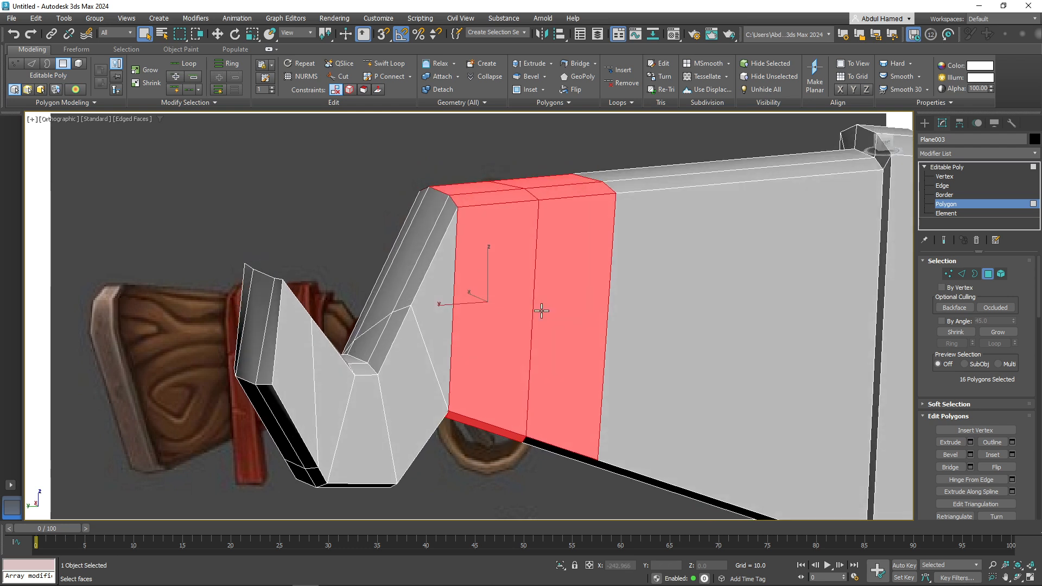
# - Delete the long butt-end polygons beyond the outer edge loop, keeping the two bands and the notched part
pyautogui.click(942, 185)
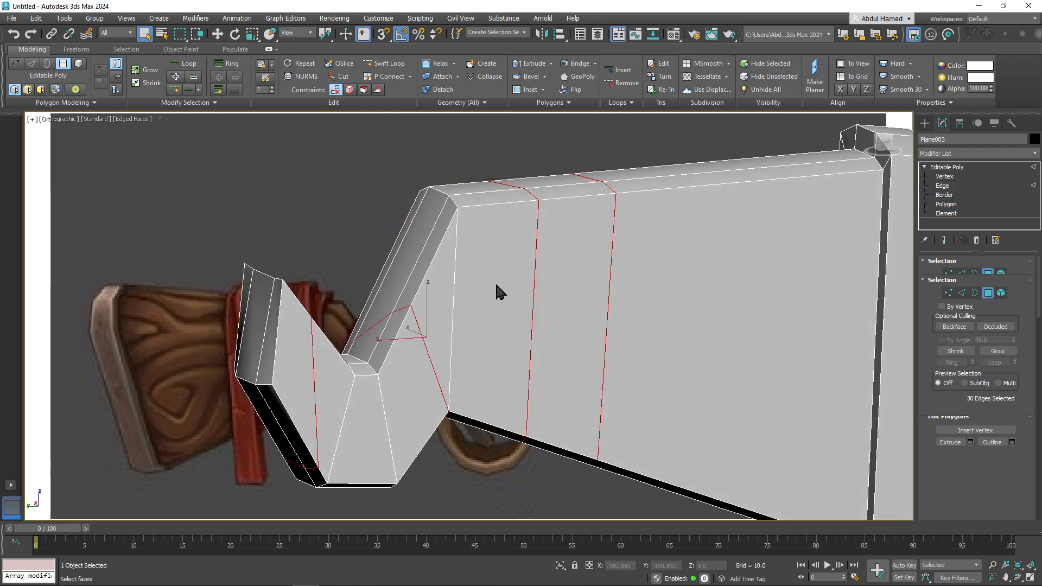
pyautogui.keyDown('alt'); pyautogui.moveTo(533, 279); pyautogui.dragTo(446, 262, button='middle'); pyautogui.keyUp('alt')
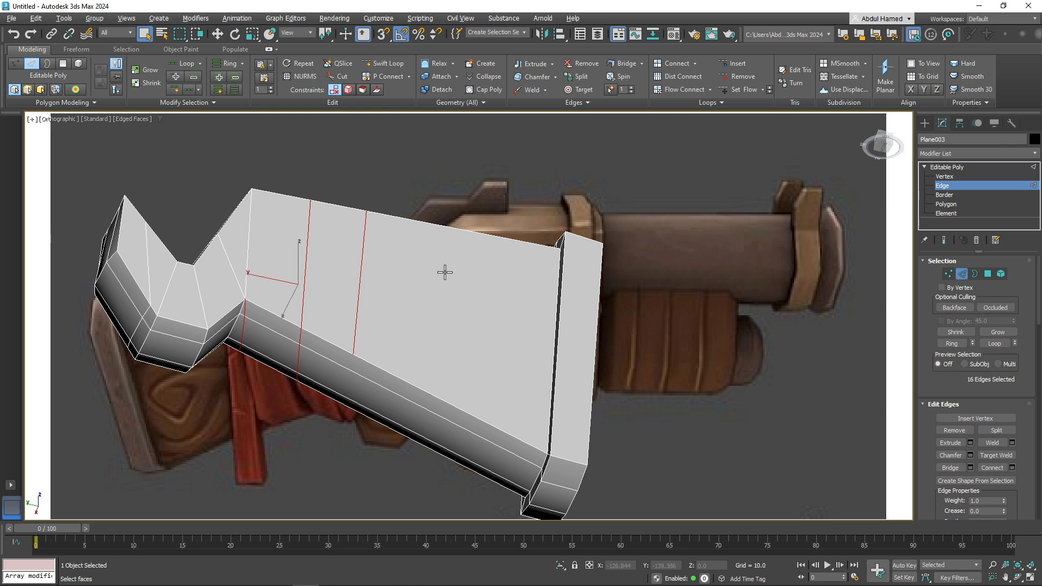
pyautogui.scroll(-2, 445, 272)
pyautogui.click(660, 296)
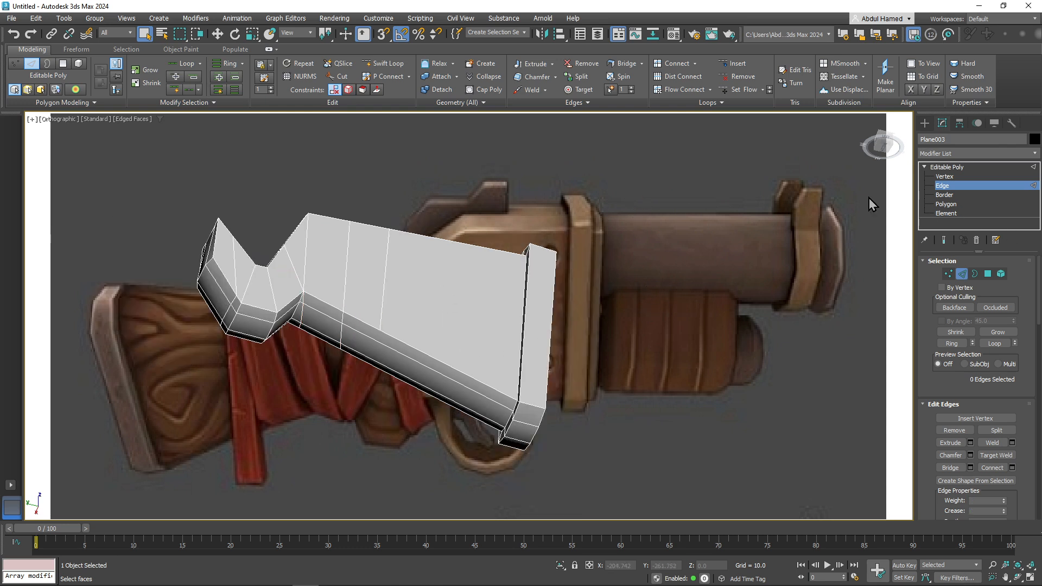
pyautogui.click(975, 207)
pyautogui.moveTo(657, 187); pyautogui.dragTo(436, 416)
pyautogui.moveTo(429, 467); pyautogui.dragTo(438, 463)
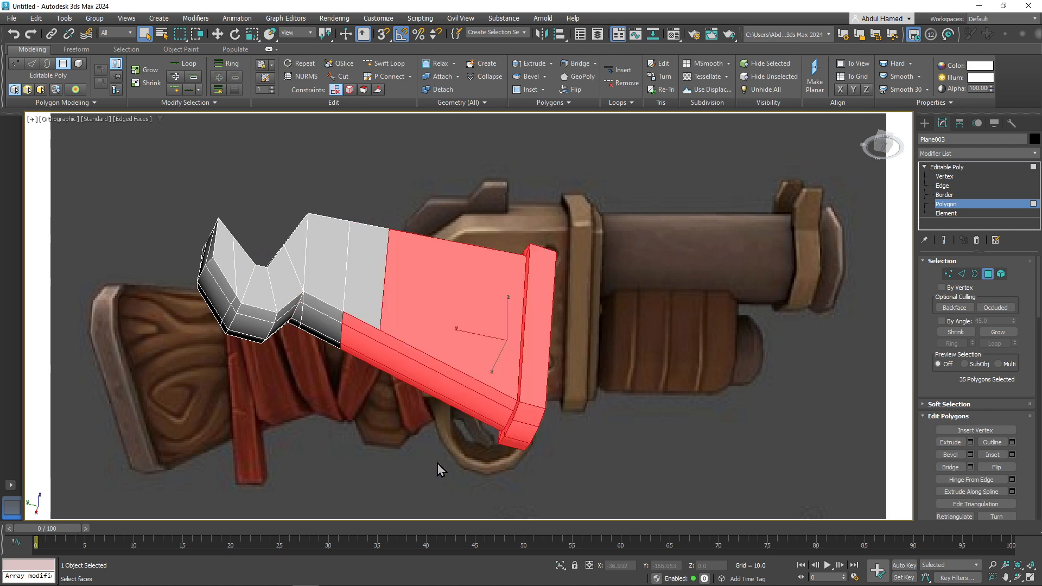
pyautogui.press('Delete')
# - Select the polygons forming a diagonal strip around the V-shaped notch, including its underside and inner prong faces, and delete them
pyautogui.keyDown('alt'); pyautogui.moveTo(383, 372); pyautogui.dragTo(524, 333, button='middle'); pyautogui.keyUp('alt')
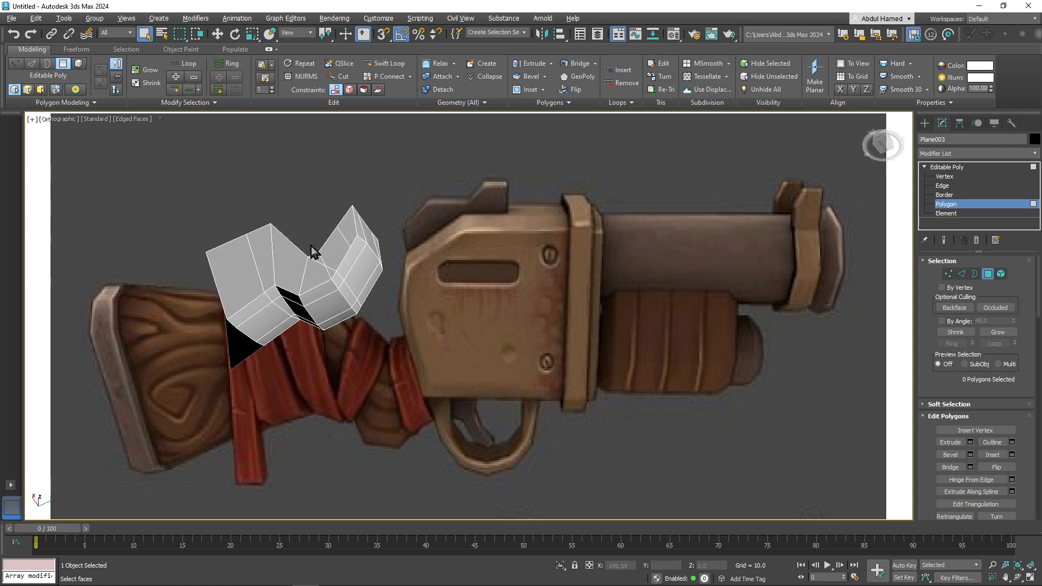
pyautogui.keyDown('alt'); pyautogui.moveTo(312, 251); pyautogui.dragTo(145, 314, button='middle'); pyautogui.keyUp('alt')
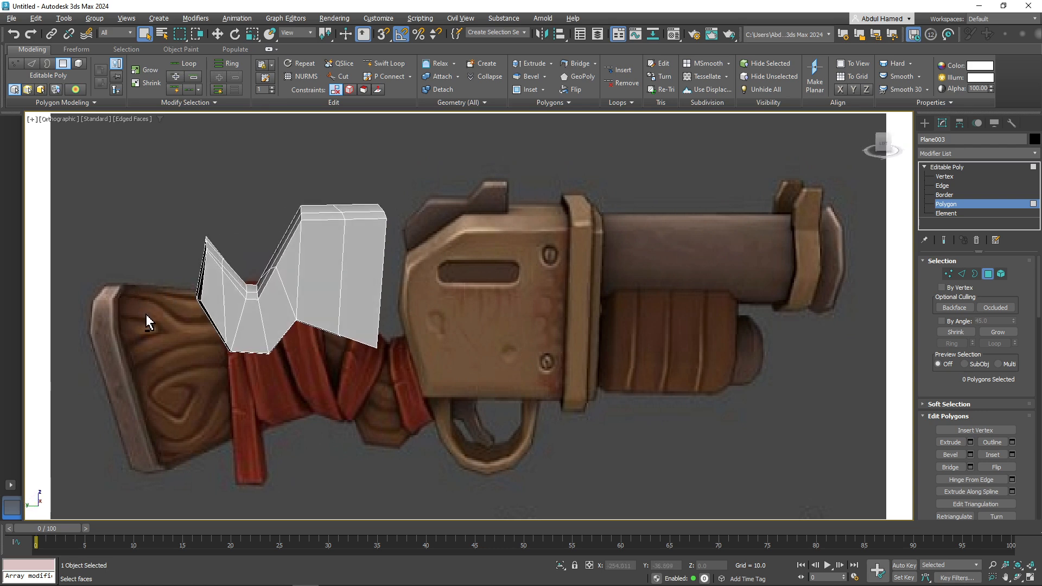
pyautogui.moveTo(286, 288); pyautogui.dragTo(358, 286, button='middle')
pyautogui.keyDown('ctrl'); pyautogui.click(306, 295); pyautogui.keyUp('ctrl')
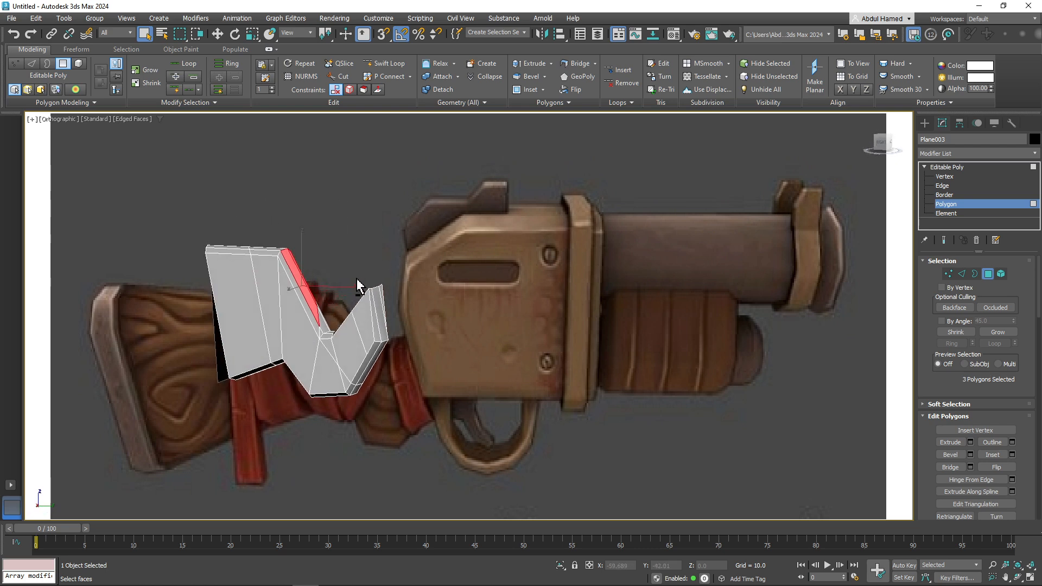
pyautogui.keyDown('ctrl'); pyautogui.click(298, 316); pyautogui.keyUp('ctrl')
pyautogui.keyDown('ctrl'); pyautogui.click(300, 330); pyautogui.keyUp('ctrl')
pyautogui.keyDown('alt'); pyautogui.moveTo(299, 330); pyautogui.dragTo(346, 327, button='middle'); pyautogui.keyUp('alt')
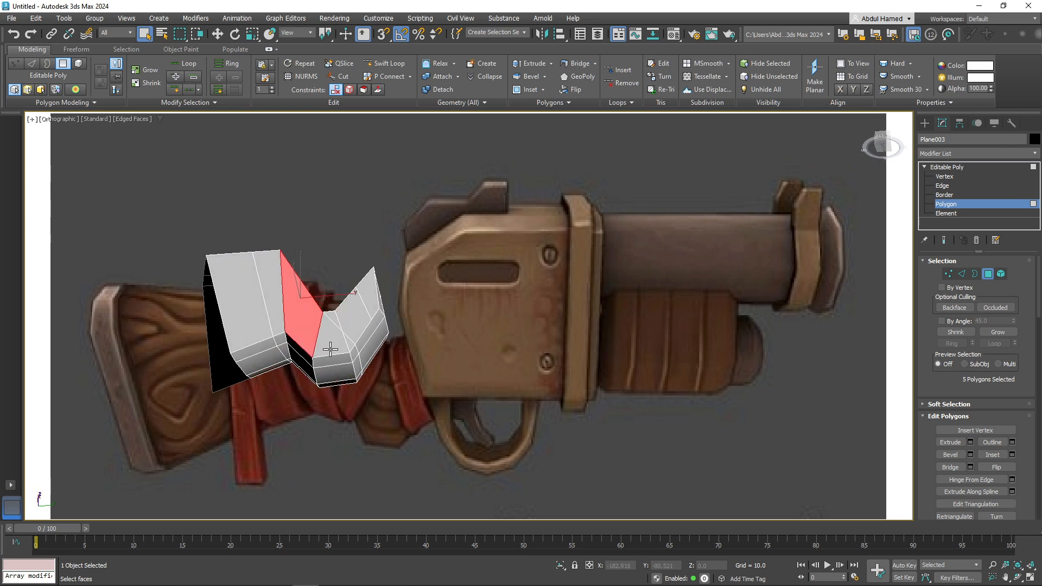
pyautogui.keyDown('ctrl'); pyautogui.click(330, 349); pyautogui.keyUp('ctrl')
pyautogui.keyDown('ctrl'); pyautogui.click(330, 372); pyautogui.keyUp('ctrl')
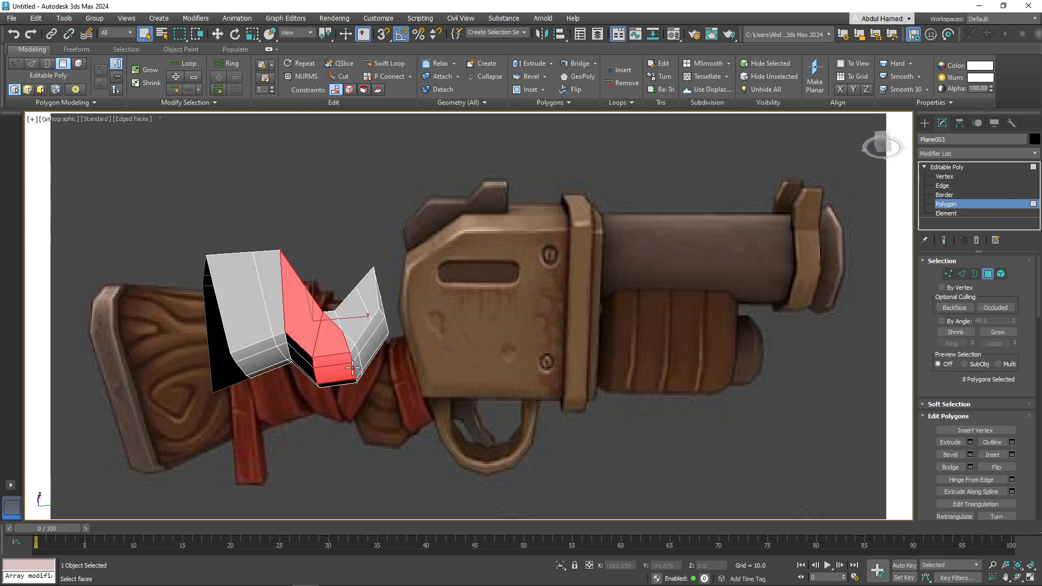
pyautogui.keyDown('alt'); pyautogui.moveTo(353, 368); pyautogui.dragTo(337, 334, button='middle'); pyautogui.keyUp('alt')
pyautogui.keyDown('ctrl'); pyautogui.click(301, 337); pyautogui.keyUp('ctrl')
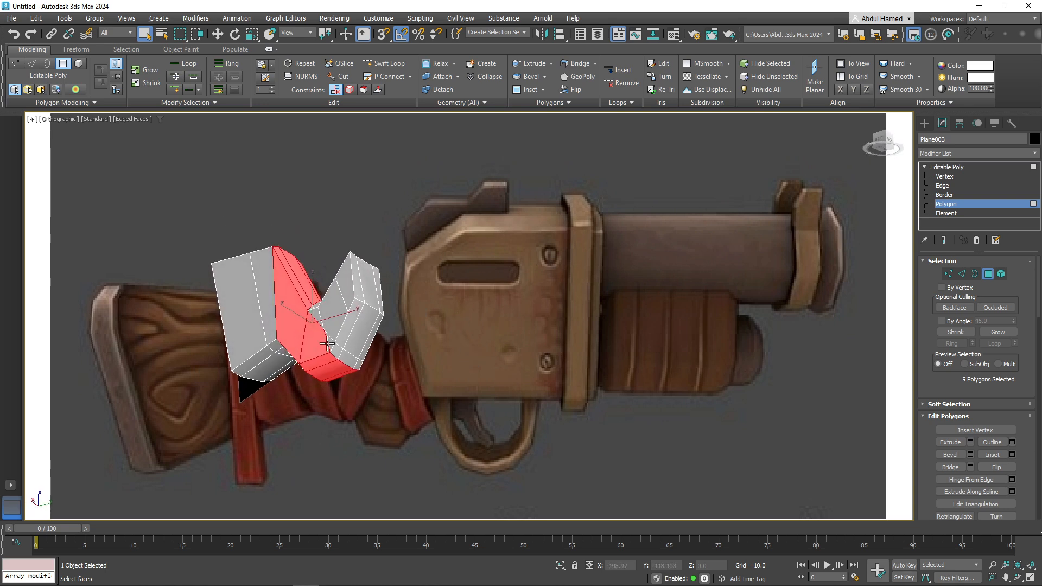
pyautogui.keyDown('alt'); pyautogui.moveTo(377, 368); pyautogui.dragTo(208, 259, button='middle'); pyautogui.keyUp('alt')
pyautogui.keyDown('ctrl'); pyautogui.click(292, 339); pyautogui.keyUp('ctrl')
pyautogui.keyDown('ctrl'); pyautogui.click(298, 308); pyautogui.keyUp('ctrl')
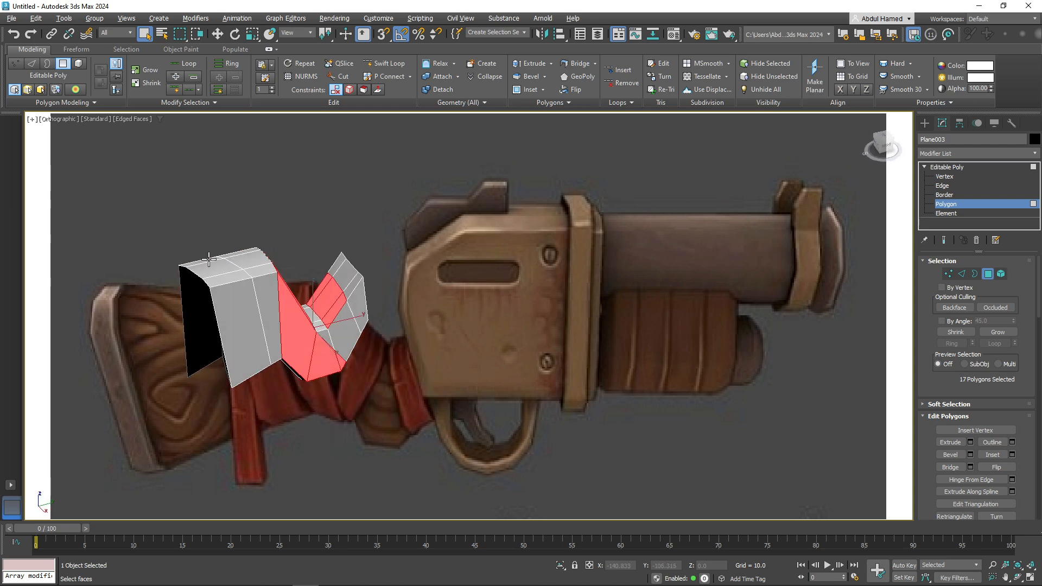
pyautogui.hotkey('ctrl', 'd')
# - Target weld the vertex at the open edge of the sloped section onto the neighbouring corner vertex at the bend
pyautogui.moveTo(292, 309)
pyautogui.keyDown('alt'); pyautogui.mouseDown(button='middle')
pyautogui.moveTo(274, 232)
pyautogui.moveTo(326, 278)
pyautogui.moveTo(293, 313)
pyautogui.mouseUp(button='middle'); pyautogui.keyUp('alt')
pyautogui.scroll(3, 293, 314)
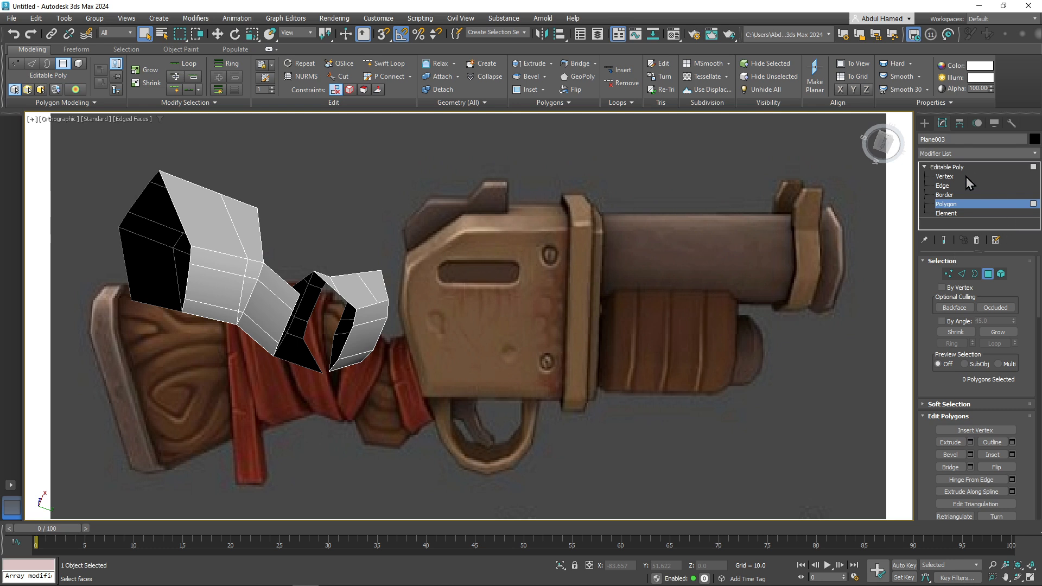
pyautogui.click(966, 177)
pyautogui.click(302, 297)
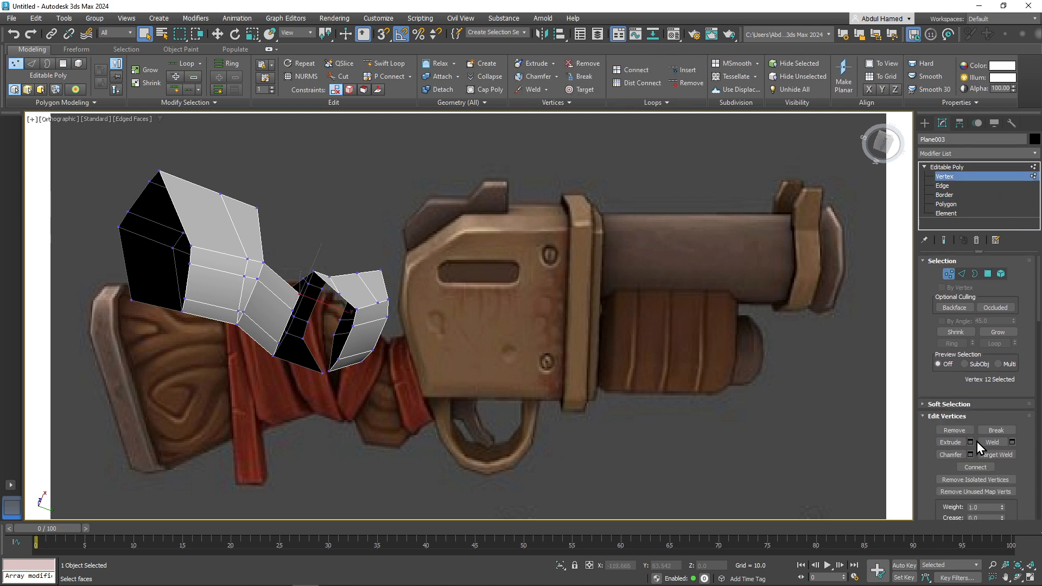
pyautogui.hotkey('ctrl', 'w')
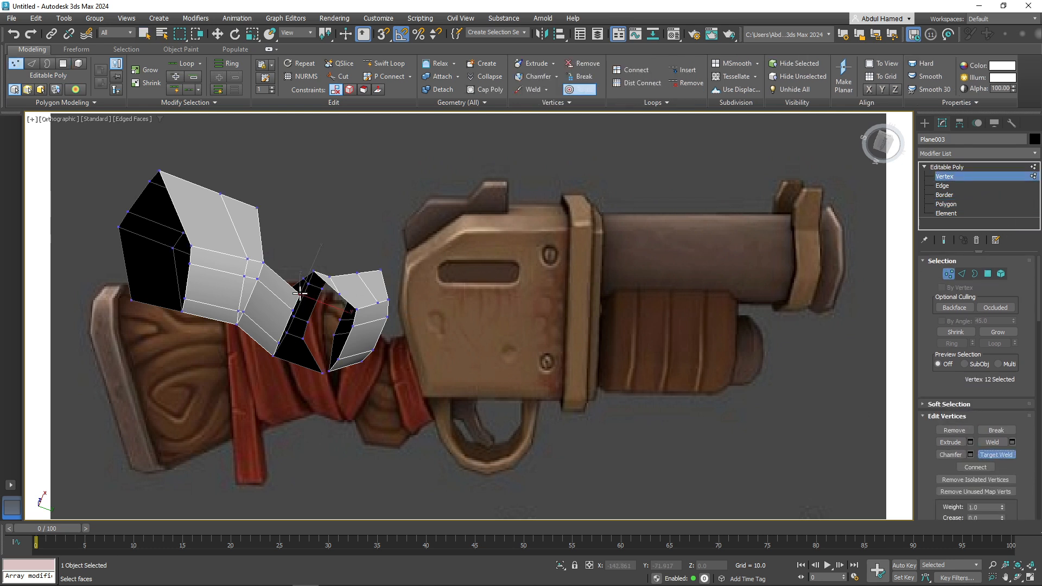
pyautogui.click(265, 266)
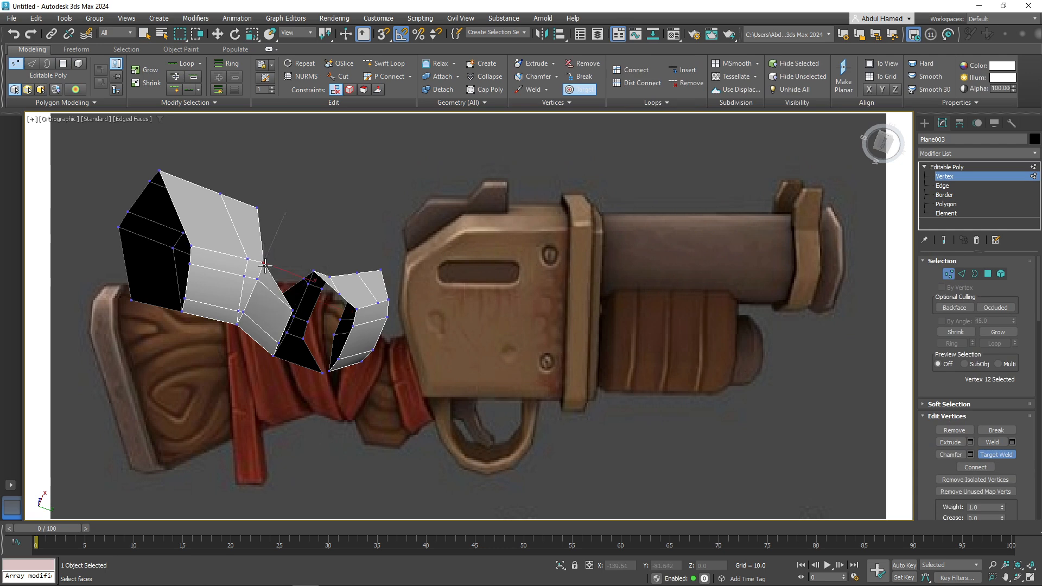
# - Move the vertex at the open edge of the sloped section along Y to -83.255
pyautogui.rightClick(293, 317)
pyautogui.press('w')
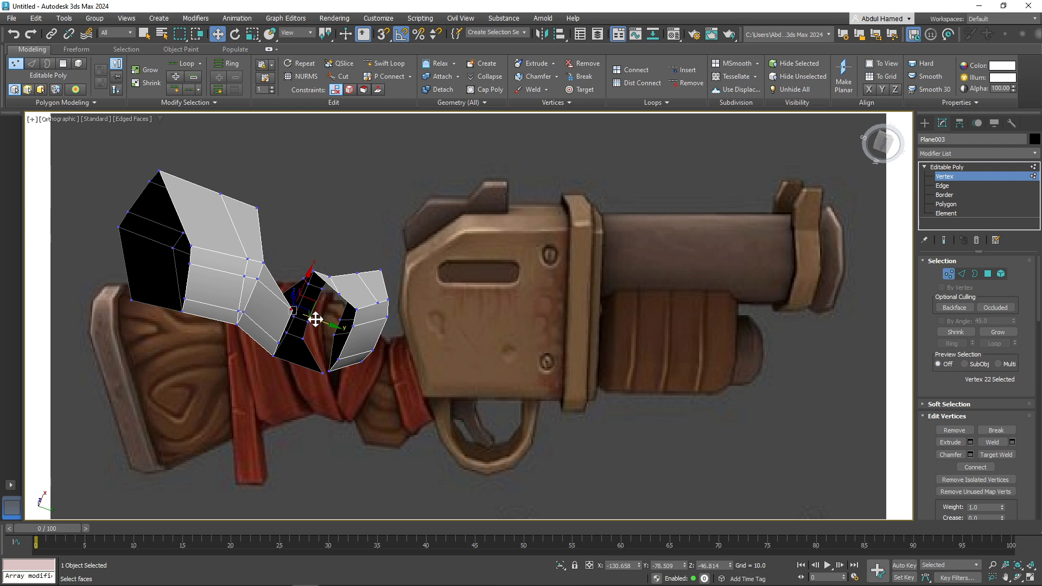
pyautogui.moveTo(315, 320); pyautogui.dragTo(305, 313)
# - Delete the three end polygons of the prong and the adjoining narrow polygon on its underside
pyautogui.keyDown('alt'); pyautogui.moveTo(295, 307); pyautogui.dragTo(144, 417, button='middle'); pyautogui.keyUp('alt')
pyautogui.click(946, 205)
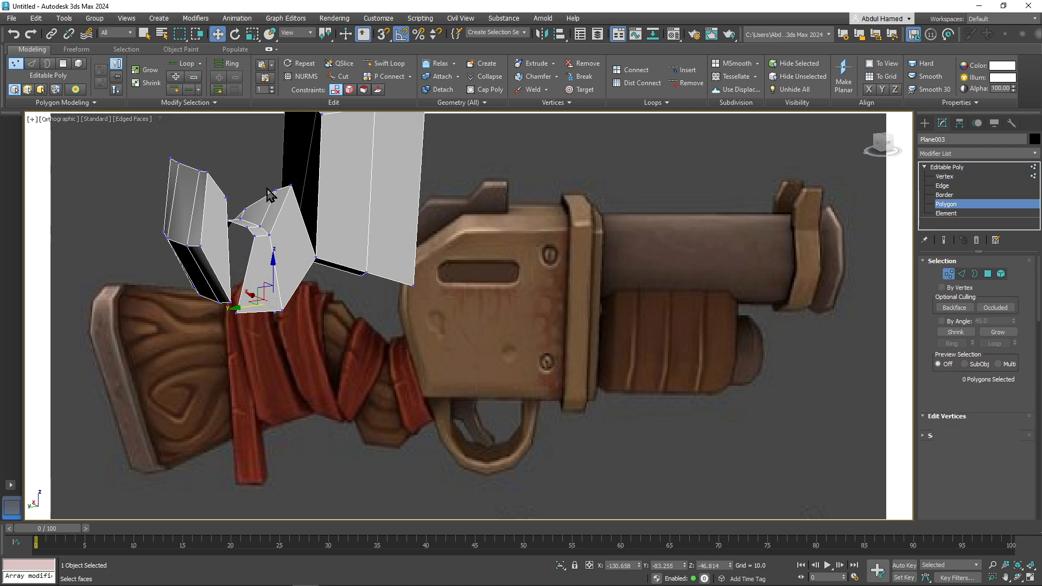
pyautogui.click(182, 200)
pyautogui.keyDown('ctrl'); pyautogui.click(172, 178); pyautogui.keyUp('ctrl')
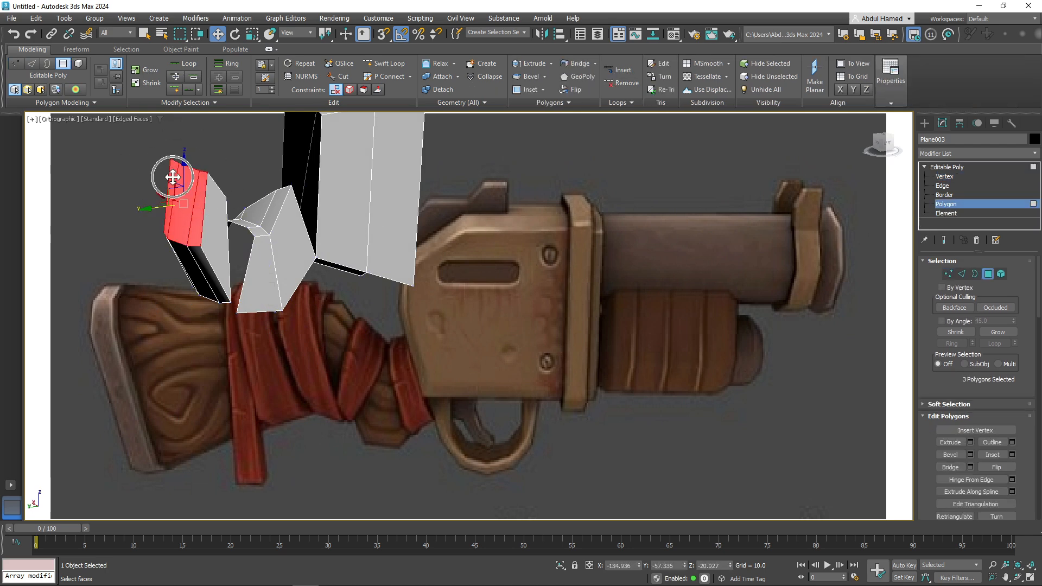
pyautogui.hotkey('ctrl', 'd')
pyautogui.keyDown('alt'); pyautogui.moveTo(237, 202); pyautogui.dragTo(272, 221, button='middle'); pyautogui.keyUp('alt')
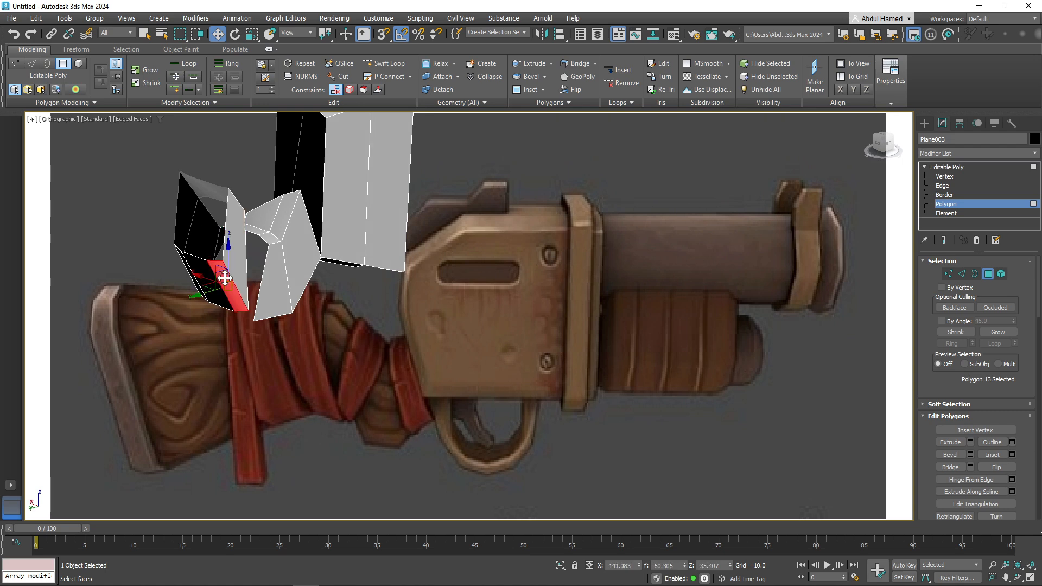
pyautogui.hotkey('ctrl', 'd')
pyautogui.keyDown('alt'); pyautogui.moveTo(225, 278); pyautogui.dragTo(337, 270, button='middle'); pyautogui.keyUp('alt')
pyautogui.scroll(2, 470, 235)
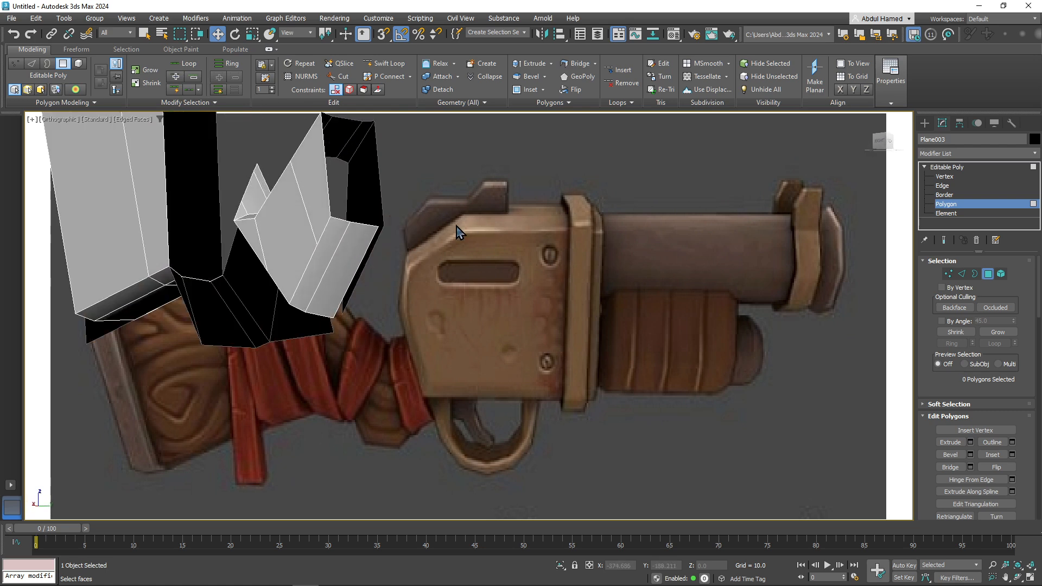
# - Set the vertex constraint to Edge and slide the corner vertex at the sloped section's bend along its edge to Y -58.555, Z -31.845
pyautogui.moveTo(458, 225)
pyautogui.keyDown('alt'); pyautogui.mouseDown(button='middle')
pyautogui.moveTo(488, 230)
pyautogui.moveTo(483, 252)
pyautogui.moveTo(448, 233)
pyautogui.mouseUp(button='middle'); pyautogui.keyUp('alt')
pyautogui.click(943, 186)
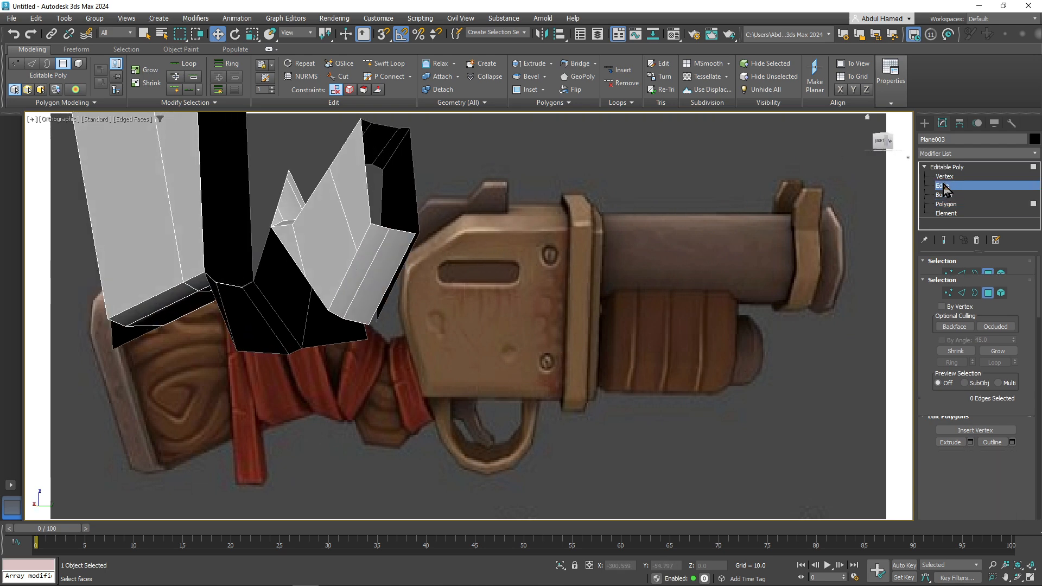
pyautogui.click(944, 176)
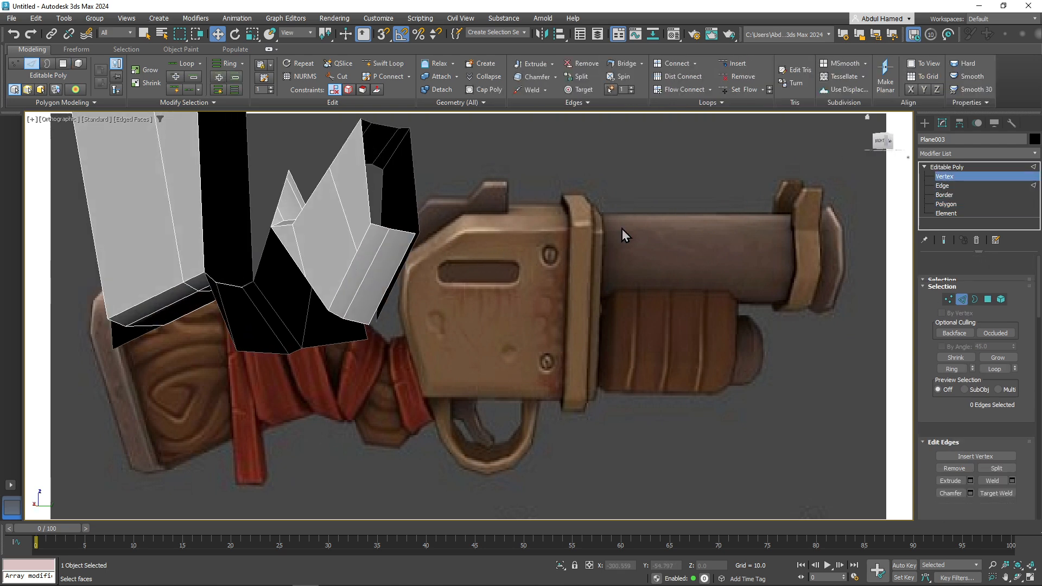
pyautogui.keyDown('ctrl'); pyautogui.click(390, 228); pyautogui.keyUp('ctrl')
pyautogui.keyDown('alt'); pyautogui.moveTo(426, 224); pyautogui.dragTo(470, 236, button='middle'); pyautogui.keyUp('alt')
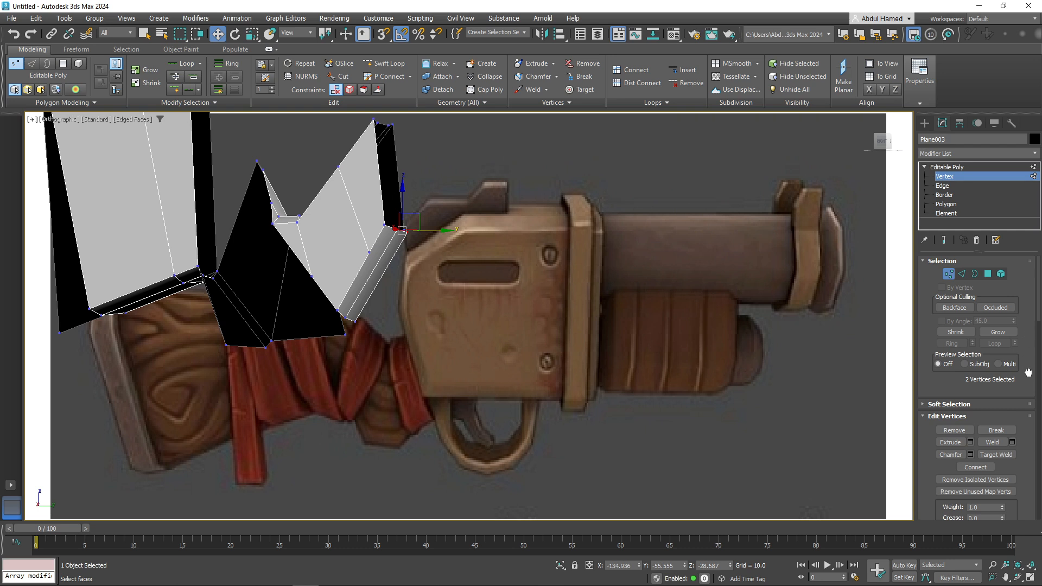
pyautogui.moveTo(1024, 358); pyautogui.dragTo(1024, 253)
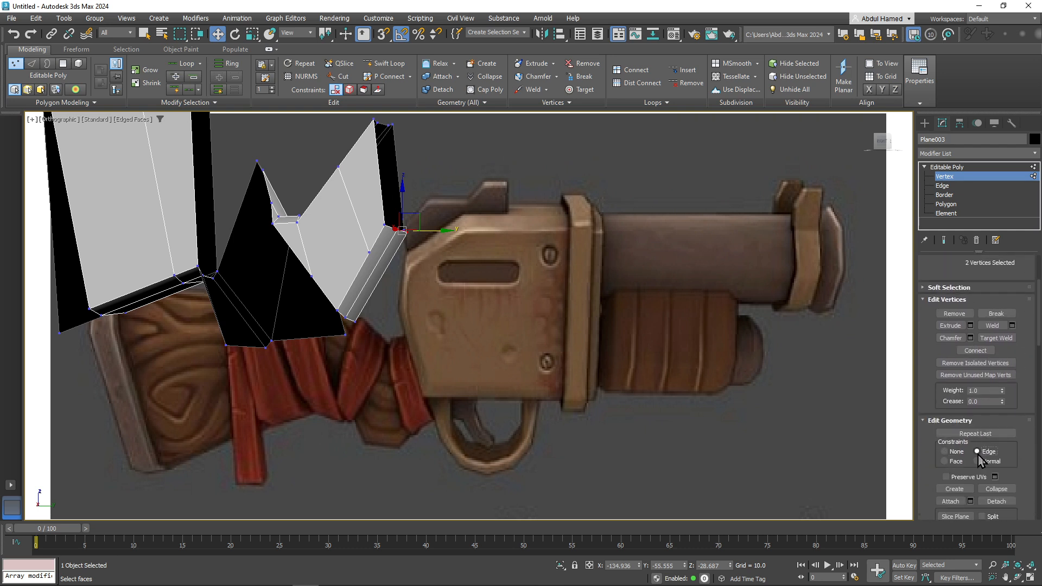
pyautogui.moveTo(419, 215); pyautogui.dragTo(407, 256)
pyautogui.click(351, 295)
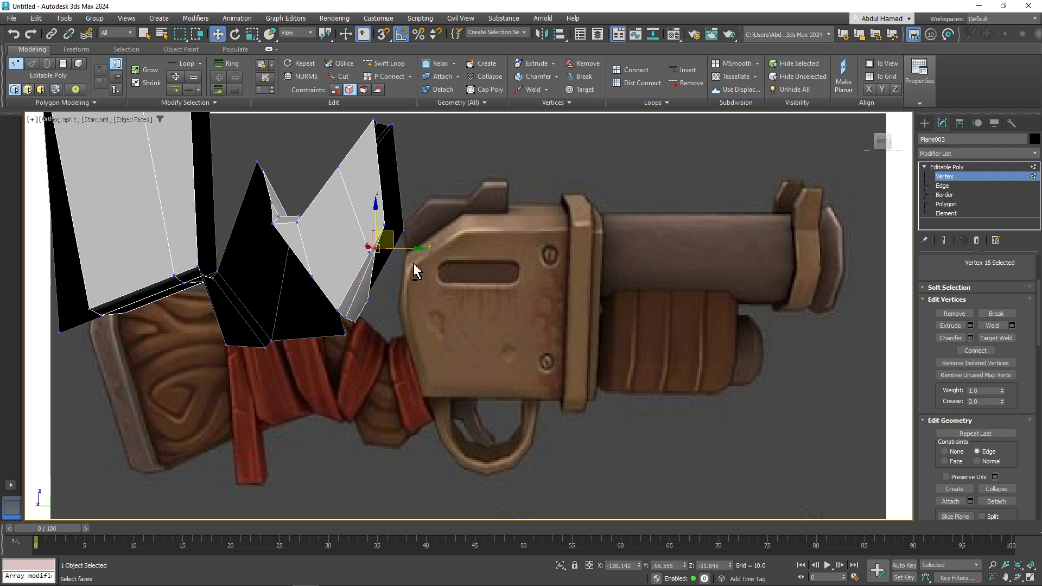
# - Slide the bottom tip vertex of the narrow side panel up along its edge to Y -61.699, Z -36.627
pyautogui.keyDown('alt'); pyautogui.moveTo(412, 264); pyautogui.dragTo(398, 305, button='middle'); pyautogui.keyUp('alt')
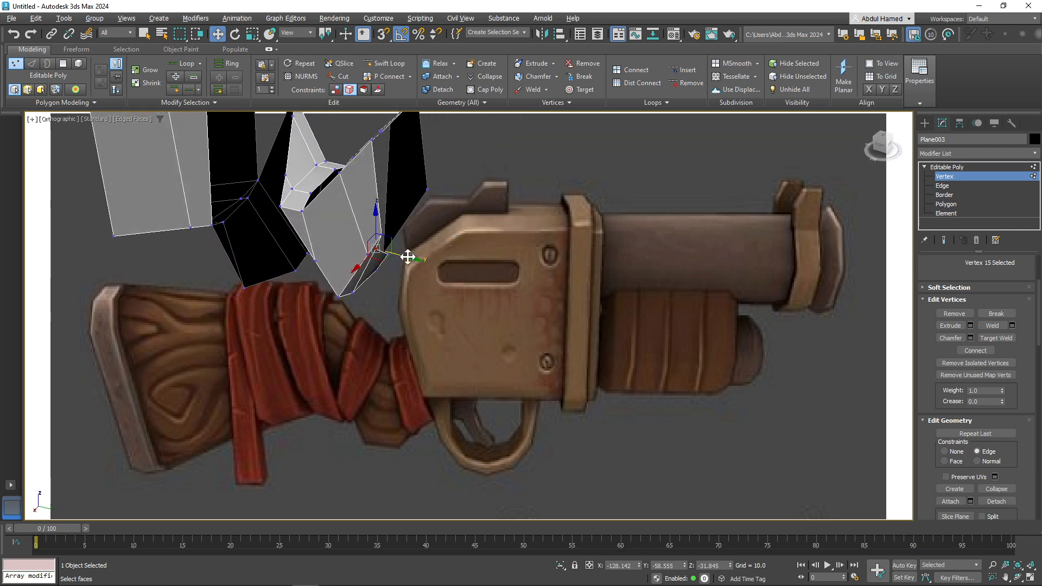
pyautogui.keyDown('alt'); pyautogui.moveTo(407, 257); pyautogui.dragTo(434, 236, button='middle'); pyautogui.keyUp('alt')
pyautogui.keyDown('alt'); pyautogui.moveTo(340, 224); pyautogui.dragTo(260, 204, button='middle'); pyautogui.keyUp('alt')
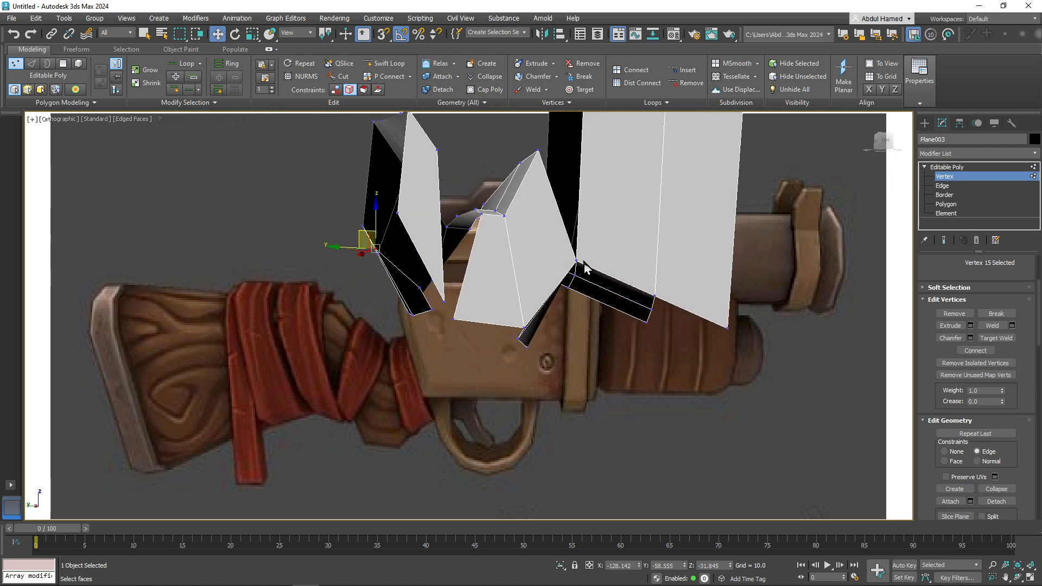
pyautogui.click(441, 302)
pyautogui.keyDown('alt'); pyautogui.moveTo(434, 297); pyautogui.dragTo(425, 288, button='middle'); pyautogui.keyUp('alt')
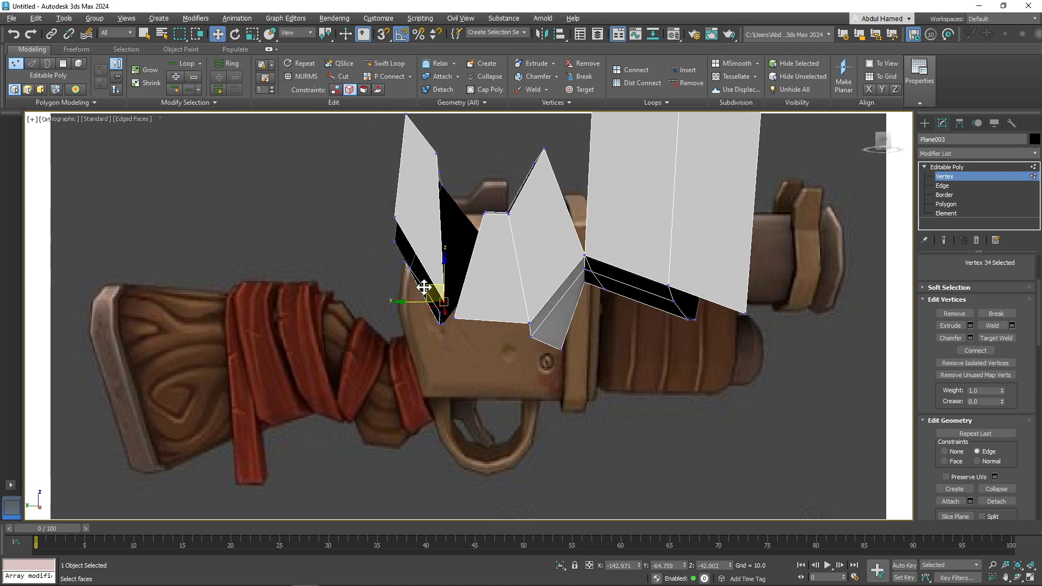
pyautogui.moveTo(409, 247)
pyautogui.mouseDown()
pyautogui.moveTo(402, 256)
pyautogui.moveTo(414, 238)
pyautogui.mouseUp()
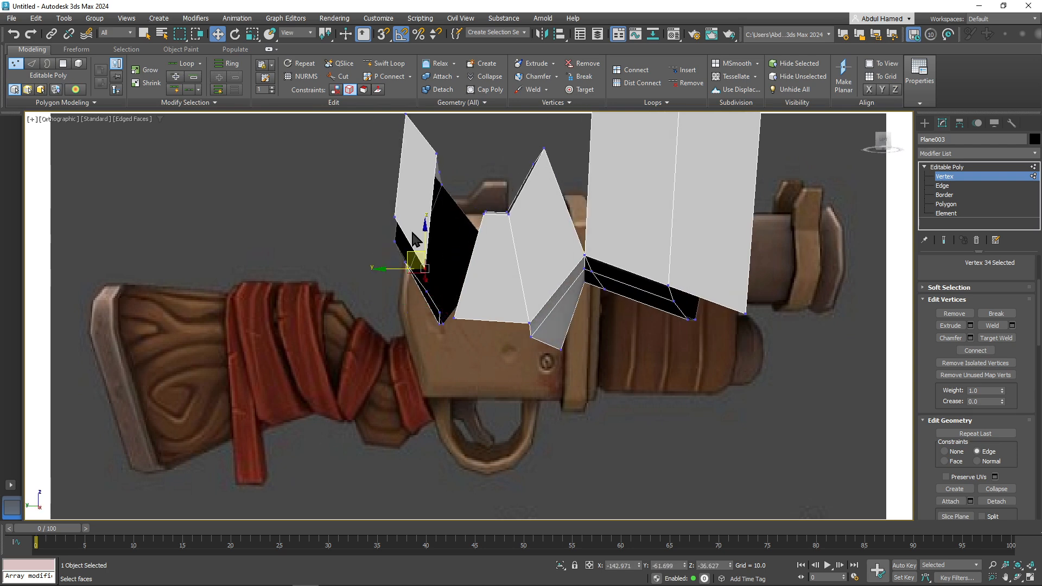
pyautogui.keyDown('alt'); pyautogui.moveTo(448, 324); pyautogui.dragTo(654, 311, button='middle'); pyautogui.keyUp('alt')
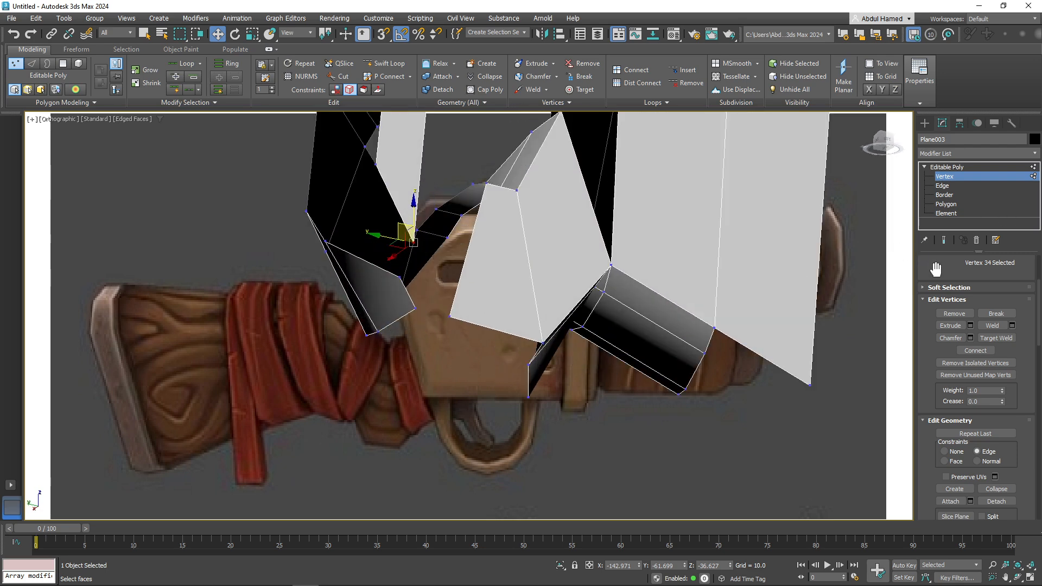
# - Bridge the open edge of the narrow end section to the facing open edge of the notched section
pyautogui.click(944, 185)
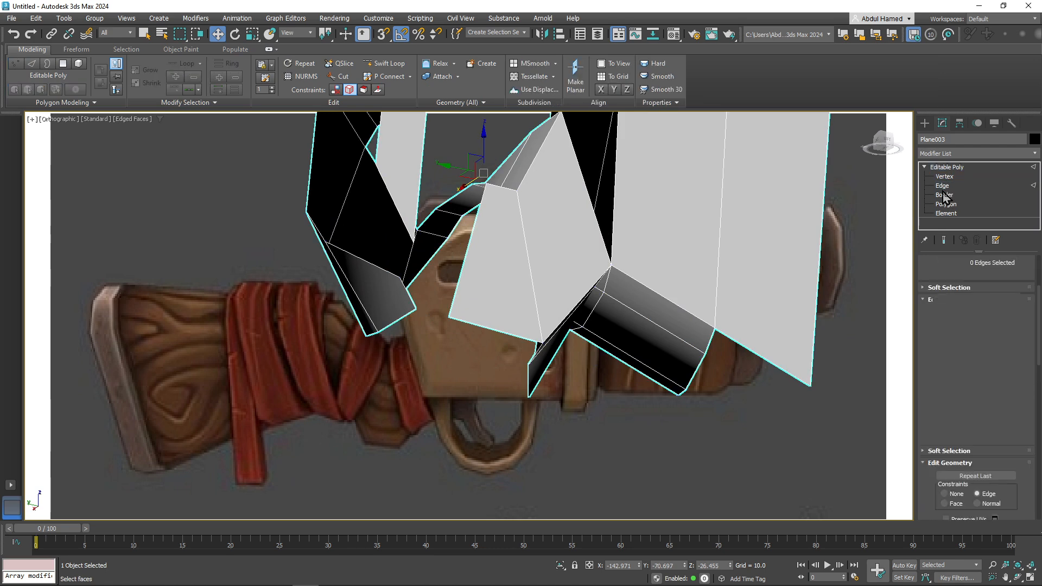
pyautogui.click(408, 293)
pyautogui.keyDown('ctrl'); pyautogui.click(465, 255); pyautogui.keyUp('ctrl')
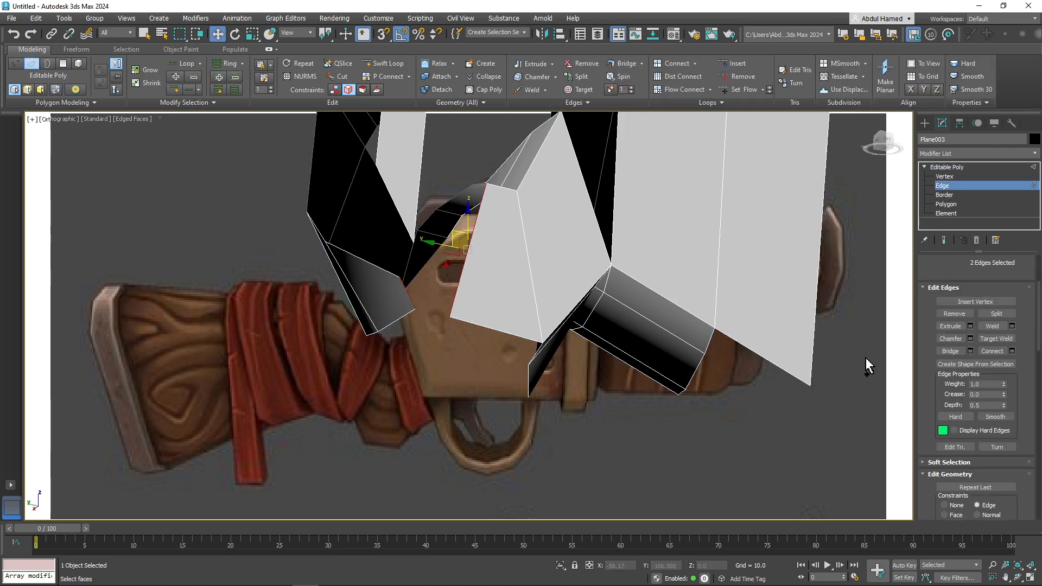
pyautogui.keyDown('alt'); pyautogui.moveTo(434, 304); pyautogui.dragTo(399, 332, button='middle'); pyautogui.keyUp('alt')
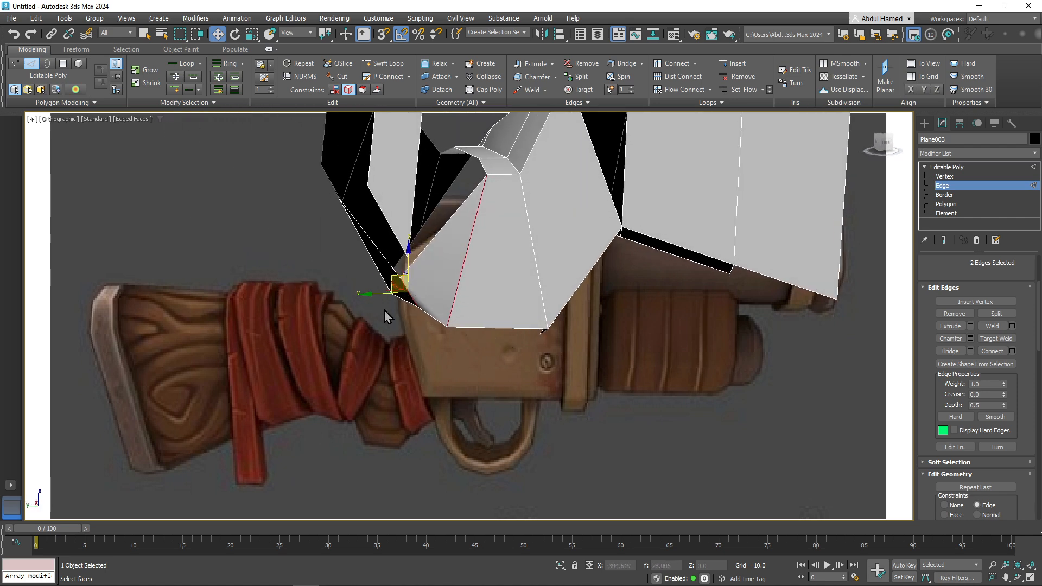
pyautogui.keyDown('alt'); pyautogui.moveTo(505, 250); pyautogui.dragTo(614, 242, button='middle'); pyautogui.keyUp('alt')
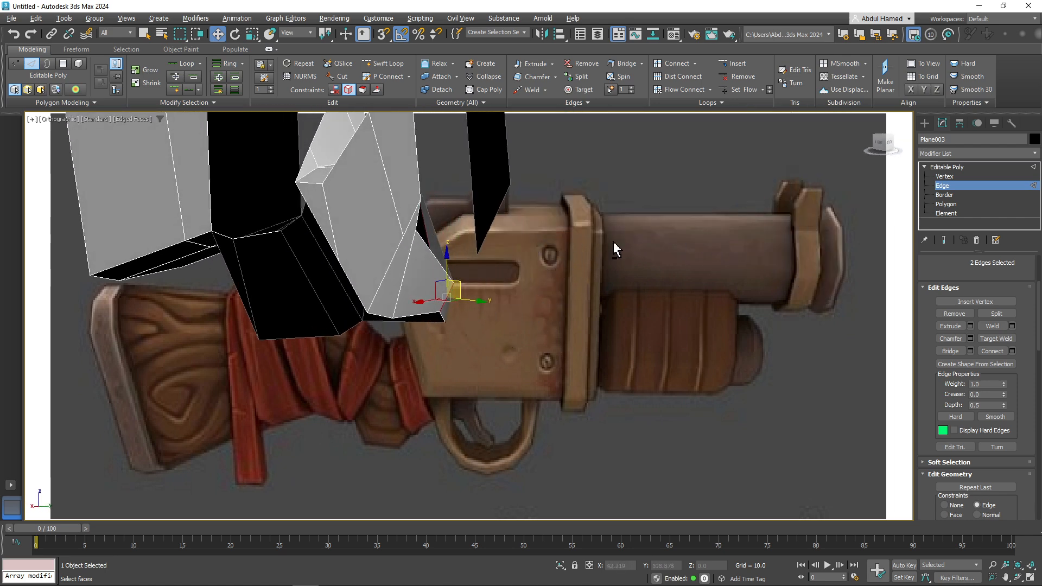
pyautogui.keyDown('alt'); pyautogui.moveTo(275, 215); pyautogui.dragTo(502, 388, button='middle'); pyautogui.keyUp('alt')
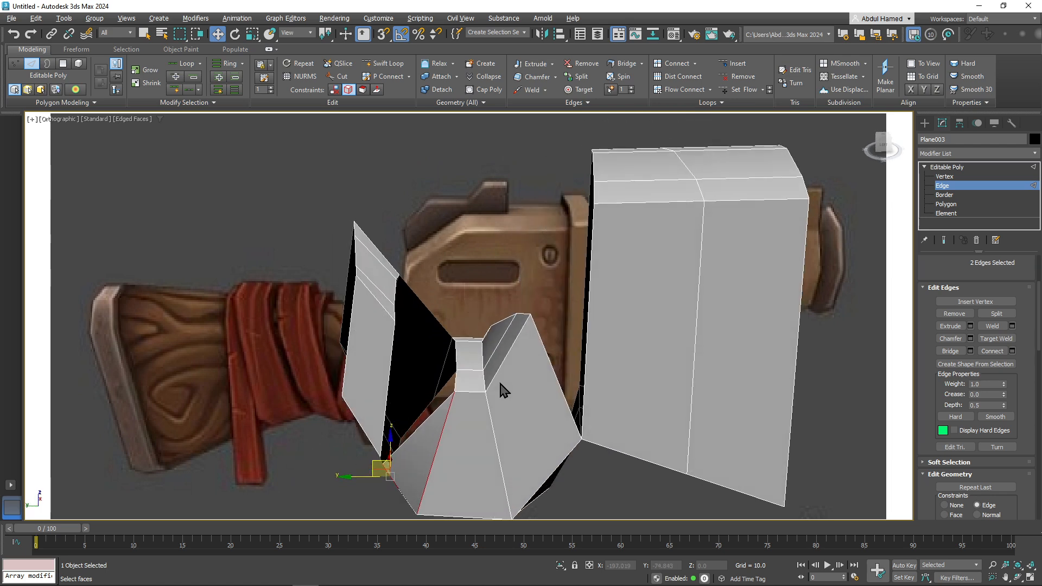
# - Remove the three edges running along the side of the narrow strip at the base of the notch
pyautogui.click(947, 186)
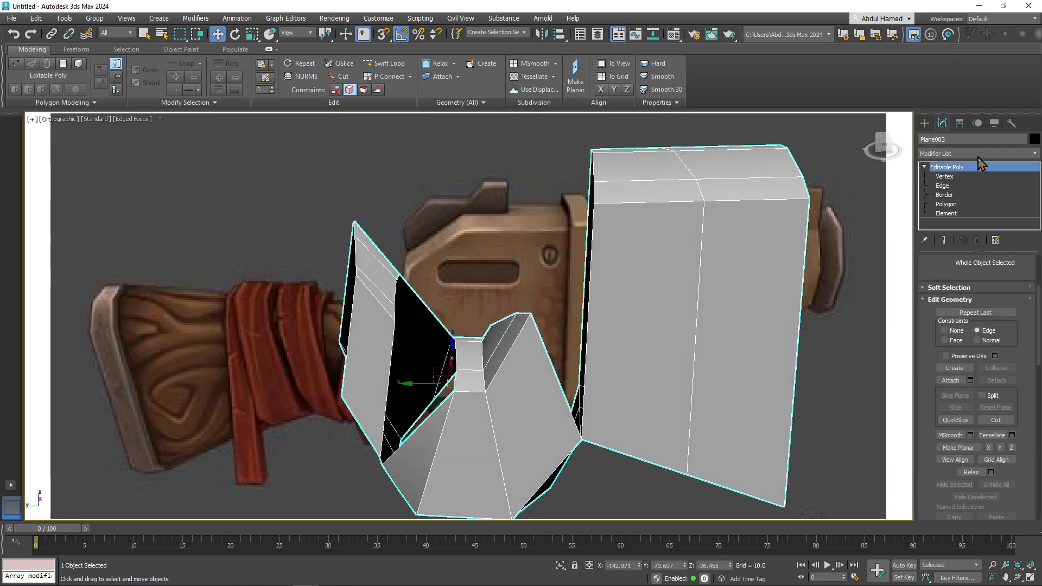
pyautogui.click(943, 186)
pyautogui.click(483, 362)
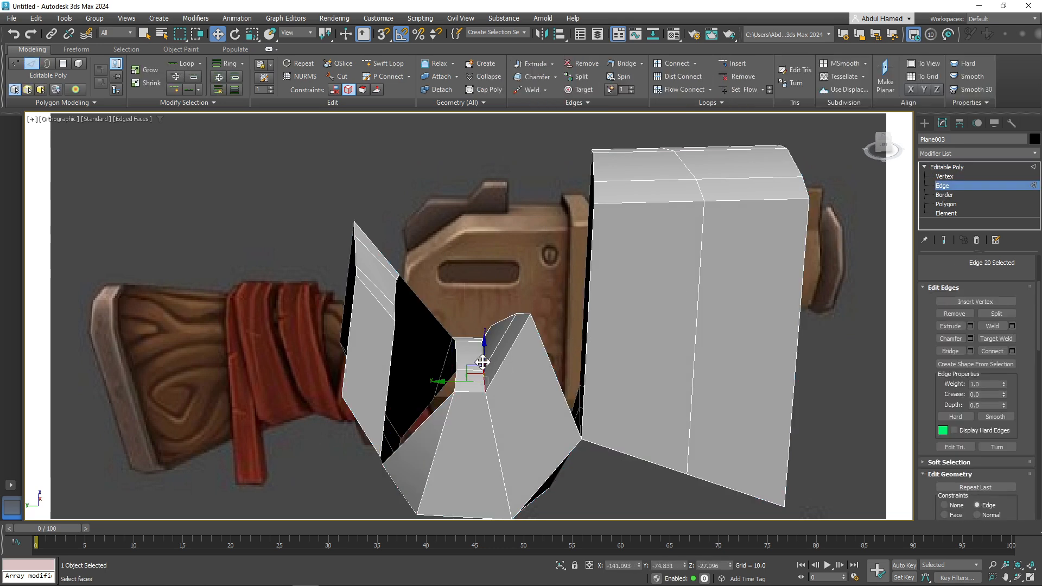
pyautogui.keyDown('ctrl'); pyautogui.click(492, 338); pyautogui.keyUp('ctrl')
pyautogui.keyDown('alt'); pyautogui.moveTo(493, 338); pyautogui.dragTo(509, 384, button='middle'); pyautogui.keyUp('alt')
pyautogui.keyDown('ctrl'); pyautogui.click(471, 308); pyautogui.keyUp('ctrl')
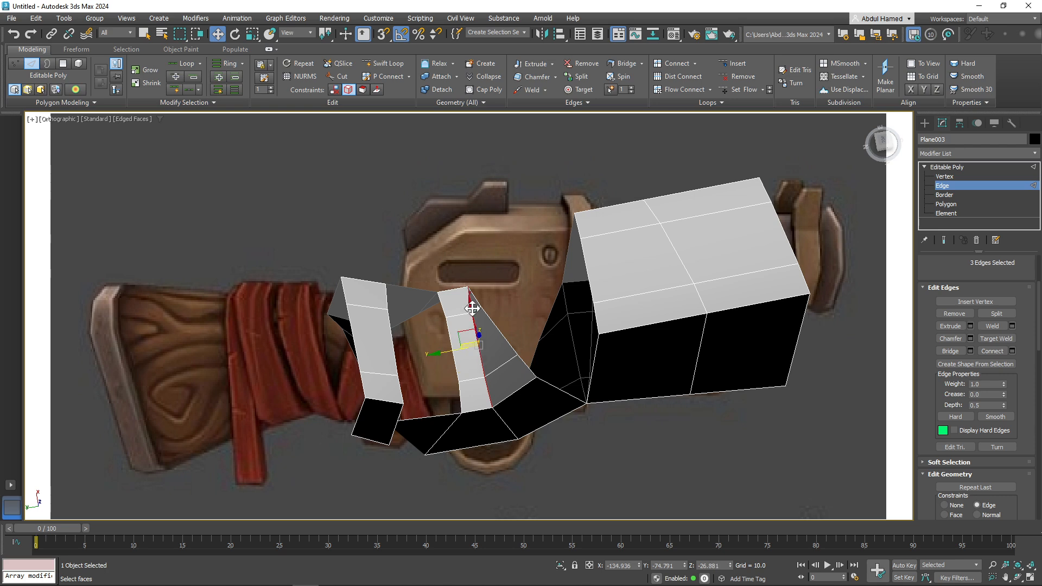
pyautogui.press('BackSpace')
# - Select the eight edges of the lengthwise dividing line around the wide band and chamfer them by 0.684
pyautogui.keyDown('alt'); pyautogui.moveTo(473, 308); pyautogui.dragTo(506, 229, button='middle'); pyautogui.keyUp('alt')
pyautogui.moveTo(647, 269); pyautogui.dragTo(479, 215, button='middle')
pyautogui.click(514, 293)
pyautogui.doubleClick(519, 165)
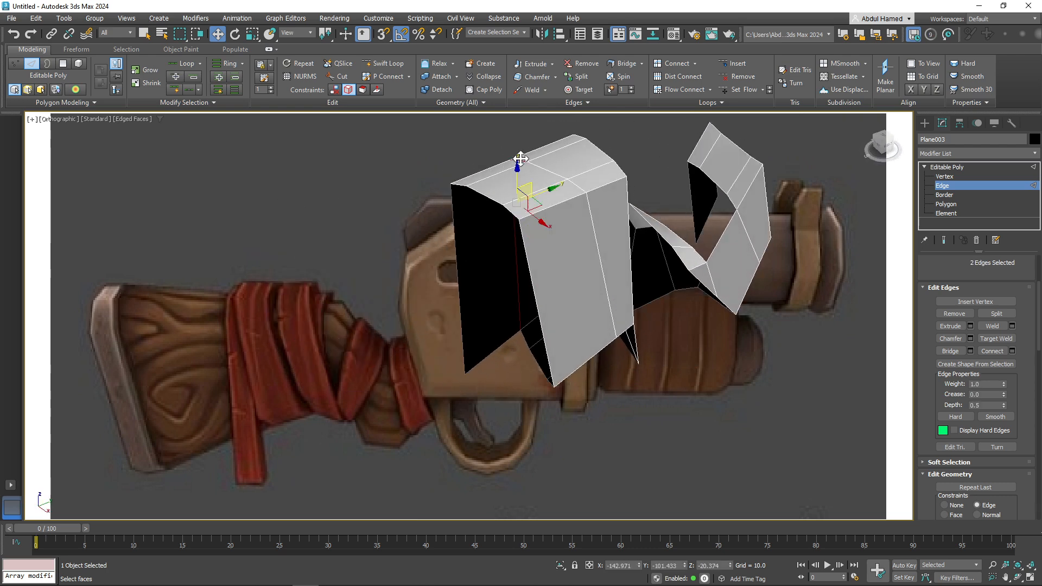
pyautogui.keyDown('ctrl'); pyautogui.click(579, 187); pyautogui.keyUp('ctrl')
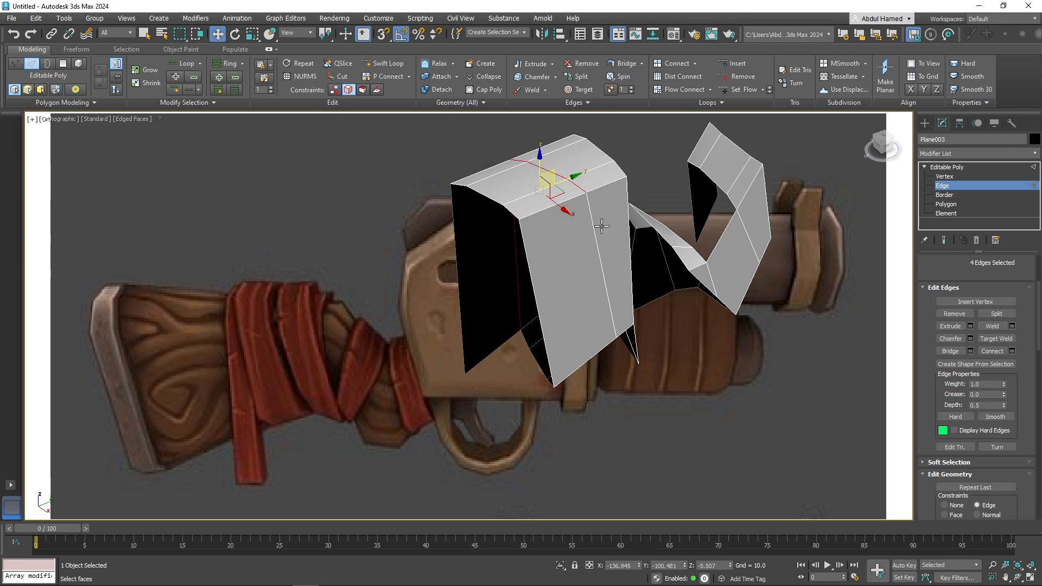
pyautogui.keyDown('ctrl'); pyautogui.click(605, 300); pyautogui.keyUp('ctrl')
pyautogui.keyDown('alt'); pyautogui.moveTo(612, 359); pyautogui.dragTo(612, 260, button='middle'); pyautogui.keyUp('alt')
pyautogui.keyDown('ctrl'); pyautogui.click(601, 269); pyautogui.keyUp('ctrl')
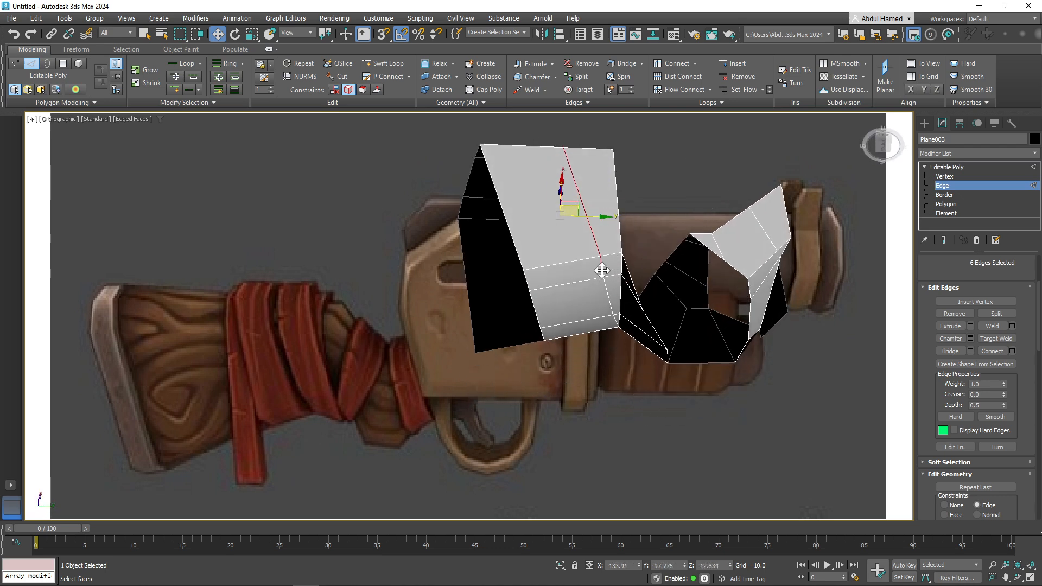
pyautogui.keyDown('ctrl'); pyautogui.click(611, 297); pyautogui.keyUp('ctrl')
pyautogui.keyDown('ctrl'); pyautogui.click(614, 323); pyautogui.keyUp('ctrl')
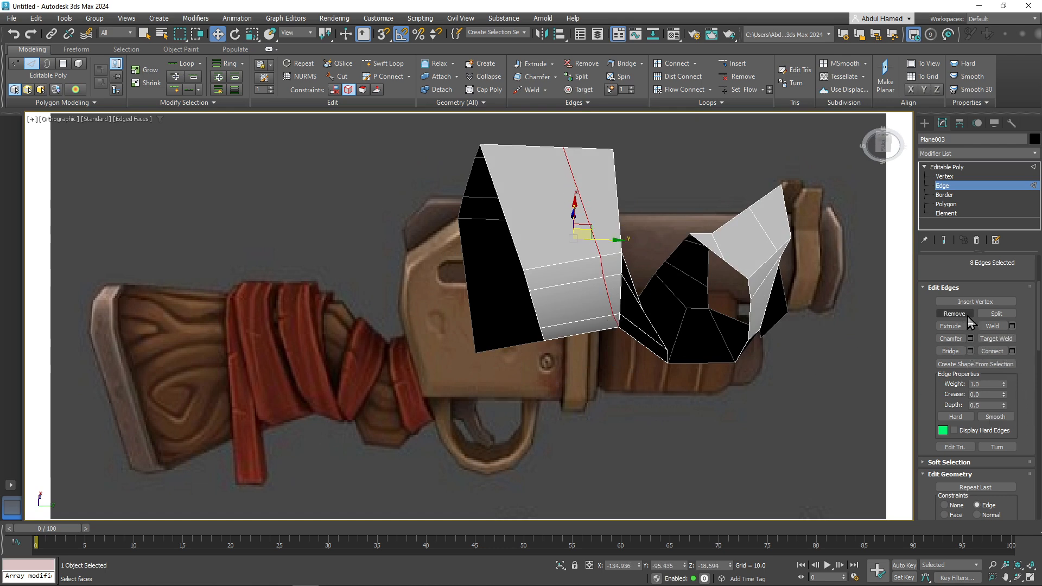
pyautogui.scroll(-4, 998, 336)
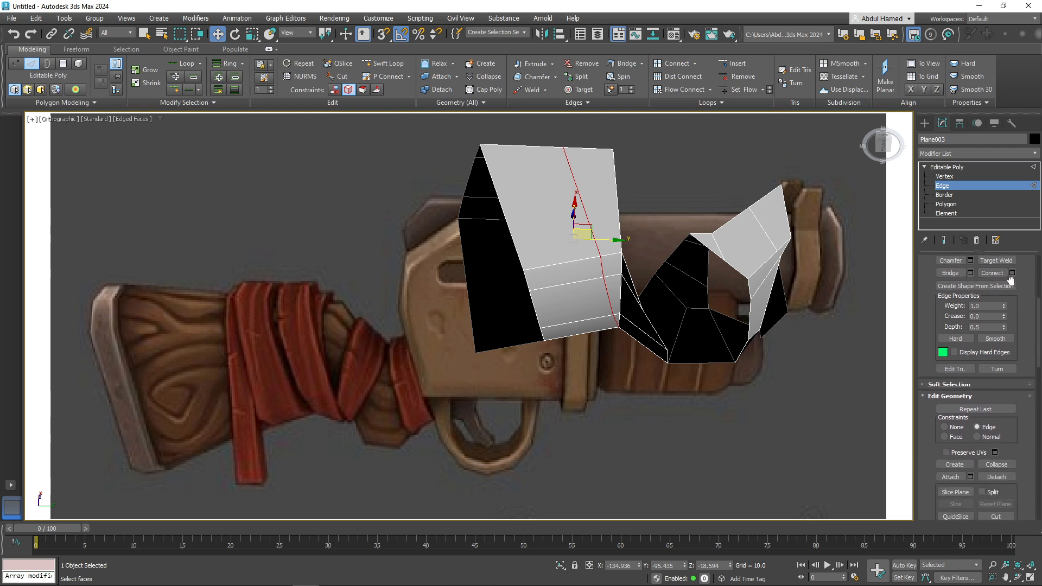
pyautogui.scroll(9, 1012, 316)
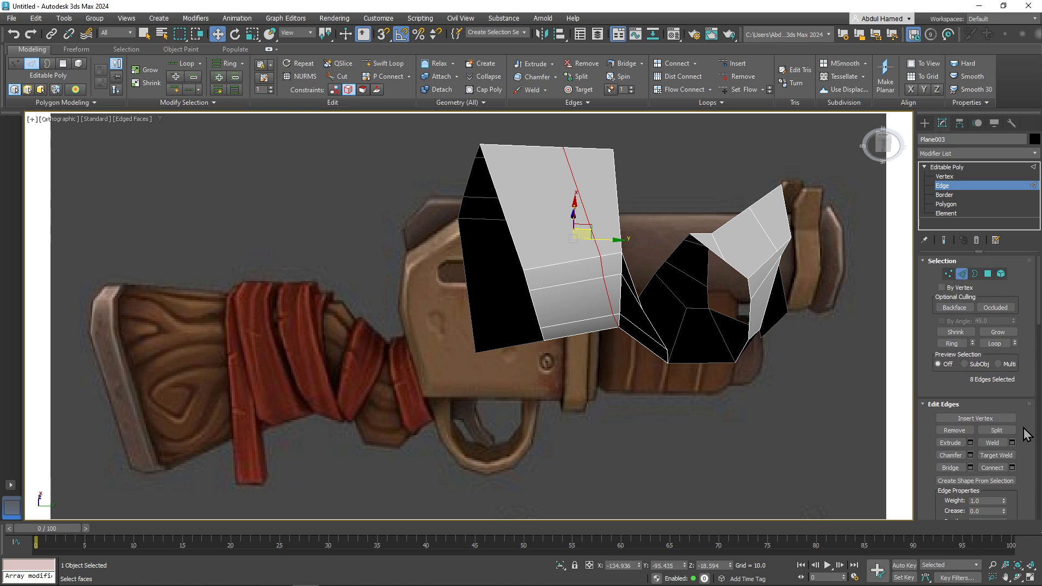
pyautogui.scroll(-2, 1023, 434)
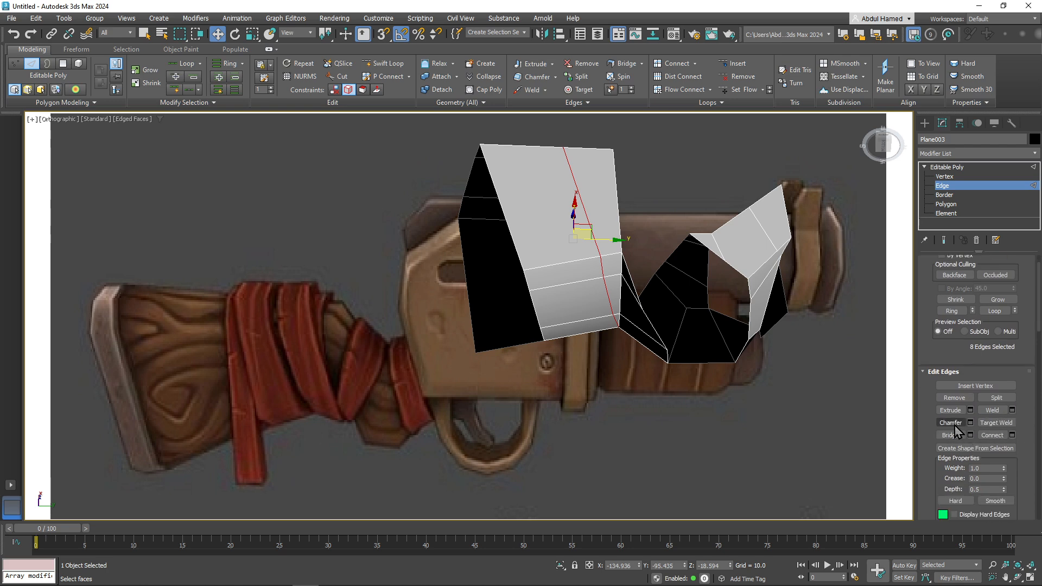
pyautogui.click(954, 424)
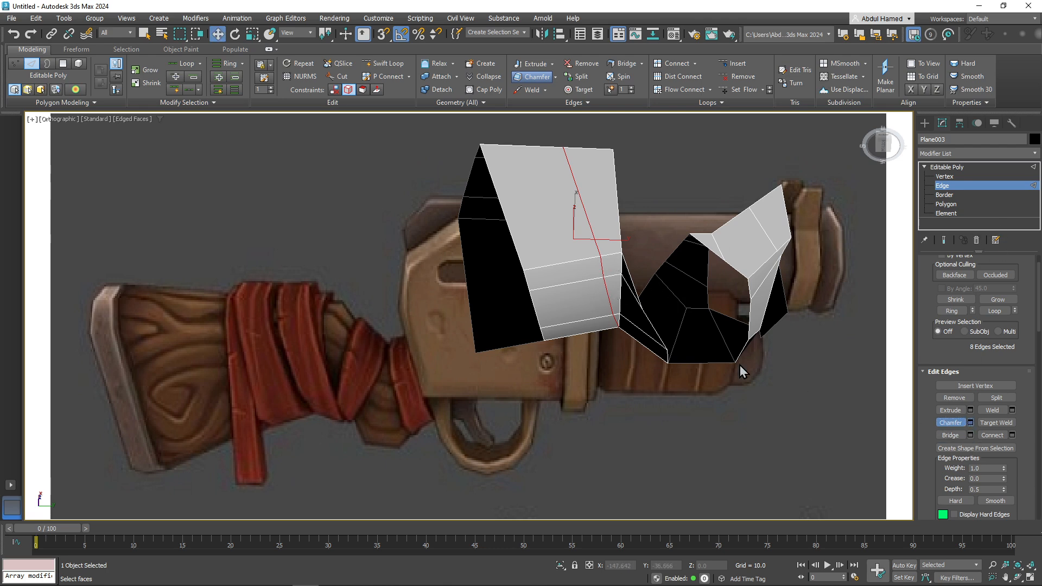
pyautogui.keyDown('alt'); pyautogui.moveTo(544, 231); pyautogui.dragTo(551, 262, button='middle'); pyautogui.keyUp('alt')
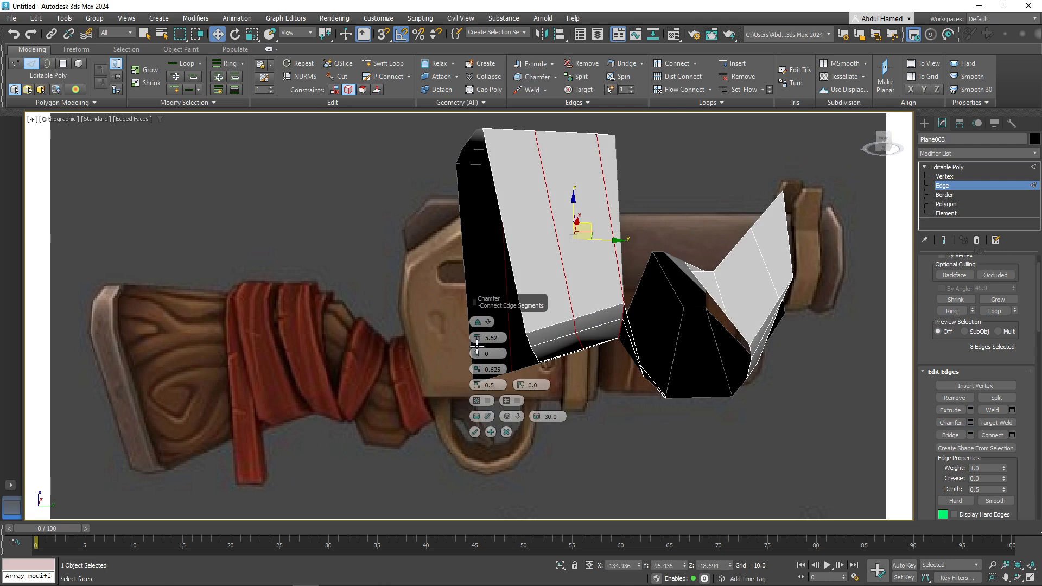
pyautogui.moveTo(477, 337); pyautogui.dragTo(490, 364)
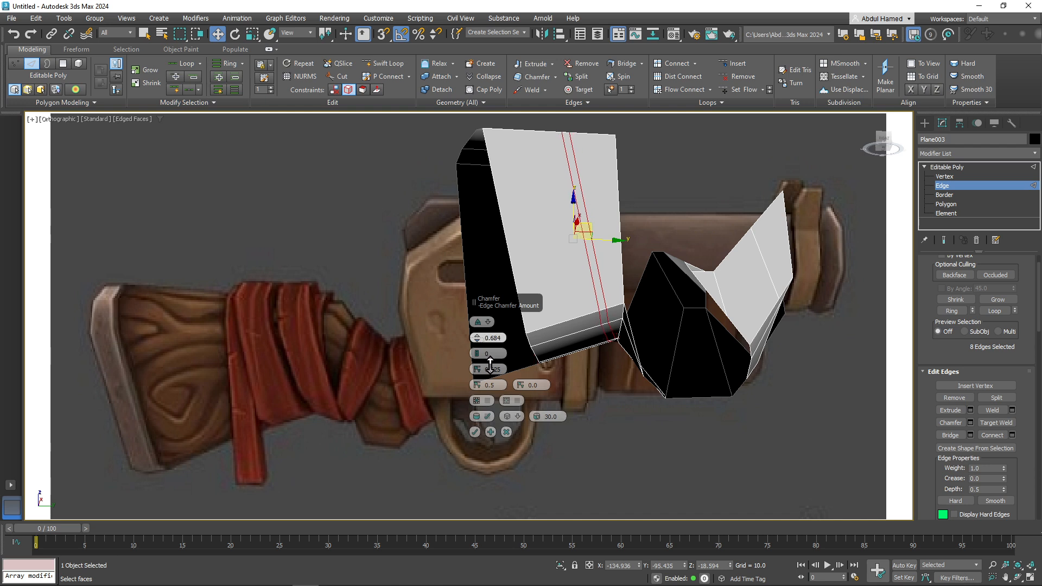
pyautogui.click(474, 432)
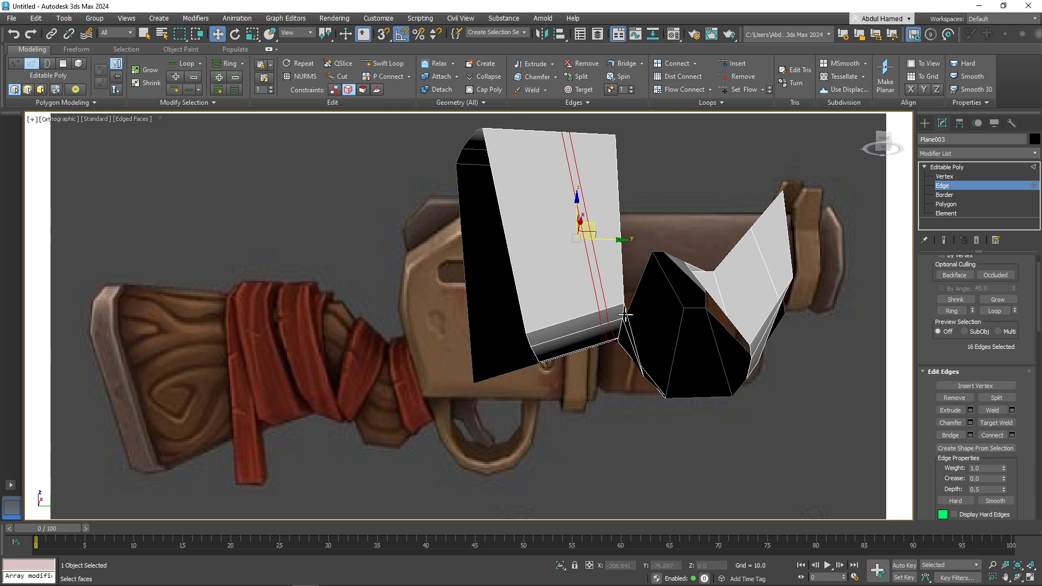
# - Select the loop of thin chamfer polygons around the wide band and delete it to split the band in two
pyautogui.click(597, 293)
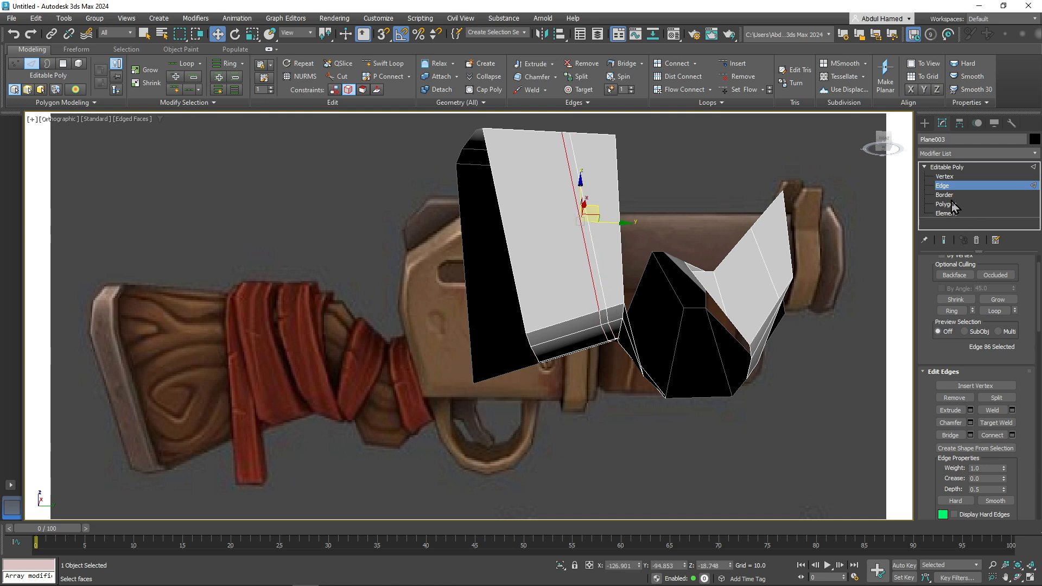
pyautogui.click(950, 206)
pyautogui.hotkey('ctrl', 'a')
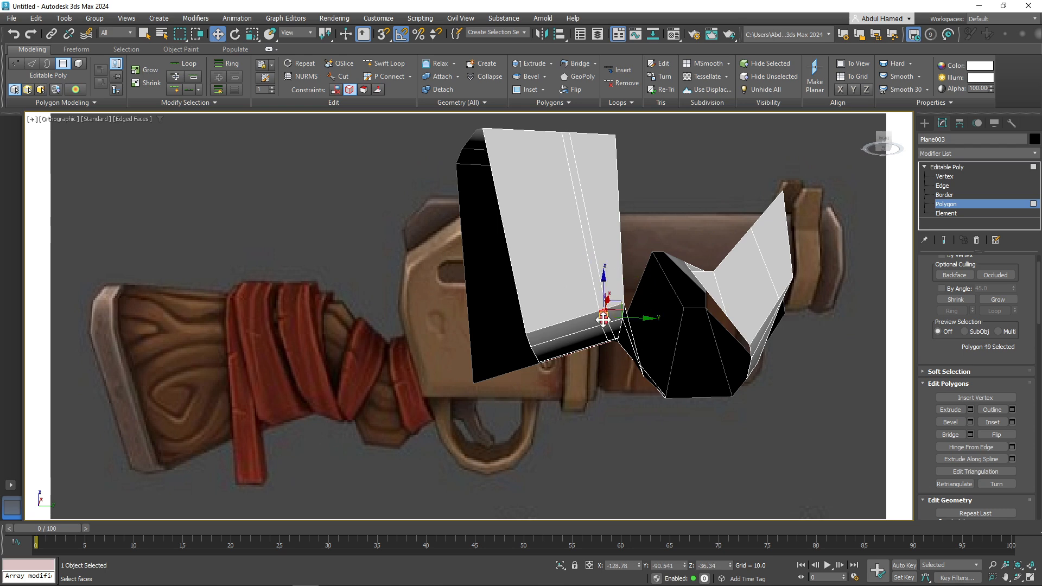
pyautogui.keyDown('shift'); pyautogui.click(602, 305); pyautogui.keyUp('shift')
pyautogui.press('Delete')
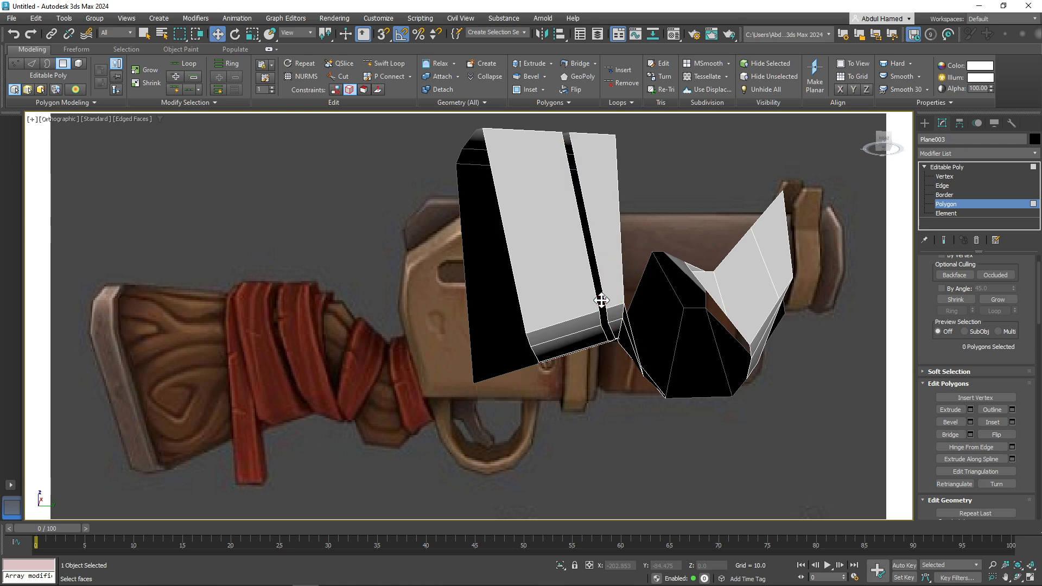
# - Bridge the open side edge of the notched section to the facing vertical edge of the split wide band
pyautogui.keyDown('alt'); pyautogui.moveTo(609, 303); pyautogui.dragTo(770, 318, button='middle'); pyautogui.keyUp('alt')
pyautogui.scroll(2, 644, 319)
pyautogui.keyDown('alt'); pyautogui.moveTo(644, 319); pyautogui.dragTo(653, 307, button='middle'); pyautogui.keyUp('alt')
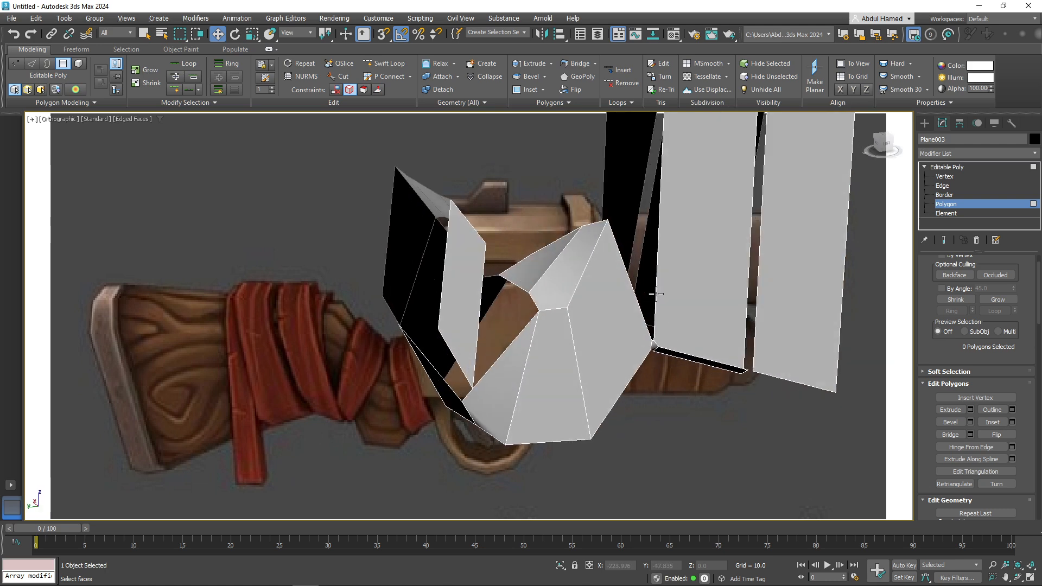
pyautogui.click(655, 294)
pyautogui.click(947, 185)
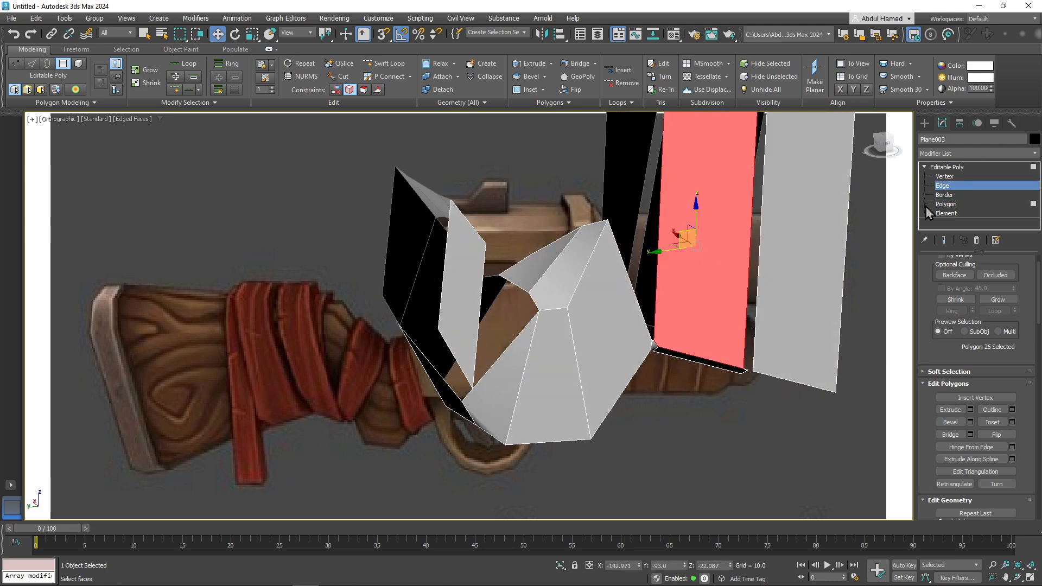
pyautogui.click(657, 258)
pyautogui.keyDown('ctrl'); pyautogui.click(630, 274); pyautogui.keyUp('ctrl')
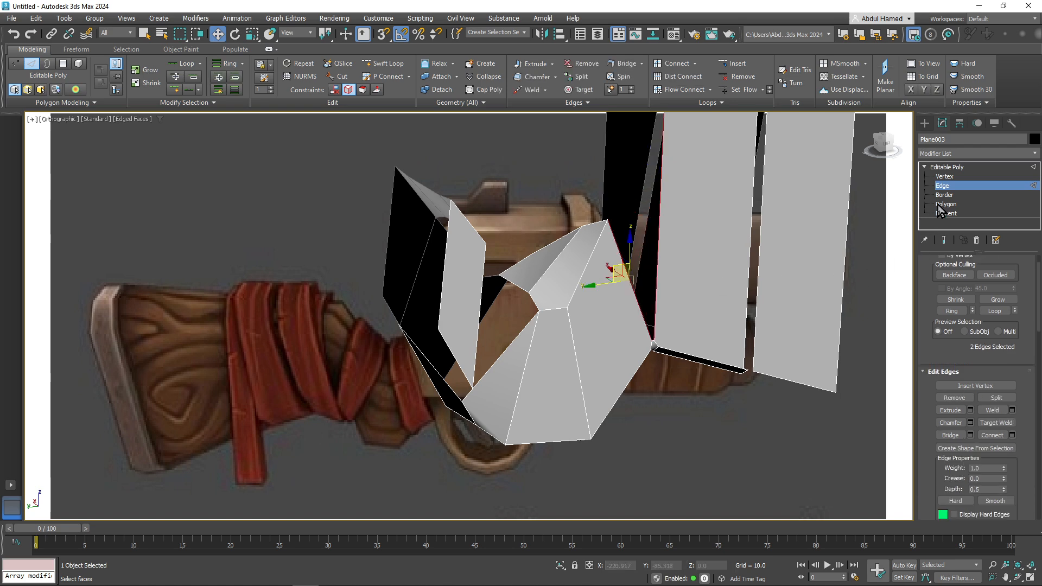
pyautogui.click(949, 435)
pyautogui.scroll(-3, 624, 304)
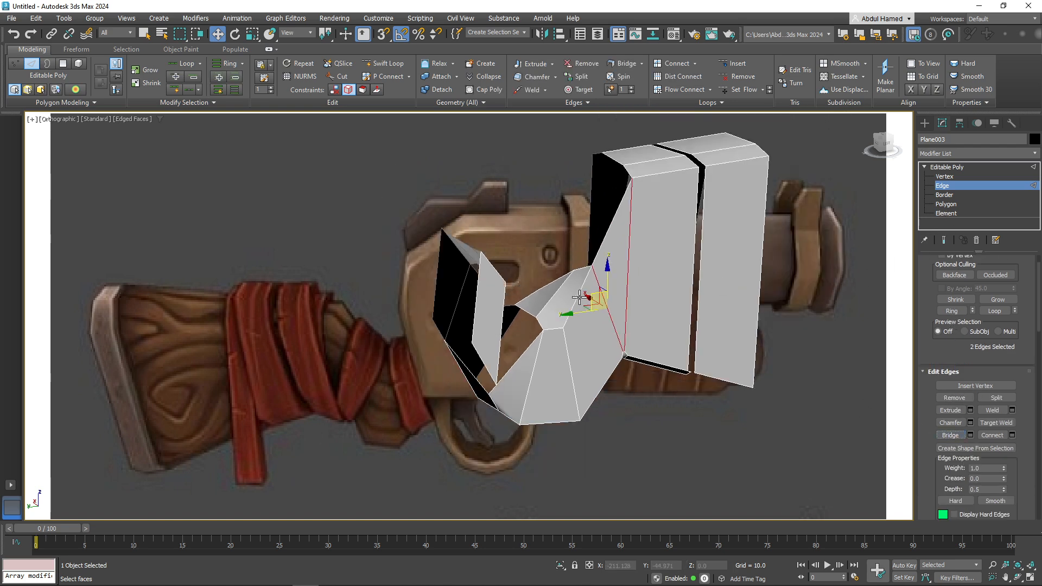
# - Slide the two neighbouring vertices on the lower rim beside the new bridge upward along their edges
pyautogui.keyDown('alt'); pyautogui.moveTo(624, 304); pyautogui.dragTo(560, 239, button='middle'); pyautogui.keyUp('alt')
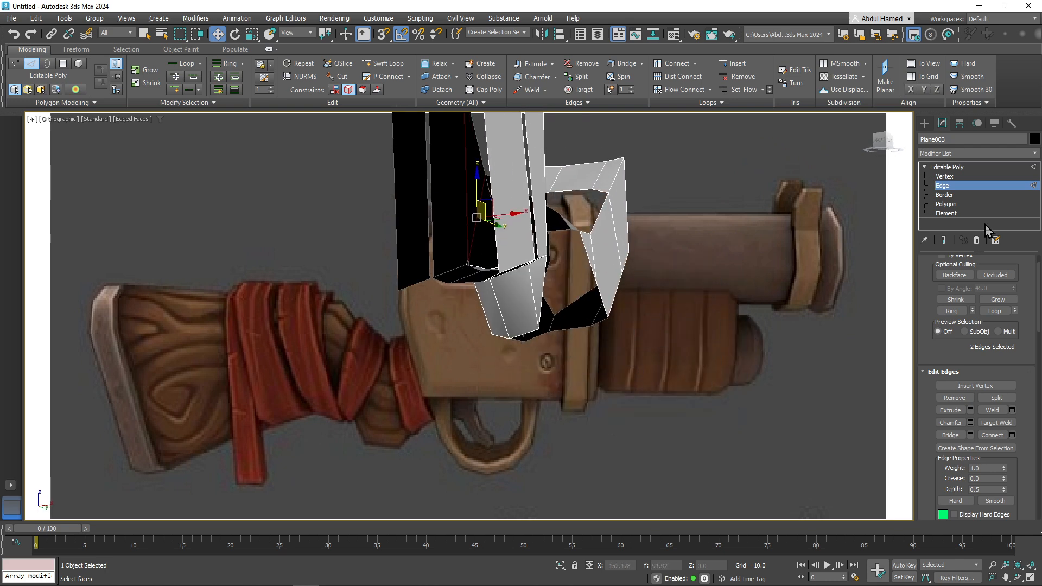
pyautogui.click(944, 177)
pyautogui.click(539, 322)
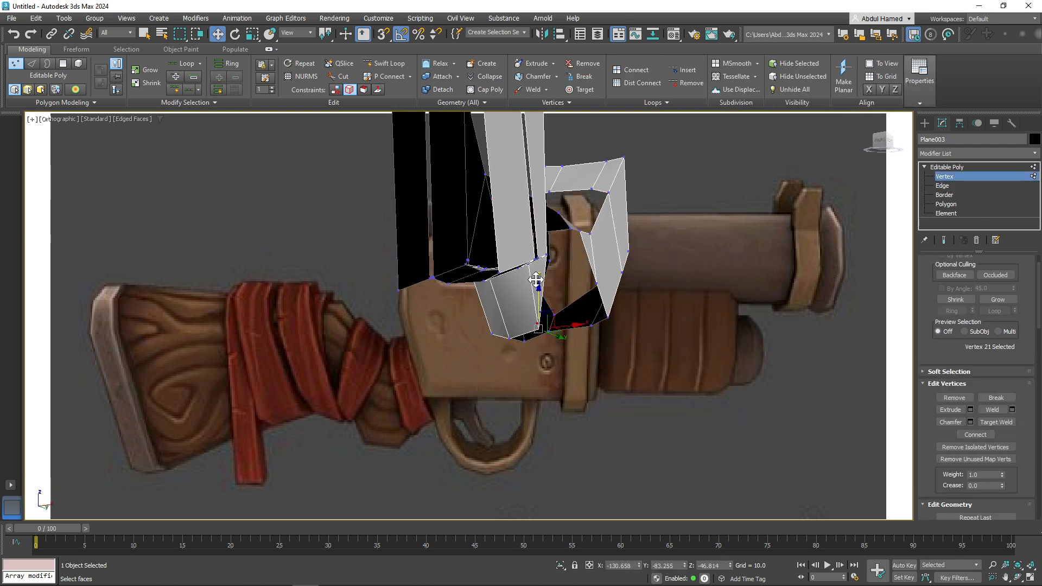
pyautogui.moveTo(536, 279); pyautogui.dragTo(534, 252)
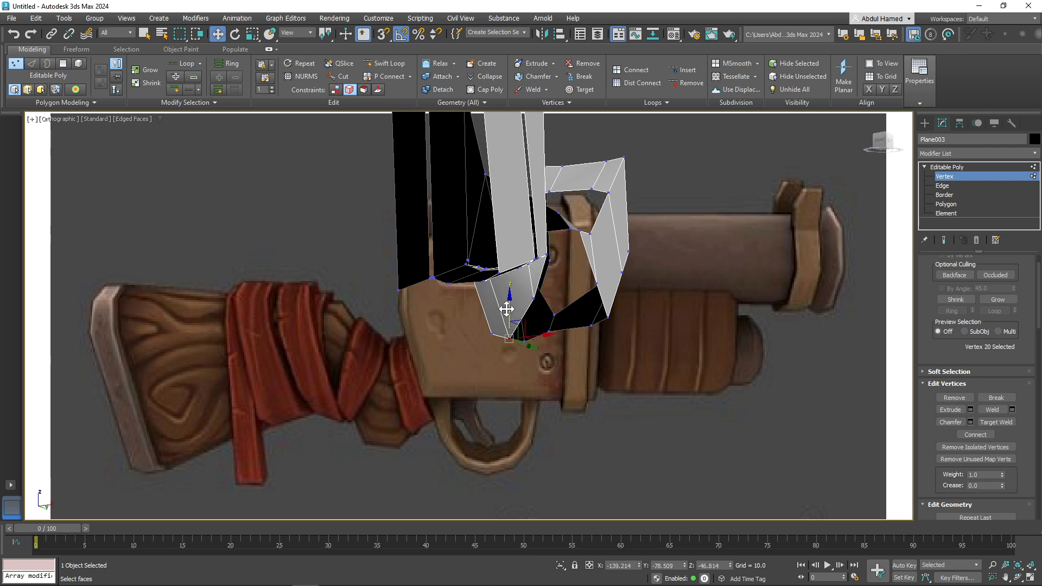
pyautogui.keyDown('alt'); pyautogui.moveTo(507, 296); pyautogui.dragTo(434, 309, button='middle'); pyautogui.keyUp('alt')
# - Target-weld the cluster of close vertices where the bridge meets the wide band into a single corner vertex
pyautogui.scroll(8, 434, 309)
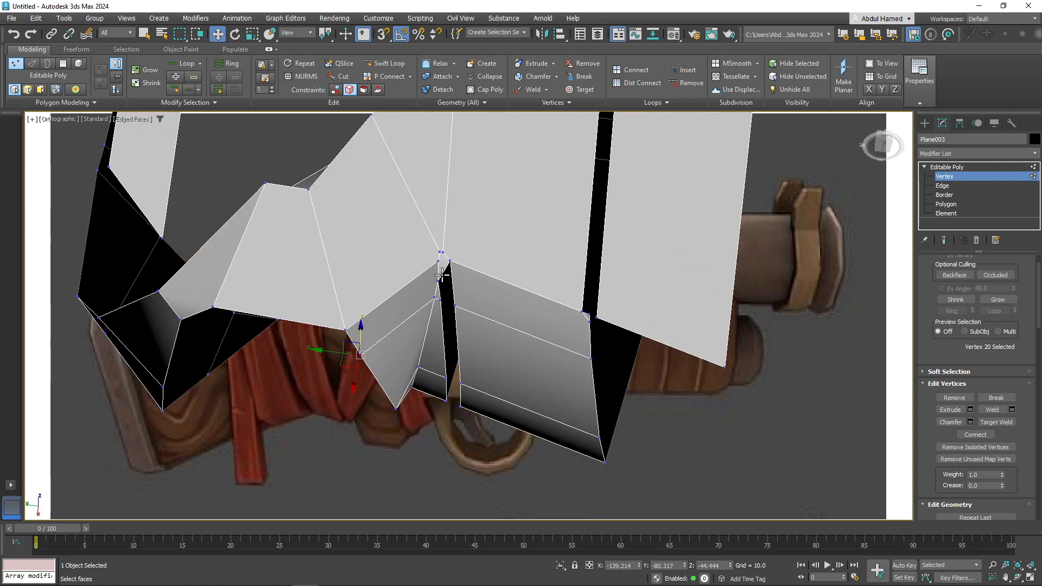
pyautogui.scroll(4, 425, 234)
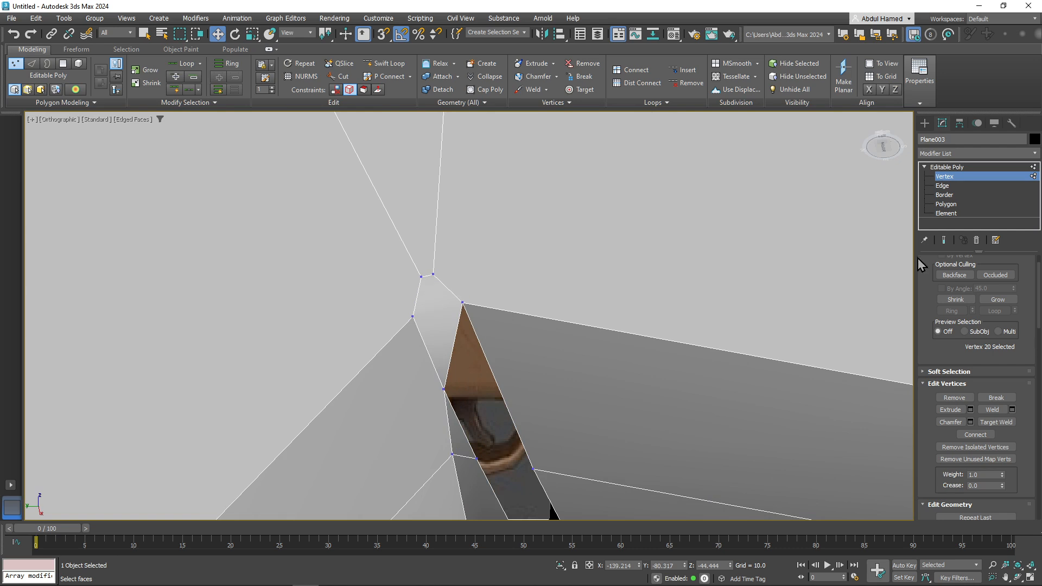
pyautogui.click(1011, 423)
pyautogui.click(433, 274)
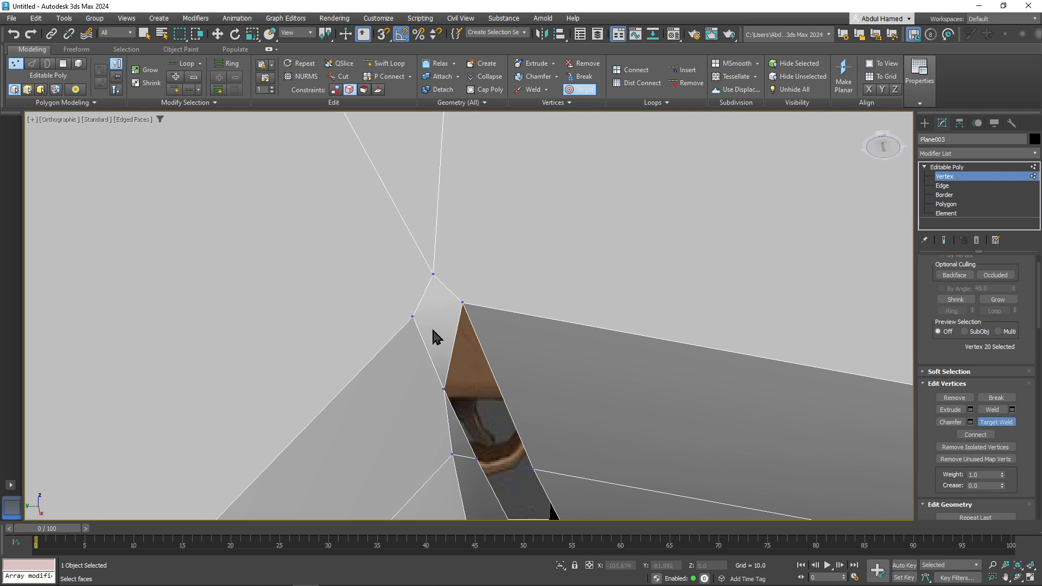
pyautogui.click(413, 318)
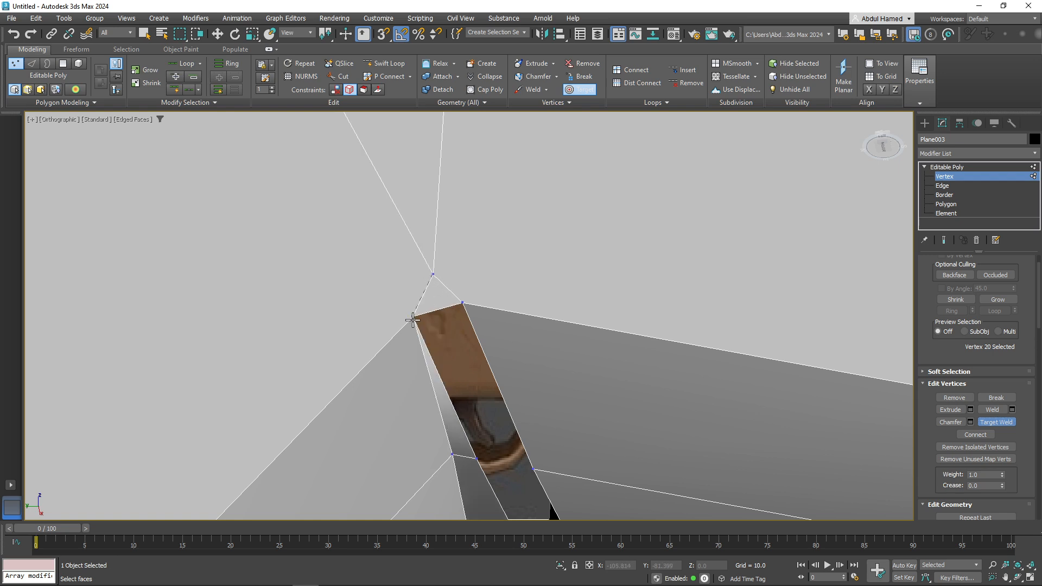
pyautogui.click(412, 318)
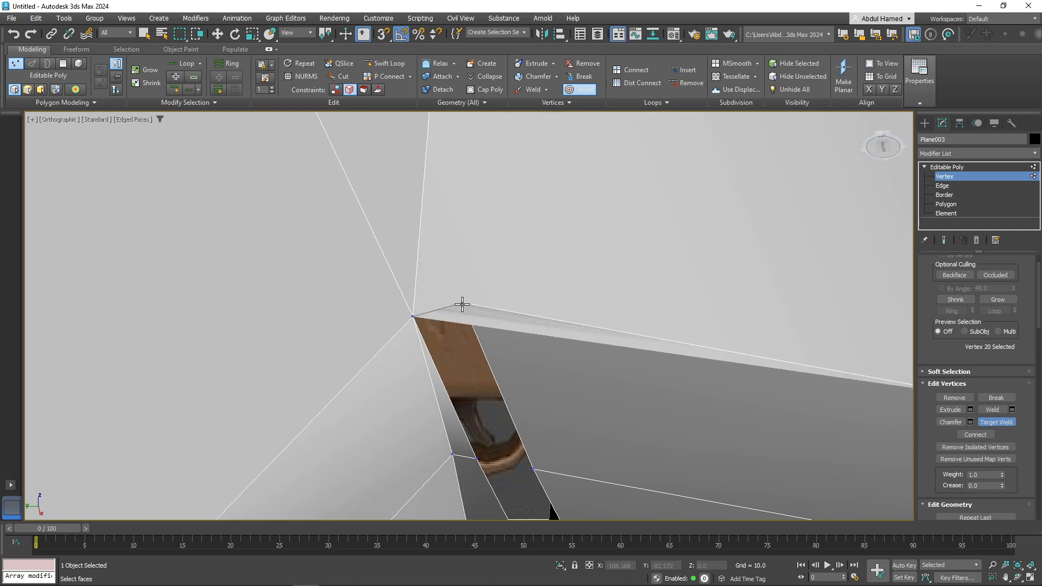
pyautogui.click(412, 317)
pyautogui.scroll(-3, 449, 334)
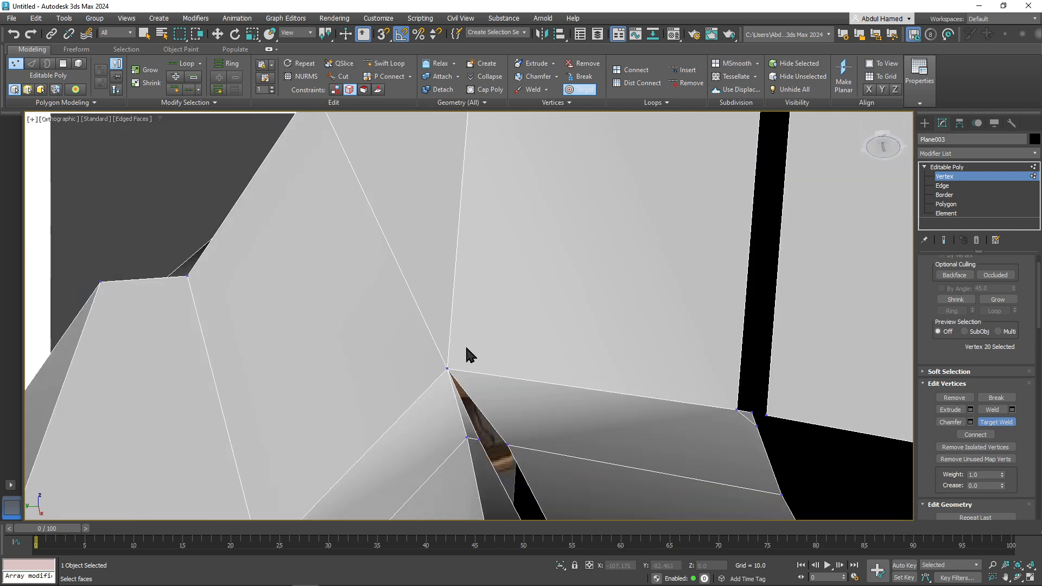
# - Target-weld the two close vertex pairs along the narrow strip on the underside beside the gap
pyautogui.keyDown('alt'); pyautogui.moveTo(500, 376); pyautogui.dragTo(472, 203, button='middle'); pyautogui.keyUp('alt')
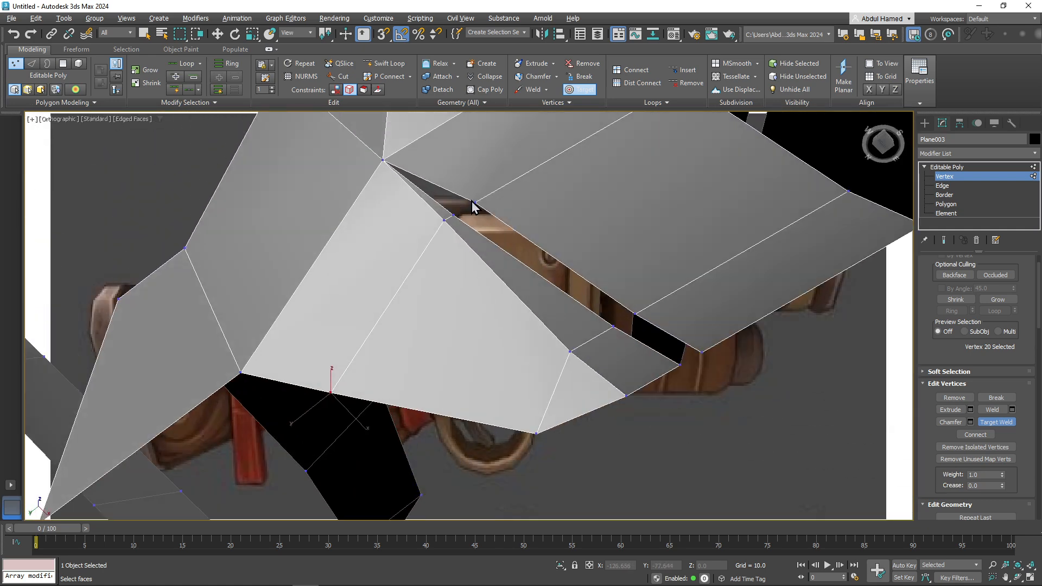
pyautogui.click(445, 220)
pyautogui.click(453, 216)
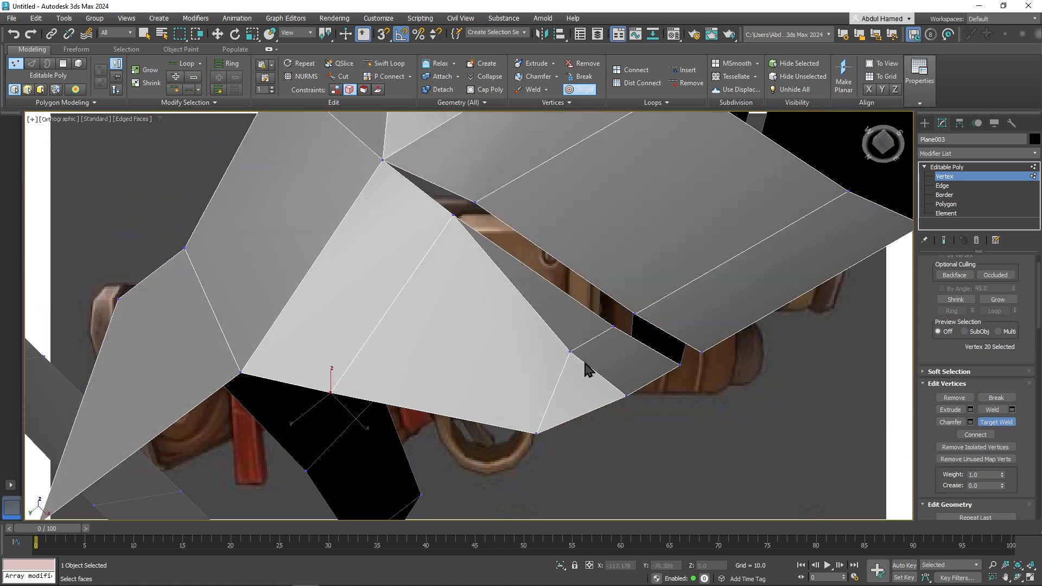
pyautogui.click(613, 326)
pyautogui.scroll(-3, 629, 371)
# - Select the short diagonal edge on the connecting section beside the gap and remove it
pyautogui.keyDown('alt'); pyautogui.moveTo(629, 370); pyautogui.dragTo(516, 367, button='middle'); pyautogui.keyUp('alt')
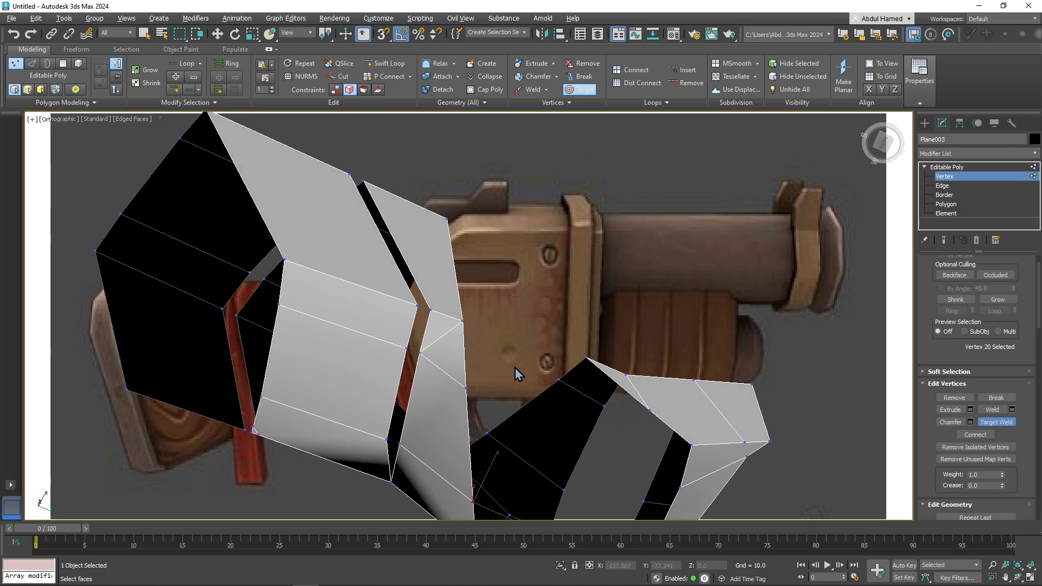
pyautogui.click(942, 186)
pyautogui.press('w')
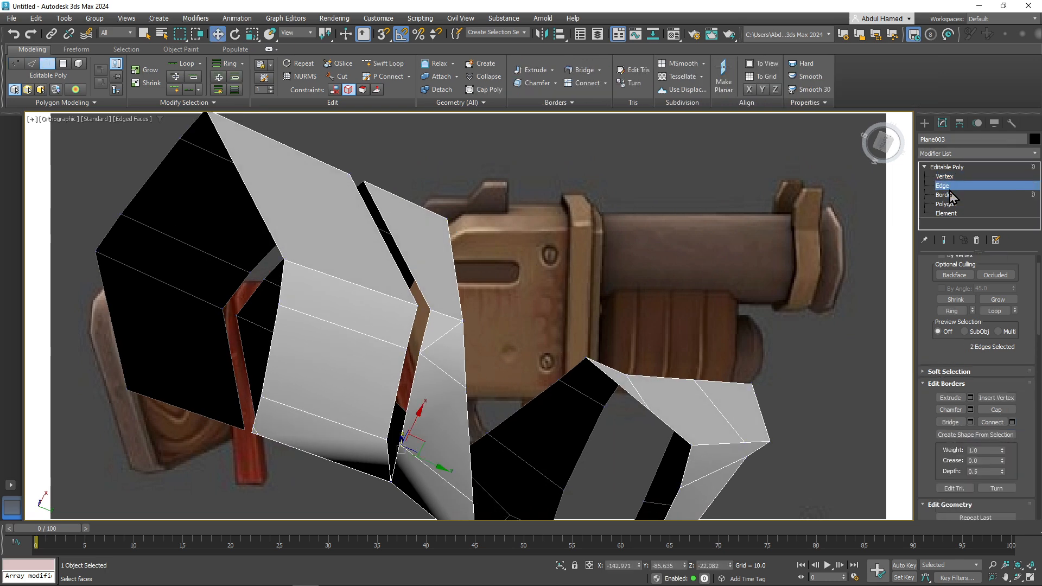
pyautogui.press('q')
pyautogui.click(442, 340)
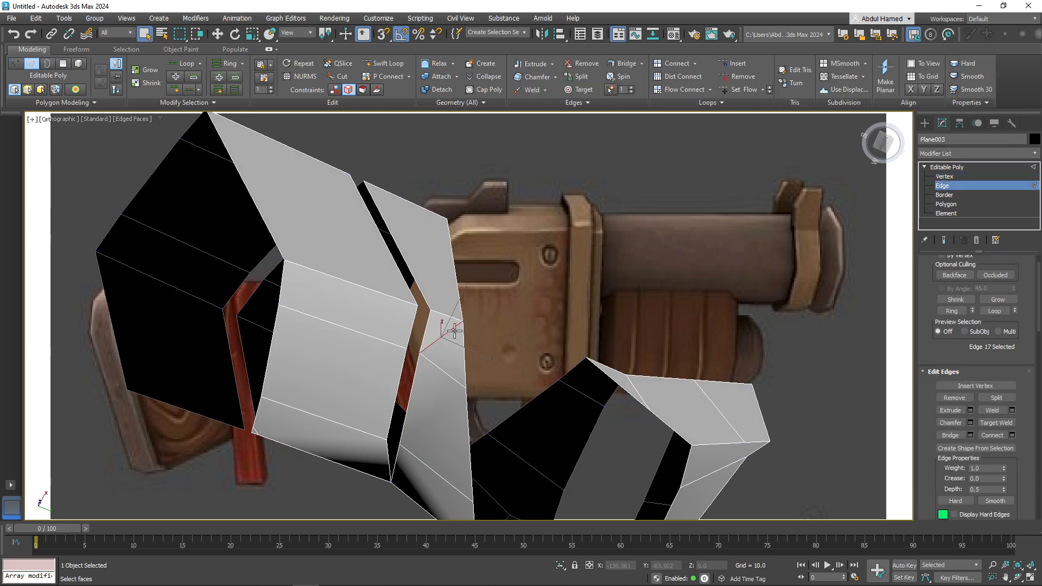
pyautogui.click(455, 330)
# - Select the tiny leftover triangle polygon at the lower corner of the wide band and delete it
pyautogui.scroll(-5, 456, 333)
pyautogui.keyDown('alt'); pyautogui.moveTo(456, 332); pyautogui.dragTo(315, 376, button='middle'); pyautogui.keyUp('alt')
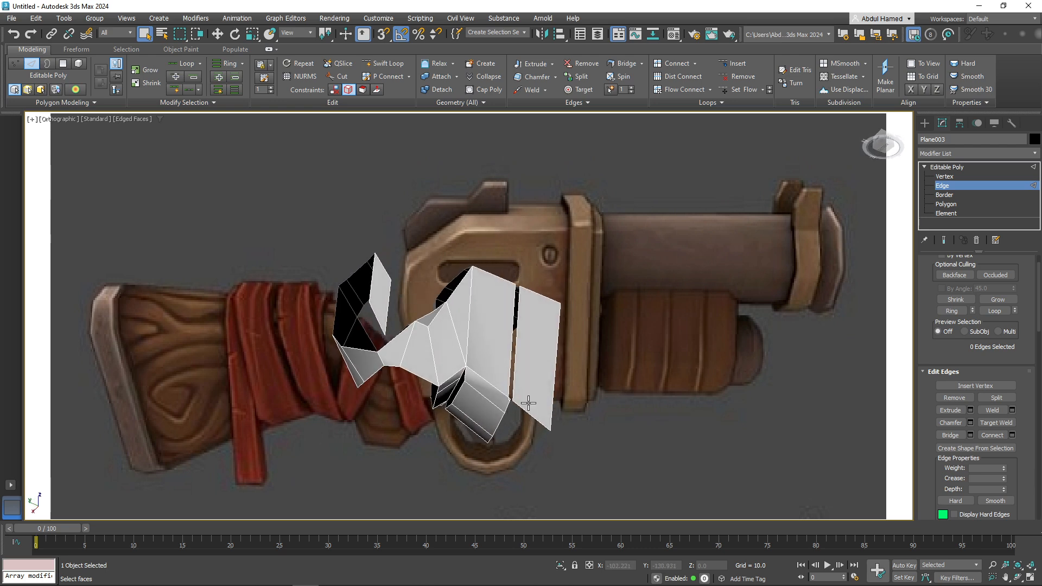
pyautogui.moveTo(528, 402); pyautogui.dragTo(430, 268, button='middle')
pyautogui.scroll(6, 430, 267)
pyautogui.click(946, 204)
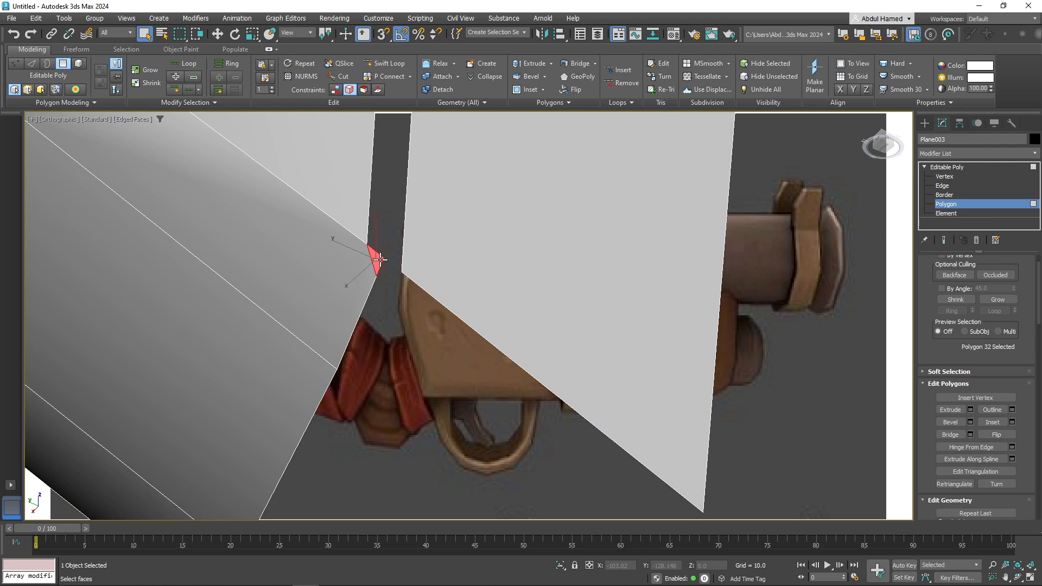
pyautogui.moveTo(435, 258); pyautogui.dragTo(472, 263, button='middle')
pyautogui.scroll(-2, 500, 240)
pyautogui.scroll(2, 472, 263)
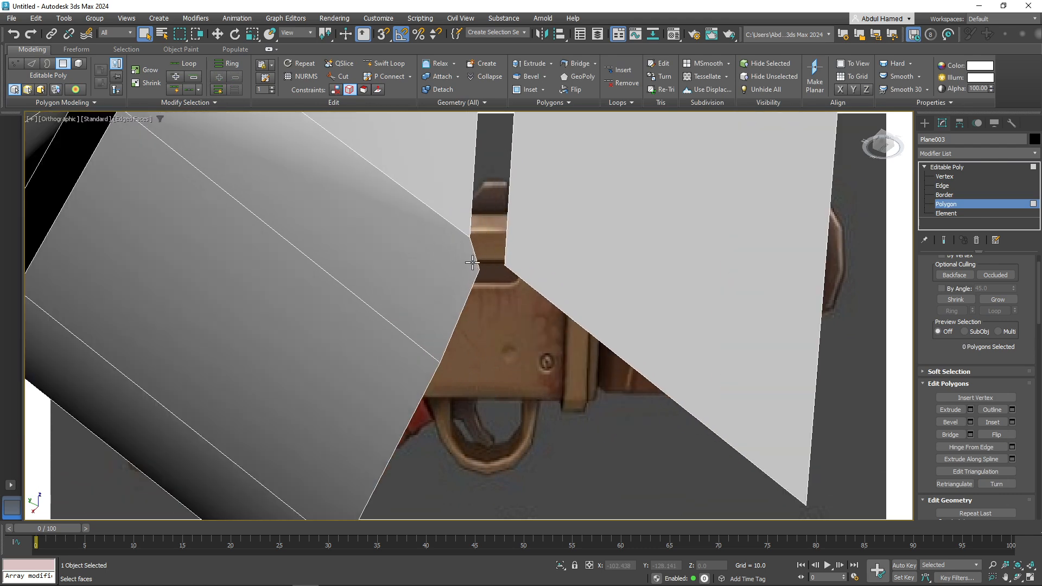
# - Remove the extra vertex left at the wide band's lower corner to straighten its edge
pyautogui.click(945, 177)
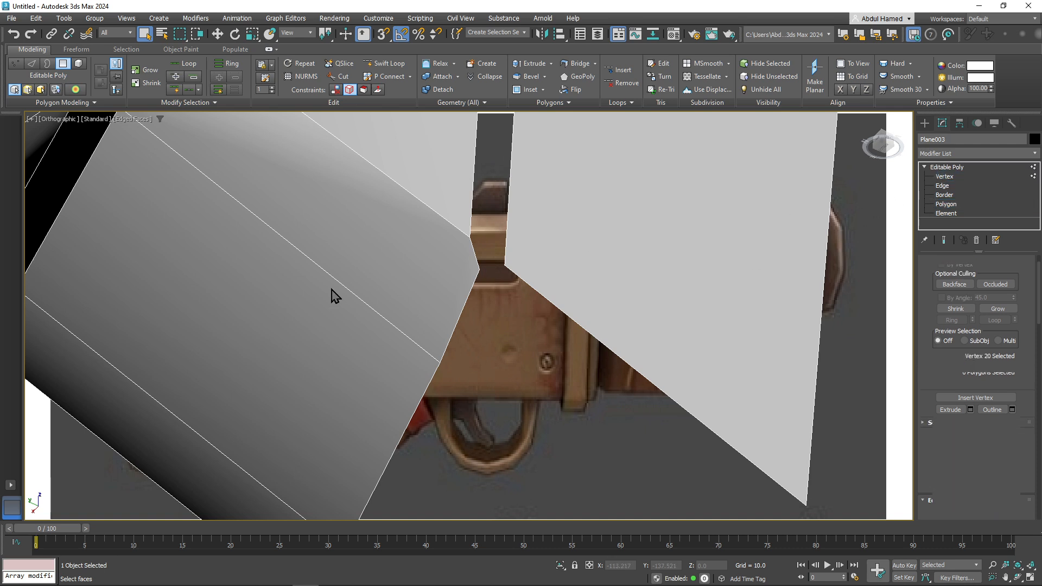
pyautogui.click(479, 268)
pyautogui.click(479, 269)
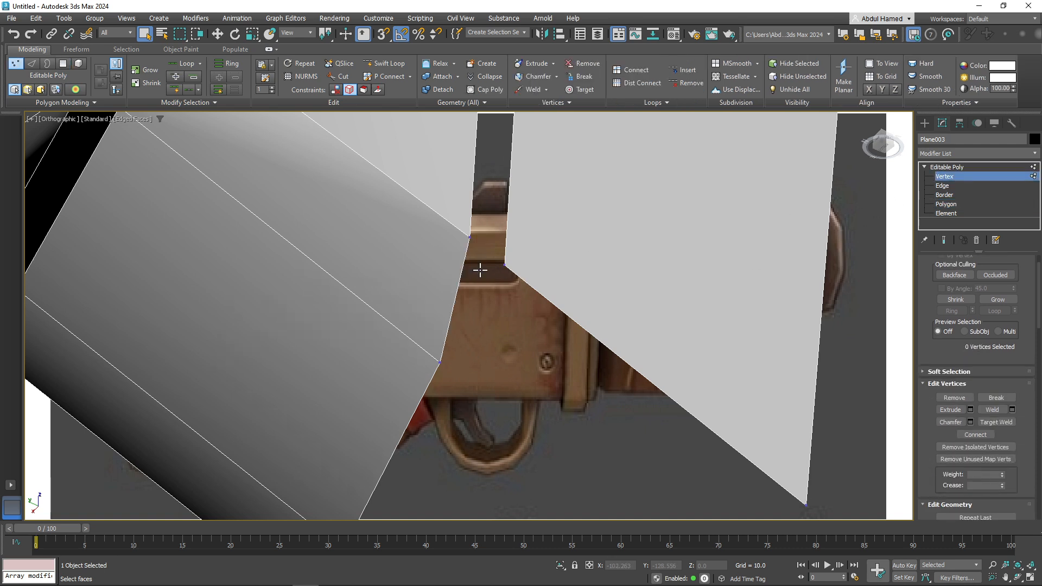
# - Leave vertex editing and apply a Shell modifier to the whole wrap object
pyautogui.scroll(-6, 479, 268)
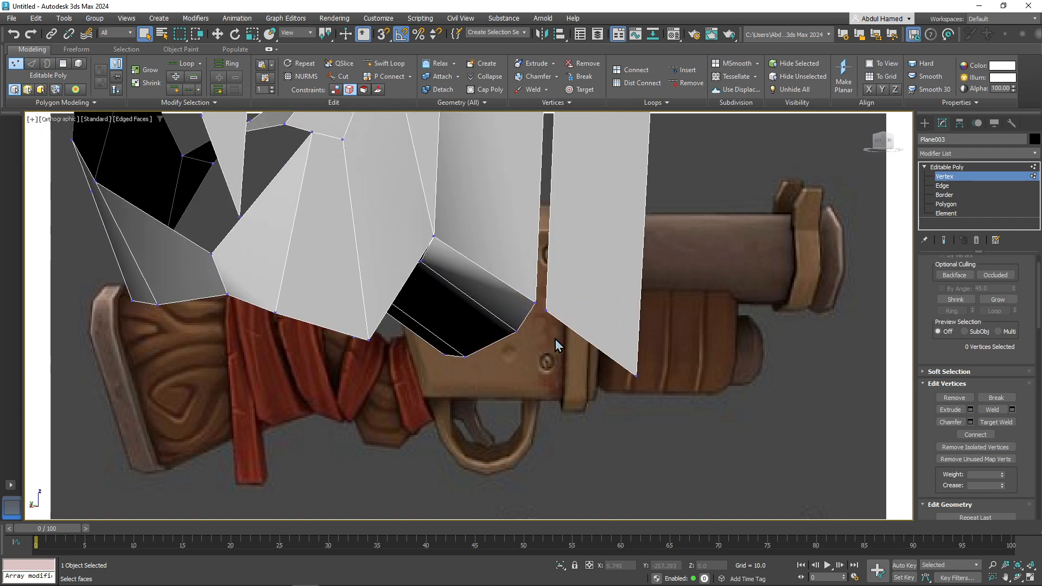
pyautogui.scroll(-6, 555, 338)
pyautogui.keyDown('alt'); pyautogui.moveTo(555, 339); pyautogui.dragTo(513, 387, button='middle'); pyautogui.keyUp('alt')
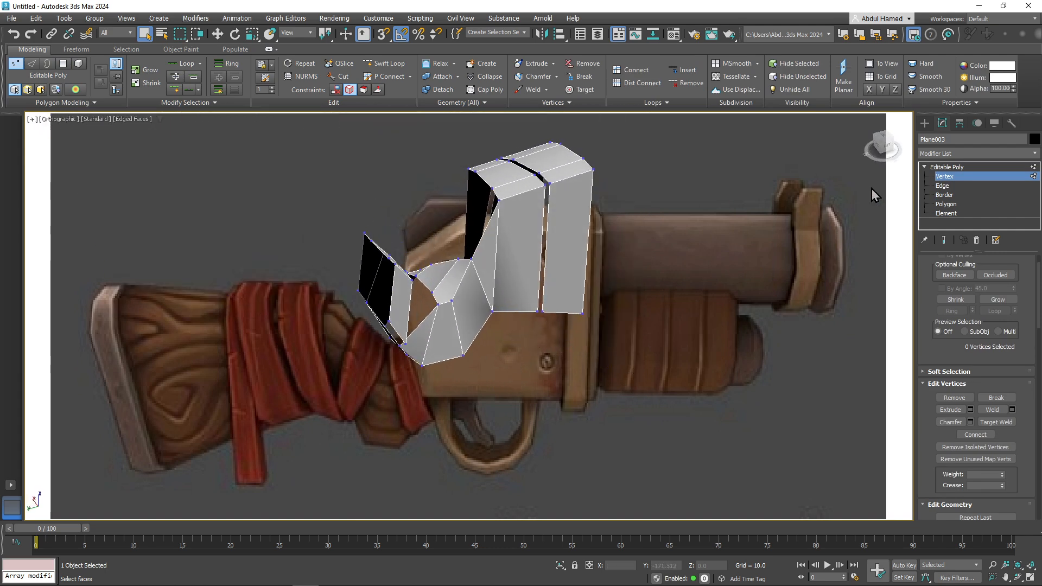
pyautogui.click(955, 168)
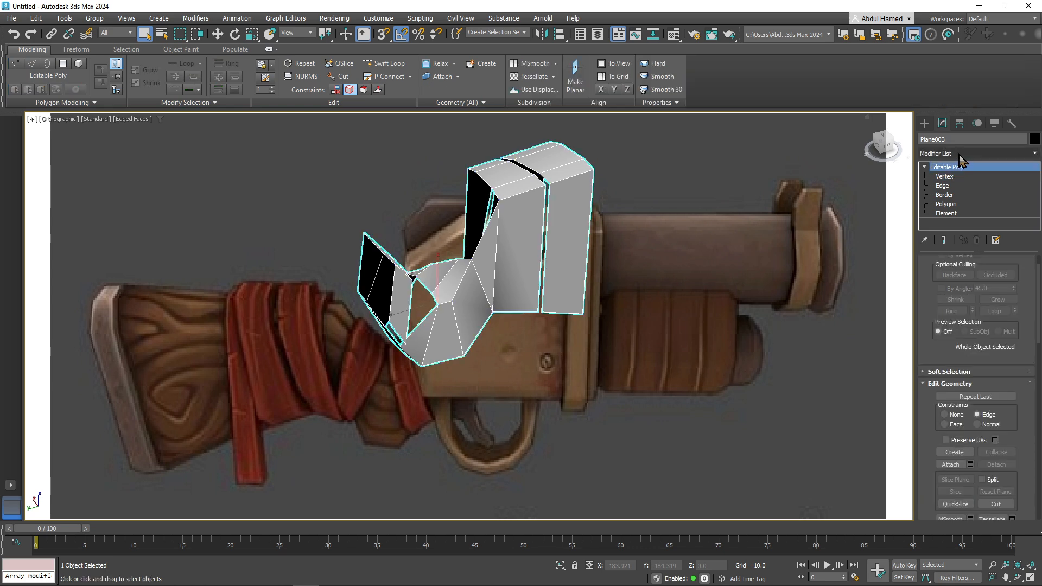
pyautogui.click(959, 154)
pyautogui.write('sh')
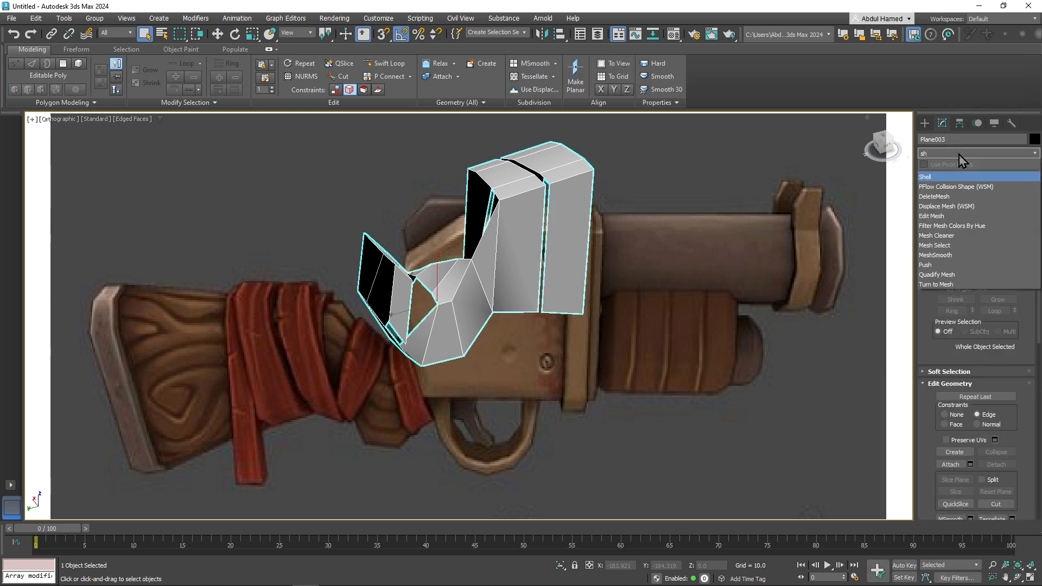
pyautogui.press('Return')
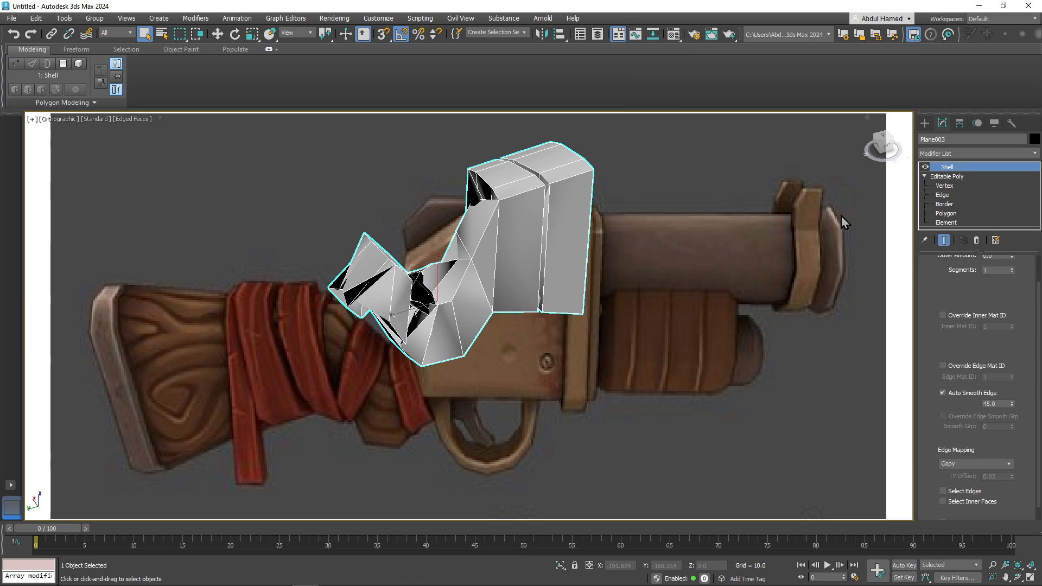
pyautogui.keyDown('alt'); pyautogui.moveTo(841, 217); pyautogui.dragTo(816, 299, button='middle'); pyautogui.keyUp('alt')
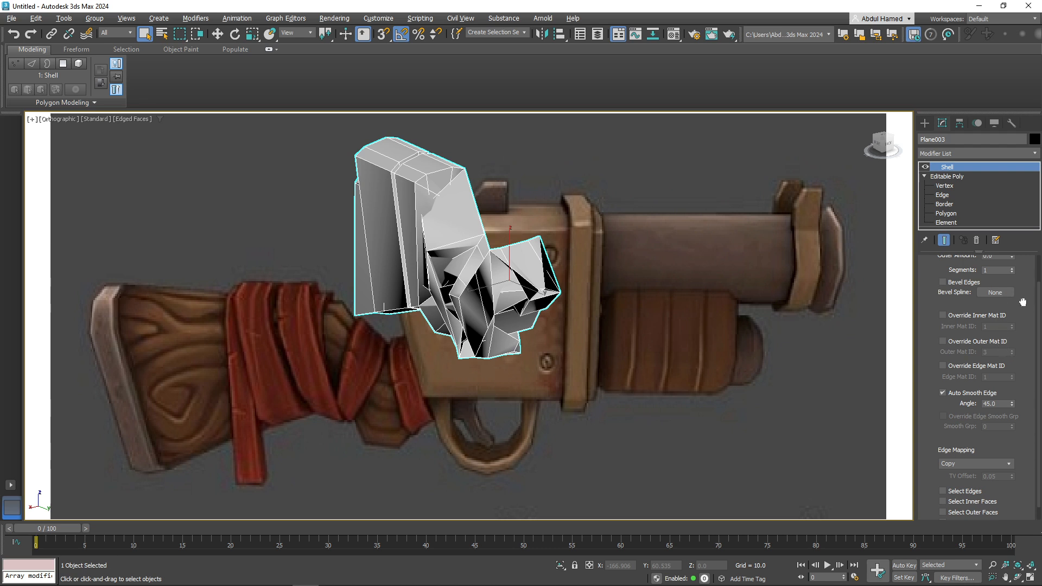
# - Set the Shell's inner amount to 0 and its outer amount to 1.4
pyautogui.scroll(2, 1022, 301)
pyautogui.moveTo(1012, 278); pyautogui.dragTo(961, 544)
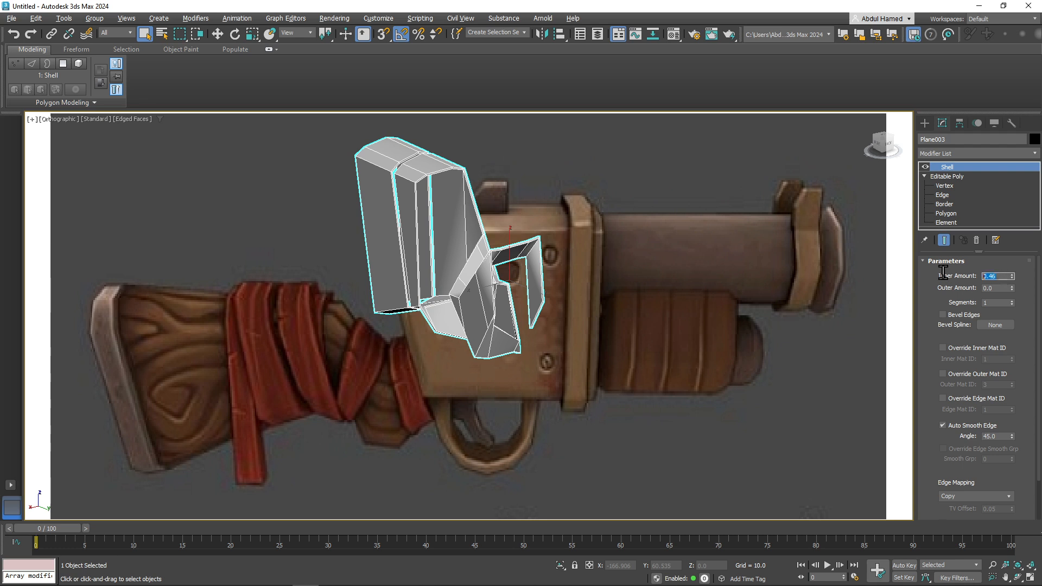
pyautogui.write('0')
pyautogui.press('Tab')
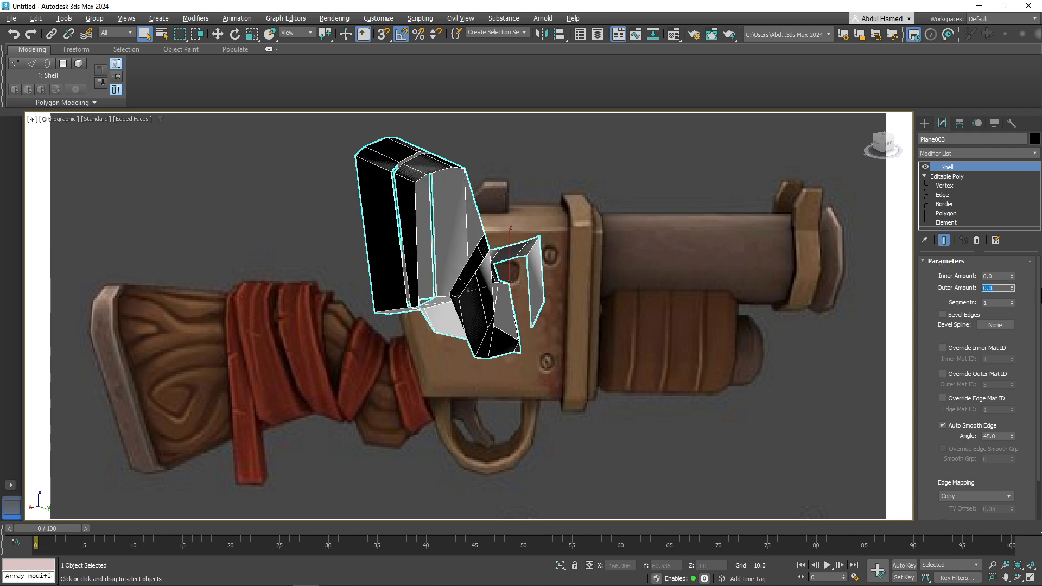
pyautogui.moveTo(1012, 288); pyautogui.dragTo(1013, 213)
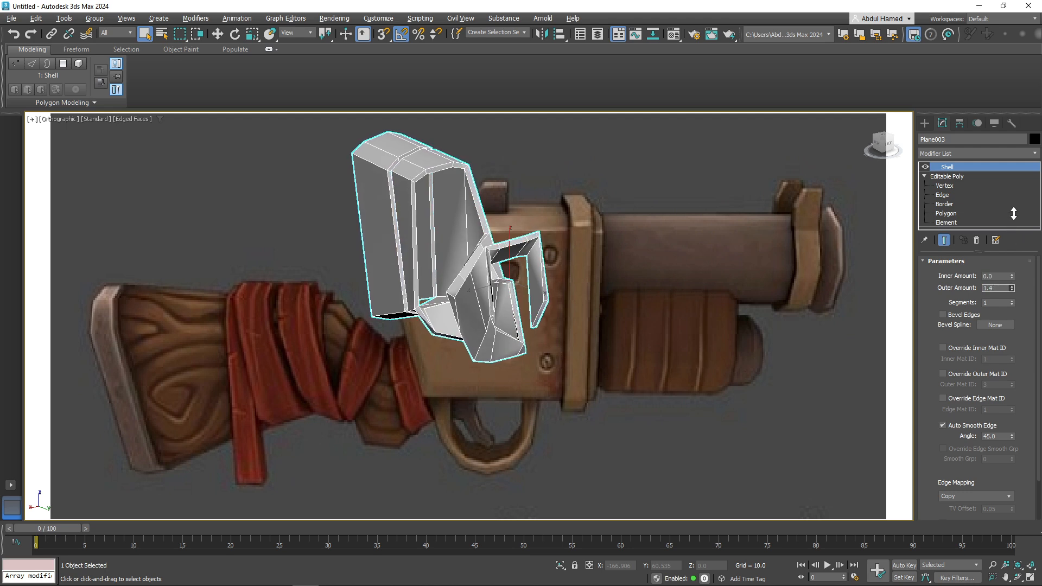
# - Collapse the wrap's whole modifier stack, including the Shell, and convert the resulting mesh to Editable Poly
pyautogui.keyDown('alt'); pyautogui.moveTo(541, 278); pyautogui.dragTo(814, 234, button='middle'); pyautogui.keyUp('alt')
pyautogui.moveTo(592, 297); pyautogui.dragTo(566, 194, button='middle')
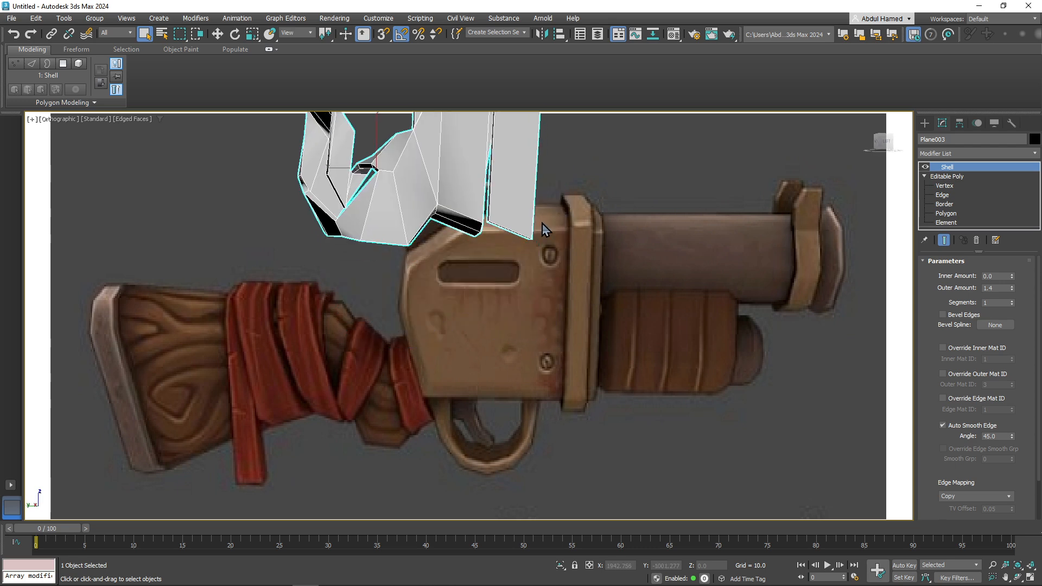
pyautogui.rightClick(947, 173)
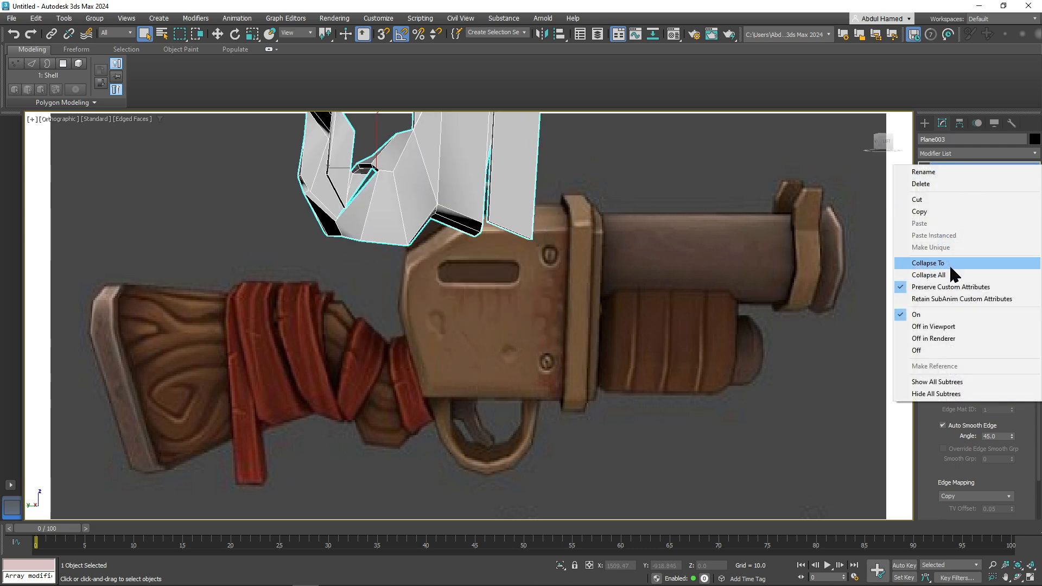
pyautogui.click(955, 278)
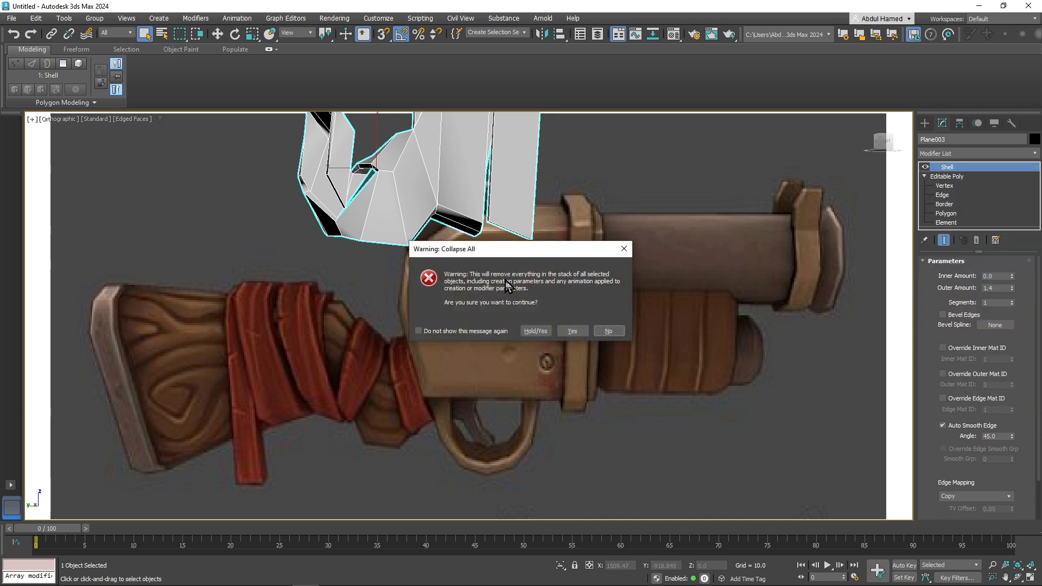
pyautogui.click(573, 331)
pyautogui.click(923, 166)
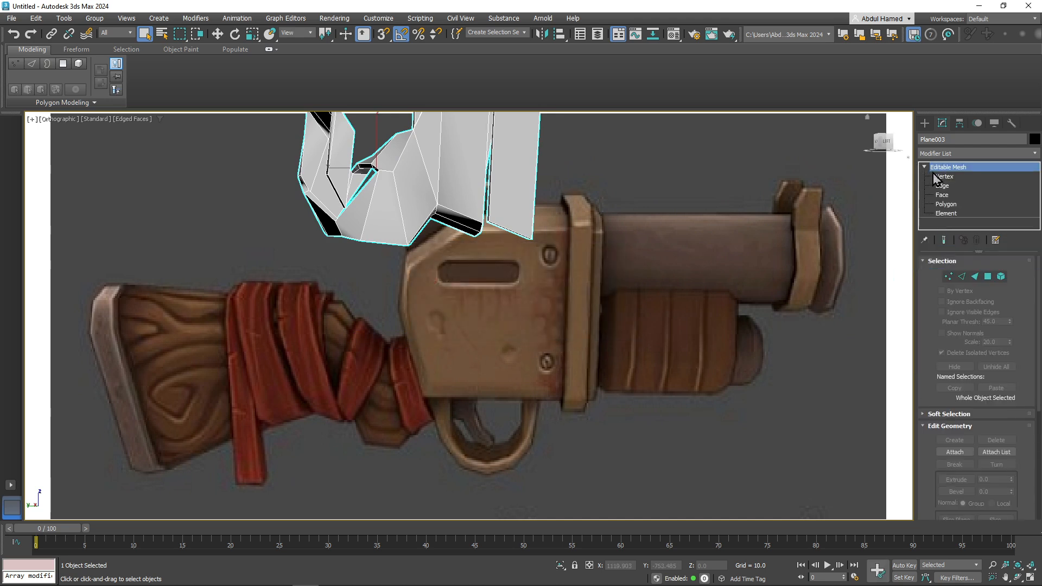
pyautogui.rightClick(949, 168)
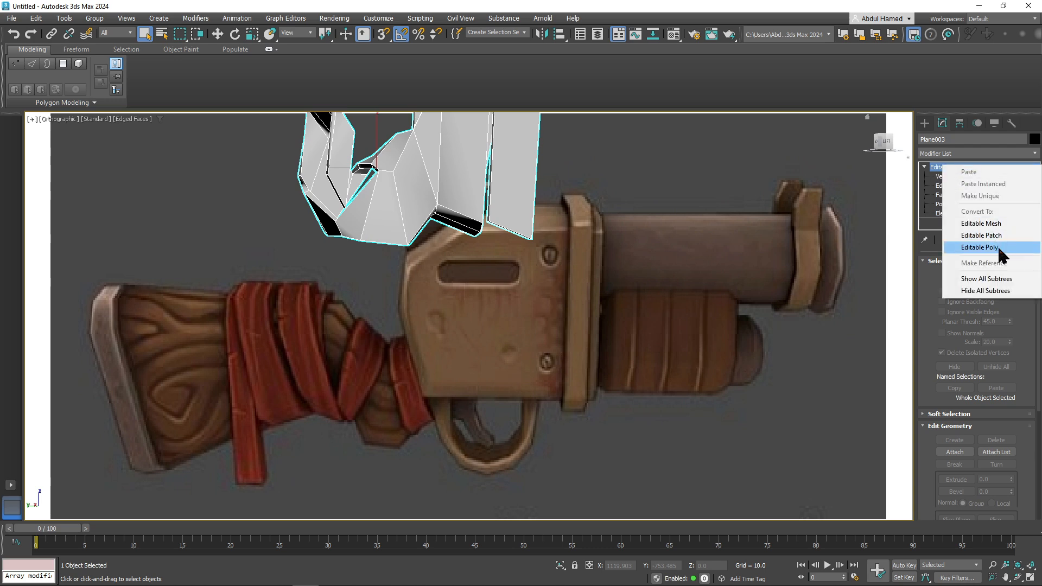
pyautogui.click(998, 247)
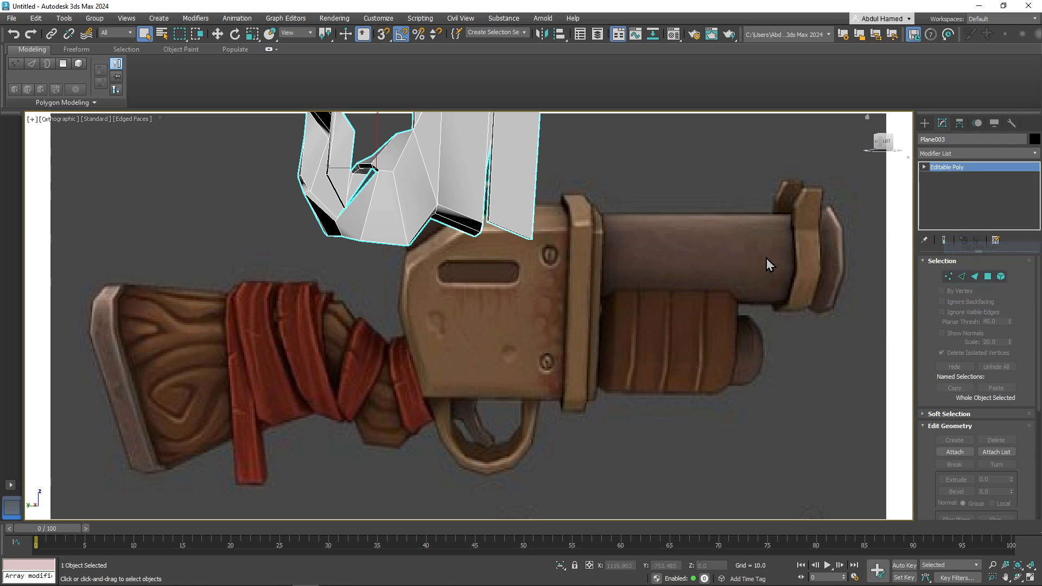
# - Move the four bottom vertices of the wide band straight down about 25 units to form a long hanging tail
pyautogui.click(927, 167)
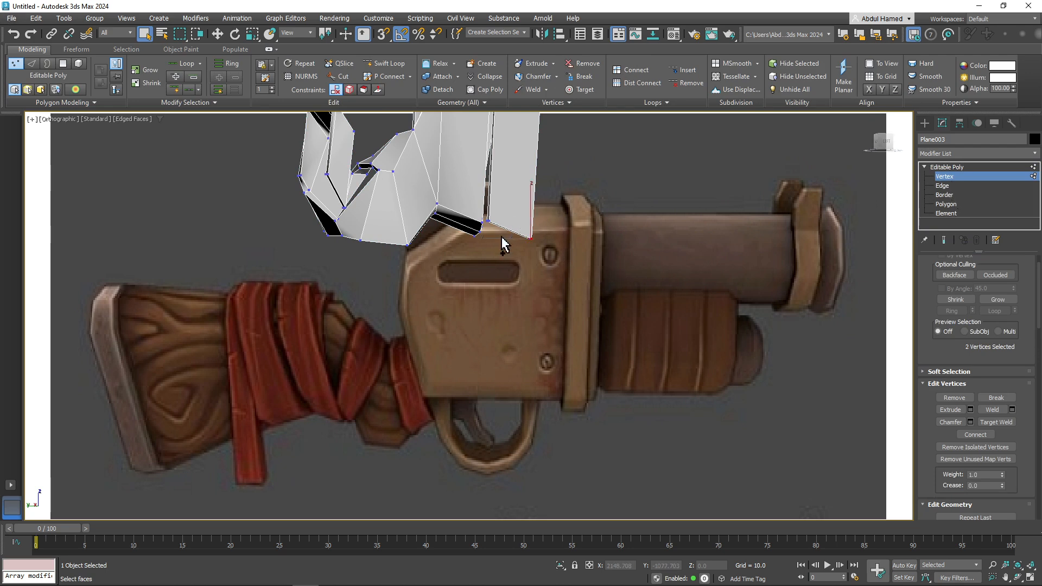
pyautogui.press('w')
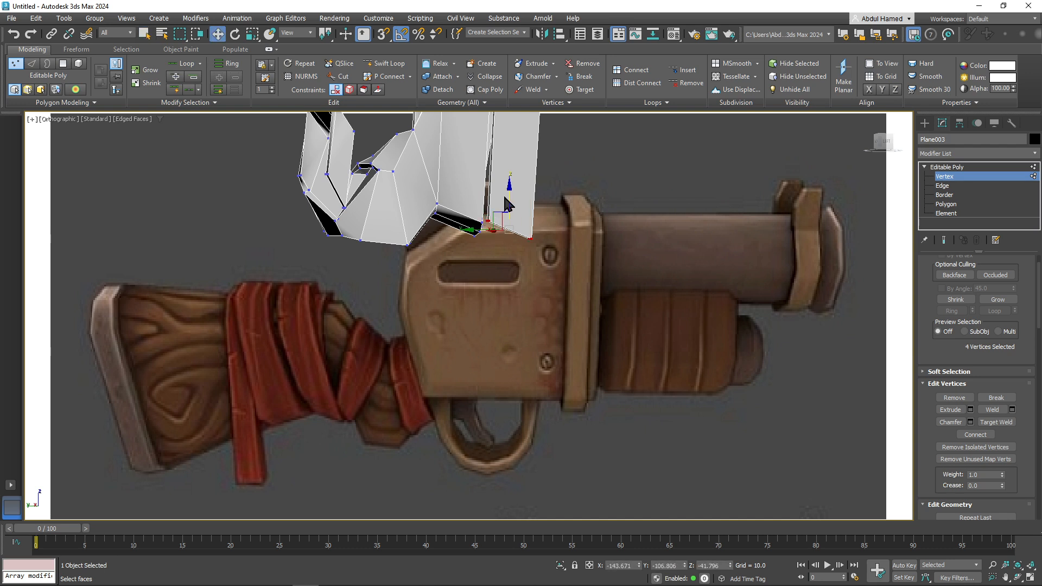
pyautogui.moveTo(507, 194); pyautogui.dragTo(513, 292)
pyautogui.keyDown('alt'); pyautogui.moveTo(364, 229); pyautogui.dragTo(363, 174, button='middle'); pyautogui.keyUp('alt')
pyautogui.scroll(5, 357, 170)
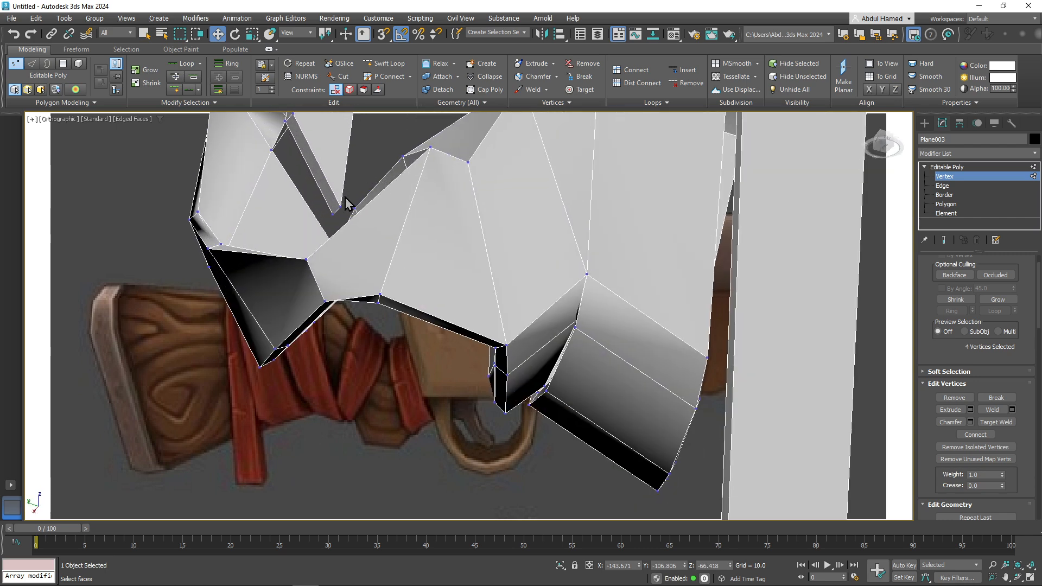
# - Move the narrow band's four lower end vertices down about 19 units and about 1.6 units along Y to form a second tail
pyautogui.moveTo(294, 156); pyautogui.dragTo(372, 257, button='middle')
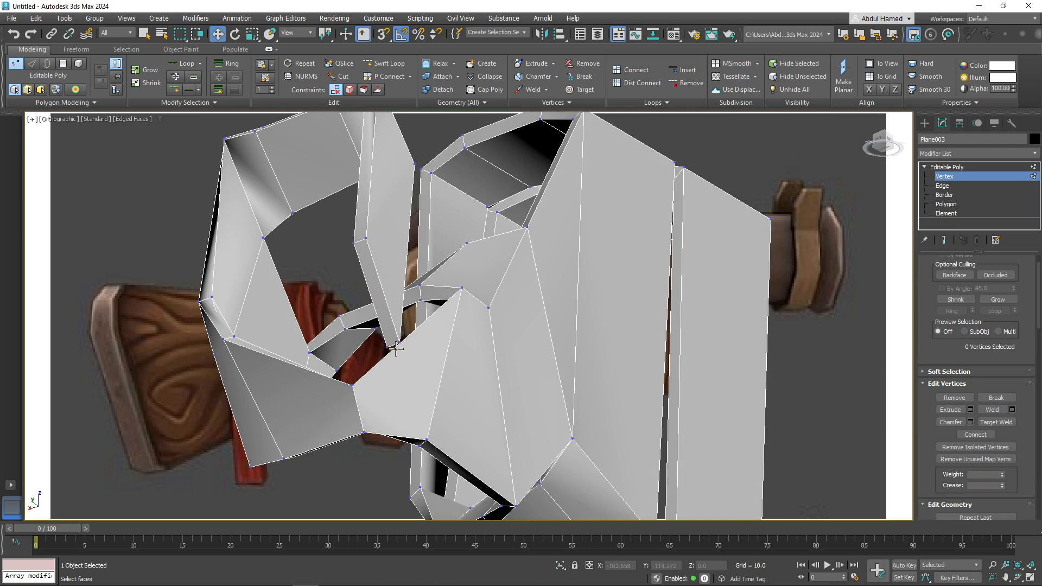
pyautogui.click(386, 348)
pyautogui.keyDown('ctrl'); pyautogui.click(364, 243); pyautogui.keyUp('ctrl')
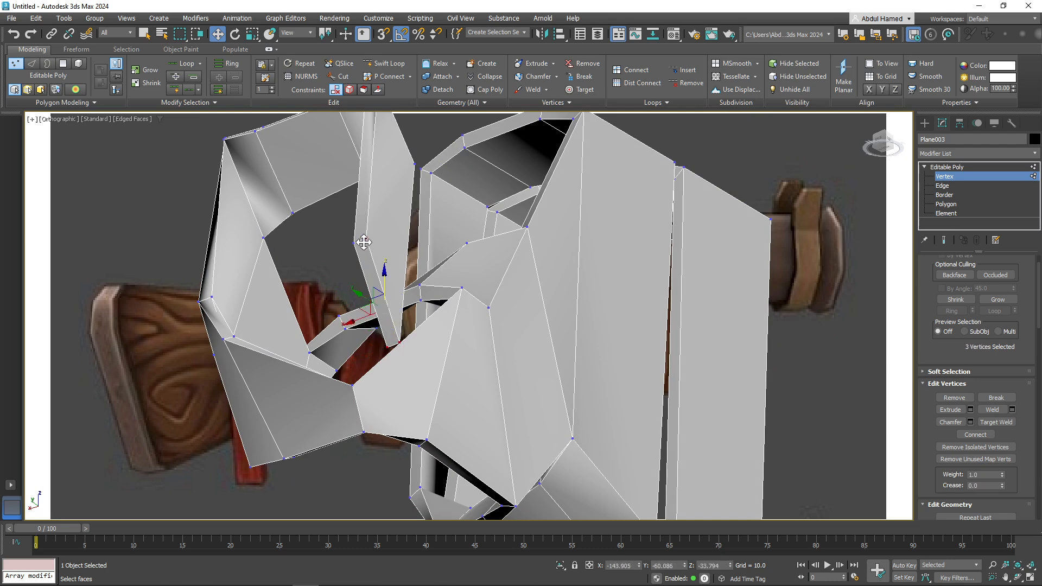
pyautogui.scroll(-3, 376, 257)
pyautogui.keyDown('alt'); pyautogui.moveTo(414, 257); pyautogui.dragTo(374, 261, button='middle'); pyautogui.keyUp('alt')
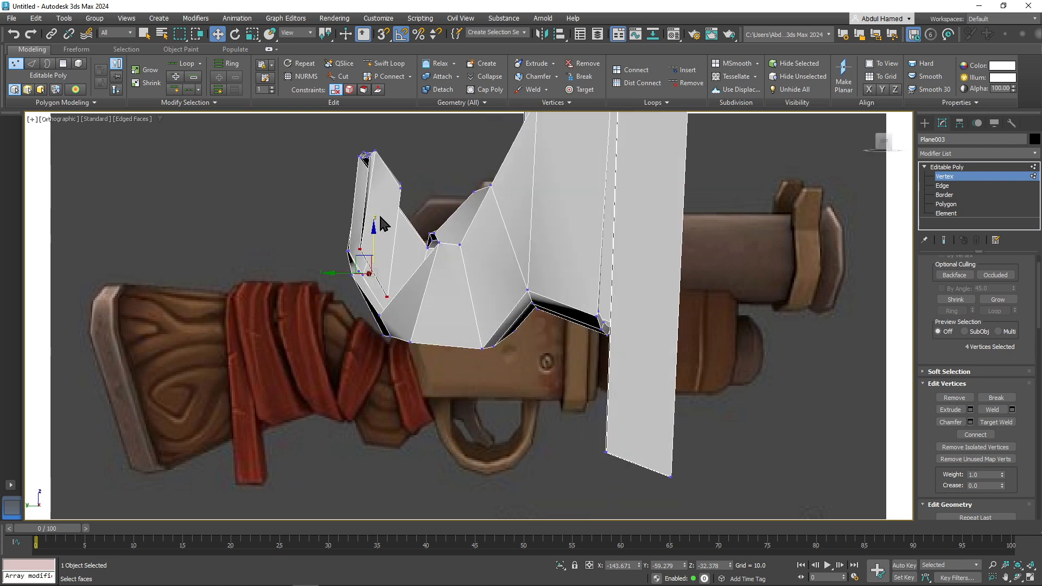
pyautogui.moveTo(369, 258); pyautogui.dragTo(367, 329)
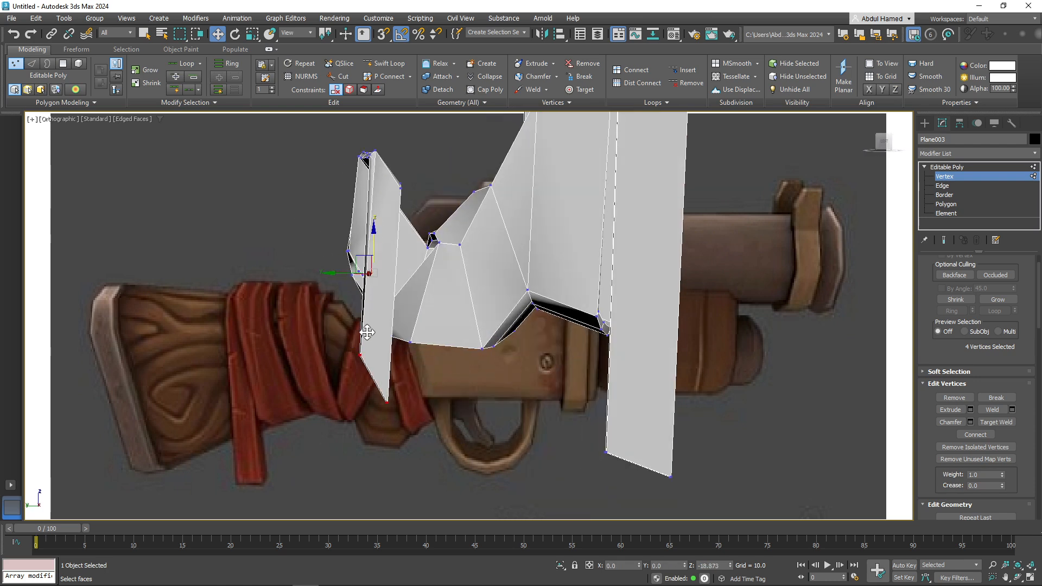
pyautogui.moveTo(332, 378); pyautogui.dragTo(326, 376)
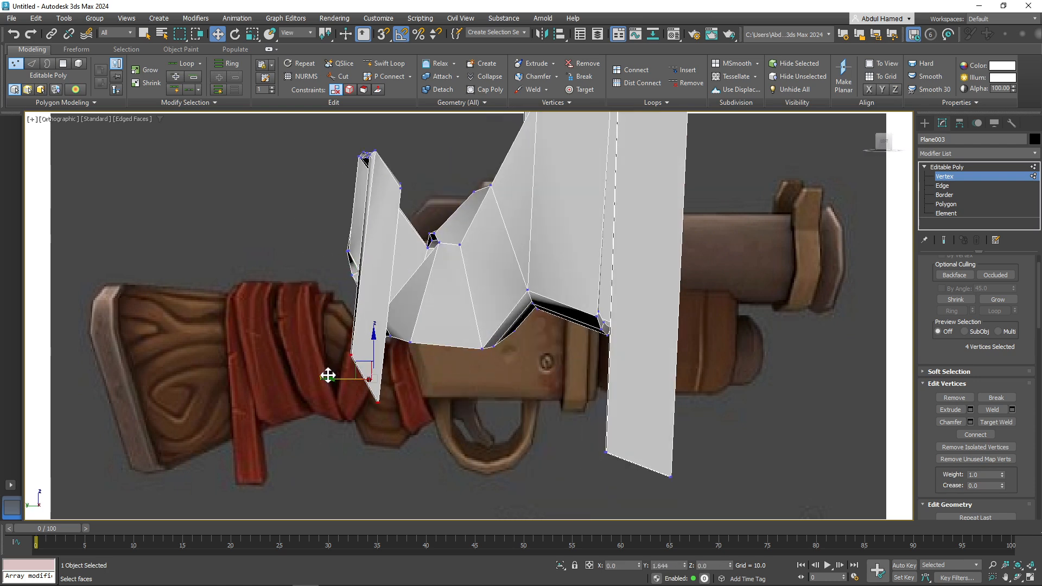
# - Unhide all the hidden gun parts
pyautogui.moveTo(386, 377); pyautogui.dragTo(324, 304, button='middle')
pyautogui.scroll(-5, 325, 303)
pyautogui.keyDown('alt'); pyautogui.moveTo(383, 337); pyautogui.dragTo(391, 334, button='middle'); pyautogui.keyUp('alt')
pyautogui.rightClick(391, 334)
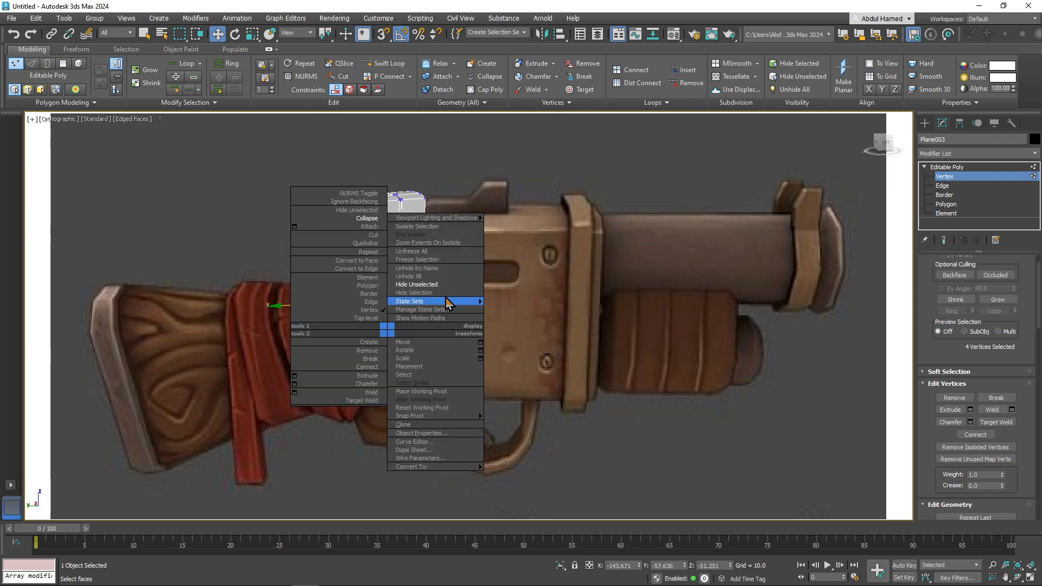
pyautogui.click(448, 279)
# - Leave vertex editing, move the whole cloth wrap onto the gun's stock and deselect it
pyautogui.keyDown('alt'); pyautogui.moveTo(513, 341); pyautogui.dragTo(713, 325, button='middle'); pyautogui.keyUp('alt')
pyautogui.click(947, 167)
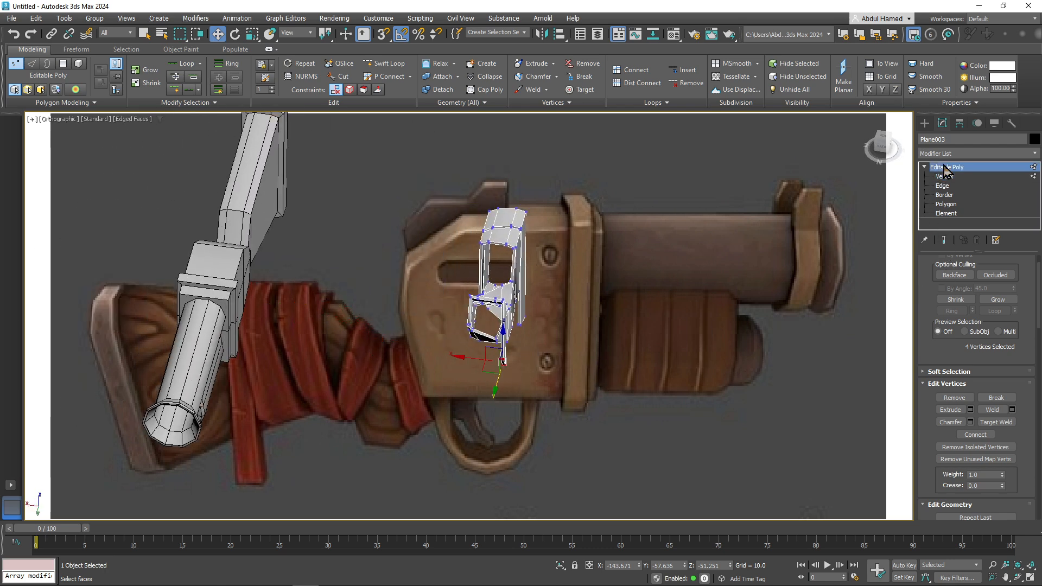
pyautogui.moveTo(469, 314); pyautogui.dragTo(203, 265)
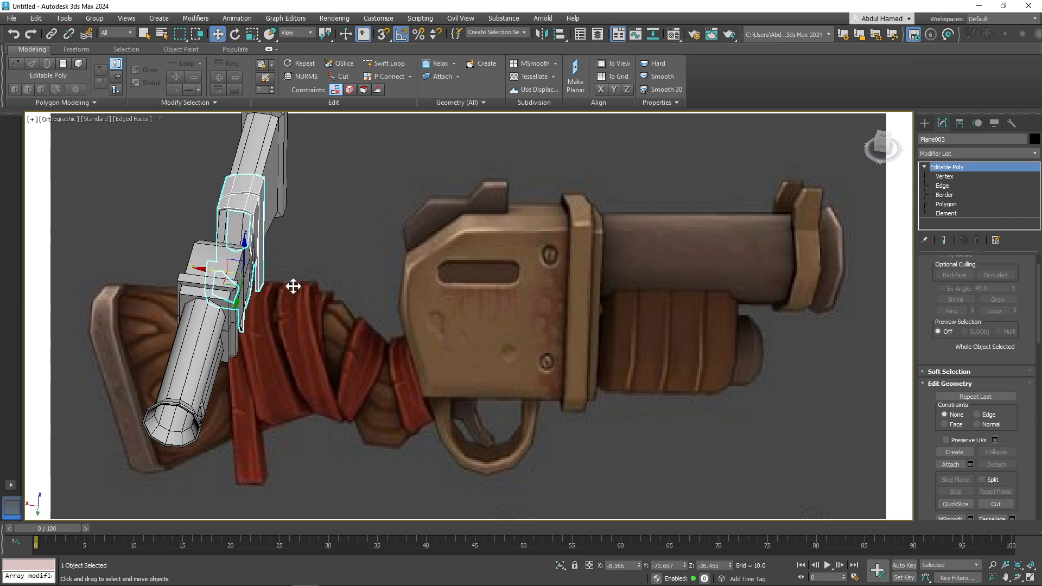
pyautogui.click(339, 278)
# - Move the narrow band's upper vertices about 5 units back toward the stock and 6.6 units down, clear of the receiver
pyautogui.keyDown('alt'); pyautogui.moveTo(339, 278); pyautogui.dragTo(275, 247, button='middle'); pyautogui.keyUp('alt')
pyautogui.moveTo(354, 306); pyautogui.dragTo(385, 340, button='middle')
pyautogui.click(355, 335)
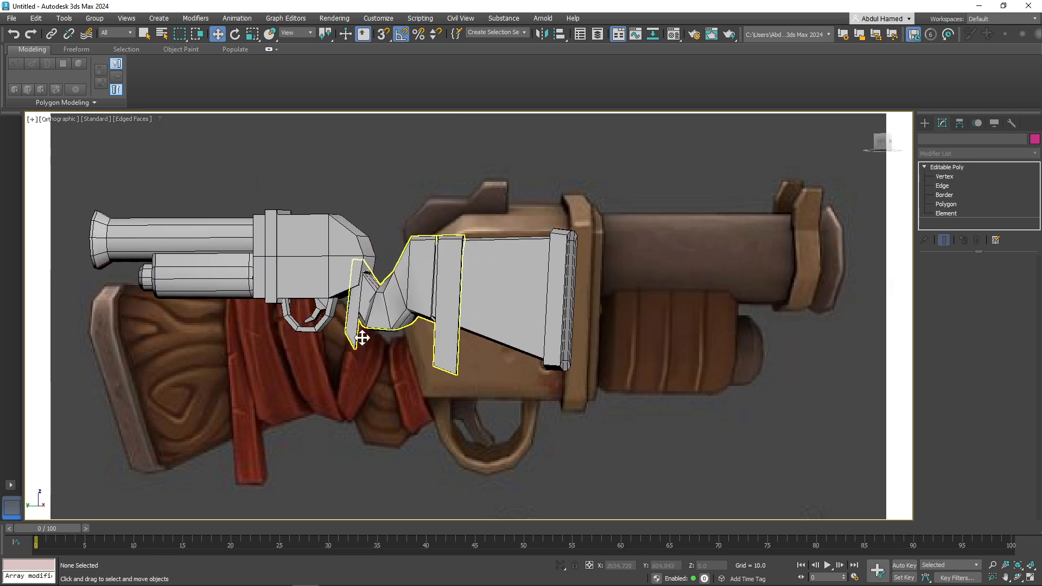
pyautogui.moveTo(331, 315); pyautogui.dragTo(347, 299, button='middle')
pyautogui.scroll(6, 358, 296)
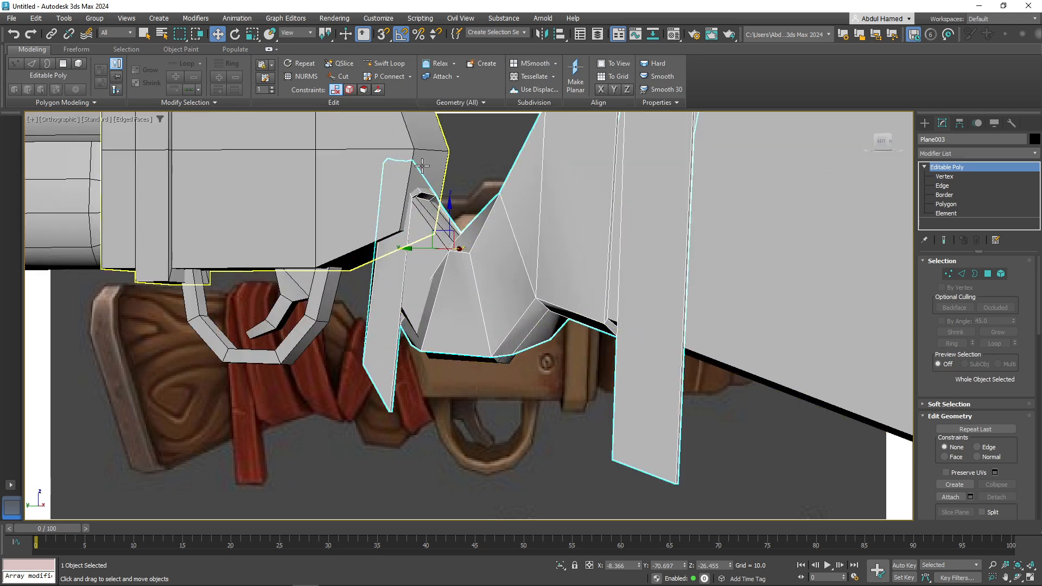
pyautogui.click(943, 177)
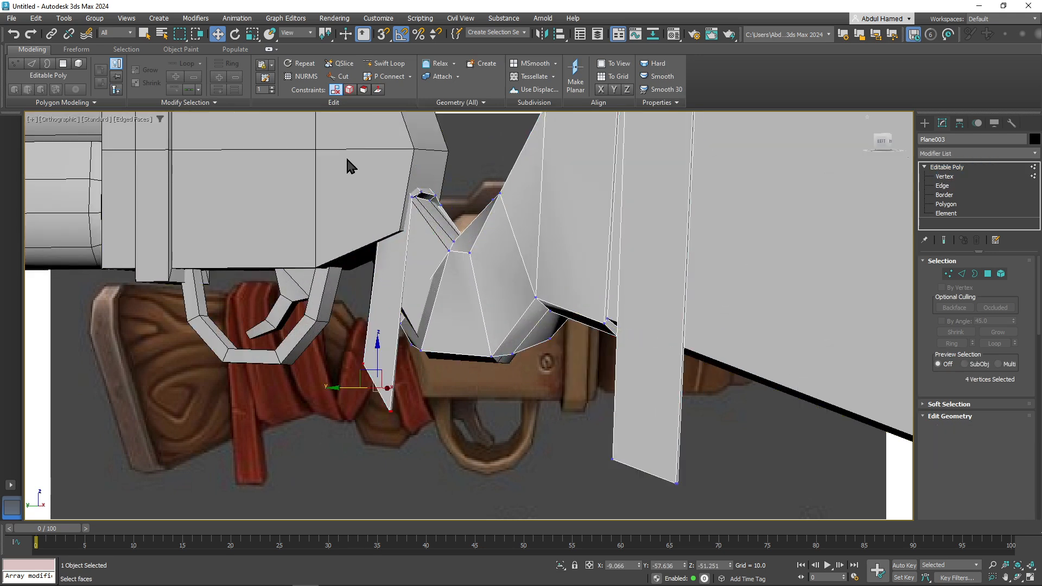
pyautogui.moveTo(448, 209); pyautogui.dragTo(447, 206)
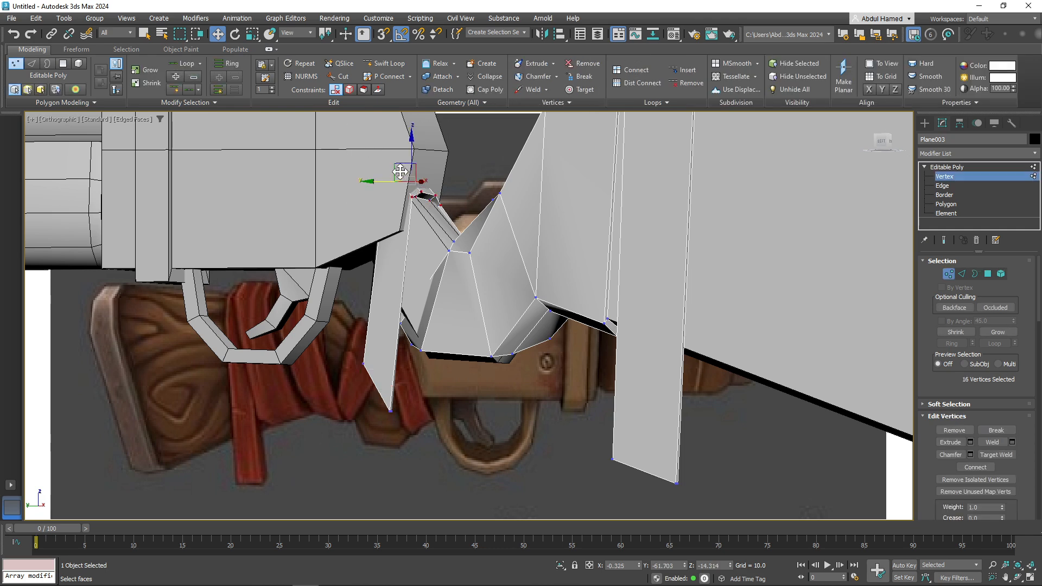
pyautogui.moveTo(404, 168); pyautogui.dragTo(428, 203)
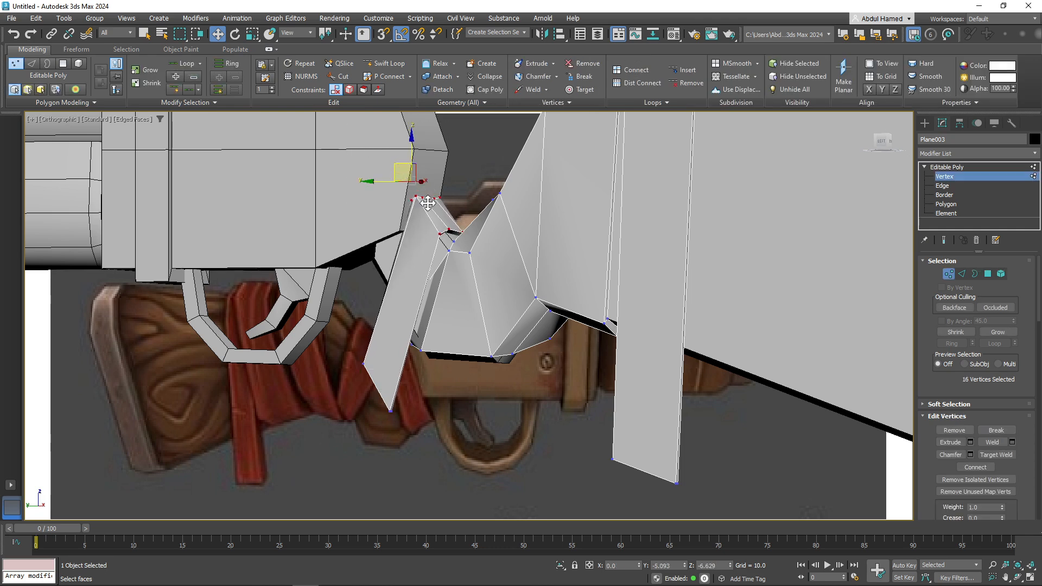
# - Pull the narrow tail's lower end further down and add an edge loop across the tail with Swift Loop
pyautogui.keyDown('alt'); pyautogui.moveTo(453, 323); pyautogui.dragTo(451, 294, button='middle'); pyautogui.keyUp('alt')
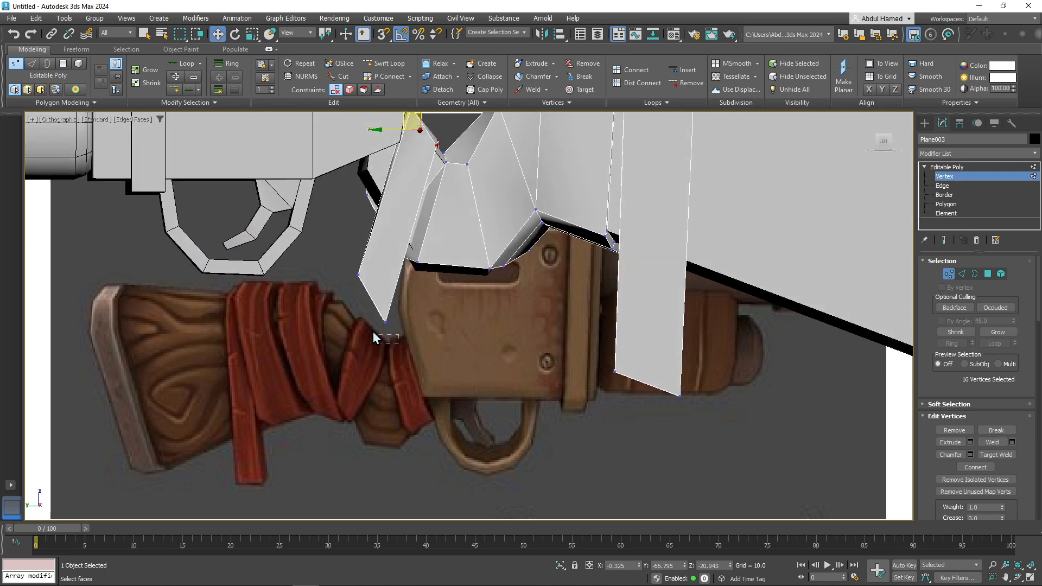
pyautogui.moveTo(362, 282); pyautogui.dragTo(374, 383)
pyautogui.keyDown('alt'); pyautogui.moveTo(373, 383); pyautogui.dragTo(342, 404, button='middle'); pyautogui.keyUp('alt')
pyautogui.click(386, 62)
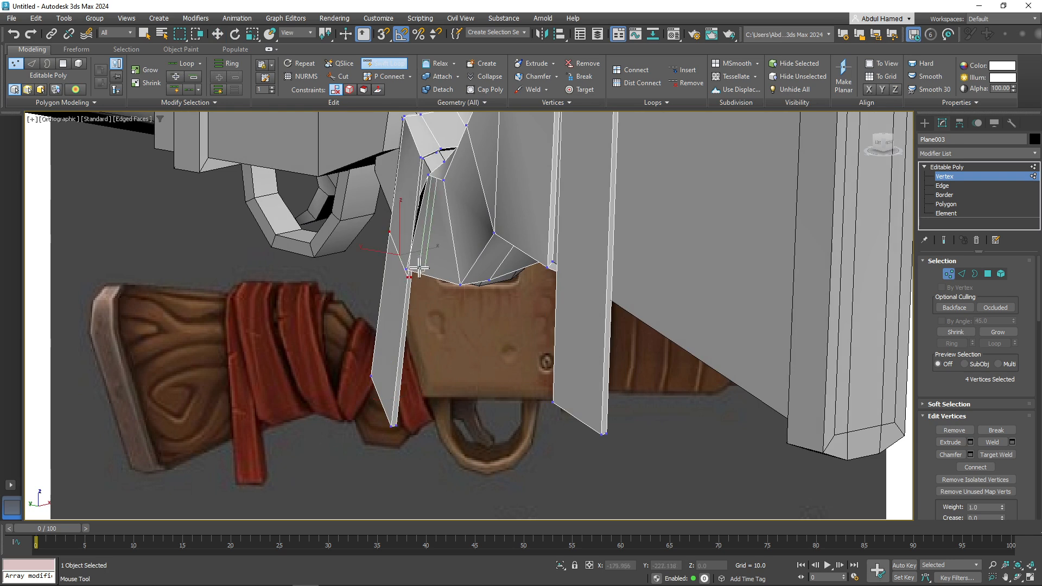
pyautogui.press('w')
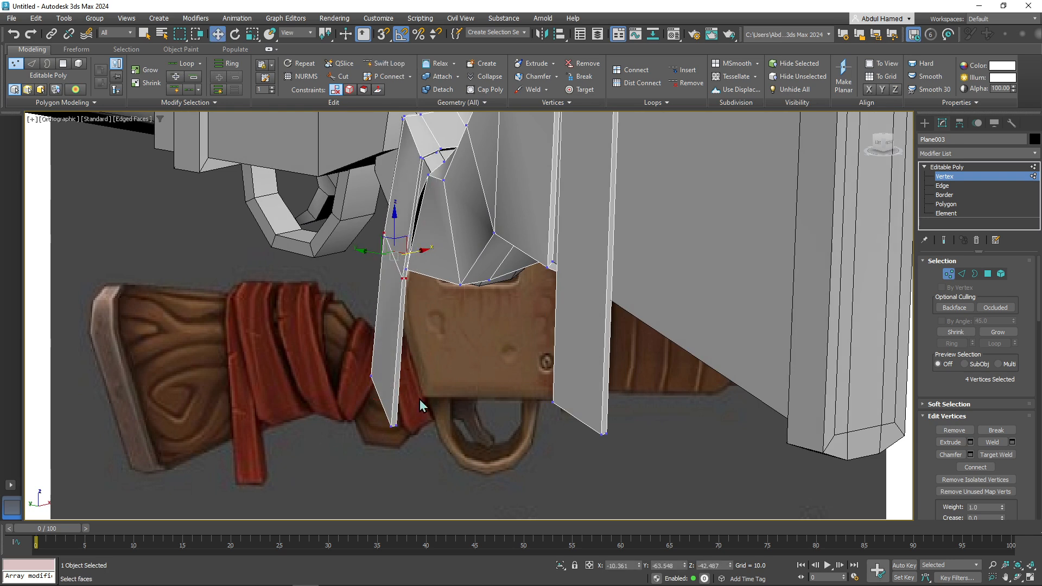
# - Scale the narrow tail's four end vertices to 15% vertically to flatten the tip, and adjust its width along Y
pyautogui.keyDown('alt'); pyautogui.moveTo(432, 404); pyautogui.dragTo(440, 362, button='middle'); pyautogui.keyUp('alt')
pyautogui.moveTo(439, 354); pyautogui.dragTo(321, 465)
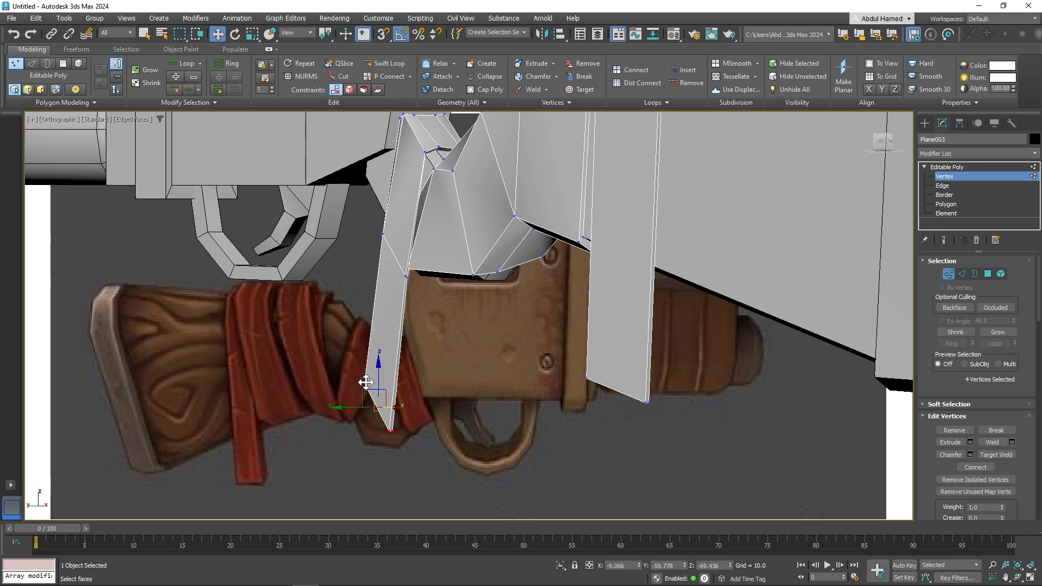
pyautogui.press('r')
pyautogui.moveTo(379, 356); pyautogui.dragTo(357, 476)
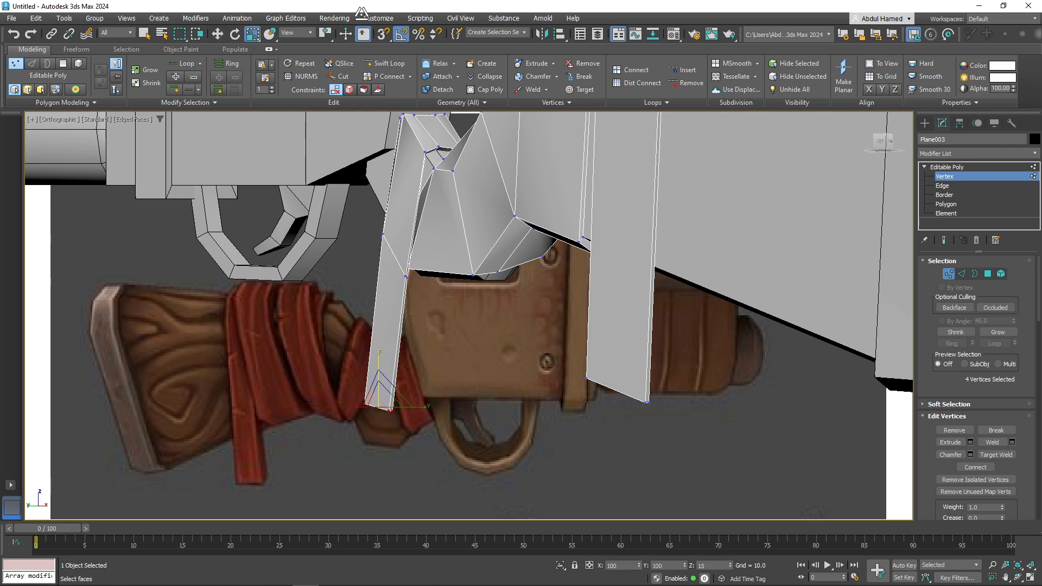
pyautogui.keyDown('alt'); pyautogui.moveTo(414, 309); pyautogui.dragTo(461, 372, button='middle'); pyautogui.keyUp('alt')
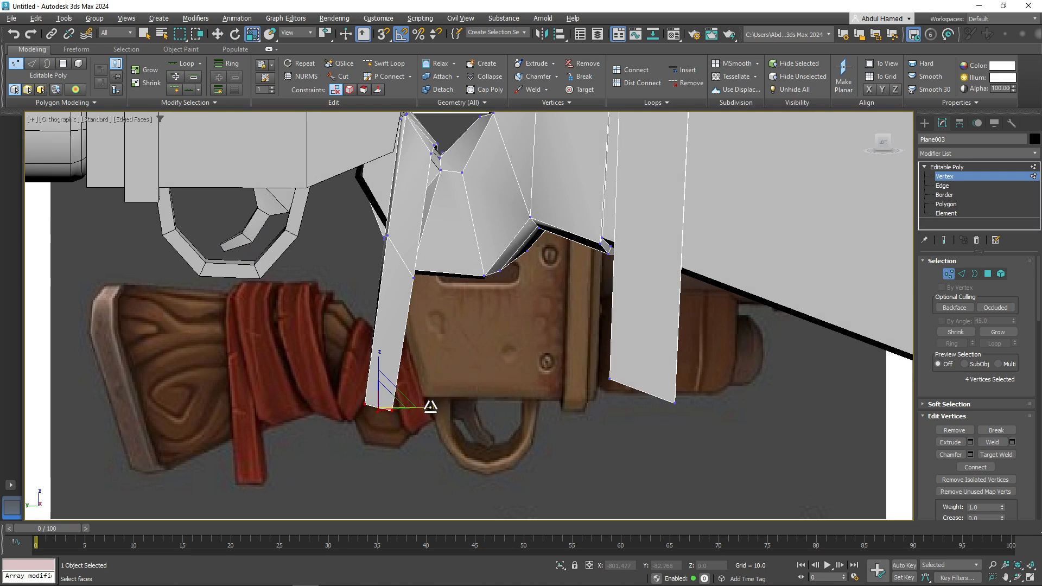
pyautogui.moveTo(430, 406); pyautogui.dragTo(450, 411)
# - Shorten the narrow tail by raising its four end vertices about 15 units, leave vertex editing and deselect the wrap
pyautogui.moveTo(420, 305); pyautogui.dragTo(370, 352, button='middle')
pyautogui.scroll(-2, 374, 347)
pyautogui.keyDown('alt'); pyautogui.moveTo(455, 309); pyautogui.dragTo(457, 282, button='middle'); pyautogui.keyUp('alt')
pyautogui.scroll(-3, 466, 273)
pyautogui.scroll(-2, 466, 273)
pyautogui.press('w')
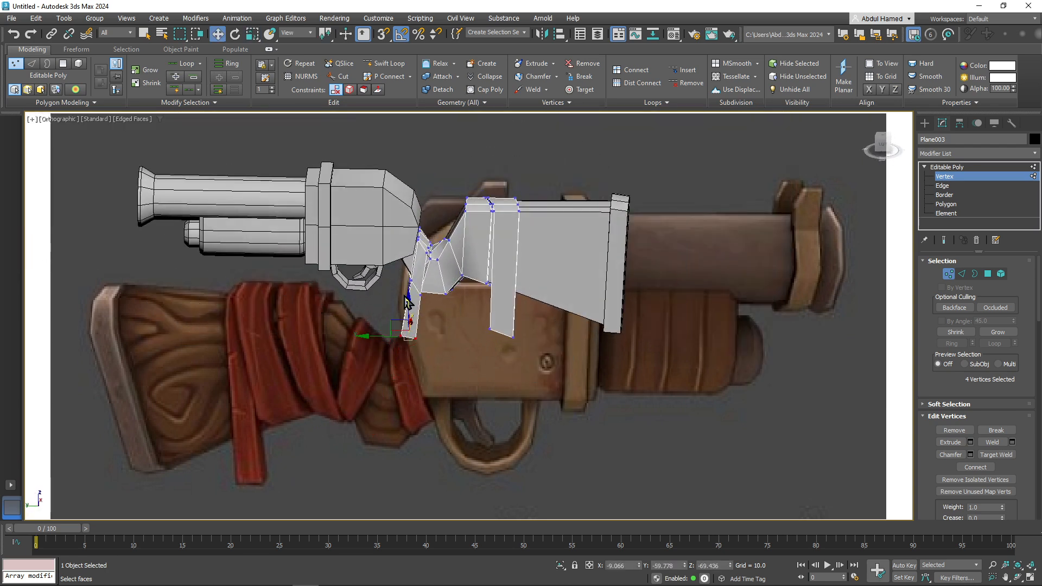
pyautogui.click(410, 295)
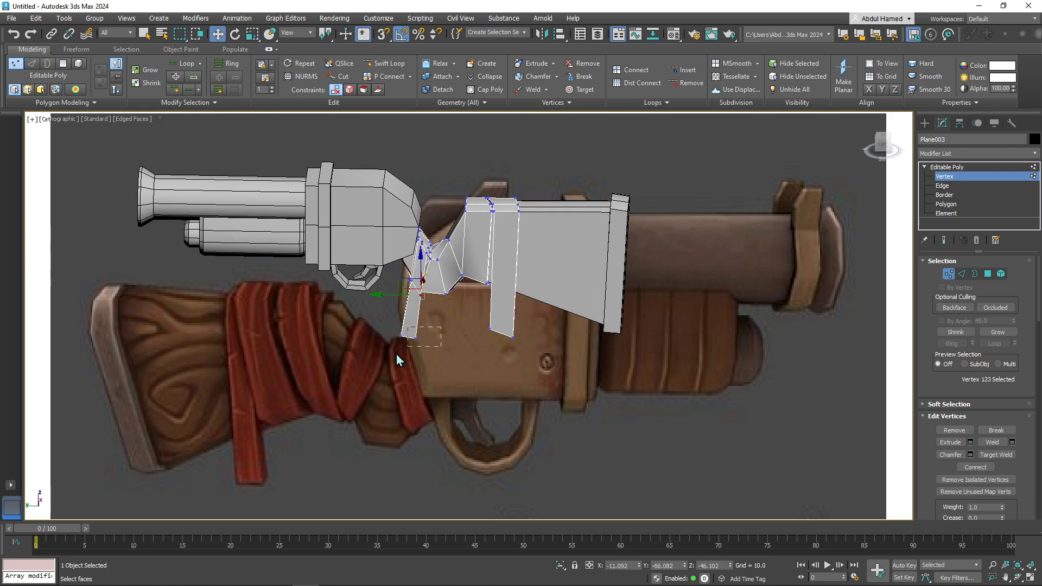
pyautogui.moveTo(411, 277); pyautogui.dragTo(375, 311)
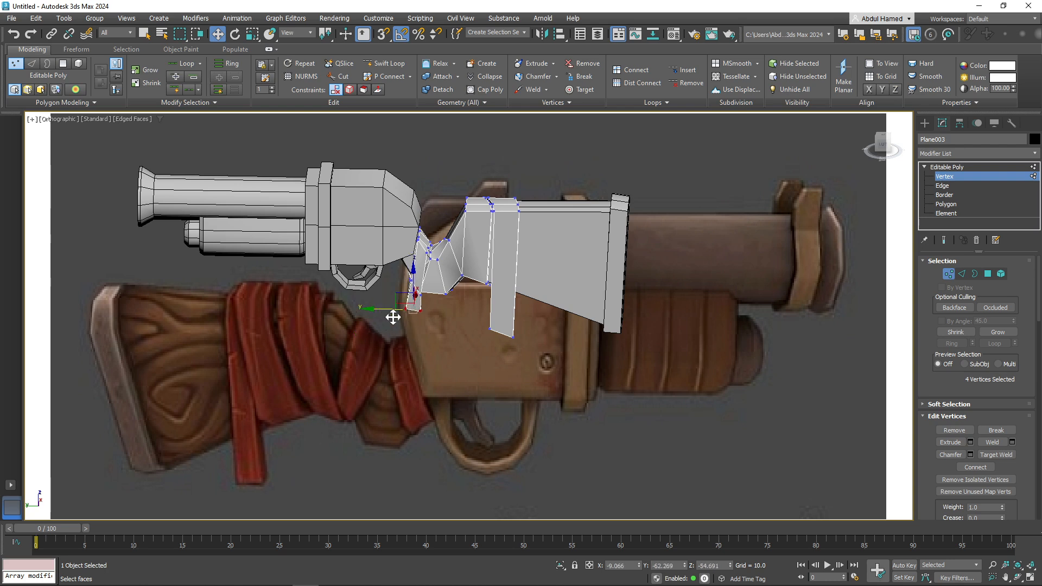
pyautogui.moveTo(499, 330); pyautogui.dragTo(471, 316, button='middle')
pyautogui.scroll(-3, 477, 374)
pyautogui.click(961, 168)
pyautogui.click(454, 372)
# - In the Left view, create a rectangular plane about 20 by 33 units above the receiver
pyautogui.scroll(-2, 467, 324)
pyautogui.scroll(2, 429, 213)
pyautogui.moveTo(428, 212); pyautogui.dragTo(502, 209, button='middle')
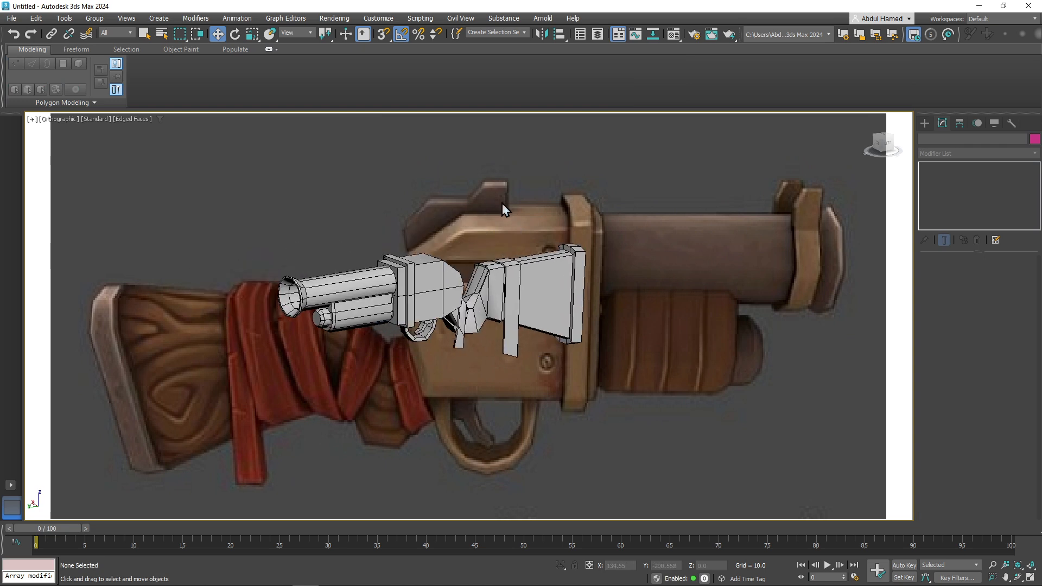
pyautogui.click(926, 124)
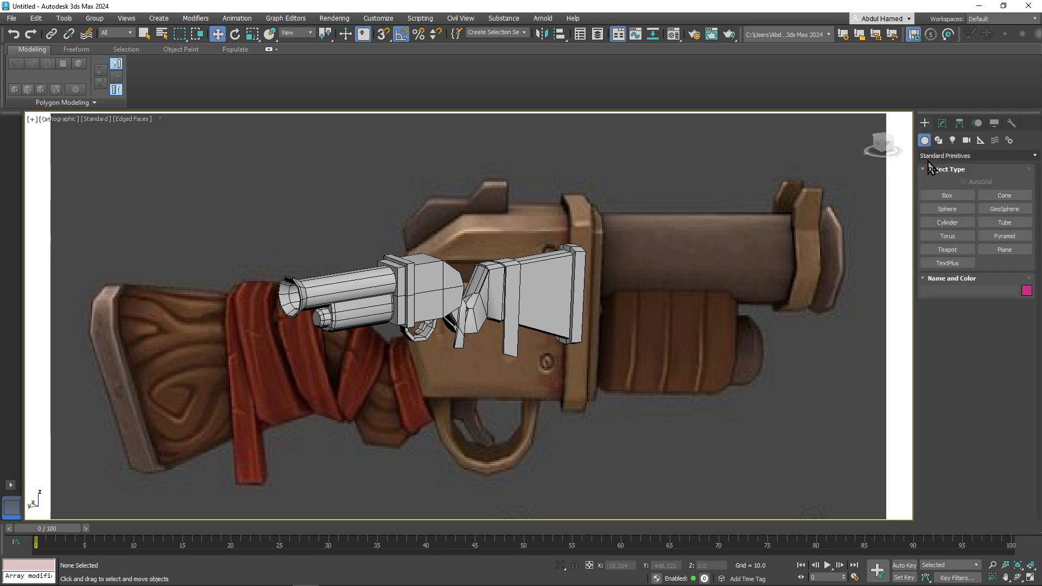
pyautogui.click(1004, 249)
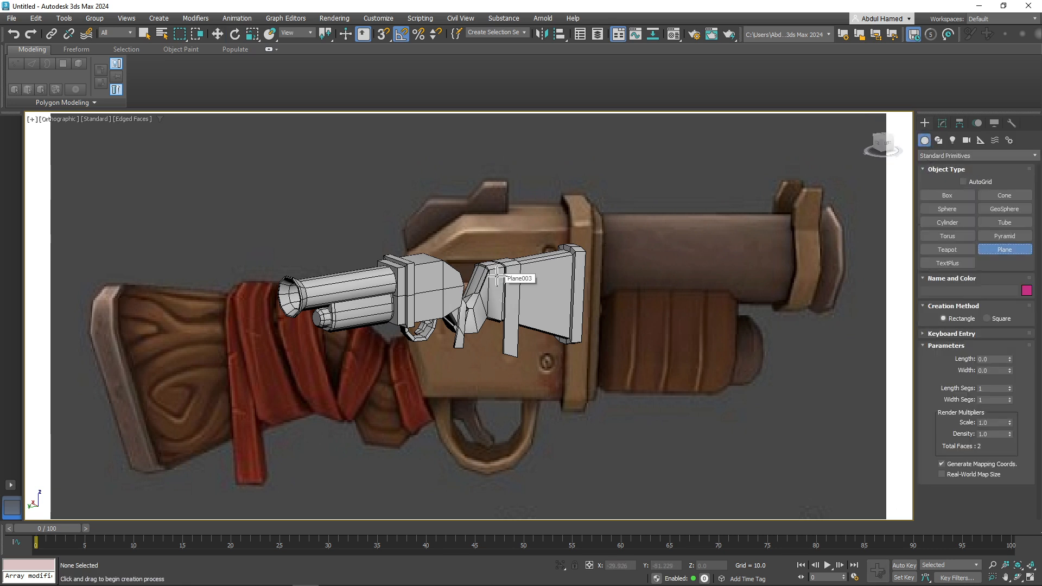
pyautogui.press('l')
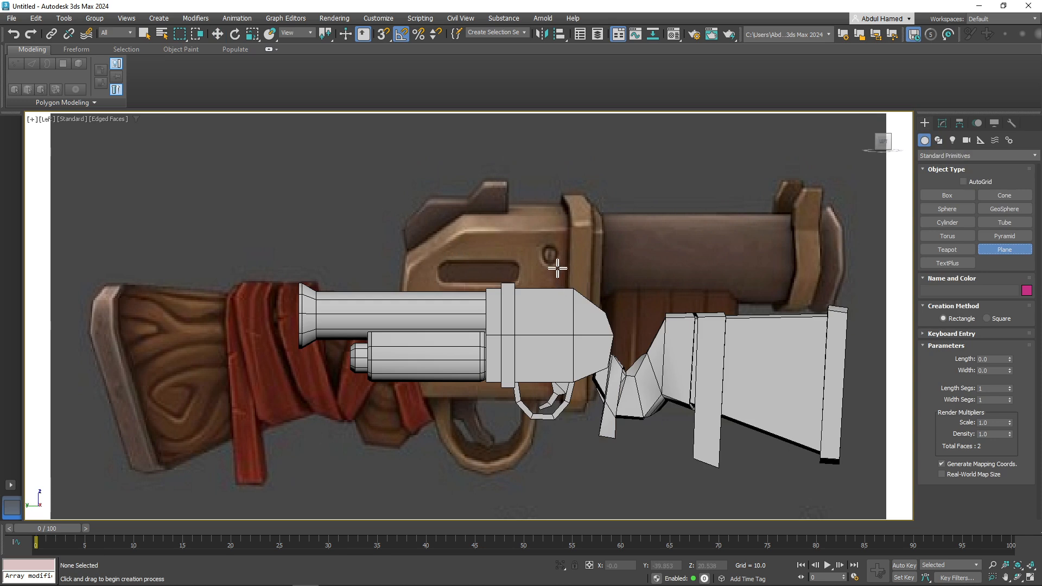
pyautogui.moveTo(547, 214); pyautogui.dragTo(619, 260)
pyautogui.moveTo(573, 246); pyautogui.dragTo(510, 288, button='middle')
pyautogui.scroll(2, 505, 217)
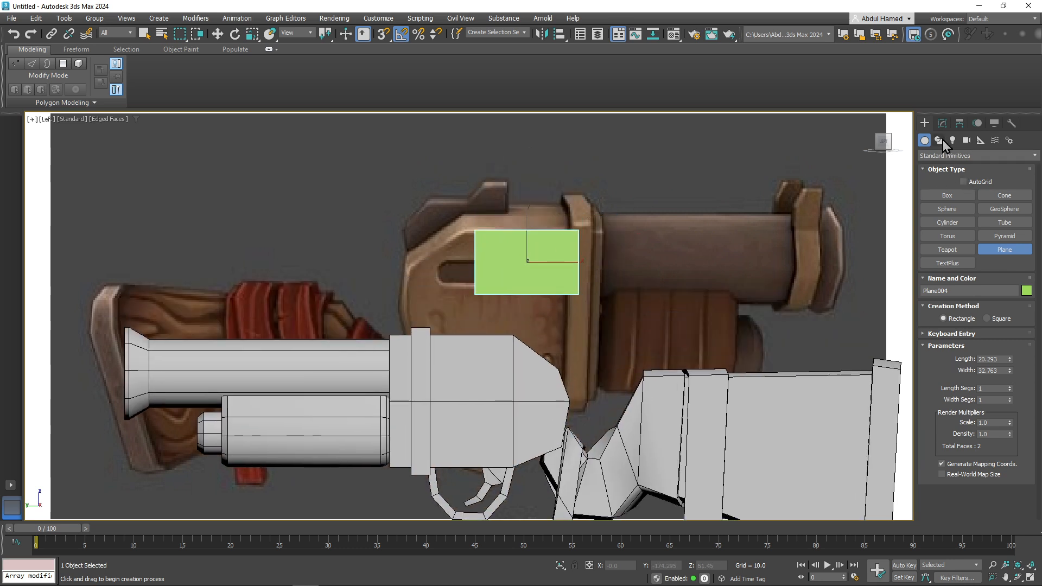
# - Convert the plane to Editable Poly and insert a vertical edge left of its centre with Swift Loop
pyautogui.click(942, 123)
pyautogui.rightClick(955, 169)
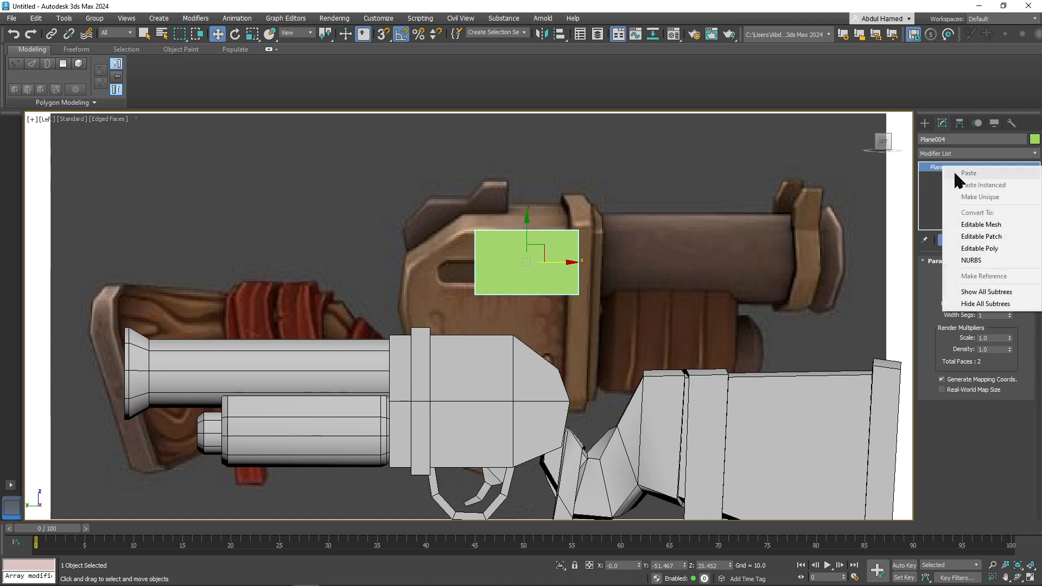
pyautogui.click(990, 248)
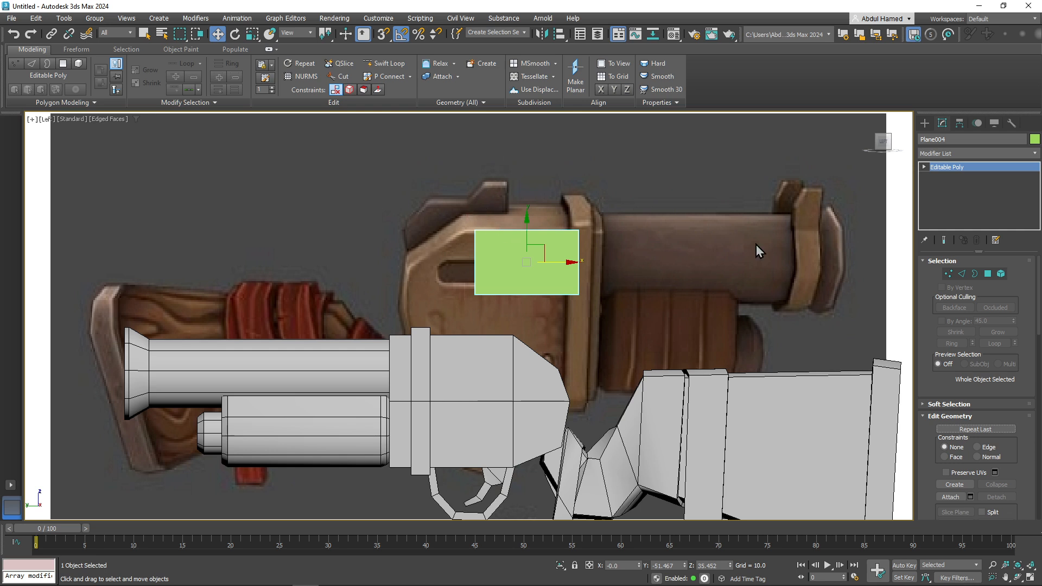
pyautogui.click(925, 167)
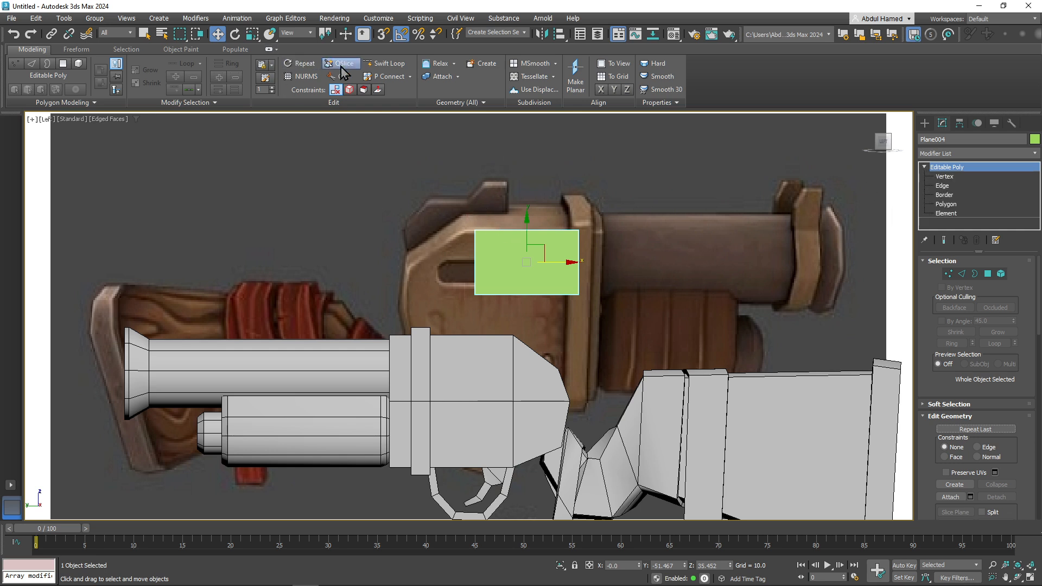
pyautogui.click(384, 64)
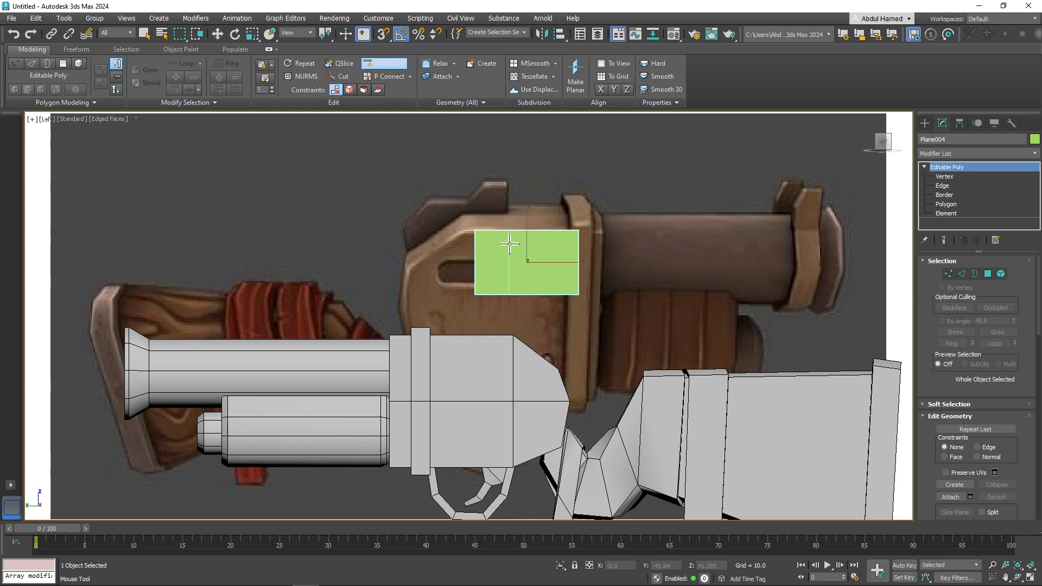
pyautogui.click(512, 245)
# - Lower the upper vertex of the plane's inserted edge about 5 units to form a notch
pyautogui.click(944, 176)
pyautogui.press('w')
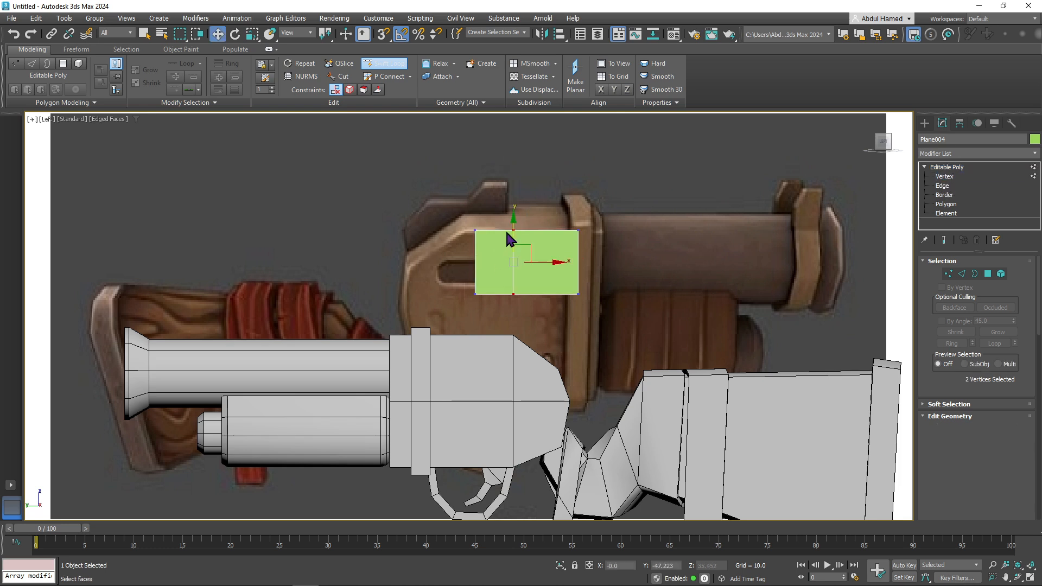
pyautogui.moveTo(529, 242); pyautogui.dragTo(515, 218)
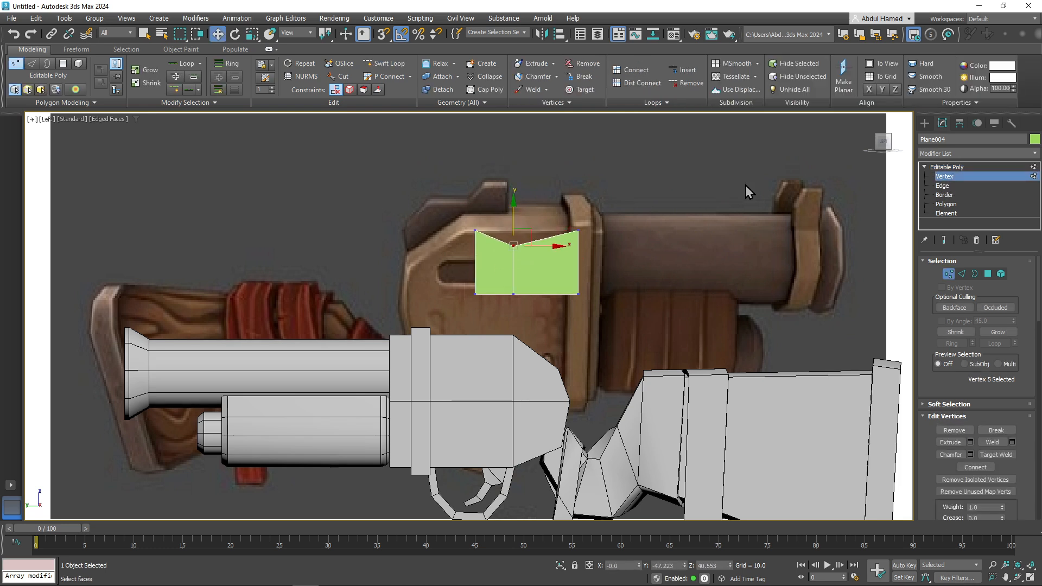
# - Extend the plane with a new segment by copying its barrel-side edge about 8.6 units outward
pyautogui.click(942, 186)
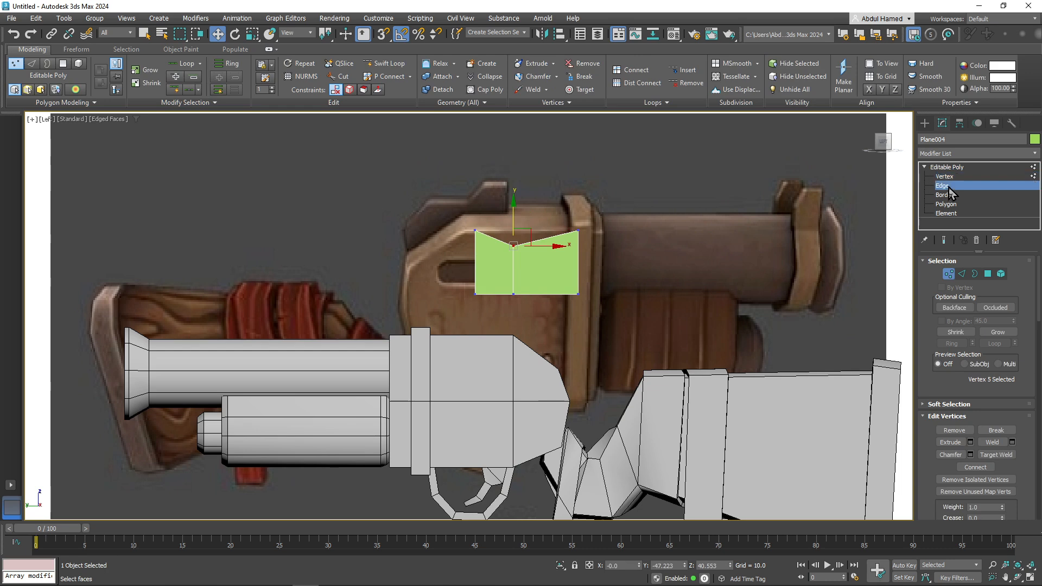
pyautogui.click(476, 261)
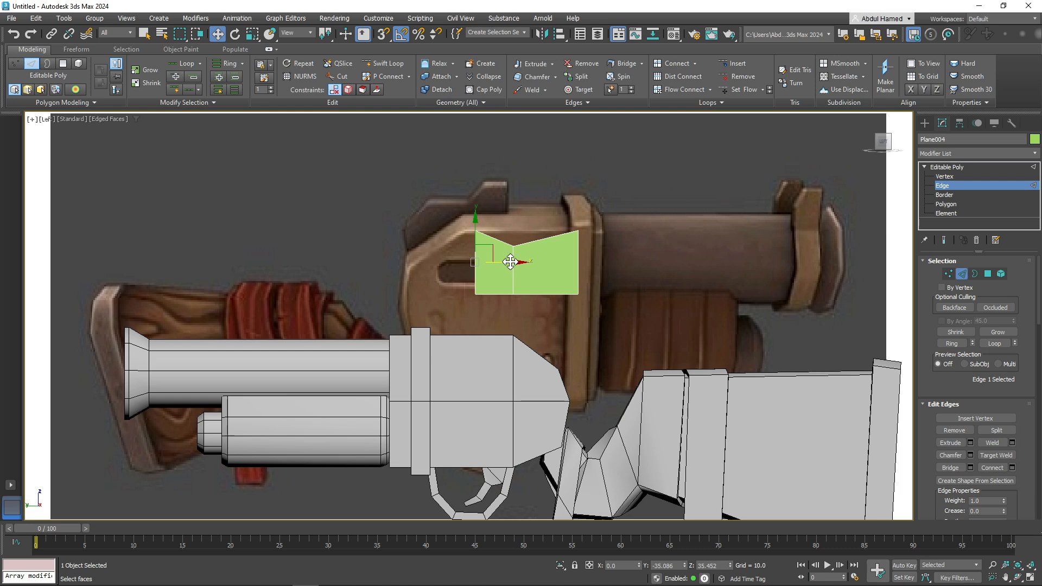
pyautogui.keyDown('shift'); pyautogui.moveTo(510, 263); pyautogui.dragTo(483, 261); pyautogui.keyUp('shift')
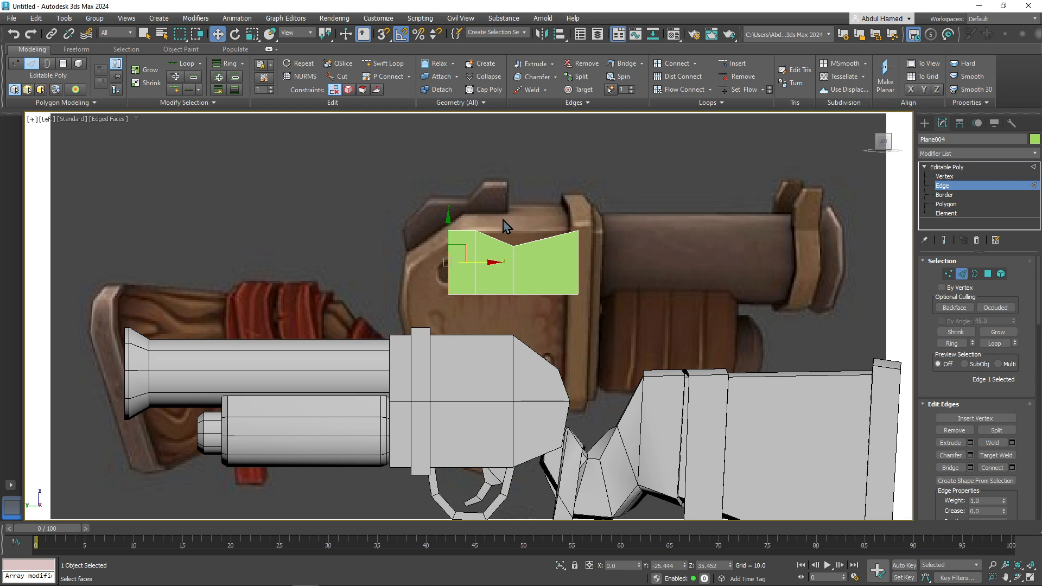
# - Move the plane's stock-side vertices about 10 units inward and lower the upper corner about 3 units
pyautogui.click(958, 177)
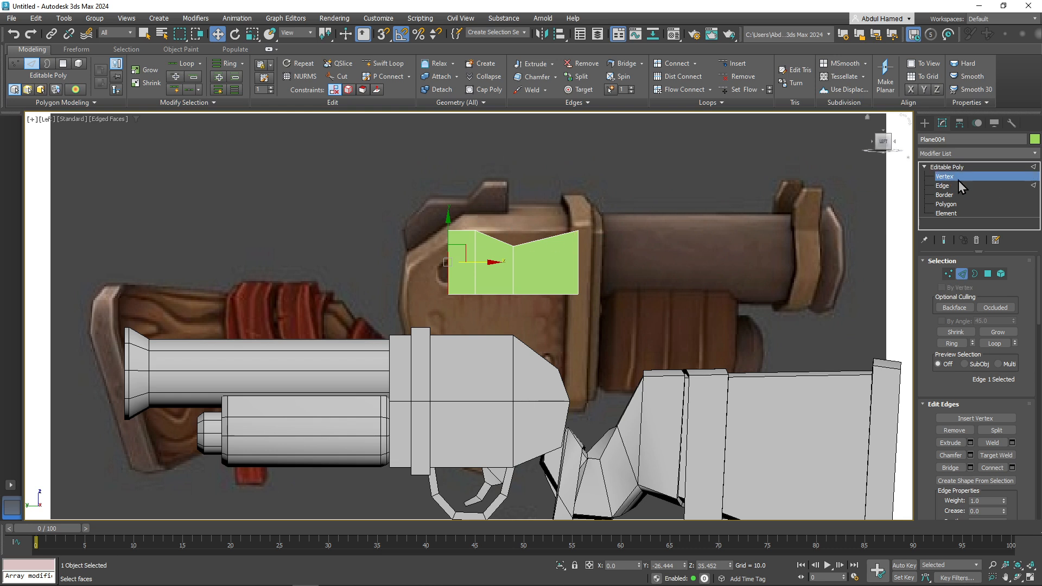
pyautogui.moveTo(602, 209); pyautogui.dragTo(564, 307)
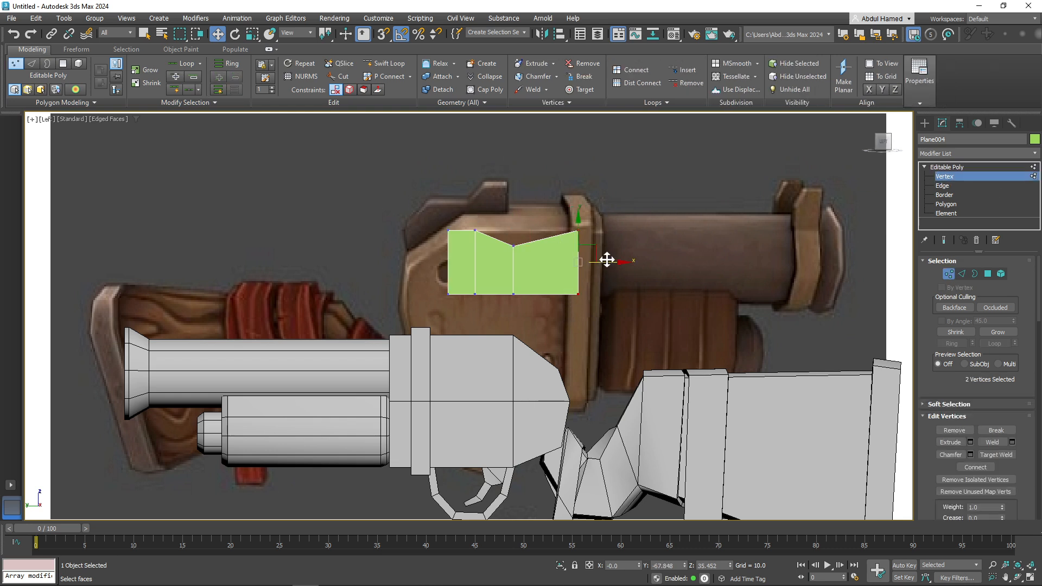
pyautogui.moveTo(606, 261); pyautogui.dragTo(579, 267)
pyautogui.click(546, 234)
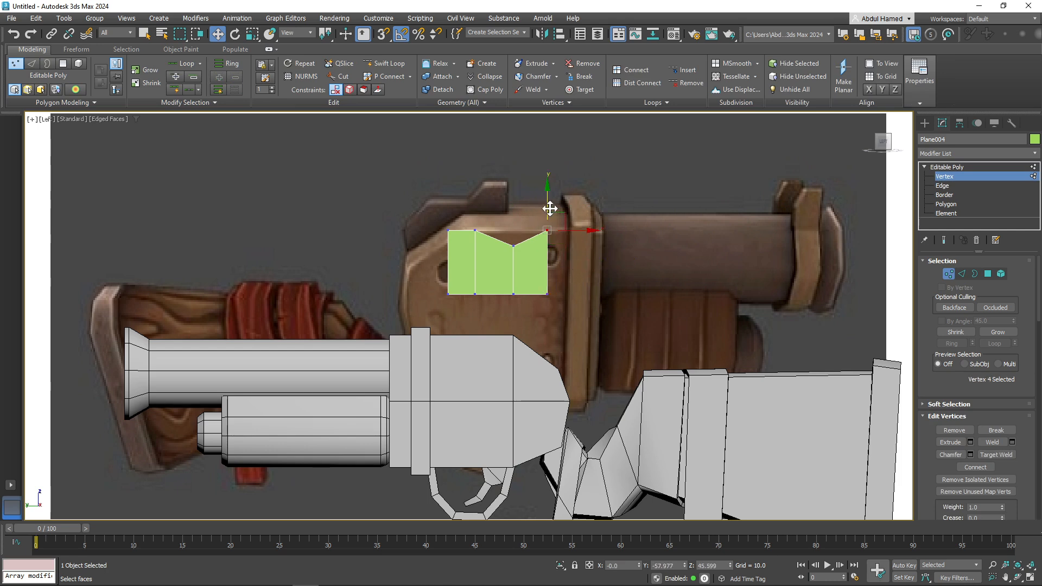
pyautogui.moveTo(550, 209); pyautogui.dragTo(548, 211)
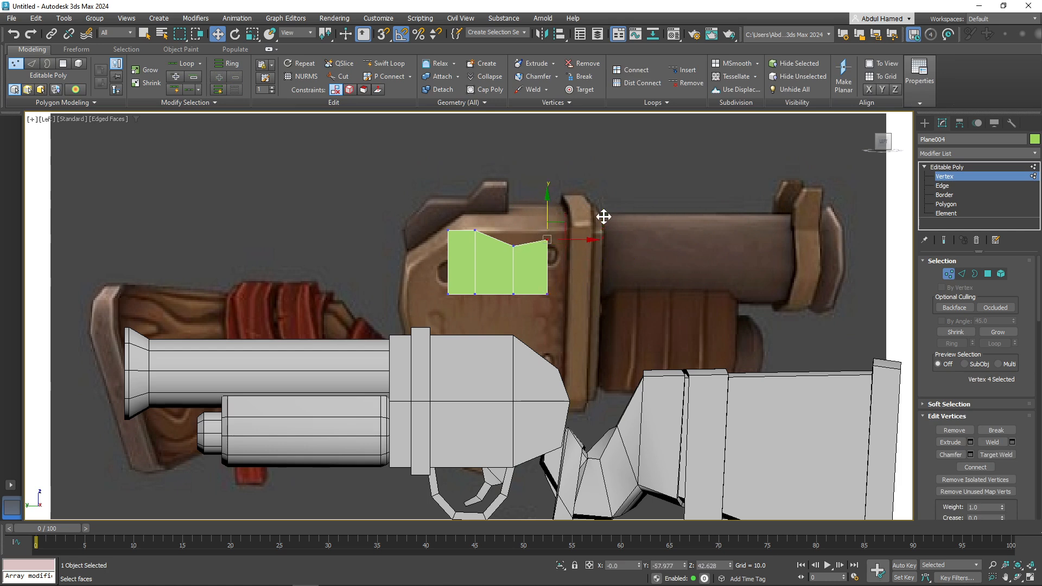
# - Extend the stock-side edge into a sloping segment, about 10 units outward and 7 units down
pyautogui.rightClick(539, 274)
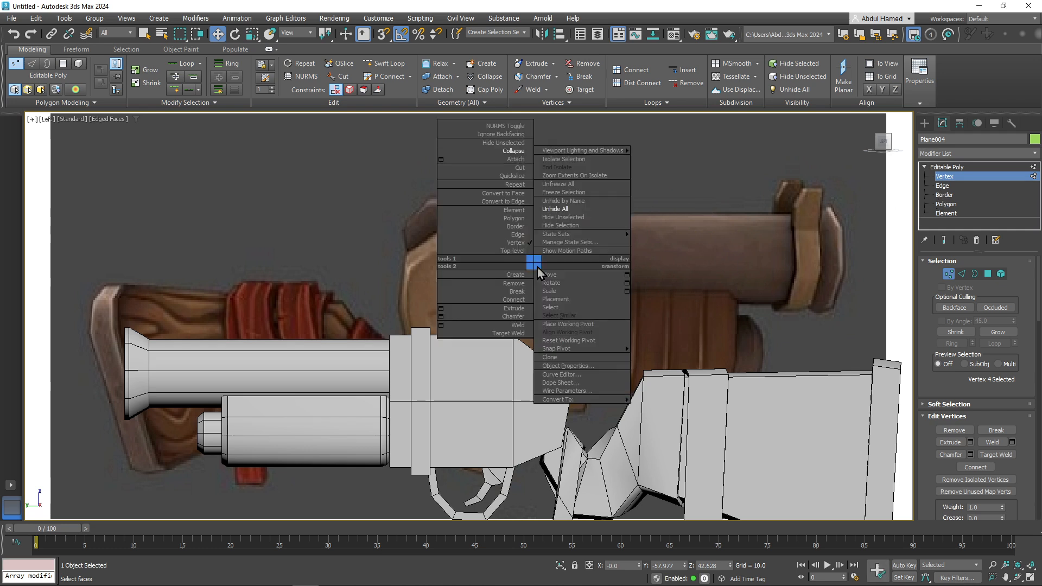
pyautogui.click(521, 235)
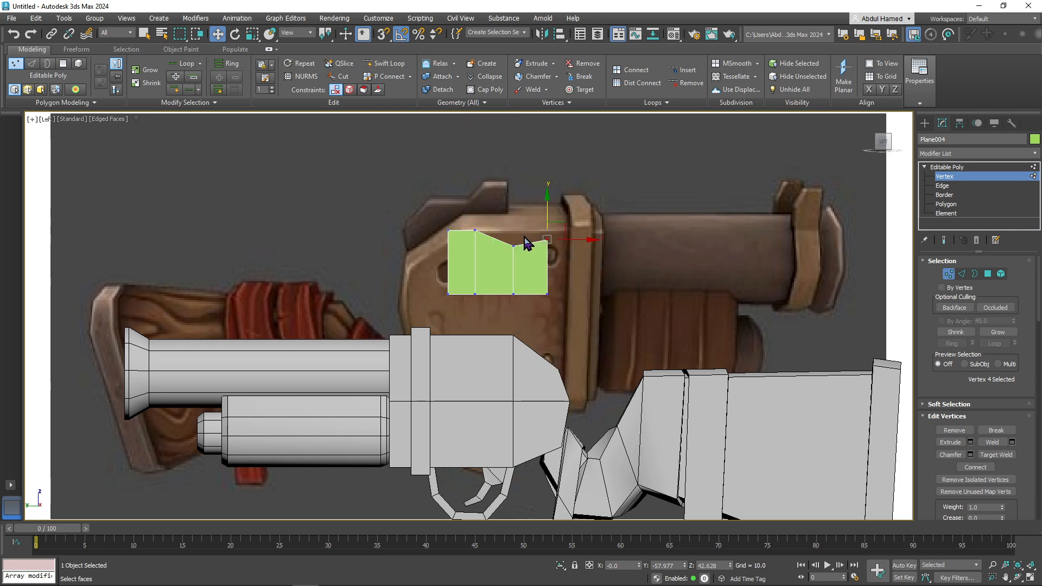
pyautogui.click(546, 265)
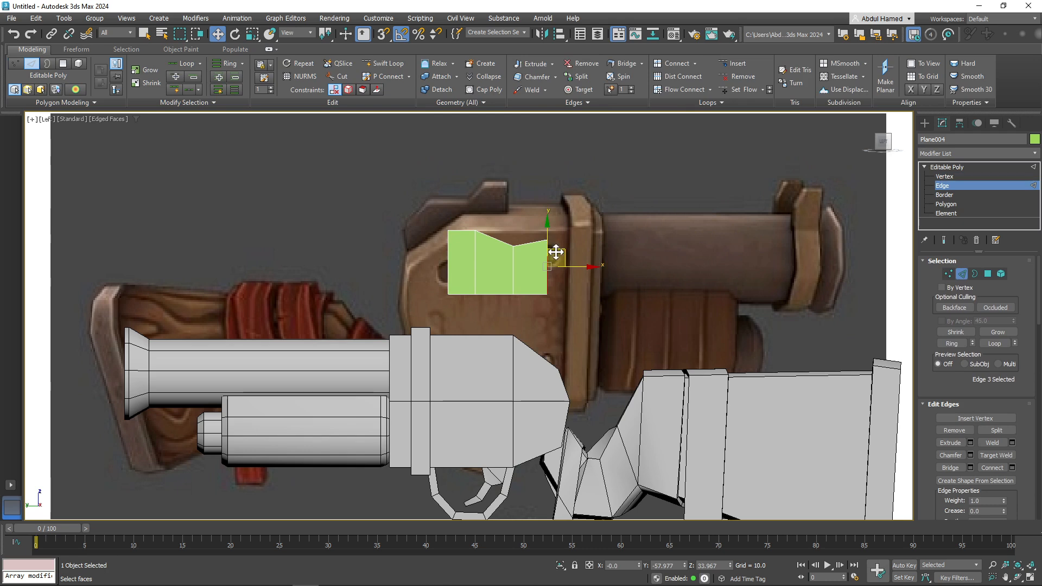
pyautogui.keyDown('shift'); pyautogui.moveTo(555, 252); pyautogui.dragTo(588, 275); pyautogui.keyUp('shift')
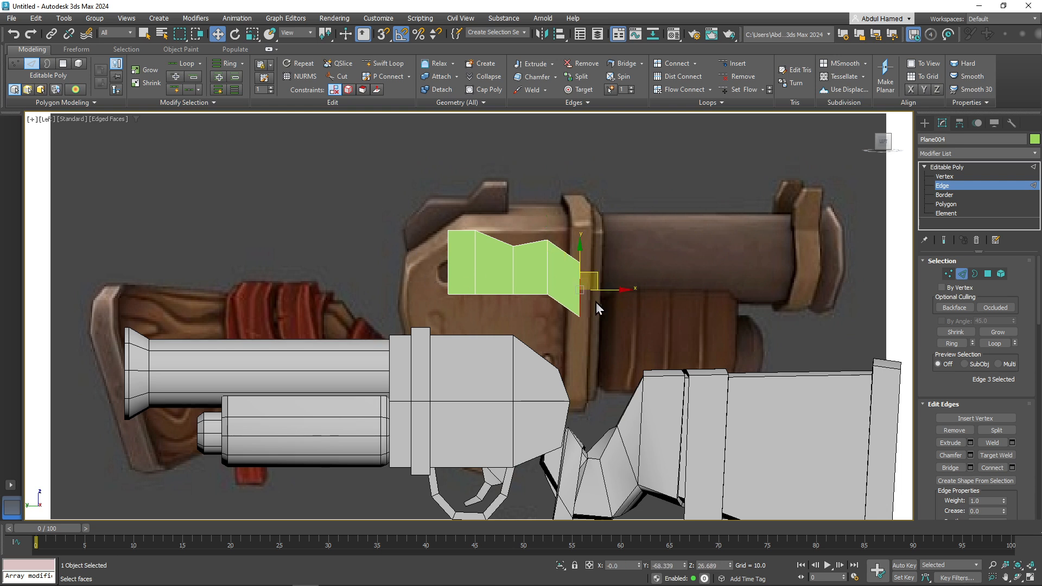
# - Lower the upper vertex of the sloping segment's end about 5 units and leave vertex editing
pyautogui.click(944, 177)
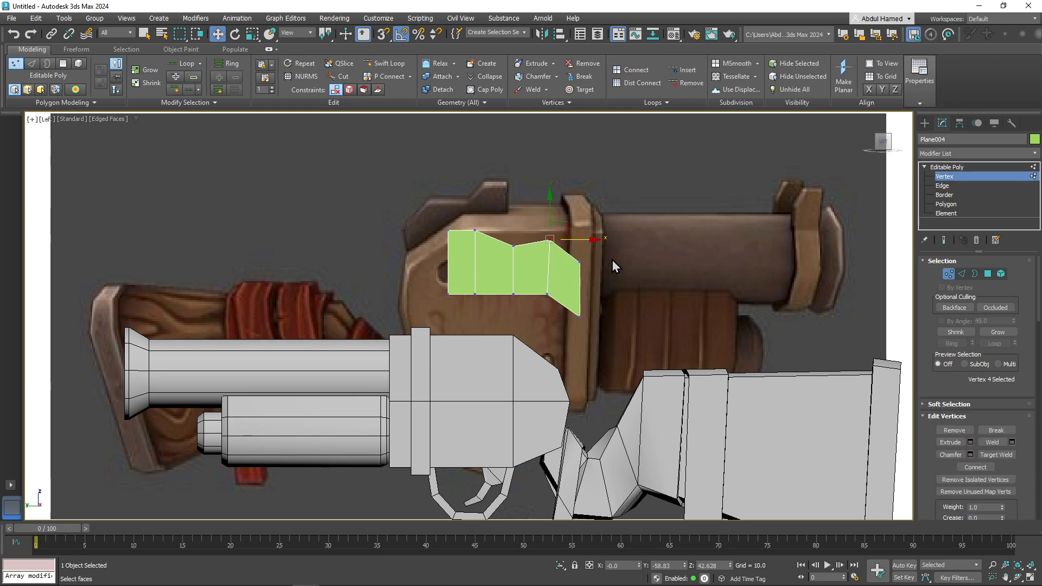
pyautogui.moveTo(597, 262); pyautogui.dragTo(568, 304)
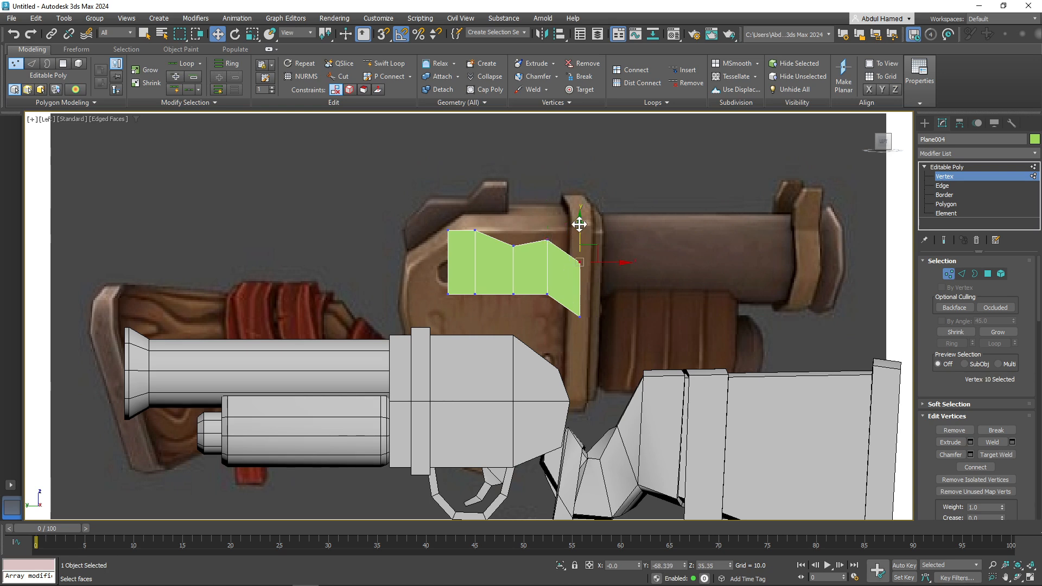
pyautogui.moveTo(586, 235); pyautogui.dragTo(586, 251)
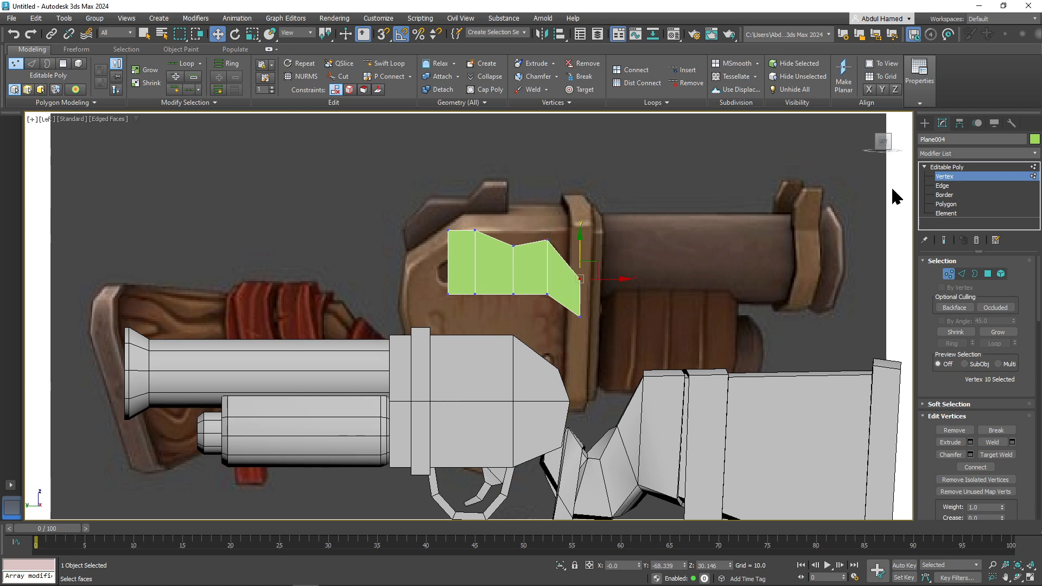
pyautogui.click(940, 176)
# - Lower the plane onto the top of the receiver and scale it uniformly to 73%
pyautogui.keyDown('alt'); pyautogui.moveTo(612, 275); pyautogui.dragTo(575, 297, button='middle'); pyautogui.keyUp('alt')
pyautogui.moveTo(526, 226); pyautogui.dragTo(544, 279)
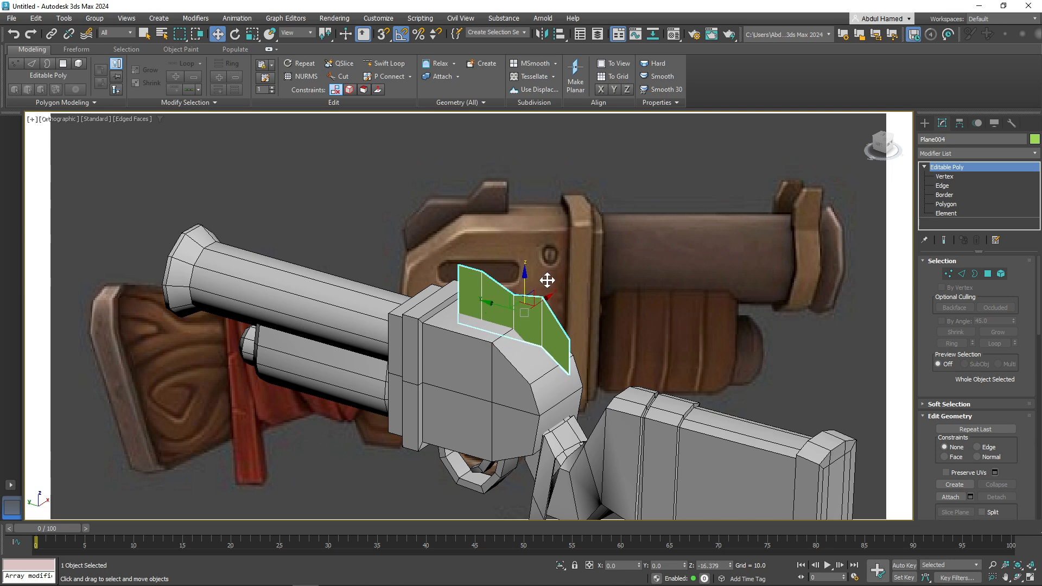
pyautogui.keyDown('alt'); pyautogui.moveTo(545, 279); pyautogui.dragTo(592, 330, button='middle'); pyautogui.keyUp('alt')
pyautogui.press('r')
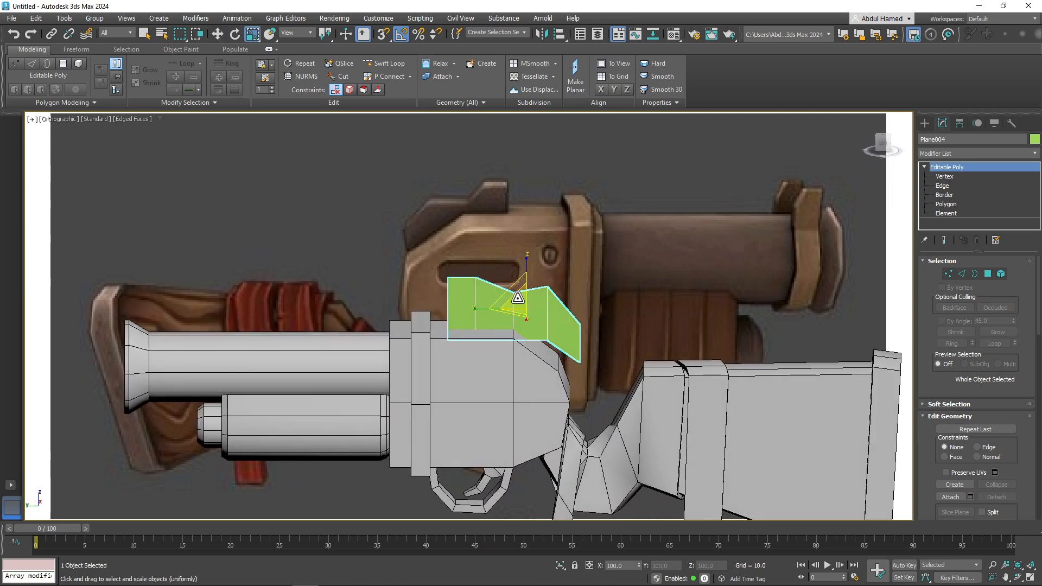
pyautogui.moveTo(535, 310); pyautogui.dragTo(526, 319)
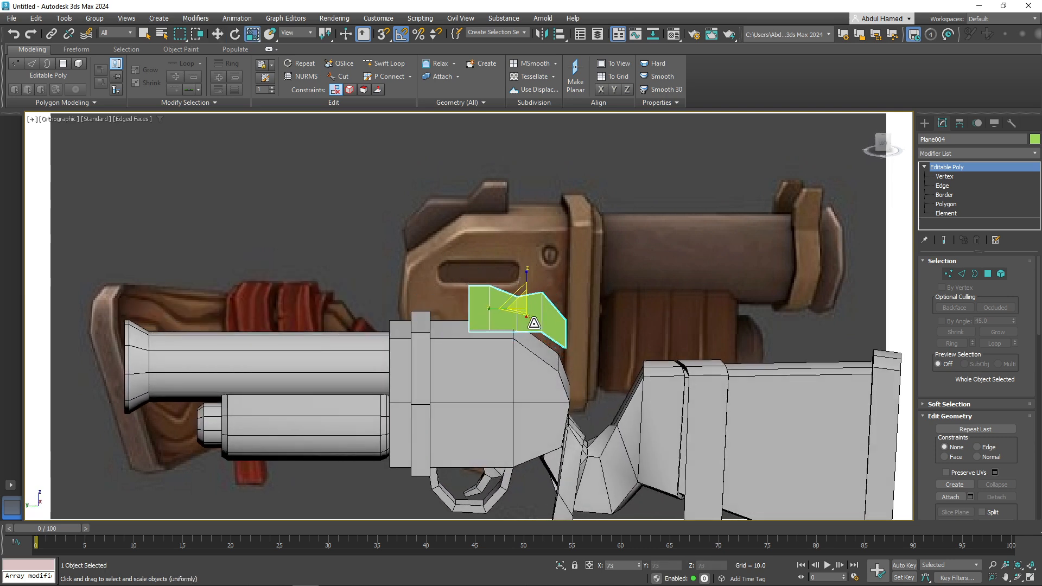
pyautogui.press('w')
pyautogui.moveTo(526, 272); pyautogui.dragTo(527, 286)
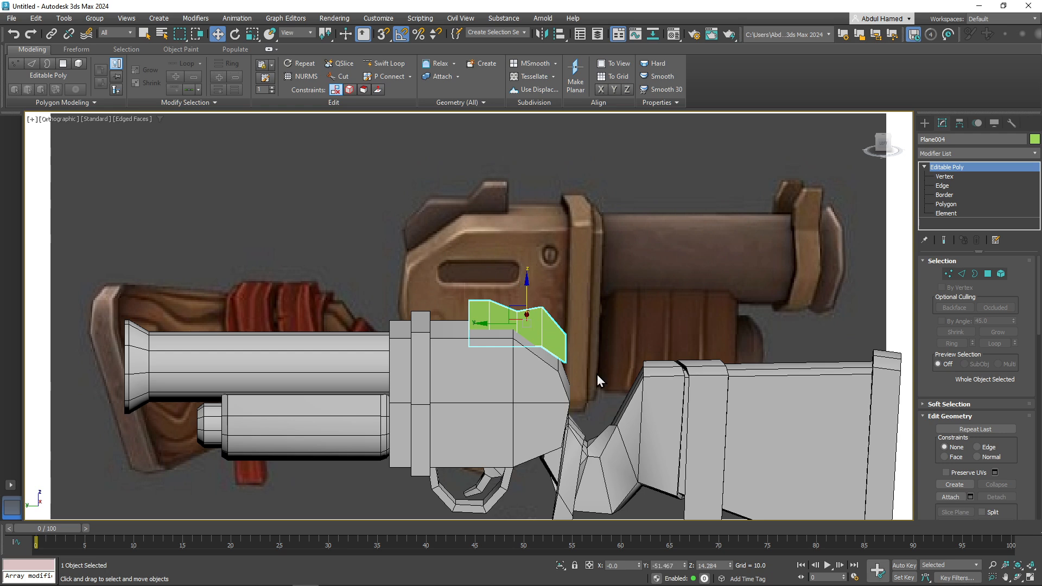
# - Lower the bottom vertices at the plane's stock end to follow the receiver's slope, and shift the end vertices about 2.5 units toward the barrel
pyautogui.keyDown('alt'); pyautogui.moveTo(596, 380); pyautogui.dragTo(852, 233, button='middle'); pyautogui.keyUp('alt')
pyautogui.click(964, 177)
pyautogui.scroll(4, 547, 274)
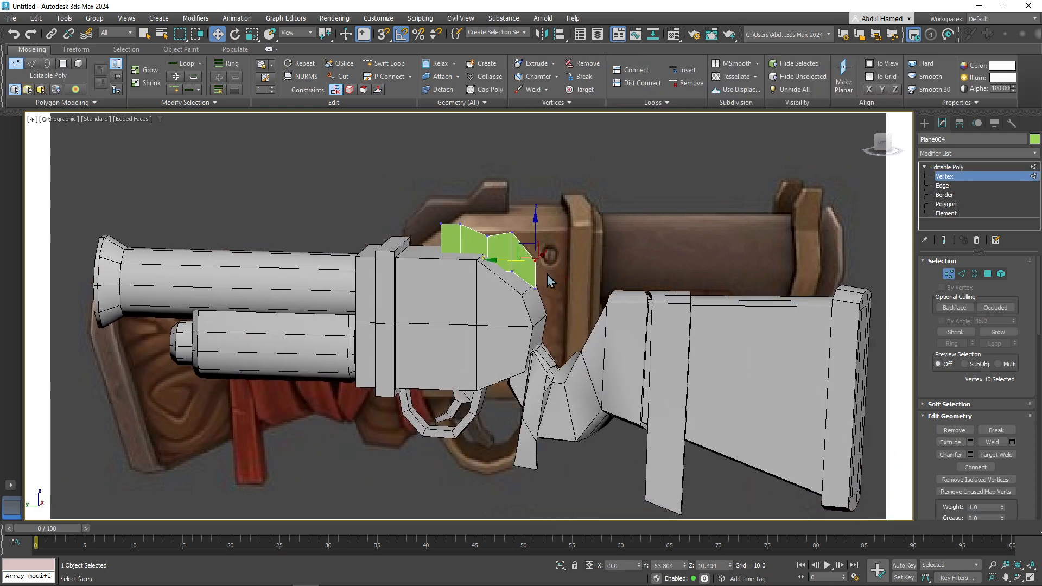
pyautogui.moveTo(546, 289); pyautogui.dragTo(545, 289)
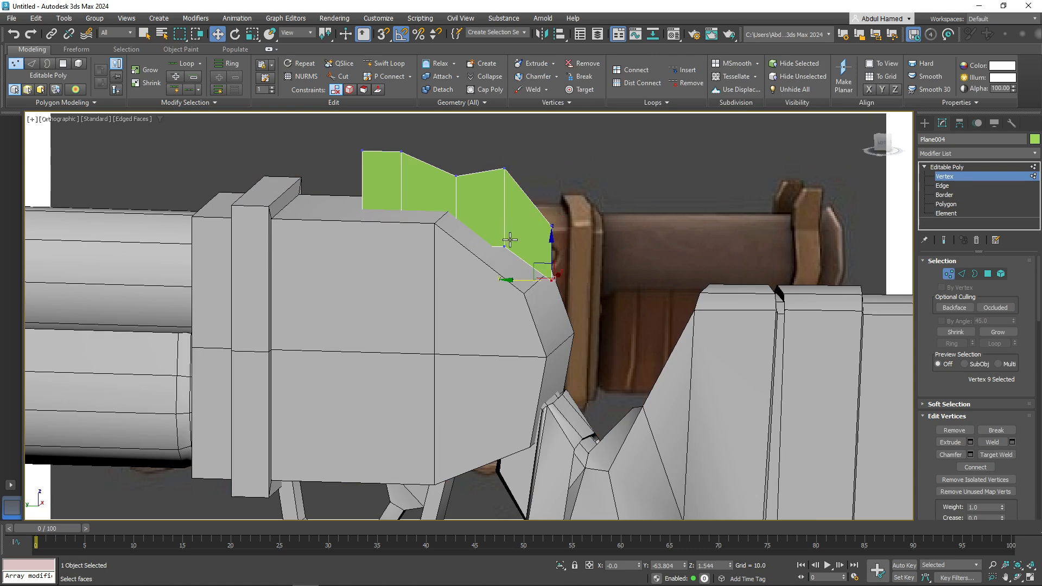
pyautogui.keyDown('ctrl'); pyautogui.moveTo(513, 240); pyautogui.dragTo(499, 263); pyautogui.keyUp('ctrl')
pyautogui.moveTo(495, 269); pyautogui.dragTo(503, 358, button='middle')
pyautogui.moveTo(533, 333); pyautogui.dragTo(529, 377)
pyautogui.moveTo(554, 418); pyautogui.dragTo(552, 416)
pyautogui.moveTo(533, 323); pyautogui.dragTo(505, 312, button='middle')
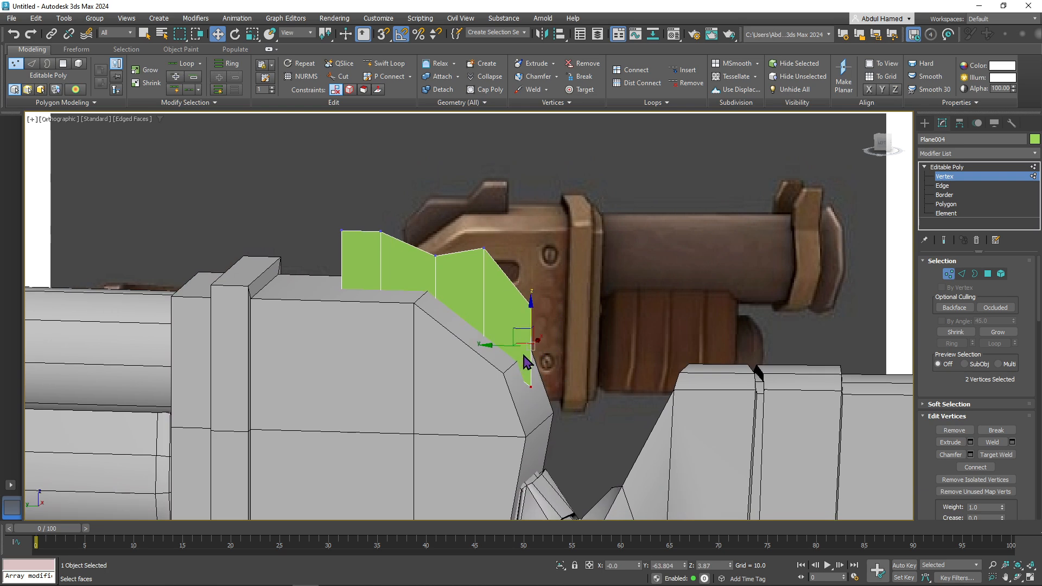
pyautogui.moveTo(503, 342); pyautogui.dragTo(491, 340)
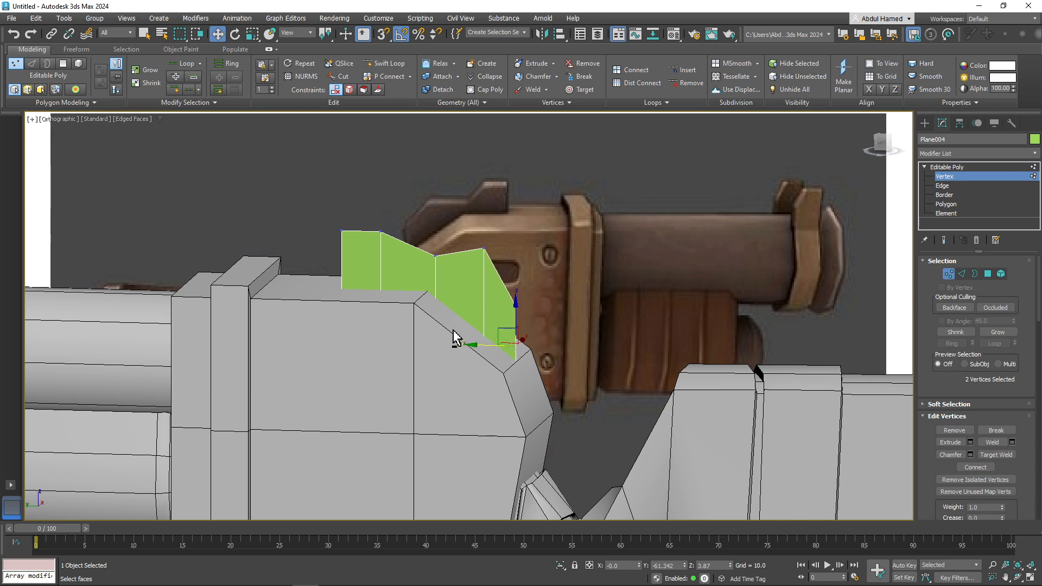
# - Lower the plane's upper vertex second from the stock end by about 2.6 units
pyautogui.moveTo(458, 337); pyautogui.dragTo(476, 368, button='middle')
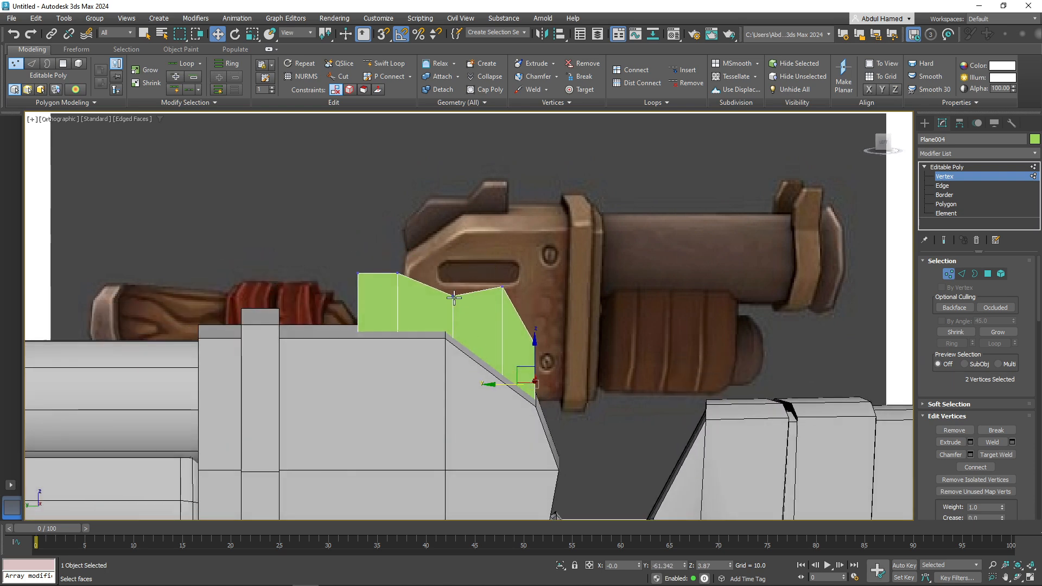
pyautogui.click(502, 288)
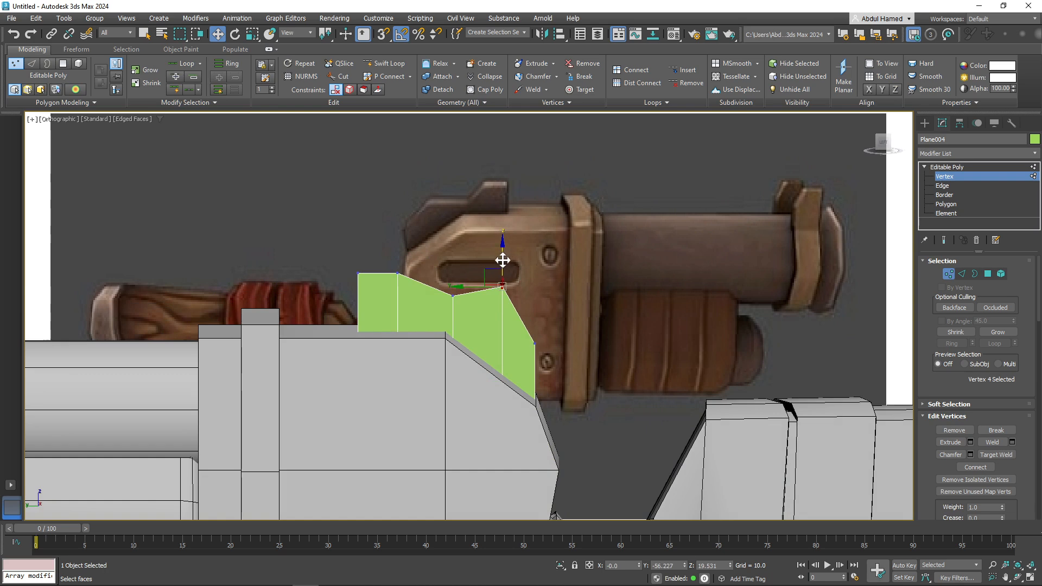
pyautogui.moveTo(502, 260); pyautogui.dragTo(503, 274)
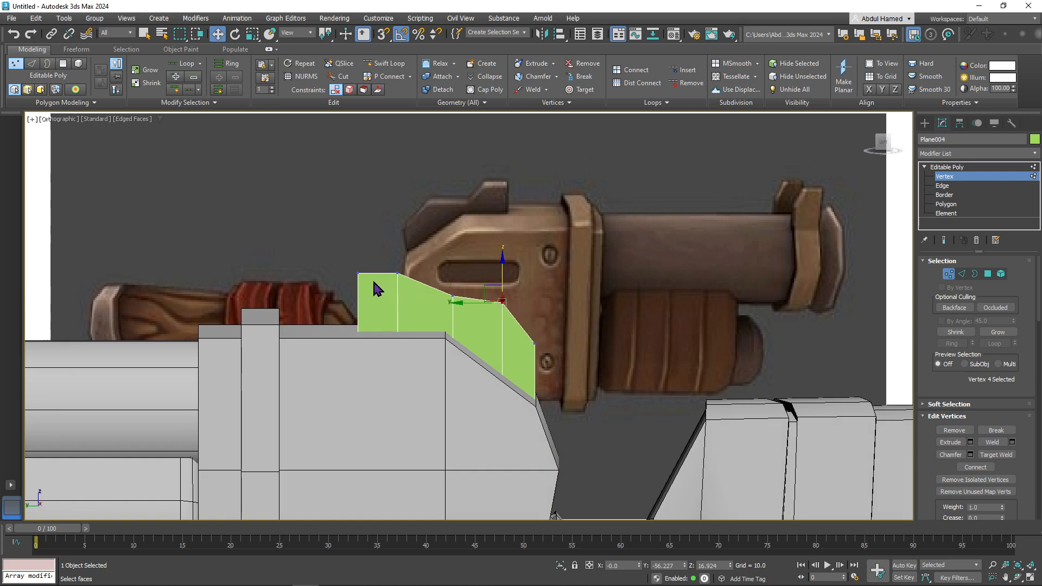
# - Raise the two top vertices at the plane's barrel end about 3 units, and shift that end's four vertices about 3 units toward the stock
pyautogui.moveTo(409, 279); pyautogui.dragTo(408, 279)
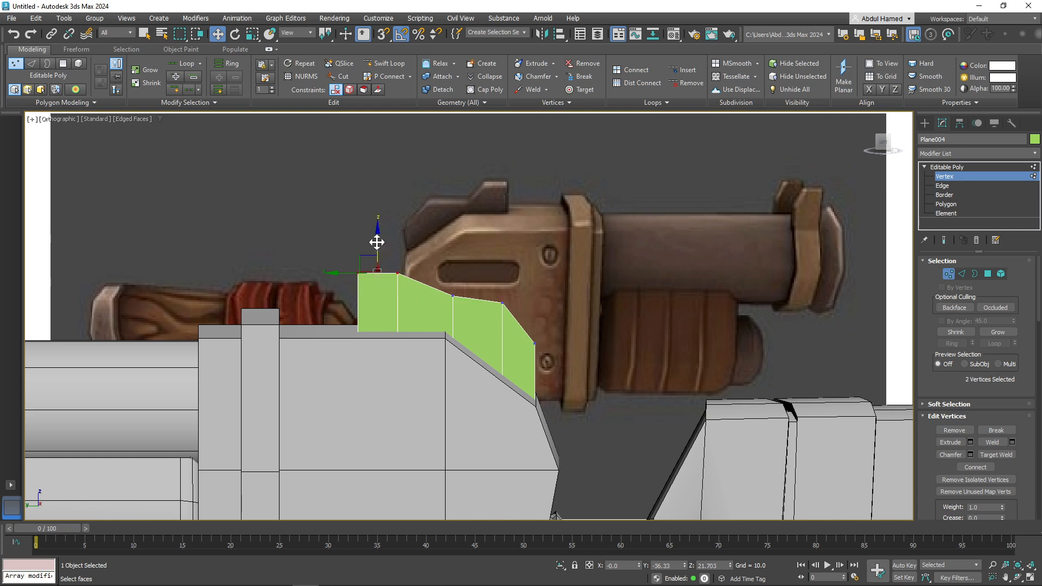
pyautogui.moveTo(376, 242); pyautogui.dragTo(413, 411)
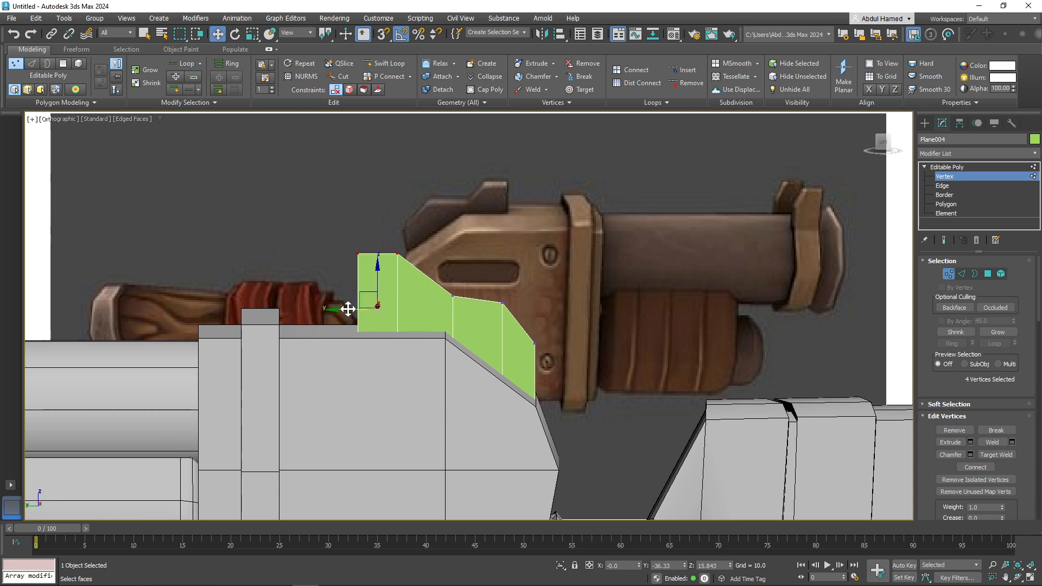
pyautogui.moveTo(362, 310); pyautogui.dragTo(370, 310)
# - Lower all five top vertices of the plane together by about 3.8 units
pyautogui.moveTo(360, 212); pyautogui.dragTo(592, 349)
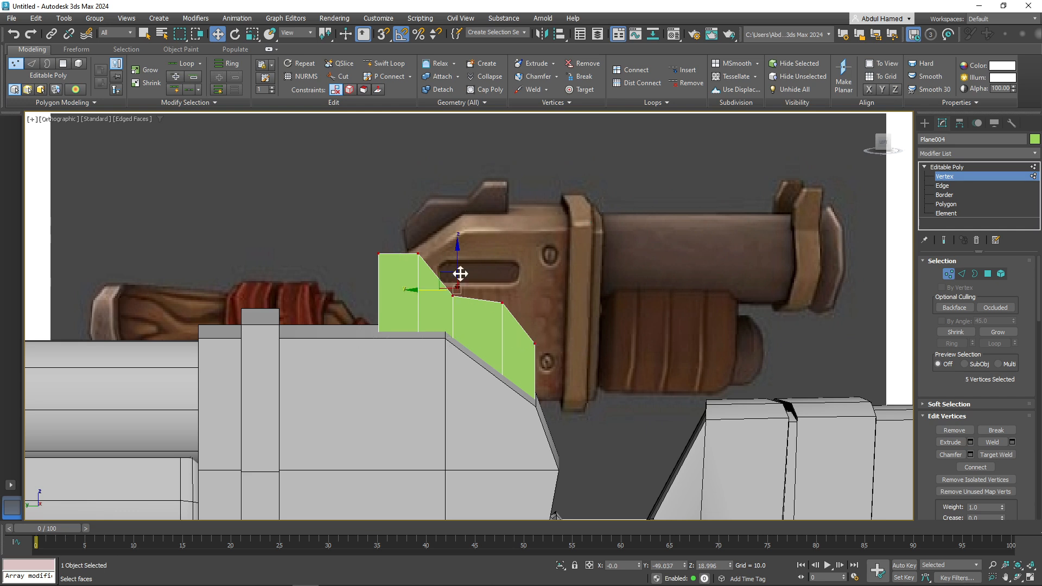
pyautogui.moveTo(458, 242); pyautogui.dragTo(469, 292)
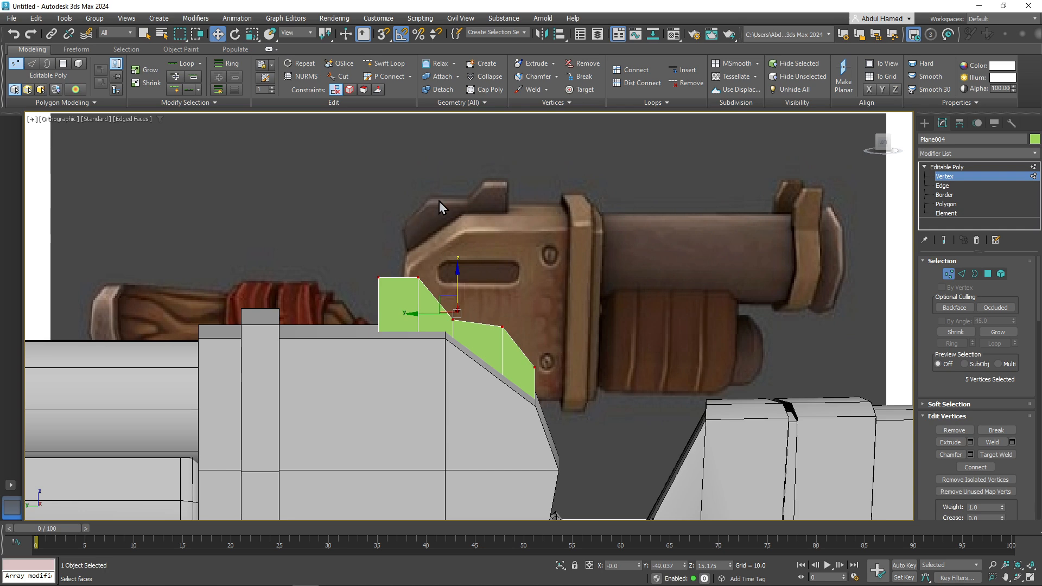
# - Add a Shell modifier to the notched plane and set its outer amount to 3.69
pyautogui.keyDown('alt'); pyautogui.moveTo(477, 365); pyautogui.dragTo(446, 389, button='middle'); pyautogui.keyUp('alt')
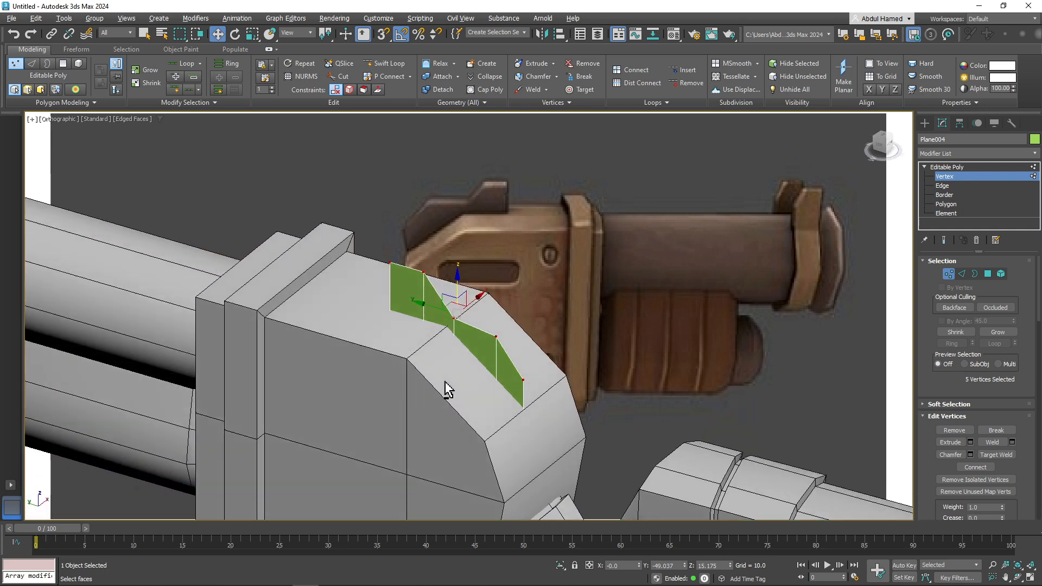
pyautogui.click(948, 155)
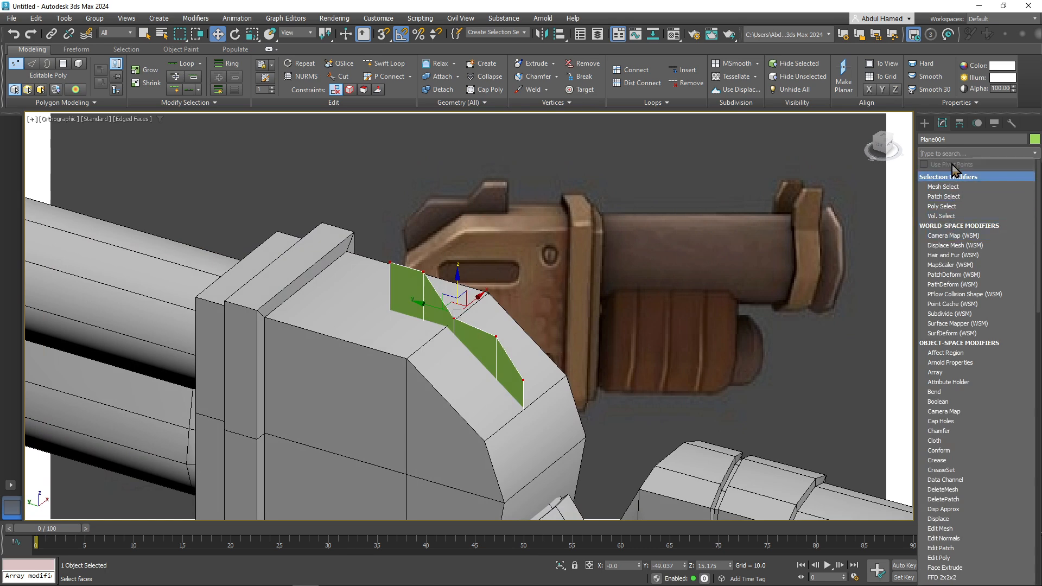
pyautogui.write('she')
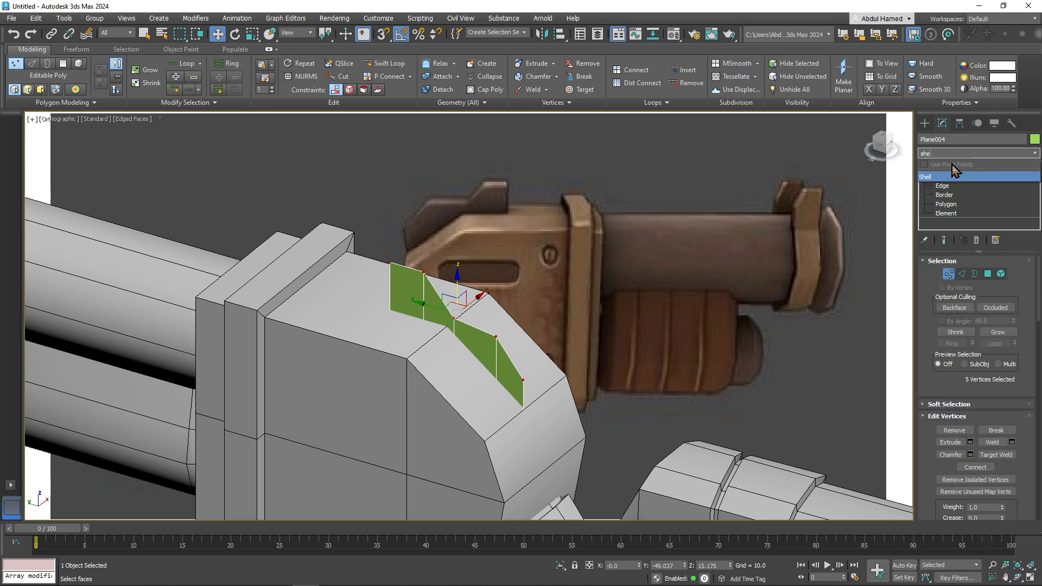
pyautogui.press('Return')
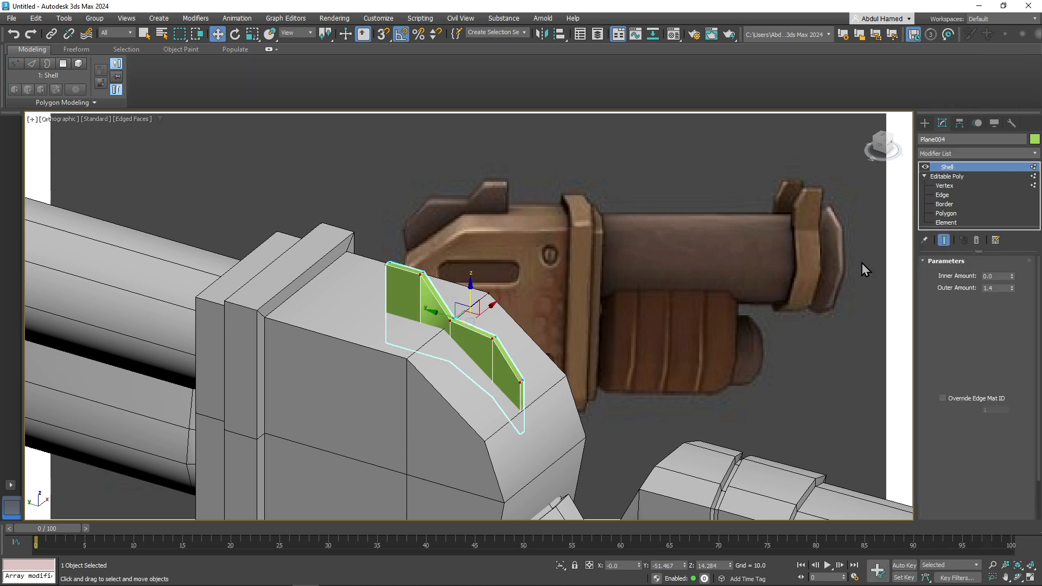
pyautogui.keyDown('alt'); pyautogui.moveTo(526, 338); pyautogui.dragTo(581, 372, button='middle'); pyautogui.keyUp('alt')
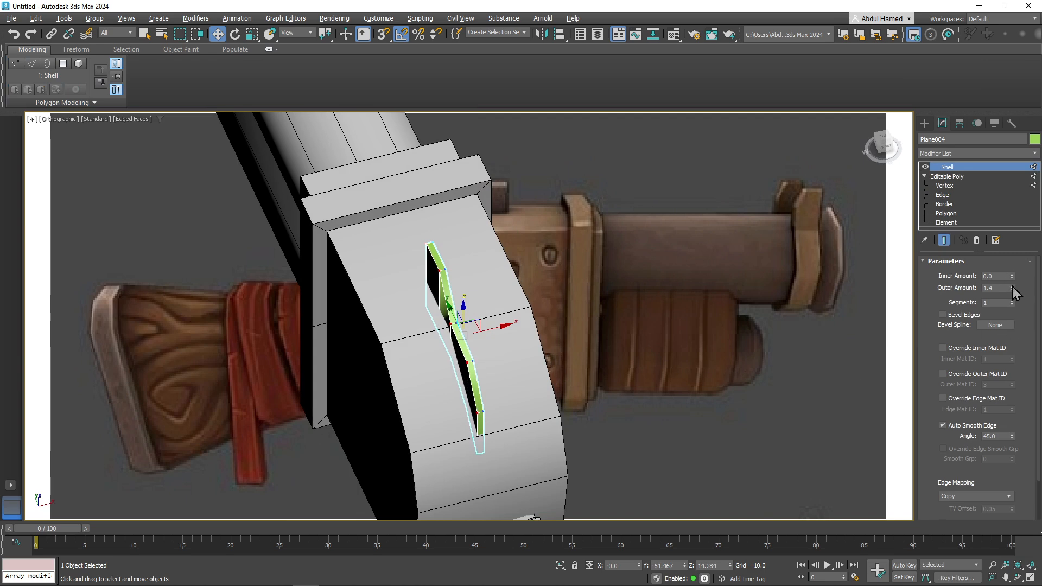
pyautogui.moveTo(1012, 289); pyautogui.dragTo(1020, 175)
# - Collapse the notched part's whole modifier stack and convert it to Editable Poly
pyautogui.rightClick(950, 169)
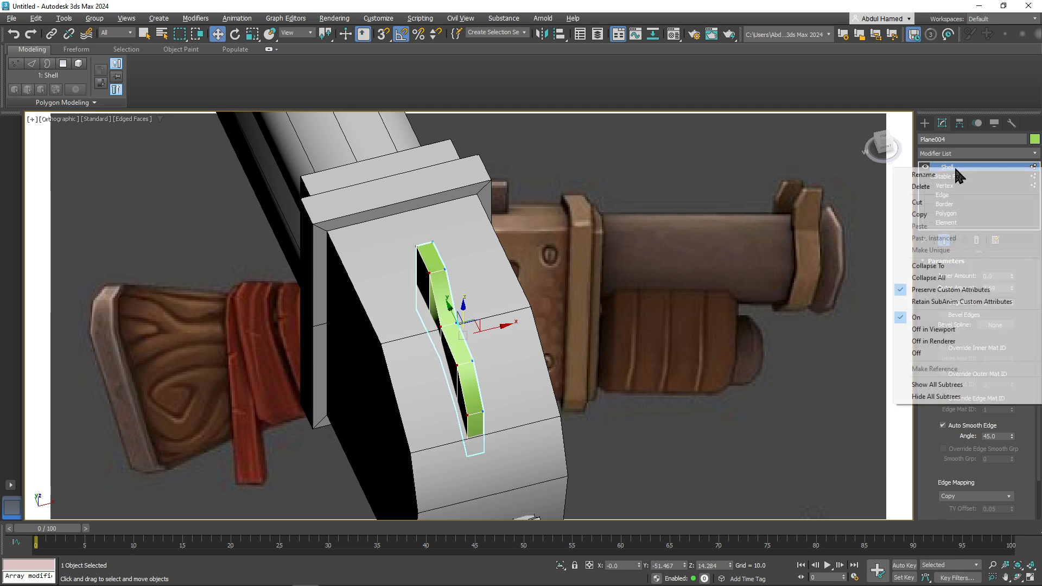
pyautogui.click(962, 279)
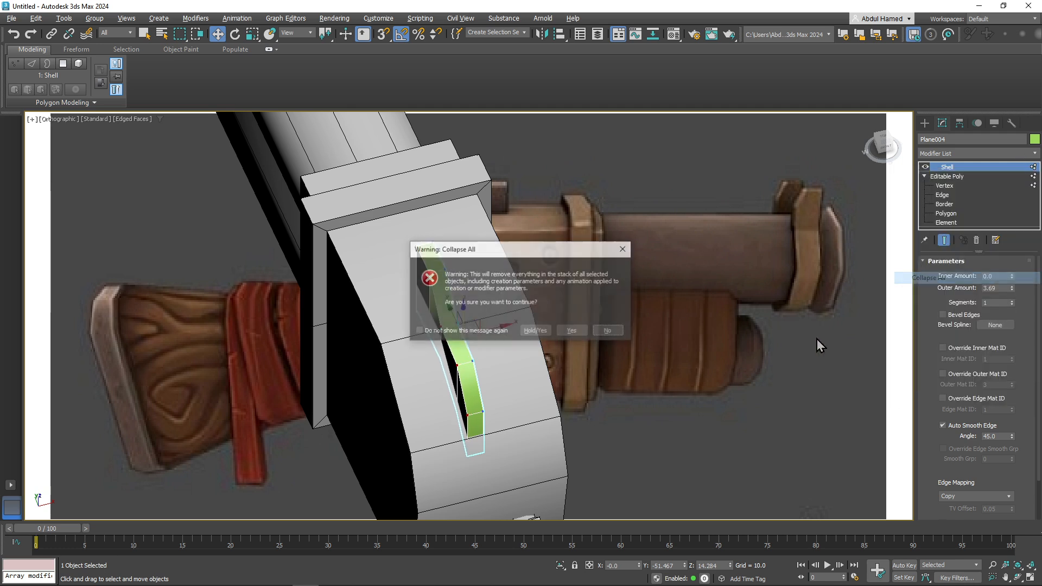
pyautogui.click(572, 331)
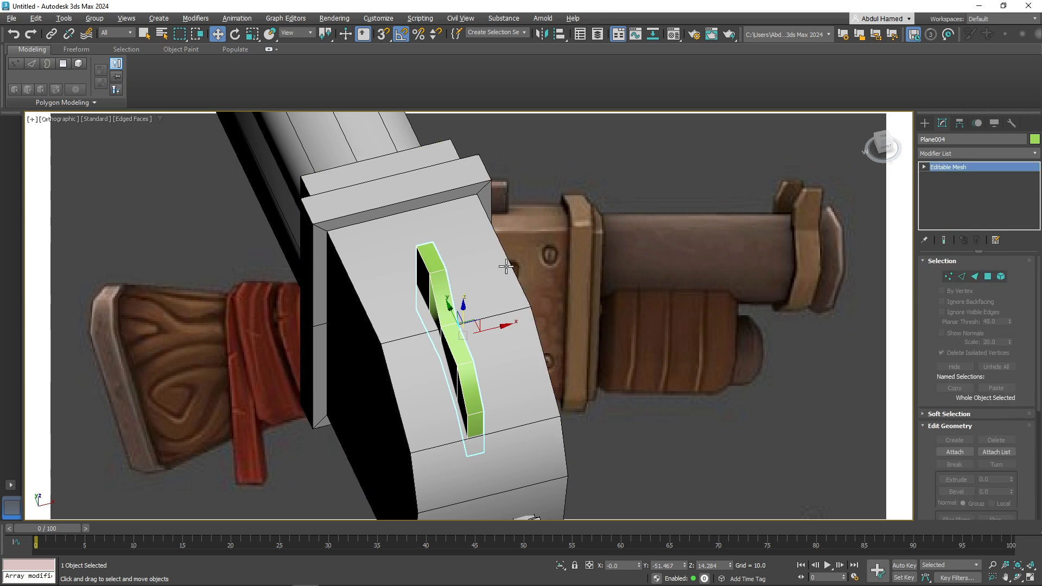
pyautogui.rightClick(434, 276)
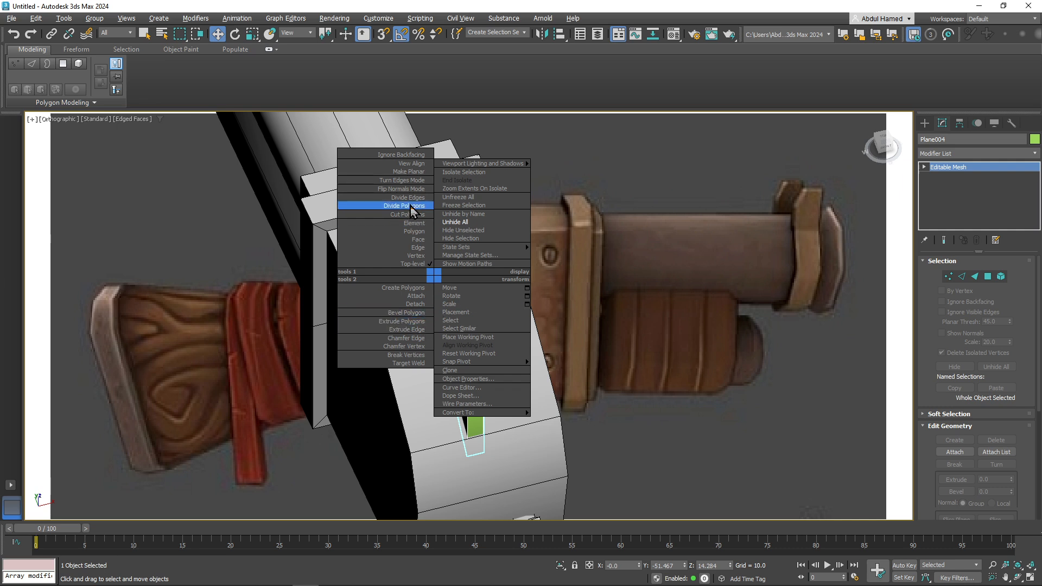
pyautogui.moveTo(493, 415)
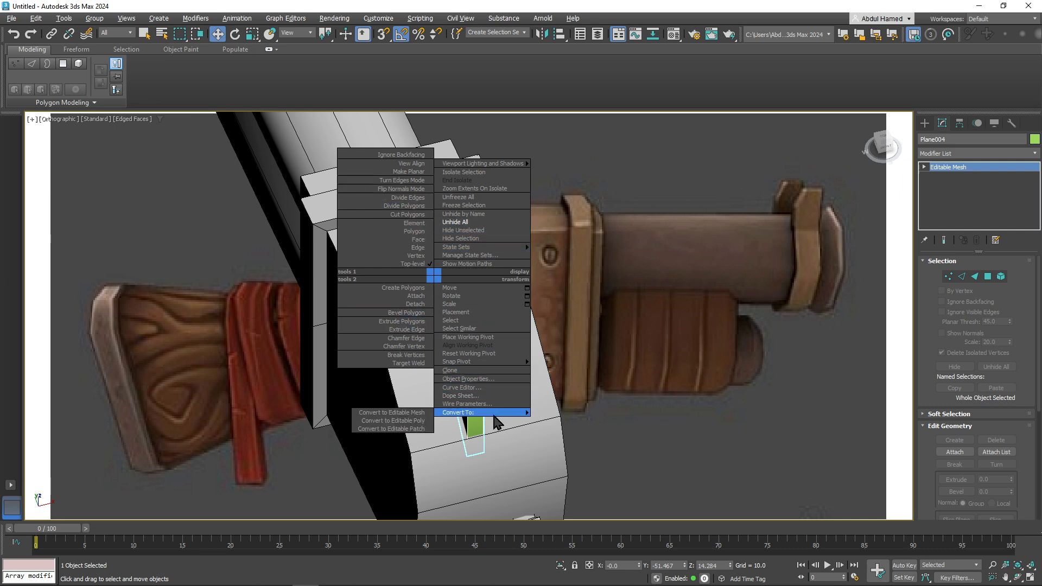
pyautogui.click(418, 421)
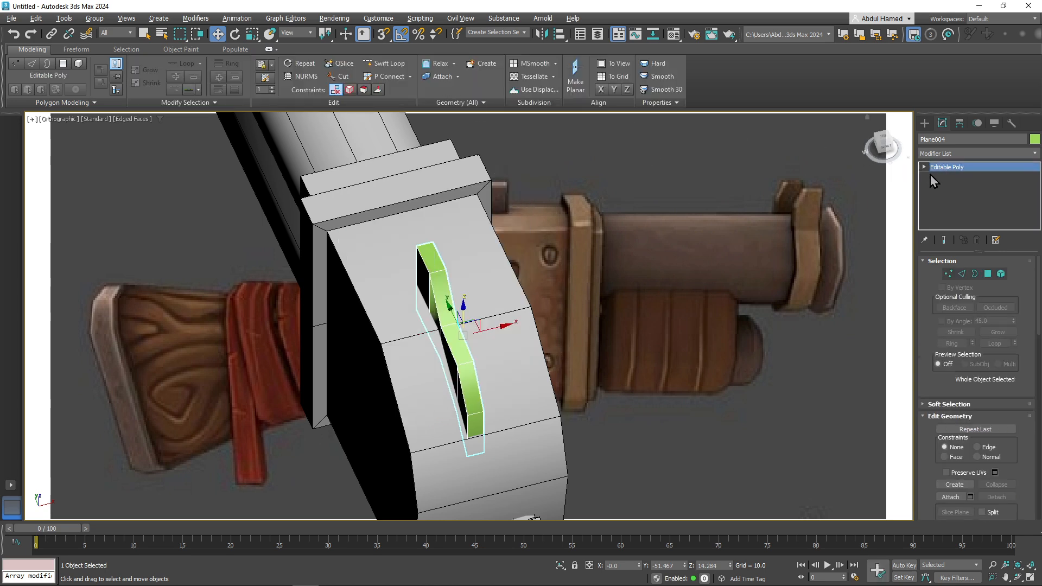
# - Insert a lengthwise edge loop along the middle of the notched part's thickness with Swift Loop
pyautogui.click(924, 167)
pyautogui.click(941, 186)
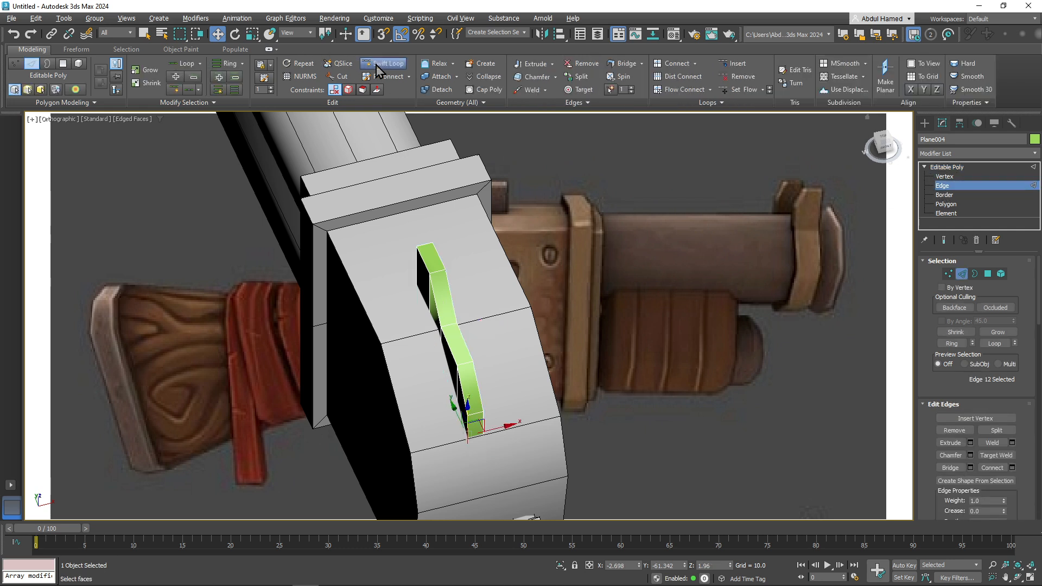
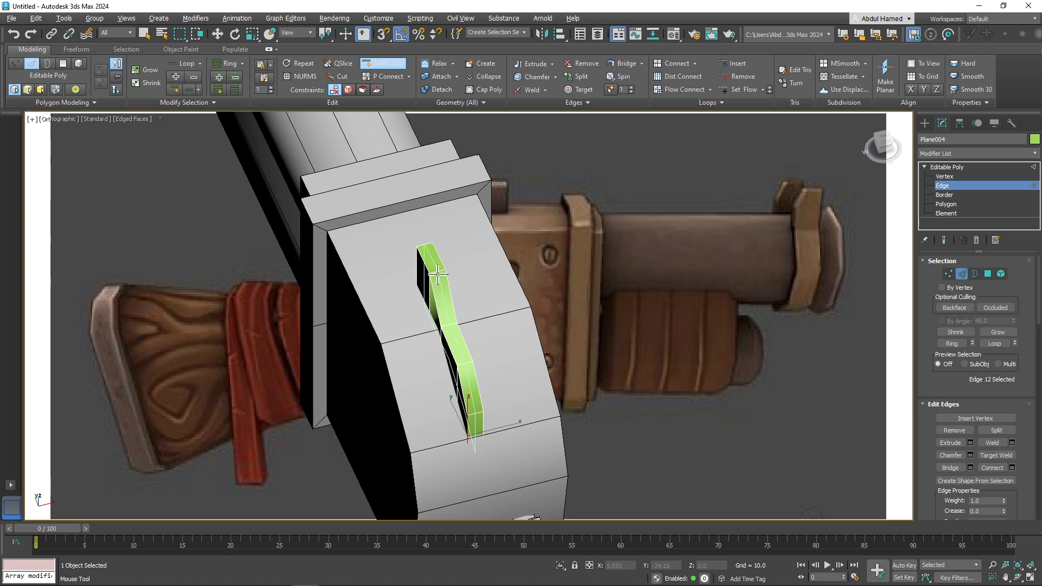
pyautogui.click(438, 274)
# - Raise the centre vertex on the notched part's top edge at the barrel end by about 0.5 units
pyautogui.keyDown('alt'); pyautogui.moveTo(553, 388); pyautogui.dragTo(618, 357, button='middle'); pyautogui.keyUp('alt')
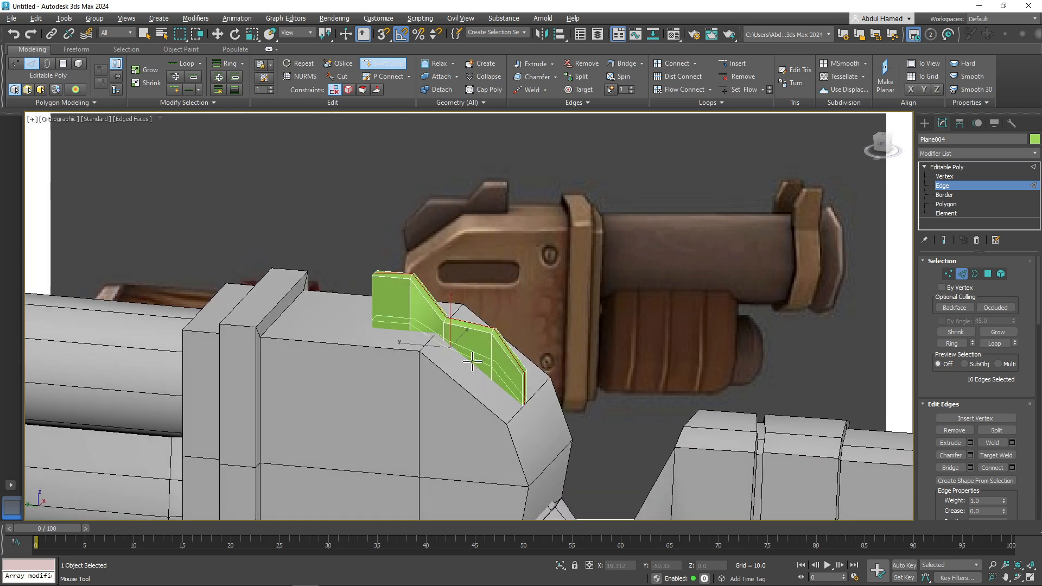
pyautogui.scroll(5, 461, 282)
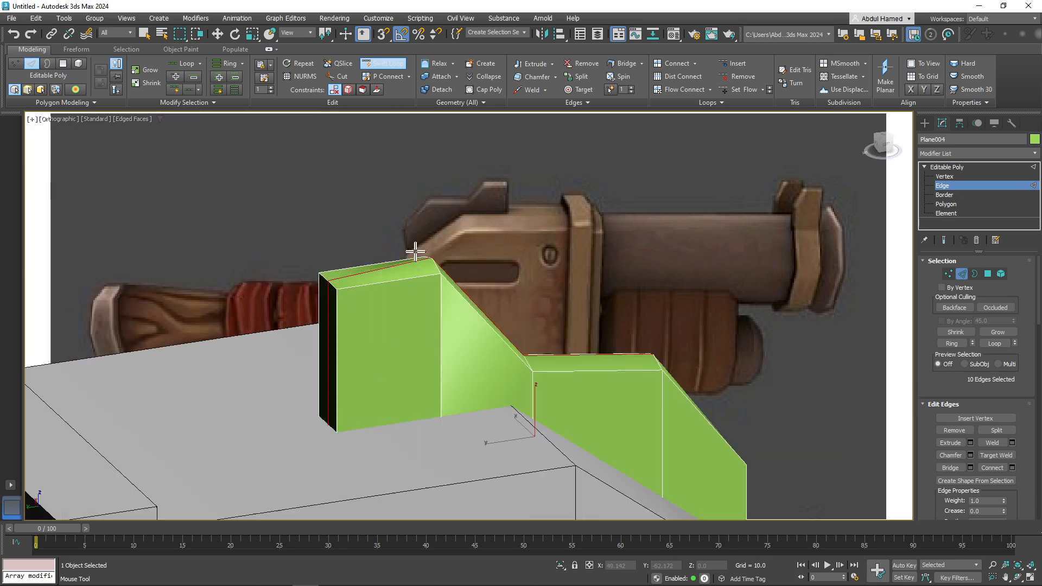
pyautogui.scroll(4, 416, 251)
pyautogui.click(945, 179)
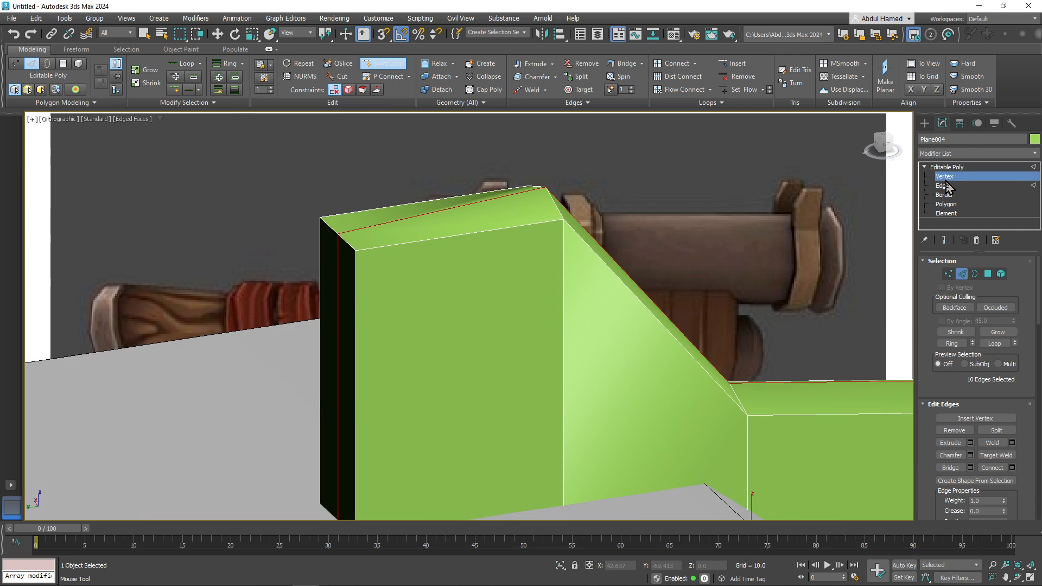
pyautogui.press('w')
pyautogui.click(340, 234)
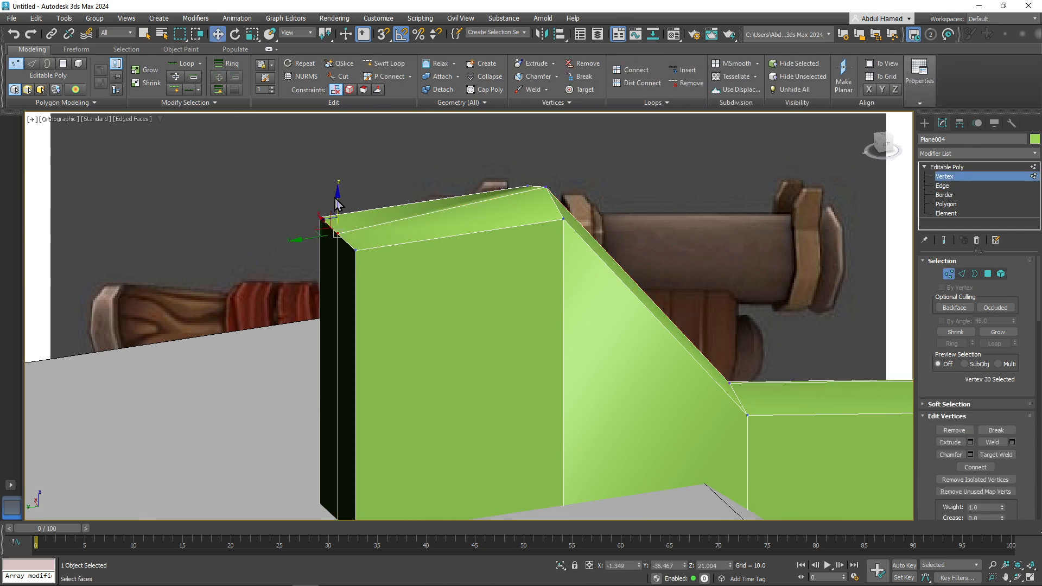
pyautogui.moveTo(338, 194); pyautogui.dragTo(338, 176)
# - Raise the centre vertex on the notched part's top edge at the stock end slightly and leave vertex editing
pyautogui.moveTo(668, 251); pyautogui.dragTo(408, 149, button='middle')
pyautogui.scroll(-5, 408, 149)
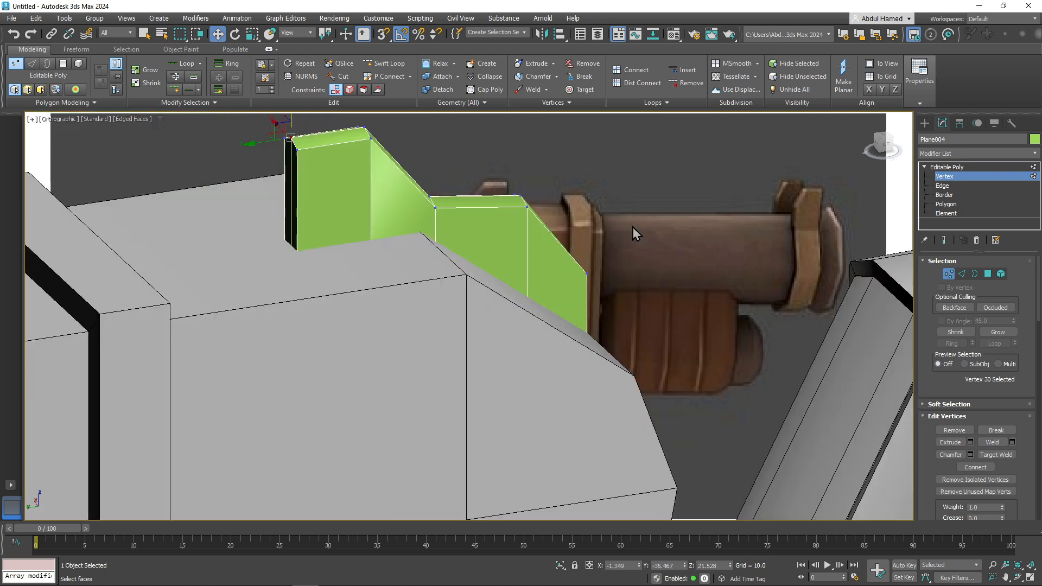
pyautogui.keyDown('alt'); pyautogui.moveTo(632, 226); pyautogui.dragTo(509, 322, button='middle'); pyautogui.keyUp('alt')
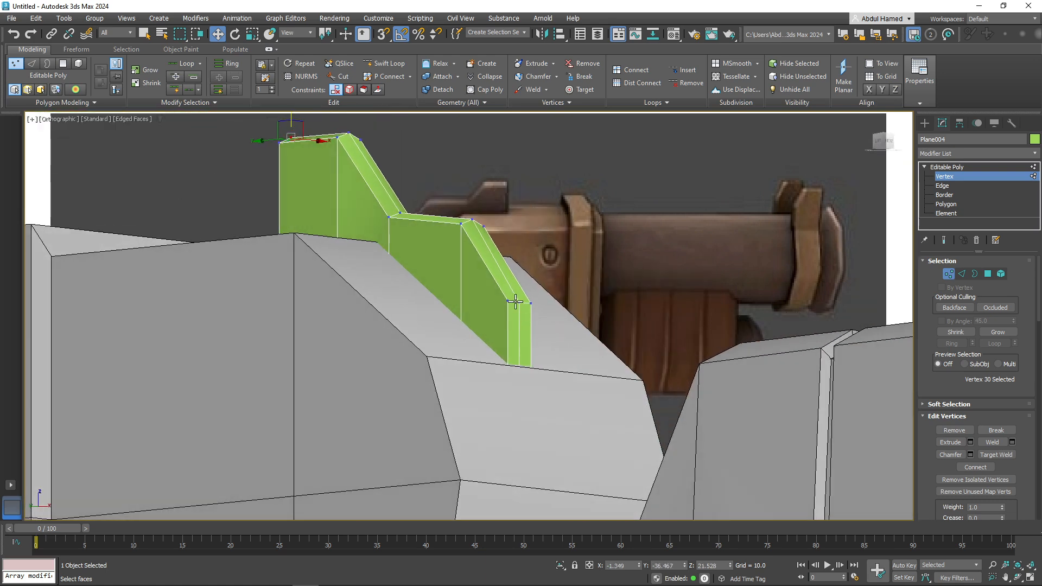
pyautogui.click(515, 302)
pyautogui.moveTo(519, 268); pyautogui.dragTo(517, 260)
pyautogui.keyDown('alt'); pyautogui.moveTo(517, 260); pyautogui.dragTo(542, 431, button='middle'); pyautogui.keyUp('alt')
pyautogui.keyDown('alt'); pyautogui.moveTo(653, 321); pyautogui.dragTo(573, 327, button='middle'); pyautogui.keyUp('alt')
pyautogui.click(965, 167)
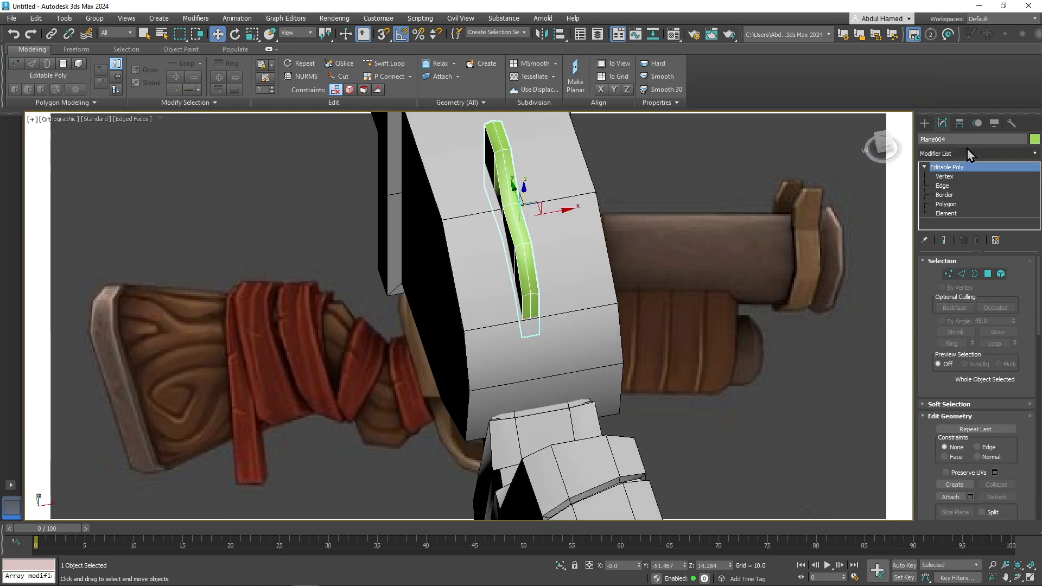
# - Centre the notched part's pivot on the object and set the part's X position to 0
pyautogui.click(967, 149)
pyautogui.click(967, 149)
pyautogui.click(959, 123)
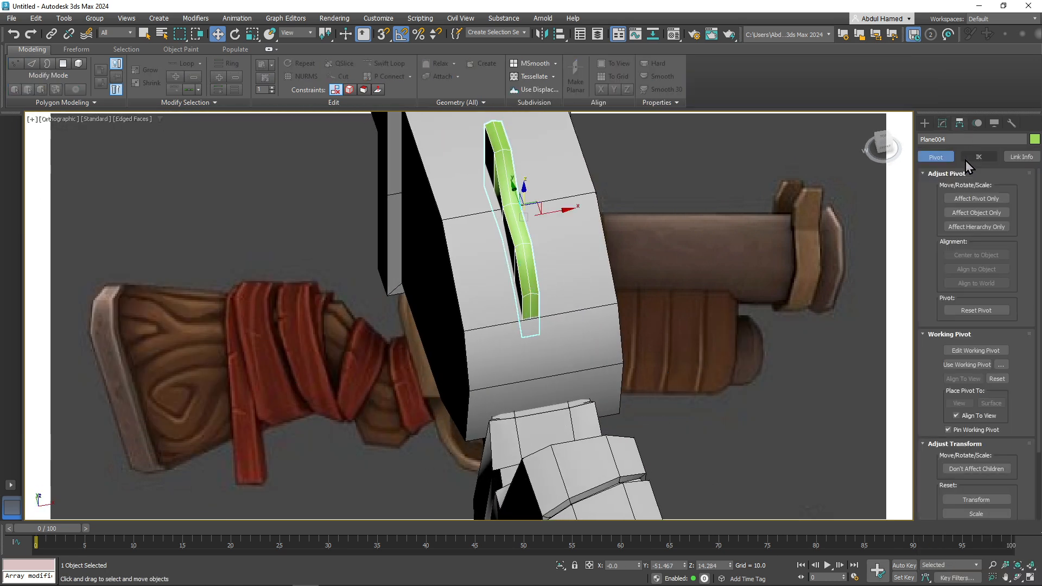
pyautogui.click(976, 199)
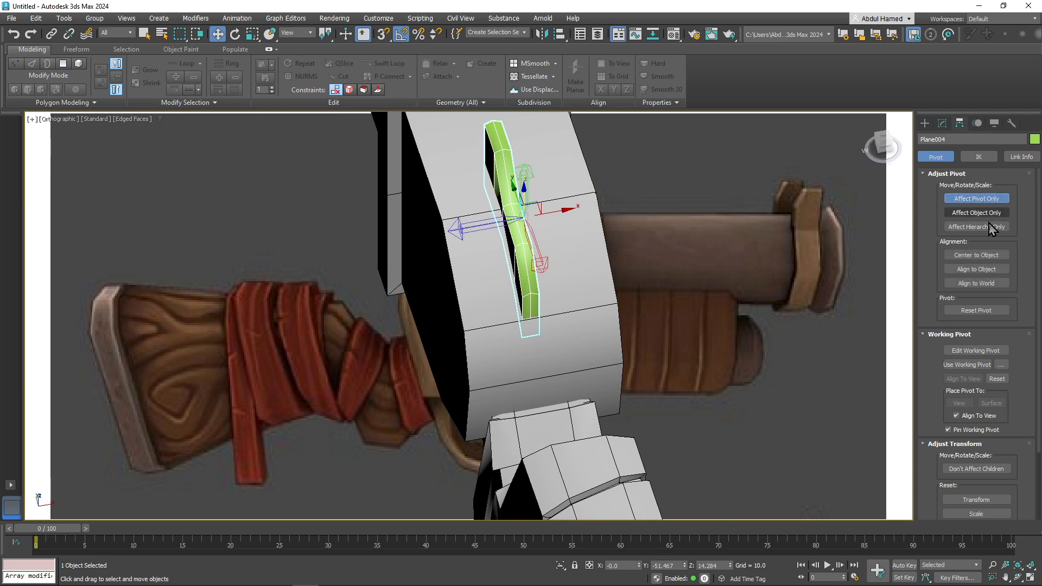
pyautogui.click(977, 257)
pyautogui.click(977, 199)
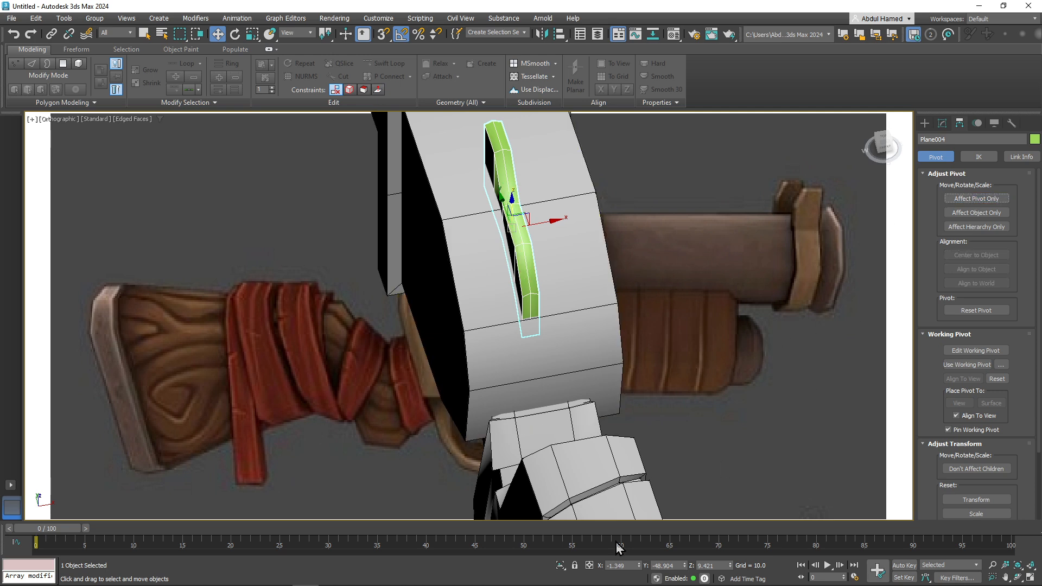
pyautogui.rightClick(639, 567)
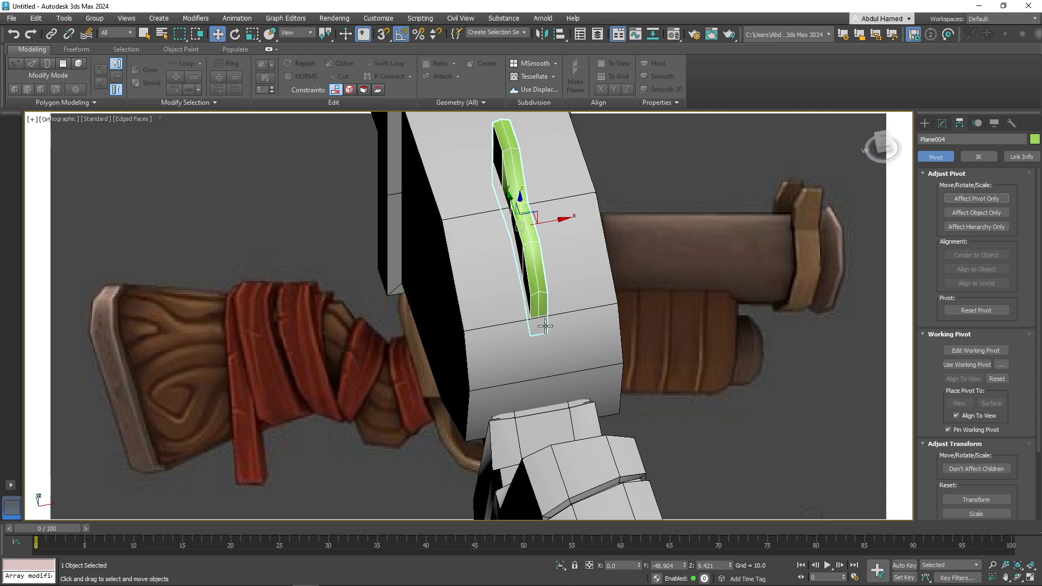
# - Assign the grey 07 - Default material to the notched part and close the Material Editor
pyautogui.keyDown('alt'); pyautogui.moveTo(545, 326); pyautogui.dragTo(510, 272, button='middle'); pyautogui.keyUp('alt')
pyautogui.scroll(-3, 600, 235)
pyautogui.scroll(5, 507, 317)
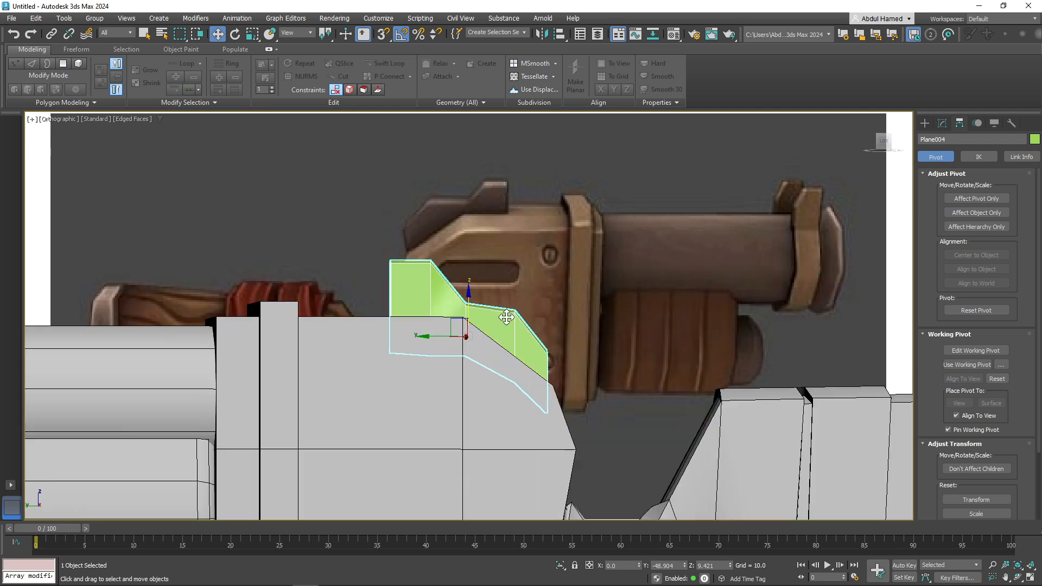
pyautogui.press('m')
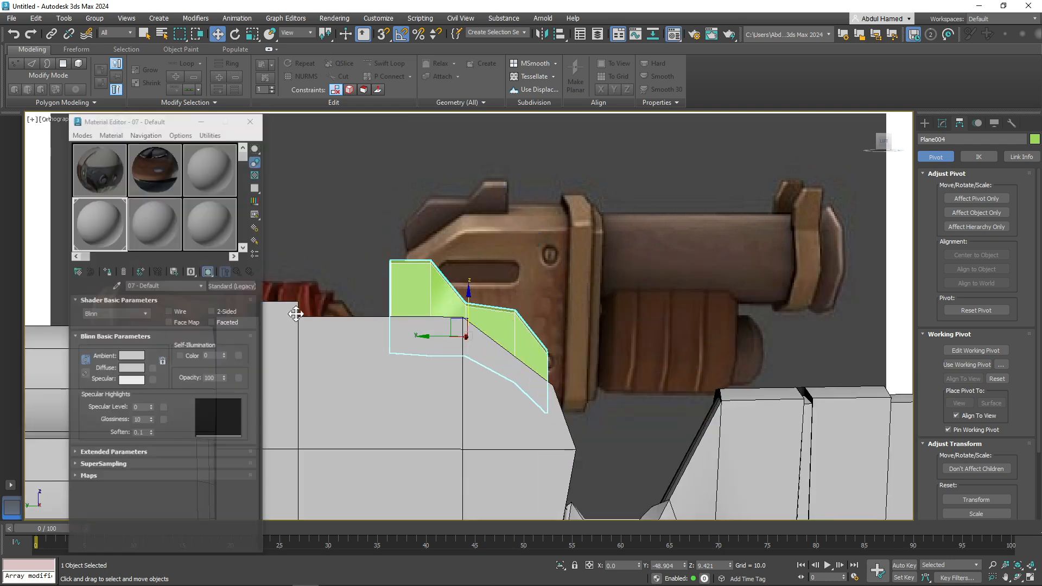
pyautogui.moveTo(116, 227); pyautogui.dragTo(432, 310)
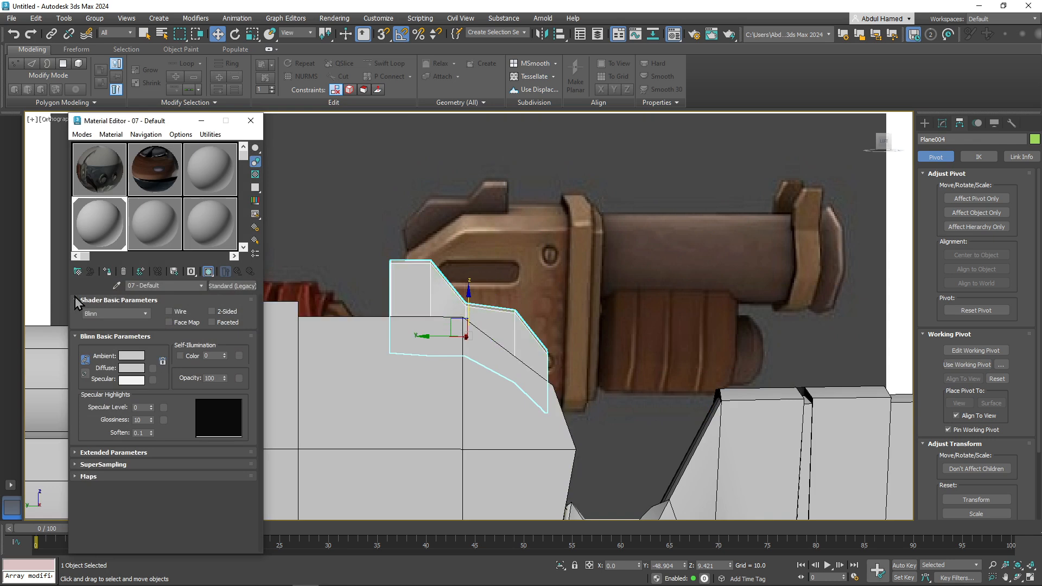
pyautogui.click(250, 120)
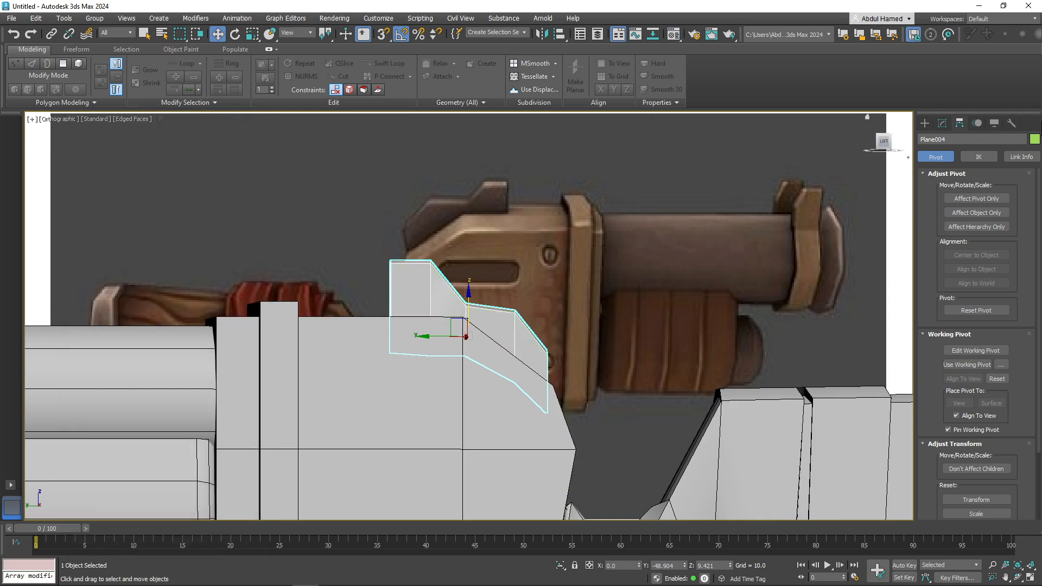
# - Change the notched part's object colour to black
pyautogui.click(1033, 140)
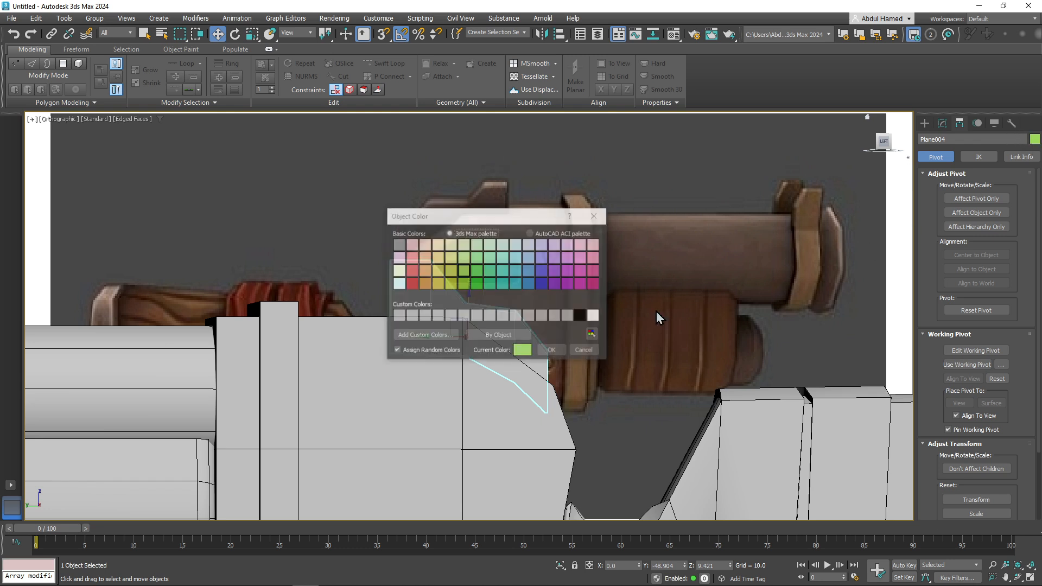
pyautogui.click(580, 317)
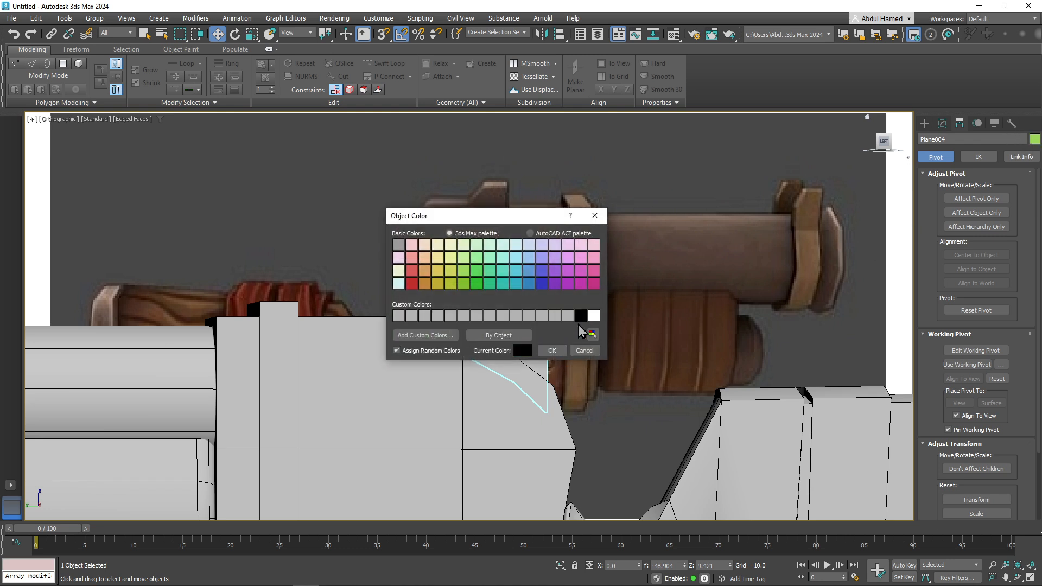
pyautogui.click(551, 350)
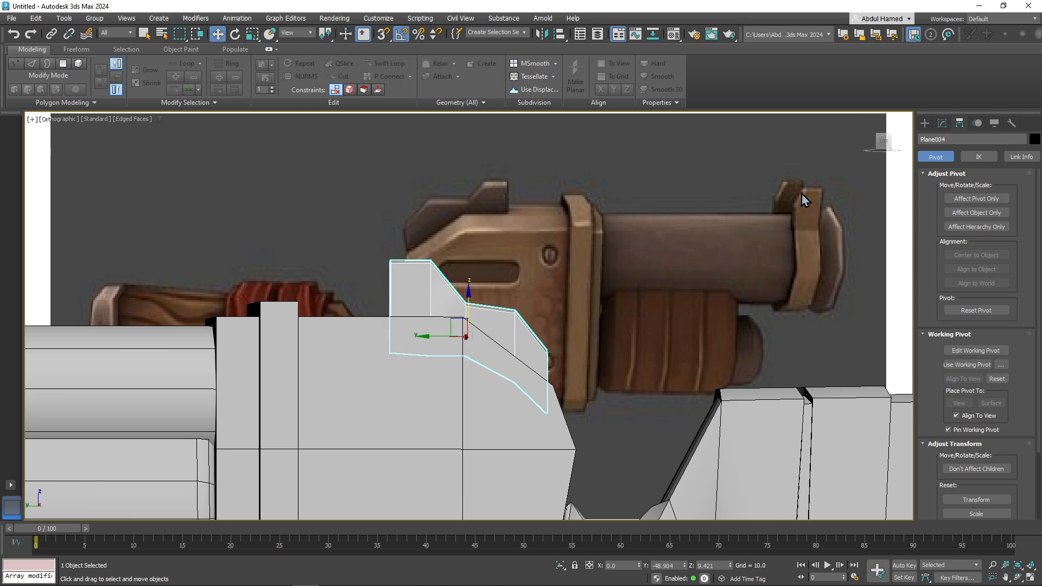
# - Clone the flared barrel as one independent copy about 38.7 units above the original
pyautogui.moveTo(54, 352); pyautogui.dragTo(483, 293, button='middle')
pyautogui.click(364, 329)
pyautogui.moveTo(364, 329); pyautogui.dragTo(575, 362, button='middle')
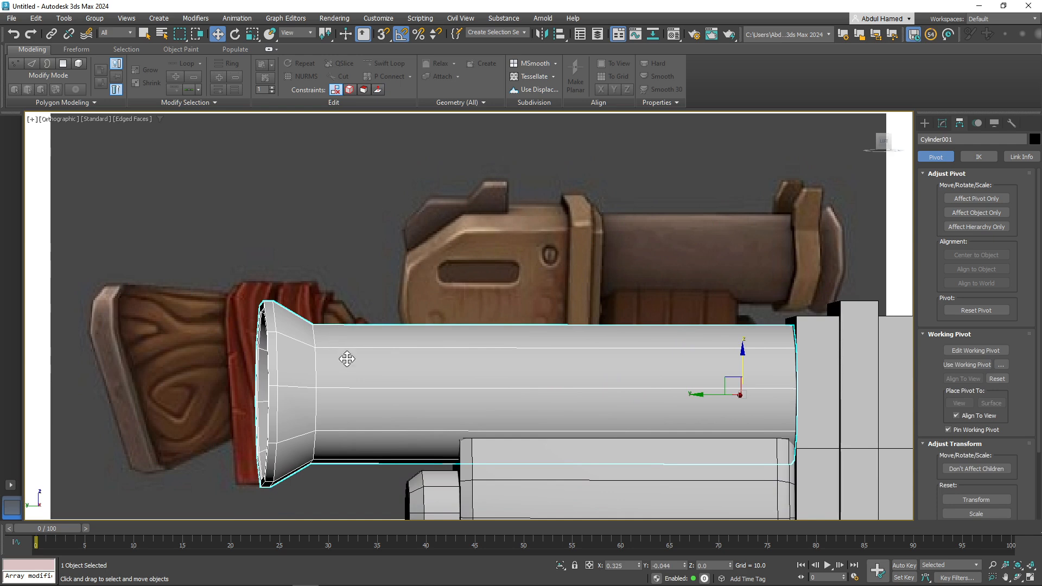
pyautogui.moveTo(486, 396); pyautogui.dragTo(469, 345, button='middle')
pyautogui.scroll(-3, 470, 345)
pyautogui.moveTo(662, 327); pyautogui.dragTo(641, 386, button='middle')
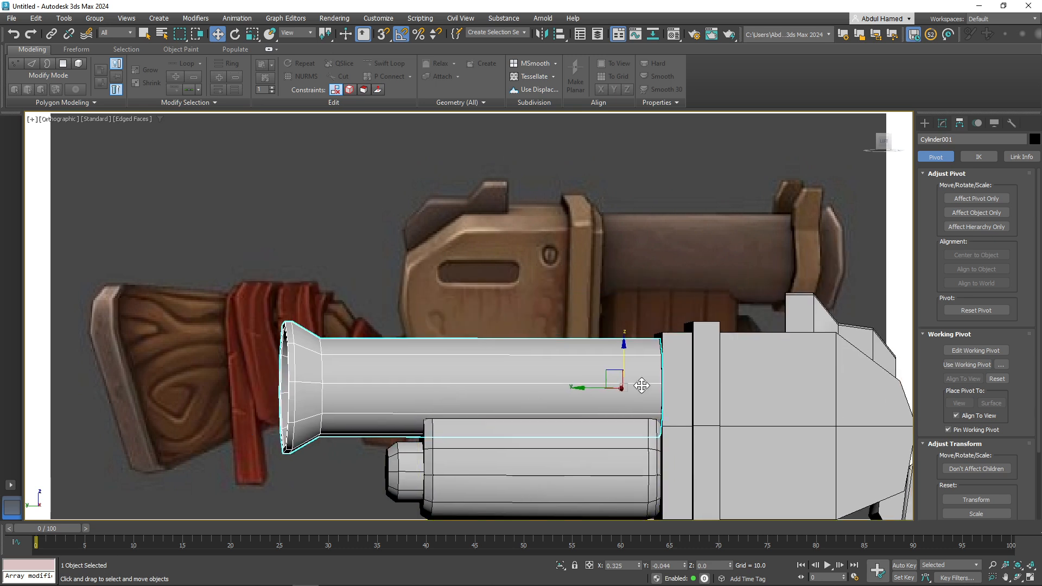
pyautogui.moveTo(623, 360)
pyautogui.keyDown('shift'); pyautogui.mouseDown()
pyautogui.moveTo(617, 239)
pyautogui.moveTo(634, 183)
pyautogui.mouseUp(); pyautogui.keyUp('shift')
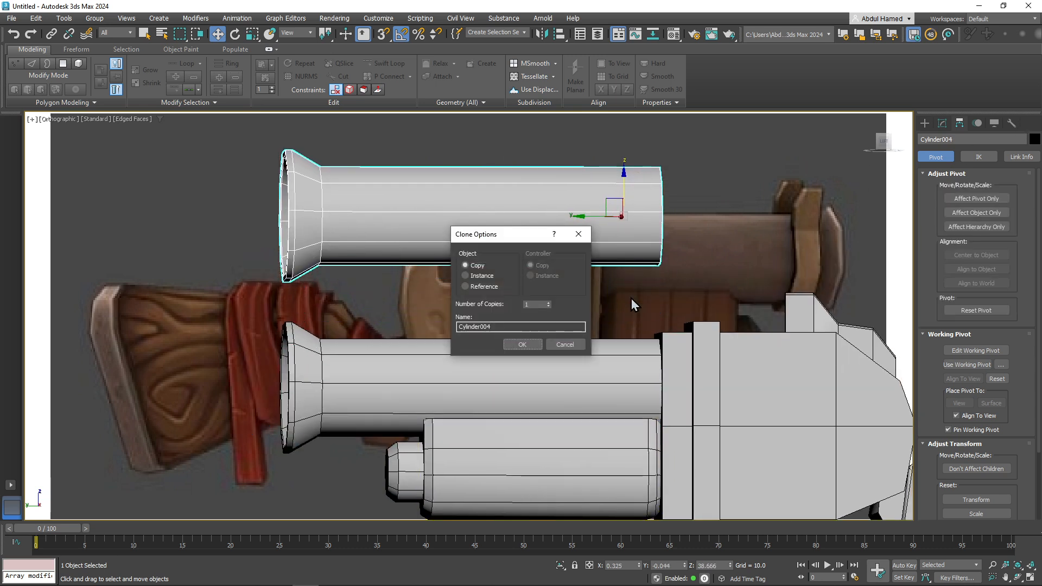
pyautogui.click(522, 344)
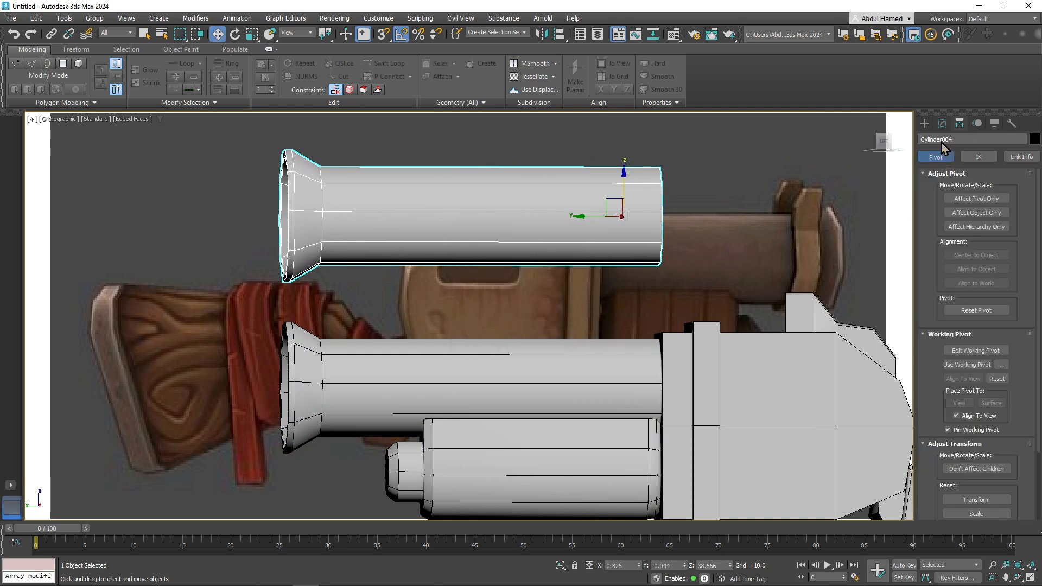
# - Insert an edge loop around the barrel copy just behind its flared muzzle using Swift Loop
pyautogui.click(942, 123)
pyautogui.click(964, 167)
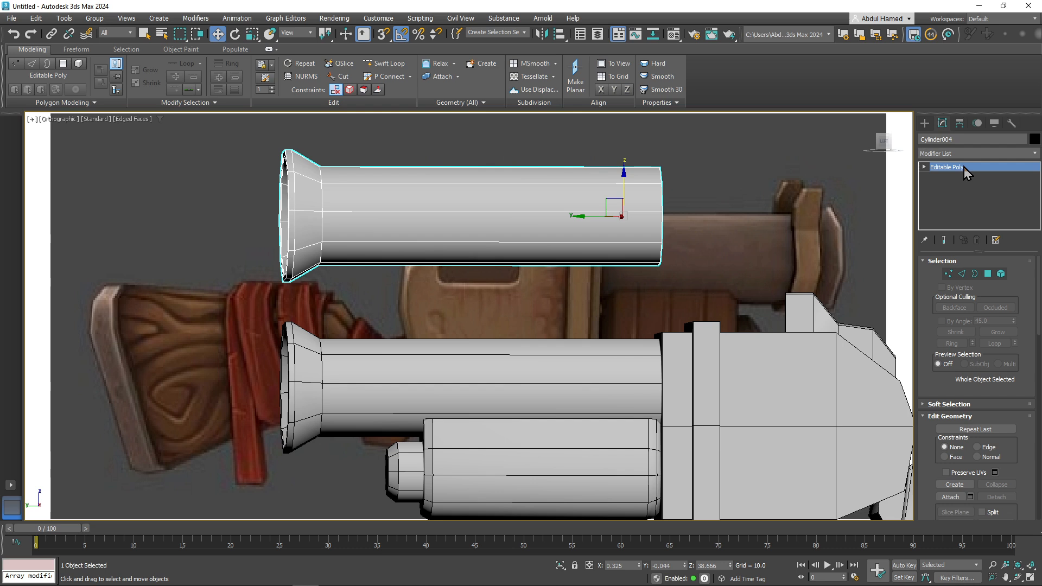
pyautogui.click(923, 168)
pyautogui.click(947, 186)
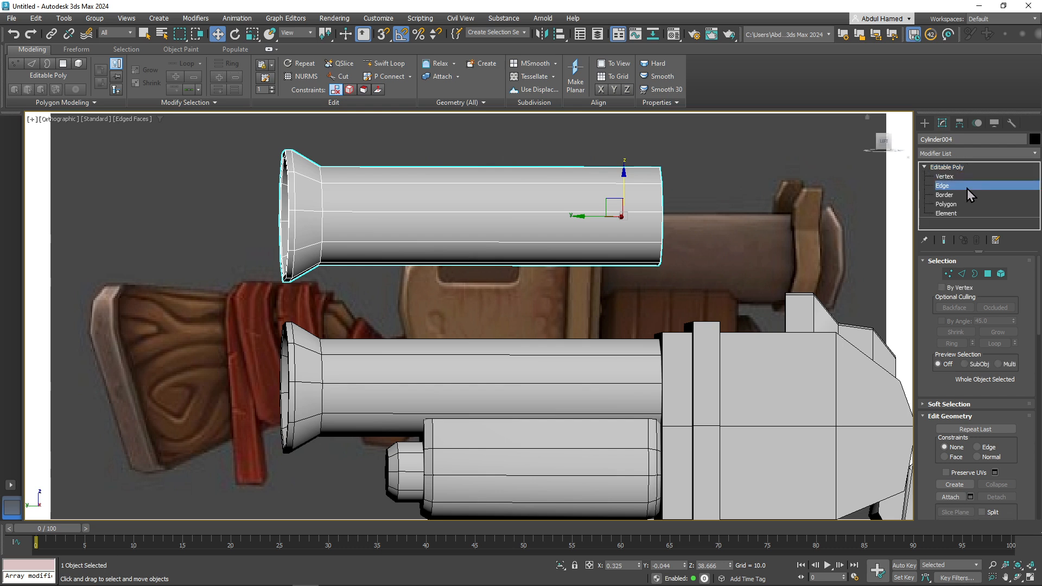
pyautogui.doubleClick(284, 228)
pyautogui.click(386, 64)
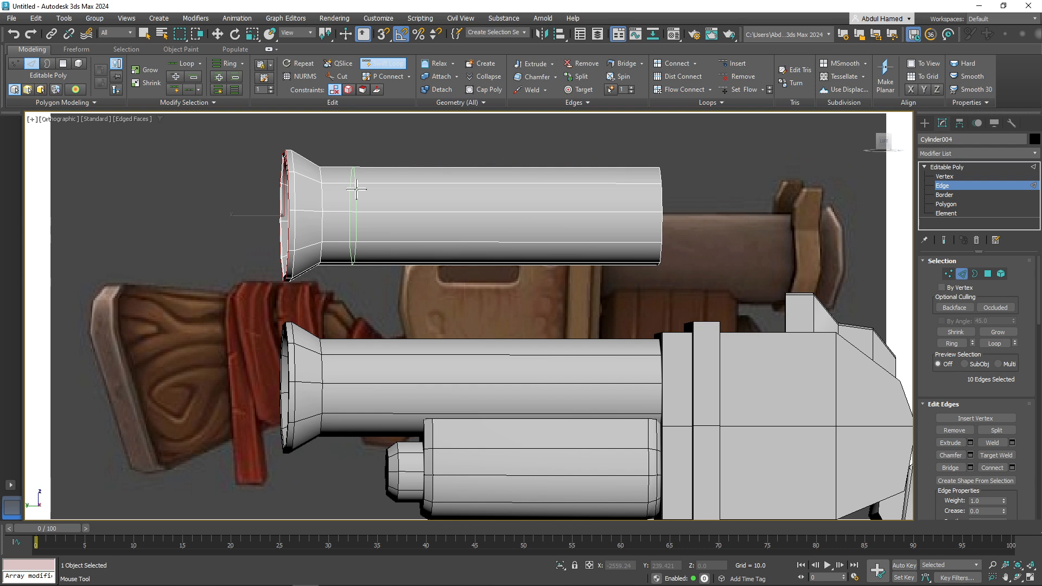
pyautogui.click(354, 190)
pyautogui.press('w')
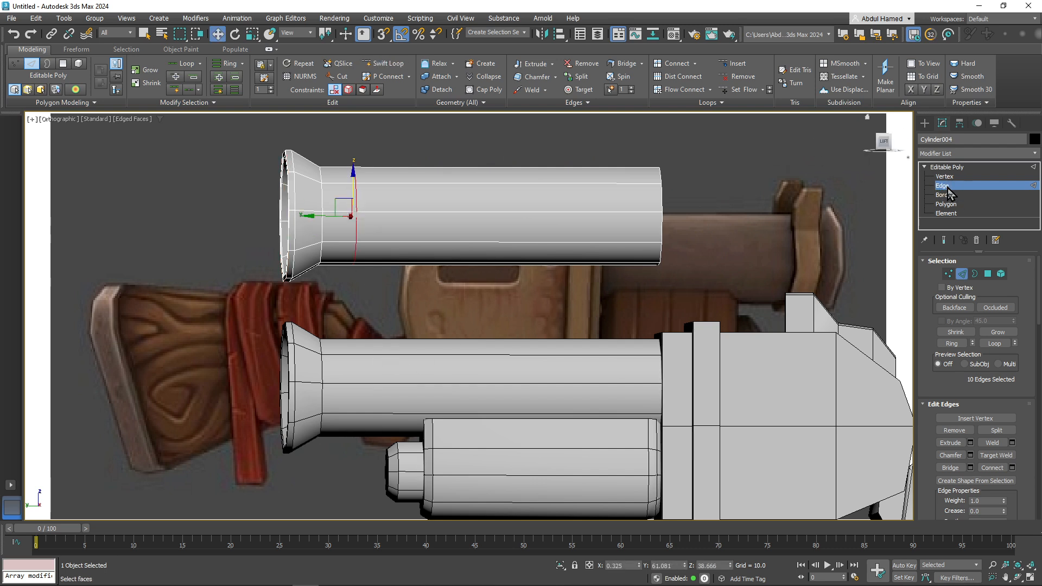
# - Delete the barrel copy's long rear tube and flared muzzle polygons, keeping only the narrow band between them
pyautogui.click(947, 204)
pyautogui.moveTo(701, 136); pyautogui.dragTo(495, 297)
pyautogui.press('Delete')
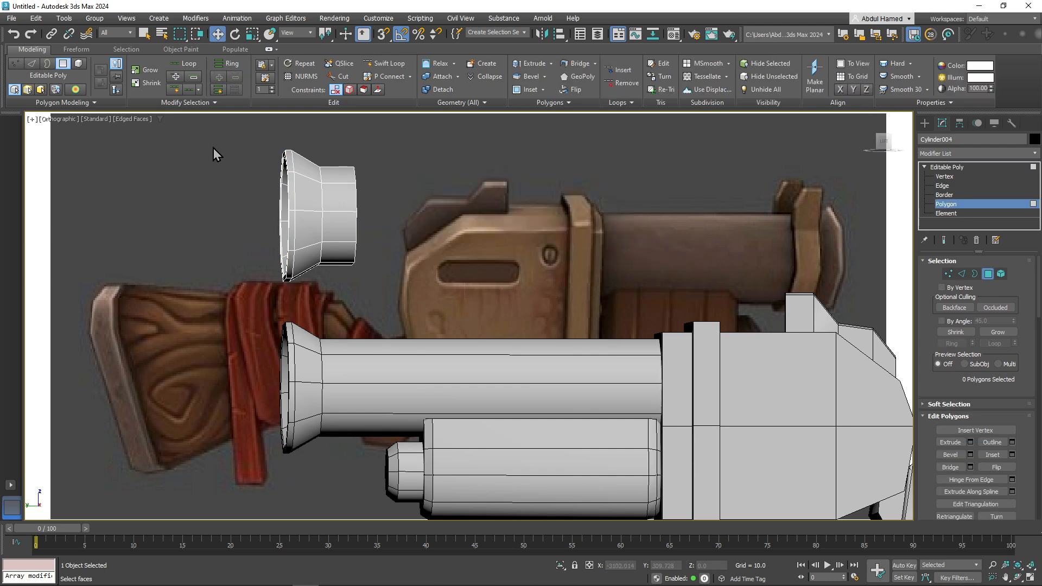
pyautogui.moveTo(212, 145); pyautogui.dragTo(302, 316)
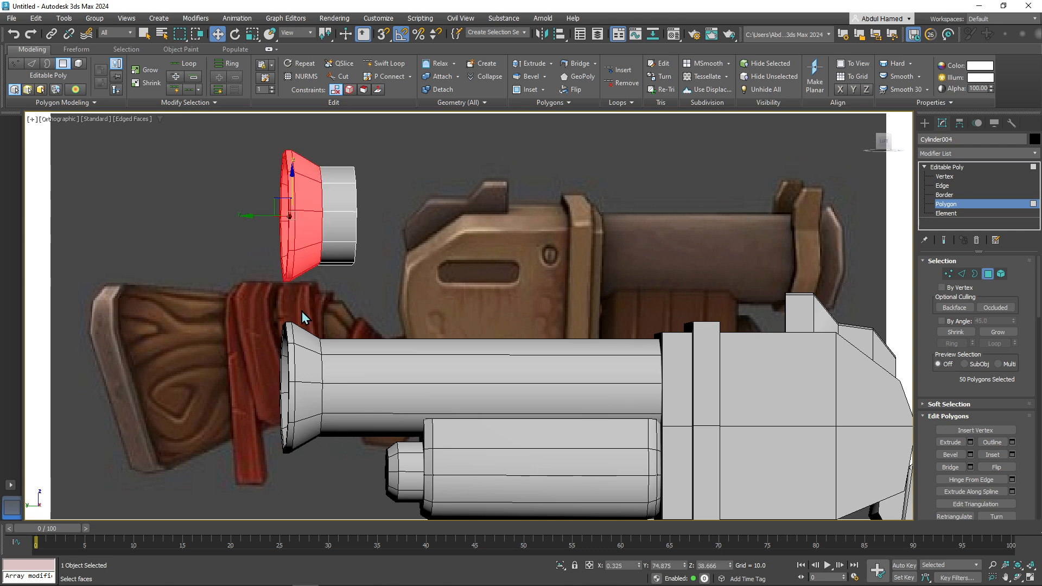
pyautogui.press('Delete')
# - Delete the three uppermost polygons of the narrow band to leave an open U shape
pyautogui.keyDown('alt'); pyautogui.moveTo(280, 182); pyautogui.dragTo(328, 200, button='middle'); pyautogui.keyUp('alt')
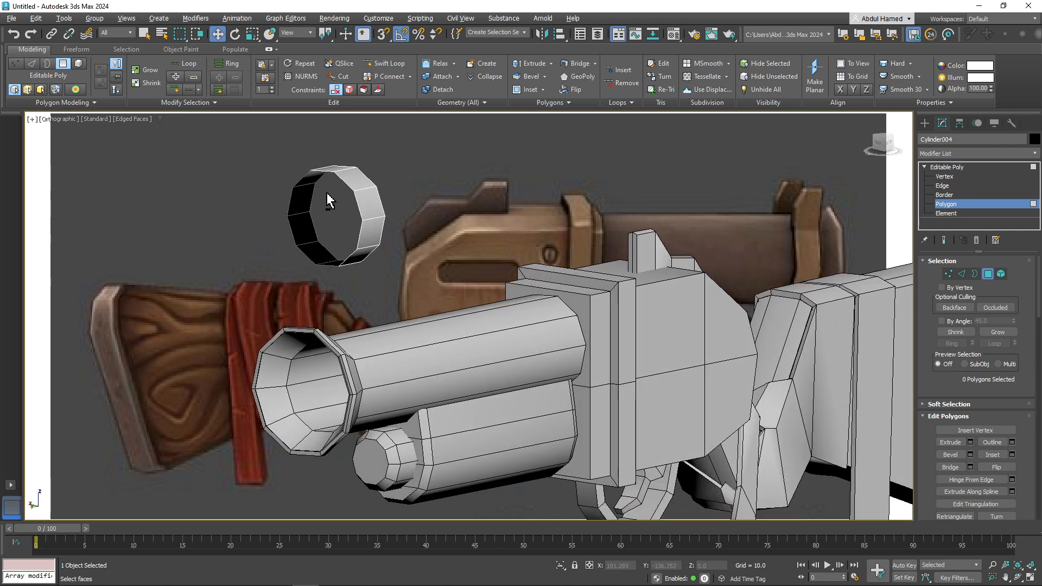
pyautogui.click(330, 170)
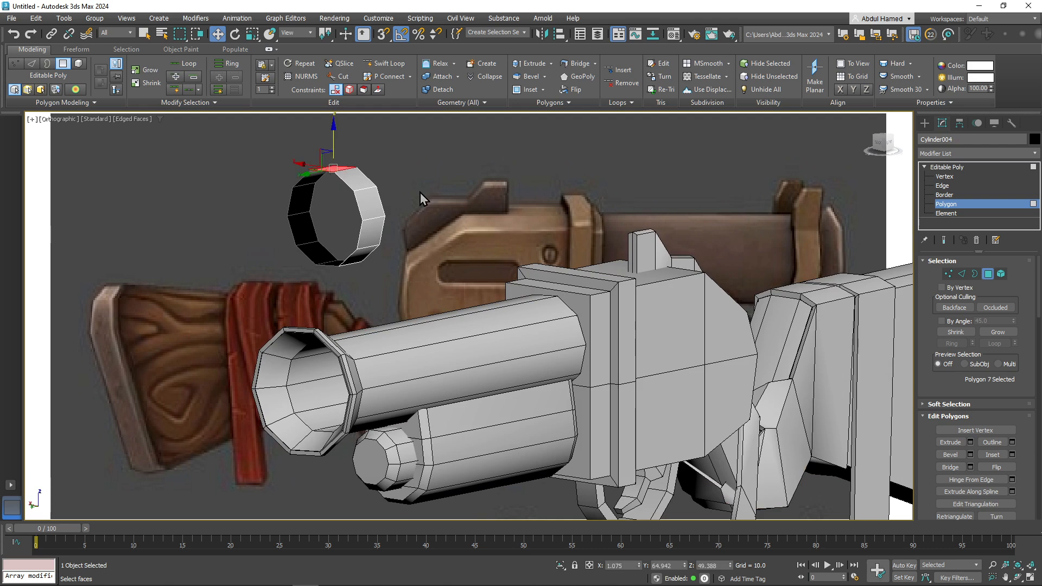
pyautogui.press('Delete')
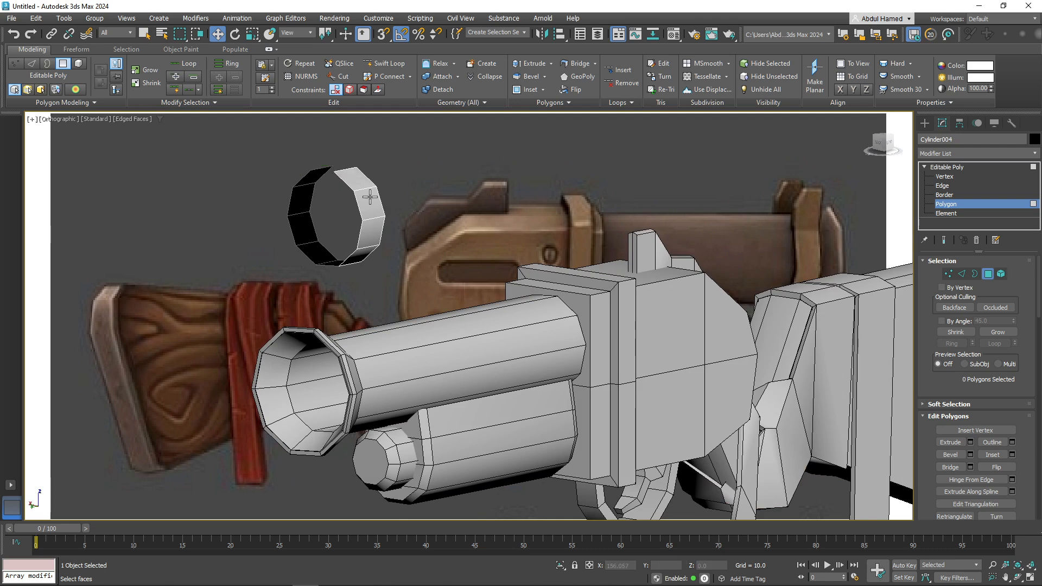
pyautogui.click(359, 185)
pyautogui.keyDown('ctrl'); pyautogui.click(313, 171); pyautogui.keyUp('ctrl')
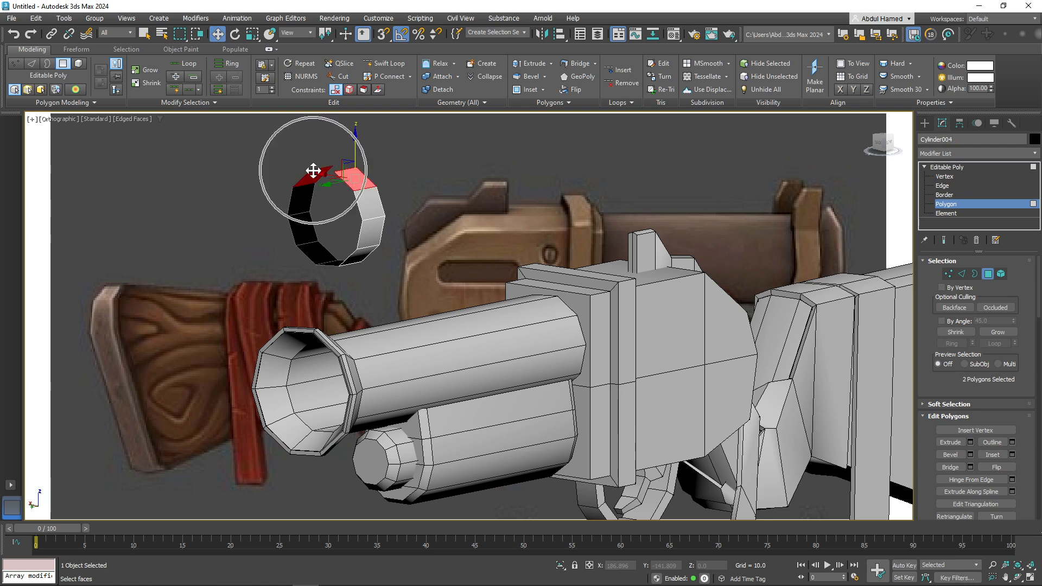
pyautogui.press('Delete')
# - Extend the U shape's two open end edges straight upward by two new segments each
pyautogui.click(947, 186)
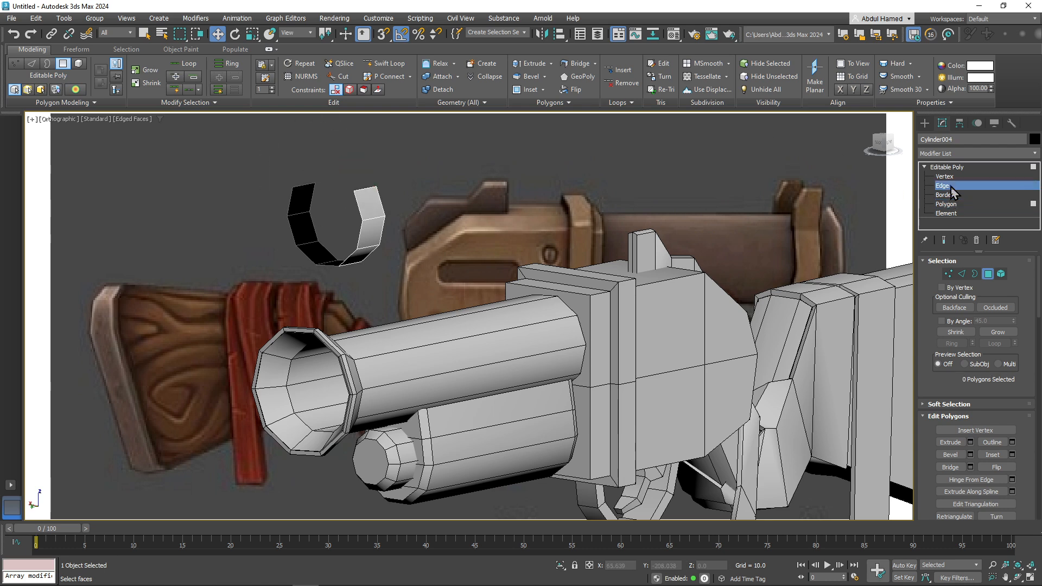
pyautogui.keyDown('ctrl'); pyautogui.click(302, 187); pyautogui.keyUp('ctrl')
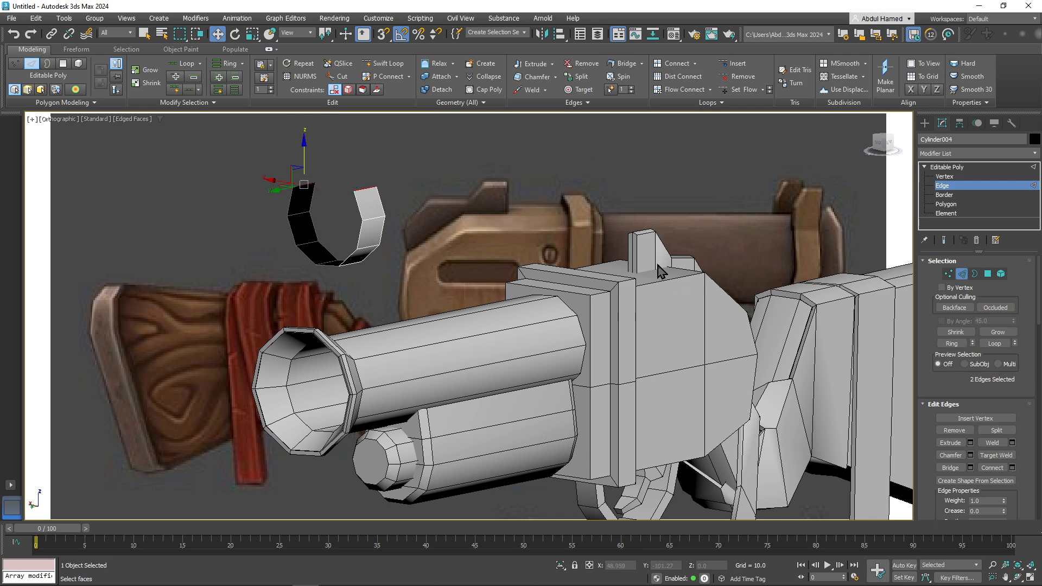
pyautogui.moveTo(303, 150); pyautogui.dragTo(315, 114)
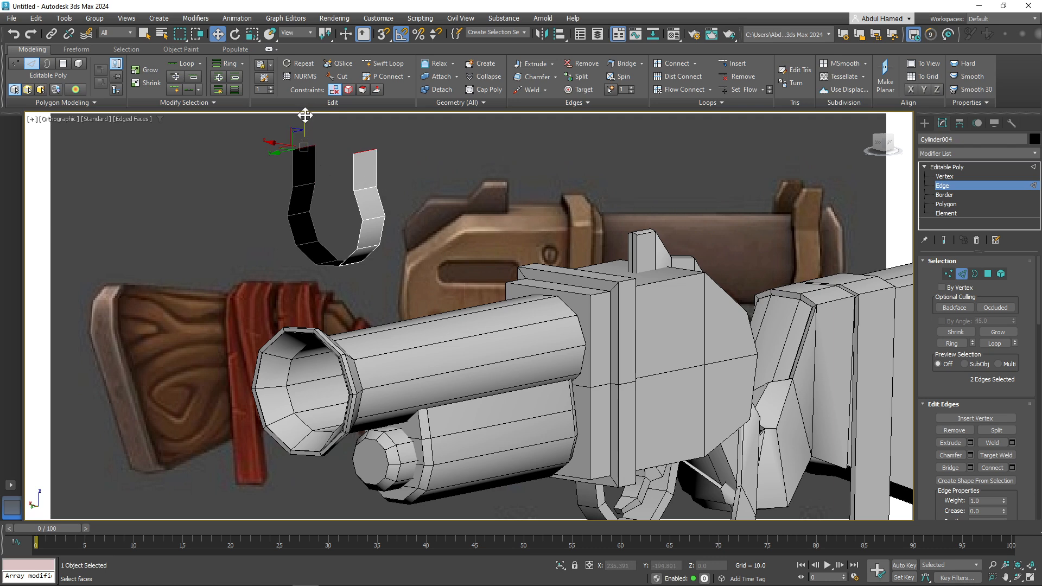
pyautogui.moveTo(305, 114); pyautogui.dragTo(305, 127)
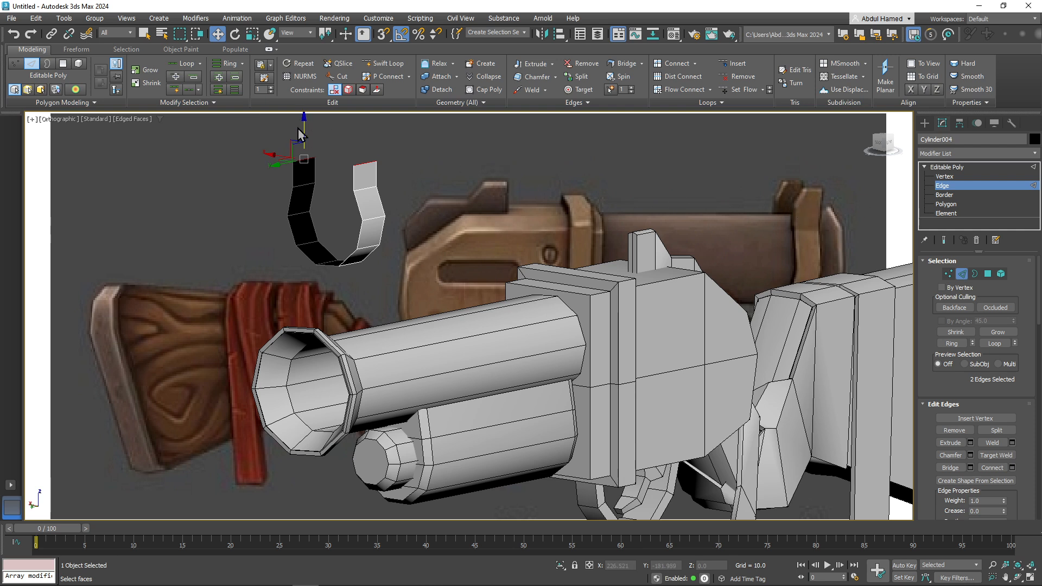
pyautogui.moveTo(304, 119); pyautogui.dragTo(311, 102)
pyautogui.keyDown('alt'); pyautogui.moveTo(311, 102); pyautogui.dragTo(331, 195, button='middle'); pyautogui.keyUp('alt')
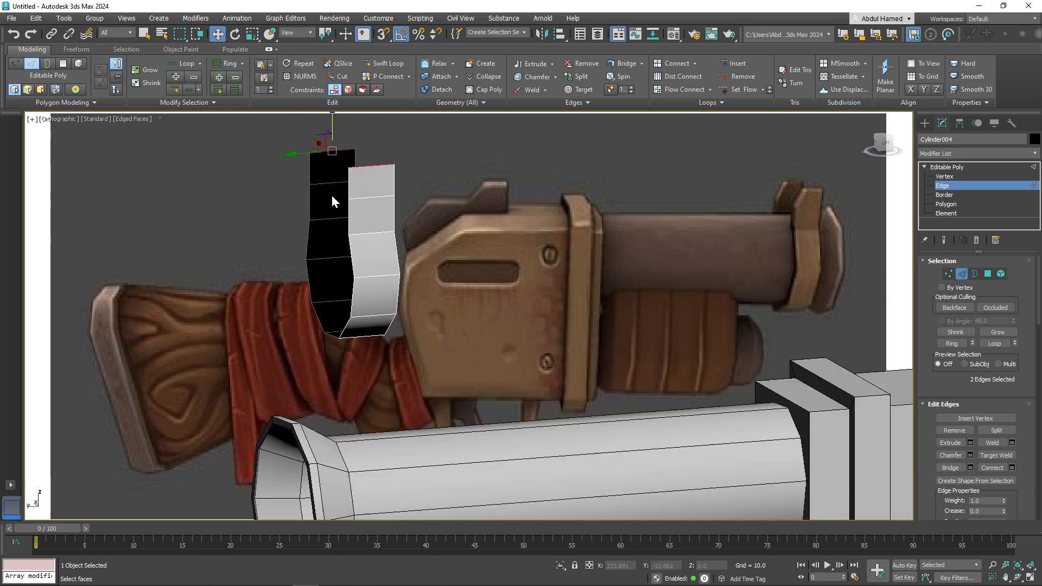
# - Move the two muzzle-side vertices at the tips of the U shape about 3 units toward the receiver along Y
pyautogui.click(944, 177)
pyautogui.moveTo(328, 142); pyautogui.dragTo(290, 167)
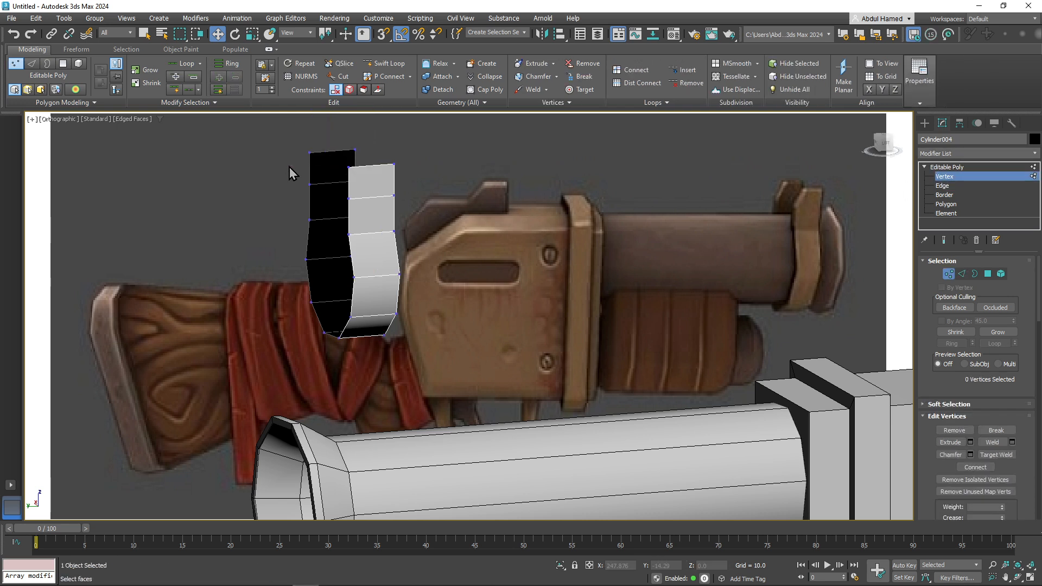
pyautogui.click(310, 153)
pyautogui.keyDown('ctrl'); pyautogui.click(350, 167); pyautogui.keyUp('ctrl')
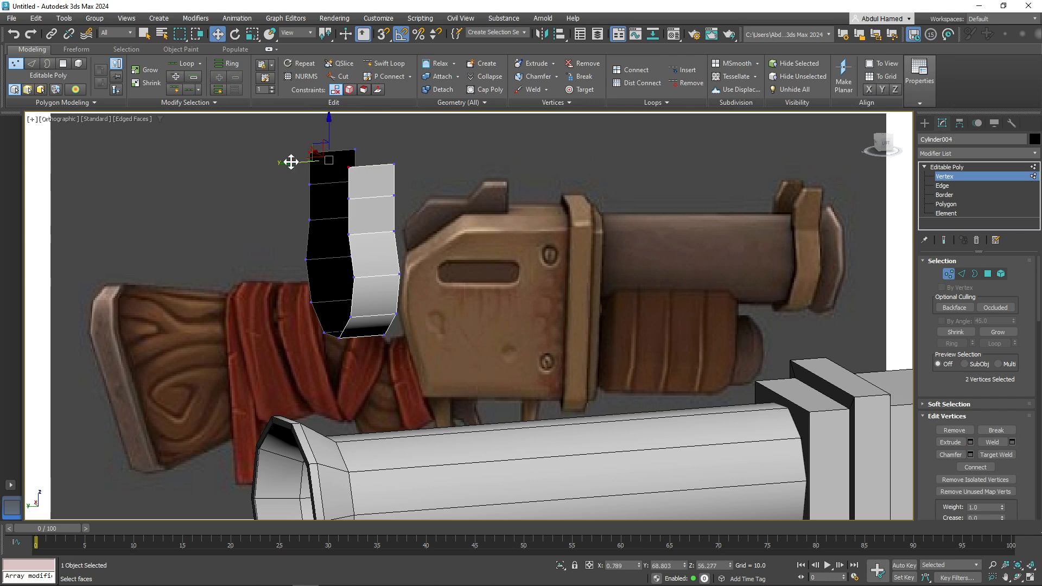
pyautogui.moveTo(291, 162); pyautogui.dragTo(310, 165)
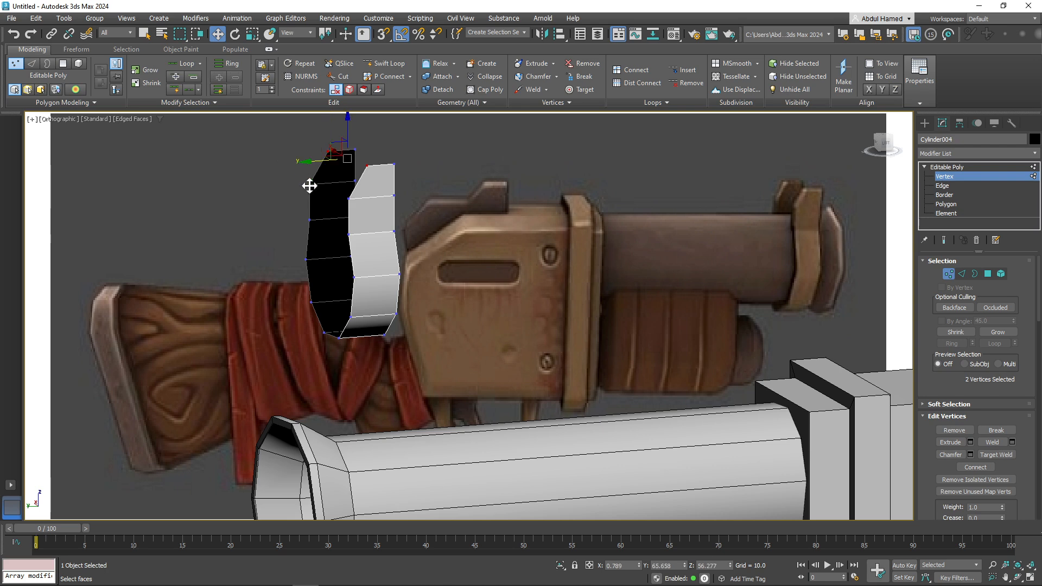
pyautogui.keyDown('alt'); pyautogui.moveTo(309, 182); pyautogui.dragTo(391, 218, button='middle'); pyautogui.keyUp('alt')
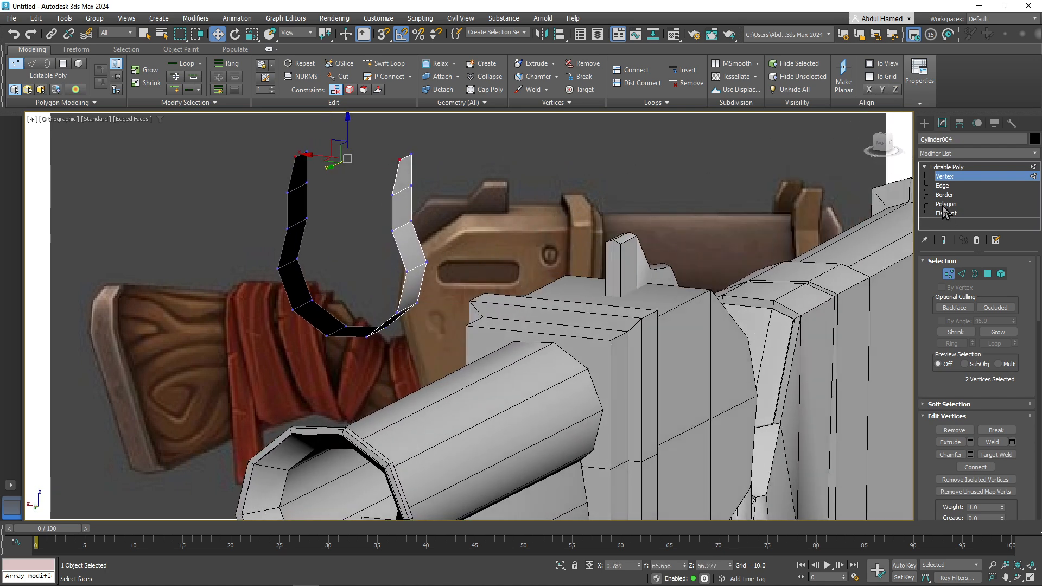
# - Add a Shell modifier to the U-shaped band with an outer amount of 1.61
pyautogui.click(947, 167)
pyautogui.click(955, 154)
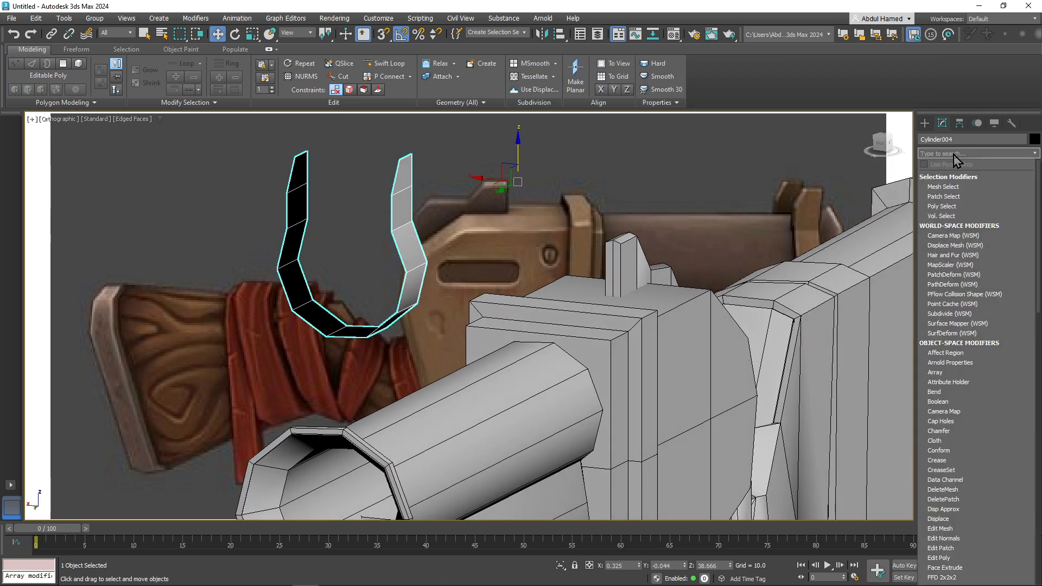
pyautogui.write('shell')
pyautogui.press('Return')
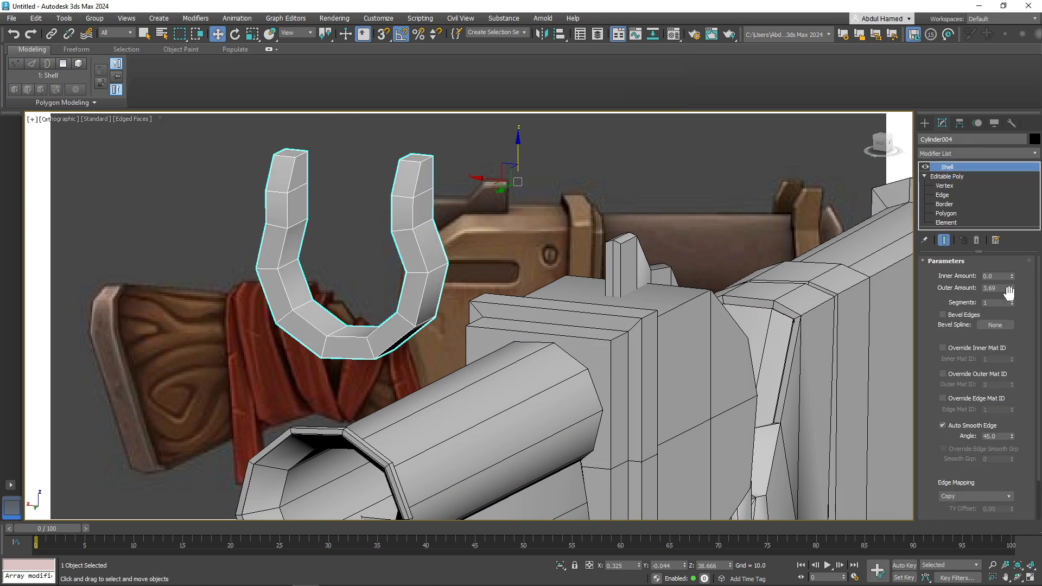
pyautogui.moveTo(1012, 288); pyautogui.dragTo(1009, 402)
pyautogui.scroll(-2, 519, 346)
pyautogui.moveTo(518, 346); pyautogui.dragTo(496, 286, button='middle')
pyautogui.scroll(-2, 531, 272)
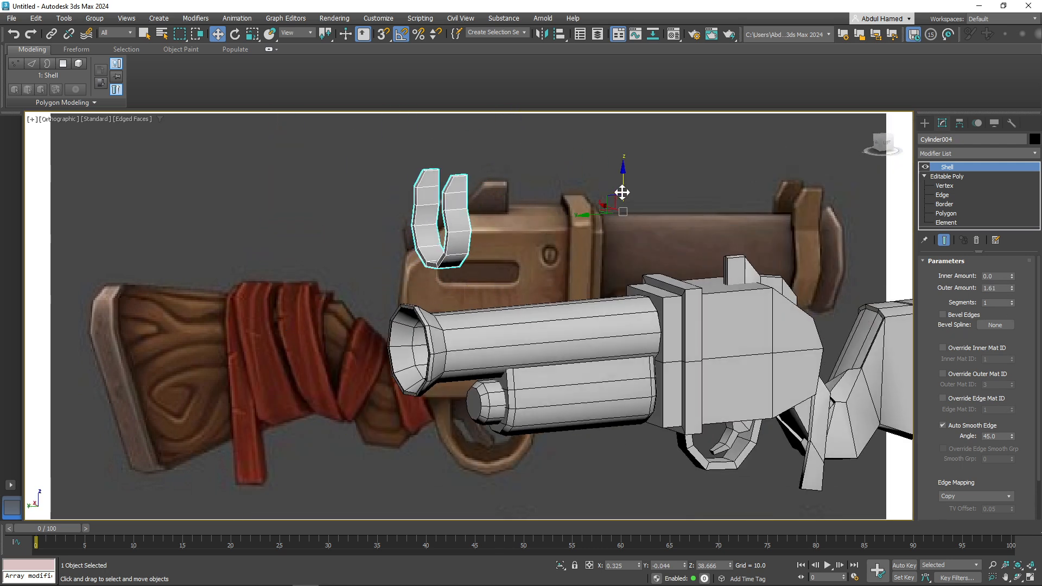
# - Centre the U-shaped band's pivot on the object
pyautogui.click(957, 125)
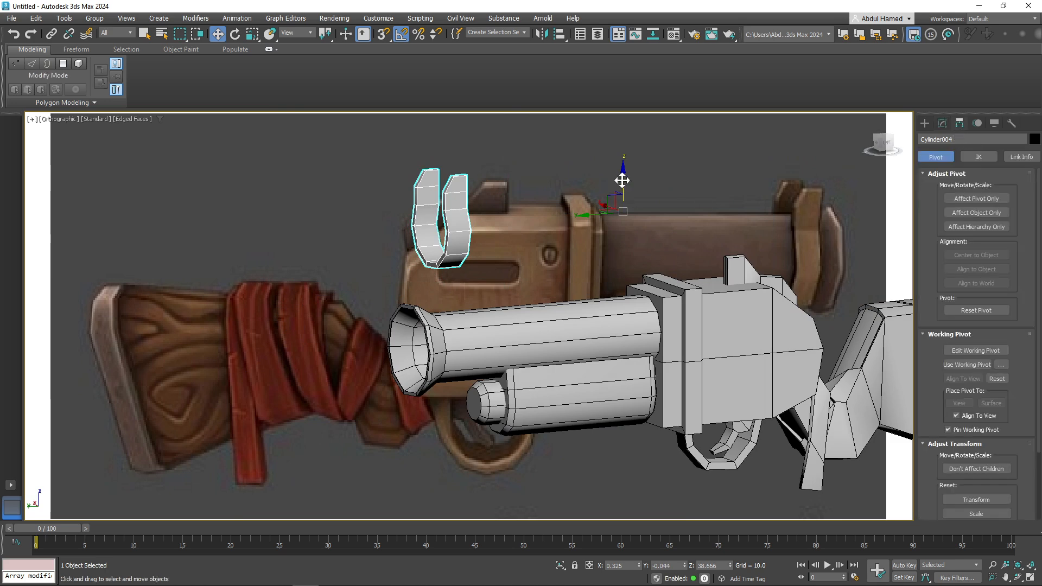
pyautogui.click(976, 198)
pyautogui.click(976, 257)
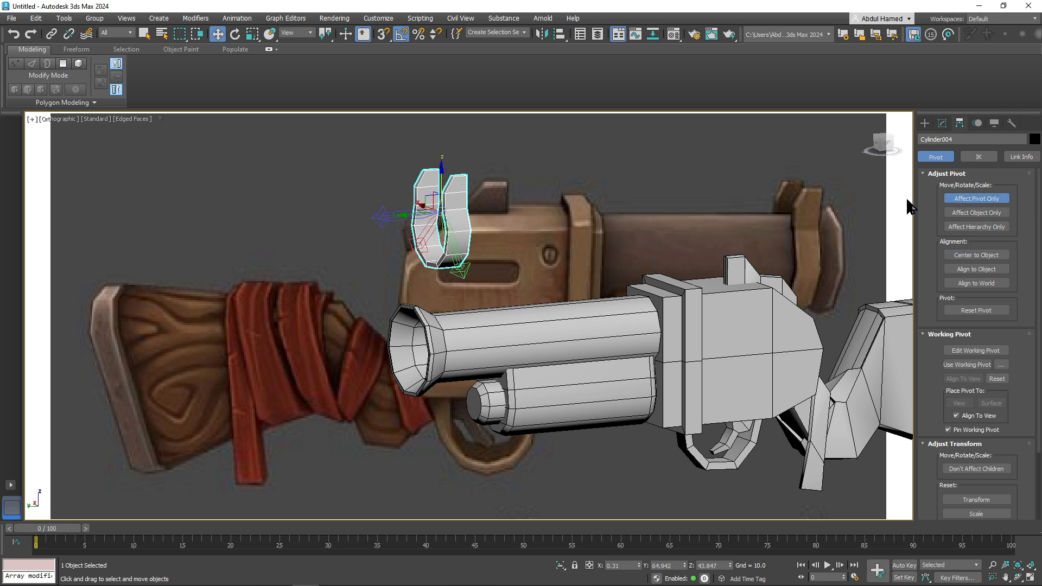
pyautogui.click(971, 199)
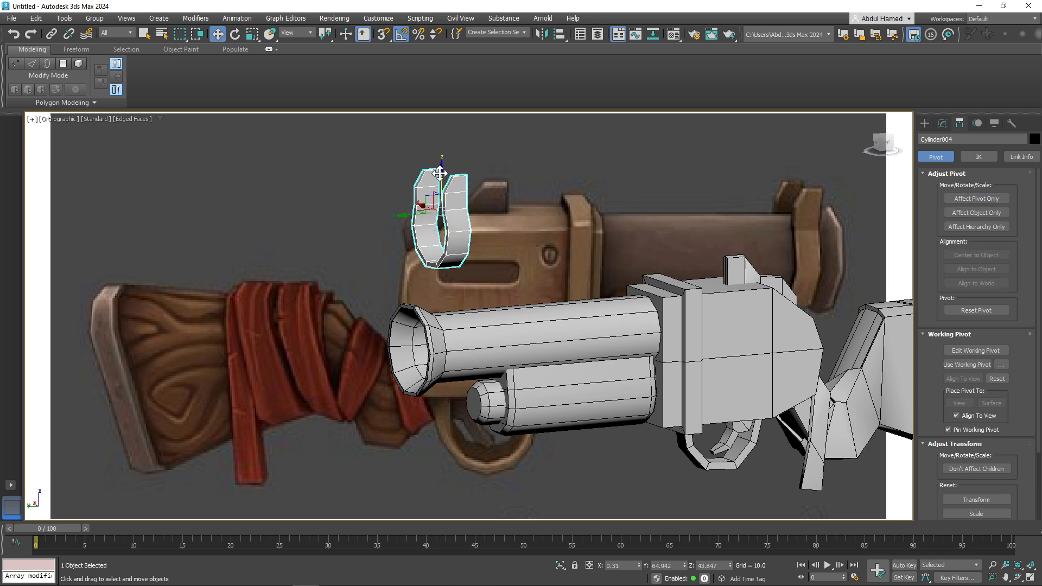
# - Lower the U-shaped band about 38.7 units along Z so it wraps around the barrel behind the muzzle flare
pyautogui.moveTo(440, 172); pyautogui.dragTo(461, 291)
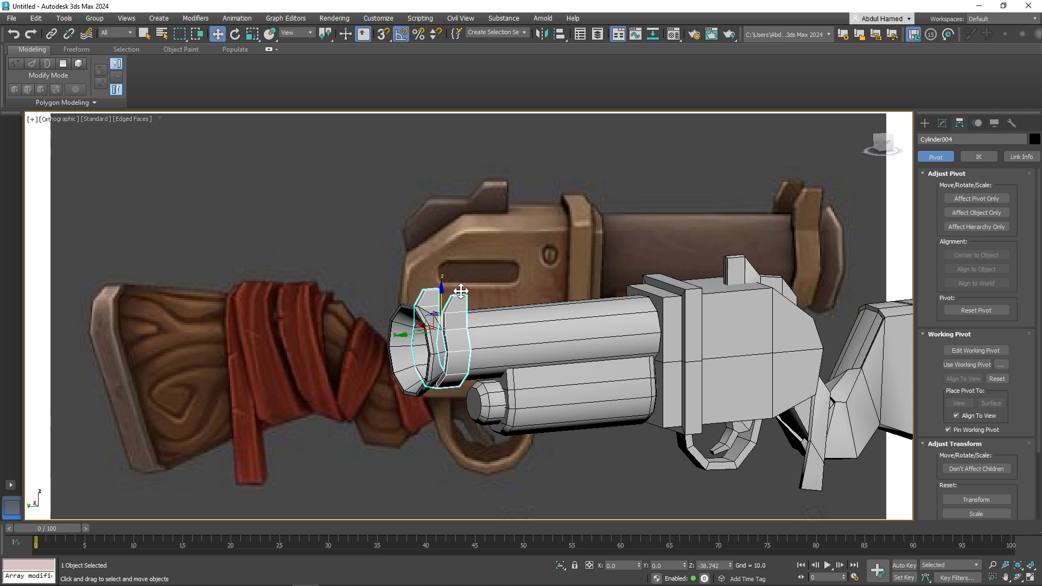
pyautogui.keyDown('alt'); pyautogui.moveTo(461, 291); pyautogui.dragTo(572, 341, button='middle'); pyautogui.keyUp('alt')
pyautogui.moveTo(545, 242); pyautogui.dragTo(769, 298, button='middle')
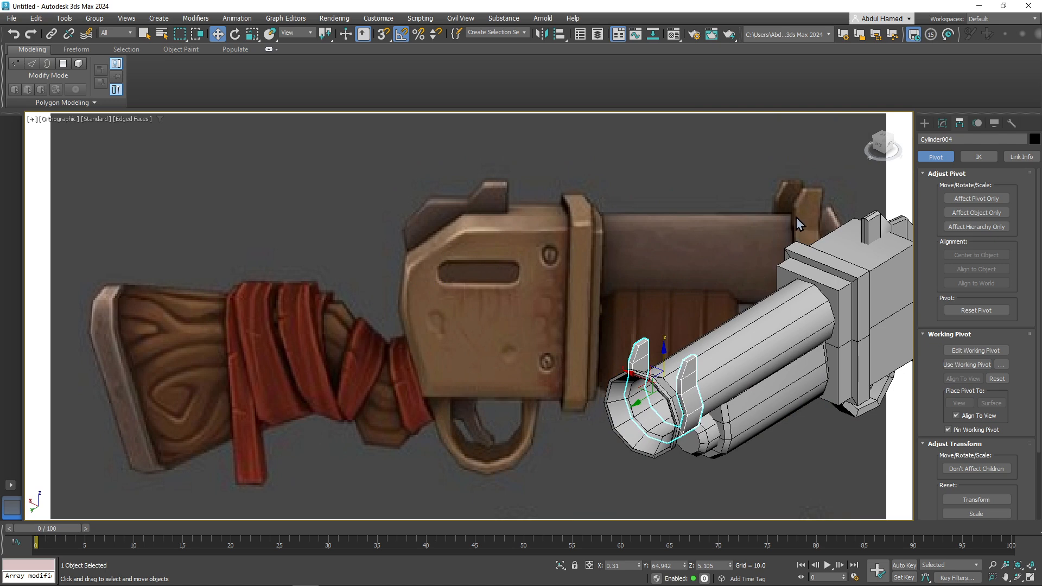
pyautogui.moveTo(663, 319); pyautogui.dragTo(549, 251, button='middle')
pyautogui.scroll(2, 524, 291)
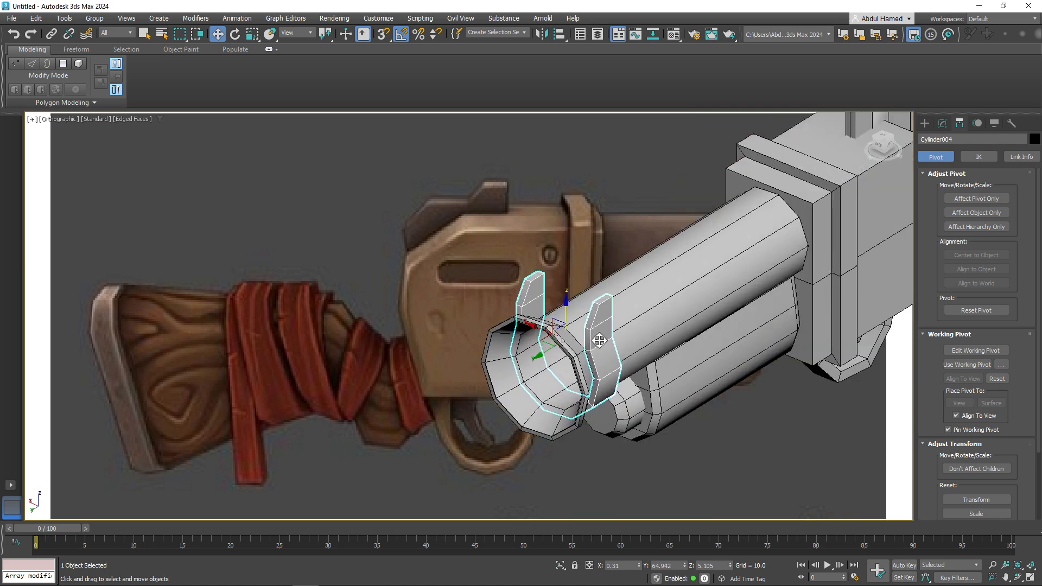
# - Raise the ten upper vertices of the U-shaped band's two prongs about 2.15 units along Z
pyautogui.moveTo(599, 341); pyautogui.dragTo(486, 297, button='middle')
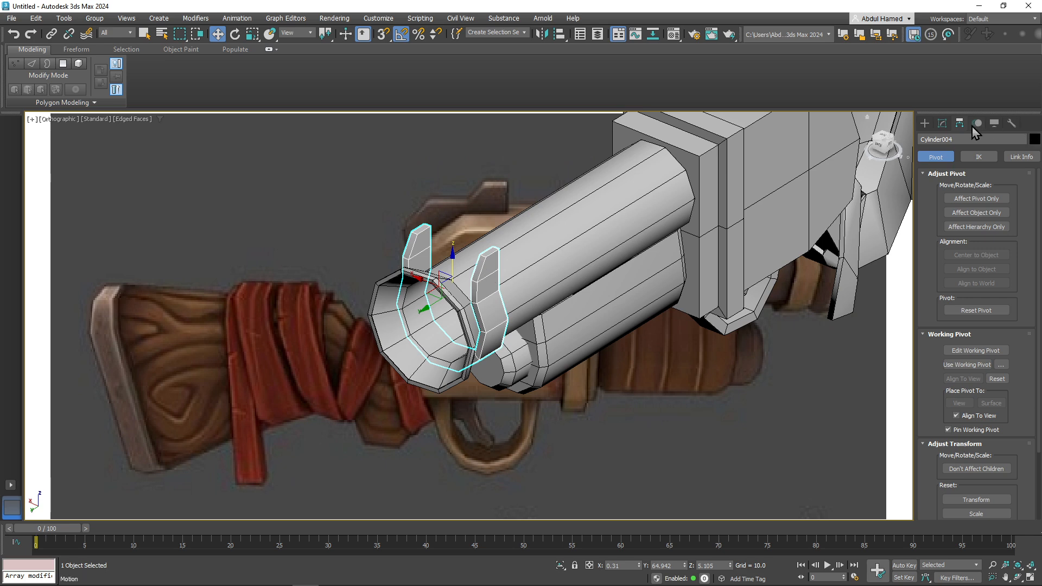
pyautogui.click(941, 125)
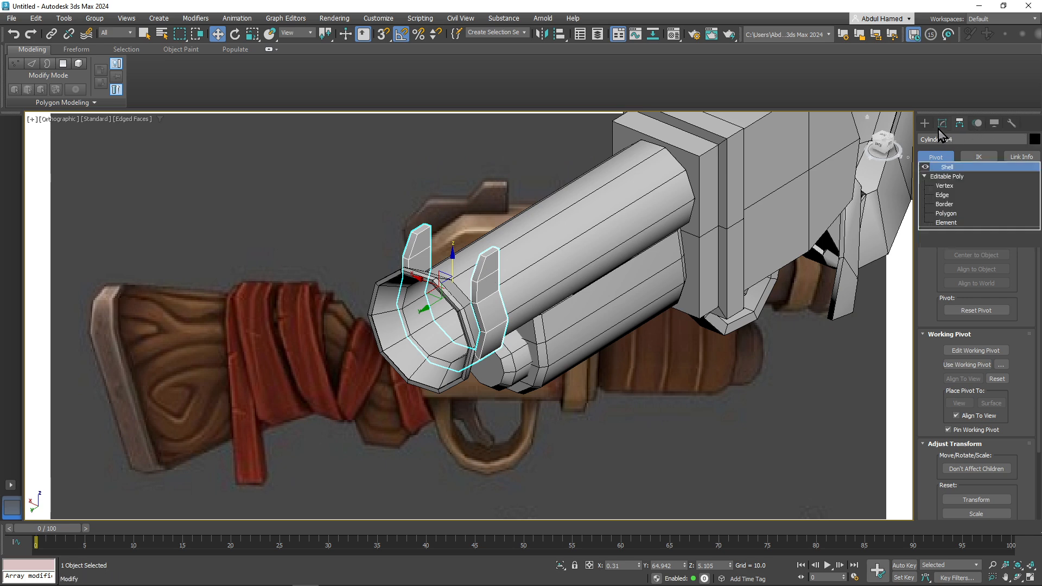
pyautogui.click(945, 186)
pyautogui.keyDown('alt'); pyautogui.moveTo(551, 284); pyautogui.dragTo(497, 217, button='middle'); pyautogui.keyUp('alt')
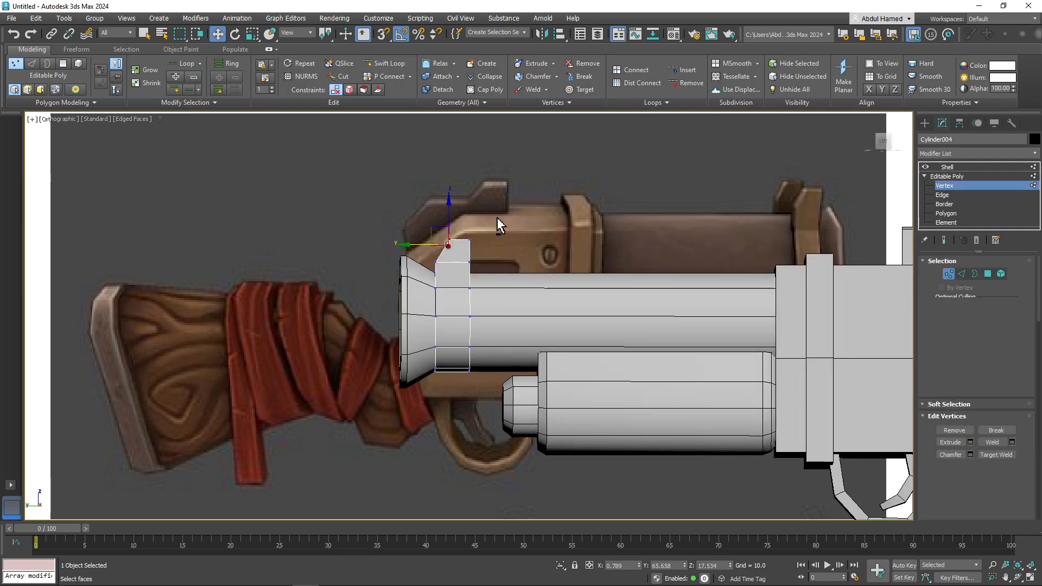
pyautogui.keyDown('alt'); pyautogui.moveTo(414, 292); pyautogui.dragTo(499, 323, button='middle'); pyautogui.keyUp('alt')
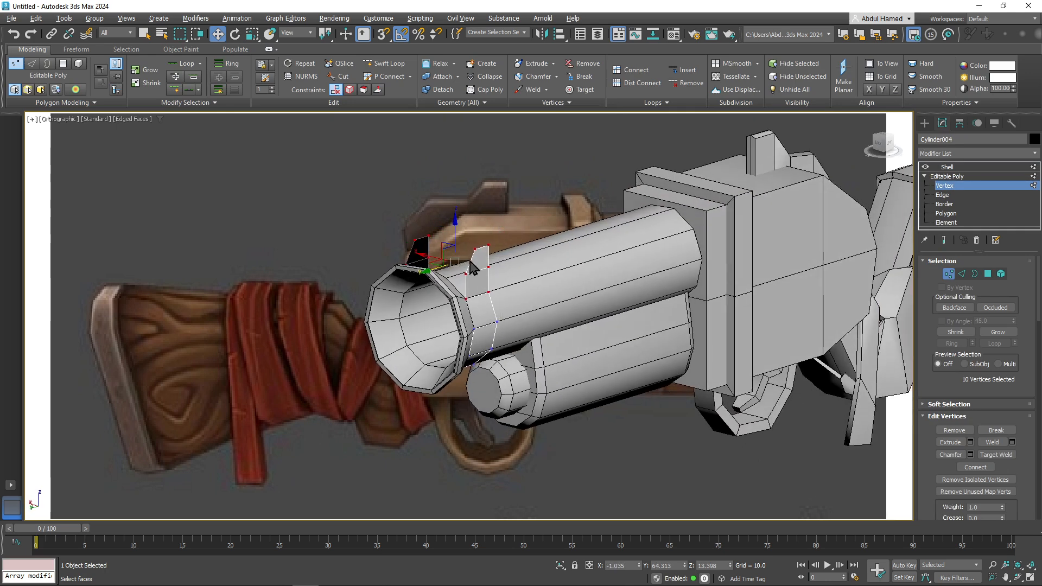
pyautogui.moveTo(456, 227); pyautogui.dragTo(456, 221)
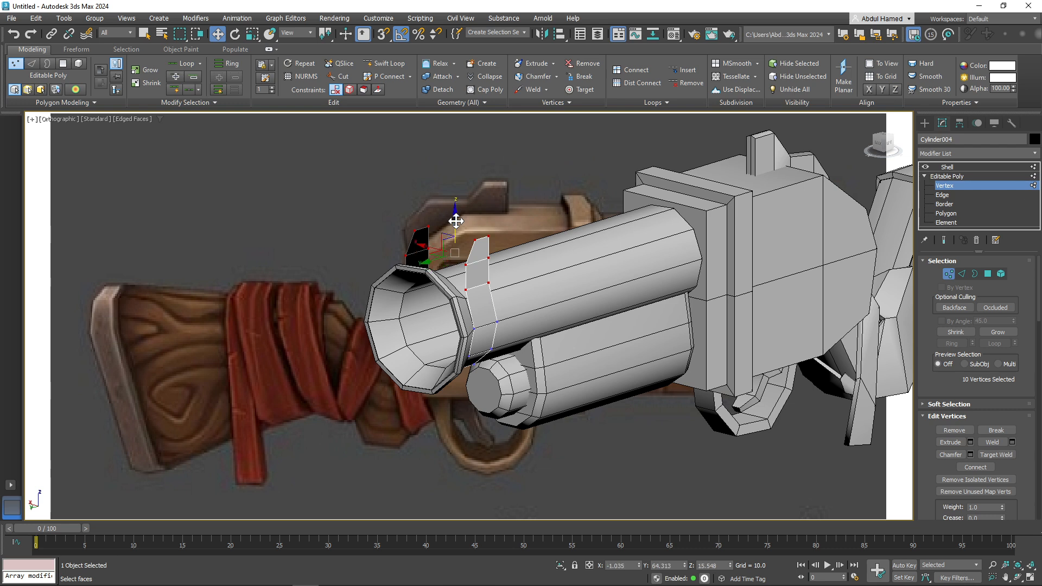
# - Try to rescale the raised prong vertices and add a Swift Loop cut to the band
pyautogui.press('r')
pyautogui.moveTo(495, 262); pyautogui.dragTo(490, 262)
pyautogui.keyDown('alt'); pyautogui.moveTo(490, 262); pyautogui.dragTo(413, 334, button='middle'); pyautogui.keyUp('alt')
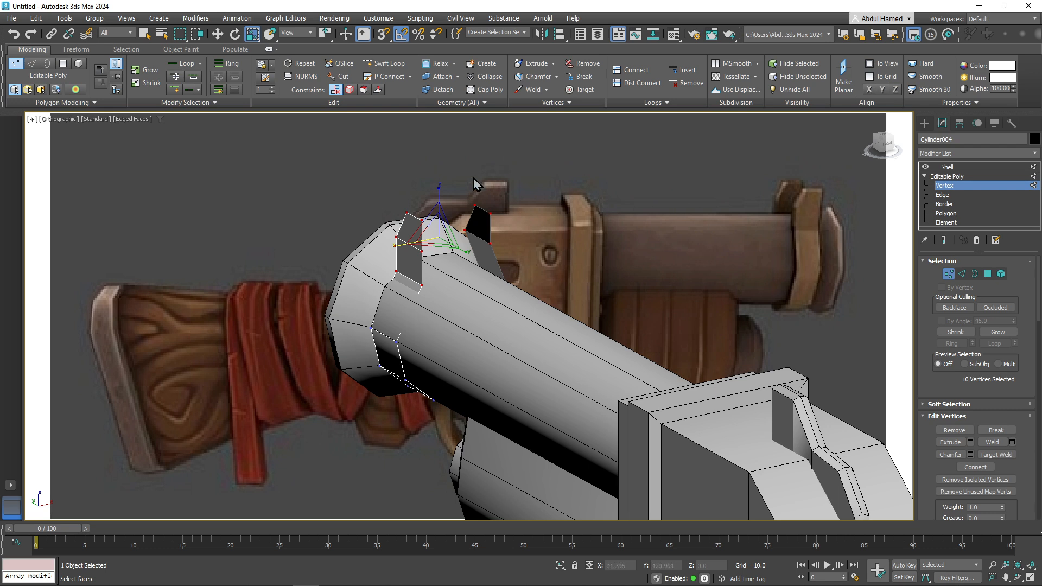
pyautogui.click(380, 63)
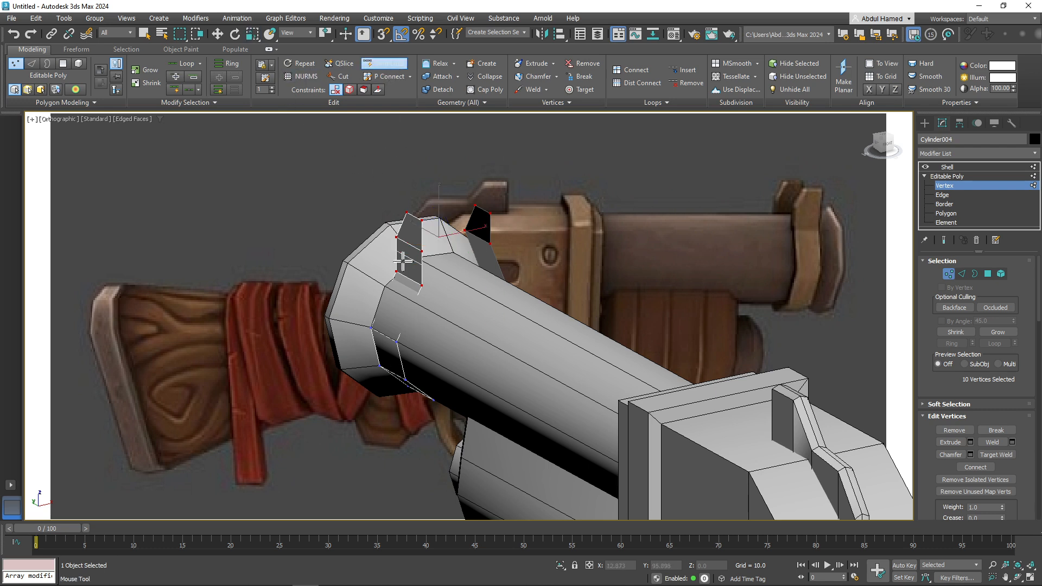
pyautogui.click(408, 307)
pyautogui.keyDown('alt'); pyautogui.moveTo(567, 300); pyautogui.dragTo(322, 265, button='middle'); pyautogui.keyUp('alt')
pyautogui.hotkey('ctrl', 'z')
pyautogui.hotkey('ctrl', 'z')
pyautogui.hotkey('ctrl', 'z')
# - Move the whole U-shaped band about 78.2 units along Y, clear of the muzzle
pyautogui.scroll(-5, 323, 265)
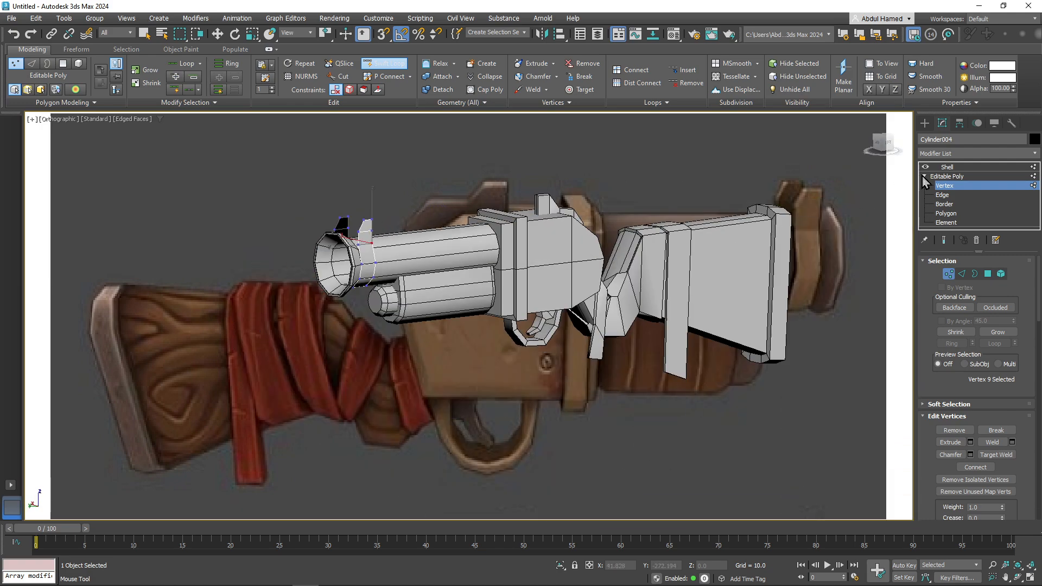
pyautogui.click(949, 177)
pyautogui.press('w')
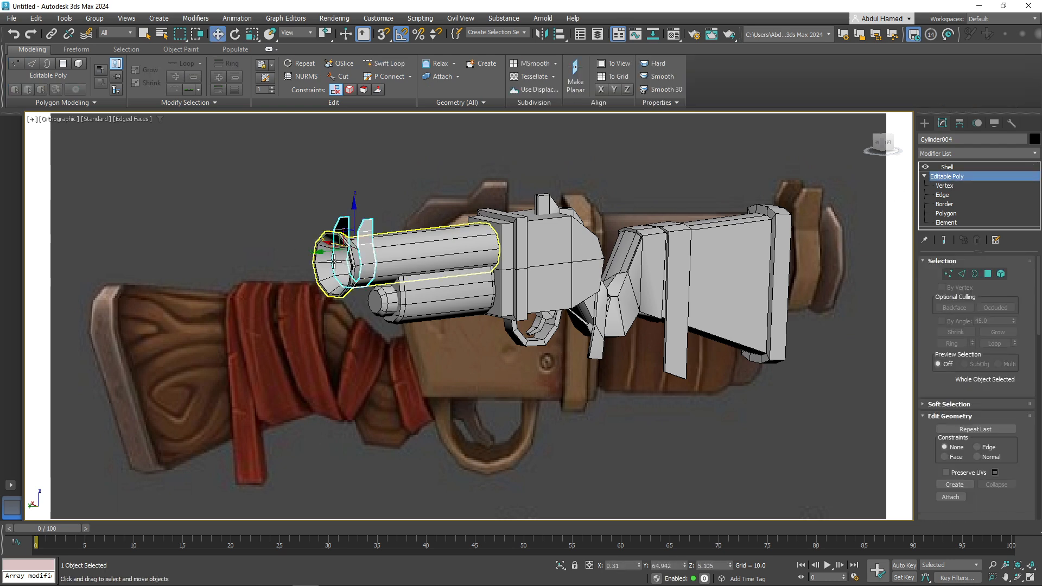
pyautogui.moveTo(329, 252); pyautogui.dragTo(217, 255)
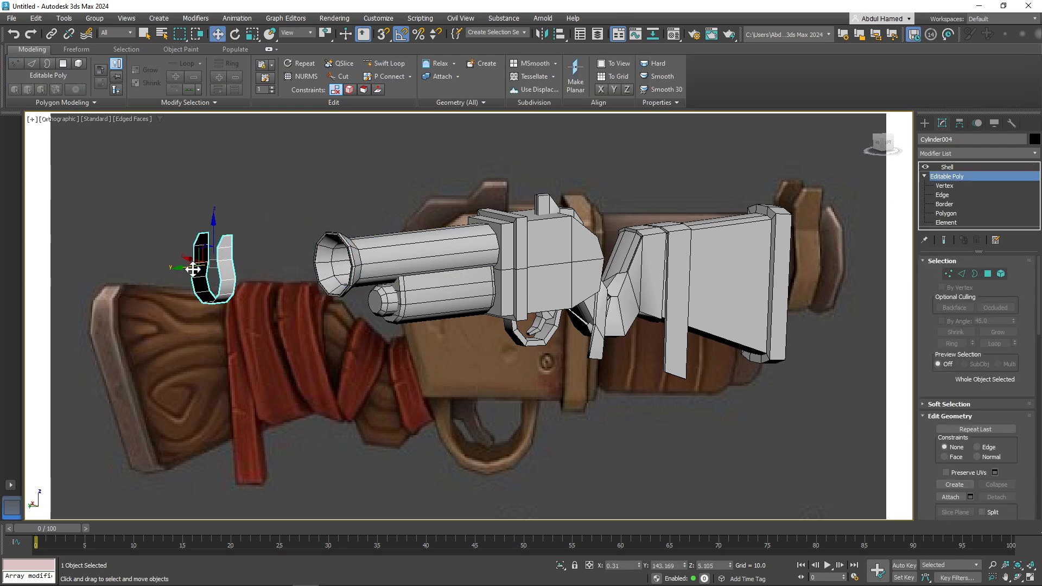
# - Delete the five polygons that form one half of the U-shaped band in its base Editable Poly
pyautogui.keyDown('alt'); pyautogui.moveTo(217, 255); pyautogui.dragTo(260, 266, button='middle'); pyautogui.keyUp('alt')
pyautogui.keyDown('alt'); pyautogui.moveTo(190, 296); pyautogui.dragTo(262, 274, button='middle'); pyautogui.keyUp('alt')
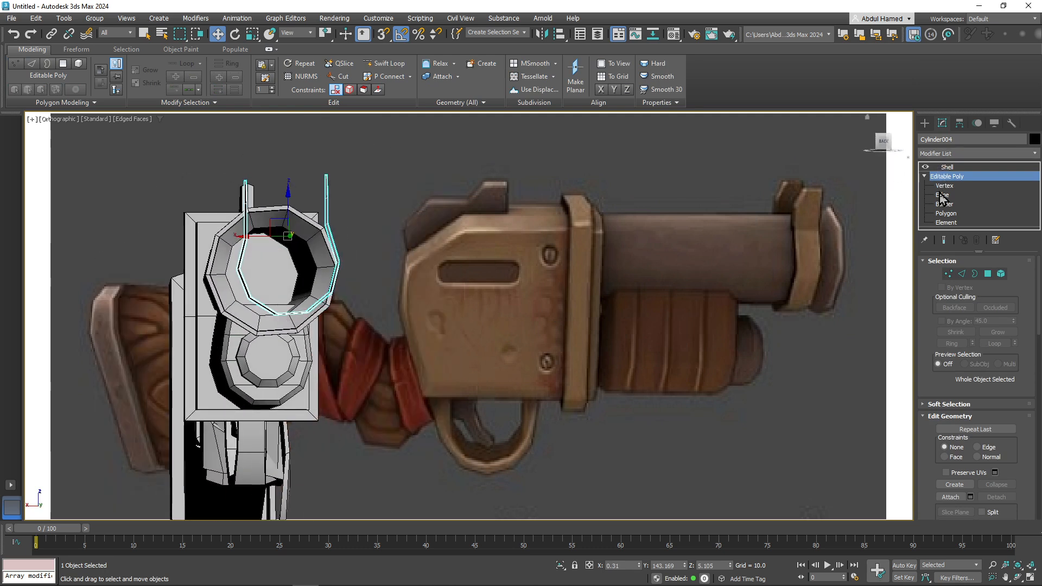
pyautogui.click(946, 214)
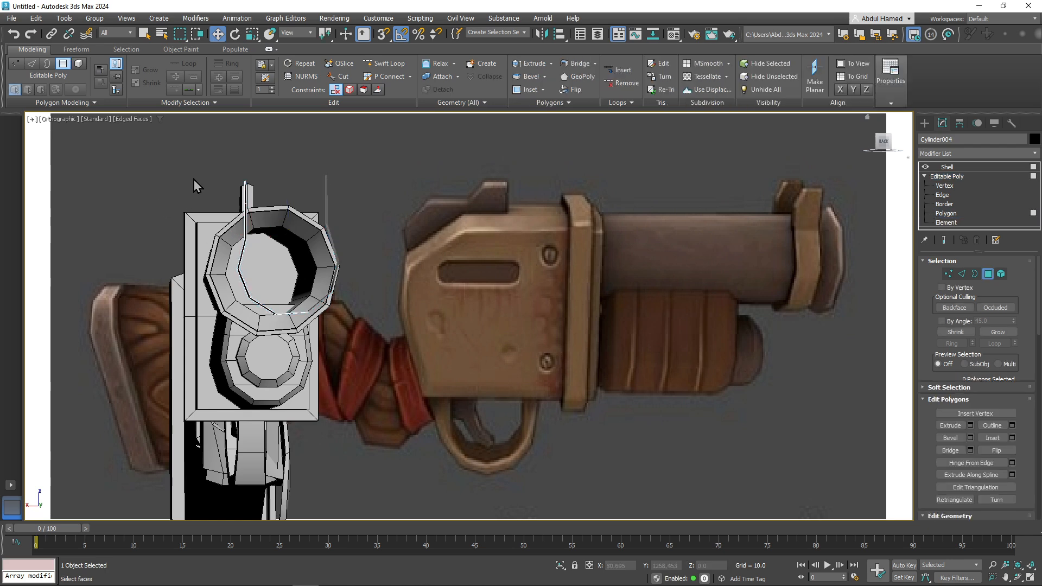
pyautogui.moveTo(194, 171); pyautogui.dragTo(256, 332)
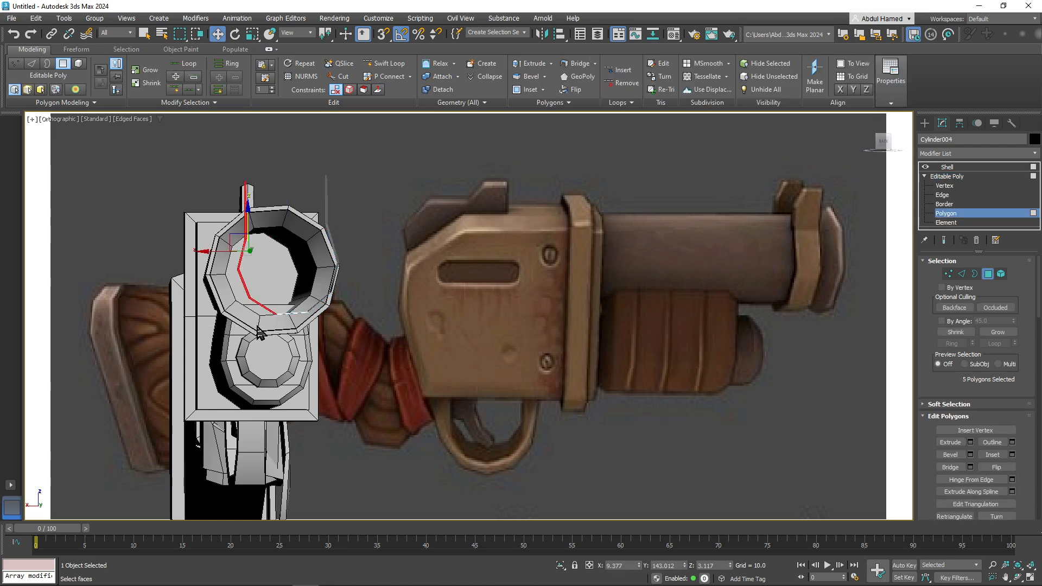
pyautogui.press('Delete')
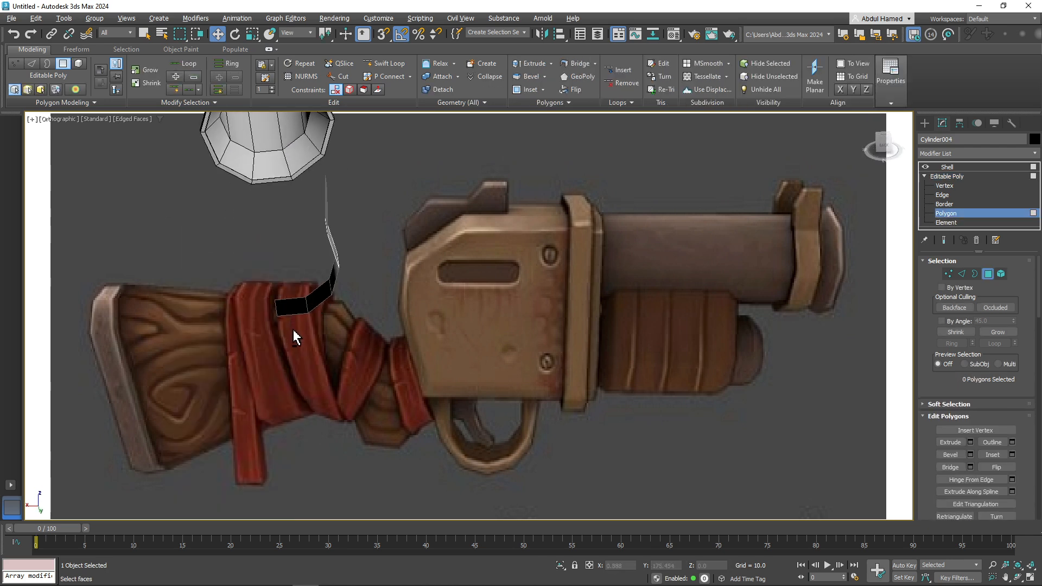
# - Split the remaining half band's bottom polygon in two with Swift Loop and delete the piece at the open end
pyautogui.scroll(2, 276, 313)
pyautogui.click(384, 63)
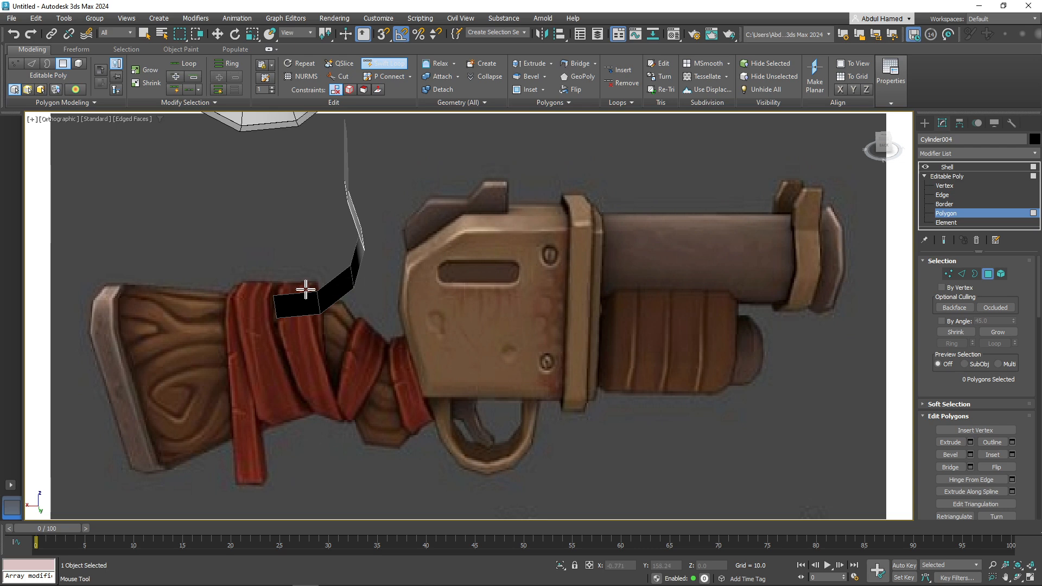
pyautogui.moveTo(305, 288); pyautogui.dragTo(325, 300)
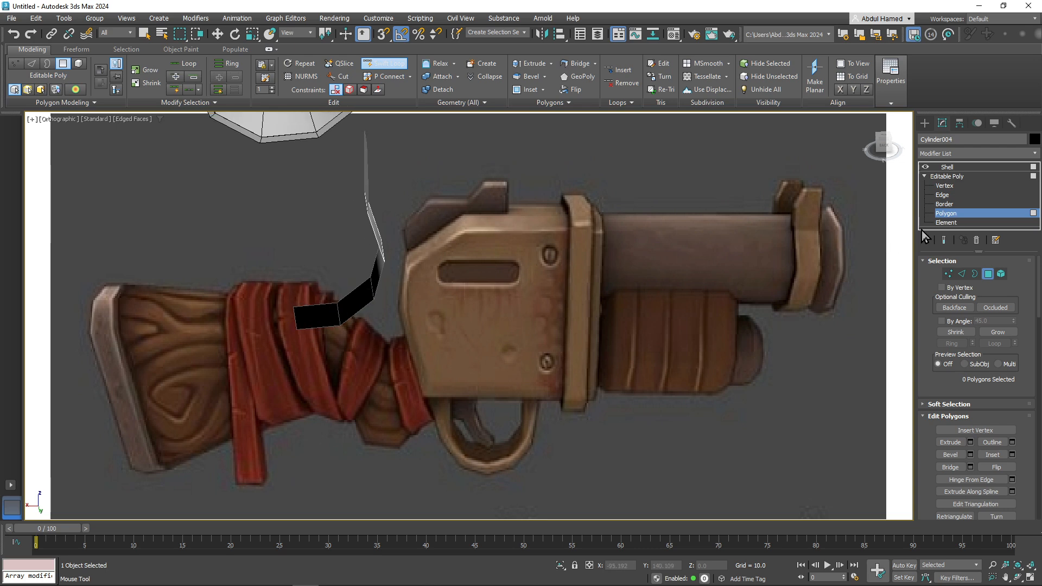
pyautogui.keyDown('alt'); pyautogui.moveTo(305, 326); pyautogui.dragTo(320, 304, button='middle'); pyautogui.keyUp('alt')
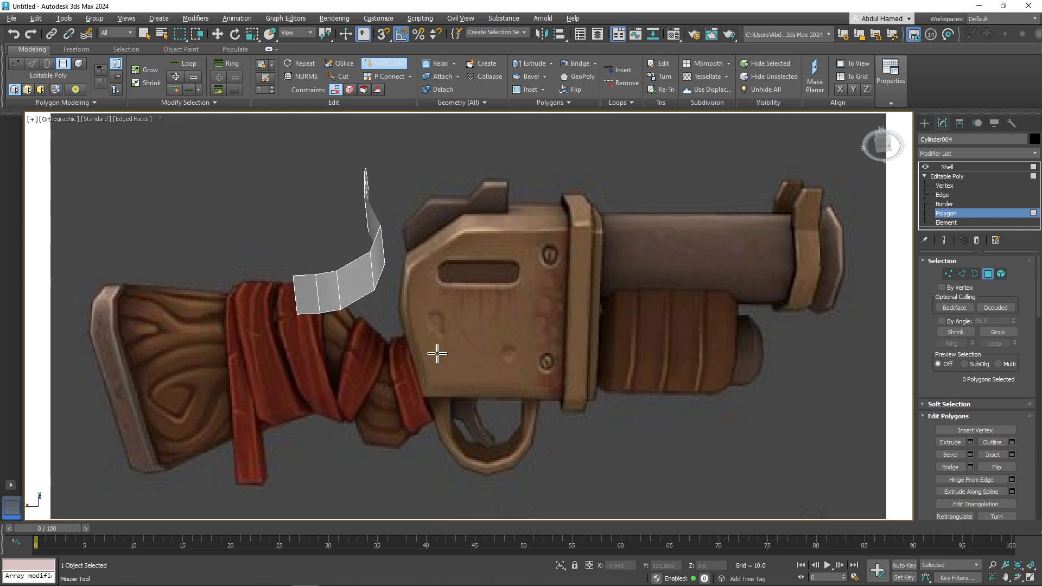
pyautogui.press('w')
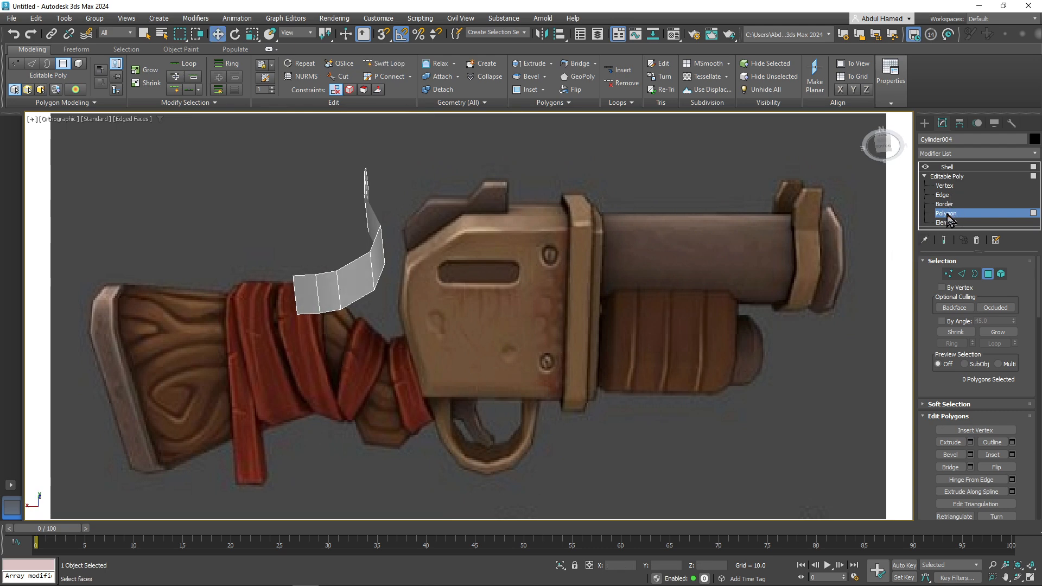
pyautogui.click(305, 297)
pyautogui.keyDown('alt'); pyautogui.click(305, 297); pyautogui.keyUp('alt')
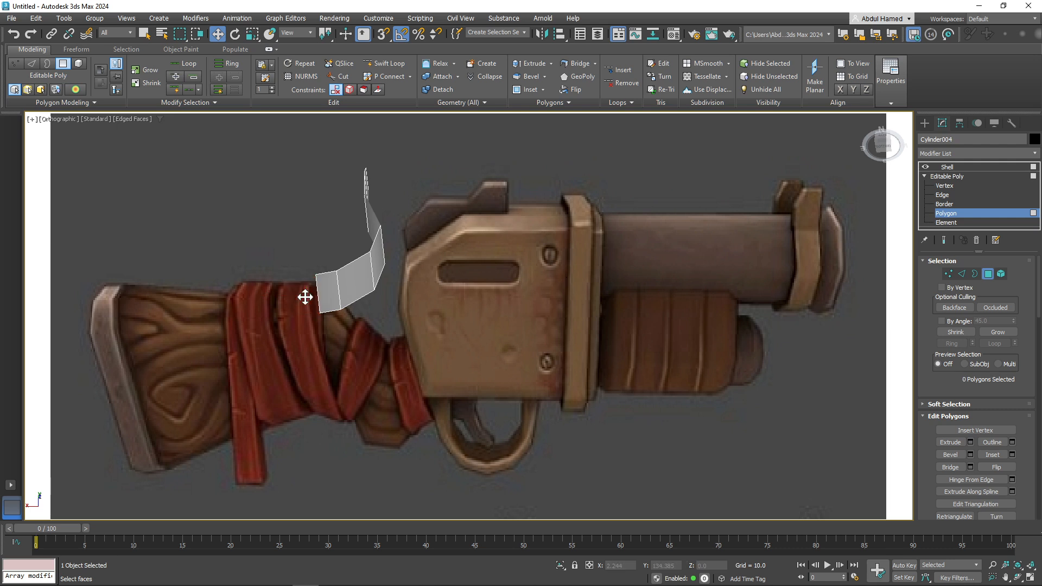
# - Try mirroring the half band with a Symmetry modifier on the X and Y axes beneath the Shell
pyautogui.click(973, 178)
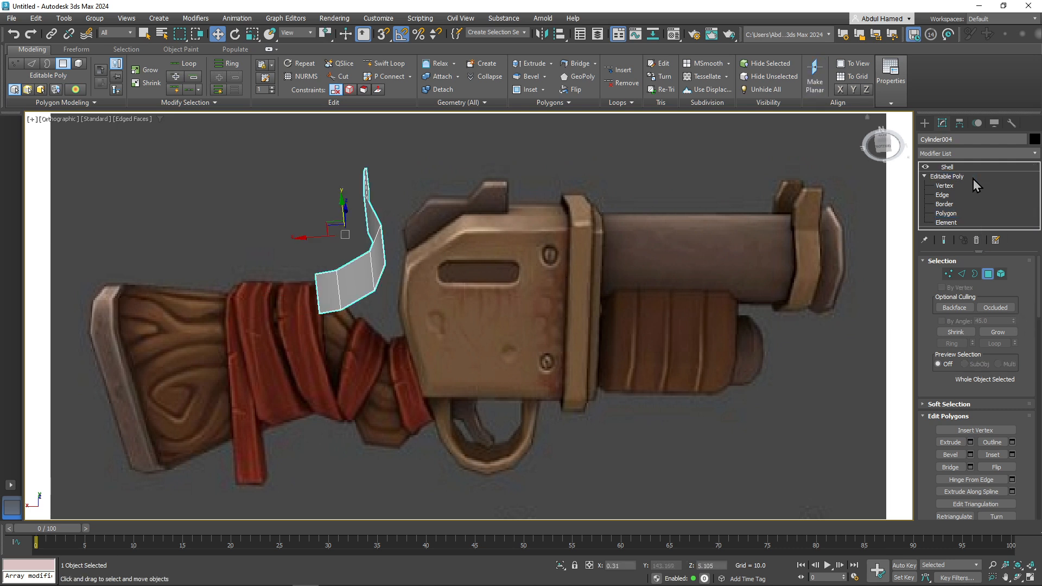
pyautogui.click(975, 153)
pyautogui.write('sy')
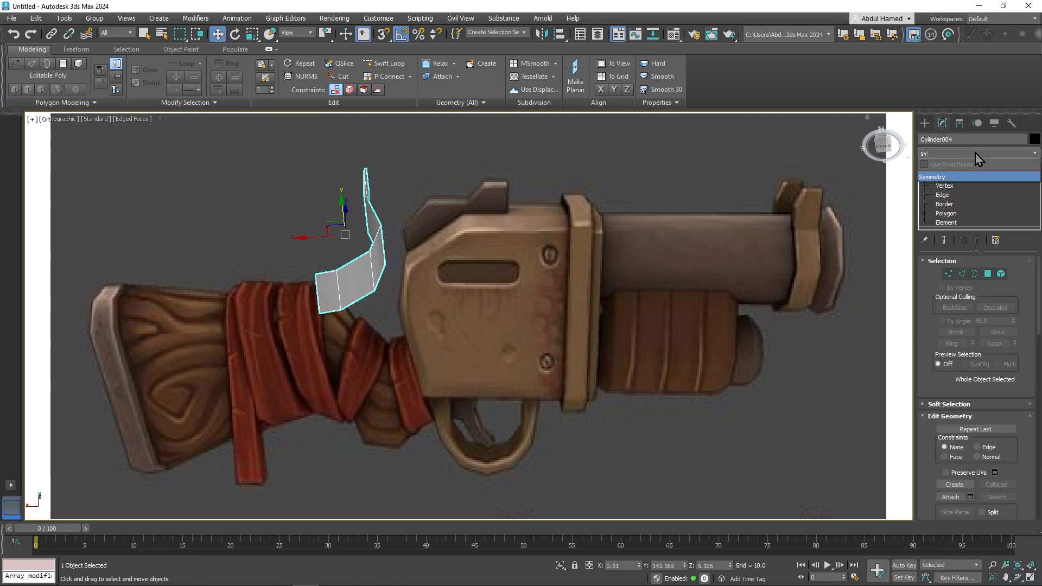
pyautogui.press('Return')
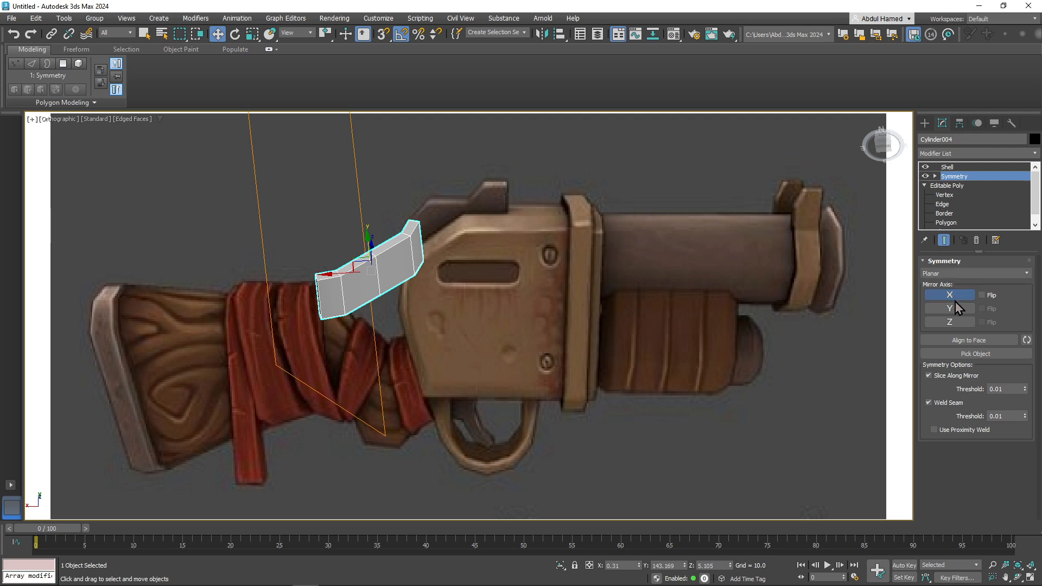
pyautogui.keyDown('alt'); pyautogui.moveTo(804, 296); pyautogui.dragTo(496, 318, button='middle'); pyautogui.keyUp('alt')
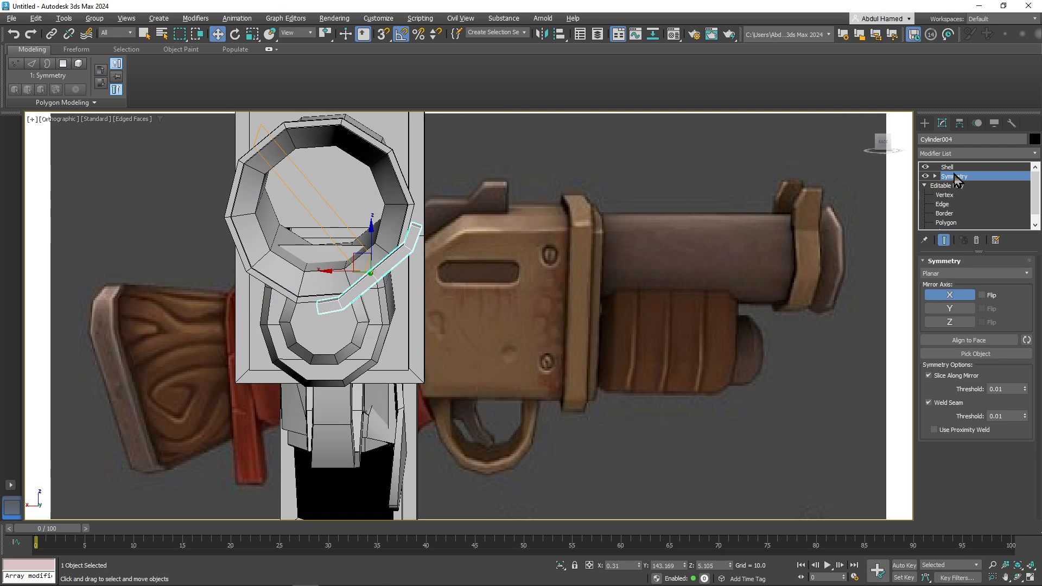
pyautogui.moveTo(537, 246)
pyautogui.keyDown('alt'); pyautogui.mouseDown(button='middle')
pyautogui.moveTo(651, 255)
pyautogui.moveTo(548, 255)
pyautogui.mouseUp(button='middle'); pyautogui.keyUp('alt')
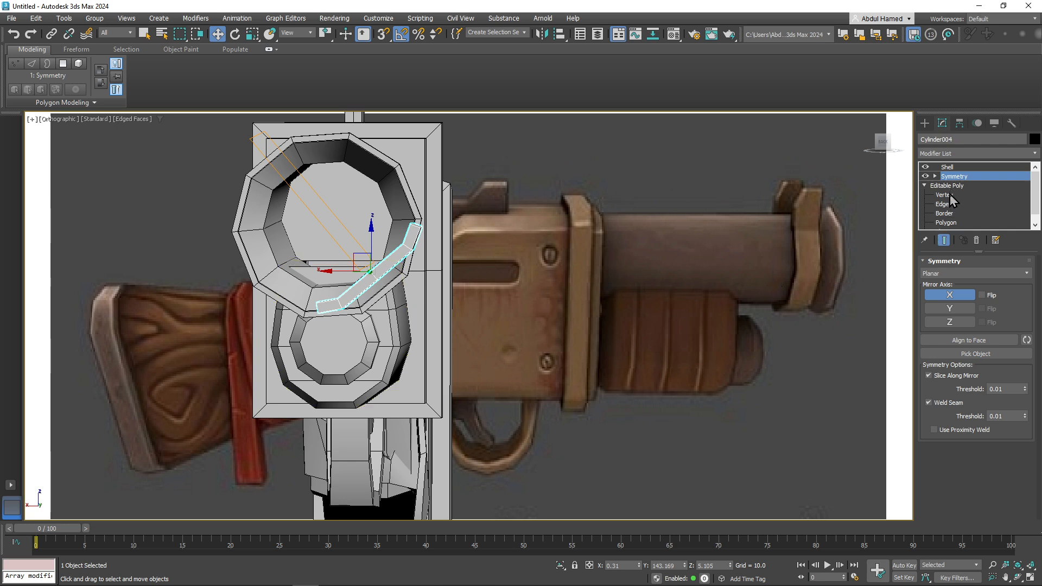
pyautogui.click(949, 310)
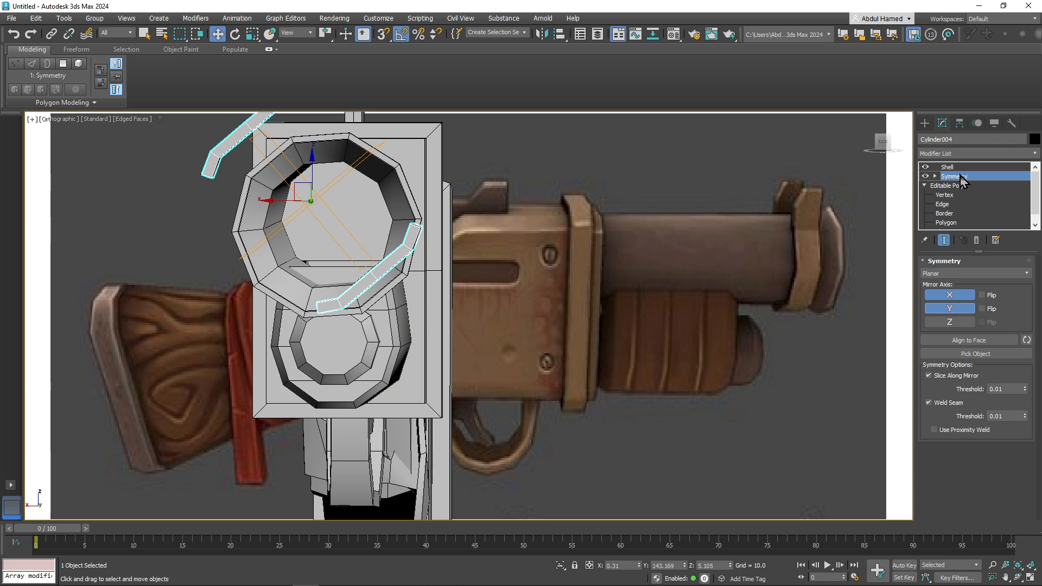
pyautogui.click(977, 240)
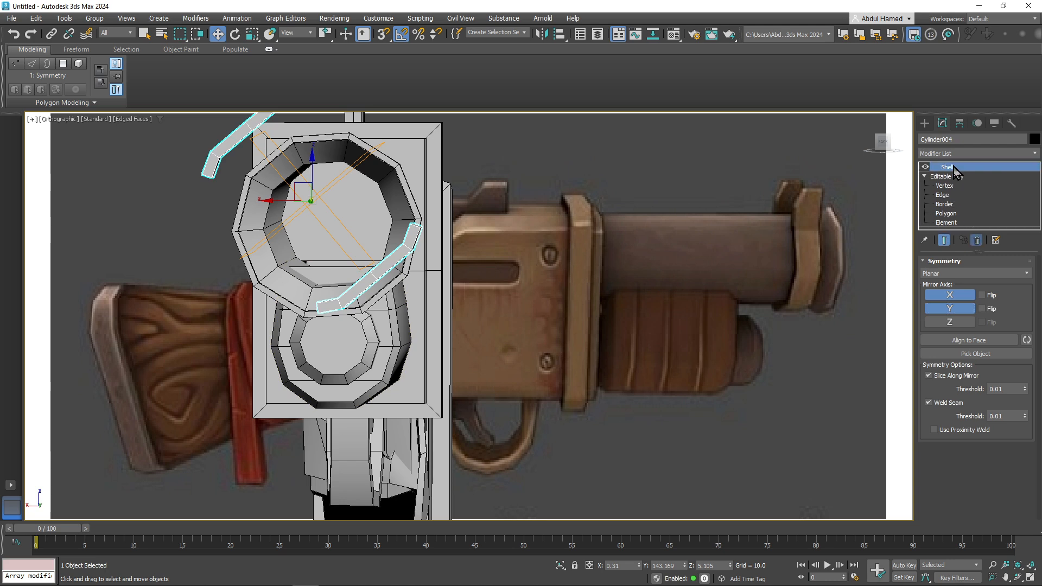
# - Try centring the half band's pivot on the object and aligning it to the world axes
pyautogui.click(961, 125)
pyautogui.click(976, 199)
pyautogui.keyDown('alt'); pyautogui.moveTo(348, 304); pyautogui.dragTo(399, 329, button='middle'); pyautogui.keyUp('alt')
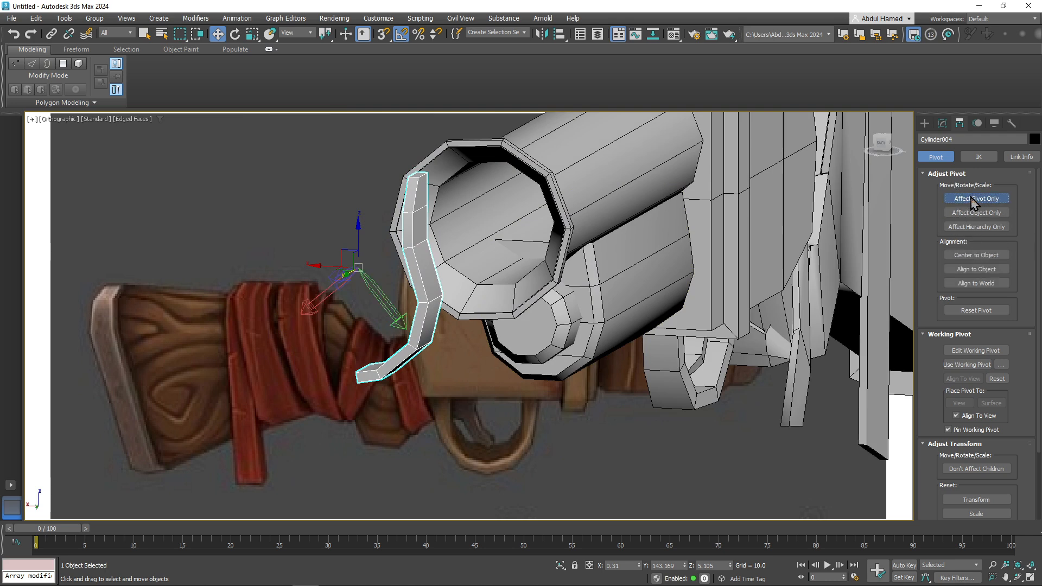
pyautogui.click(973, 256)
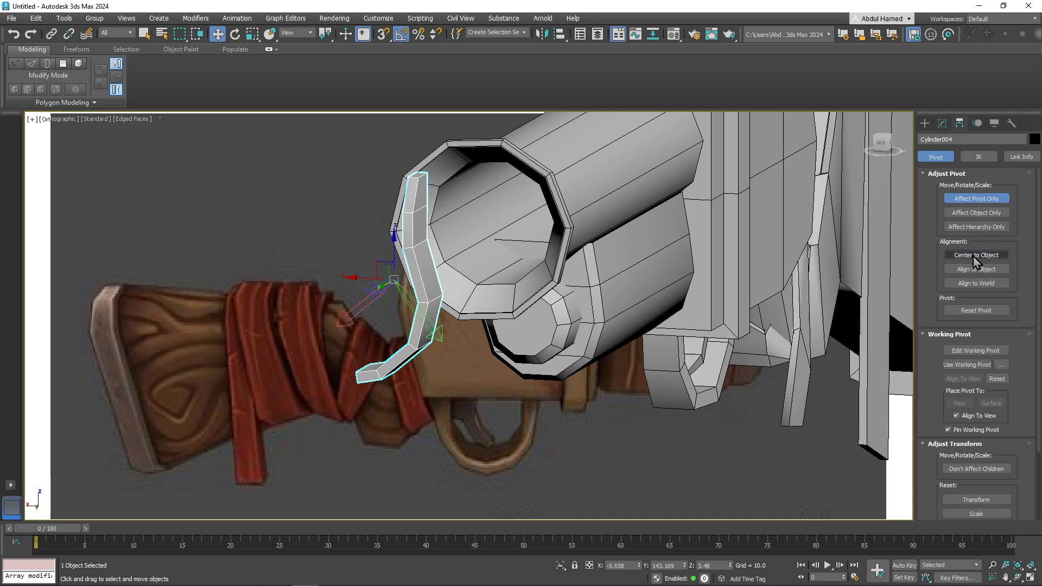
pyautogui.click(977, 312)
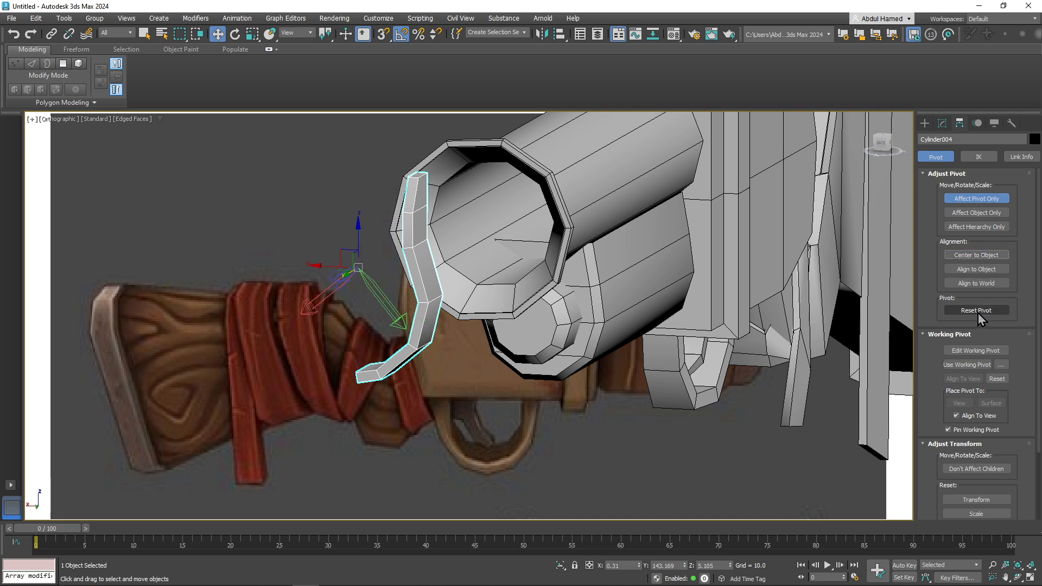
pyautogui.click(976, 283)
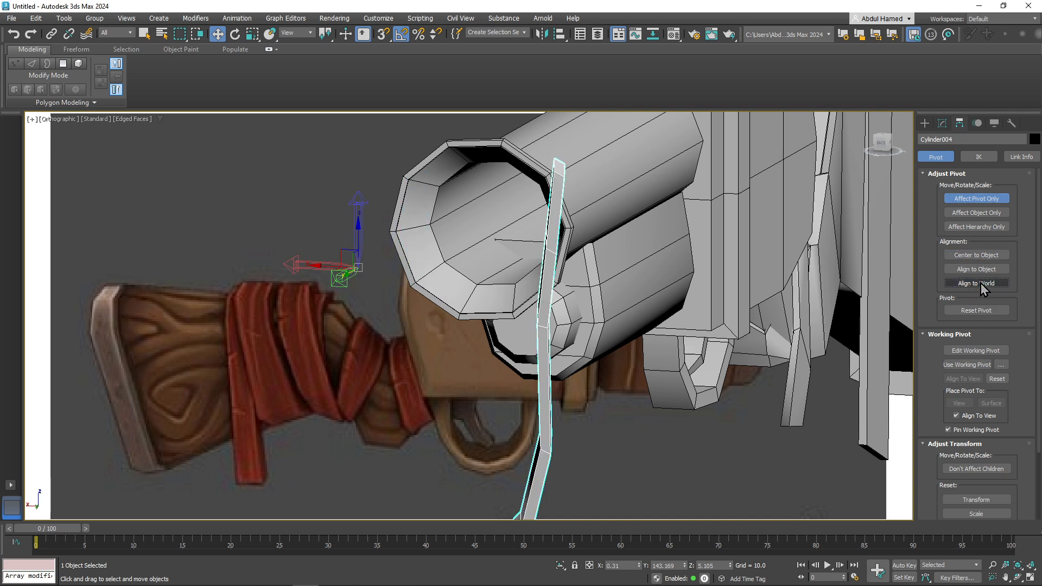
pyautogui.moveTo(477, 388); pyautogui.dragTo(468, 234, button='middle')
pyautogui.scroll(-3, 468, 234)
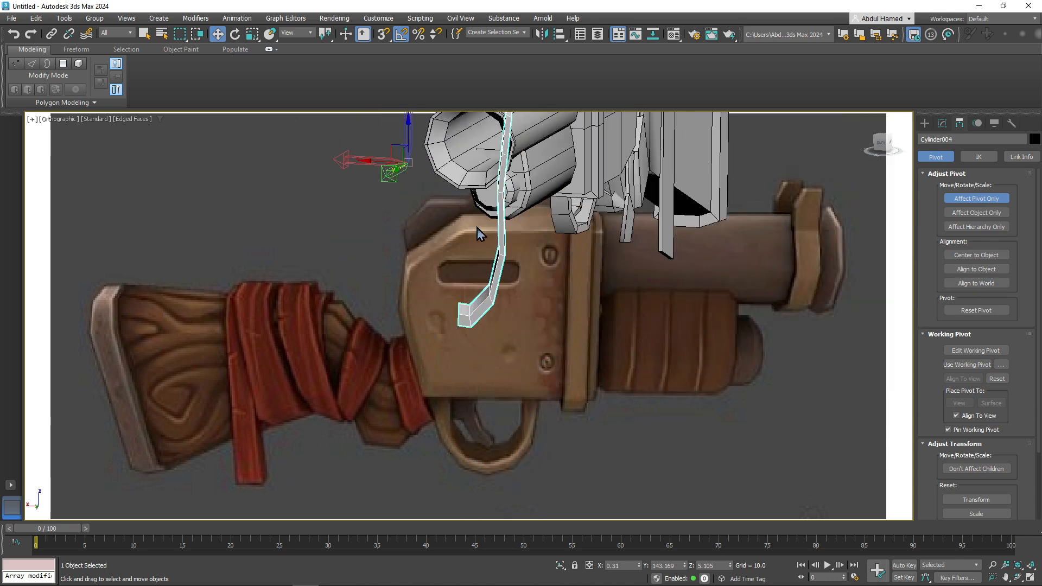
pyautogui.hotkey('ctrl', 'z')
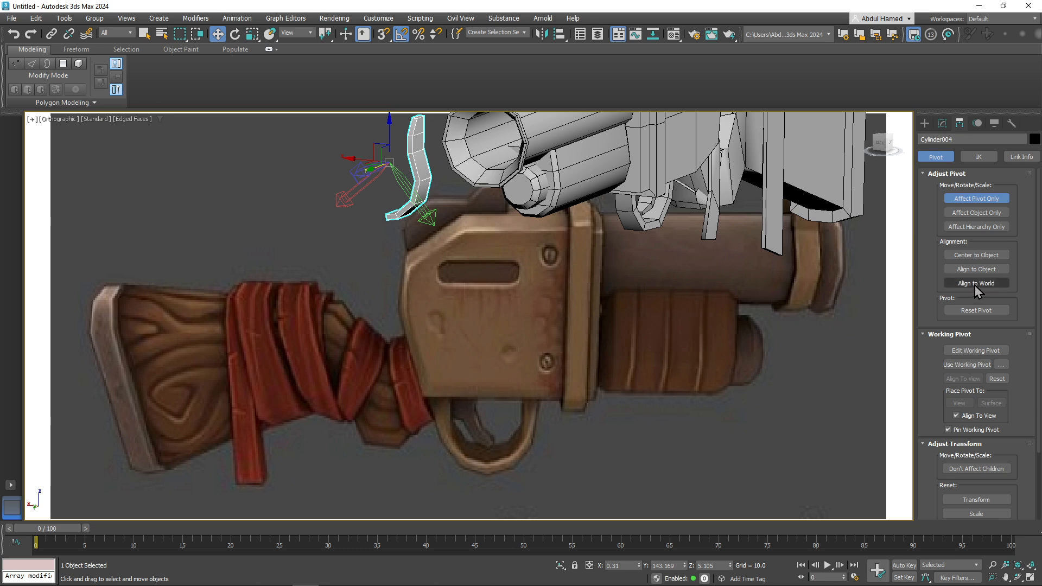
# - Reset the half band's pivot and leave pivot-only editing
pyautogui.click(977, 310)
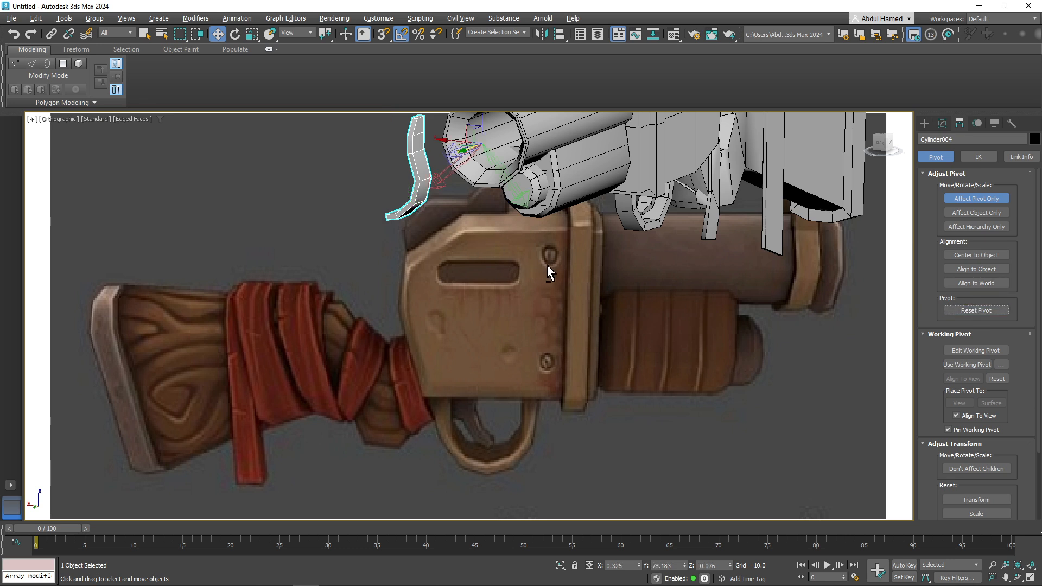
pyautogui.moveTo(514, 255); pyautogui.dragTo(497, 331, button='middle')
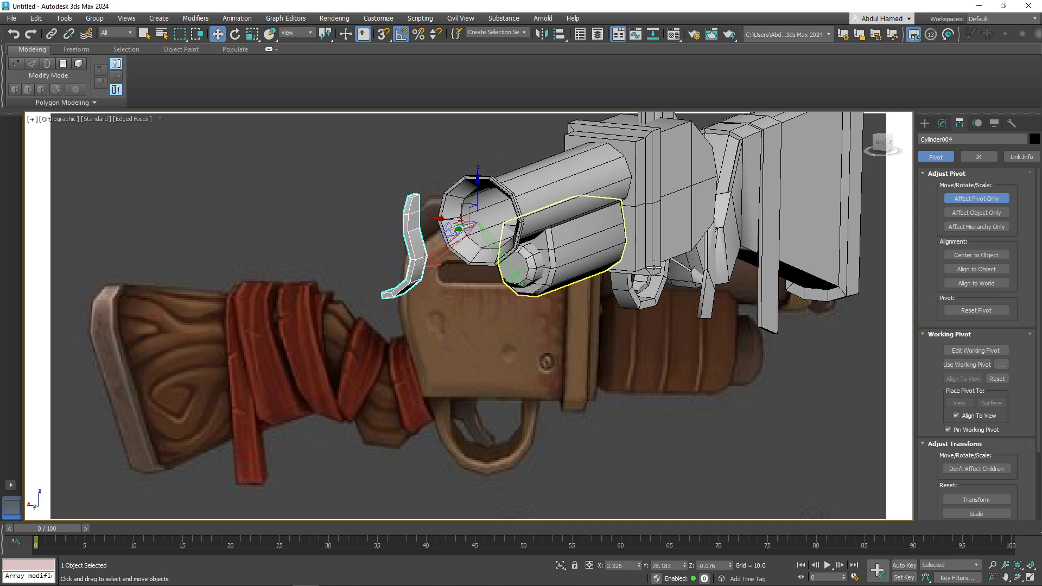
pyautogui.click(963, 200)
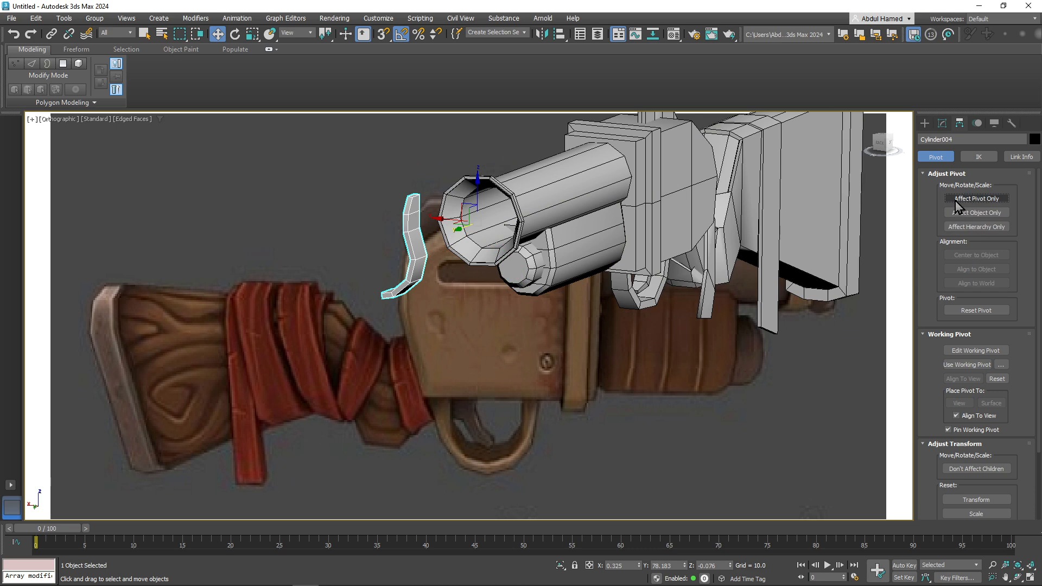
# - Apply Reset XForm to the half band and collapse its entire modifier stack
pyautogui.click(1011, 124)
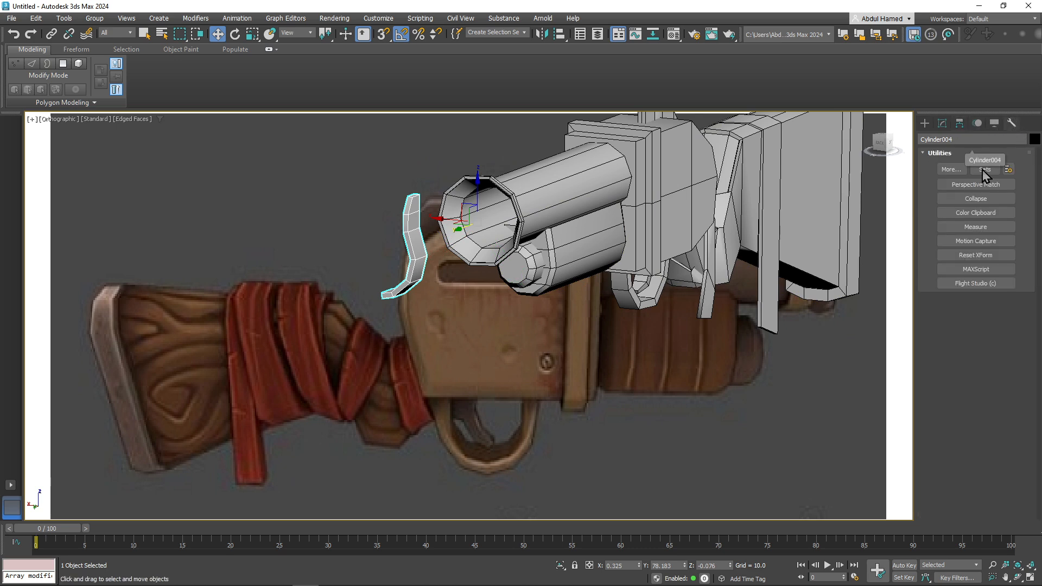
pyautogui.click(975, 257)
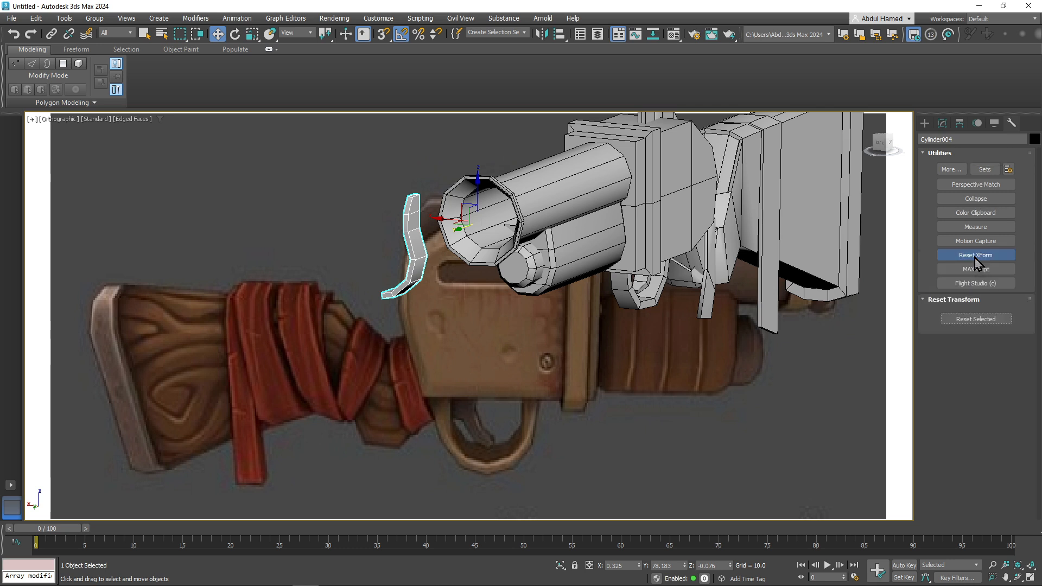
pyautogui.click(969, 321)
pyautogui.click(942, 123)
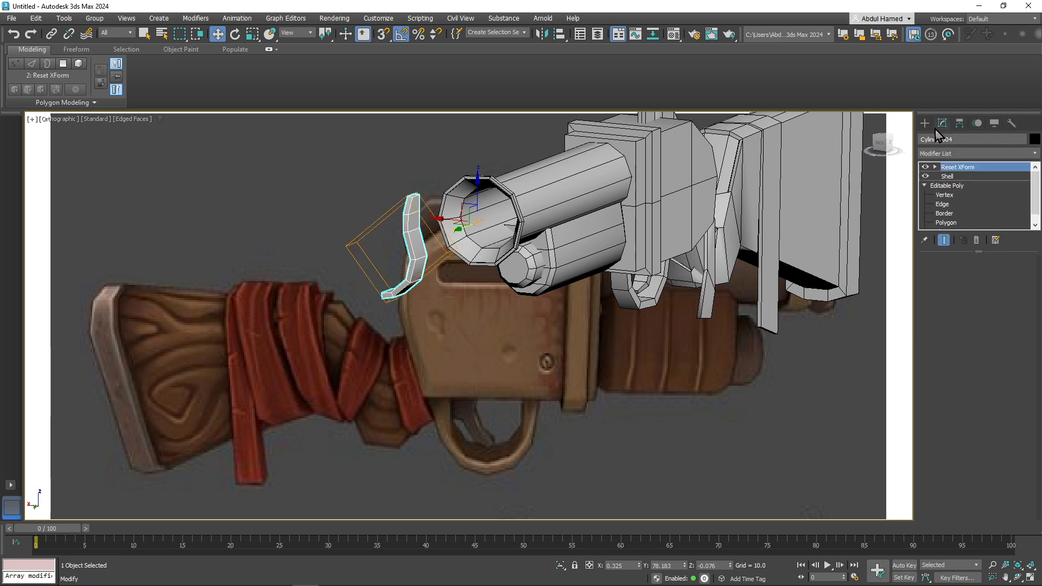
pyautogui.rightClick(955, 172)
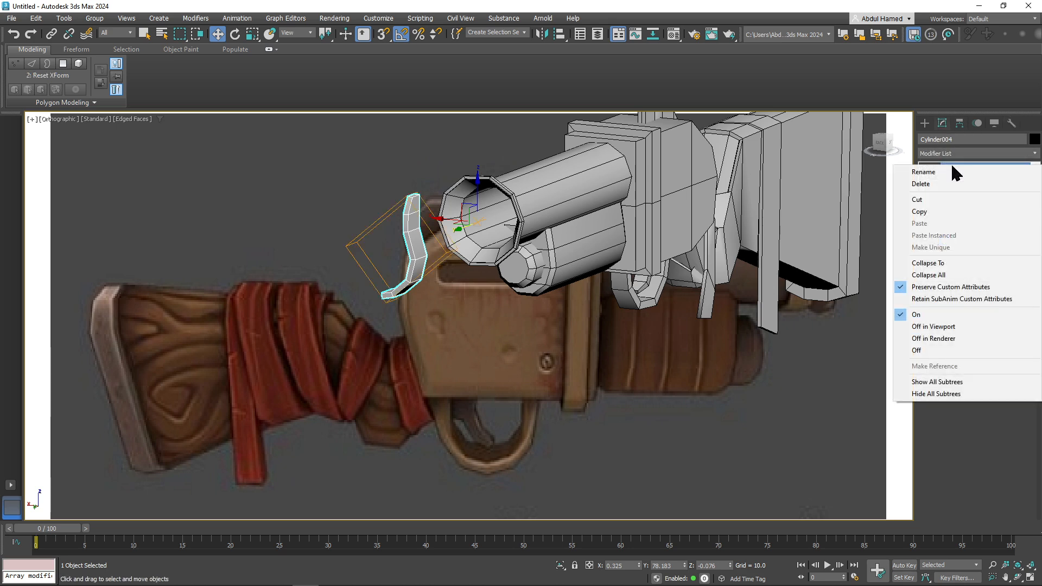
pyautogui.click(954, 275)
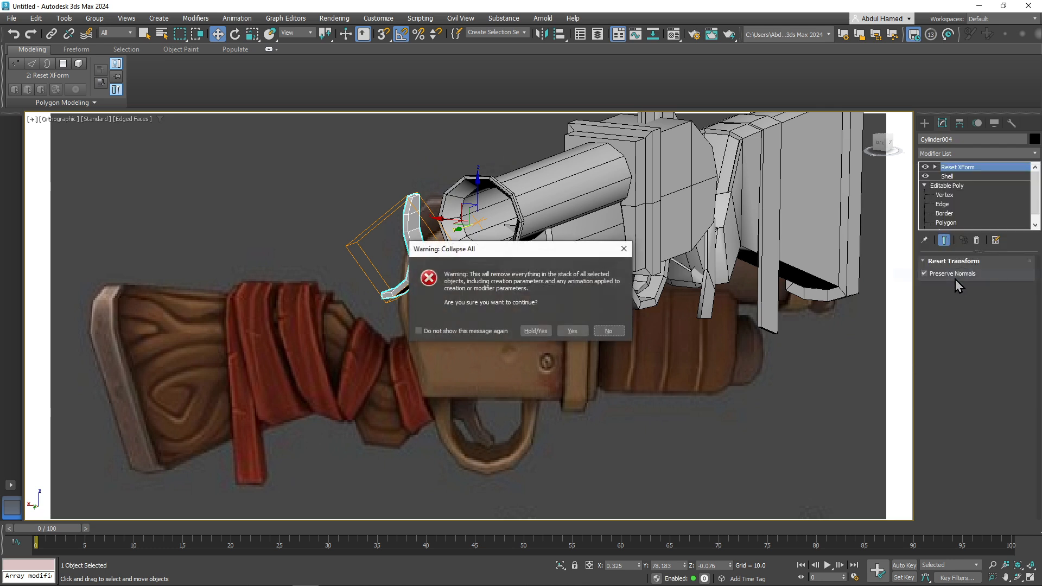
pyautogui.click(572, 331)
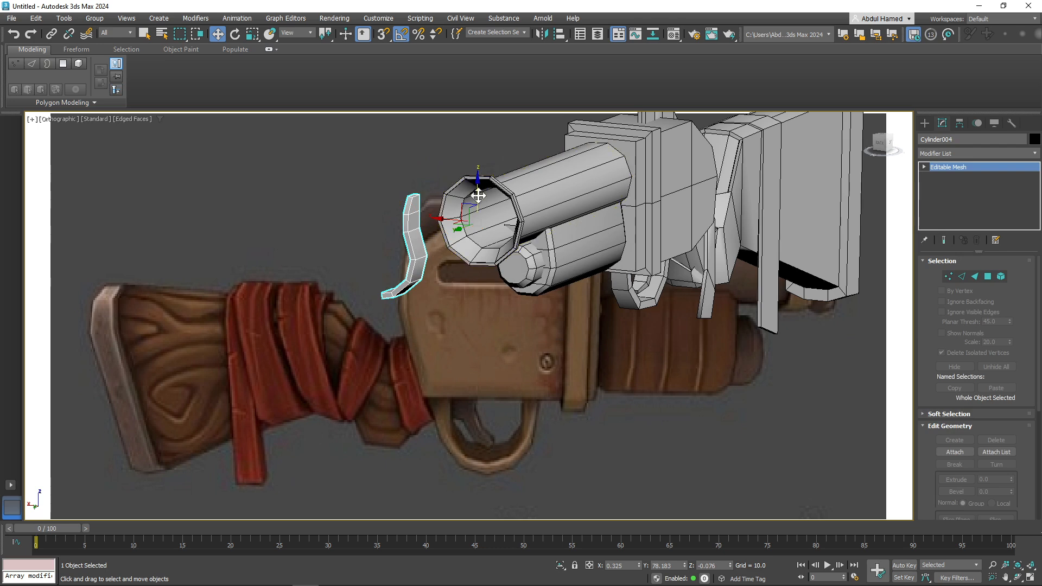
# - Convert the collapsed half band from Editable Mesh to Editable Poly and reselect it
pyautogui.rightClick(942, 168)
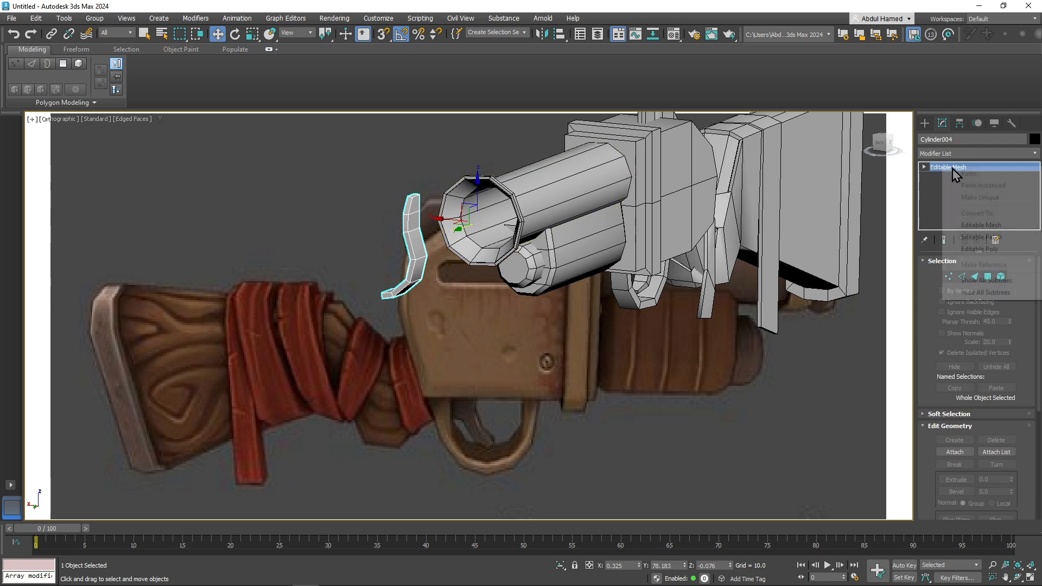
pyautogui.click(988, 251)
pyautogui.click(382, 300)
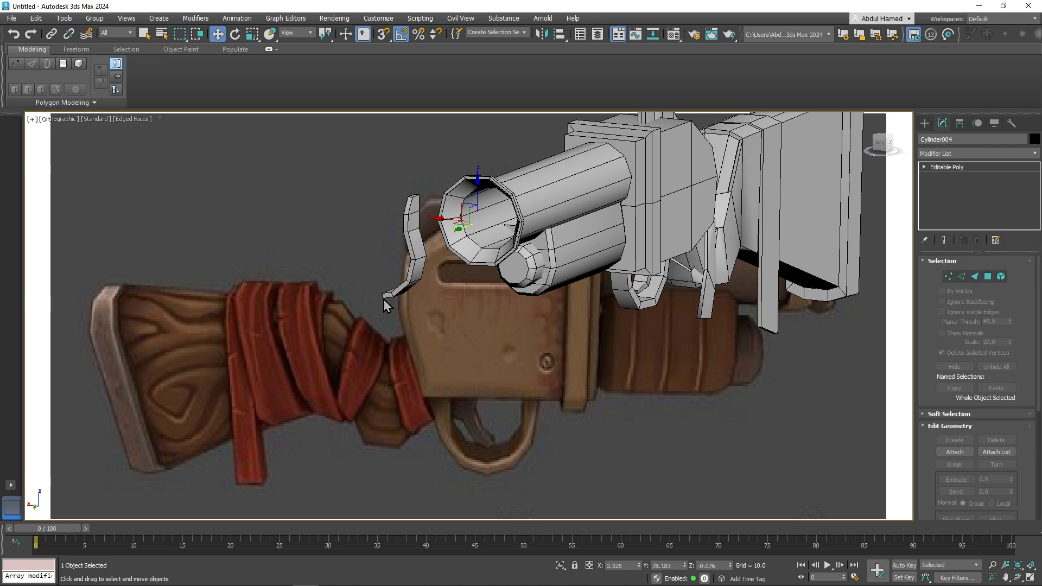
pyautogui.click(417, 273)
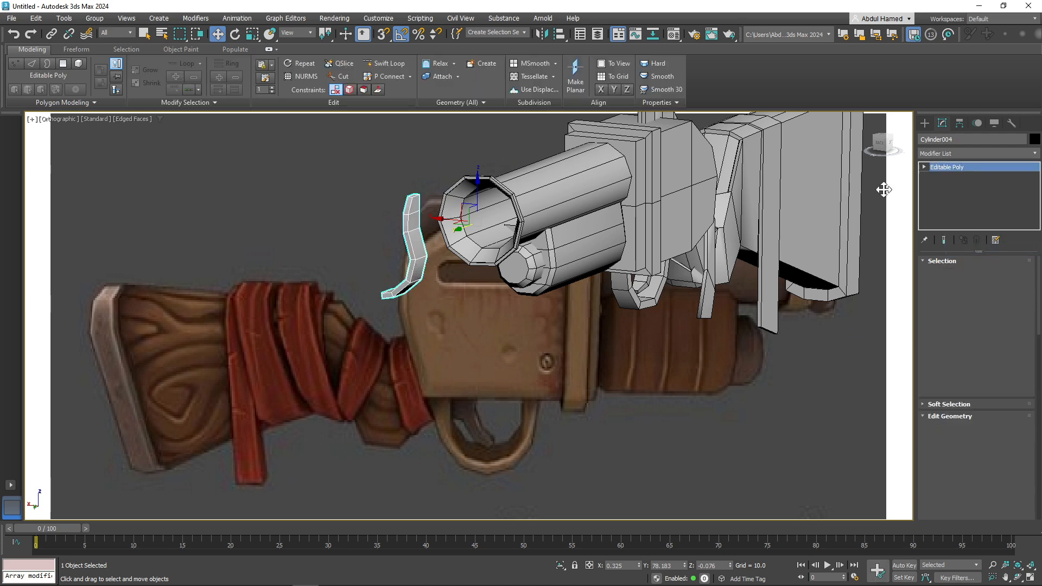
# - Add a Symmetry modifier to the half band
pyautogui.click(944, 155)
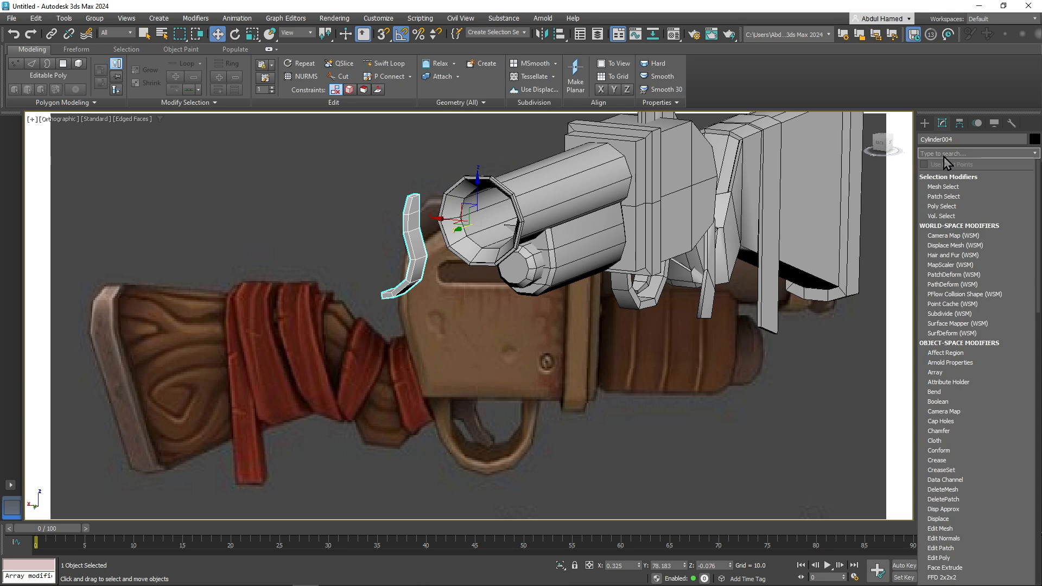
pyautogui.write('sy')
pyautogui.press('Return')
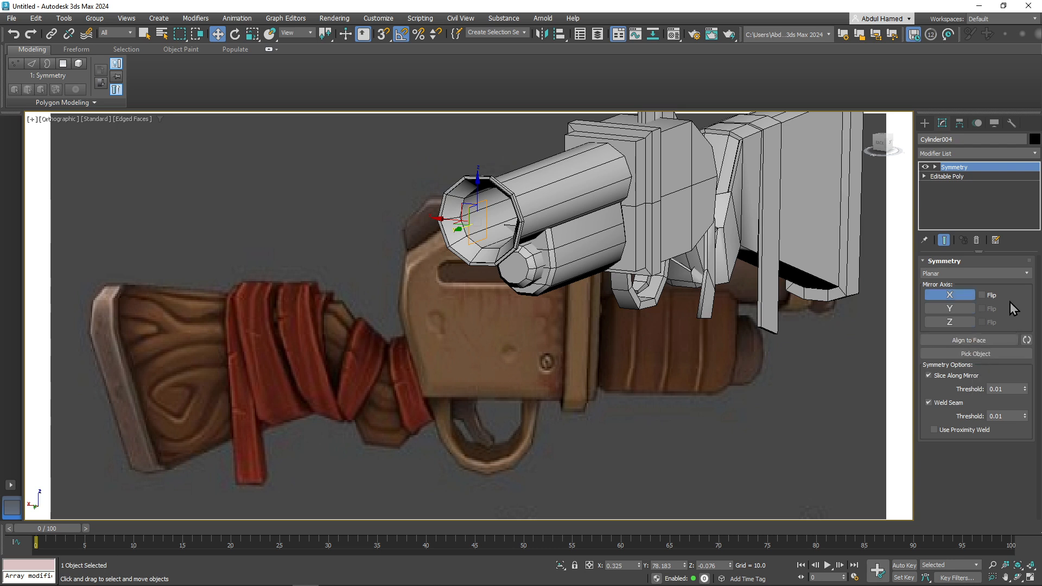
# - Try the Symmetry modifier's X, Y and Z mirror axes on the half band one at a time
pyautogui.click(933, 299)
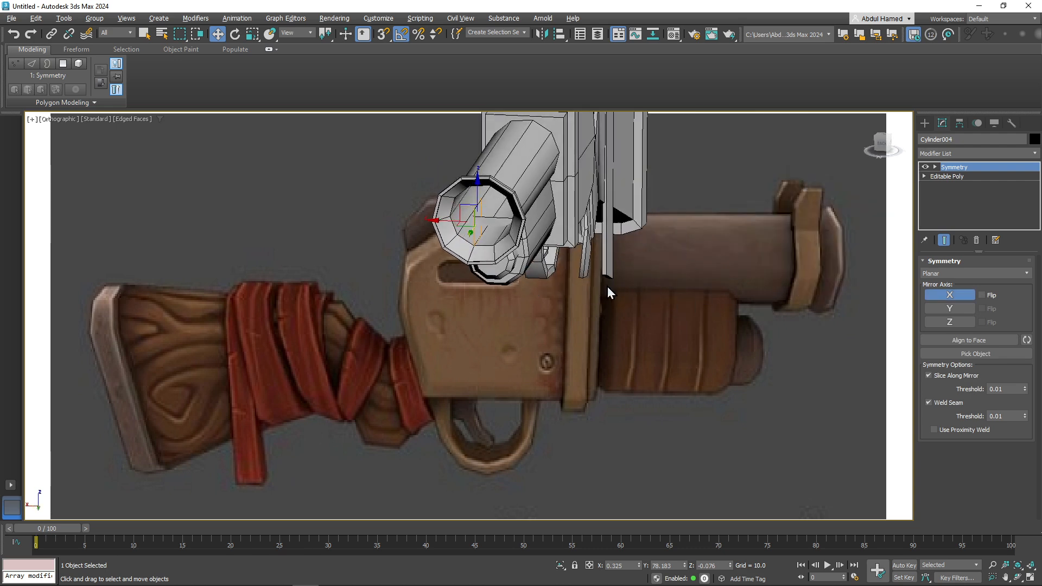
pyautogui.moveTo(607, 287); pyautogui.dragTo(549, 310)
pyautogui.click(960, 300)
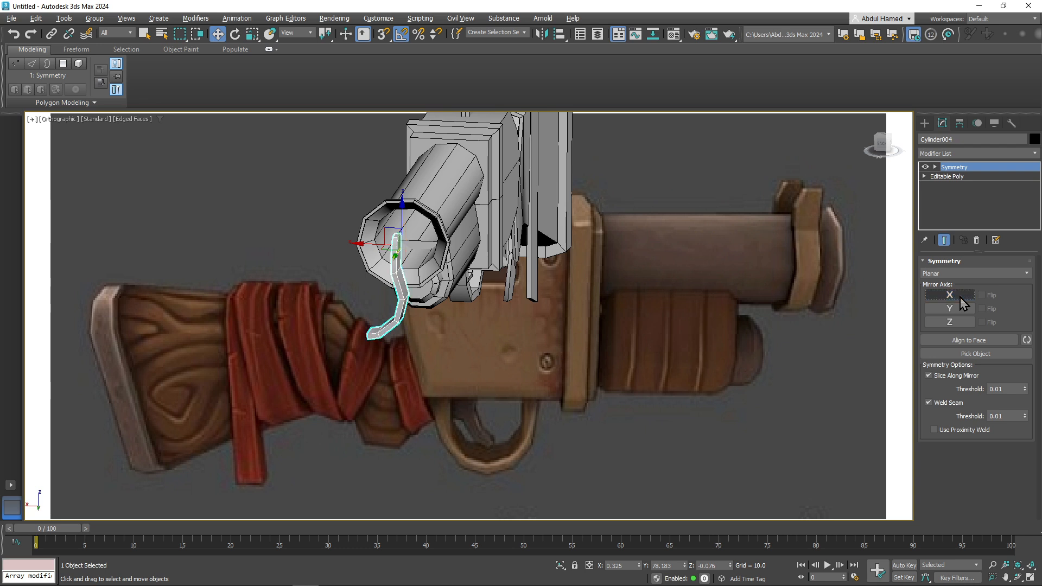
pyautogui.click(960, 302)
pyautogui.click(961, 301)
pyautogui.click(950, 308)
pyautogui.click(949, 309)
pyautogui.click(948, 322)
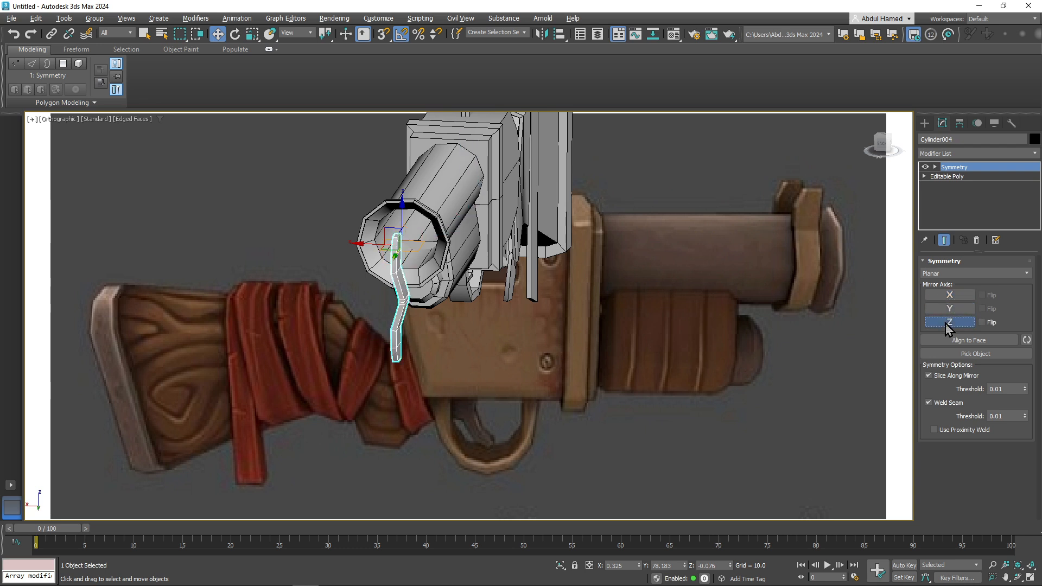
pyautogui.click(947, 324)
# - Mirror the half band on the X axis with Flip enabled to form the opposite side
pyautogui.click(950, 295)
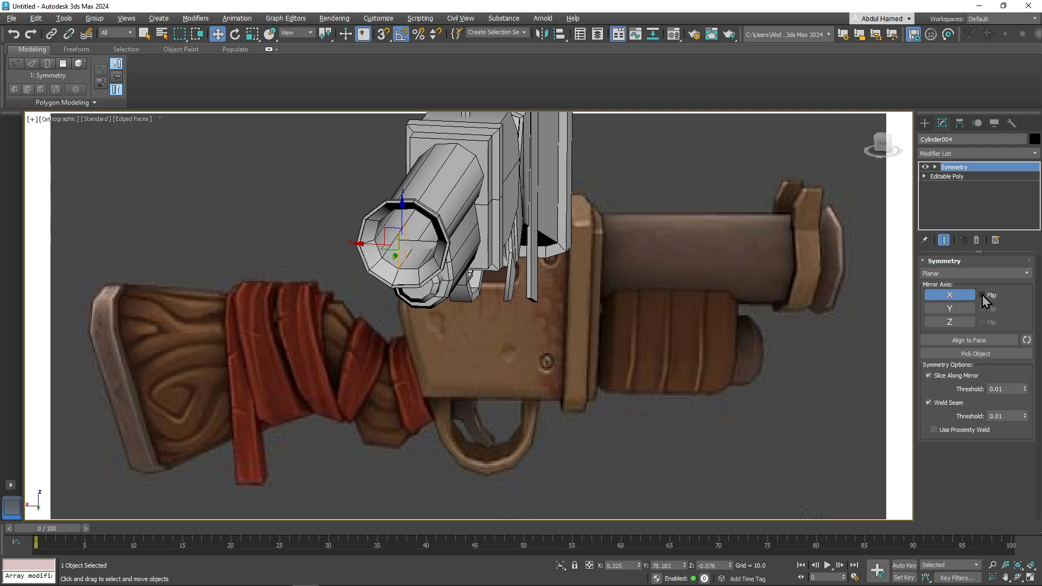
pyautogui.click(982, 295)
pyautogui.keyDown('alt'); pyautogui.moveTo(388, 378); pyautogui.dragTo(397, 316, button='middle'); pyautogui.keyUp('alt')
pyautogui.scroll(5, 390, 237)
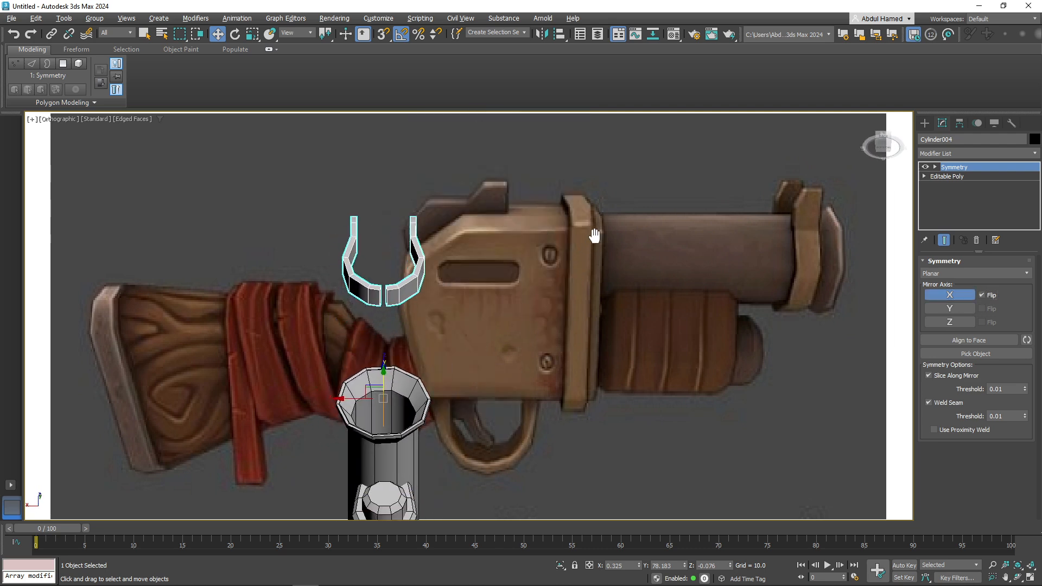
pyautogui.scroll(4, 392, 240)
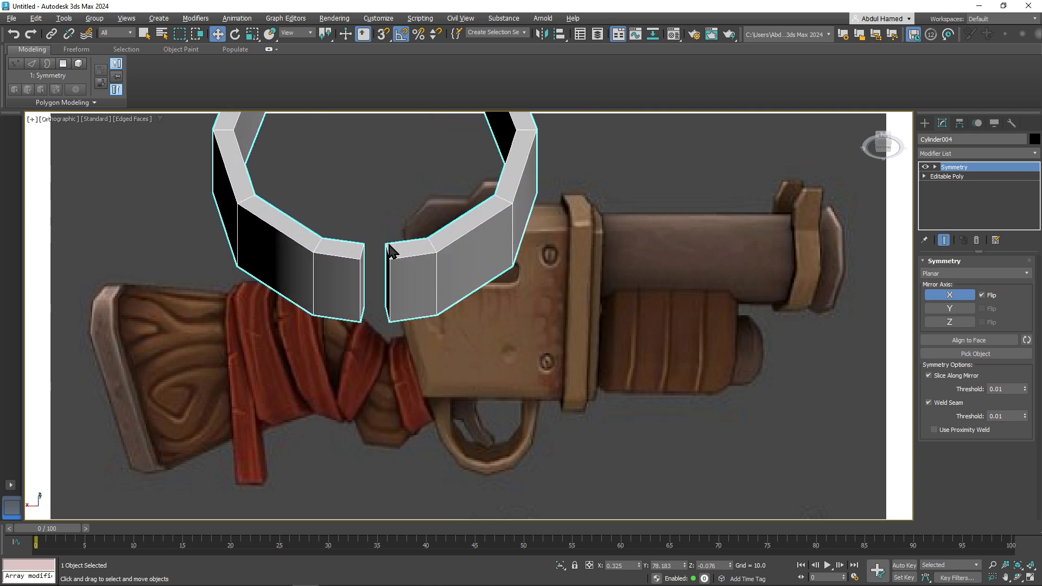
# - Add an Edit Poly modifier above the band's Symmetry modifier and expand its sub-object levels
pyautogui.click(969, 155)
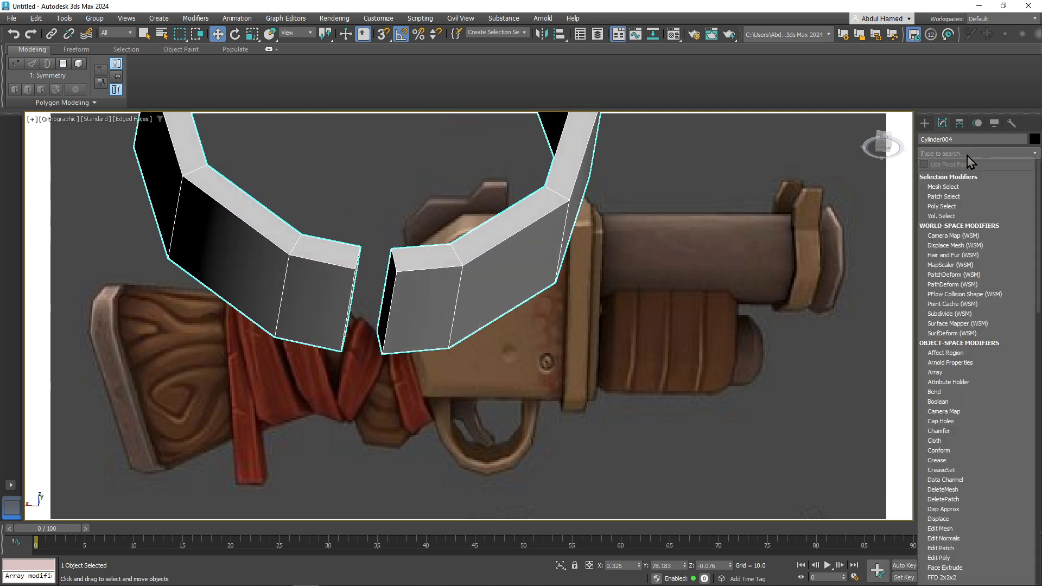
pyautogui.write('edp=')
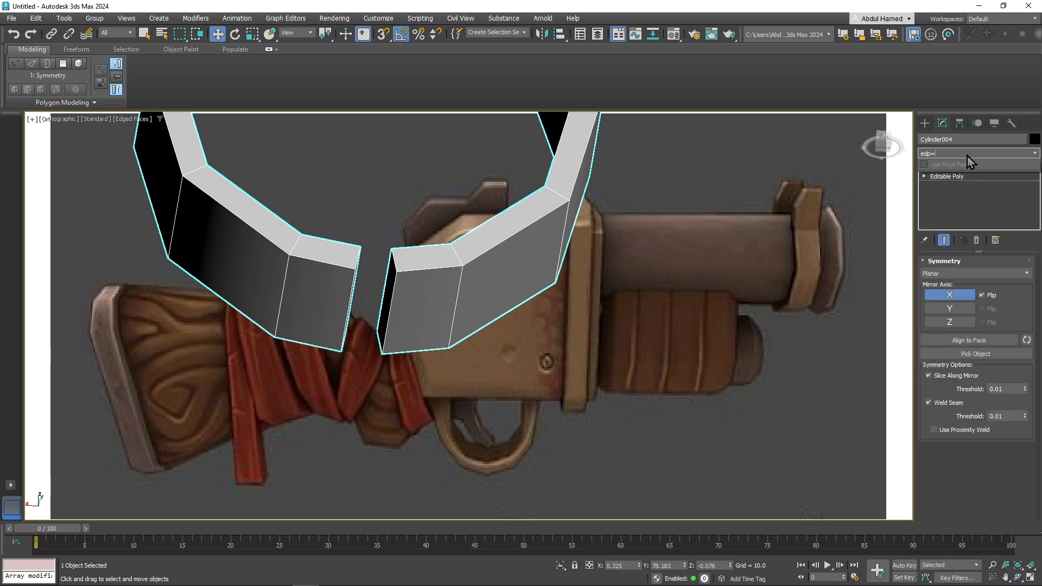
pyautogui.press('BackSpace')
pyautogui.write('it')
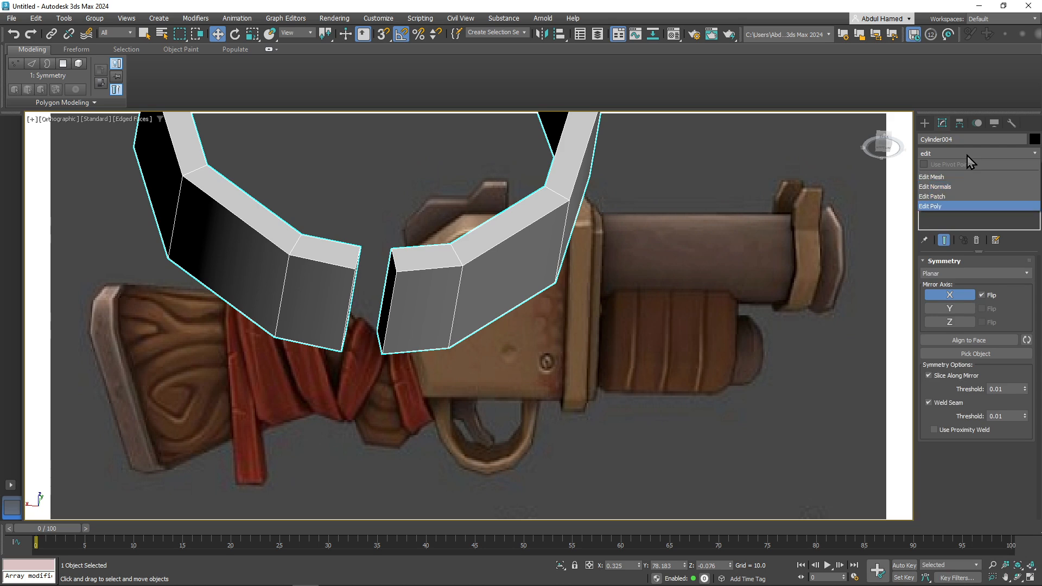
pyautogui.click(945, 206)
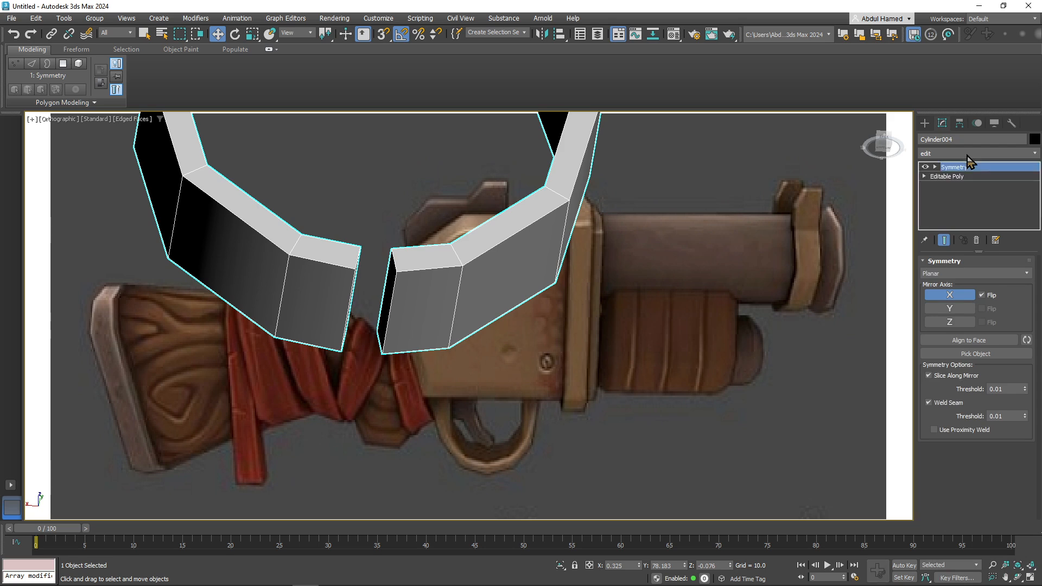
pyautogui.click(935, 167)
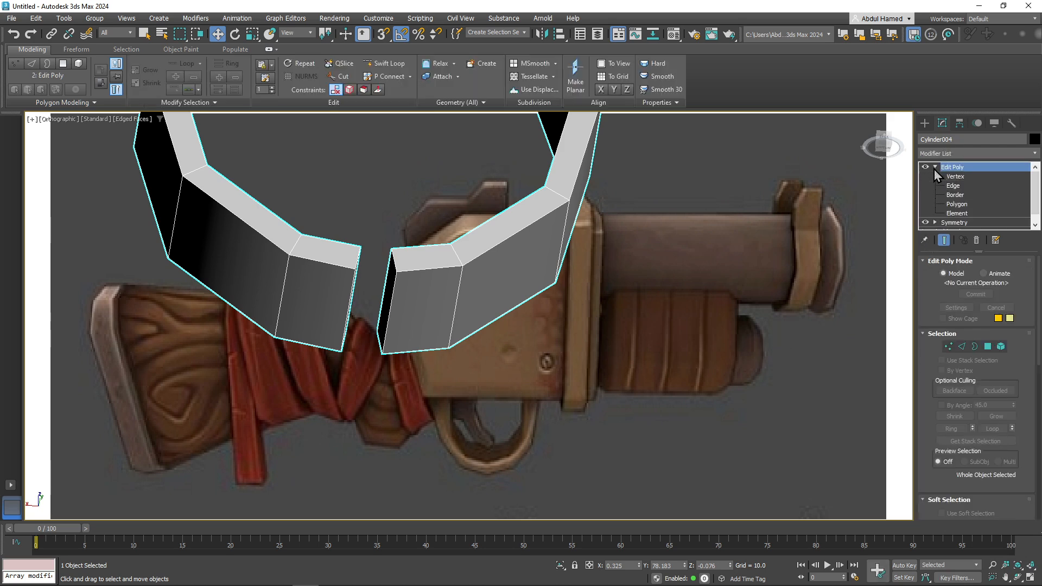
# - Bridge the two facing end polygons across the gap at the bottom of the mirrored band
pyautogui.click(956, 204)
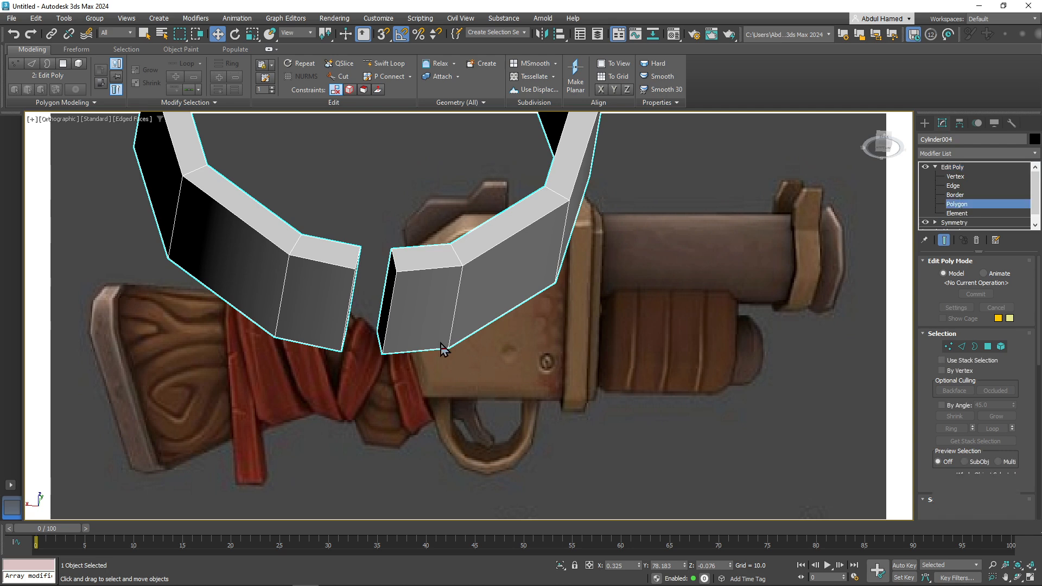
pyautogui.click(386, 299)
pyautogui.keyDown('alt'); pyautogui.moveTo(423, 321); pyautogui.dragTo(403, 324, button='middle'); pyautogui.keyUp('alt')
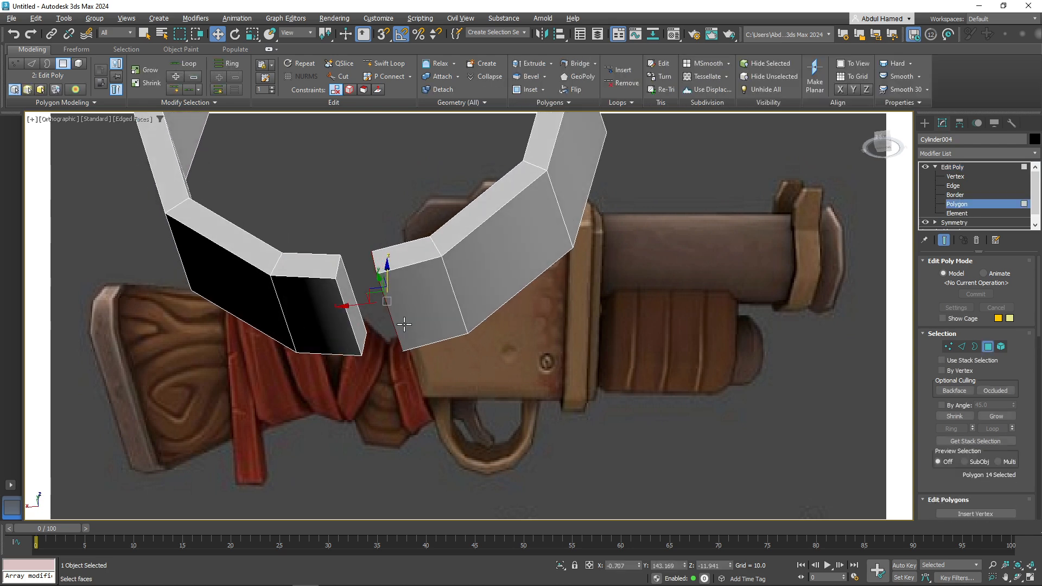
pyautogui.keyDown('ctrl'); pyautogui.click(356, 328); pyautogui.keyUp('ctrl')
pyautogui.scroll(-5, 1004, 413)
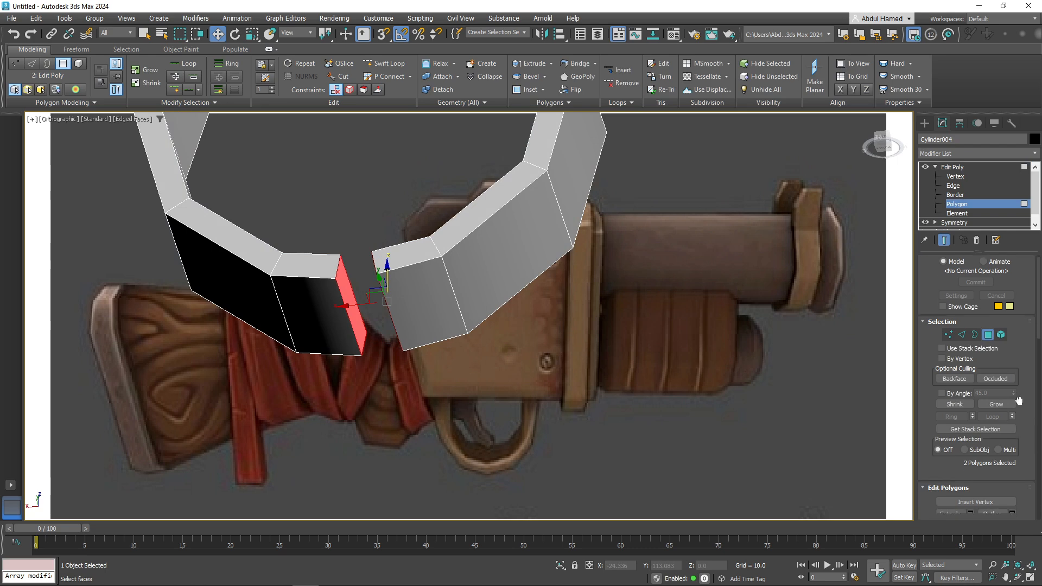
pyautogui.click(949, 401)
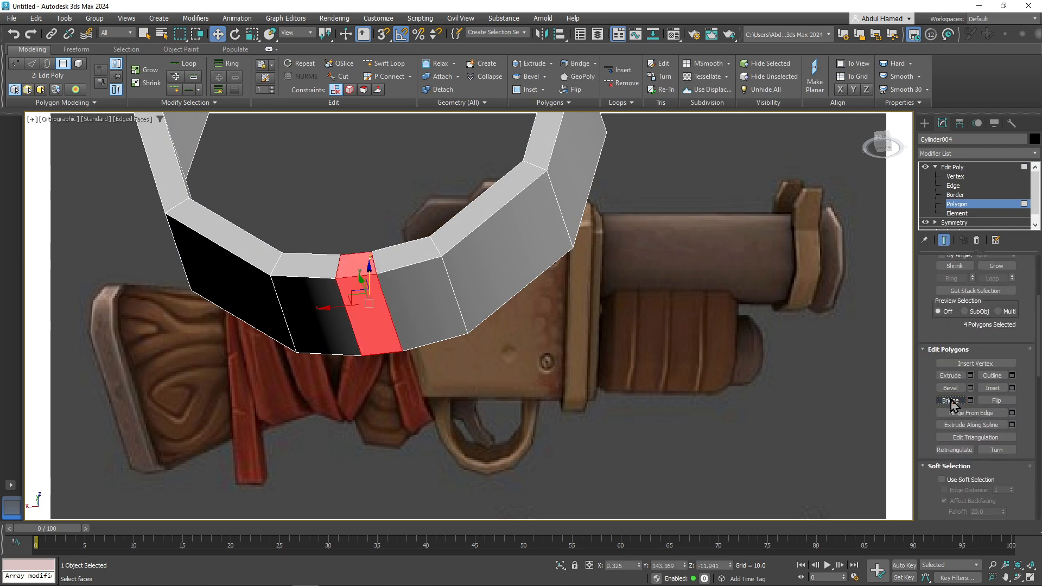
pyautogui.keyDown('alt'); pyautogui.moveTo(542, 336); pyautogui.dragTo(558, 392, button='middle'); pyautogui.keyUp('alt')
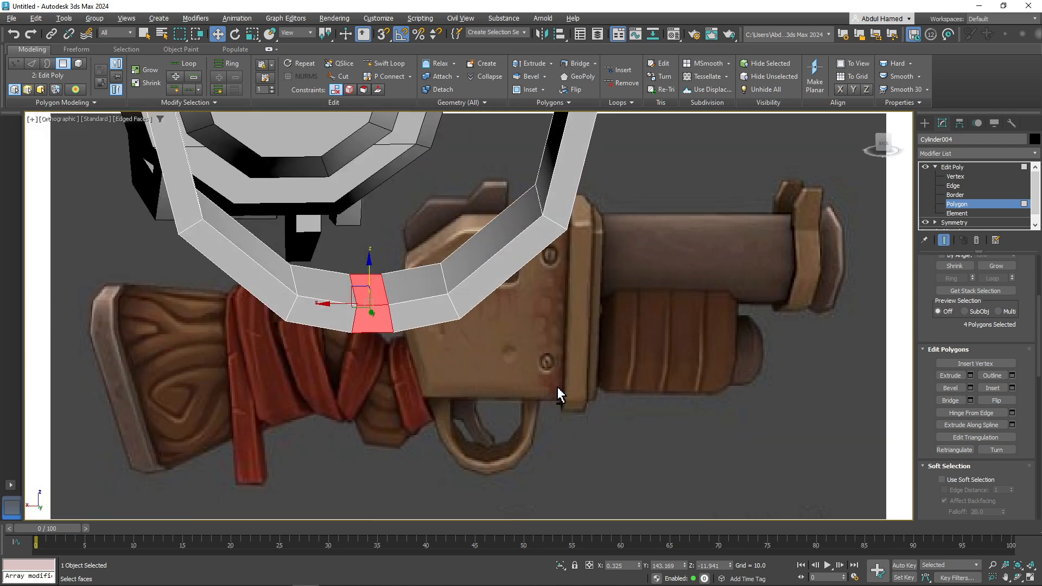
# - Remove the edge loops on both sides of the bridged section, with their vertices, and leave edge editing
pyautogui.click(953, 185)
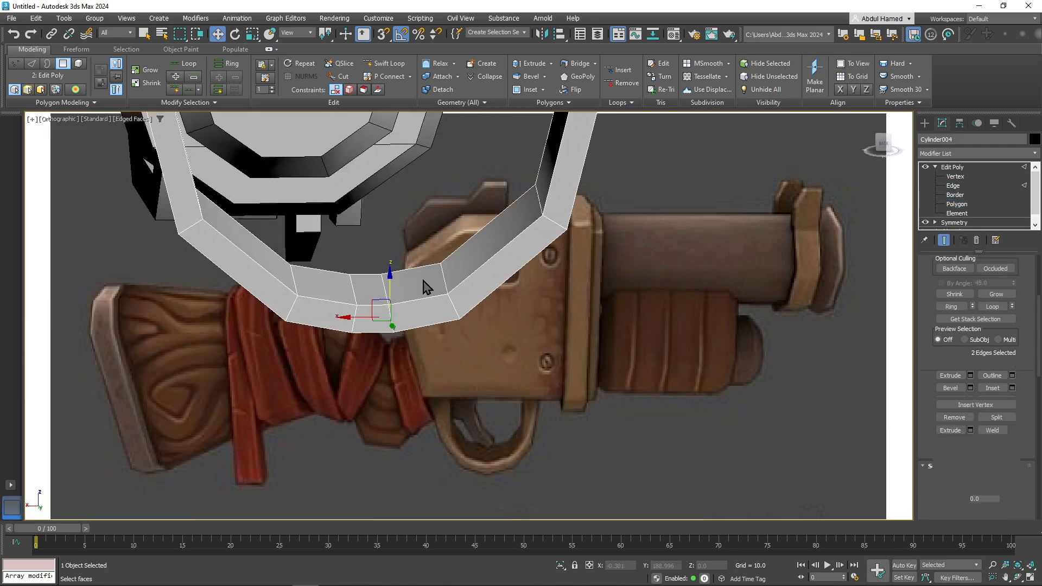
pyautogui.click(381, 292)
pyautogui.hotkey('alt', 'r')
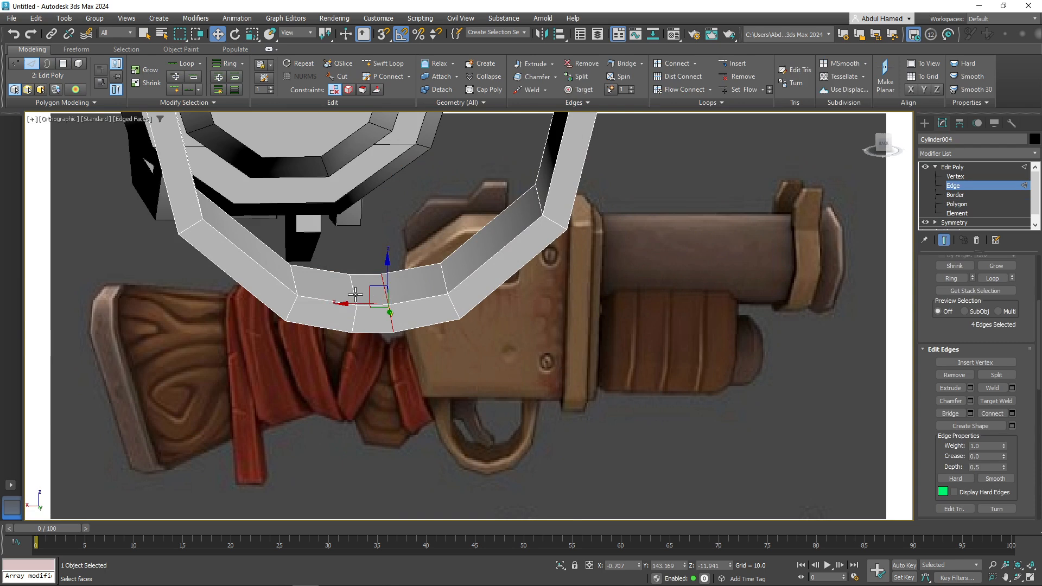
pyautogui.hotkey('ctrl', 'BackSpace')
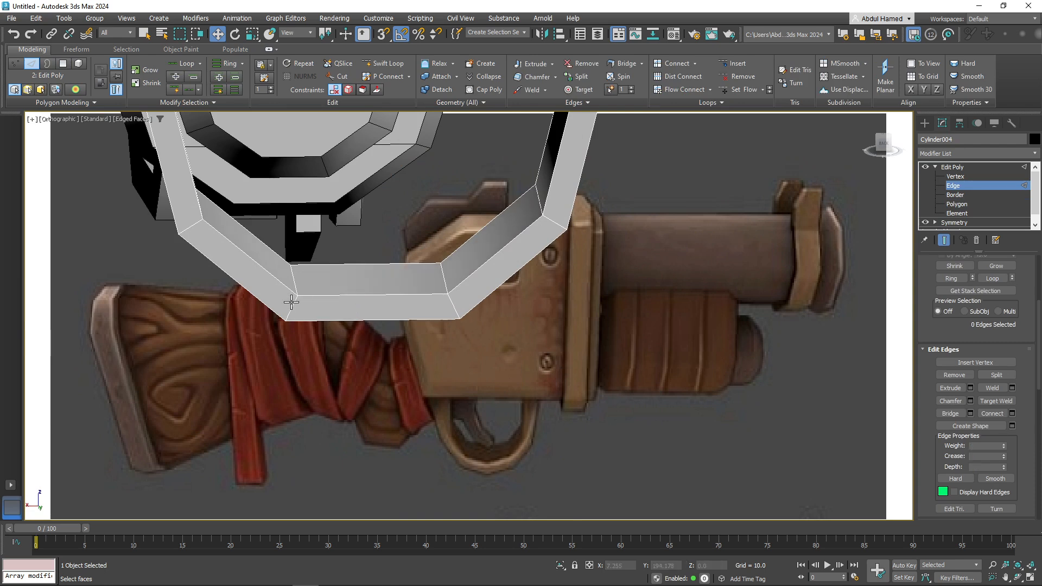
pyautogui.scroll(-6, 336, 315)
pyautogui.moveTo(385, 327); pyautogui.dragTo(337, 420, button='middle')
pyautogui.scroll(-3, 342, 415)
pyautogui.scroll(1, 343, 415)
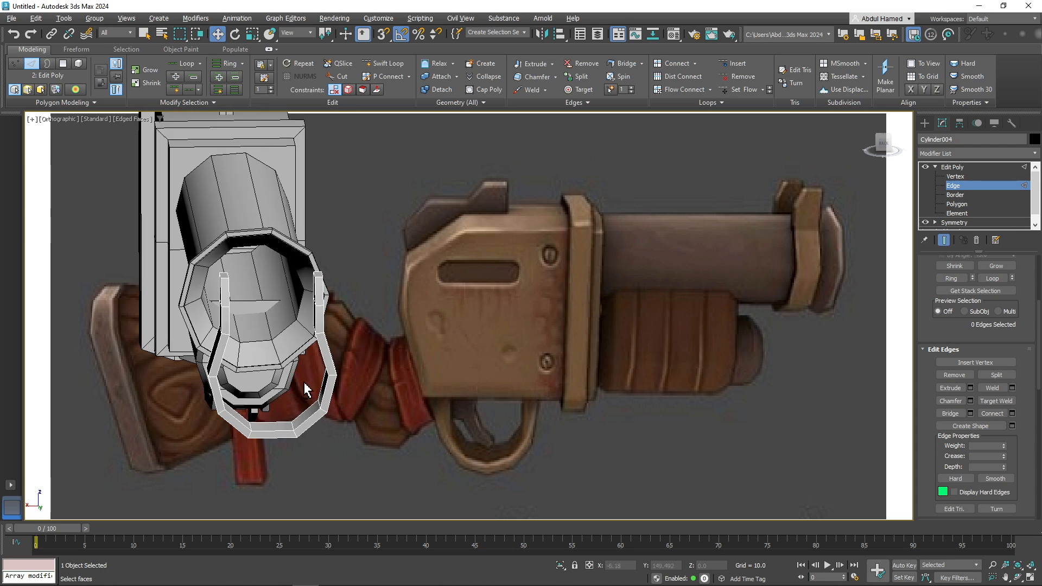
pyautogui.keyDown('alt'); pyautogui.moveTo(304, 382); pyautogui.dragTo(822, 262, button='middle'); pyautogui.keyUp('alt')
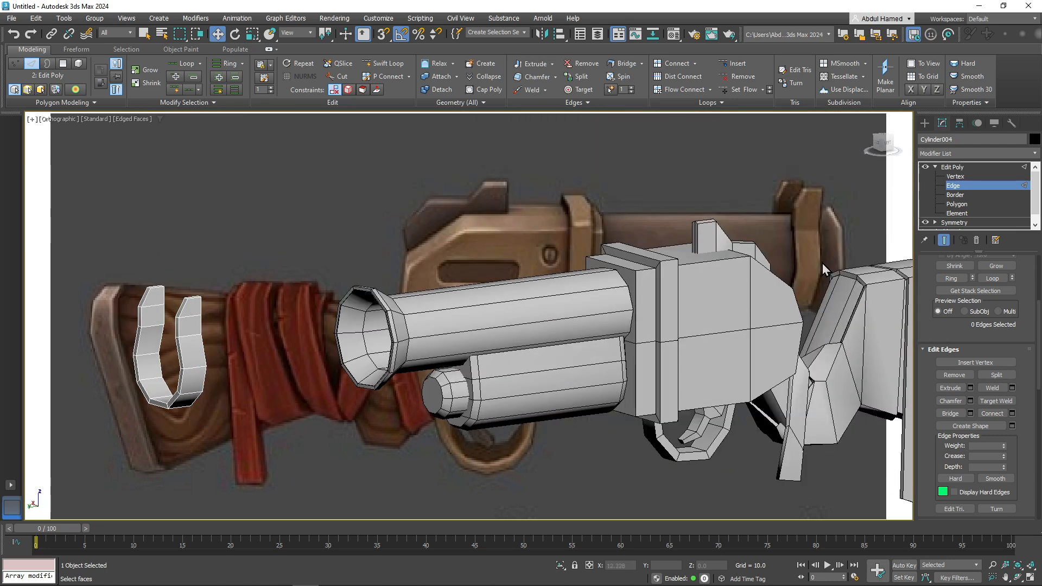
pyautogui.click(953, 185)
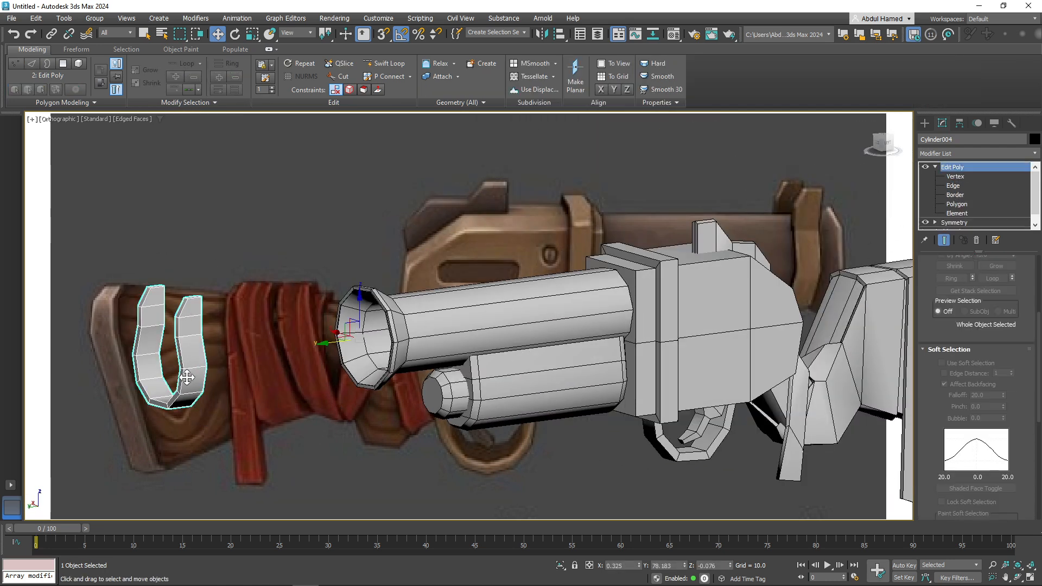
# - Center the band's pivot on the object and leave pivot-only editing
pyautogui.click(960, 123)
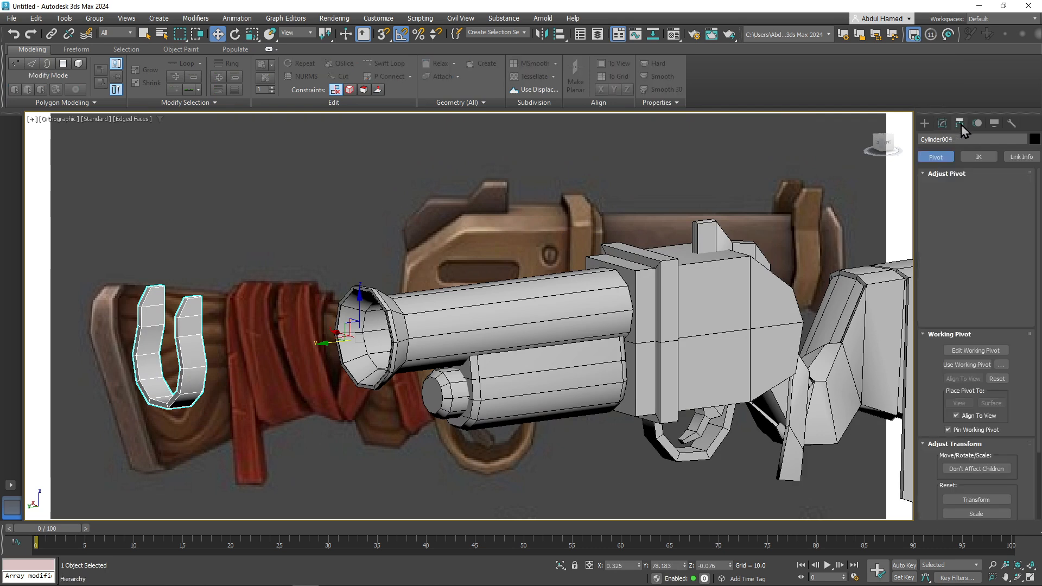
pyautogui.click(971, 199)
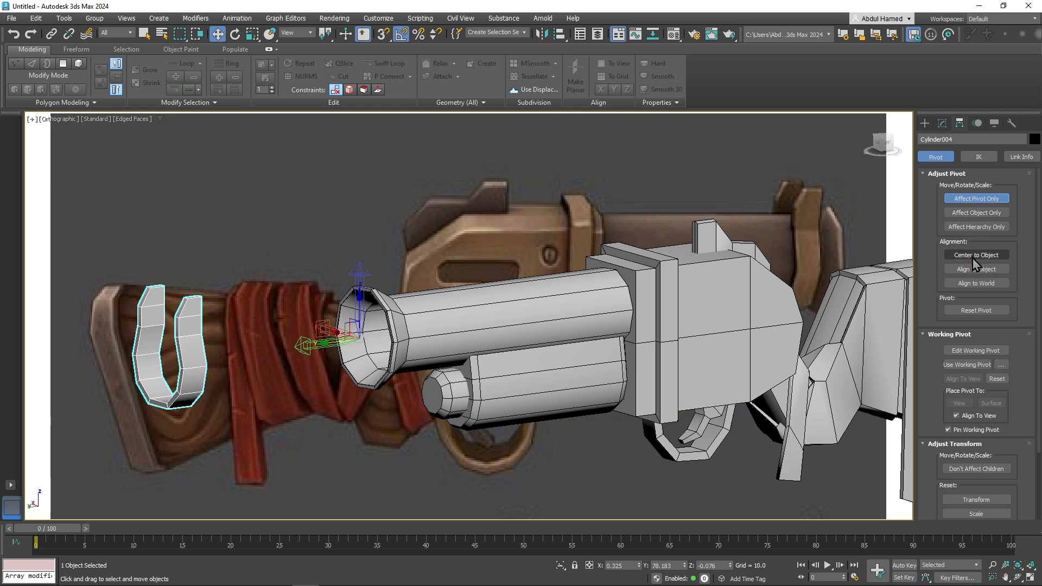
pyautogui.click(973, 256)
pyautogui.click(976, 198)
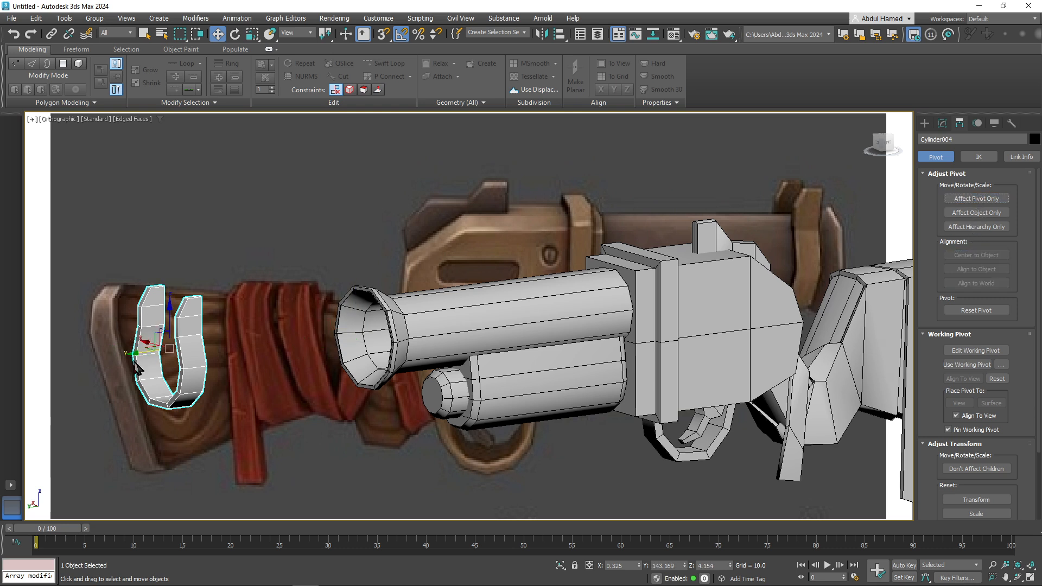
# - Move the band along the Y axis to about Y 64.7, around the barrel just behind the muzzle
pyautogui.moveTo(138, 356); pyautogui.dragTo(368, 355)
pyautogui.keyDown('alt'); pyautogui.moveTo(447, 439); pyautogui.dragTo(278, 431, button='middle'); pyautogui.keyUp('alt')
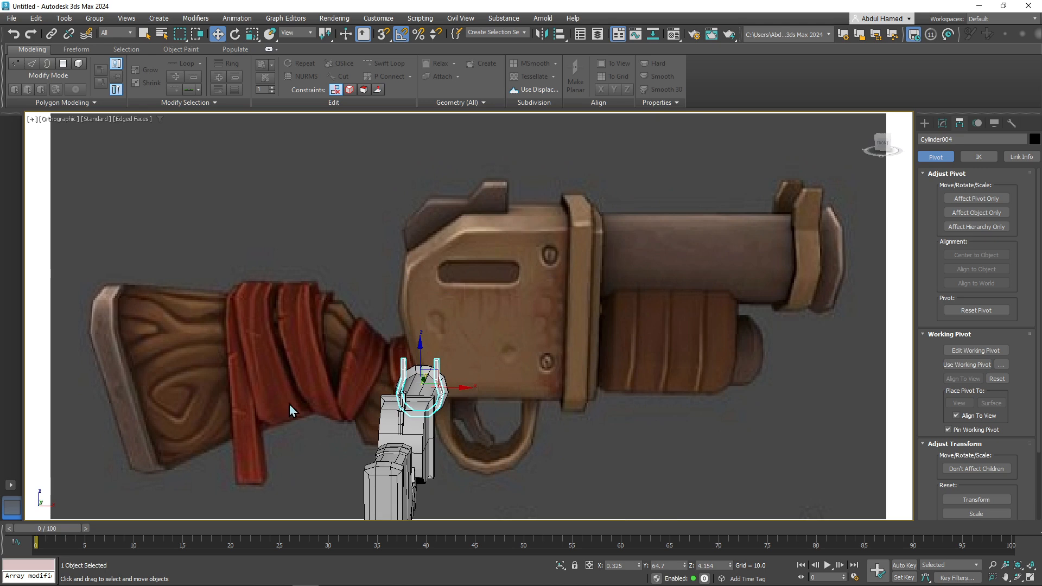
pyautogui.keyDown('alt'); pyautogui.moveTo(374, 392); pyautogui.dragTo(485, 387, button='middle'); pyautogui.keyUp('alt')
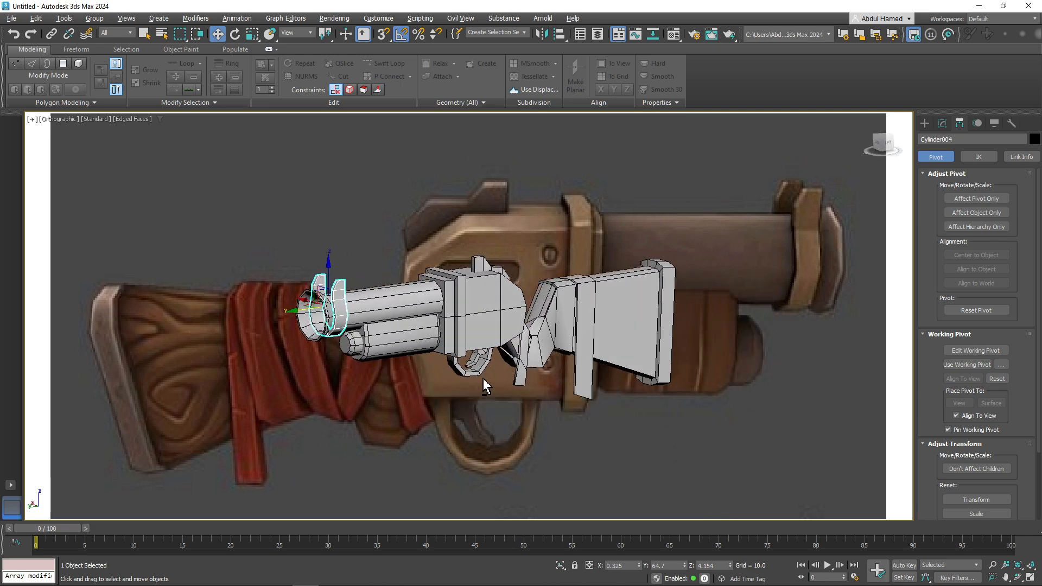